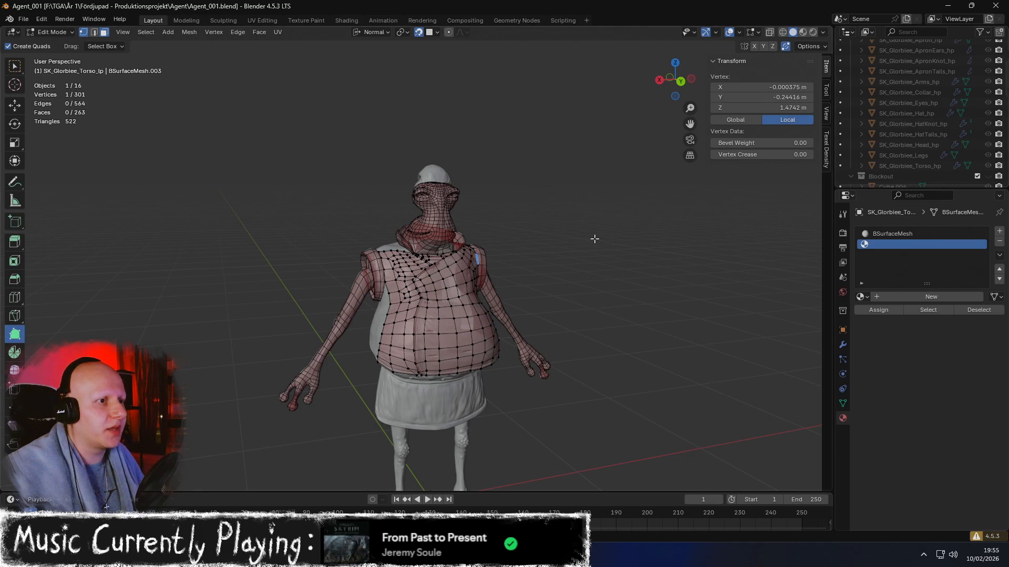
Hide the Retopo collection so only the sculpted character shows in the viewport
{"action": "scroll", "coordinate": [638, 284], "scroll_direction": "up", "scroll_amount": 2}
{"action": "middle_click_drag", "start_coordinate": [613, 311], "coordinate": [579, 279]}
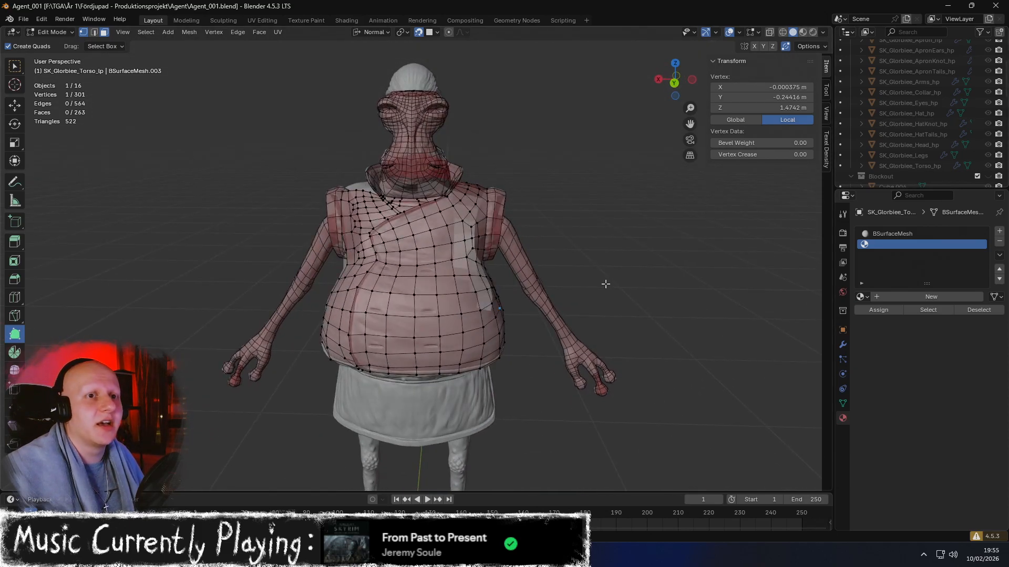
{"action": "scroll", "coordinate": [906, 124], "scroll_direction": "up", "scroll_amount": 5}
{"action": "scroll", "coordinate": [912, 125], "scroll_direction": "down", "scroll_amount": 10}
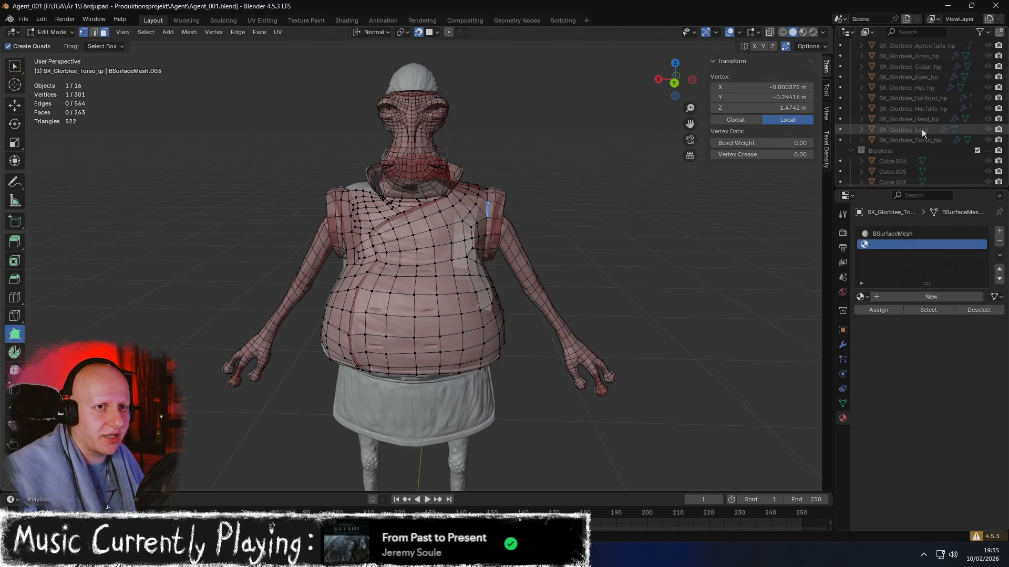
{"action": "scroll", "coordinate": [945, 103], "scroll_direction": "down", "scroll_amount": 4}
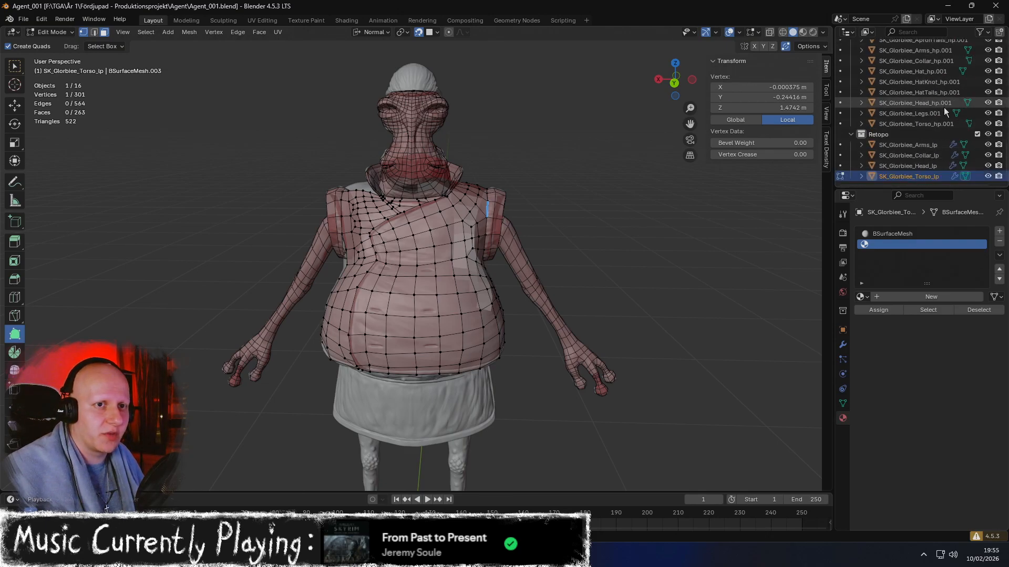
{"action": "left_click", "coordinate": [988, 135]}
{"action": "middle_click_drag", "start_coordinate": [605, 188], "coordinate": [604, 158]}
{"action": "scroll", "coordinate": [578, 180], "scroll_direction": "down", "scroll_amount": 1}
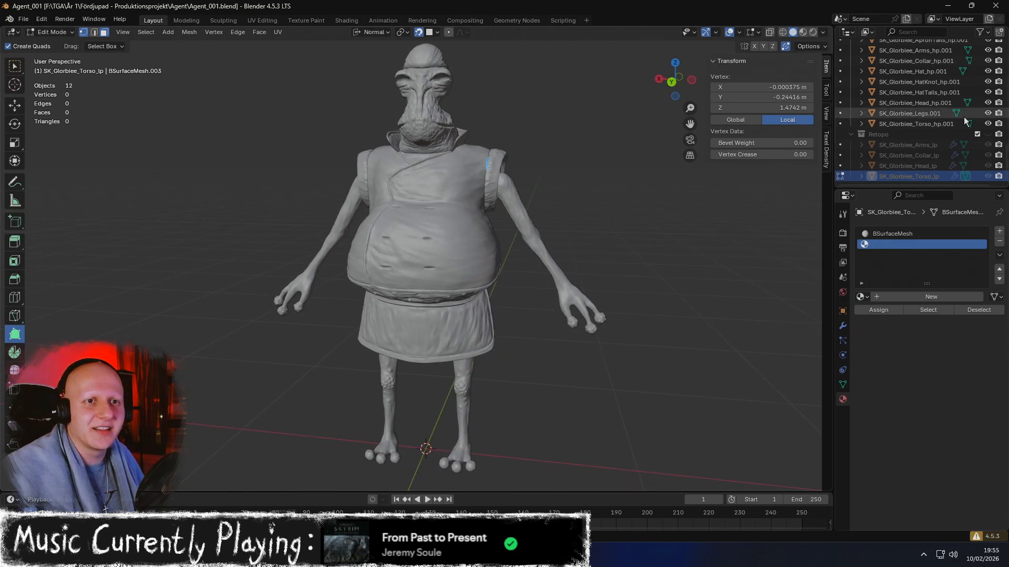
Find the original high-poly eyes among the scene objects and select SK_Glorbiee_Eyes_hp
{"action": "scroll", "coordinate": [935, 89], "scroll_direction": "down", "scroll_amount": 6}
{"action": "scroll", "coordinate": [926, 115], "scroll_direction": "up", "scroll_amount": 8}
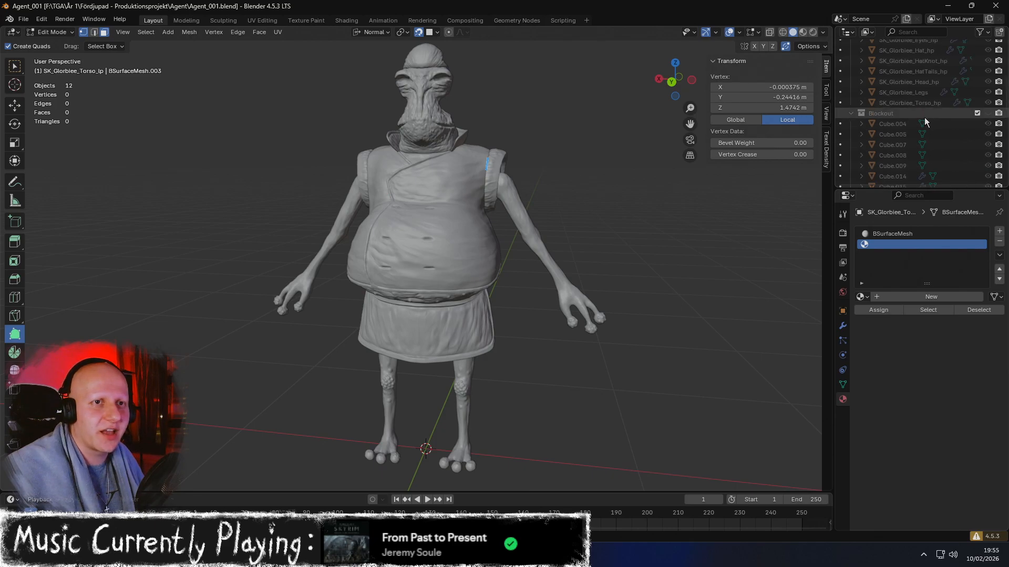
{"action": "scroll", "coordinate": [916, 141], "scroll_direction": "down", "scroll_amount": 2}
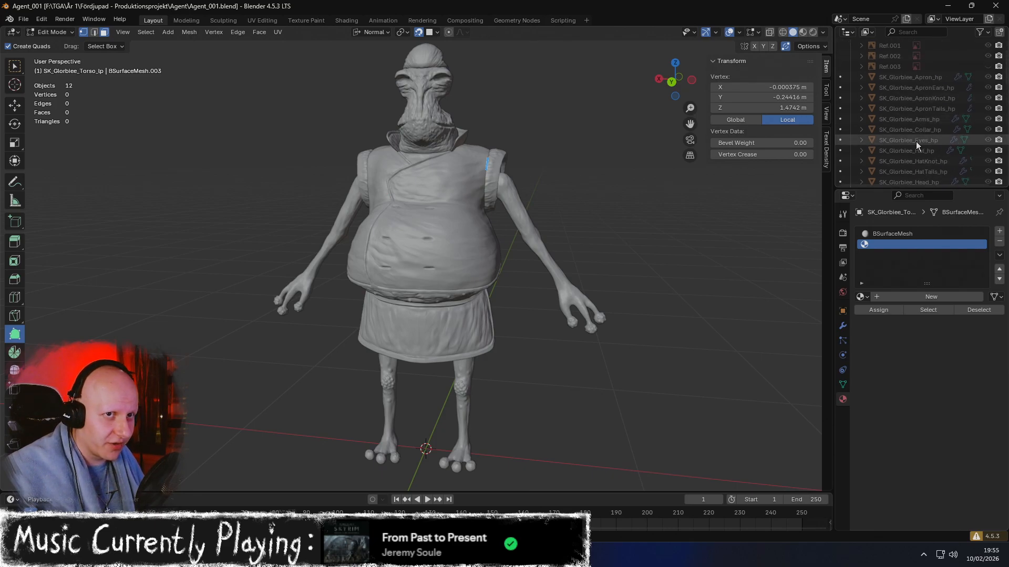
{"action": "scroll", "coordinate": [909, 147], "scroll_direction": "down", "scroll_amount": 4}
{"action": "scroll", "coordinate": [945, 113], "scroll_direction": "up", "scroll_amount": 3}
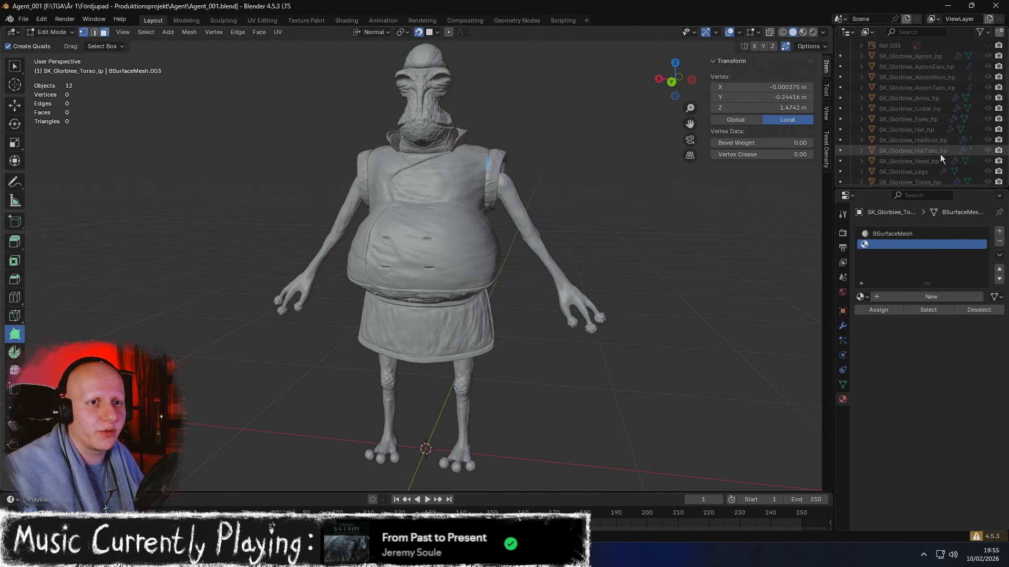
{"action": "left_click", "coordinate": [930, 121]}
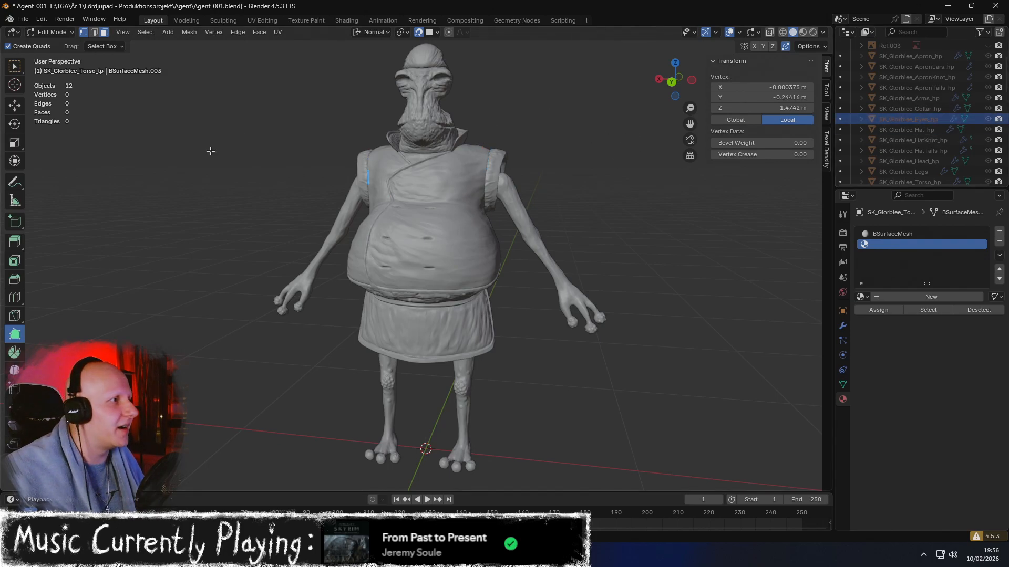
Activate the Move tool and unhide the main collection holding the original high-poly parts and the reference images
{"action": "left_click", "coordinate": [15, 105]}
{"action": "middle_click_drag", "start_coordinate": [296, 120], "coordinate": [387, 138]}
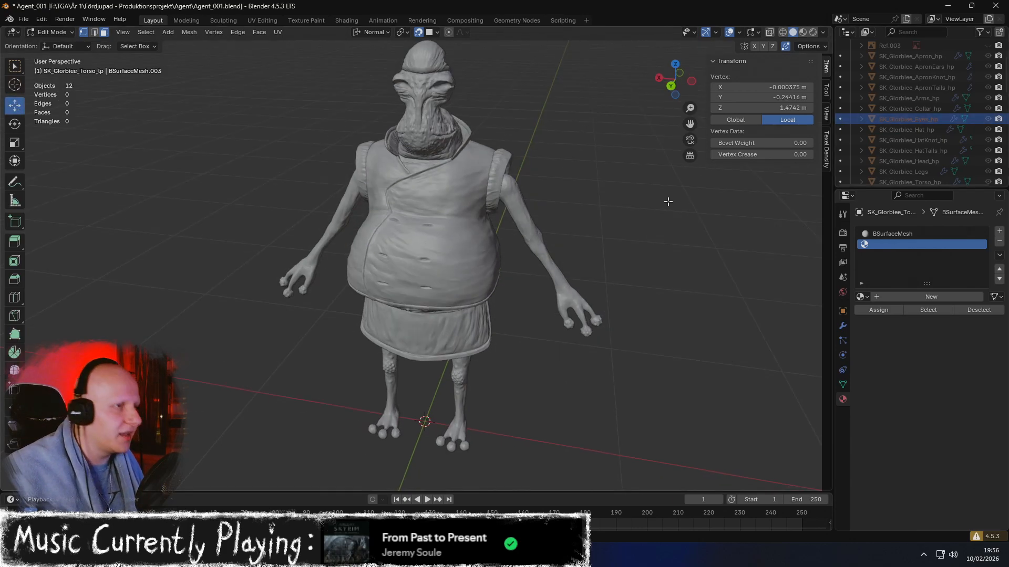
{"action": "key", "text": "ctrl+v"}
{"action": "scroll", "coordinate": [893, 110], "scroll_direction": "up", "scroll_amount": 4}
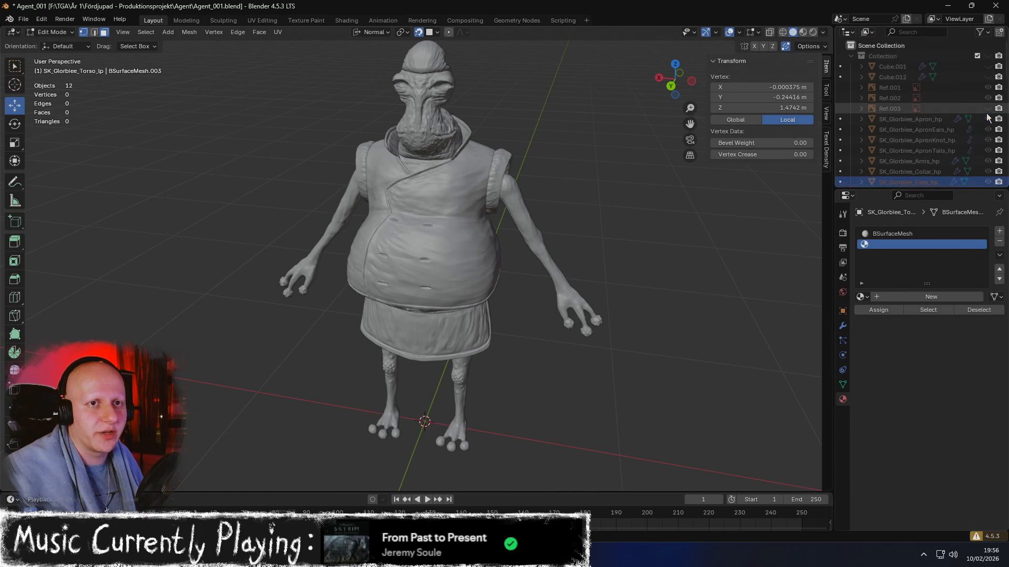
{"action": "middle_click_drag", "start_coordinate": [540, 158], "coordinate": [486, 158]}
{"action": "right_click", "coordinate": [483, 160]}
{"action": "middle_click_drag", "start_coordinate": [475, 106], "coordinate": [588, 147]}
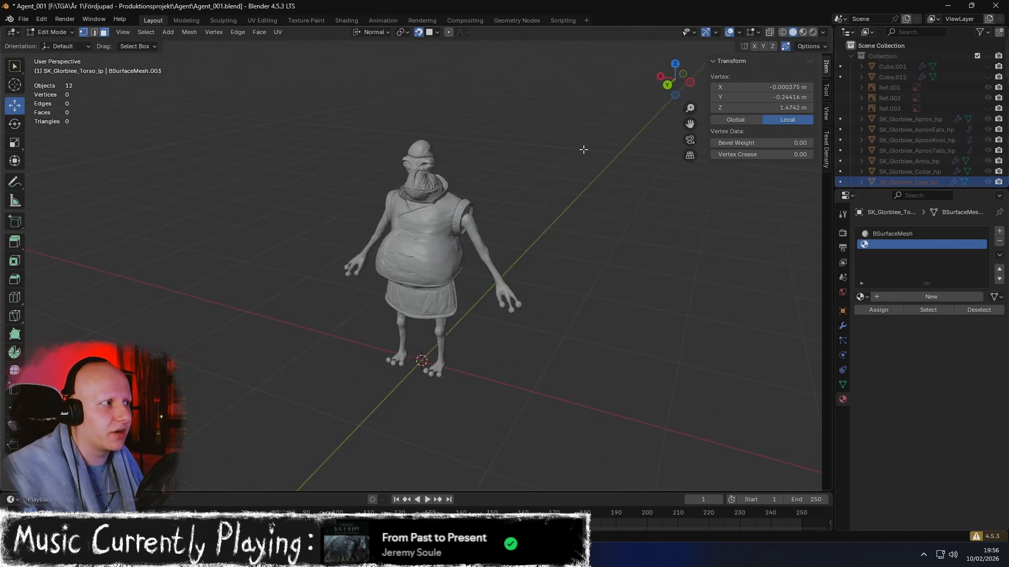
{"action": "scroll", "coordinate": [588, 147], "scroll_direction": "up", "scroll_amount": 2}
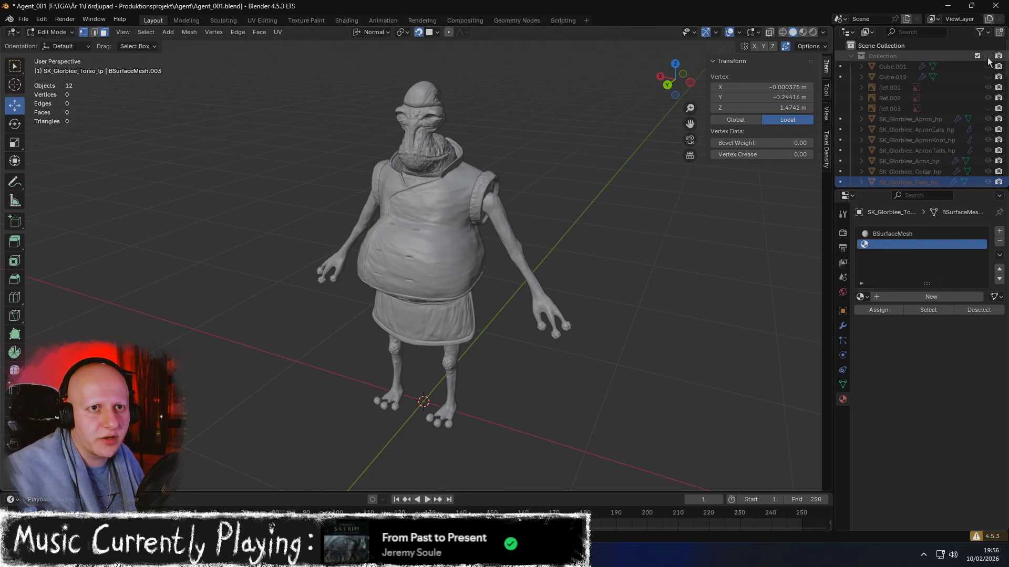
{"action": "left_click", "coordinate": [988, 58]}
{"action": "middle_click_drag", "start_coordinate": [684, 185], "coordinate": [597, 184]}
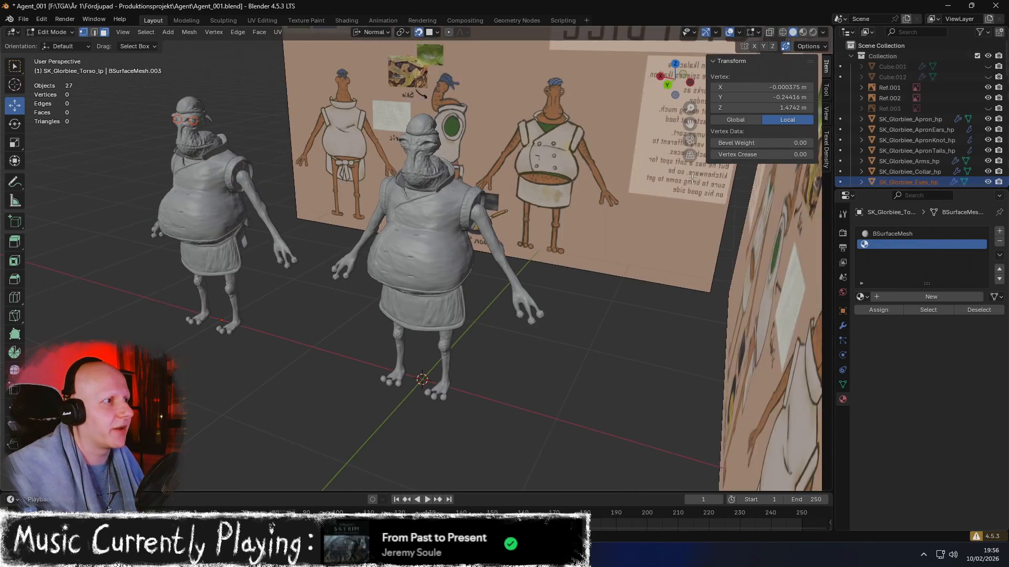
{"action": "middle_click_drag", "start_coordinate": [354, 188], "coordinate": [372, 187]}
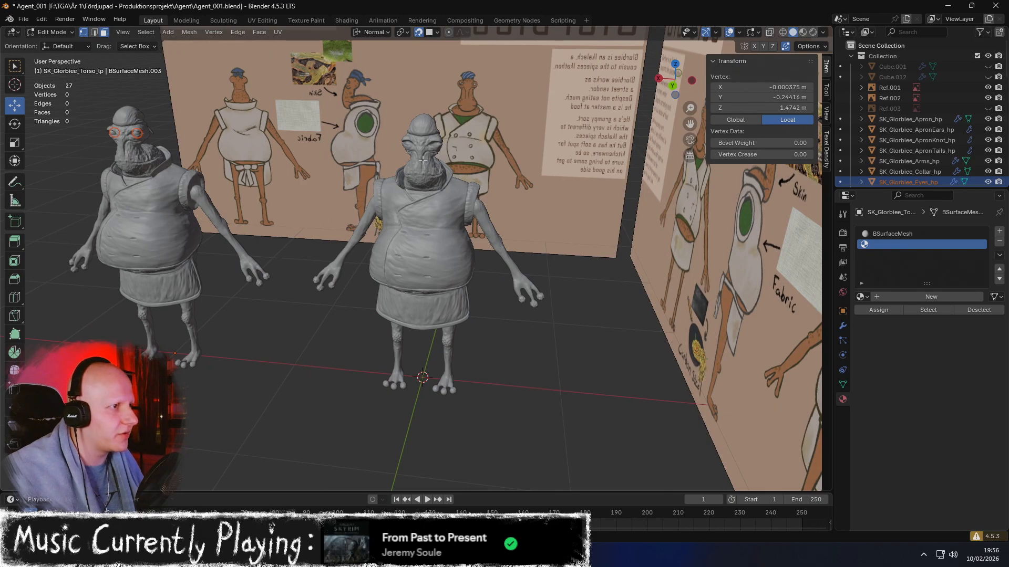
{"action": "scroll", "coordinate": [929, 144], "scroll_direction": "down", "scroll_amount": 6}
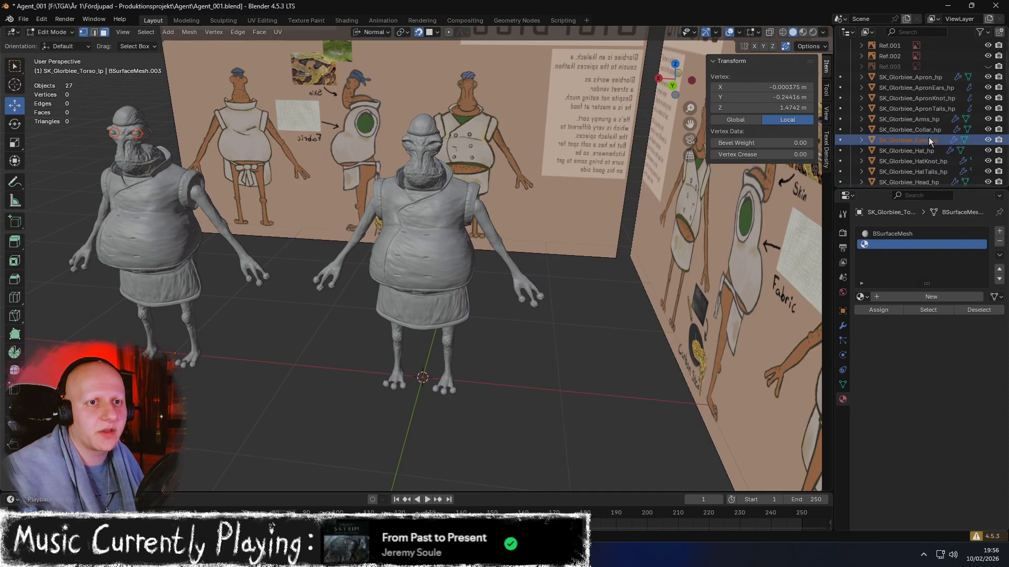
{"action": "middle_click_drag", "start_coordinate": [392, 220], "coordinate": [407, 221]}
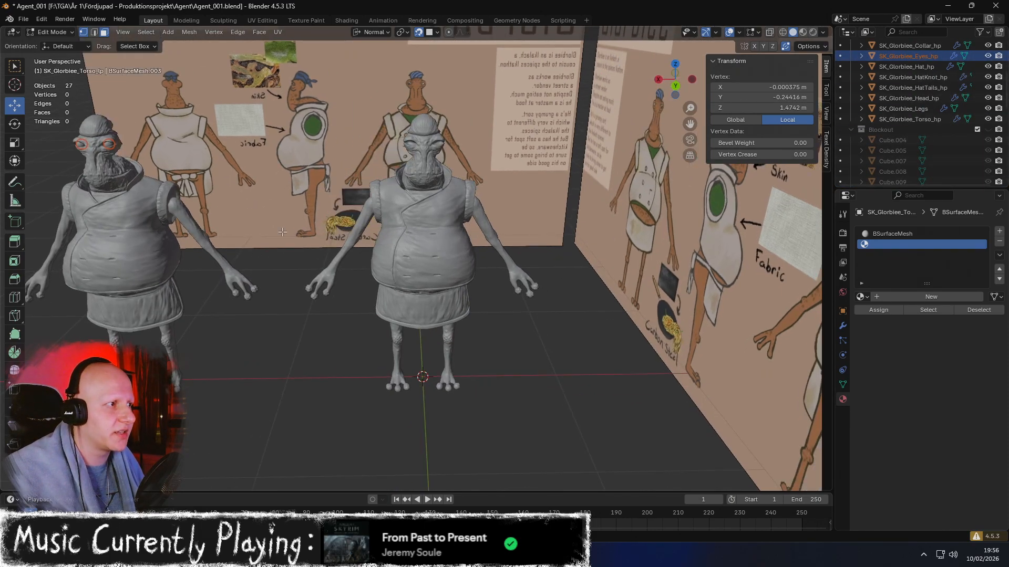
Switch to Object Mode with the Move tool and duplicate the selected high-poly eyes in place
{"action": "key", "text": "Tab"}
{"action": "middle_click_drag", "start_coordinate": [281, 243], "coordinate": [322, 232], "text": "shift"}
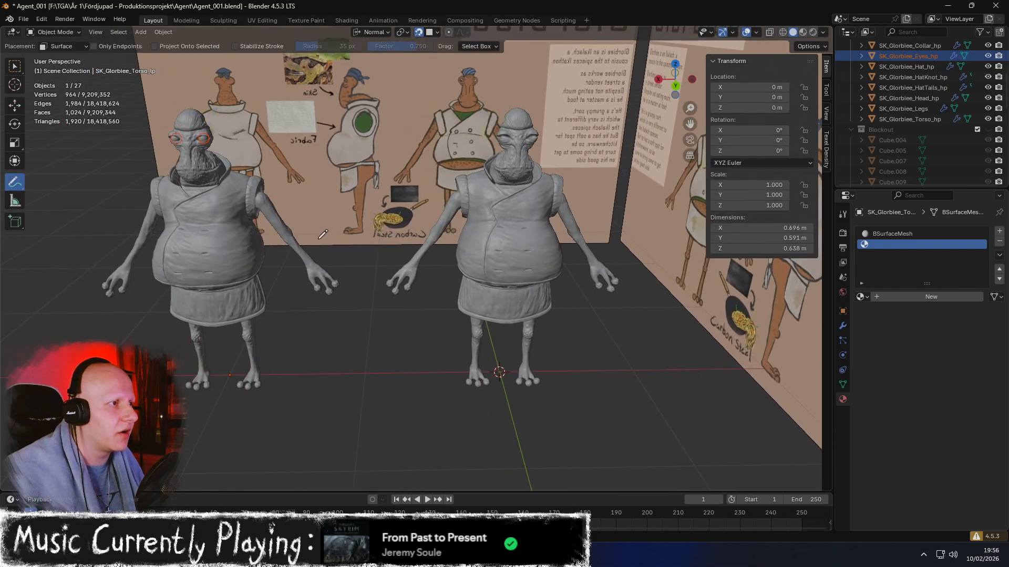
{"action": "key", "text": "shift+space"}
{"action": "key", "text": "g"}
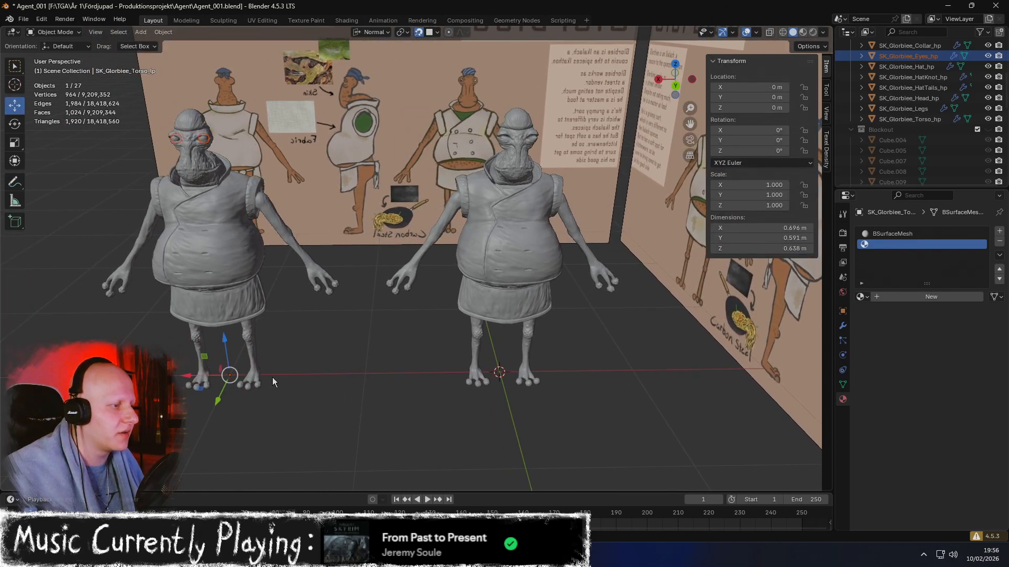
{"action": "key", "text": "shift+d"}
{"action": "right_click", "coordinate": [410, 344]}
Set the snap target to Grid and move the duplicated eyes along X onto the character at the world origin
{"action": "left_click_drag", "start_coordinate": [201, 375], "coordinate": [437, 320]}
{"action": "key", "text": "ctrl+z"}
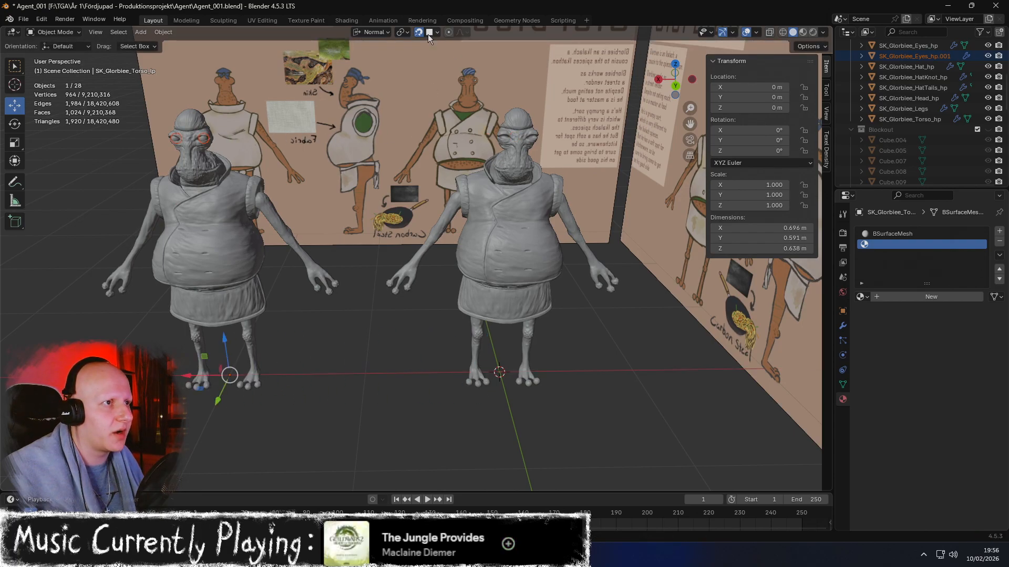
{"action": "left_click", "coordinate": [437, 32]}
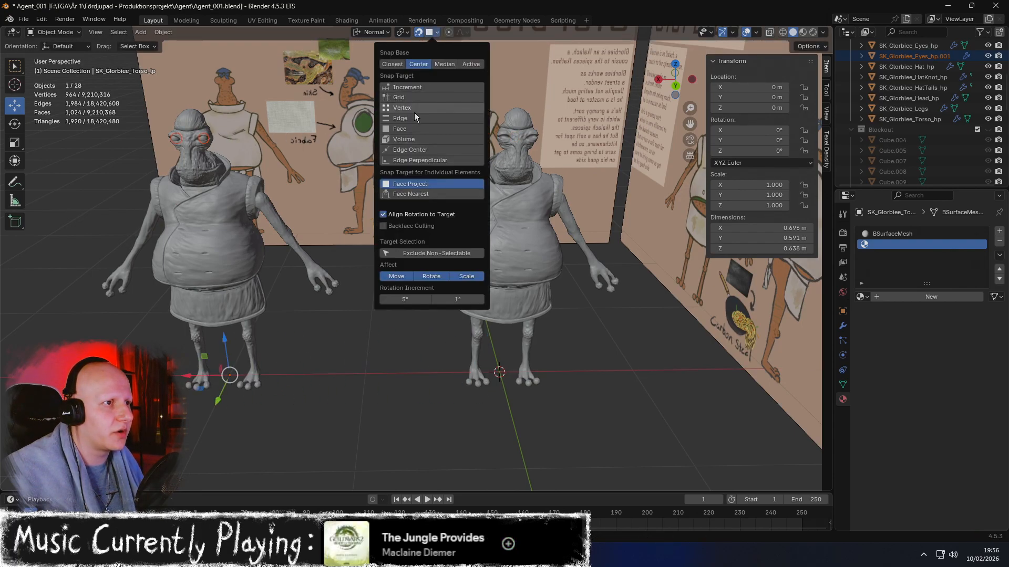
{"action": "left_click", "coordinate": [405, 96]}
{"action": "left_click_drag", "start_coordinate": [187, 376], "coordinate": [468, 317]}
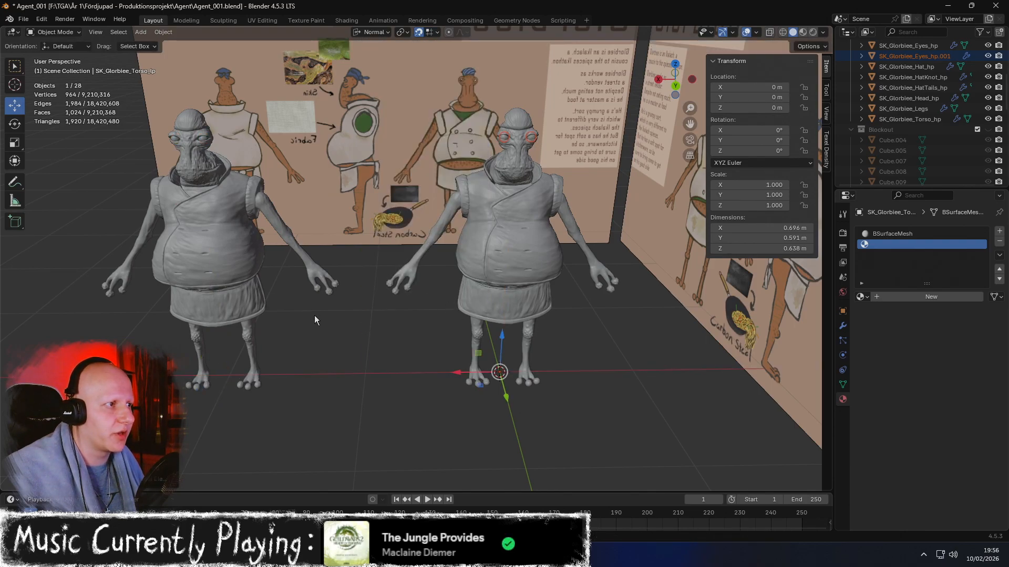
Box-select all parts of the original character standing beside the origin and hide them
{"action": "middle_click_drag", "start_coordinate": [314, 311], "coordinate": [286, 350]}
{"action": "scroll", "coordinate": [959, 97], "scroll_direction": "up", "scroll_amount": 5}
{"action": "middle_click_drag", "start_coordinate": [436, 231], "coordinate": [368, 277]}
{"action": "left_click_drag", "start_coordinate": [367, 278], "coordinate": [220, 161]}
{"action": "key", "text": "h"}
Examine the sculpted character with its eyes from several angles against the Glorbiee concept sheets
{"action": "middle_click_drag", "start_coordinate": [418, 228], "coordinate": [503, 202]}
{"action": "scroll", "coordinate": [449, 193], "scroll_direction": "up", "scroll_amount": 6}
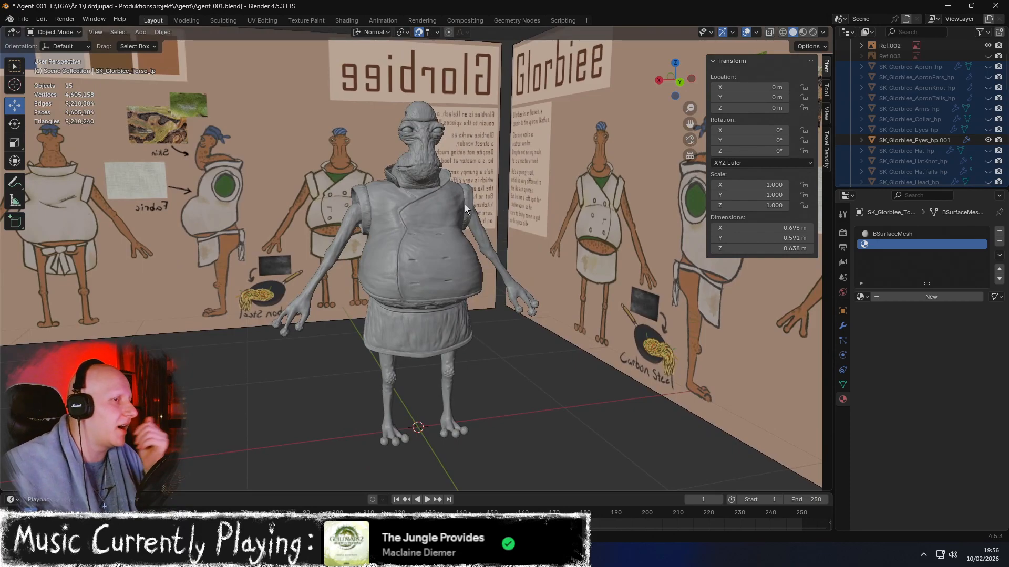
{"action": "middle_click_drag", "start_coordinate": [480, 206], "coordinate": [469, 226]}
{"action": "middle_click_drag", "start_coordinate": [495, 183], "coordinate": [525, 155]}
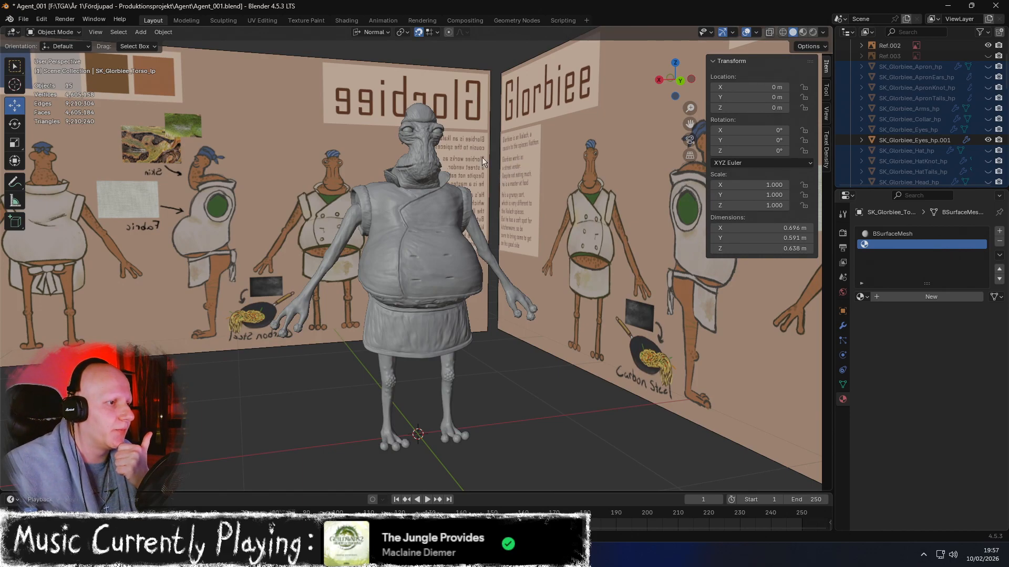
{"action": "middle_click_drag", "start_coordinate": [233, 210], "coordinate": [248, 212]}
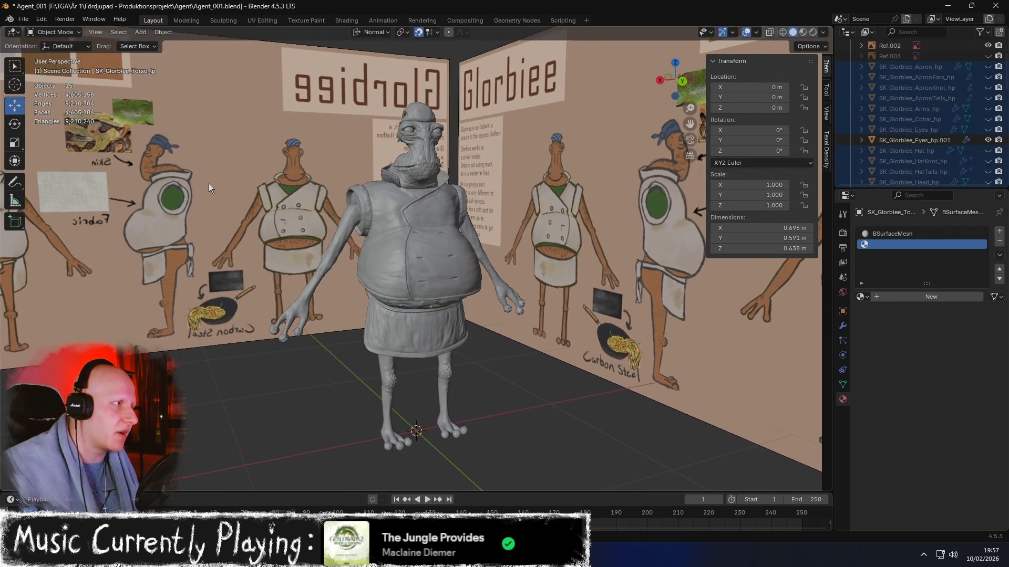
{"action": "middle_click_drag", "start_coordinate": [218, 188], "coordinate": [445, 220]}
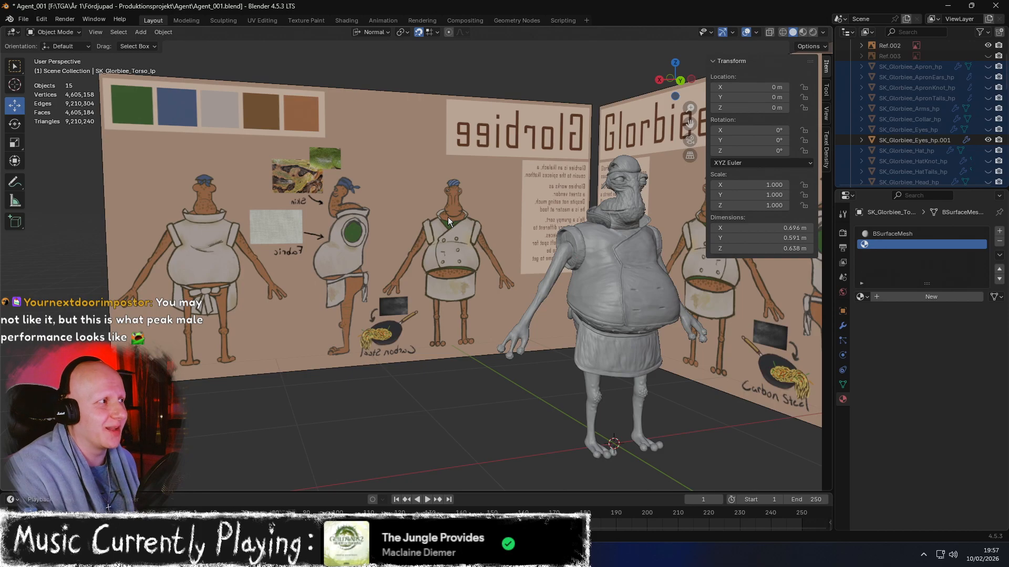
{"action": "middle_click_drag", "start_coordinate": [581, 271], "coordinate": [484, 215]}
{"action": "scroll", "coordinate": [579, 203], "scroll_direction": "down", "scroll_amount": 1}
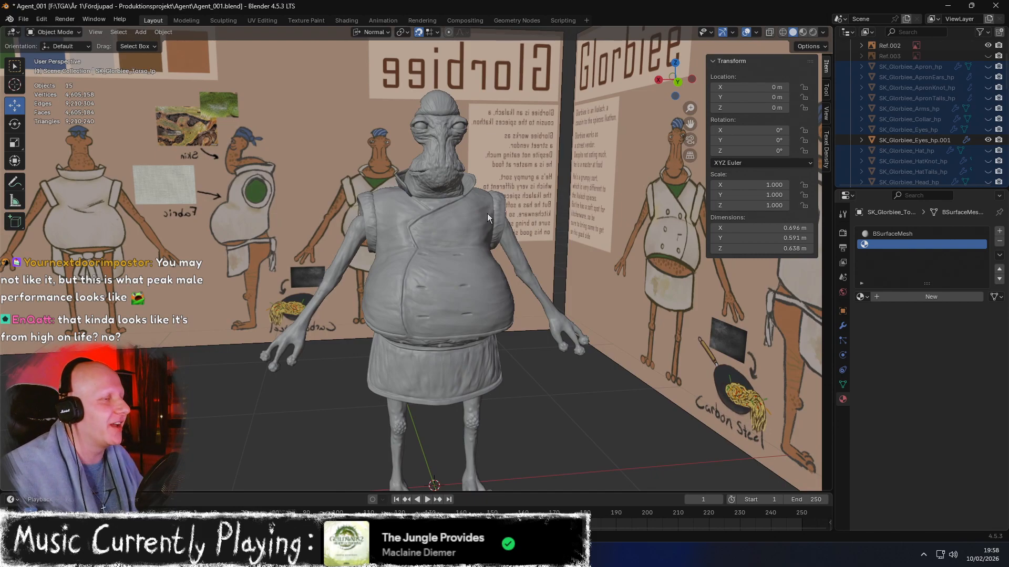
{"action": "middle_click_drag", "start_coordinate": [316, 172], "coordinate": [376, 190]}
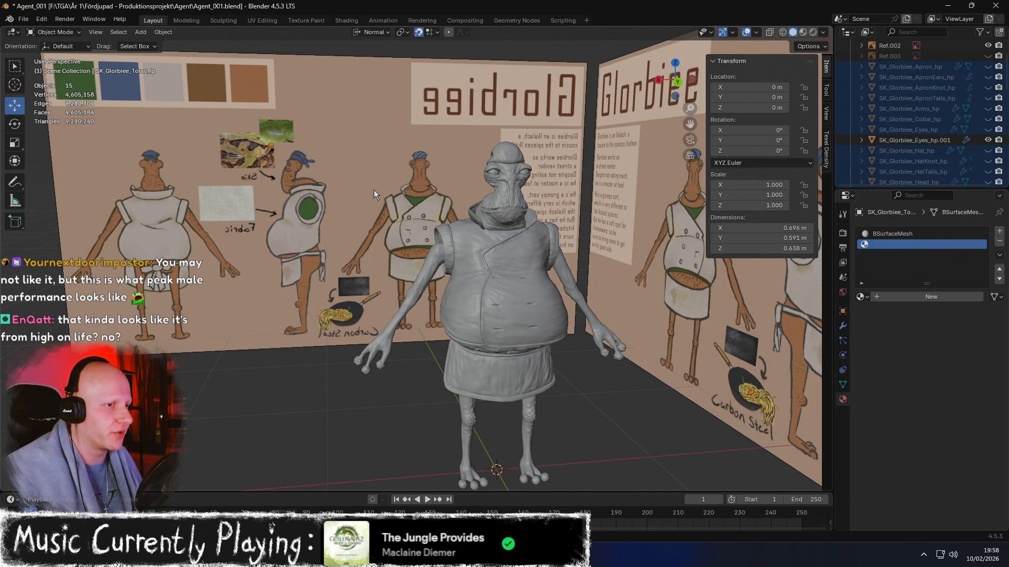
{"action": "middle_click_drag", "start_coordinate": [373, 188], "coordinate": [448, 241]}
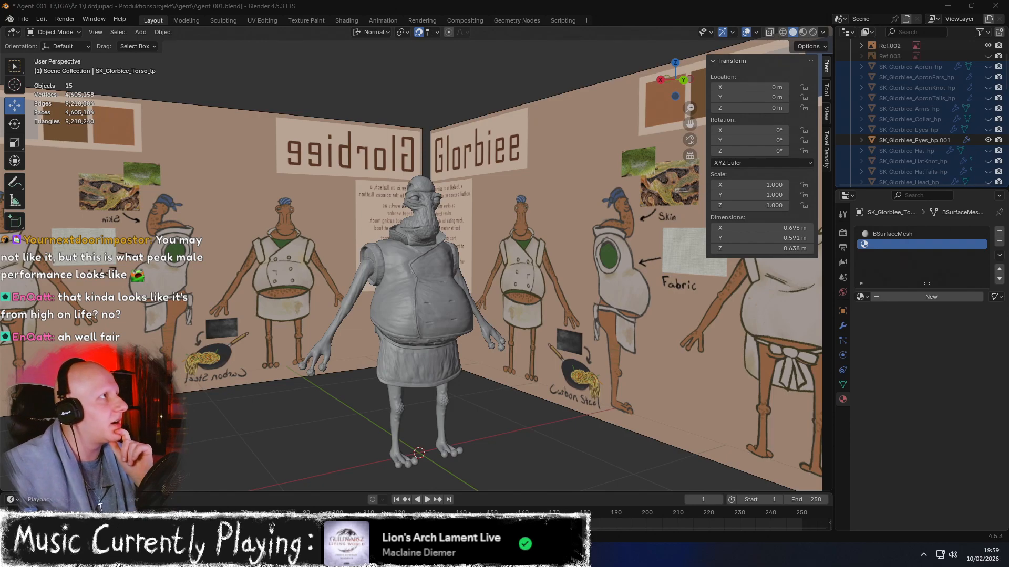
Bring the browser window with the Cpt. Bongo Phett concept sheet on screen and examine its character drawings up close
{"action": "left_click_drag", "start_coordinate": [0, 42], "coordinate": [485, 29]}
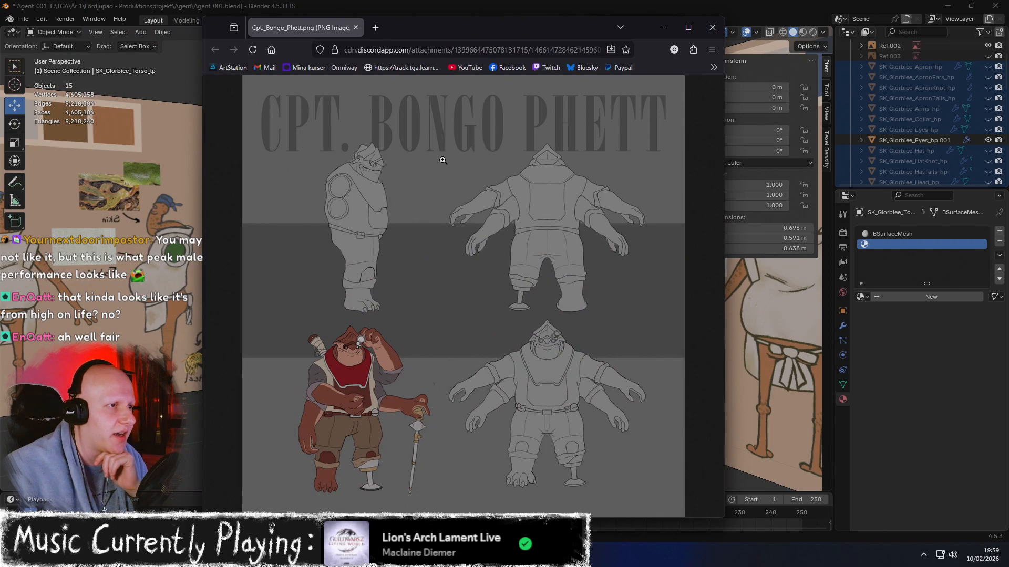
{"action": "left_click", "coordinate": [372, 422]}
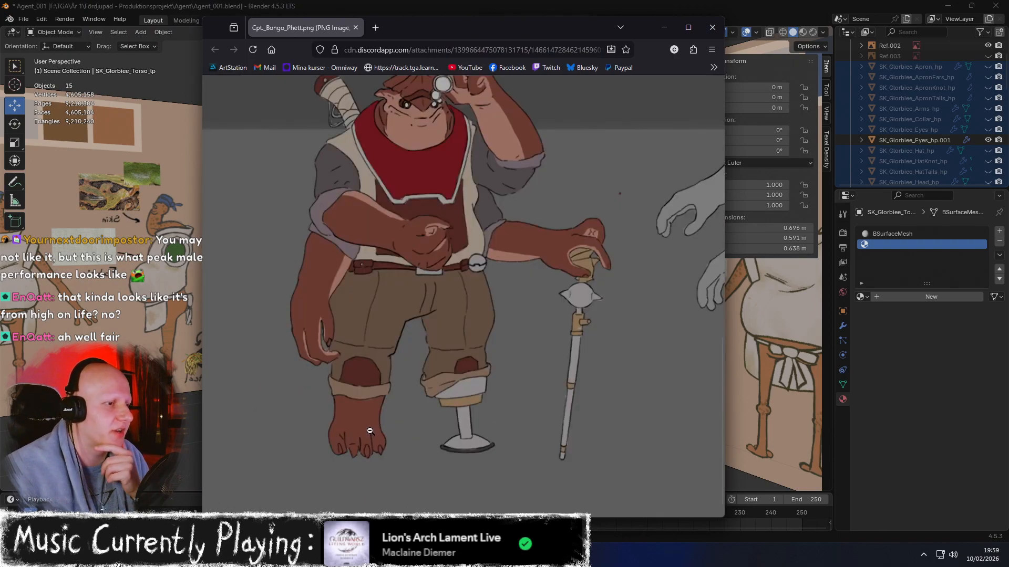
{"action": "scroll", "coordinate": [492, 283], "scroll_direction": "up", "scroll_amount": 2}
{"action": "left_click", "coordinate": [491, 282]}
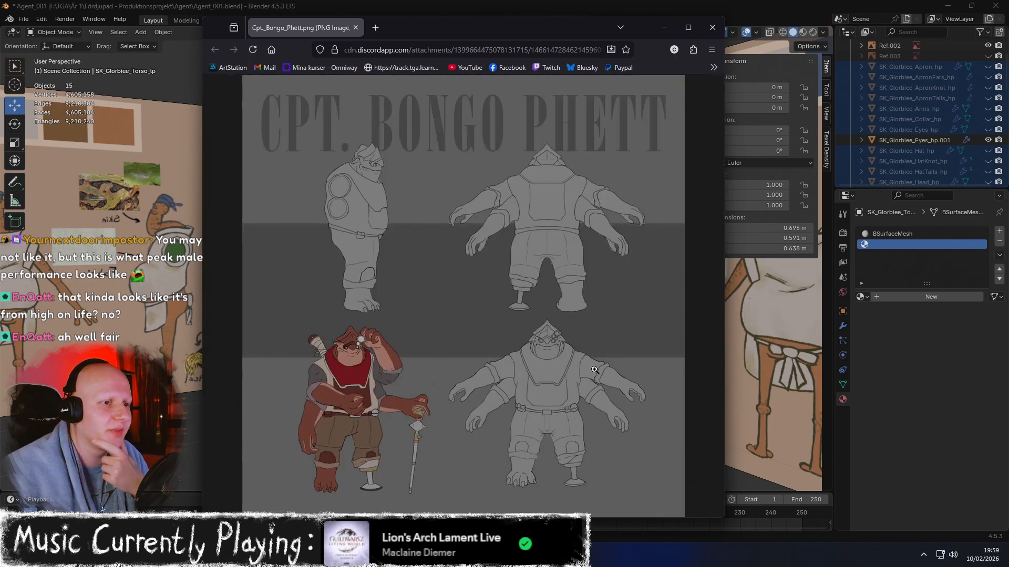
{"action": "left_click", "coordinate": [574, 406]}
{"action": "left_click", "coordinate": [421, 293]}
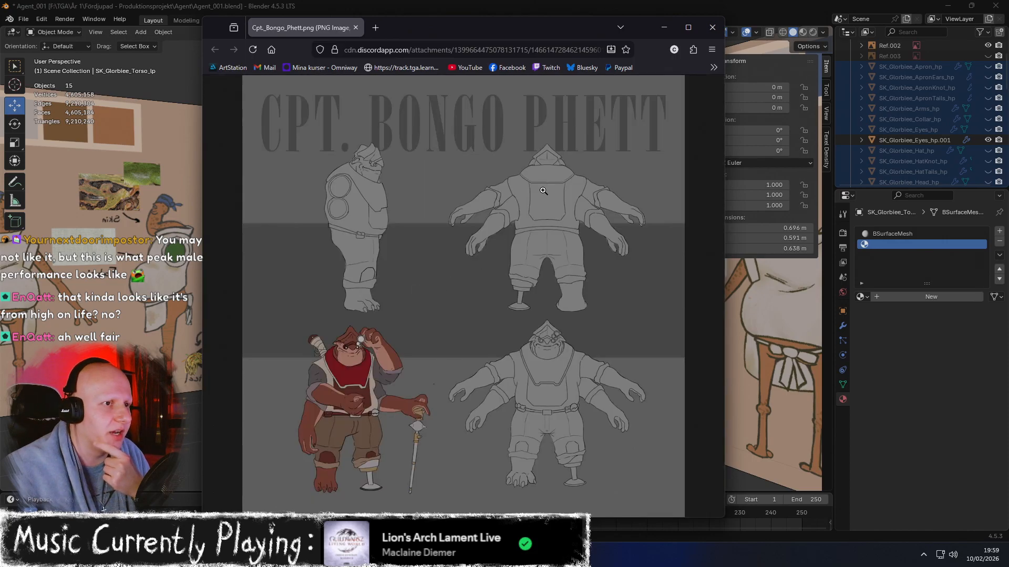
{"action": "left_click", "coordinate": [370, 204]}
{"action": "left_click", "coordinate": [443, 254]}
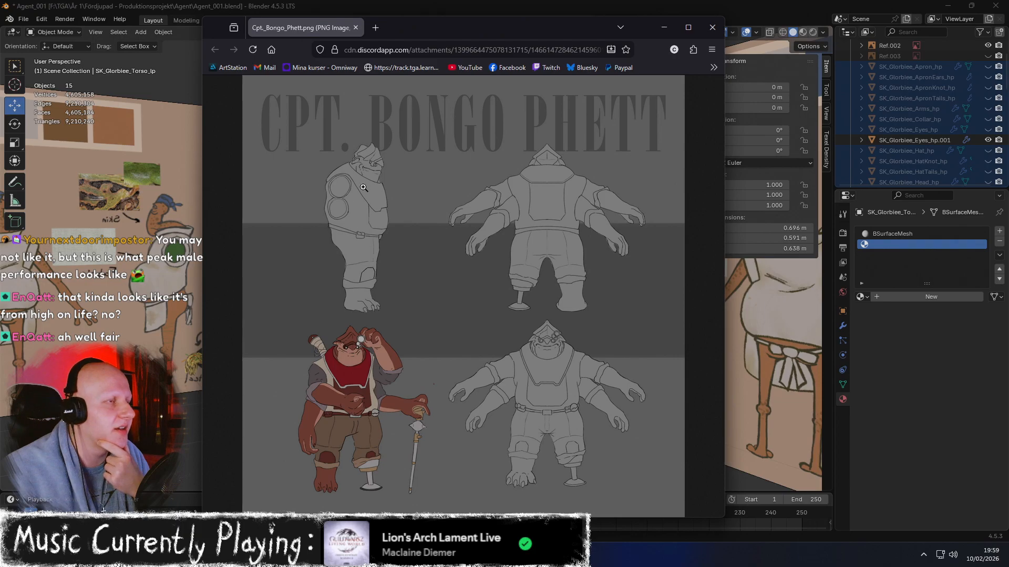
Shift the Bongo Phett window aside, bring the Kala Jardan concept sheet in front of it and enlarge the artwork
{"action": "left_click_drag", "start_coordinate": [468, 30], "coordinate": [513, 25]}
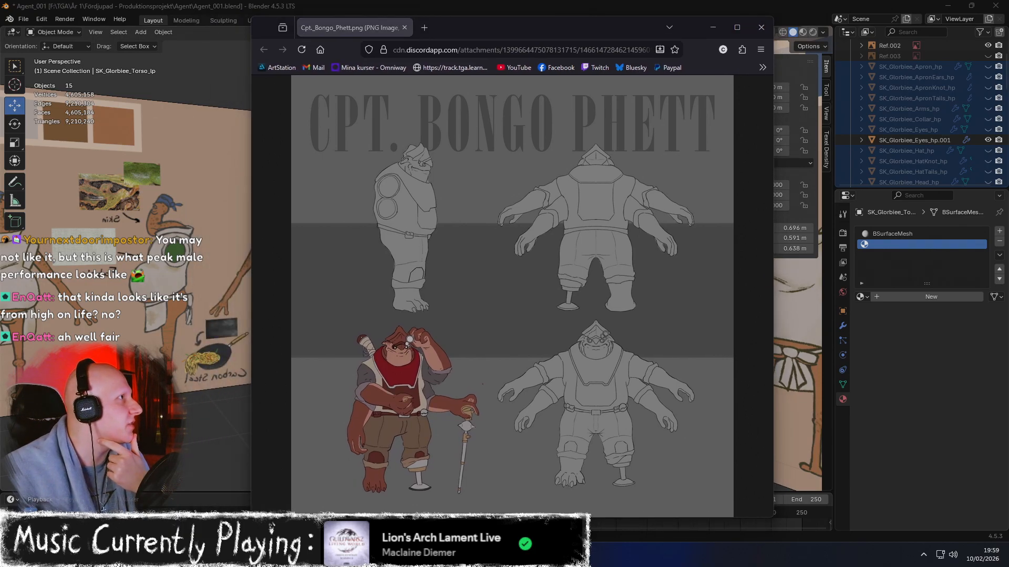
{"action": "left_click_drag", "start_coordinate": [0, 48], "coordinate": [524, 65]}
{"action": "left_click", "coordinate": [631, 258]}
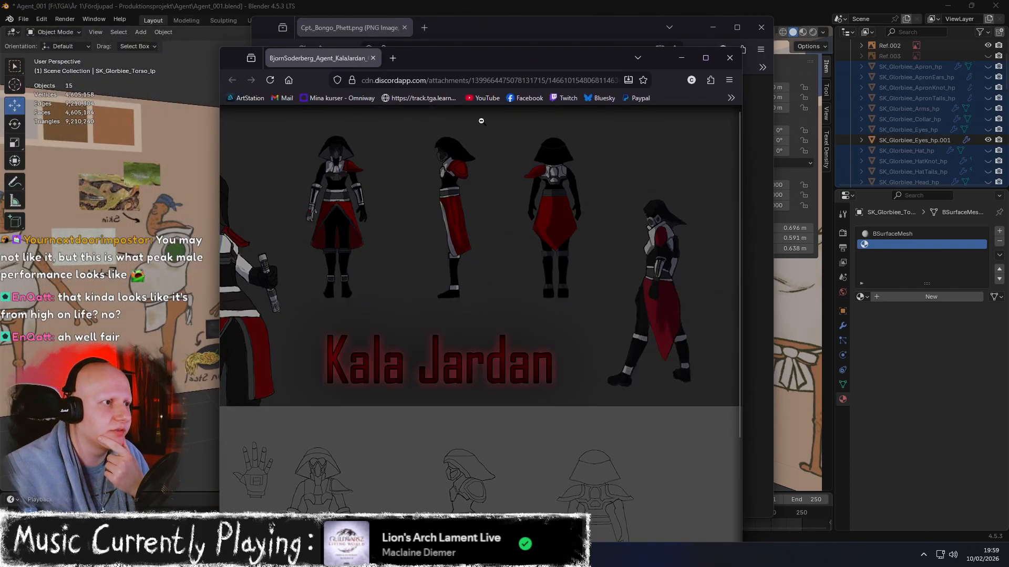
Finish examining the Kala Jardan artwork, bring the concept sheet of the alien in a leather vest on screen and look across its drawings
{"action": "left_click", "coordinate": [410, 220]}
{"action": "left_click", "coordinate": [583, 238]}
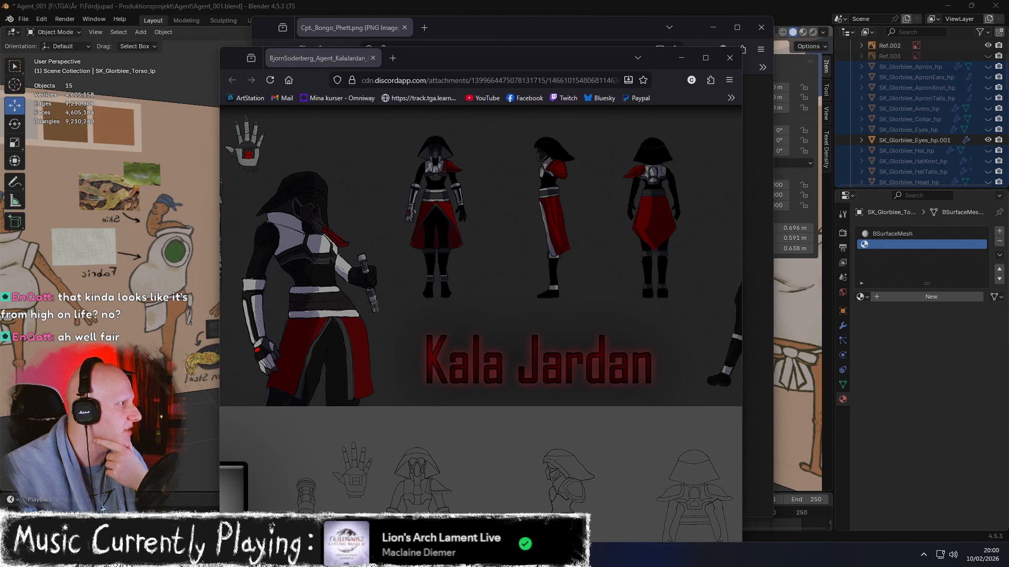
{"action": "left_click_drag", "start_coordinate": [0, 48], "coordinate": [402, 51]}
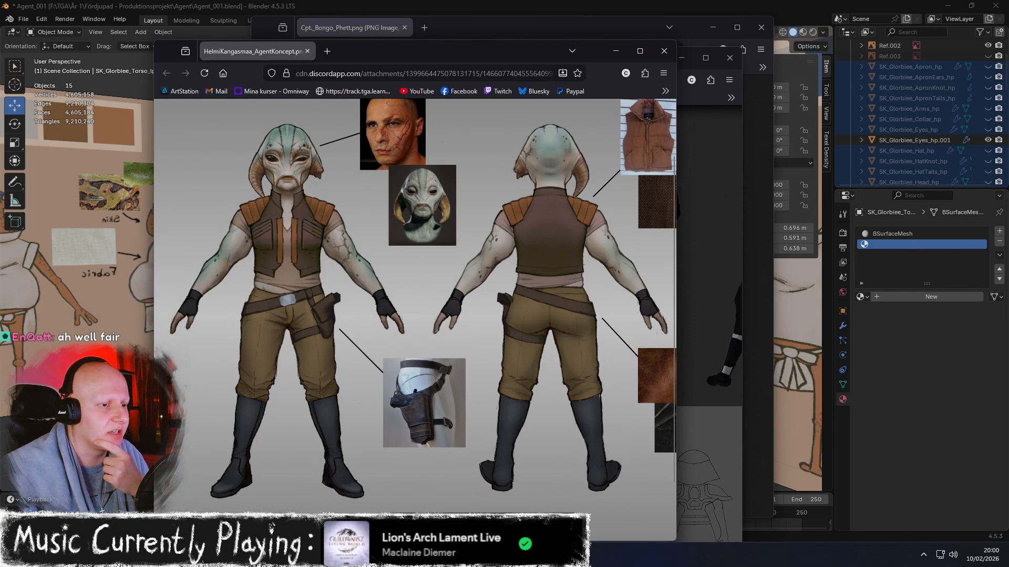
{"action": "scroll", "coordinate": [415, 298], "scroll_direction": "right", "scroll_amount": 10}
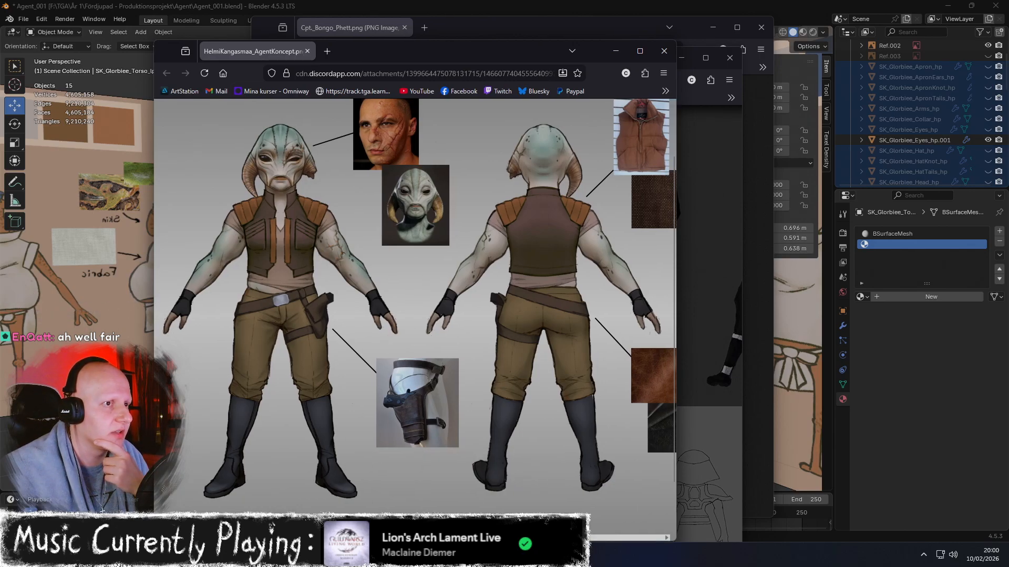
{"action": "scroll", "coordinate": [613, 528], "scroll_direction": "right", "scroll_amount": 5}
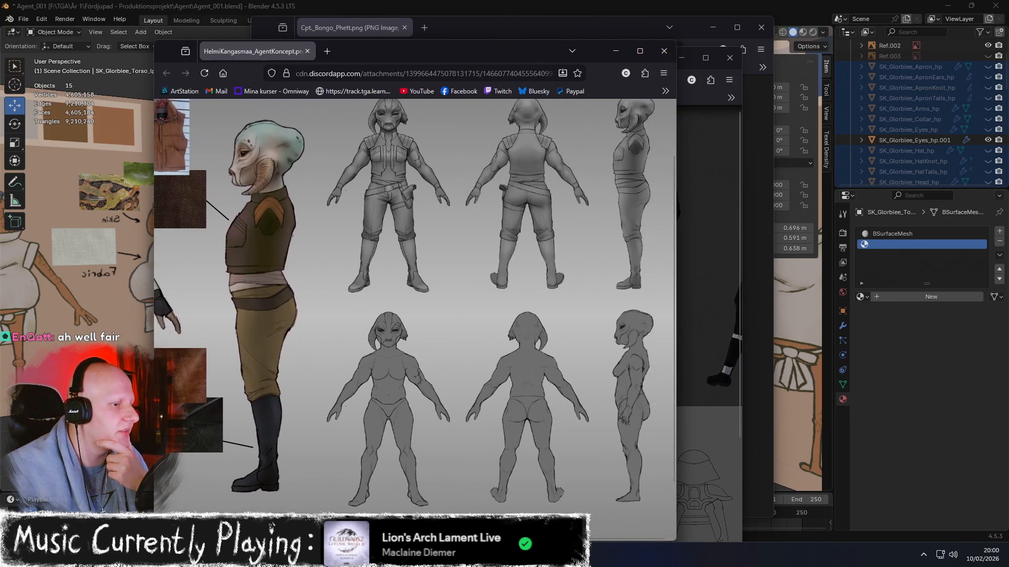
{"action": "left_click_drag", "start_coordinate": [526, 538], "coordinate": [273, 538]}
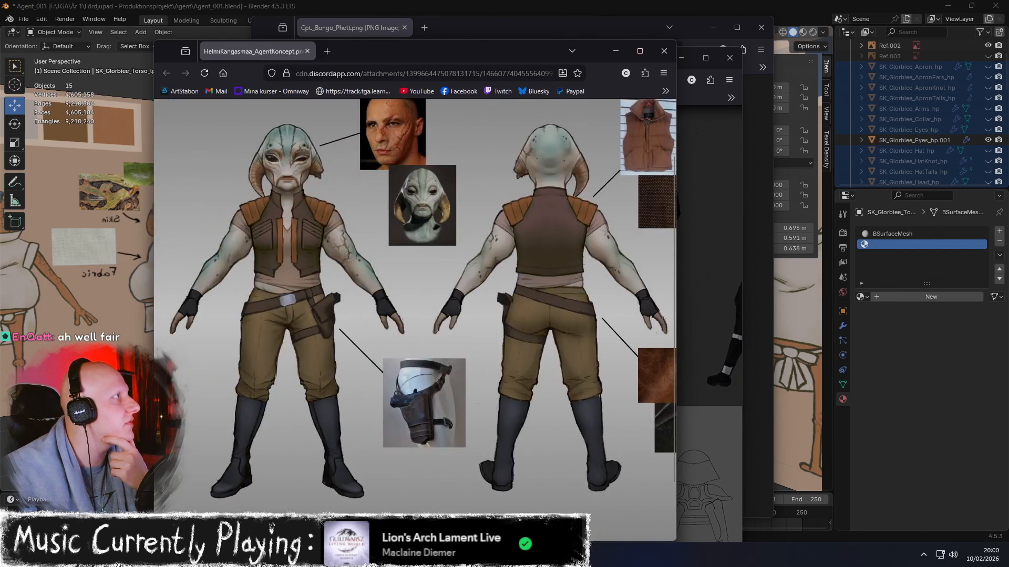
Bring the Nightsister of Dathomir and the horned, tattooed character concept sheets on screen and look them over
{"action": "left_click_drag", "start_coordinate": [0, 68], "coordinate": [437, 82]}
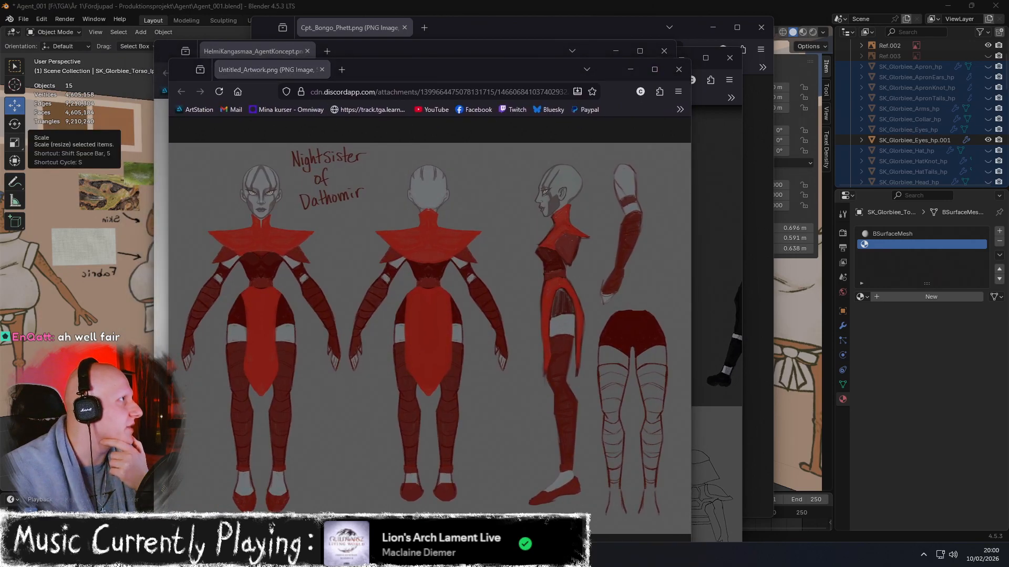
{"action": "left_click_drag", "start_coordinate": [0, 71], "coordinate": [411, 68]}
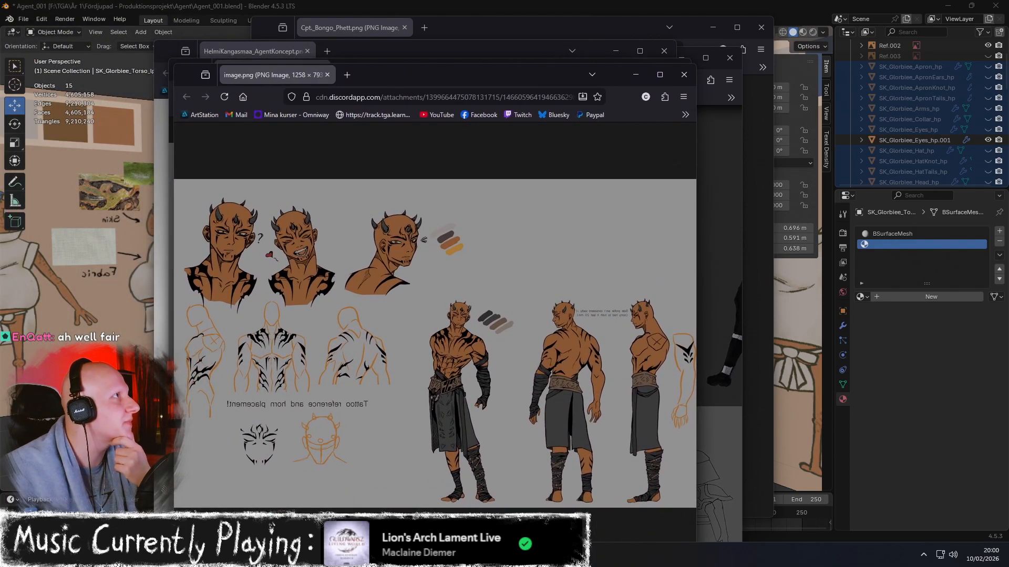
Bring the concept sheet of the helmeted, caped trooper on screen and examine its costume drawings and references up close
{"action": "left_click_drag", "start_coordinate": [0, 30], "coordinate": [368, 40]}
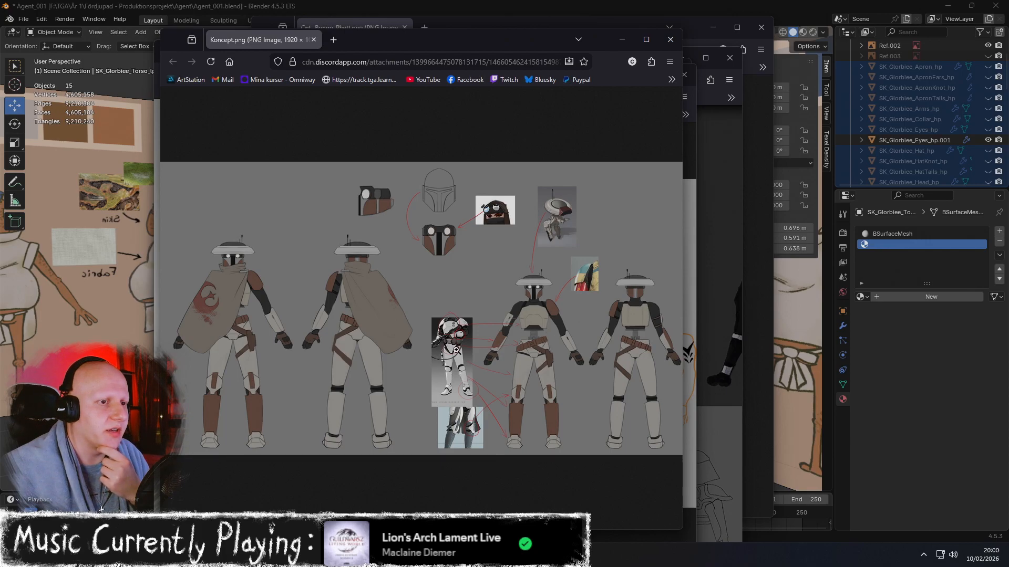
{"action": "left_click", "coordinate": [314, 267]}
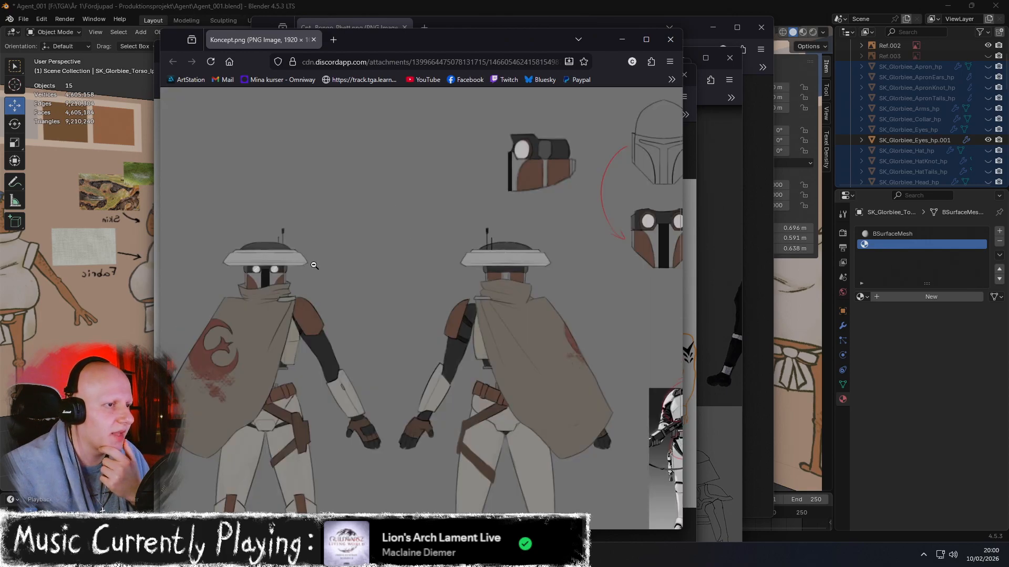
{"action": "scroll", "coordinate": [375, 407], "scroll_direction": "down", "scroll_amount": 2}
{"action": "scroll", "coordinate": [374, 407], "scroll_direction": "down", "scroll_amount": 1}
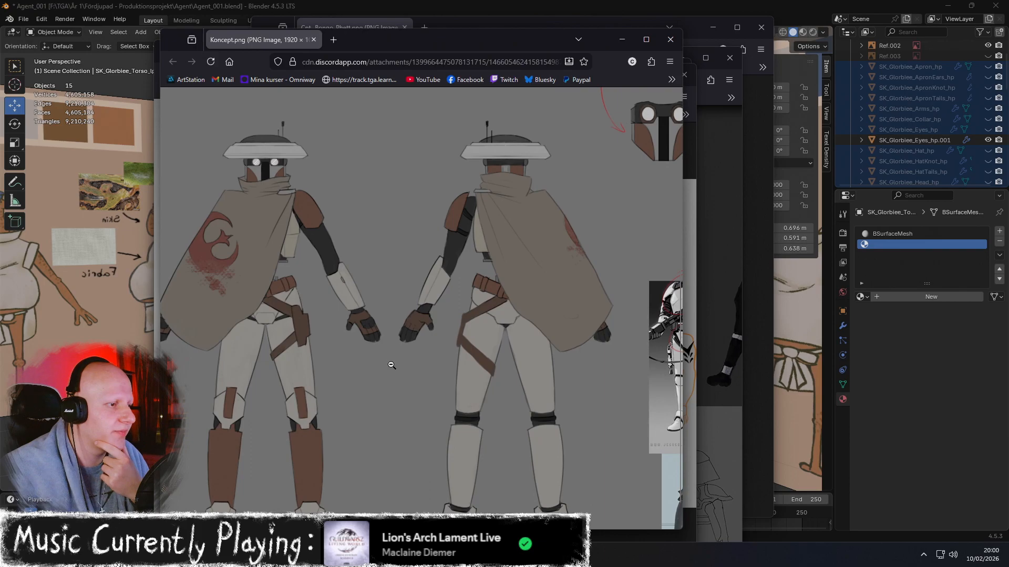
{"action": "left_click", "coordinate": [391, 368]}
{"action": "left_click", "coordinate": [471, 373]}
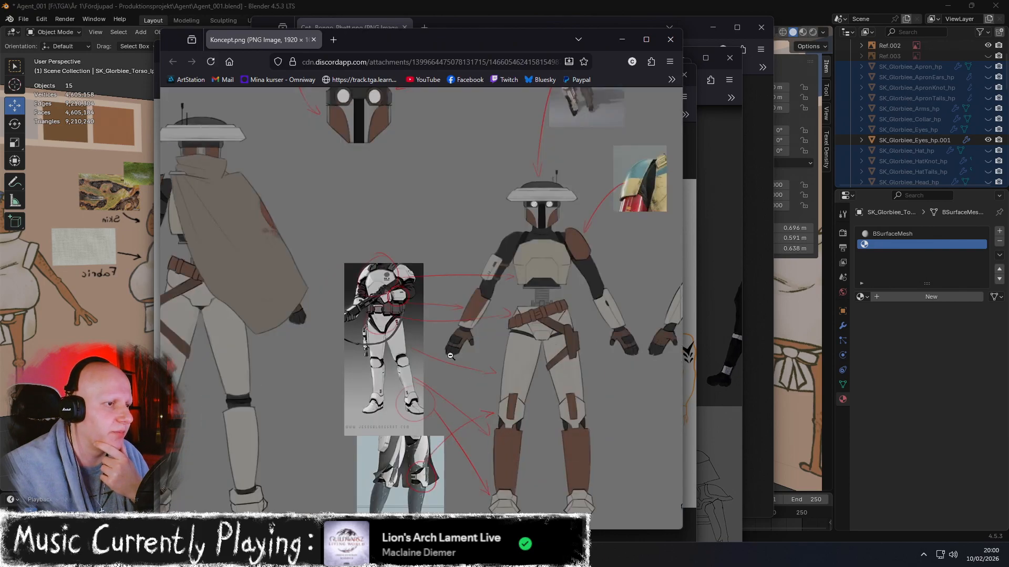
{"action": "left_click", "coordinate": [387, 314]}
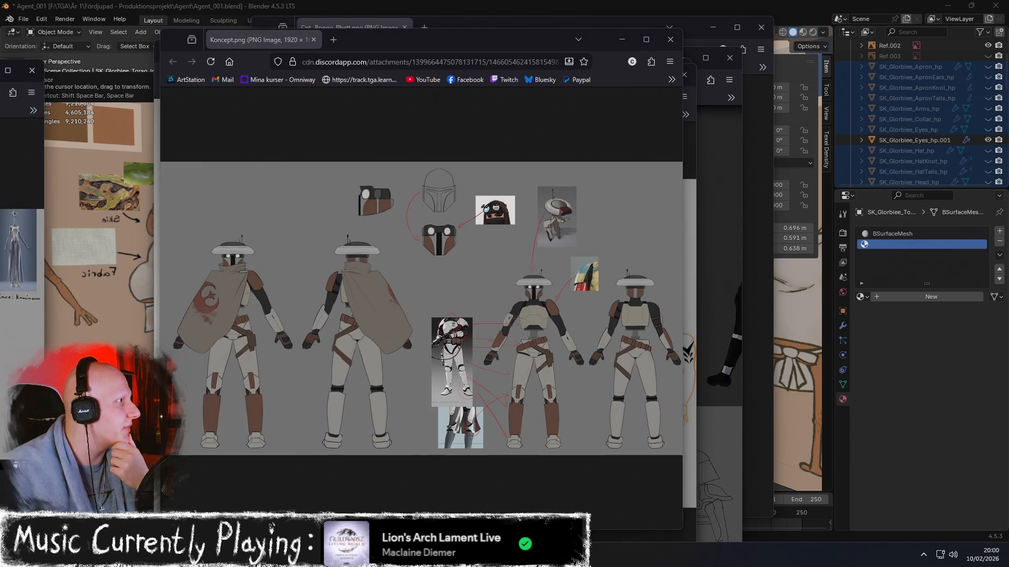
Bring the robed Kaminoan sheet and the Mordral Charr sheet on screen and examine their character drawings
{"action": "left_click_drag", "start_coordinate": [0, 215], "coordinate": [353, 156]}
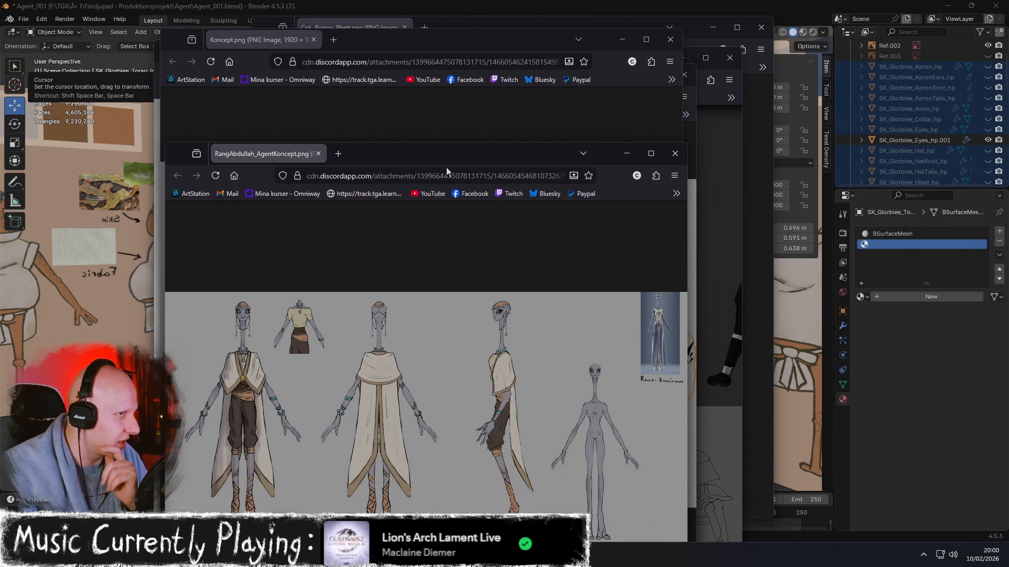
{"action": "left_click_drag", "start_coordinate": [444, 160], "coordinate": [449, 159]}
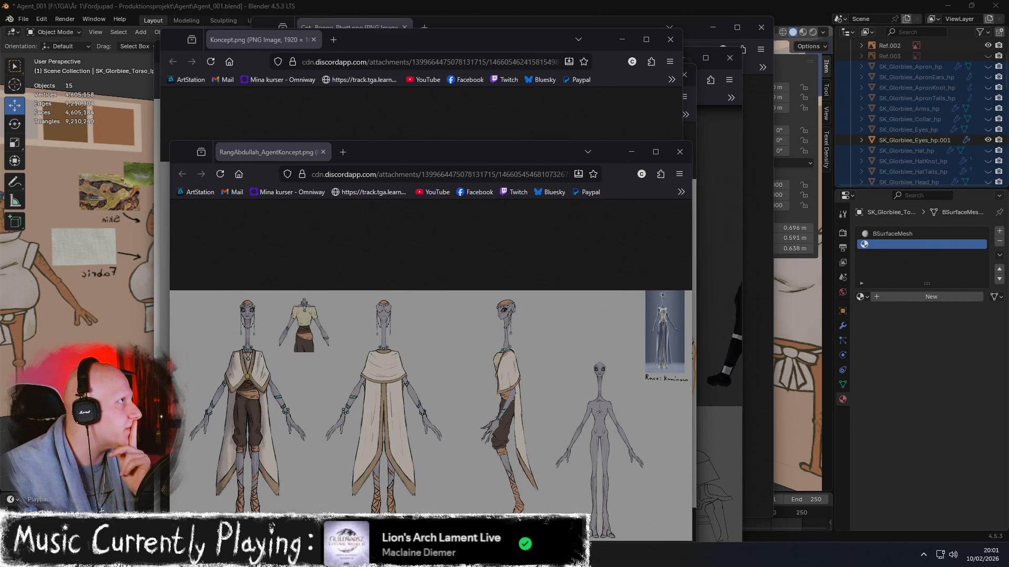
{"action": "left_click_drag", "start_coordinate": [0, 23], "coordinate": [464, 35]}
{"action": "left_click", "coordinate": [410, 257]}
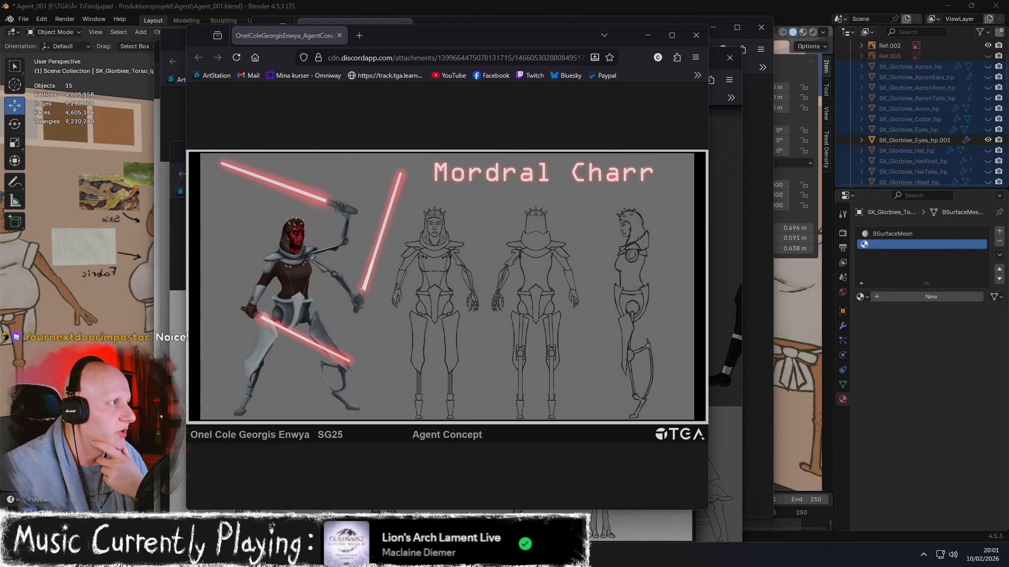
Review the Bith the groovy, armoured Kaminoan and Donut Steel concept sheets, bringing each browser window on screen
{"action": "left_click_drag", "start_coordinate": [0, 79], "coordinate": [376, 41]}
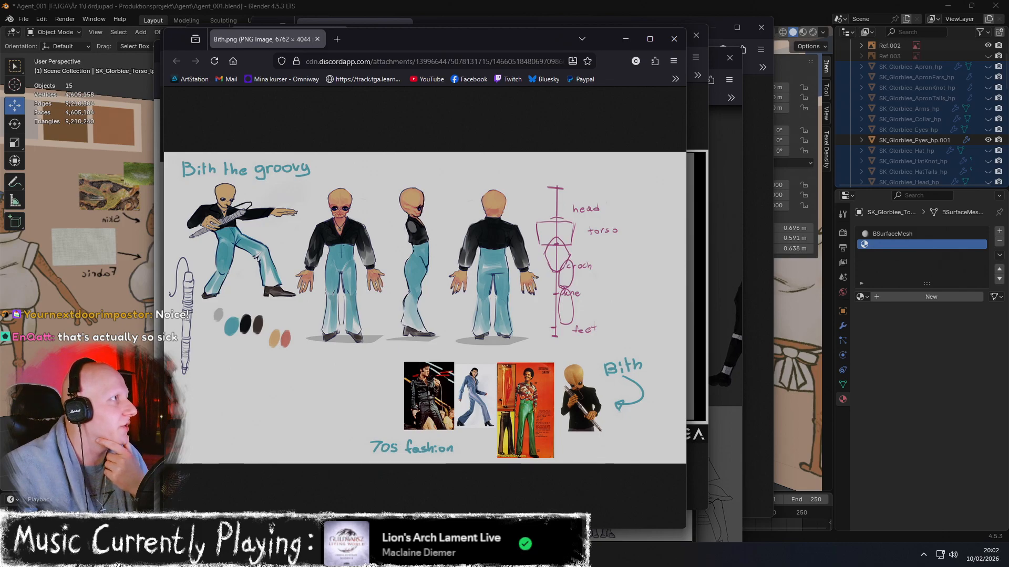
{"action": "left_click_drag", "start_coordinate": [0, 0], "coordinate": [426, 42]}
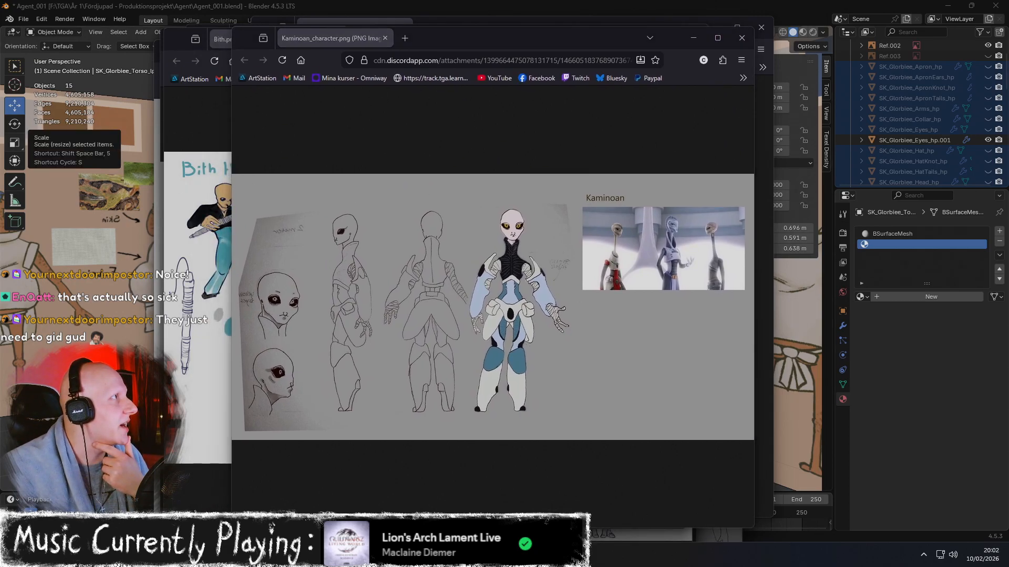
{"action": "left_click_drag", "start_coordinate": [0, 100], "coordinate": [463, 42]}
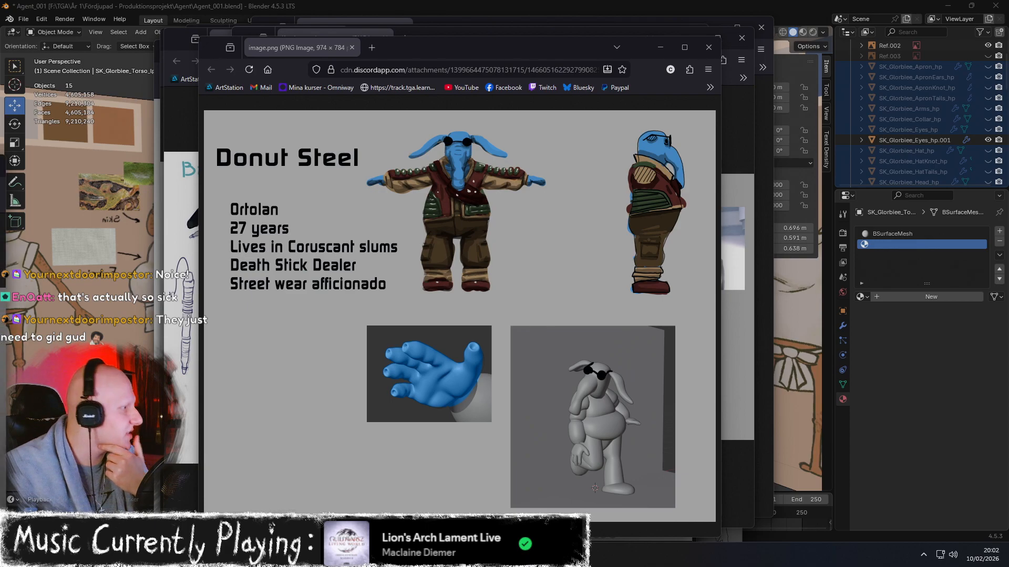
Bring the Rodian concept sheet on screen and examine its front, side and back views
{"action": "left_click_drag", "start_coordinate": [0, 147], "coordinate": [444, 34]}
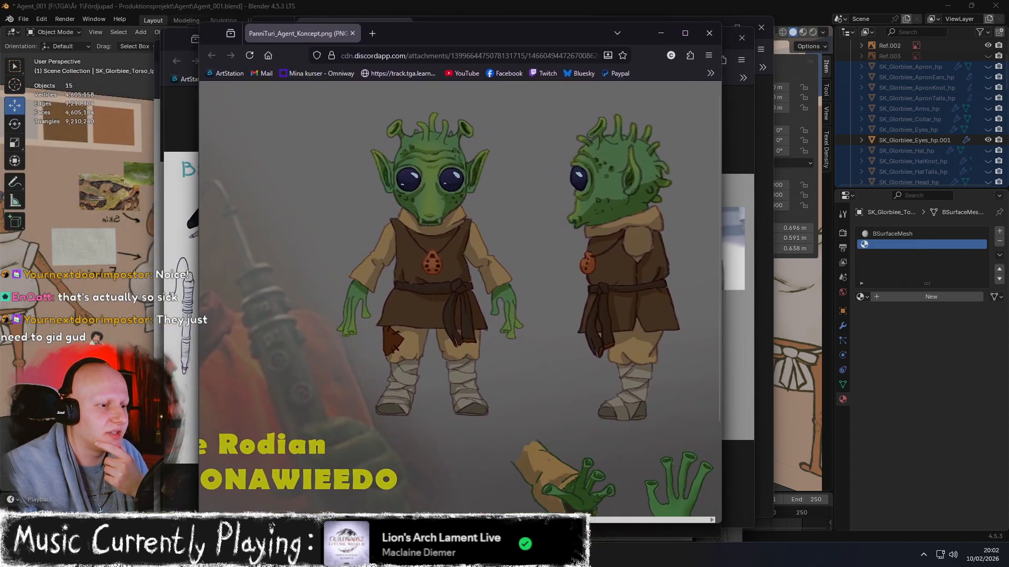
{"action": "scroll", "coordinate": [452, 509], "scroll_direction": "right", "scroll_amount": 5}
{"action": "scroll", "coordinate": [454, 491], "scroll_direction": "right", "scroll_amount": 2}
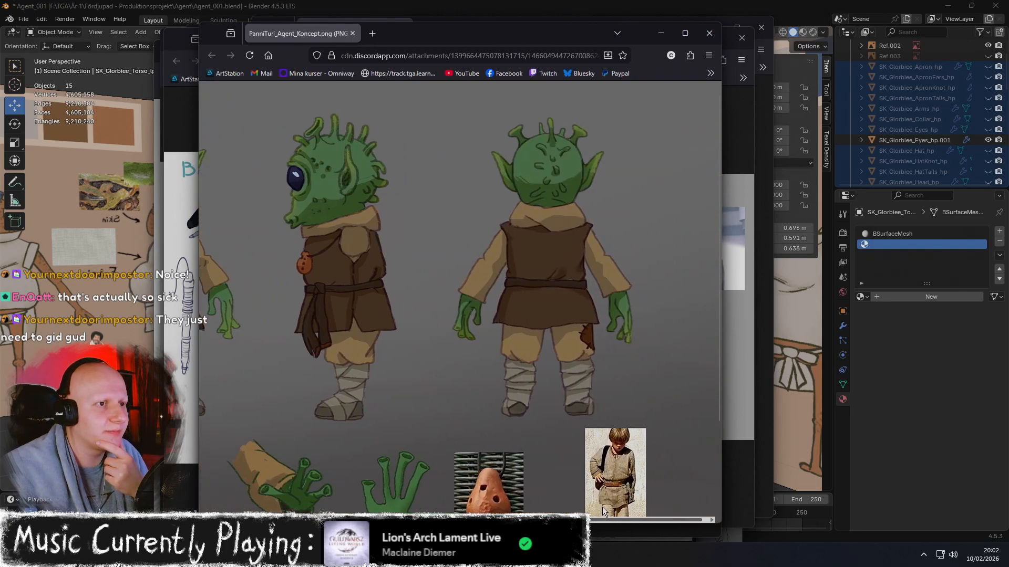
{"action": "scroll", "coordinate": [455, 491], "scroll_direction": "left", "scroll_amount": 6}
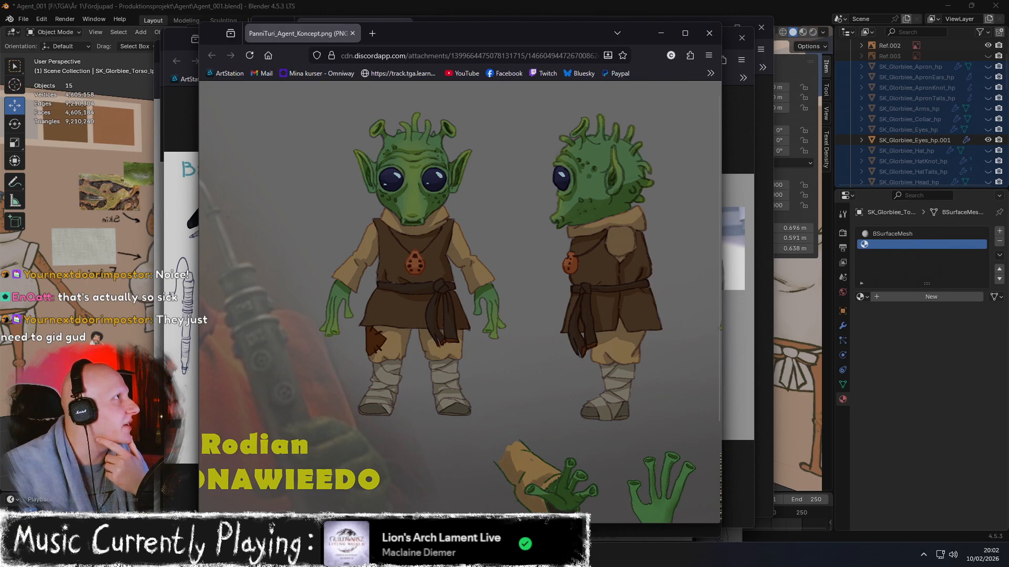
Review the Citizen can-opener, Snorguul, Vorn Halek and Vira concept sheets, bringing each browser window on screen
{"action": "left_click_drag", "start_coordinate": [0, 38], "coordinate": [436, 44]}
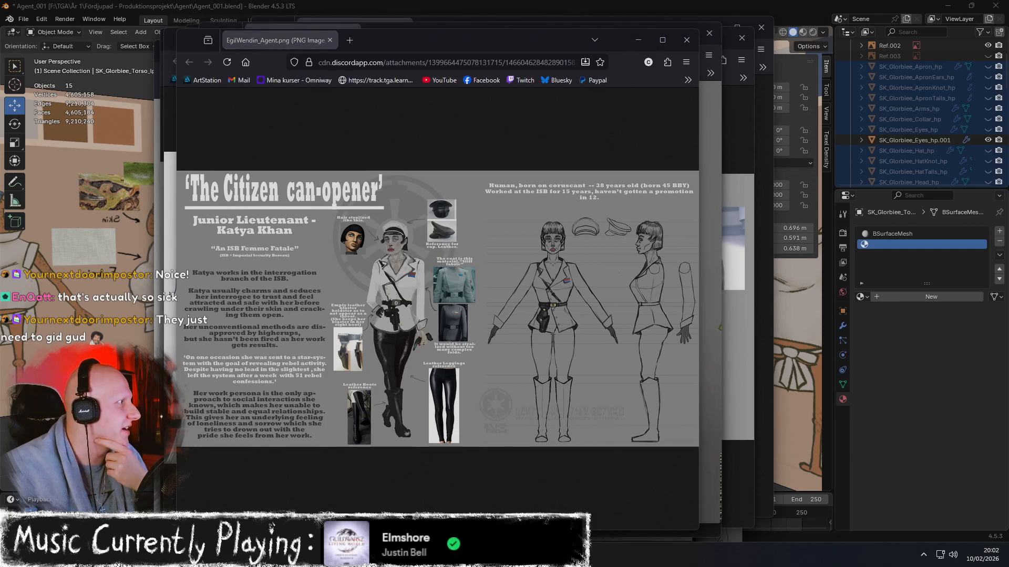
{"action": "left_click_drag", "start_coordinate": [0, 113], "coordinate": [399, 181]}
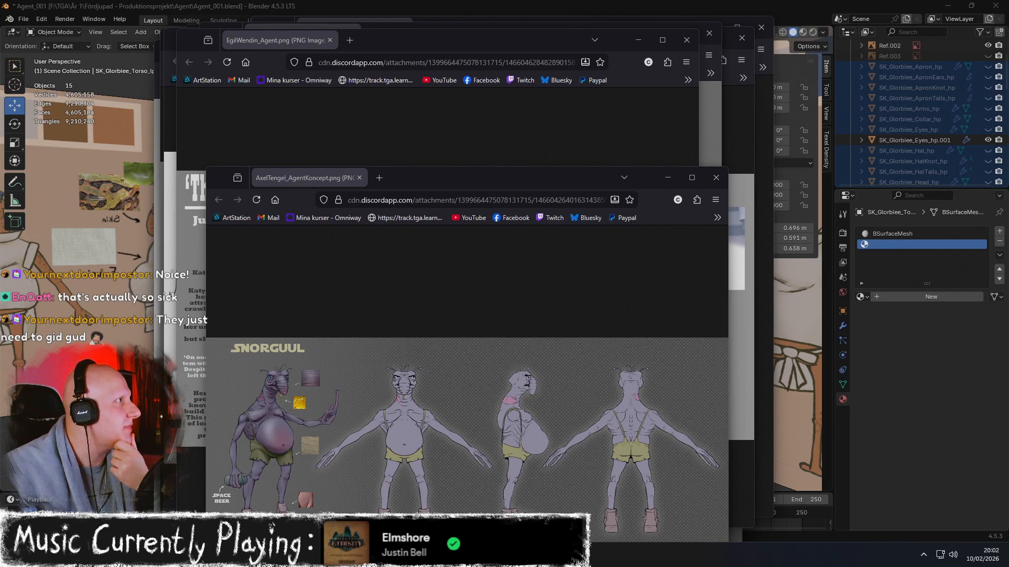
{"action": "left_click_drag", "start_coordinate": [0, 44], "coordinate": [391, 69]}
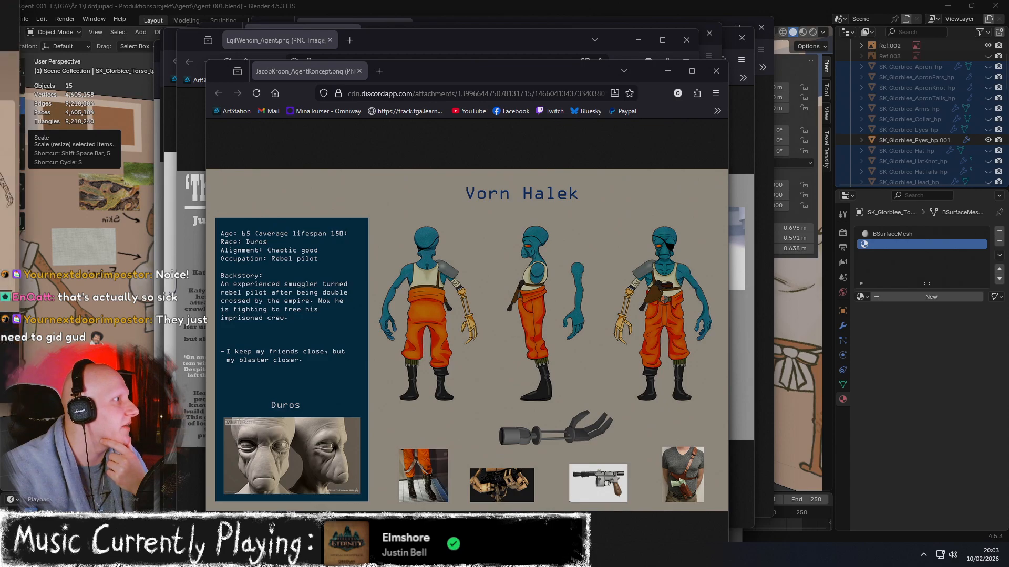
{"action": "left_click_drag", "start_coordinate": [0, 47], "coordinate": [447, 63]}
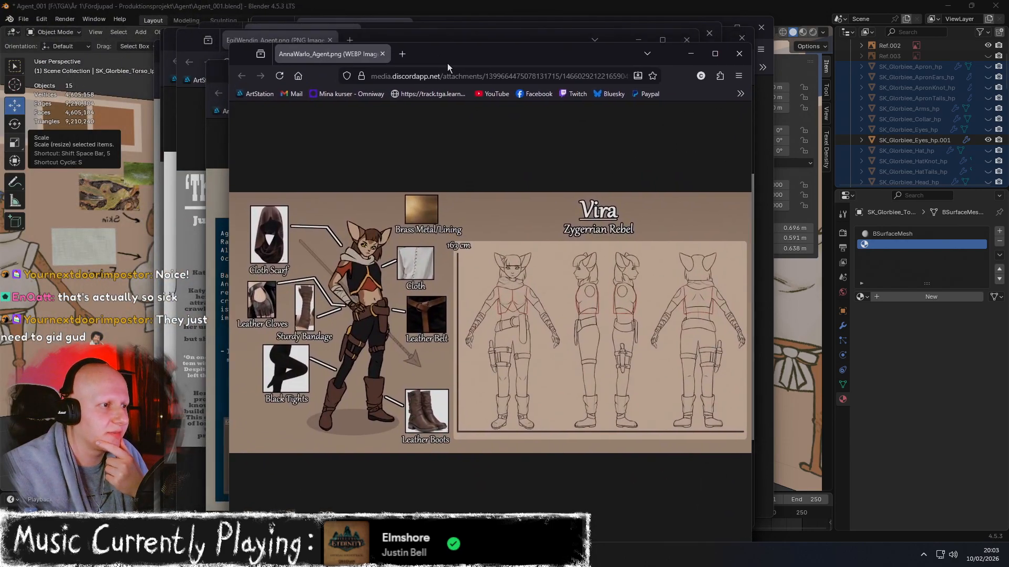
Close all the browser windows with concept sheets that cover the Blender scene
{"action": "left_click", "coordinate": [740, 53]}
{"action": "left_click", "coordinate": [716, 70]}
{"action": "left_click", "coordinate": [708, 33]}
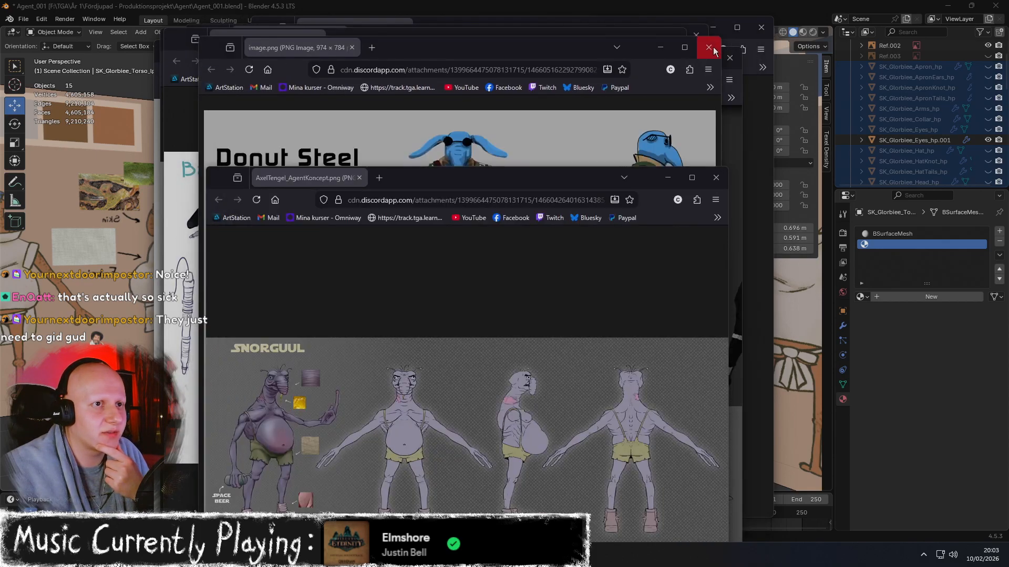
{"action": "left_click", "coordinate": [709, 46]}
{"action": "left_click", "coordinate": [729, 57]}
{"action": "left_click", "coordinate": [674, 39]}
{"action": "left_click", "coordinate": [715, 177]}
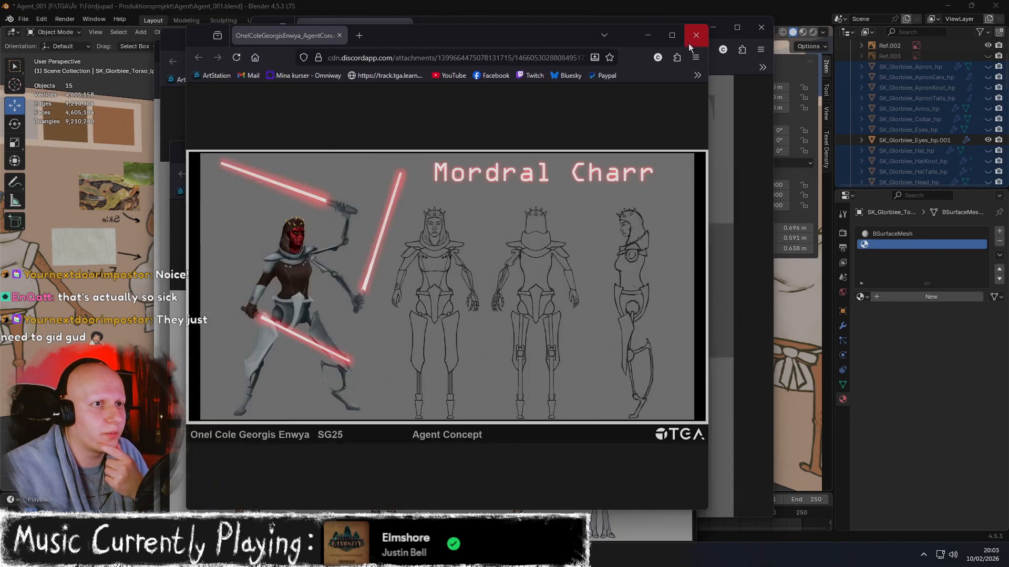
{"action": "left_click", "coordinate": [694, 33]}
{"action": "left_click", "coordinate": [761, 27]}
{"action": "left_click", "coordinate": [671, 39]}
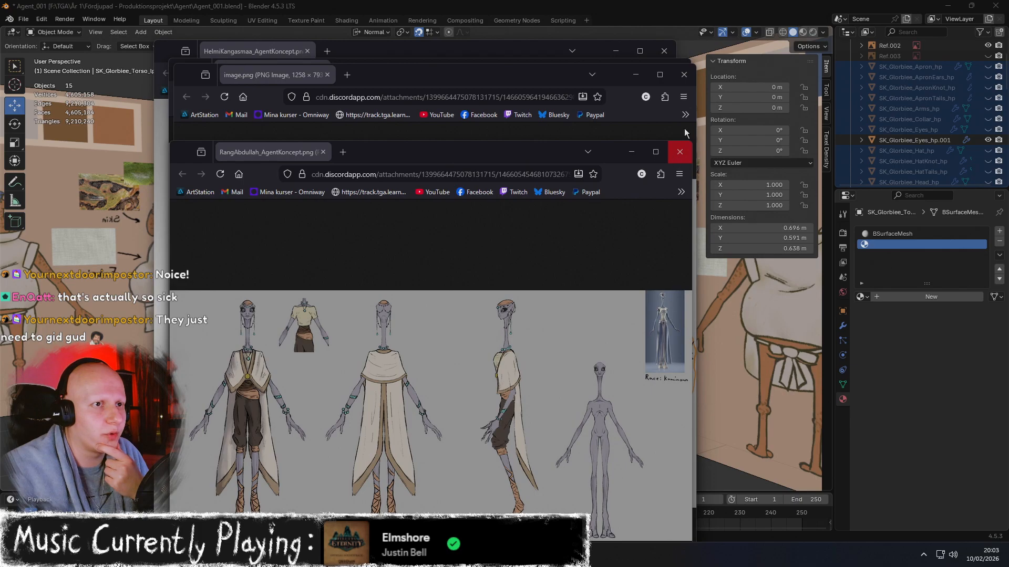
{"action": "left_click", "coordinate": [680, 151]}
{"action": "left_click", "coordinate": [682, 72]}
{"action": "left_click", "coordinate": [683, 71]}
{"action": "left_click", "coordinate": [664, 51]}
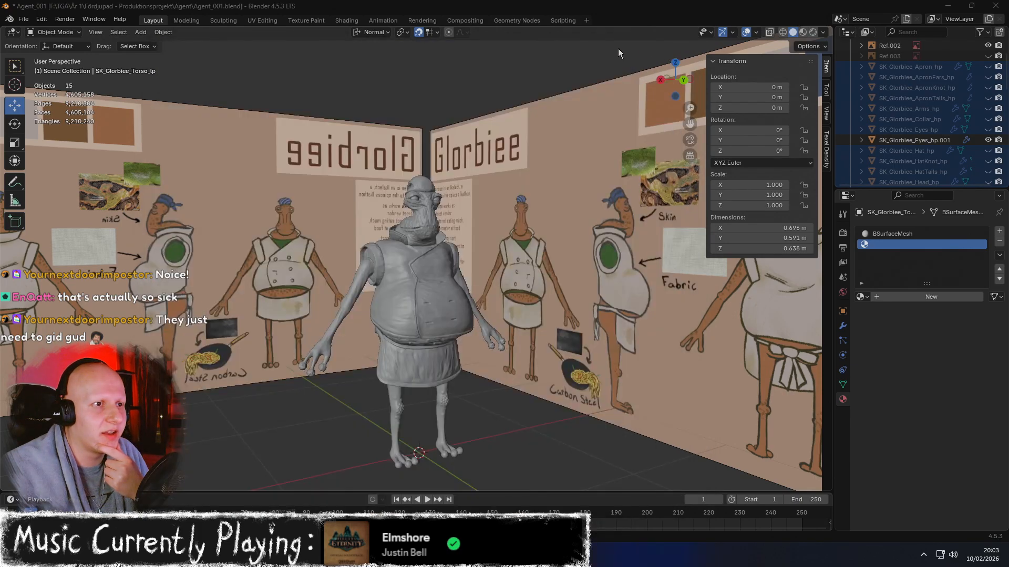
Preview the sculpted character in Material Preview shading and return the viewport to Solid shading
{"action": "middle_click_drag", "start_coordinate": [557, 77], "coordinate": [496, 93]}
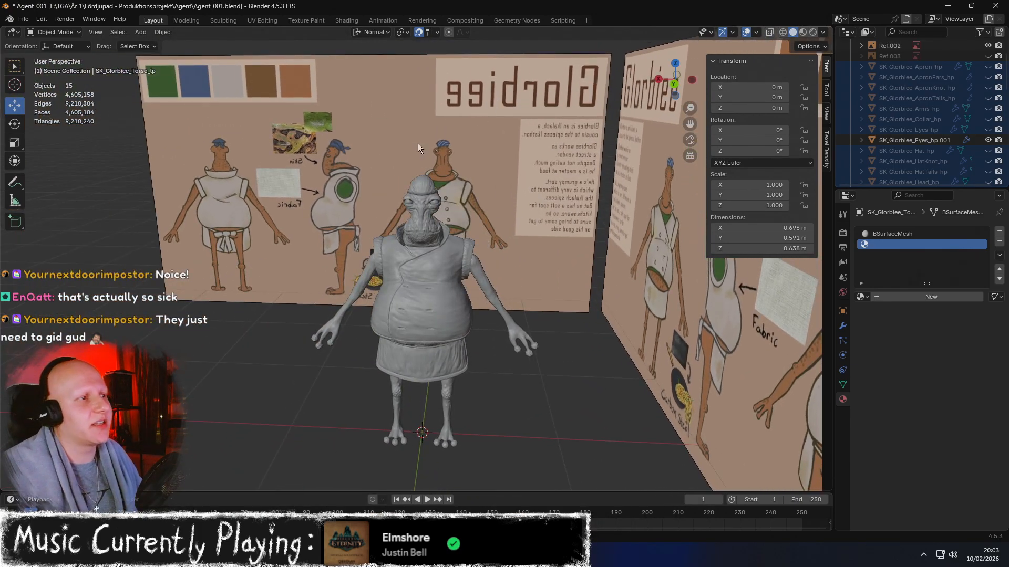
{"action": "middle_click_drag", "start_coordinate": [427, 134], "coordinate": [408, 153]}
{"action": "key", "text": "z"}
{"action": "left_click", "coordinate": [399, 168]}
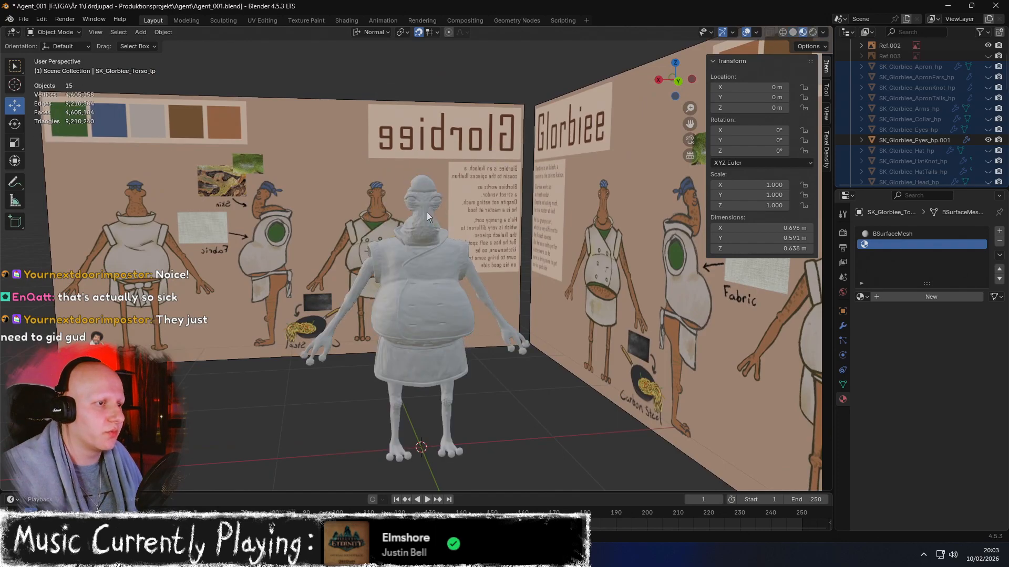
{"action": "left_click", "coordinate": [793, 32]}
{"action": "mouse_move", "coordinate": [456, 164]}
{"action": "middle_mouse_down"}
{"action": "mouse_move", "coordinate": [550, 163]}
{"action": "mouse_move", "coordinate": [474, 153]}
{"action": "middle_mouse_up"}
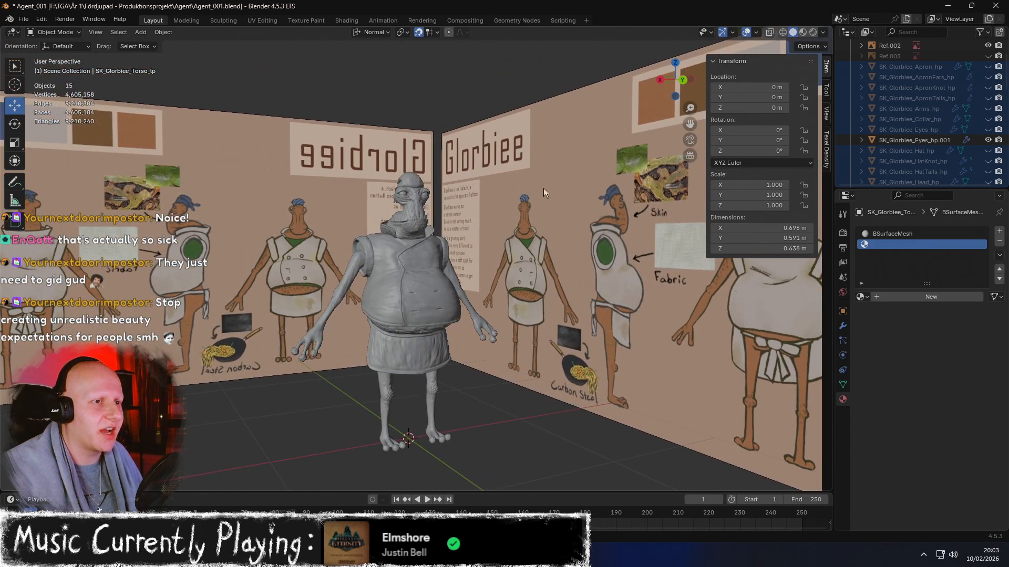
Examine the sculpted character's face, back and apron bow, and side against the Glorbiee concept sheets
{"action": "scroll", "coordinate": [516, 192], "scroll_direction": "up", "scroll_amount": 1}
{"action": "mouse_move", "coordinate": [518, 192]}
{"action": "middle_mouse_down"}
{"action": "mouse_move", "coordinate": [494, 200]}
{"action": "mouse_move", "coordinate": [445, 174]}
{"action": "mouse_move", "coordinate": [389, 188]}
{"action": "mouse_move", "coordinate": [351, 182]}
{"action": "mouse_move", "coordinate": [443, 180]}
{"action": "mouse_move", "coordinate": [421, 194]}
{"action": "mouse_move", "coordinate": [518, 204]}
{"action": "middle_mouse_up"}
{"action": "scroll", "coordinate": [489, 187], "scroll_direction": "up", "scroll_amount": 3}
{"action": "scroll", "coordinate": [476, 200], "scroll_direction": "up", "scroll_amount": 2}
{"action": "scroll", "coordinate": [352, 183], "scroll_direction": "down", "scroll_amount": 3}
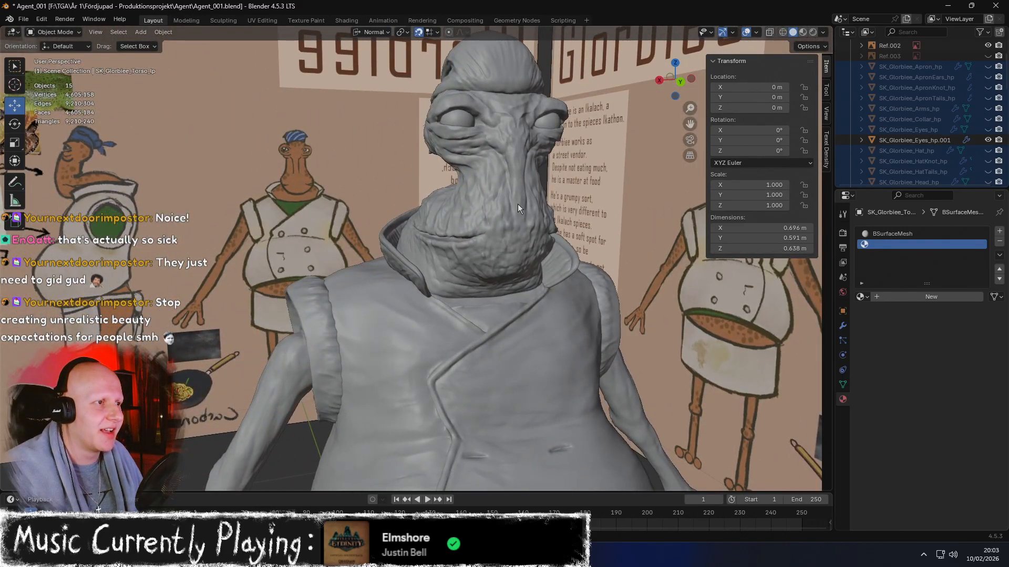
{"action": "scroll", "coordinate": [518, 204], "scroll_direction": "down", "scroll_amount": 2}
{"action": "middle_click_drag", "start_coordinate": [457, 289], "coordinate": [475, 184], "text": "shift"}
{"action": "middle_click_drag", "start_coordinate": [314, 258], "coordinate": [446, 203]}
{"action": "scroll", "coordinate": [367, 181], "scroll_direction": "up", "scroll_amount": 2}
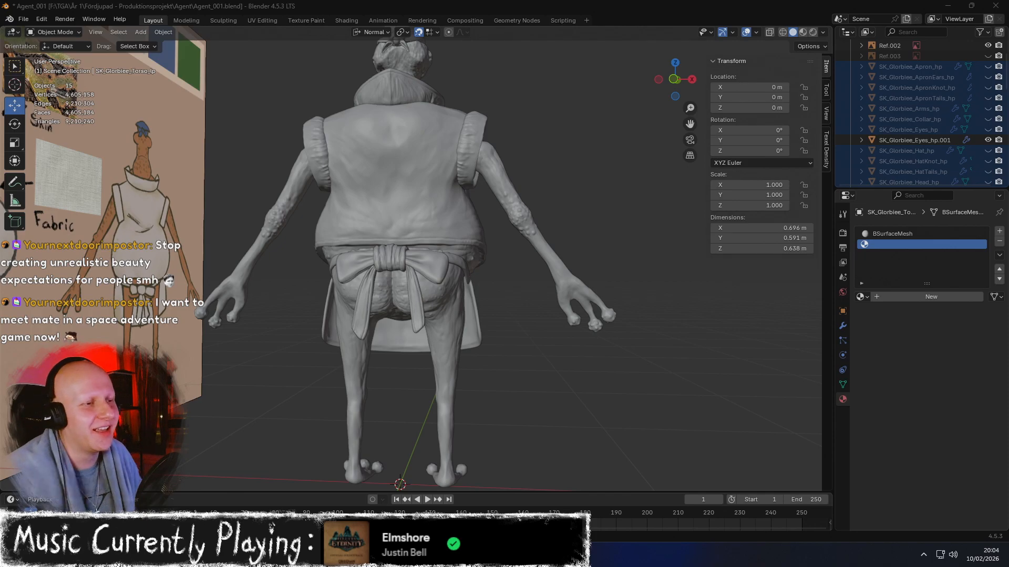
{"action": "middle_click_drag", "start_coordinate": [302, 305], "coordinate": [366, 216]}
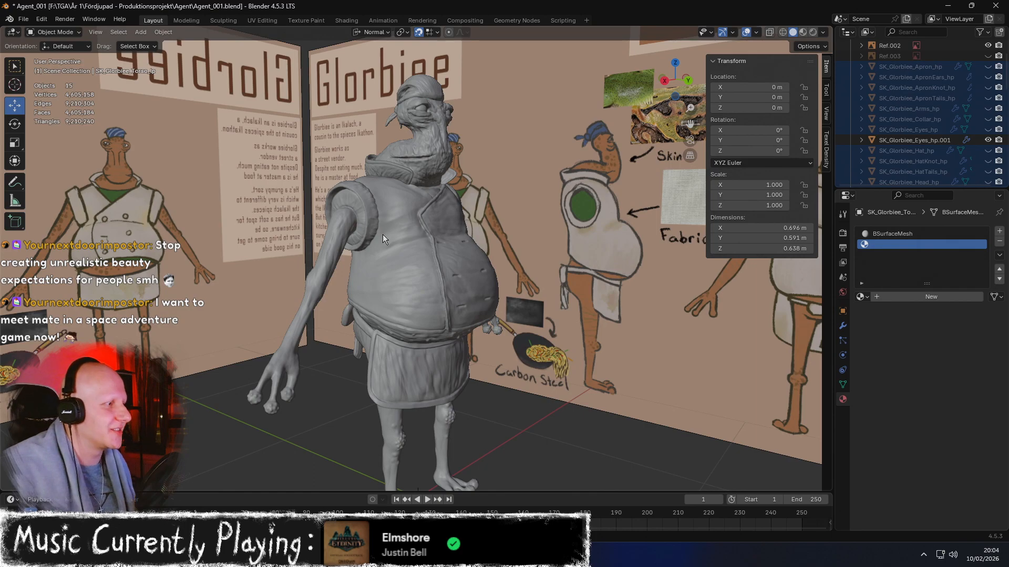
Move the SK_Glorbiee_Eyes_hp.001 object into Collection 3 with the other copied character parts
{"action": "middle_click_drag", "start_coordinate": [370, 219], "coordinate": [351, 226]}
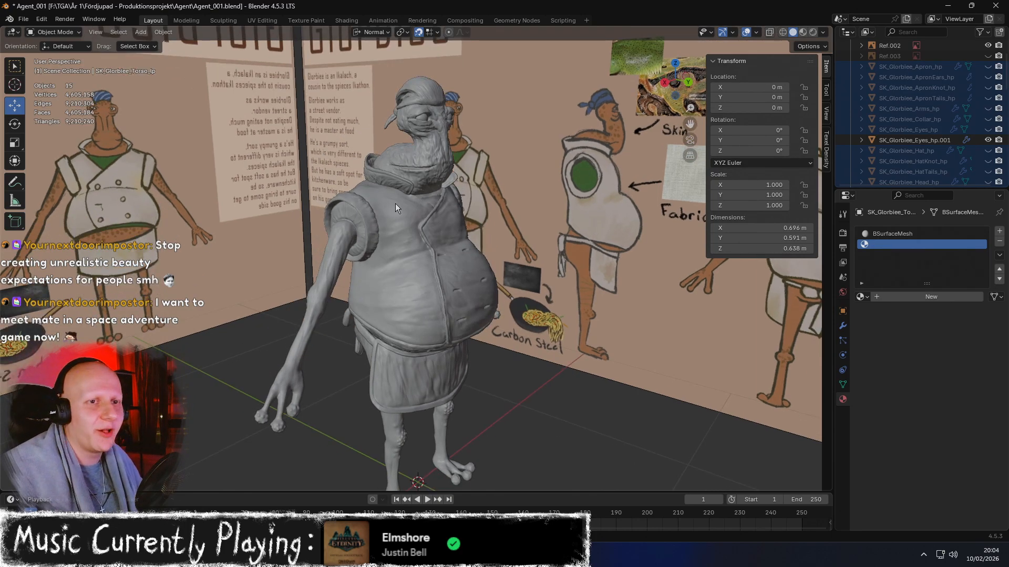
{"action": "scroll", "coordinate": [939, 143], "scroll_direction": "down", "scroll_amount": 5}
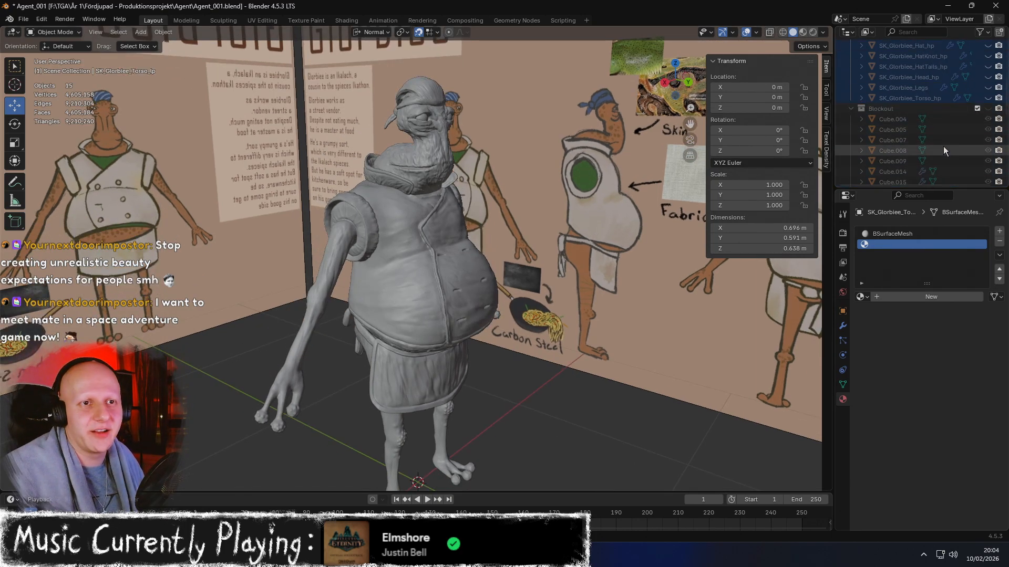
{"action": "scroll", "coordinate": [942, 146], "scroll_direction": "up", "scroll_amount": 5}
{"action": "left_click", "coordinate": [913, 121]}
{"action": "left_click_drag", "start_coordinate": [913, 122], "coordinate": [891, 98]}
{"action": "scroll", "coordinate": [899, 147], "scroll_direction": "down", "scroll_amount": 5}
{"action": "scroll", "coordinate": [905, 151], "scroll_direction": "down", "scroll_amount": 8}
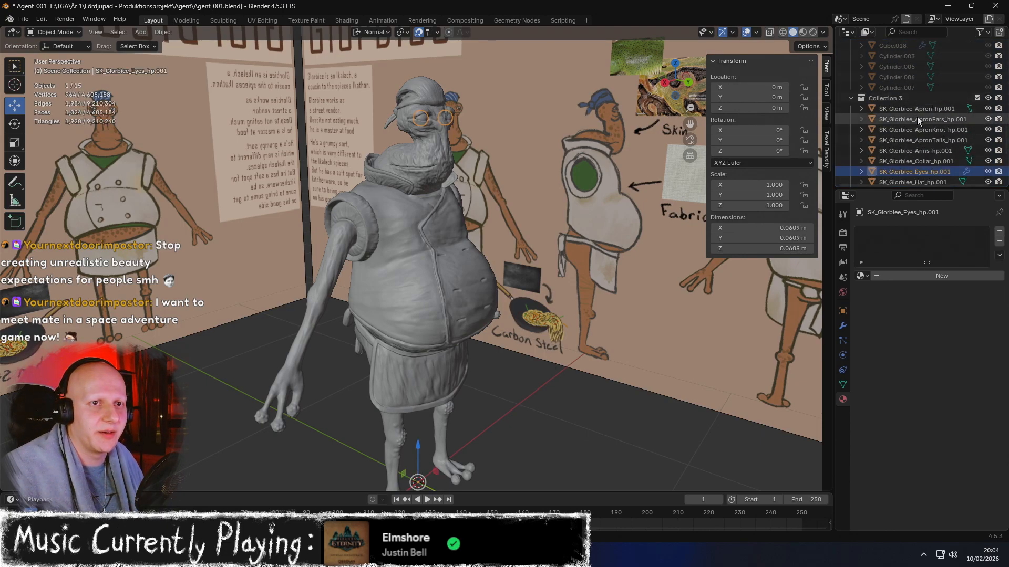
{"action": "scroll", "coordinate": [940, 158], "scroll_direction": "down", "scroll_amount": 4}
{"action": "scroll", "coordinate": [504, 179], "scroll_direction": "down", "scroll_amount": 2}
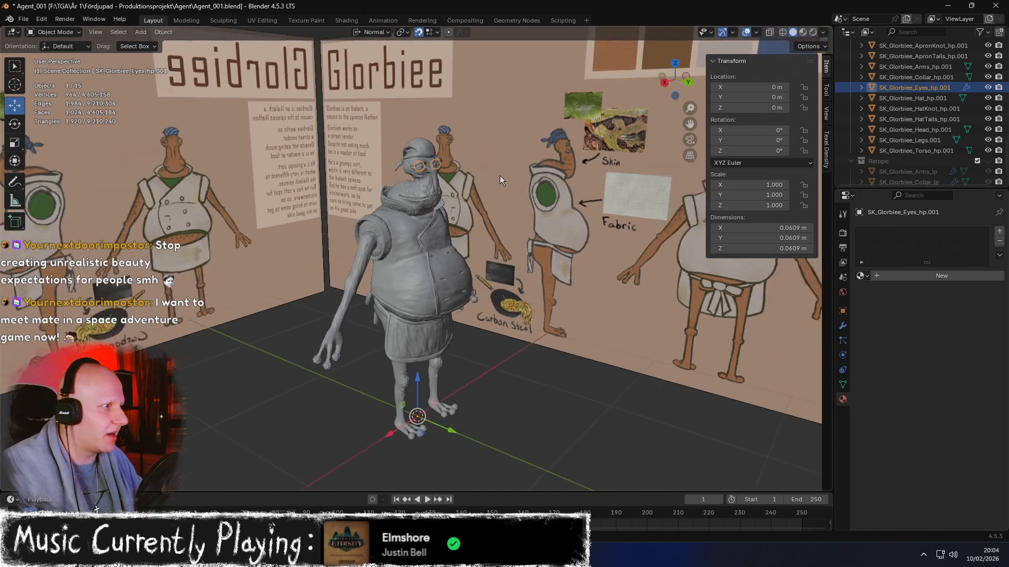
Hide the Glorbiee reference images standing behind the sculpted character
{"action": "middle_click_drag", "start_coordinate": [499, 175], "coordinate": [478, 209]}
{"action": "scroll", "coordinate": [449, 168], "scroll_direction": "down", "scroll_amount": 3}
{"action": "left_click_drag", "start_coordinate": [529, 38], "coordinate": [292, 91]}
{"action": "key", "text": "h"}
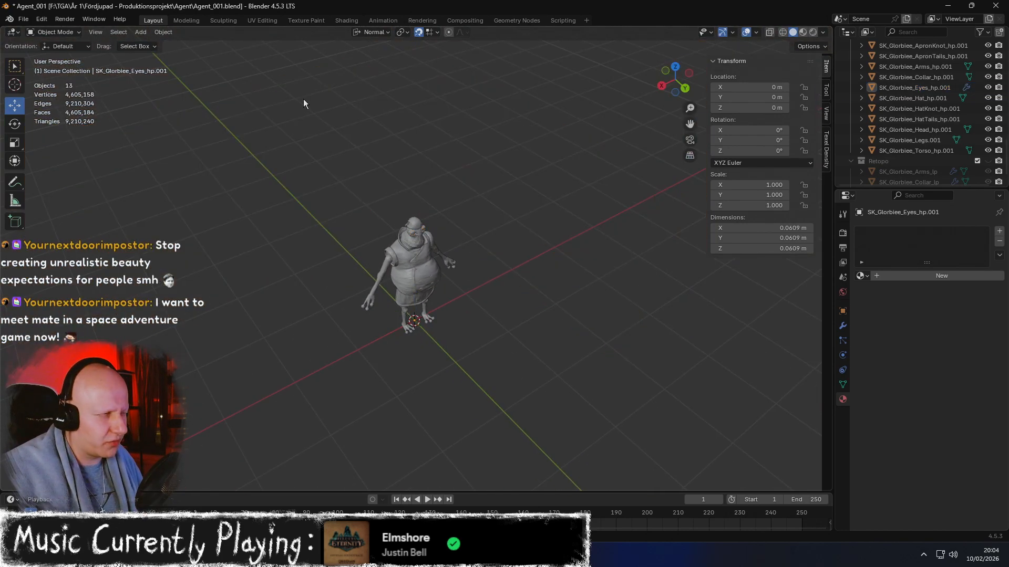
Show the Retopo collection over the sculpted character for a brief look and hide it again
{"action": "scroll", "coordinate": [450, 180], "scroll_direction": "up", "scroll_amount": 3}
{"action": "scroll", "coordinate": [910, 127], "scroll_direction": "down", "scroll_amount": 2}
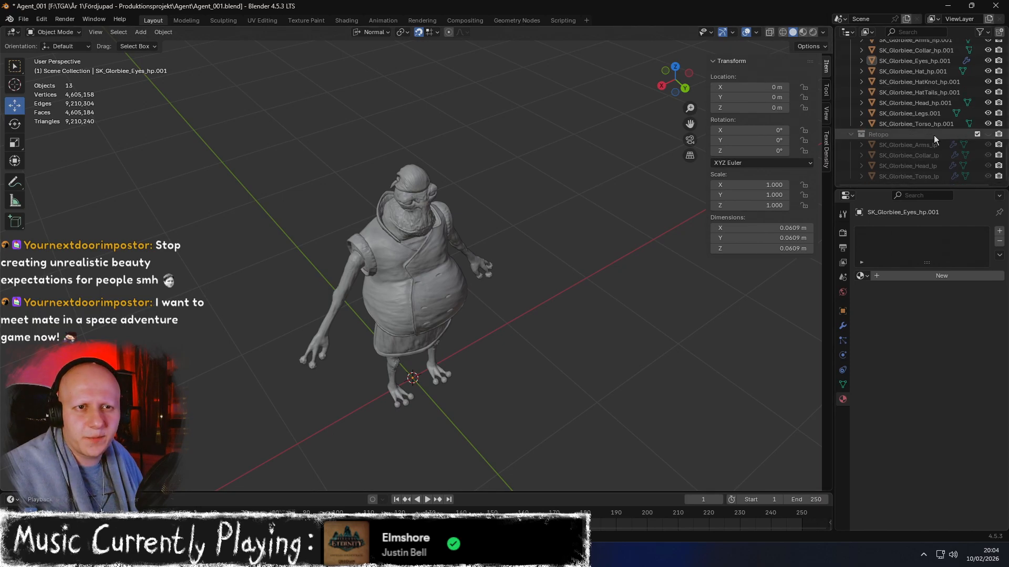
{"action": "left_click", "coordinate": [988, 134]}
{"action": "middle_click_drag", "start_coordinate": [676, 165], "coordinate": [598, 212]}
{"action": "scroll", "coordinate": [538, 136], "scroll_direction": "up", "scroll_amount": 2}
{"action": "left_click", "coordinate": [988, 134]}
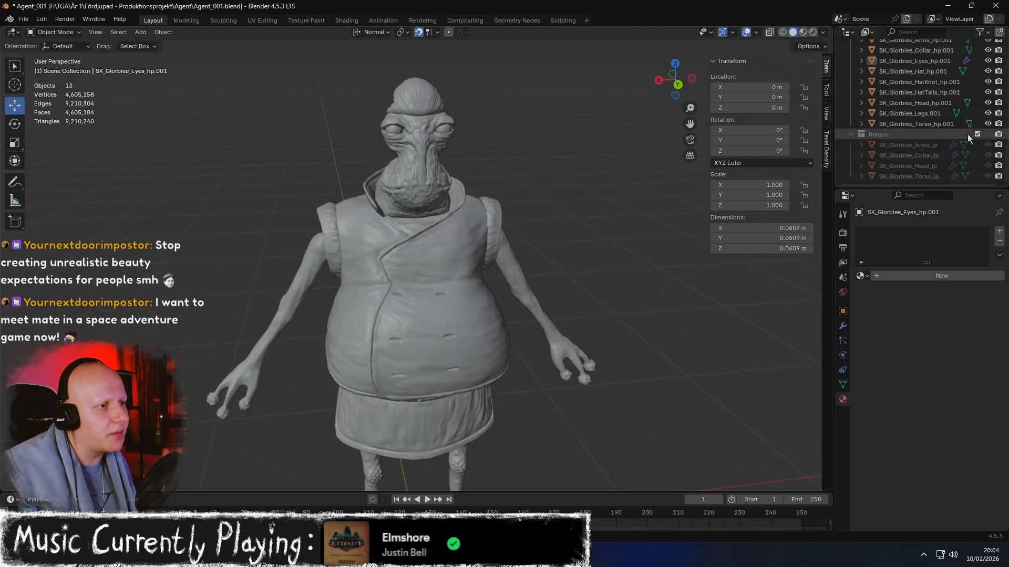
Select all parts of the sculpted character and check their triangle count in the scene statistics
{"action": "scroll", "coordinate": [563, 229], "scroll_direction": "down", "scroll_amount": 2}
{"action": "scroll", "coordinate": [571, 231], "scroll_direction": "down", "scroll_amount": 1}
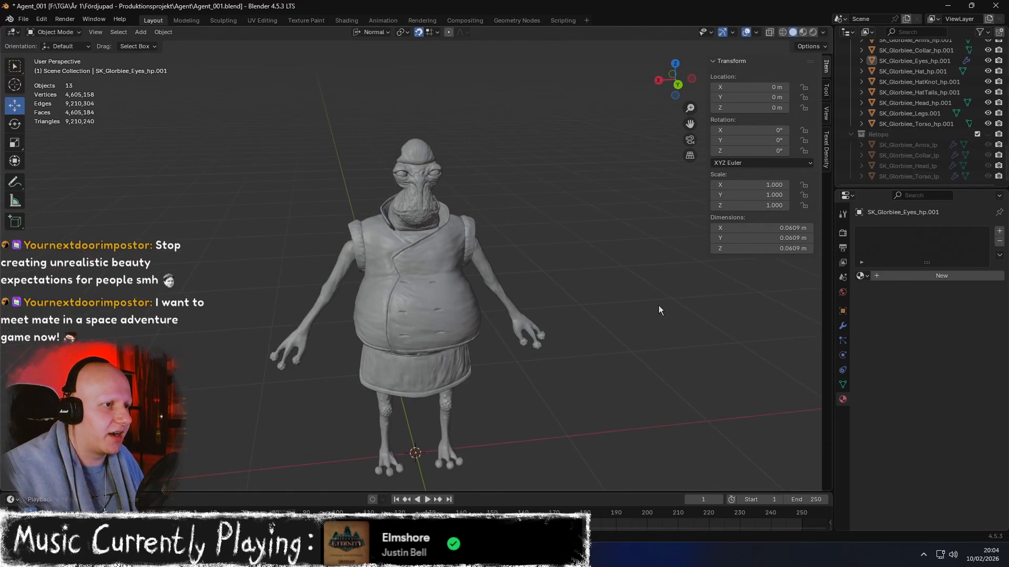
{"action": "scroll", "coordinate": [659, 284], "scroll_direction": "down", "scroll_amount": 1}
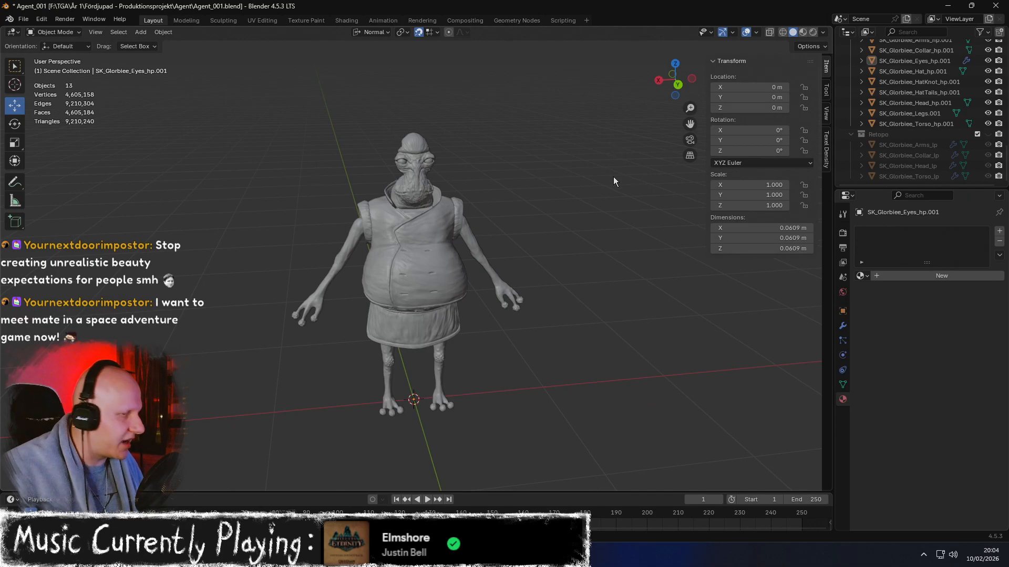
{"action": "scroll", "coordinate": [613, 177], "scroll_direction": "up", "scroll_amount": 1}
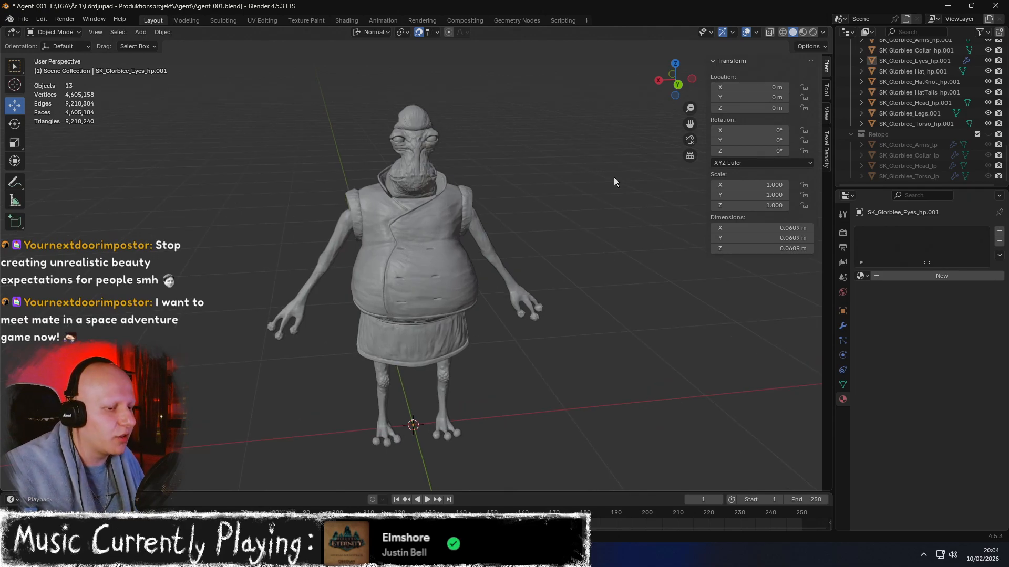
{"action": "left_click_drag", "start_coordinate": [592, 61], "coordinate": [178, 480]}
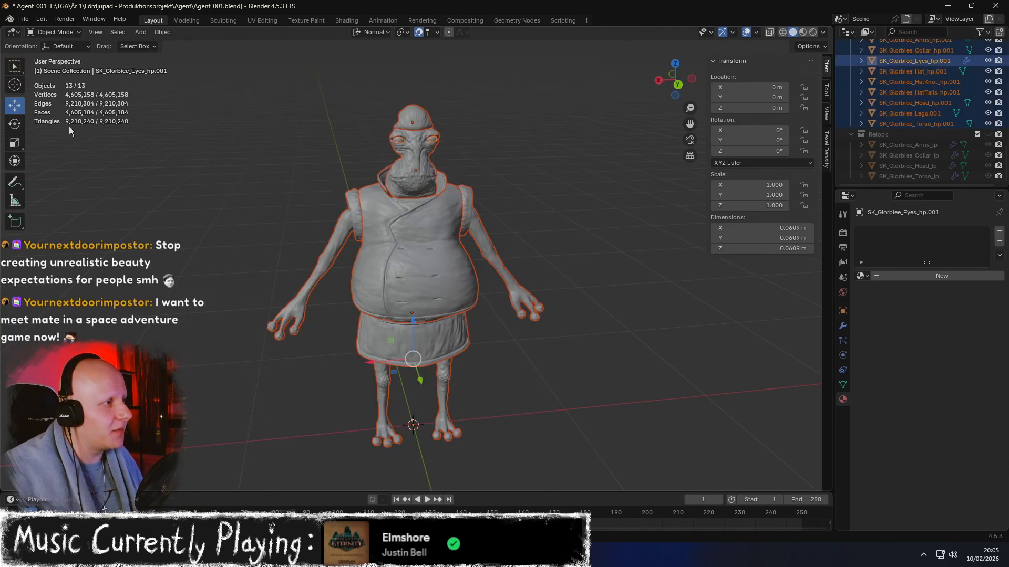
{"action": "scroll", "coordinate": [380, 209], "scroll_direction": "up", "scroll_amount": 1}
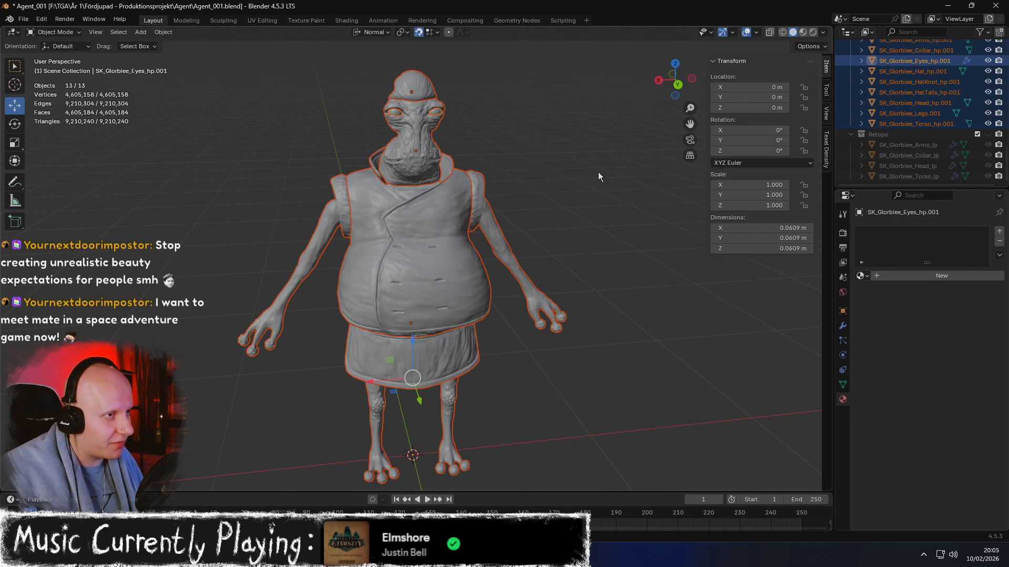
{"action": "middle_click_drag", "start_coordinate": [598, 171], "coordinate": [579, 175]}
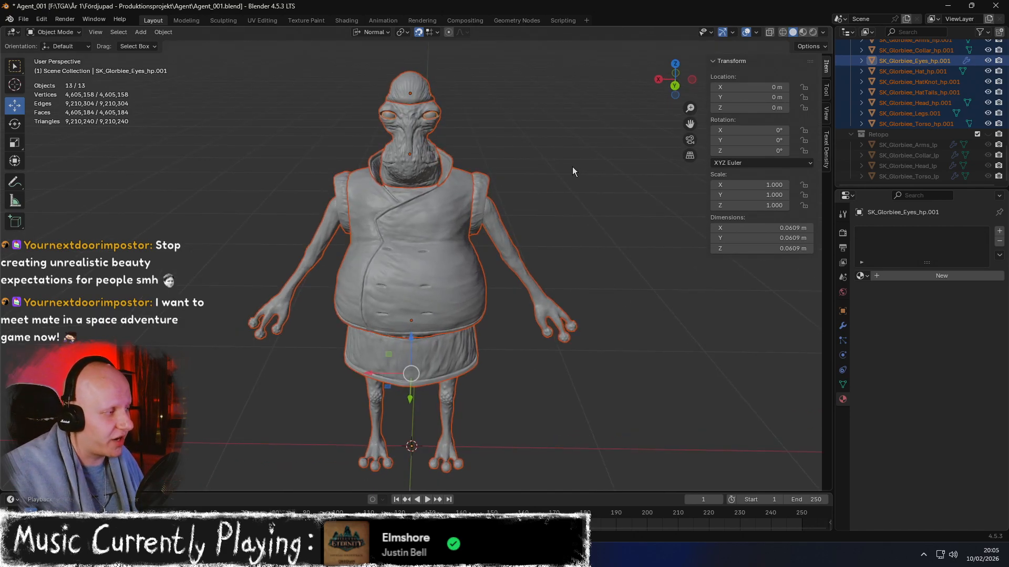
{"action": "middle_click_drag", "start_coordinate": [573, 182], "coordinate": [615, 187]}
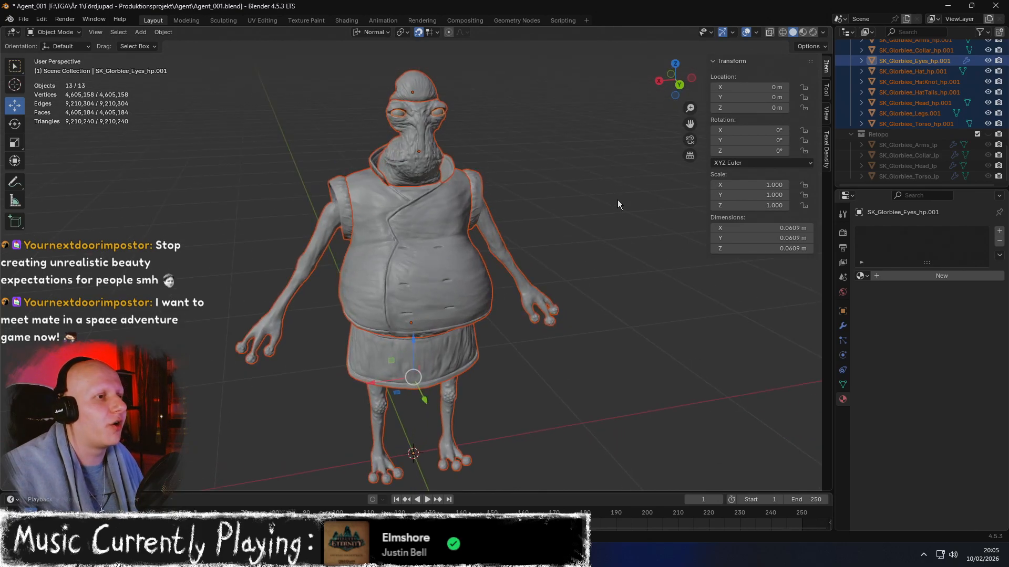
{"action": "middle_click_drag", "start_coordinate": [579, 213], "coordinate": [569, 219]}
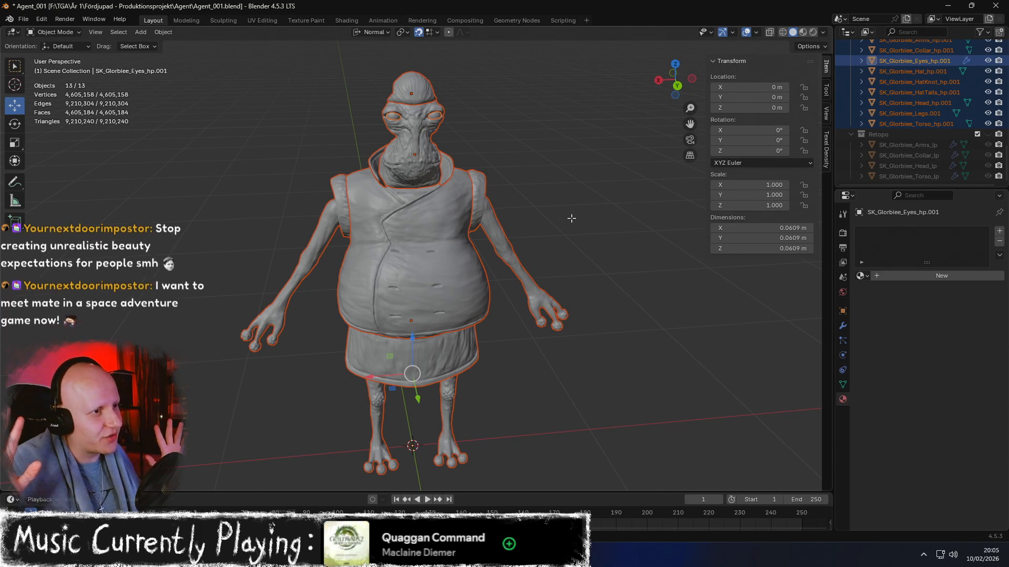
Inspect the high-poly mesh on the chest up close in Edit Mode with nothing selected, and return to Object Mode
{"action": "key", "text": "Tab"}
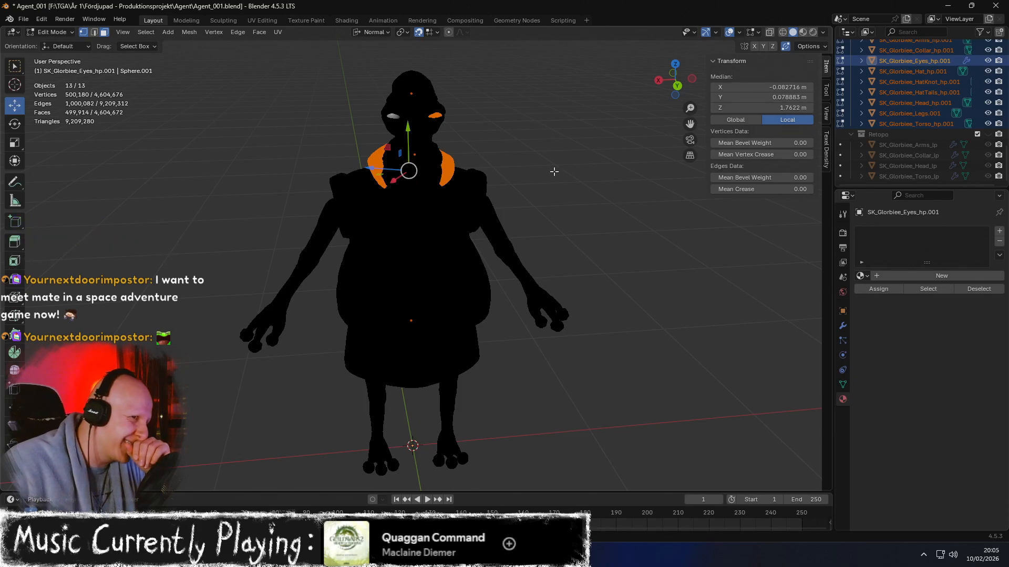
{"action": "key", "text": "alt+a"}
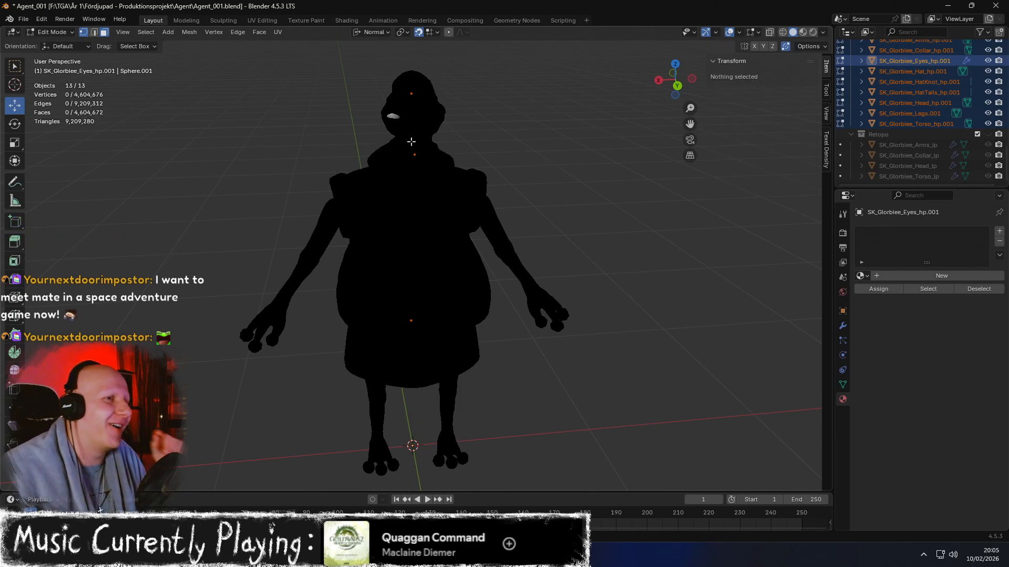
{"action": "scroll", "coordinate": [406, 165], "scroll_direction": "up", "scroll_amount": 2}
{"action": "middle_click_drag", "start_coordinate": [418, 159], "coordinate": [434, 214], "text": "shift"}
{"action": "scroll", "coordinate": [435, 213], "scroll_direction": "up", "scroll_amount": 3}
{"action": "scroll", "coordinate": [439, 219], "scroll_direction": "up", "scroll_amount": 6}
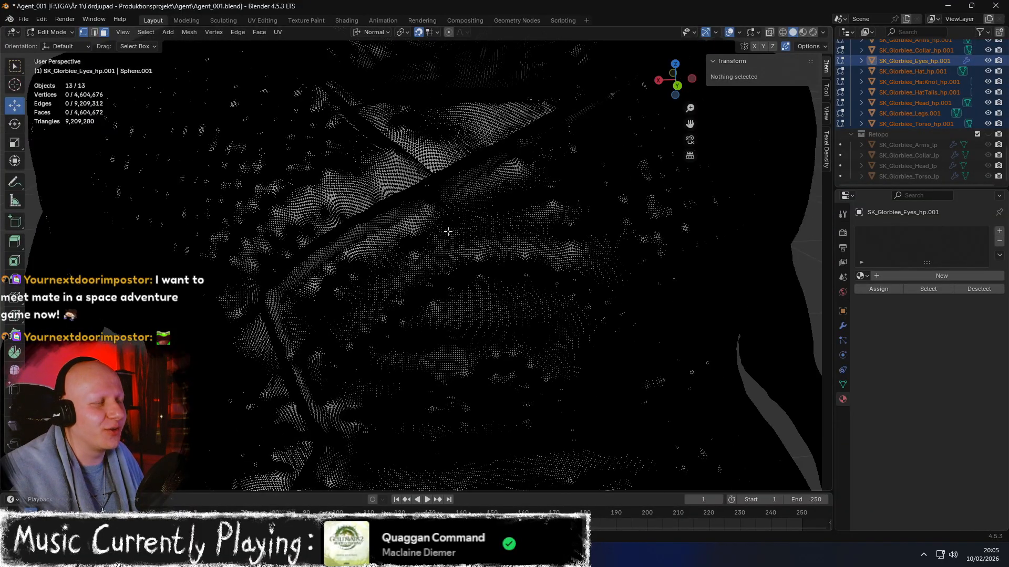
{"action": "scroll", "coordinate": [465, 215], "scroll_direction": "up", "scroll_amount": 6}
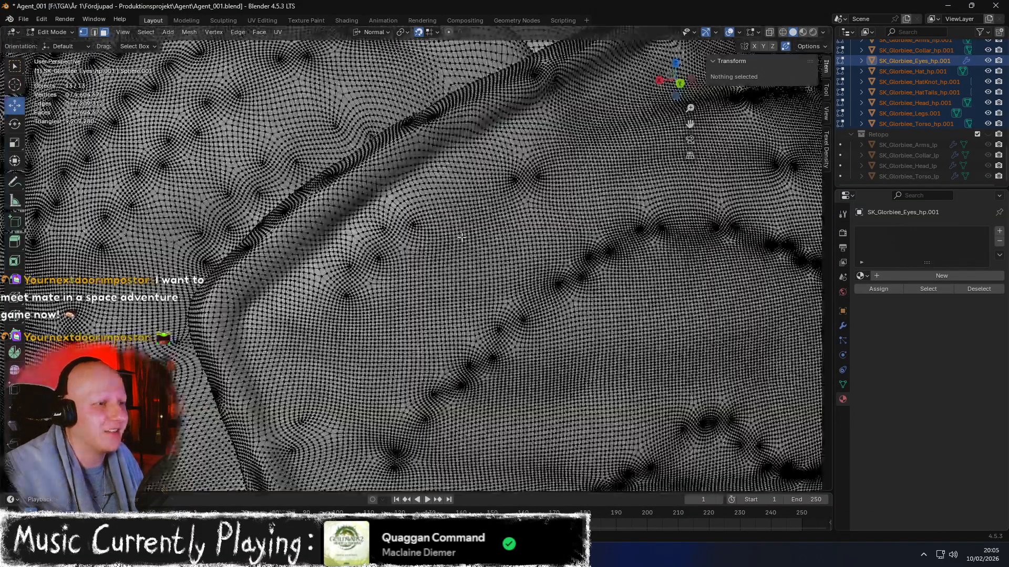
{"action": "scroll", "coordinate": [427, 215], "scroll_direction": "up", "scroll_amount": 4}
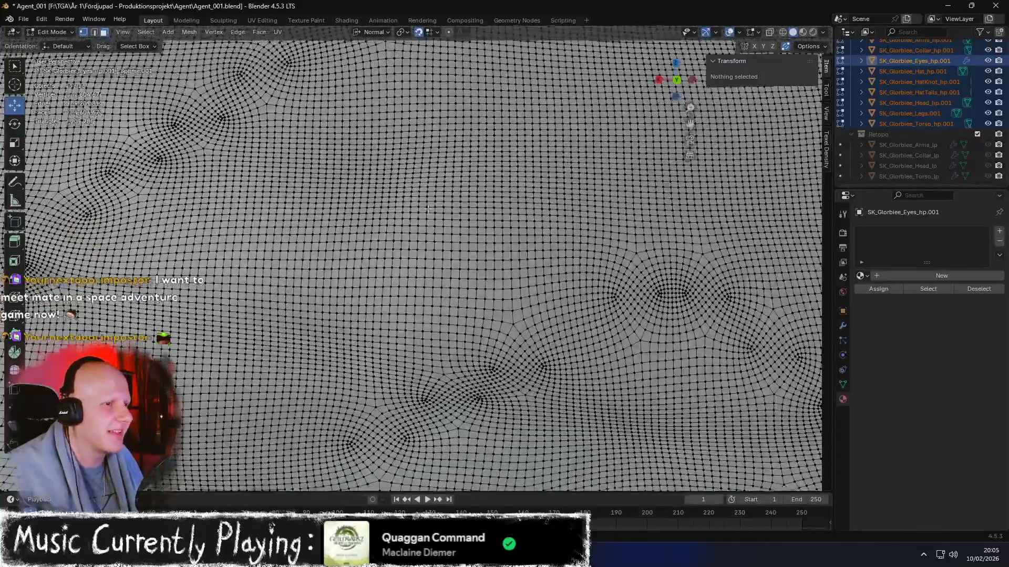
{"action": "scroll", "coordinate": [427, 217], "scroll_direction": "down", "scroll_amount": 15}
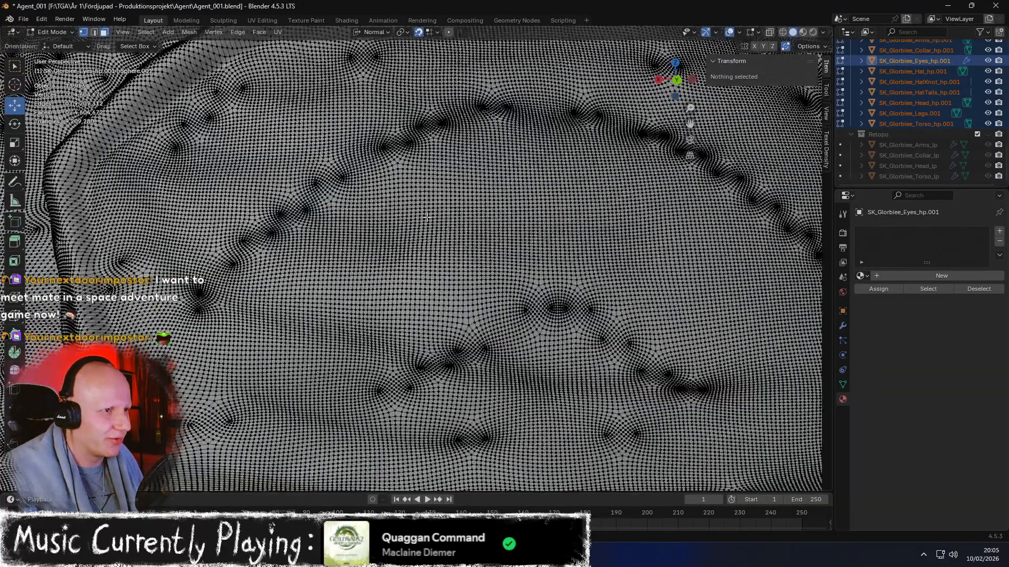
{"action": "scroll", "coordinate": [427, 217], "scroll_direction": "down", "scroll_amount": 6}
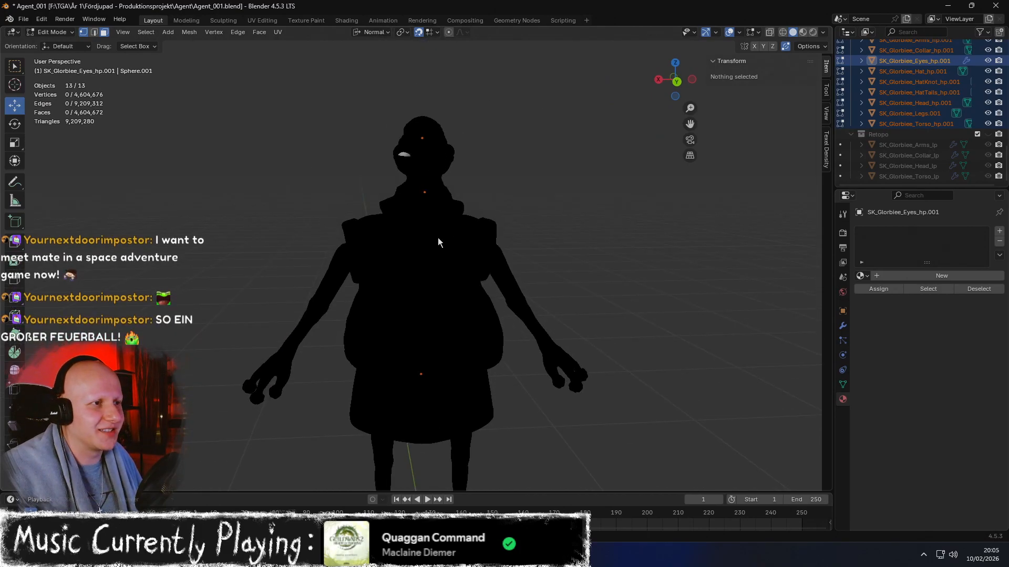
{"action": "key", "text": "Tab"}
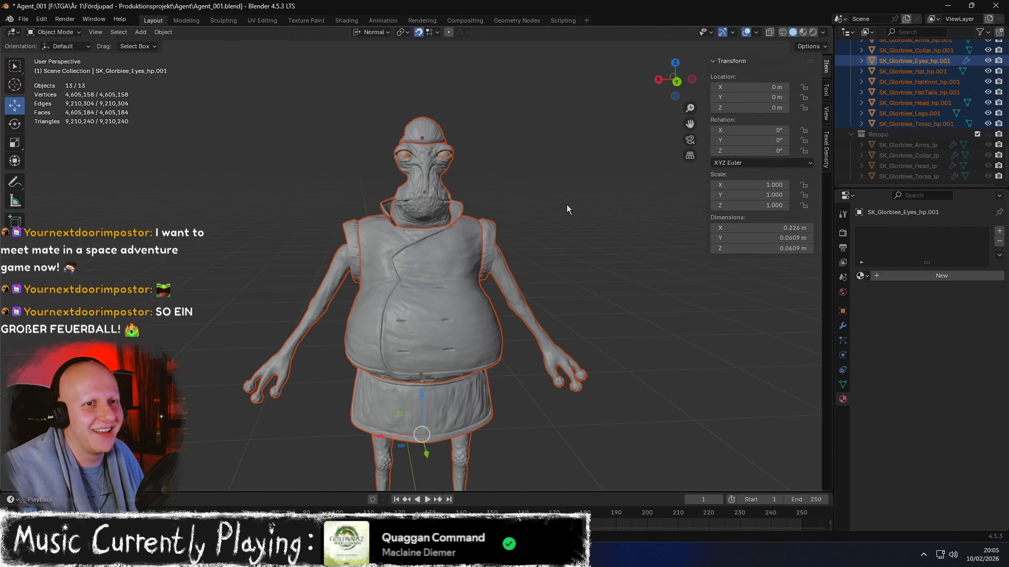
Show the Retopo collection and examine the low-poly mesh over the sculpt from the front, side and back
{"action": "left_click", "coordinate": [987, 134]}
{"action": "middle_click_drag", "start_coordinate": [550, 287], "coordinate": [531, 240]}
{"action": "scroll", "coordinate": [505, 301], "scroll_direction": "up", "scroll_amount": 4}
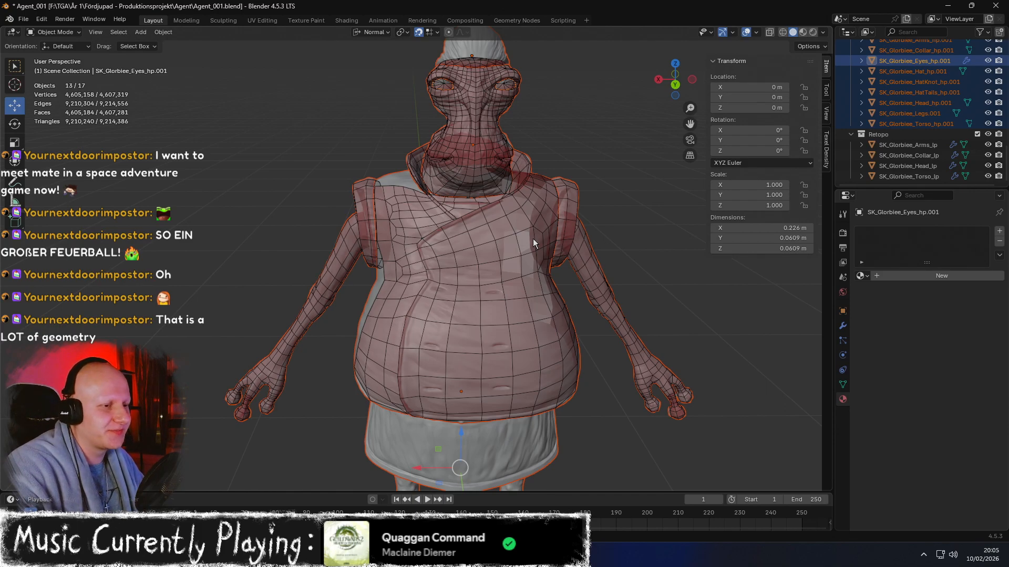
{"action": "middle_click_drag", "start_coordinate": [483, 349], "coordinate": [465, 331]}
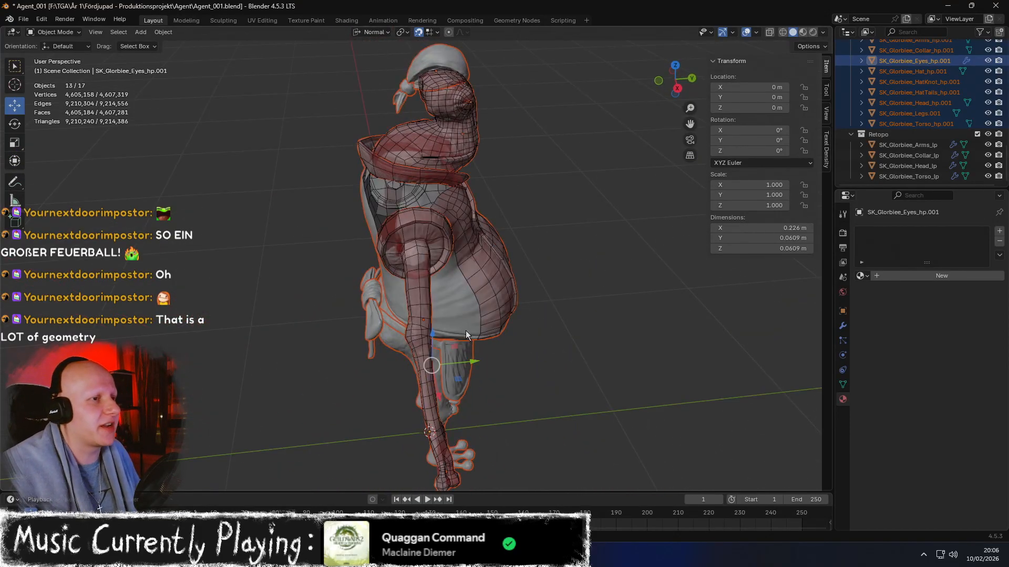
{"action": "middle_click_drag", "start_coordinate": [535, 258], "coordinate": [501, 253]}
{"action": "scroll", "coordinate": [506, 254], "scroll_direction": "up", "scroll_amount": 1}
{"action": "scroll", "coordinate": [506, 255], "scroll_direction": "down", "scroll_amount": 2}
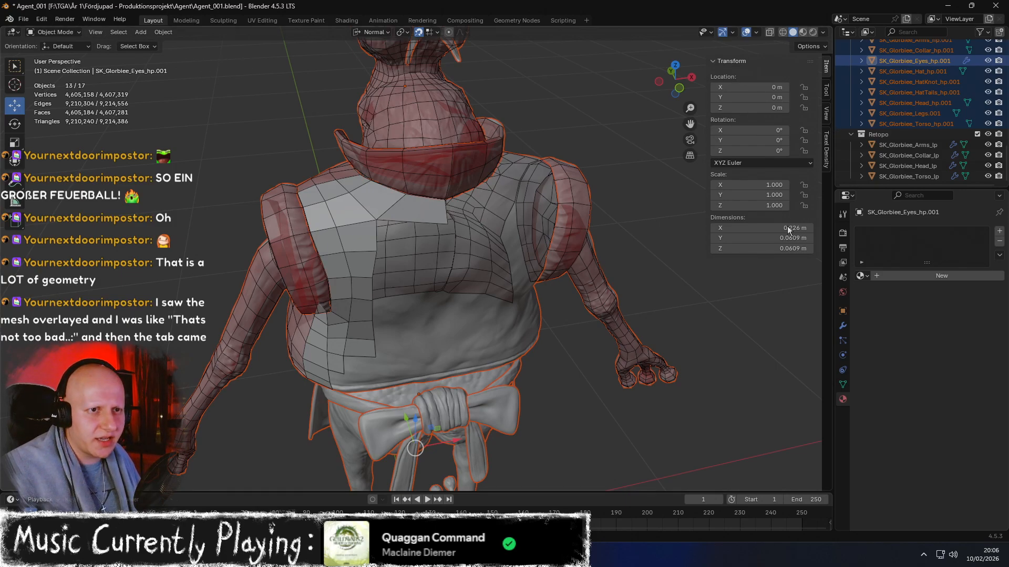
Search the extensions in Preferences for "bs" and install the Bsurfaces GPL Edition add-on
{"action": "left_click", "coordinate": [41, 20]}
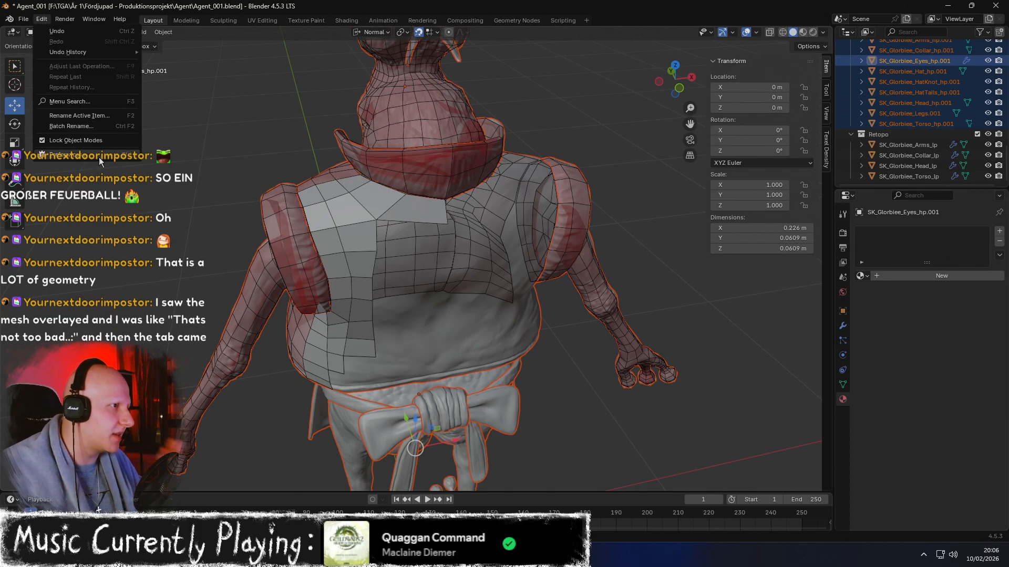
{"action": "left_click", "coordinate": [74, 155]}
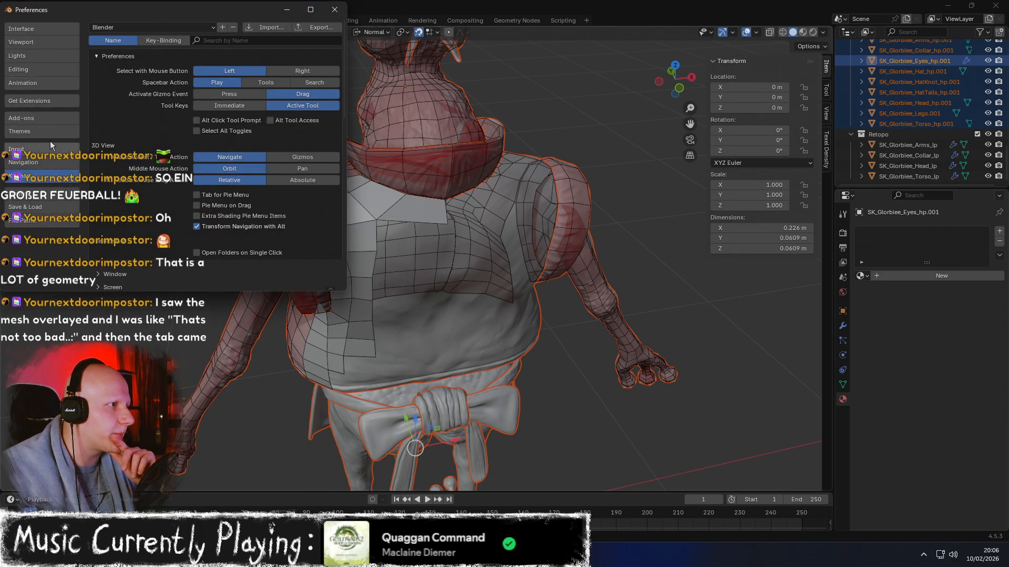
{"action": "left_click", "coordinate": [38, 102]}
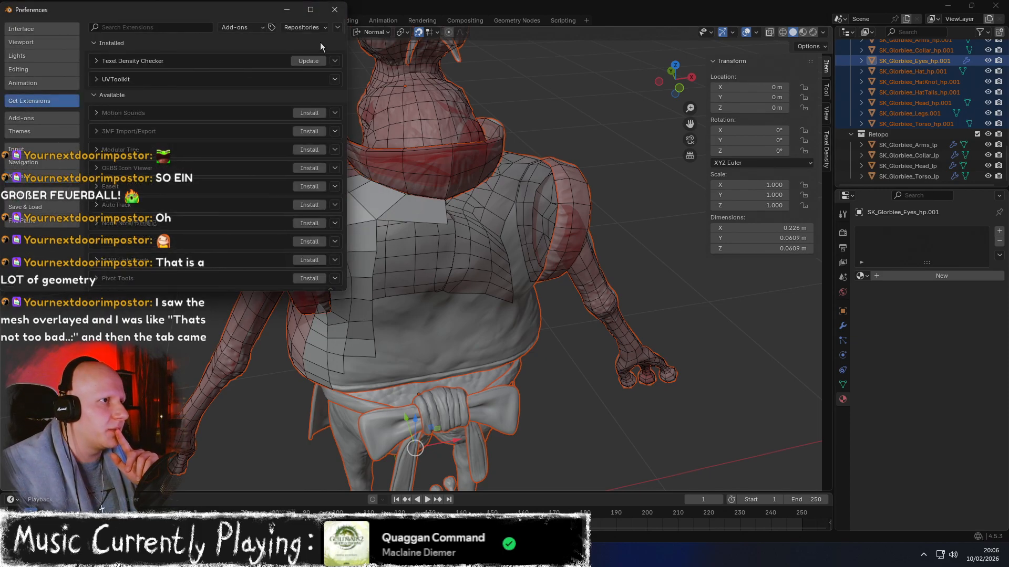
{"action": "left_click", "coordinate": [147, 27]}
{"action": "type", "text": "b"}
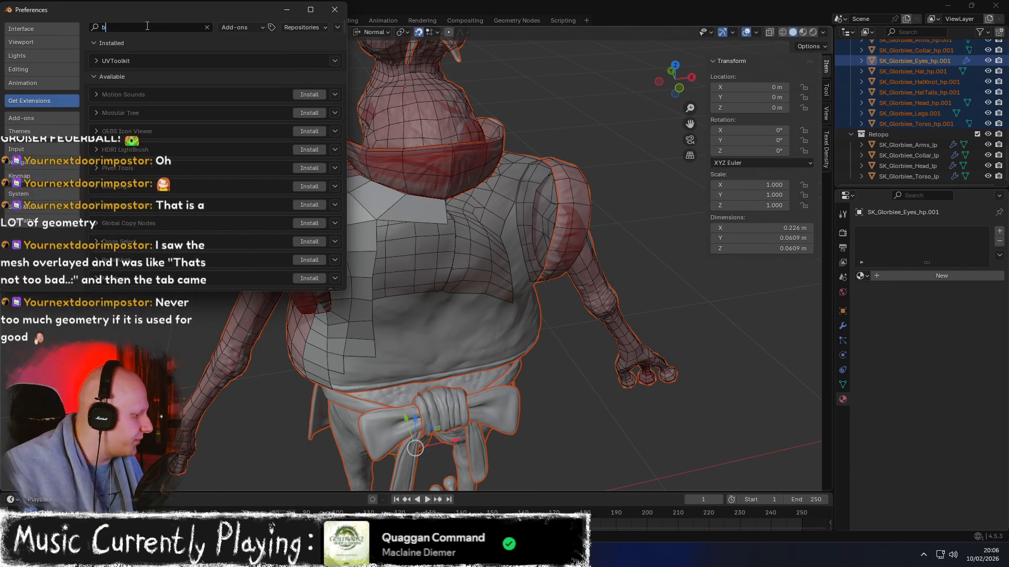
{"action": "type", "text": "s"}
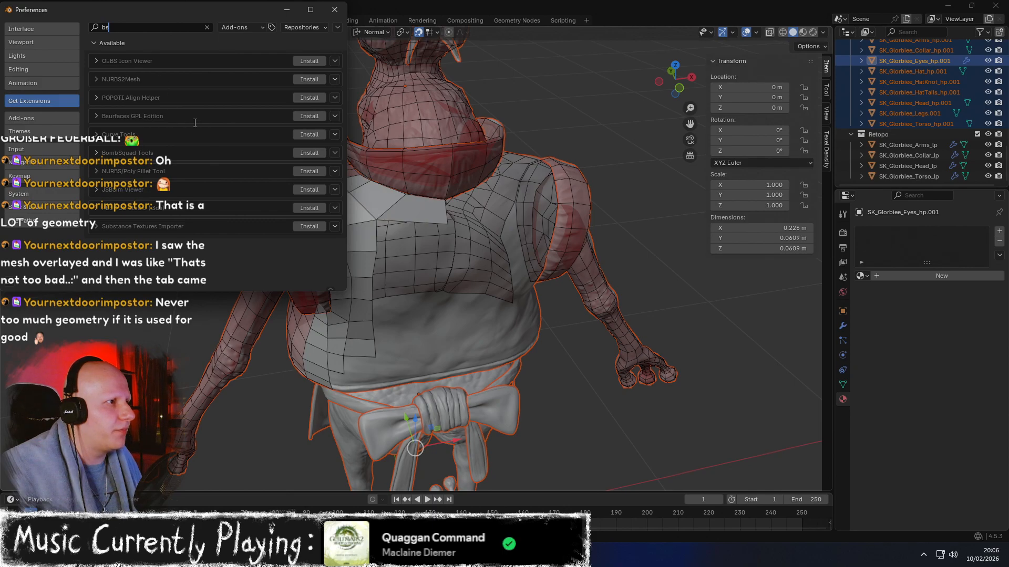
{"action": "left_click", "coordinate": [313, 115]}
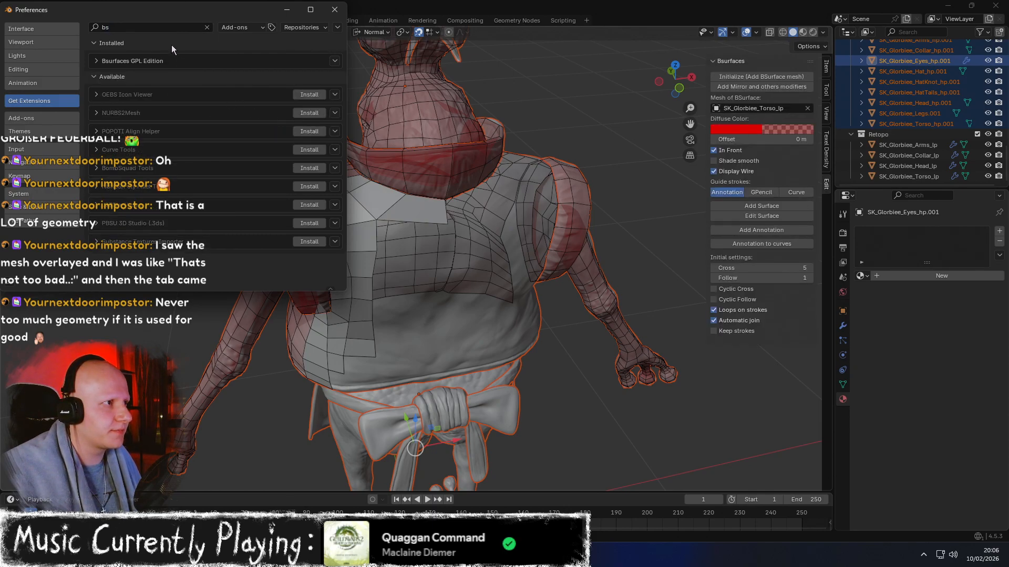
Search the extensions for "loop" and install the LoopTools add-on
{"action": "type", "text": "l2"}
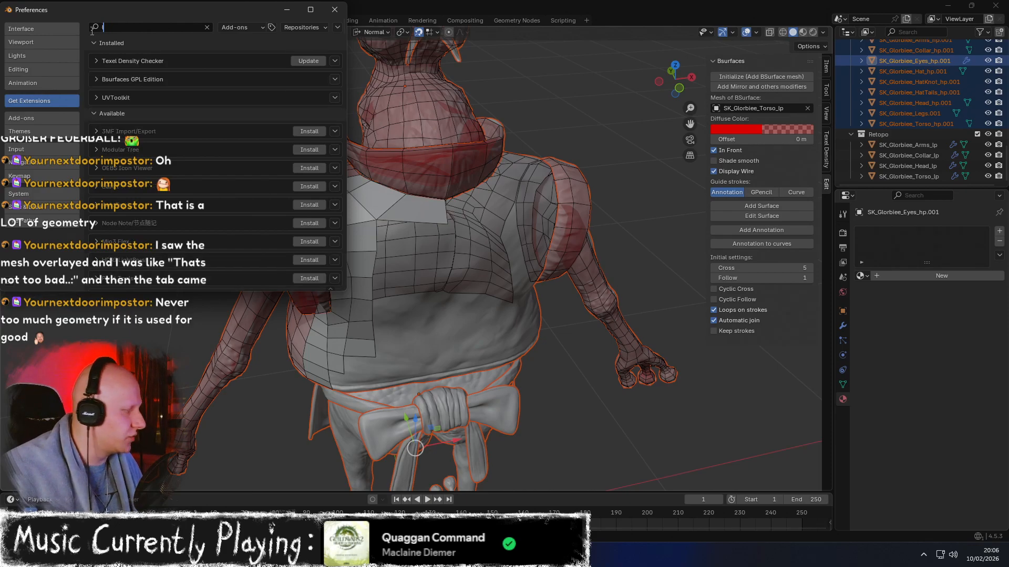
{"action": "key", "text": "BackSpace"}
{"action": "type", "text": "oop"}
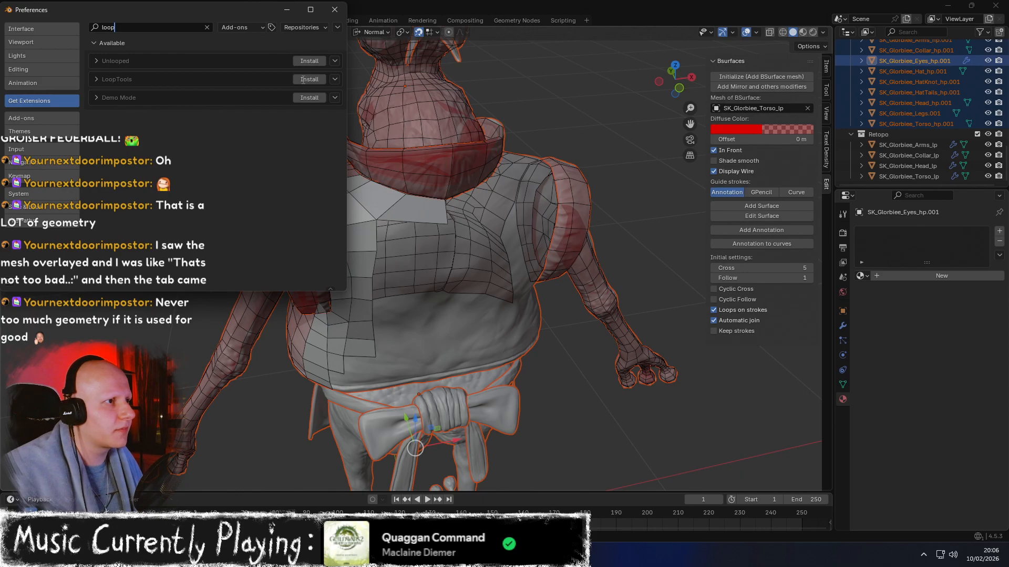
{"action": "left_click", "coordinate": [136, 28]}
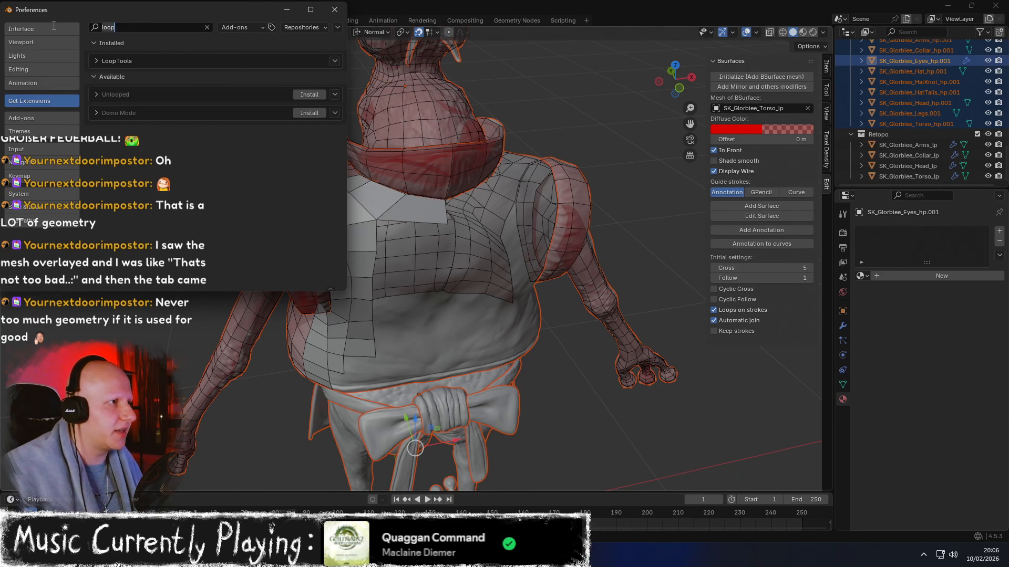
Search the extensions for "f2", search again for "poly" and install the PolyQuilt Retopology Tool
{"action": "type", "text": "f2"}
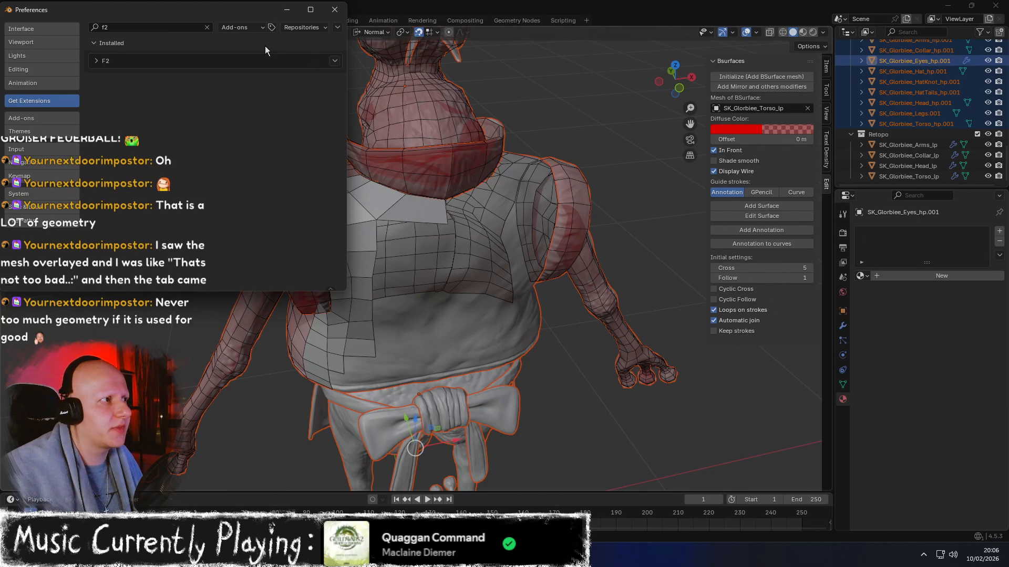
{"action": "left_click", "coordinate": [207, 27]}
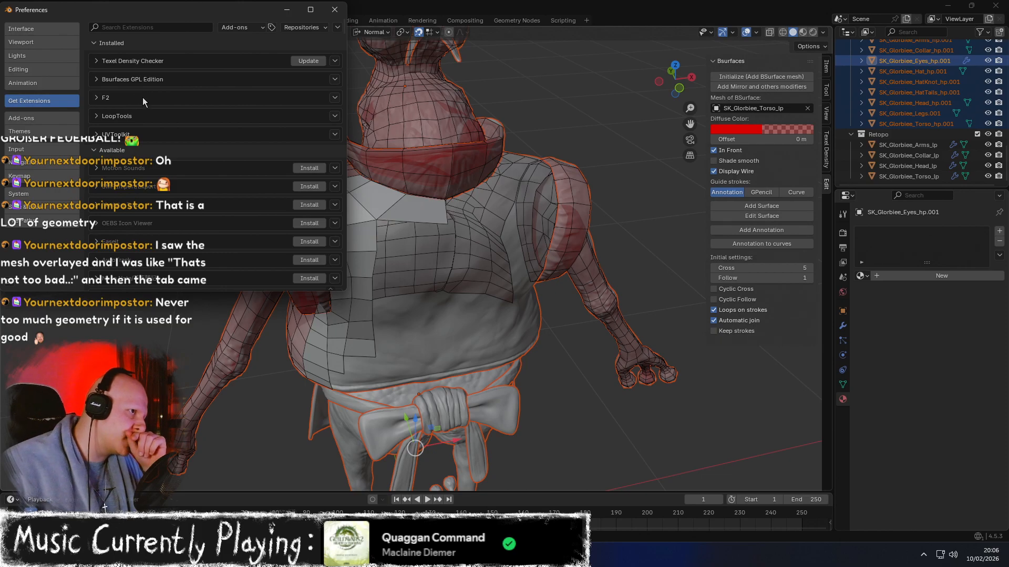
{"action": "left_click", "coordinate": [137, 28]}
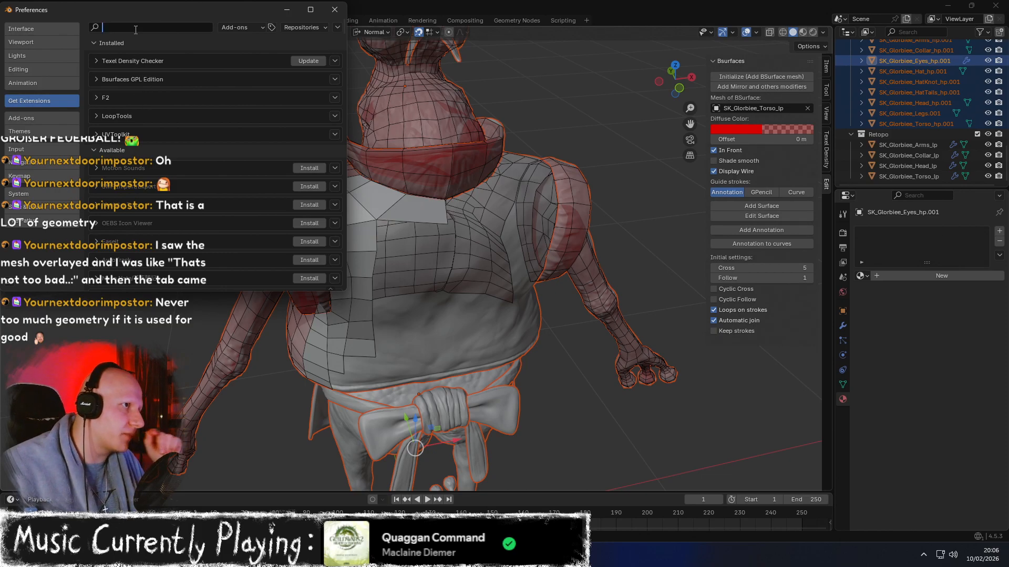
{"action": "type", "text": "poly"}
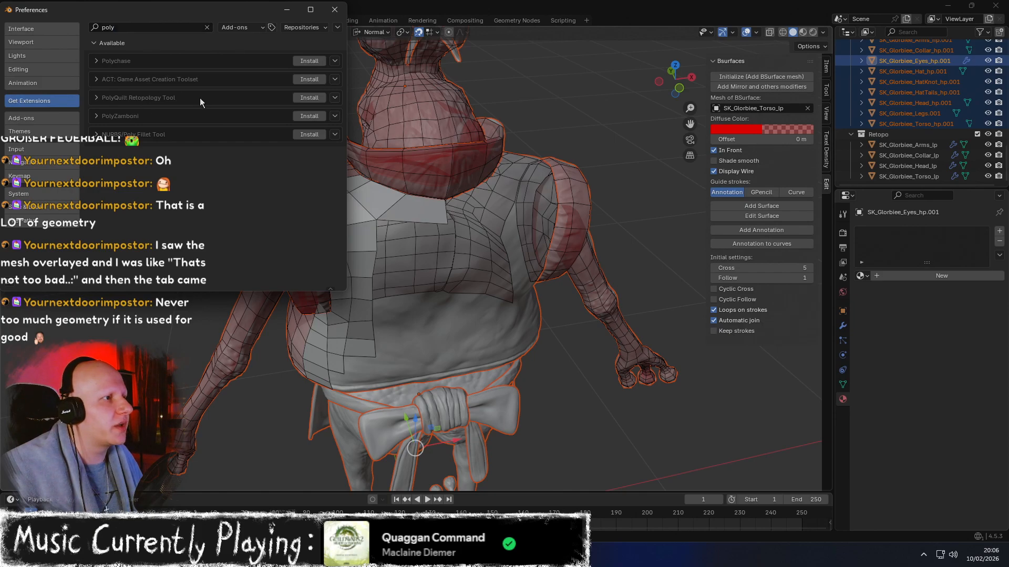
{"action": "left_click", "coordinate": [305, 98]}
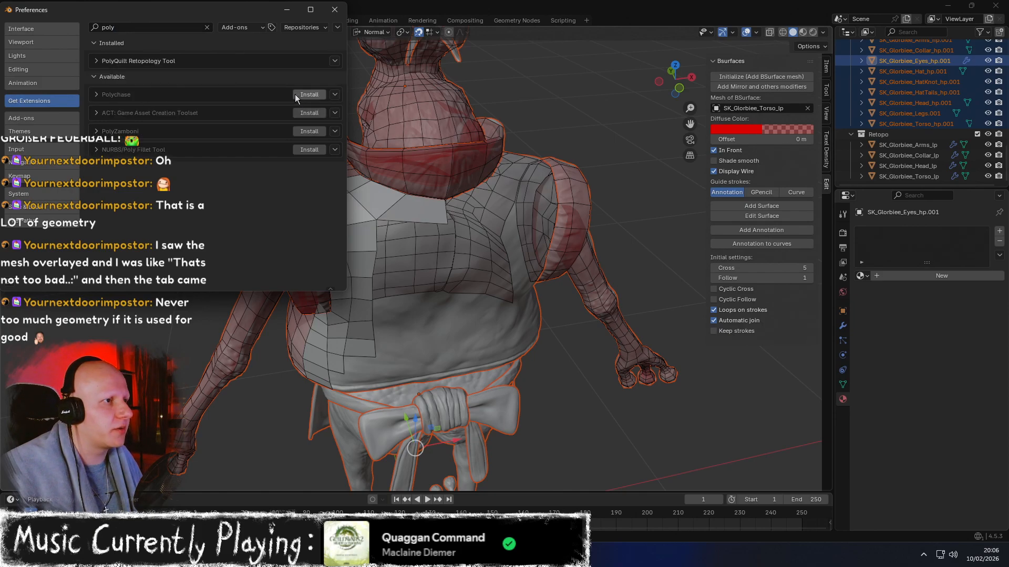
{"action": "left_click", "coordinate": [207, 28]}
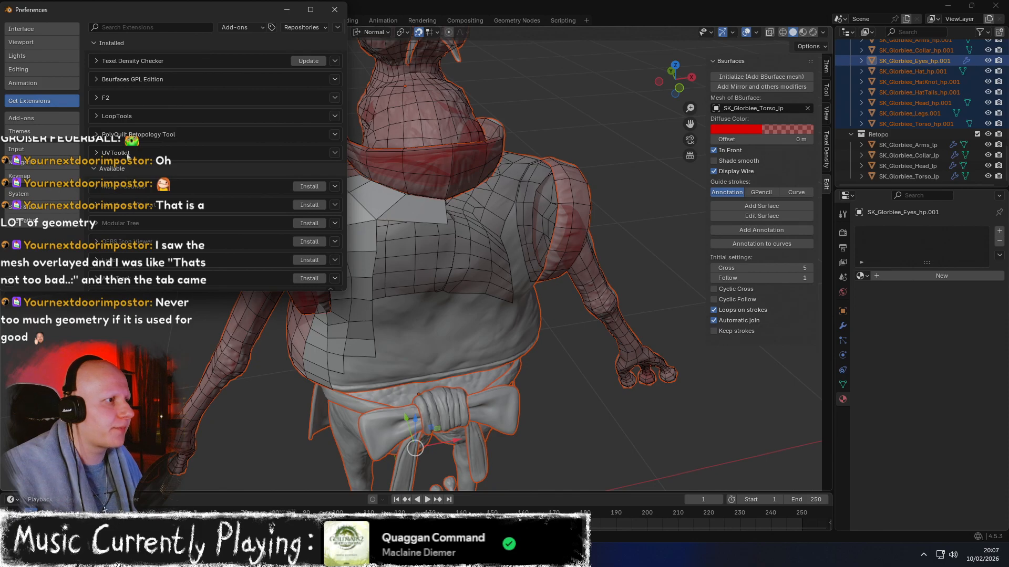
{"action": "left_click", "coordinate": [334, 10]}
Open Wacom Tablet Properties and add blender 4.5 as an application with its own Grip Pen settings
{"action": "key", "text": "super"}
{"action": "type", "text": "tabl"}
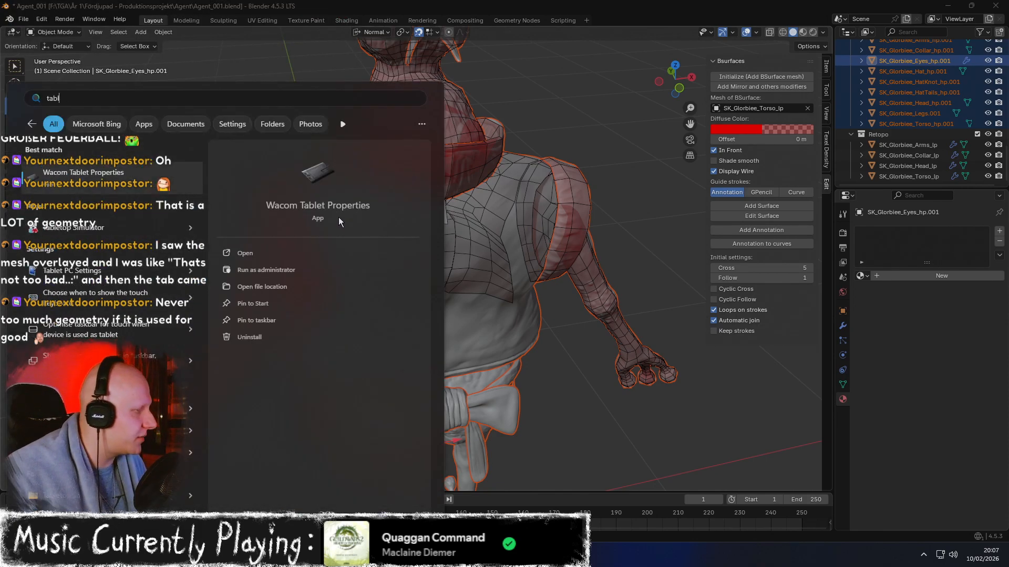
{"action": "left_click", "coordinate": [108, 175]}
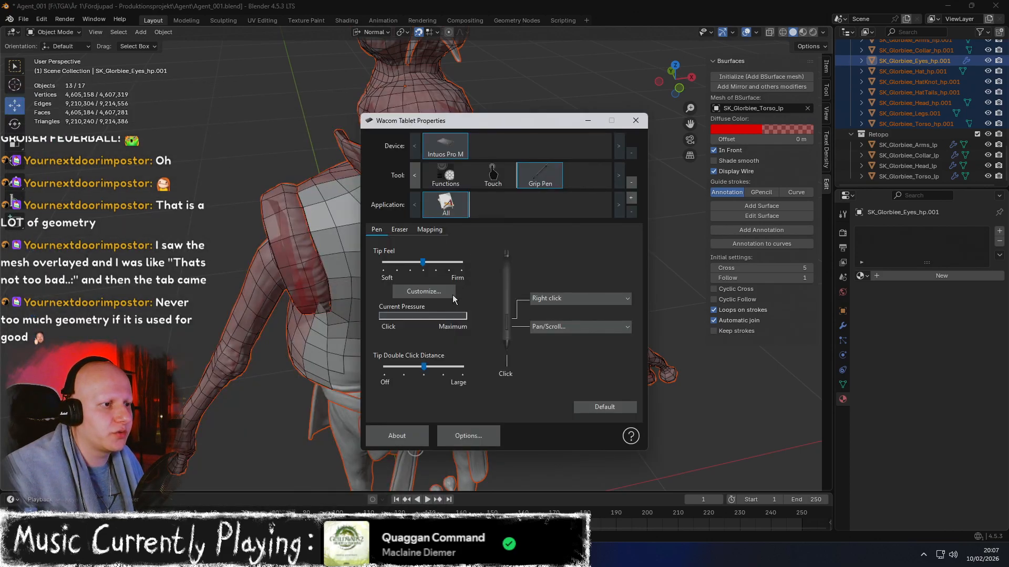
{"action": "left_click", "coordinate": [559, 325]}
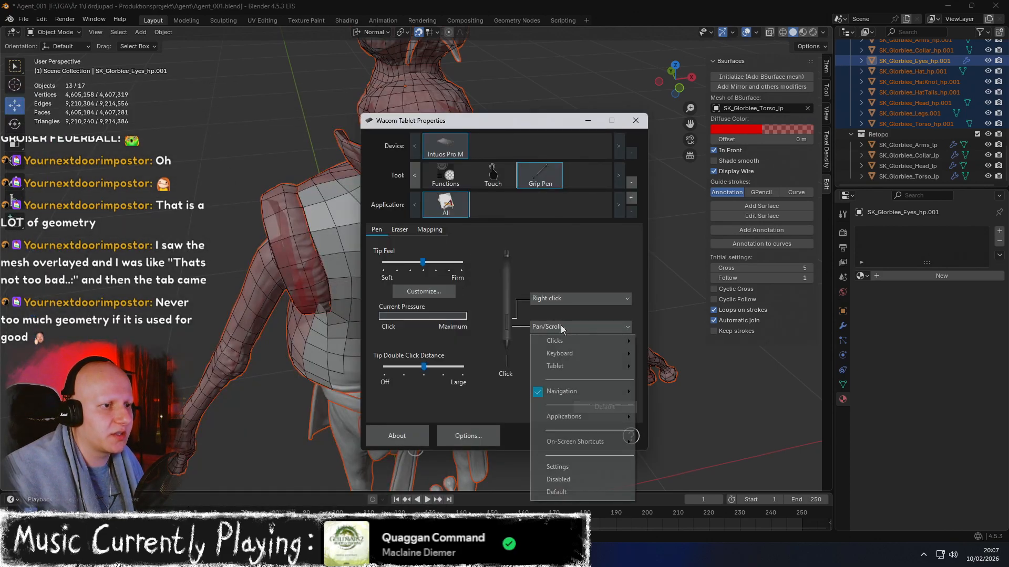
{"action": "left_click", "coordinate": [528, 234]}
{"action": "left_click", "coordinate": [632, 197]}
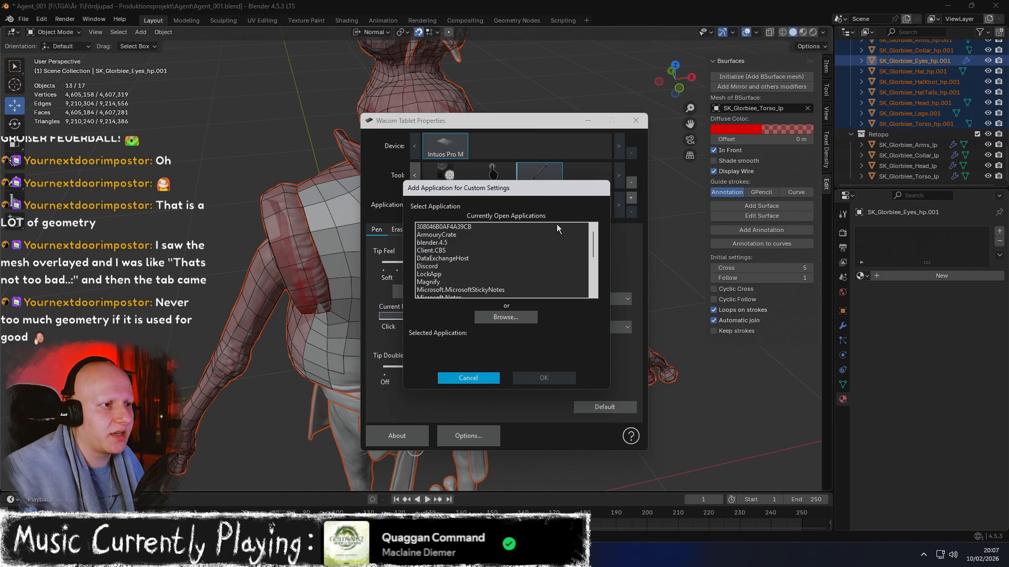
{"action": "left_click", "coordinate": [447, 243]}
{"action": "left_click", "coordinate": [544, 377]}
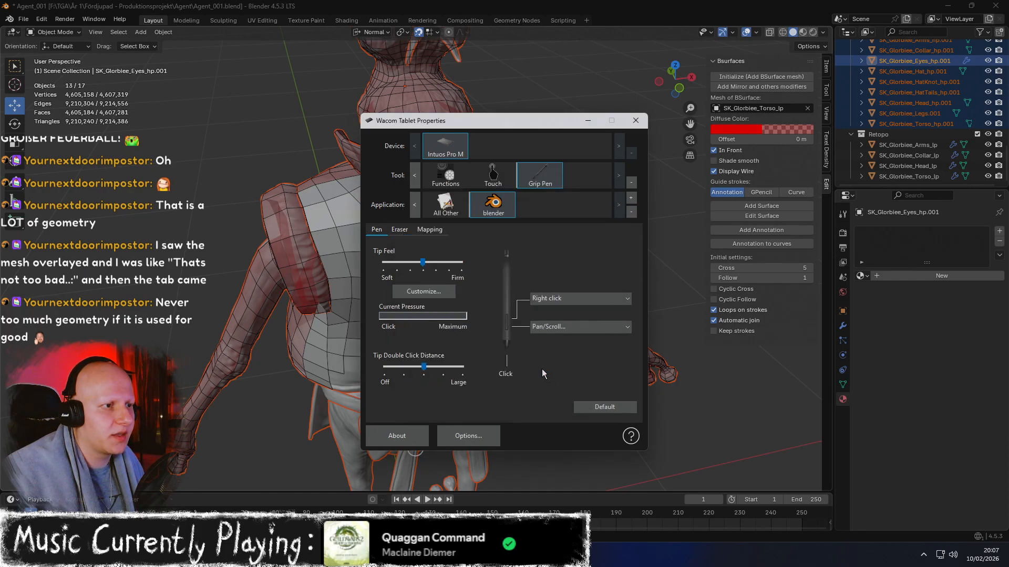
Set the pen's lower side button to Middle click for Blender and close the tablet settings
{"action": "left_click", "coordinate": [566, 327]}
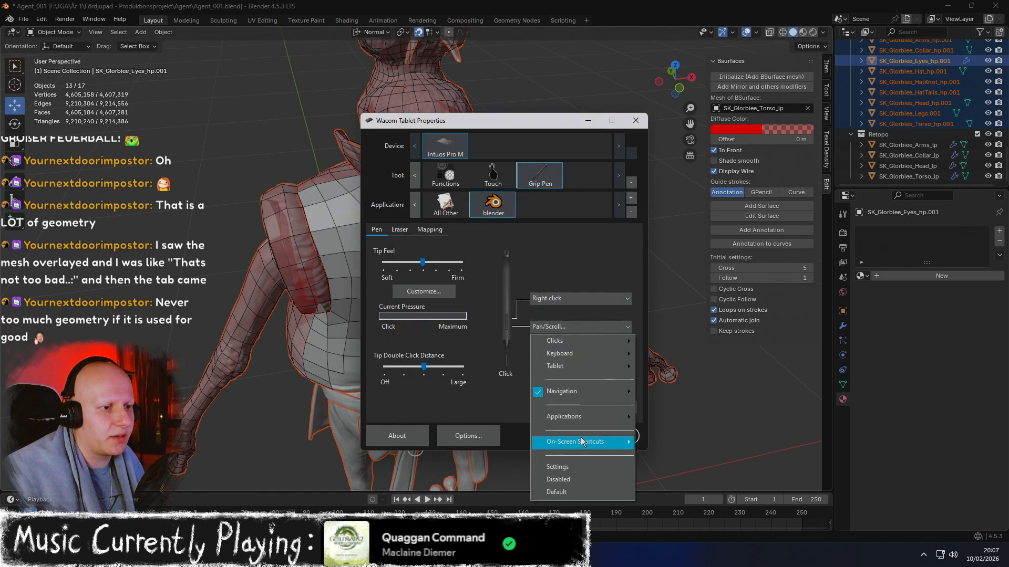
{"action": "mouse_move", "coordinate": [606, 347]}
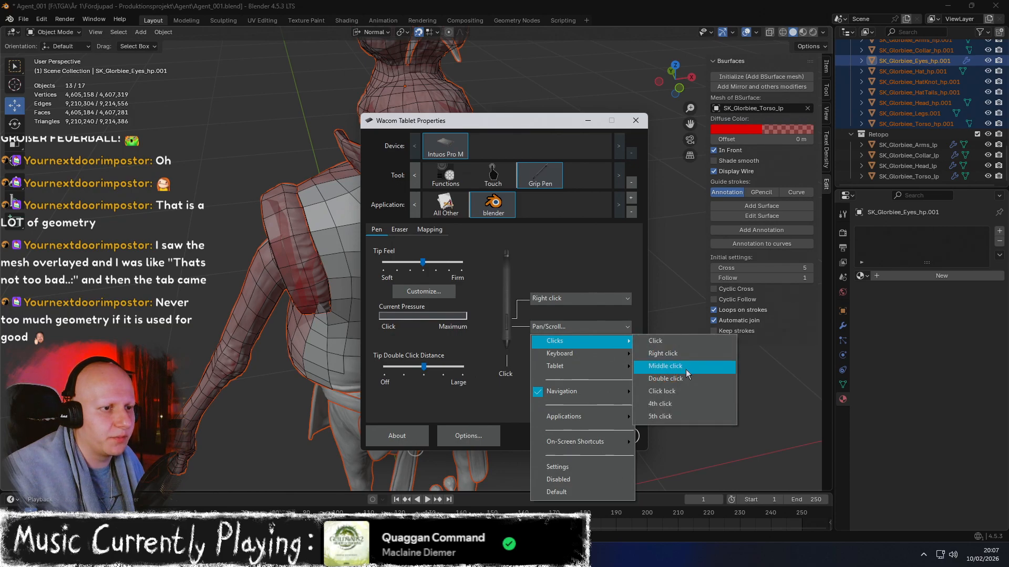
{"action": "left_click", "coordinate": [687, 368]}
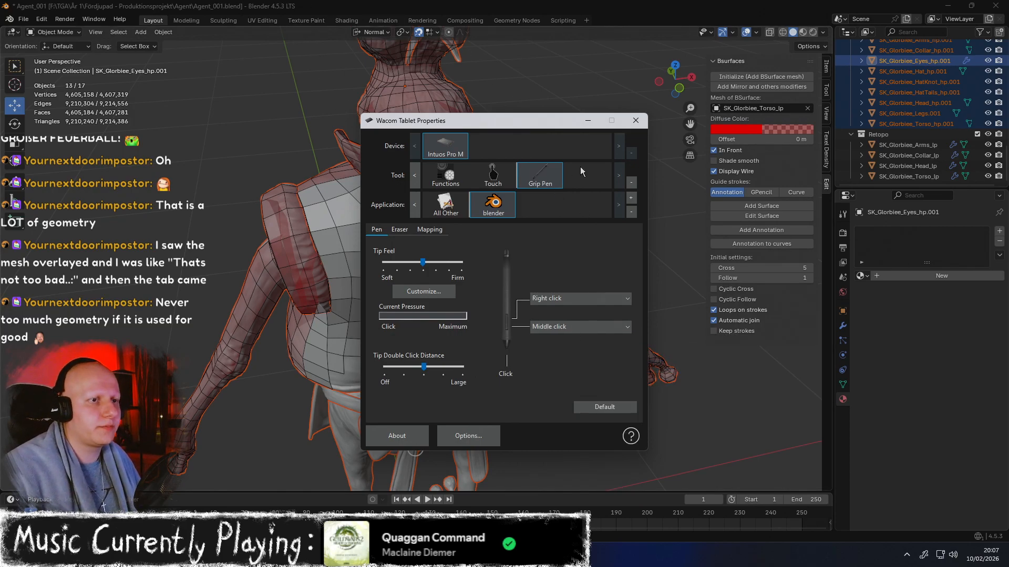
{"action": "left_click", "coordinate": [636, 120]}
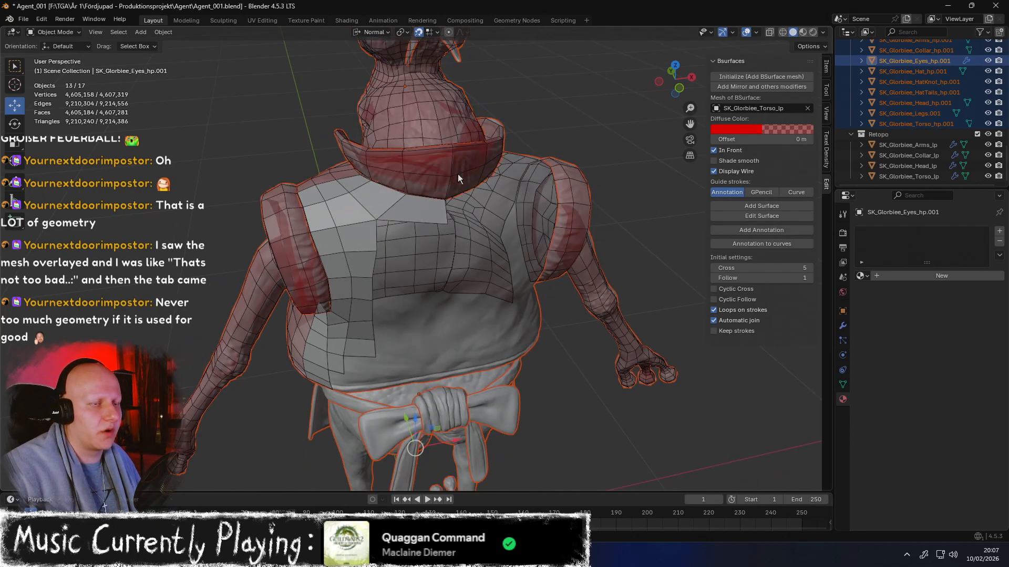
Reopen Wacom Tablet Properties and set the pen's lower side button to Middle click for all other applications
{"action": "scroll", "coordinate": [458, 175], "scroll_direction": "up", "scroll_amount": 1}
{"action": "scroll", "coordinate": [458, 174], "scroll_direction": "down", "scroll_amount": 2}
{"action": "scroll", "coordinate": [458, 175], "scroll_direction": "up", "scroll_amount": 2}
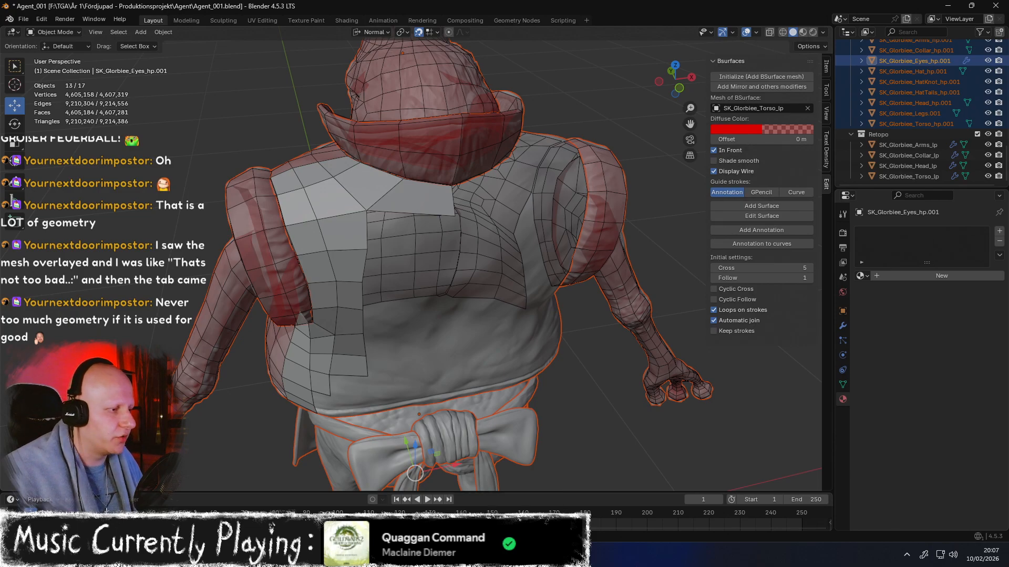
{"action": "key", "text": "super+s"}
{"action": "type", "text": "tablet"}
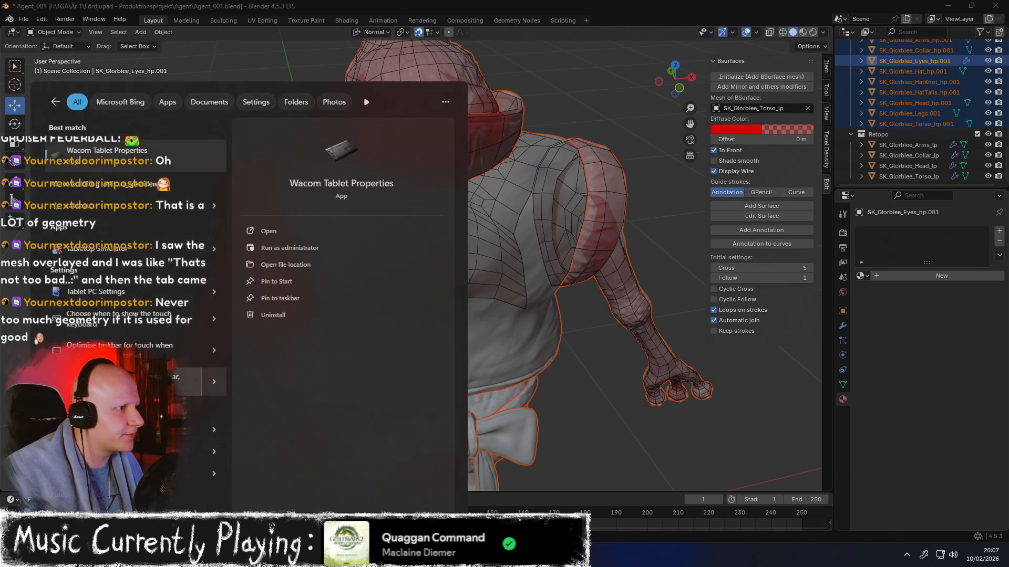
{"action": "left_click", "coordinate": [169, 168]}
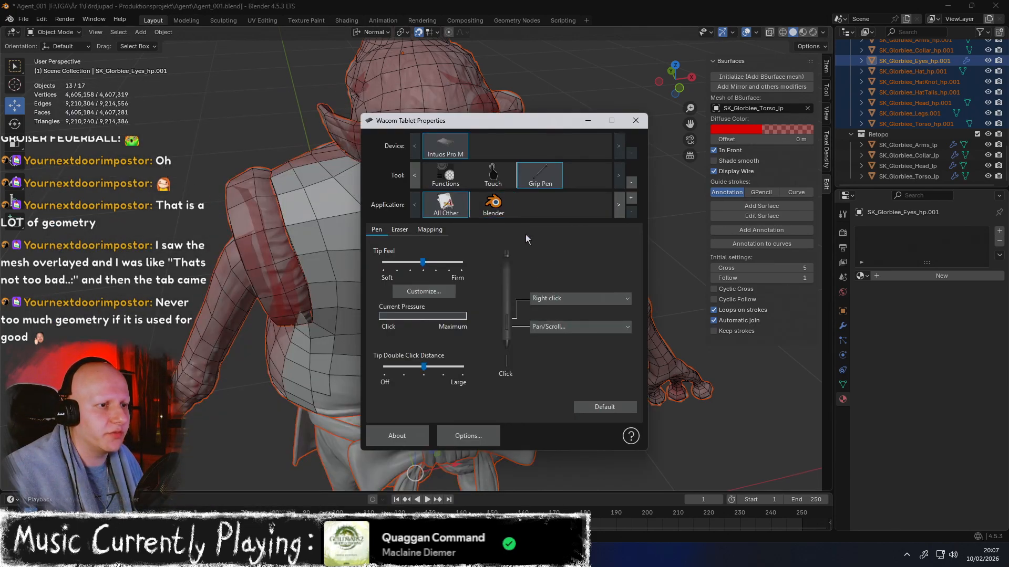
{"action": "left_click", "coordinate": [561, 324]}
{"action": "mouse_move", "coordinate": [579, 341]}
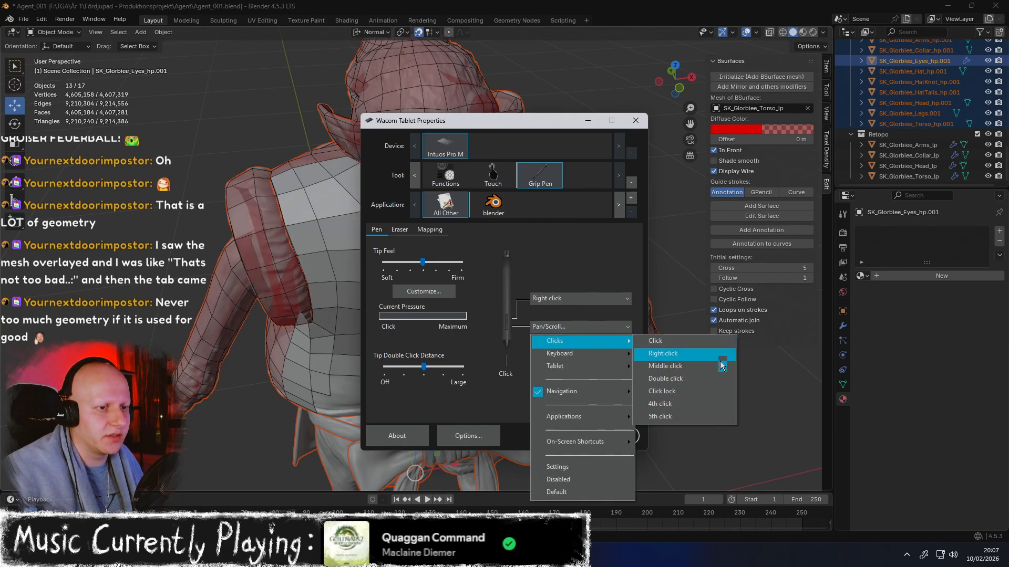
{"action": "left_click", "coordinate": [676, 368]}
{"action": "left_click", "coordinate": [639, 124]}
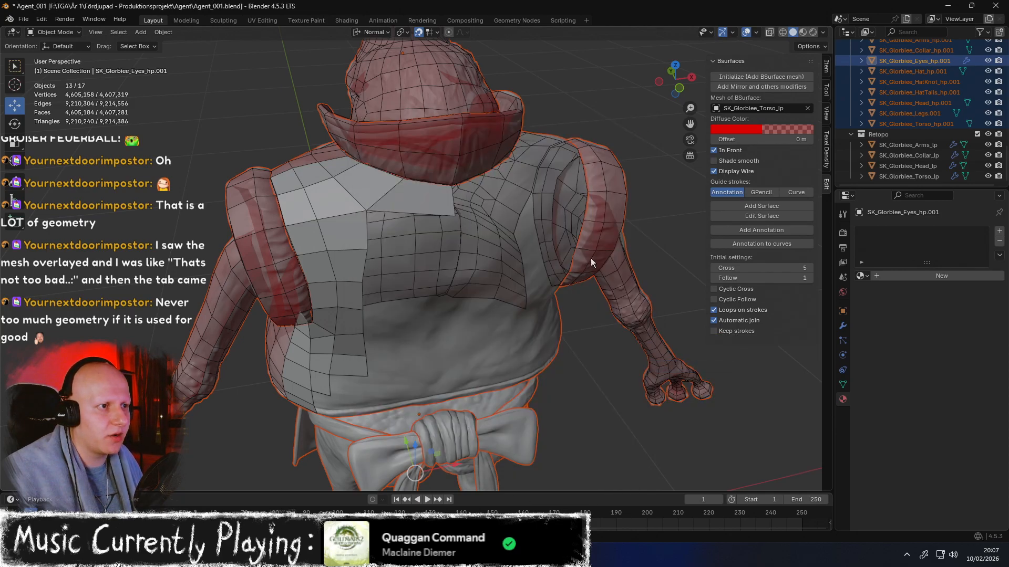
Select the low-poly torso SK_Glorbiee_Torso_lp, enter Edit Mode and activate the Poly Build tool
{"action": "middle_click_drag", "start_coordinate": [600, 250], "coordinate": [465, 225]}
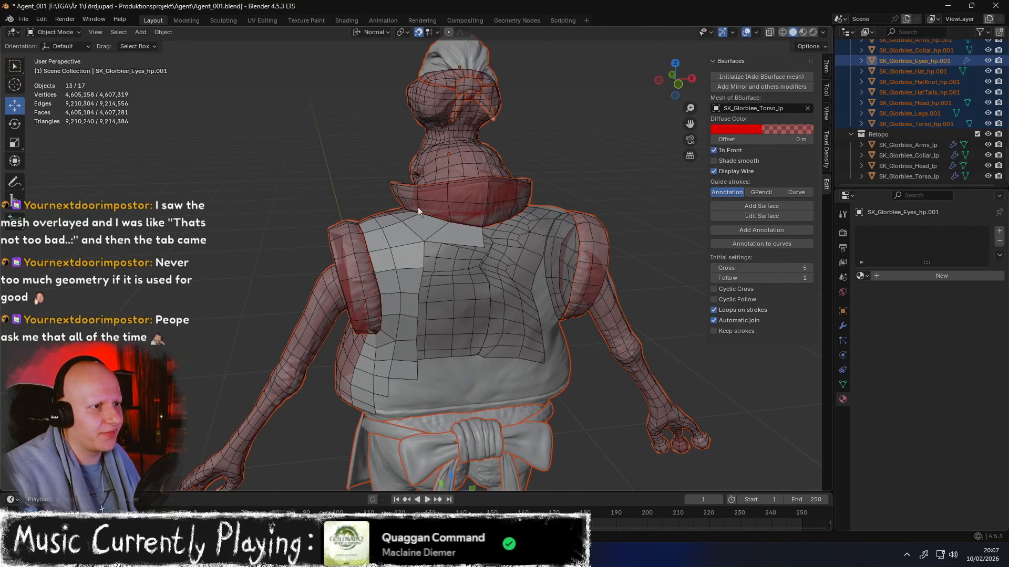
{"action": "middle_click_drag", "start_coordinate": [411, 206], "coordinate": [459, 219]}
{"action": "left_click", "coordinate": [455, 235]}
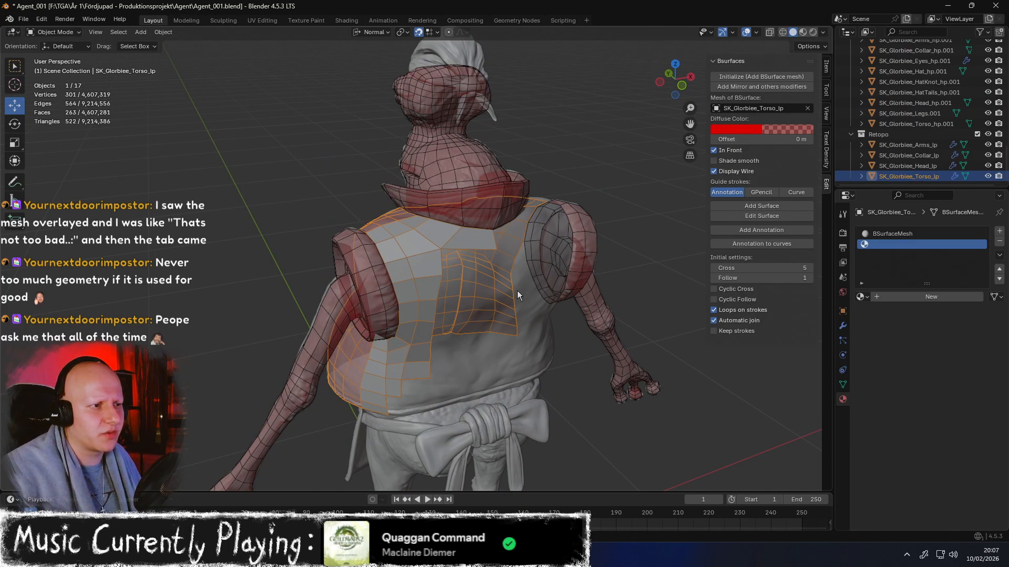
{"action": "key", "text": "Tab"}
{"action": "middle_click_drag", "start_coordinate": [495, 277], "coordinate": [487, 216]}
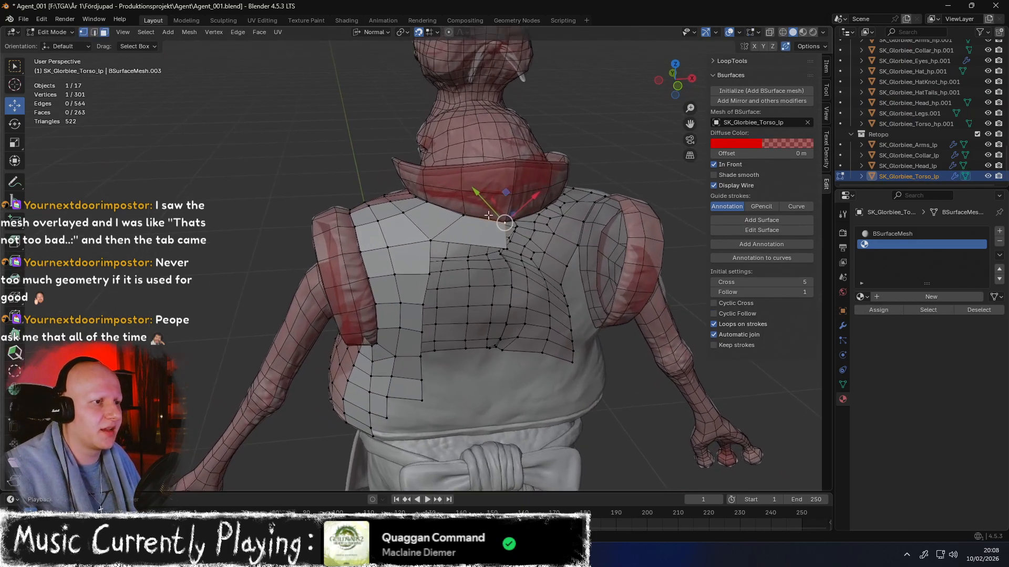
{"action": "scroll", "coordinate": [486, 215], "scroll_direction": "up", "scroll_amount": 2}
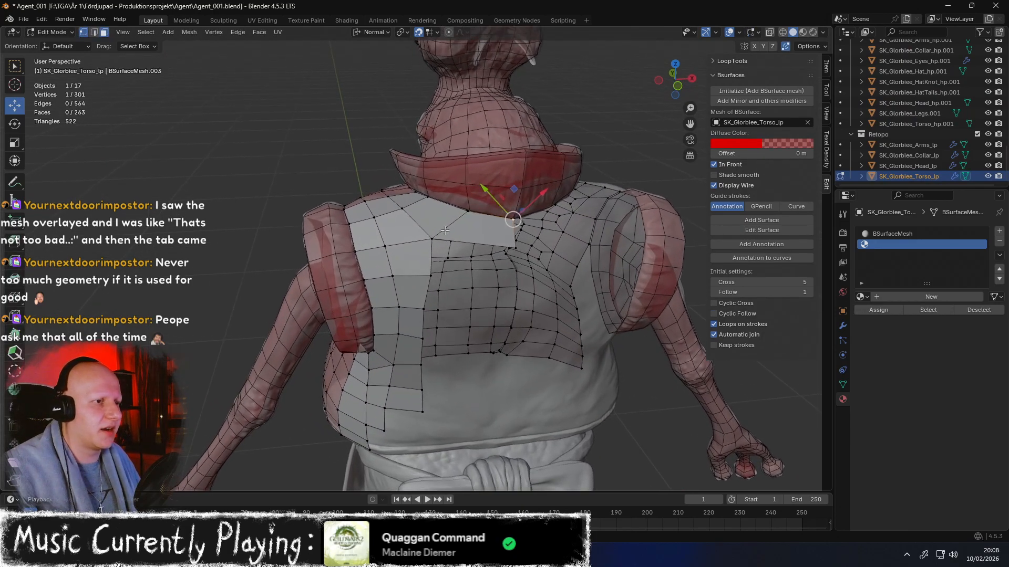
{"action": "left_click", "coordinate": [15, 335]}
{"action": "left_click_drag", "start_coordinate": [436, 243], "coordinate": [501, 279], "text": "ctrl"}
{"action": "middle_click_drag", "start_coordinate": [498, 279], "coordinate": [380, 245]}
{"action": "key", "text": "ctrl+z"}
Set the snap target for individual elements to Face Project
{"action": "left_click", "coordinate": [436, 33]}
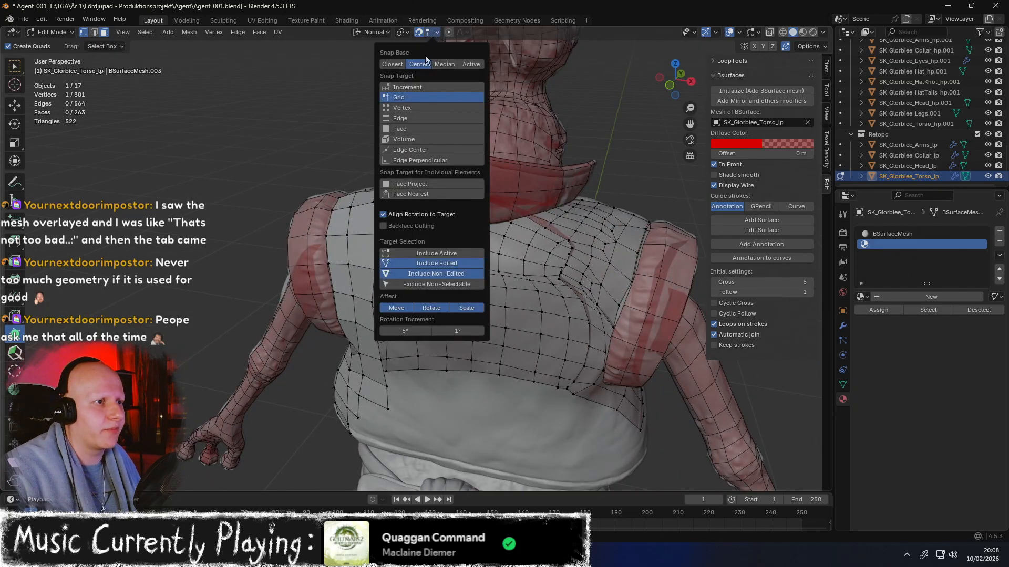
{"action": "left_click", "coordinate": [413, 183]}
{"action": "middle_click_drag", "start_coordinate": [449, 204], "coordinate": [474, 199]}
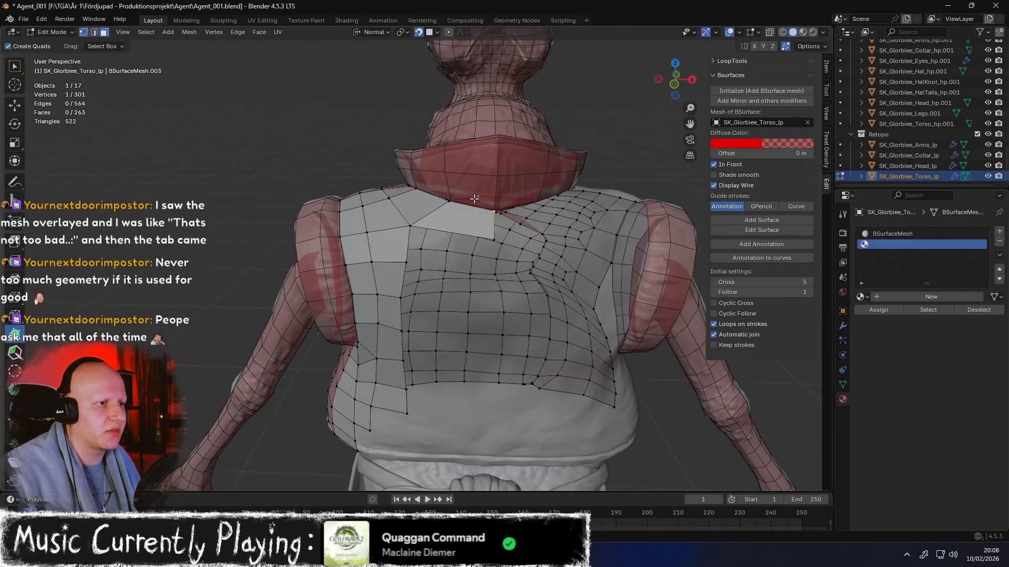
Extend the low-poly strip down the torso's back with two quads using Poly Build
{"action": "left_click_drag", "start_coordinate": [431, 240], "coordinate": [492, 273], "text": "ctrl"}
{"action": "middle_click_drag", "start_coordinate": [405, 222], "coordinate": [412, 250]}
{"action": "left_click_drag", "start_coordinate": [410, 250], "coordinate": [406, 251]}
{"action": "mouse_move", "coordinate": [407, 252]}
{"action": "middle_mouse_down"}
{"action": "mouse_move", "coordinate": [438, 226]}
{"action": "mouse_move", "coordinate": [414, 251]}
{"action": "middle_mouse_up"}
{"action": "left_click_drag", "start_coordinate": [414, 251], "coordinate": [435, 329]}
{"action": "mouse_move", "coordinate": [418, 369]}
{"action": "left_mouse_down"}
{"action": "mouse_move", "coordinate": [430, 371]}
{"action": "mouse_move", "coordinate": [432, 400]}
{"action": "mouse_move", "coordinate": [433, 363]}
{"action": "left_mouse_up"}
{"action": "middle_click_drag", "start_coordinate": [440, 355], "coordinate": [465, 263]}
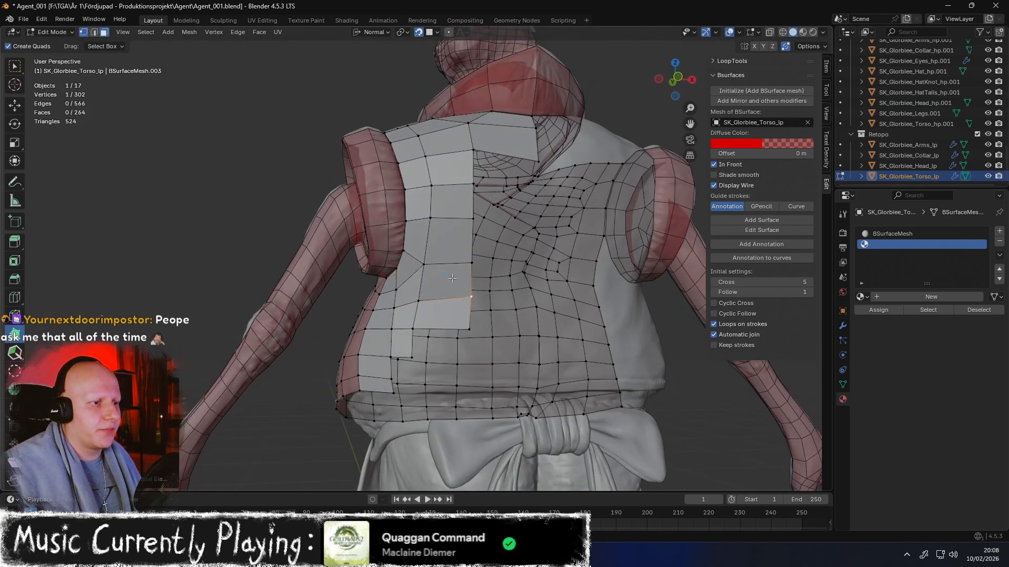
{"action": "left_click_drag", "start_coordinate": [417, 332], "coordinate": [472, 346], "text": "ctrl"}
{"action": "middle_click_drag", "start_coordinate": [463, 336], "coordinate": [467, 297]}
Switch to the PolyQuilt tool and brush over the new quads on the torso's lower back
{"action": "scroll", "coordinate": [442, 301], "scroll_direction": "up", "scroll_amount": 1}
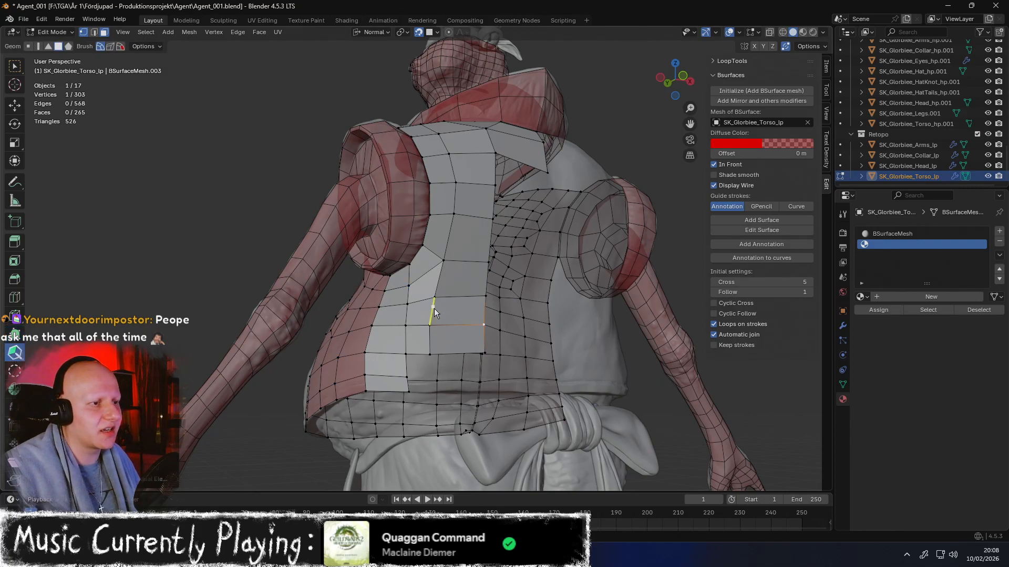
{"action": "middle_click_drag", "start_coordinate": [434, 308], "coordinate": [433, 321]}
{"action": "mouse_move", "coordinate": [433, 321]}
{"action": "left_mouse_down", "text": "shift"}
{"action": "mouse_move", "coordinate": [439, 308]}
{"action": "mouse_move", "coordinate": [428, 331]}
{"action": "mouse_move", "coordinate": [455, 315]}
{"action": "mouse_move", "coordinate": [472, 259]}
{"action": "mouse_move", "coordinate": [455, 323]}
{"action": "left_mouse_up", "text": "shift"}
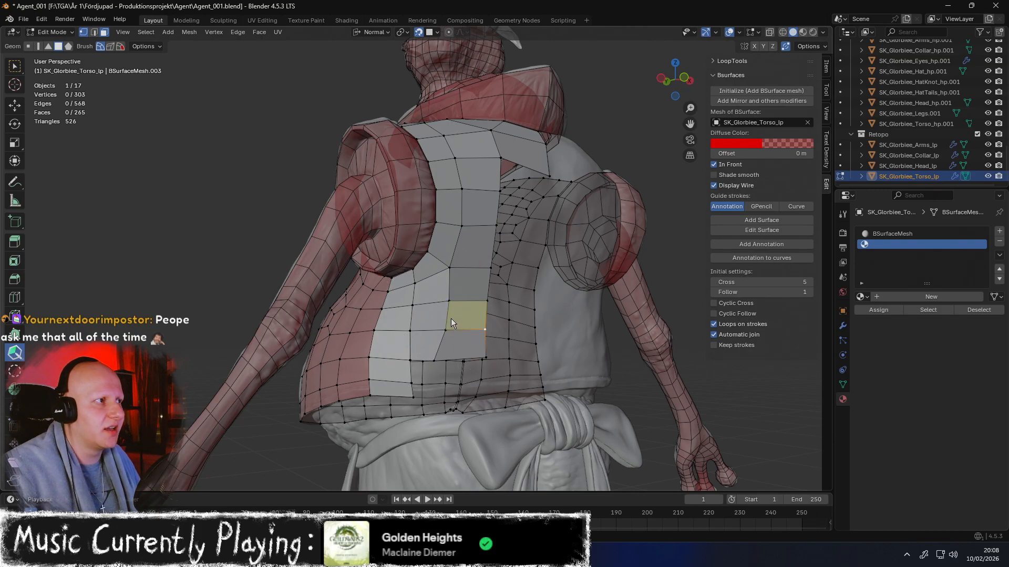
{"action": "middle_click_drag", "start_coordinate": [480, 305], "coordinate": [449, 319]}
Move the 3D cursor to the world origin
{"action": "key", "text": "shift+s"}
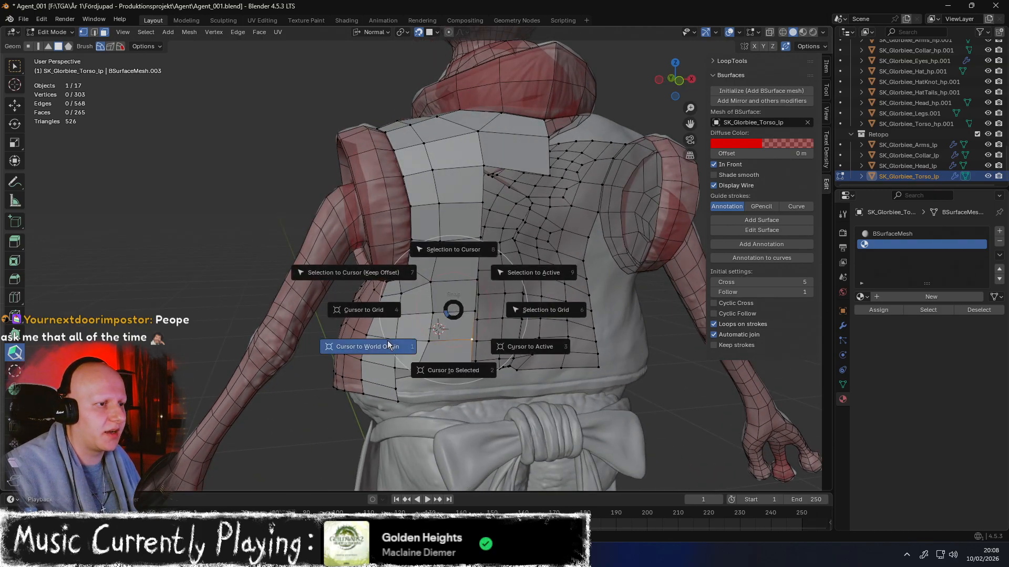
{"action": "left_click", "coordinate": [387, 345]}
{"action": "right_click", "coordinate": [465, 317]}
Brush over the upper quads of the torso's back strip with PolyQuilt
{"action": "mouse_move", "coordinate": [499, 260]}
{"action": "middle_mouse_down"}
{"action": "mouse_move", "coordinate": [524, 241]}
{"action": "mouse_move", "coordinate": [514, 220]}
{"action": "middle_mouse_up"}
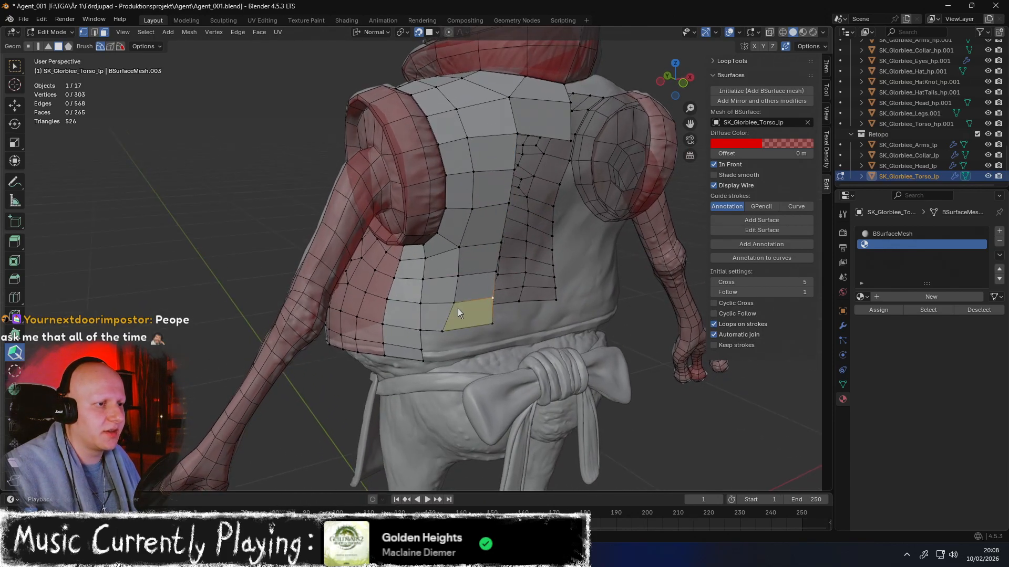
{"action": "middle_click_drag", "start_coordinate": [456, 310], "coordinate": [473, 315]}
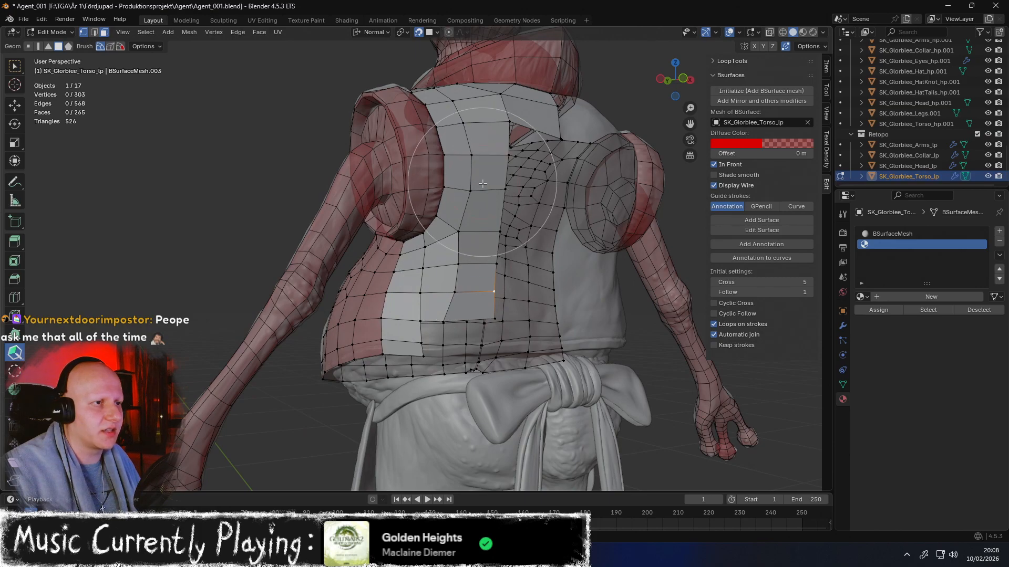
{"action": "middle_click_drag", "start_coordinate": [482, 184], "coordinate": [475, 251]}
{"action": "mouse_move", "coordinate": [490, 170]}
{"action": "left_mouse_down", "text": "shift"}
{"action": "mouse_move", "coordinate": [497, 150]}
{"action": "mouse_move", "coordinate": [527, 148]}
{"action": "mouse_move", "coordinate": [496, 150]}
{"action": "mouse_move", "coordinate": [501, 168]}
{"action": "left_mouse_up", "text": "shift"}
{"action": "middle_click_drag", "start_coordinate": [500, 180], "coordinate": [480, 134]}
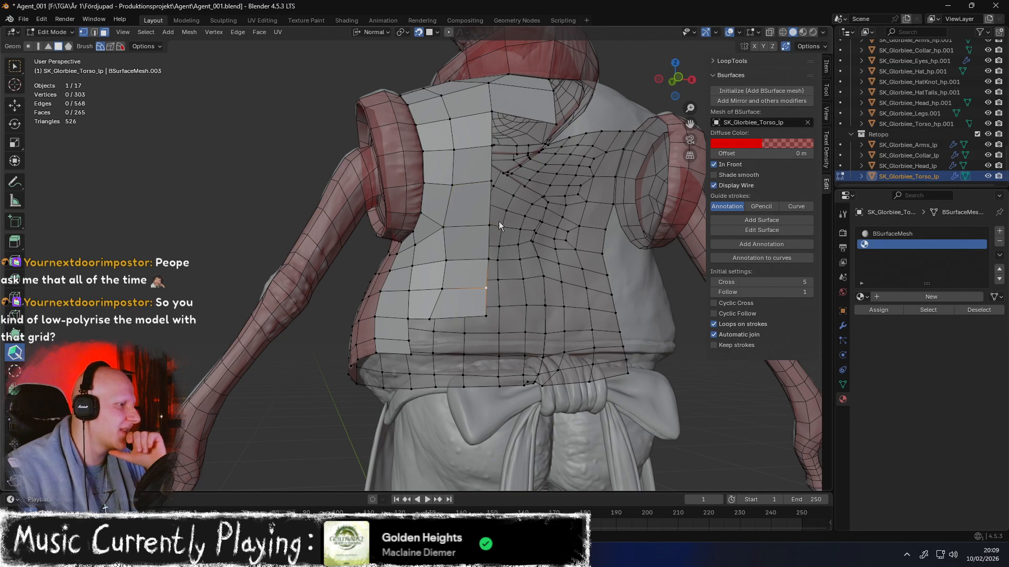
Adjust the lower-back vertices with Poly Build and add two quads at the open end of the back strip
{"action": "middle_click_drag", "start_coordinate": [491, 218], "coordinate": [447, 233]}
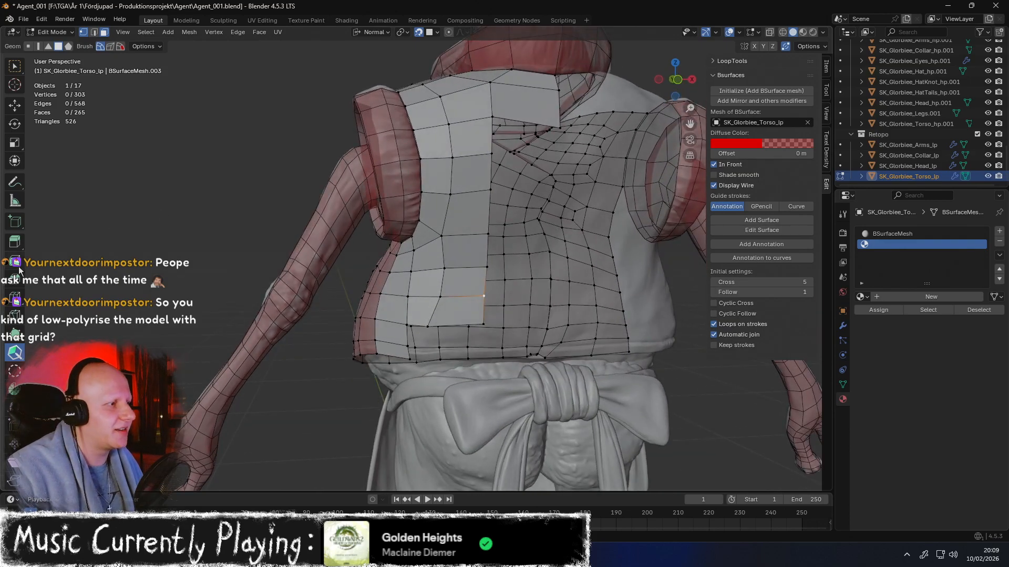
{"action": "left_click", "coordinate": [17, 336]}
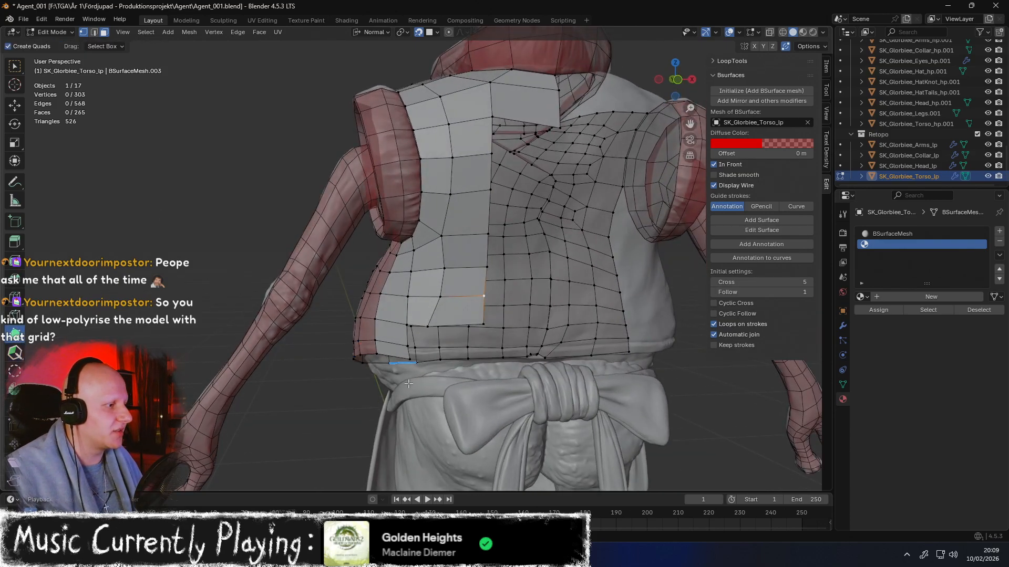
{"action": "middle_click_drag", "start_coordinate": [435, 342], "coordinate": [414, 296]}
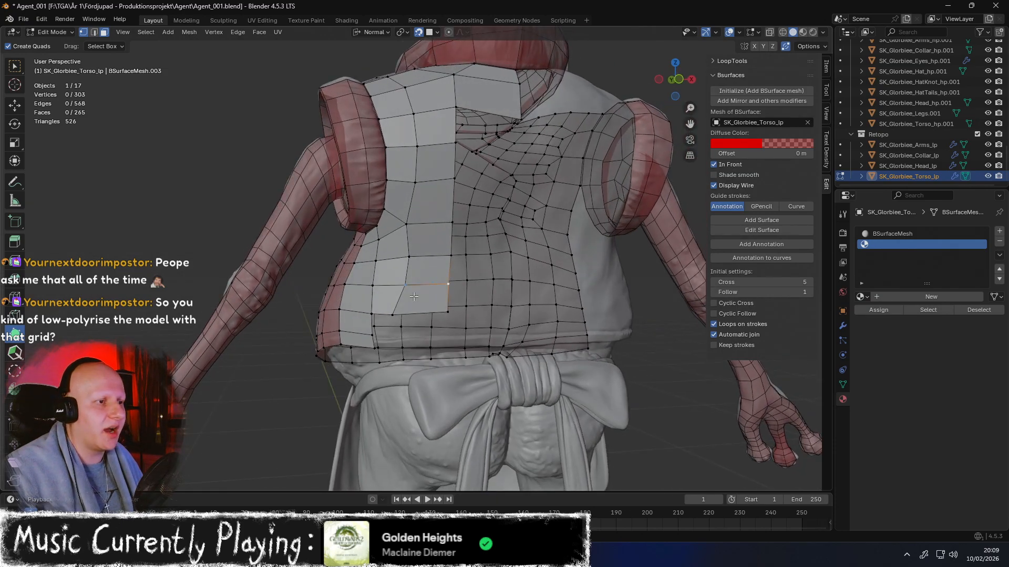
{"action": "left_click_drag", "start_coordinate": [392, 315], "coordinate": [408, 285]}
{"action": "middle_click_drag", "start_coordinate": [414, 259], "coordinate": [371, 300]}
{"action": "left_click_drag", "start_coordinate": [376, 301], "coordinate": [376, 301]}
{"action": "middle_click_drag", "start_coordinate": [404, 307], "coordinate": [400, 316]}
{"action": "left_click_drag", "start_coordinate": [388, 314], "coordinate": [454, 330], "text": "ctrl"}
Extend the bottom row of the lower back with two more Poly Build quads and adjust their vertices
{"action": "scroll", "coordinate": [397, 332], "scroll_direction": "up", "scroll_amount": 5}
{"action": "scroll", "coordinate": [396, 331], "scroll_direction": "down", "scroll_amount": 3}
{"action": "middle_click_drag", "start_coordinate": [376, 276], "coordinate": [384, 314]}
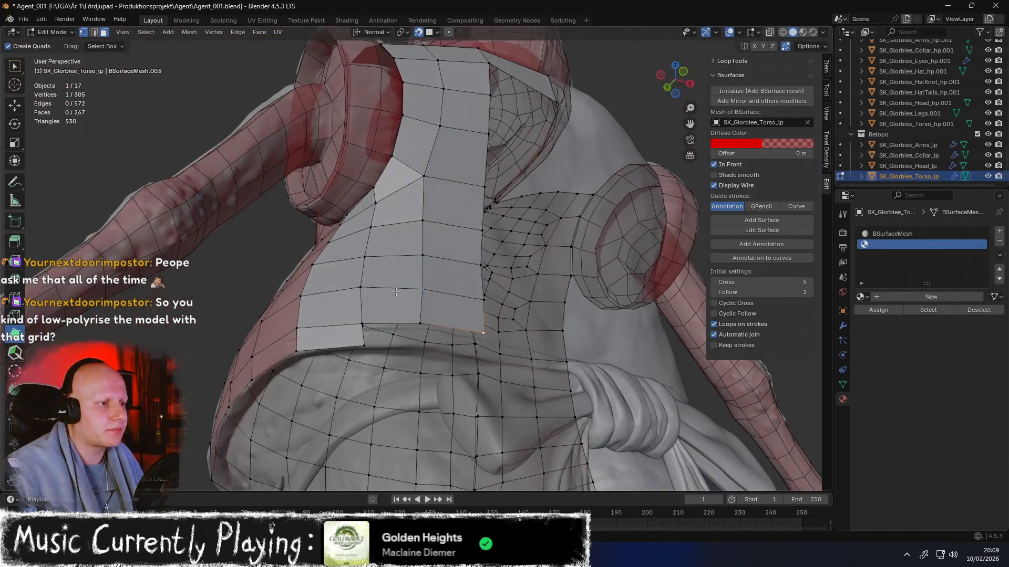
{"action": "scroll", "coordinate": [384, 314], "scroll_direction": "up", "scroll_amount": 2}
{"action": "left_click_drag", "start_coordinate": [344, 350], "coordinate": [419, 377], "text": "ctrl"}
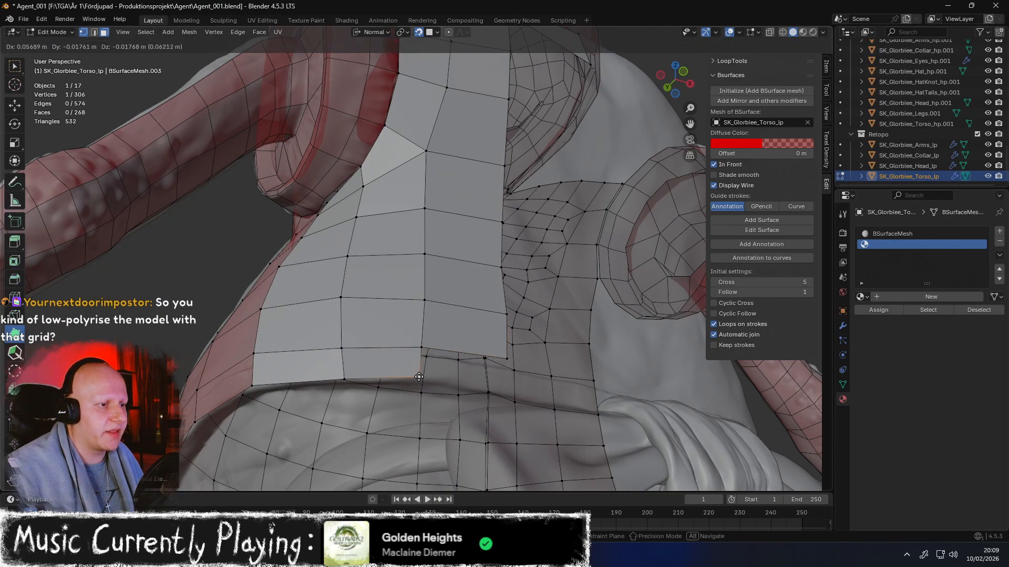
{"action": "left_click_drag", "start_coordinate": [505, 370], "coordinate": [499, 390], "text": "ctrl"}
{"action": "middle_click_drag", "start_coordinate": [458, 393], "coordinate": [485, 366]}
{"action": "left_click", "coordinate": [474, 396]}
{"action": "left_click", "coordinate": [378, 398]}
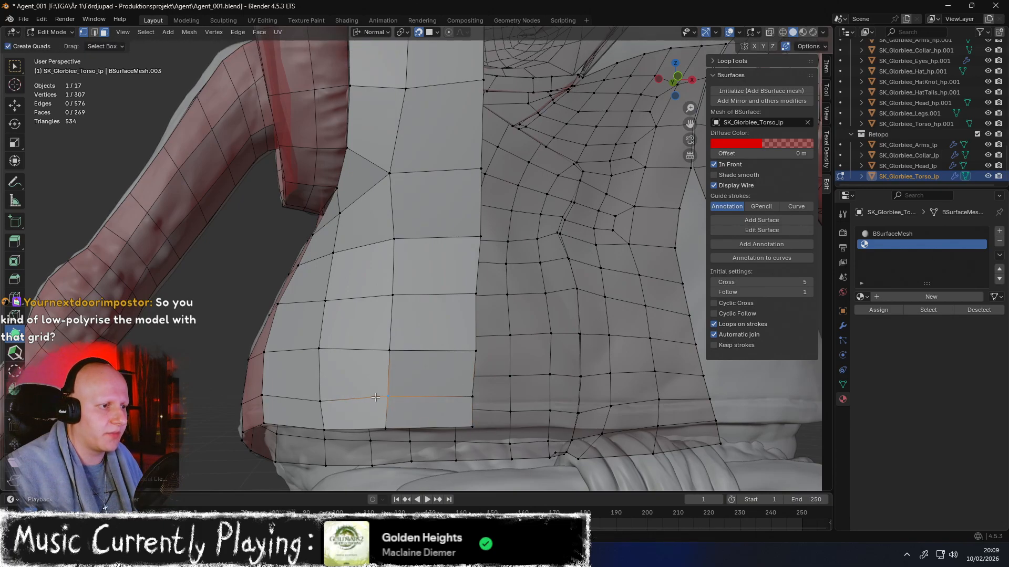
{"action": "scroll", "coordinate": [305, 372], "scroll_direction": "down", "scroll_amount": 3}
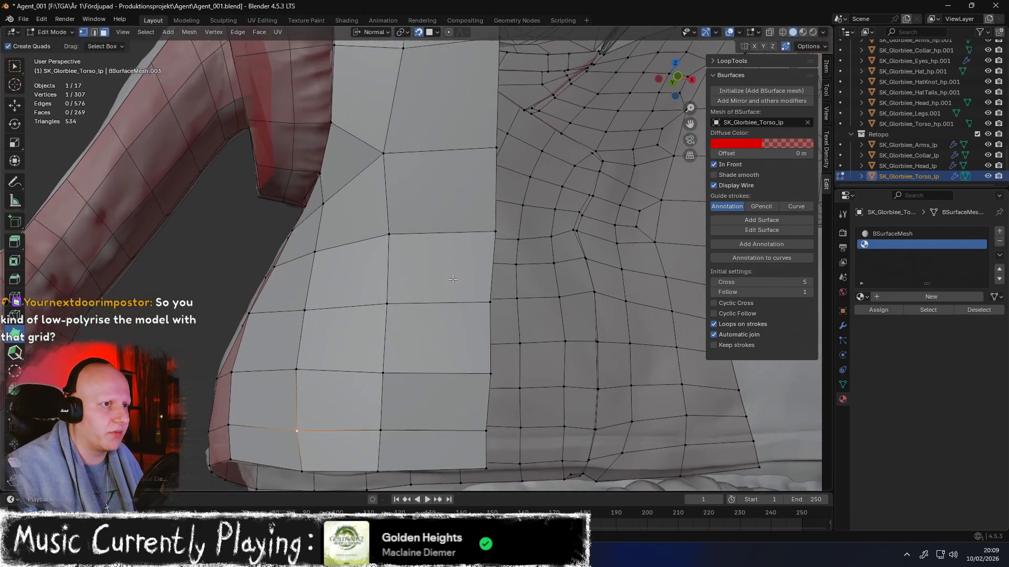
{"action": "middle_click_drag", "start_coordinate": [304, 372], "coordinate": [447, 219]}
Reposition the lower corner vertex of the short upper-back column and extend the column downward with two quads
{"action": "scroll", "coordinate": [482, 318], "scroll_direction": "down", "scroll_amount": 1}
{"action": "scroll", "coordinate": [471, 259], "scroll_direction": "down", "scroll_amount": 1}
{"action": "left_click", "coordinate": [465, 209]}
{"action": "key", "text": "g"}
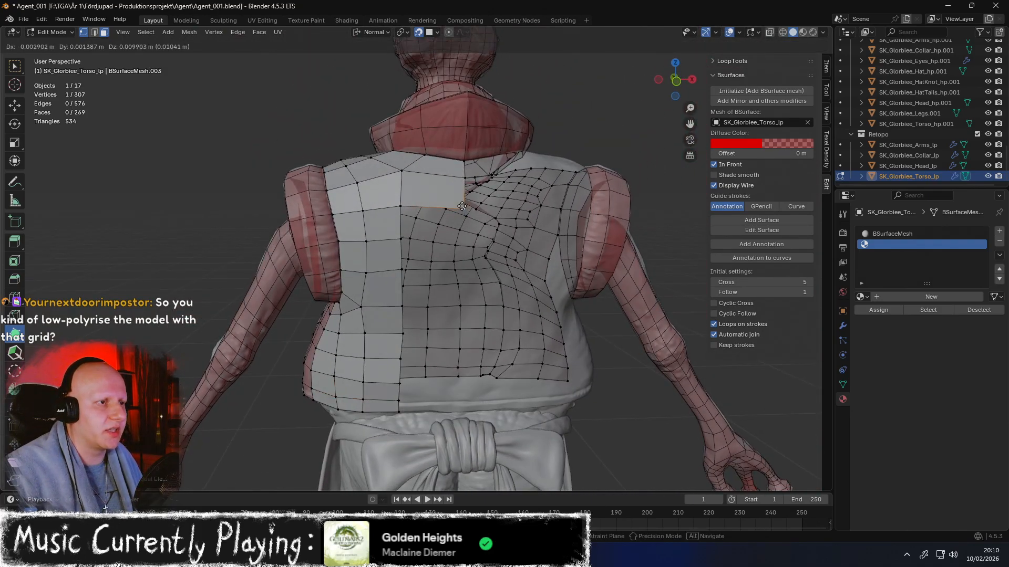
{"action": "left_click_drag", "start_coordinate": [463, 205], "coordinate": [499, 293]}
{"action": "key", "text": "ctrl+z"}
{"action": "middle_click_drag", "start_coordinate": [493, 236], "coordinate": [479, 214]}
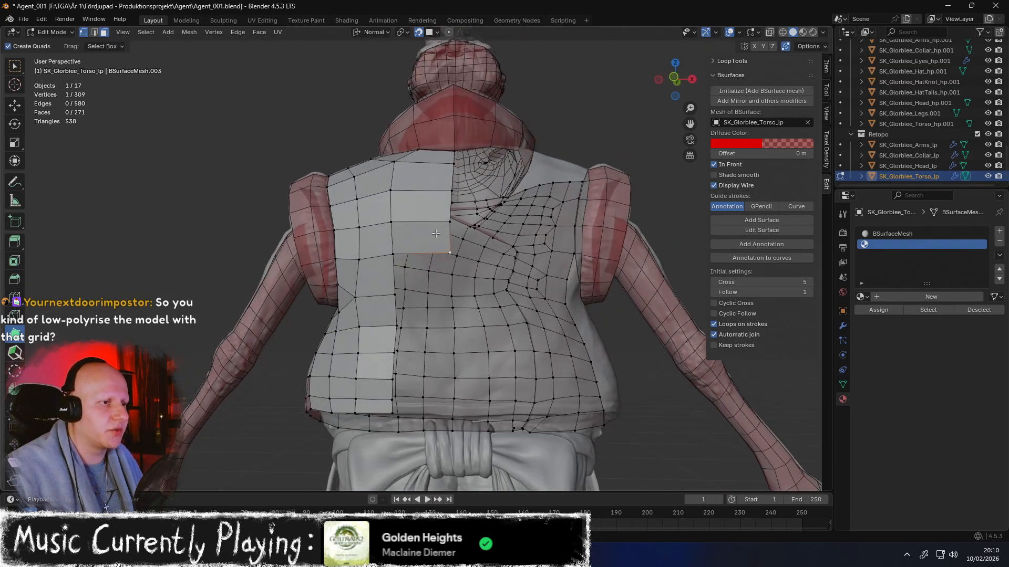
Fill the rest of the back column down to the hem with Poly Build quads and move its bottom corner onto the hem
{"action": "left_click_drag", "start_coordinate": [413, 267], "coordinate": [442, 353], "text": "ctrl"}
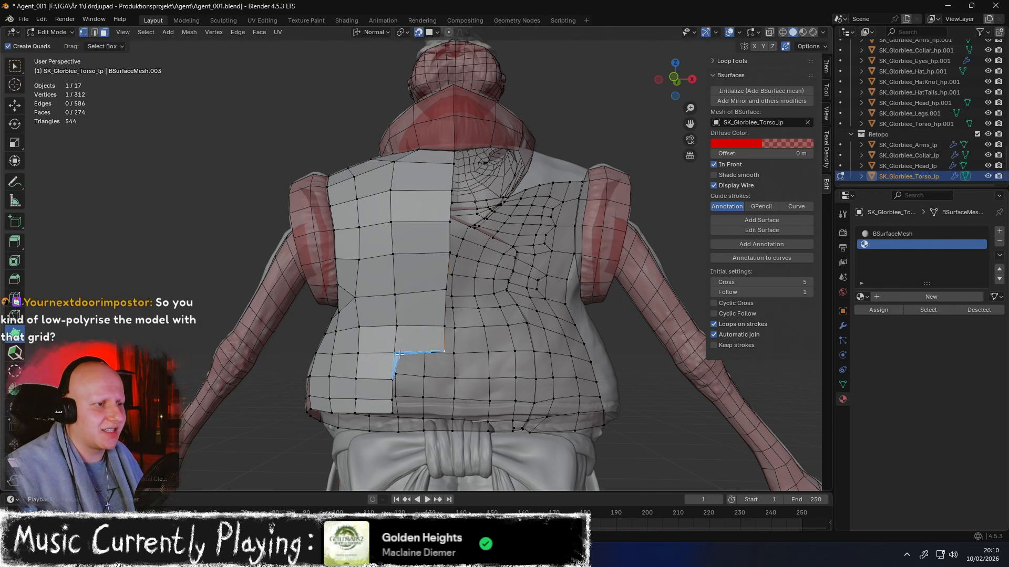
{"action": "left_click_drag", "start_coordinate": [396, 355], "coordinate": [442, 399], "text": "ctrl"}
{"action": "middle_click_drag", "start_coordinate": [442, 399], "coordinate": [437, 342]}
{"action": "left_click_drag", "start_coordinate": [394, 402], "coordinate": [449, 408], "text": "ctrl"}
{"action": "middle_click_drag", "start_coordinate": [447, 361], "coordinate": [454, 380]}
{"action": "scroll", "coordinate": [453, 379], "scroll_direction": "up", "scroll_amount": 4}
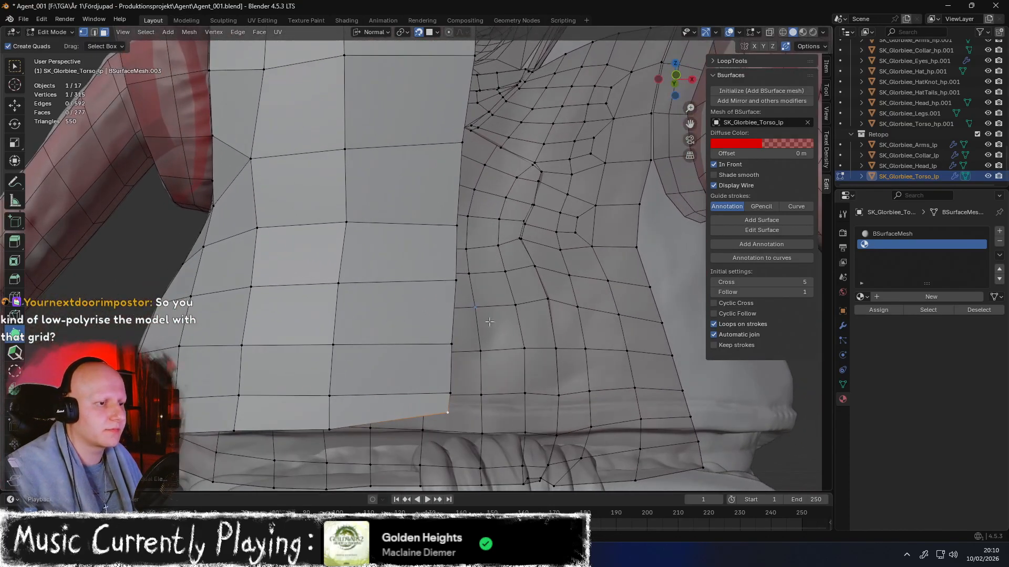
{"action": "left_click_drag", "start_coordinate": [447, 416], "coordinate": [448, 431]}
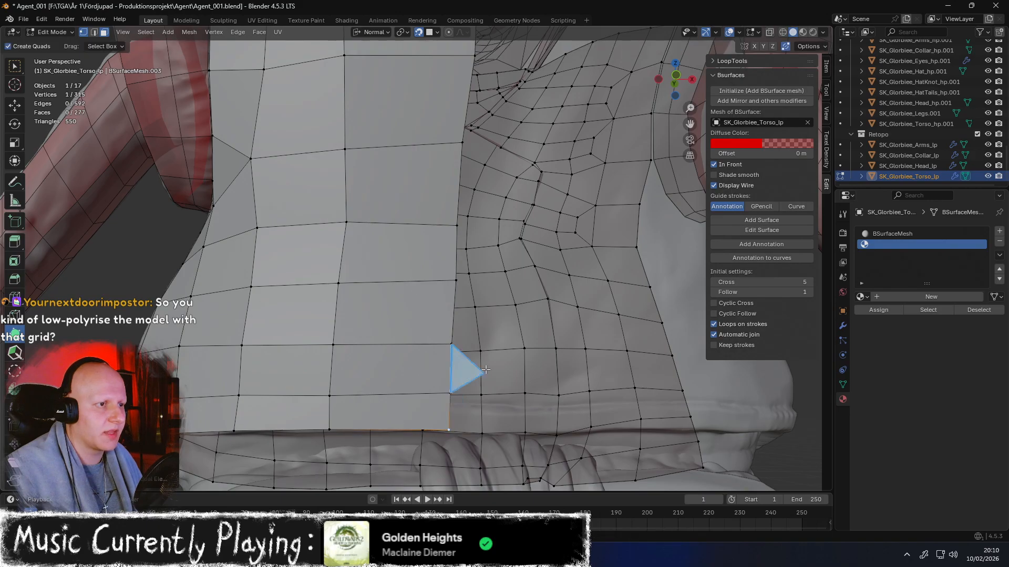
Select the back strip's open vertical edge loop and add a Bsurfaces surface from three vertical annotation strokes drawn across the bare back
{"action": "scroll", "coordinate": [449, 430], "scroll_direction": "down", "scroll_amount": 6}
{"action": "middle_click_drag", "start_coordinate": [473, 249], "coordinate": [418, 246], "text": "shift"}
{"action": "scroll", "coordinate": [442, 256], "scroll_direction": "up", "scroll_amount": 1}
{"action": "scroll", "coordinate": [441, 257], "scroll_direction": "down", "scroll_amount": 3}
{"action": "middle_click_drag", "start_coordinate": [424, 362], "coordinate": [429, 236], "text": "shift"}
{"action": "key", "text": "2"}
{"action": "middle_click_drag", "start_coordinate": [378, 358], "coordinate": [382, 328]}
{"action": "key", "text": "shift+space"}
{"action": "key", "text": "g"}
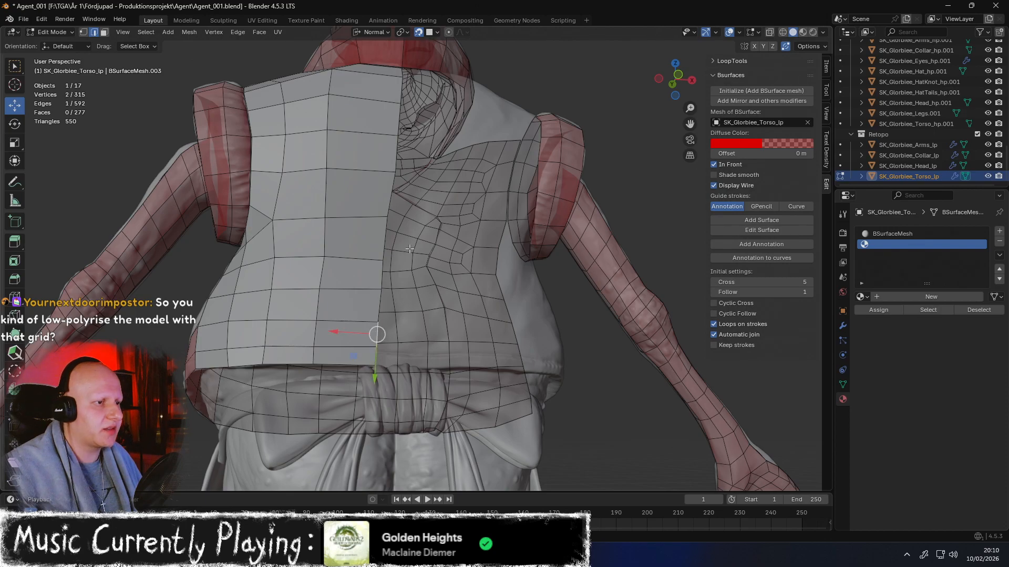
{"action": "middle_click_drag", "start_coordinate": [410, 251], "coordinate": [399, 278]}
{"action": "left_click", "coordinate": [387, 111], "text": "alt"}
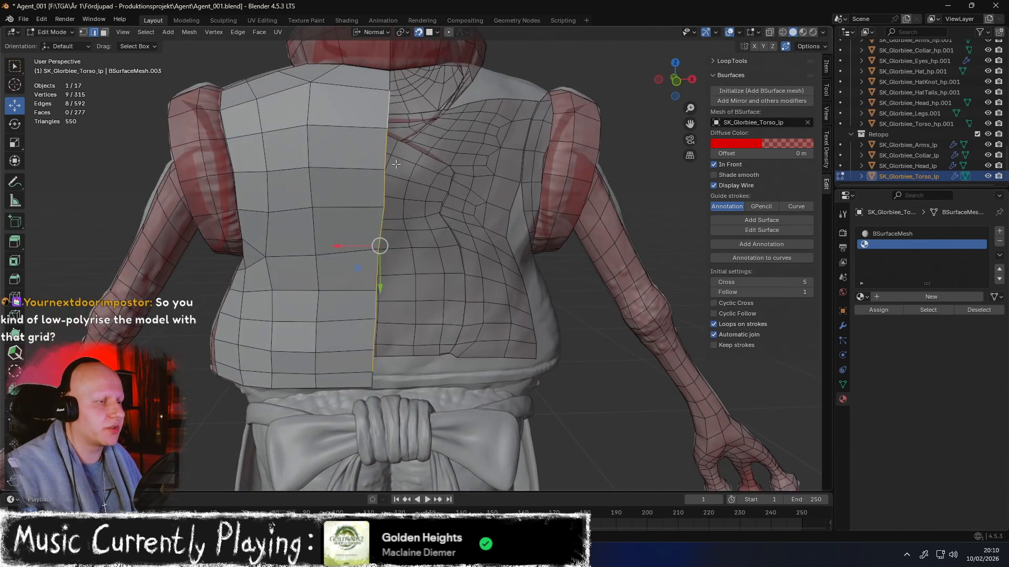
{"action": "left_click", "coordinate": [13, 184]}
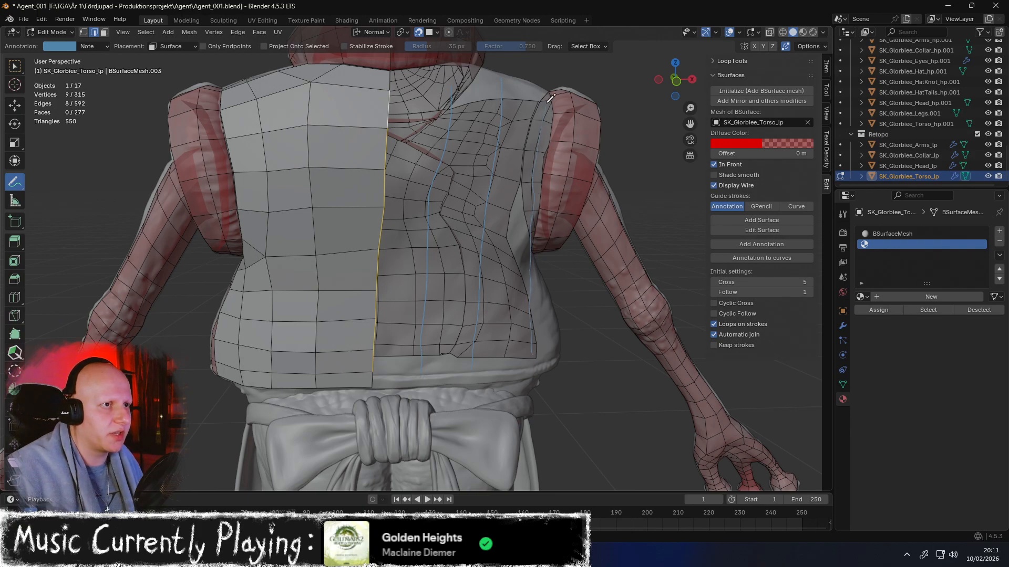
{"action": "left_click", "coordinate": [749, 225]}
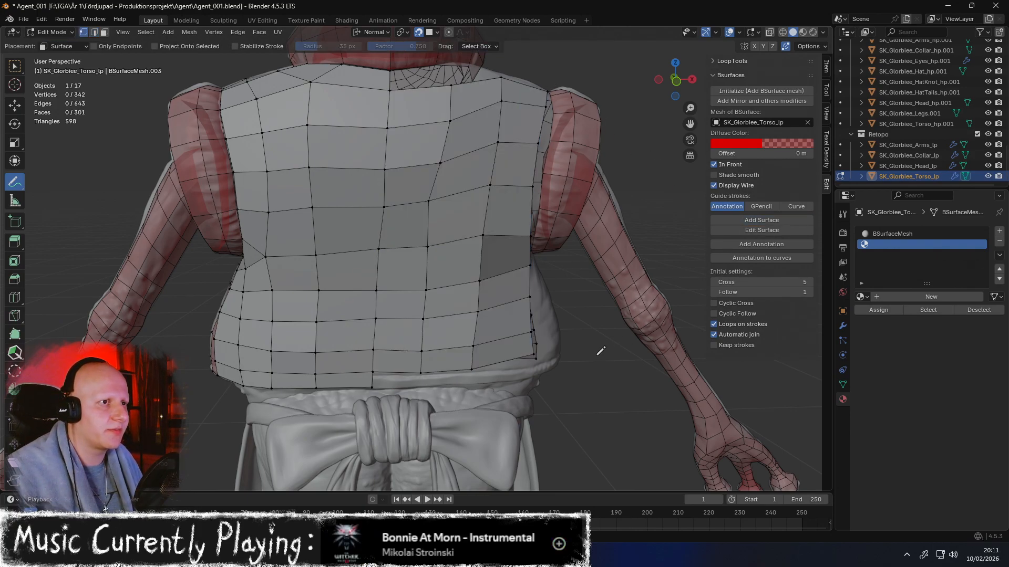
Add three Poly Build quads along the hem below the new back surface
{"action": "middle_click_drag", "start_coordinate": [587, 352], "coordinate": [508, 294]}
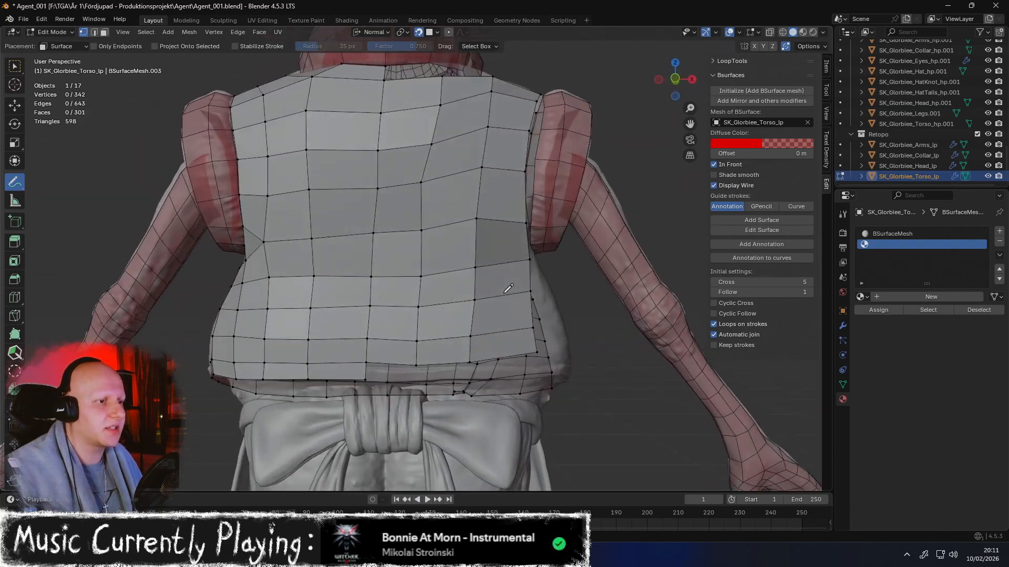
{"action": "left_click", "coordinate": [14, 335]}
{"action": "left_click_drag", "start_coordinate": [370, 366], "coordinate": [469, 376]}
{"action": "middle_click_drag", "start_coordinate": [470, 376], "coordinate": [442, 363]}
{"action": "left_click_drag", "start_coordinate": [442, 363], "coordinate": [522, 371], "text": "ctrl"}
{"action": "middle_click_drag", "start_coordinate": [522, 371], "coordinate": [455, 221]}
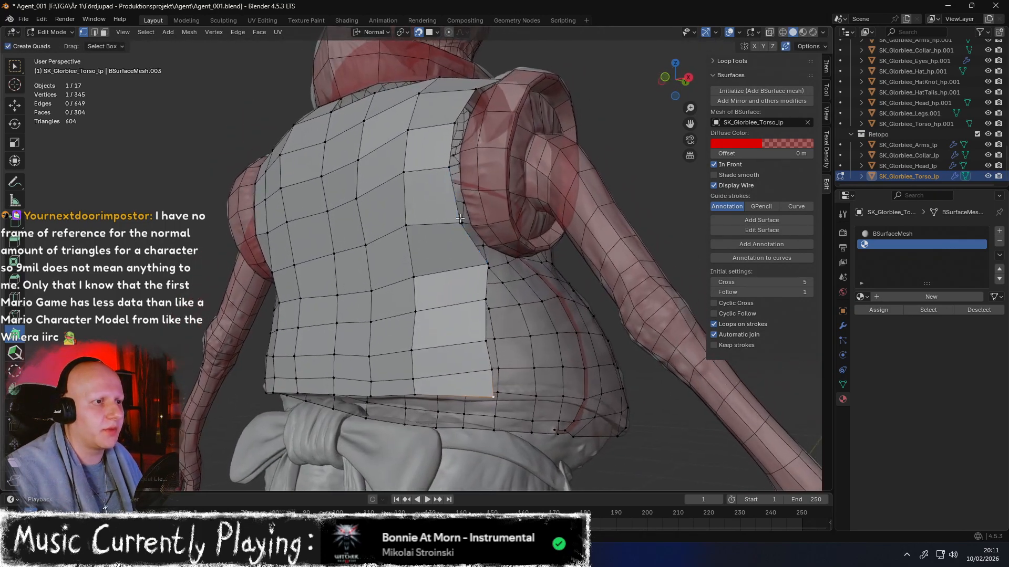
Try to reshape the back surface beside the right armhole and brush its middle with PolyQuilt, then undo the recent edits
{"action": "scroll", "coordinate": [456, 221], "scroll_direction": "up", "scroll_amount": 2}
{"action": "left_click_drag", "start_coordinate": [496, 196], "coordinate": [502, 208]}
{"action": "left_click_drag", "start_coordinate": [467, 114], "coordinate": [486, 148]}
{"action": "middle_click_drag", "start_coordinate": [486, 149], "coordinate": [498, 221]}
{"action": "scroll", "coordinate": [544, 140], "scroll_direction": "up", "scroll_amount": 1}
{"action": "key", "text": "ctrl+z"}
{"action": "scroll", "coordinate": [541, 191], "scroll_direction": "down", "scroll_amount": 3}
{"action": "scroll", "coordinate": [541, 191], "scroll_direction": "down", "scroll_amount": 2}
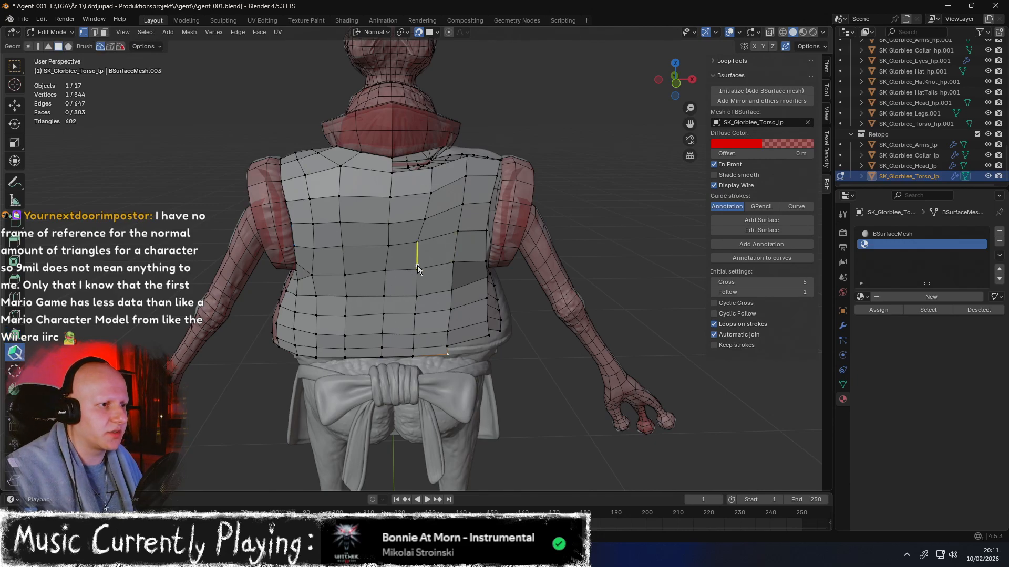
{"action": "mouse_move", "coordinate": [420, 275]}
{"action": "left_mouse_down", "text": "shift"}
{"action": "mouse_move", "coordinate": [444, 253]}
{"action": "mouse_move", "coordinate": [438, 211]}
{"action": "mouse_move", "coordinate": [429, 249]}
{"action": "left_mouse_up", "text": "shift"}
{"action": "key", "text": "ctrl+z"}
{"action": "key", "text": "ctrl+z"}
Delete the outermost vertical column of eight faces on the back beside the right armhole
{"action": "middle_click_drag", "start_coordinate": [430, 250], "coordinate": [419, 235]}
{"action": "key", "text": "3"}
{"action": "key", "text": "shift+space"}
{"action": "key", "text": "g"}
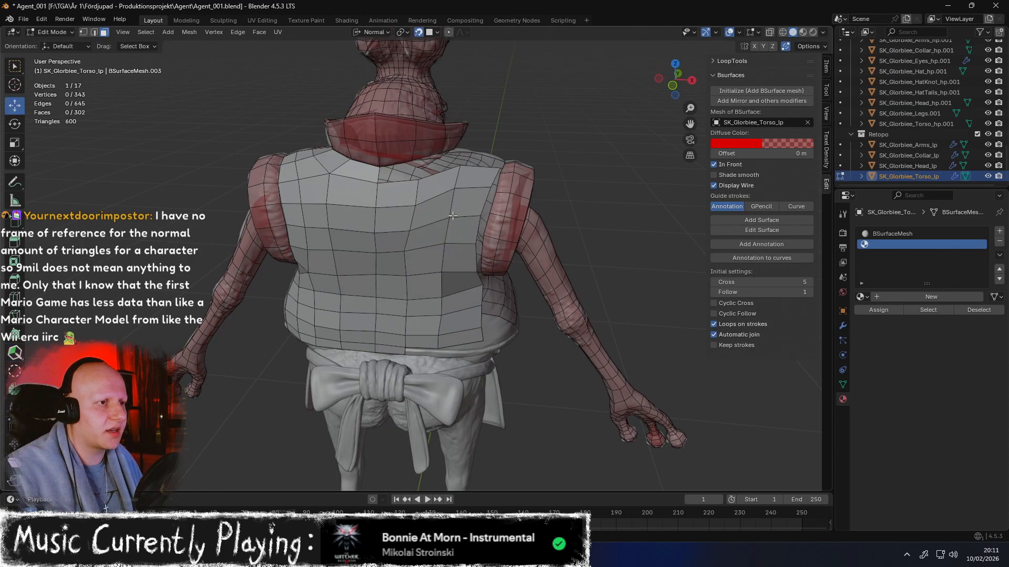
{"action": "left_click", "coordinate": [472, 188]}
{"action": "left_click", "coordinate": [459, 338], "text": "ctrl"}
{"action": "key", "text": "x"}
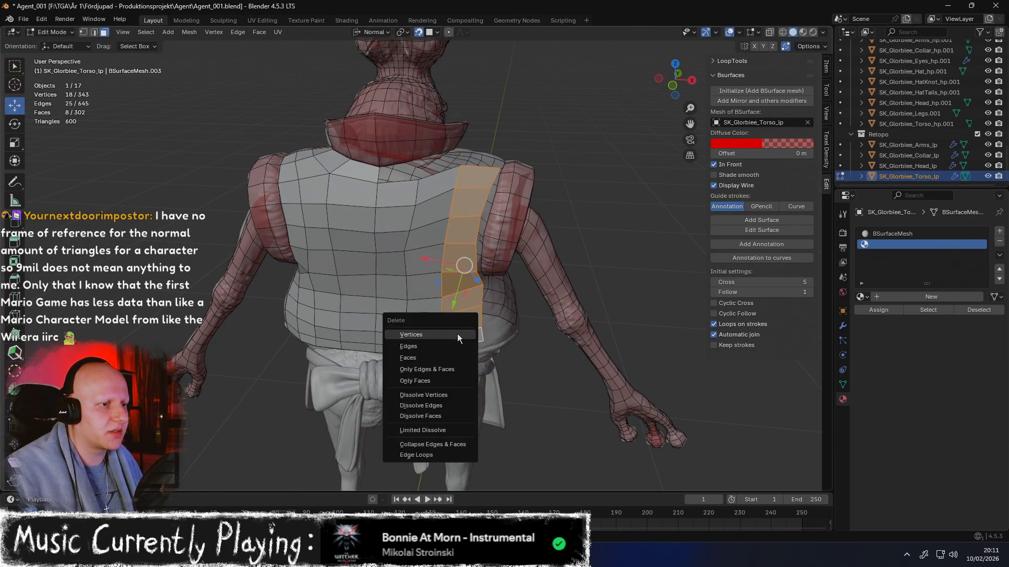
{"action": "left_click", "coordinate": [409, 357]}
Examine the low-poly torso's front, side and belly topology from several angles
{"action": "middle_click_drag", "start_coordinate": [409, 358], "coordinate": [405, 237]}
{"action": "scroll", "coordinate": [407, 239], "scroll_direction": "up", "scroll_amount": 3}
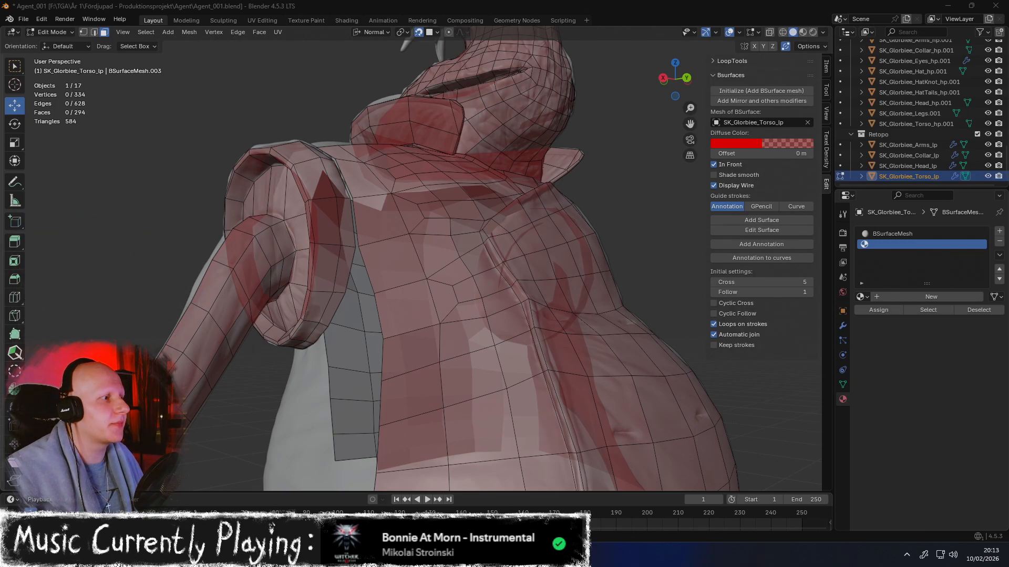
{"action": "middle_click_drag", "start_coordinate": [199, 52], "coordinate": [310, 107]}
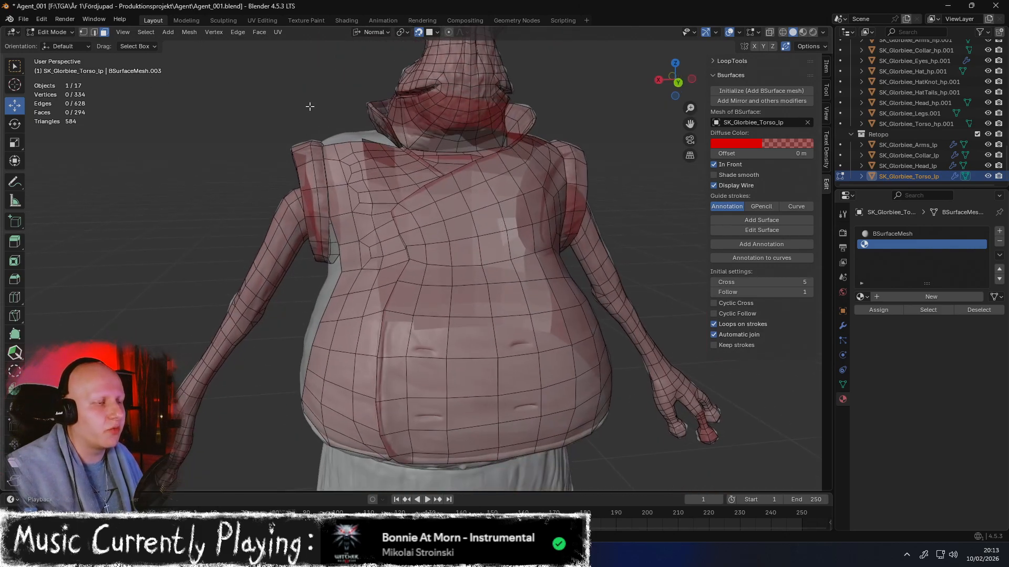
{"action": "middle_click_drag", "start_coordinate": [431, 124], "coordinate": [483, 161]}
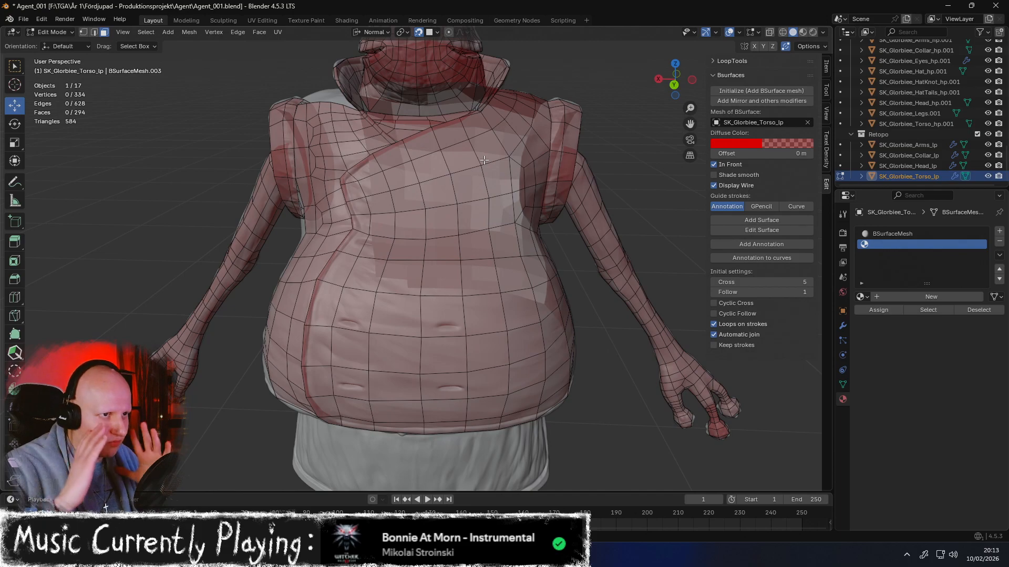
{"action": "middle_click_drag", "start_coordinate": [485, 248], "coordinate": [441, 254]}
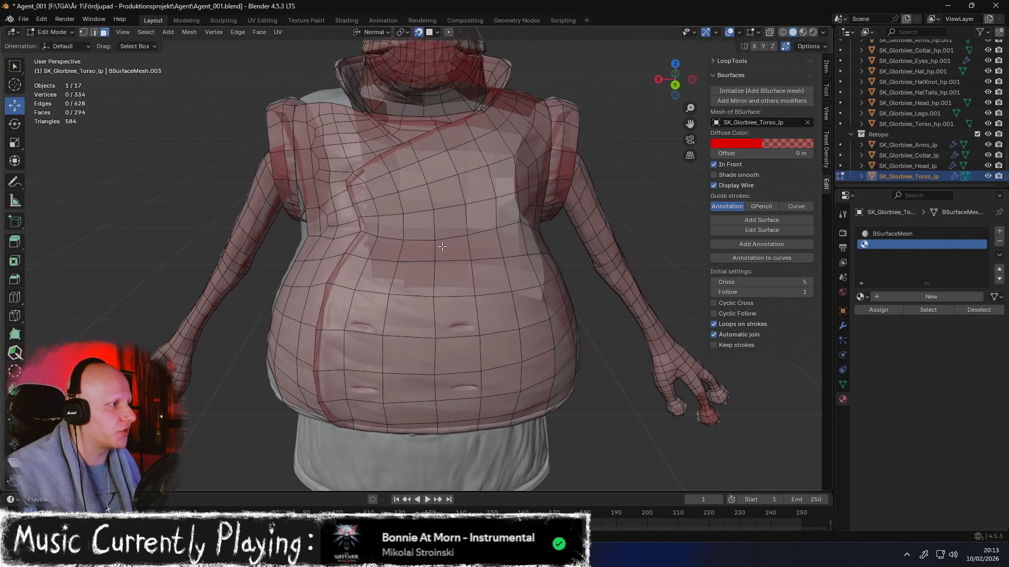
{"action": "middle_click_drag", "start_coordinate": [438, 248], "coordinate": [501, 221]}
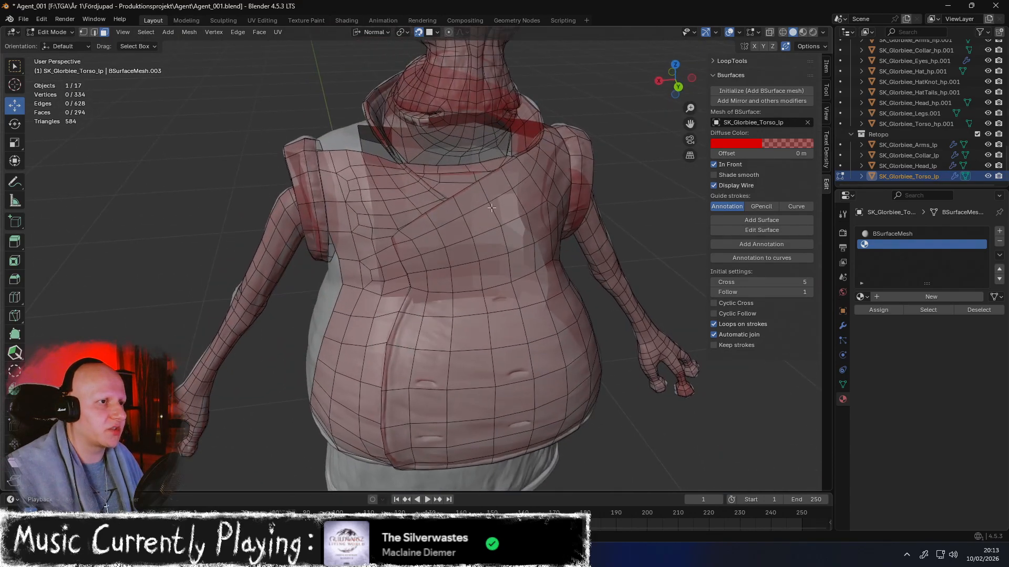
{"action": "middle_click_drag", "start_coordinate": [570, 209], "coordinate": [519, 217]}
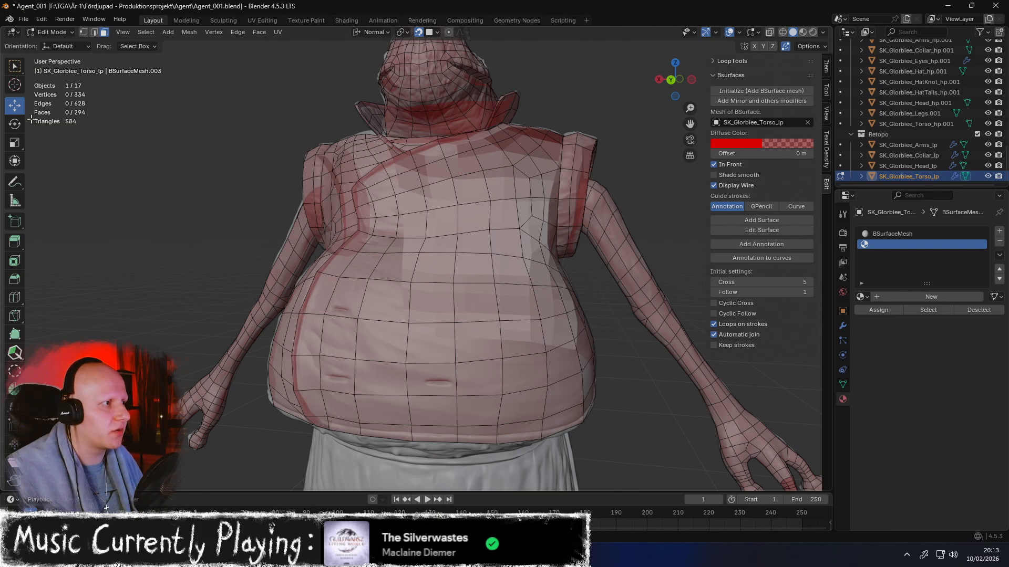
{"action": "middle_click_drag", "start_coordinate": [132, 145], "coordinate": [263, 181]}
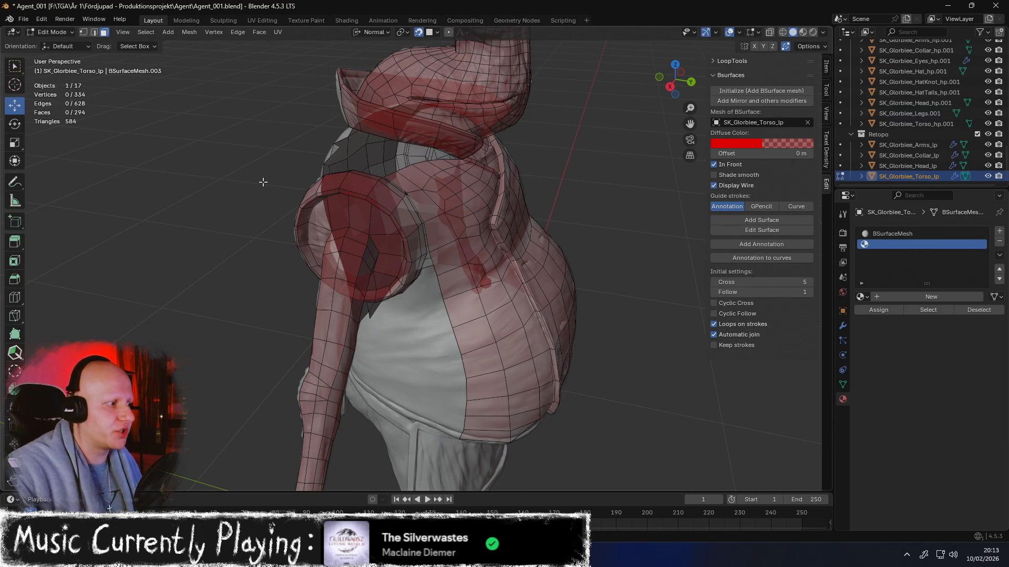
Move the front panel's edge vertex at the right armpit closer to the armhole with Poly Build
{"action": "middle_click_drag", "start_coordinate": [359, 255], "coordinate": [333, 191]}
{"action": "middle_click_drag", "start_coordinate": [422, 160], "coordinate": [460, 221], "text": "shift"}
{"action": "scroll", "coordinate": [496, 179], "scroll_direction": "up", "scroll_amount": 3}
{"action": "mouse_move", "coordinate": [496, 179]}
{"action": "middle_mouse_down"}
{"action": "mouse_move", "coordinate": [434, 185]}
{"action": "mouse_move", "coordinate": [483, 197]}
{"action": "mouse_move", "coordinate": [446, 216]}
{"action": "mouse_move", "coordinate": [465, 181]}
{"action": "mouse_move", "coordinate": [457, 208]}
{"action": "mouse_move", "coordinate": [471, 230]}
{"action": "mouse_move", "coordinate": [504, 170]}
{"action": "middle_mouse_up"}
{"action": "scroll", "coordinate": [477, 216], "scroll_direction": "up", "scroll_amount": 3}
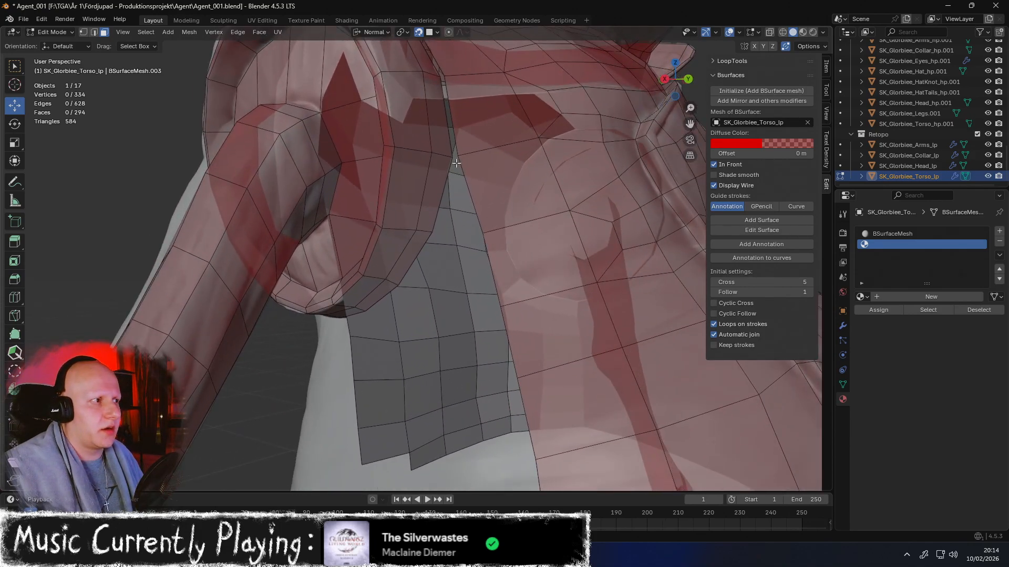
{"action": "left_click", "coordinate": [14, 334]}
{"action": "key", "text": "1"}
{"action": "left_click", "coordinate": [502, 228]}
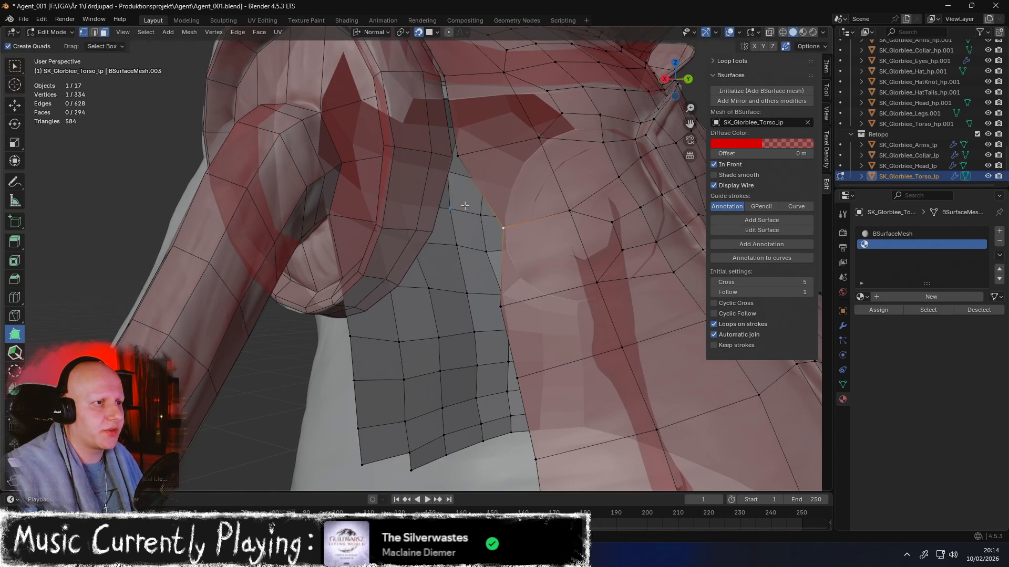
{"action": "key", "text": "g"}
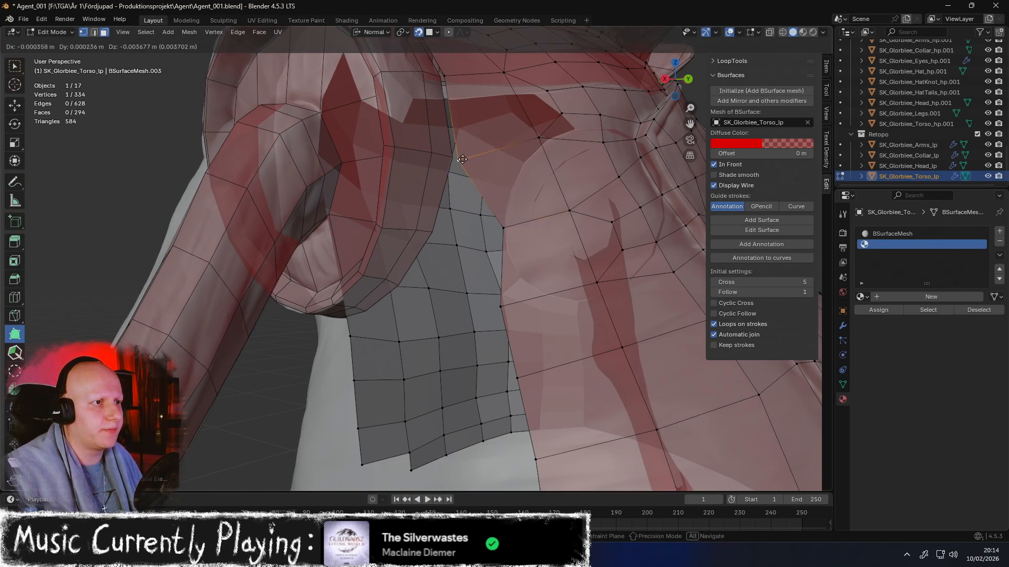
{"action": "left_click", "coordinate": [455, 158]}
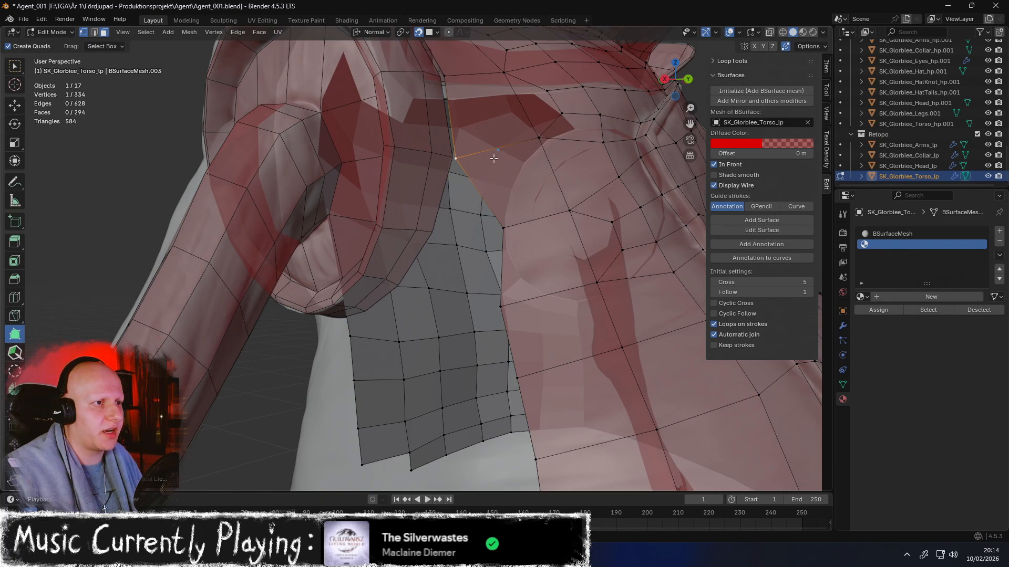
Build new quads from the front panel's edge under the right armhole and position their vertices at the armpit
{"action": "middle_click_drag", "start_coordinate": [489, 202], "coordinate": [426, 214]}
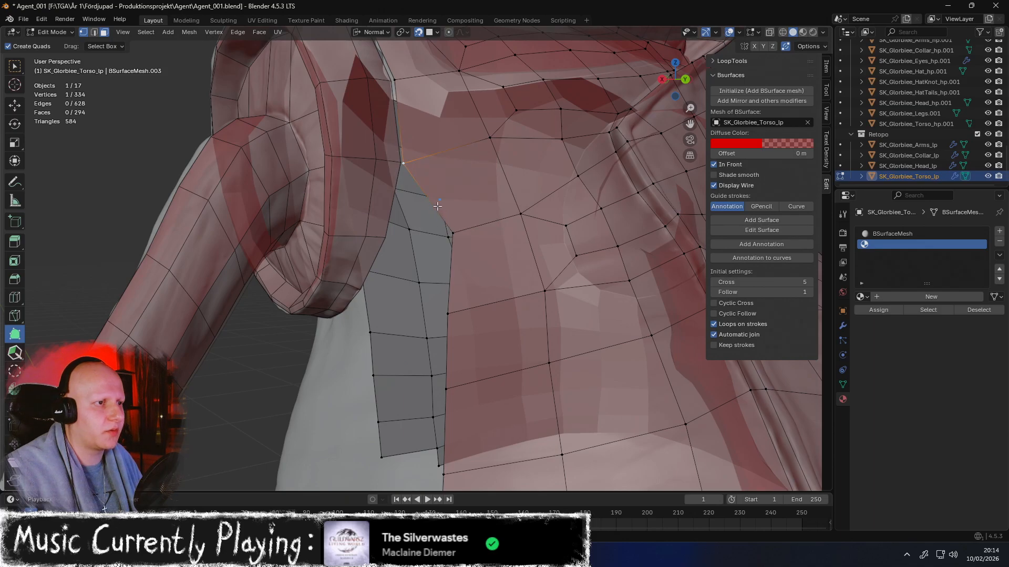
{"action": "left_click_drag", "start_coordinate": [441, 216], "coordinate": [415, 247]}
{"action": "middle_click_drag", "start_coordinate": [415, 247], "coordinate": [461, 239]}
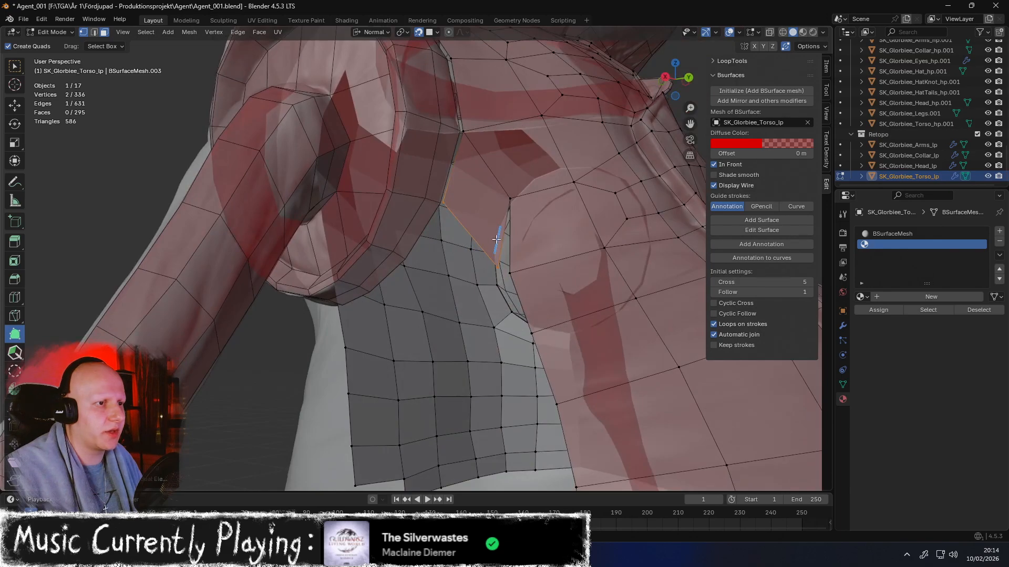
{"action": "left_click_drag", "start_coordinate": [499, 265], "coordinate": [519, 272]}
{"action": "left_click_drag", "start_coordinate": [462, 220], "coordinate": [442, 206], "text": "ctrl"}
{"action": "middle_click_drag", "start_coordinate": [448, 224], "coordinate": [465, 207]}
{"action": "left_click_drag", "start_coordinate": [460, 222], "coordinate": [497, 249]}
{"action": "middle_click_drag", "start_coordinate": [482, 233], "coordinate": [504, 205]}
{"action": "left_click_drag", "start_coordinate": [493, 210], "coordinate": [476, 191]}
Reposition the low-poly vertices around the right armhole to follow the sculpt
{"action": "left_click_drag", "start_coordinate": [523, 167], "coordinate": [498, 116]}
{"action": "middle_click_drag", "start_coordinate": [515, 116], "coordinate": [497, 126]}
{"action": "left_click_drag", "start_coordinate": [478, 121], "coordinate": [456, 105]}
{"action": "left_click_drag", "start_coordinate": [440, 171], "coordinate": [427, 161]}
{"action": "left_click_drag", "start_coordinate": [425, 196], "coordinate": [419, 192]}
{"action": "middle_click_drag", "start_coordinate": [453, 168], "coordinate": [447, 184]}
Extend the low-poly mesh at the top of the right shoulder towards the collar with Poly Build
{"action": "left_click_drag", "start_coordinate": [536, 203], "coordinate": [568, 154]}
{"action": "middle_click_drag", "start_coordinate": [567, 154], "coordinate": [549, 123]}
{"action": "left_click_drag", "start_coordinate": [547, 122], "coordinate": [525, 130]}
{"action": "middle_click_drag", "start_coordinate": [526, 131], "coordinate": [490, 178]}
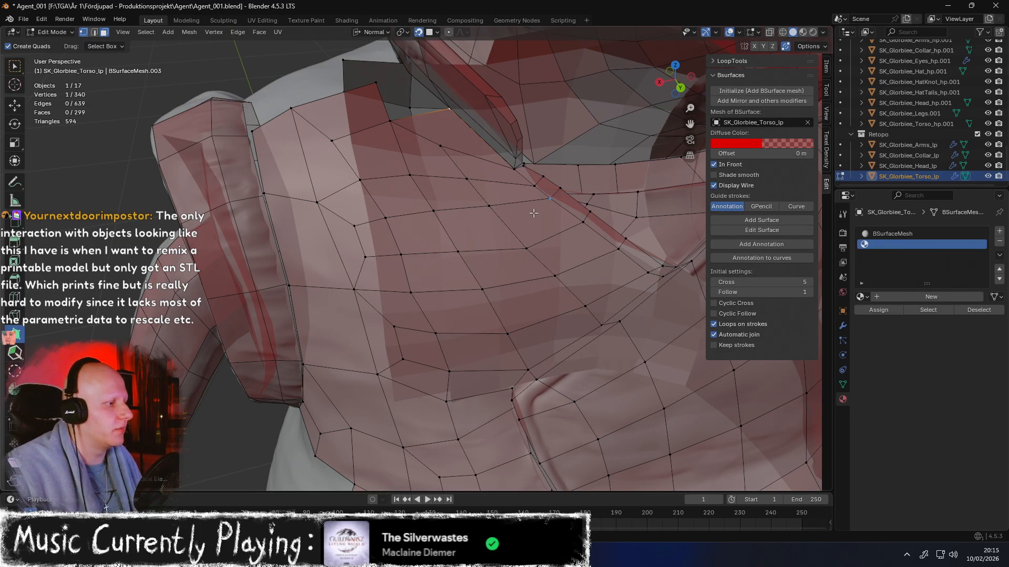
{"action": "middle_click_drag", "start_coordinate": [505, 215], "coordinate": [538, 192]}
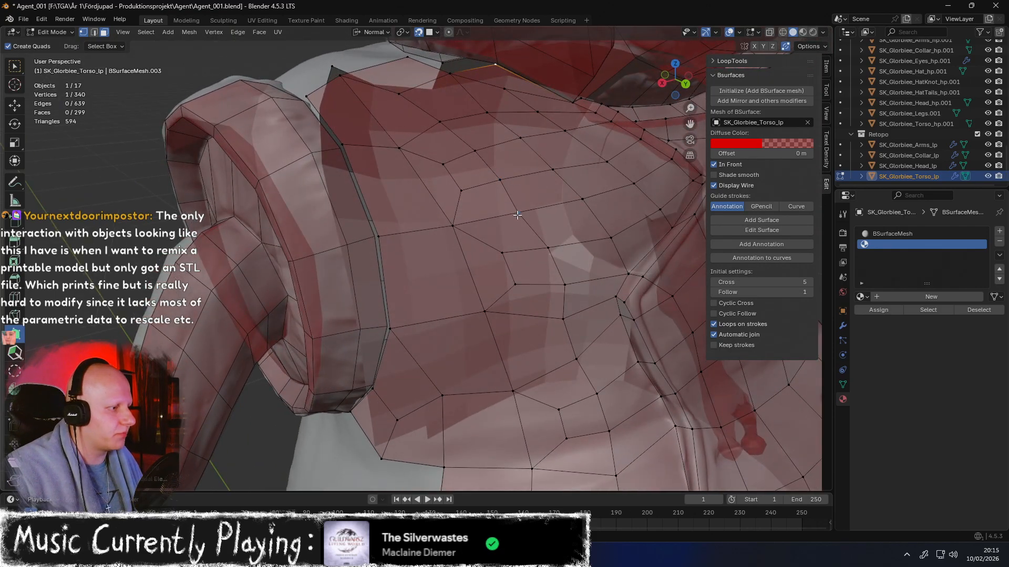
{"action": "middle_click_drag", "start_coordinate": [528, 212], "coordinate": [471, 261]}
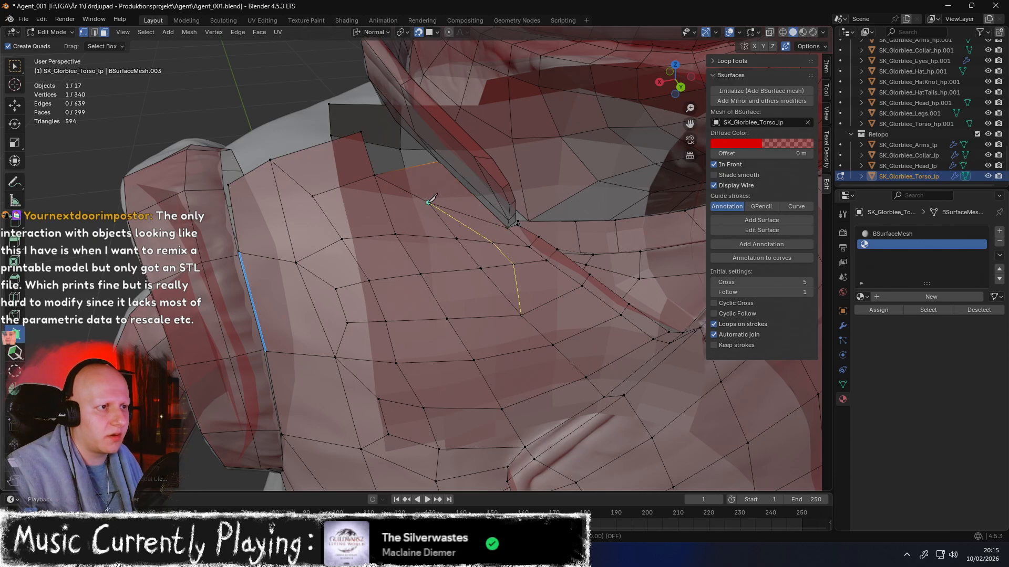
{"action": "key", "text": "space"}
{"action": "key", "text": "2"}
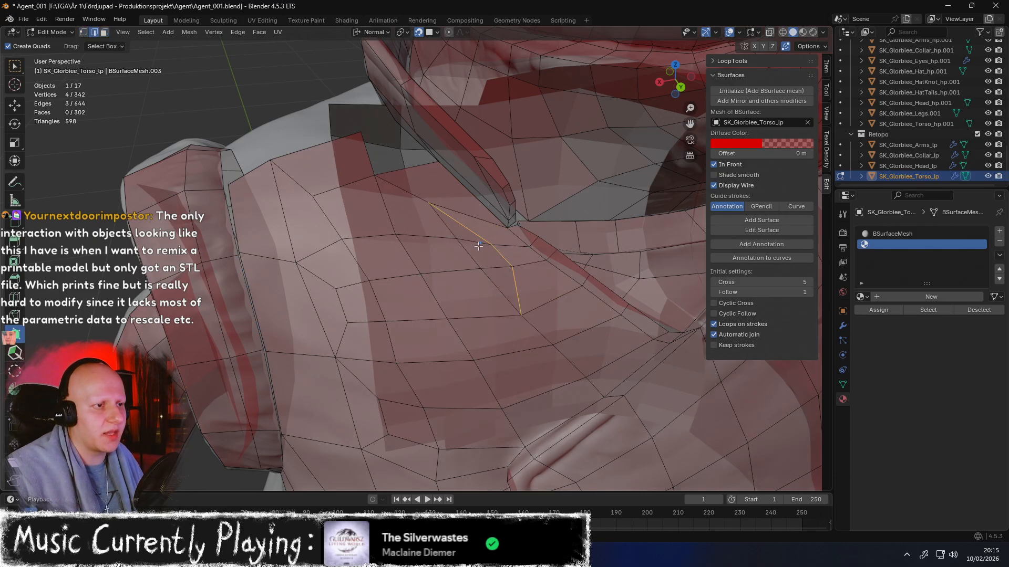
{"action": "key", "text": "w"}
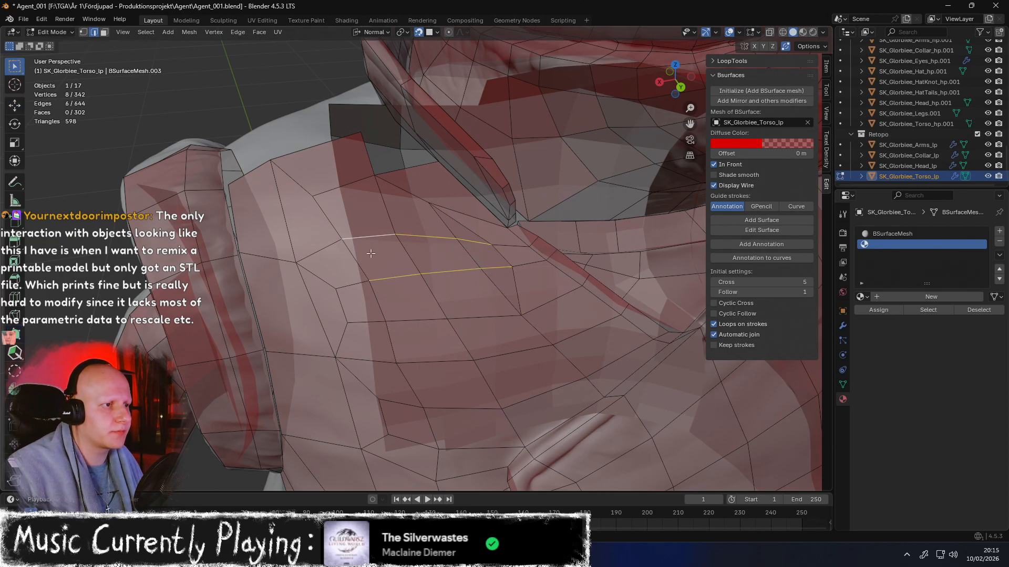
{"action": "key", "text": "x"}
{"action": "left_click", "coordinate": [367, 297]}
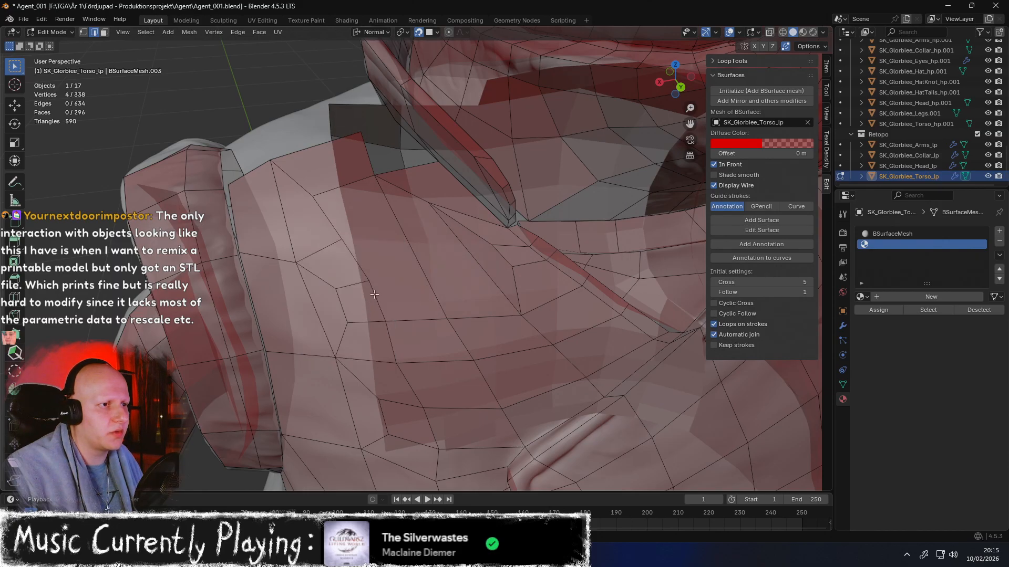
{"action": "middle_click_drag", "start_coordinate": [374, 294], "coordinate": [398, 261]}
{"action": "key", "text": "ctrl+z"}
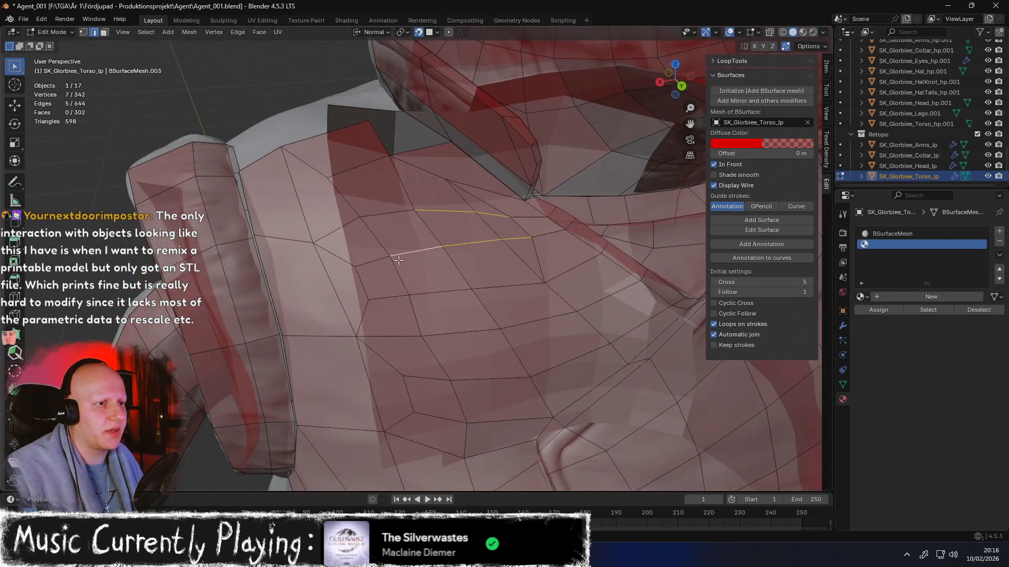
{"action": "key", "text": "ctrl+z"}
{"action": "key", "text": "ctrl+z"}
{"action": "key", "text": "ctrl+z"}
{"action": "key", "text": "ctrl+z"}
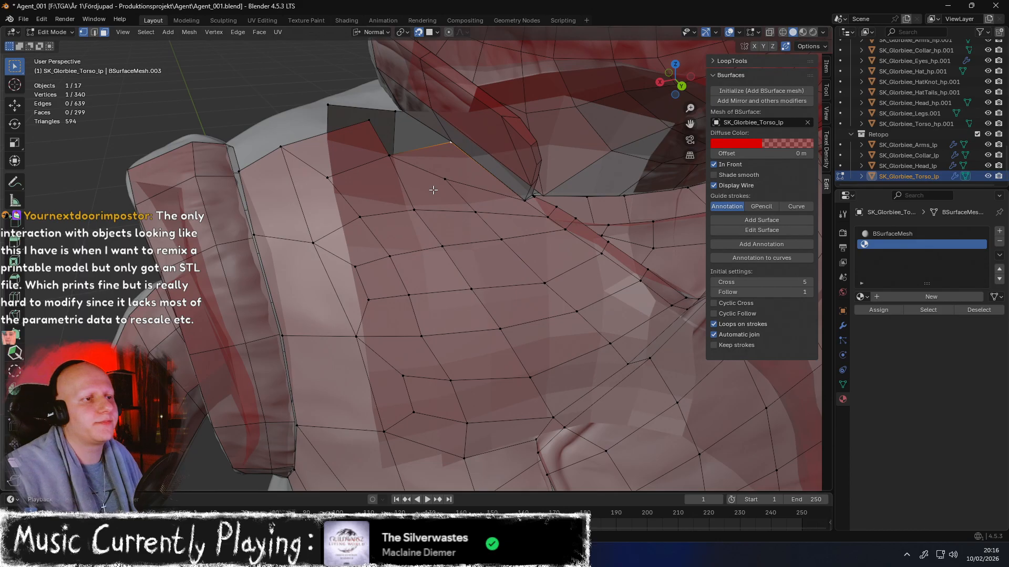
Relax the low-poly vertices on the front of the right shoulder, just below the collar, with the brush tool
{"action": "middle_click_drag", "start_coordinate": [433, 190], "coordinate": [487, 209]}
{"action": "left_click", "coordinate": [17, 356]}
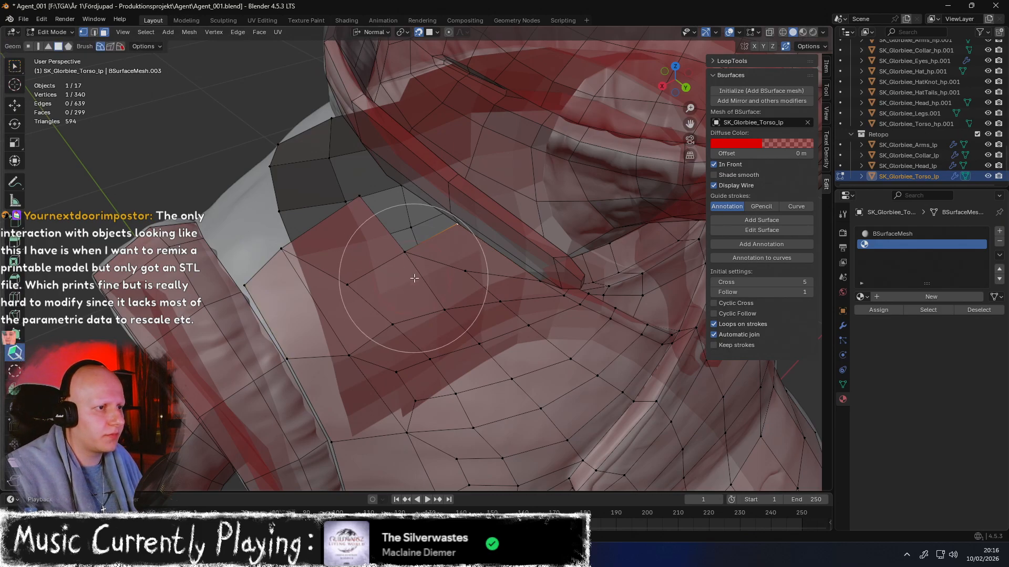
{"action": "middle_click_drag", "start_coordinate": [446, 281], "coordinate": [452, 257], "text": "shift"}
{"action": "mouse_move", "coordinate": [457, 253]}
{"action": "left_mouse_down", "text": "shift"}
{"action": "mouse_move", "coordinate": [490, 279]}
{"action": "mouse_move", "coordinate": [530, 360]}
{"action": "mouse_move", "coordinate": [480, 340]}
{"action": "mouse_move", "coordinate": [448, 353]}
{"action": "mouse_move", "coordinate": [455, 254]}
{"action": "mouse_move", "coordinate": [454, 276]}
{"action": "left_mouse_up", "text": "shift"}
{"action": "middle_click_drag", "start_coordinate": [424, 250], "coordinate": [451, 257]}
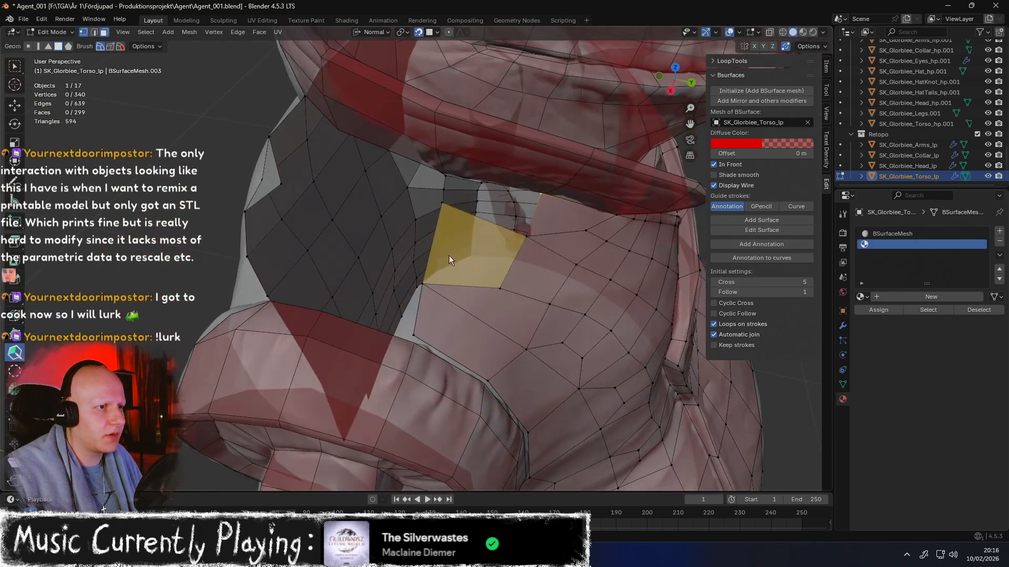
{"action": "middle_click_drag", "start_coordinate": [150, 267], "coordinate": [90, 271]}
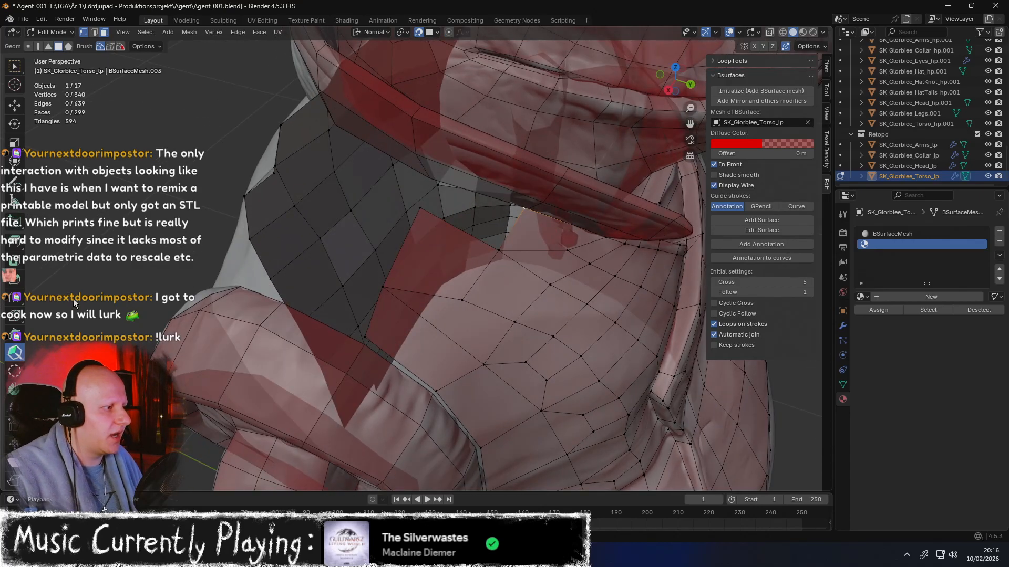
Build a quad along the collar at the top of the right shoulder with Poly Build and adjust the surrounding front panel vertices
{"action": "left_click", "coordinate": [15, 349]}
{"action": "left_click_drag", "start_coordinate": [420, 208], "coordinate": [402, 221]}
{"action": "left_click_drag", "start_coordinate": [490, 238], "coordinate": [418, 181], "text": "ctrl"}
{"action": "middle_click_drag", "start_coordinate": [419, 181], "coordinate": [463, 203]}
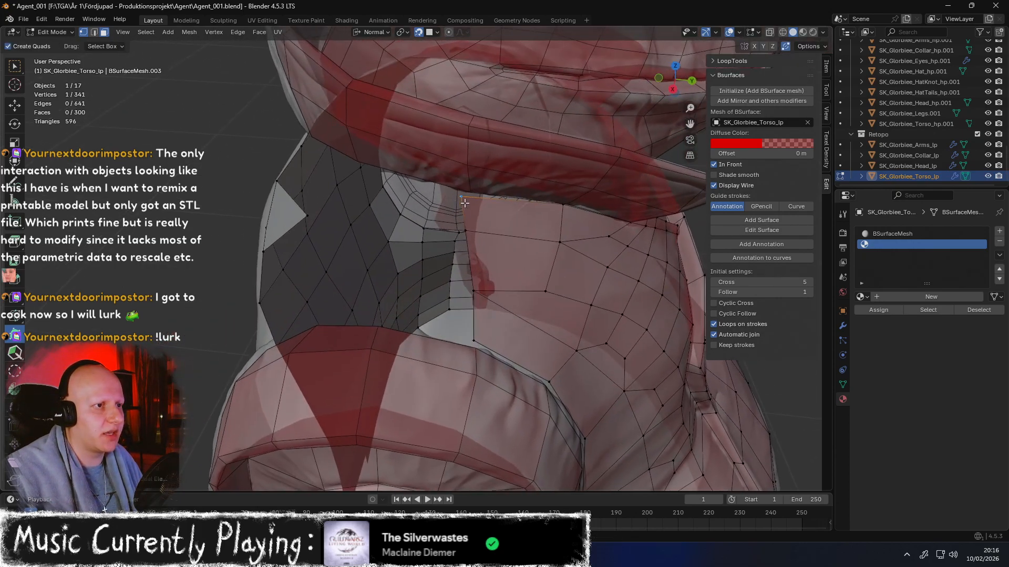
{"action": "left_click_drag", "start_coordinate": [462, 200], "coordinate": [470, 194]}
{"action": "left_click_drag", "start_coordinate": [467, 230], "coordinate": [471, 230]}
{"action": "left_click_drag", "start_coordinate": [474, 340], "coordinate": [477, 343]}
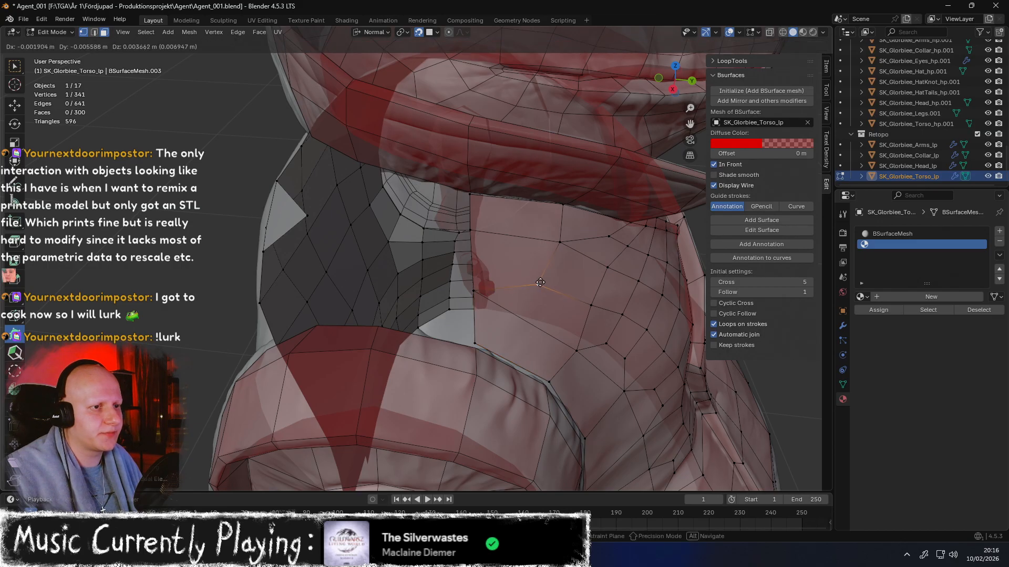
{"action": "middle_click_drag", "start_coordinate": [580, 323], "coordinate": [506, 308]}
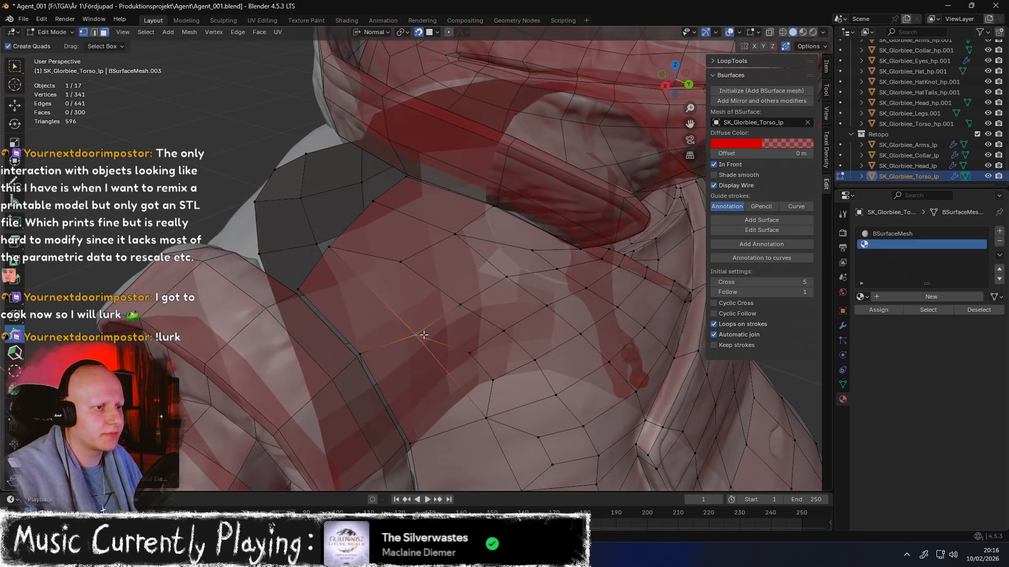
{"action": "middle_click_drag", "start_coordinate": [420, 341], "coordinate": [408, 323]}
Extend the back panel along the collar and bridge it to the front panel over the right shoulder with Poly Build
{"action": "middle_click_drag", "start_coordinate": [318, 337], "coordinate": [255, 207]}
{"action": "left_click", "coordinate": [320, 236], "text": "ctrl"}
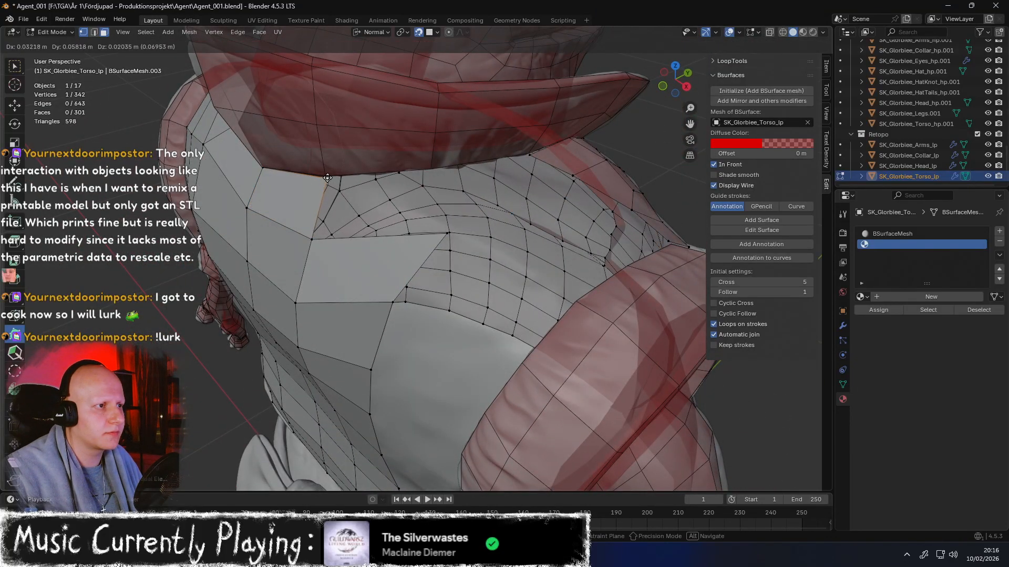
{"action": "left_click_drag", "start_coordinate": [320, 236], "coordinate": [431, 167], "text": "ctrl"}
{"action": "middle_click_drag", "start_coordinate": [432, 167], "coordinate": [386, 215]}
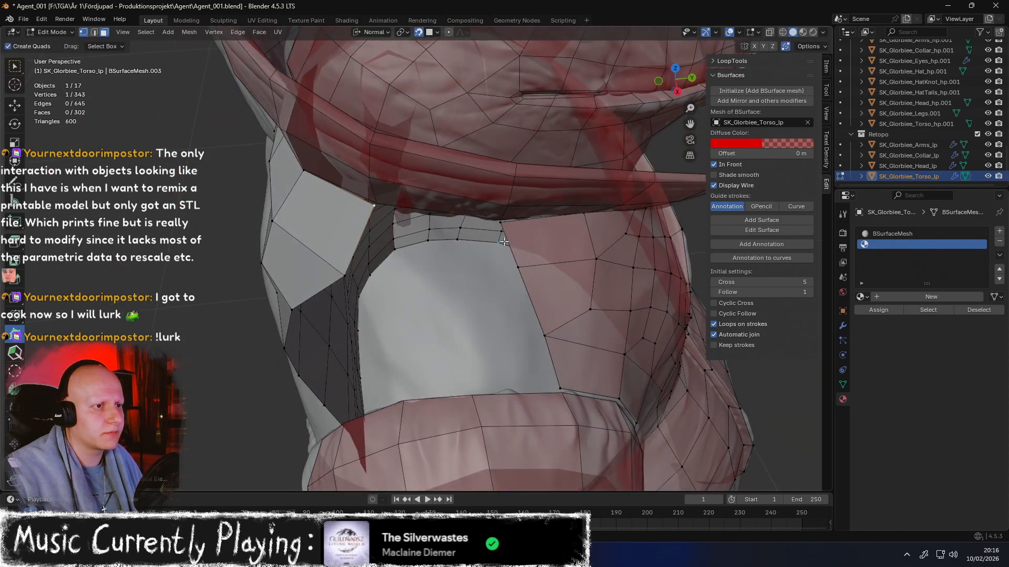
{"action": "left_click_drag", "start_coordinate": [520, 243], "coordinate": [376, 204]}
{"action": "left_click_drag", "start_coordinate": [390, 265], "coordinate": [344, 276]}
{"action": "middle_click_drag", "start_coordinate": [359, 266], "coordinate": [401, 234]}
Add one loop cut across the quad bridging the right shoulder and position its two new vertices on the sculpt
{"action": "key", "text": "ctrl+r"}
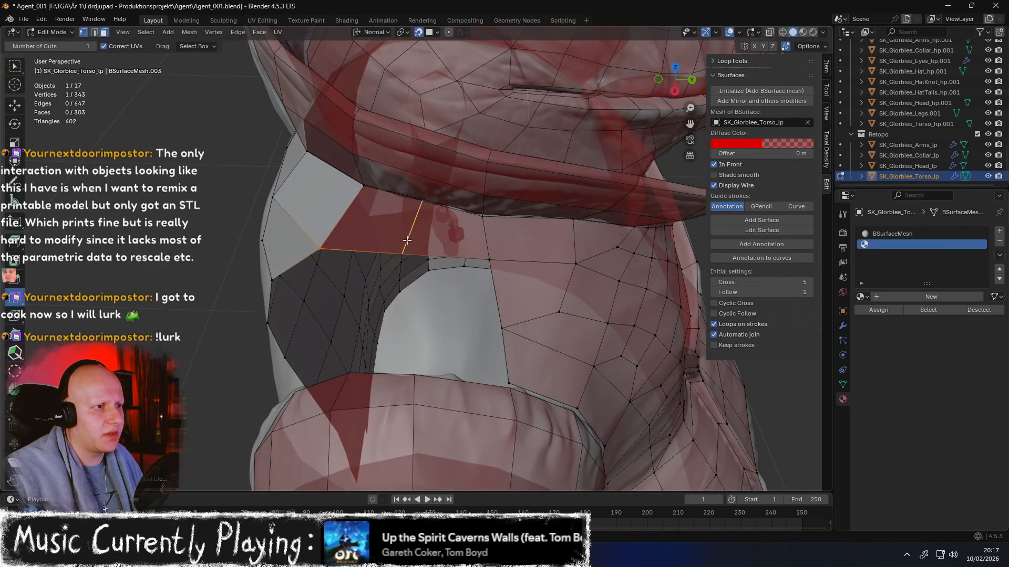
{"action": "left_click", "coordinate": [409, 239]}
{"action": "left_click", "coordinate": [403, 251]}
{"action": "mouse_move", "coordinate": [417, 235]}
{"action": "middle_mouse_down"}
{"action": "mouse_move", "coordinate": [441, 196]}
{"action": "mouse_move", "coordinate": [419, 225]}
{"action": "mouse_move", "coordinate": [404, 226]}
{"action": "middle_mouse_up"}
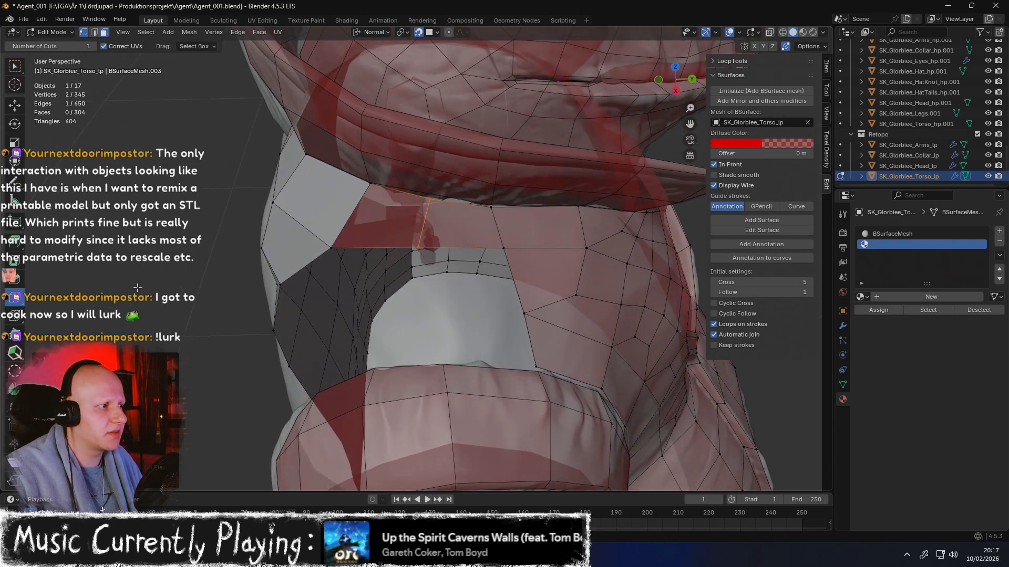
{"action": "left_click", "coordinate": [20, 343]}
{"action": "mouse_move", "coordinate": [426, 198]}
{"action": "left_mouse_down"}
{"action": "mouse_move", "coordinate": [420, 217]}
{"action": "mouse_move", "coordinate": [425, 205]}
{"action": "left_mouse_up"}
{"action": "left_click_drag", "start_coordinate": [416, 248], "coordinate": [420, 251]}
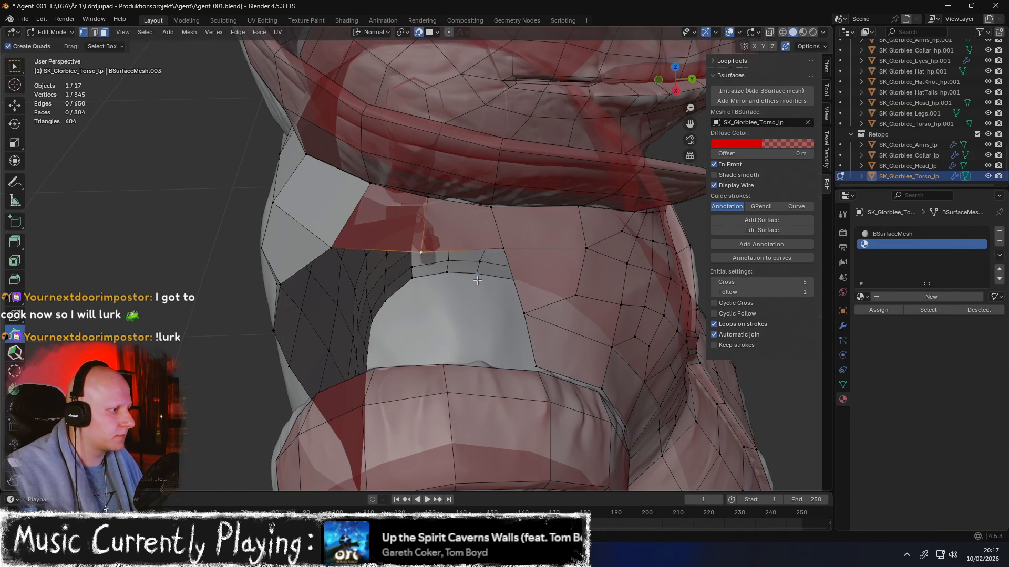
Build two more quads on the right shoulder between the bridged row and the armhole, and adjust their vertices
{"action": "middle_click_drag", "start_coordinate": [474, 280], "coordinate": [490, 249], "text": "shift"}
{"action": "left_click_drag", "start_coordinate": [497, 231], "coordinate": [439, 272], "text": "ctrl"}
{"action": "left_click_drag", "start_coordinate": [534, 279], "coordinate": [456, 324], "text": "ctrl"}
{"action": "left_click_drag", "start_coordinate": [444, 272], "coordinate": [453, 273]}
{"action": "left_click_drag", "start_coordinate": [440, 217], "coordinate": [446, 216]}
{"action": "middle_click_drag", "start_coordinate": [446, 216], "coordinate": [546, 184]}
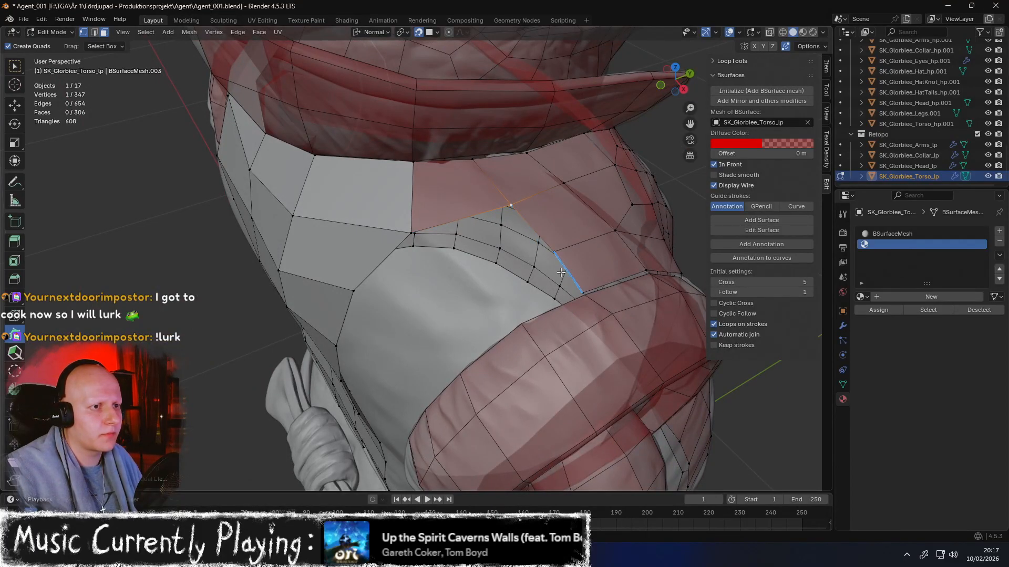
Fill the gap between the shoulder's outer quads and the back panel with quads reaching down the rear of the right armhole
{"action": "left_click_drag", "start_coordinate": [565, 272], "coordinate": [501, 303]}
{"action": "left_click_drag", "start_coordinate": [547, 257], "coordinate": [419, 234], "text": "ctrl"}
{"action": "mouse_move", "coordinate": [419, 233]}
{"action": "middle_mouse_down"}
{"action": "mouse_move", "coordinate": [499, 216]}
{"action": "mouse_move", "coordinate": [438, 230]}
{"action": "middle_mouse_up"}
{"action": "left_click_drag", "start_coordinate": [544, 261], "coordinate": [493, 318]}
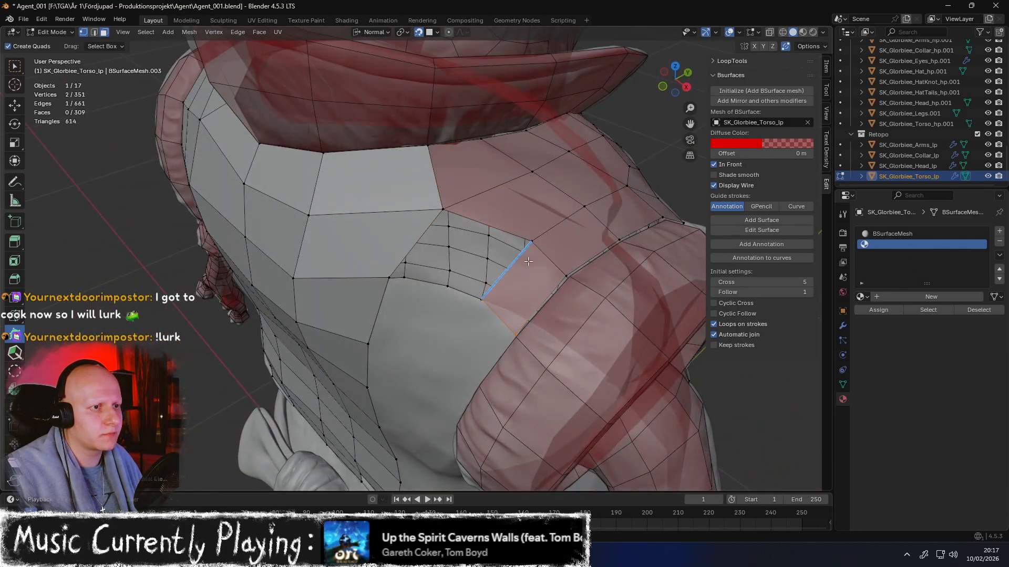
{"action": "left_click_drag", "start_coordinate": [530, 244], "coordinate": [389, 277], "text": "ctrl"}
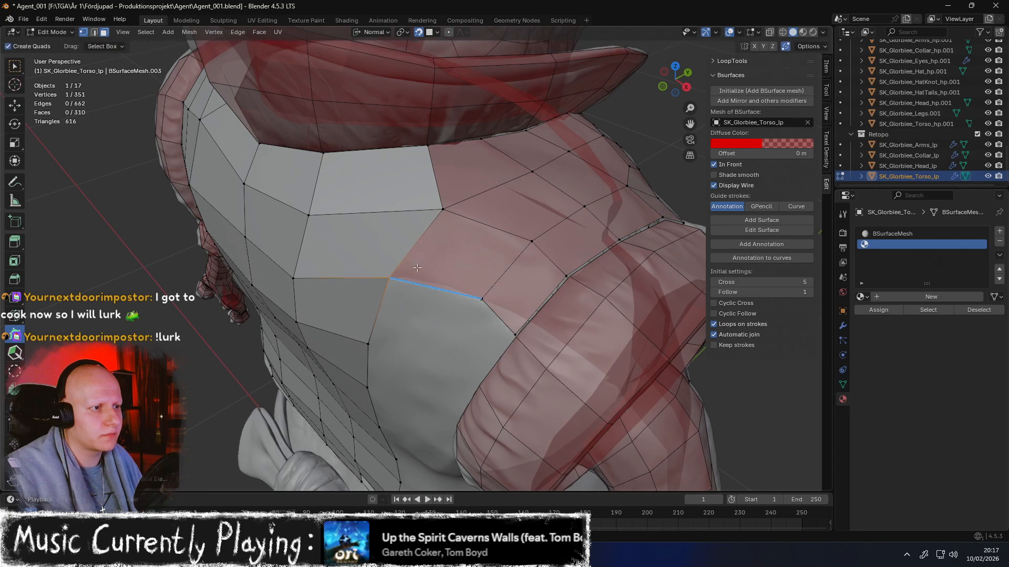
{"action": "middle_click_drag", "start_coordinate": [413, 270], "coordinate": [448, 231]}
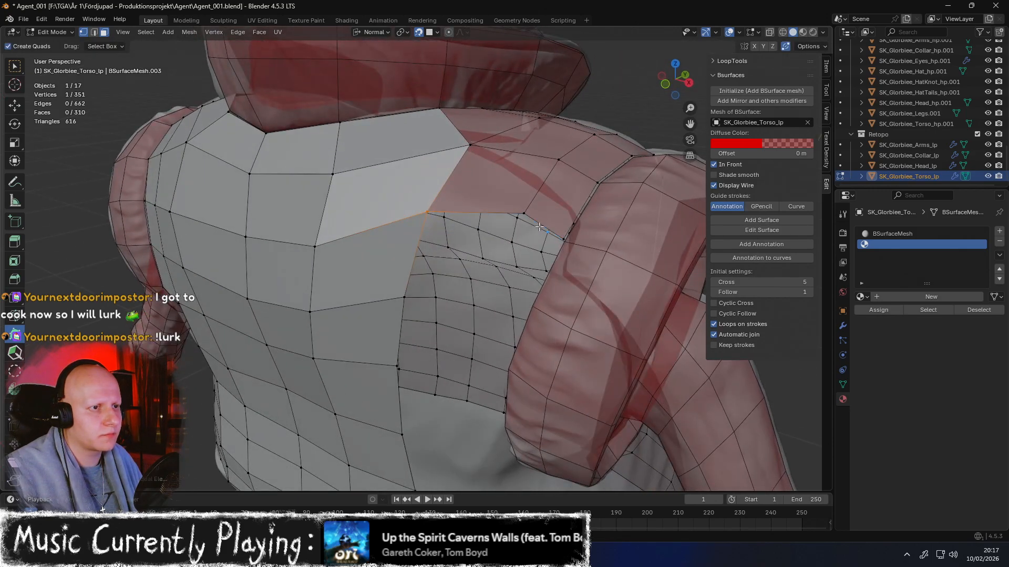
Build two rows of quads behind the right armhole, joining its rim to the edge of the back panel
{"action": "left_click_drag", "start_coordinate": [532, 234], "coordinate": [426, 212]}
{"action": "middle_click_drag", "start_coordinate": [415, 280], "coordinate": [460, 228]}
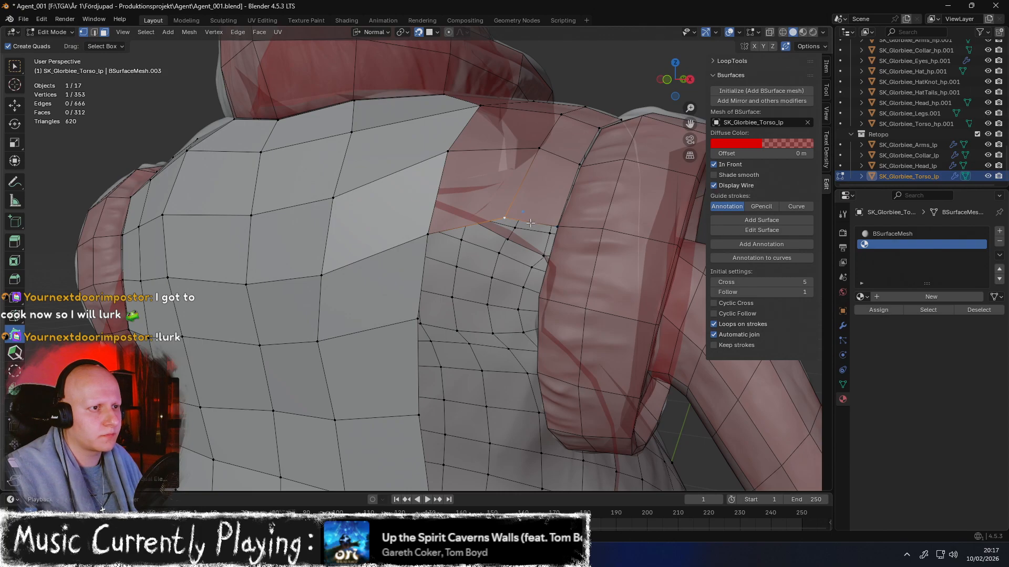
{"action": "left_click_drag", "start_coordinate": [533, 227], "coordinate": [513, 295]}
{"action": "left_click_drag", "start_coordinate": [491, 235], "coordinate": [419, 317], "text": "ctrl"}
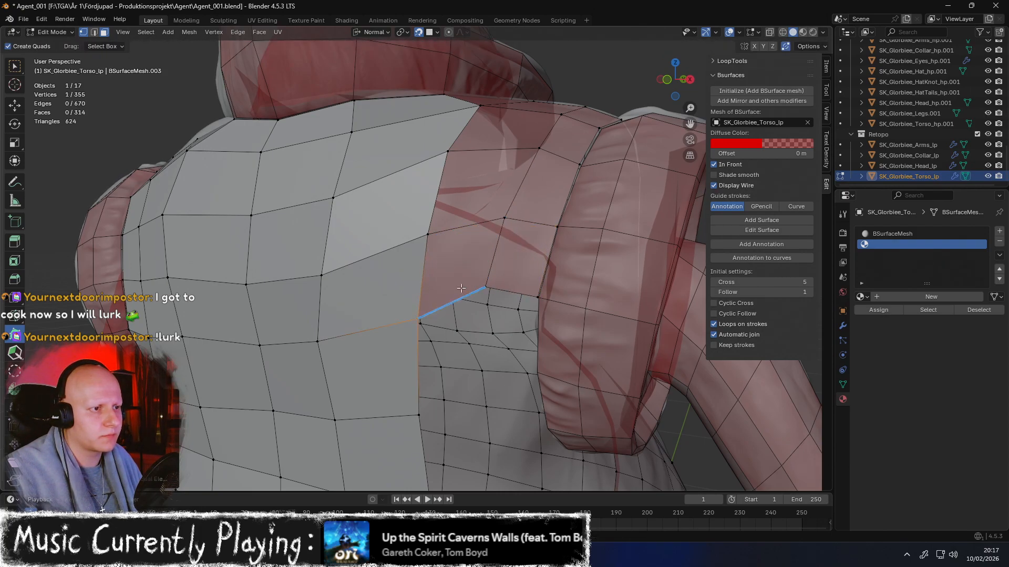
Continue the rows of quads down behind the right armhole towards the armpit, attached to the back panel's edge
{"action": "middle_click_drag", "start_coordinate": [457, 290], "coordinate": [449, 169]}
{"action": "left_click_drag", "start_coordinate": [437, 157], "coordinate": [444, 220]}
{"action": "middle_click_drag", "start_coordinate": [443, 220], "coordinate": [407, 206]}
{"action": "left_click_drag", "start_coordinate": [489, 236], "coordinate": [441, 350], "text": "ctrl"}
{"action": "middle_click_drag", "start_coordinate": [479, 291], "coordinate": [357, 161], "text": "shift"}
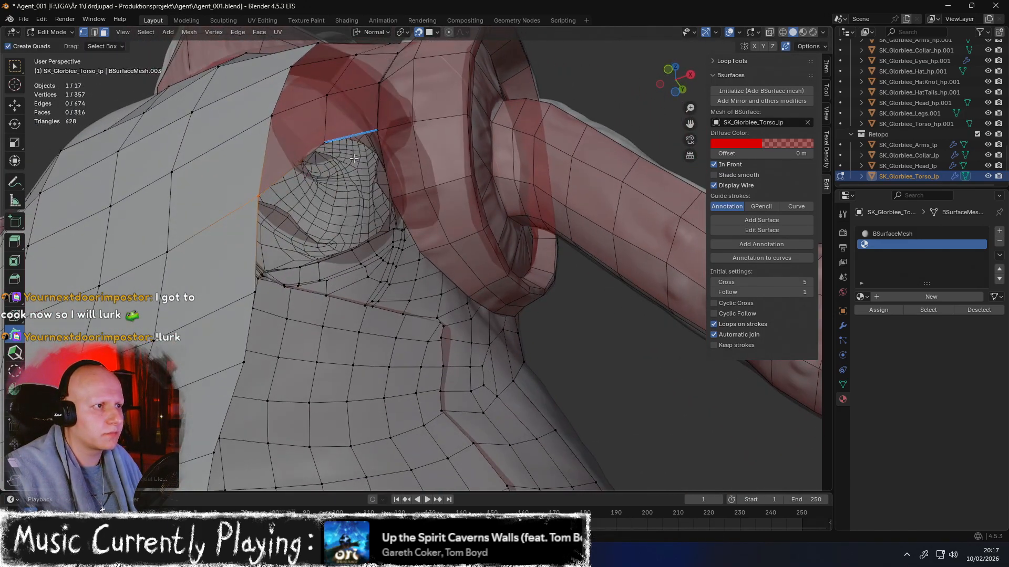
{"action": "left_click_drag", "start_coordinate": [353, 147], "coordinate": [347, 227], "text": "ctrl"}
{"action": "left_click_drag", "start_coordinate": [310, 190], "coordinate": [255, 291], "text": "ctrl"}
Extend the low-poly mesh from the back around the underside of the right armhole with new quads
{"action": "middle_click_drag", "start_coordinate": [319, 230], "coordinate": [281, 222]}
{"action": "left_click_drag", "start_coordinate": [280, 221], "coordinate": [324, 262], "text": "ctrl"}
{"action": "middle_click_drag", "start_coordinate": [324, 262], "coordinate": [298, 263]}
{"action": "left_click_drag", "start_coordinate": [288, 325], "coordinate": [370, 299], "text": "ctrl"}
{"action": "middle_click_drag", "start_coordinate": [370, 299], "coordinate": [405, 326]}
{"action": "left_click", "coordinate": [417, 396]}
{"action": "middle_click_drag", "start_coordinate": [417, 395], "coordinate": [326, 327]}
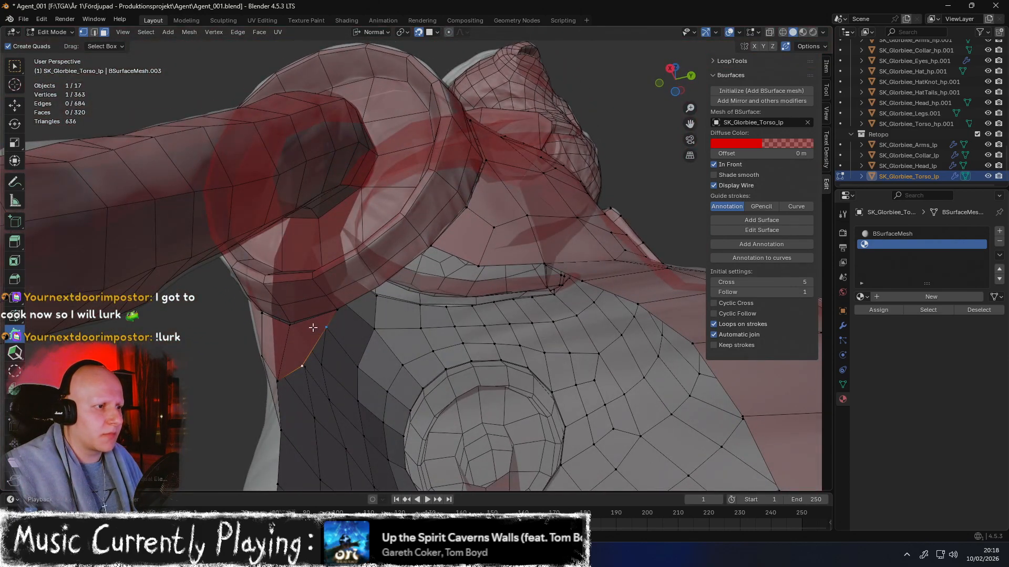
Join the mesh under the right armhole to the front panel with new quads and position the vertices on the sculpt
{"action": "left_click_drag", "start_coordinate": [318, 342], "coordinate": [381, 323]}
{"action": "middle_click_drag", "start_coordinate": [381, 323], "coordinate": [394, 336]}
{"action": "left_click_drag", "start_coordinate": [394, 336], "coordinate": [386, 338]}
{"action": "left_click_drag", "start_coordinate": [376, 421], "coordinate": [408, 397]}
{"action": "middle_click_drag", "start_coordinate": [410, 370], "coordinate": [409, 400]}
{"action": "left_click_drag", "start_coordinate": [323, 449], "coordinate": [333, 441]}
{"action": "left_click_drag", "start_coordinate": [399, 444], "coordinate": [423, 343]}
{"action": "middle_click_drag", "start_coordinate": [424, 376], "coordinate": [412, 367]}
{"action": "left_click_drag", "start_coordinate": [417, 399], "coordinate": [445, 352]}
{"action": "middle_click_drag", "start_coordinate": [445, 353], "coordinate": [537, 315]}
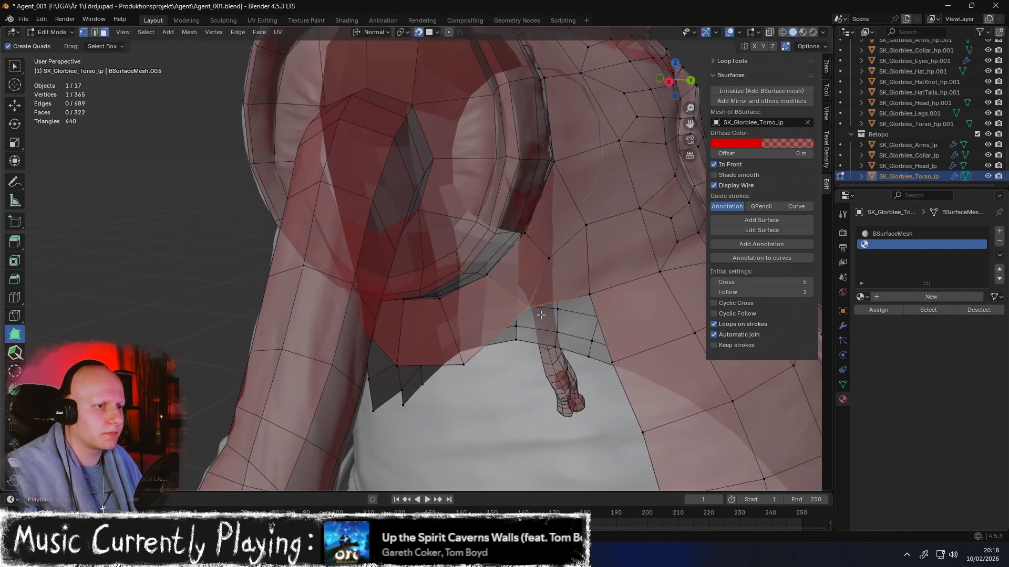
Reposition the vertices of the new strip below the right armpit to even out its lower edge
{"action": "middle_click_drag", "start_coordinate": [461, 363], "coordinate": [549, 284]}
{"action": "middle_click_drag", "start_coordinate": [478, 262], "coordinate": [451, 266]}
{"action": "left_click_drag", "start_coordinate": [451, 266], "coordinate": [426, 334]}
{"action": "left_click_drag", "start_coordinate": [477, 361], "coordinate": [465, 337]}
{"action": "middle_click_drag", "start_coordinate": [465, 337], "coordinate": [499, 338]}
{"action": "left_click_drag", "start_coordinate": [447, 335], "coordinate": [456, 354]}
Build more quads along the torso's side below the right armpit and adjust their vertices
{"action": "left_click_drag", "start_coordinate": [444, 290], "coordinate": [395, 357], "text": "ctrl"}
{"action": "middle_click_drag", "start_coordinate": [473, 338], "coordinate": [383, 297], "text": "shift"}
{"action": "left_click_drag", "start_coordinate": [413, 308], "coordinate": [429, 316]}
{"action": "left_click_drag", "start_coordinate": [377, 314], "coordinate": [370, 317]}
{"action": "middle_click_drag", "start_coordinate": [371, 317], "coordinate": [337, 316]}
{"action": "left_click_drag", "start_coordinate": [420, 284], "coordinate": [493, 285], "text": "ctrl"}
{"action": "middle_click_drag", "start_coordinate": [492, 285], "coordinate": [455, 290]}
{"action": "left_click_drag", "start_coordinate": [420, 304], "coordinate": [427, 303]}
Complete the row of quads below the right armpit between the front and back panels with Poly Build
{"action": "middle_click_drag", "start_coordinate": [427, 303], "coordinate": [449, 303]}
{"action": "left_click_drag", "start_coordinate": [399, 306], "coordinate": [464, 349], "text": "ctrl"}
{"action": "left_click_drag", "start_coordinate": [468, 301], "coordinate": [542, 329], "text": "ctrl"}
{"action": "left_click_drag", "start_coordinate": [537, 253], "coordinate": [623, 314], "text": "ctrl"}
{"action": "middle_click_drag", "start_coordinate": [588, 295], "coordinate": [570, 302]}
Add a quad beside the back panel's edge on the lower right back with Poly Build
{"action": "scroll", "coordinate": [572, 304], "scroll_direction": "down", "scroll_amount": 3}
{"action": "middle_click_drag", "start_coordinate": [587, 353], "coordinate": [494, 343]}
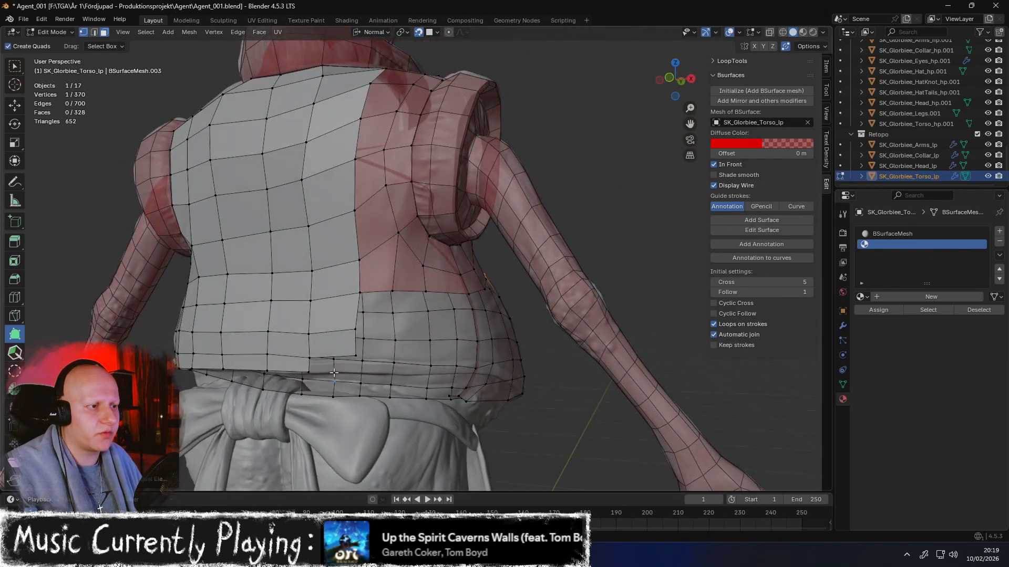
{"action": "middle_click_drag", "start_coordinate": [311, 359], "coordinate": [356, 364]}
{"action": "scroll", "coordinate": [356, 364], "scroll_direction": "up", "scroll_amount": 2}
{"action": "left_click_drag", "start_coordinate": [331, 401], "coordinate": [393, 410], "text": "ctrl"}
{"action": "middle_click_drag", "start_coordinate": [393, 410], "coordinate": [394, 262]}
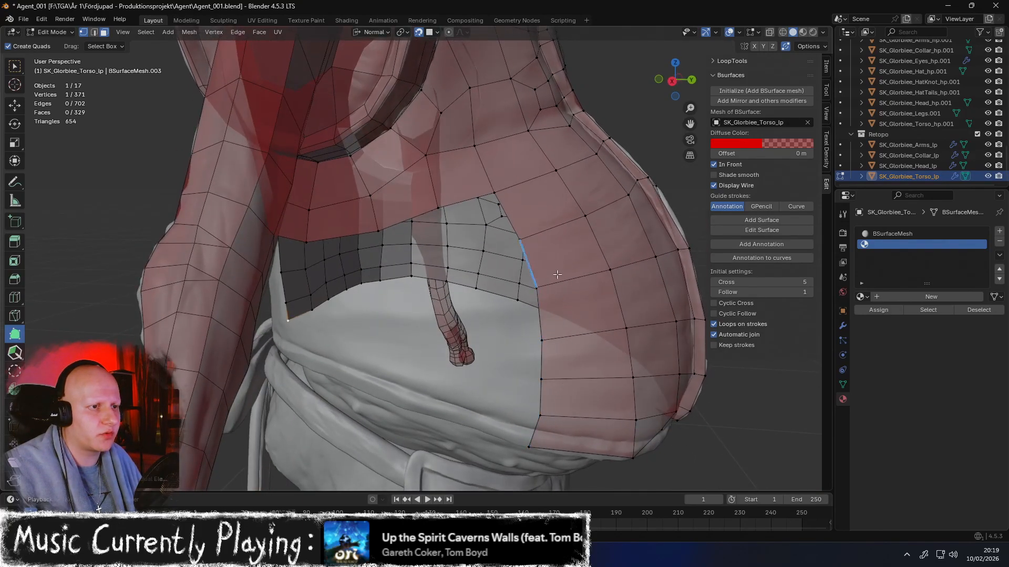
Generate a two-column quad patch with BSurfaces from the back panel's open side edges and guide strokes drawn beside them
{"action": "middle_click_drag", "start_coordinate": [524, 201], "coordinate": [548, 251]}
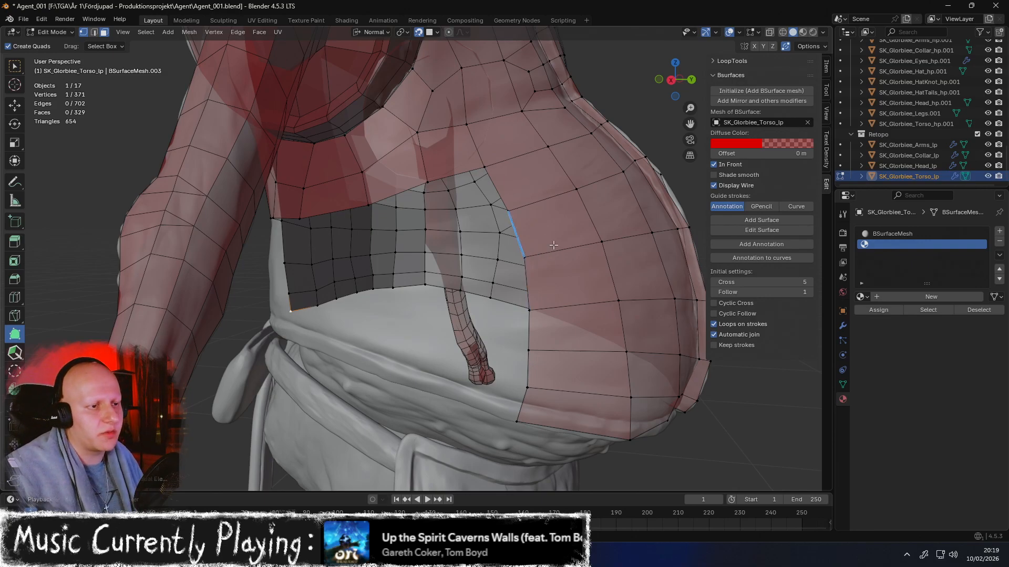
{"action": "middle_click_drag", "start_coordinate": [533, 269], "coordinate": [538, 311]}
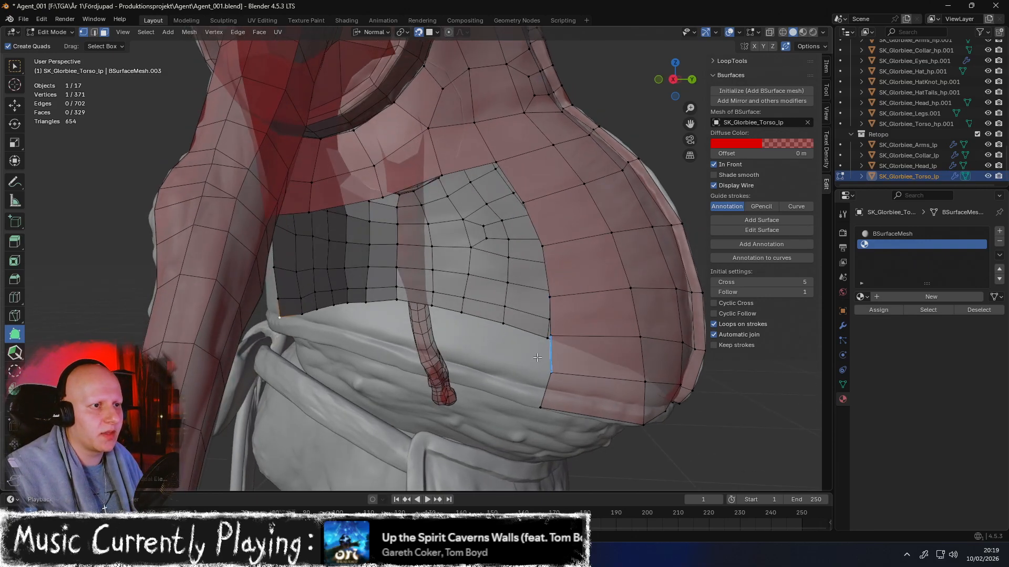
{"action": "key", "text": "2"}
{"action": "key", "text": "shift+space"}
{"action": "key", "text": "g"}
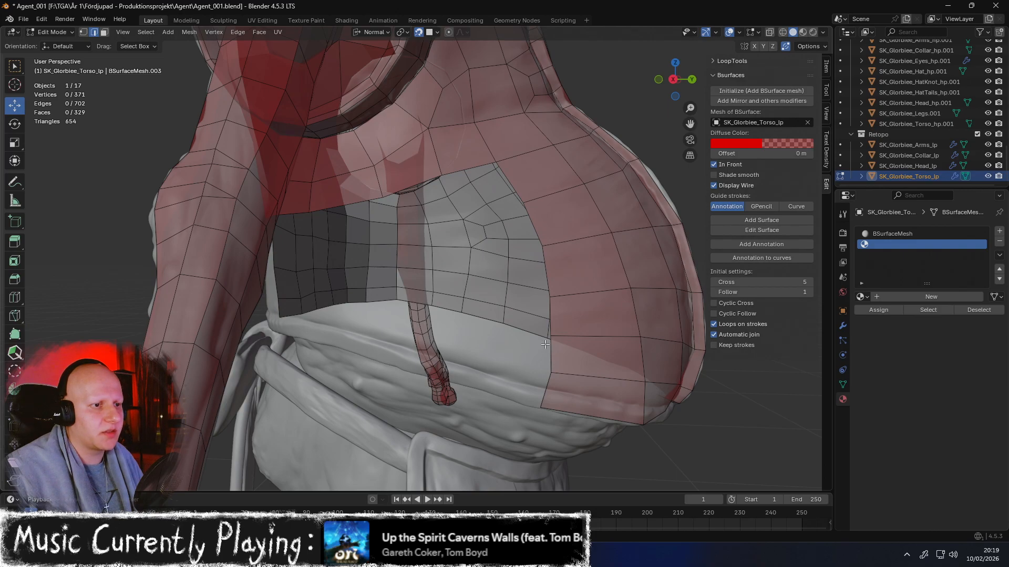
{"action": "left_click", "coordinate": [532, 217], "text": "ctrl"}
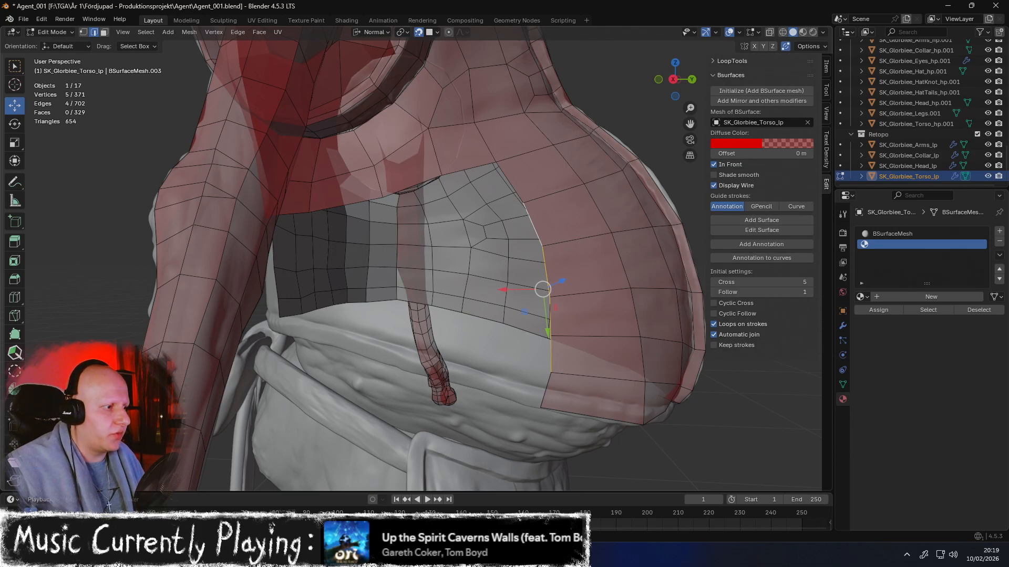
{"action": "left_click", "coordinate": [15, 184]}
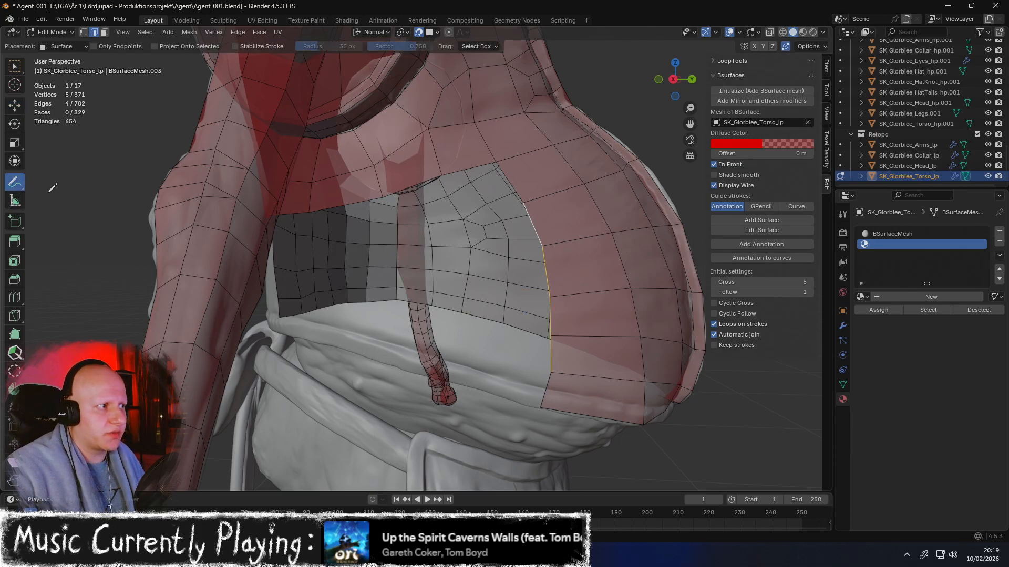
{"action": "left_click_drag", "start_coordinate": [503, 362], "coordinate": [481, 208]}
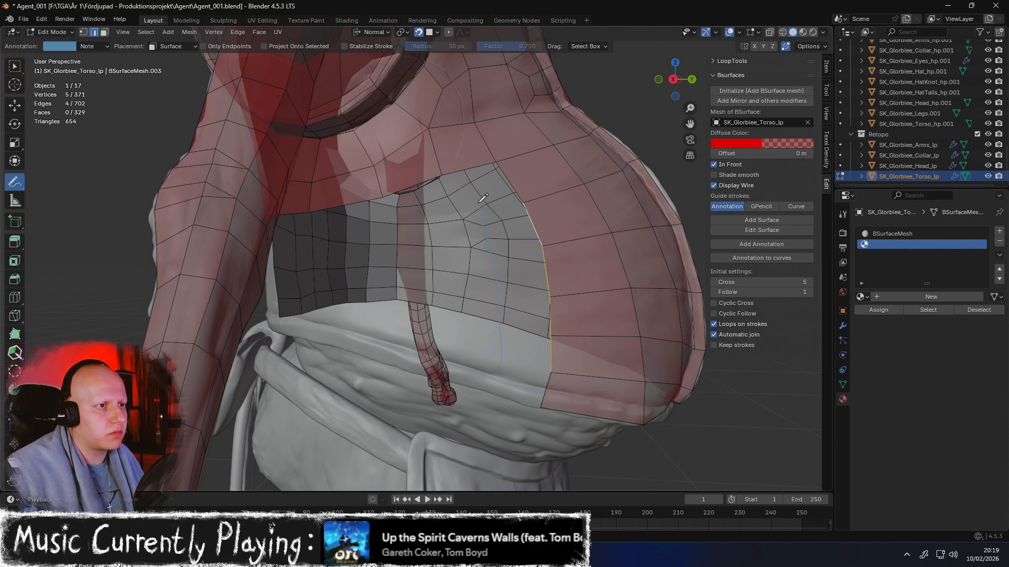
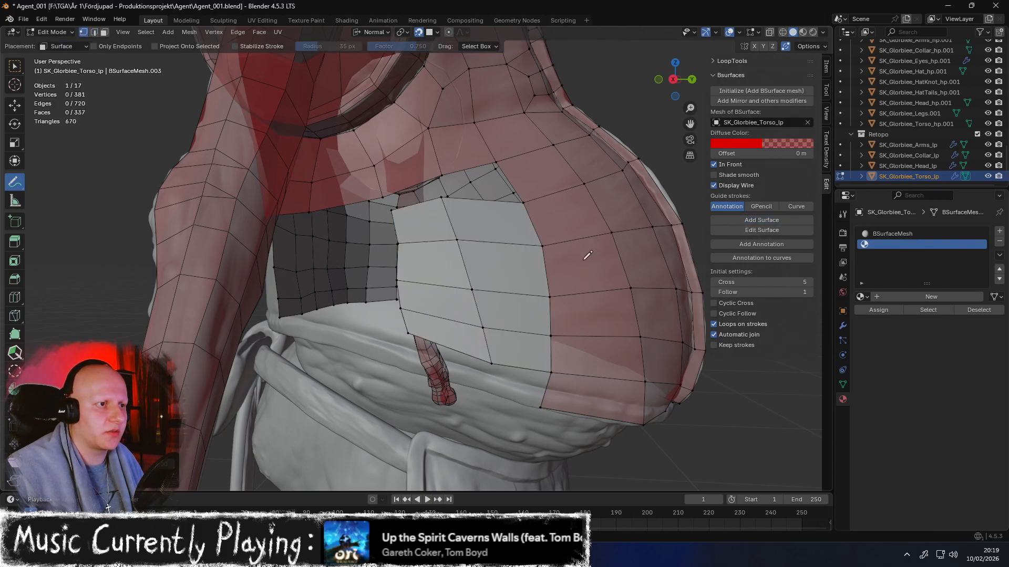
Knife-cut a diagonal edge path through the new patch, from its lower border up to an inner vertex
{"action": "middle_click_drag", "start_coordinate": [527, 229], "coordinate": [435, 230]}
{"action": "middle_click_drag", "start_coordinate": [161, 248], "coordinate": [310, 260]}
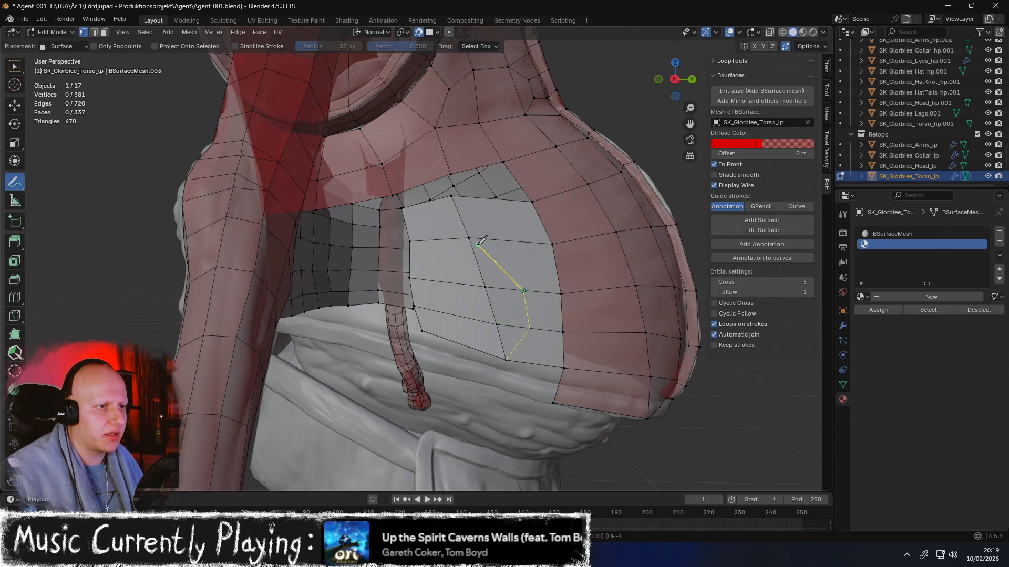
{"action": "key", "text": "Return"}
{"action": "mouse_move", "coordinate": [490, 228]}
{"action": "middle_mouse_down"}
{"action": "mouse_move", "coordinate": [507, 226]}
{"action": "mouse_move", "coordinate": [494, 223]}
{"action": "middle_mouse_up"}
Dissolve the four horizontal edges around the knife cut in the patch's lower rows
{"action": "key", "text": "2"}
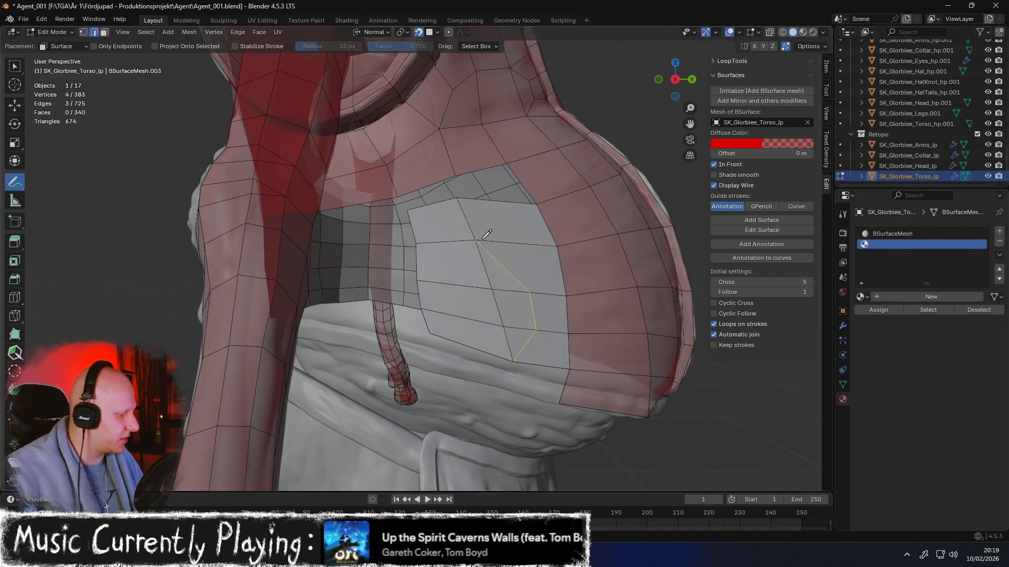
{"action": "key", "text": "shift+space"}
{"action": "key", "text": "g"}
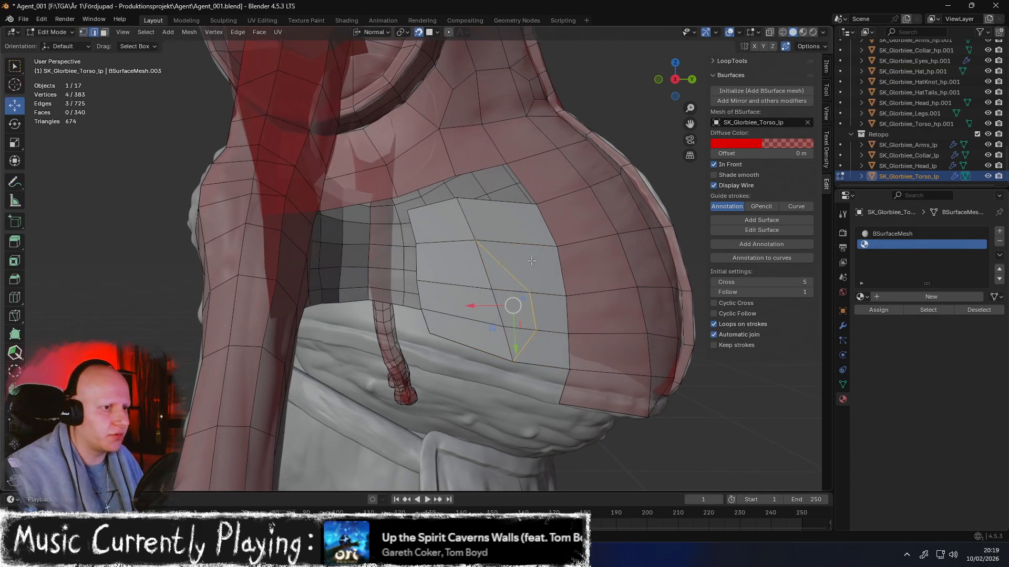
{"action": "left_click", "coordinate": [473, 319]}
{"action": "left_click", "coordinate": [517, 328], "text": "shift"}
{"action": "left_click", "coordinate": [509, 291], "text": "shift"}
{"action": "left_click", "coordinate": [472, 289], "text": "shift"}
{"action": "key", "text": "x"}
{"action": "left_click", "coordinate": [467, 307]}
{"action": "middle_click_drag", "start_coordinate": [467, 307], "coordinate": [386, 259]}
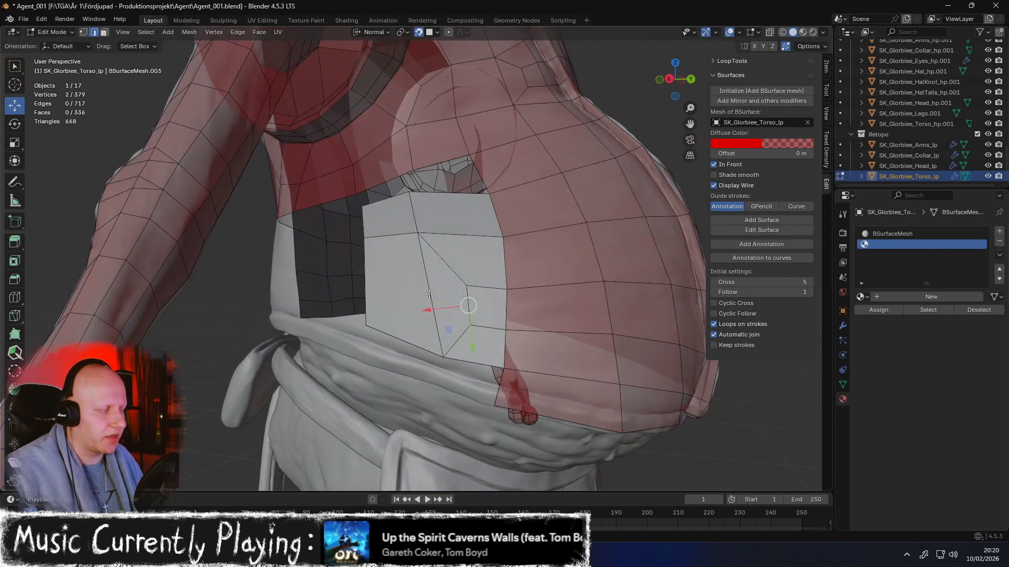
{"action": "middle_click_drag", "start_coordinate": [561, 371], "coordinate": [455, 262]}
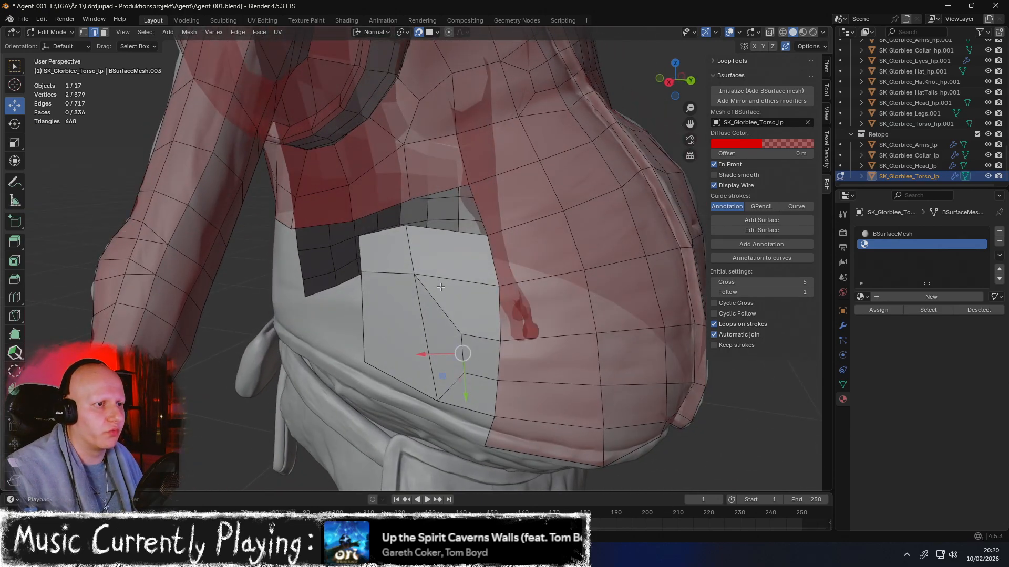
Smooth the inner vertices of the side patch with the PolyQuilt brush
{"action": "middle_click_drag", "start_coordinate": [423, 334], "coordinate": [715, 278]}
{"action": "middle_click_drag", "start_coordinate": [633, 295], "coordinate": [441, 306]}
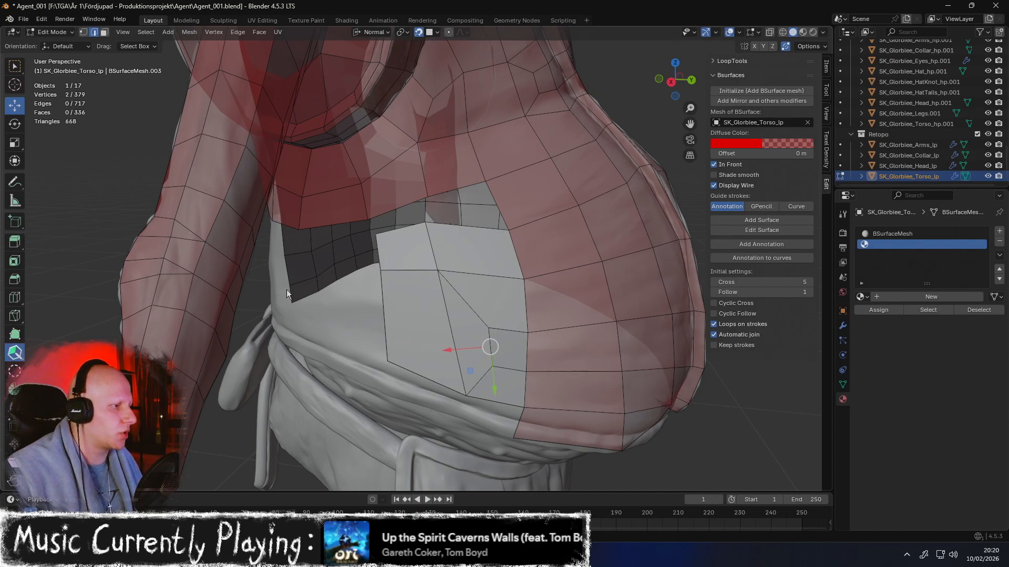
{"action": "mouse_move", "coordinate": [464, 287]}
{"action": "left_mouse_down", "text": "shift"}
{"action": "mouse_move", "coordinate": [448, 298]}
{"action": "mouse_move", "coordinate": [484, 341]}
{"action": "mouse_move", "coordinate": [395, 291]}
{"action": "mouse_move", "coordinate": [458, 250]}
{"action": "mouse_move", "coordinate": [449, 253]}
{"action": "left_mouse_up", "text": "shift"}
{"action": "right_click", "coordinate": [459, 307], "text": "shift"}
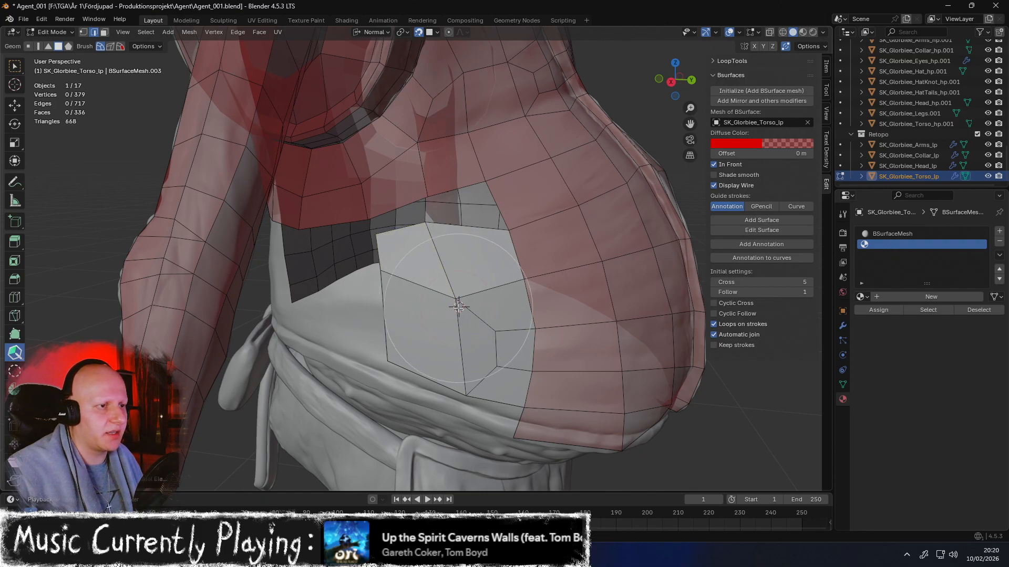
Reset the 3D cursor to the world origin
{"action": "mouse_move", "coordinate": [456, 235]}
{"action": "middle_mouse_down", "text": "shift"}
{"action": "mouse_move", "coordinate": [484, 229]}
{"action": "mouse_move", "coordinate": [475, 259]}
{"action": "middle_mouse_up", "text": "shift"}
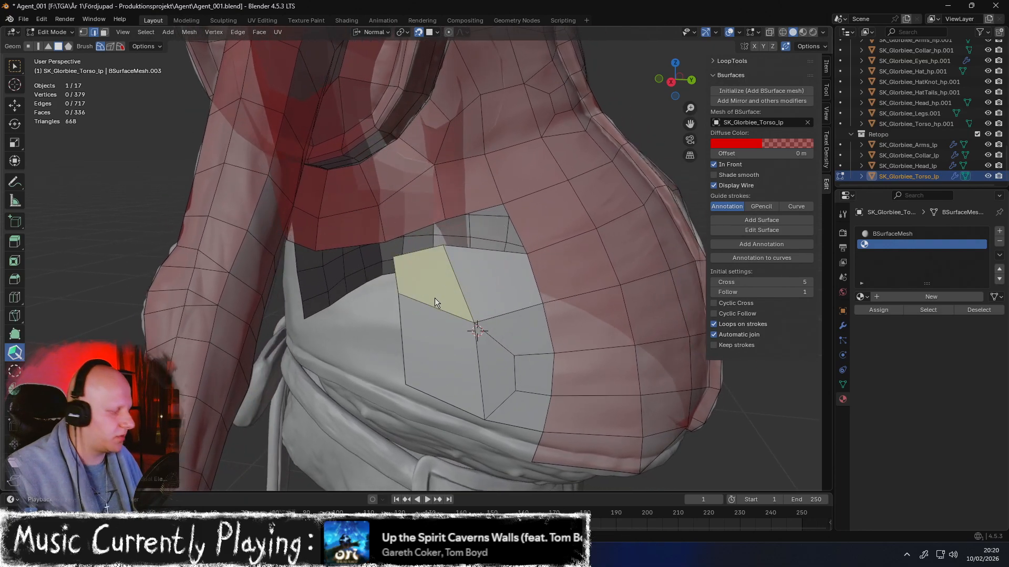
{"action": "middle_click_drag", "start_coordinate": [436, 308], "coordinate": [483, 301]}
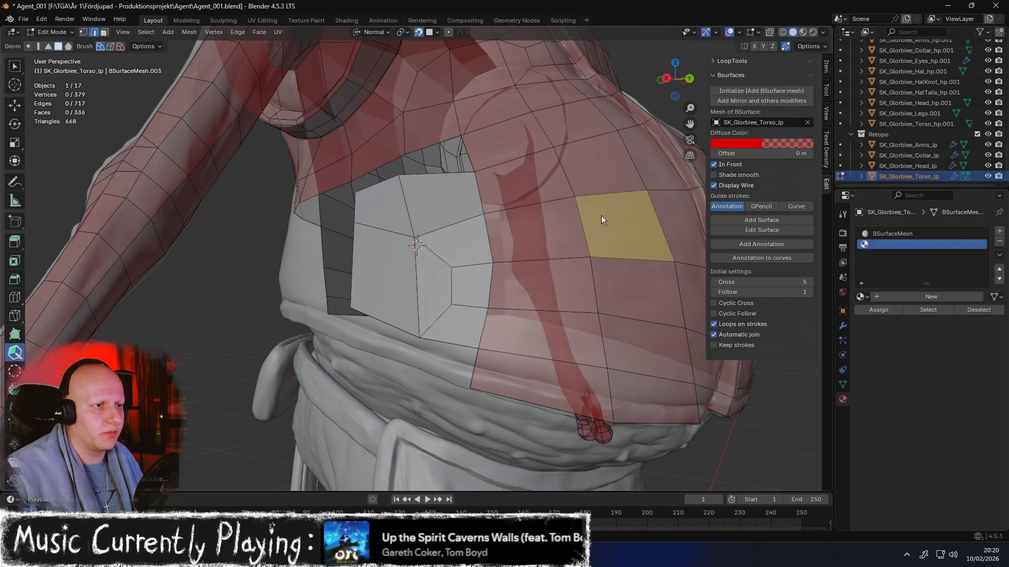
{"action": "middle_click_drag", "start_coordinate": [443, 254], "coordinate": [507, 306]}
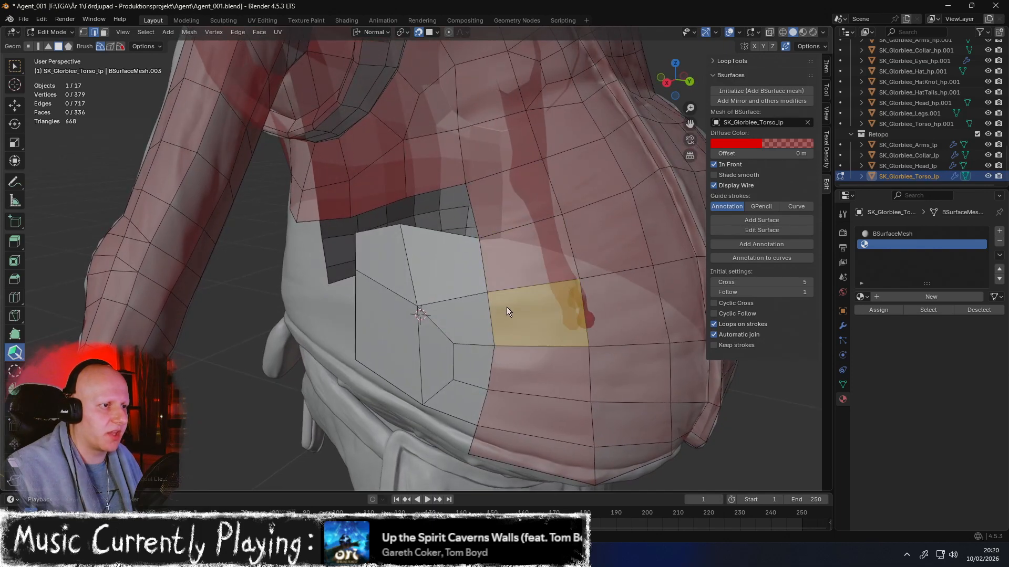
{"action": "middle_click_drag", "start_coordinate": [378, 247], "coordinate": [431, 263]}
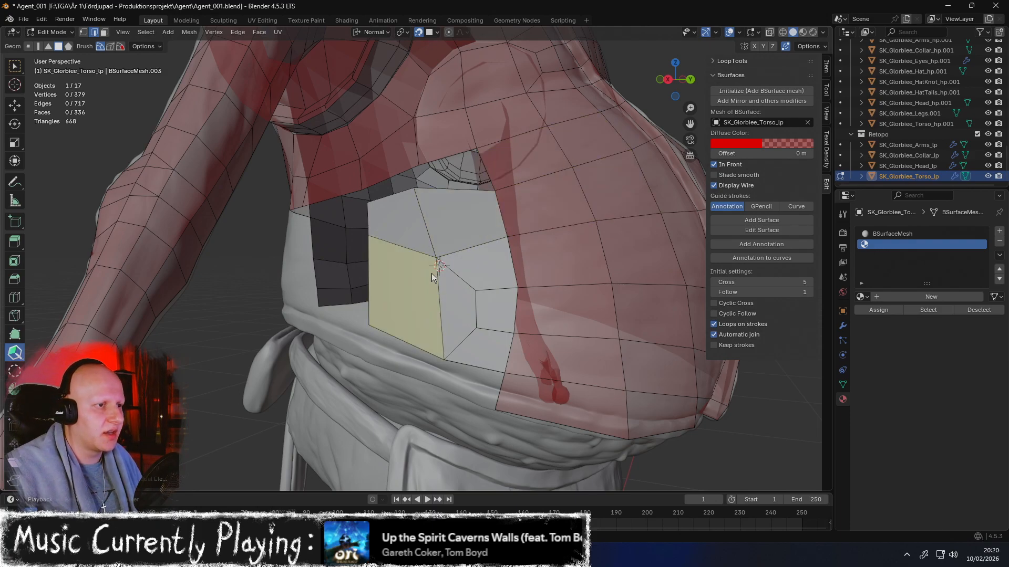
{"action": "key", "text": "shift+s"}
{"action": "left_click", "coordinate": [397, 312]}
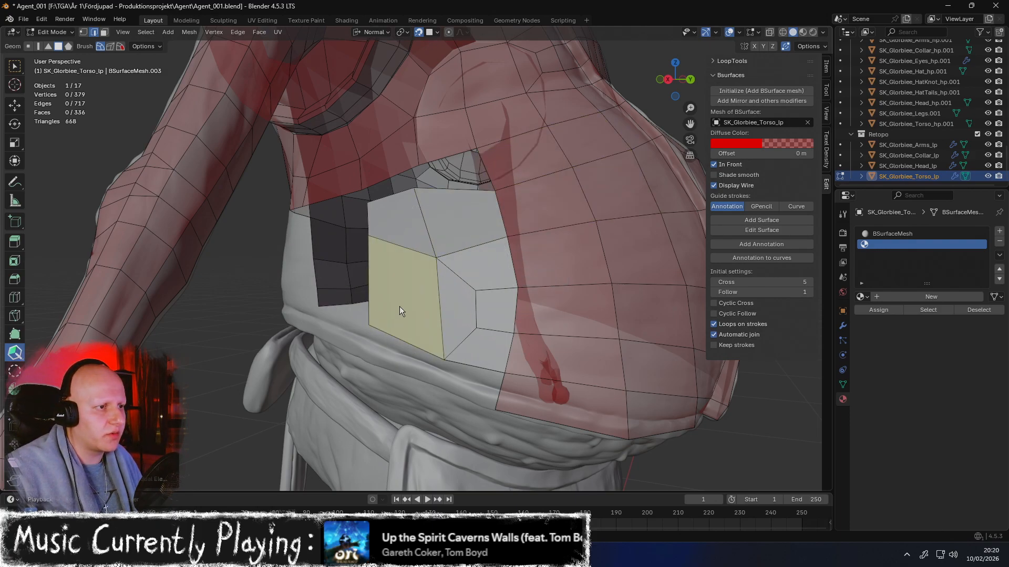
Reduce the PolyQuilt brush size to 29.47 and smooth the patch's border with the back panel
{"action": "key", "text": "c"}
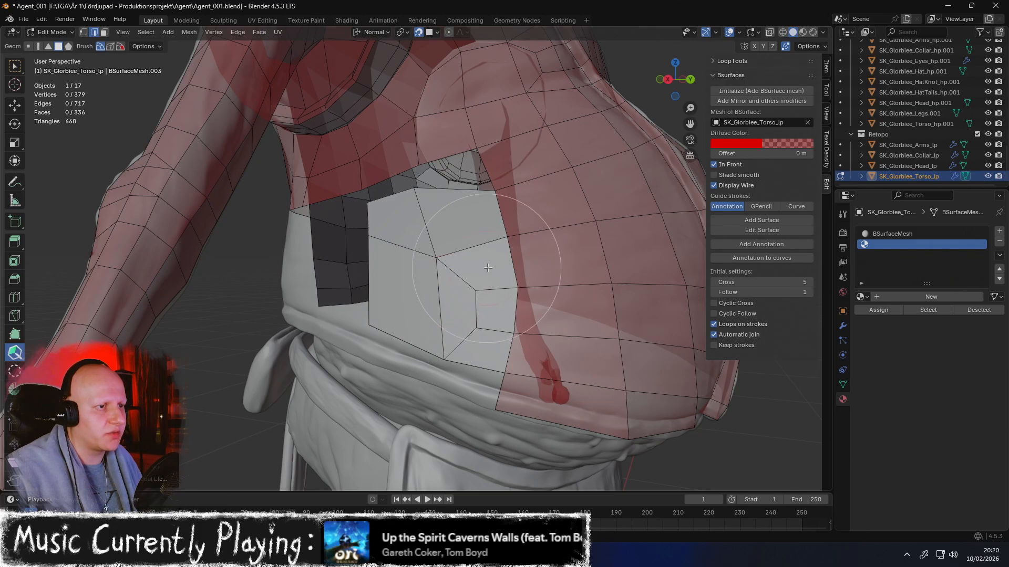
{"action": "right_click", "coordinate": [542, 266]}
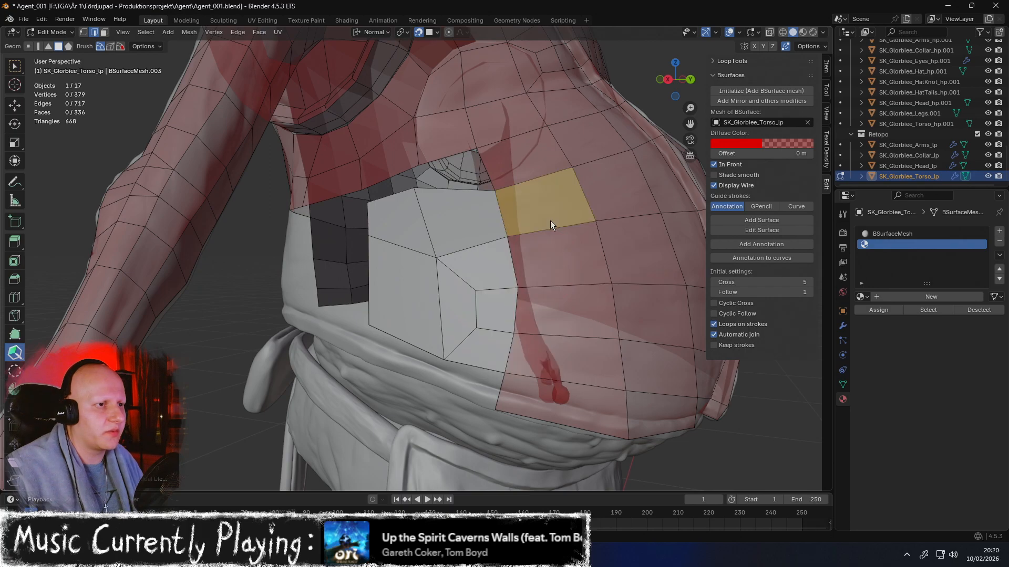
{"action": "key", "text": "c"}
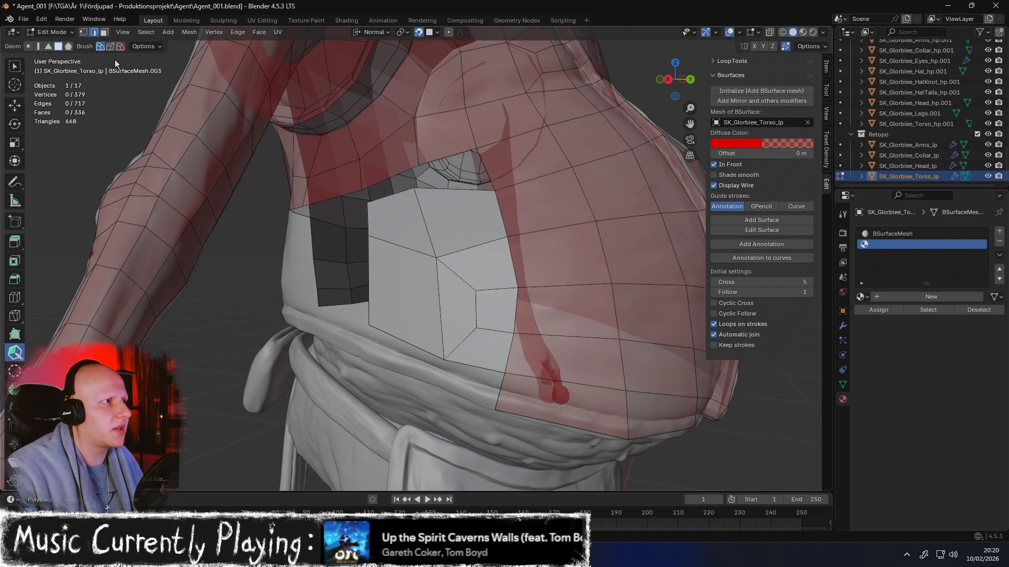
{"action": "left_click", "coordinate": [824, 89]}
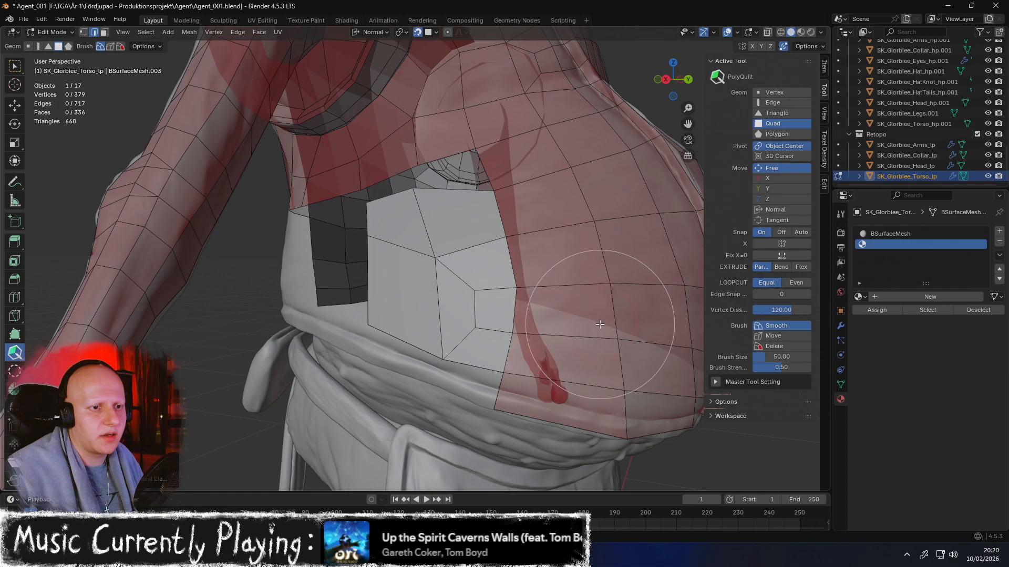
{"action": "mouse_move", "coordinate": [761, 357]}
{"action": "left_mouse_down"}
{"action": "mouse_move", "coordinate": [749, 357]}
{"action": "mouse_move", "coordinate": [780, 357]}
{"action": "left_mouse_up"}
{"action": "mouse_move", "coordinate": [445, 290]}
{"action": "left_mouse_down", "text": "shift"}
{"action": "mouse_move", "coordinate": [457, 294]}
{"action": "mouse_move", "coordinate": [500, 232]}
{"action": "mouse_move", "coordinate": [509, 362]}
{"action": "left_mouse_up", "text": "shift"}
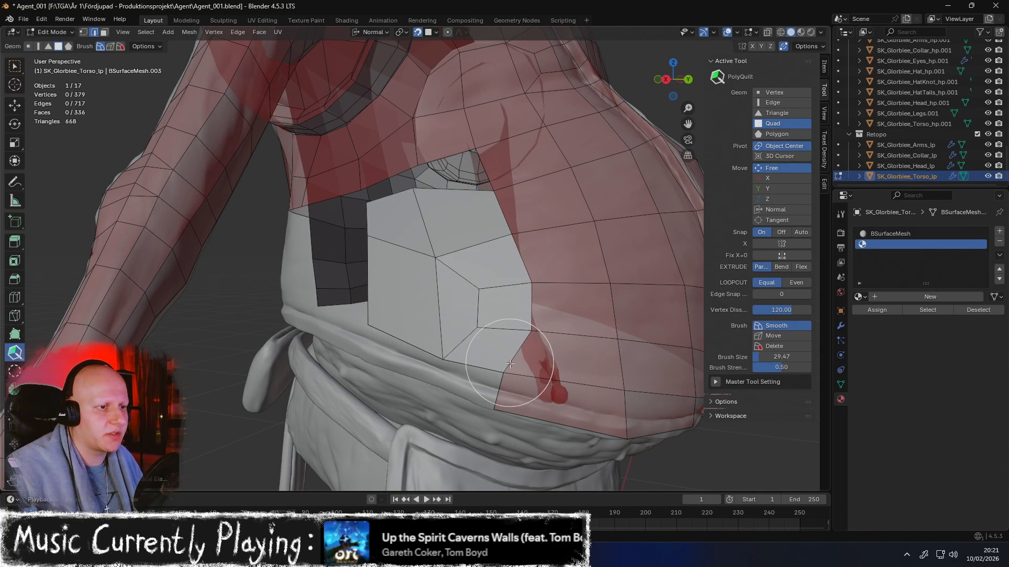
Fill the gap between the side patch and the armpit strip with Poly Build quads, repositioning the adjoining vertices
{"action": "mouse_move", "coordinate": [532, 212]}
{"action": "middle_mouse_down"}
{"action": "mouse_move", "coordinate": [541, 217]}
{"action": "mouse_move", "coordinate": [494, 226]}
{"action": "mouse_move", "coordinate": [451, 263]}
{"action": "middle_mouse_up"}
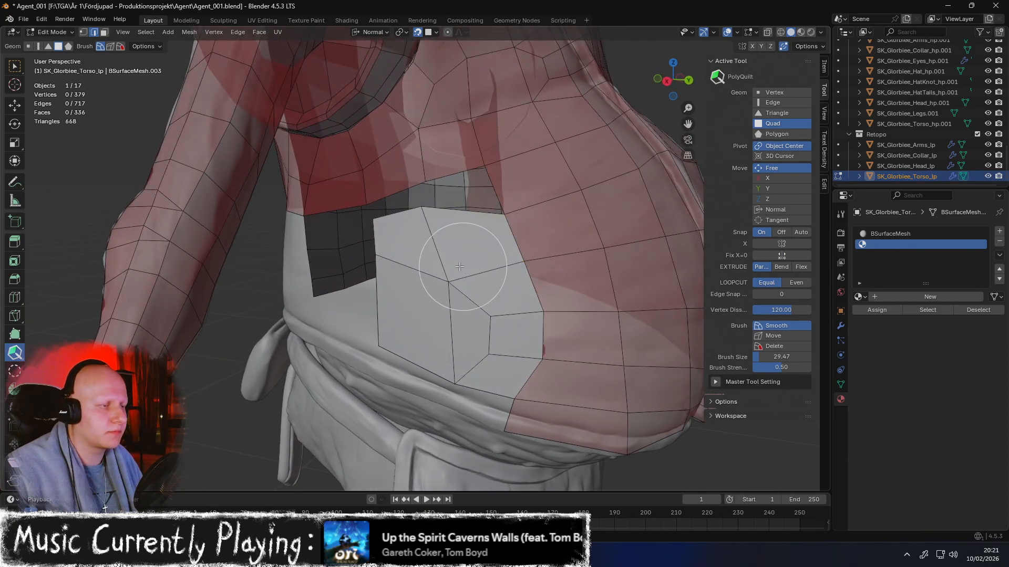
{"action": "left_click", "coordinate": [15, 334]}
{"action": "left_click_drag", "start_coordinate": [423, 178], "coordinate": [420, 183], "text": "ctrl"}
{"action": "middle_click_drag", "start_coordinate": [420, 182], "coordinate": [450, 252]}
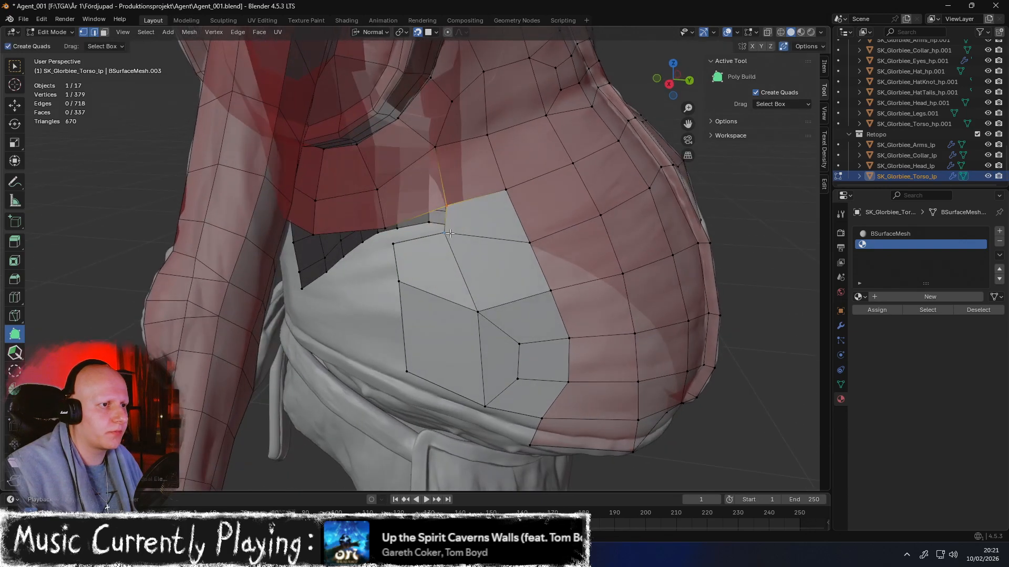
{"action": "left_click_drag", "start_coordinate": [400, 284], "coordinate": [400, 311]}
{"action": "mouse_move", "coordinate": [396, 248]}
{"action": "left_mouse_down"}
{"action": "mouse_move", "coordinate": [385, 279]}
{"action": "mouse_move", "coordinate": [391, 267]}
{"action": "left_mouse_up"}
{"action": "left_click_drag", "start_coordinate": [443, 247], "coordinate": [386, 227], "text": "ctrl"}
{"action": "middle_click_drag", "start_coordinate": [398, 229], "coordinate": [402, 175]}
Add another Poly Build quad below the armpit and even out the surrounding side patch vertices
{"action": "left_click_drag", "start_coordinate": [551, 255], "coordinate": [407, 260], "text": "ctrl"}
{"action": "middle_click_drag", "start_coordinate": [419, 258], "coordinate": [414, 277]}
{"action": "left_click_drag", "start_coordinate": [452, 318], "coordinate": [446, 315]}
{"action": "left_click_drag", "start_coordinate": [376, 302], "coordinate": [374, 305]}
{"action": "left_click_drag", "start_coordinate": [375, 239], "coordinate": [378, 249]}
{"action": "left_click_drag", "start_coordinate": [368, 194], "coordinate": [377, 197]}
{"action": "mouse_move", "coordinate": [377, 197]}
{"action": "middle_mouse_down"}
{"action": "mouse_move", "coordinate": [446, 194]}
{"action": "mouse_move", "coordinate": [425, 209]}
{"action": "middle_mouse_up"}
{"action": "left_click_drag", "start_coordinate": [425, 230], "coordinate": [454, 224]}
Close the remaining gap at the patch's front upper corner with a quad and adjust the vertices along its front border
{"action": "mouse_move", "coordinate": [454, 224]}
{"action": "middle_mouse_down"}
{"action": "mouse_move", "coordinate": [500, 205]}
{"action": "mouse_move", "coordinate": [98, 232]}
{"action": "middle_mouse_up"}
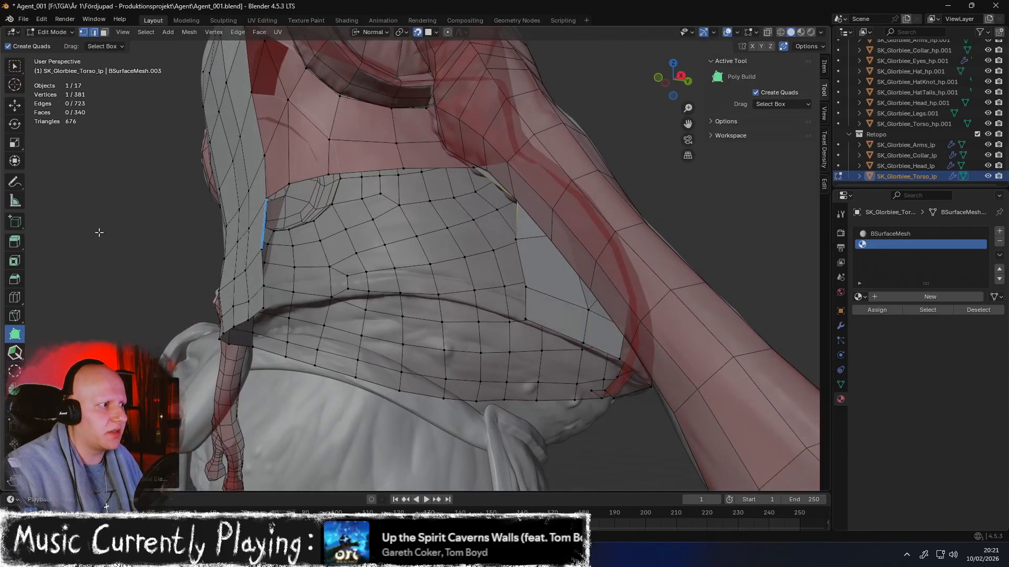
{"action": "left_click", "coordinate": [15, 351]}
{"action": "left_click", "coordinate": [15, 335]}
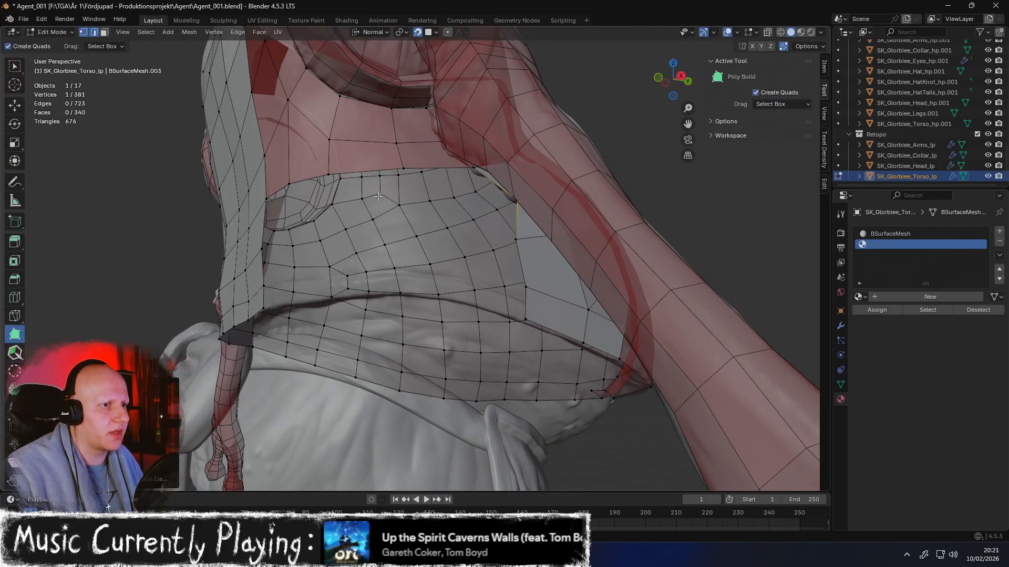
{"action": "middle_click_drag", "start_coordinate": [383, 200], "coordinate": [345, 222]}
{"action": "left_click_drag", "start_coordinate": [443, 223], "coordinate": [331, 206]}
{"action": "left_click_drag", "start_coordinate": [425, 270], "coordinate": [411, 258]}
{"action": "left_click_drag", "start_coordinate": [455, 225], "coordinate": [442, 222]}
{"action": "middle_click_drag", "start_coordinate": [442, 222], "coordinate": [414, 237]}
{"action": "left_click_drag", "start_coordinate": [413, 237], "coordinate": [407, 226]}
{"action": "left_click_drag", "start_coordinate": [428, 292], "coordinate": [418, 286]}
{"action": "middle_click_drag", "start_coordinate": [418, 287], "coordinate": [476, 279]}
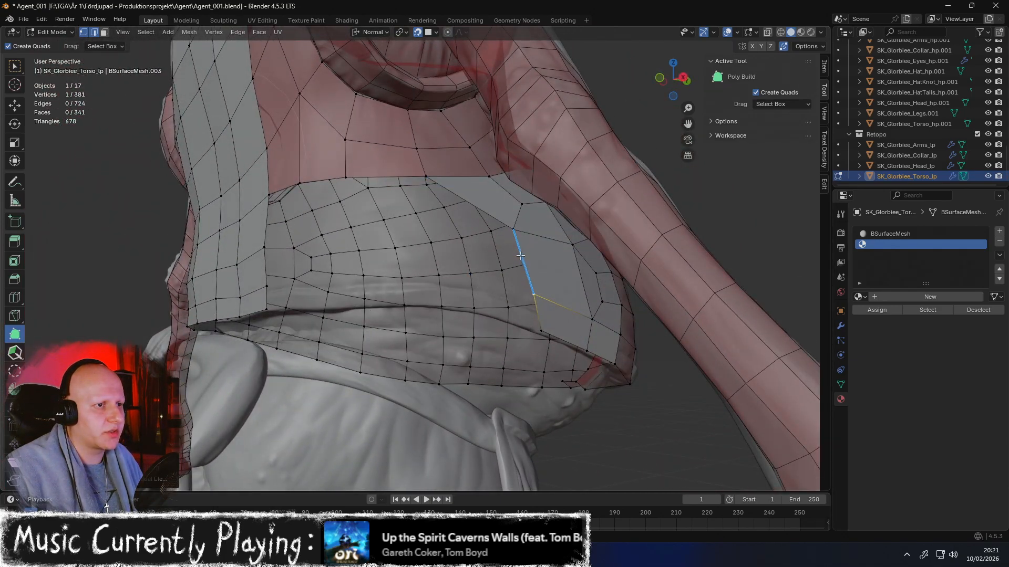
{"action": "left_click_drag", "start_coordinate": [518, 257], "coordinate": [438, 242]}
{"action": "mouse_move", "coordinate": [474, 213]}
{"action": "middle_mouse_down"}
{"action": "mouse_move", "coordinate": [508, 240]}
{"action": "mouse_move", "coordinate": [485, 225]}
{"action": "middle_mouse_up"}
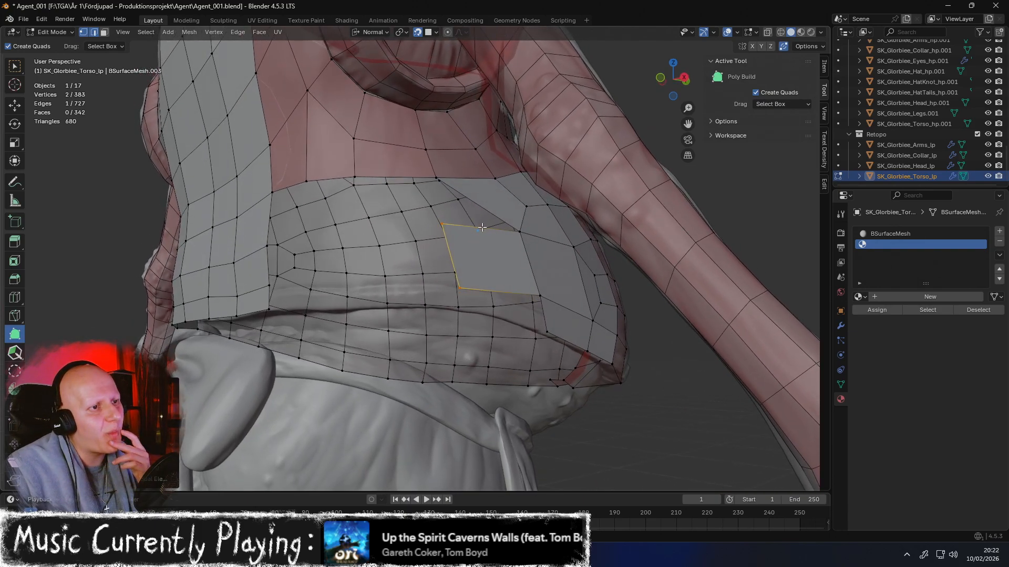
{"action": "key", "text": "ctrl+z"}
Select the three open edges running from the armpit down the side patch's front border
{"action": "middle_click_drag", "start_coordinate": [478, 230], "coordinate": [472, 230]}
{"action": "key", "text": "2"}
{"action": "key", "text": "shift+space"}
{"action": "key", "text": "g"}
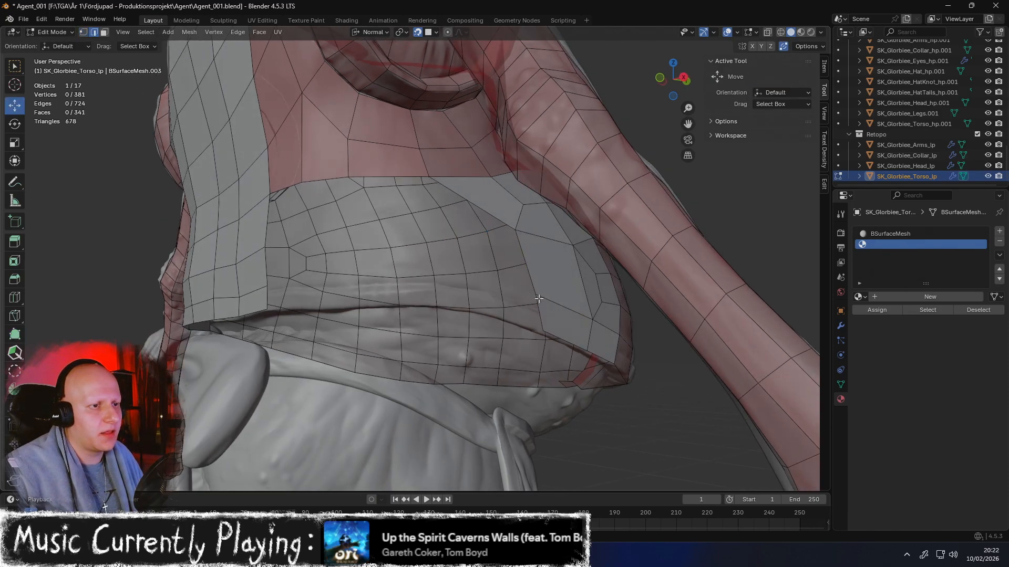
{"action": "left_click", "coordinate": [496, 224], "text": "shift"}
{"action": "middle_click_drag", "start_coordinate": [497, 223], "coordinate": [391, 245]}
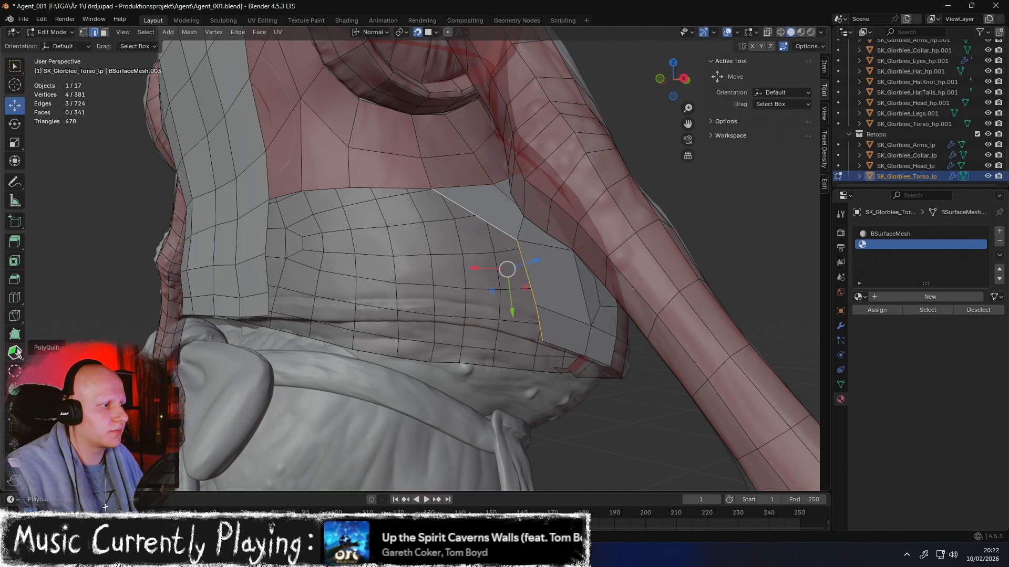
{"action": "middle_click_drag", "start_coordinate": [477, 219], "coordinate": [458, 205]}
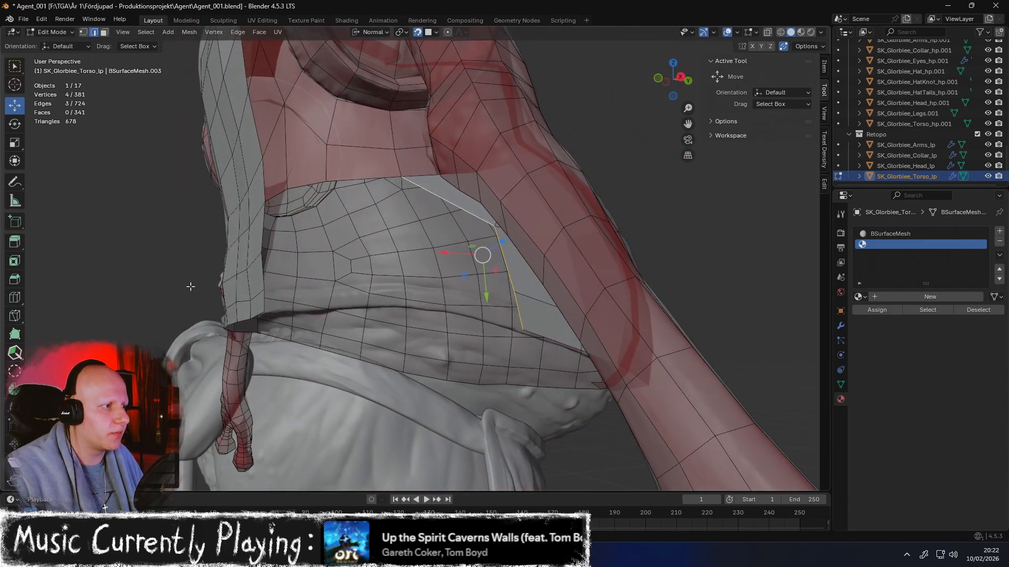
{"action": "middle_click_drag", "start_coordinate": [468, 265], "coordinate": [537, 291]}
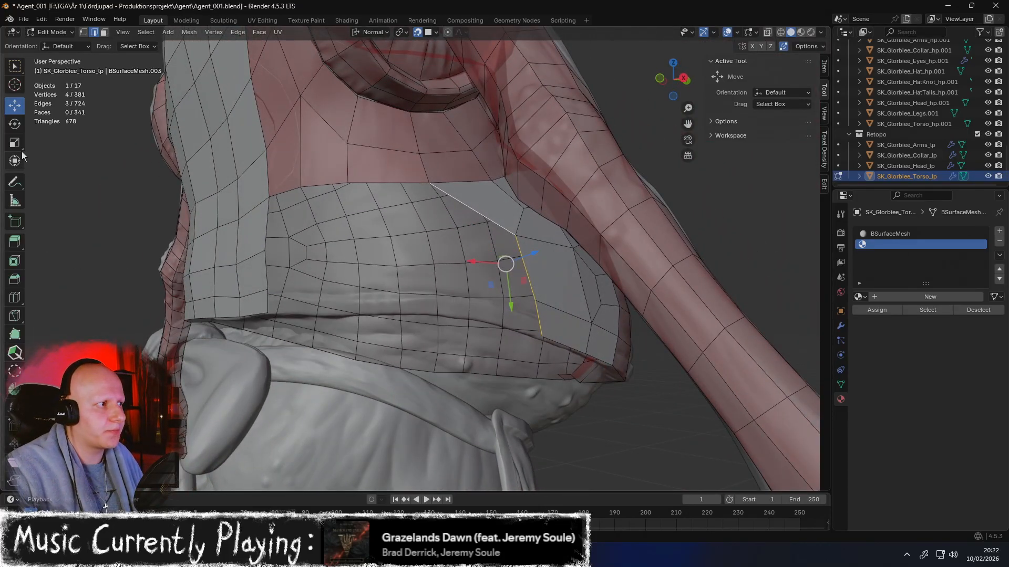
Extend a quad from the side patch's open front edge toward the front panel with Poly Build
{"action": "left_click", "coordinate": [16, 334]}
{"action": "left_click_drag", "start_coordinate": [522, 270], "coordinate": [451, 244]}
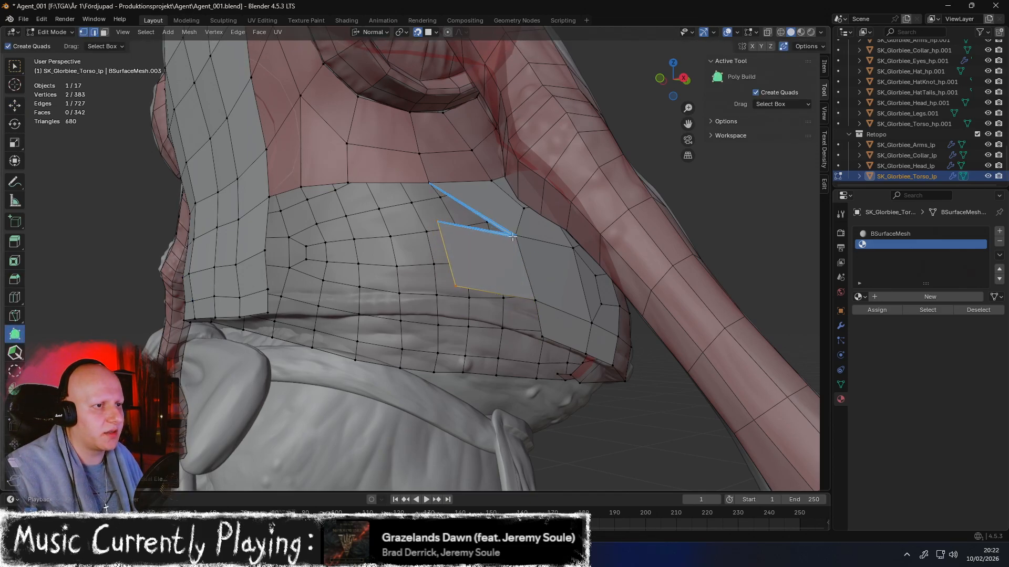
{"action": "left_click", "coordinate": [464, 209], "text": "ctrl"}
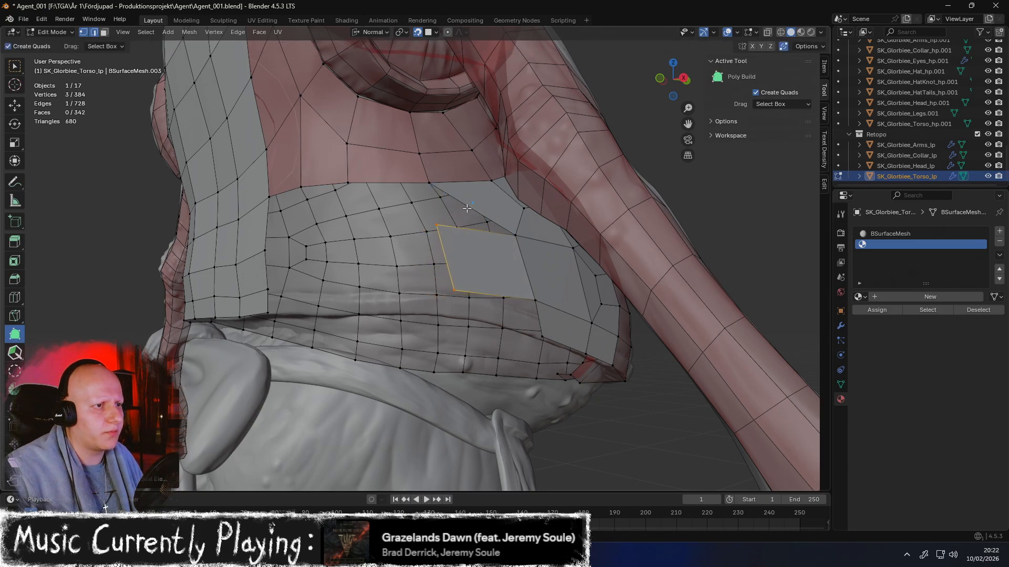
{"action": "middle_click_drag", "start_coordinate": [476, 202], "coordinate": [497, 227]}
{"action": "key", "text": "ctrl+z"}
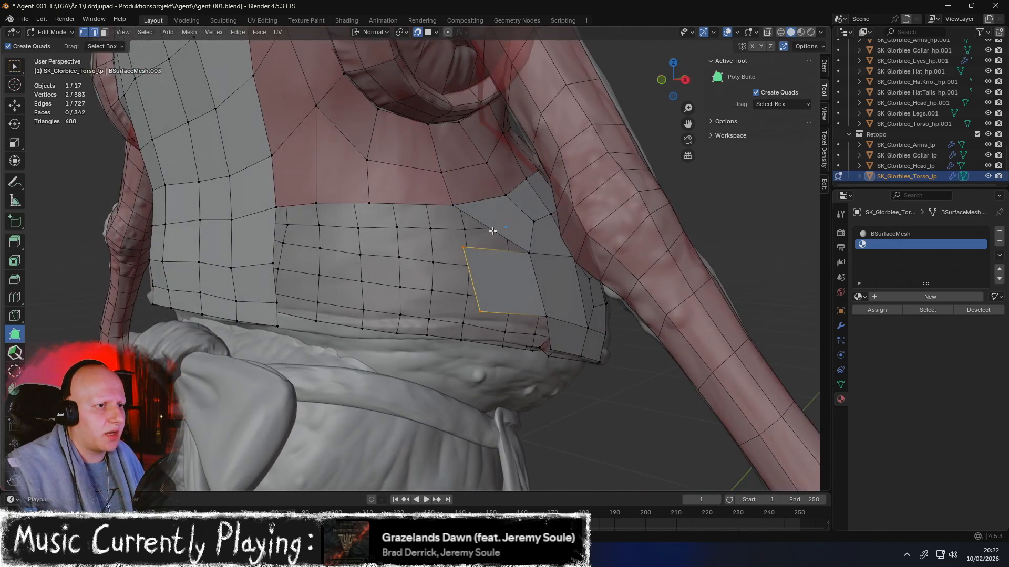
Fill the gap above the newest side patch quad and extend another Poly Build quad down toward the vest's hem
{"action": "left_click_drag", "start_coordinate": [489, 237], "coordinate": [470, 250]}
{"action": "middle_click_drag", "start_coordinate": [473, 297], "coordinate": [518, 291]}
{"action": "left_click_drag", "start_coordinate": [525, 305], "coordinate": [438, 318]}
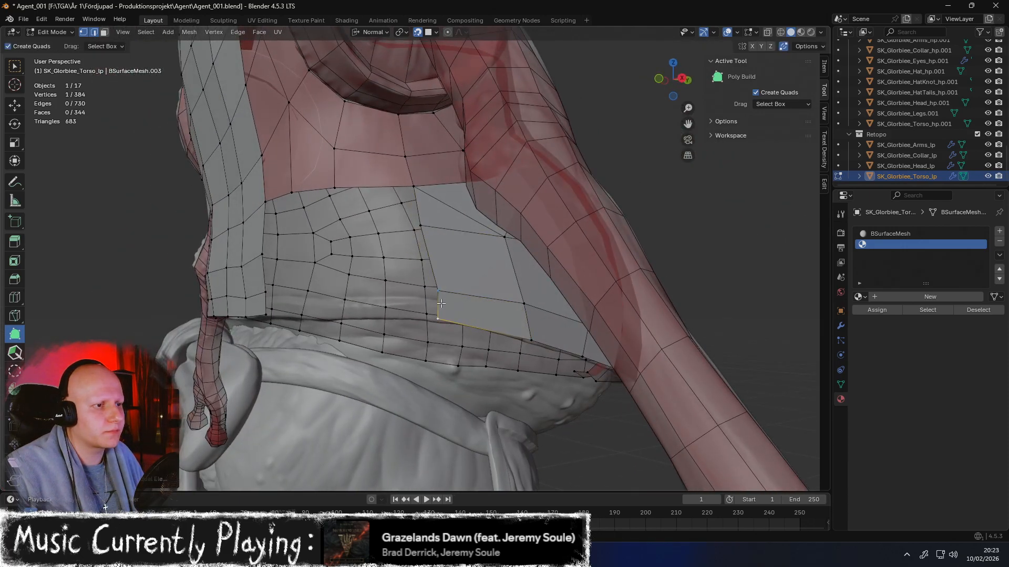
Knife-cut an edge from the side patch's upper border to the vertex below and dissolve the adjacent diagonal edge
{"action": "middle_click_drag", "start_coordinate": [432, 271], "coordinate": [386, 241]}
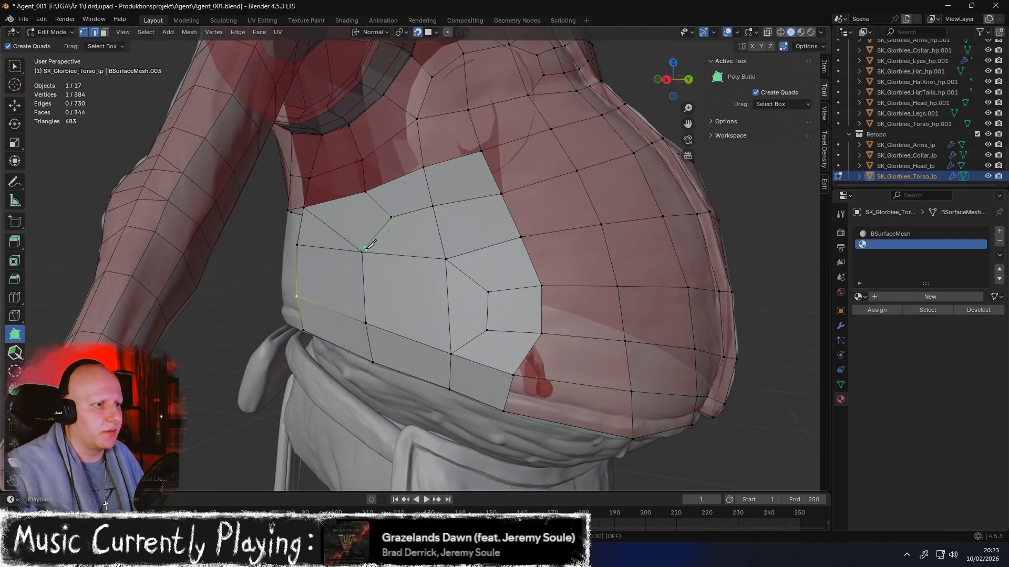
{"action": "left_click", "coordinate": [365, 192]}
{"action": "key", "text": "space"}
{"action": "middle_click_drag", "start_coordinate": [352, 215], "coordinate": [358, 216]}
{"action": "key", "text": "2"}
{"action": "key", "text": "shift+space"}
{"action": "key", "text": "g"}
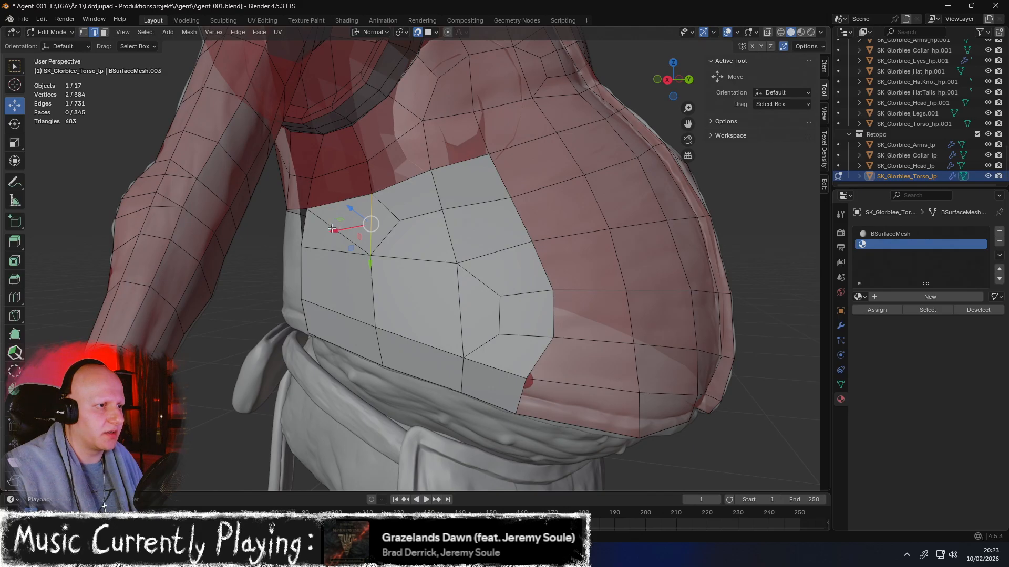
{"action": "key", "text": "x"}
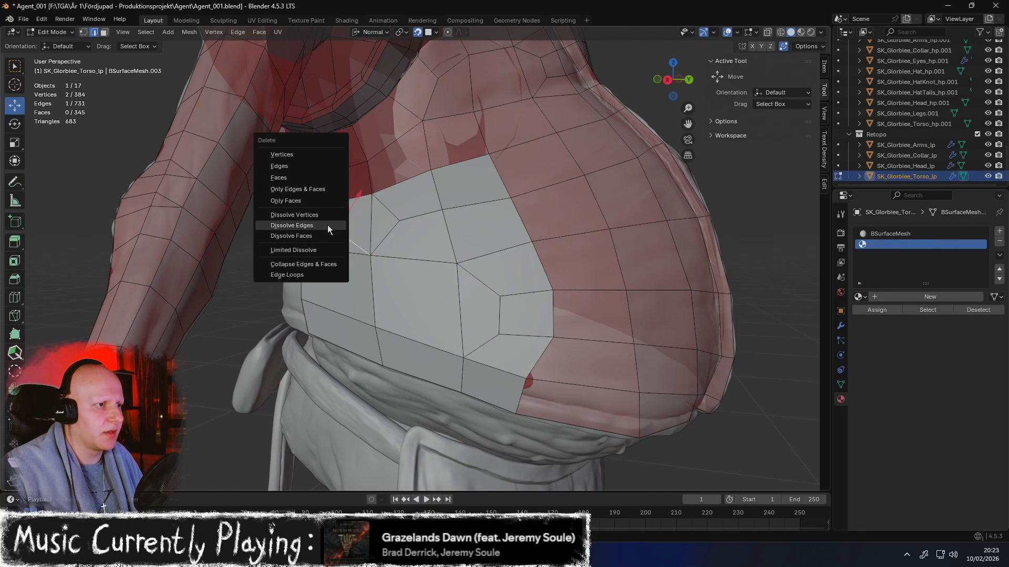
{"action": "left_click", "coordinate": [328, 229]}
Fill the upper row of the gap between the back panel and the side patch with Poly Build quads
{"action": "middle_click_drag", "start_coordinate": [333, 230], "coordinate": [425, 179]}
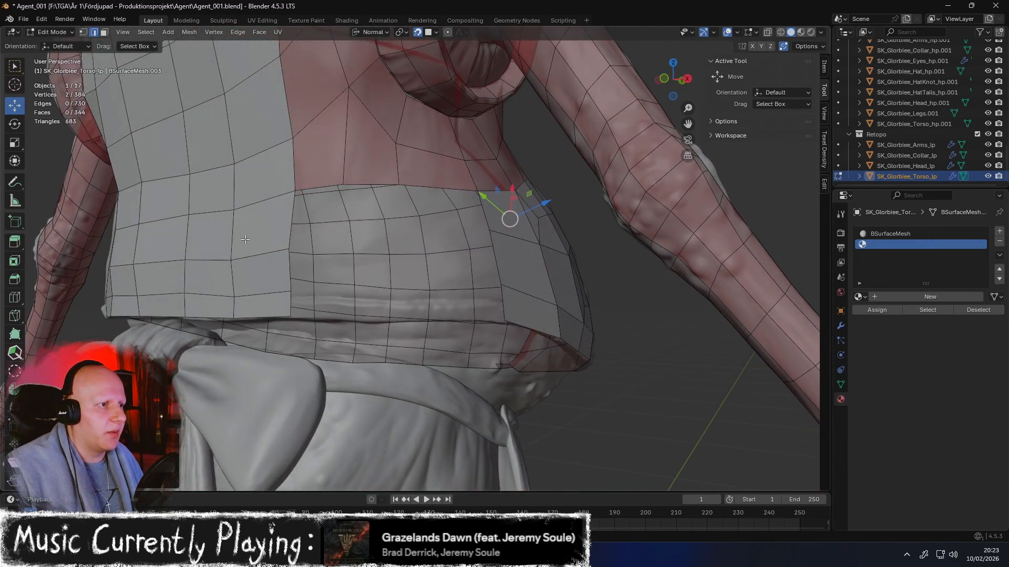
{"action": "left_click", "coordinate": [15, 334]}
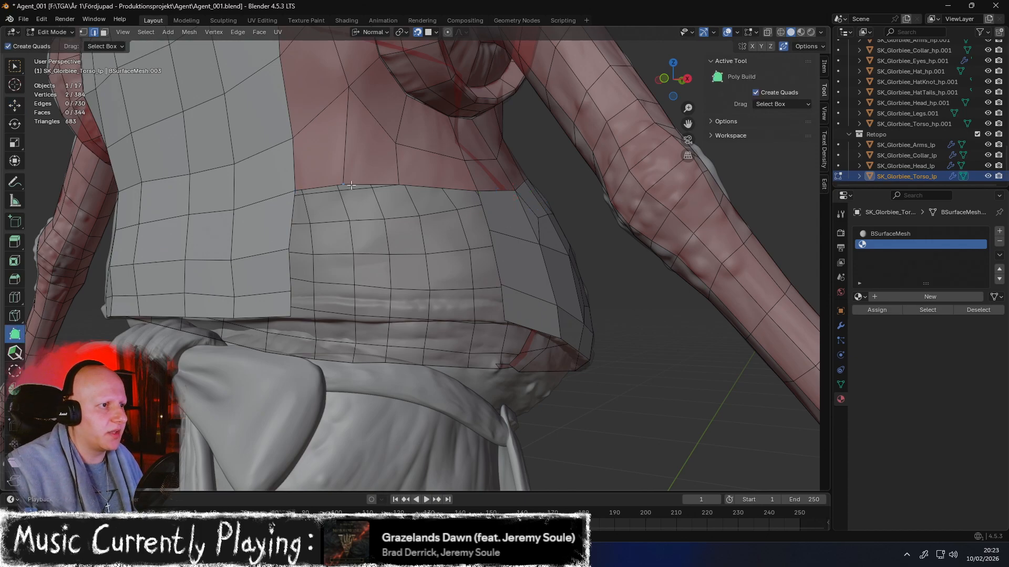
{"action": "left_click_drag", "start_coordinate": [297, 189], "coordinate": [401, 238]}
{"action": "middle_click_drag", "start_coordinate": [401, 239], "coordinate": [381, 232]}
{"action": "left_click_drag", "start_coordinate": [369, 195], "coordinate": [446, 222], "text": "ctrl"}
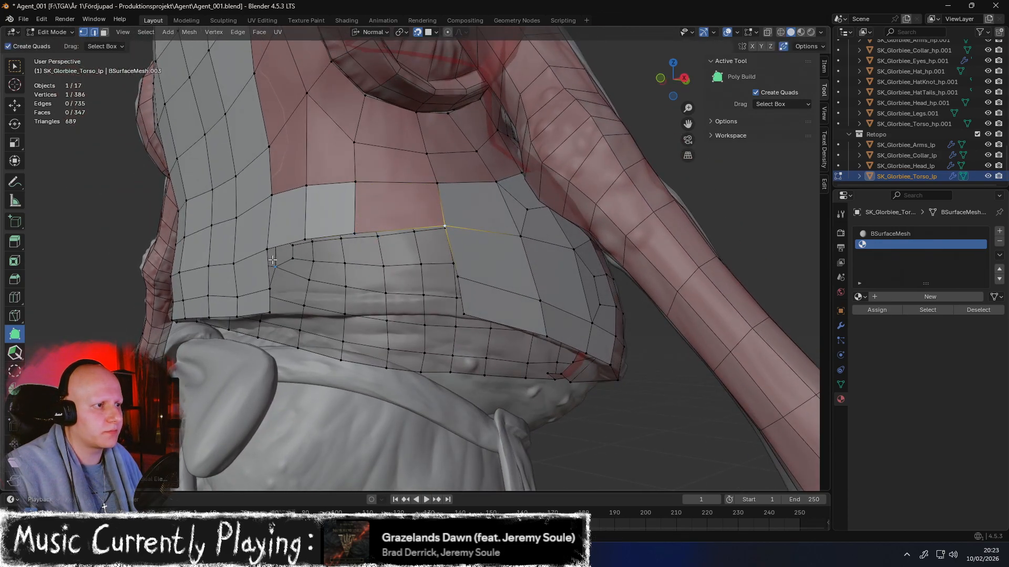
Fill the remaining lower rows between the back panel and the side patch with quads down to the hem
{"action": "middle_click_drag", "start_coordinate": [286, 259], "coordinate": [301, 256]}
{"action": "left_click_drag", "start_coordinate": [298, 251], "coordinate": [336, 304], "text": "ctrl"}
{"action": "left_click_drag", "start_coordinate": [350, 244], "coordinate": [391, 303], "text": "ctrl"}
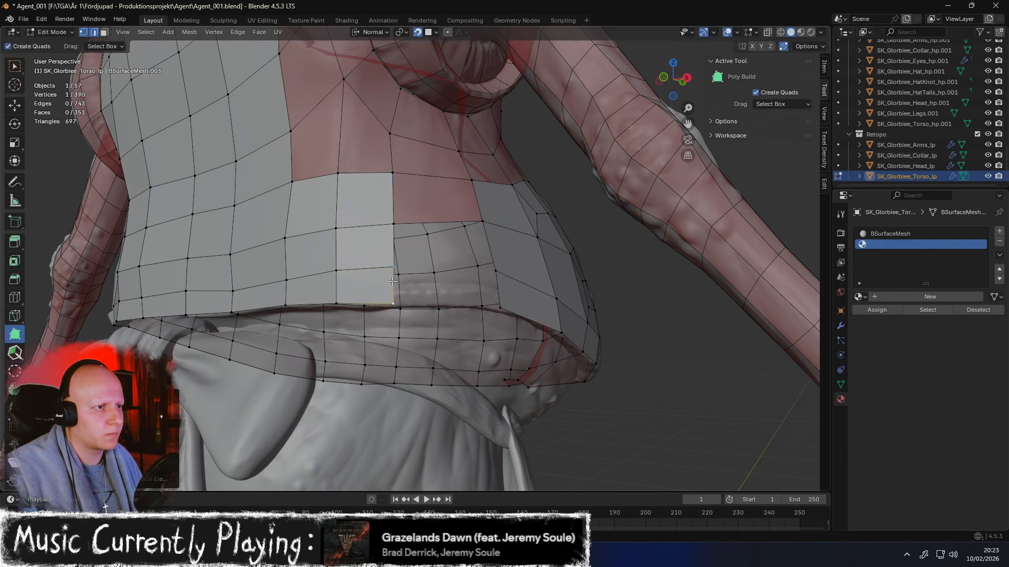
{"action": "left_click_drag", "start_coordinate": [467, 266], "coordinate": [499, 306], "text": "ctrl"}
Select all faces of the torso mesh and assign them the BSurfaceMesh material
{"action": "middle_click_drag", "start_coordinate": [499, 307], "coordinate": [425, 270]}
{"action": "scroll", "coordinate": [426, 270], "scroll_direction": "down", "scroll_amount": 4}
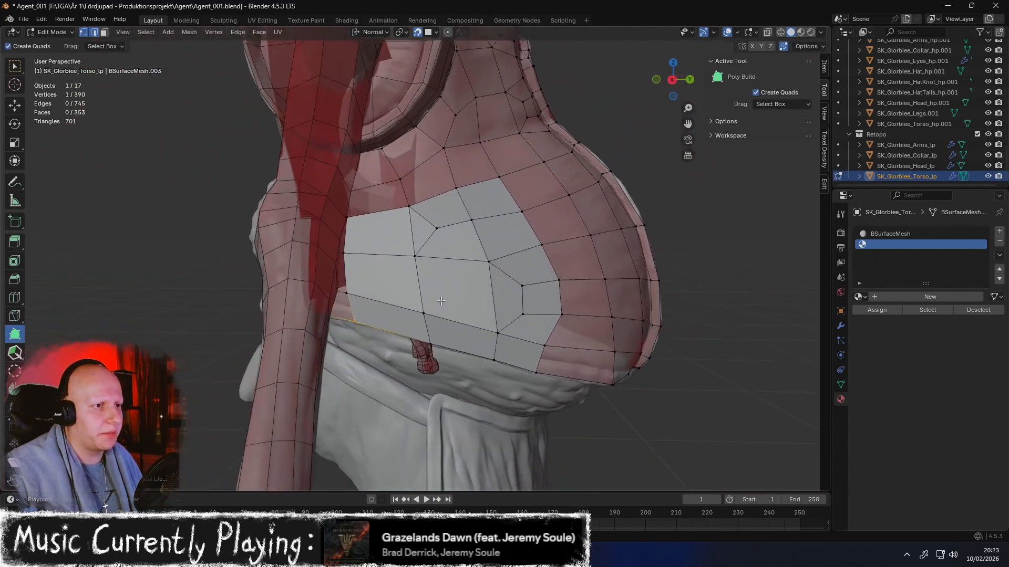
{"action": "middle_click_drag", "start_coordinate": [520, 294], "coordinate": [444, 305]}
{"action": "key", "text": "3"}
{"action": "key", "text": "a"}
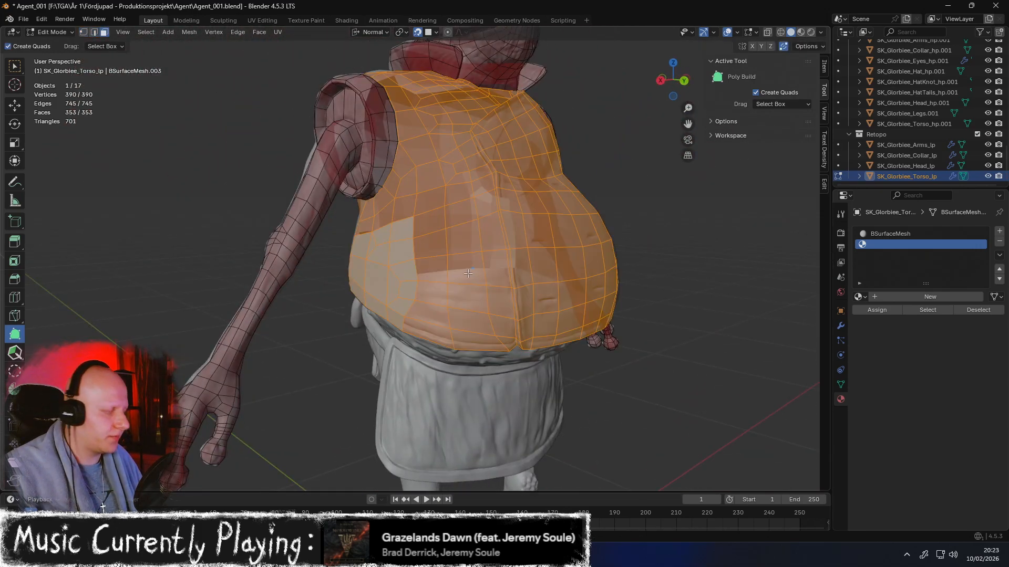
{"action": "left_click", "coordinate": [909, 233]}
{"action": "left_click", "coordinate": [876, 310]}
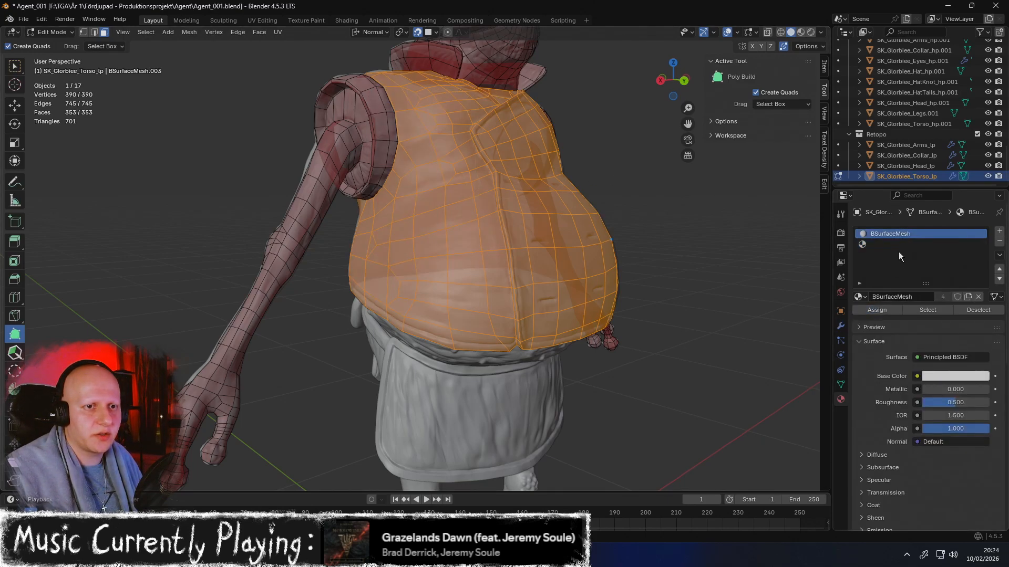
Remove the empty second material slot from the torso object in Object Mode
{"action": "left_click", "coordinate": [945, 245]}
{"action": "left_click", "coordinate": [1000, 242]}
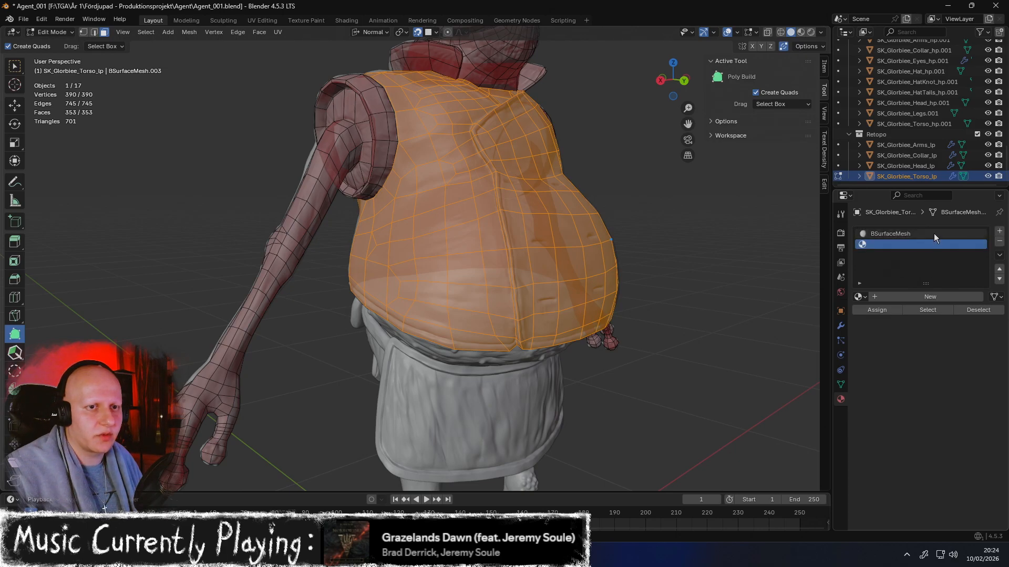
{"action": "middle_click_drag", "start_coordinate": [632, 284], "coordinate": [720, 267]}
{"action": "key", "text": "Tab"}
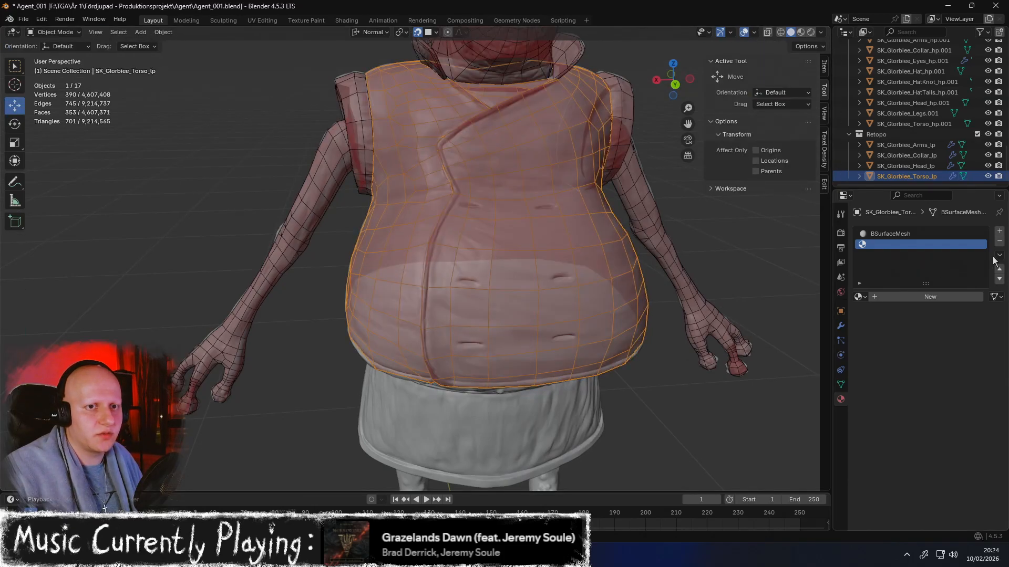
{"action": "left_click", "coordinate": [999, 242]}
Deselect all of the torso's faces and return to Edit Mode facing its back
{"action": "key", "text": "Tab"}
{"action": "middle_click_drag", "start_coordinate": [590, 270], "coordinate": [472, 213]}
{"action": "key", "text": "shift+space"}
{"action": "key", "text": "g"}
{"action": "key", "text": "alt+a"}
{"action": "key", "text": "Tab"}
{"action": "middle_click_drag", "start_coordinate": [539, 229], "coordinate": [512, 221]}
{"action": "key", "text": "Tab"}
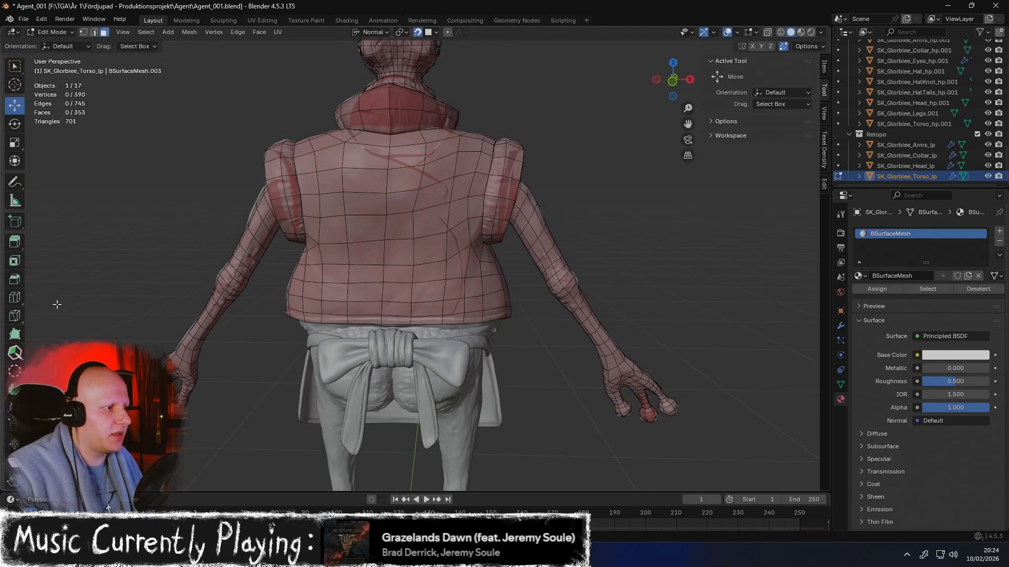
Smooth part of the vest's back with PolyQuilt and set the brush size to 17
{"action": "mouse_move", "coordinate": [433, 224]}
{"action": "left_mouse_down", "text": "shift"}
{"action": "mouse_move", "coordinate": [418, 215]}
{"action": "mouse_move", "coordinate": [411, 232]}
{"action": "mouse_move", "coordinate": [428, 194]}
{"action": "left_mouse_up", "text": "shift"}
{"action": "middle_click_drag", "start_coordinate": [428, 193], "coordinate": [417, 232]}
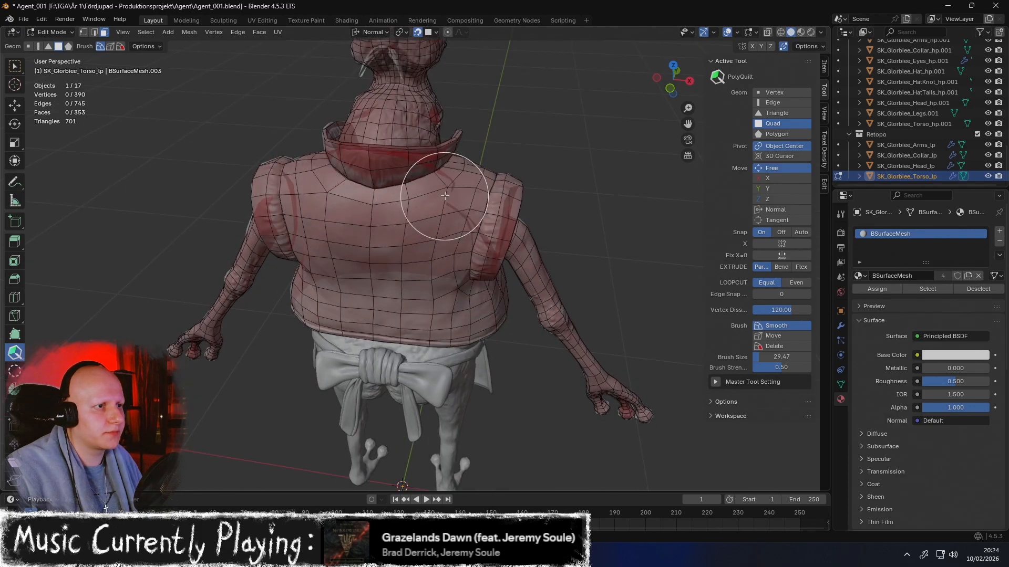
{"action": "left_click", "coordinate": [774, 357]}
{"action": "left_click_drag", "start_coordinate": [772, 359], "coordinate": [768, 358]}
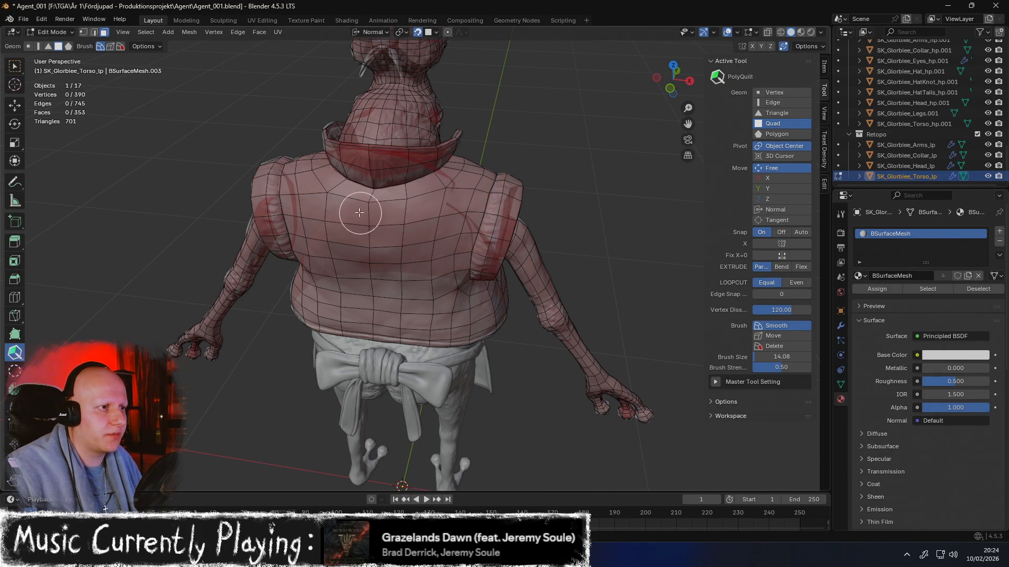
{"action": "left_click", "coordinate": [780, 357]}
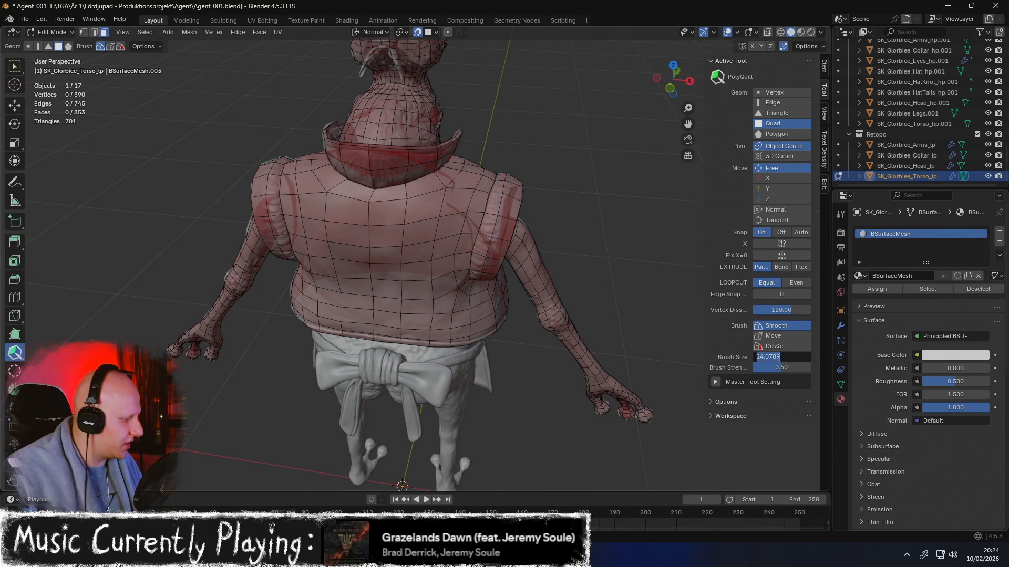
{"action": "type", "text": "17"}
{"action": "key", "text": "Return"}
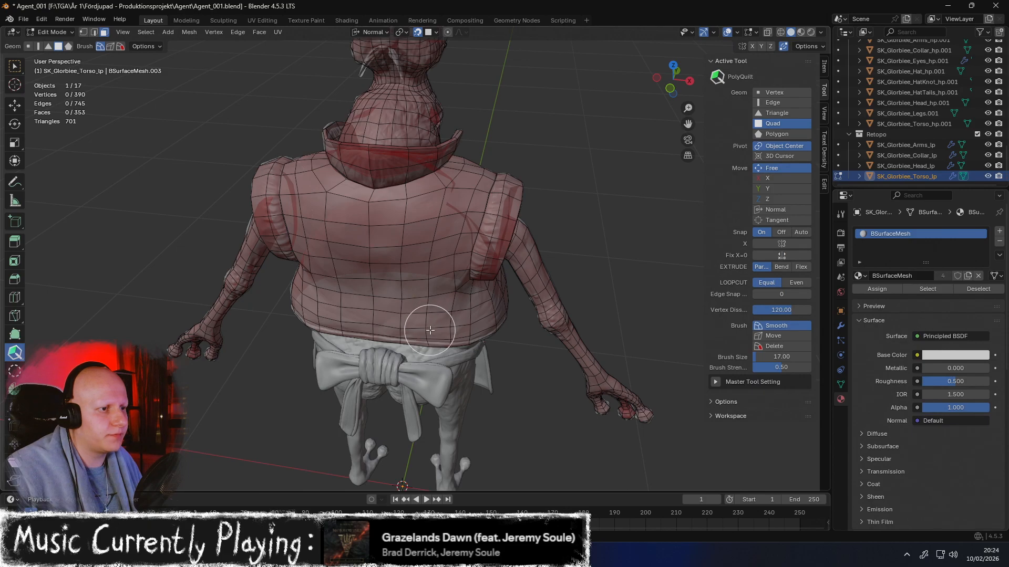
Smooth the vertex layout across the vest's back using PolyQuilt with brush size 19.40 and strength 0.46
{"action": "middle_click_drag", "start_coordinate": [429, 324], "coordinate": [439, 236]}
{"action": "mouse_move", "coordinate": [441, 310]}
{"action": "left_mouse_down", "text": "shift"}
{"action": "mouse_move", "coordinate": [441, 302]}
{"action": "mouse_move", "coordinate": [450, 313]}
{"action": "left_mouse_up", "text": "shift"}
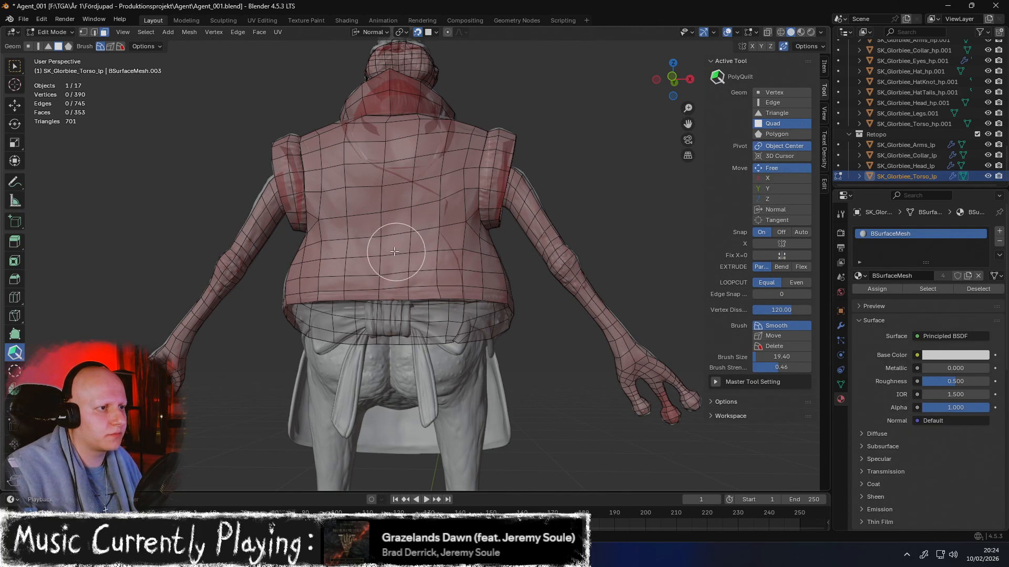
{"action": "middle_click_drag", "start_coordinate": [379, 210], "coordinate": [370, 267]}
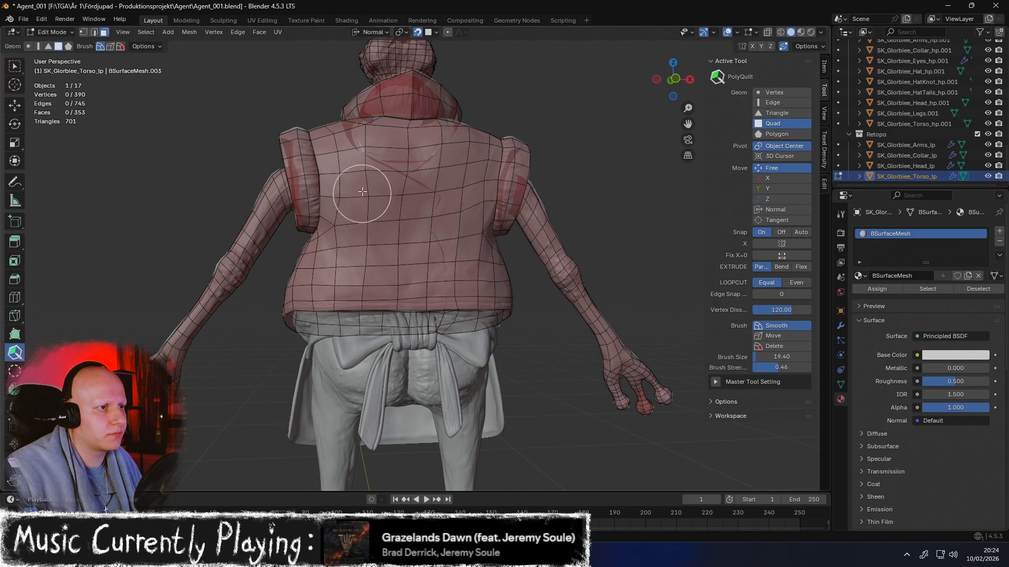
{"action": "mouse_move", "coordinate": [364, 176]}
{"action": "middle_mouse_down"}
{"action": "mouse_move", "coordinate": [371, 225]}
{"action": "mouse_move", "coordinate": [391, 195]}
{"action": "mouse_move", "coordinate": [400, 219]}
{"action": "mouse_move", "coordinate": [349, 202]}
{"action": "mouse_move", "coordinate": [401, 284]}
{"action": "mouse_move", "coordinate": [401, 202]}
{"action": "middle_mouse_up"}
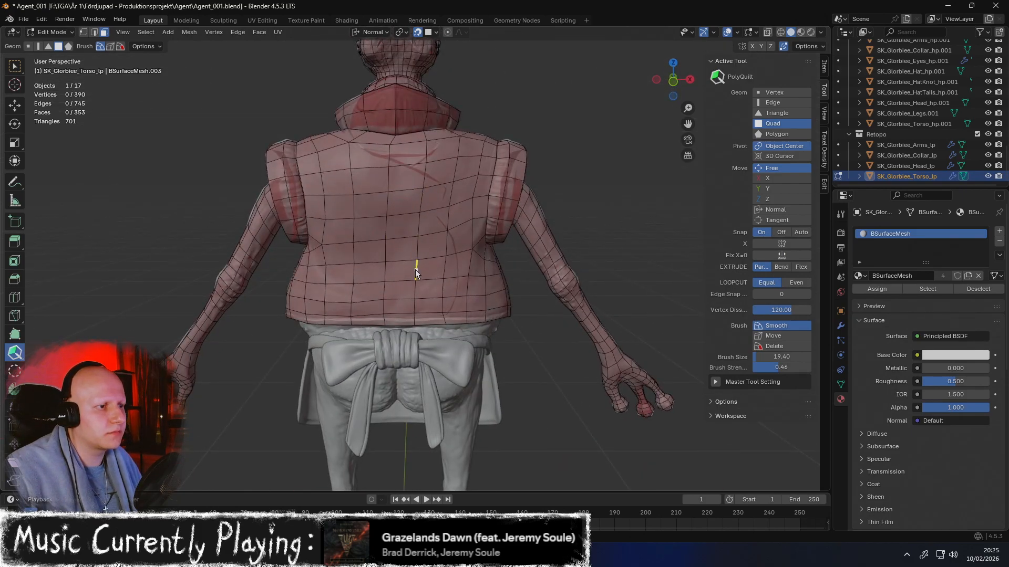
{"action": "mouse_move", "coordinate": [450, 258]}
{"action": "middle_mouse_down"}
{"action": "mouse_move", "coordinate": [444, 266]}
{"action": "mouse_move", "coordinate": [408, 230]}
{"action": "middle_mouse_up"}
{"action": "mouse_move", "coordinate": [417, 192]}
{"action": "middle_mouse_down"}
{"action": "mouse_move", "coordinate": [423, 267]}
{"action": "mouse_move", "coordinate": [446, 287]}
{"action": "mouse_move", "coordinate": [401, 307]}
{"action": "mouse_move", "coordinate": [408, 294]}
{"action": "middle_mouse_up"}
{"action": "middle_click_drag", "start_coordinate": [394, 220], "coordinate": [431, 192]}
Knife-cut a new edge path across the chest panel between the collar and the right armhole
{"action": "scroll", "coordinate": [398, 178], "scroll_direction": "up", "scroll_amount": 2}
{"action": "middle_click_drag", "start_coordinate": [427, 195], "coordinate": [400, 186]}
{"action": "middle_click_drag", "start_coordinate": [401, 185], "coordinate": [412, 207], "text": "ctrl"}
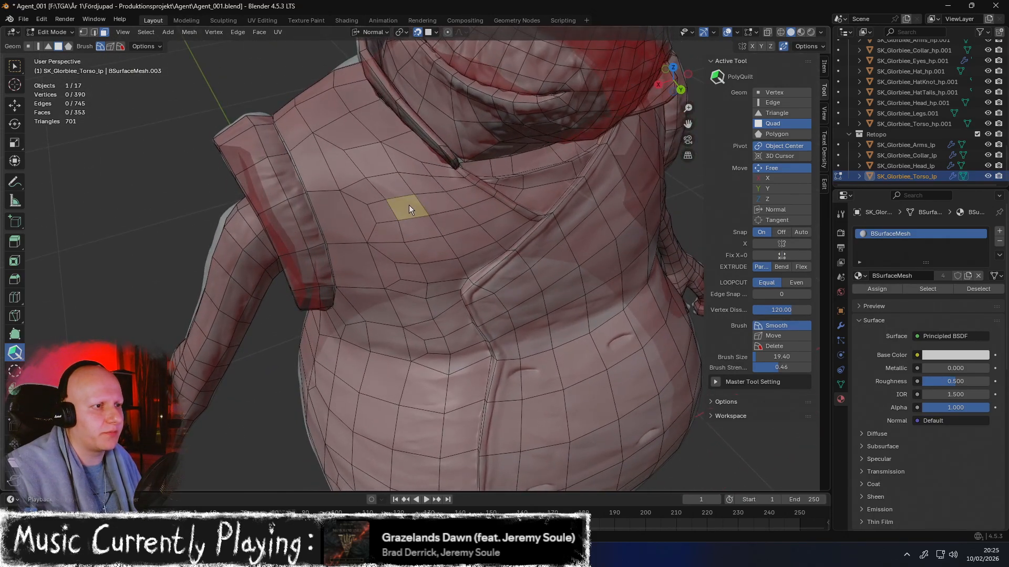
{"action": "middle_click_drag", "start_coordinate": [464, 165], "coordinate": [426, 198], "text": "shift"}
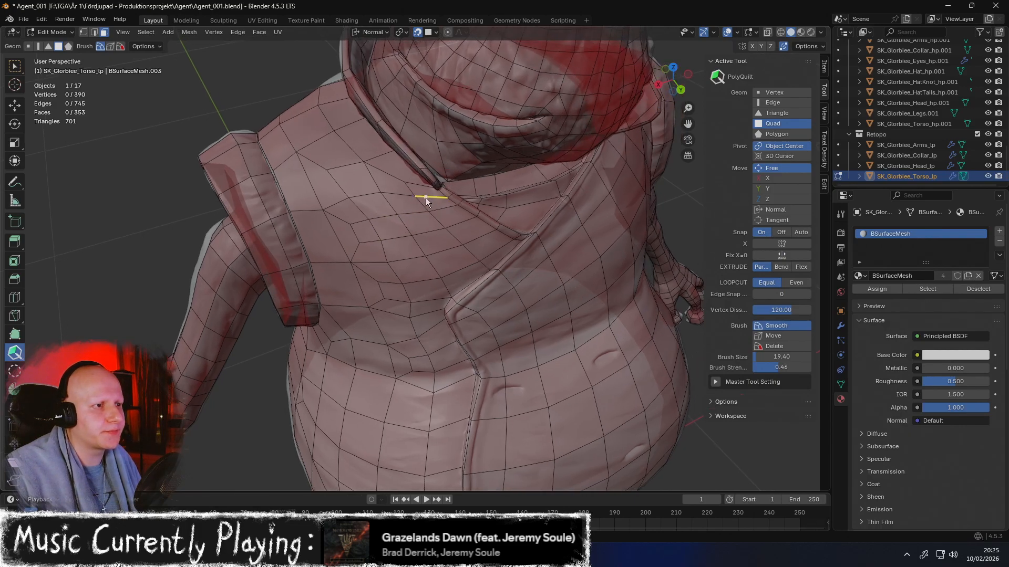
{"action": "scroll", "coordinate": [439, 187], "scroll_direction": "up", "scroll_amount": 4}
{"action": "key", "text": "k"}
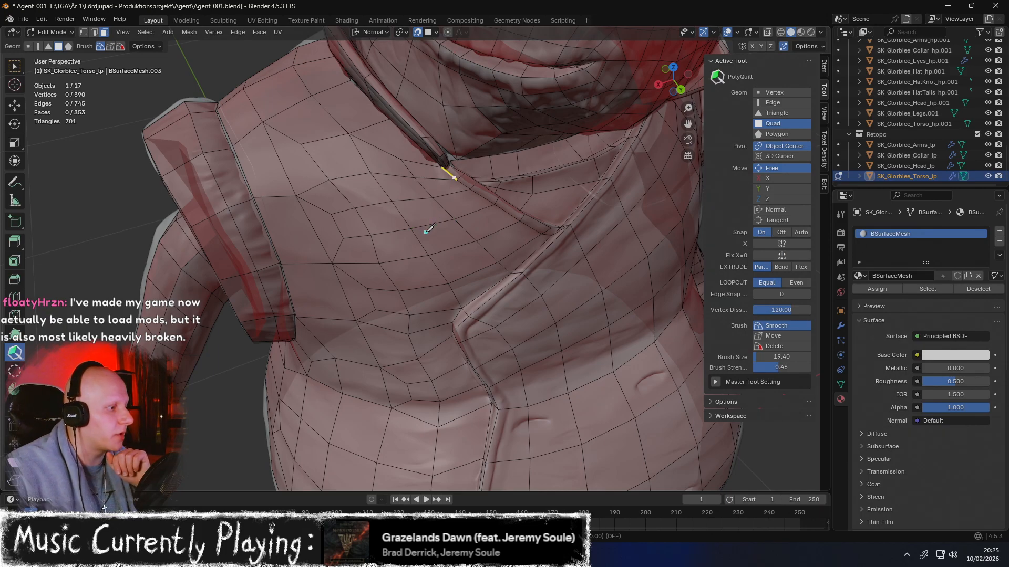
{"action": "middle_click_drag", "start_coordinate": [428, 210], "coordinate": [470, 196]}
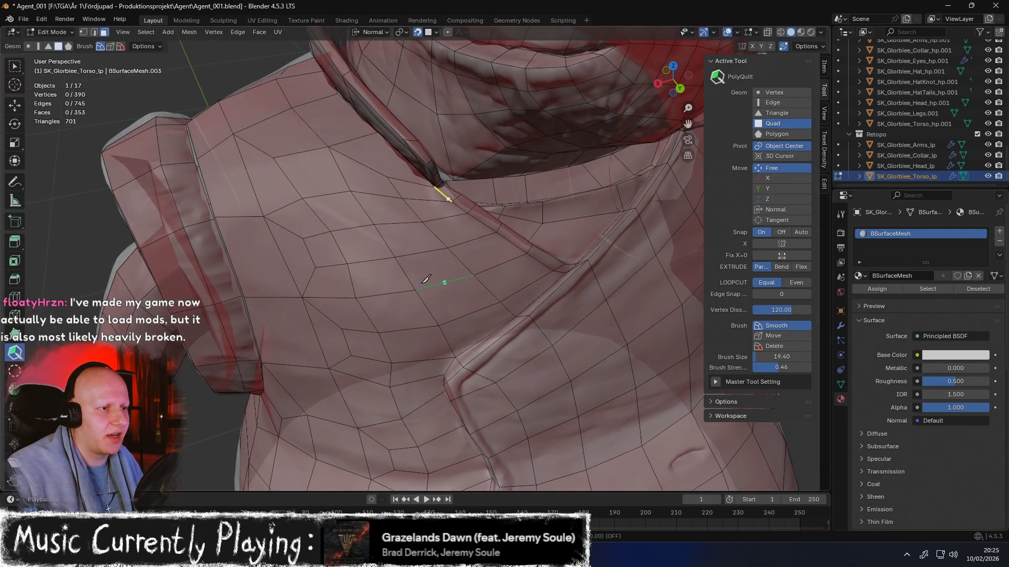
{"action": "middle_click_drag", "start_coordinate": [421, 268], "coordinate": [411, 235]}
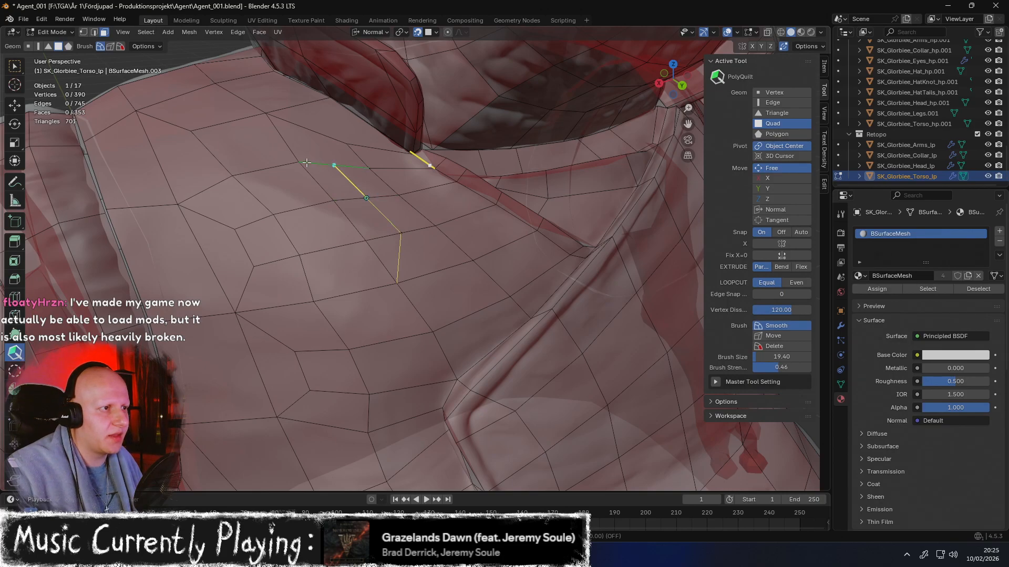
{"action": "middle_click_drag", "start_coordinate": [333, 179], "coordinate": [334, 190]}
Select the two four-edge chains beside the new chest cut and dissolve them
{"action": "key", "text": "2"}
{"action": "key", "text": "shift+space"}
{"action": "key", "text": "g"}
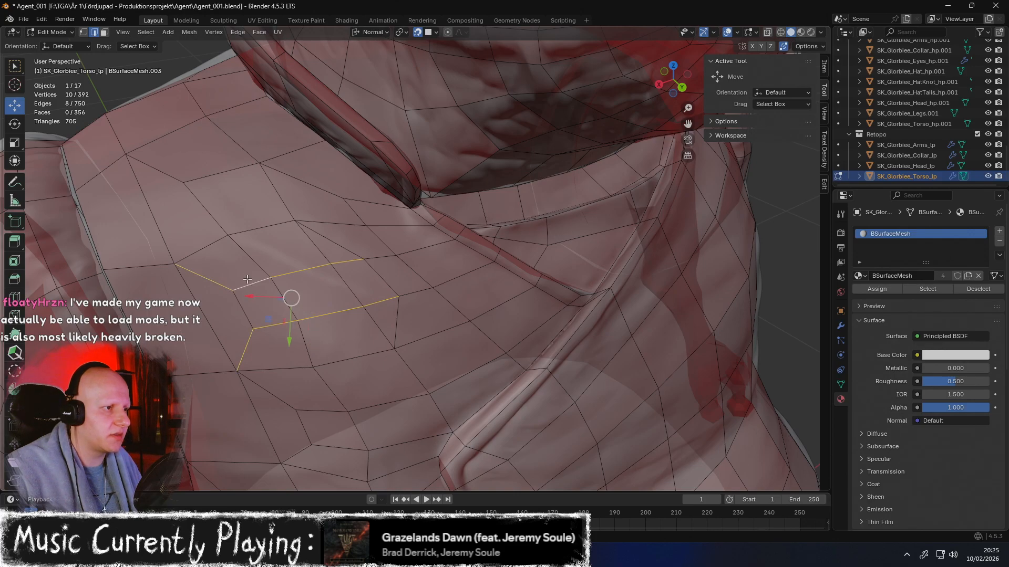
{"action": "key", "text": "x"}
{"action": "left_click", "coordinate": [250, 314]}
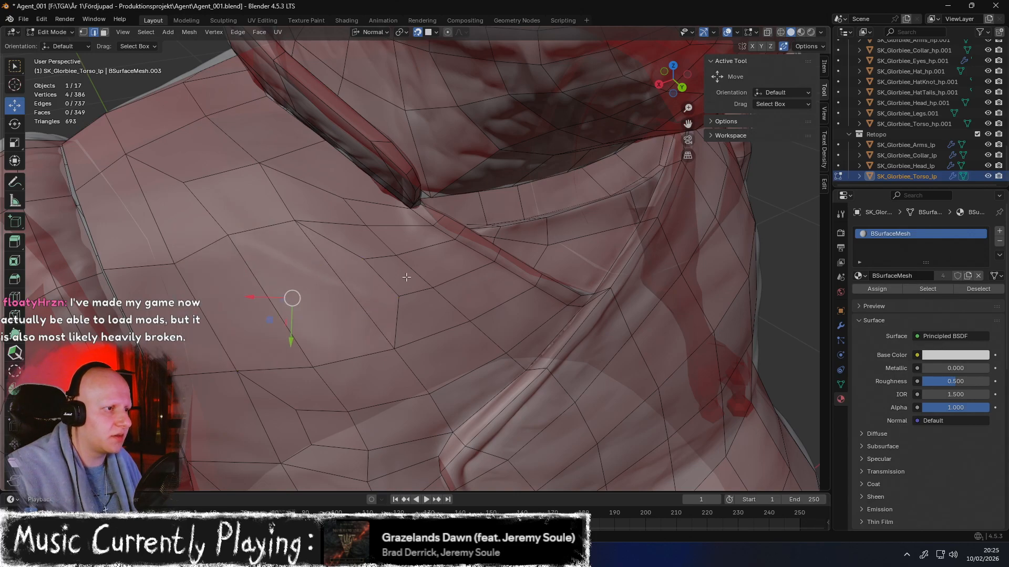
Examine the reworked chest topology around the collar and the right armhole
{"action": "middle_click_drag", "start_coordinate": [406, 279], "coordinate": [383, 269]}
{"action": "scroll", "coordinate": [414, 249], "scroll_direction": "up", "scroll_amount": 2}
{"action": "scroll", "coordinate": [421, 259], "scroll_direction": "down", "scroll_amount": 3}
{"action": "middle_click_drag", "start_coordinate": [288, 291], "coordinate": [337, 258]}
{"action": "scroll", "coordinate": [337, 258], "scroll_direction": "down", "scroll_amount": 6}
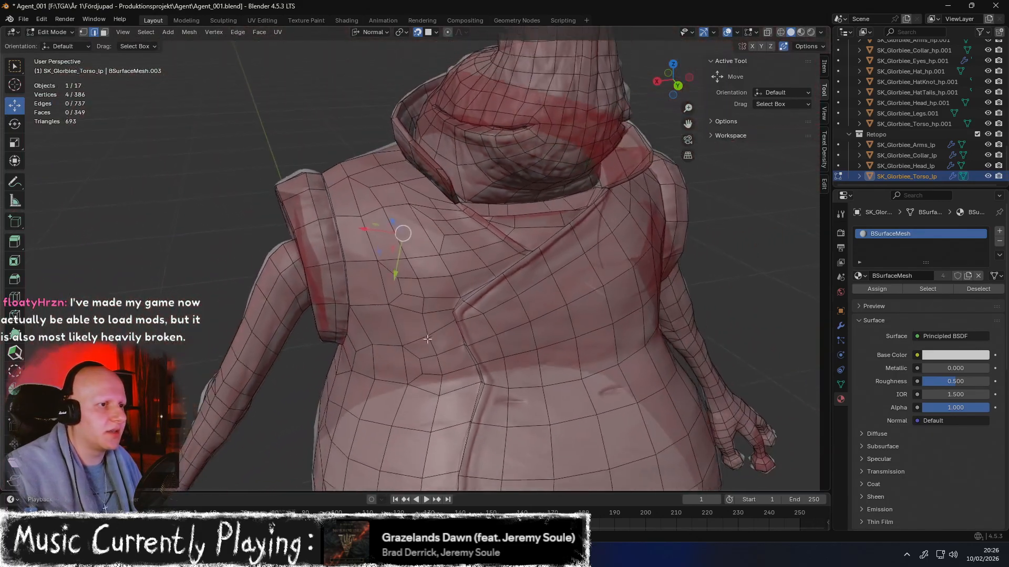
{"action": "scroll", "coordinate": [411, 410], "scroll_direction": "down", "scroll_amount": 2}
{"action": "middle_click_drag", "start_coordinate": [442, 273], "coordinate": [484, 244]}
{"action": "scroll", "coordinate": [438, 276], "scroll_direction": "up", "scroll_amount": 4}
{"action": "middle_click_drag", "start_coordinate": [352, 282], "coordinate": [328, 224]}
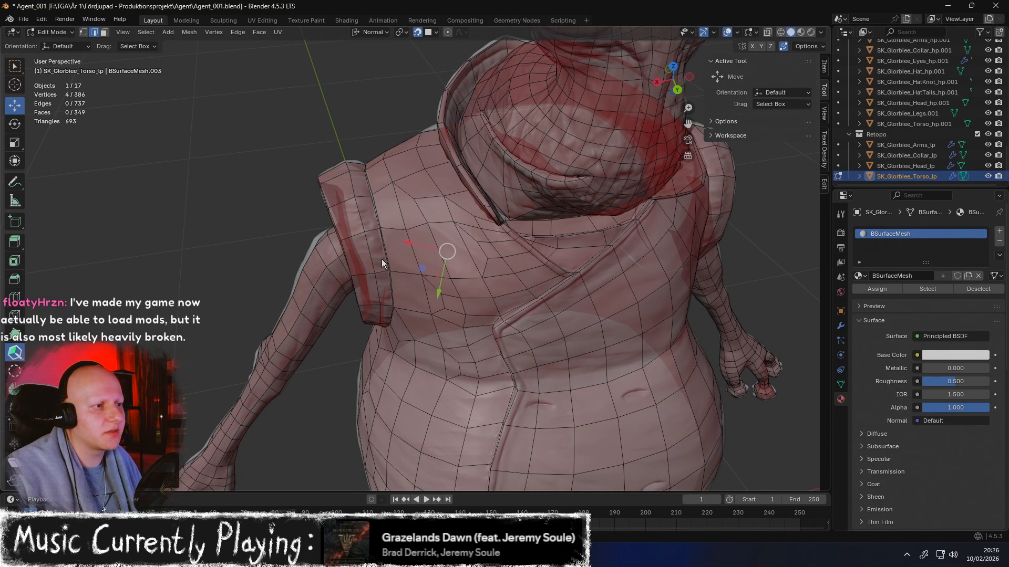
Smooth the chest and shoulder vertices between the collar and the right armhole with the PolyQuilt brush
{"action": "mouse_move", "coordinate": [468, 269]}
{"action": "left_mouse_down", "text": "shift"}
{"action": "mouse_move", "coordinate": [462, 243]}
{"action": "mouse_move", "coordinate": [415, 211]}
{"action": "mouse_move", "coordinate": [477, 271]}
{"action": "mouse_move", "coordinate": [442, 283]}
{"action": "mouse_move", "coordinate": [443, 342]}
{"action": "mouse_move", "coordinate": [407, 188]}
{"action": "mouse_move", "coordinate": [429, 223]}
{"action": "left_mouse_up", "text": "shift"}
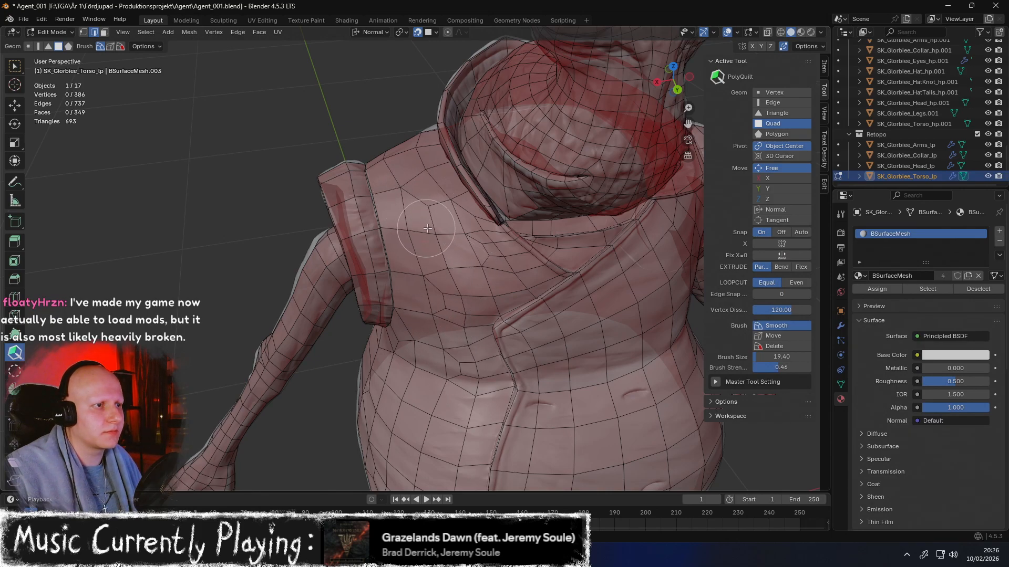
{"action": "middle_click_drag", "start_coordinate": [429, 223], "coordinate": [470, 222]}
{"action": "middle_click_drag", "start_coordinate": [419, 179], "coordinate": [461, 214]}
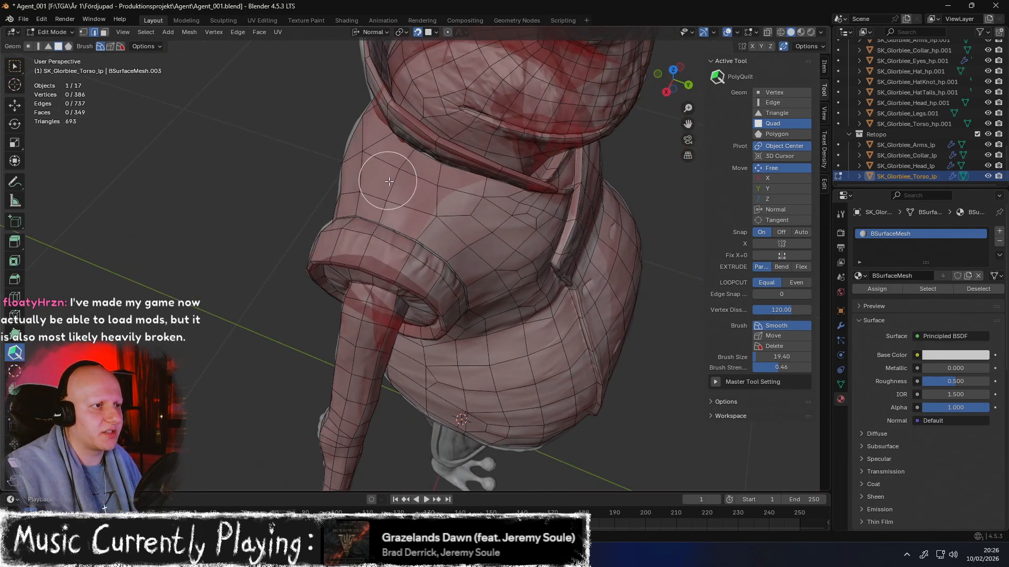
{"action": "middle_click_drag", "start_coordinate": [367, 151], "coordinate": [364, 189]}
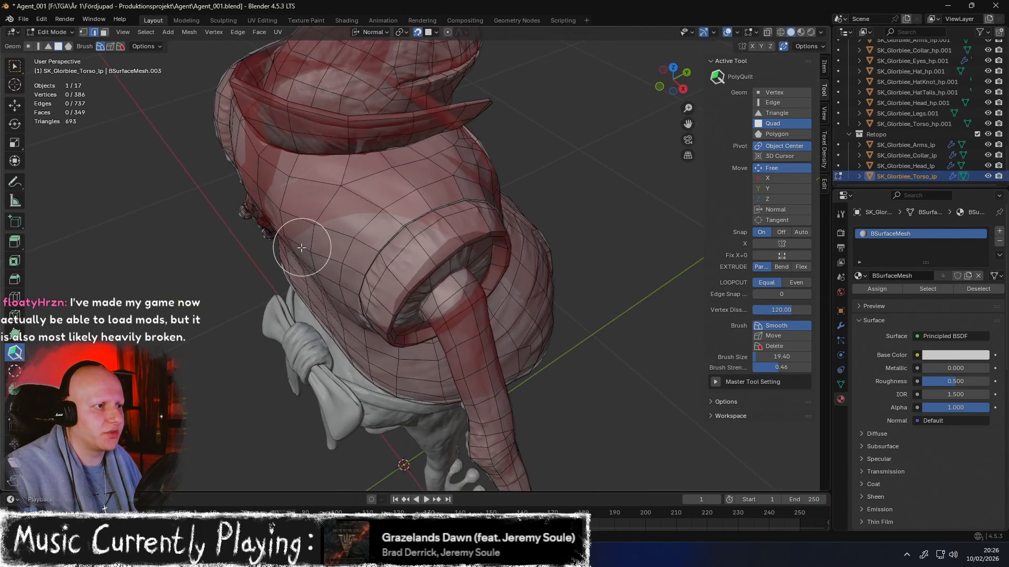
Smooth the chest vertices between the collar and the right armhole again with the PolyQuilt brush
{"action": "middle_click_drag", "start_coordinate": [293, 200], "coordinate": [384, 233]}
{"action": "middle_click_drag", "start_coordinate": [479, 251], "coordinate": [405, 192]}
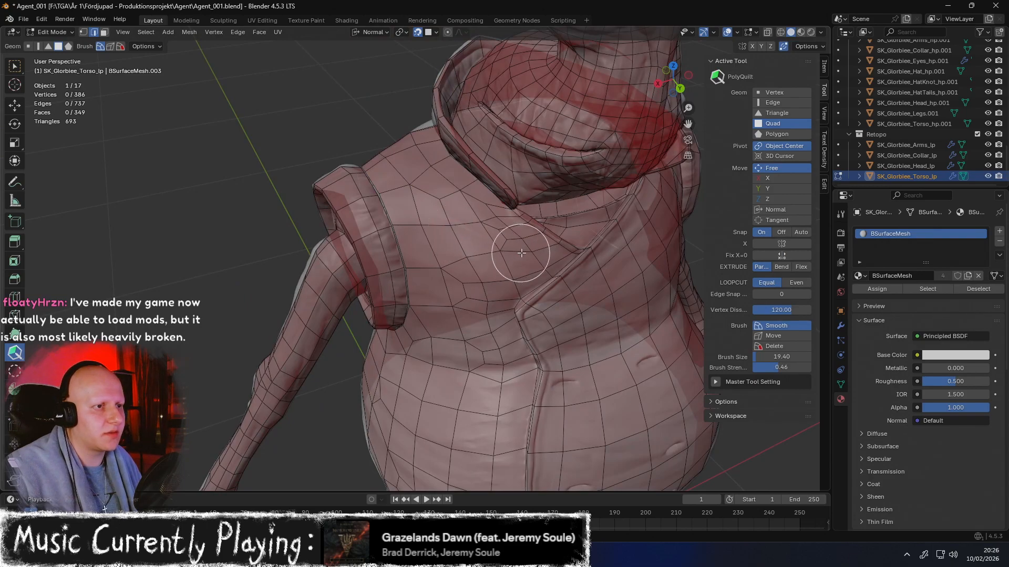
{"action": "middle_click_drag", "start_coordinate": [480, 252], "coordinate": [448, 248]}
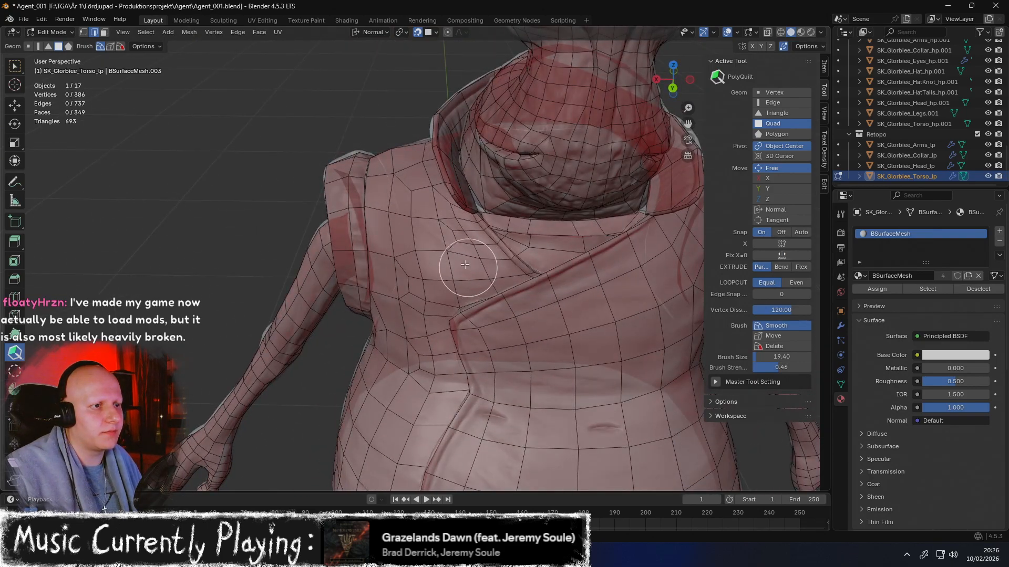
{"action": "mouse_move", "coordinate": [401, 372]}
{"action": "middle_mouse_down"}
{"action": "mouse_move", "coordinate": [441, 301]}
{"action": "mouse_move", "coordinate": [408, 330]}
{"action": "middle_mouse_up"}
{"action": "mouse_move", "coordinate": [432, 288]}
{"action": "middle_mouse_down", "text": "ctrl"}
{"action": "mouse_move", "coordinate": [433, 273]}
{"action": "mouse_move", "coordinate": [444, 285]}
{"action": "mouse_move", "coordinate": [405, 408]}
{"action": "mouse_move", "coordinate": [432, 256]}
{"action": "middle_mouse_up", "text": "ctrl"}
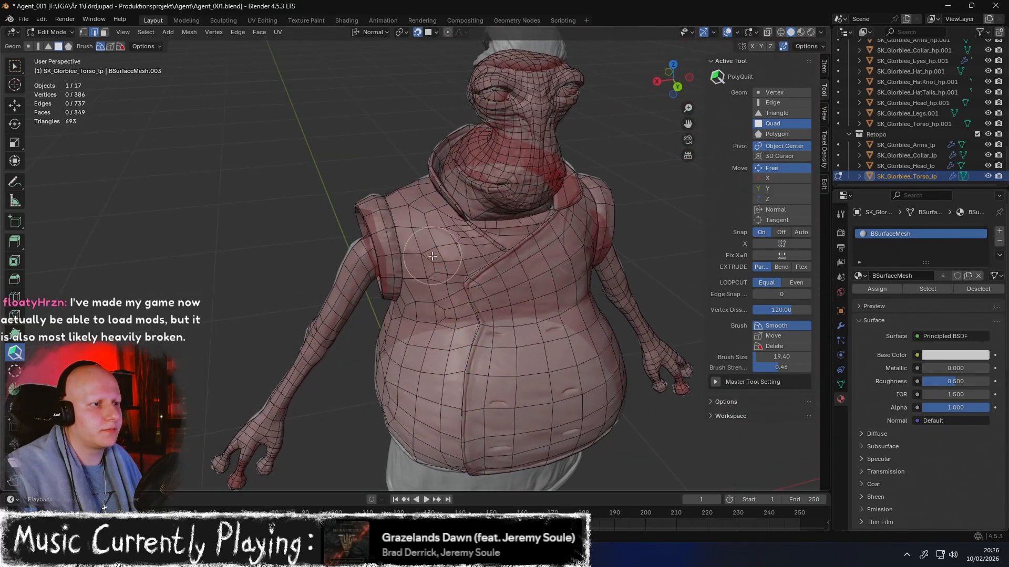
{"action": "left_click_drag", "start_coordinate": [415, 211], "coordinate": [424, 224], "text": "shift"}
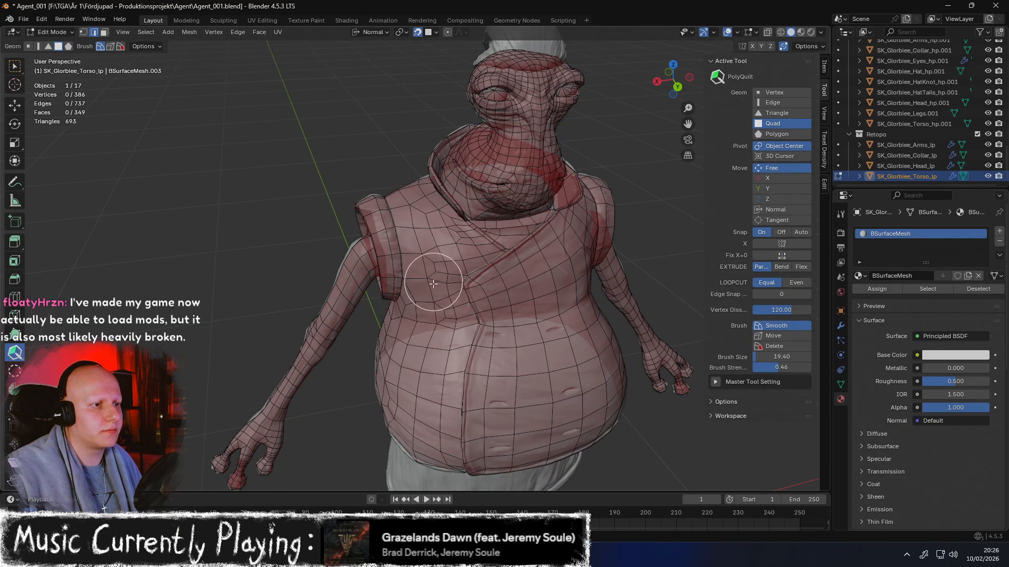
Smooth the vertices on the lower right side of the torso below the armhole with the PolyQuilt brush
{"action": "mouse_move", "coordinate": [415, 420]}
{"action": "middle_mouse_down"}
{"action": "mouse_move", "coordinate": [458, 322]}
{"action": "mouse_move", "coordinate": [484, 301]}
{"action": "middle_mouse_up"}
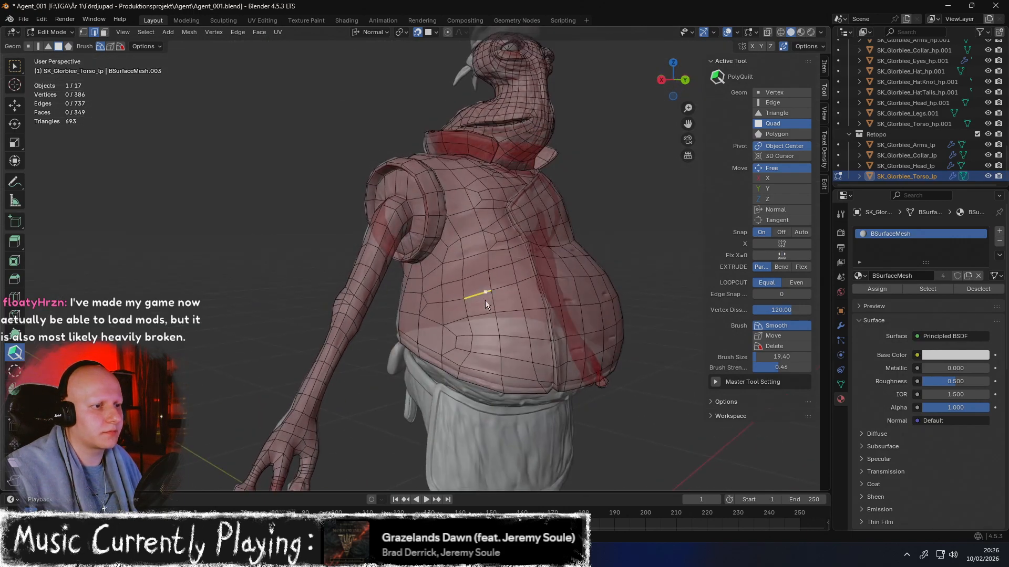
{"action": "left_click_drag", "start_coordinate": [457, 335], "coordinate": [505, 366], "text": "shift"}
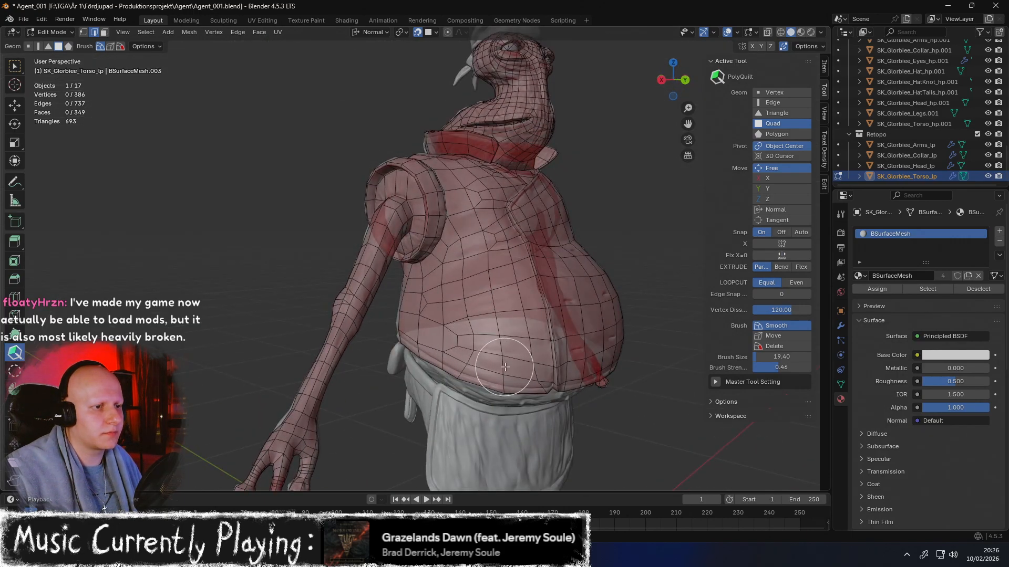
{"action": "middle_click_drag", "start_coordinate": [528, 365], "coordinate": [521, 311]}
{"action": "scroll", "coordinate": [521, 311], "scroll_direction": "up", "scroll_amount": 1}
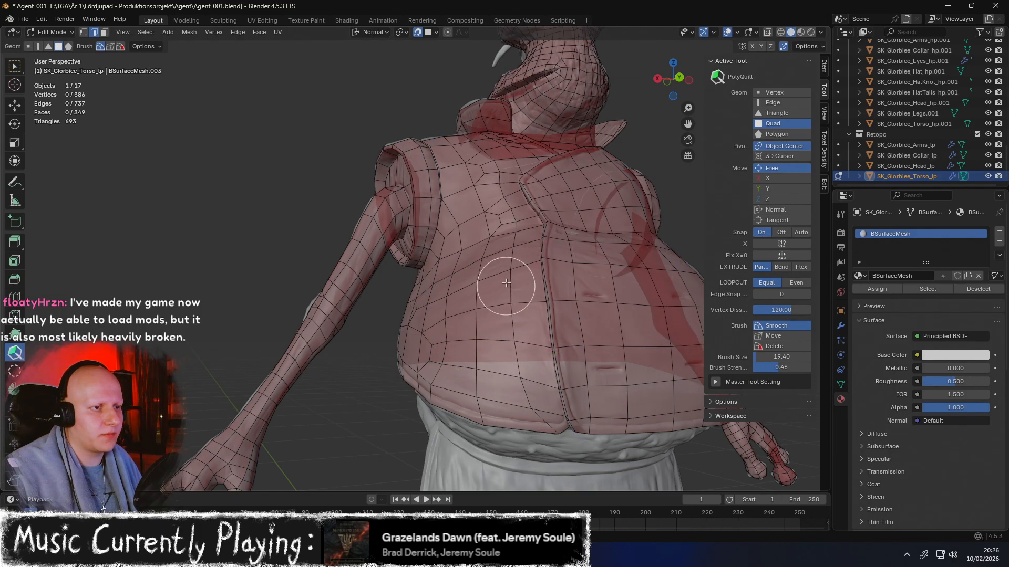
{"action": "middle_click_drag", "start_coordinate": [506, 285], "coordinate": [515, 315]}
{"action": "left_click_drag", "start_coordinate": [450, 365], "coordinate": [478, 339]}
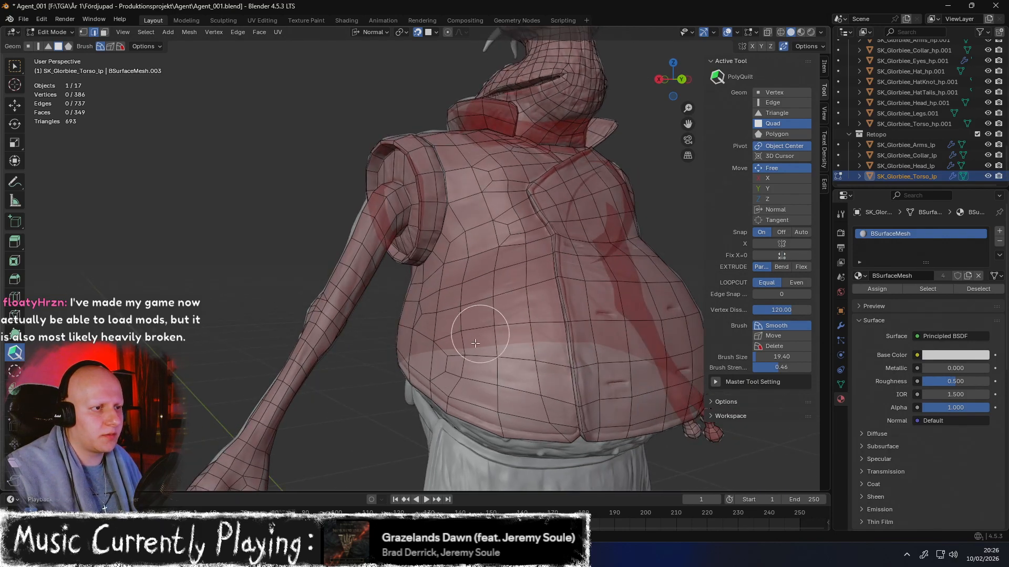
Inspect the back and left side of the torso, then brush-smooth the vertices on the front of the belly
{"action": "middle_click_drag", "start_coordinate": [473, 292], "coordinate": [441, 304]}
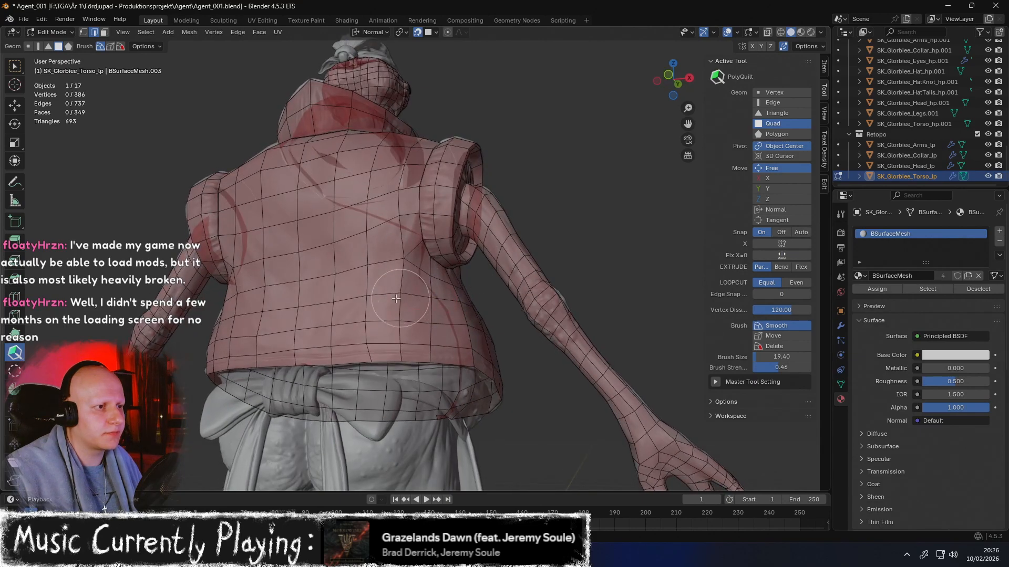
{"action": "middle_click_drag", "start_coordinate": [361, 298], "coordinate": [367, 265]}
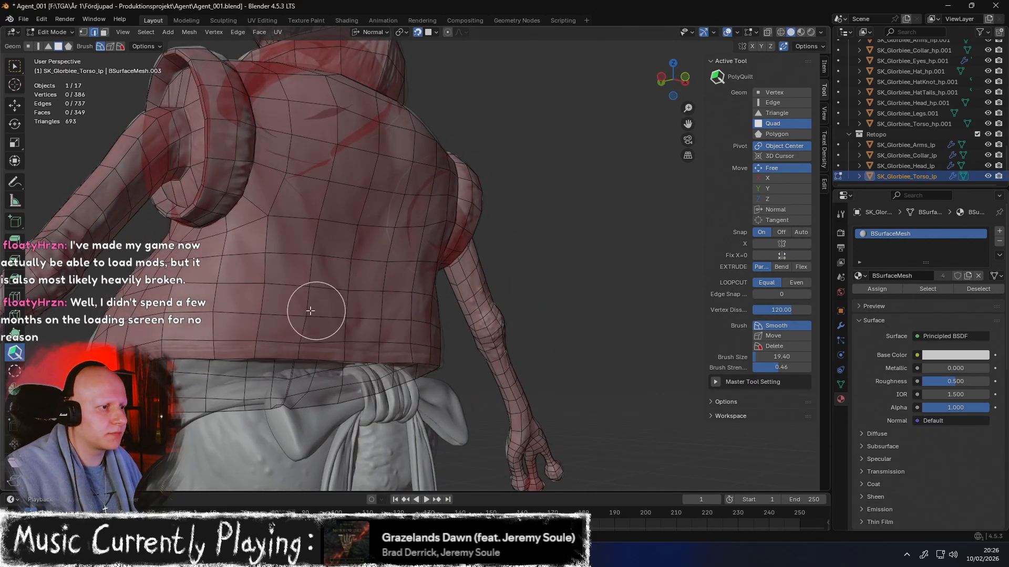
{"action": "middle_click_drag", "start_coordinate": [255, 297], "coordinate": [343, 298]}
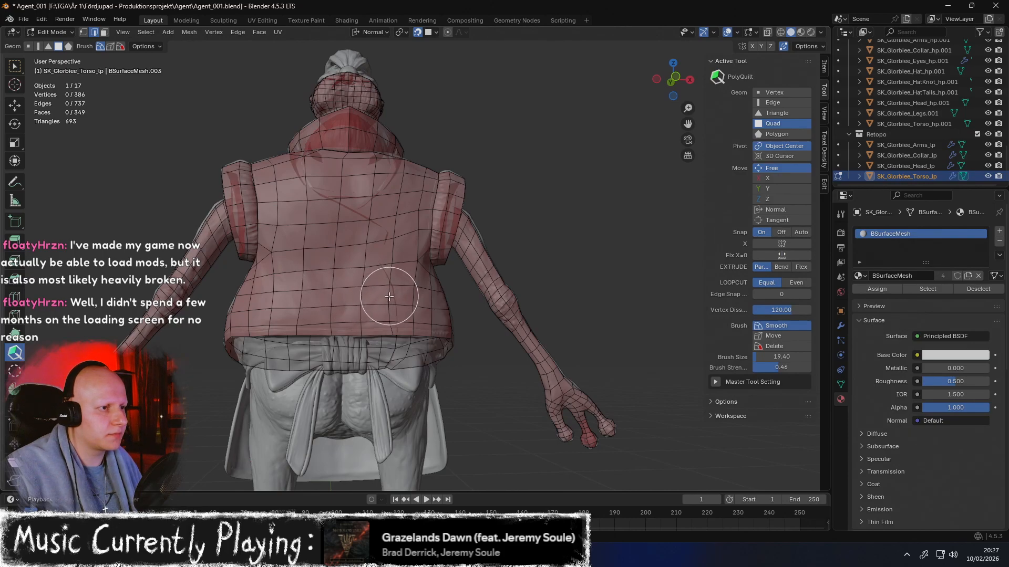
{"action": "mouse_move", "coordinate": [400, 254]}
{"action": "middle_mouse_down"}
{"action": "mouse_move", "coordinate": [348, 273]}
{"action": "mouse_move", "coordinate": [340, 223]}
{"action": "middle_mouse_up"}
{"action": "middle_click_drag", "start_coordinate": [300, 279], "coordinate": [437, 292]}
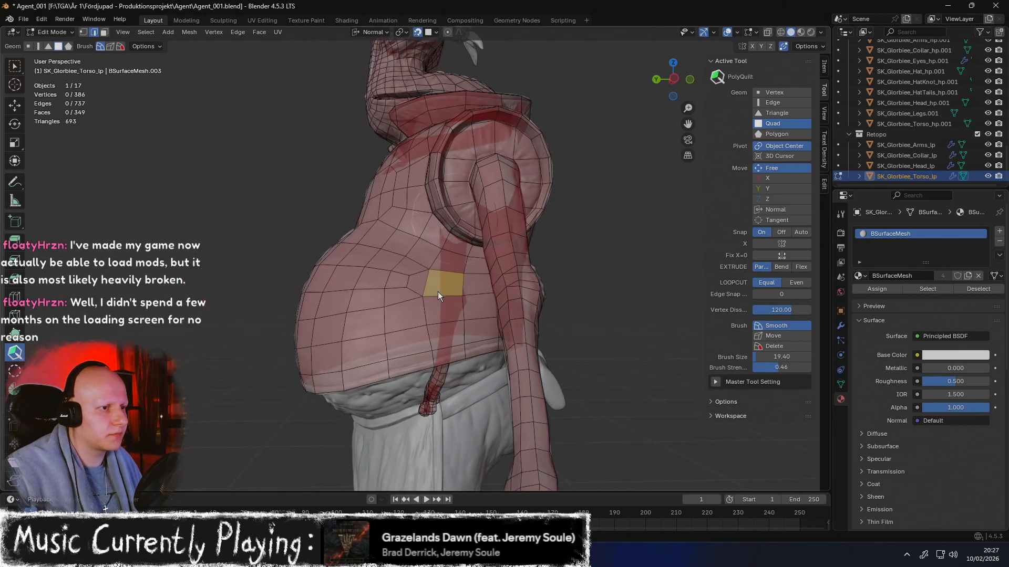
{"action": "middle_click_drag", "start_coordinate": [374, 294], "coordinate": [555, 320]}
{"action": "mouse_move", "coordinate": [554, 309]}
{"action": "left_mouse_down", "text": "shift"}
{"action": "mouse_move", "coordinate": [507, 317]}
{"action": "mouse_move", "coordinate": [476, 344]}
{"action": "left_mouse_up", "text": "shift"}
Examine the torso's edge flow from the front, both sides, the back and below
{"action": "middle_click_drag", "start_coordinate": [506, 334], "coordinate": [488, 289]}
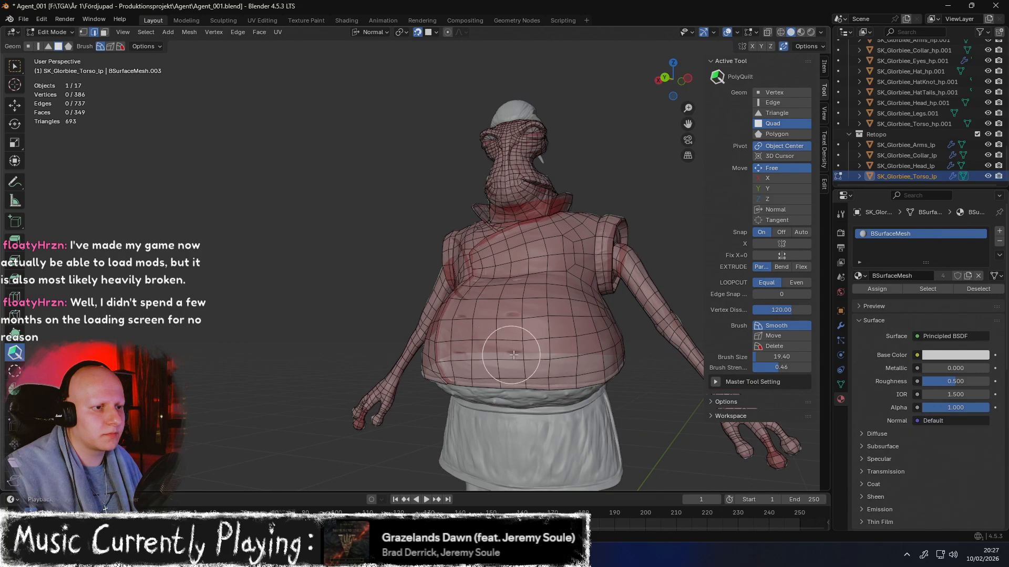
{"action": "middle_click_drag", "start_coordinate": [551, 349], "coordinate": [509, 353]}
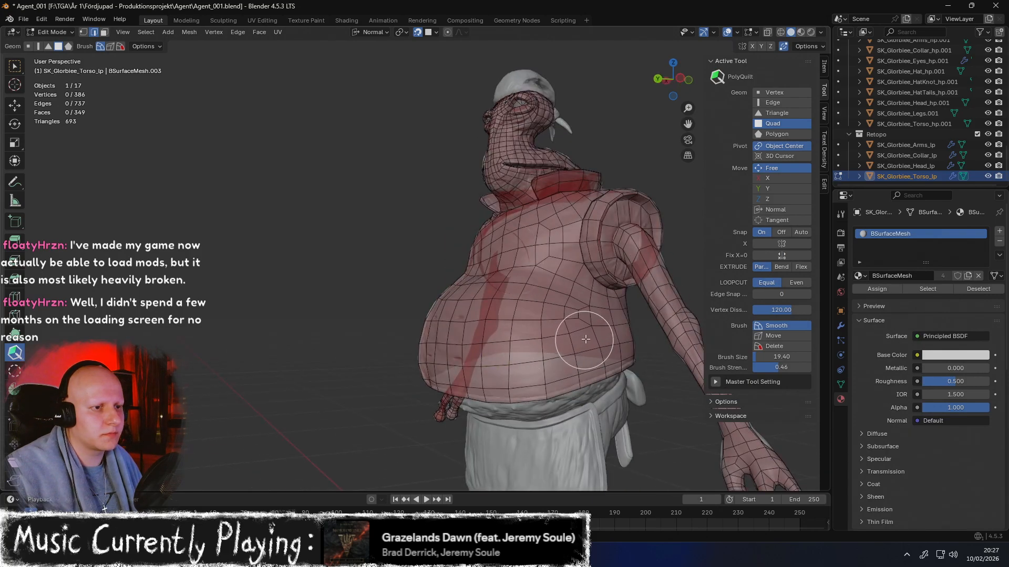
{"action": "middle_click_drag", "start_coordinate": [547, 304], "coordinate": [559, 292]}
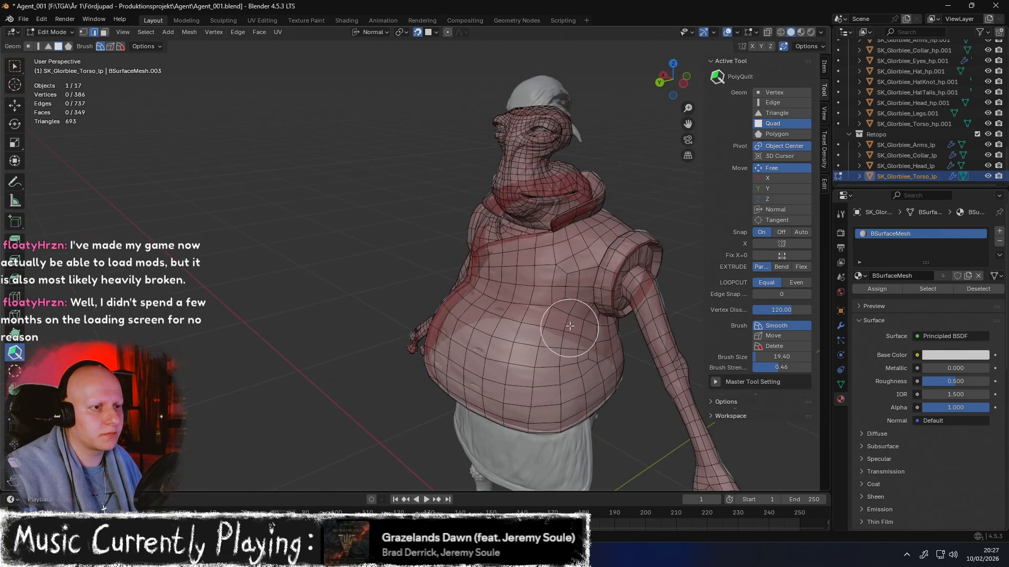
{"action": "middle_click_drag", "start_coordinate": [478, 315], "coordinate": [515, 306]}
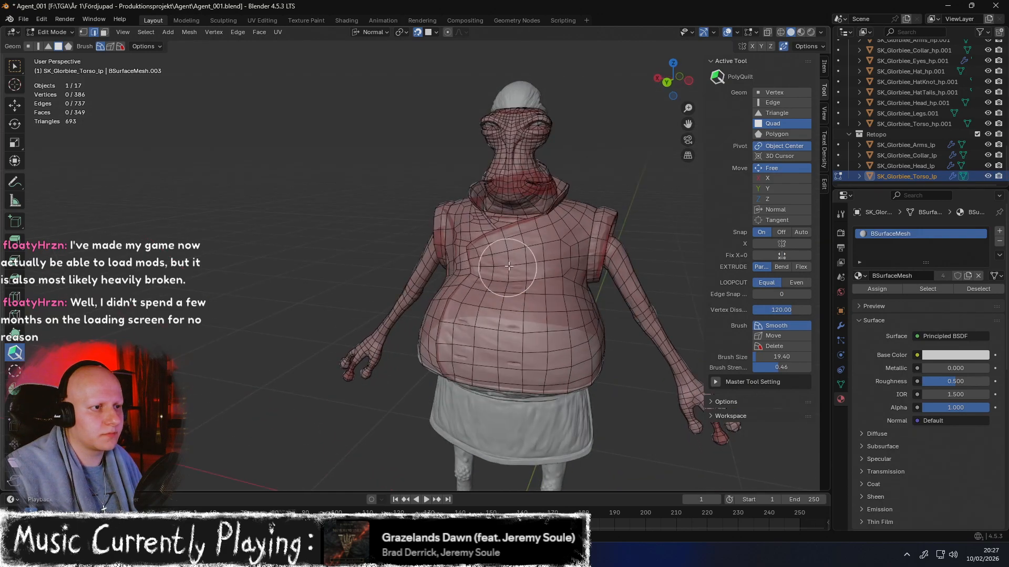
{"action": "mouse_move", "coordinate": [561, 262]}
{"action": "middle_mouse_down"}
{"action": "mouse_move", "coordinate": [528, 280]}
{"action": "mouse_move", "coordinate": [546, 310]}
{"action": "mouse_move", "coordinate": [594, 329]}
{"action": "mouse_move", "coordinate": [488, 328]}
{"action": "mouse_move", "coordinate": [557, 290]}
{"action": "mouse_move", "coordinate": [569, 317]}
{"action": "mouse_move", "coordinate": [605, 249]}
{"action": "mouse_move", "coordinate": [522, 295]}
{"action": "middle_mouse_up"}
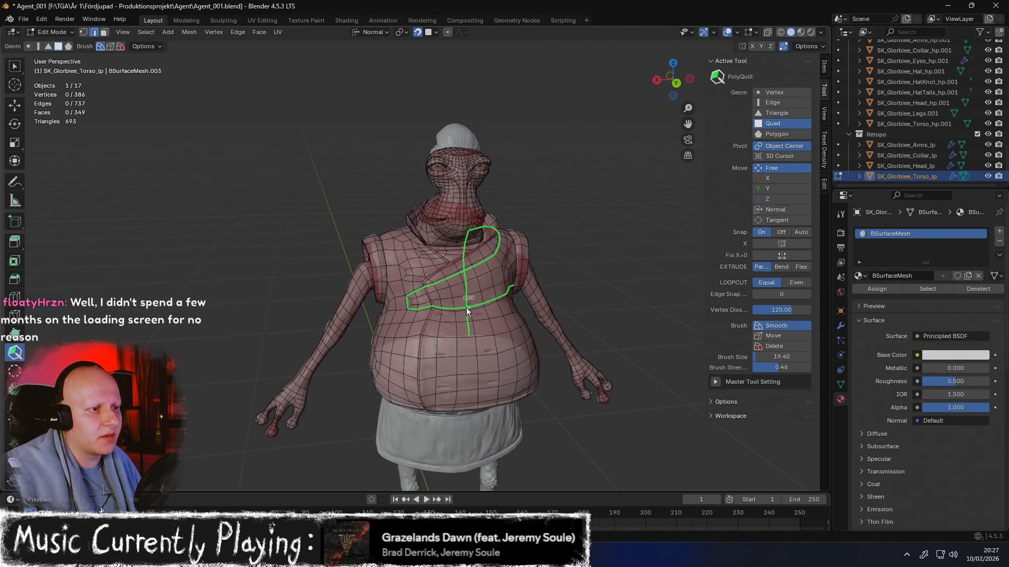
{"action": "scroll", "coordinate": [465, 312], "scroll_direction": "up", "scroll_amount": 2}
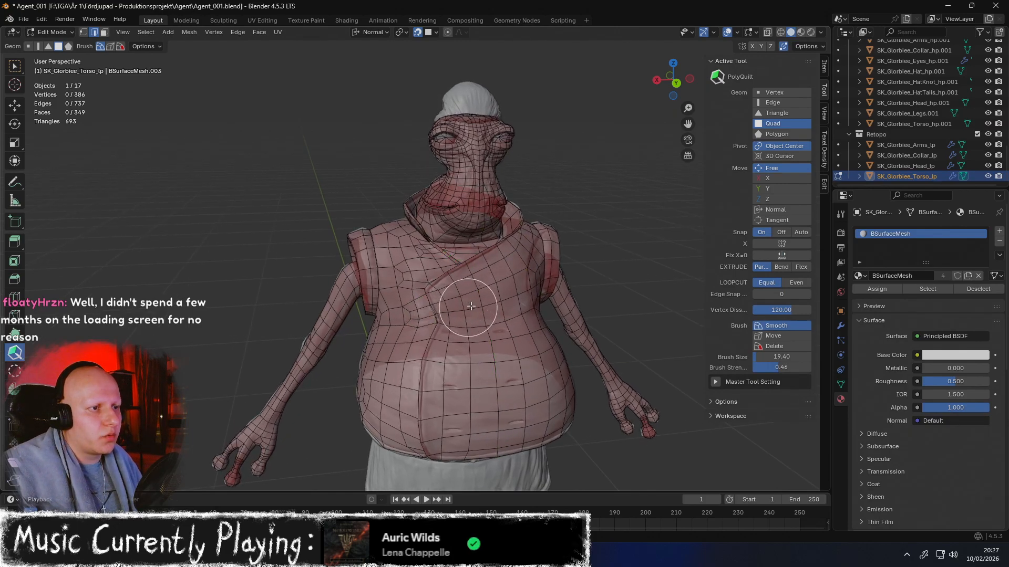
{"action": "scroll", "coordinate": [484, 312], "scroll_direction": "up", "scroll_amount": 1}
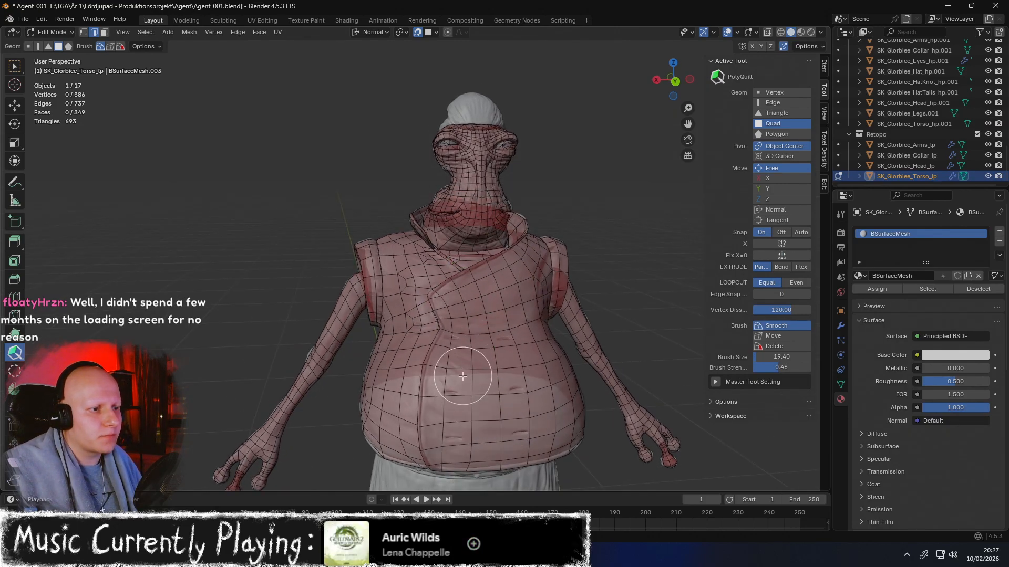
{"action": "middle_click_drag", "start_coordinate": [461, 426], "coordinate": [459, 357]}
{"action": "middle_click_drag", "start_coordinate": [476, 393], "coordinate": [440, 377]}
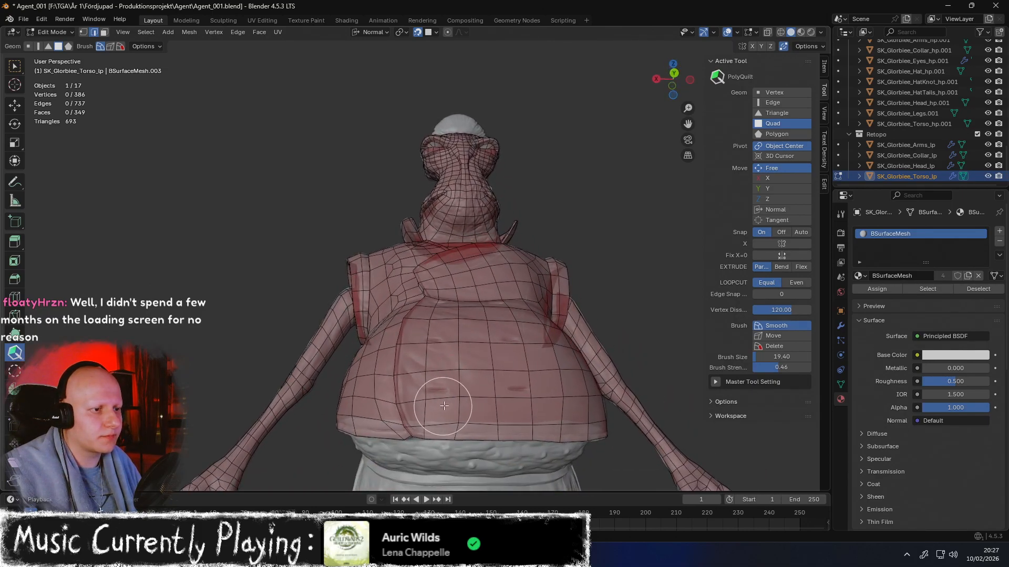
{"action": "middle_click_drag", "start_coordinate": [540, 405], "coordinate": [498, 406]}
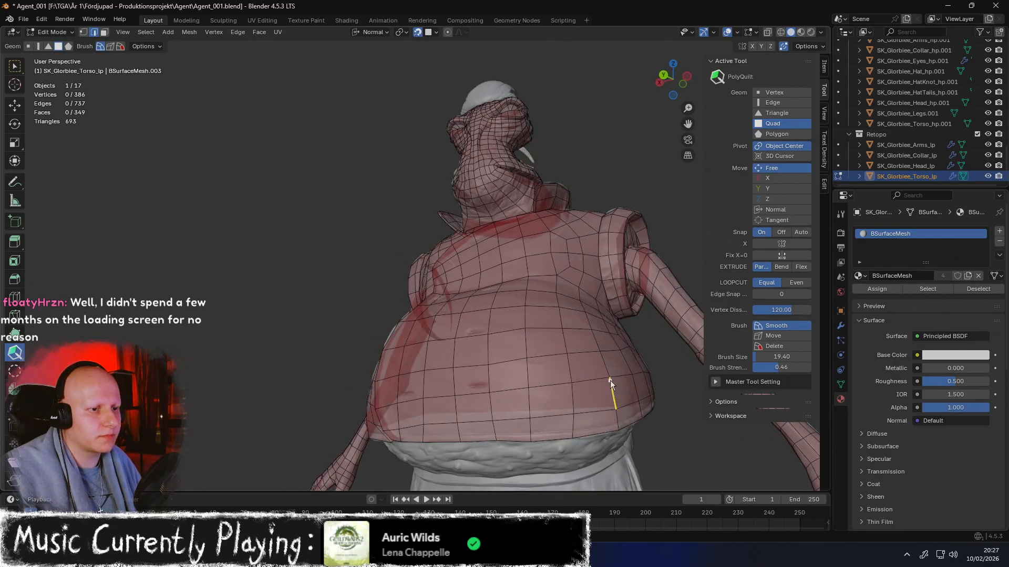
{"action": "middle_click_drag", "start_coordinate": [612, 381], "coordinate": [543, 408]}
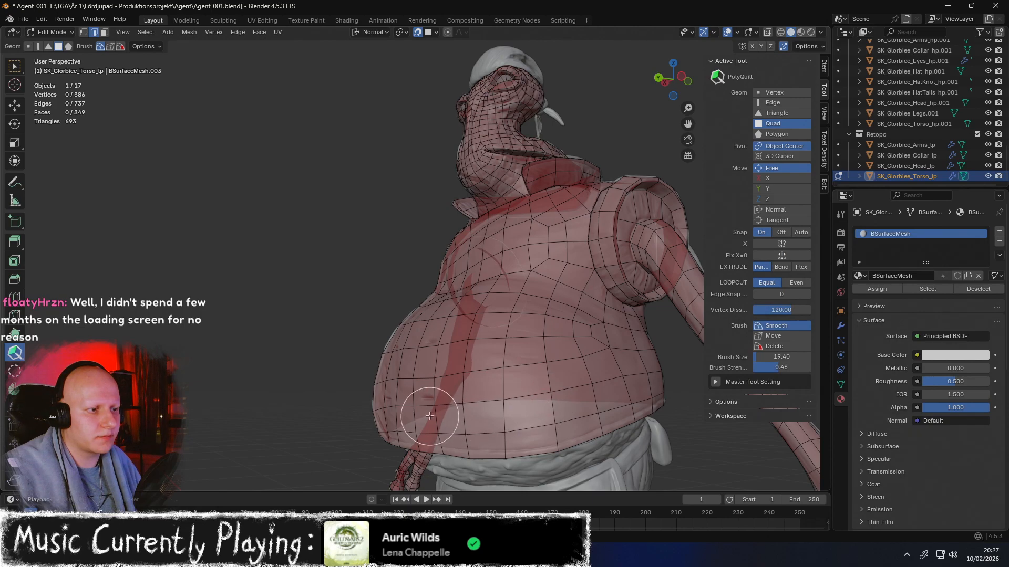
{"action": "mouse_move", "coordinate": [437, 395]}
{"action": "middle_mouse_down"}
{"action": "mouse_move", "coordinate": [554, 355]}
{"action": "mouse_move", "coordinate": [567, 366]}
{"action": "mouse_move", "coordinate": [373, 366]}
{"action": "middle_mouse_up"}
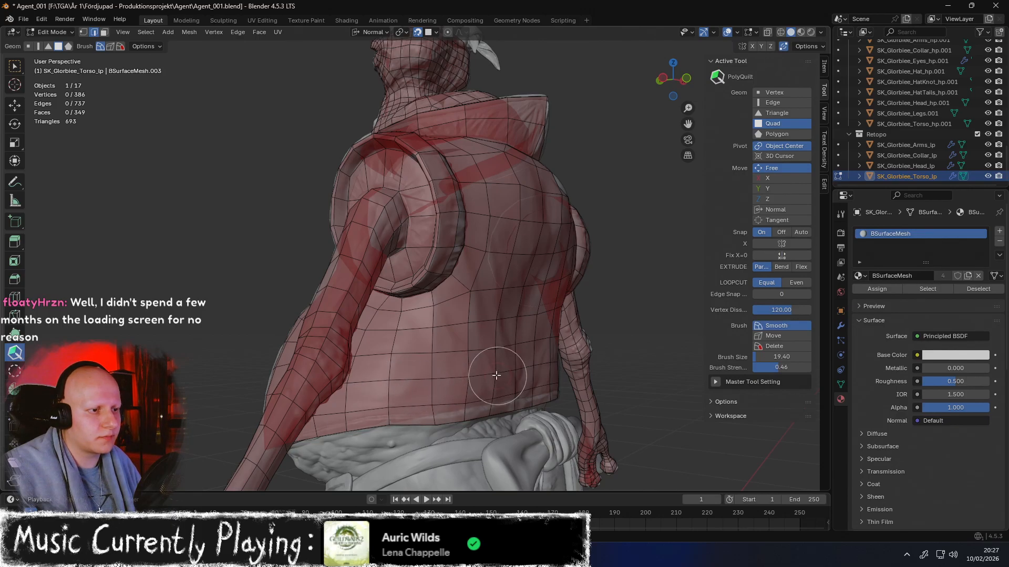
{"action": "middle_click_drag", "start_coordinate": [497, 376], "coordinate": [435, 374]}
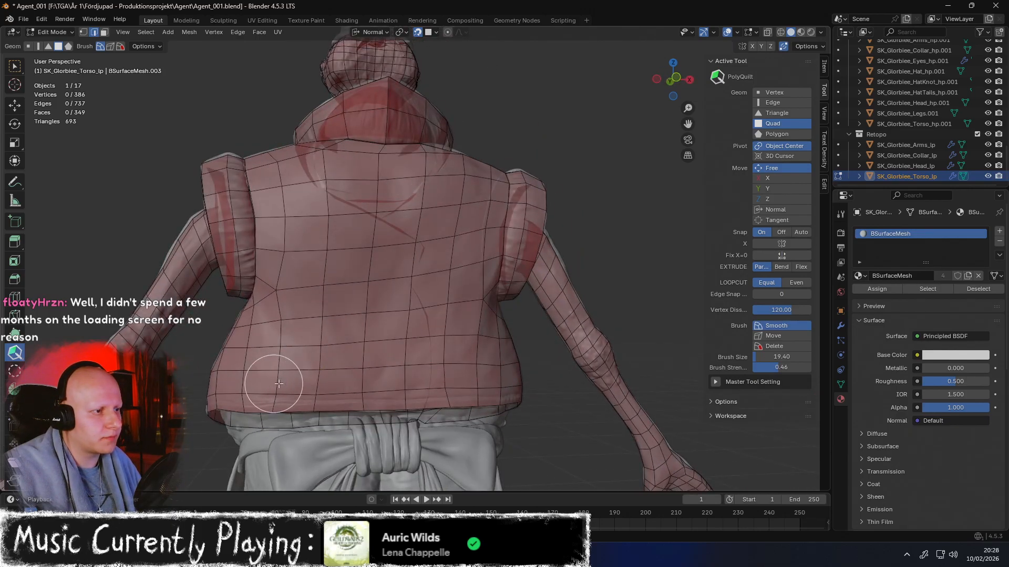
{"action": "mouse_move", "coordinate": [459, 382]}
{"action": "middle_mouse_down"}
{"action": "mouse_move", "coordinate": [473, 379]}
{"action": "mouse_move", "coordinate": [345, 386]}
{"action": "mouse_move", "coordinate": [306, 373]}
{"action": "middle_mouse_up"}
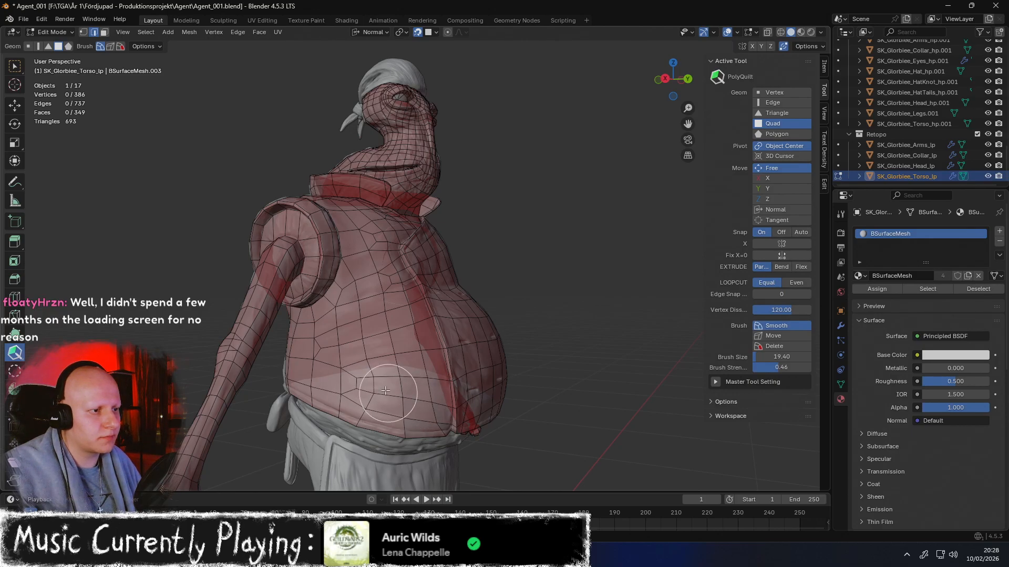
{"action": "middle_click_drag", "start_coordinate": [378, 385], "coordinate": [399, 392]}
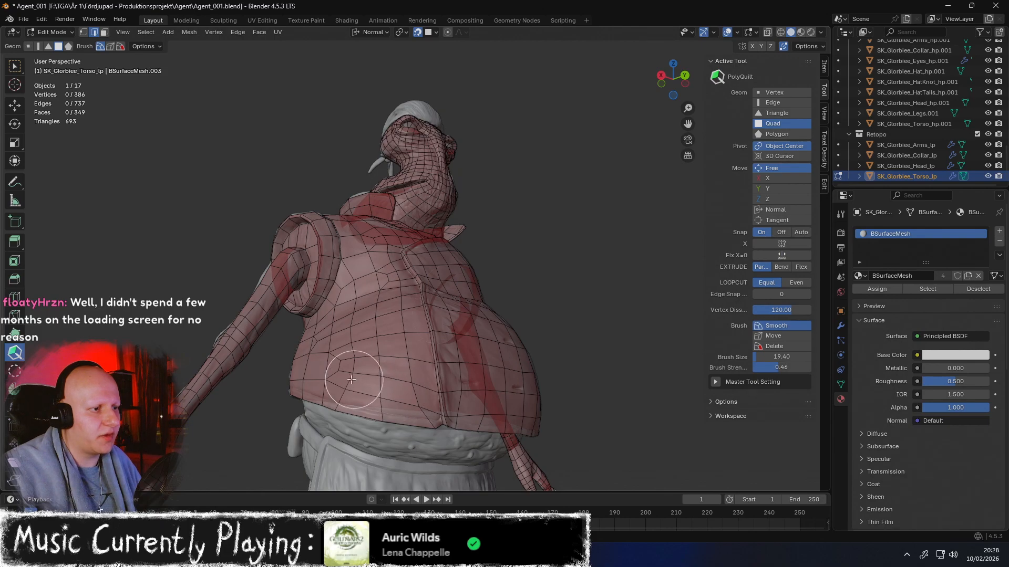
{"action": "middle_click_drag", "start_coordinate": [336, 364], "coordinate": [395, 344]}
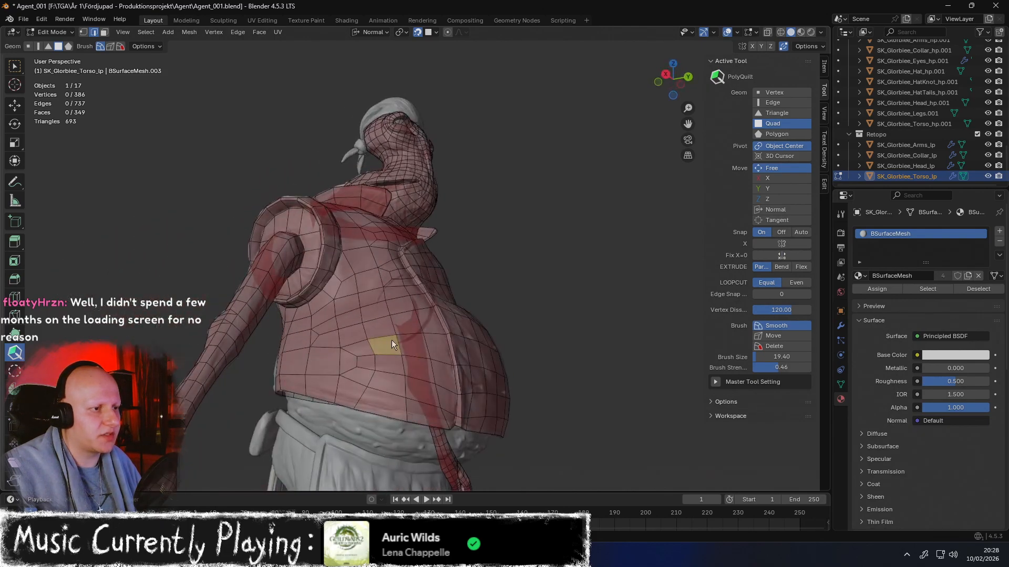
Switch to the Poly Build tool and reposition the vertices along the torso's bottom hem on the right side
{"action": "left_click", "coordinate": [17, 335]}
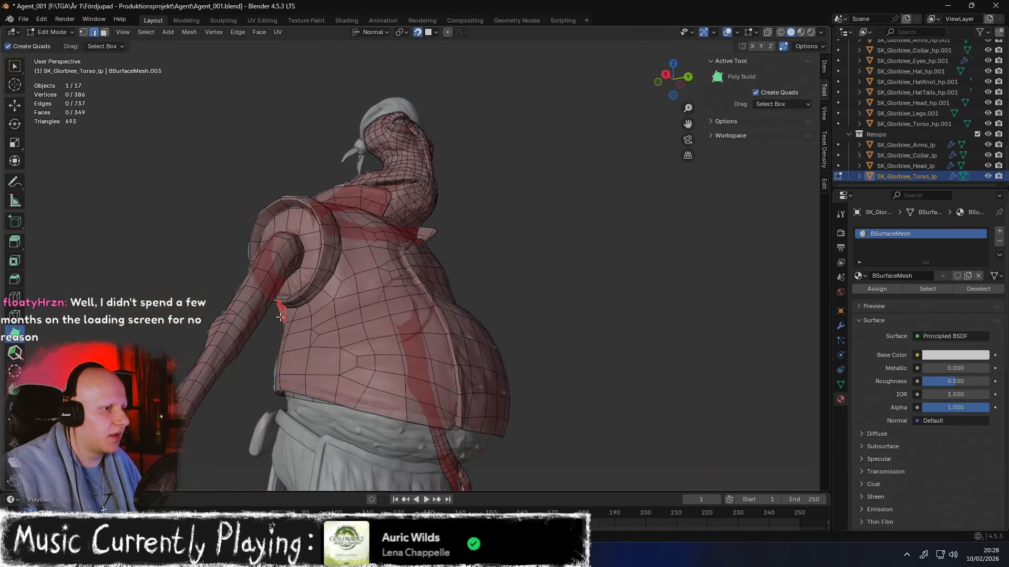
{"action": "scroll", "coordinate": [426, 238], "scroll_direction": "up", "scroll_amount": 6}
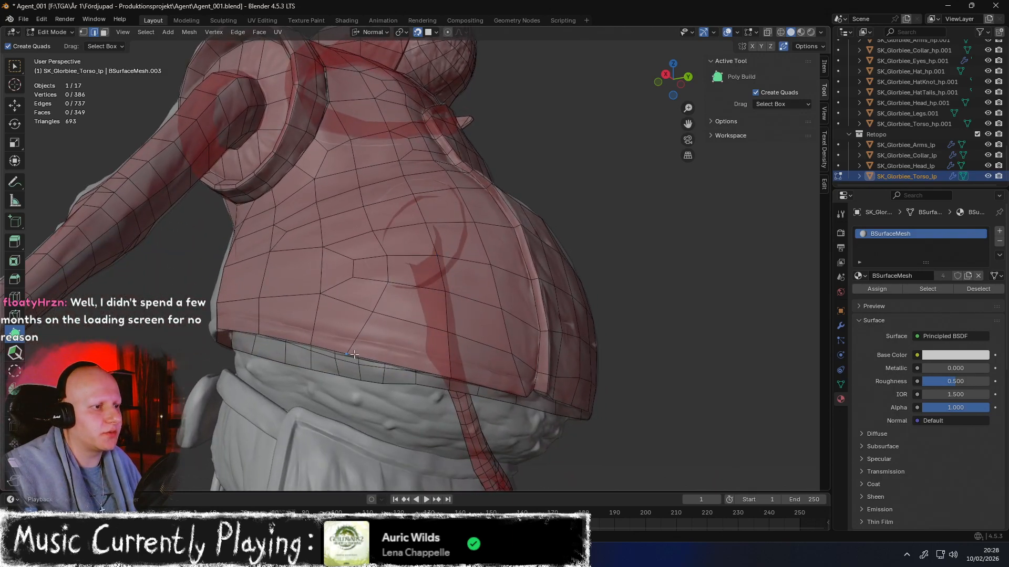
{"action": "middle_click_drag", "start_coordinate": [348, 353], "coordinate": [355, 330]}
{"action": "left_click_drag", "start_coordinate": [351, 326], "coordinate": [384, 331]}
{"action": "middle_click_drag", "start_coordinate": [383, 331], "coordinate": [404, 263]}
{"action": "scroll", "coordinate": [455, 200], "scroll_direction": "up", "scroll_amount": 4}
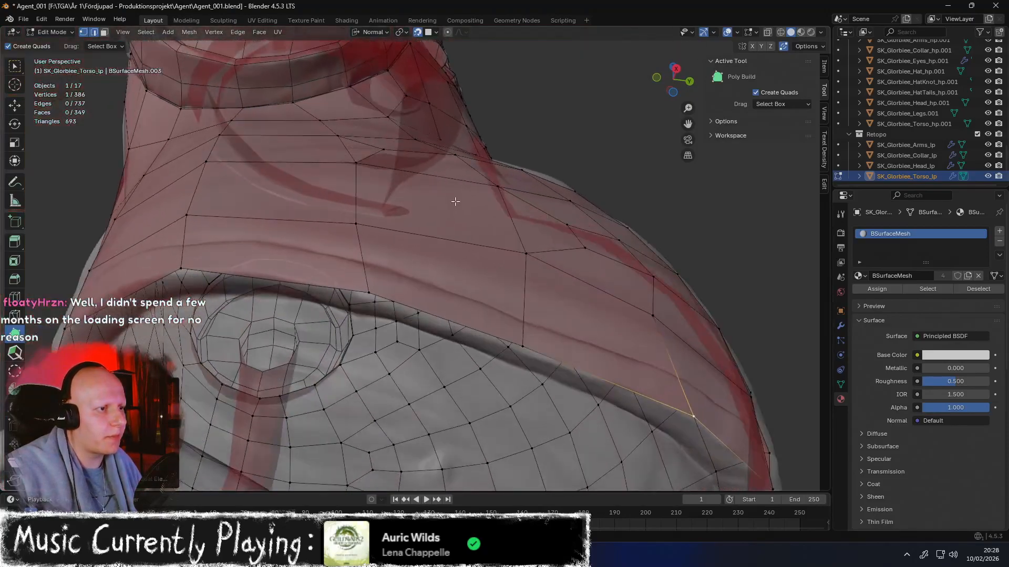
{"action": "mouse_move", "coordinate": [369, 288]}
{"action": "left_mouse_down"}
{"action": "mouse_move", "coordinate": [331, 263]}
{"action": "mouse_move", "coordinate": [350, 283]}
{"action": "left_mouse_up"}
Continue around the torso's bottom hem, nudging its border vertices onto the high-poly jacket edge
{"action": "middle_click_drag", "start_coordinate": [350, 283], "coordinate": [392, 286]}
{"action": "left_click_drag", "start_coordinate": [321, 354], "coordinate": [343, 357]}
{"action": "middle_click_drag", "start_coordinate": [343, 357], "coordinate": [413, 325]}
{"action": "middle_click_drag", "start_coordinate": [480, 320], "coordinate": [472, 320]}
{"action": "left_click_drag", "start_coordinate": [465, 391], "coordinate": [443, 394]}
{"action": "middle_click_drag", "start_coordinate": [442, 394], "coordinate": [294, 319]}
{"action": "left_click_drag", "start_coordinate": [292, 328], "coordinate": [300, 324]}
Adjust the bottom hem vertices along the left side of the torso to follow the jacket edge
{"action": "mouse_move", "coordinate": [301, 324]}
{"action": "middle_mouse_down"}
{"action": "mouse_move", "coordinate": [316, 262]}
{"action": "mouse_move", "coordinate": [317, 320]}
{"action": "middle_mouse_up"}
{"action": "left_click_drag", "start_coordinate": [316, 320], "coordinate": [319, 323]}
{"action": "middle_click_drag", "start_coordinate": [319, 323], "coordinate": [367, 270]}
{"action": "left_click_drag", "start_coordinate": [381, 281], "coordinate": [369, 278]}
{"action": "middle_click_drag", "start_coordinate": [369, 277], "coordinate": [443, 223]}
{"action": "left_click_drag", "start_coordinate": [455, 211], "coordinate": [446, 215]}
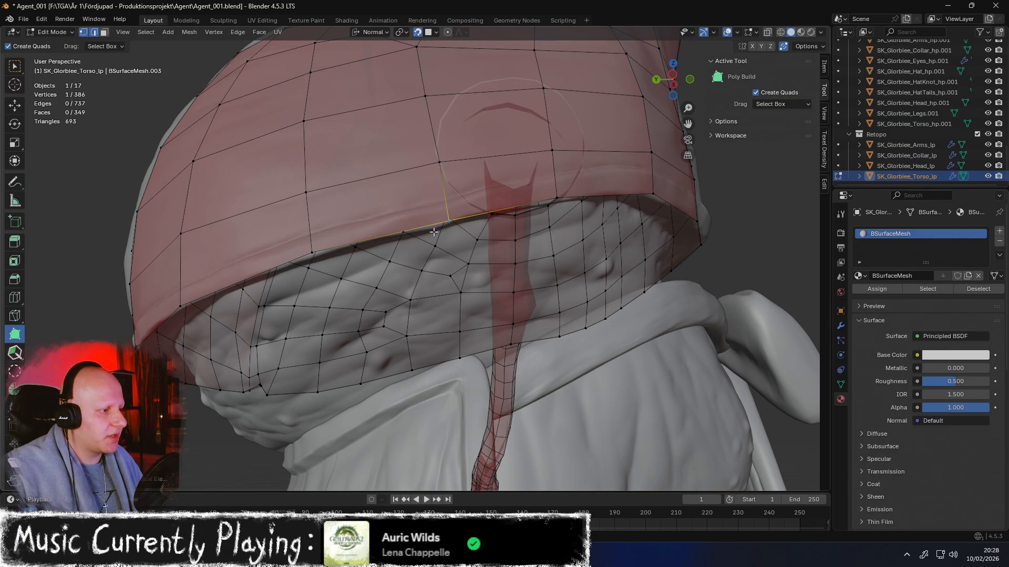
Nudge the bottom hem vertices across the front of the torso onto the high-poly jacket edge
{"action": "middle_click_drag", "start_coordinate": [429, 224], "coordinate": [530, 251]}
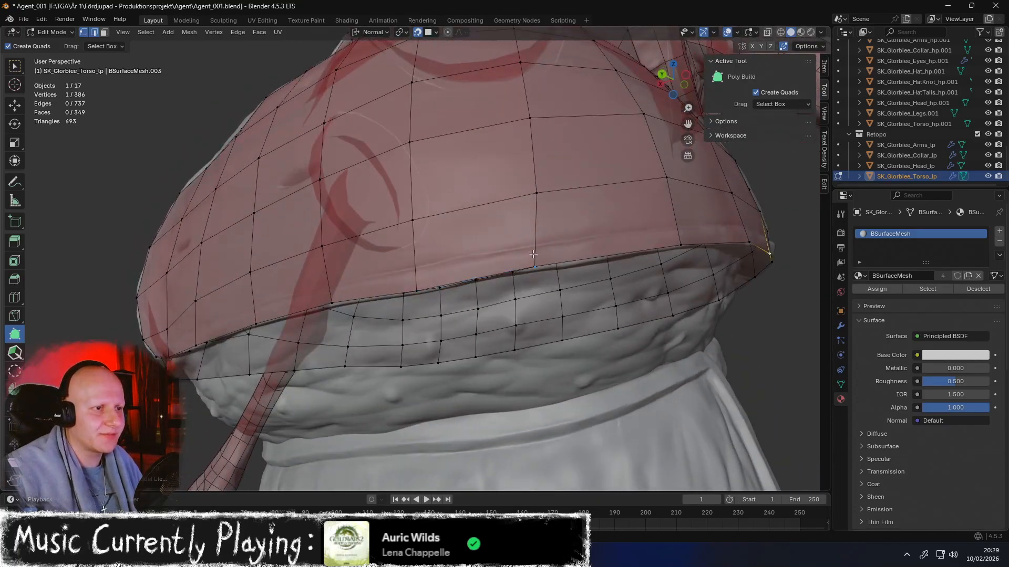
{"action": "left_click_drag", "start_coordinate": [535, 265], "coordinate": [540, 265]}
{"action": "middle_click_drag", "start_coordinate": [539, 265], "coordinate": [564, 251]}
{"action": "left_click_drag", "start_coordinate": [480, 257], "coordinate": [467, 263]}
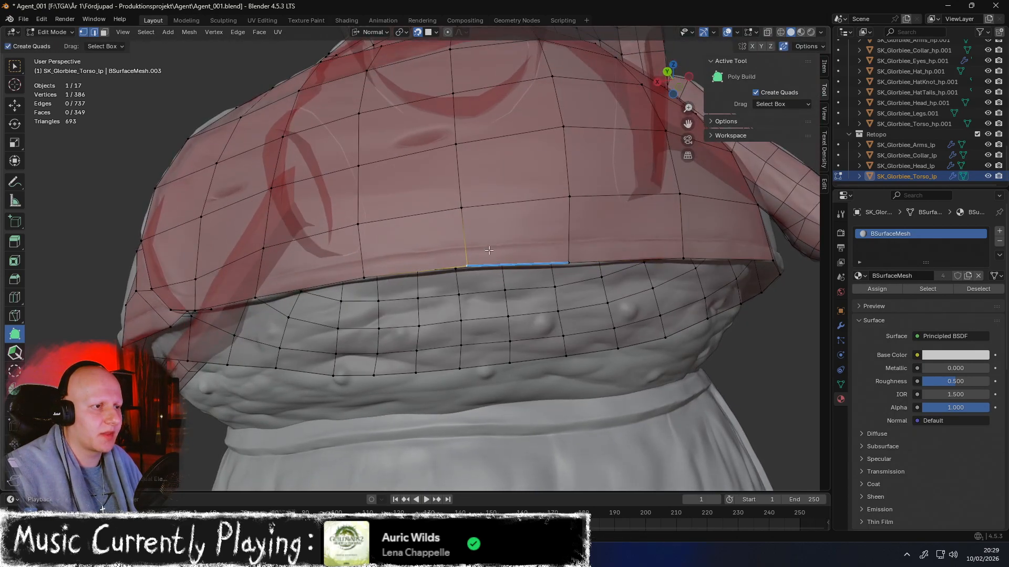
{"action": "middle_click_drag", "start_coordinate": [466, 264], "coordinate": [506, 249]}
{"action": "left_click_drag", "start_coordinate": [470, 275], "coordinate": [460, 277]}
{"action": "middle_click_drag", "start_coordinate": [460, 277], "coordinate": [375, 265]}
{"action": "mouse_move", "coordinate": [387, 274]}
{"action": "left_mouse_down"}
{"action": "mouse_move", "coordinate": [396, 265]}
{"action": "mouse_move", "coordinate": [398, 281]}
{"action": "left_mouse_up"}
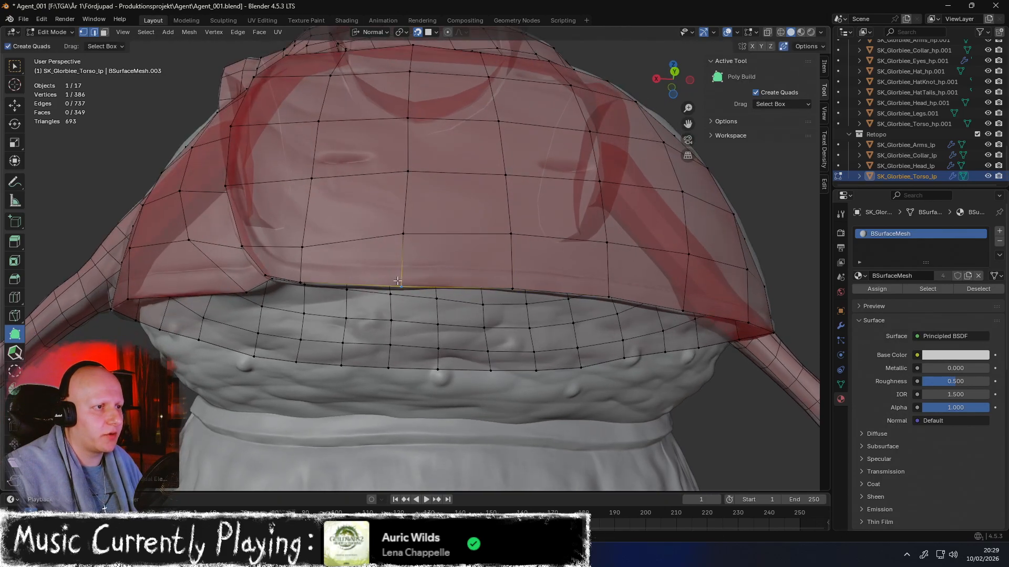
Reposition the hem vertices beside the jacket's pointed front fold, working from below the torso
{"action": "middle_click_drag", "start_coordinate": [407, 261], "coordinate": [468, 189]}
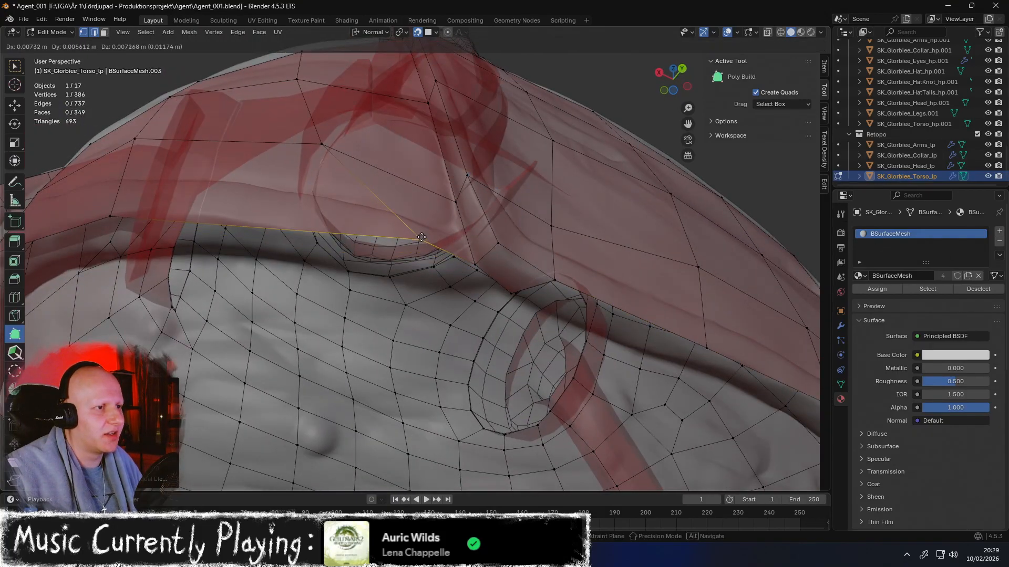
{"action": "middle_click_drag", "start_coordinate": [431, 269], "coordinate": [399, 257]}
{"action": "left_click_drag", "start_coordinate": [305, 344], "coordinate": [320, 354]}
{"action": "middle_click_drag", "start_coordinate": [320, 355], "coordinate": [276, 287]}
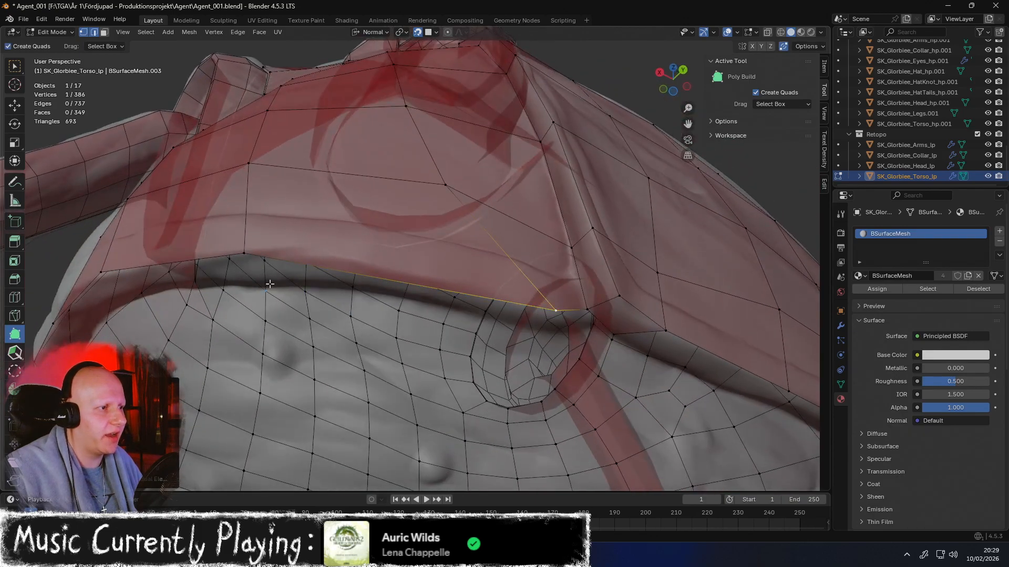
{"action": "mouse_move", "coordinate": [243, 258]}
{"action": "left_mouse_down"}
{"action": "mouse_move", "coordinate": [251, 238]}
{"action": "mouse_move", "coordinate": [249, 246]}
{"action": "left_mouse_up"}
{"action": "middle_click_drag", "start_coordinate": [249, 246], "coordinate": [243, 240]}
Build new Poly Build faces from the torso's front hem edge inward under the jacket, toward the pointed fold
{"action": "middle_click_drag", "start_coordinate": [337, 226], "coordinate": [331, 237]}
{"action": "scroll", "coordinate": [331, 236], "scroll_direction": "down", "scroll_amount": 7}
{"action": "middle_click_drag", "start_coordinate": [352, 357], "coordinate": [500, 357]}
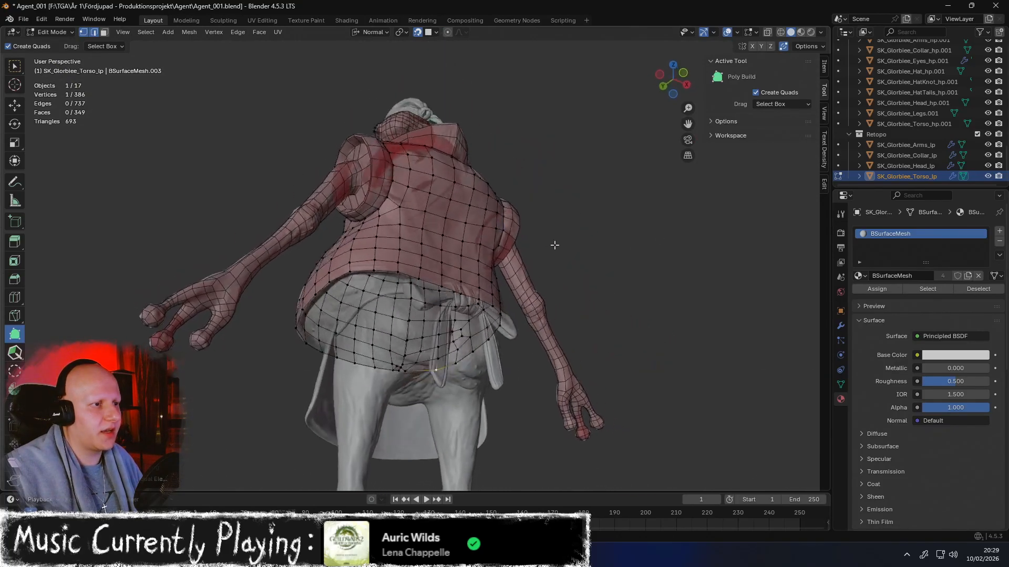
{"action": "middle_click_drag", "start_coordinate": [660, 226], "coordinate": [652, 251]}
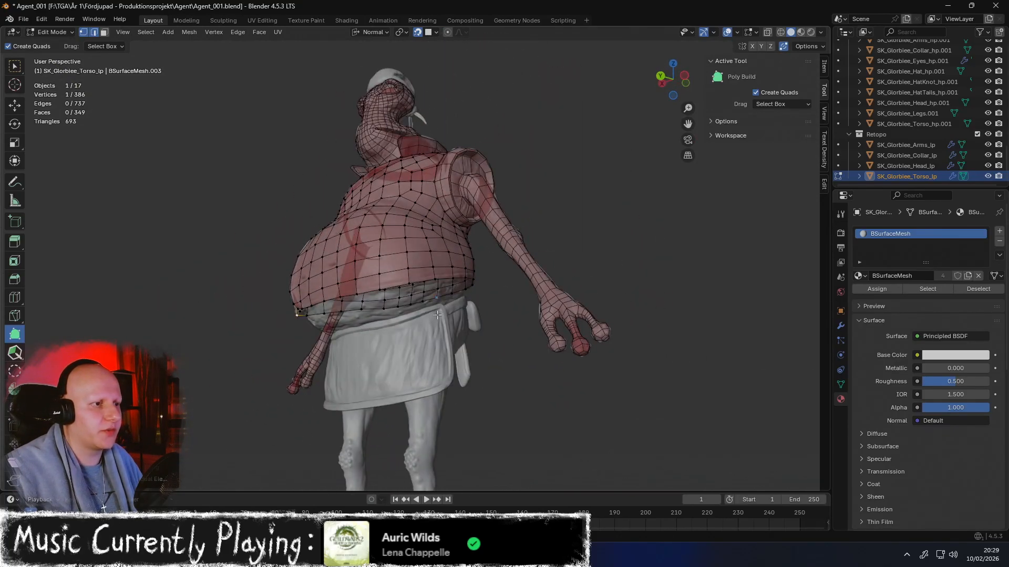
{"action": "middle_click_drag", "start_coordinate": [525, 280], "coordinate": [501, 174], "text": "ctrl"}
{"action": "middle_click_drag", "start_coordinate": [430, 288], "coordinate": [335, 206]}
{"action": "left_click_drag", "start_coordinate": [308, 195], "coordinate": [317, 195]}
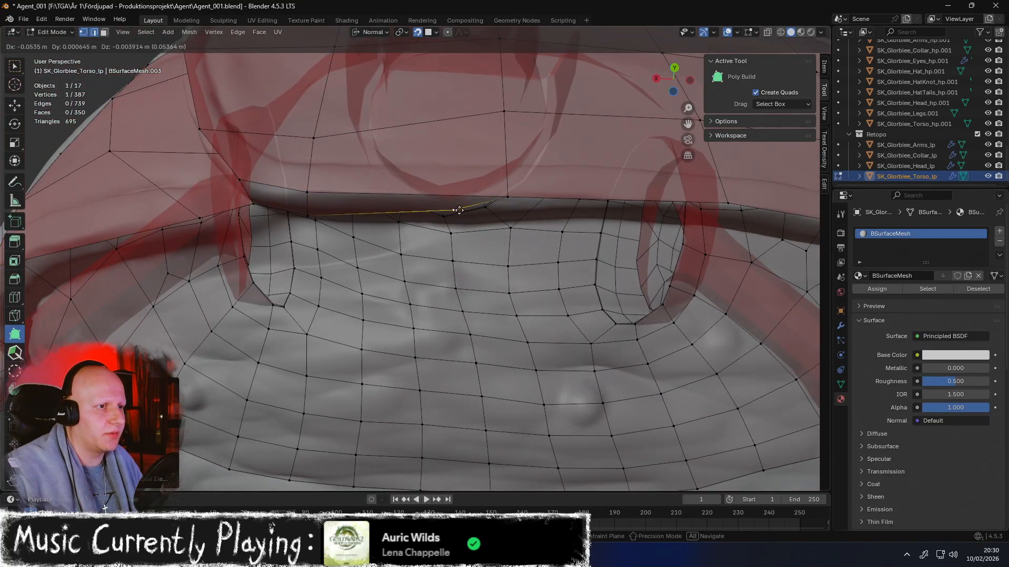
{"action": "left_click_drag", "start_coordinate": [505, 220], "coordinate": [506, 220]}
{"action": "middle_click_drag", "start_coordinate": [506, 220], "coordinate": [393, 114]}
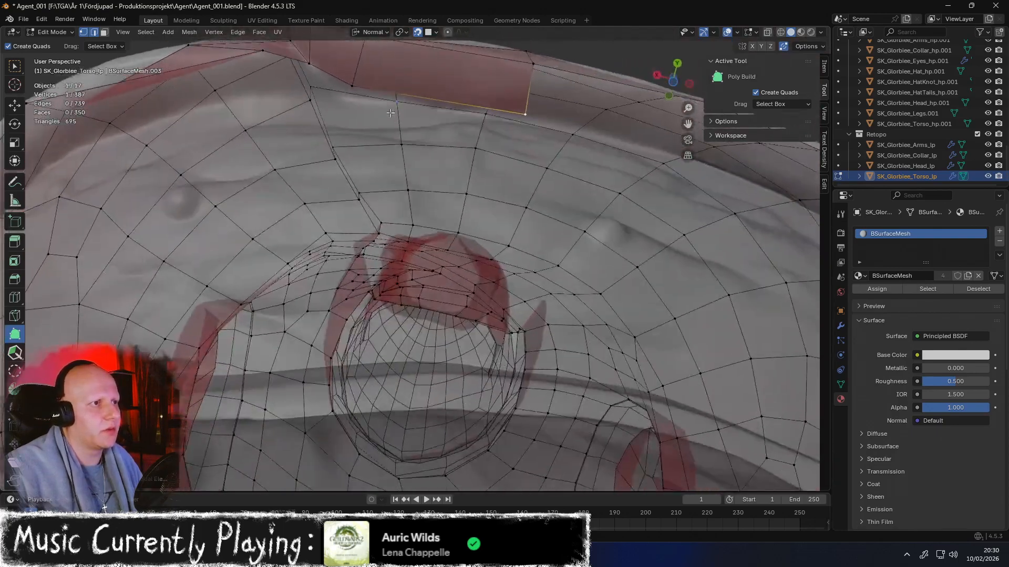
{"action": "middle_click_drag", "start_coordinate": [352, 81], "coordinate": [417, 162]}
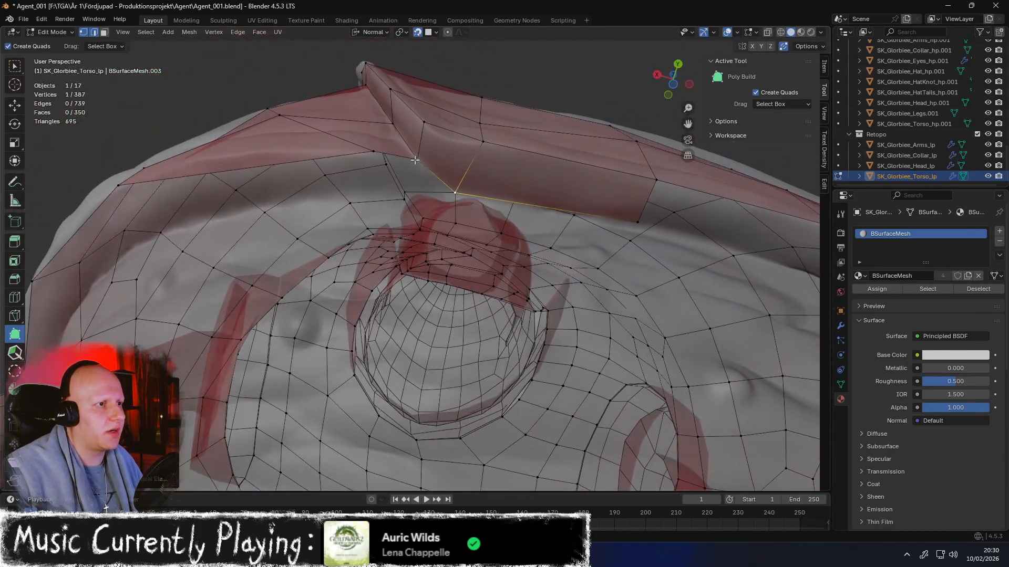
{"action": "left_click_drag", "start_coordinate": [392, 155], "coordinate": [415, 194]}
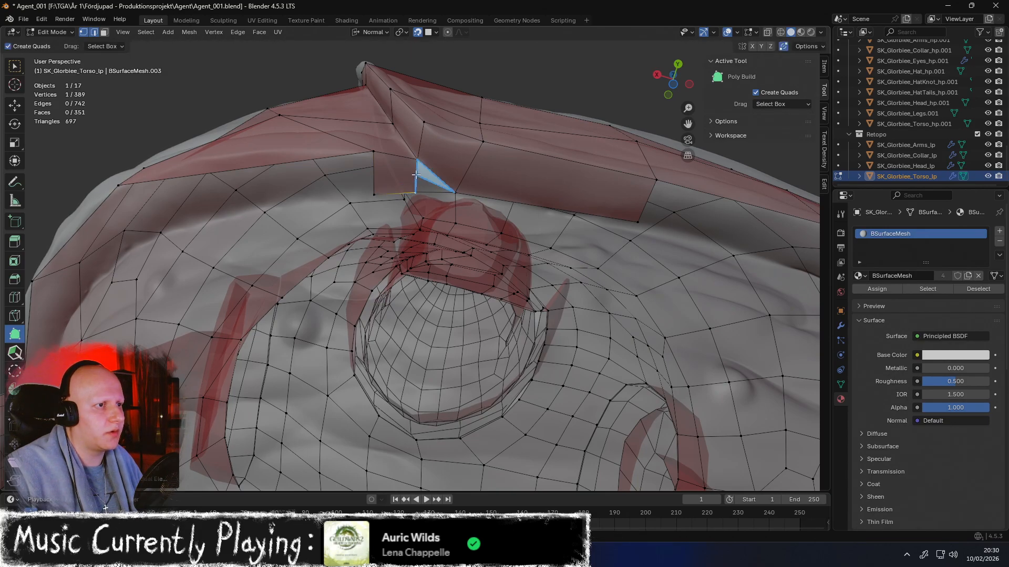
Use Poly Build to add two quads to the torso retopo mesh along the hem's underside, beginning at the notch
{"action": "scroll", "coordinate": [418, 176], "scroll_direction": "up", "scroll_amount": 4}
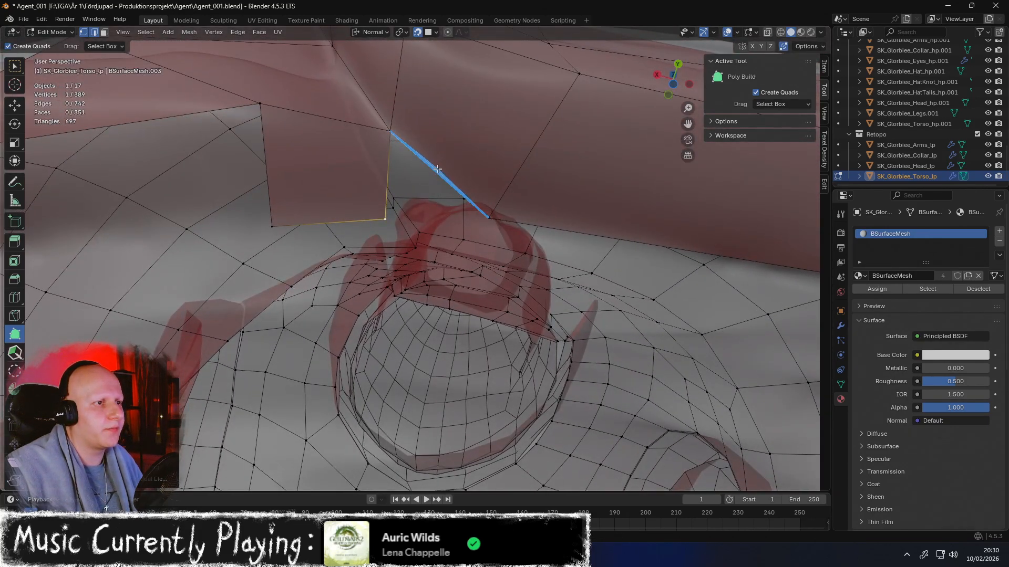
{"action": "left_click_drag", "start_coordinate": [437, 169], "coordinate": [415, 183]}
{"action": "left_click_drag", "start_coordinate": [387, 220], "coordinate": [390, 217]}
{"action": "middle_click_drag", "start_coordinate": [437, 184], "coordinate": [549, 296], "text": "ctrl"}
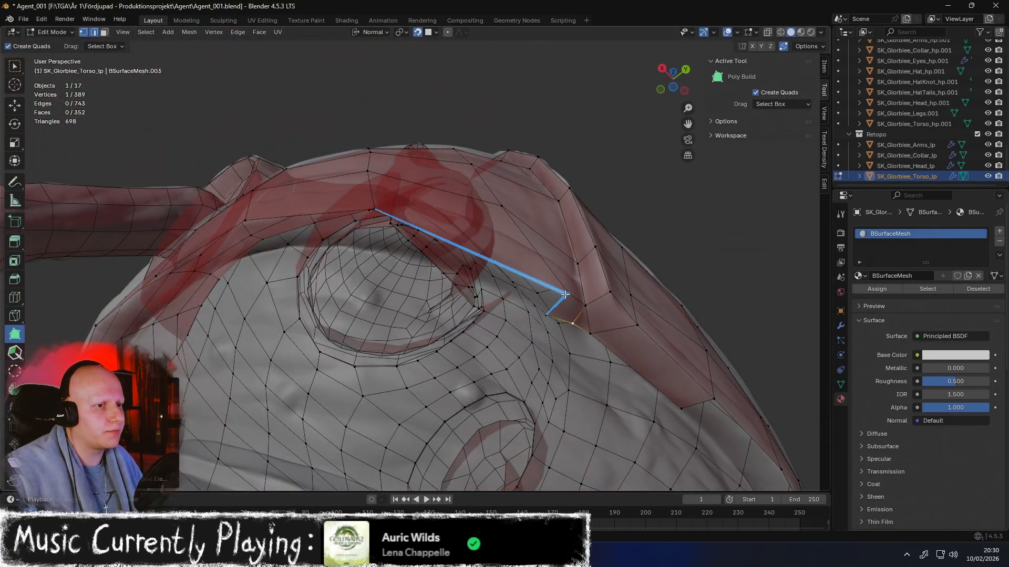
{"action": "left_click_drag", "start_coordinate": [564, 295], "coordinate": [498, 283]}
{"action": "left_click_drag", "start_coordinate": [366, 247], "coordinate": [376, 244]}
Extend the strip of quads under the torso hem away from the notch, around the curve toward the sleeve side
{"action": "middle_click_drag", "start_coordinate": [376, 245], "coordinate": [433, 237]}
{"action": "left_click_drag", "start_coordinate": [427, 240], "coordinate": [419, 240]}
{"action": "middle_click_drag", "start_coordinate": [420, 240], "coordinate": [553, 252]}
{"action": "left_click_drag", "start_coordinate": [552, 251], "coordinate": [545, 254], "text": "ctrl"}
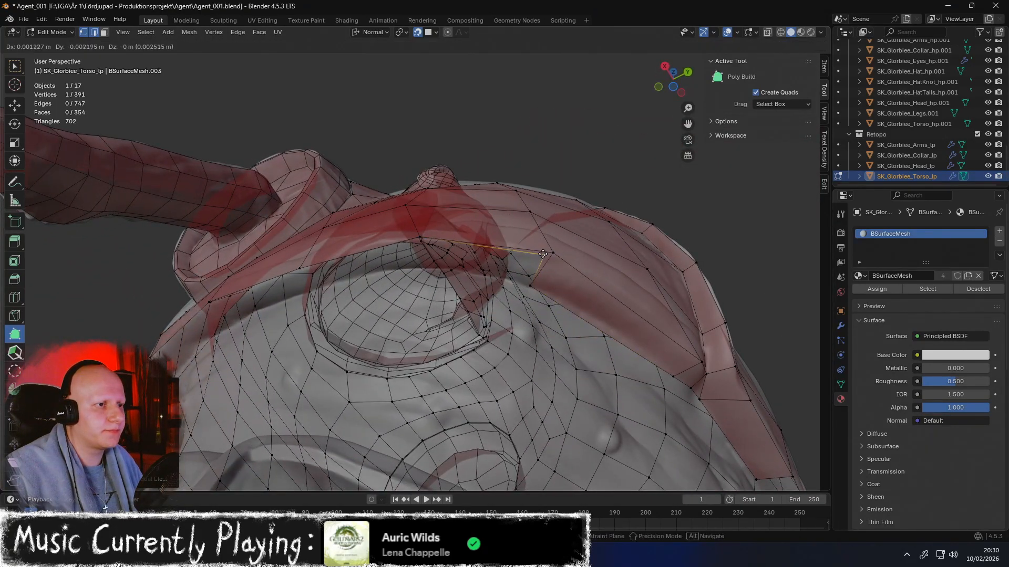
{"action": "left_click_drag", "start_coordinate": [419, 268], "coordinate": [420, 267], "text": "ctrl"}
{"action": "middle_click_drag", "start_coordinate": [421, 267], "coordinate": [568, 232]}
{"action": "left_click_drag", "start_coordinate": [563, 222], "coordinate": [425, 251], "text": "ctrl"}
Add another quad to the hem's inner strip where it approaches the area beneath the sleeve opening
{"action": "middle_click_drag", "start_coordinate": [477, 320], "coordinate": [550, 299]}
{"action": "left_click_drag", "start_coordinate": [534, 207], "coordinate": [536, 205]}
{"action": "middle_click_drag", "start_coordinate": [536, 205], "coordinate": [570, 221]}
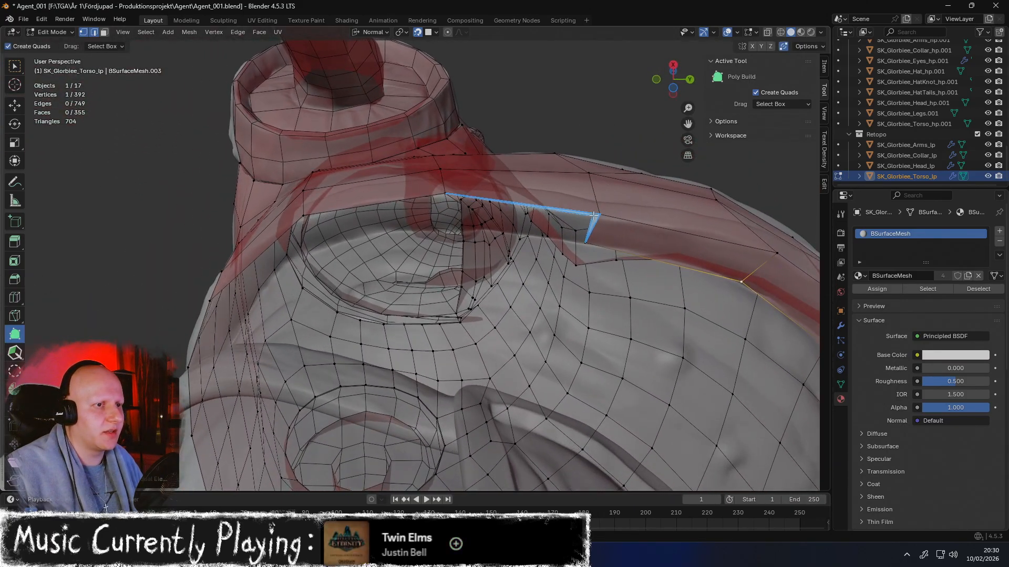
{"action": "left_click_drag", "start_coordinate": [571, 220], "coordinate": [572, 219]}
{"action": "left_click_drag", "start_coordinate": [446, 230], "coordinate": [445, 230]}
Continue the inner hem strip with two quads along the side of the torso below the sleeve
{"action": "middle_click_drag", "start_coordinate": [445, 230], "coordinate": [548, 248]}
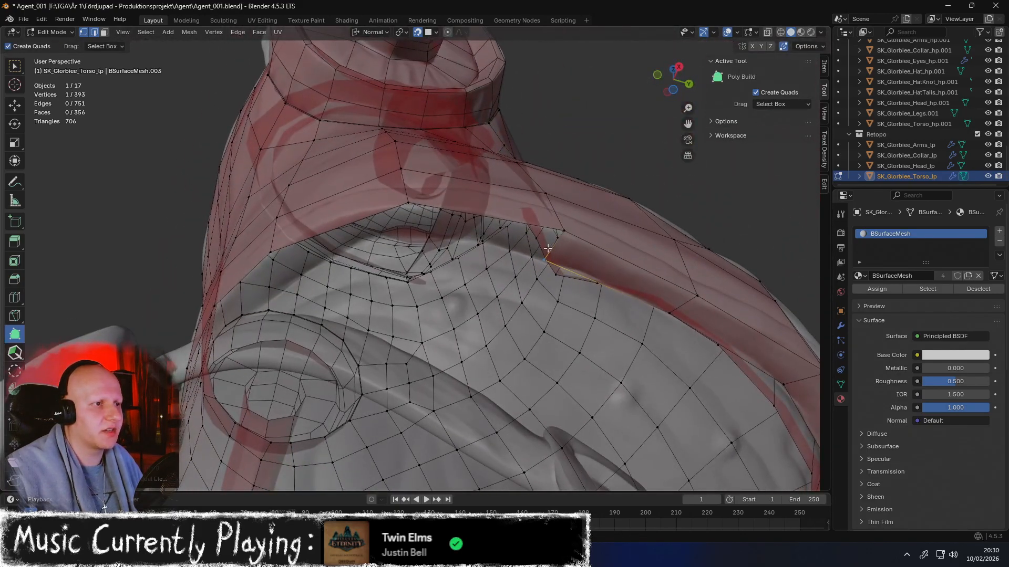
{"action": "left_click_drag", "start_coordinate": [558, 237], "coordinate": [558, 233]}
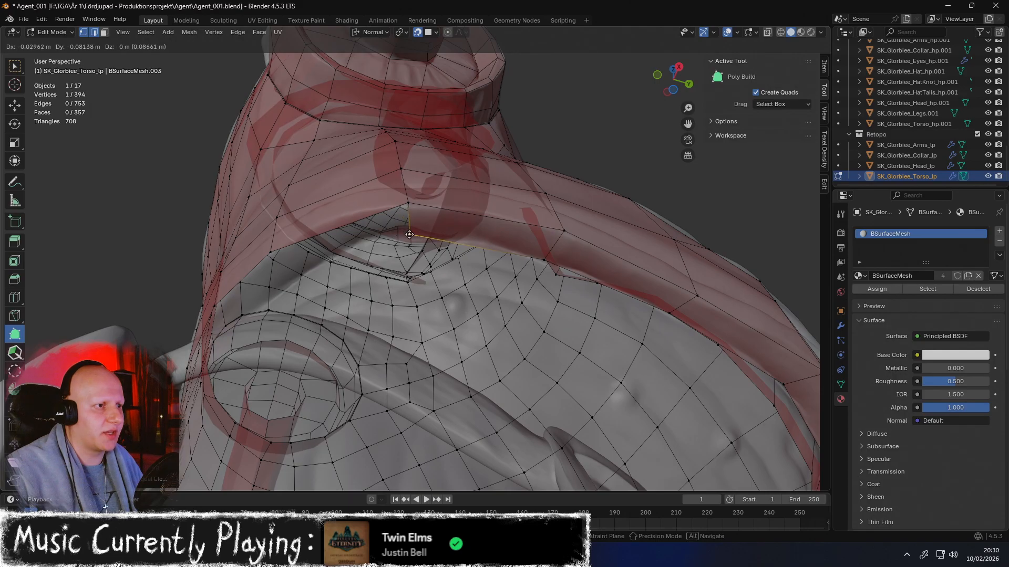
{"action": "left_click_drag", "start_coordinate": [408, 238], "coordinate": [408, 238]}
{"action": "middle_click_drag", "start_coordinate": [419, 228], "coordinate": [494, 231]}
{"action": "left_click_drag", "start_coordinate": [497, 229], "coordinate": [346, 262]}
{"action": "middle_click_drag", "start_coordinate": [346, 262], "coordinate": [475, 227]}
{"action": "left_click_drag", "start_coordinate": [475, 227], "coordinate": [469, 235]}
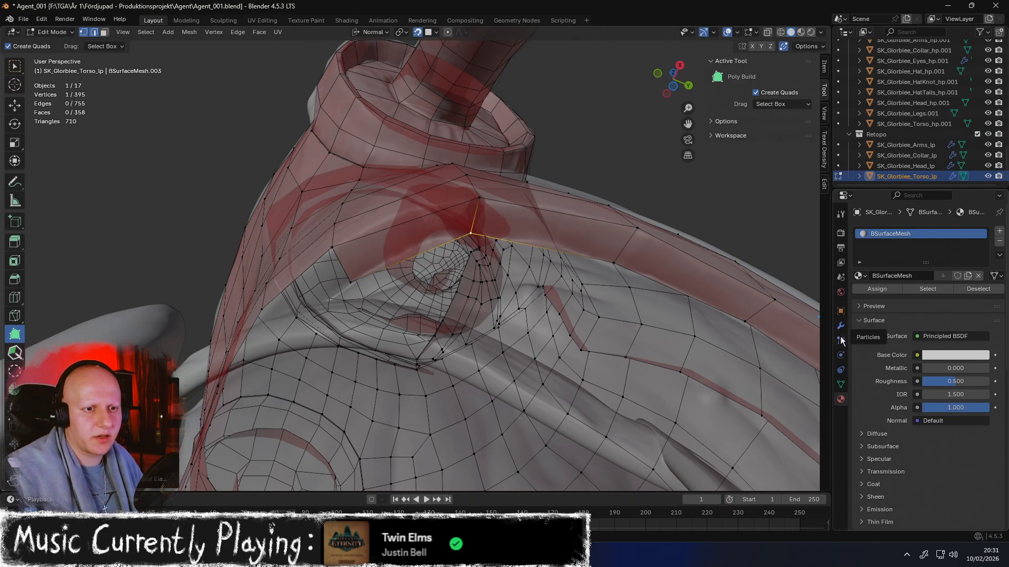
Switch off In Front for the torso retopo mesh to examine how the hem sits on the sculpt, and switch it back on
{"action": "left_click", "coordinate": [840, 312]}
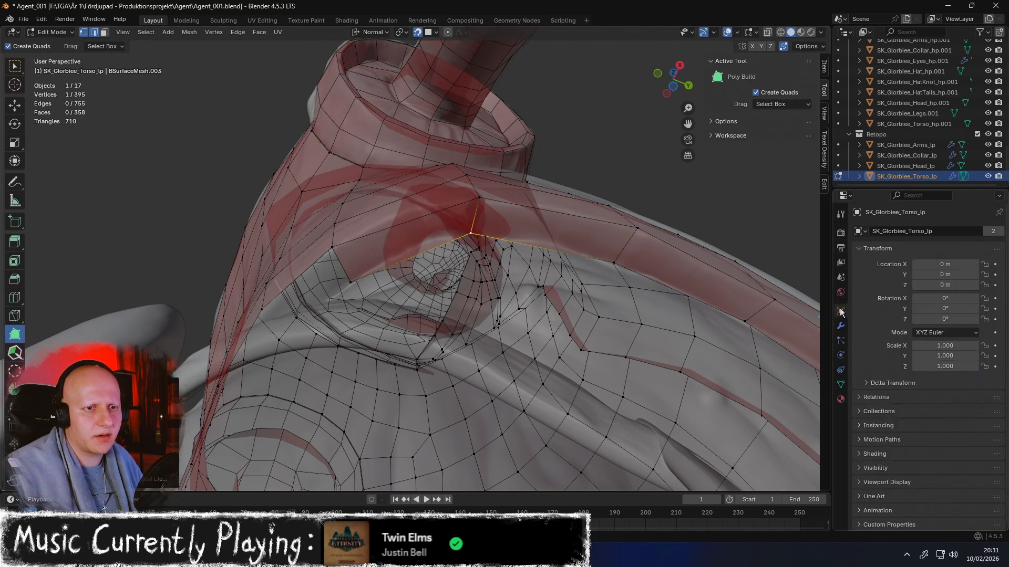
{"action": "left_click", "coordinate": [893, 483]}
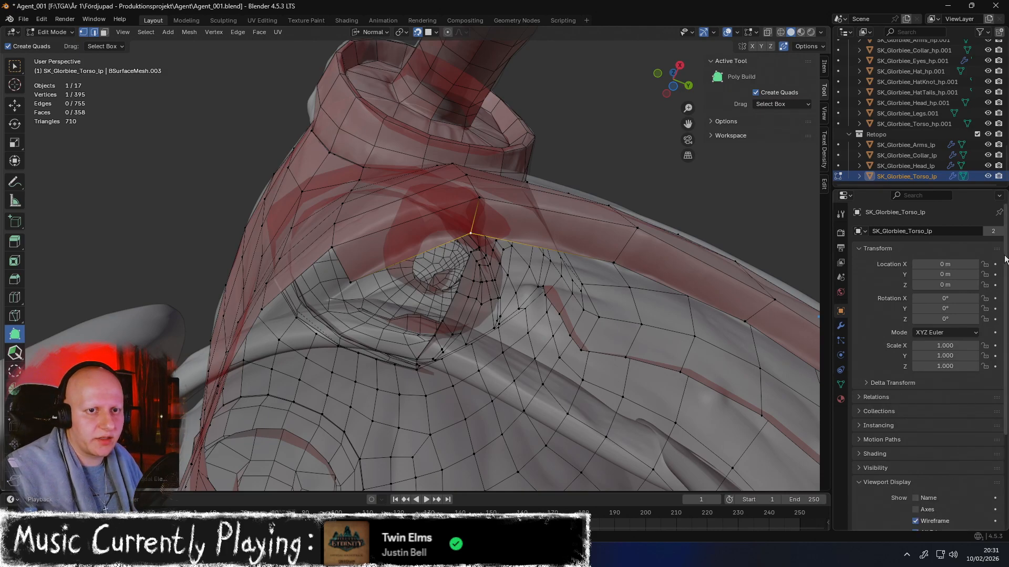
{"action": "scroll", "coordinate": [960, 389], "scroll_direction": "down", "scroll_amount": 5}
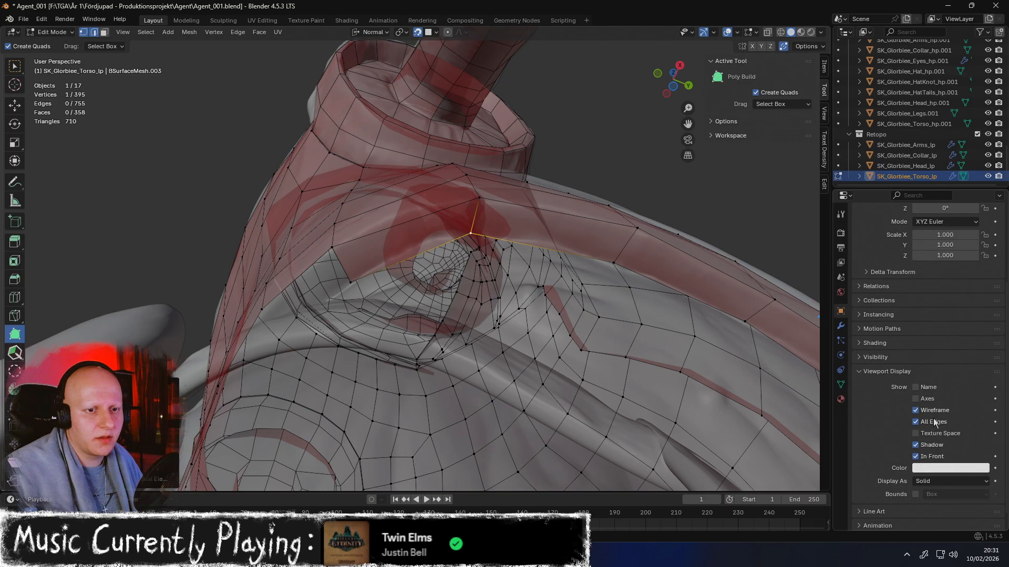
{"action": "left_click", "coordinate": [936, 411]}
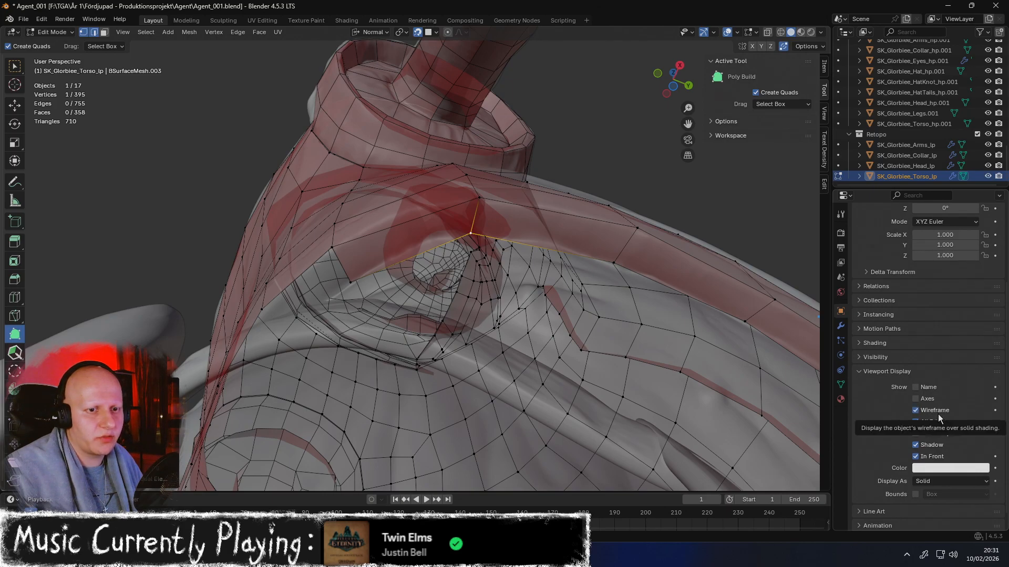
{"action": "left_click", "coordinate": [930, 456]}
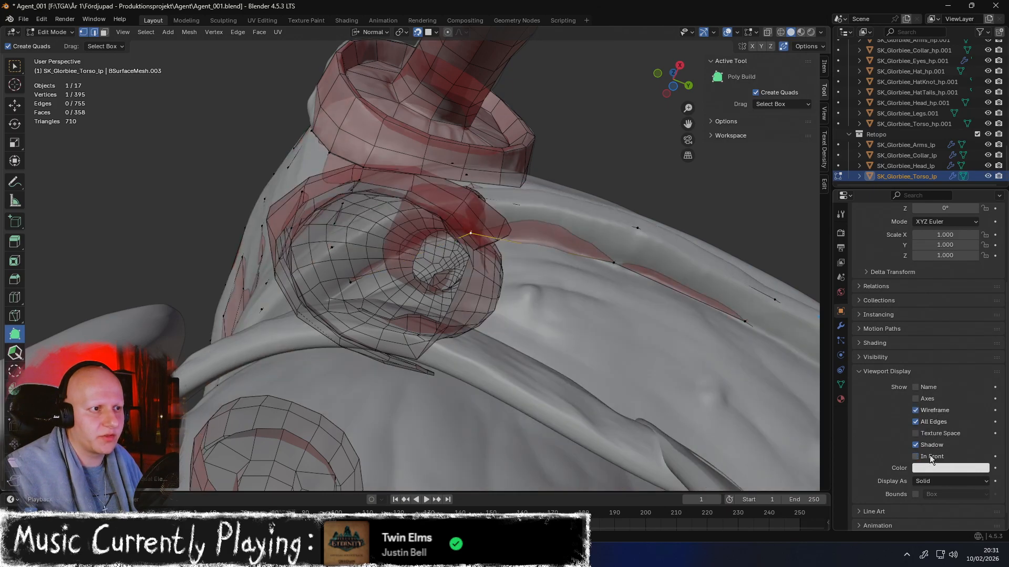
{"action": "middle_click_drag", "start_coordinate": [673, 294], "coordinate": [588, 245]}
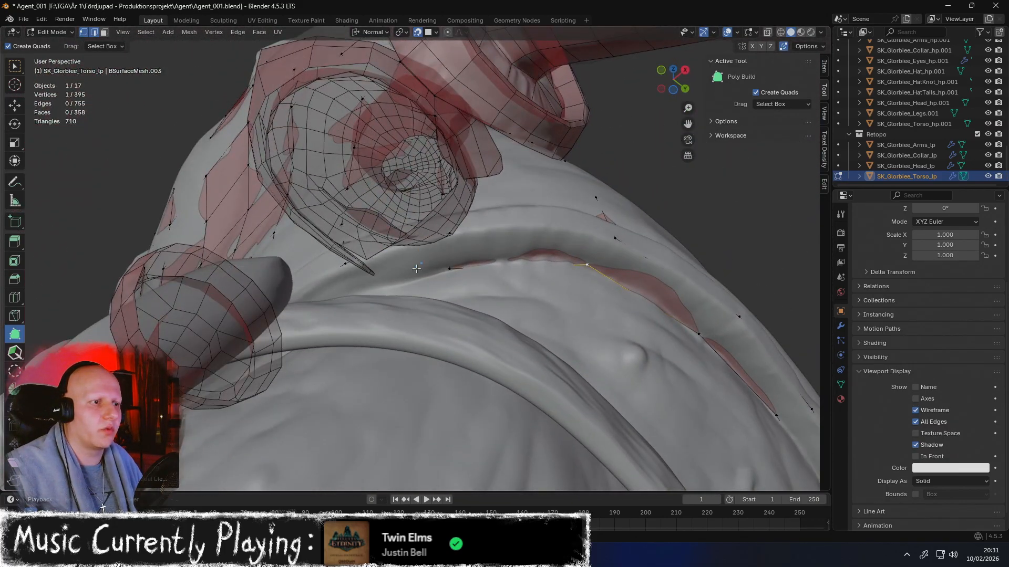
{"action": "middle_click_drag", "start_coordinate": [435, 261], "coordinate": [605, 314]}
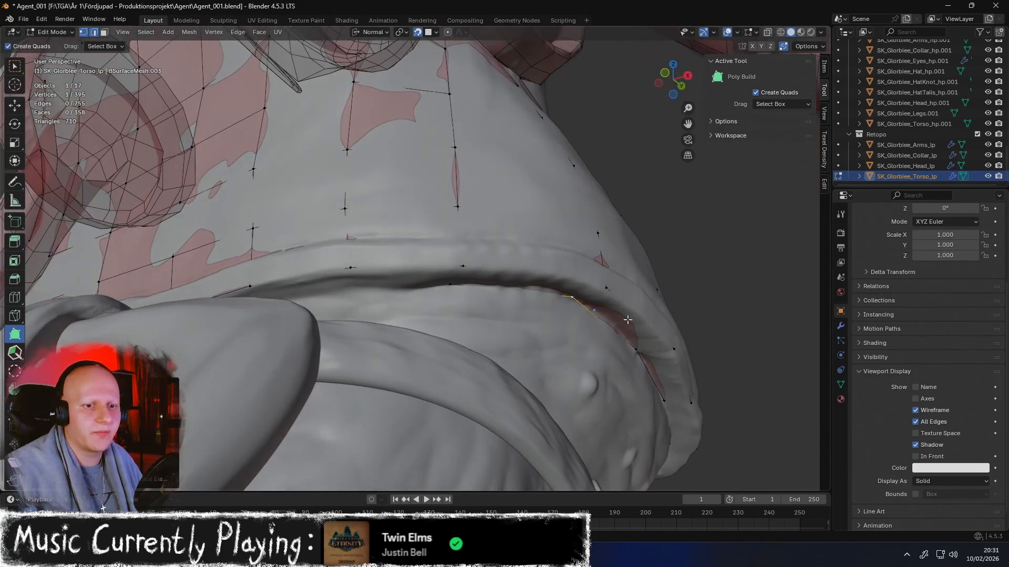
{"action": "left_click", "coordinate": [917, 457]}
Hide the high-poly apron tails, apron knot, apron ears and apron objects in Collection 3
{"action": "mouse_move", "coordinate": [531, 315]}
{"action": "middle_mouse_down"}
{"action": "mouse_move", "coordinate": [507, 335]}
{"action": "mouse_move", "coordinate": [523, 326]}
{"action": "middle_mouse_up"}
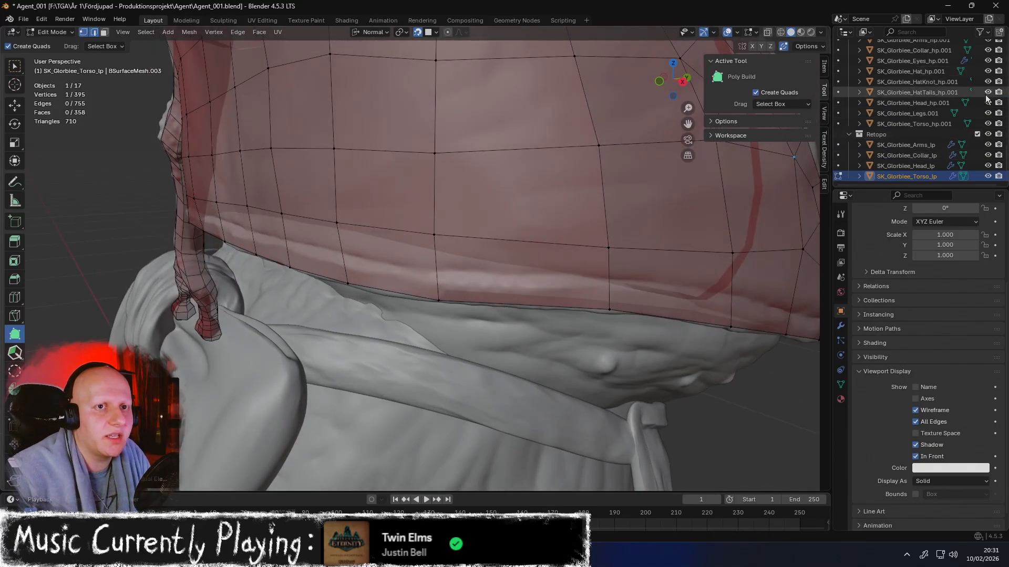
{"action": "scroll", "coordinate": [998, 131], "scroll_direction": "up", "scroll_amount": 3}
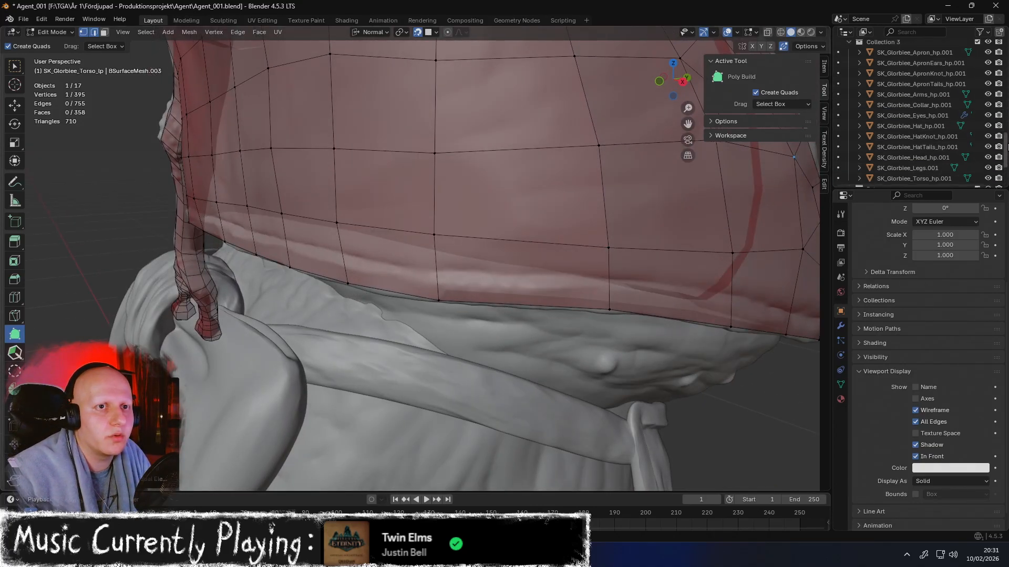
{"action": "left_click", "coordinate": [987, 85]}
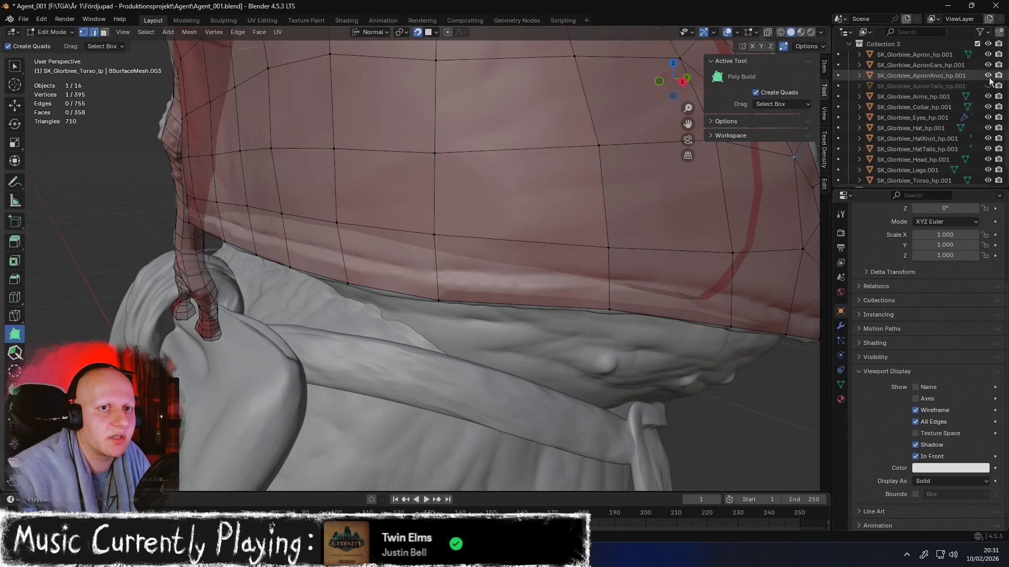
{"action": "left_click", "coordinate": [987, 75]}
{"action": "left_click", "coordinate": [988, 65]}
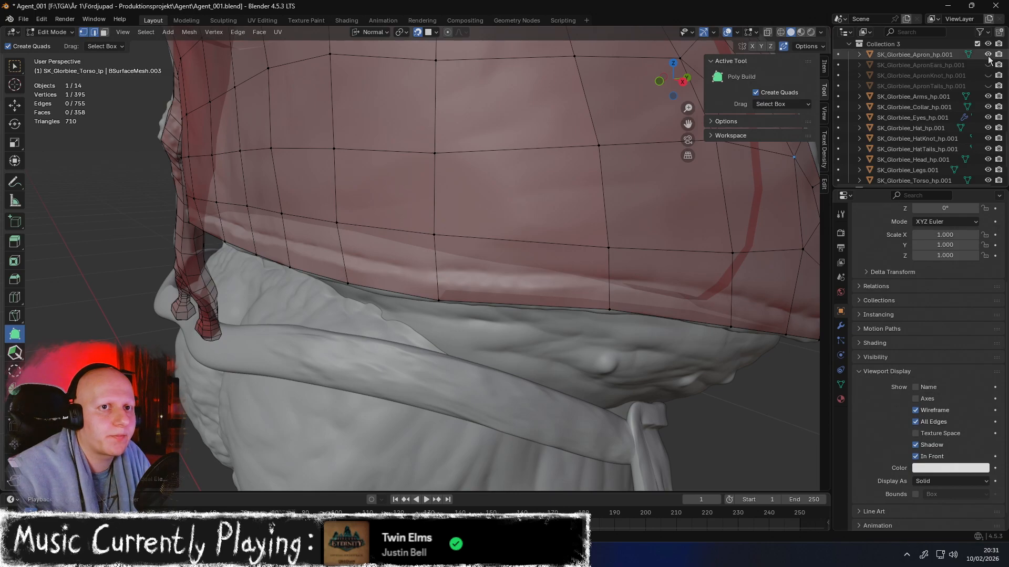
{"action": "left_click", "coordinate": [988, 54]}
Resume the inner hem strip with quads around the side of the torso that the apron had covered
{"action": "middle_click_drag", "start_coordinate": [496, 218], "coordinate": [665, 166]}
{"action": "middle_click_drag", "start_coordinate": [629, 197], "coordinate": [588, 208]}
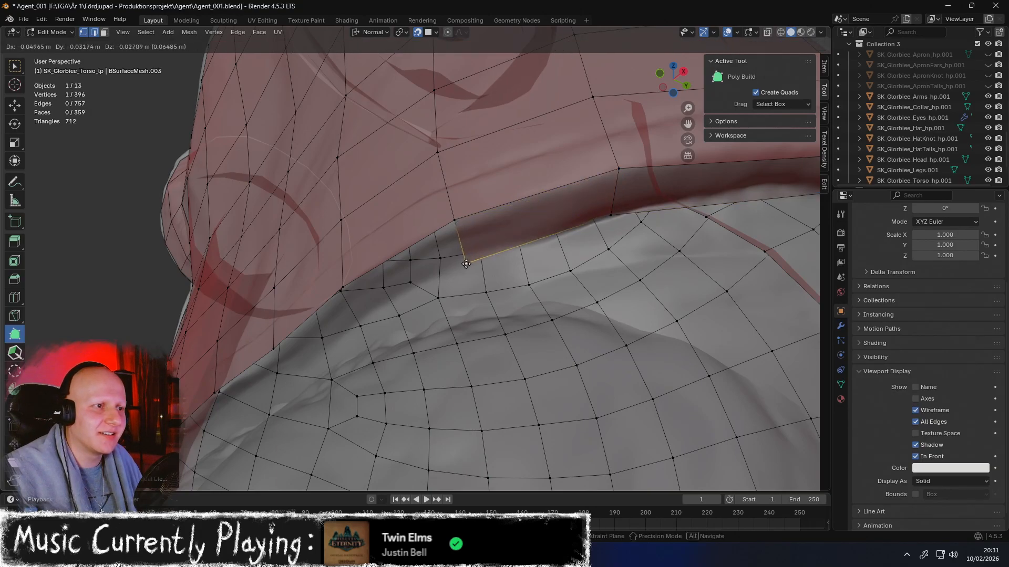
{"action": "left_click_drag", "start_coordinate": [465, 258], "coordinate": [465, 259]}
{"action": "middle_click_drag", "start_coordinate": [465, 259], "coordinate": [513, 229]}
{"action": "left_click_drag", "start_coordinate": [507, 236], "coordinate": [517, 240]}
{"action": "middle_click_drag", "start_coordinate": [516, 240], "coordinate": [520, 286]}
{"action": "left_click_drag", "start_coordinate": [522, 237], "coordinate": [486, 243], "text": "ctrl"}
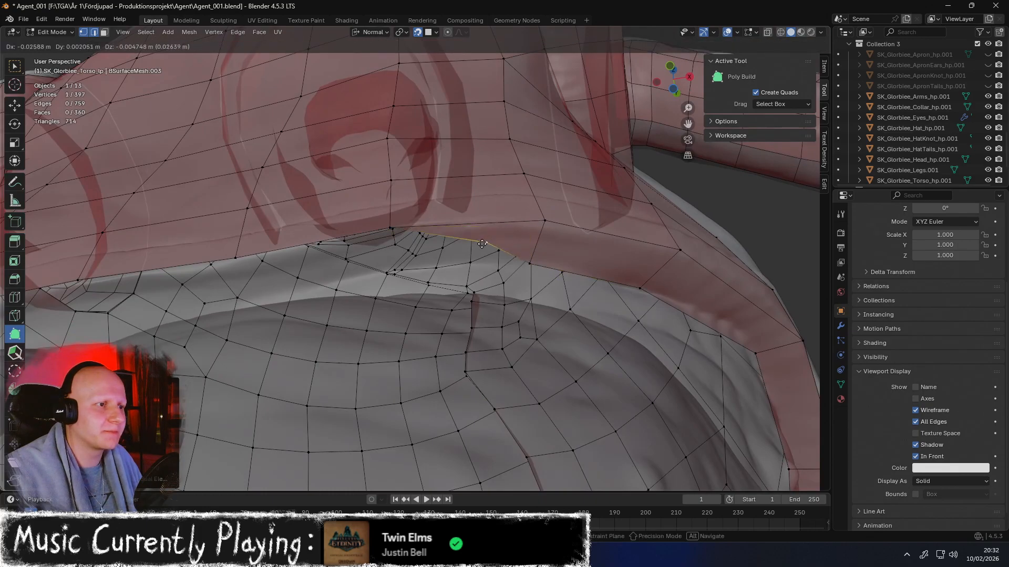
{"action": "left_click_drag", "start_coordinate": [397, 269], "coordinate": [395, 268], "text": "ctrl"}
Extend the inner hem strip along the long, nearly straight edge up to the middle of the torso's opposite side
{"action": "middle_click_drag", "start_coordinate": [395, 268], "coordinate": [472, 289]}
{"action": "left_click_drag", "start_coordinate": [471, 261], "coordinate": [315, 278], "text": "ctrl"}
{"action": "middle_click_drag", "start_coordinate": [315, 278], "coordinate": [496, 282]}
{"action": "left_click_drag", "start_coordinate": [497, 282], "coordinate": [499, 277]}
{"action": "middle_click_drag", "start_coordinate": [478, 277], "coordinate": [524, 246]}
{"action": "left_click_drag", "start_coordinate": [579, 225], "coordinate": [466, 223], "text": "ctrl"}
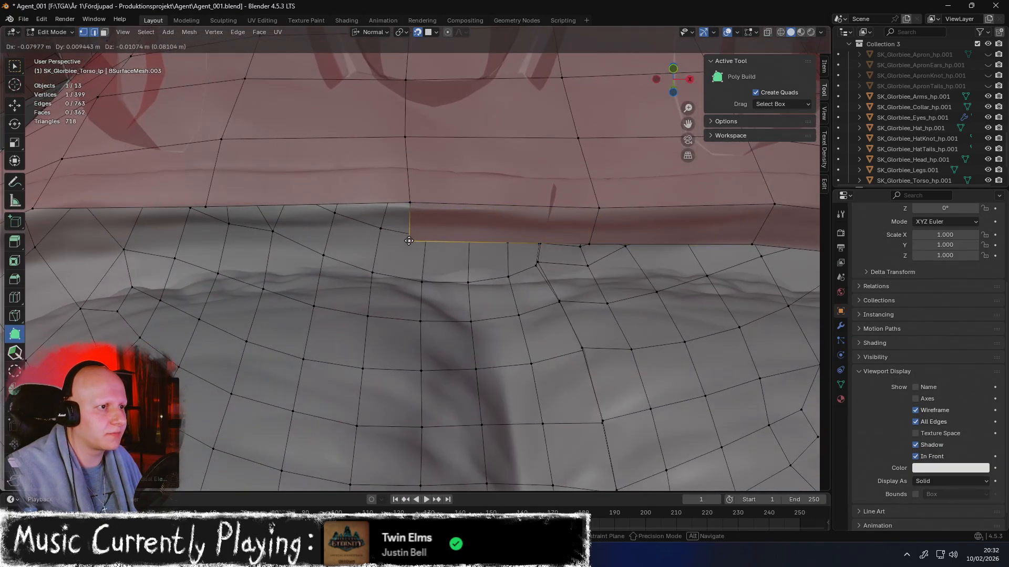
{"action": "left_click_drag", "start_coordinate": [411, 241], "coordinate": [410, 239], "text": "ctrl"}
Carry the inner hem strip past the middle of that side and into the curve leading to the other flank
{"action": "middle_click_drag", "start_coordinate": [411, 239], "coordinate": [609, 226], "text": "shift"}
{"action": "left_click_drag", "start_coordinate": [604, 193], "coordinate": [407, 233], "text": "ctrl"}
{"action": "middle_click_drag", "start_coordinate": [407, 233], "coordinate": [598, 198]}
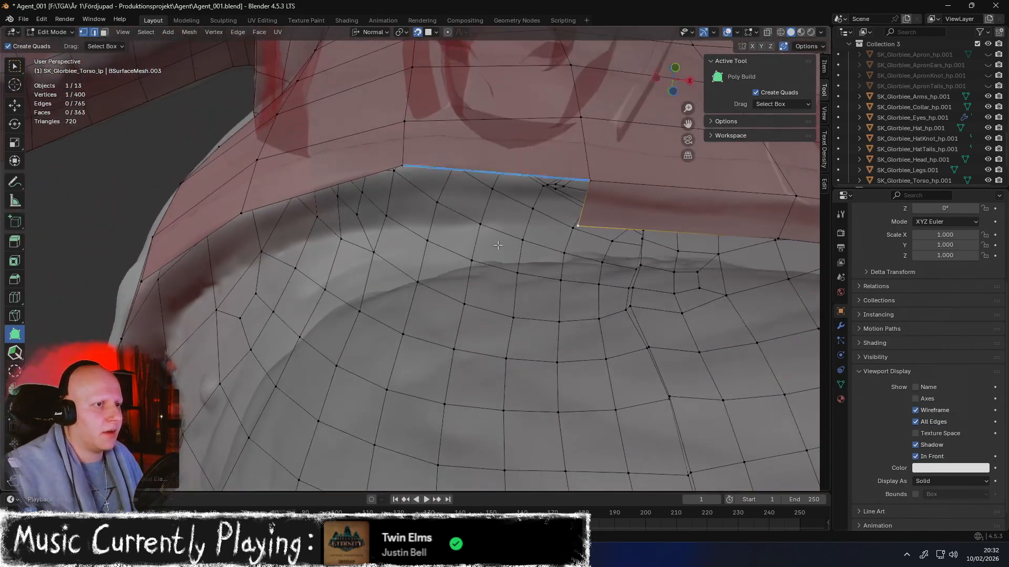
{"action": "left_click_drag", "start_coordinate": [582, 188], "coordinate": [403, 228], "text": "ctrl"}
{"action": "middle_click_drag", "start_coordinate": [403, 228], "coordinate": [460, 223]}
{"action": "left_click_drag", "start_coordinate": [506, 184], "coordinate": [352, 183], "text": "ctrl"}
{"action": "middle_click_drag", "start_coordinate": [352, 183], "coordinate": [505, 199]}
Build the next quads of the inner hem strip around the second flank of the torso
{"action": "left_click_drag", "start_coordinate": [545, 189], "coordinate": [368, 220], "text": "ctrl"}
{"action": "middle_click_drag", "start_coordinate": [387, 221], "coordinate": [410, 217]}
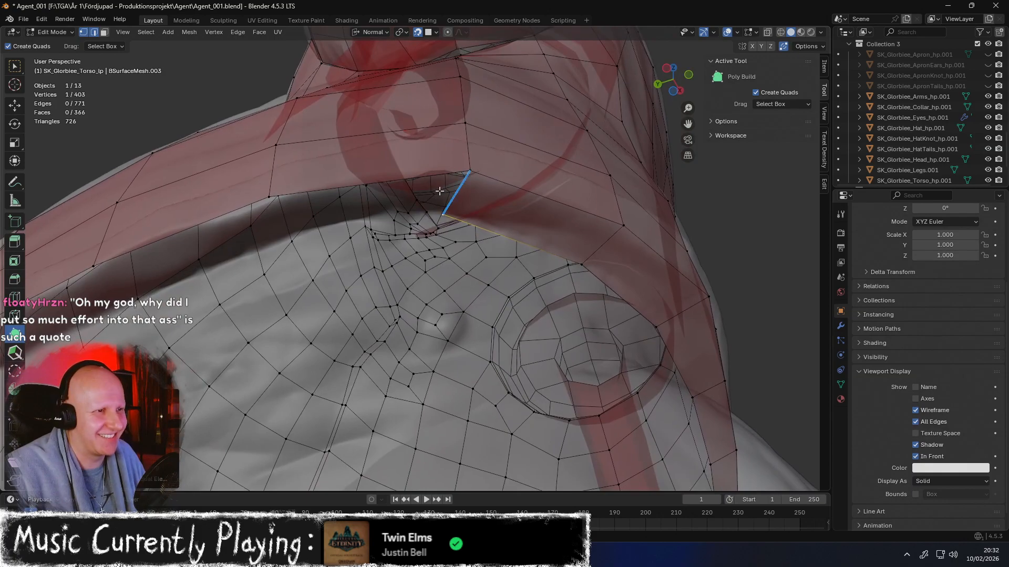
{"action": "left_click_drag", "start_coordinate": [454, 217], "coordinate": [457, 214]}
{"action": "middle_click_drag", "start_coordinate": [458, 213], "coordinate": [485, 209]}
{"action": "left_click_drag", "start_coordinate": [496, 182], "coordinate": [321, 214], "text": "ctrl"}
{"action": "middle_click_drag", "start_coordinate": [322, 214], "coordinate": [440, 204]}
{"action": "left_click_drag", "start_coordinate": [441, 204], "coordinate": [442, 204], "text": "ctrl"}
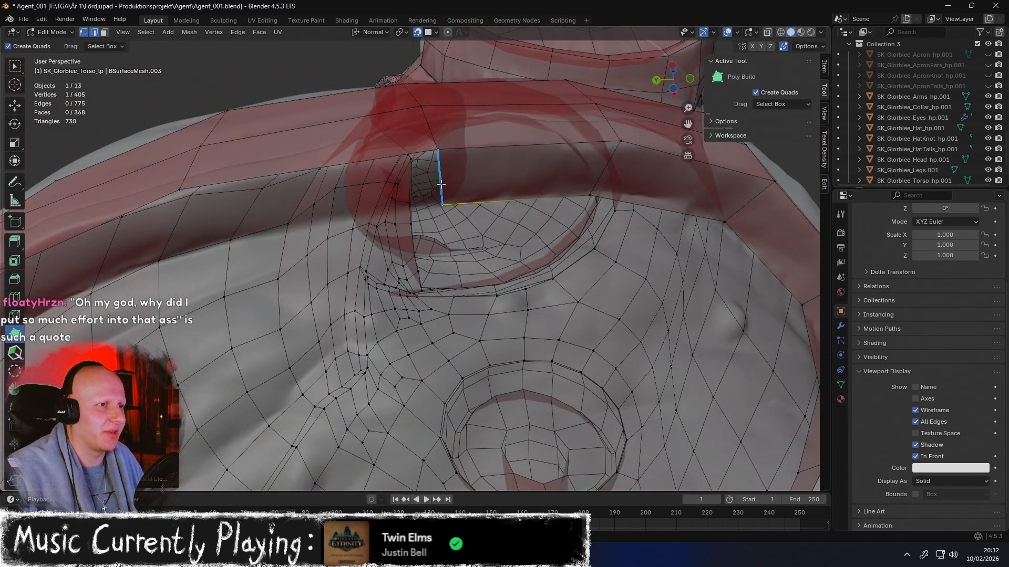
Extend the inner hem strip with three quads from the second flank back toward the notched side
{"action": "left_click_drag", "start_coordinate": [426, 167], "coordinate": [190, 254], "text": "ctrl"}
{"action": "middle_click_drag", "start_coordinate": [190, 254], "coordinate": [531, 158]}
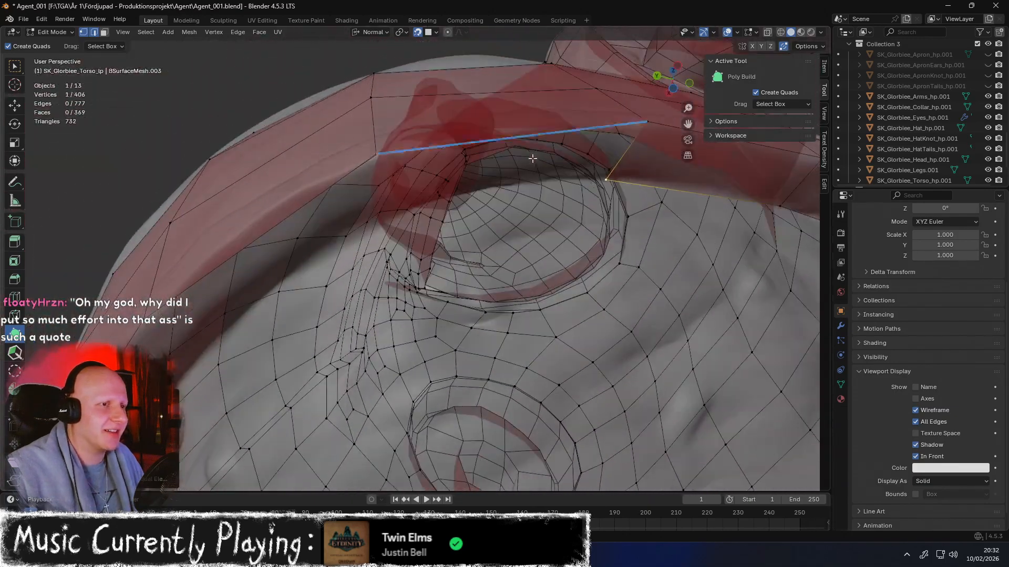
{"action": "left_click_drag", "start_coordinate": [642, 125], "coordinate": [390, 211], "text": "ctrl"}
{"action": "middle_click_drag", "start_coordinate": [390, 210], "coordinate": [630, 110]}
{"action": "left_click_drag", "start_coordinate": [638, 115], "coordinate": [388, 260], "text": "ctrl"}
{"action": "middle_click_drag", "start_coordinate": [388, 260], "coordinate": [498, 206]}
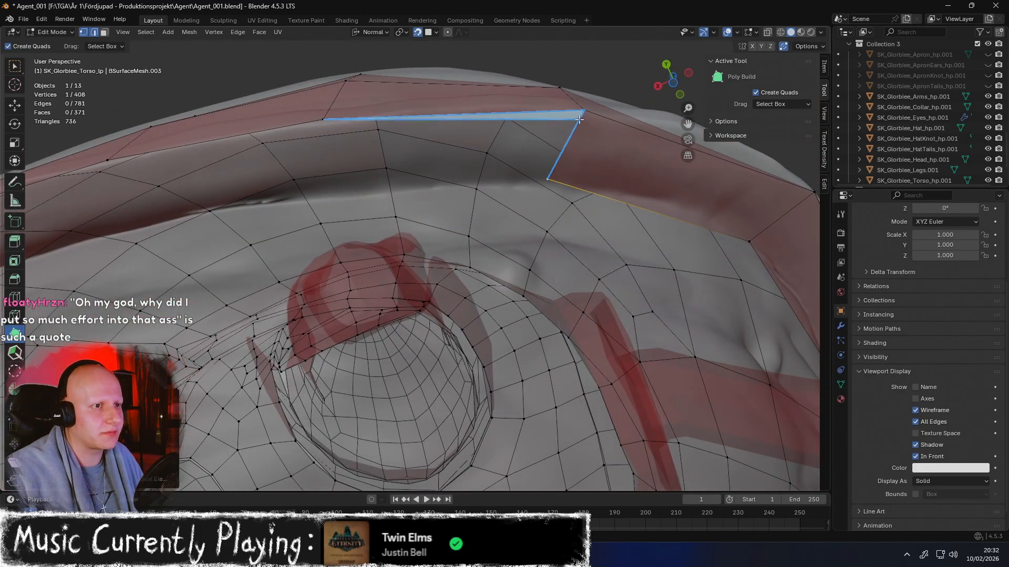
Add two quads to the inner hem strip as it returns along the notched side of the torso
{"action": "left_click_drag", "start_coordinate": [475, 137], "coordinate": [461, 152]}
{"action": "left_click_drag", "start_coordinate": [329, 197], "coordinate": [329, 197], "text": "ctrl"}
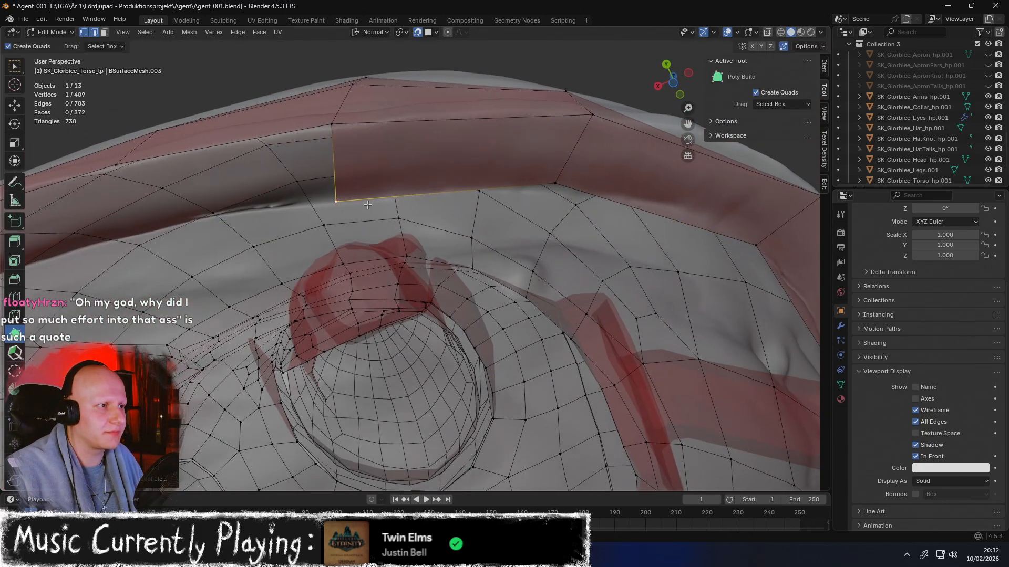
{"action": "middle_click_drag", "start_coordinate": [329, 197], "coordinate": [513, 181]}
{"action": "left_click_drag", "start_coordinate": [571, 120], "coordinate": [467, 153]}
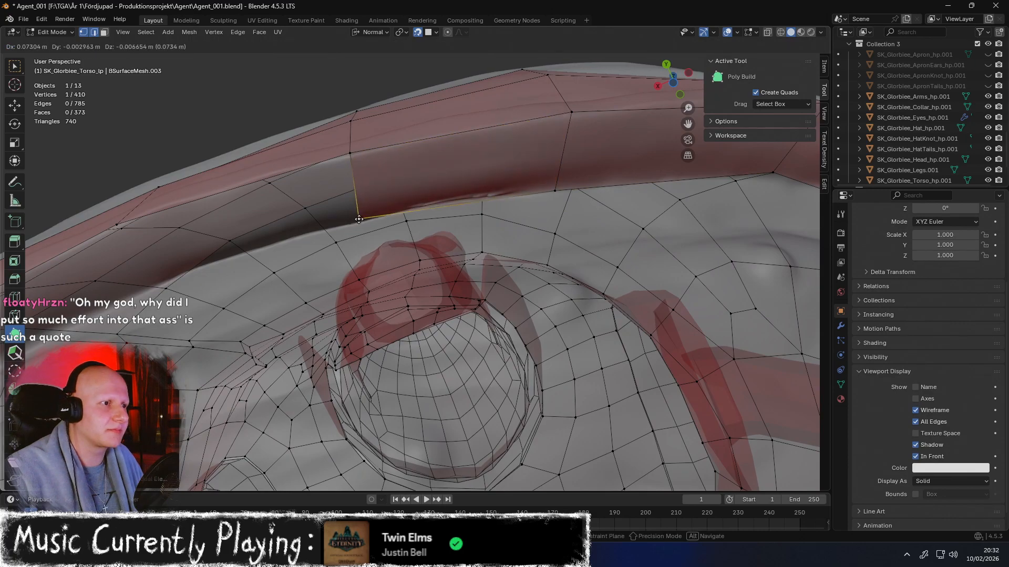
{"action": "left_click_drag", "start_coordinate": [359, 222], "coordinate": [359, 221]}
{"action": "middle_click_drag", "start_coordinate": [360, 222], "coordinate": [473, 215]}
Close the ring of quads under the torso hem by joining its last quad to the starting one
{"action": "left_click_drag", "start_coordinate": [525, 167], "coordinate": [293, 217], "text": "ctrl"}
{"action": "middle_click_drag", "start_coordinate": [293, 217], "coordinate": [496, 210]}
{"action": "left_click_drag", "start_coordinate": [527, 158], "coordinate": [321, 233], "text": "ctrl"}
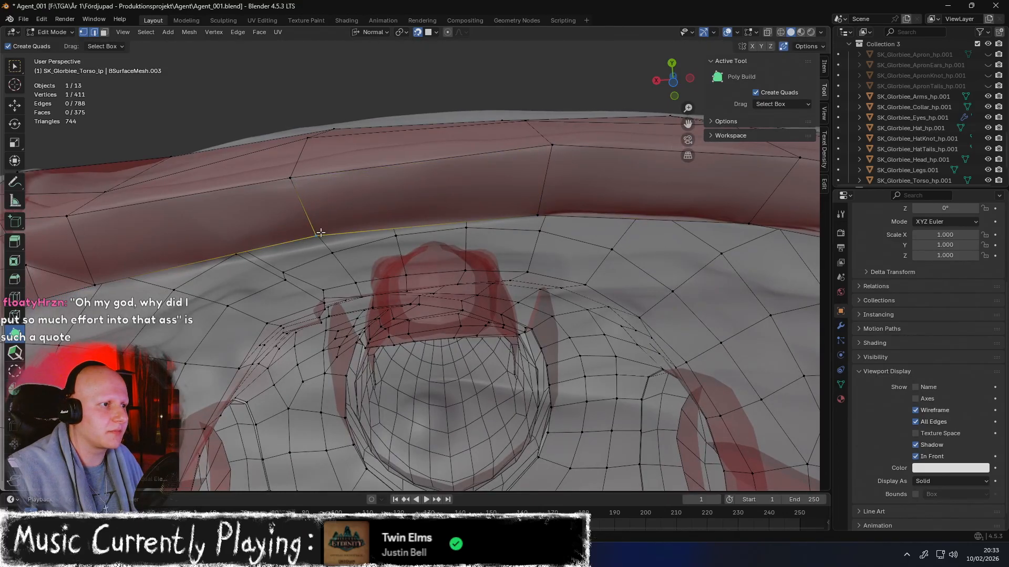
{"action": "middle_click_drag", "start_coordinate": [321, 232], "coordinate": [500, 223]}
Switch to edge selection with the Move tool and select the eight-edge stretch of the hem's inner boundary on the notched side
{"action": "key", "text": "2"}
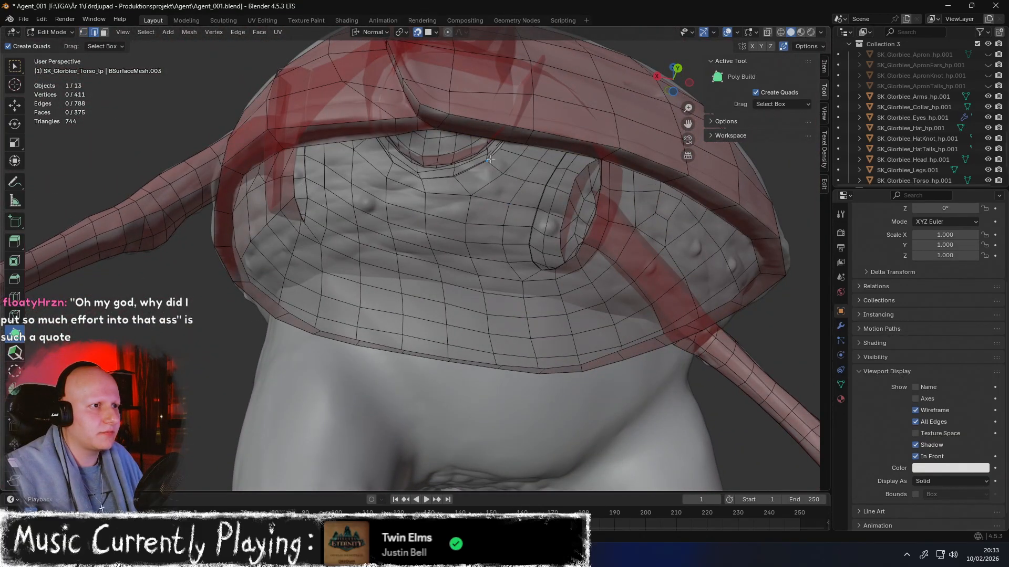
{"action": "key", "text": "shift+space"}
{"action": "key", "text": "g"}
{"action": "middle_click_drag", "start_coordinate": [457, 164], "coordinate": [438, 160]}
{"action": "left_click", "coordinate": [317, 149]}
{"action": "middle_click_drag", "start_coordinate": [315, 153], "coordinate": [467, 168]}
{"action": "left_click", "coordinate": [641, 211], "text": "alt"}
{"action": "middle_click_drag", "start_coordinate": [641, 211], "coordinate": [632, 188]}
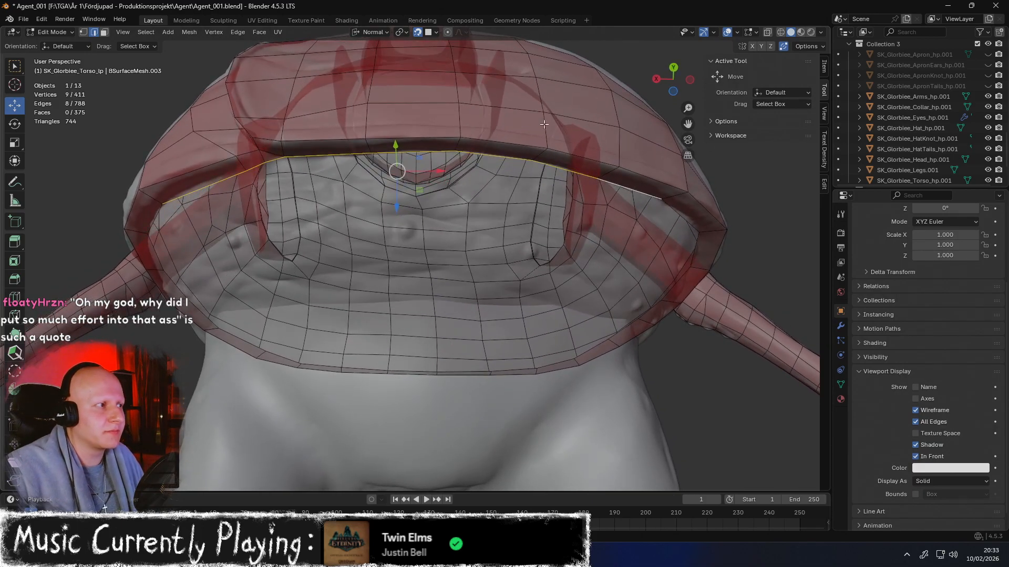
Draw two annotation guide strokes across the torso's underside below the selected edges and generate a Bsurfaces surface from them
{"action": "left_click", "coordinate": [18, 184]}
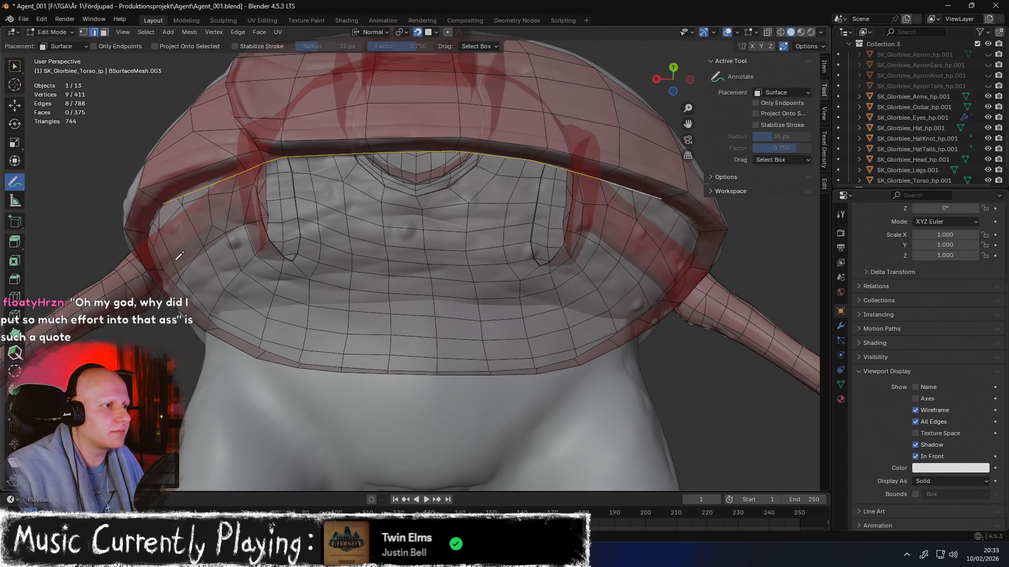
{"action": "left_click_drag", "start_coordinate": [179, 256], "coordinate": [216, 248]}
{"action": "left_click_drag", "start_coordinate": [604, 251], "coordinate": [640, 261]}
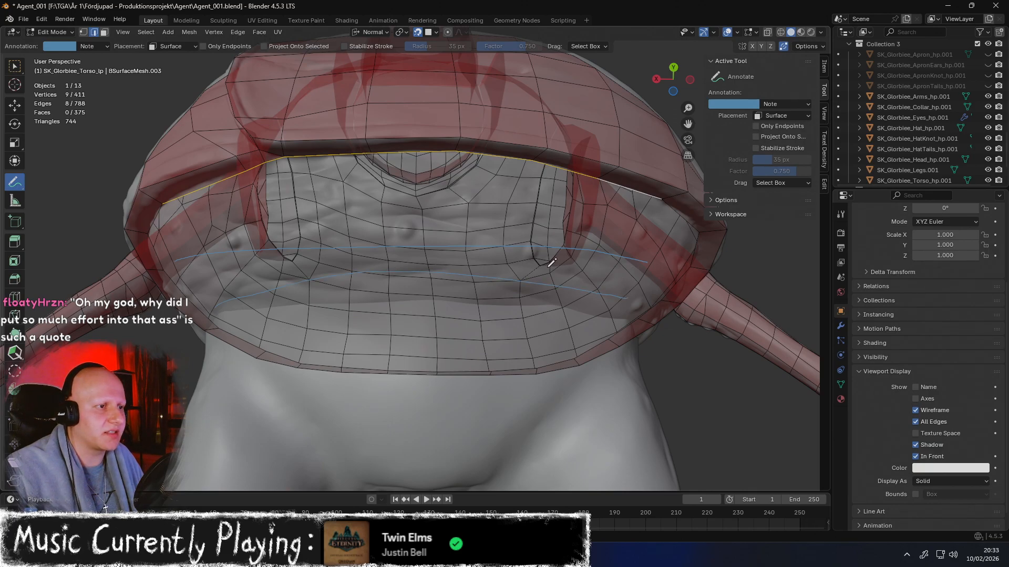
{"action": "key", "text": "ctrl+z"}
{"action": "key", "text": "ctrl+shift+z"}
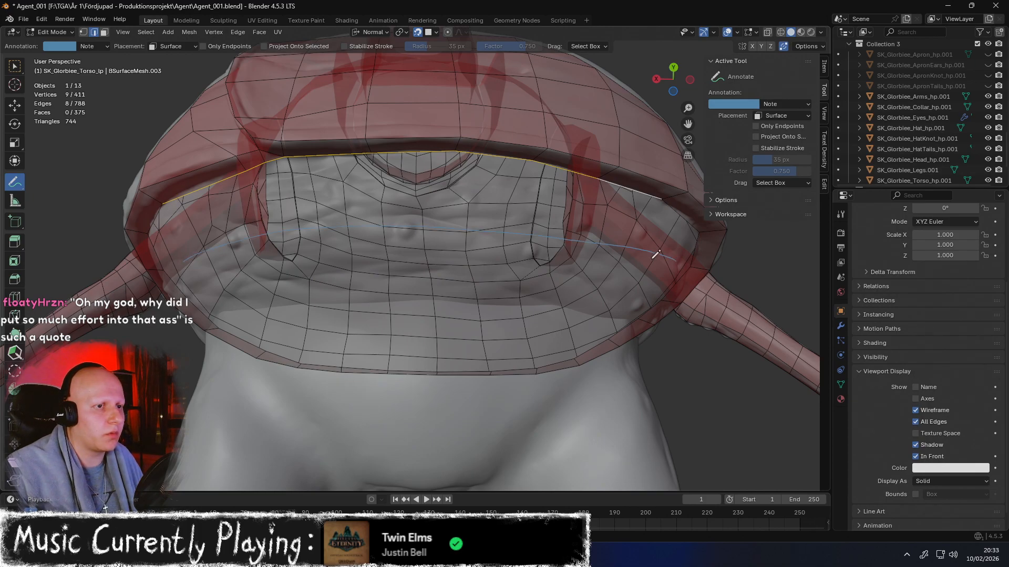
{"action": "left_click", "coordinate": [824, 182]}
{"action": "left_click", "coordinate": [759, 221]}
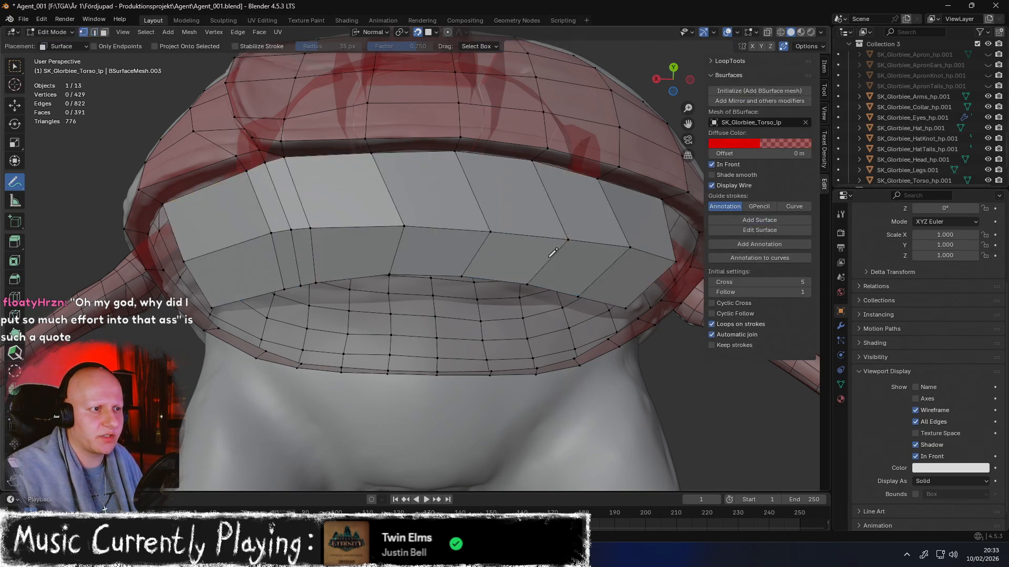
Knife a cut across the upper row of the new surface, from the outer boundary vertex through the narrow columns to the next middle-row vertex
{"action": "mouse_move", "coordinate": [544, 253]}
{"action": "middle_mouse_down"}
{"action": "mouse_move", "coordinate": [489, 210]}
{"action": "mouse_move", "coordinate": [498, 244]}
{"action": "mouse_move", "coordinate": [486, 233]}
{"action": "mouse_move", "coordinate": [499, 227]}
{"action": "mouse_move", "coordinate": [491, 236]}
{"action": "middle_mouse_up"}
{"action": "key", "text": "shift+space"}
{"action": "key", "text": "g"}
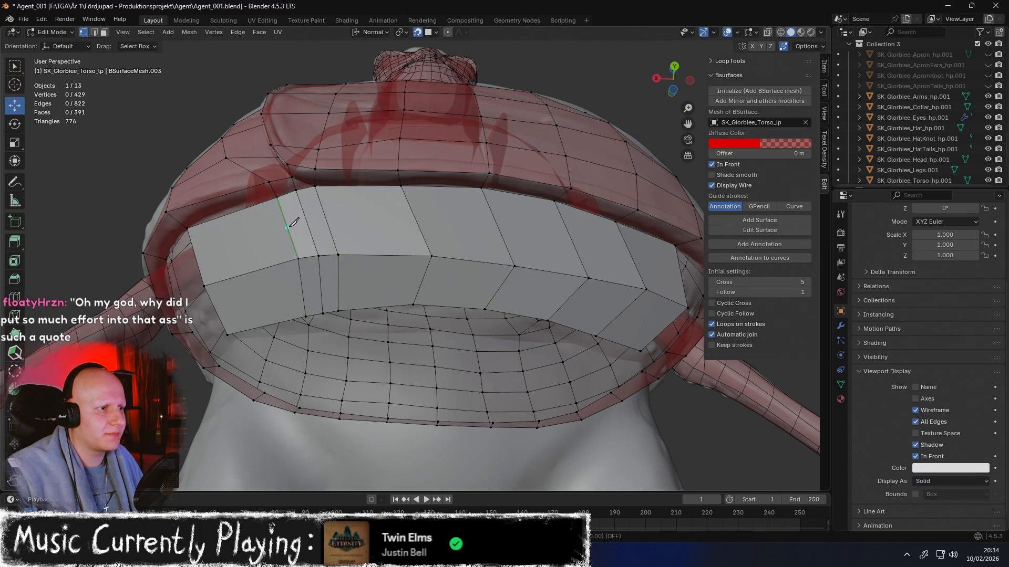
{"action": "left_click", "coordinate": [204, 285]}
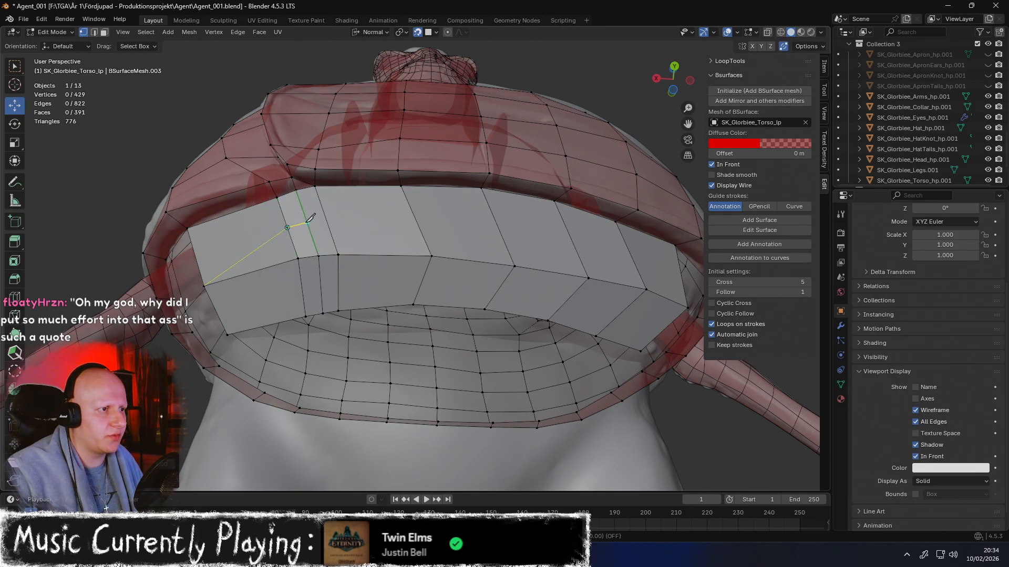
{"action": "left_click", "coordinate": [426, 239]}
{"action": "key", "text": "Return"}
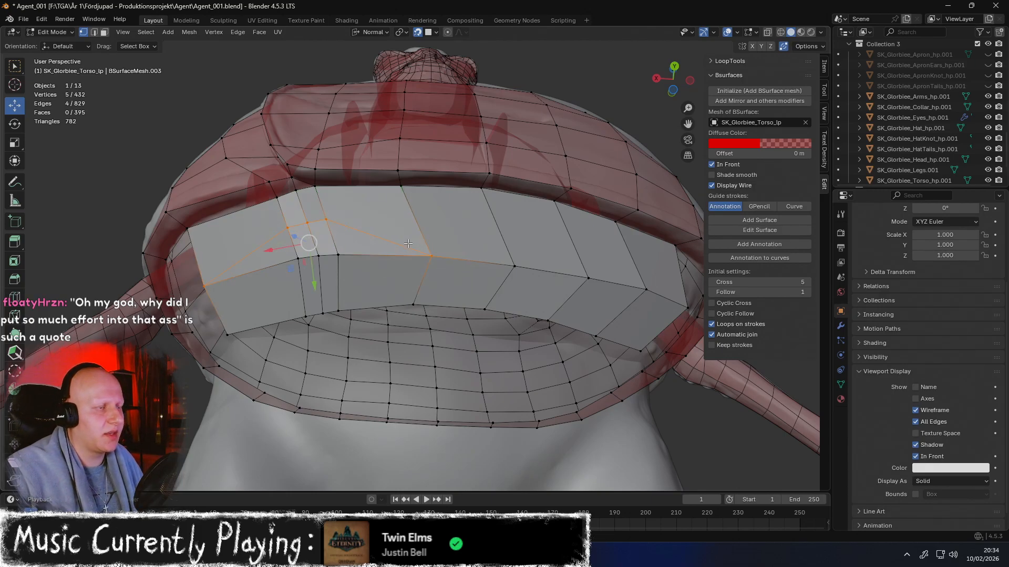
Dissolve the two outer edge runs of the narrow columns below the knife cut, keeping the middle run
{"action": "key", "text": "2"}
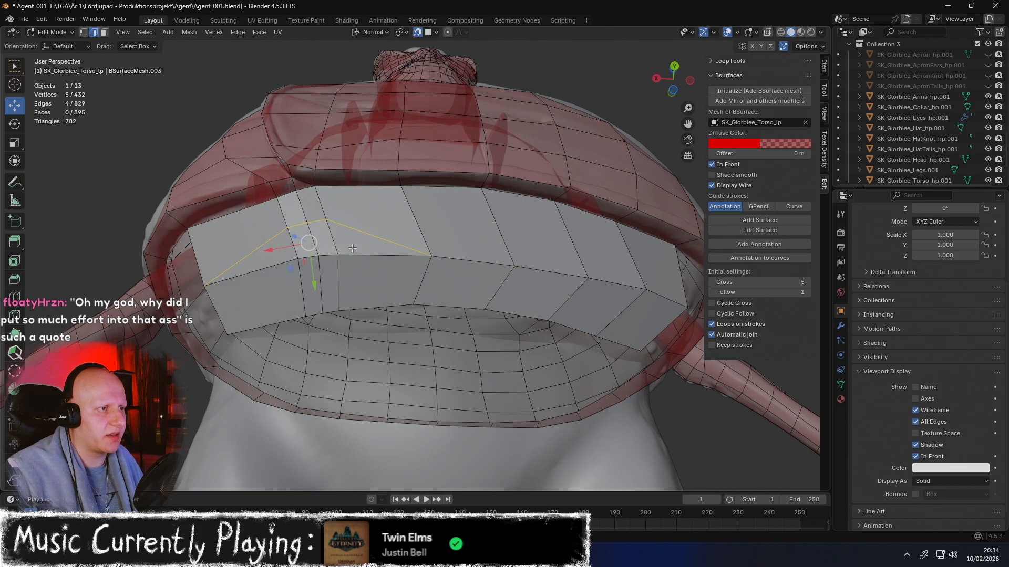
{"action": "left_click", "coordinate": [340, 276], "text": "alt"}
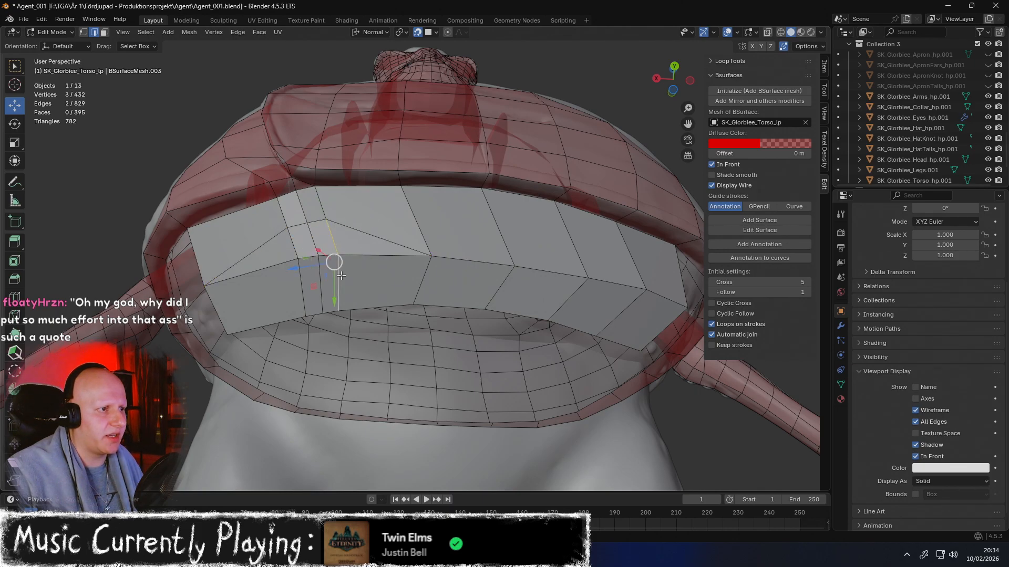
{"action": "left_click", "coordinate": [306, 286], "text": "alt+shift"}
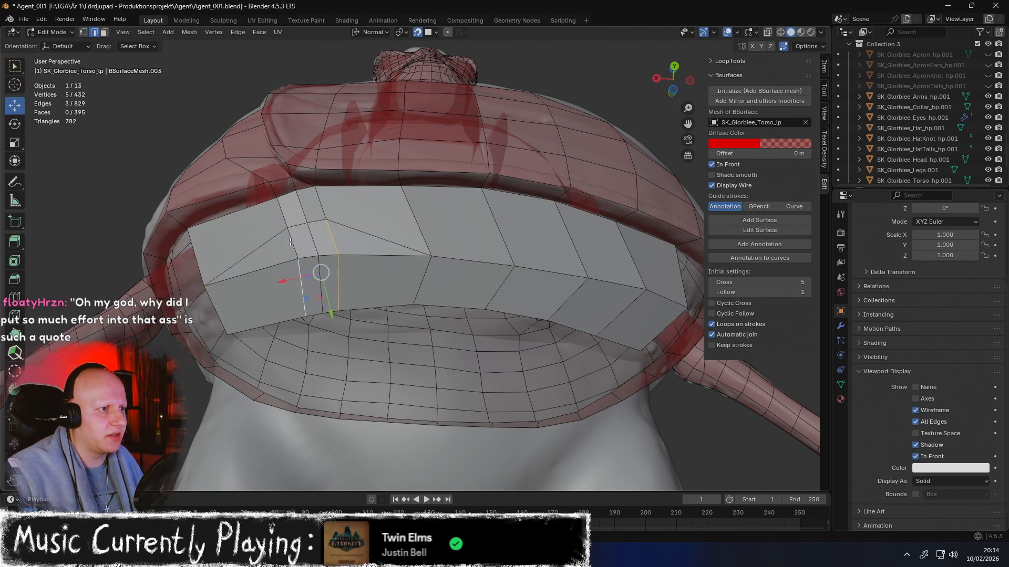
{"action": "key", "text": "x"}
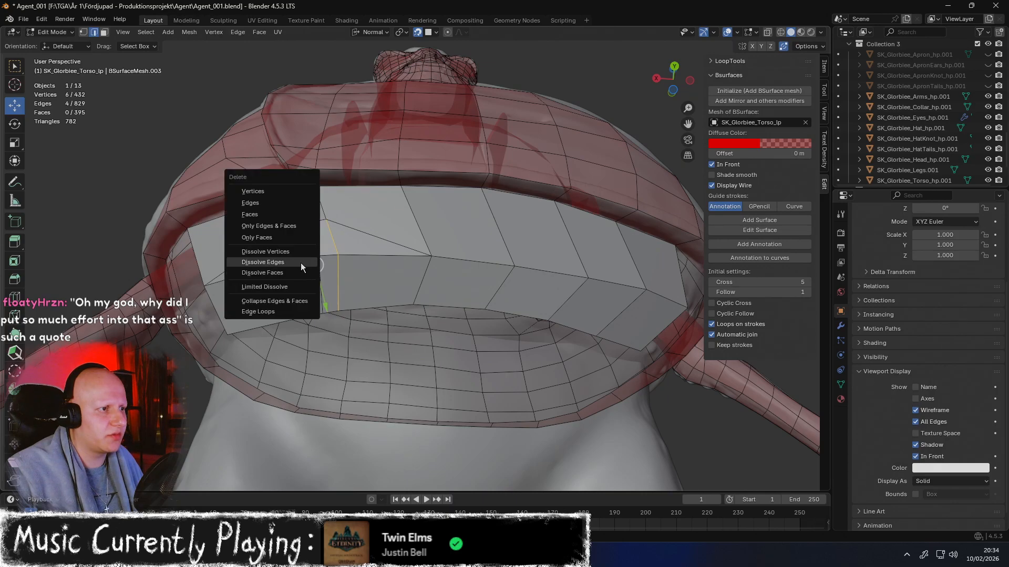
{"action": "left_click", "coordinate": [301, 263]}
{"action": "middle_click_drag", "start_coordinate": [300, 263], "coordinate": [321, 266]}
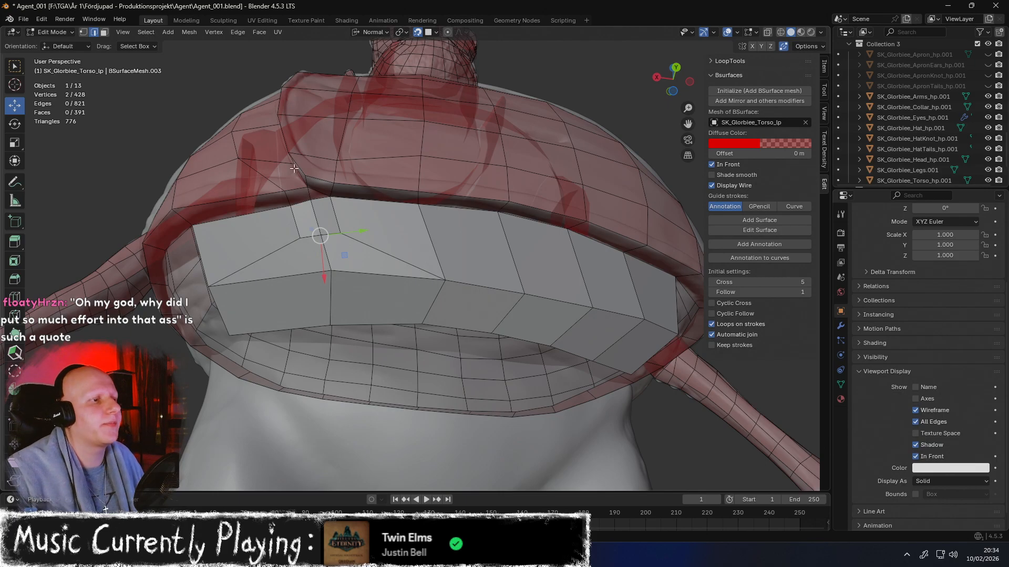
Smooth the vertices around the cut quads with the brush, then return to the Move tool
{"action": "middle_click_drag", "start_coordinate": [257, 195], "coordinate": [148, 198]}
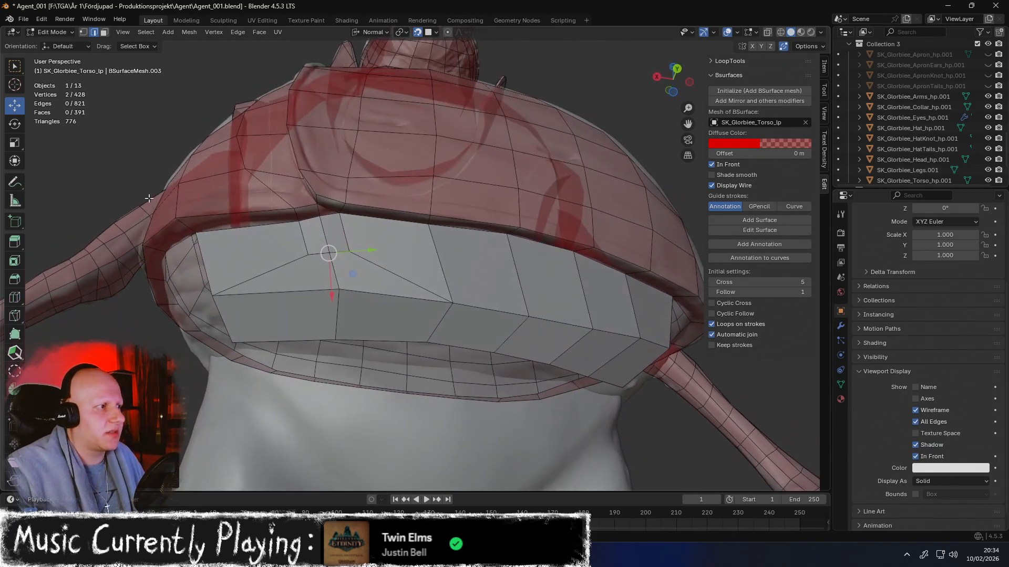
{"action": "left_click", "coordinate": [17, 356]}
{"action": "mouse_move", "coordinate": [310, 255]}
{"action": "left_mouse_down", "text": "shift"}
{"action": "mouse_move", "coordinate": [337, 255]}
{"action": "mouse_move", "coordinate": [345, 272]}
{"action": "mouse_move", "coordinate": [306, 252]}
{"action": "mouse_move", "coordinate": [338, 243]}
{"action": "mouse_move", "coordinate": [331, 296]}
{"action": "left_mouse_up", "text": "shift"}
{"action": "middle_click_drag", "start_coordinate": [331, 296], "coordinate": [306, 260]}
{"action": "key", "text": "shift+space"}
{"action": "key", "text": "g"}
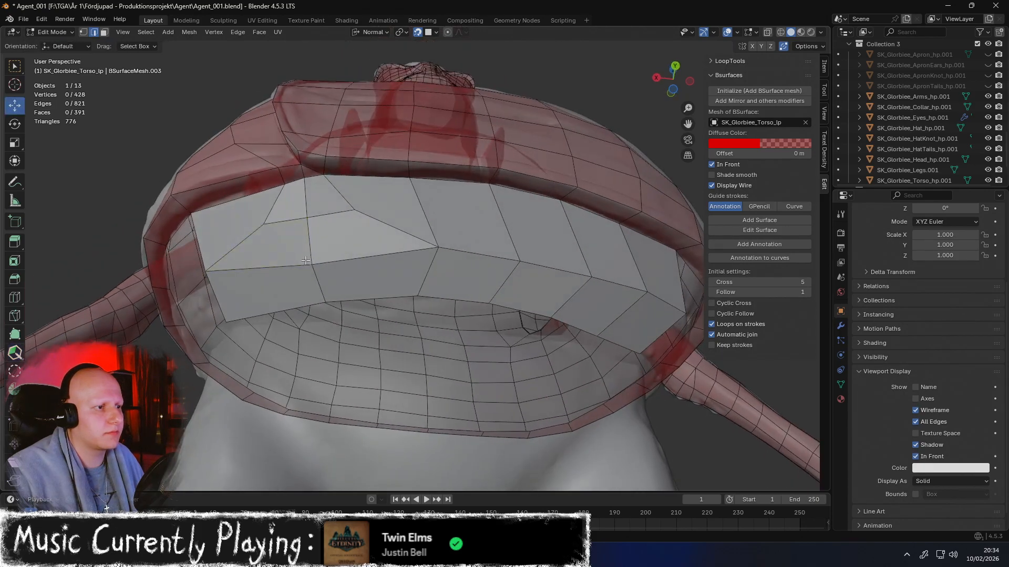
Reposition the vertices along the lower boundary of the surface's first columns with Poly Build
{"action": "left_click", "coordinate": [15, 335]}
{"action": "left_click_drag", "start_coordinate": [325, 303], "coordinate": [323, 321]}
{"action": "middle_click_drag", "start_coordinate": [323, 320], "coordinate": [289, 258]}
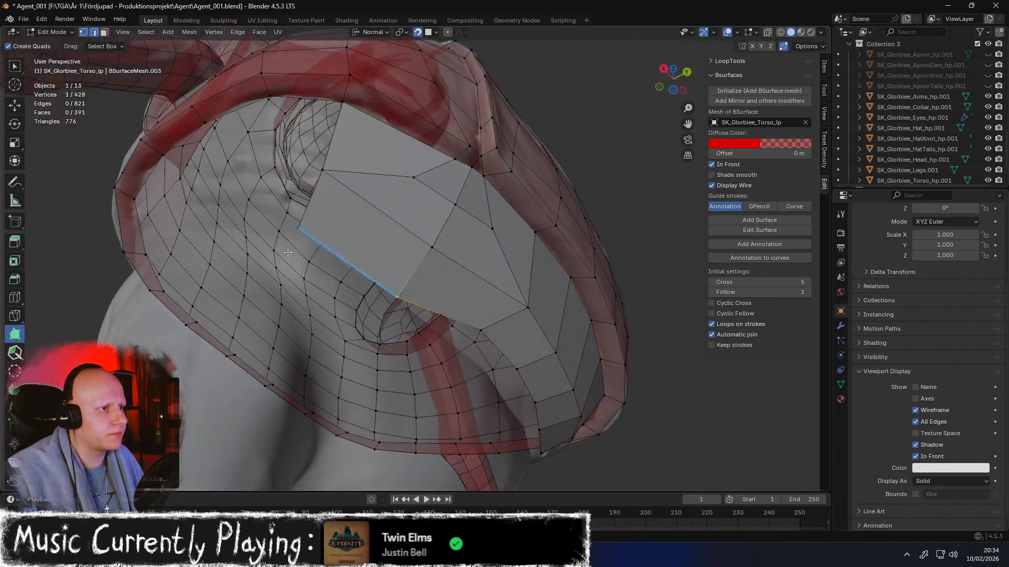
{"action": "left_click_drag", "start_coordinate": [298, 228], "coordinate": [302, 240]}
{"action": "middle_click_drag", "start_coordinate": [321, 205], "coordinate": [263, 267]}
{"action": "left_click_drag", "start_coordinate": [290, 266], "coordinate": [282, 276]}
{"action": "left_click_drag", "start_coordinate": [336, 317], "coordinate": [338, 310]}
{"action": "middle_click_drag", "start_coordinate": [338, 310], "coordinate": [357, 289]}
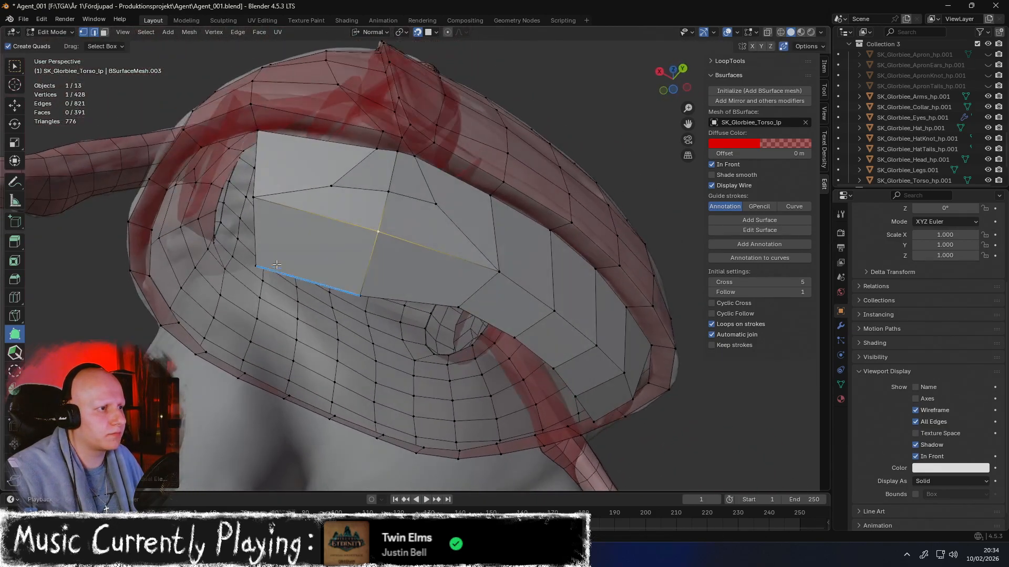
Shift the lower-row and middle-row vertices around the knife-cut quads to even out the face sizes
{"action": "middle_click_drag", "start_coordinate": [259, 197], "coordinate": [409, 289]}
{"action": "left_click_drag", "start_coordinate": [402, 298], "coordinate": [405, 323]}
{"action": "mouse_move", "coordinate": [406, 323]}
{"action": "middle_mouse_down"}
{"action": "mouse_move", "coordinate": [417, 342]}
{"action": "mouse_move", "coordinate": [418, 331]}
{"action": "middle_mouse_up"}
{"action": "left_click_drag", "start_coordinate": [430, 268], "coordinate": [404, 275]}
{"action": "middle_click_drag", "start_coordinate": [404, 274], "coordinate": [330, 291]}
{"action": "left_click_drag", "start_coordinate": [331, 291], "coordinate": [325, 289]}
{"action": "left_click_drag", "start_coordinate": [330, 252], "coordinate": [327, 255]}
{"action": "left_click_drag", "start_coordinate": [257, 257], "coordinate": [269, 255]}
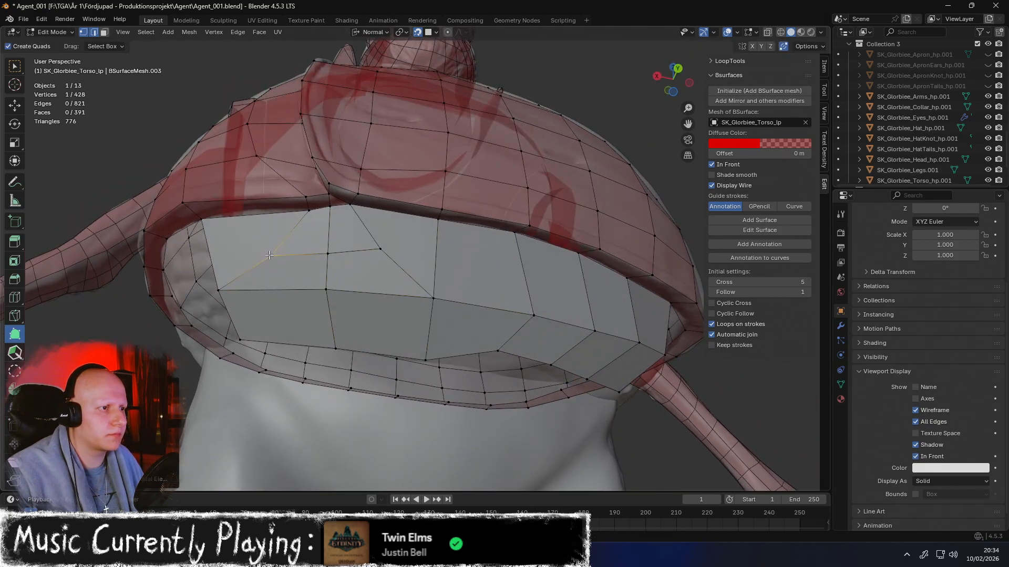
Space the middle-row and lower-boundary vertices more evenly along the remaining columns of the underside surface
{"action": "middle_click_drag", "start_coordinate": [382, 251], "coordinate": [420, 281]}
{"action": "left_click_drag", "start_coordinate": [455, 311], "coordinate": [468, 332]}
{"action": "left_click_drag", "start_coordinate": [470, 260], "coordinate": [451, 263]}
{"action": "left_click_drag", "start_coordinate": [521, 302], "coordinate": [539, 318]}
{"action": "left_click_drag", "start_coordinate": [468, 332], "coordinate": [468, 333]}
{"action": "left_click_drag", "start_coordinate": [538, 319], "coordinate": [535, 321]}
{"action": "middle_click_drag", "start_coordinate": [541, 323], "coordinate": [543, 291]}
{"action": "key", "text": "ctrl+z"}
{"action": "left_click_drag", "start_coordinate": [517, 301], "coordinate": [538, 317]}
{"action": "left_click_drag", "start_coordinate": [544, 245], "coordinate": [514, 250]}
{"action": "left_click_drag", "start_coordinate": [578, 300], "coordinate": [590, 310]}
{"action": "left_click_drag", "start_coordinate": [619, 237], "coordinate": [579, 241]}
Move the boundary vertices at the far end of the underside surface to straighten its open edge
{"action": "middle_click_drag", "start_coordinate": [579, 241], "coordinate": [572, 277]}
{"action": "left_click", "coordinate": [575, 284]}
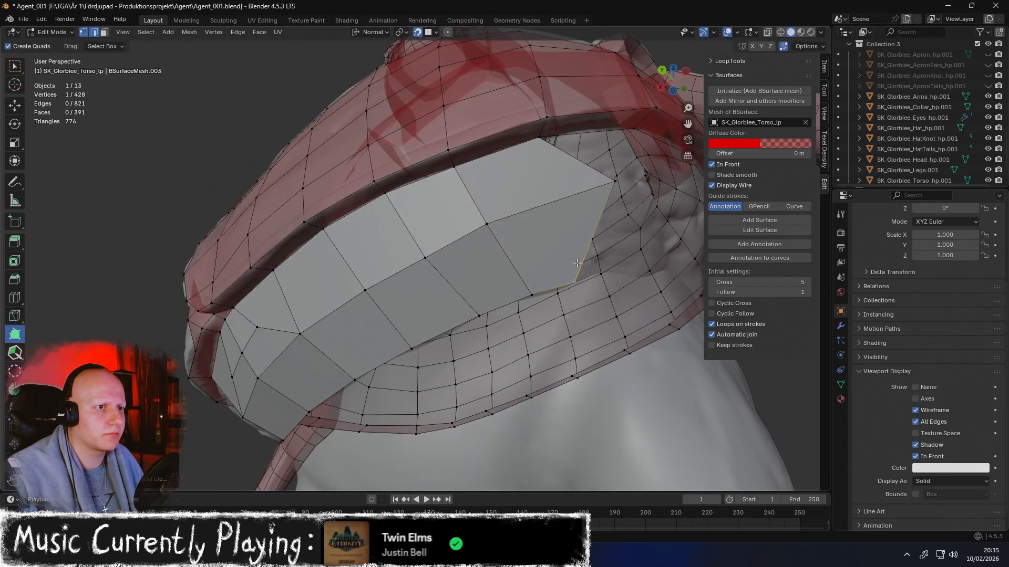
{"action": "key", "text": "g"}
{"action": "left_click", "coordinate": [558, 208]}
{"action": "middle_click_drag", "start_coordinate": [558, 208], "coordinate": [488, 237]}
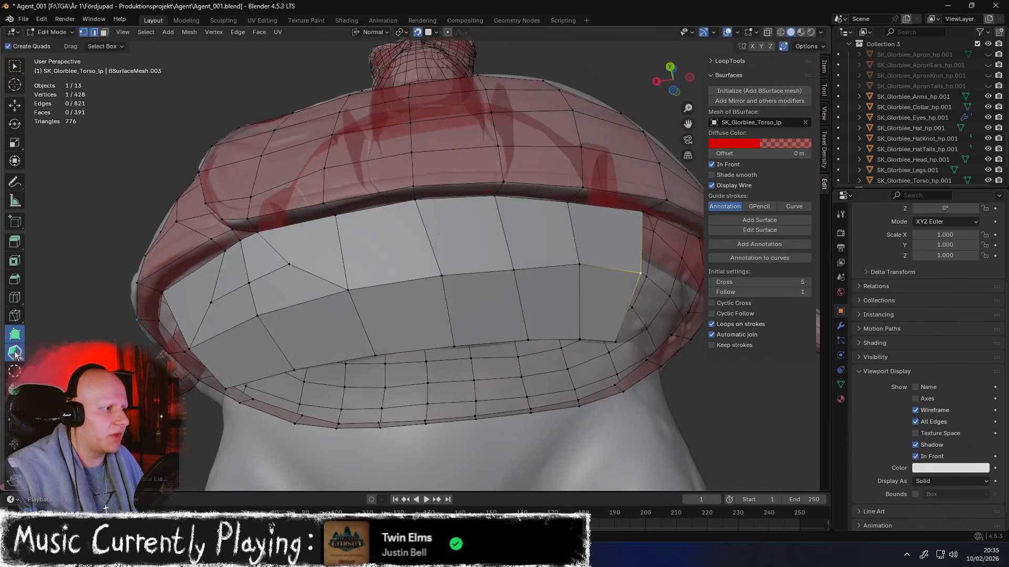
Smooth the vertices across the underside surface with the brush
{"action": "mouse_move", "coordinate": [515, 265]}
{"action": "left_mouse_down", "text": "shift"}
{"action": "mouse_move", "coordinate": [566, 277]}
{"action": "mouse_move", "coordinate": [457, 263]}
{"action": "mouse_move", "coordinate": [248, 293]}
{"action": "mouse_move", "coordinate": [356, 289]}
{"action": "mouse_move", "coordinate": [254, 324]}
{"action": "mouse_move", "coordinate": [484, 270]}
{"action": "mouse_move", "coordinate": [581, 275]}
{"action": "mouse_move", "coordinate": [356, 272]}
{"action": "mouse_move", "coordinate": [249, 312]}
{"action": "left_mouse_up", "text": "shift"}
{"action": "mouse_move", "coordinate": [250, 312]}
{"action": "middle_mouse_down"}
{"action": "mouse_move", "coordinate": [405, 292]}
{"action": "mouse_move", "coordinate": [393, 338]}
{"action": "mouse_move", "coordinate": [335, 338]}
{"action": "mouse_move", "coordinate": [415, 292]}
{"action": "mouse_move", "coordinate": [417, 393]}
{"action": "mouse_move", "coordinate": [373, 402]}
{"action": "mouse_move", "coordinate": [397, 395]}
{"action": "mouse_move", "coordinate": [316, 389]}
{"action": "mouse_move", "coordinate": [393, 352]}
{"action": "mouse_move", "coordinate": [378, 325]}
{"action": "middle_mouse_up"}
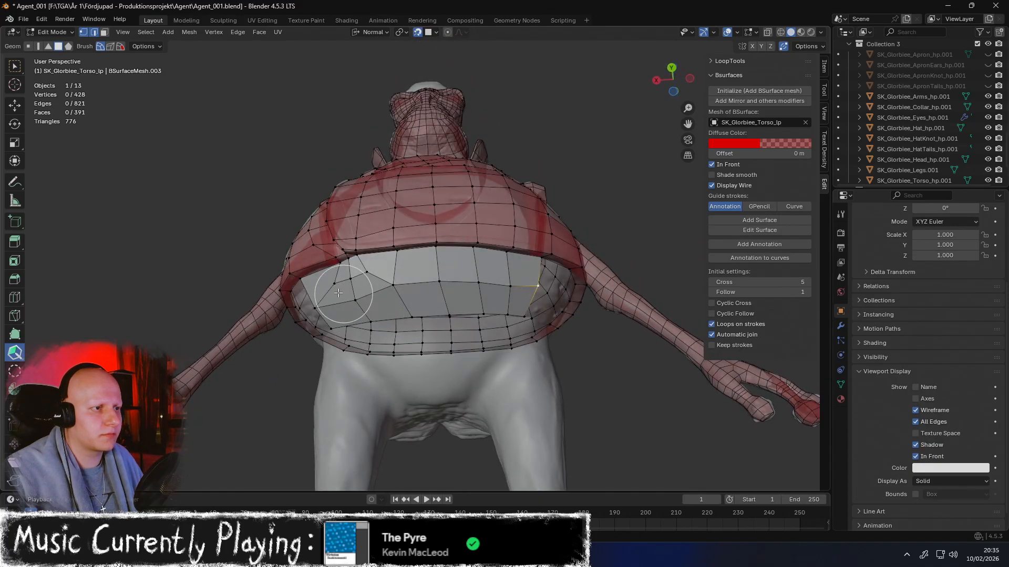
{"action": "left_click_drag", "start_coordinate": [339, 292], "coordinate": [350, 286]}
{"action": "mouse_move", "coordinate": [373, 270]}
{"action": "middle_mouse_down"}
{"action": "mouse_move", "coordinate": [414, 272]}
{"action": "mouse_move", "coordinate": [529, 244]}
{"action": "mouse_move", "coordinate": [526, 228]}
{"action": "mouse_move", "coordinate": [489, 253]}
{"action": "middle_mouse_up"}
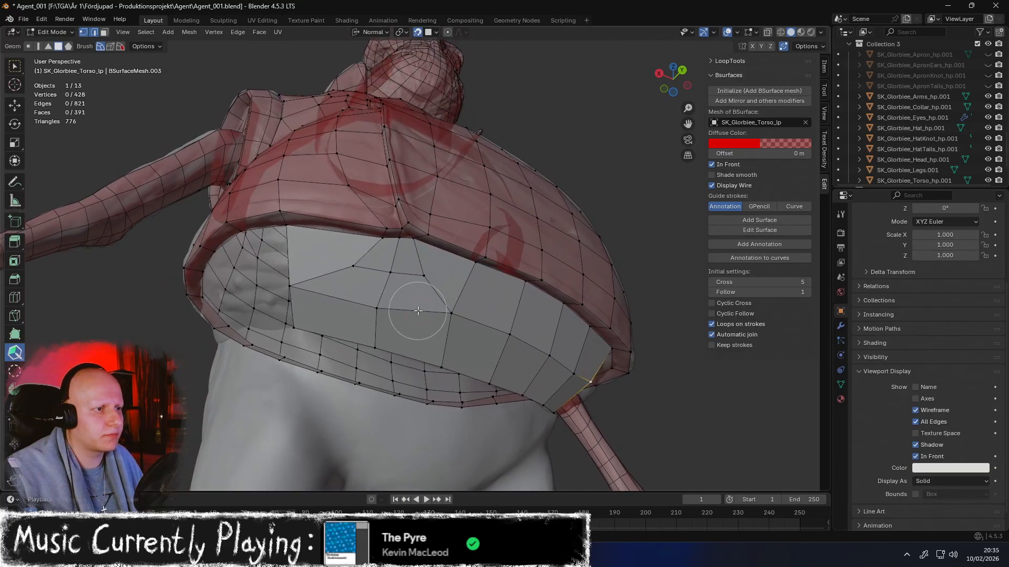
Try to smooth the vertices around the knife-cut quads, undoing the brush strokes
{"action": "mouse_move", "coordinate": [352, 269]}
{"action": "left_mouse_down"}
{"action": "mouse_move", "coordinate": [389, 293]}
{"action": "mouse_move", "coordinate": [359, 277]}
{"action": "mouse_move", "coordinate": [378, 307]}
{"action": "left_mouse_up"}
{"action": "key", "text": "ctrl+z"}
{"action": "key", "text": "ctrl+z"}
{"action": "mouse_move", "coordinate": [398, 299]}
{"action": "middle_mouse_down"}
{"action": "mouse_move", "coordinate": [407, 311]}
{"action": "mouse_move", "coordinate": [388, 294]}
{"action": "mouse_move", "coordinate": [412, 275]}
{"action": "middle_mouse_up"}
{"action": "scroll", "coordinate": [413, 275], "scroll_direction": "up", "scroll_amount": 1}
{"action": "left_click_drag", "start_coordinate": [389, 316], "coordinate": [401, 309], "text": "shift"}
{"action": "key", "text": "ctrl+z"}
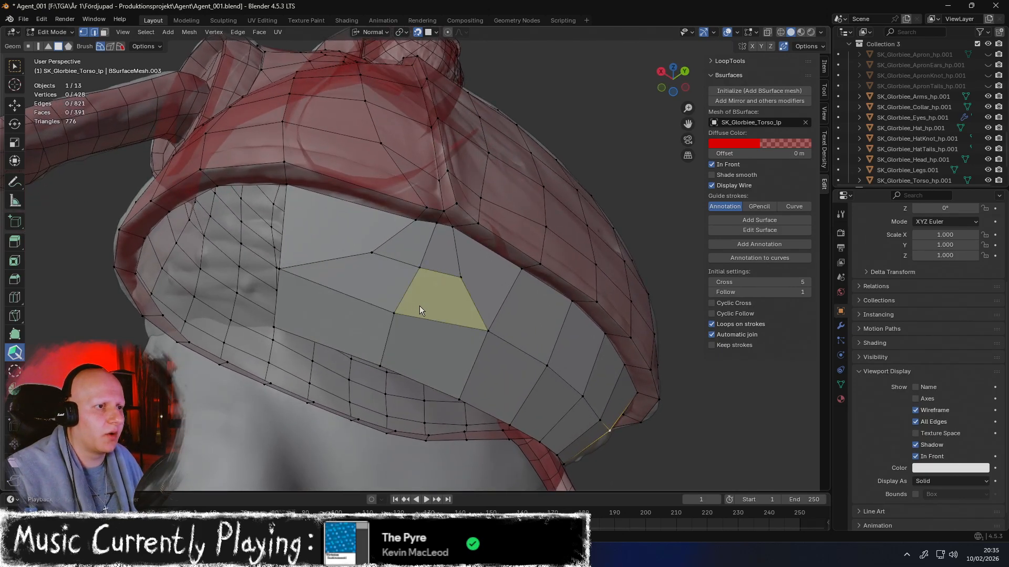
Smooth the faces beside the knife-cut quads with one more brush stroke
{"action": "middle_click_drag", "start_coordinate": [416, 305], "coordinate": [419, 317]}
{"action": "left_click_drag", "start_coordinate": [458, 312], "coordinate": [467, 344], "text": "shift"}
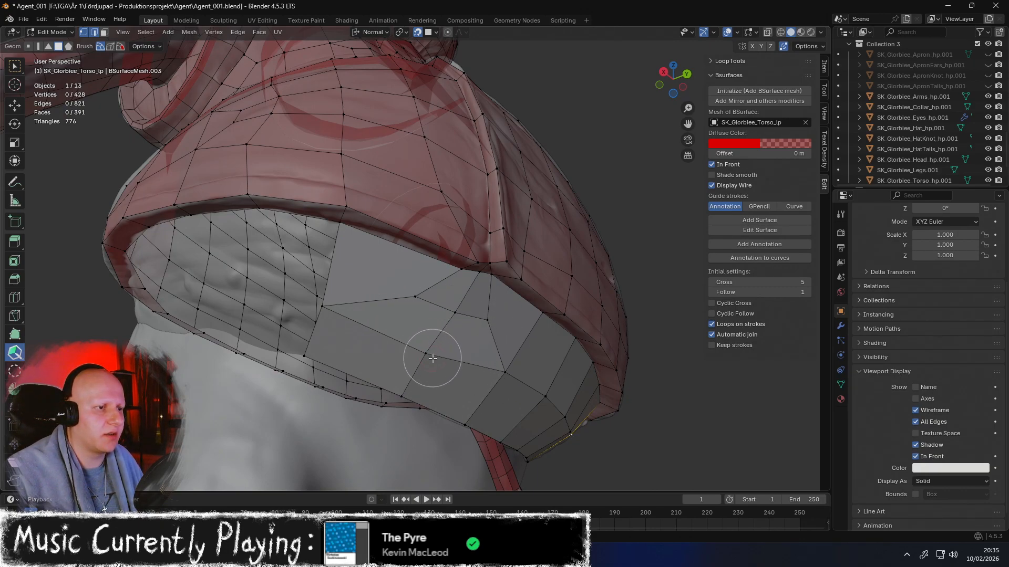
{"action": "mouse_move", "coordinate": [500, 360]}
{"action": "middle_mouse_down"}
{"action": "mouse_move", "coordinate": [446, 350]}
{"action": "mouse_move", "coordinate": [345, 364]}
{"action": "mouse_move", "coordinate": [374, 354]}
{"action": "mouse_move", "coordinate": [395, 307]}
{"action": "mouse_move", "coordinate": [390, 330]}
{"action": "middle_mouse_up"}
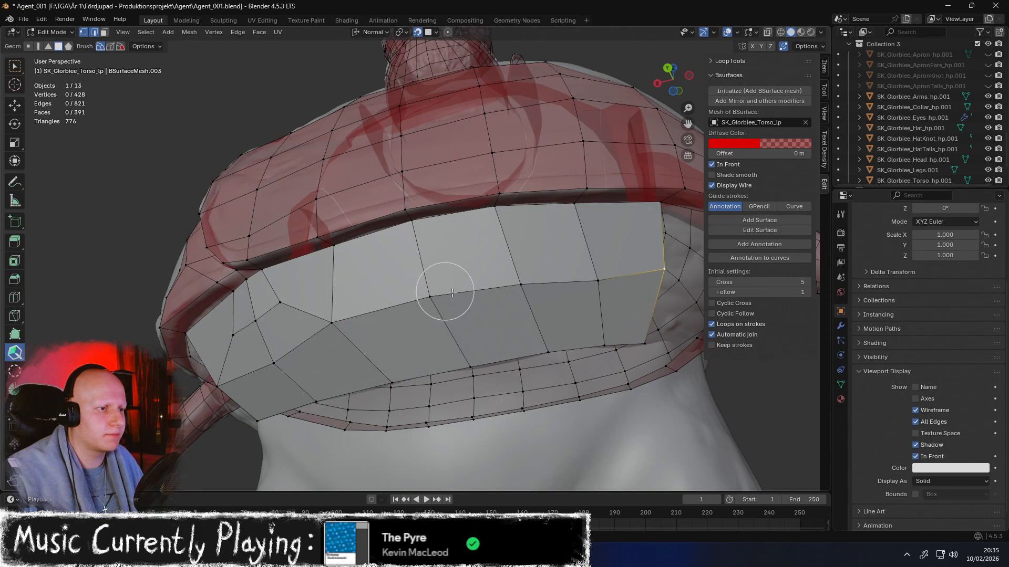
Try several smoothing strokes on the middle columns of the underside surface, undoing each one
{"action": "left_click_drag", "start_coordinate": [504, 289], "coordinate": [581, 279], "text": "shift"}
{"action": "key", "text": "ctrl+z"}
{"action": "mouse_move", "coordinate": [533, 298]}
{"action": "middle_mouse_down"}
{"action": "mouse_move", "coordinate": [528, 307]}
{"action": "mouse_move", "coordinate": [483, 288]}
{"action": "middle_mouse_up"}
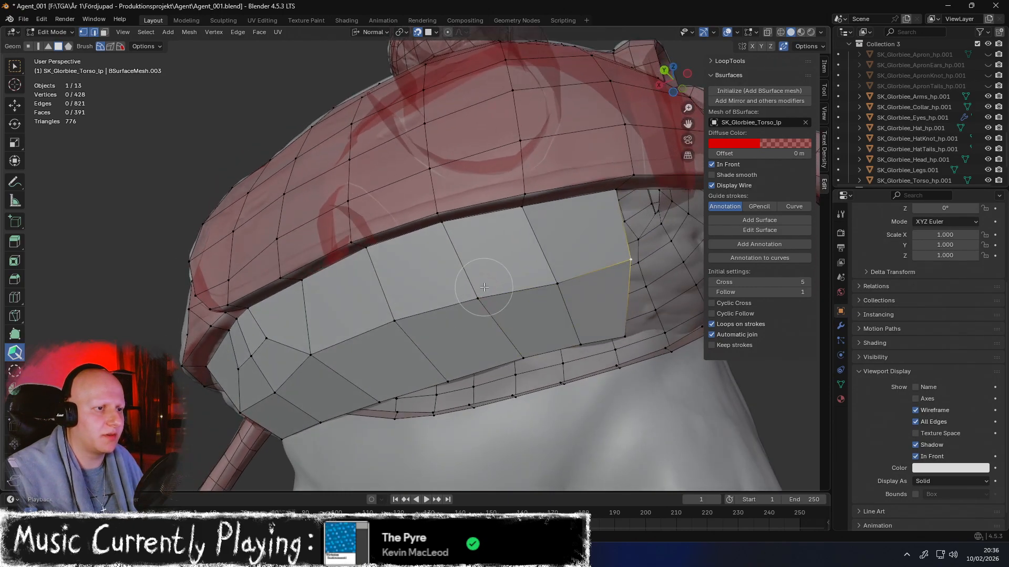
{"action": "left_click_drag", "start_coordinate": [483, 293], "coordinate": [475, 304], "text": "shift"}
{"action": "key", "text": "ctrl+z"}
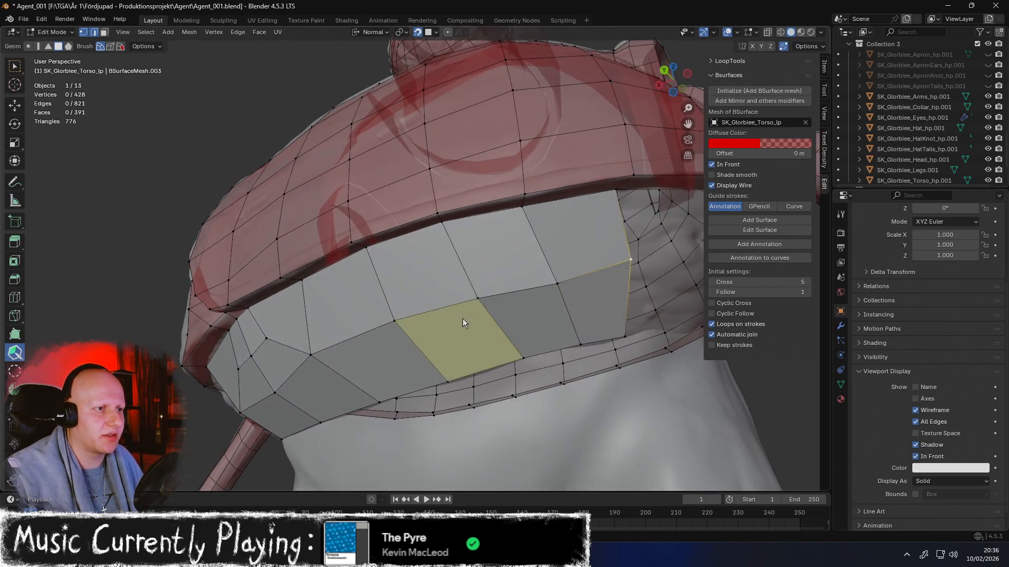
{"action": "middle_click_drag", "start_coordinate": [463, 317], "coordinate": [432, 325]}
{"action": "left_click_drag", "start_coordinate": [433, 333], "coordinate": [458, 330], "text": "shift"}
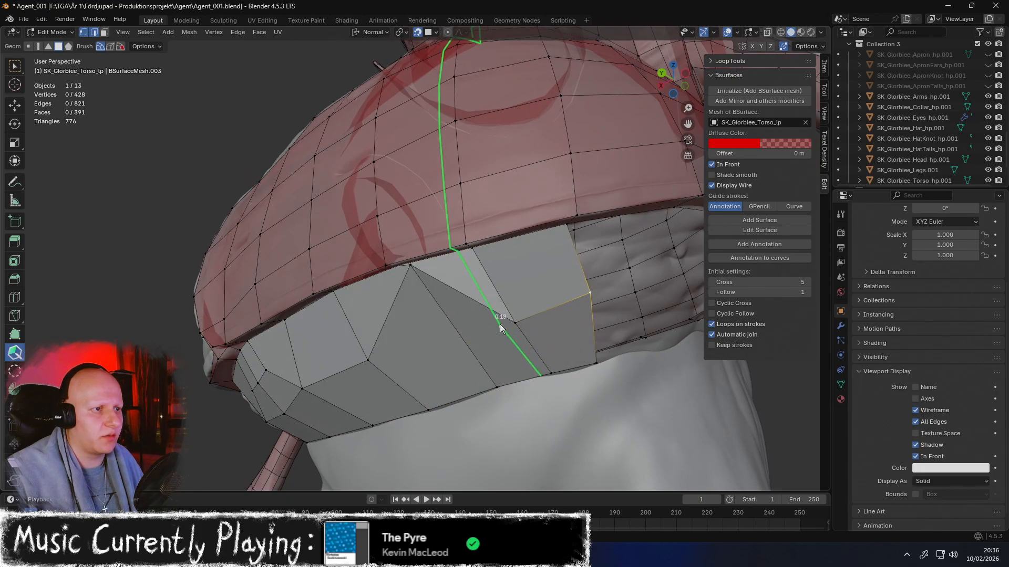
{"action": "key", "text": "ctrl+z"}
Select the next five edges of the hem's inner boundary and generate a Bsurfaces surface from annotation guide strokes drawn below them
{"action": "middle_click_drag", "start_coordinate": [515, 320], "coordinate": [503, 254]}
{"action": "key", "text": "shift+space"}
{"action": "key", "text": "g"}
{"action": "middle_click_drag", "start_coordinate": [370, 208], "coordinate": [370, 228]}
{"action": "middle_click_drag", "start_coordinate": [361, 292], "coordinate": [347, 285]}
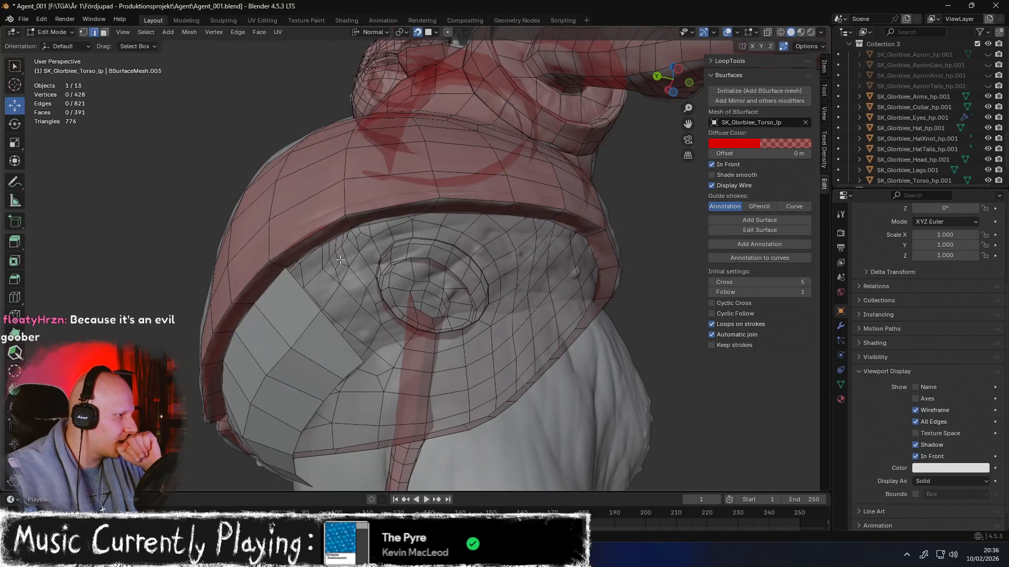
{"action": "middle_click_drag", "start_coordinate": [357, 231], "coordinate": [375, 229]}
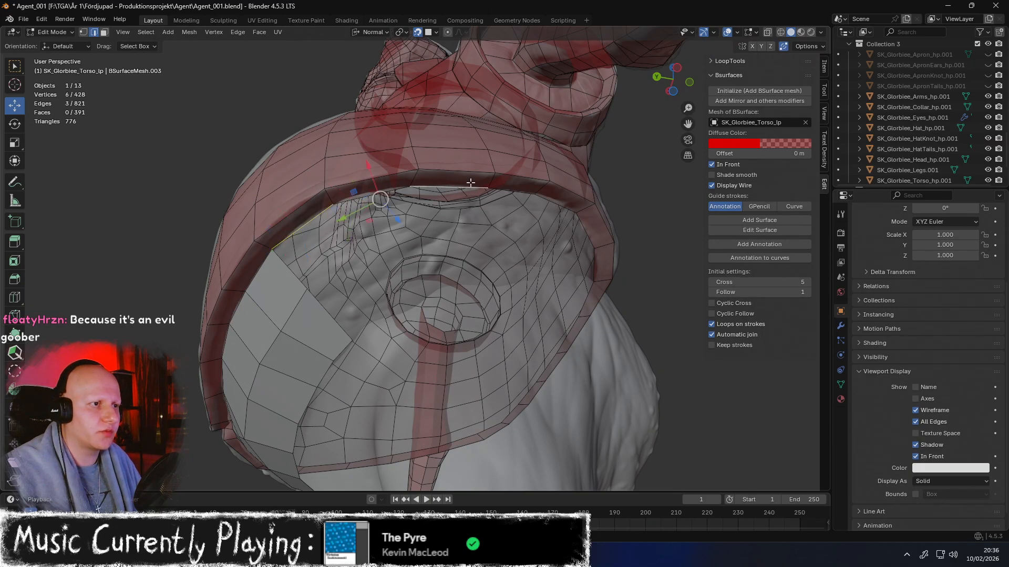
{"action": "left_click", "coordinate": [559, 207], "text": "ctrl"}
{"action": "middle_click_drag", "start_coordinate": [559, 207], "coordinate": [228, 300]}
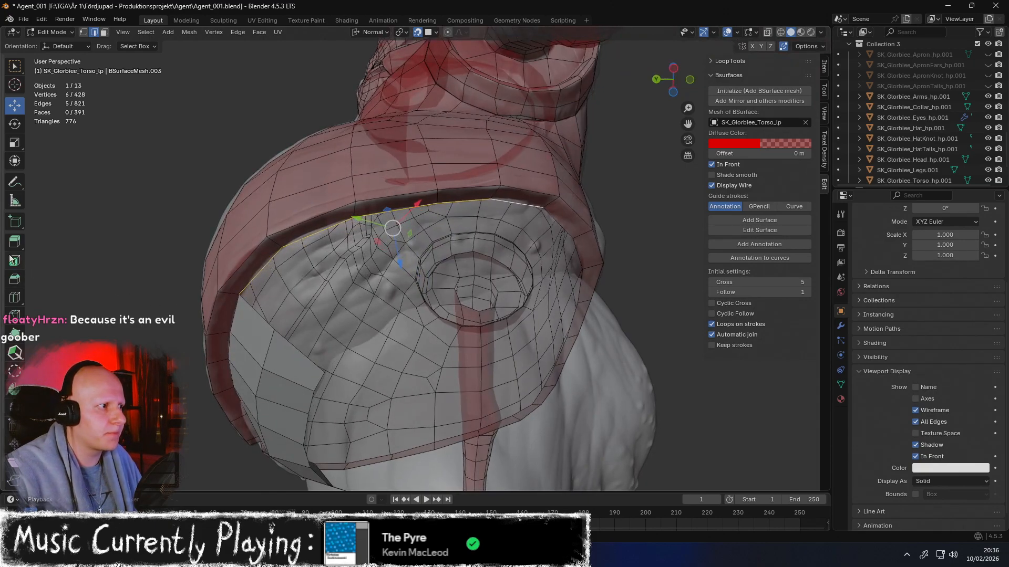
{"action": "left_click", "coordinate": [15, 181]}
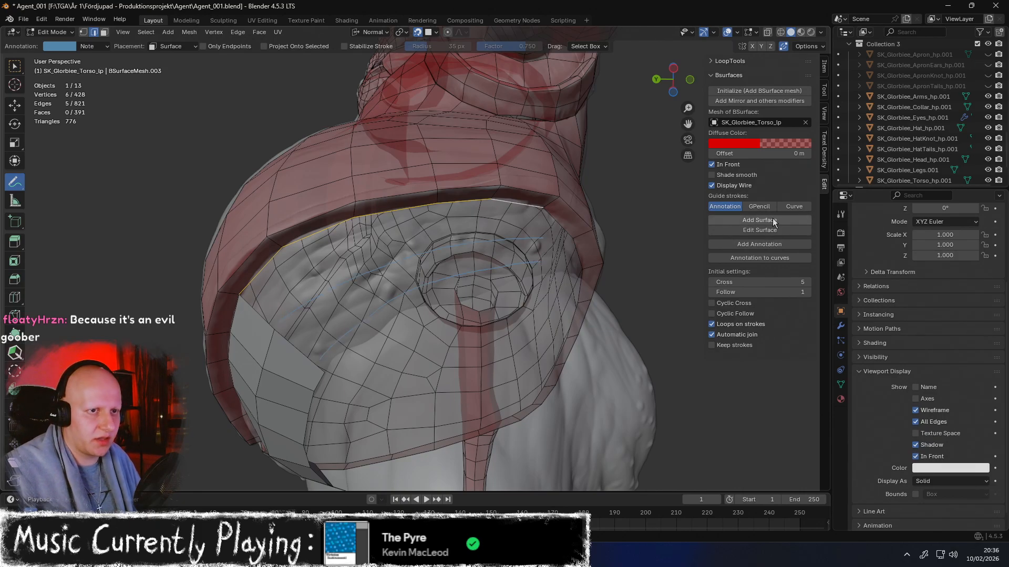
{"action": "mouse_move", "coordinate": [593, 242]}
{"action": "middle_mouse_down"}
{"action": "mouse_move", "coordinate": [499, 277]}
{"action": "mouse_move", "coordinate": [579, 244]}
{"action": "middle_mouse_up"}
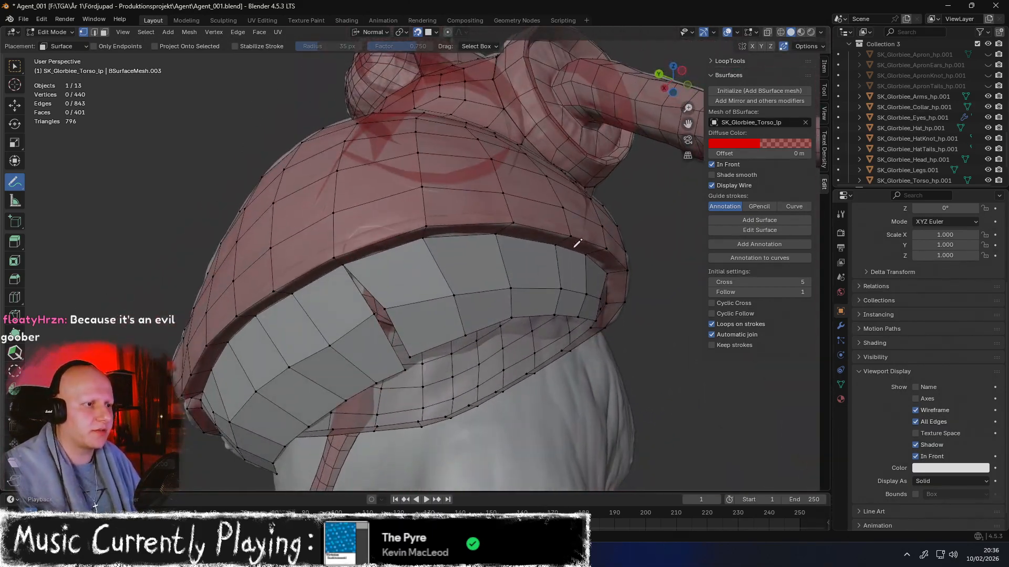
Close the gap between the two underside surfaces by merging their middle and lower vertices with Poly Build
{"action": "left_click", "coordinate": [15, 335]}
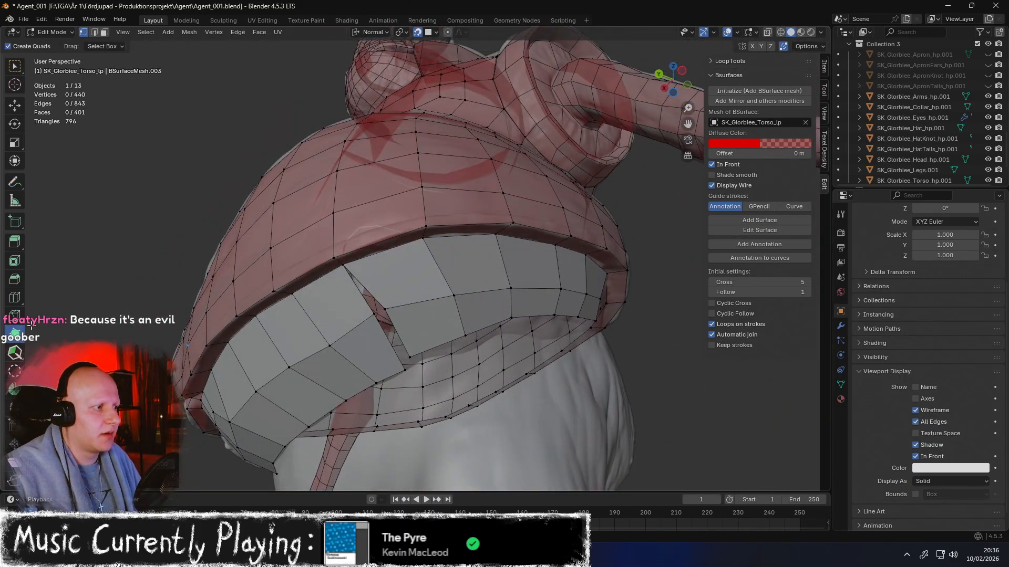
{"action": "scroll", "coordinate": [292, 302], "scroll_direction": "up", "scroll_amount": 2}
{"action": "left_click_drag", "start_coordinate": [382, 317], "coordinate": [371, 321]}
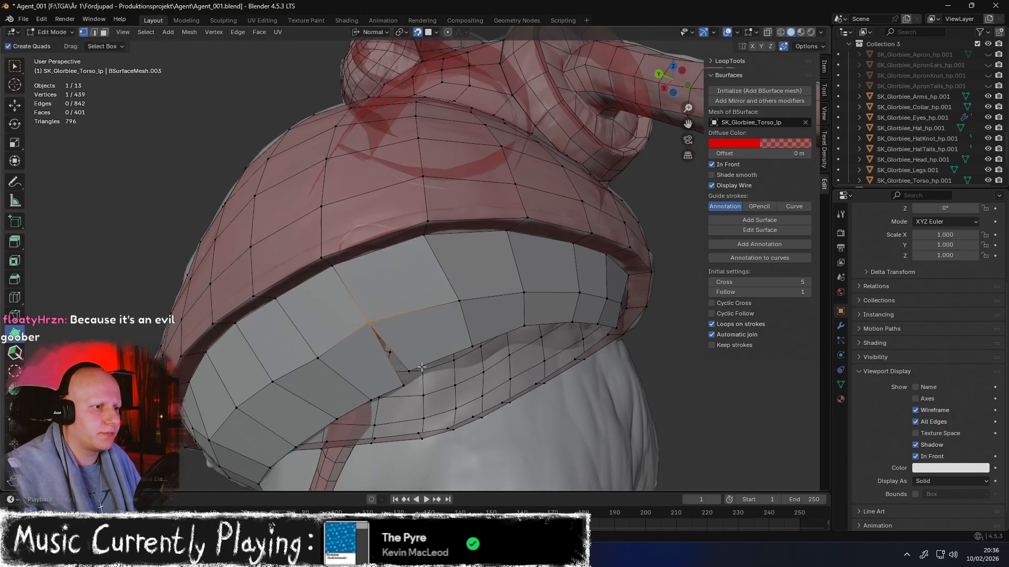
{"action": "middle_click_drag", "start_coordinate": [421, 364], "coordinate": [415, 356]}
{"action": "left_click_drag", "start_coordinate": [386, 329], "coordinate": [381, 338]}
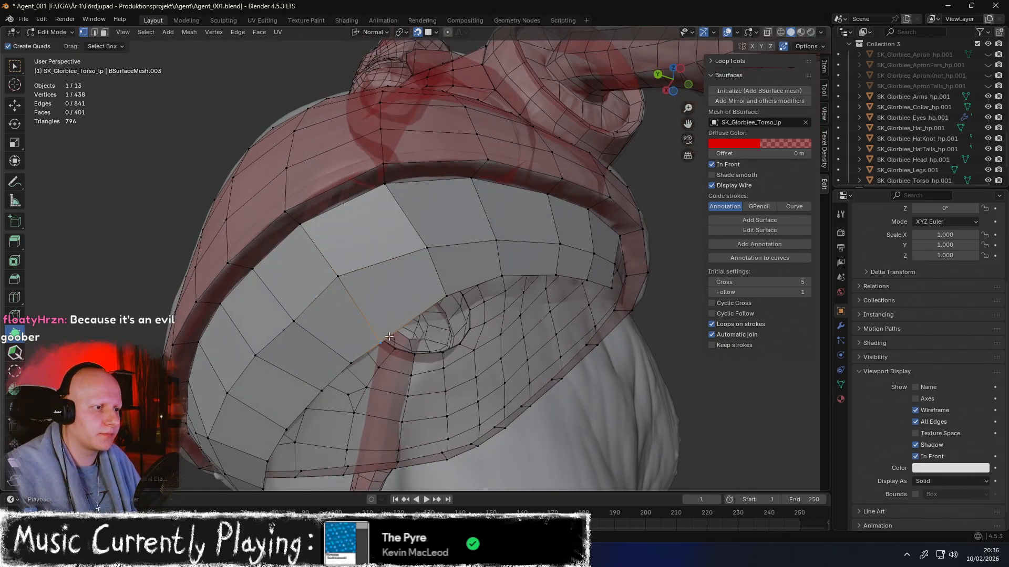
Reposition the vertices around the seam between the two surfaces so their rows flow evenly
{"action": "middle_click_drag", "start_coordinate": [389, 336], "coordinate": [418, 335]}
{"action": "left_click_drag", "start_coordinate": [437, 340], "coordinate": [398, 355]}
{"action": "left_click_drag", "start_coordinate": [421, 271], "coordinate": [420, 271]}
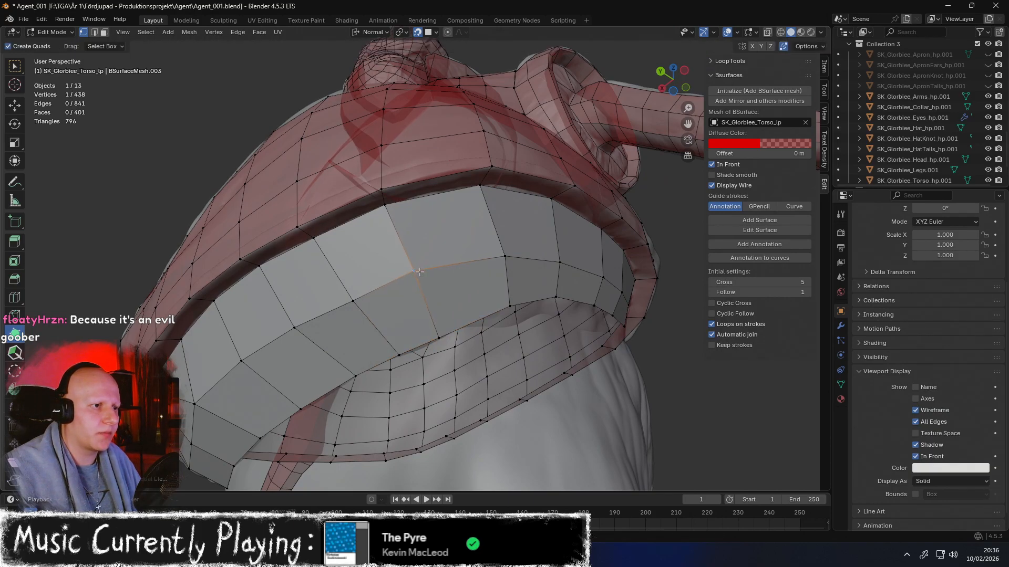
{"action": "middle_click_drag", "start_coordinate": [411, 290], "coordinate": [406, 306]}
{"action": "left_click_drag", "start_coordinate": [407, 306], "coordinate": [407, 303]}
{"action": "mouse_move", "coordinate": [433, 365]}
{"action": "left_mouse_down"}
{"action": "mouse_move", "coordinate": [397, 382]}
{"action": "mouse_move", "coordinate": [434, 366]}
{"action": "left_mouse_up"}
{"action": "middle_click_drag", "start_coordinate": [449, 345], "coordinate": [435, 324]}
{"action": "left_click_drag", "start_coordinate": [425, 314], "coordinate": [415, 313]}
{"action": "middle_click_drag", "start_coordinate": [462, 335], "coordinate": [435, 341]}
{"action": "left_click_drag", "start_coordinate": [420, 360], "coordinate": [412, 373]}
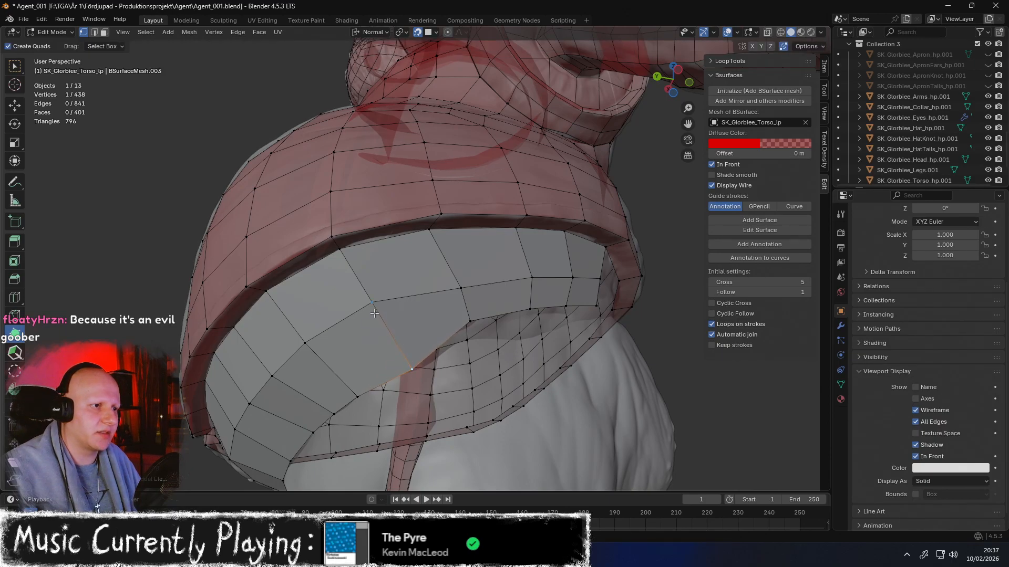
Adjust the lower-boundary and middle-row vertices of the second surface's columns beyond the seam
{"action": "middle_click_drag", "start_coordinate": [371, 311], "coordinate": [419, 331]}
{"action": "left_click_drag", "start_coordinate": [419, 332], "coordinate": [408, 354]}
{"action": "left_click_drag", "start_coordinate": [390, 299], "coordinate": [365, 296]}
{"action": "middle_click_drag", "start_coordinate": [365, 295], "coordinate": [415, 293]}
{"action": "left_click_drag", "start_coordinate": [415, 294], "coordinate": [415, 324]}
{"action": "left_click_drag", "start_coordinate": [405, 260], "coordinate": [393, 265]}
{"action": "middle_click_drag", "start_coordinate": [394, 265], "coordinate": [416, 252]}
{"action": "left_click_drag", "start_coordinate": [423, 269], "coordinate": [429, 288]}
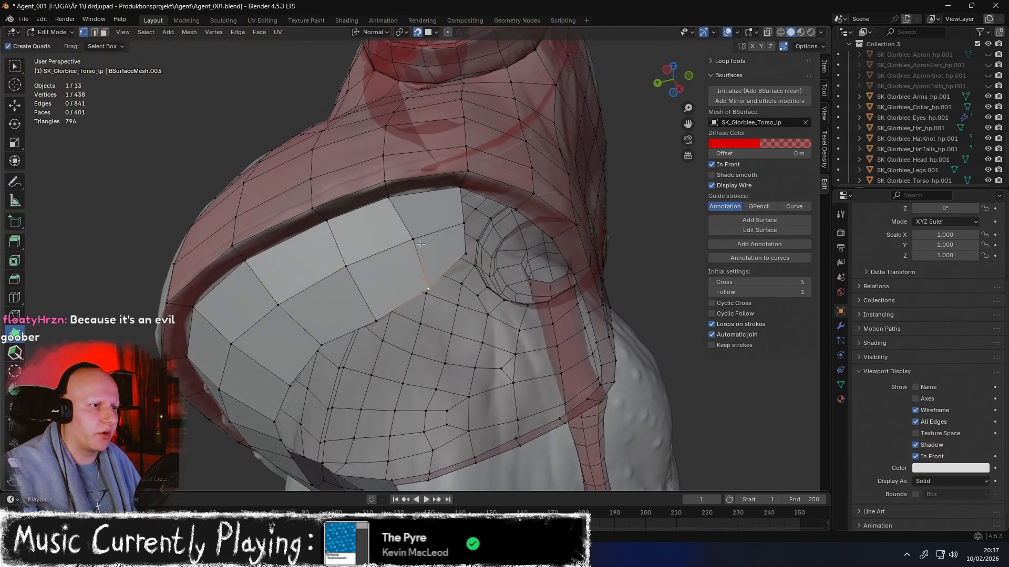
Adjust a vertex near the second surface's open end and add a quad joining that end to the hem's inner boundary
{"action": "middle_click_drag", "start_coordinate": [407, 236], "coordinate": [397, 271]}
{"action": "left_click_drag", "start_coordinate": [385, 293], "coordinate": [376, 260]}
{"action": "middle_click_drag", "start_coordinate": [377, 260], "coordinate": [365, 286]}
{"action": "left_click_drag", "start_coordinate": [331, 345], "coordinate": [393, 305]}
{"action": "middle_click_drag", "start_coordinate": [393, 304], "coordinate": [376, 307]}
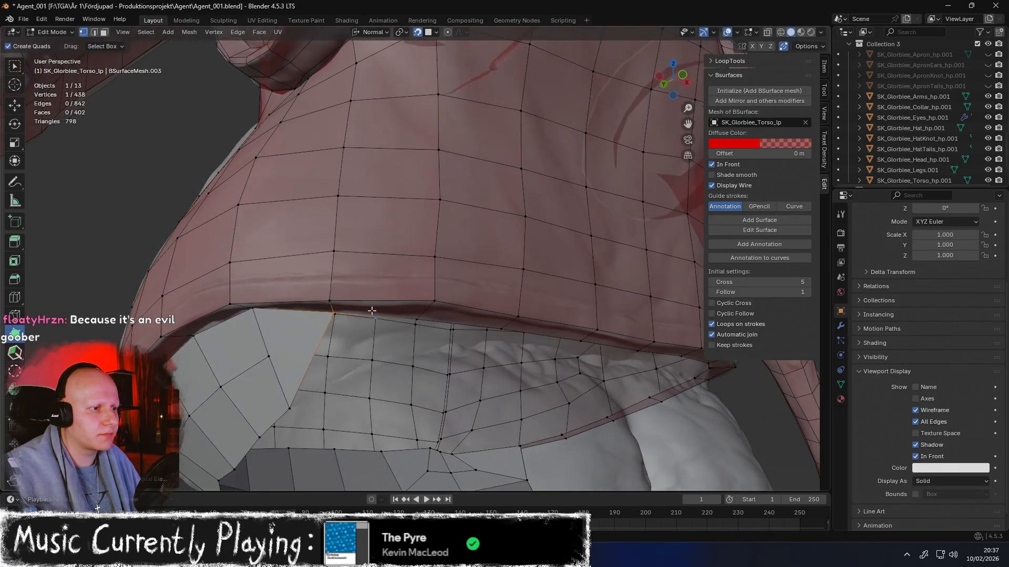
Extend the hem's inner strip with a row of quads along the back of the hem's inner boundary
{"action": "left_click_drag", "start_coordinate": [333, 316], "coordinate": [419, 351]}
{"action": "middle_click_drag", "start_coordinate": [419, 351], "coordinate": [383, 321]}
{"action": "left_click_drag", "start_coordinate": [383, 307], "coordinate": [461, 321]}
{"action": "middle_click_drag", "start_coordinate": [462, 321], "coordinate": [402, 311]}
{"action": "left_click_drag", "start_coordinate": [324, 319], "coordinate": [533, 322]}
{"action": "middle_click_drag", "start_coordinate": [533, 322], "coordinate": [390, 268]}
{"action": "scroll", "coordinate": [399, 273], "scroll_direction": "up", "scroll_amount": 5}
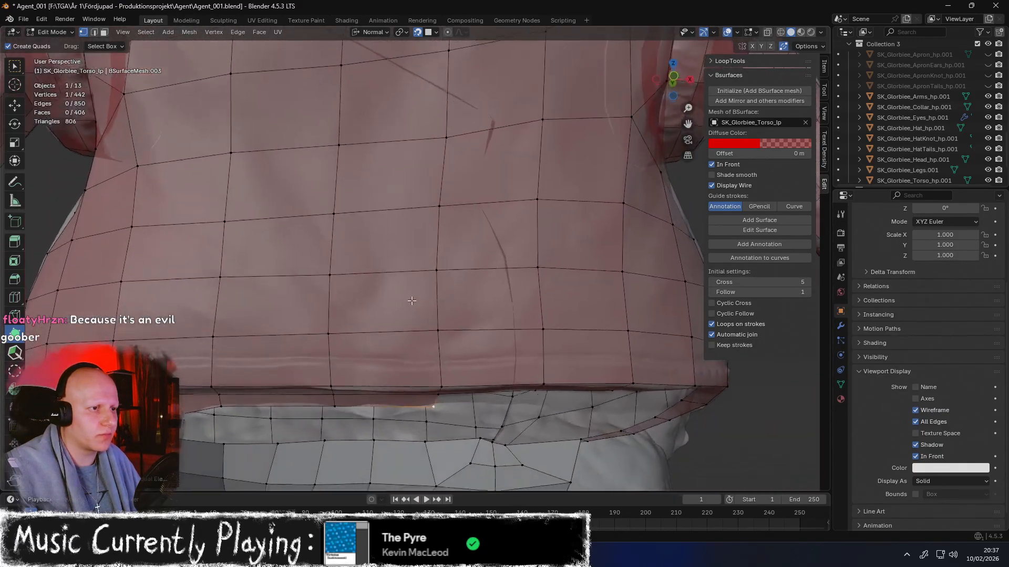
Reposition a lower vertex of the new inner strip so its quads are more evenly spaced
{"action": "scroll", "coordinate": [412, 273], "scroll_direction": "down", "scroll_amount": 6}
{"action": "middle_click_drag", "start_coordinate": [436, 430], "coordinate": [450, 259]}
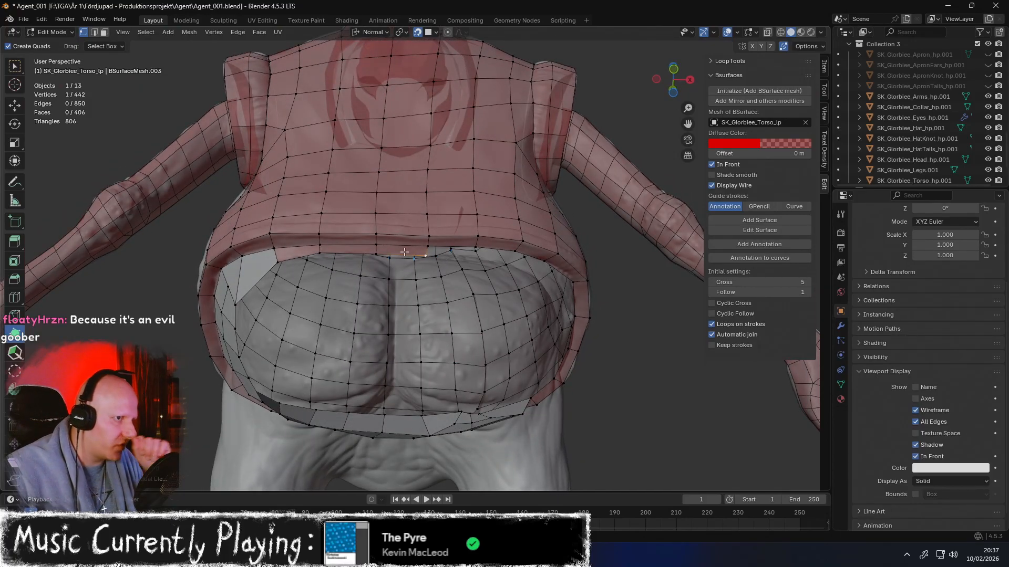
{"action": "middle_click_drag", "start_coordinate": [419, 236], "coordinate": [390, 263]}
{"action": "scroll", "coordinate": [390, 262], "scroll_direction": "up", "scroll_amount": 6}
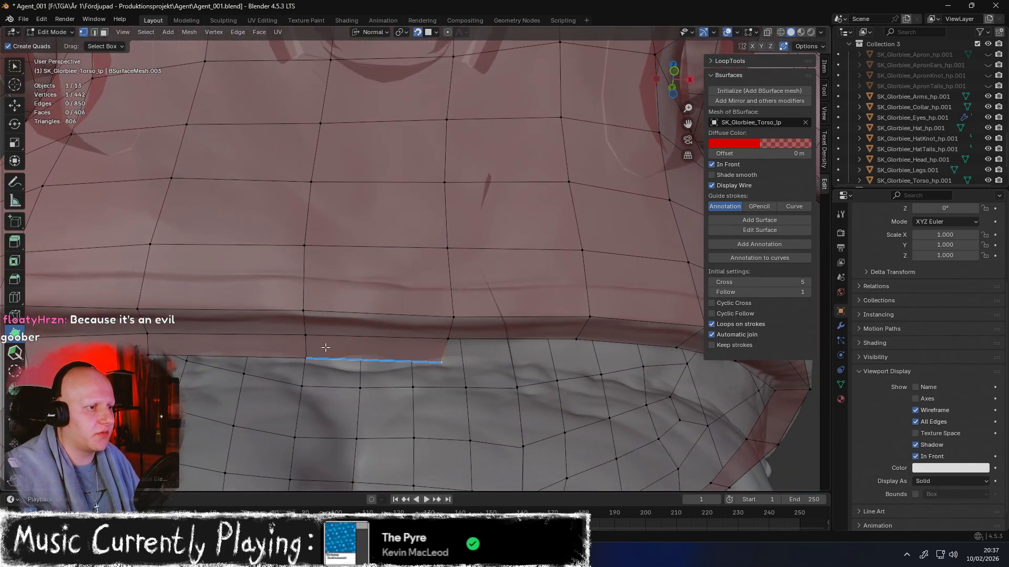
{"action": "left_click_drag", "start_coordinate": [307, 360], "coordinate": [362, 345]}
Use the Move tool with snapping set to Vertex to shift the hem vertices above the inner strip's repositioned vertex
{"action": "middle_click_drag", "start_coordinate": [362, 345], "coordinate": [370, 226]}
{"action": "middle_click_drag", "start_coordinate": [414, 251], "coordinate": [410, 274]}
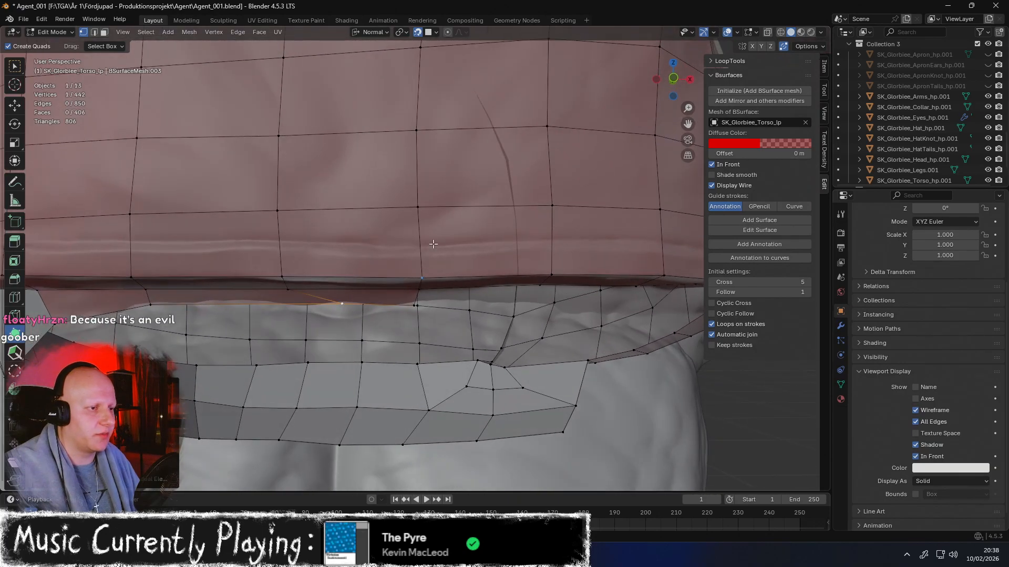
{"action": "scroll", "coordinate": [677, 238], "scroll_direction": "down", "scroll_amount": 2}
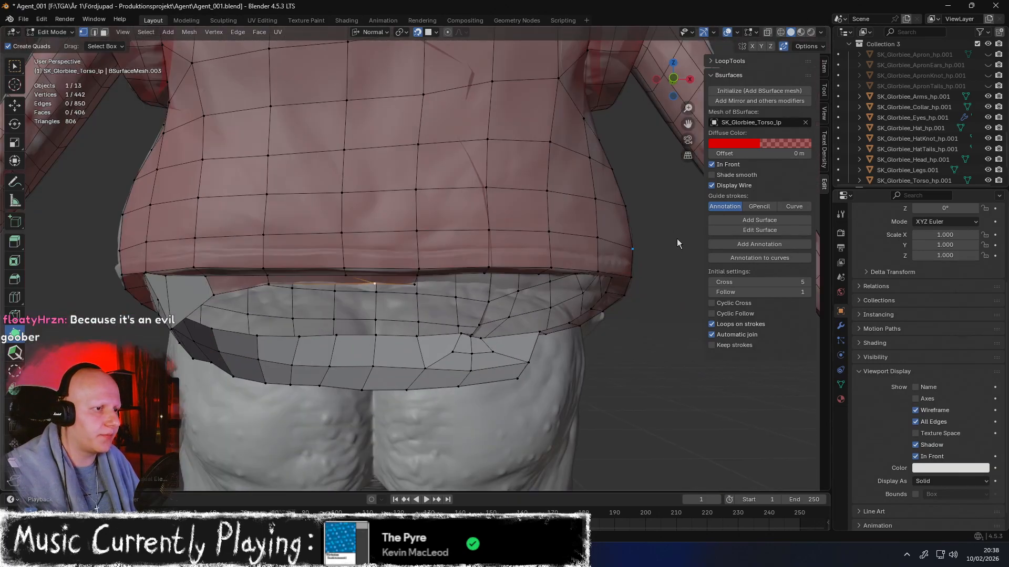
{"action": "scroll", "coordinate": [387, 289], "scroll_direction": "up", "scroll_amount": 2}
{"action": "middle_click_drag", "start_coordinate": [387, 288], "coordinate": [390, 246]}
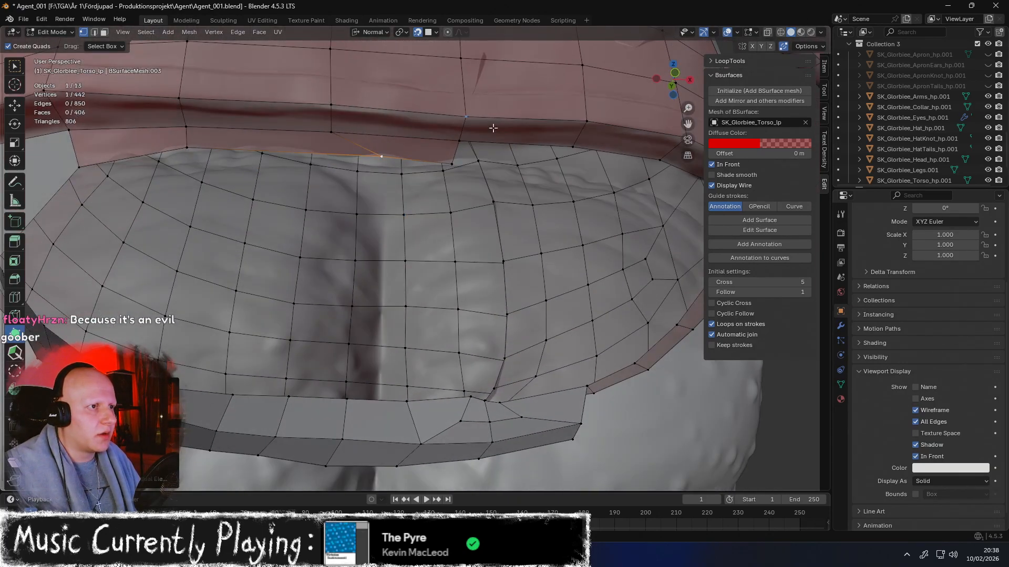
{"action": "key", "text": "shift+space"}
{"action": "key", "text": "g"}
{"action": "middle_click_drag", "start_coordinate": [427, 134], "coordinate": [421, 123]}
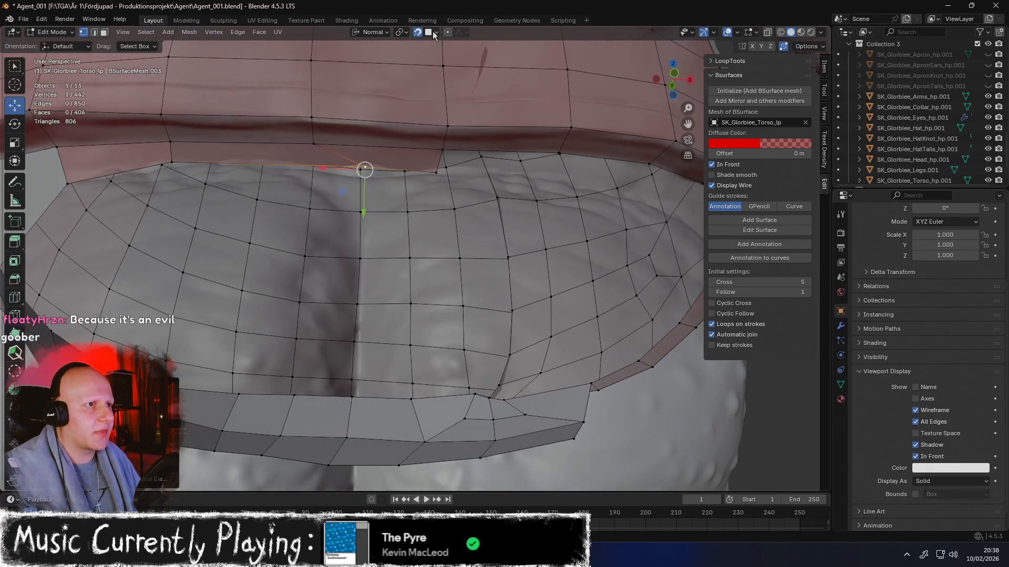
{"action": "left_click", "coordinate": [434, 32]}
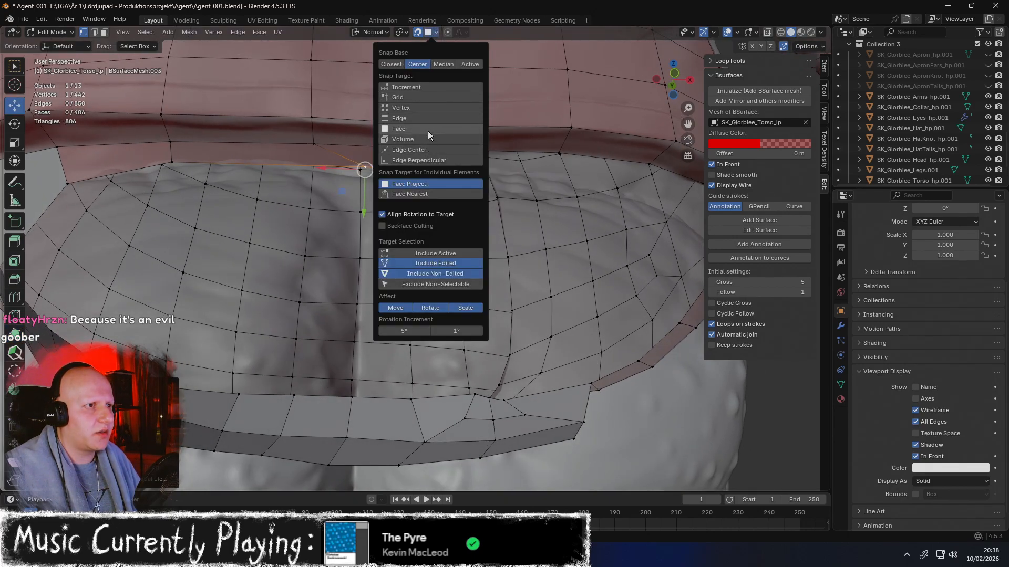
{"action": "left_click", "coordinate": [421, 107]}
{"action": "left_click_drag", "start_coordinate": [326, 169], "coordinate": [306, 116]}
{"action": "middle_click_drag", "start_coordinate": [349, 120], "coordinate": [374, 131]}
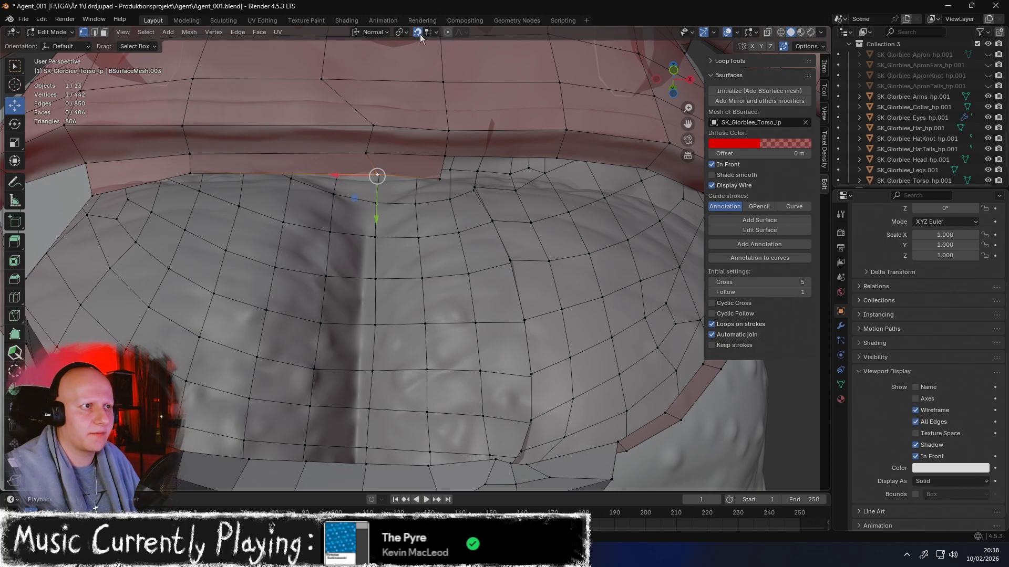
Undo the last vertex move and set snapping back to Face Project
{"action": "left_click_drag", "start_coordinate": [377, 176], "coordinate": [326, 170]}
{"action": "key", "text": "ctrl+z"}
{"action": "middle_click_drag", "start_coordinate": [327, 170], "coordinate": [452, 173]}
{"action": "scroll", "coordinate": [349, 200], "scroll_direction": "down", "scroll_amount": 3}
{"action": "scroll", "coordinate": [379, 193], "scroll_direction": "up", "scroll_amount": 3}
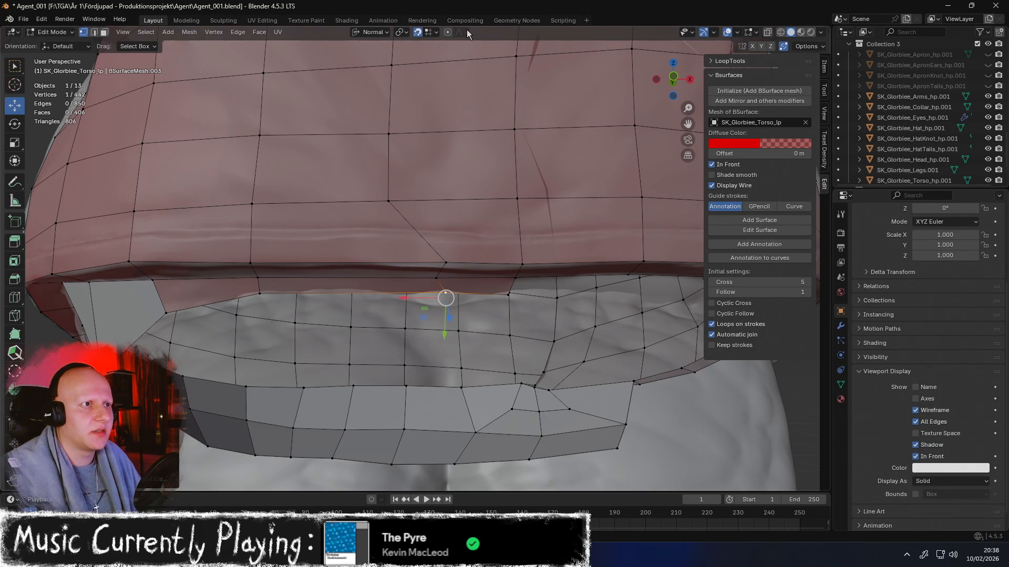
{"action": "left_click", "coordinate": [437, 32]}
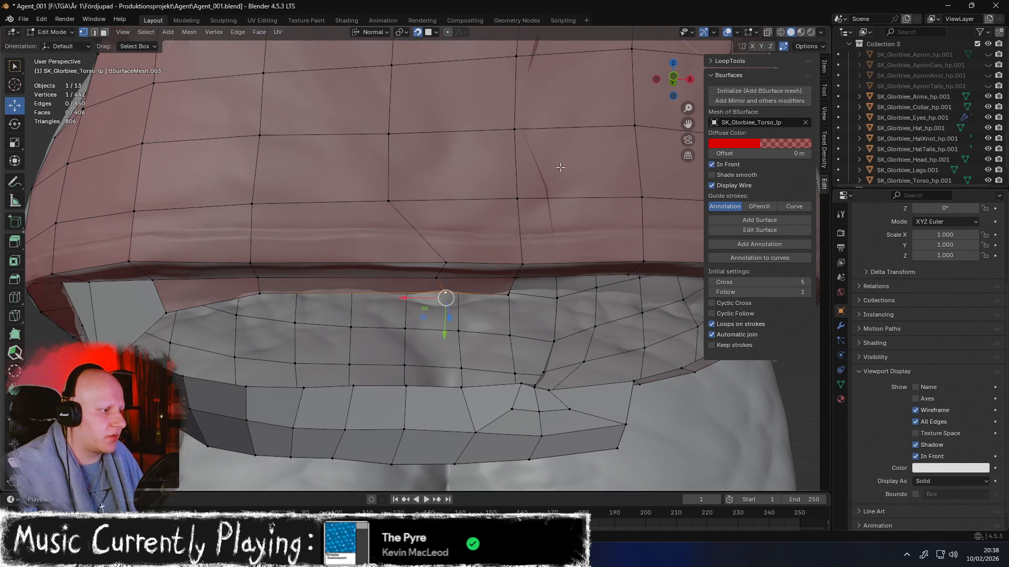
Nudge the shifted vertex on the hem's outer edge and return to the Poly Build tool
{"action": "middle_click_drag", "start_coordinate": [560, 167], "coordinate": [398, 177]}
{"action": "key", "text": "alt+a"}
{"action": "left_click_drag", "start_coordinate": [396, 180], "coordinate": [403, 175]}
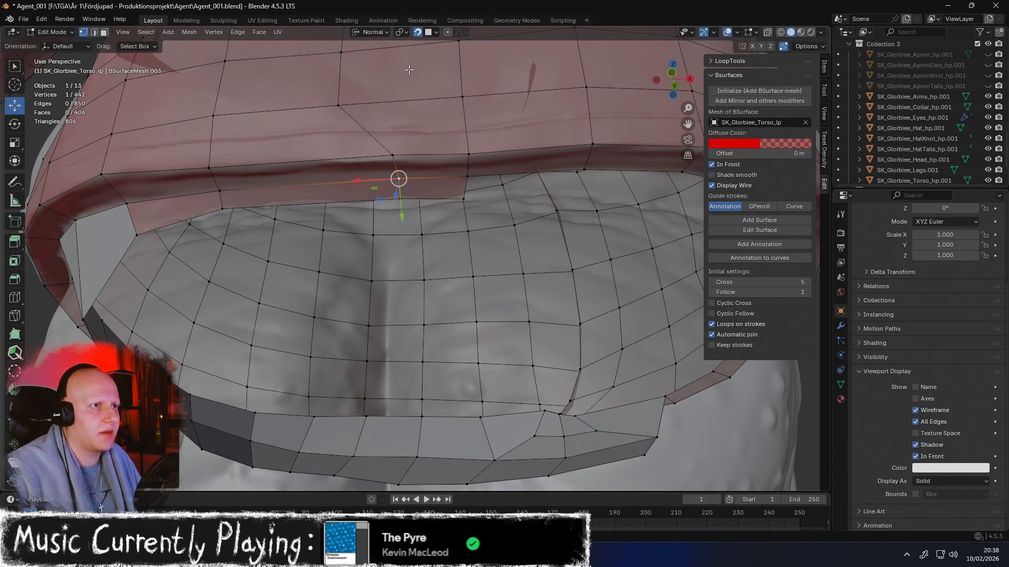
{"action": "middle_click_drag", "start_coordinate": [409, 67], "coordinate": [415, 110]}
{"action": "left_click", "coordinate": [395, 201]}
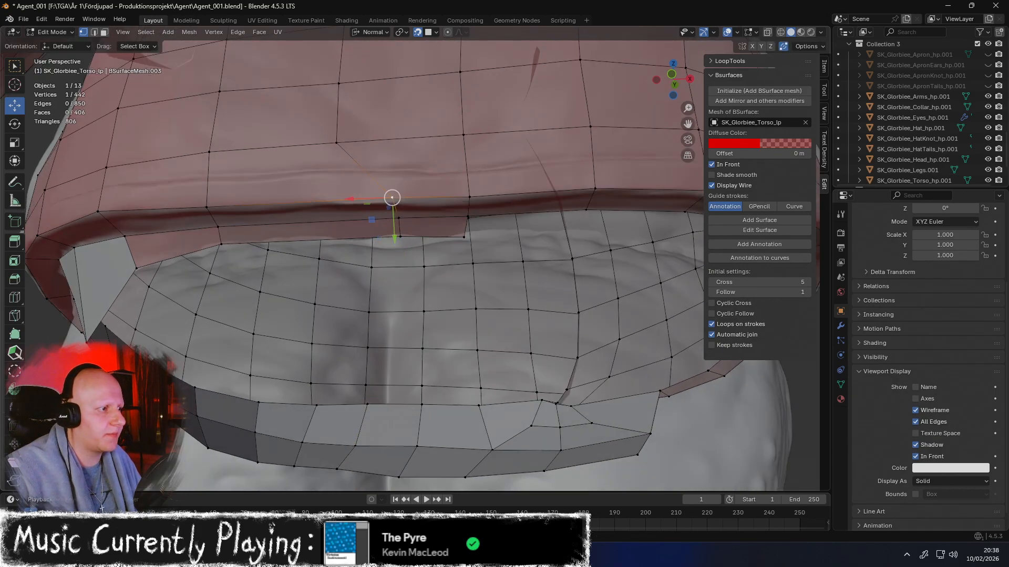
{"action": "left_click", "coordinate": [15, 334]}
{"action": "key", "text": "g"}
{"action": "key", "text": "g"}
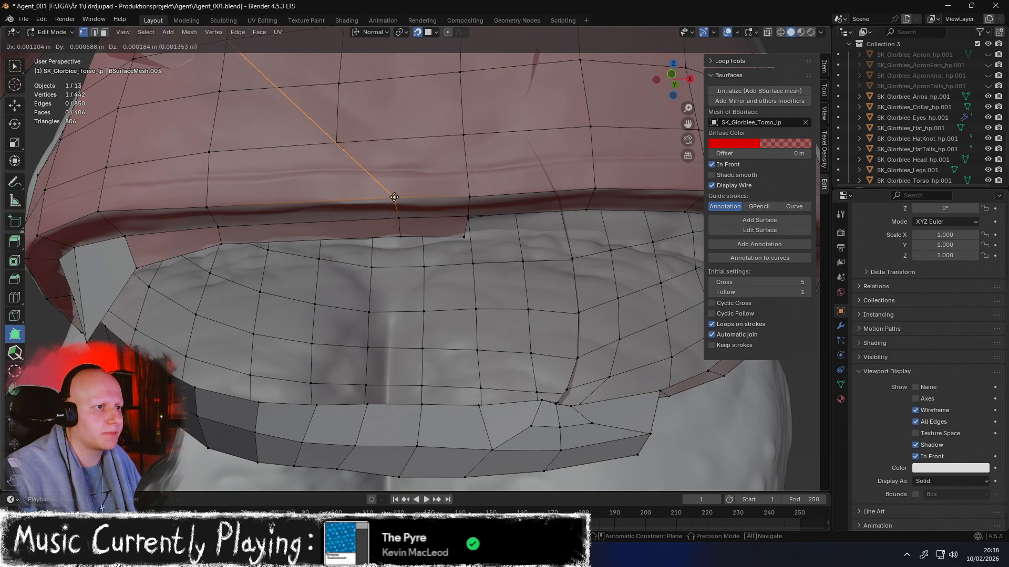
{"action": "key", "text": "Escape"}
Move the same column's vertex in the row above the hem sideways to follow the shifted hem vertex
{"action": "middle_click_drag", "start_coordinate": [338, 194], "coordinate": [360, 221]}
{"action": "scroll", "coordinate": [393, 308], "scroll_direction": "down", "scroll_amount": 8}
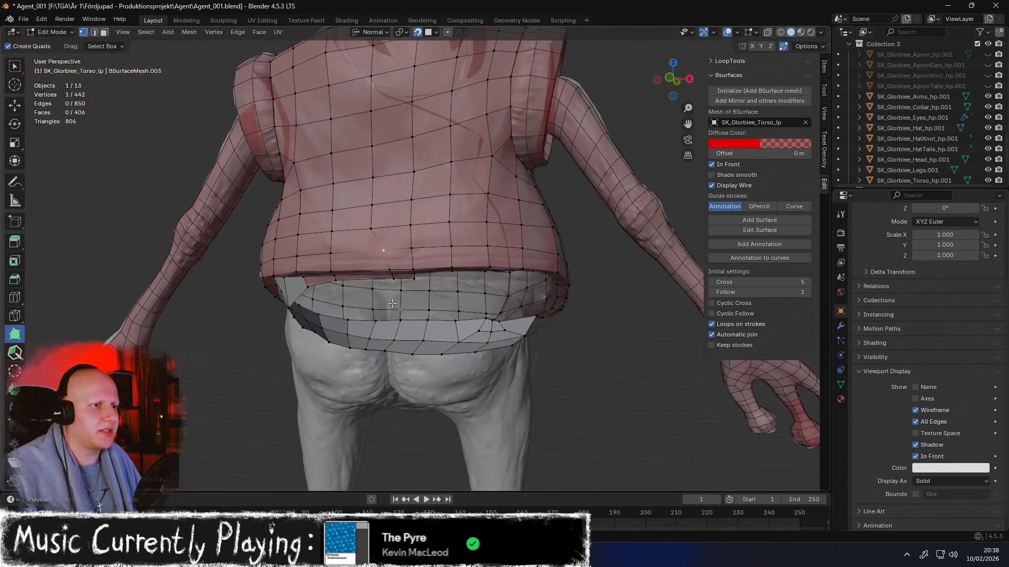
{"action": "key", "text": "g"}
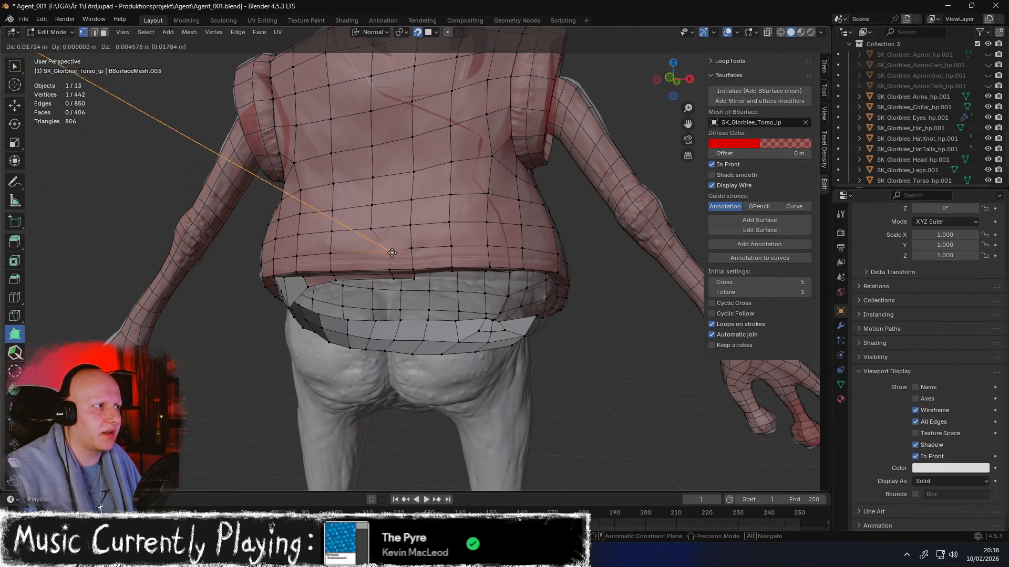
{"action": "left_click", "coordinate": [515, 254]}
Shift the next column's hem vertices sideways to line up with the end of the inner strip
{"action": "scroll", "coordinate": [526, 210], "scroll_direction": "up", "scroll_amount": 5}
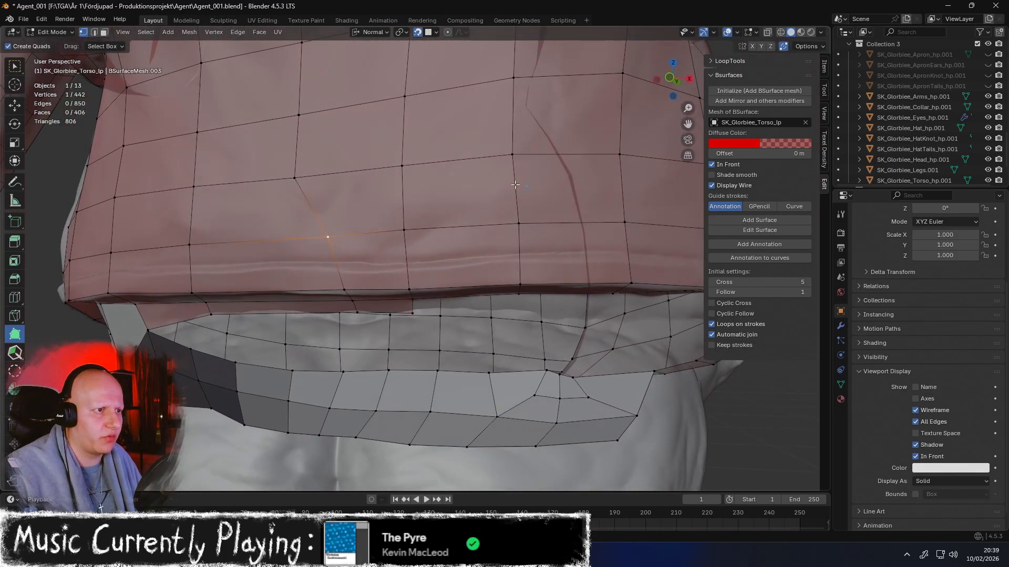
{"action": "middle_click_drag", "start_coordinate": [515, 185], "coordinate": [524, 198]}
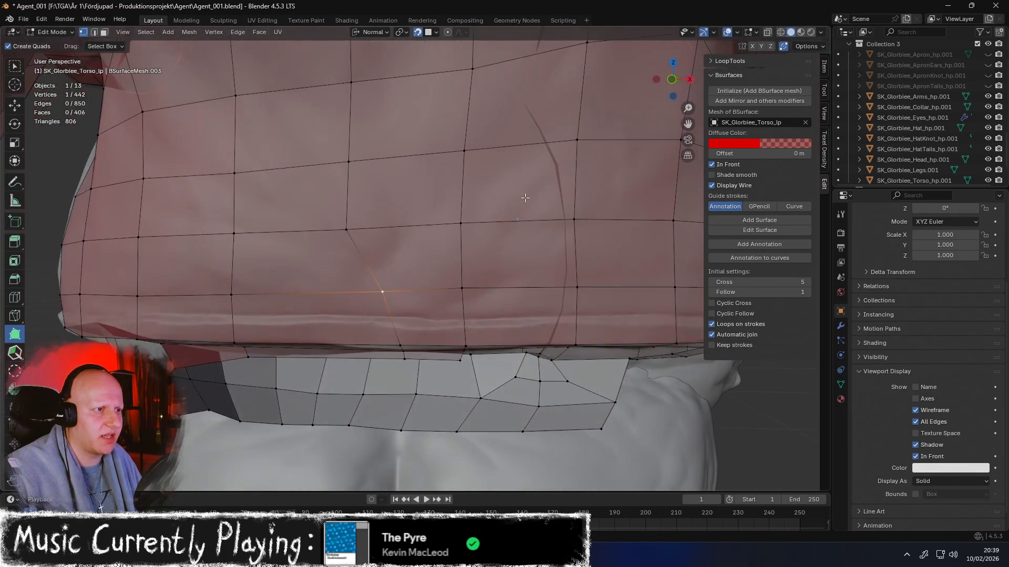
{"action": "middle_click_drag", "start_coordinate": [457, 226], "coordinate": [468, 337]}
{"action": "middle_click_drag", "start_coordinate": [457, 303], "coordinate": [454, 226]}
{"action": "scroll", "coordinate": [455, 226], "scroll_direction": "up", "scroll_amount": 5}
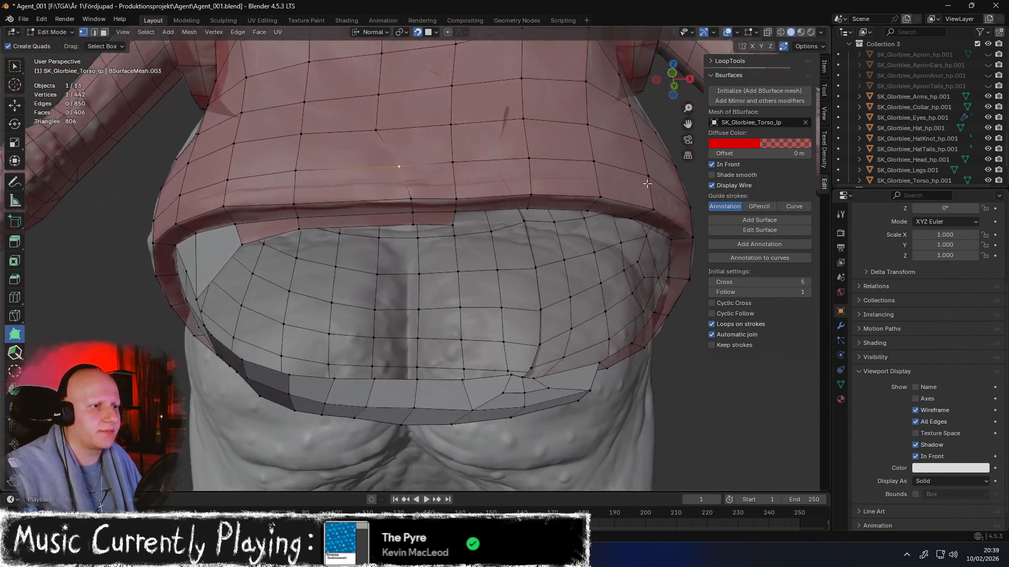
{"action": "middle_click_drag", "start_coordinate": [533, 189], "coordinate": [485, 222], "text": "shift"}
{"action": "left_click_drag", "start_coordinate": [408, 258], "coordinate": [441, 258]}
{"action": "middle_click_drag", "start_coordinate": [449, 246], "coordinate": [448, 259]}
{"action": "left_click_drag", "start_coordinate": [430, 302], "coordinate": [428, 278]}
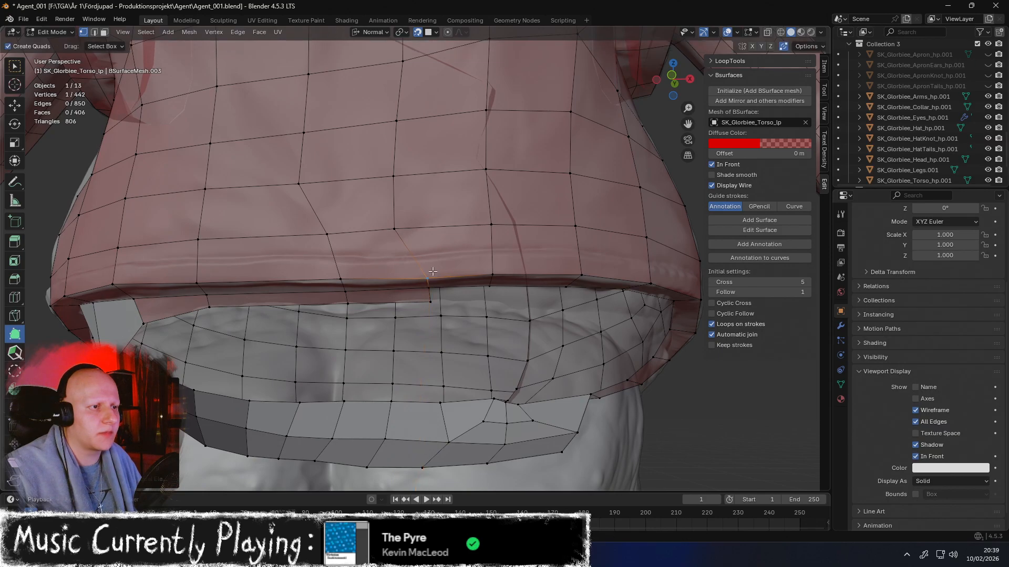
Move the following column's hem-edge vertices and the vertex in the row above sideways to match the shifted columns
{"action": "middle_click_drag", "start_coordinate": [348, 272], "coordinate": [444, 246]}
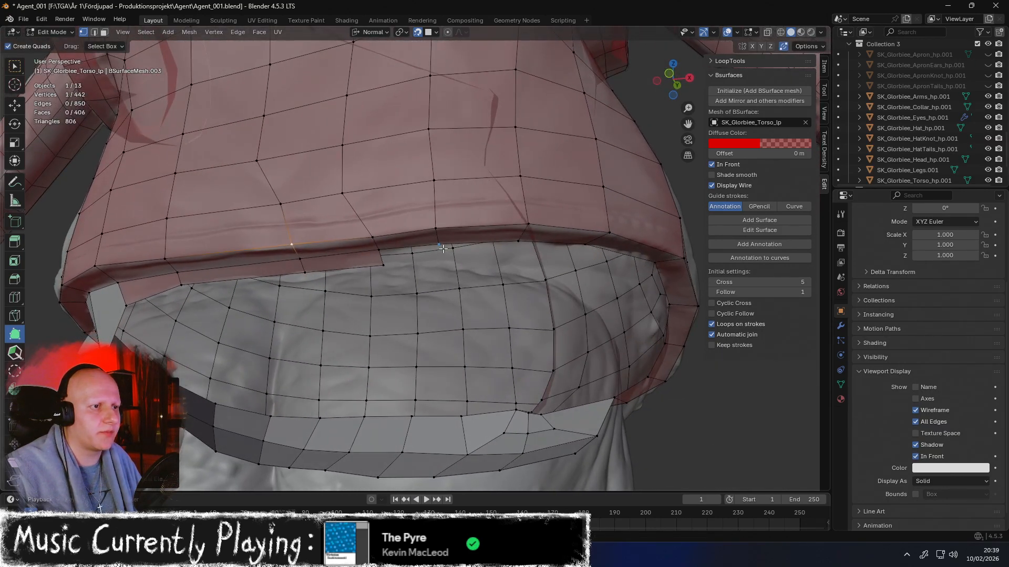
{"action": "key", "text": "g"}
{"action": "left_click", "coordinate": [462, 242]}
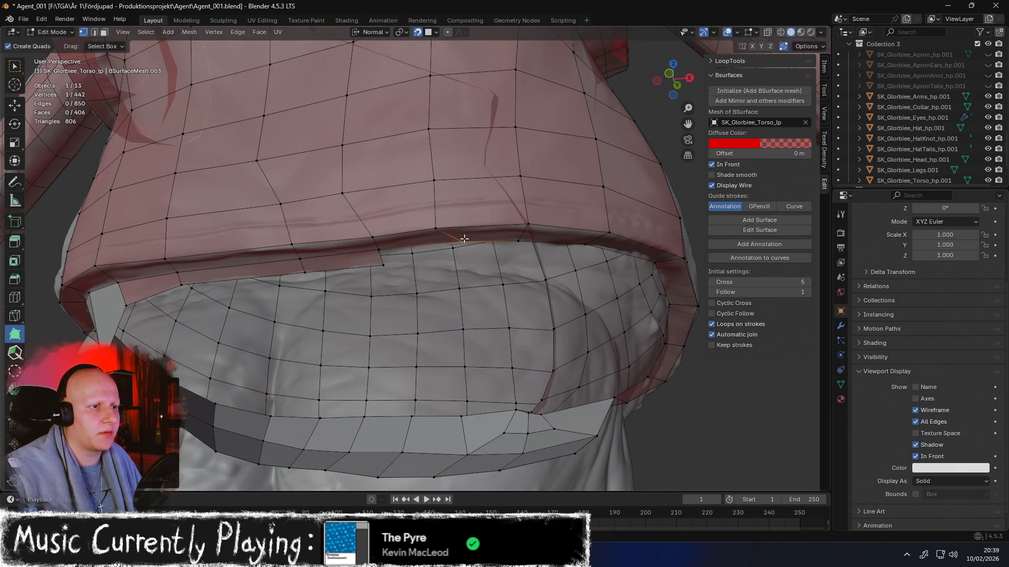
{"action": "middle_click_drag", "start_coordinate": [462, 242], "coordinate": [456, 223]}
{"action": "left_click_drag", "start_coordinate": [416, 178], "coordinate": [438, 176]}
{"action": "middle_click_drag", "start_coordinate": [454, 179], "coordinate": [433, 217]}
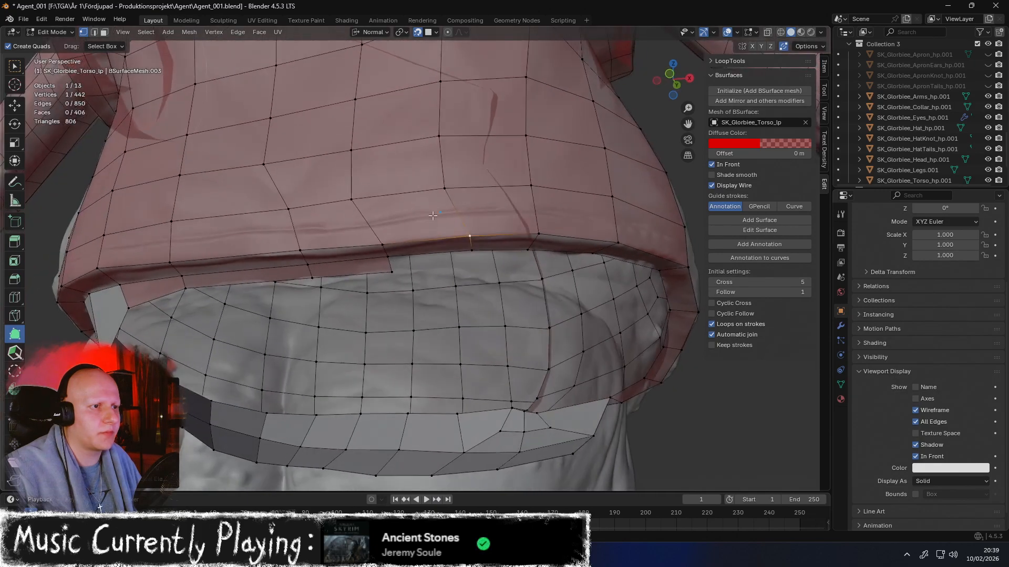
{"action": "left_click_drag", "start_coordinate": [448, 191], "coordinate": [462, 189]}
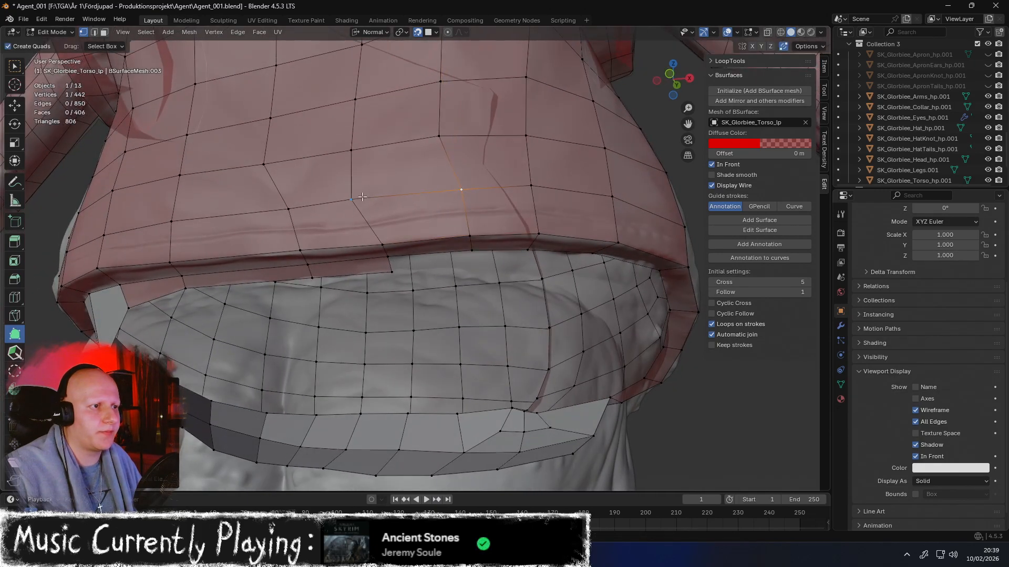
Extend the inner strip by three more quads along the hem's inner boundary toward the side
{"action": "middle_click_drag", "start_coordinate": [363, 197], "coordinate": [380, 242]}
{"action": "left_click_drag", "start_coordinate": [375, 274], "coordinate": [507, 292], "text": "ctrl"}
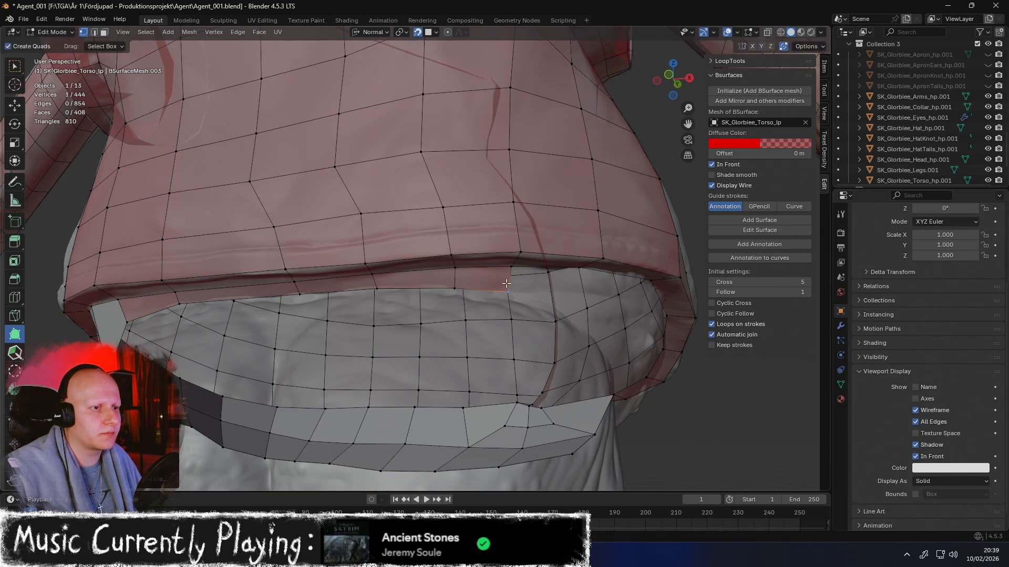
{"action": "middle_click_drag", "start_coordinate": [507, 284], "coordinate": [458, 275]}
{"action": "left_click_drag", "start_coordinate": [328, 245], "coordinate": [392, 280], "text": "ctrl"}
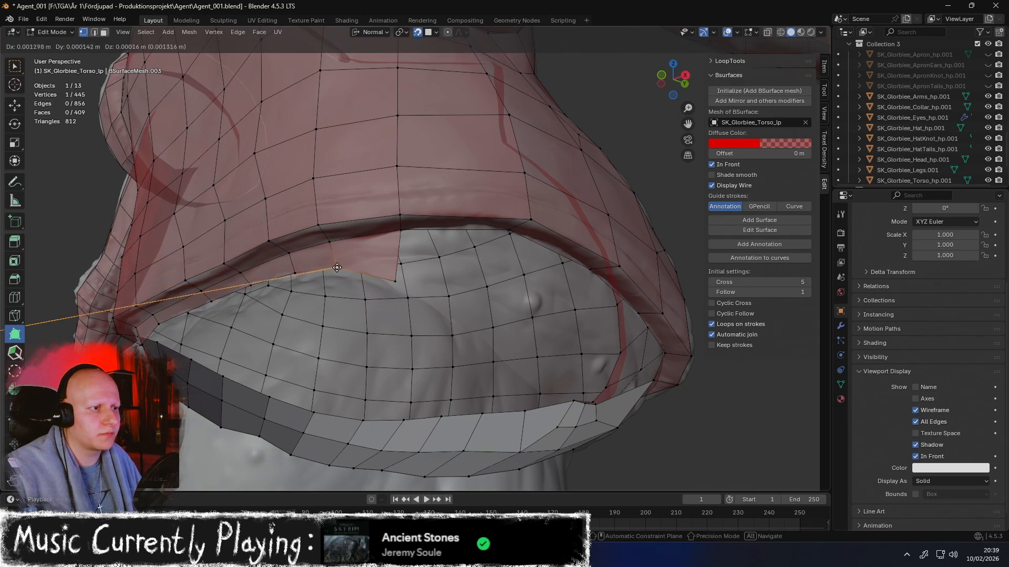
{"action": "middle_click_drag", "start_coordinate": [347, 269], "coordinate": [394, 201]}
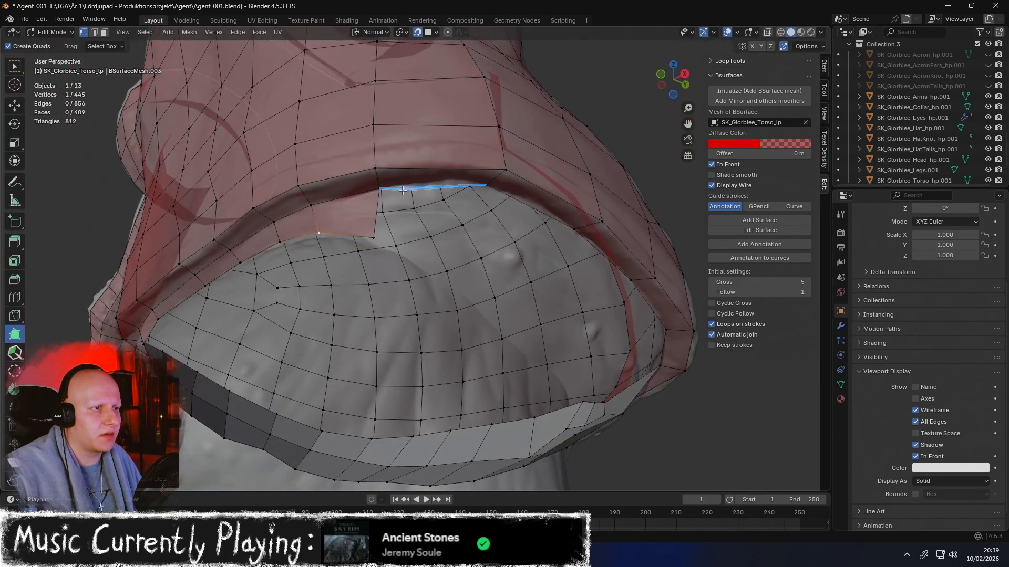
{"action": "middle_click_drag", "start_coordinate": [388, 213], "coordinate": [338, 236]}
{"action": "left_click_drag", "start_coordinate": [339, 235], "coordinate": [465, 349]}
{"action": "middle_click_drag", "start_coordinate": [465, 350], "coordinate": [373, 204]}
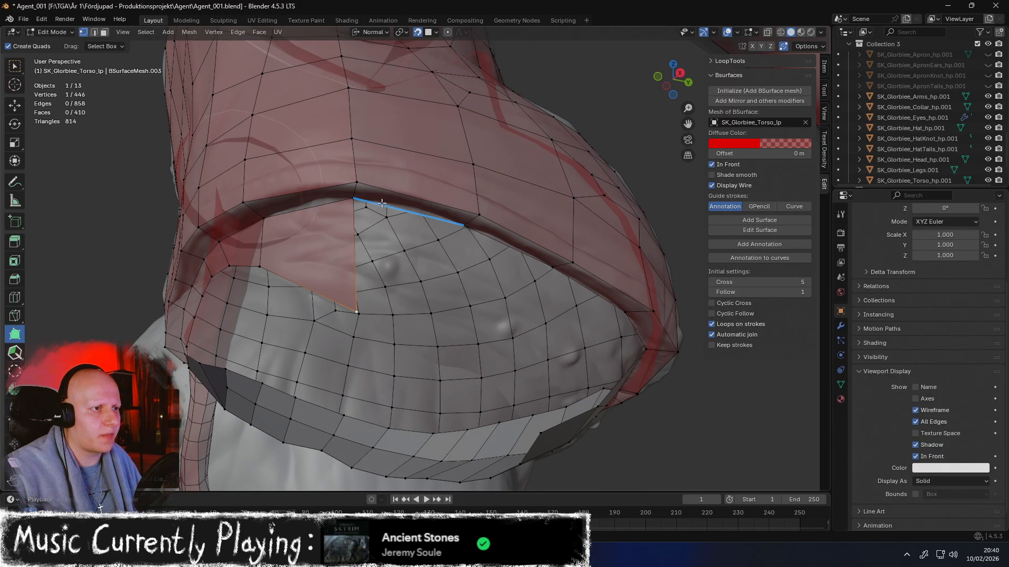
{"action": "key", "text": "ctrl+z"}
Add a larger quad from the strip's open end along the hem's side, pulling its free corner down across the underside
{"action": "middle_click_drag", "start_coordinate": [631, 220], "coordinate": [407, 219]}
{"action": "left_click_drag", "start_coordinate": [360, 244], "coordinate": [413, 318]}
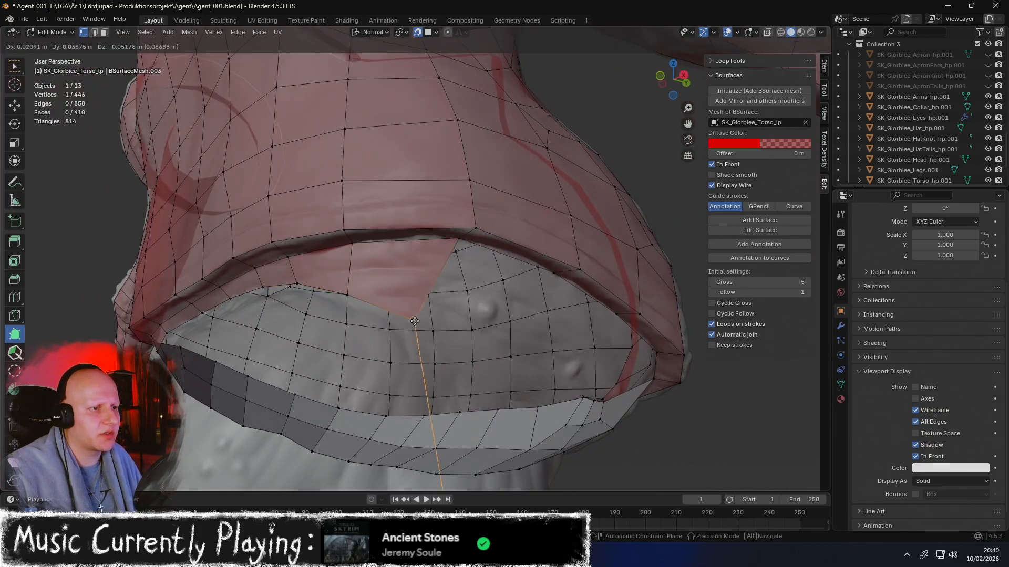
{"action": "left_click_drag", "start_coordinate": [454, 357], "coordinate": [455, 357]}
{"action": "mouse_move", "coordinate": [442, 310]}
{"action": "middle_mouse_down"}
{"action": "mouse_move", "coordinate": [423, 266]}
{"action": "mouse_move", "coordinate": [426, 301]}
{"action": "middle_mouse_up"}
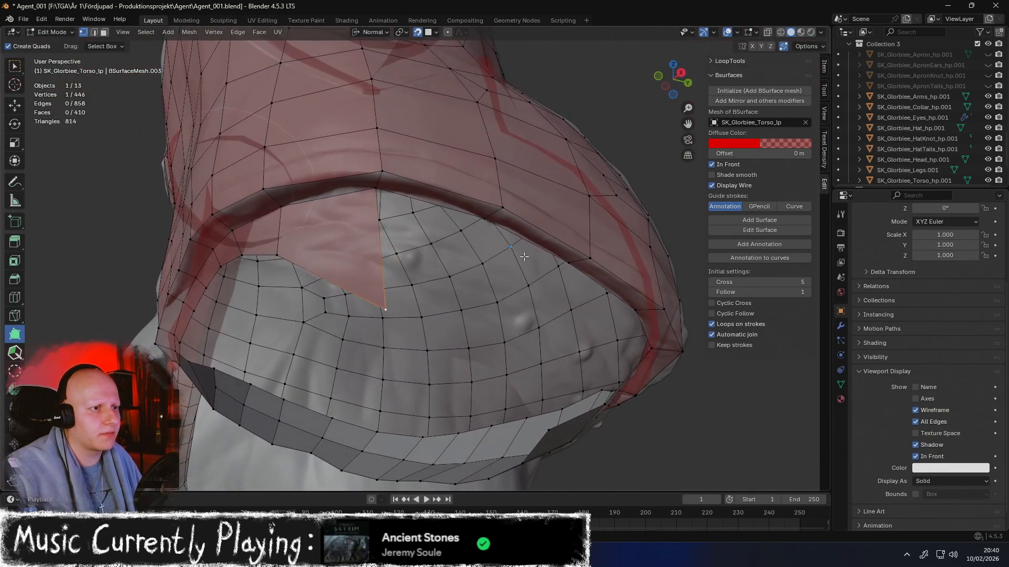
Examine the remaining underside opening and the hem's inner boundary from both sides
{"action": "middle_click_drag", "start_coordinate": [383, 214], "coordinate": [357, 178]}
{"action": "middle_click_drag", "start_coordinate": [381, 145], "coordinate": [355, 132]}
{"action": "scroll", "coordinate": [363, 168], "scroll_direction": "up", "scroll_amount": 2}
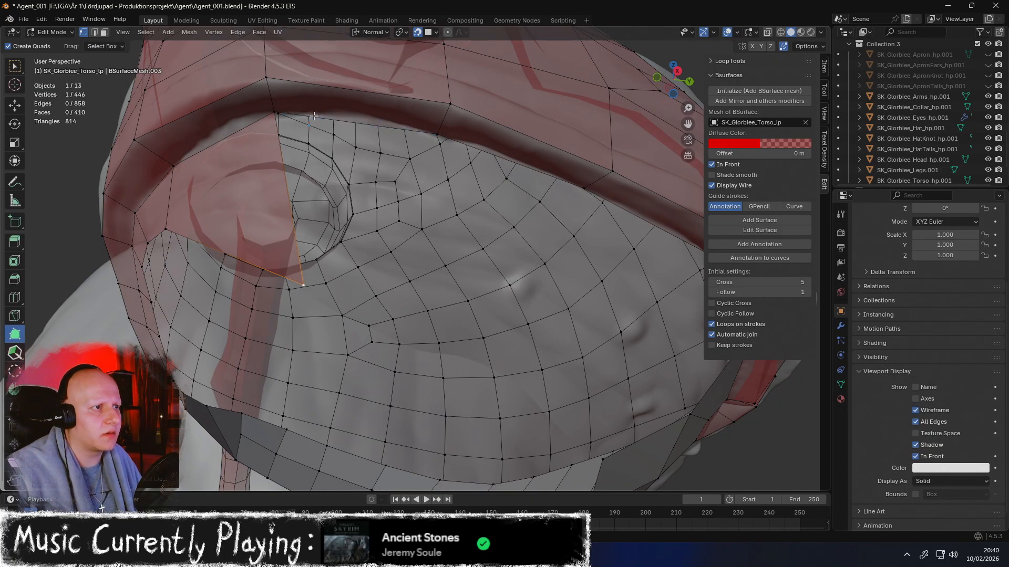
{"action": "middle_click_drag", "start_coordinate": [314, 114], "coordinate": [464, 147]}
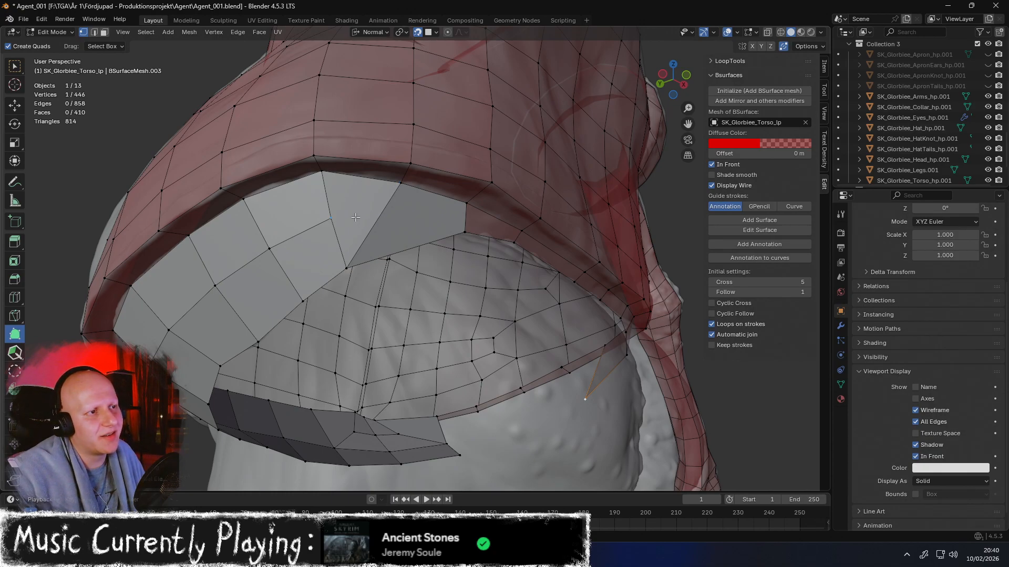
{"action": "middle_click_drag", "start_coordinate": [455, 186], "coordinate": [334, 159]}
{"action": "scroll", "coordinate": [315, 203], "scroll_direction": "up", "scroll_amount": 3}
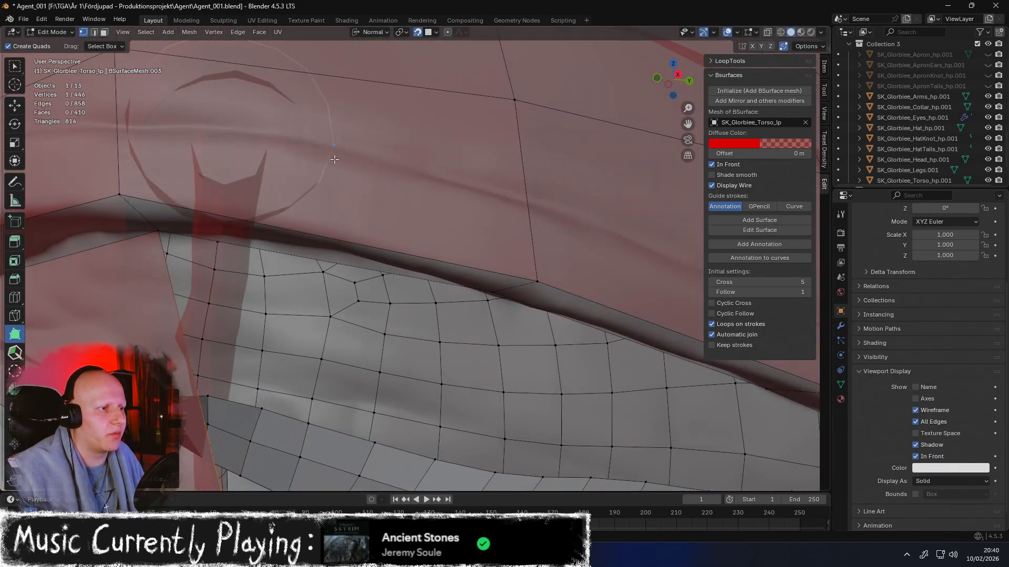
{"action": "scroll", "coordinate": [334, 160], "scroll_direction": "up", "scroll_amount": 3}
{"action": "scroll", "coordinate": [389, 214], "scroll_direction": "down", "scroll_amount": 3}
{"action": "scroll", "coordinate": [383, 210], "scroll_direction": "up", "scroll_amount": 1}
{"action": "scroll", "coordinate": [383, 209], "scroll_direction": "down", "scroll_amount": 5}
Extend a quad from the strip's open edge, merging its upper corner into the hem's boundary and raising its lower corner
{"action": "middle_click_drag", "start_coordinate": [393, 243], "coordinate": [372, 222]}
{"action": "left_click_drag", "start_coordinate": [282, 208], "coordinate": [394, 207]}
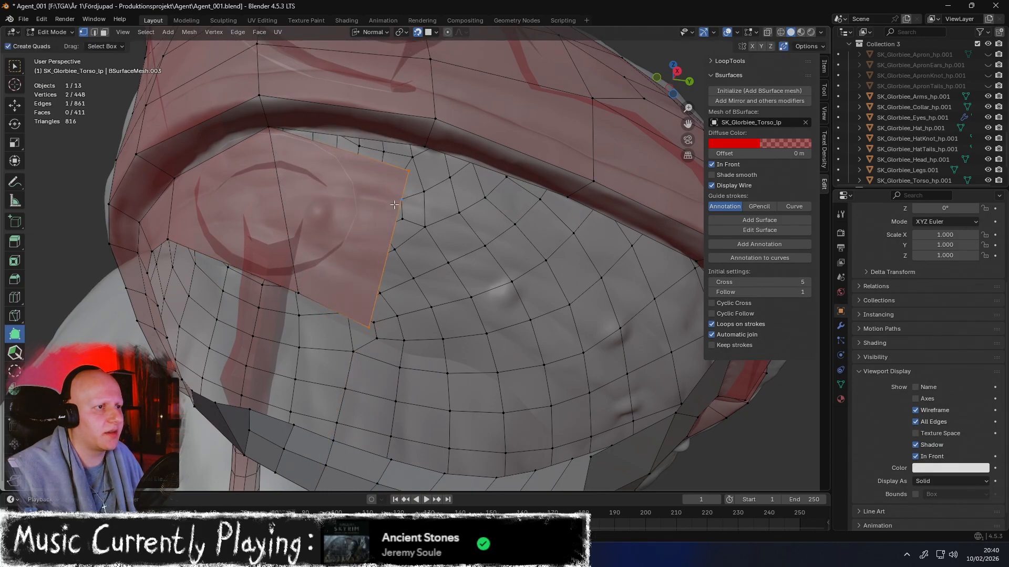
{"action": "left_click_drag", "start_coordinate": [409, 173], "coordinate": [425, 147]}
{"action": "left_click_drag", "start_coordinate": [368, 324], "coordinate": [423, 248]}
{"action": "mouse_move", "coordinate": [420, 189]}
{"action": "middle_mouse_down"}
{"action": "mouse_move", "coordinate": [431, 191]}
{"action": "mouse_move", "coordinate": [417, 179]}
{"action": "middle_mouse_up"}
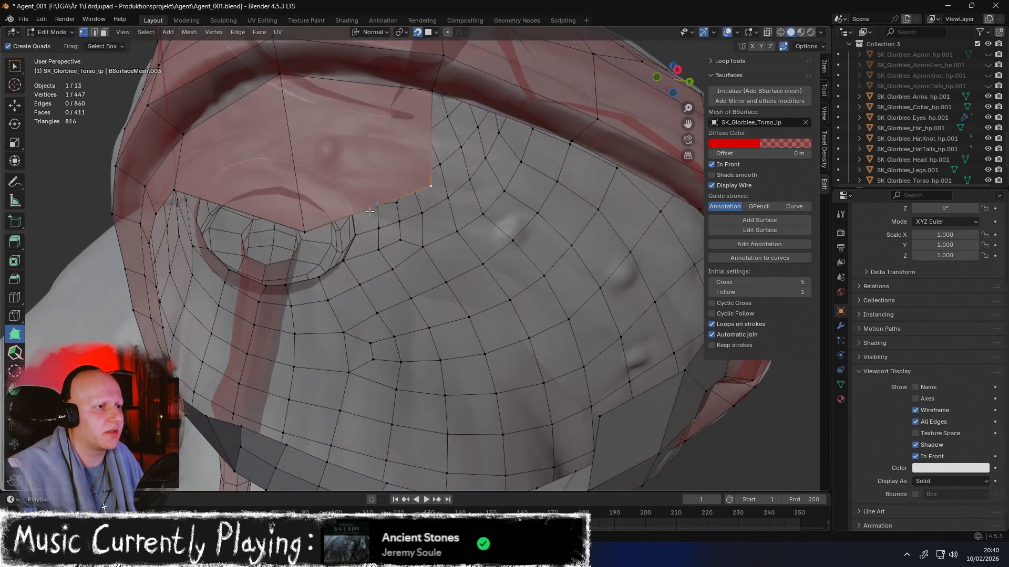
Reposition the vertices along the underside strip's open edge and the hem's inner boundary to even out the quads
{"action": "middle_click_drag", "start_coordinate": [382, 232], "coordinate": [400, 239]}
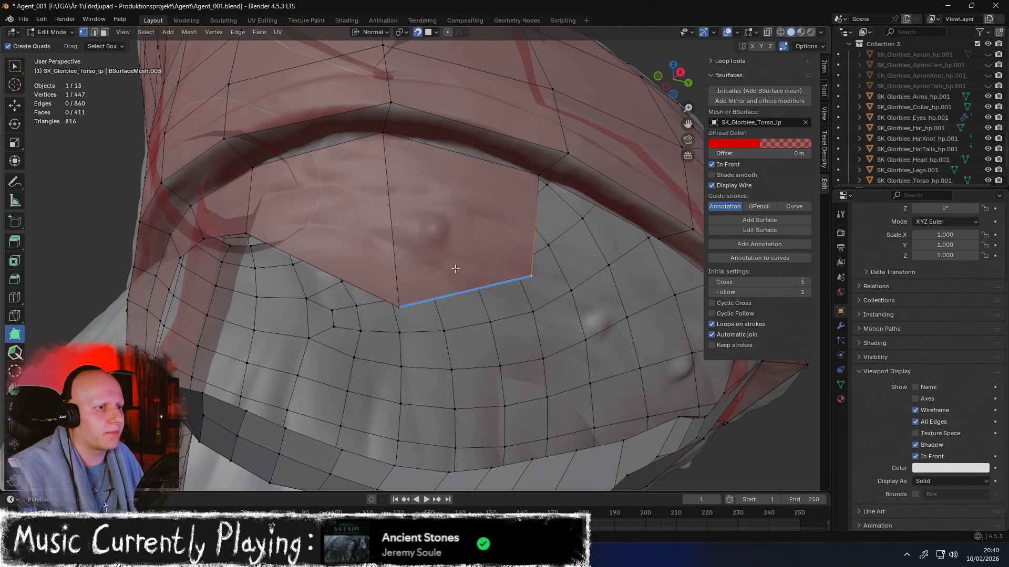
{"action": "middle_click_drag", "start_coordinate": [404, 306], "coordinate": [383, 261]}
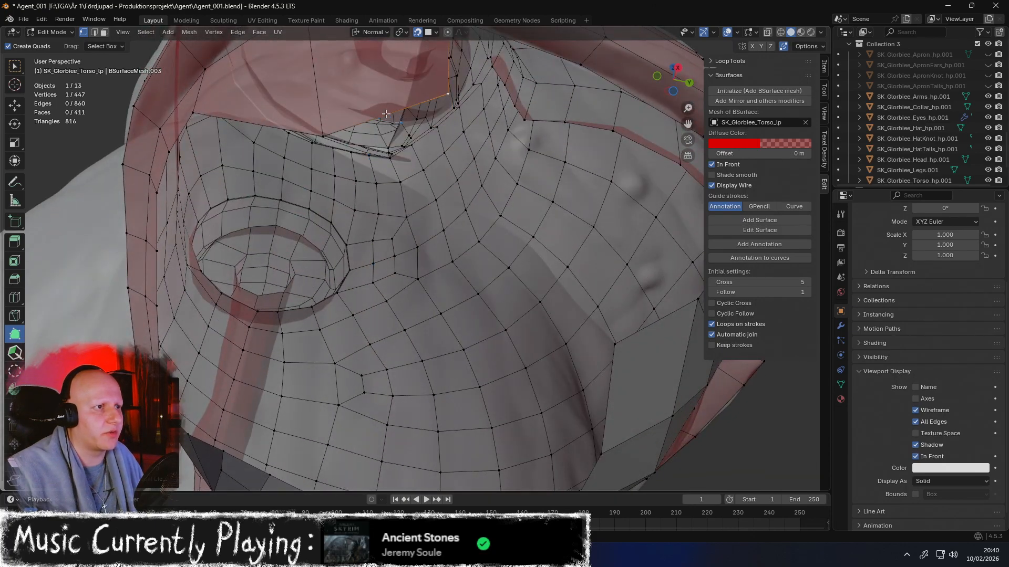
{"action": "left_click_drag", "start_coordinate": [382, 112], "coordinate": [501, 180]}
{"action": "middle_click_drag", "start_coordinate": [501, 180], "coordinate": [469, 208]}
{"action": "left_click_drag", "start_coordinate": [480, 187], "coordinate": [453, 147]}
{"action": "left_click_drag", "start_coordinate": [357, 241], "coordinate": [419, 261]}
{"action": "left_click_drag", "start_coordinate": [237, 192], "coordinate": [238, 196]}
{"action": "scroll", "coordinate": [339, 190], "scroll_direction": "up", "scroll_amount": 2}
{"action": "scroll", "coordinate": [352, 203], "scroll_direction": "down", "scroll_amount": 5}
{"action": "left_click_drag", "start_coordinate": [375, 140], "coordinate": [437, 201]}
Extend the underside strip with further quads from its open edge along the hem's inner boundary
{"action": "middle_click_drag", "start_coordinate": [437, 201], "coordinate": [359, 192]}
{"action": "left_click_drag", "start_coordinate": [298, 186], "coordinate": [358, 244], "text": "ctrl"}
{"action": "left_click_drag", "start_coordinate": [373, 190], "coordinate": [416, 273], "text": "ctrl"}
{"action": "middle_click_drag", "start_coordinate": [415, 273], "coordinate": [363, 240]}
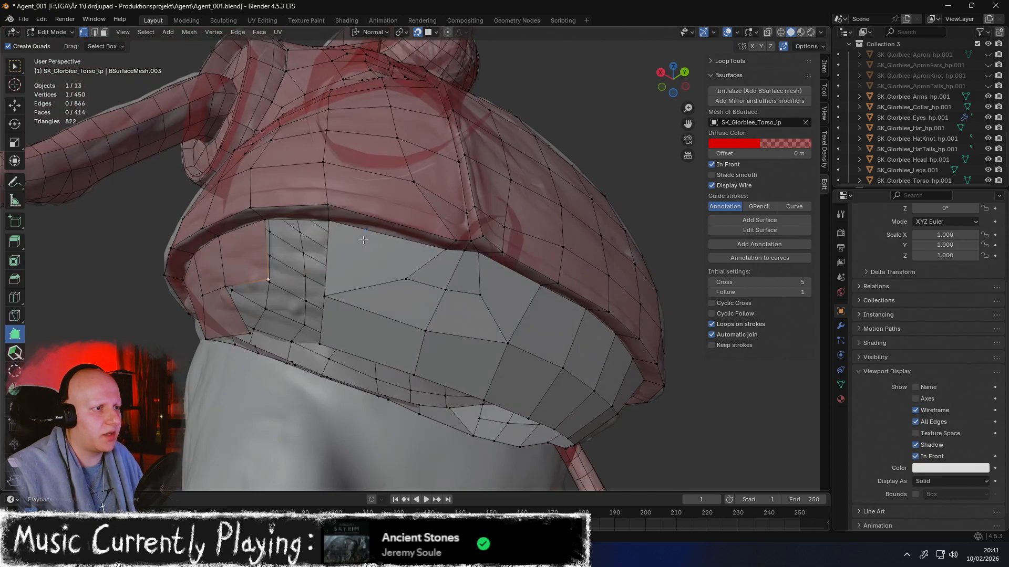
Set snapping to Face Project and add further quads joining the underside strip to the hem's back edge
{"action": "left_click", "coordinate": [436, 32]}
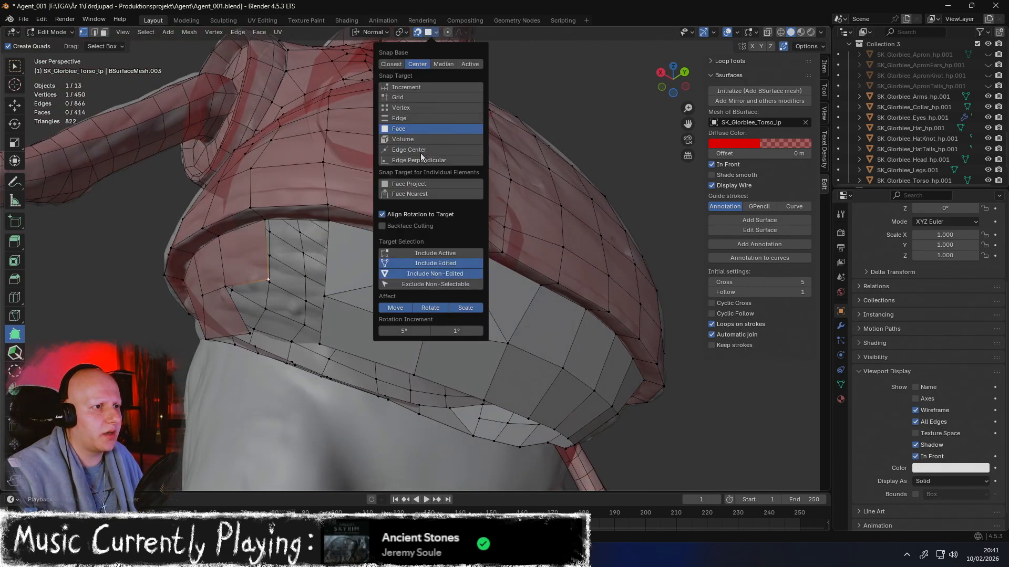
{"action": "left_click", "coordinate": [423, 186]}
{"action": "middle_click_drag", "start_coordinate": [351, 160], "coordinate": [376, 151]}
{"action": "left_click_drag", "start_coordinate": [366, 158], "coordinate": [415, 236], "text": "ctrl"}
{"action": "middle_click_drag", "start_coordinate": [414, 235], "coordinate": [336, 215]}
{"action": "left_click_drag", "start_coordinate": [323, 211], "coordinate": [355, 267], "text": "ctrl"}
{"action": "left_click_drag", "start_coordinate": [386, 230], "coordinate": [405, 283], "text": "ctrl"}
{"action": "middle_click_drag", "start_coordinate": [436, 232], "coordinate": [408, 252]}
Reposition the new quads' corners and the neighbouring vertices along the back hem so they follow its columns
{"action": "key", "text": "g"}
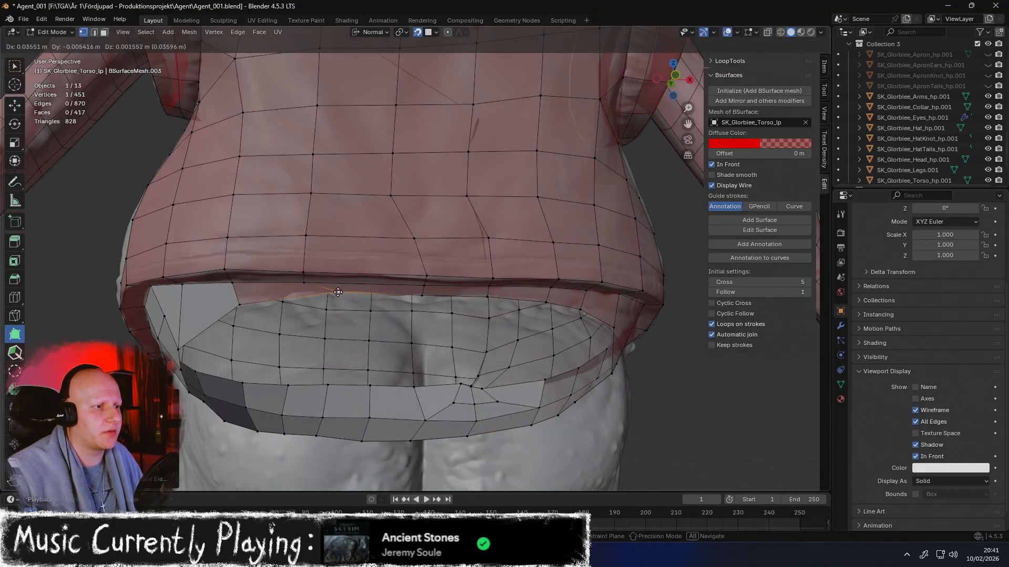
{"action": "left_click", "coordinate": [335, 294]}
{"action": "scroll", "coordinate": [389, 226], "scroll_direction": "up", "scroll_amount": 3}
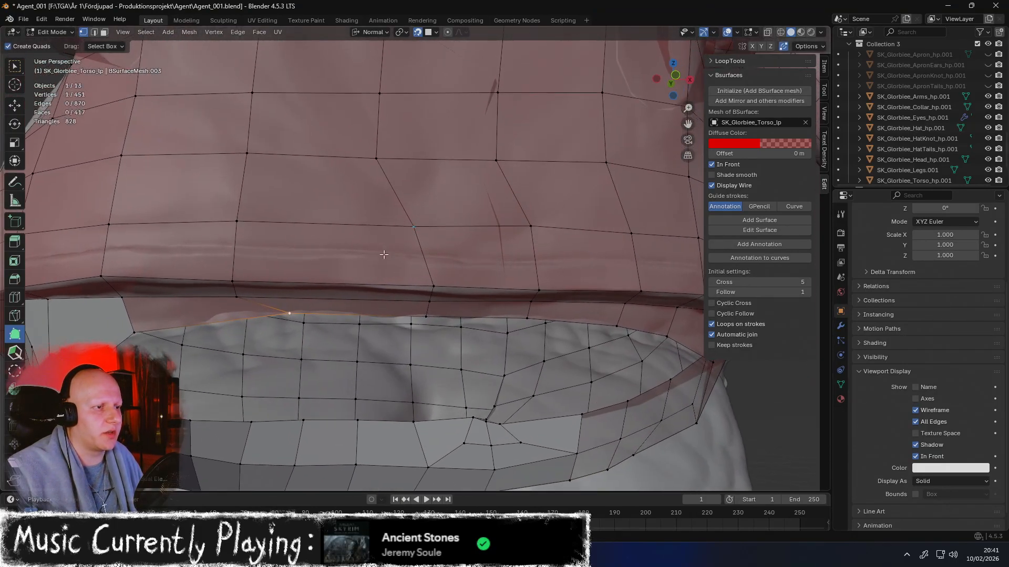
{"action": "key", "text": "g"}
{"action": "left_click_drag", "start_coordinate": [323, 218], "coordinate": [324, 218]}
{"action": "mouse_move", "coordinate": [323, 218]}
{"action": "middle_mouse_down"}
{"action": "mouse_move", "coordinate": [340, 232]}
{"action": "mouse_move", "coordinate": [326, 216]}
{"action": "mouse_move", "coordinate": [332, 200]}
{"action": "middle_mouse_up"}
{"action": "left_click_drag", "start_coordinate": [316, 180], "coordinate": [325, 152]}
{"action": "middle_click_drag", "start_coordinate": [312, 156], "coordinate": [353, 179], "text": "shift"}
{"action": "left_click_drag", "start_coordinate": [236, 234], "coordinate": [251, 196]}
{"action": "left_click_drag", "start_coordinate": [221, 165], "coordinate": [252, 160]}
{"action": "middle_click_drag", "start_coordinate": [257, 161], "coordinate": [214, 165]}
{"action": "middle_click_drag", "start_coordinate": [408, 184], "coordinate": [393, 259]}
{"action": "middle_click_drag", "start_coordinate": [443, 238], "coordinate": [466, 244]}
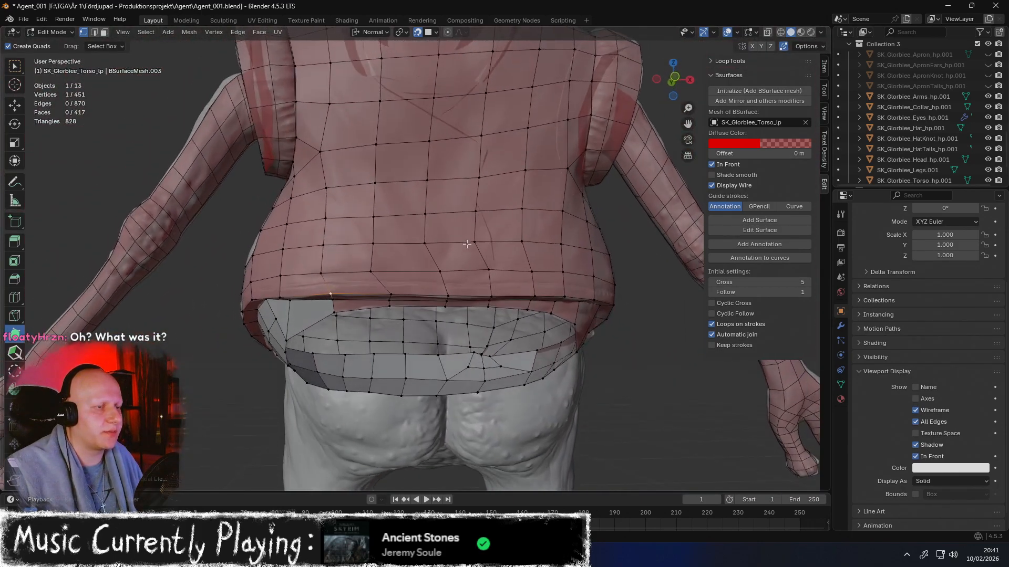
{"action": "left_click", "coordinate": [436, 33]}
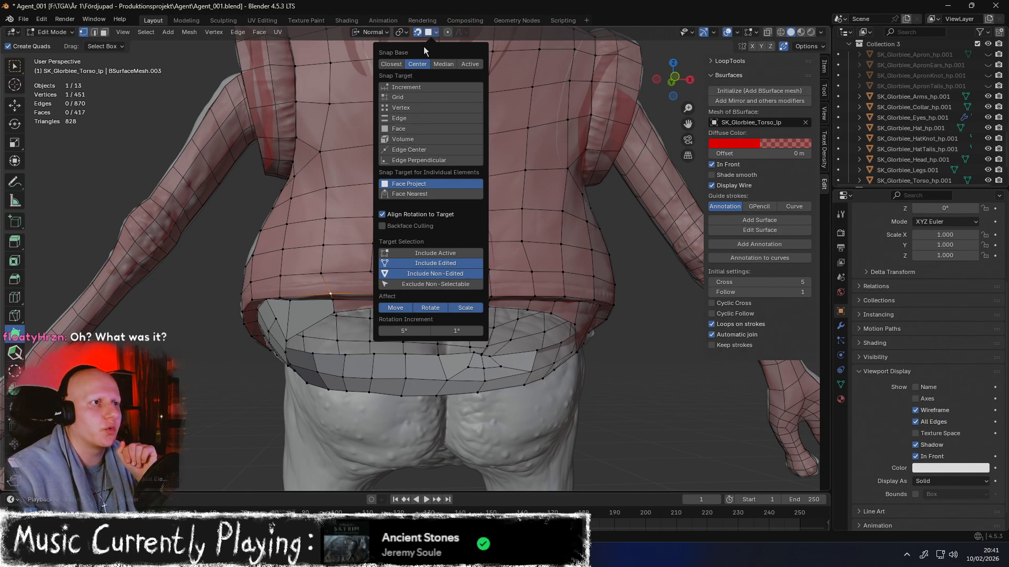
{"action": "left_click", "coordinate": [430, 32]}
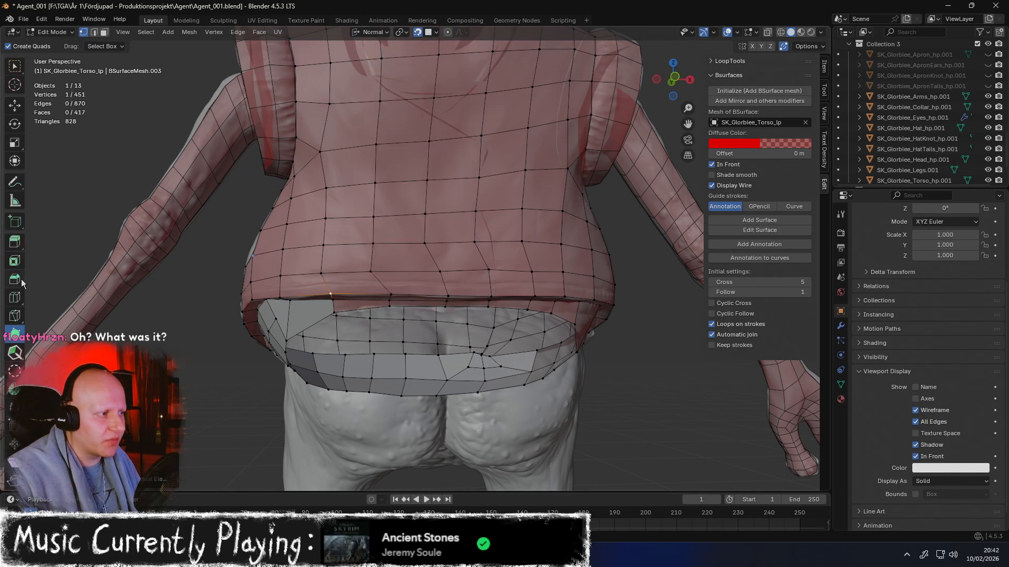
{"action": "left_click", "coordinate": [20, 345]}
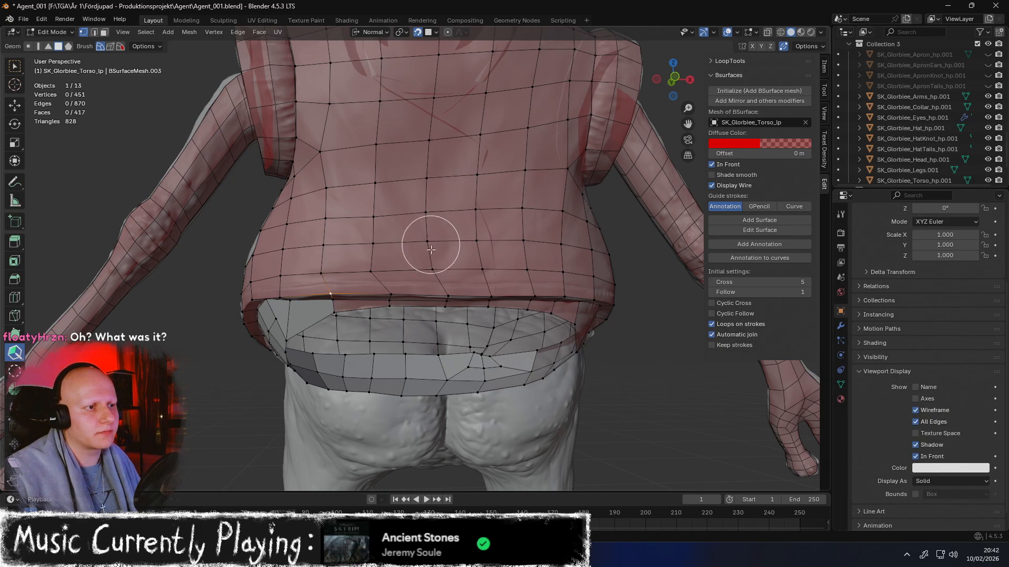
{"action": "mouse_move", "coordinate": [428, 226]}
{"action": "middle_mouse_down"}
{"action": "mouse_move", "coordinate": [426, 197]}
{"action": "mouse_move", "coordinate": [408, 252]}
{"action": "middle_mouse_up"}
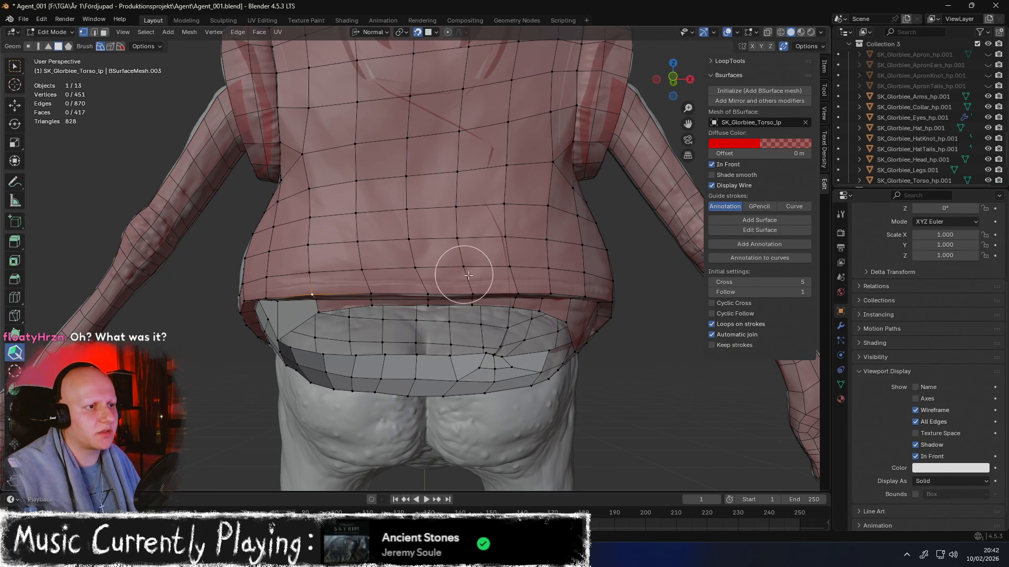
{"action": "middle_click_drag", "start_coordinate": [480, 218], "coordinate": [491, 235]}
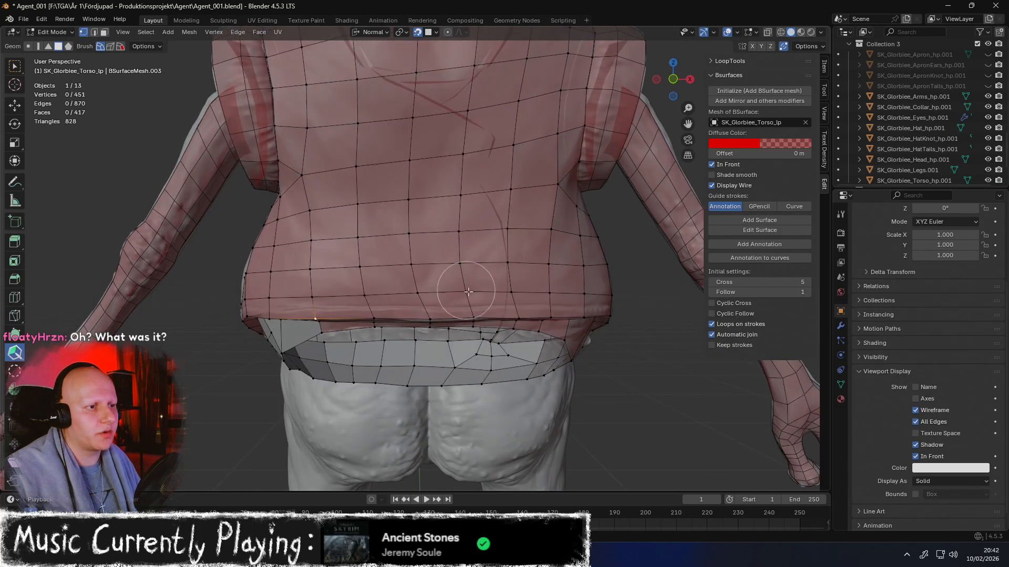
{"action": "middle_click_drag", "start_coordinate": [439, 195], "coordinate": [440, 209]}
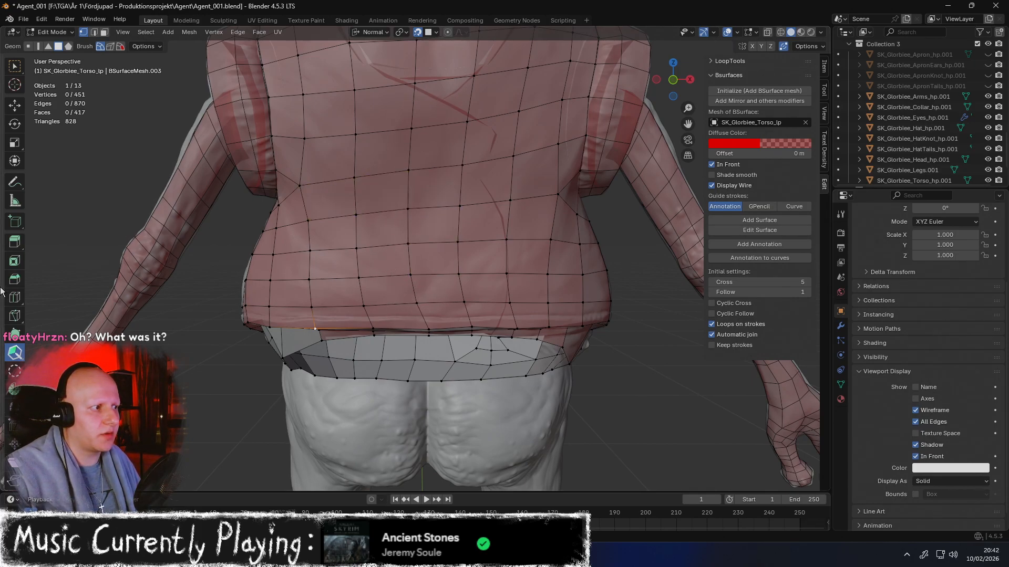
Straighten the central vertical edge loop on the torso's back by shifting its vertices sideways with Poly Build
{"action": "left_click", "coordinate": [19, 335]}
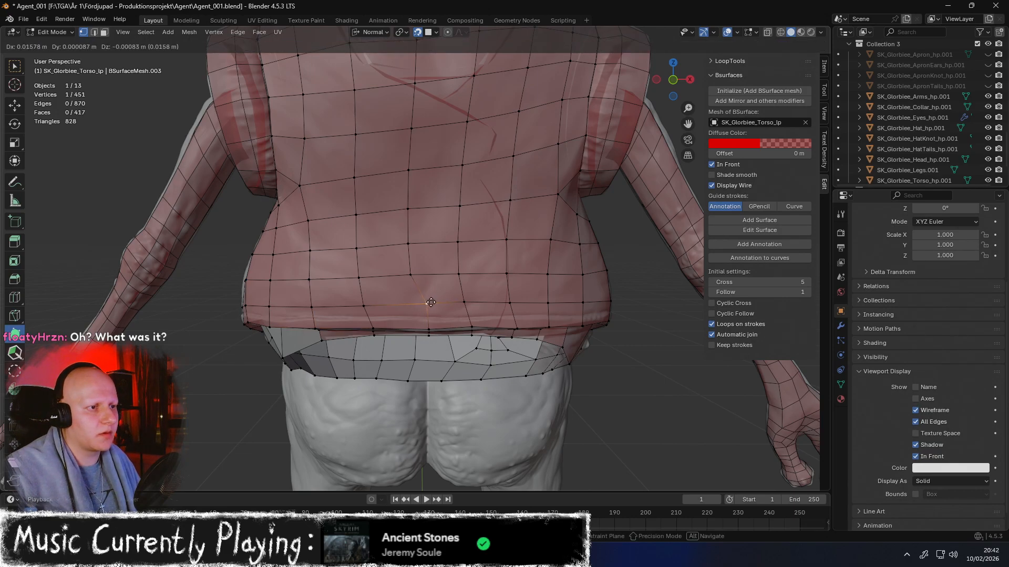
{"action": "left_click", "coordinate": [425, 303]}
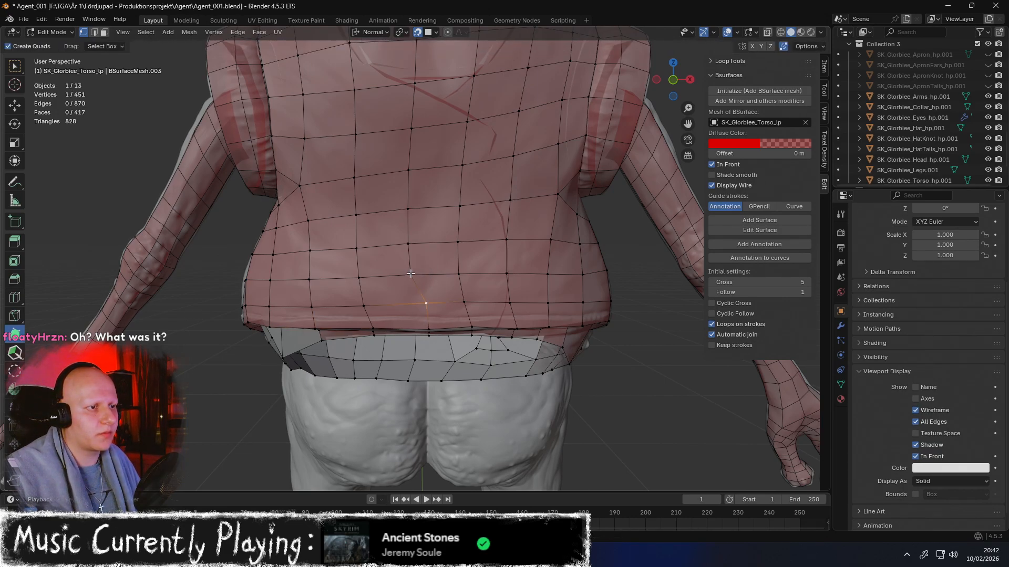
{"action": "left_click_drag", "start_coordinate": [411, 275], "coordinate": [416, 208]}
{"action": "left_click_drag", "start_coordinate": [413, 173], "coordinate": [417, 173]}
{"action": "left_click_drag", "start_coordinate": [412, 132], "coordinate": [415, 128]}
{"action": "left_click_drag", "start_coordinate": [411, 169], "coordinate": [417, 169]}
{"action": "left_click_drag", "start_coordinate": [414, 208], "coordinate": [419, 207]}
{"action": "left_click_drag", "start_coordinate": [420, 244], "coordinate": [423, 241]}
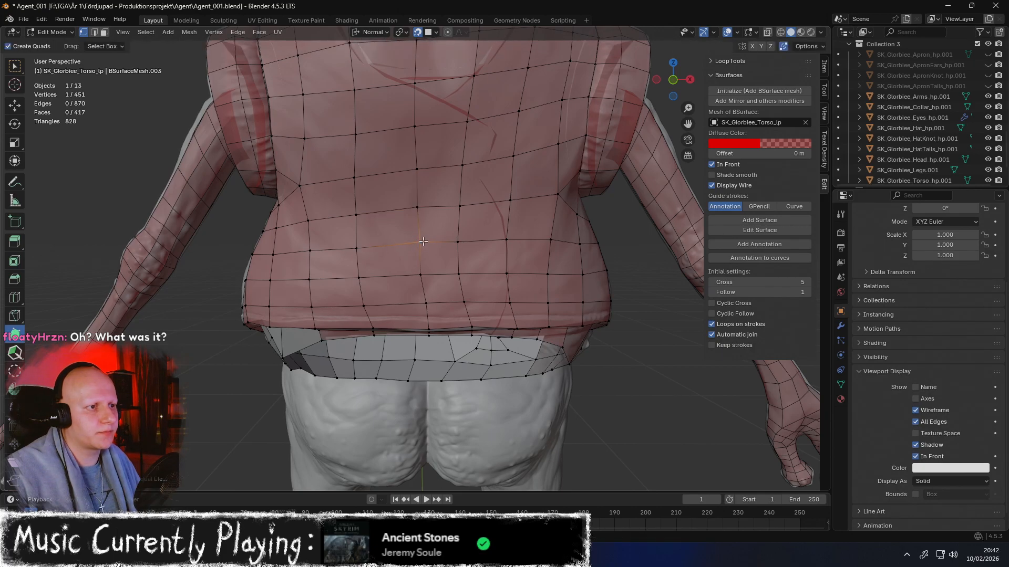
{"action": "left_click", "coordinate": [423, 273]}
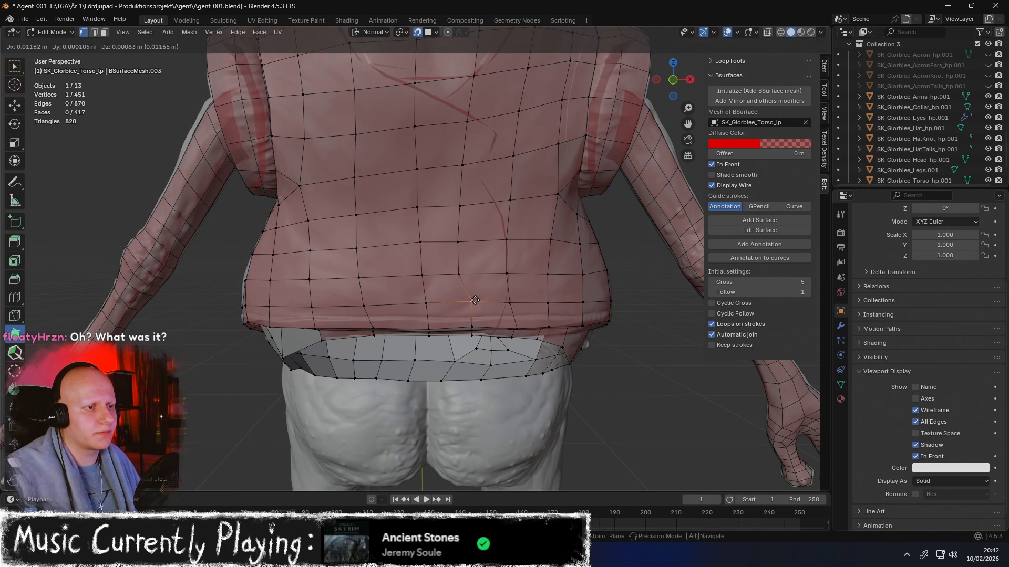
Shift the vertices of the adjacent vertical loop outward to even out its spacing from the back's central loop
{"action": "left_click_drag", "start_coordinate": [458, 274], "coordinate": [515, 239]}
{"action": "left_click_drag", "start_coordinate": [461, 206], "coordinate": [466, 205]}
{"action": "left_click_drag", "start_coordinate": [467, 241], "coordinate": [473, 241]}
{"action": "middle_click_drag", "start_coordinate": [477, 210], "coordinate": [451, 213], "text": "shift"}
{"action": "left_click_drag", "start_coordinate": [441, 171], "coordinate": [444, 166]}
{"action": "middle_click_drag", "start_coordinate": [444, 164], "coordinate": [437, 220], "text": "shift"}
{"action": "left_click_drag", "start_coordinate": [434, 181], "coordinate": [439, 179]}
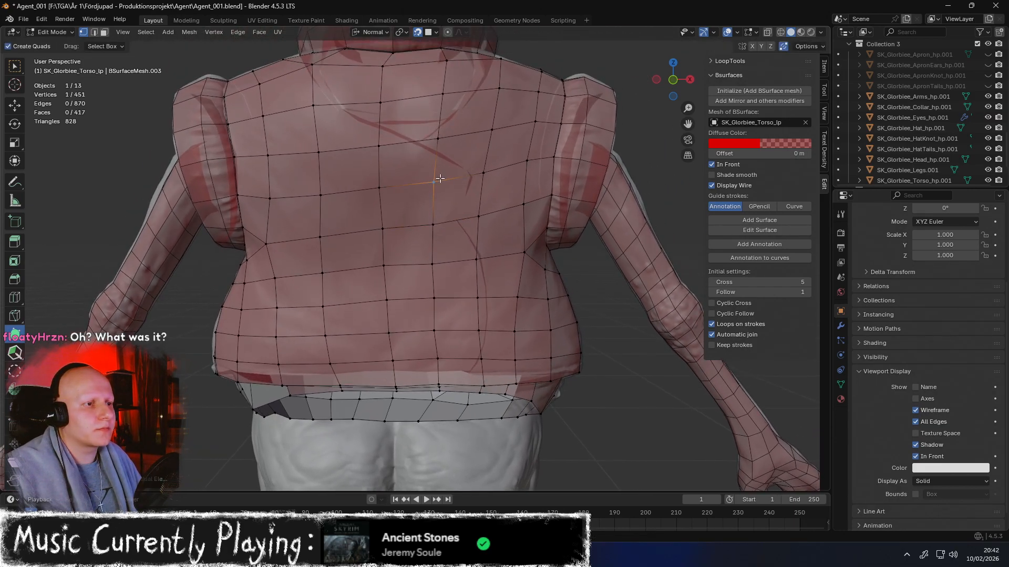
Even out the vertical loop on the other side of the back's centre by shifting its vertices toward the middle
{"action": "middle_click_drag", "start_coordinate": [431, 270], "coordinate": [403, 269]}
{"action": "left_click", "coordinate": [369, 346]}
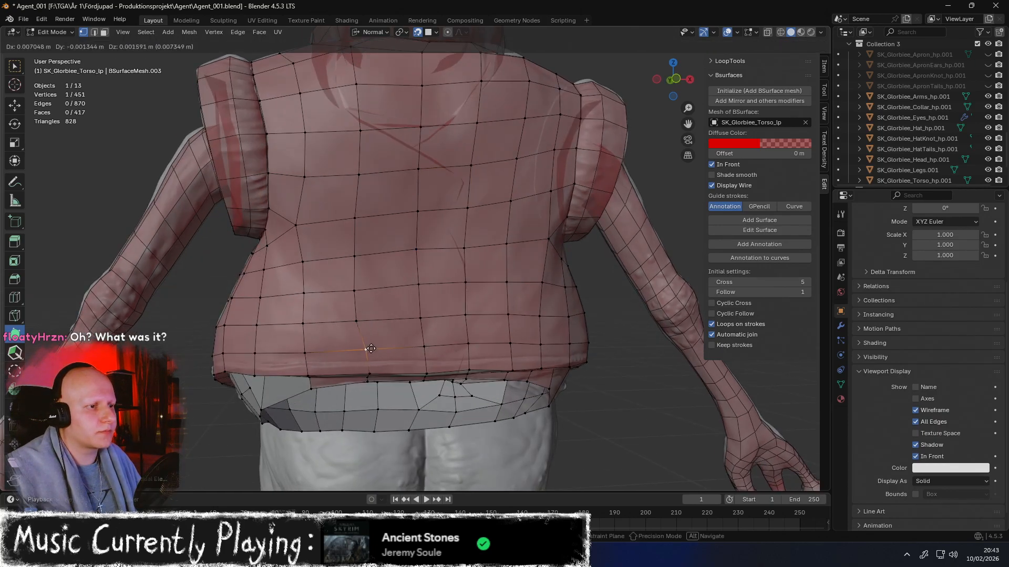
{"action": "left_click_drag", "start_coordinate": [358, 322], "coordinate": [358, 255]}
{"action": "left_click_drag", "start_coordinate": [362, 289], "coordinate": [364, 287]}
{"action": "left_click_drag", "start_coordinate": [361, 219], "coordinate": [364, 217]}
{"action": "middle_click_drag", "start_coordinate": [363, 218], "coordinate": [349, 219]}
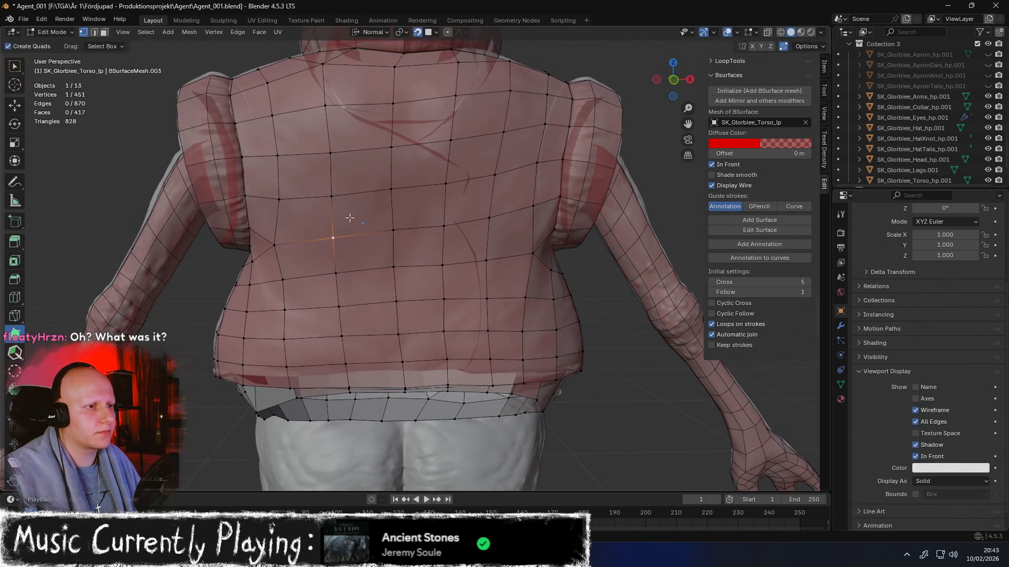
Brush over the lower middle of the torso's back to relax its vertices
{"action": "left_click", "coordinate": [15, 356]}
{"action": "mouse_move", "coordinate": [365, 316]}
{"action": "left_mouse_down", "text": "shift"}
{"action": "mouse_move", "coordinate": [405, 336]}
{"action": "mouse_move", "coordinate": [444, 313]}
{"action": "mouse_move", "coordinate": [406, 212]}
{"action": "mouse_move", "coordinate": [399, 292]}
{"action": "left_mouse_up", "text": "shift"}
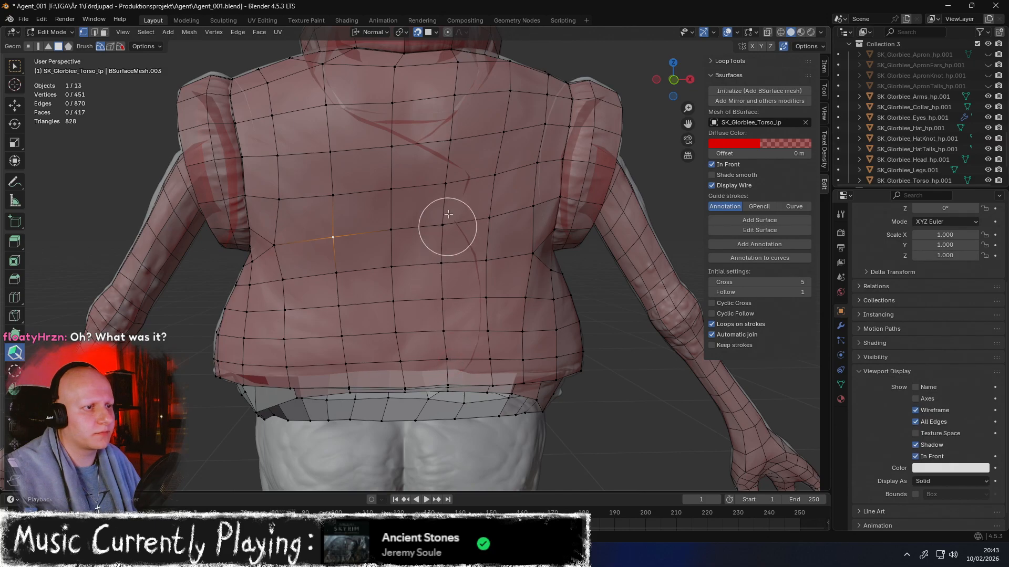
{"action": "middle_click_drag", "start_coordinate": [413, 314], "coordinate": [391, 309]}
{"action": "scroll", "coordinate": [400, 213], "scroll_direction": "down", "scroll_amount": 4}
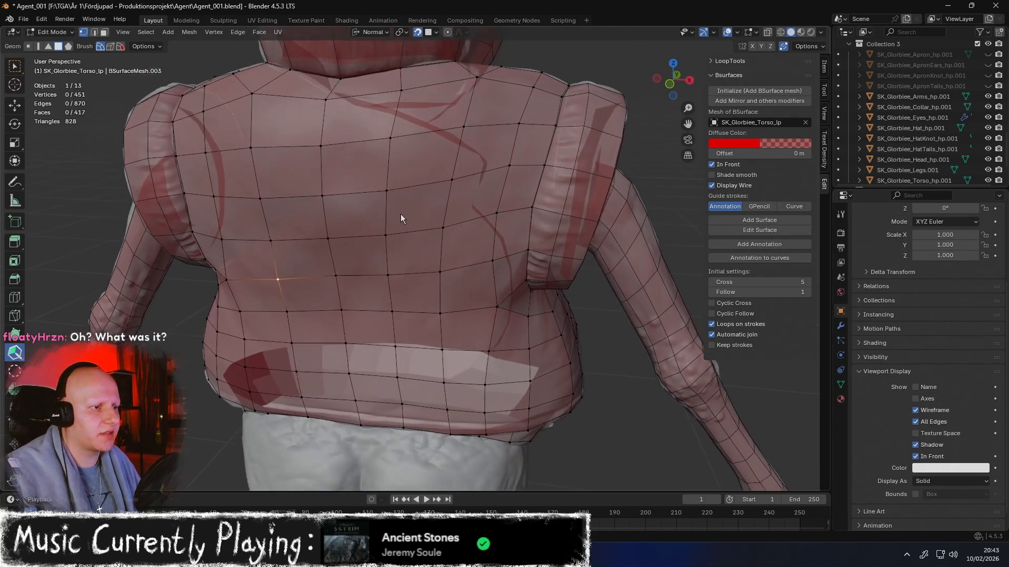
{"action": "middle_click_drag", "start_coordinate": [434, 234], "coordinate": [393, 250]}
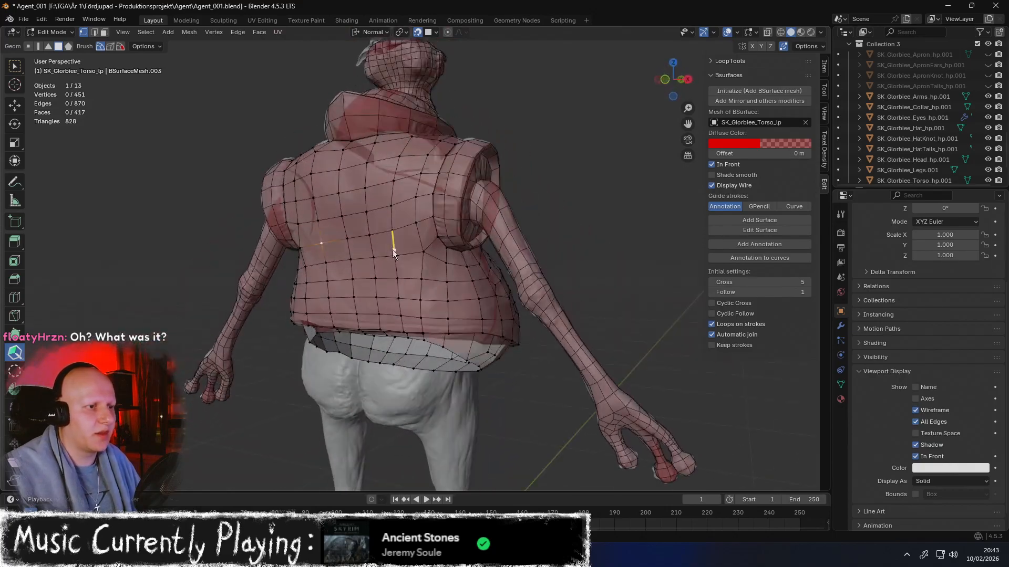
Assign the BSurfaceMesh material to all faces of the torso mesh and return to Object Mode
{"action": "key", "text": "z"}
{"action": "key", "text": "Escape"}
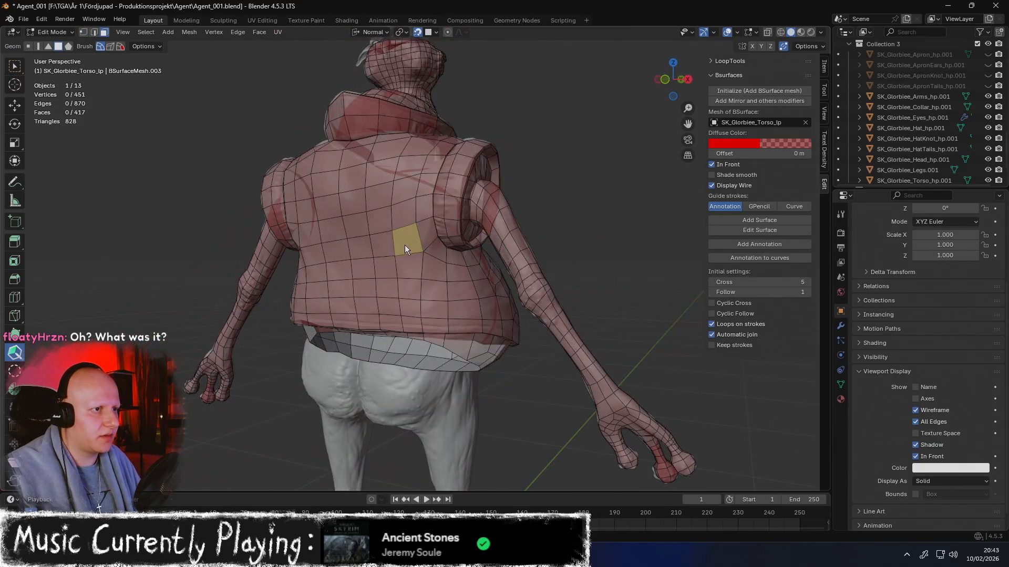
{"action": "key", "text": "a"}
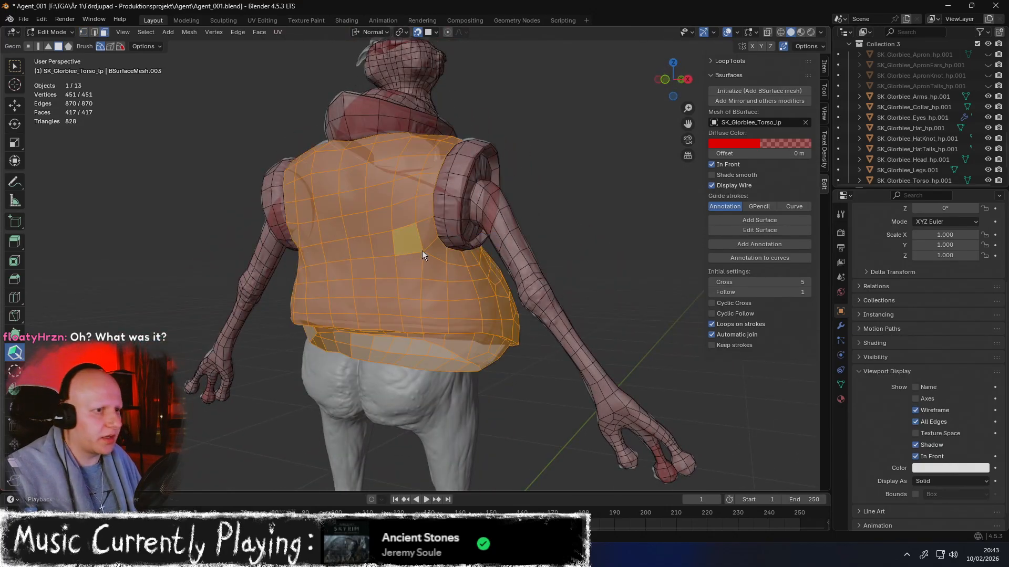
{"action": "left_click", "coordinate": [840, 399]}
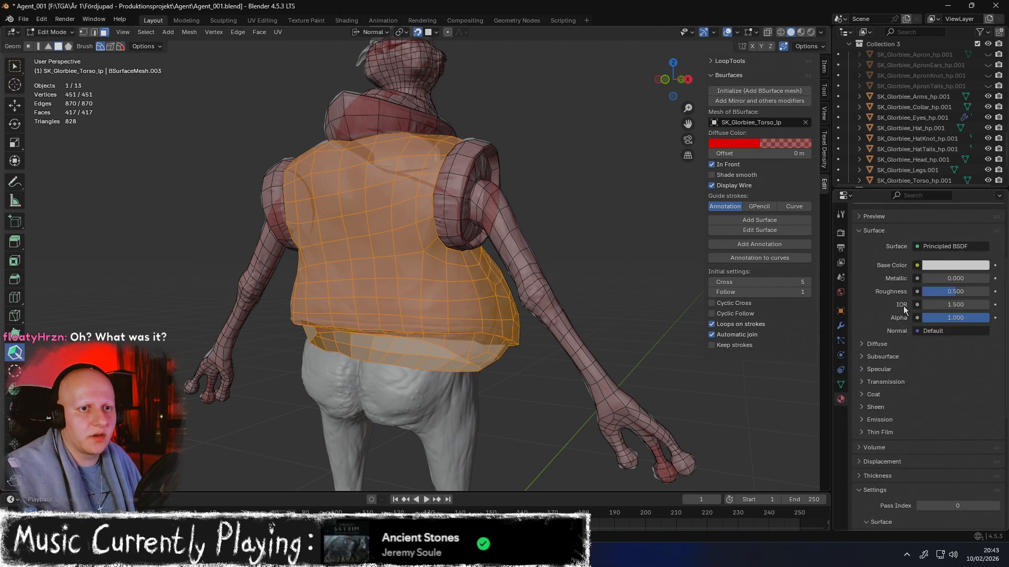
{"action": "scroll", "coordinate": [903, 305], "scroll_direction": "up", "scroll_amount": 5}
{"action": "left_click", "coordinate": [882, 310]}
{"action": "middle_click_drag", "start_coordinate": [616, 301], "coordinate": [574, 199]}
{"action": "key", "text": "Tab"}
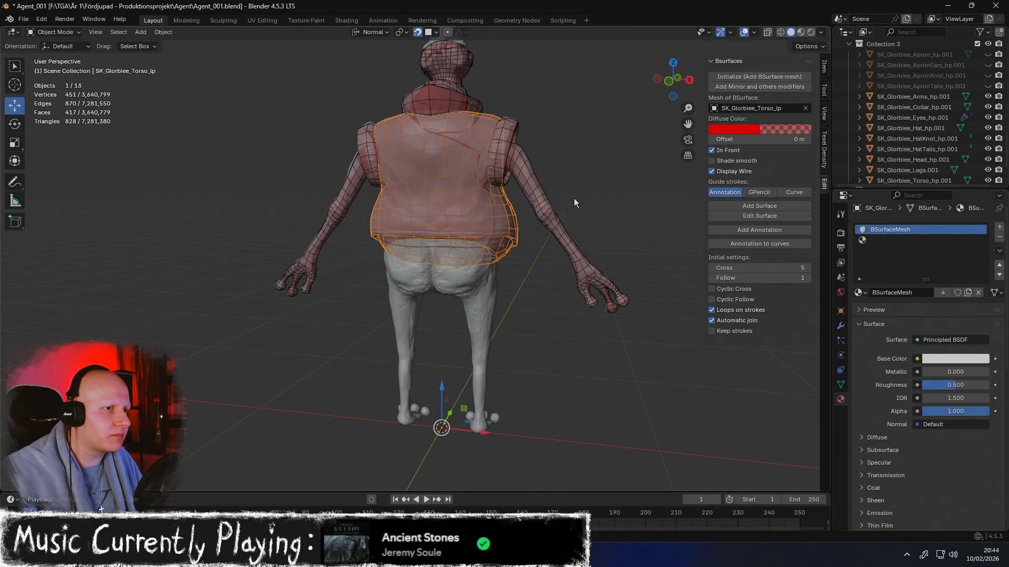
Select the Arms, Collar, Head and Torso _lp meshes together and examine the character's retopology from all sides
{"action": "middle_click_drag", "start_coordinate": [619, 219], "coordinate": [486, 242]}
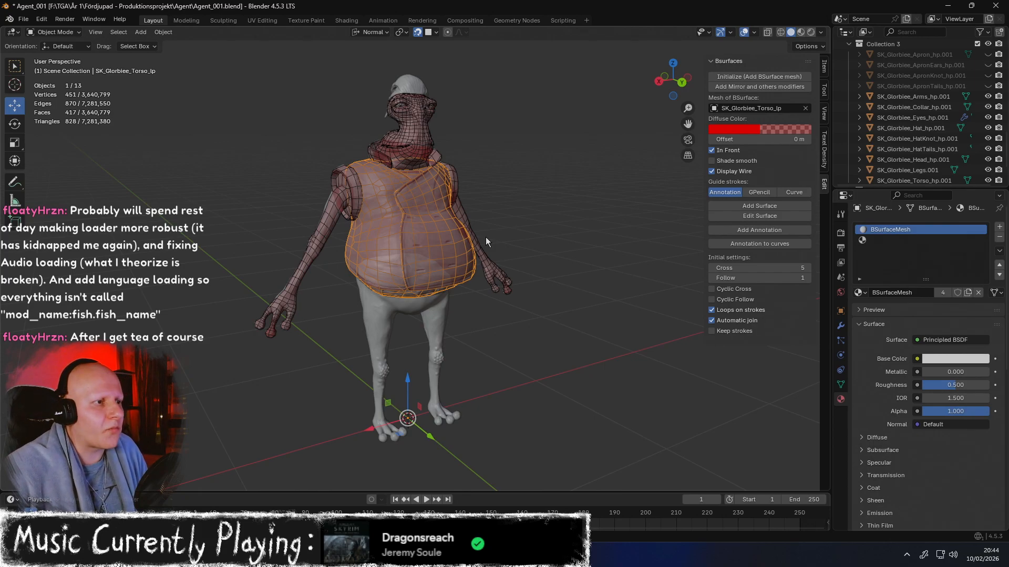
{"action": "middle_click_drag", "start_coordinate": [490, 228], "coordinate": [480, 197]}
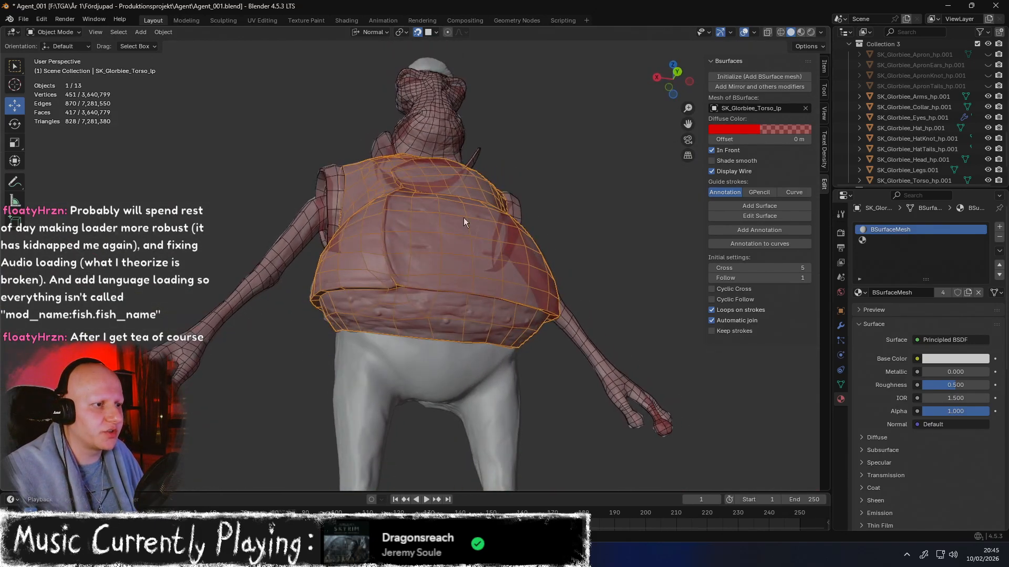
{"action": "middle_click_drag", "start_coordinate": [458, 257], "coordinate": [609, 280]}
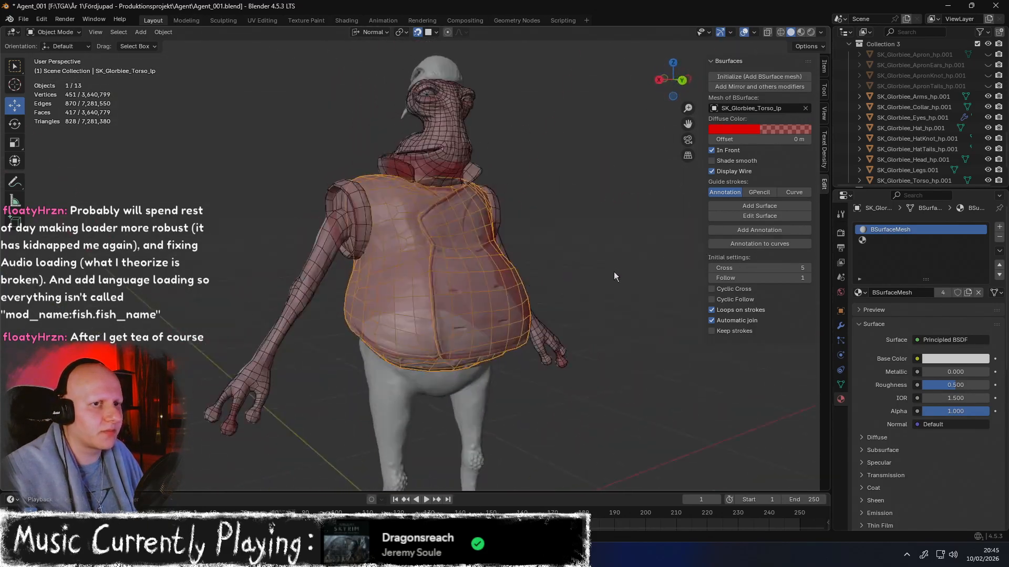
{"action": "scroll", "coordinate": [925, 157], "scroll_direction": "down", "scroll_amount": 3}
{"action": "left_click", "coordinate": [930, 146], "text": "shift"}
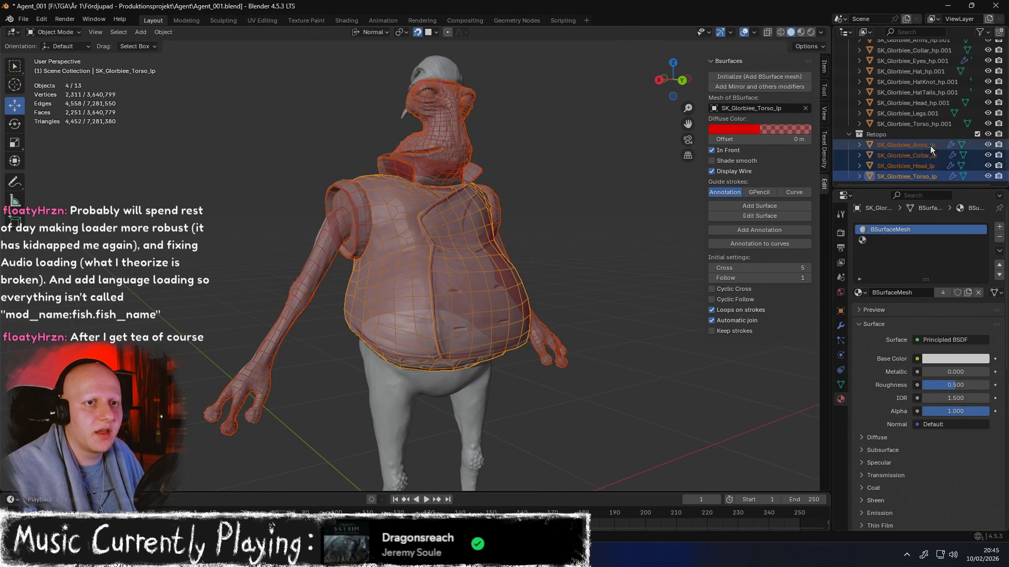
{"action": "middle_click_drag", "start_coordinate": [608, 236], "coordinate": [569, 224]}
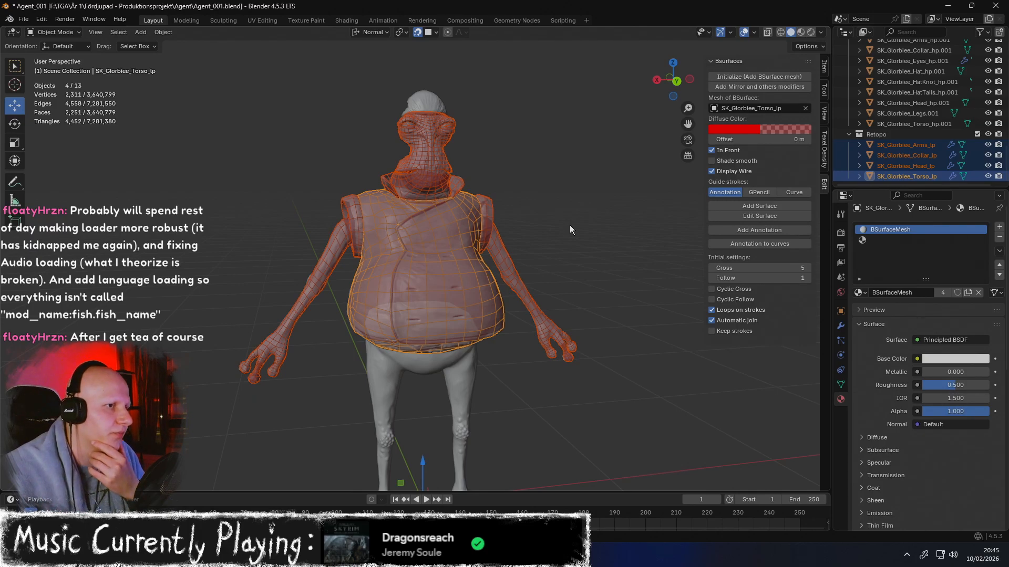
{"action": "middle_click_drag", "start_coordinate": [551, 226], "coordinate": [544, 265]}
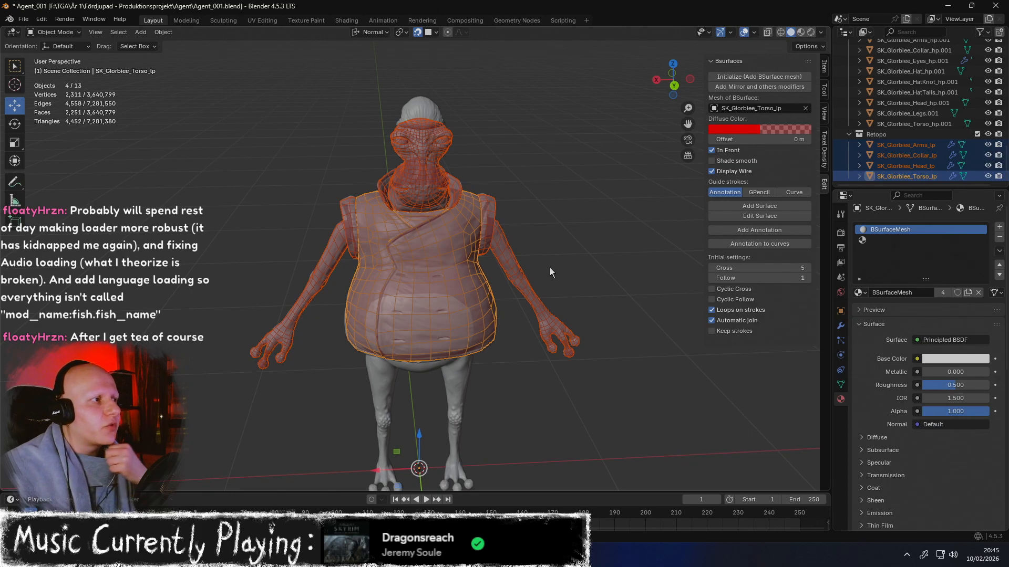
{"action": "middle_click_drag", "start_coordinate": [575, 262], "coordinate": [406, 351]}
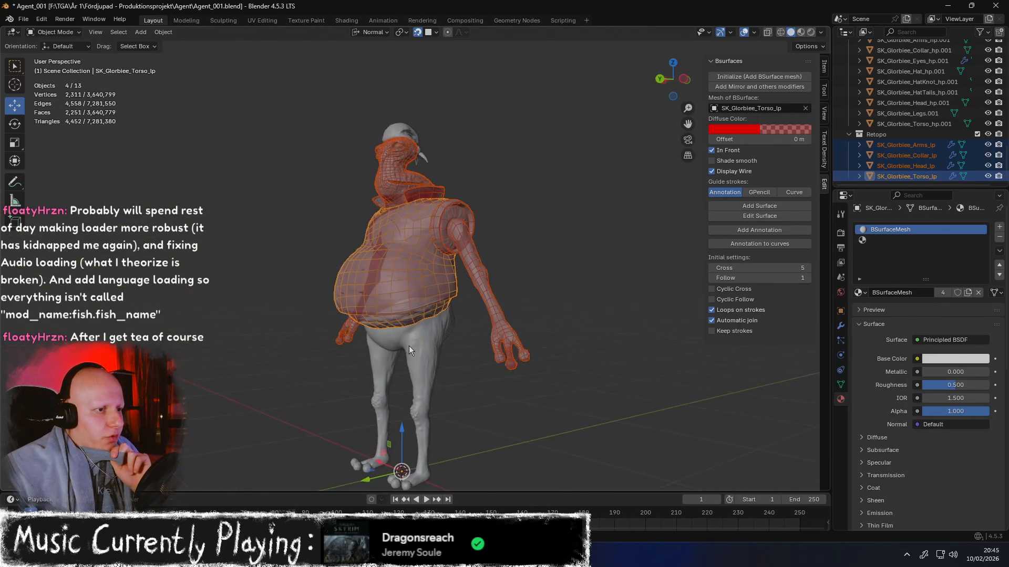
{"action": "middle_click_drag", "start_coordinate": [400, 387], "coordinate": [651, 354]}
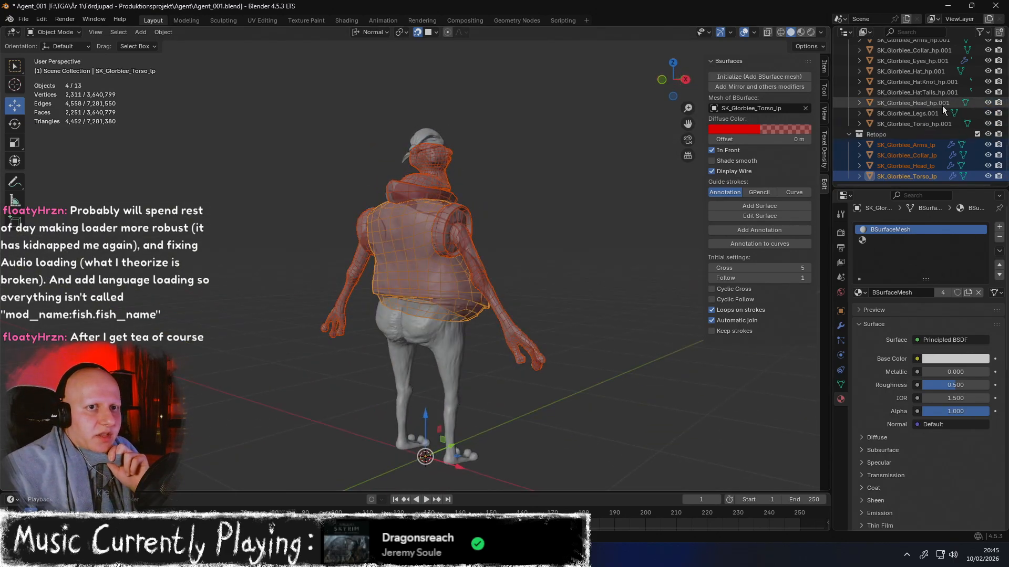
Show the four hidden apron high-poly objects and examine the retopologized meshes together with the apron from front and back
{"action": "scroll", "coordinate": [963, 103], "scroll_direction": "up", "scroll_amount": 3}
{"action": "left_click_drag", "start_coordinate": [988, 92], "coordinate": [990, 63]}
{"action": "middle_click_drag", "start_coordinate": [694, 184], "coordinate": [520, 248]}
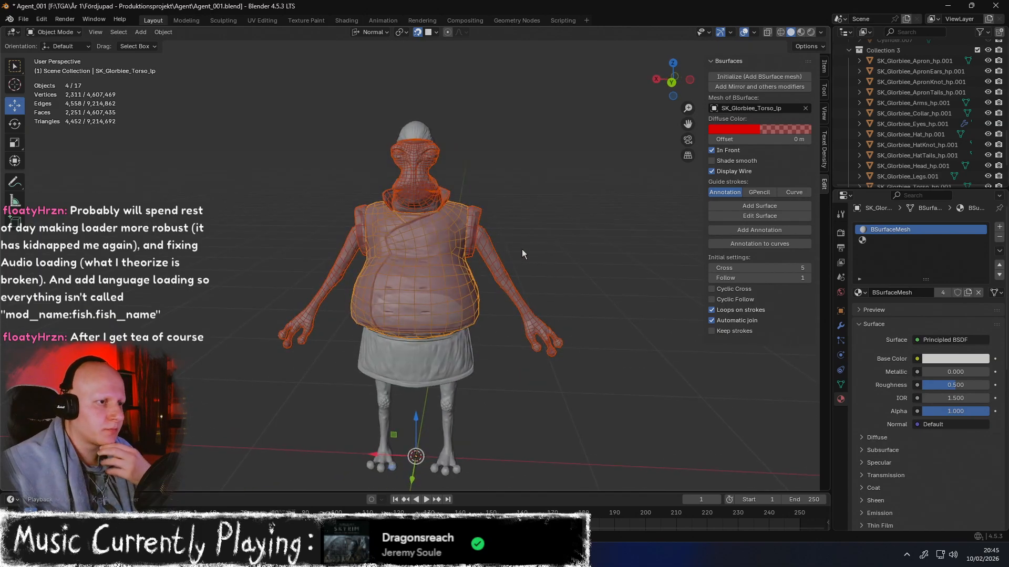
{"action": "middle_click_drag", "start_coordinate": [420, 373], "coordinate": [395, 293]}
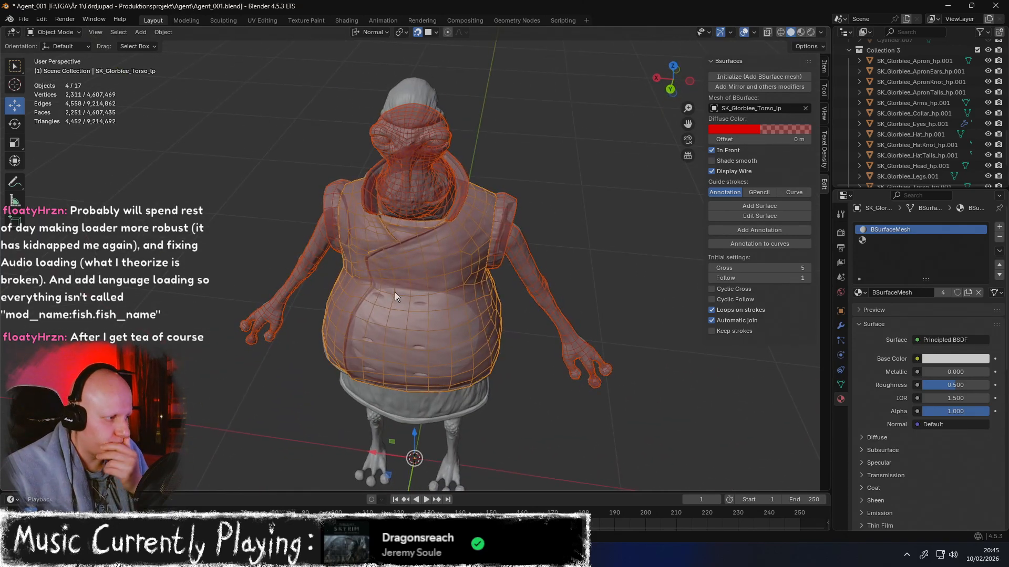
{"action": "scroll", "coordinate": [497, 223], "scroll_direction": "up", "scroll_amount": 5}
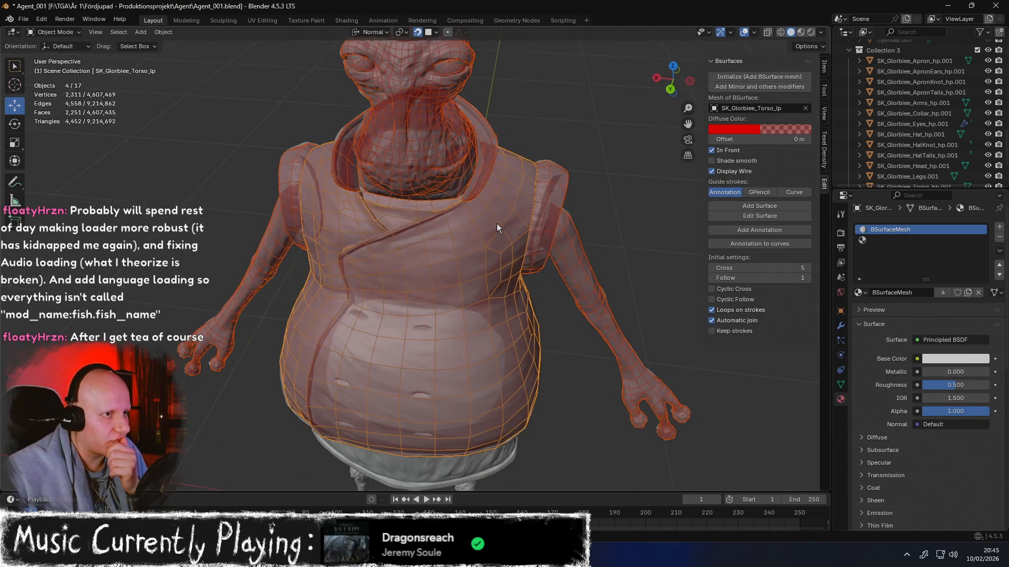
{"action": "scroll", "coordinate": [466, 176], "scroll_direction": "up", "scroll_amount": 5}
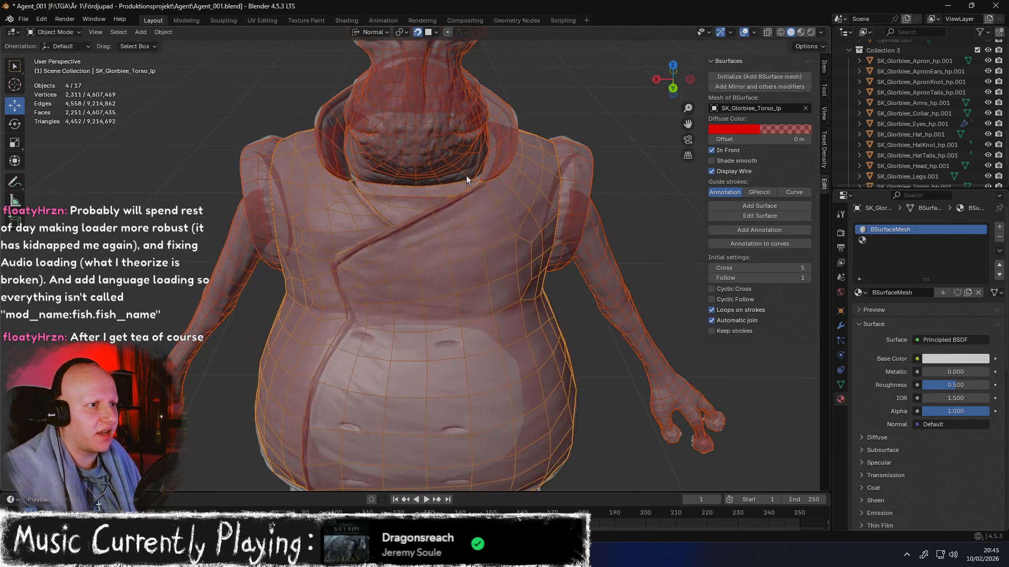
{"action": "mouse_move", "coordinate": [462, 222]}
{"action": "middle_mouse_down"}
{"action": "mouse_move", "coordinate": [462, 234]}
{"action": "mouse_move", "coordinate": [468, 219]}
{"action": "mouse_move", "coordinate": [457, 211]}
{"action": "middle_mouse_up"}
{"action": "middle_click_drag", "start_coordinate": [352, 201], "coordinate": [425, 222]}
{"action": "mouse_move", "coordinate": [483, 245]}
{"action": "middle_mouse_down"}
{"action": "mouse_move", "coordinate": [415, 231]}
{"action": "mouse_move", "coordinate": [373, 269]}
{"action": "mouse_move", "coordinate": [320, 280]}
{"action": "mouse_move", "coordinate": [392, 284]}
{"action": "mouse_move", "coordinate": [505, 234]}
{"action": "mouse_move", "coordinate": [434, 292]}
{"action": "mouse_move", "coordinate": [445, 307]}
{"action": "mouse_move", "coordinate": [490, 283]}
{"action": "mouse_move", "coordinate": [470, 253]}
{"action": "middle_mouse_up"}
{"action": "scroll", "coordinate": [518, 292], "scroll_direction": "down", "scroll_amount": 5}
{"action": "middle_click_drag", "start_coordinate": [499, 292], "coordinate": [639, 338]}
{"action": "scroll", "coordinate": [507, 285], "scroll_direction": "up", "scroll_amount": 5}
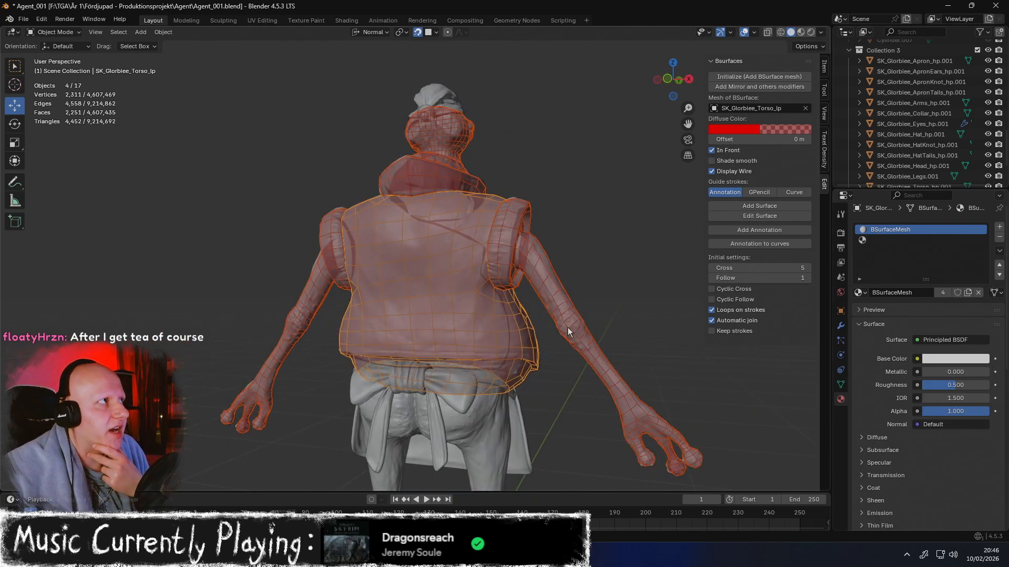
{"action": "mouse_move", "coordinate": [427, 279]}
{"action": "middle_mouse_down"}
{"action": "mouse_move", "coordinate": [317, 288]}
{"action": "mouse_move", "coordinate": [446, 279]}
{"action": "middle_mouse_up"}
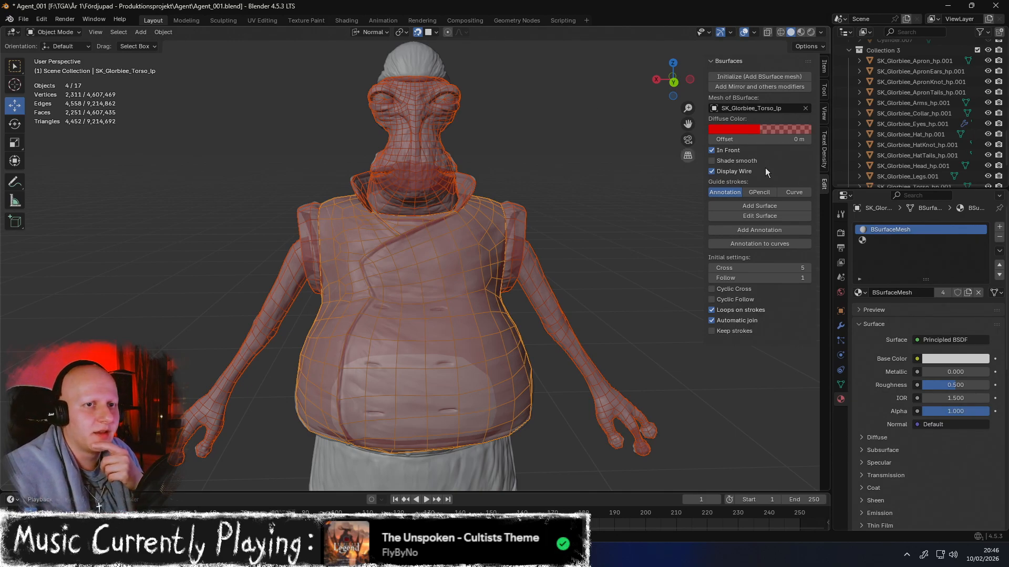
Hide the Retopo collection to examine the bare high-poly character, and show the collection again
{"action": "scroll", "coordinate": [925, 137], "scroll_direction": "down", "scroll_amount": 3}
{"action": "left_click", "coordinate": [976, 135]}
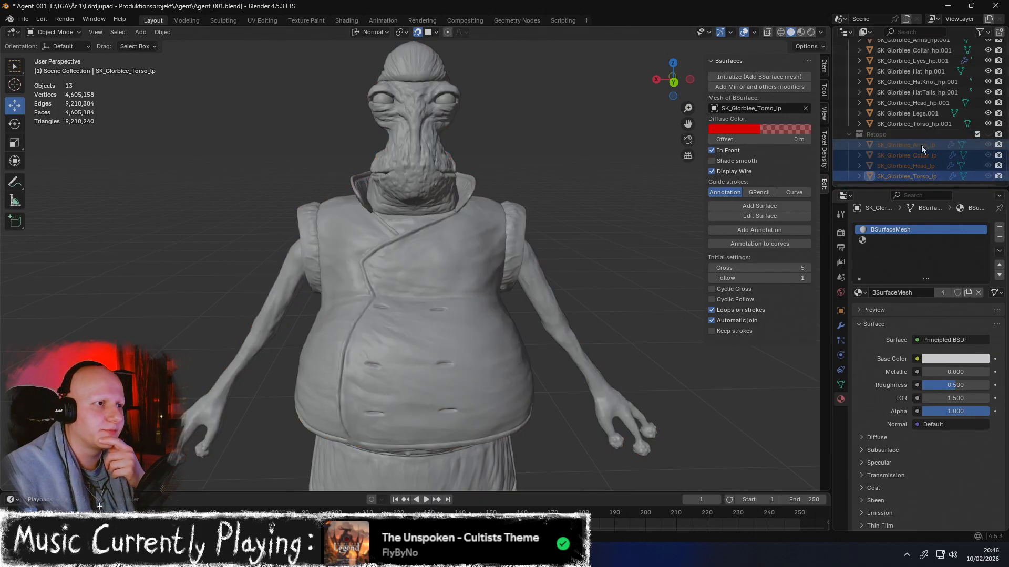
{"action": "scroll", "coordinate": [594, 197], "scroll_direction": "down", "scroll_amount": 2}
{"action": "middle_click_drag", "start_coordinate": [593, 198], "coordinate": [574, 235]}
{"action": "middle_click_drag", "start_coordinate": [550, 276], "coordinate": [586, 204]}
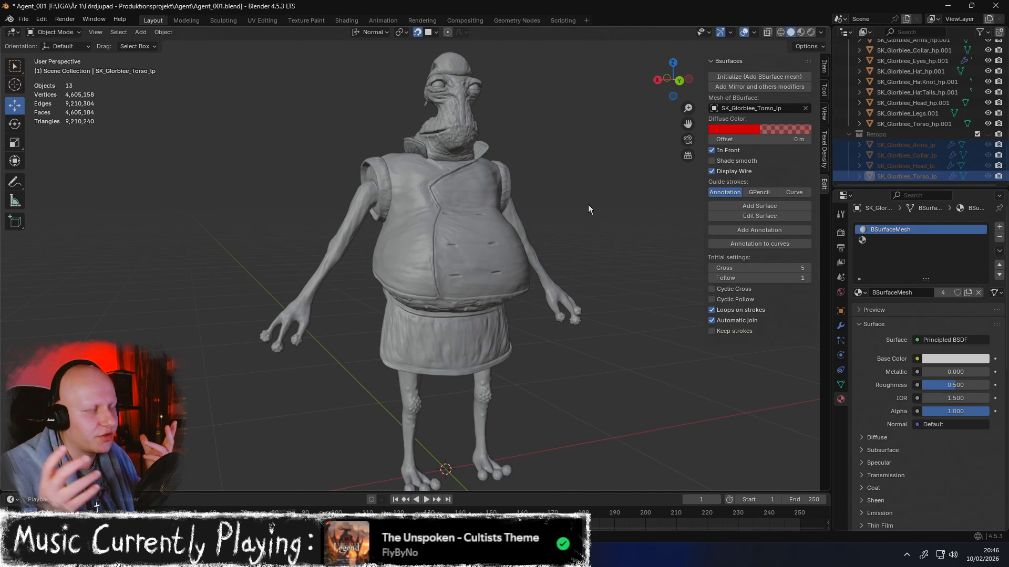
{"action": "middle_click_drag", "start_coordinate": [422, 251], "coordinate": [556, 263]}
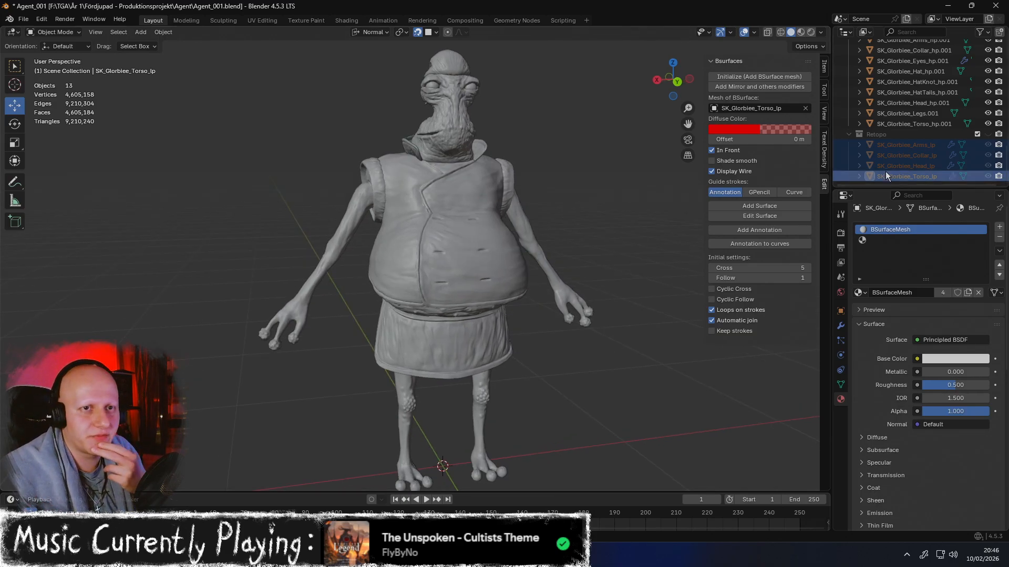
{"action": "left_click", "coordinate": [988, 134]}
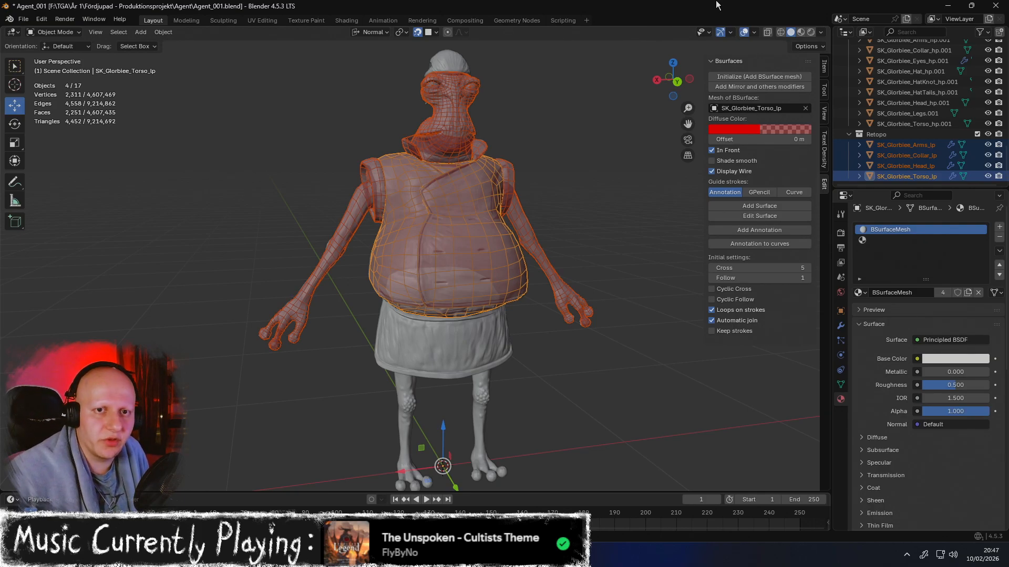
{"action": "key", "text": "KP_Add"}
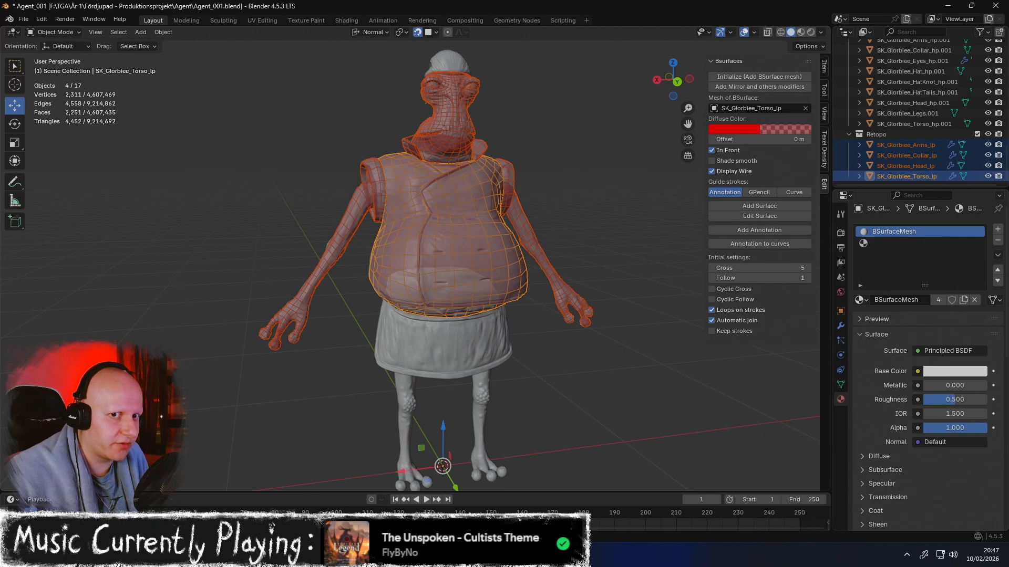
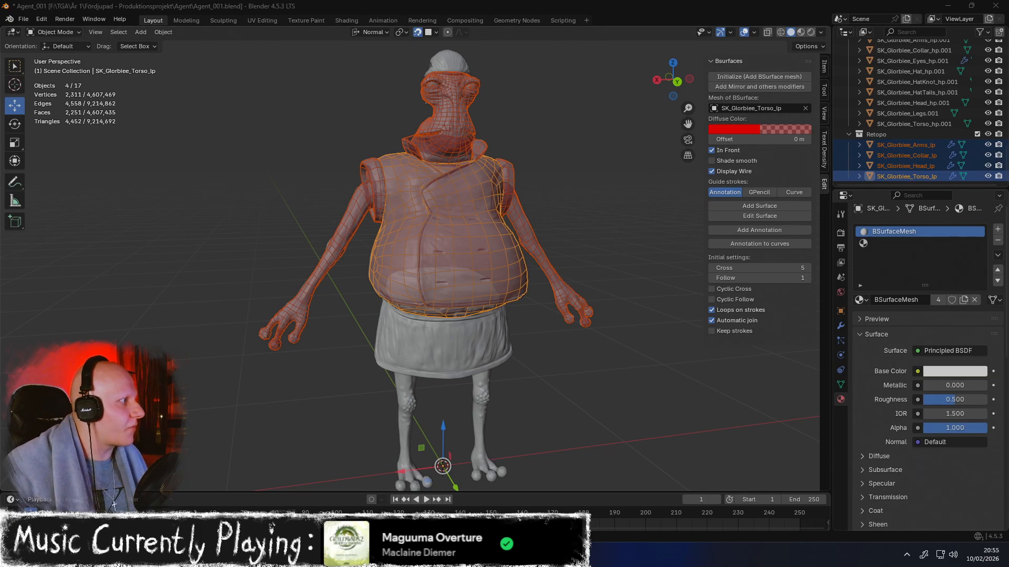
Hide the Apron, ApronEars, ApronKnot and ApronTails high-poly objects
{"action": "middle_click_drag", "start_coordinate": [493, 237], "coordinate": [522, 187]}
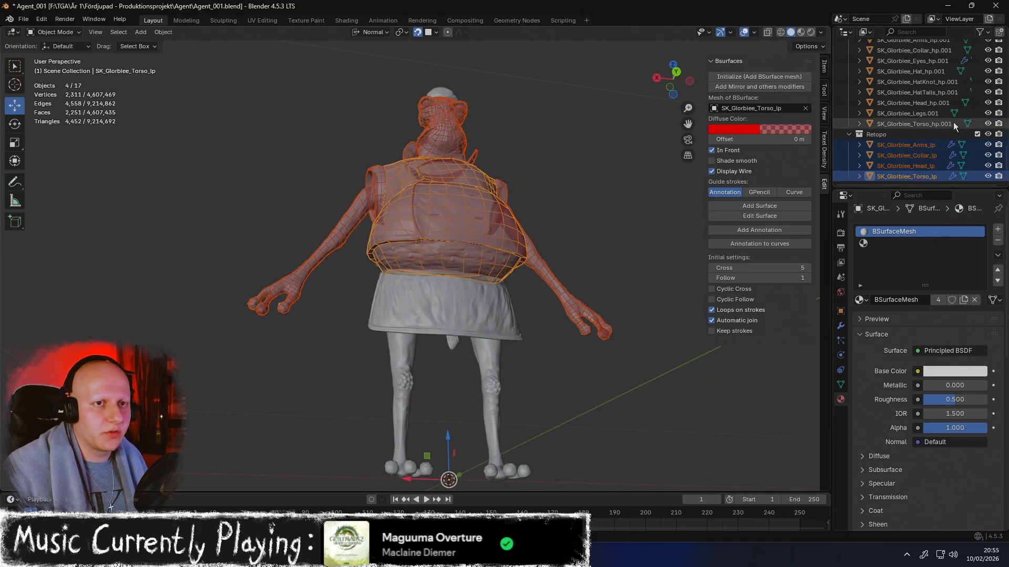
{"action": "scroll", "coordinate": [970, 103], "scroll_direction": "up", "scroll_amount": 4}
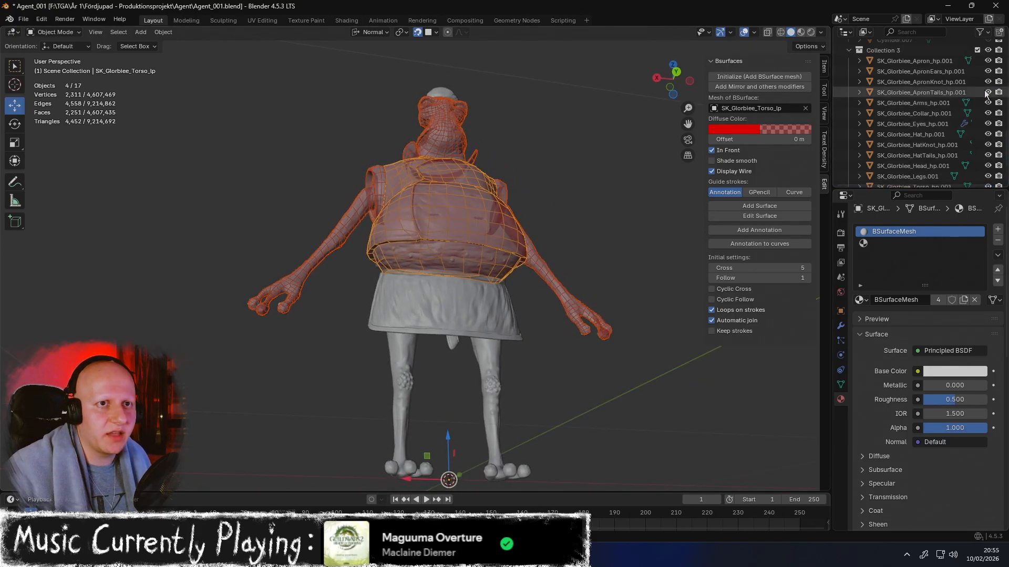
{"action": "left_click_drag", "start_coordinate": [989, 93], "coordinate": [988, 61]}
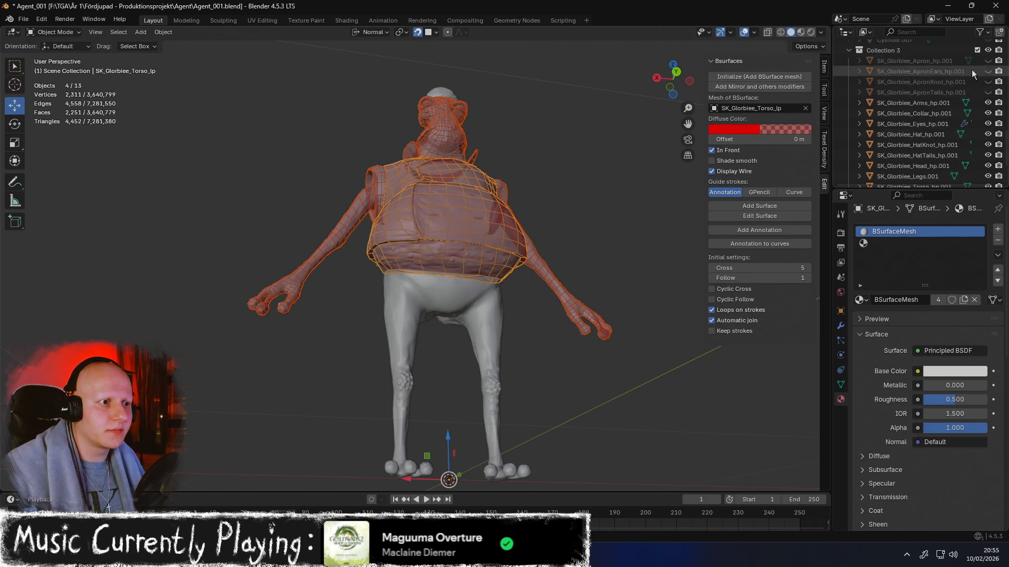
Clear SK_Glorbiee_Torso_lp as the target mesh of Bsurfaces
{"action": "scroll", "coordinate": [579, 217], "scroll_direction": "up", "scroll_amount": 2}
{"action": "middle_click_drag", "start_coordinate": [561, 285], "coordinate": [554, 176]}
{"action": "middle_click_drag", "start_coordinate": [555, 176], "coordinate": [556, 194]}
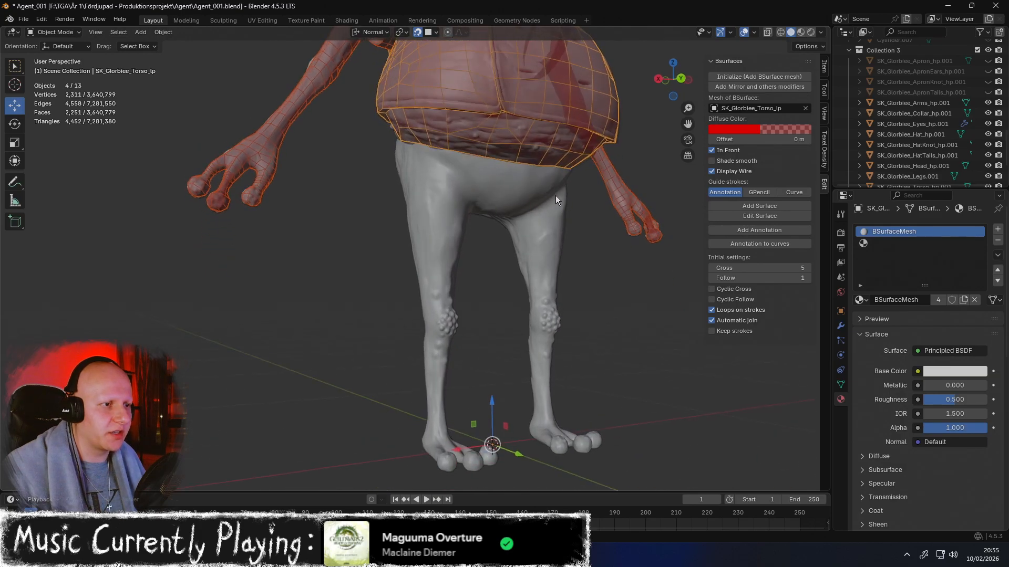
{"action": "scroll", "coordinate": [556, 196], "scroll_direction": "up", "scroll_amount": 2}
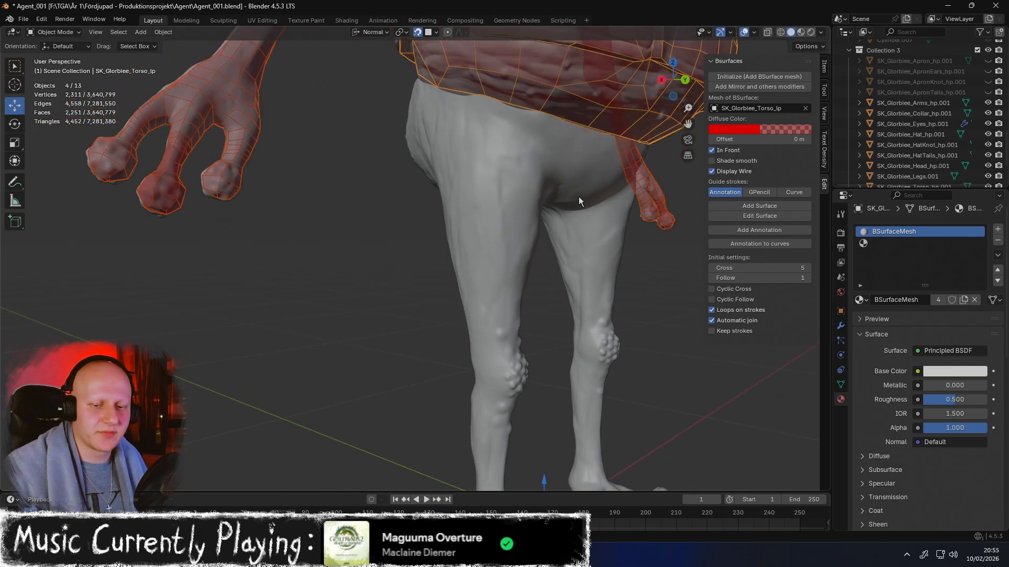
{"action": "middle_click_drag", "start_coordinate": [355, 244], "coordinate": [423, 172]}
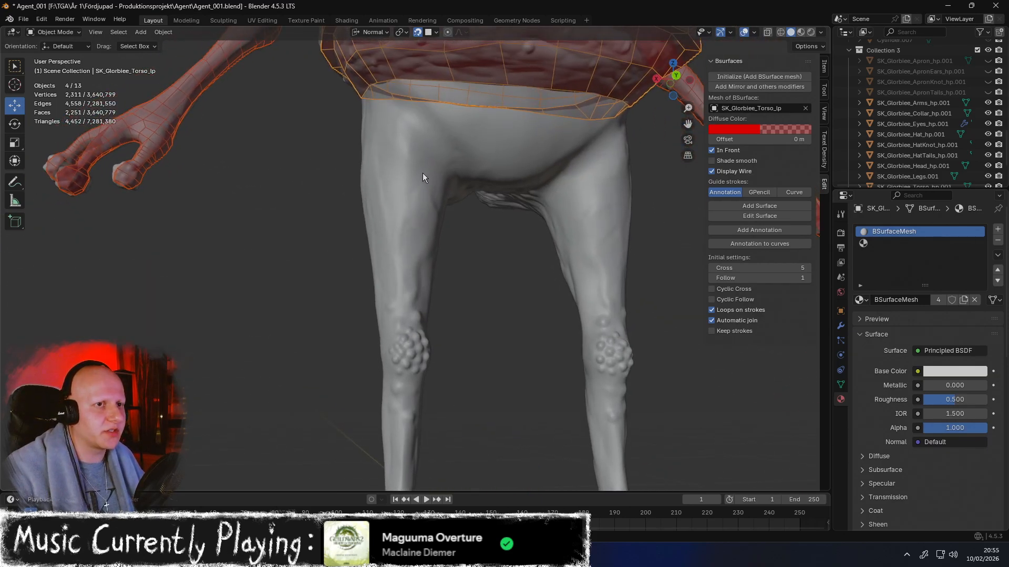
{"action": "left_click", "coordinate": [804, 108]}
{"action": "middle_click_drag", "start_coordinate": [523, 161], "coordinate": [500, 176]}
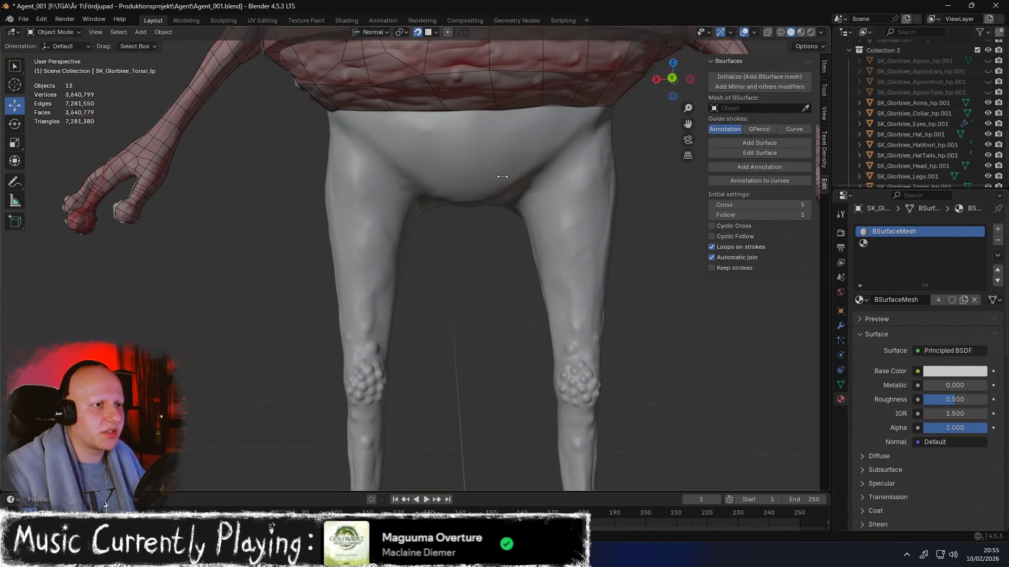
Select the high-poly legs, SK_Glorbiee_Legs.001, and initialize a new BSurface mesh
{"action": "left_click", "coordinate": [545, 206]}
{"action": "middle_click_drag", "start_coordinate": [545, 206], "coordinate": [390, 177]}
{"action": "middle_click_drag", "start_coordinate": [402, 389], "coordinate": [465, 67]}
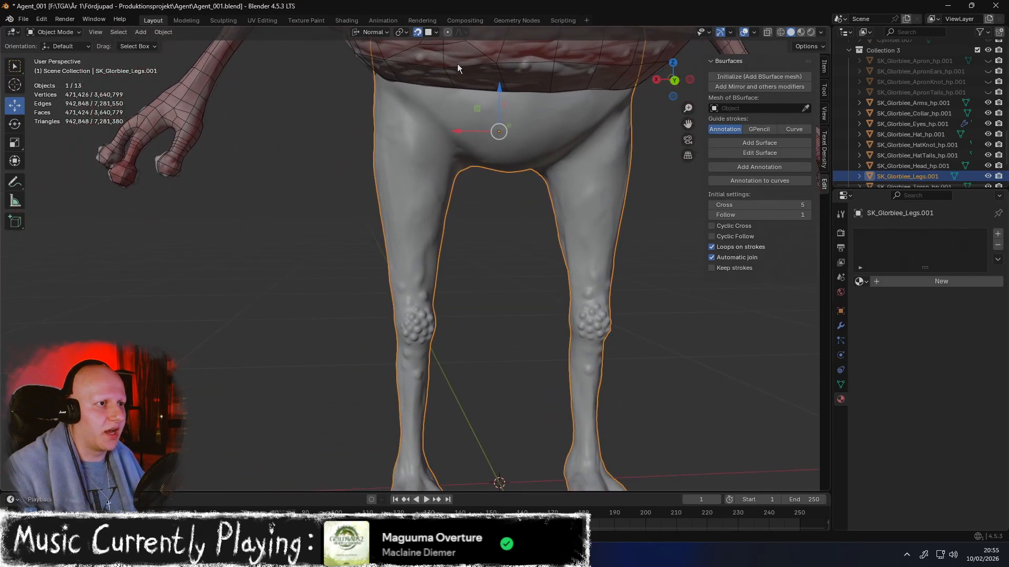
{"action": "middle_click_drag", "start_coordinate": [394, 380], "coordinate": [404, 288], "text": "shift"}
{"action": "middle_click_drag", "start_coordinate": [471, 243], "coordinate": [411, 377], "text": "shift"}
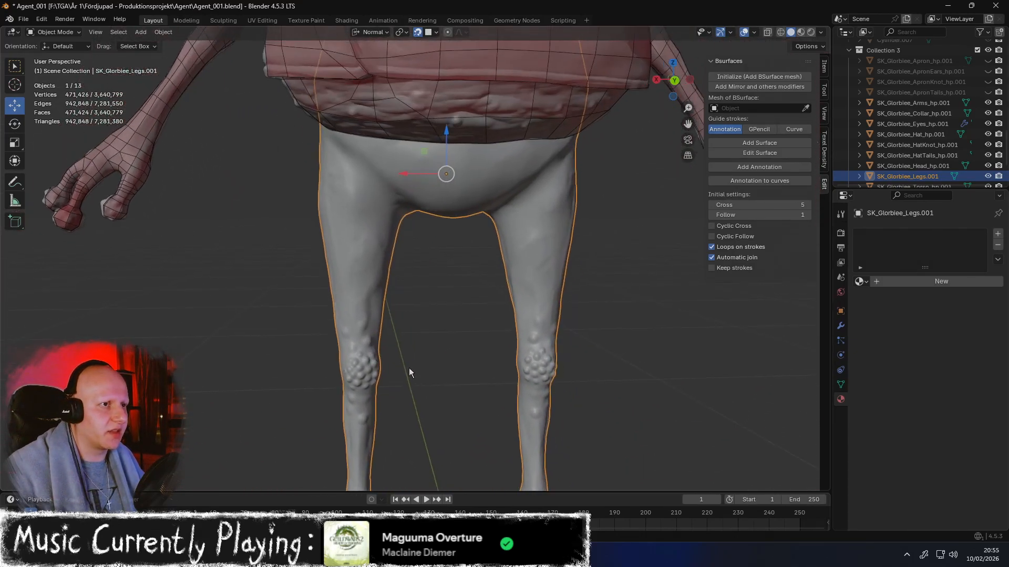
{"action": "middle_click_drag", "start_coordinate": [424, 191], "coordinate": [453, 189]}
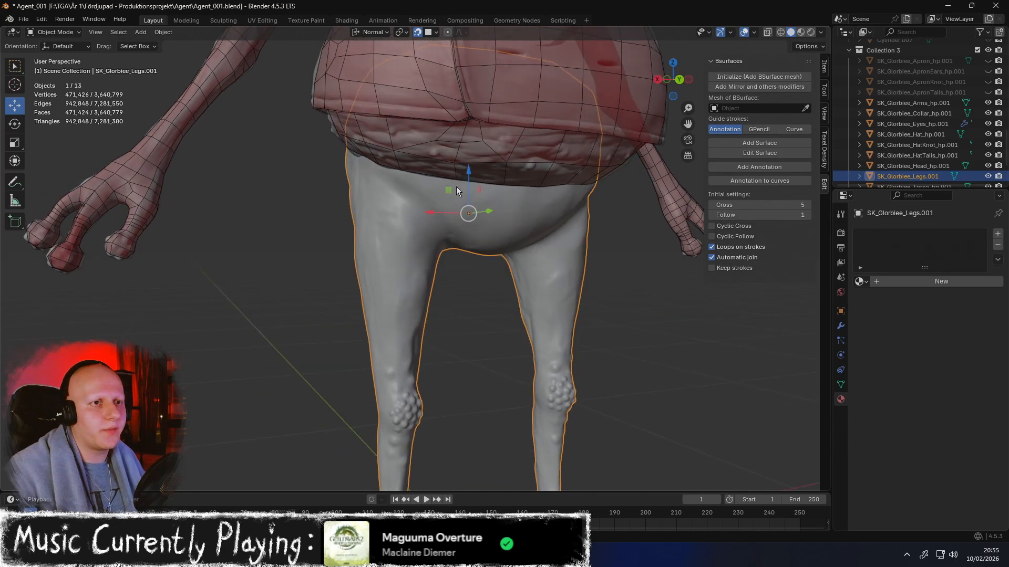
{"action": "left_click", "coordinate": [759, 76]}
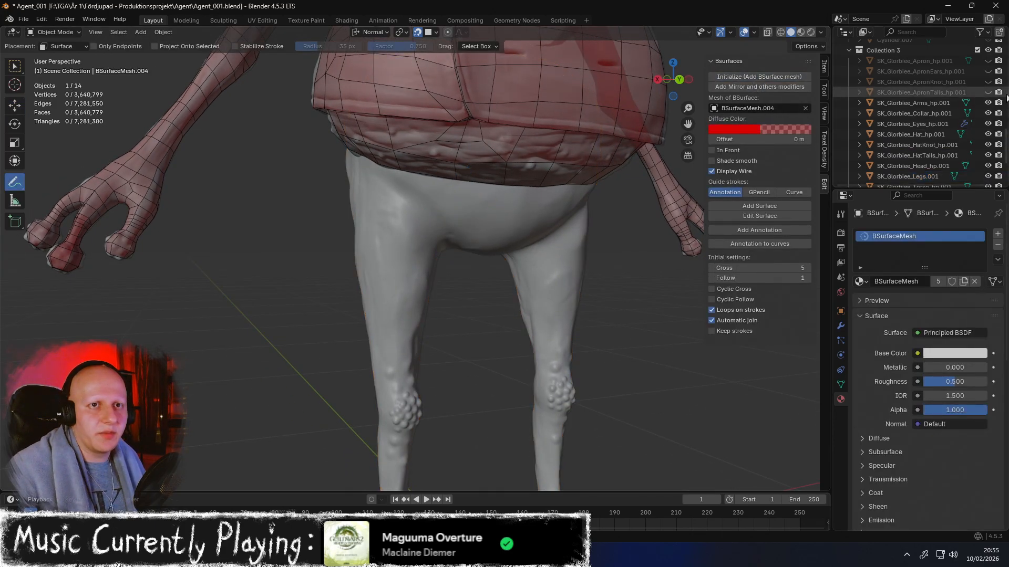
Try to rename the new BSurface mesh by clearing its current name
{"action": "scroll", "coordinate": [946, 157], "scroll_direction": "down", "scroll_amount": 5}
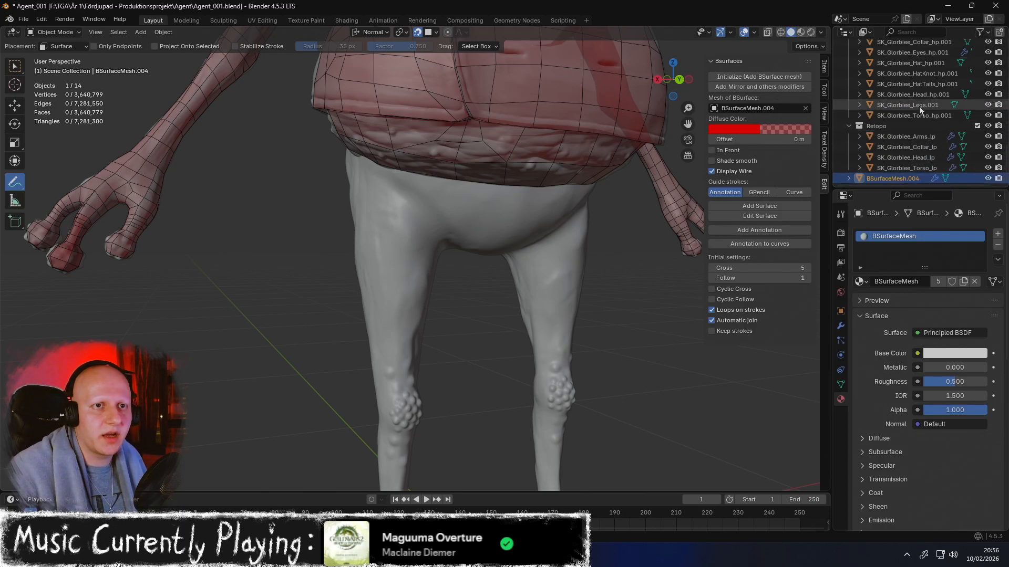
{"action": "double_click", "coordinate": [912, 167]}
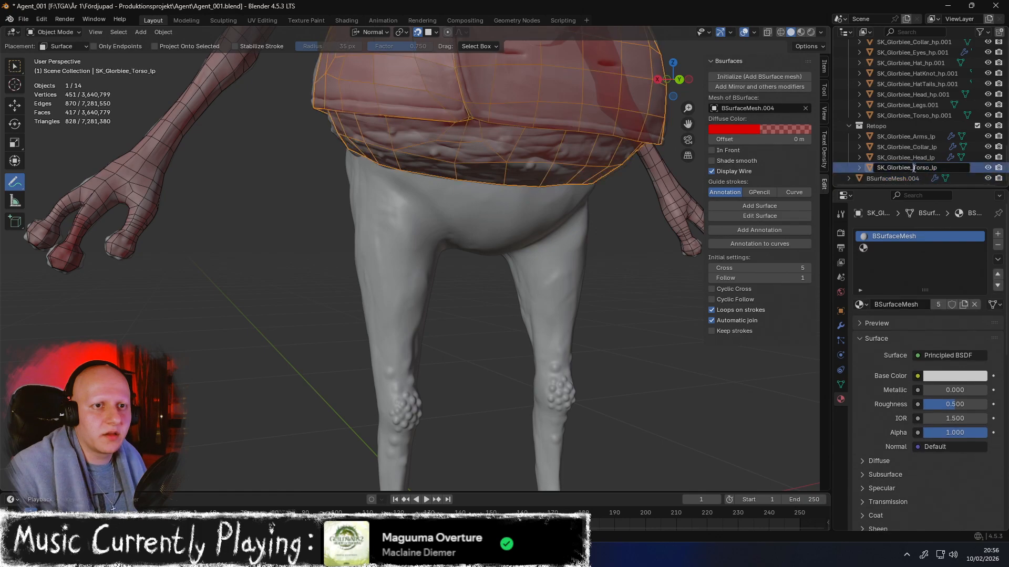
{"action": "double_click", "coordinate": [896, 178]}
{"action": "key", "text": "BackSpace"}
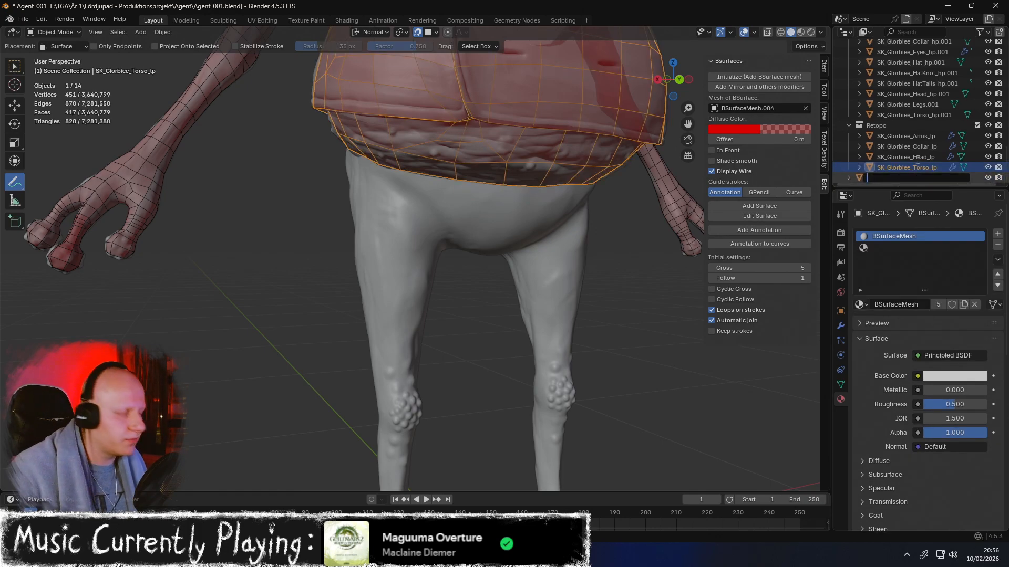
{"action": "key", "text": "Return"}
Rename the new BSurface mesh SK_Glorbiee_Legs_lp, based on the torso mesh's name, and move it into the Retopo collection
{"action": "double_click", "coordinate": [914, 167]}
{"action": "key", "text": "ctrl+c"}
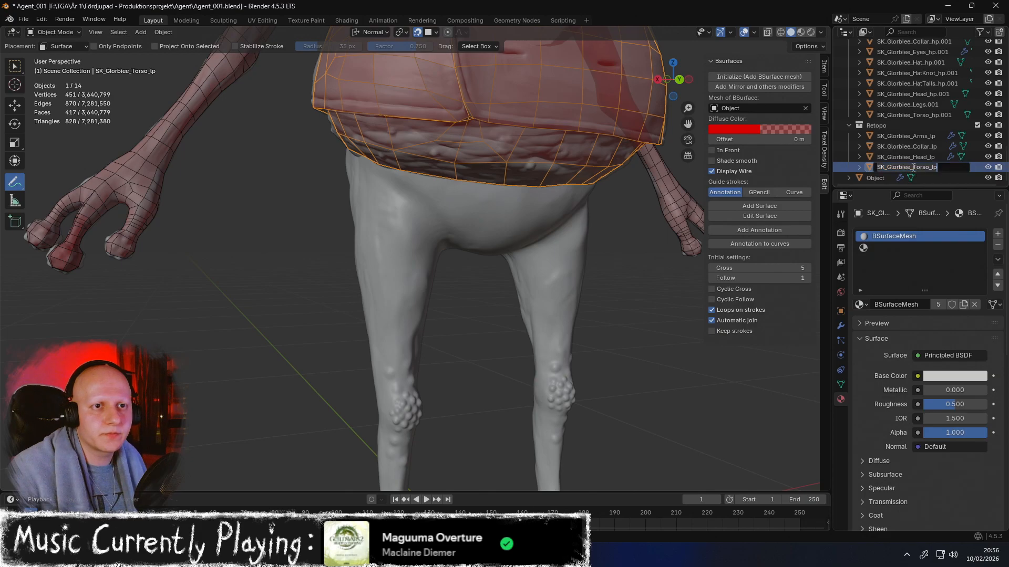
{"action": "double_click", "coordinate": [886, 178]}
{"action": "key", "text": "ctrl+v"}
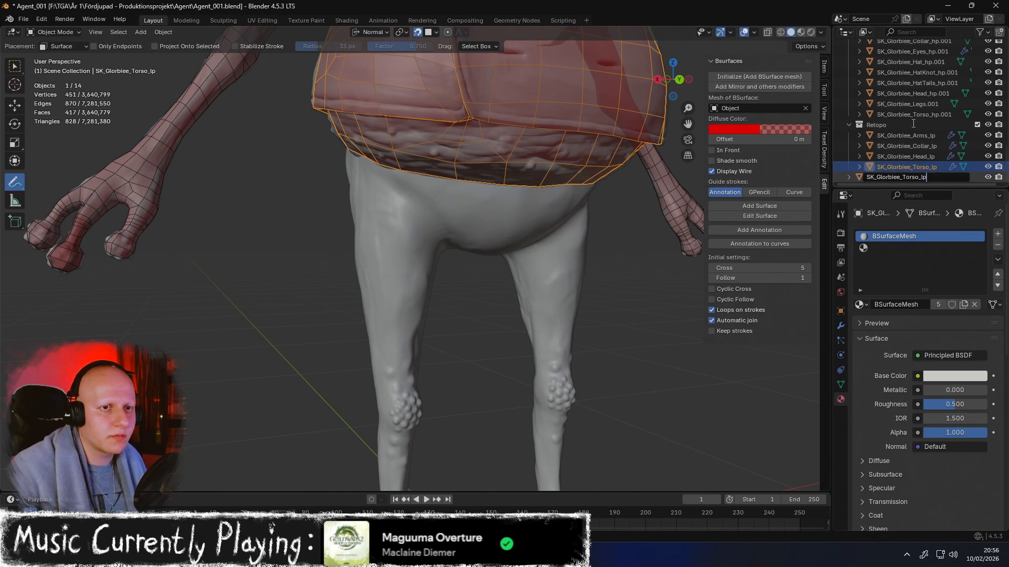
{"action": "double_click", "coordinate": [912, 179]}
{"action": "left_click", "coordinate": [919, 177]}
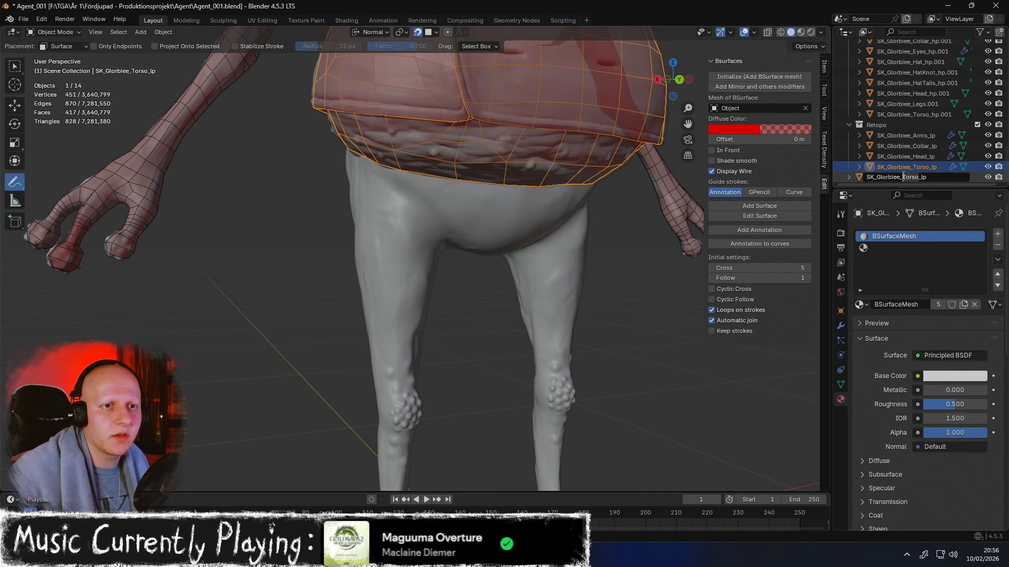
{"action": "key", "text": "BackSpace"}
{"action": "key", "text": "BackSpace"}
{"action": "key", "text": "BackSpace"}
{"action": "key", "text": "BackSpace"}
{"action": "key", "text": "BackSpace"}
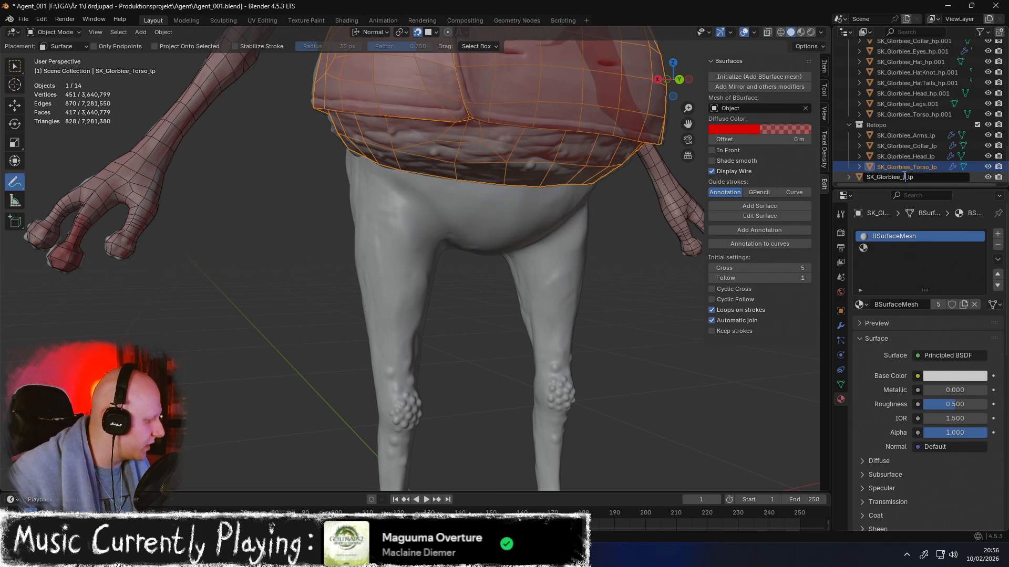
{"action": "key", "text": "Return"}
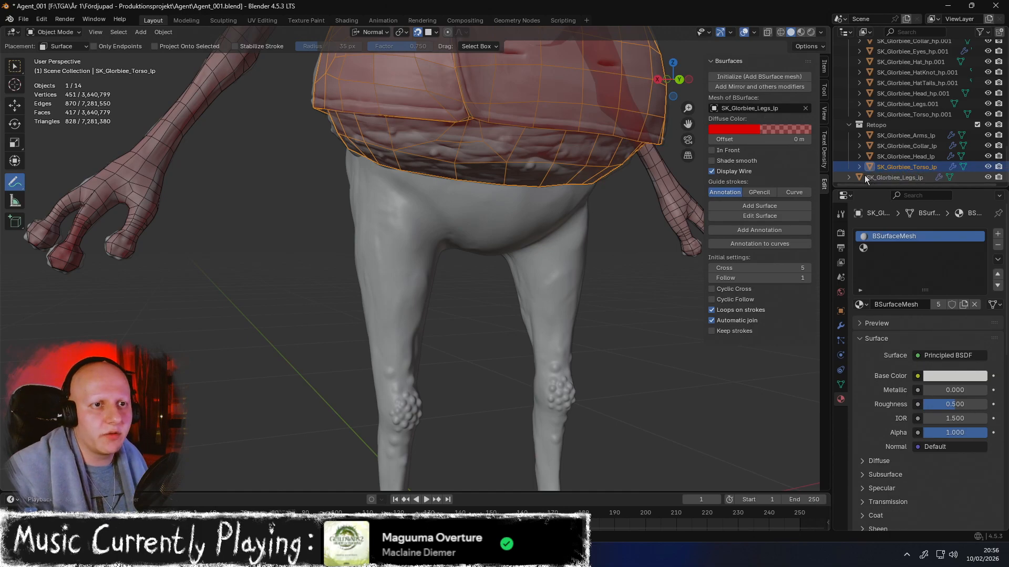
{"action": "left_click_drag", "start_coordinate": [881, 177], "coordinate": [901, 168]}
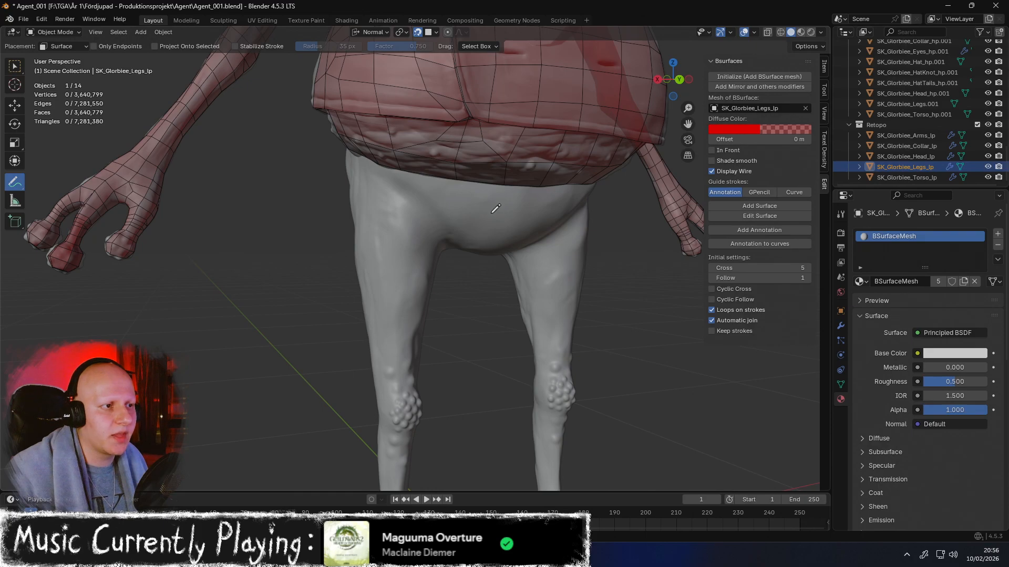
Examine the high-poly legs and hips below the torso from the front and the back
{"action": "middle_click_drag", "start_coordinate": [198, 190], "coordinate": [192, 175]}
{"action": "middle_click_drag", "start_coordinate": [344, 189], "coordinate": [430, 195], "text": "shift"}
{"action": "scroll", "coordinate": [415, 184], "scroll_direction": "down", "scroll_amount": 2}
{"action": "scroll", "coordinate": [436, 176], "scroll_direction": "up", "scroll_amount": 5}
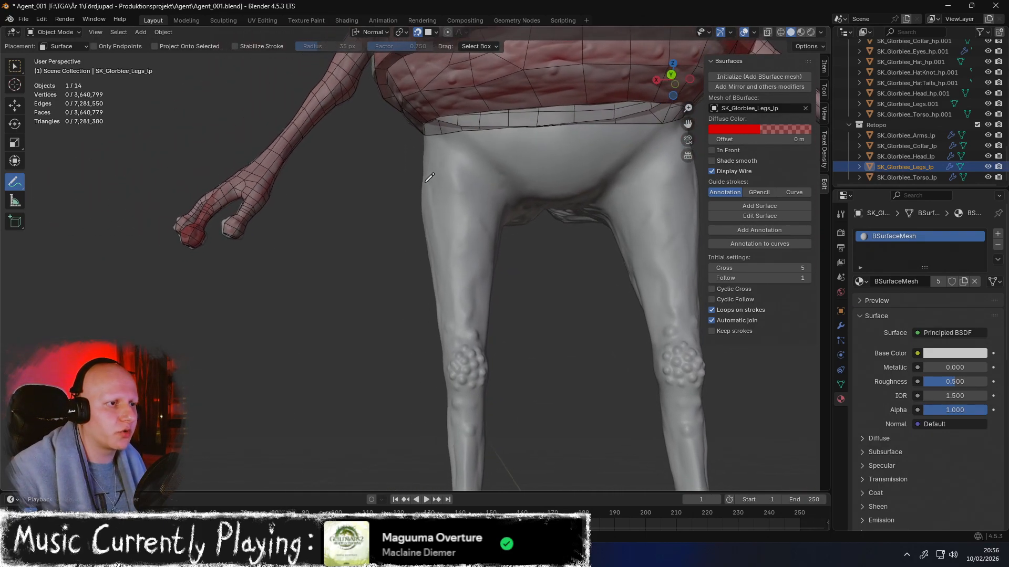
{"action": "middle_click_drag", "start_coordinate": [510, 151], "coordinate": [468, 175]}
{"action": "middle_click_drag", "start_coordinate": [463, 417], "coordinate": [494, 100]}
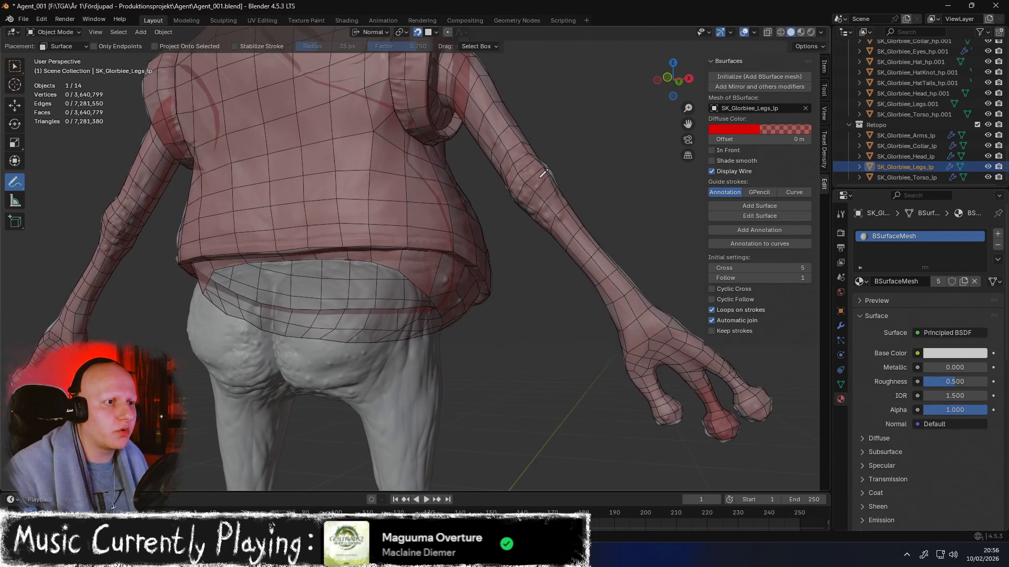
{"action": "middle_click_drag", "start_coordinate": [636, 306], "coordinate": [602, 337]}
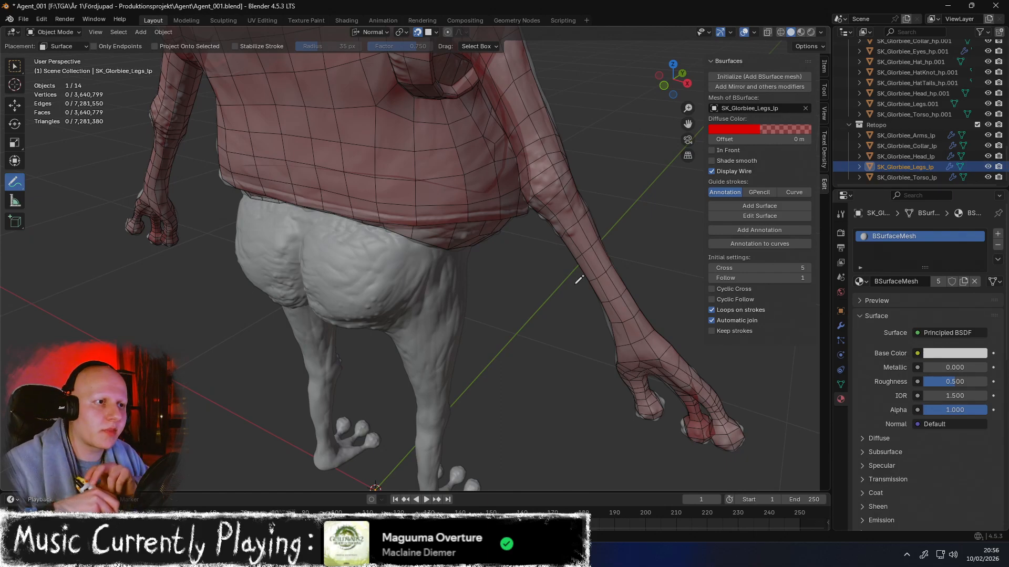
Remove the Subdivision and Solidify modifiers from SK_Glorbiee_Legs_lp, keeping only Shrinkwrap and Mirror
{"action": "middle_click_drag", "start_coordinate": [627, 153], "coordinate": [439, 229]}
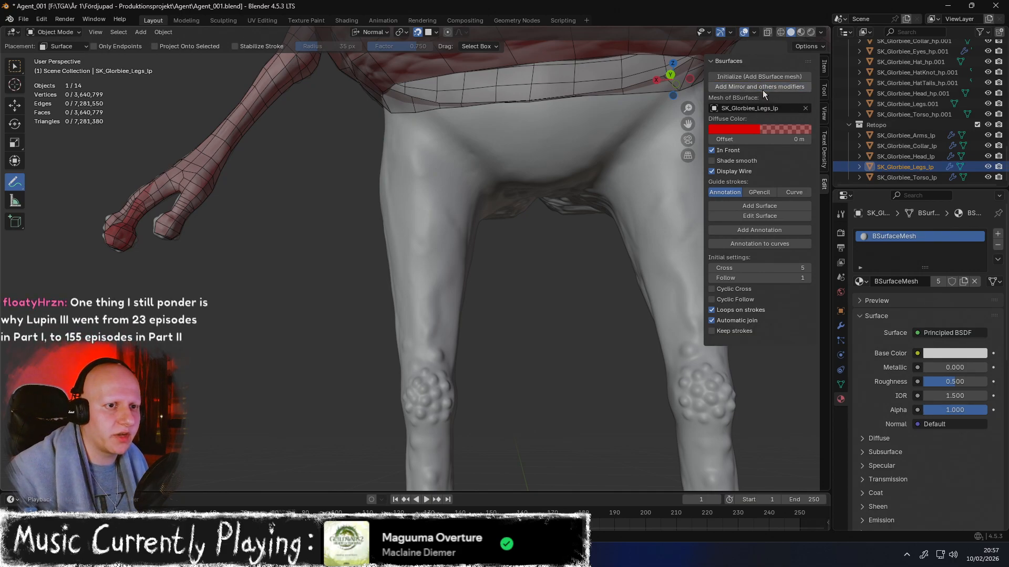
{"action": "left_click", "coordinate": [840, 326]}
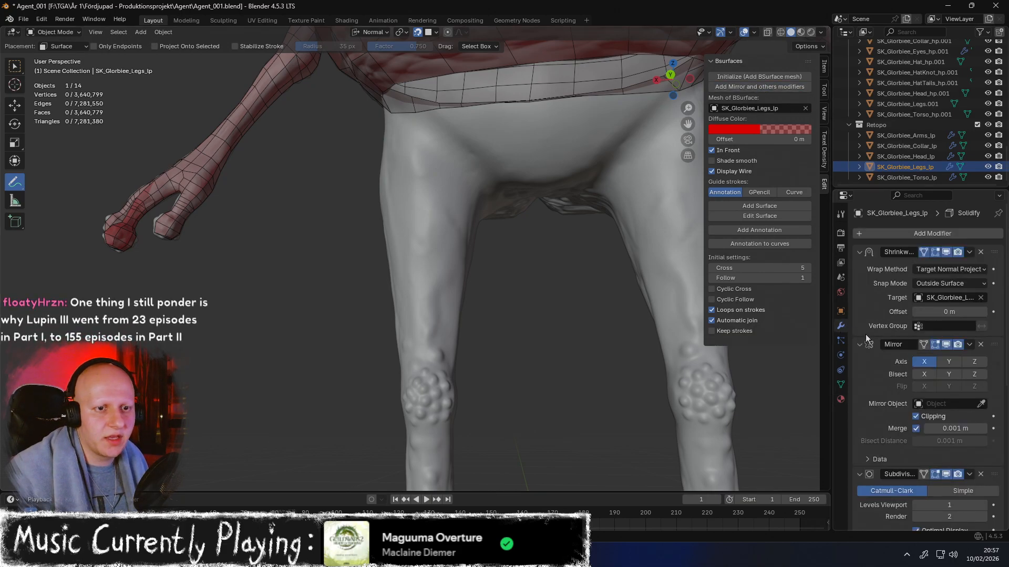
{"action": "left_click", "coordinate": [981, 475]}
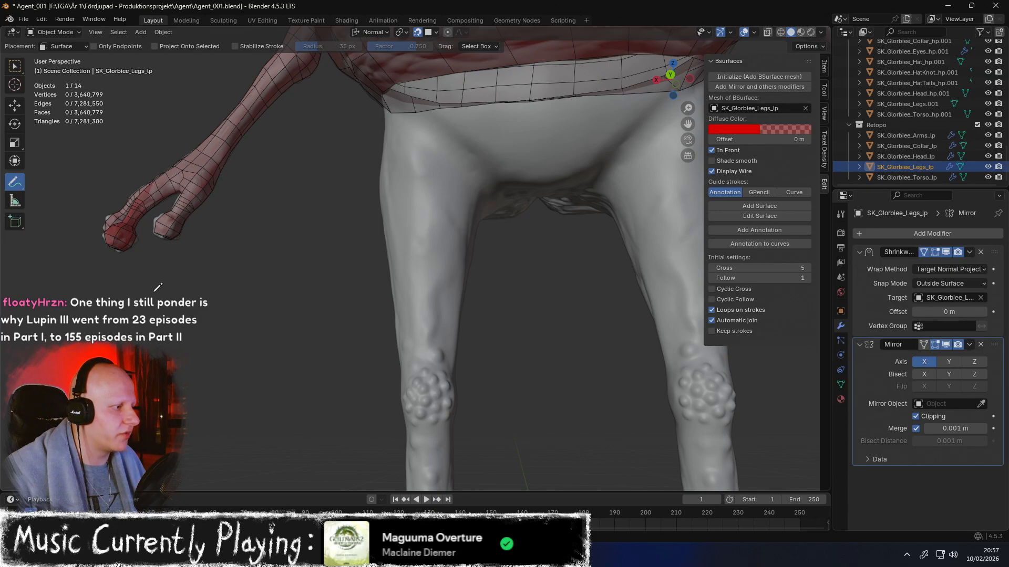
Draw three vertical guide strokes down the front of the thigh to just above the knee and generate a surface from them
{"action": "mouse_move", "coordinate": [156, 304]}
{"action": "middle_mouse_down"}
{"action": "mouse_move", "coordinate": [167, 314]}
{"action": "mouse_move", "coordinate": [174, 303]}
{"action": "middle_mouse_up"}
{"action": "middle_click_drag", "start_coordinate": [371, 224], "coordinate": [351, 215]}
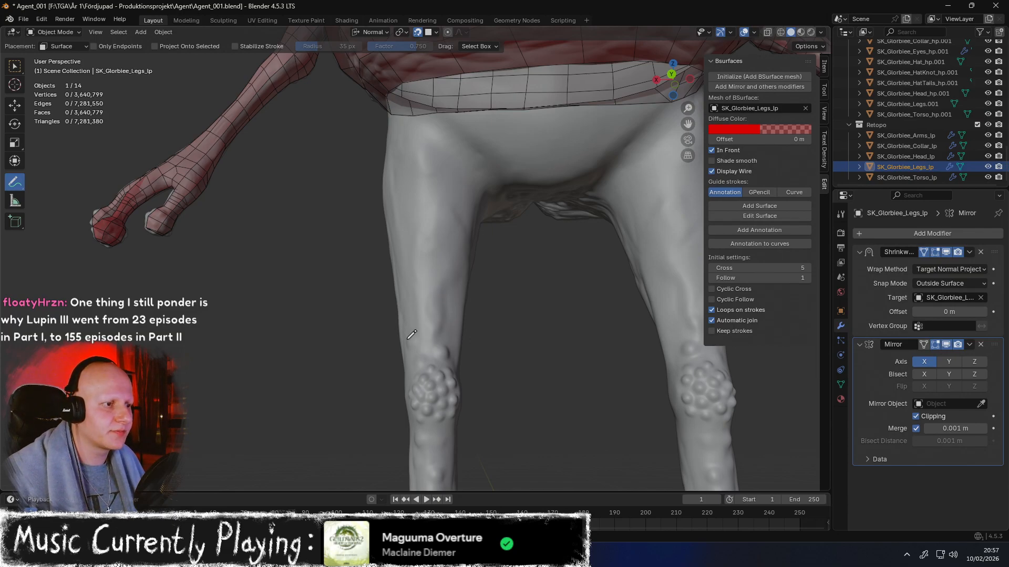
{"action": "left_click_drag", "start_coordinate": [409, 350], "coordinate": [409, 348]}
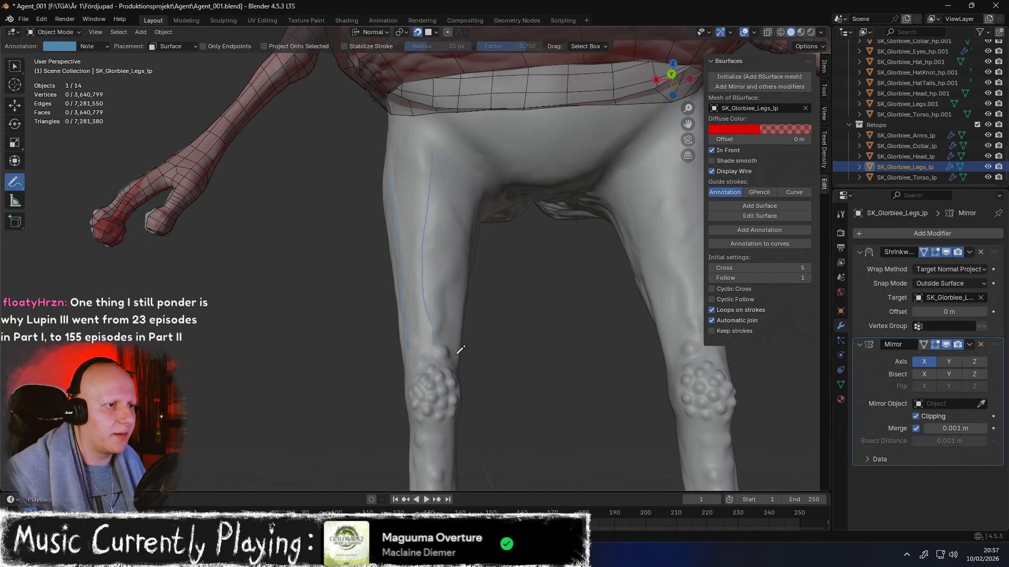
{"action": "left_click", "coordinate": [777, 206]}
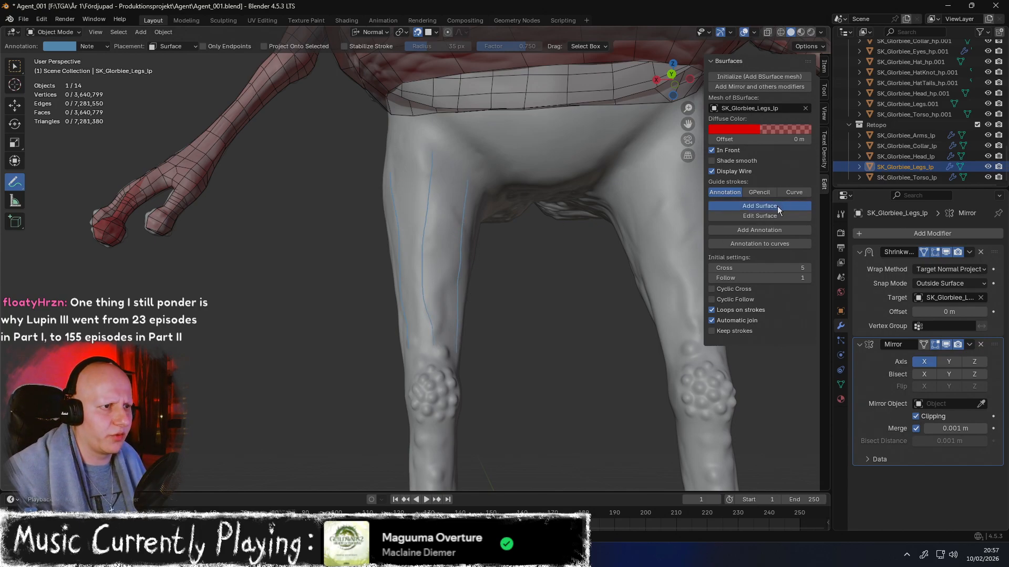
With the Poly Build tool, raise the top row of the thigh strip's vertices toward the waist and fit them around the hip
{"action": "mouse_move", "coordinate": [454, 210]}
{"action": "middle_mouse_down"}
{"action": "mouse_move", "coordinate": [466, 210]}
{"action": "mouse_move", "coordinate": [466, 234]}
{"action": "mouse_move", "coordinate": [457, 207]}
{"action": "middle_mouse_up"}
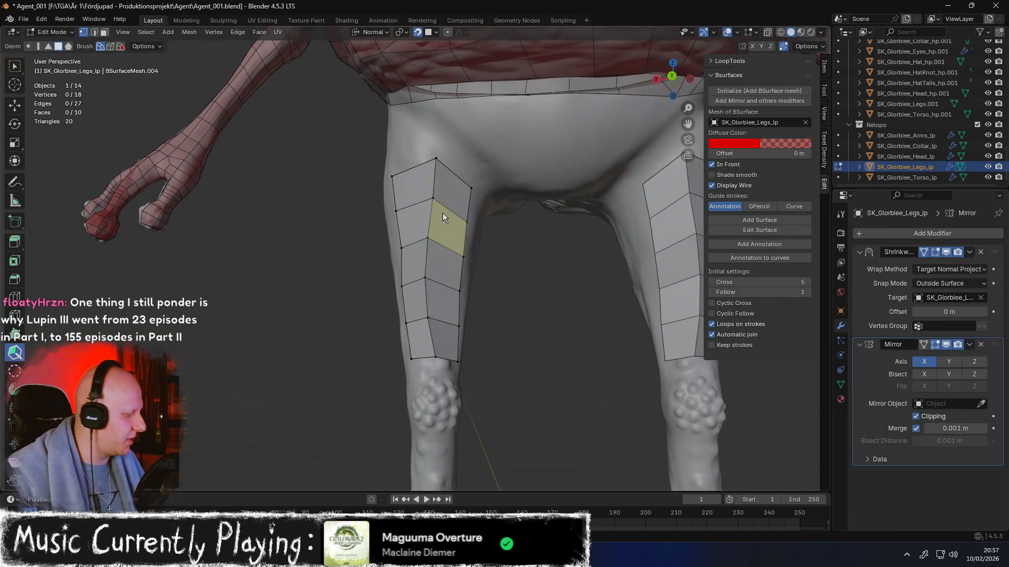
{"action": "left_click", "coordinate": [14, 333]}
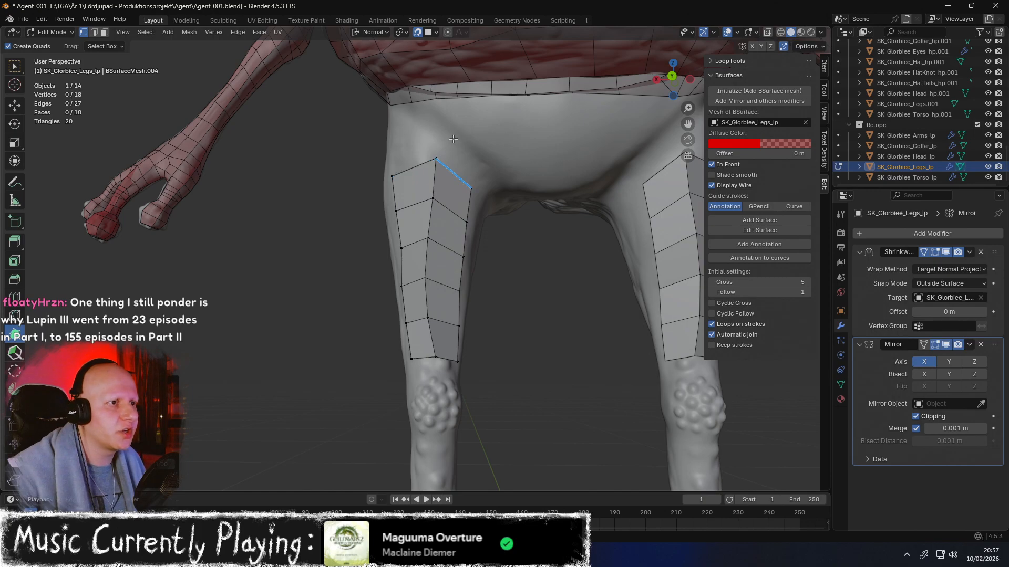
{"action": "left_click_drag", "start_coordinate": [472, 187], "coordinate": [439, 125]}
{"action": "middle_click_drag", "start_coordinate": [439, 125], "coordinate": [474, 140]}
{"action": "left_click_drag", "start_coordinate": [430, 180], "coordinate": [427, 124]}
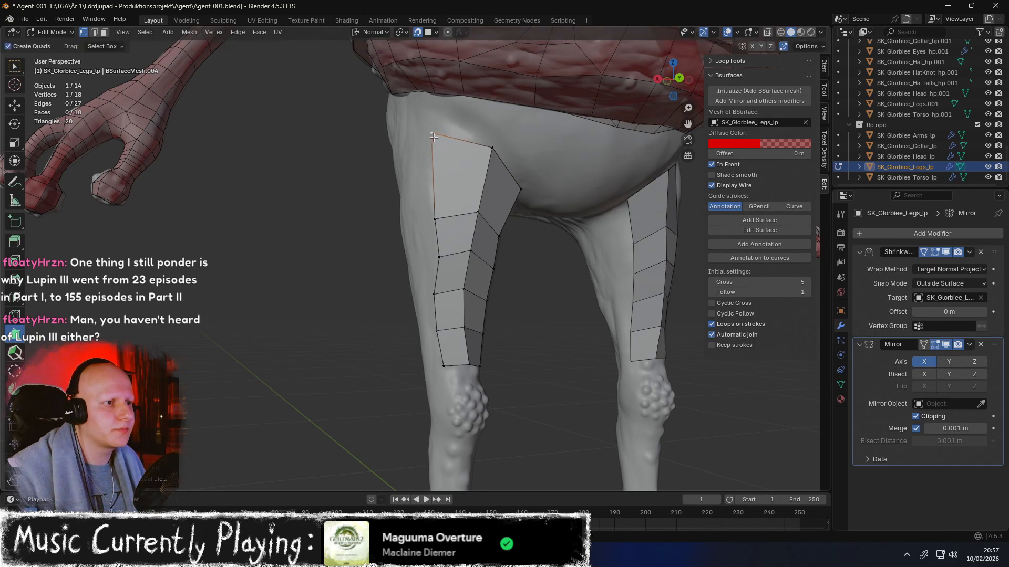
{"action": "middle_click_drag", "start_coordinate": [426, 124], "coordinate": [408, 136]}
{"action": "left_click_drag", "start_coordinate": [465, 187], "coordinate": [468, 157]}
{"action": "middle_click_drag", "start_coordinate": [484, 170], "coordinate": [449, 178]}
{"action": "left_click_drag", "start_coordinate": [412, 188], "coordinate": [411, 167]}
{"action": "mouse_move", "coordinate": [442, 161]}
{"action": "middle_mouse_down"}
{"action": "mouse_move", "coordinate": [452, 142]}
{"action": "mouse_move", "coordinate": [436, 174]}
{"action": "middle_mouse_up"}
Move the vertices in the rows below the thigh strip's top upward to spread the quads more evenly
{"action": "left_click_drag", "start_coordinate": [437, 174], "coordinate": [432, 173]}
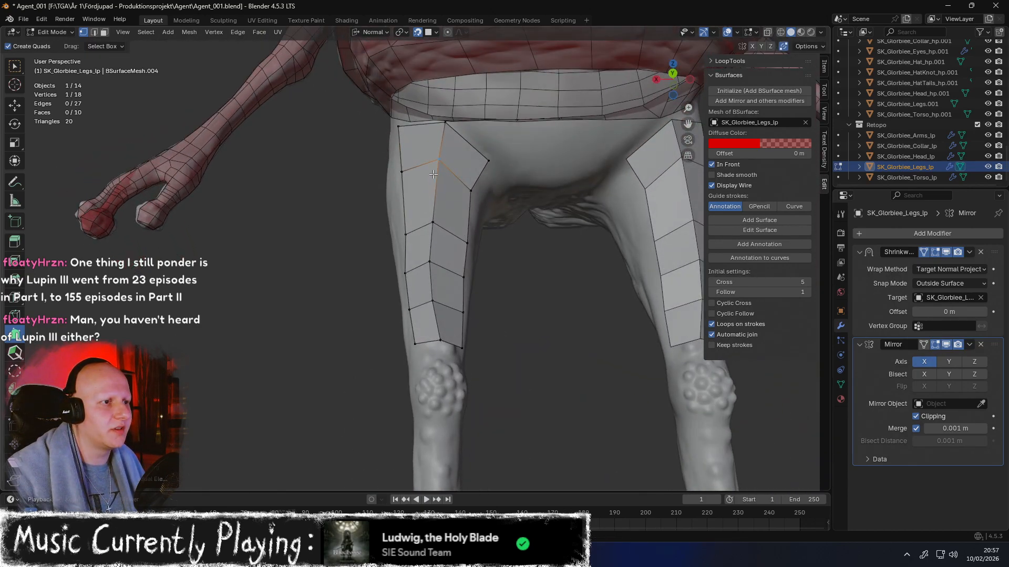
{"action": "left_click_drag", "start_coordinate": [431, 223], "coordinate": [441, 210]}
{"action": "left_click_drag", "start_coordinate": [465, 241], "coordinate": [407, 220]}
{"action": "left_click_drag", "start_coordinate": [428, 261], "coordinate": [431, 251]}
{"action": "middle_click_drag", "start_coordinate": [438, 311], "coordinate": [462, 307]}
Dissolve two horizontal edge loops in the thigh strip, leaving three rows of quads
{"action": "key", "text": "2"}
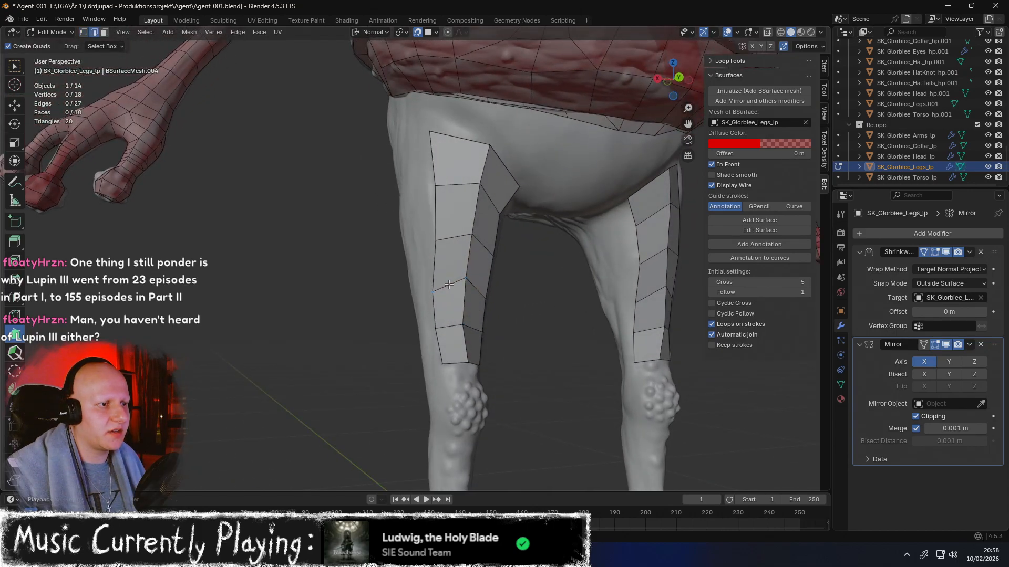
{"action": "left_click", "coordinate": [450, 284], "text": "alt"}
{"action": "key", "text": "x"}
{"action": "left_click", "coordinate": [449, 288]}
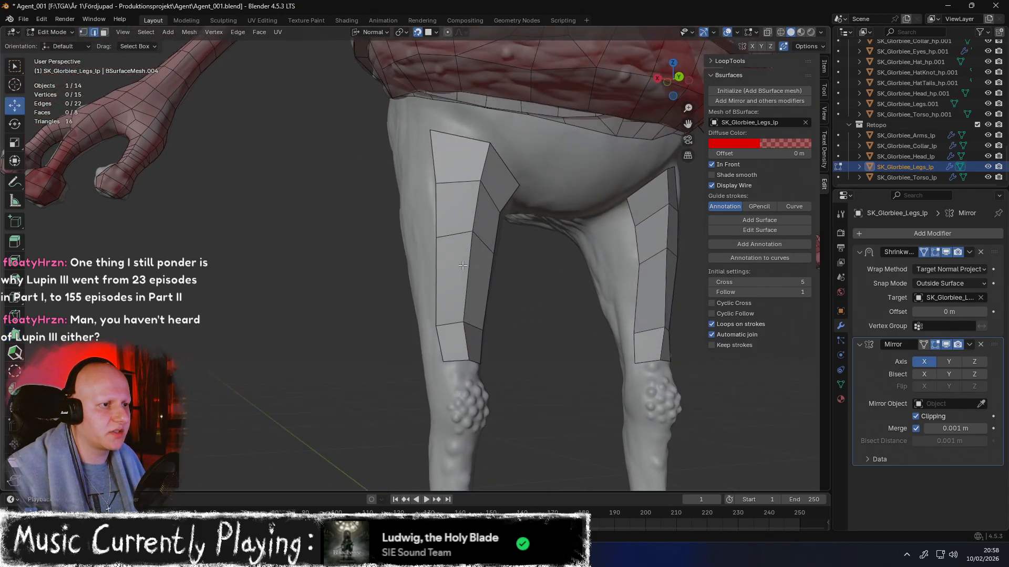
{"action": "middle_click_drag", "start_coordinate": [463, 266], "coordinate": [446, 298]}
{"action": "left_click", "coordinate": [398, 203], "text": "alt"}
{"action": "key", "text": "x"}
{"action": "left_click", "coordinate": [403, 216]}
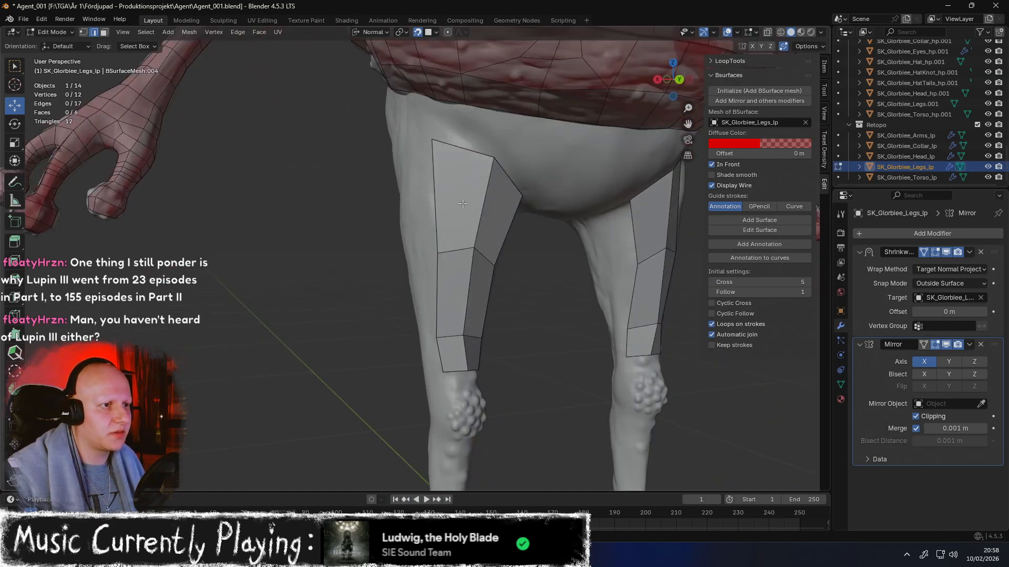
Reposition the bottom-row vertices of the thigh strip with Poly Build so they follow the upper edge of the knee
{"action": "scroll", "coordinate": [462, 204], "scroll_direction": "down", "scroll_amount": 5}
{"action": "scroll", "coordinate": [499, 247], "scroll_direction": "up", "scroll_amount": 3}
{"action": "middle_click_drag", "start_coordinate": [465, 225], "coordinate": [408, 172]}
{"action": "middle_click_drag", "start_coordinate": [462, 289], "coordinate": [433, 224], "text": "shift"}
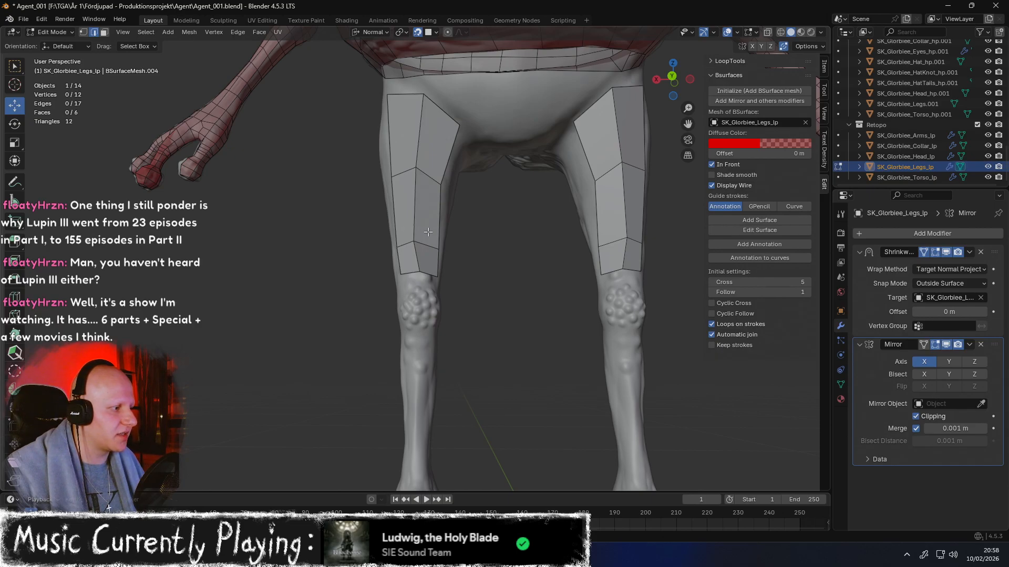
{"action": "middle_click_drag", "start_coordinate": [426, 234], "coordinate": [476, 208]}
{"action": "scroll", "coordinate": [468, 221], "scroll_direction": "up", "scroll_amount": 3}
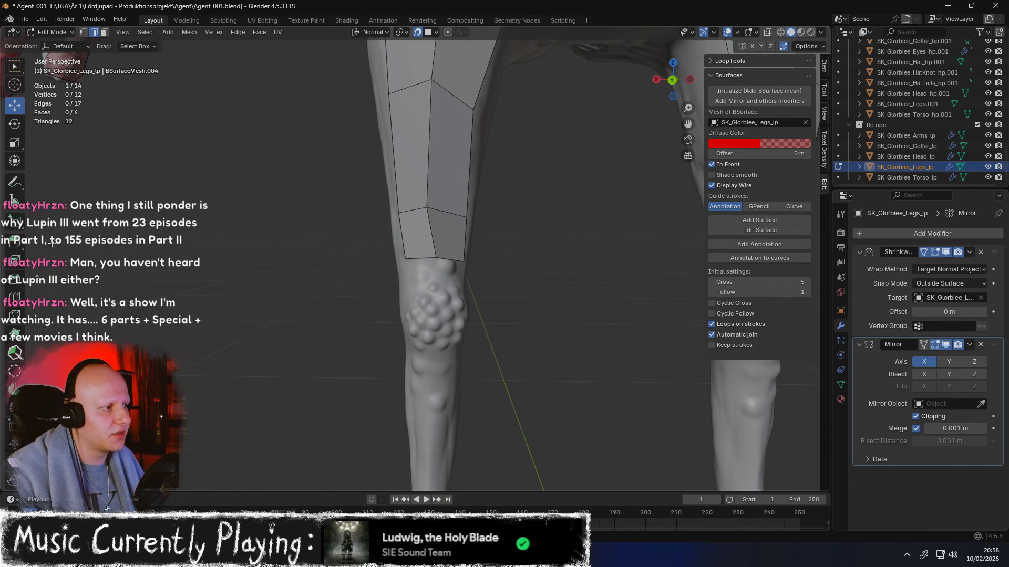
{"action": "left_click", "coordinate": [15, 333]}
{"action": "left_click", "coordinate": [434, 258]}
{"action": "middle_click_drag", "start_coordinate": [432, 262], "coordinate": [399, 251]}
{"action": "left_click_drag", "start_coordinate": [400, 247], "coordinate": [394, 257]}
{"action": "middle_click_drag", "start_coordinate": [394, 257], "coordinate": [416, 260]}
{"action": "left_click_drag", "start_coordinate": [401, 262], "coordinate": [400, 271]}
Straighten the vertex row just above the knee and adjust the mid-thigh vertices to match the leg's shape
{"action": "middle_click_drag", "start_coordinate": [400, 271], "coordinate": [397, 237]}
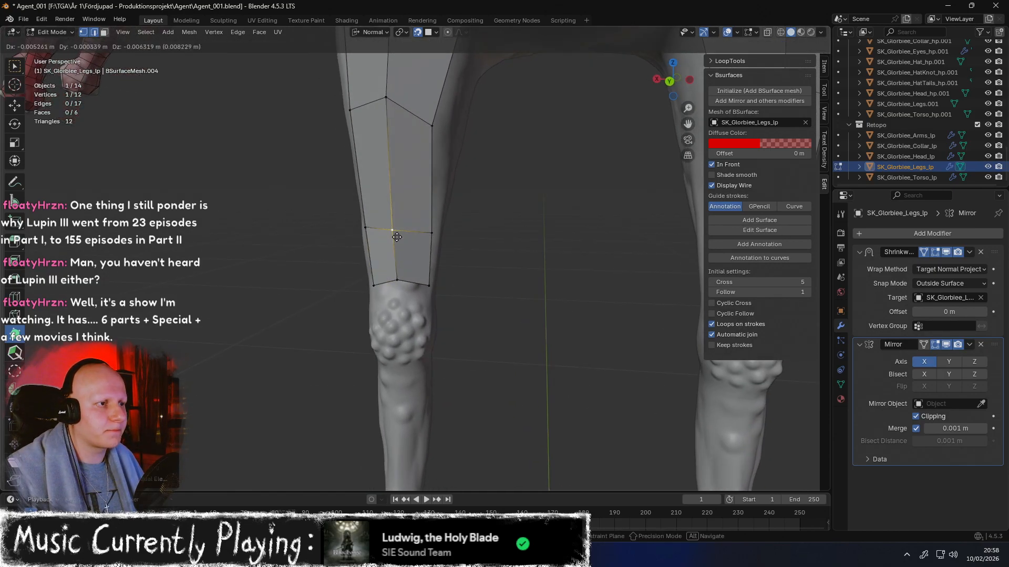
{"action": "left_click_drag", "start_coordinate": [431, 232], "coordinate": [428, 235]}
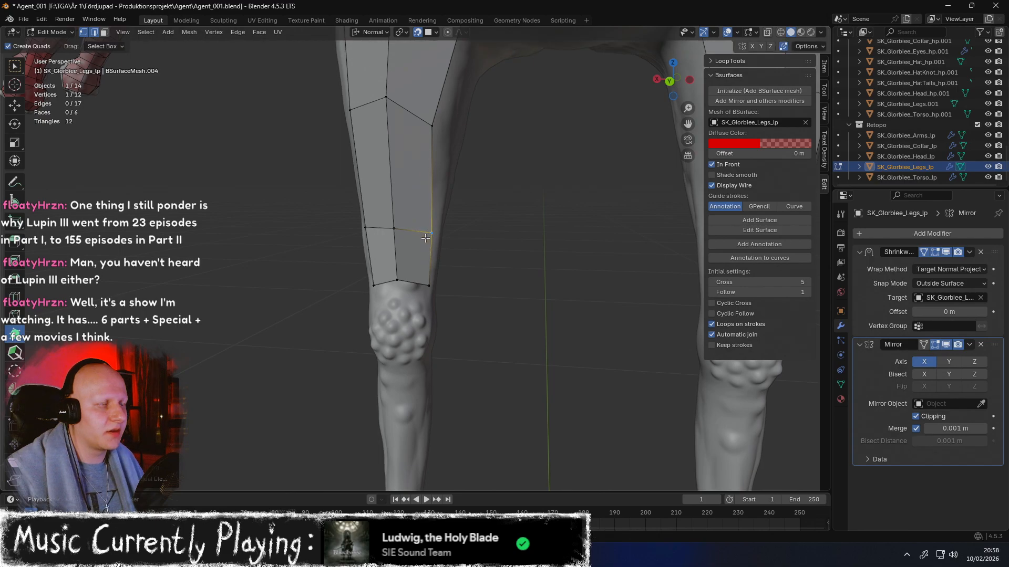
{"action": "middle_click_drag", "start_coordinate": [428, 235], "coordinate": [439, 238]}
{"action": "left_click_drag", "start_coordinate": [398, 242], "coordinate": [396, 244]}
{"action": "middle_click_drag", "start_coordinate": [429, 161], "coordinate": [431, 209], "text": "shift"}
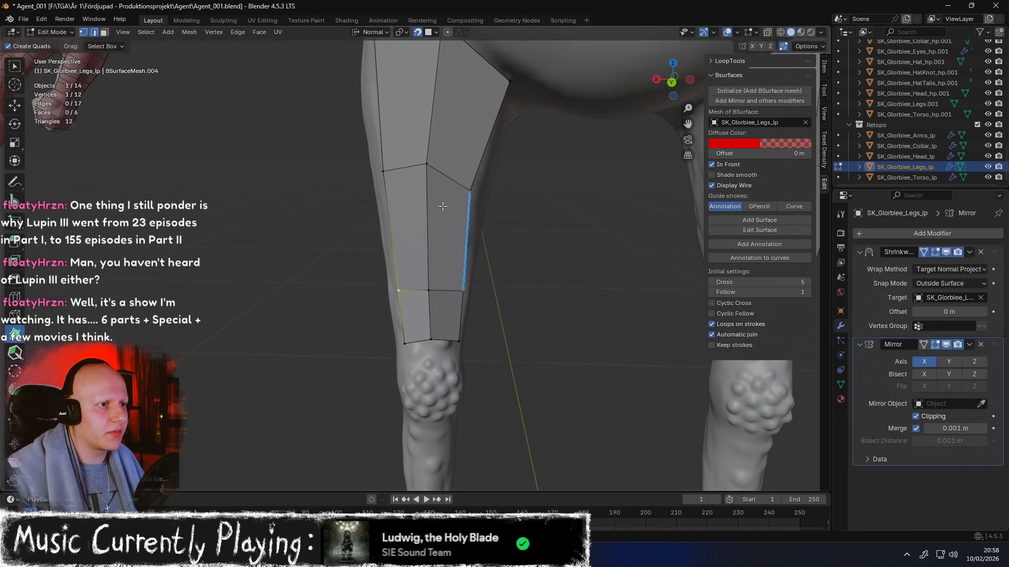
{"action": "left_click_drag", "start_coordinate": [467, 191], "coordinate": [428, 176]}
{"action": "middle_click_drag", "start_coordinate": [428, 176], "coordinate": [434, 233]}
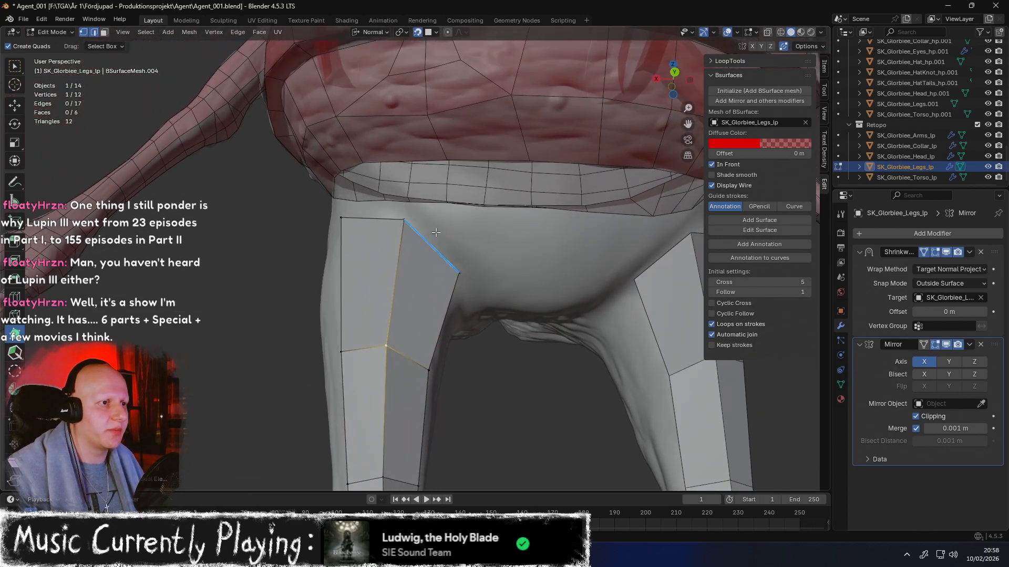
Extrude new quads from the upper thigh's inner edges toward the crotch and fit their vertices to the inner thigh
{"action": "left_click_drag", "start_coordinate": [432, 242], "coordinate": [462, 229]}
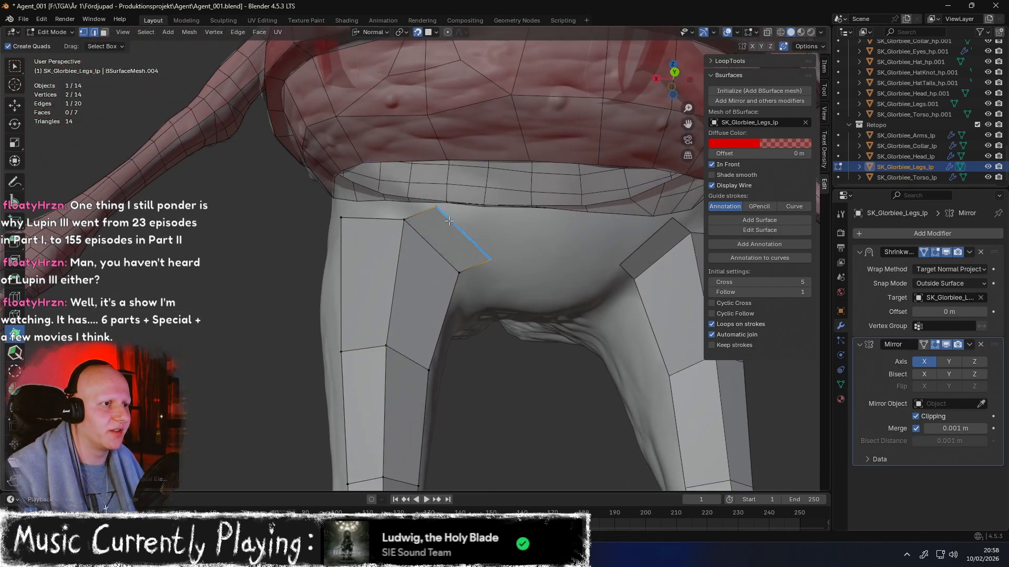
{"action": "middle_click_drag", "start_coordinate": [436, 205], "coordinate": [457, 176]}
{"action": "left_click_drag", "start_coordinate": [457, 176], "coordinate": [460, 172]}
{"action": "middle_click_drag", "start_coordinate": [460, 172], "coordinate": [410, 157]}
{"action": "left_click_drag", "start_coordinate": [422, 126], "coordinate": [432, 209]}
{"action": "middle_click_drag", "start_coordinate": [431, 209], "coordinate": [336, 233]}
{"action": "left_click_drag", "start_coordinate": [330, 210], "coordinate": [346, 256]}
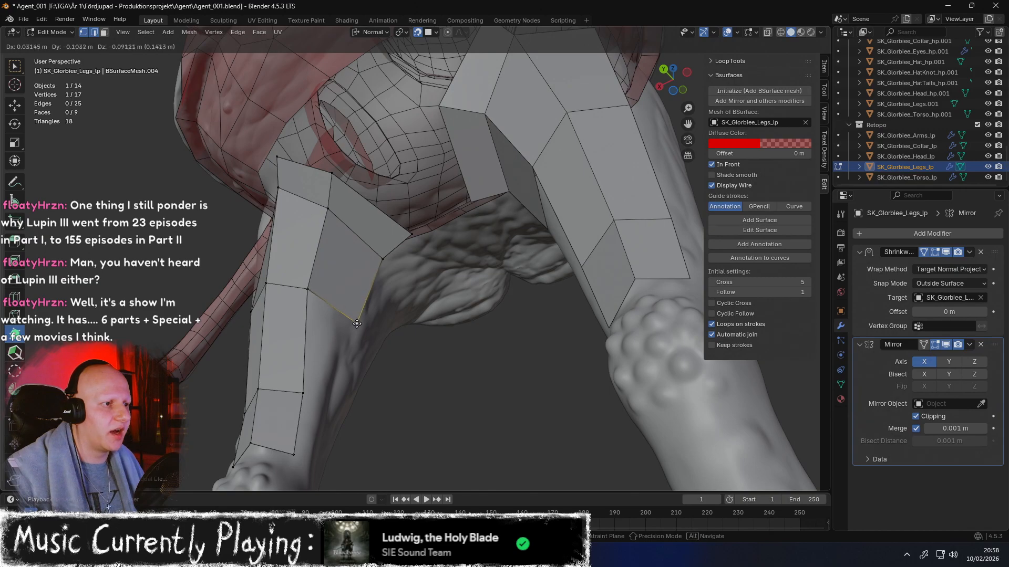
{"action": "left_click_drag", "start_coordinate": [361, 326], "coordinate": [362, 327]}
{"action": "middle_click_drag", "start_coordinate": [361, 326], "coordinate": [330, 238]}
{"action": "left_click_drag", "start_coordinate": [362, 196], "coordinate": [403, 173]}
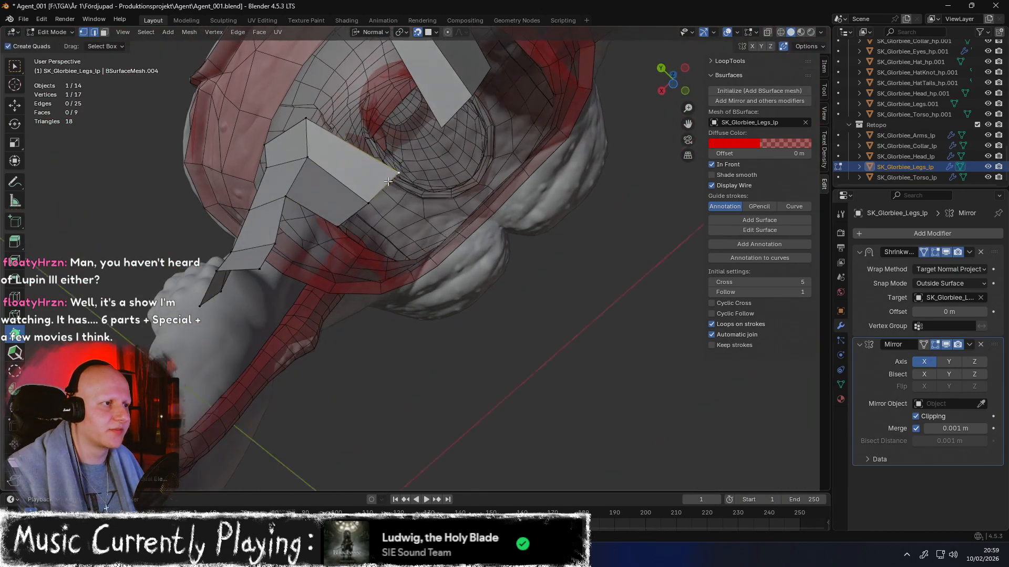
Add a quad above the front of the thigh along the waistline and align its vertices with the neighbouring hip faces
{"action": "middle_click_drag", "start_coordinate": [389, 179], "coordinate": [418, 178]}
{"action": "left_click_drag", "start_coordinate": [434, 163], "coordinate": [438, 159]}
{"action": "middle_click_drag", "start_coordinate": [438, 160], "coordinate": [474, 208]}
{"action": "left_click_drag", "start_coordinate": [474, 208], "coordinate": [418, 170], "text": "ctrl"}
{"action": "middle_click_drag", "start_coordinate": [417, 171], "coordinate": [434, 191]}
{"action": "left_click_drag", "start_coordinate": [493, 228], "coordinate": [488, 220]}
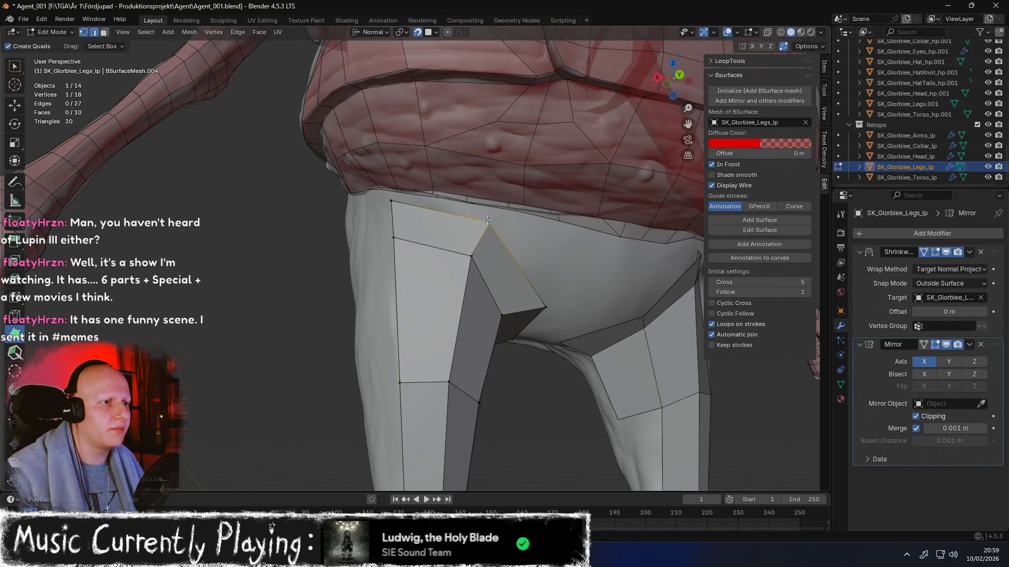
Extend the mesh with quads around the outer side of the hip and place their vertices along the outer thigh
{"action": "middle_click_drag", "start_coordinate": [403, 200], "coordinate": [513, 228]}
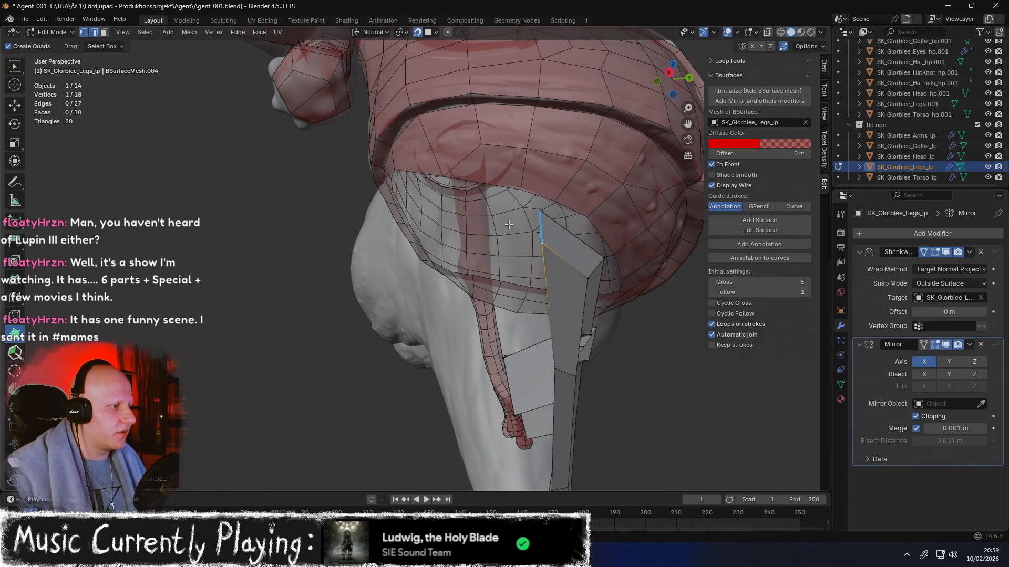
{"action": "middle_click_drag", "start_coordinate": [483, 221], "coordinate": [509, 219]}
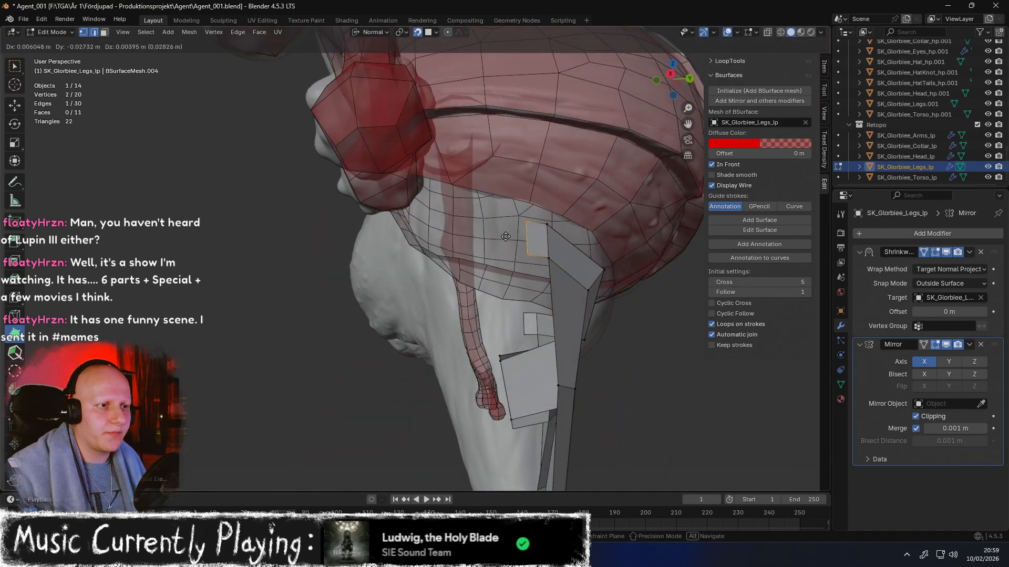
{"action": "middle_click_drag", "start_coordinate": [434, 242], "coordinate": [531, 211]}
{"action": "left_click_drag", "start_coordinate": [498, 261], "coordinate": [511, 292]}
{"action": "middle_click_drag", "start_coordinate": [511, 292], "coordinate": [424, 297]}
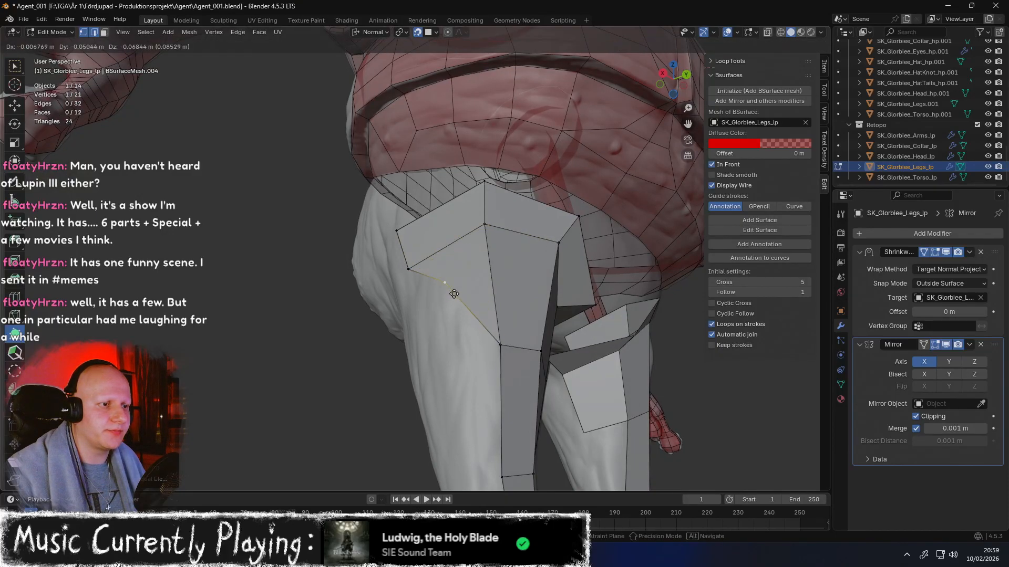
{"action": "left_click", "coordinate": [422, 361]}
Extrude a quad from the side of the hip toward the buttock under the shirt and reposition its corner vertices
{"action": "middle_click_drag", "start_coordinate": [422, 361], "coordinate": [472, 277]}
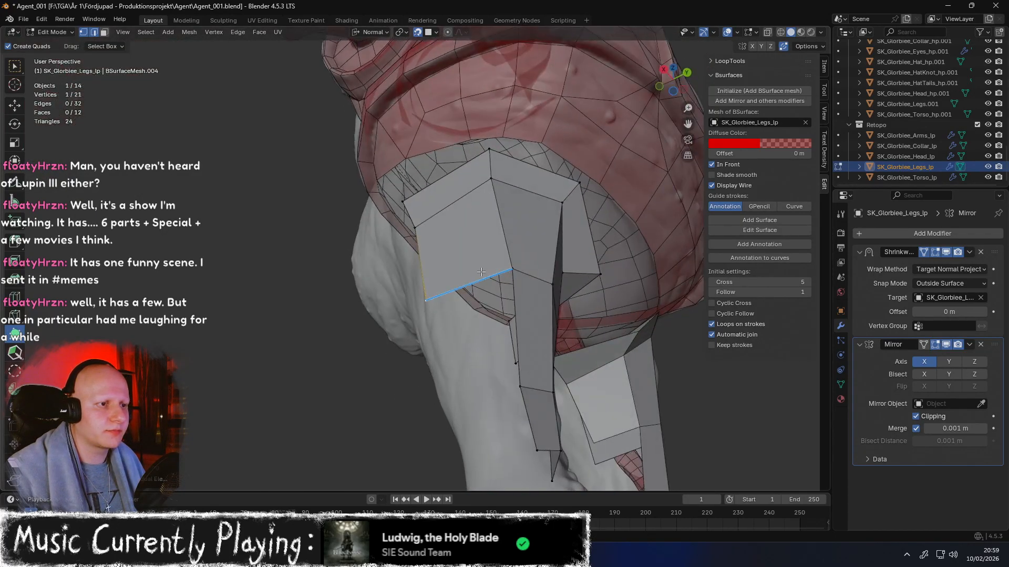
{"action": "left_click_drag", "start_coordinate": [491, 276], "coordinate": [491, 277]}
{"action": "middle_click_drag", "start_coordinate": [491, 276], "coordinate": [492, 299]}
{"action": "left_click_drag", "start_coordinate": [503, 252], "coordinate": [491, 268]}
{"action": "middle_click_drag", "start_coordinate": [491, 268], "coordinate": [518, 219]}
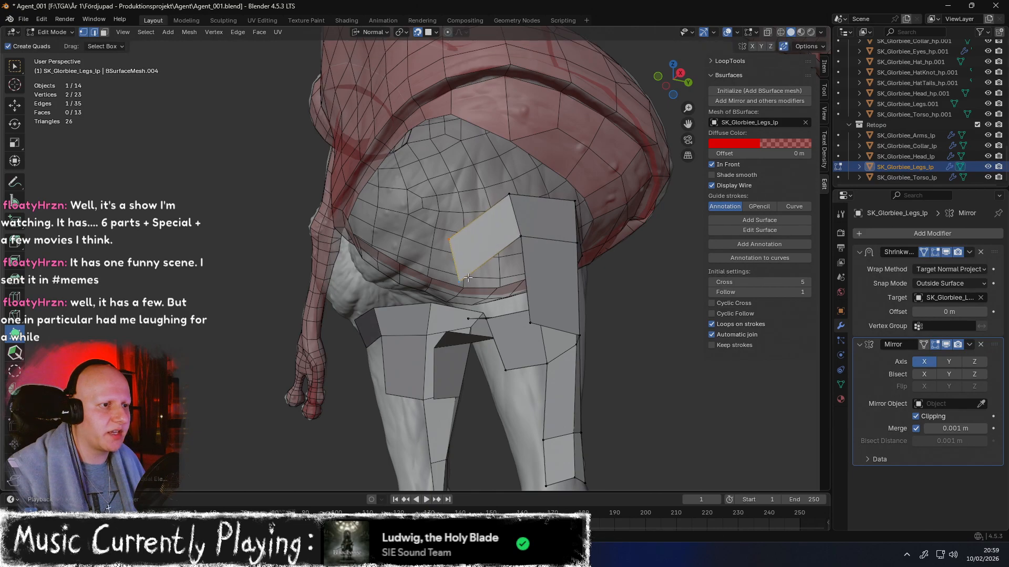
{"action": "middle_click_drag", "start_coordinate": [472, 253], "coordinate": [485, 266]}
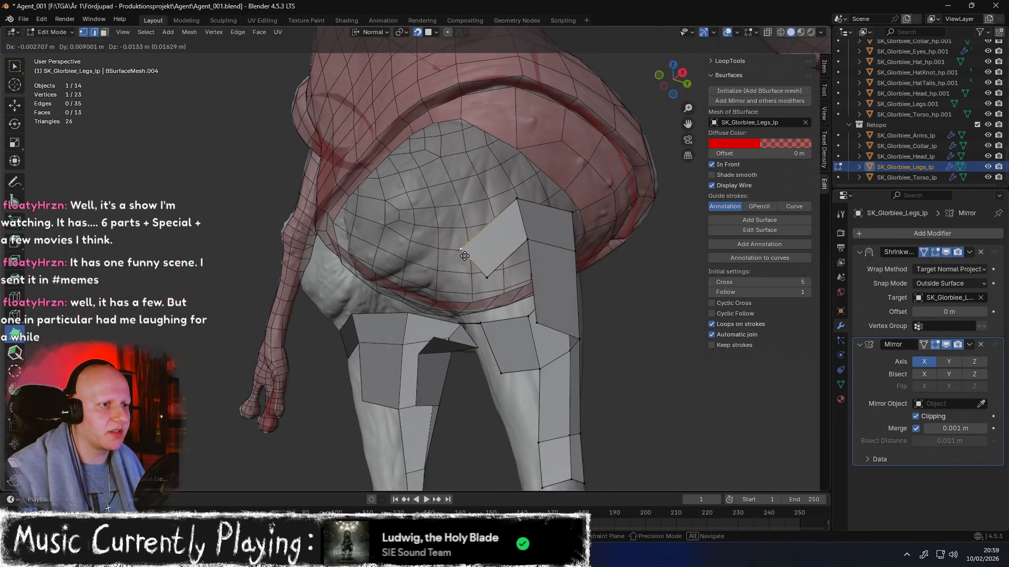
{"action": "left_click", "coordinate": [527, 247]}
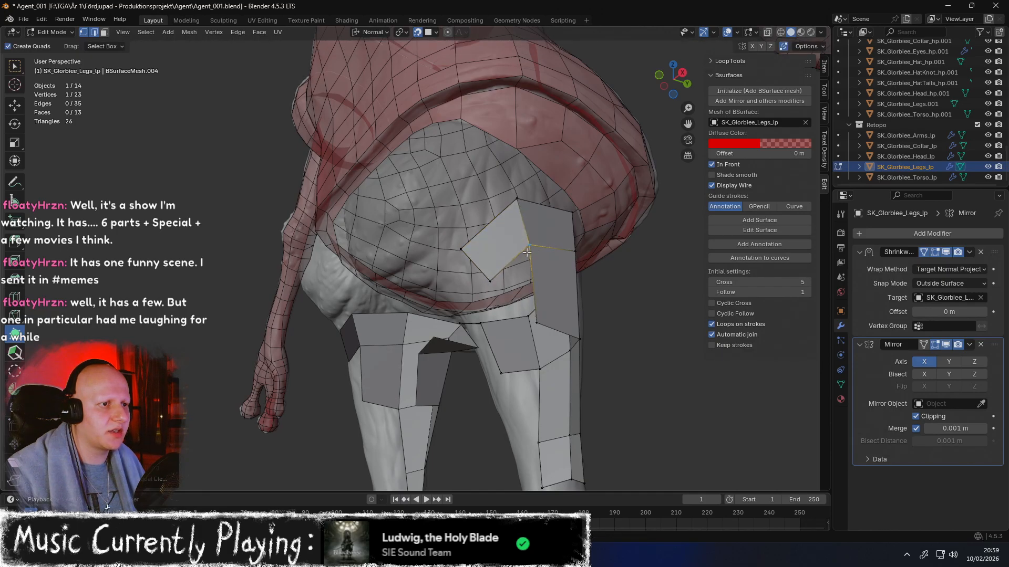
{"action": "left_click_drag", "start_coordinate": [466, 250], "coordinate": [458, 248]}
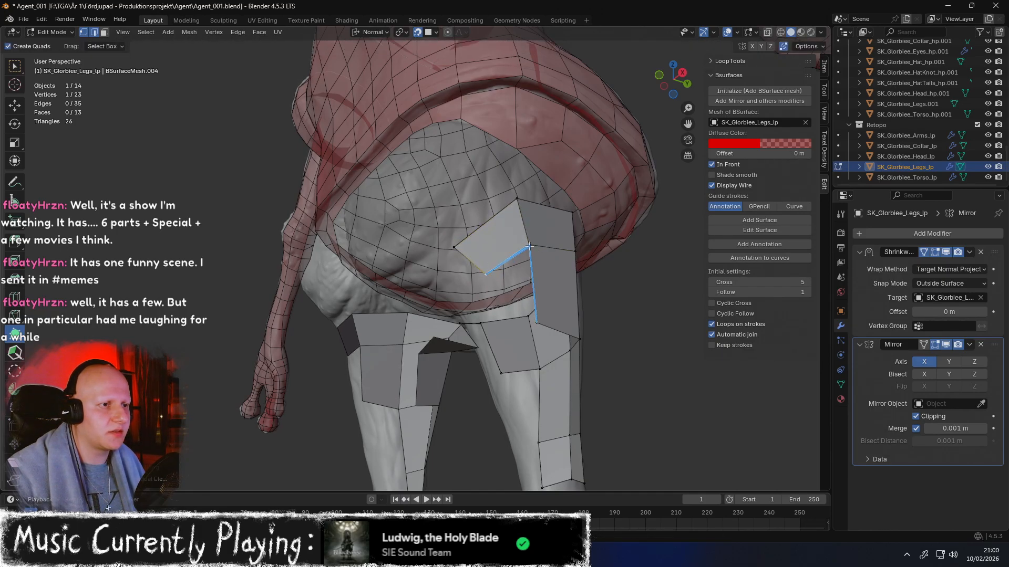
Fill the gap below the rear hip quad with a new face and fit the outer thigh vertices to the leg
{"action": "left_click_drag", "start_coordinate": [529, 246], "coordinate": [497, 320], "text": "ctrl"}
{"action": "middle_click_drag", "start_coordinate": [536, 315], "coordinate": [481, 233]}
{"action": "middle_click_drag", "start_coordinate": [533, 156], "coordinate": [444, 166]}
{"action": "left_click_drag", "start_coordinate": [429, 194], "coordinate": [436, 194]}
{"action": "left_click_drag", "start_coordinate": [425, 316], "coordinate": [428, 315]}
{"action": "middle_click_drag", "start_coordinate": [427, 257], "coordinate": [403, 143]}
Insert a vertical edge loop down the outer front of the thigh and space the neighbouring vertices evenly down to the knee
{"action": "left_click", "coordinate": [470, 192]}
{"action": "left_click", "coordinate": [432, 176]}
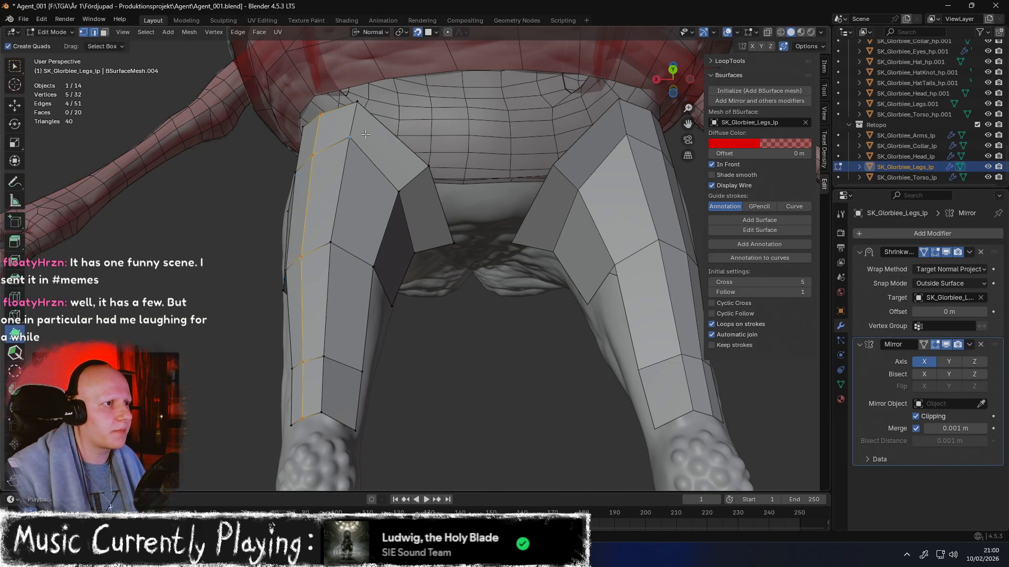
{"action": "left_click", "coordinate": [362, 153]}
{"action": "left_click_drag", "start_coordinate": [330, 247], "coordinate": [342, 254]}
{"action": "left_click_drag", "start_coordinate": [324, 357], "coordinate": [333, 358]}
{"action": "left_click_drag", "start_coordinate": [342, 417], "coordinate": [333, 419]}
{"action": "left_click_drag", "start_coordinate": [332, 358], "coordinate": [335, 360]}
{"action": "left_click_drag", "start_coordinate": [326, 415], "coordinate": [305, 419]}
{"action": "left_click_drag", "start_coordinate": [305, 361], "coordinate": [308, 360]}
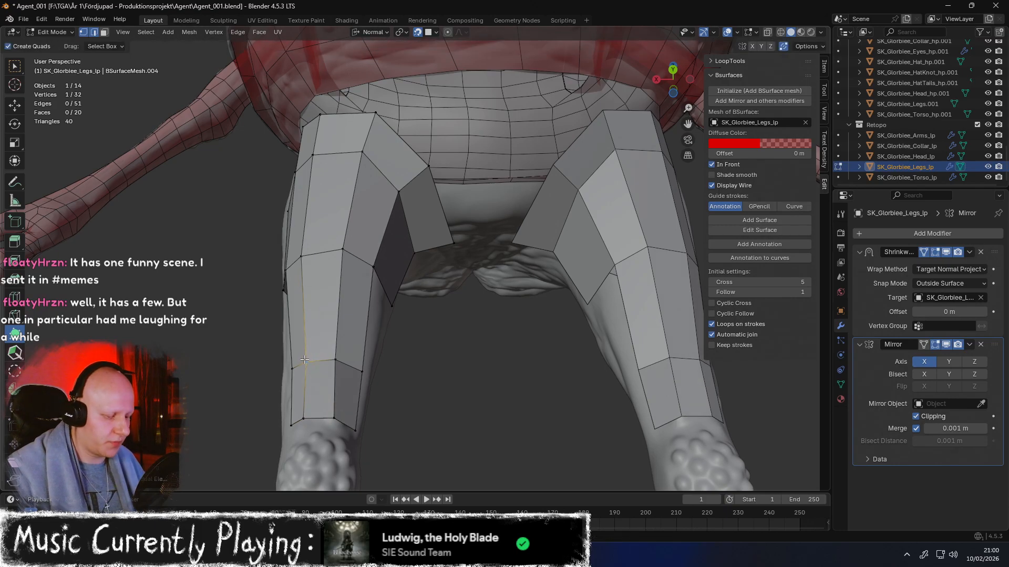
Reposition the vertices along the outer thigh and the hip's upper edge to smooth the quad flow around the side
{"action": "middle_click_drag", "start_coordinate": [306, 247], "coordinate": [348, 280]}
{"action": "left_click_drag", "start_coordinate": [353, 299], "coordinate": [356, 288]}
{"action": "left_click_drag", "start_coordinate": [361, 182], "coordinate": [422, 190]}
{"action": "middle_click_drag", "start_coordinate": [373, 148], "coordinate": [402, 157]}
{"action": "left_click_drag", "start_coordinate": [464, 158], "coordinate": [420, 150]}
{"action": "middle_click_drag", "start_coordinate": [419, 150], "coordinate": [458, 171]}
{"action": "middle_click_drag", "start_coordinate": [528, 156], "coordinate": [439, 198]}
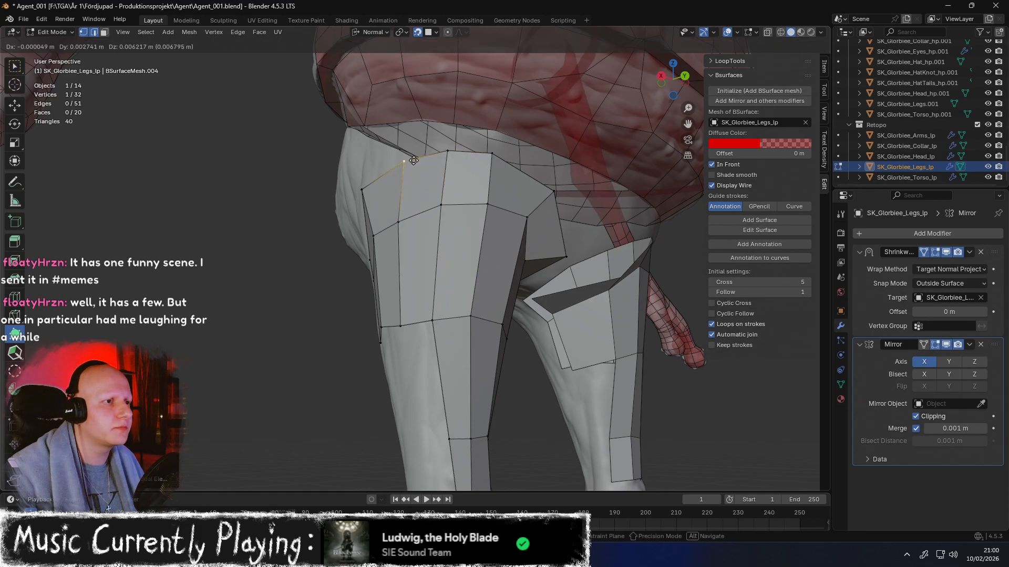
{"action": "middle_click_drag", "start_coordinate": [494, 167], "coordinate": [452, 128]}
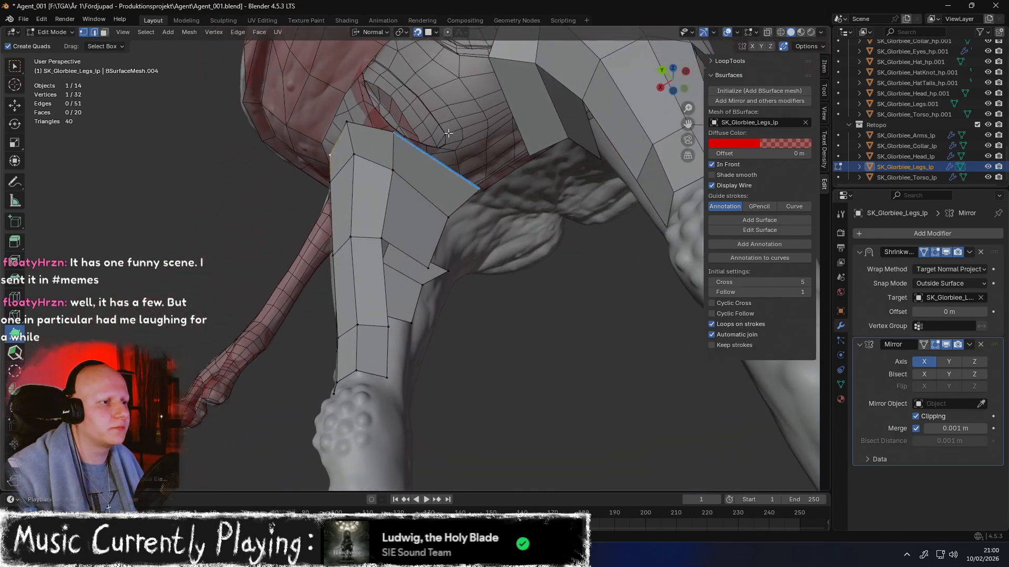
Add a quad on the outer thigh and fit its free corner vertex to the leg surface
{"action": "left_click", "coordinate": [411, 330]}
{"action": "middle_click_drag", "start_coordinate": [411, 330], "coordinate": [481, 265]}
{"action": "key", "text": "g"}
{"action": "left_click", "coordinate": [357, 388]}
{"action": "scroll", "coordinate": [466, 248], "scroll_direction": "up", "scroll_amount": 2}
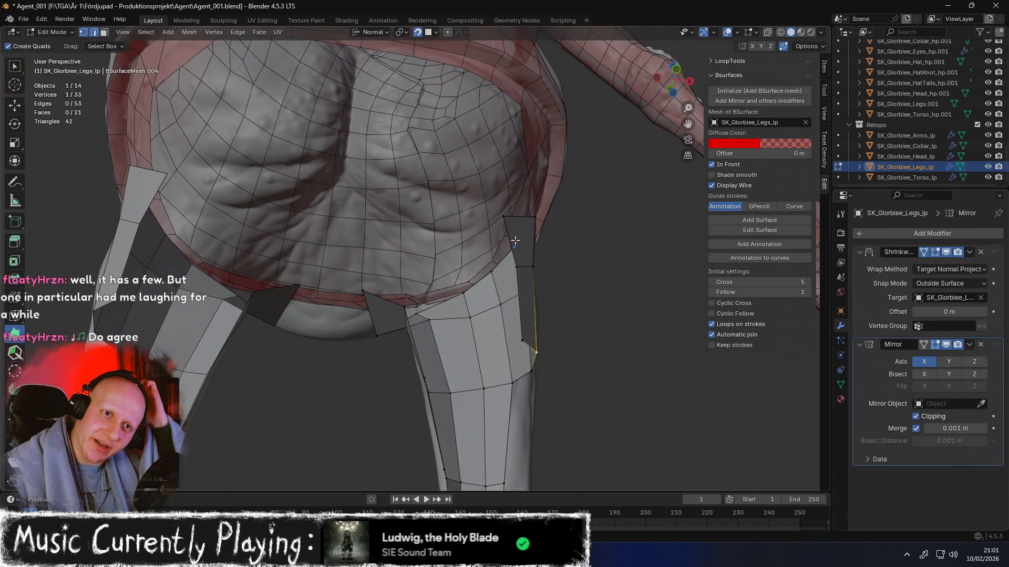
Hide SK_Glorbiee_Arms_lp, SK_Glorbiee_Collar_lp, SK_Glorbiee_Head_lp and SK_Glorbiee_Torso_lp so only the low-poly legs remain visible
{"action": "left_click", "coordinate": [988, 145]}
{"action": "left_click", "coordinate": [988, 135]}
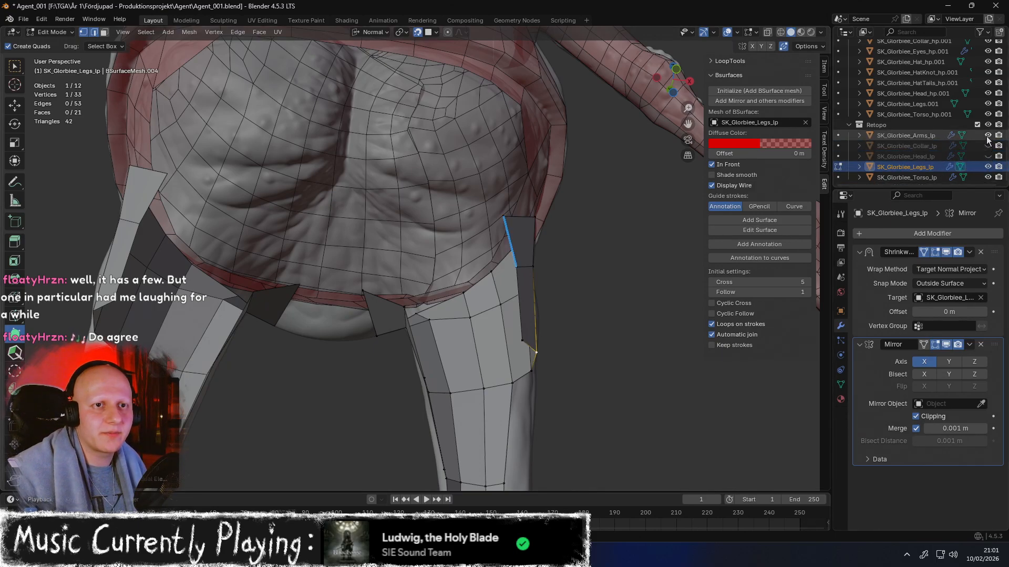
{"action": "left_click", "coordinate": [988, 177]}
{"action": "middle_click_drag", "start_coordinate": [641, 210], "coordinate": [532, 193]}
Reposition the rear hip vertices and add quads across the back of the thigh to close the gap
{"action": "left_click_drag", "start_coordinate": [509, 249], "coordinate": [438, 266]}
{"action": "middle_click_drag", "start_coordinate": [438, 266], "coordinate": [487, 251]}
{"action": "left_click_drag", "start_coordinate": [533, 265], "coordinate": [481, 345], "text": "ctrl"}
{"action": "middle_click_drag", "start_coordinate": [481, 346], "coordinate": [420, 290]}
{"action": "left_click_drag", "start_coordinate": [415, 297], "coordinate": [320, 277]}
{"action": "left_click_drag", "start_coordinate": [343, 317], "coordinate": [397, 360], "text": "ctrl"}
Select the faces of the ring around the upper thigh to examine how the face loop runs and how many faces it has
{"action": "middle_click_drag", "start_coordinate": [462, 323], "coordinate": [279, 211]}
{"action": "left_click", "coordinate": [393, 204], "text": "shift"}
{"action": "left_click", "coordinate": [339, 218], "text": "shift"}
{"action": "middle_click_drag", "start_coordinate": [339, 218], "coordinate": [274, 223]}
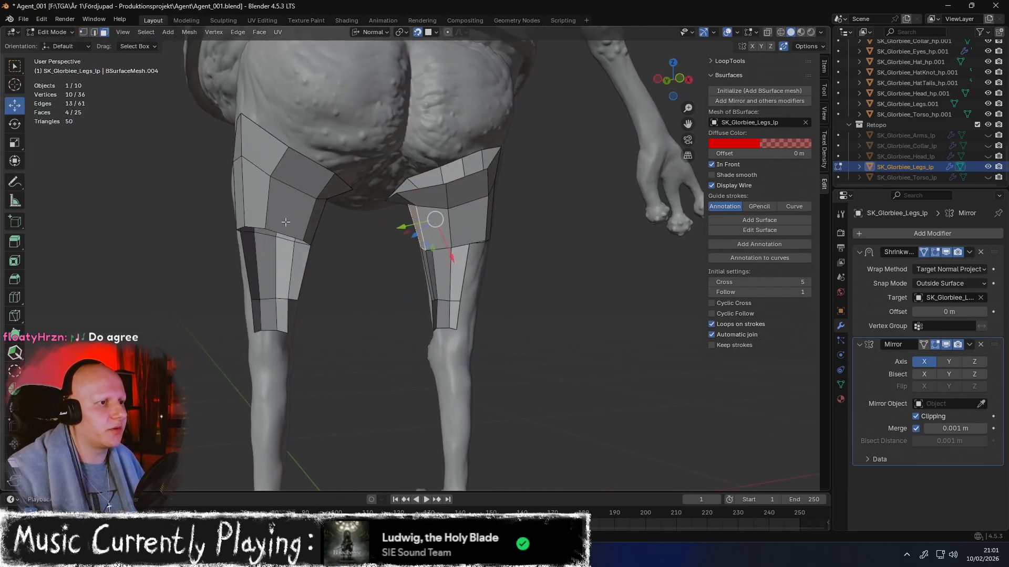
{"action": "left_click", "coordinate": [469, 222], "text": "shift"}
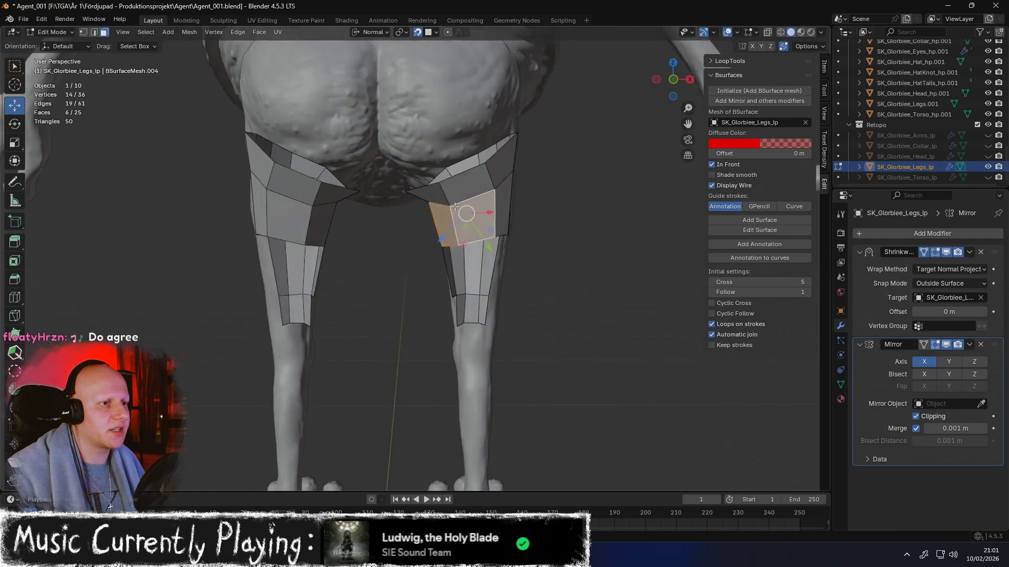
{"action": "middle_click_drag", "start_coordinate": [469, 222], "coordinate": [380, 212]}
{"action": "left_click", "coordinate": [483, 188], "text": "shift"}
{"action": "middle_click_drag", "start_coordinate": [483, 188], "coordinate": [386, 92]}
{"action": "scroll", "coordinate": [386, 92], "scroll_direction": "up", "scroll_amount": 10}
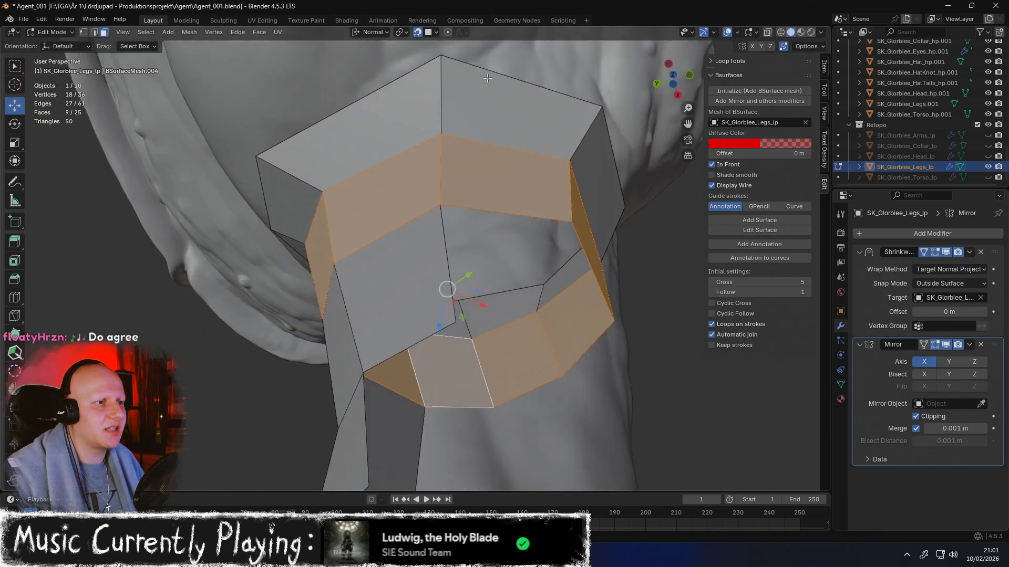
{"action": "scroll", "coordinate": [434, 122], "scroll_direction": "down", "scroll_amount": 3}
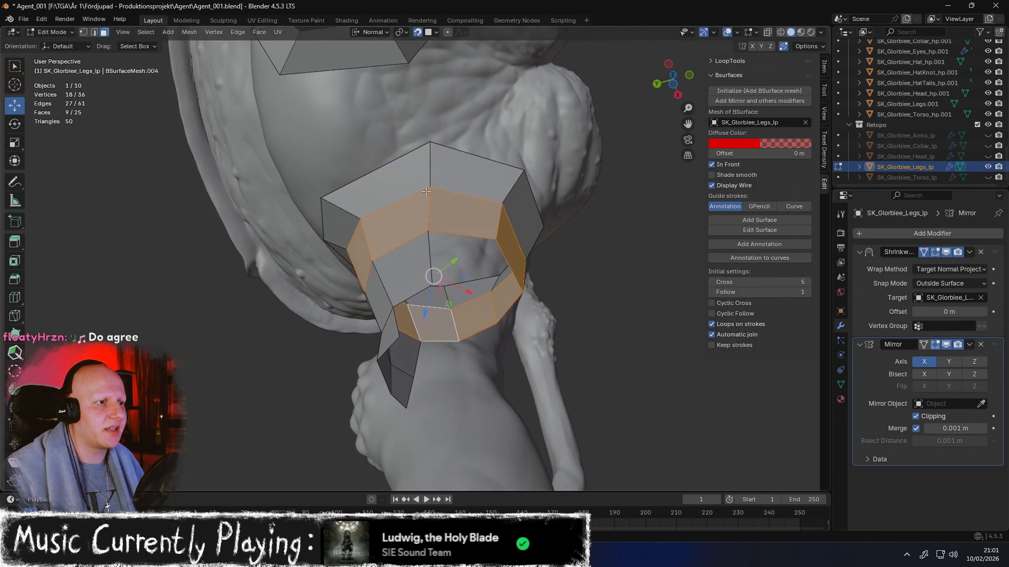
Insert a vertical edge loop down the inner thigh and space the neighbouring upper vertices evenly
{"action": "left_click", "coordinate": [408, 236]}
{"action": "middle_click_drag", "start_coordinate": [433, 228], "coordinate": [426, 233]}
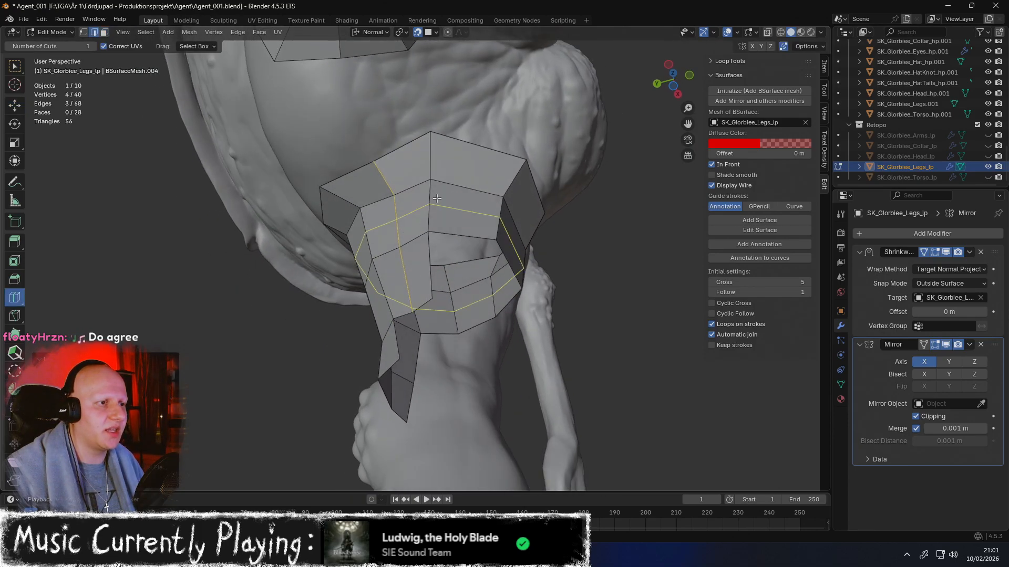
{"action": "left_click", "coordinate": [16, 337]}
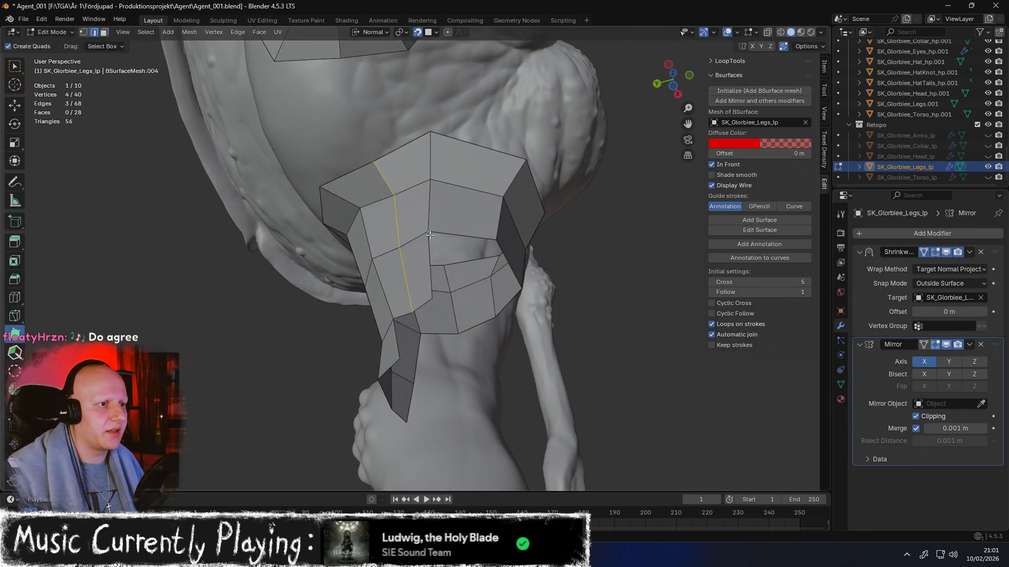
{"action": "left_click_drag", "start_coordinate": [431, 180], "coordinate": [451, 182]}
{"action": "left_click_drag", "start_coordinate": [436, 136], "coordinate": [455, 144]}
{"action": "left_click_drag", "start_coordinate": [458, 236], "coordinate": [456, 234]}
{"action": "left_click_drag", "start_coordinate": [450, 183], "coordinate": [451, 185]}
{"action": "left_click_drag", "start_coordinate": [452, 139], "coordinate": [457, 141]}
{"action": "left_click_drag", "start_coordinate": [377, 161], "coordinate": [381, 163]}
Reposition the vertices down the inner and rear thigh to even out the quads beside the new edge loop
{"action": "middle_click_drag", "start_coordinate": [416, 178], "coordinate": [422, 342]}
{"action": "left_click_drag", "start_coordinate": [416, 366], "coordinate": [420, 354]}
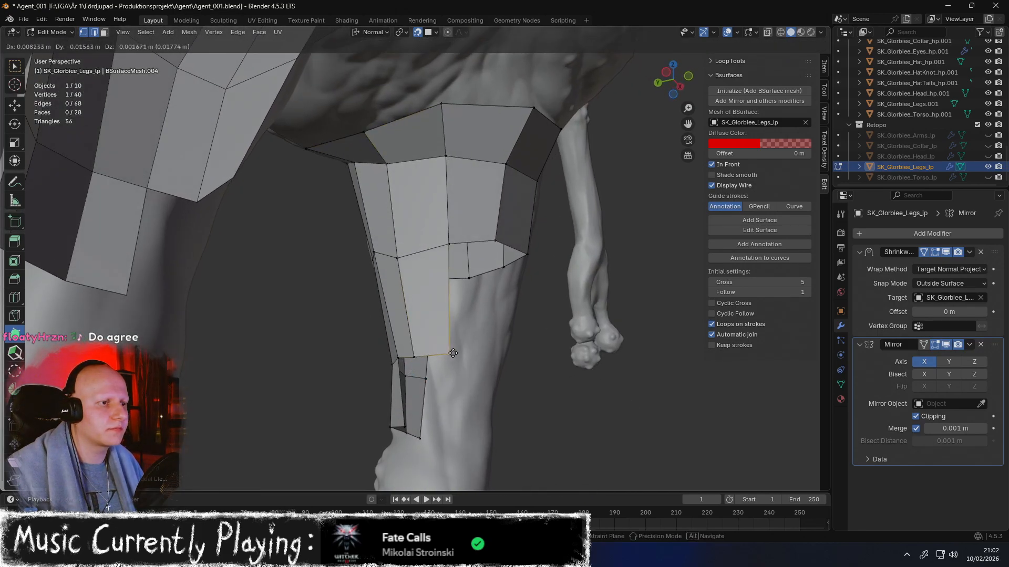
{"action": "middle_click_drag", "start_coordinate": [453, 262], "coordinate": [411, 233]}
{"action": "left_click_drag", "start_coordinate": [412, 232], "coordinate": [432, 213]}
{"action": "left_click_drag", "start_coordinate": [393, 145], "coordinate": [412, 132]}
{"action": "middle_click_drag", "start_coordinate": [431, 139], "coordinate": [419, 153]}
{"action": "left_click_drag", "start_coordinate": [469, 116], "coordinate": [451, 115]}
{"action": "left_click_drag", "start_coordinate": [475, 219], "coordinate": [467, 220]}
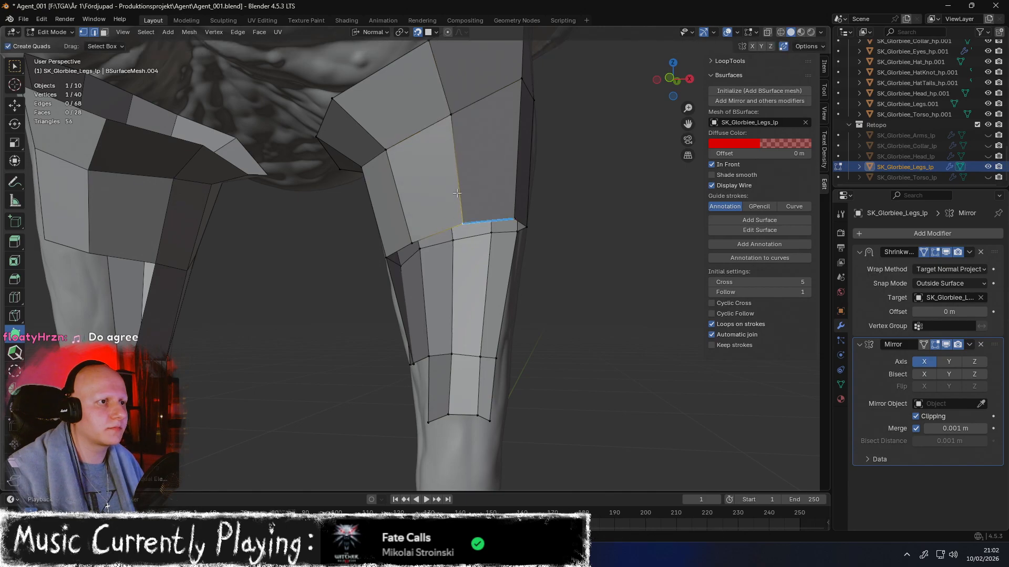
{"action": "middle_click_drag", "start_coordinate": [467, 221], "coordinate": [460, 103]}
Extend the thigh mesh down toward the knee with new quads around the back and outer side of the leg
{"action": "left_click_drag", "start_coordinate": [411, 245], "coordinate": [450, 342], "text": "ctrl"}
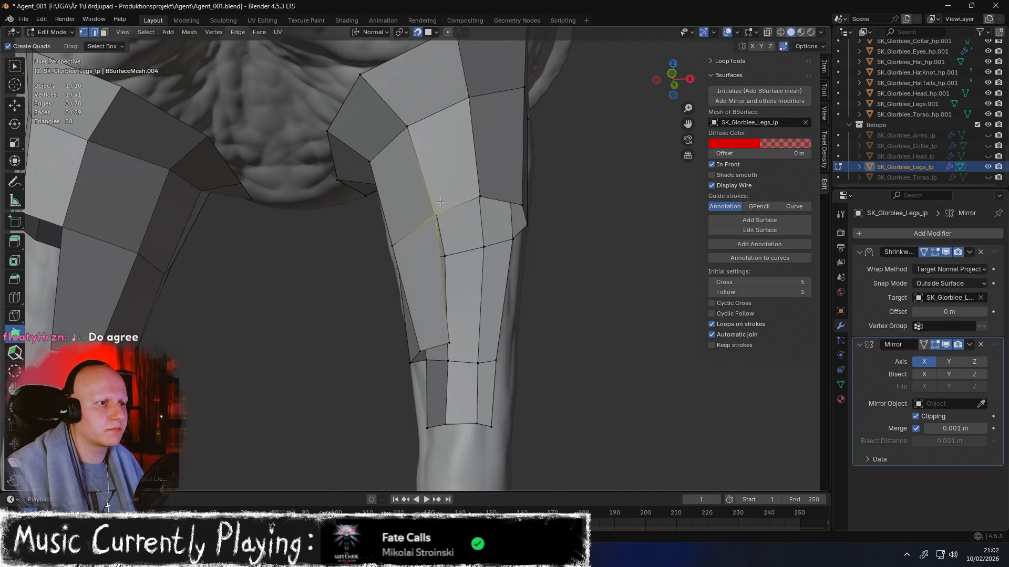
{"action": "left_click_drag", "start_coordinate": [442, 217], "coordinate": [443, 217], "text": "ctrl"}
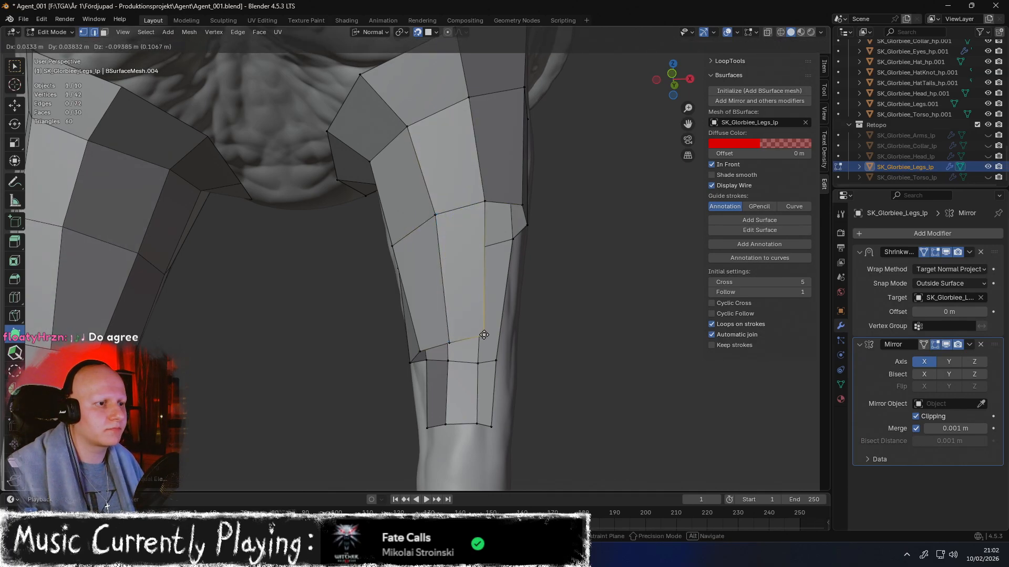
{"action": "middle_click_drag", "start_coordinate": [443, 217], "coordinate": [392, 204]}
{"action": "left_click_drag", "start_coordinate": [392, 204], "coordinate": [451, 335], "text": "ctrl"}
{"action": "middle_click_drag", "start_coordinate": [436, 247], "coordinate": [376, 242]}
{"action": "middle_click_drag", "start_coordinate": [362, 196], "coordinate": [385, 213]}
{"action": "left_click_drag", "start_coordinate": [385, 212], "coordinate": [386, 216], "text": "ctrl"}
{"action": "middle_click_drag", "start_coordinate": [386, 216], "coordinate": [346, 206]}
{"action": "left_click_drag", "start_coordinate": [362, 213], "coordinate": [409, 350], "text": "ctrl"}
Reposition the mid-thigh vertices and the two rows just above the knee to straighten the edge flow
{"action": "middle_click_drag", "start_coordinate": [408, 350], "coordinate": [318, 339]}
{"action": "mouse_move", "coordinate": [374, 317]}
{"action": "middle_mouse_down"}
{"action": "mouse_move", "coordinate": [436, 329]}
{"action": "mouse_move", "coordinate": [379, 301]}
{"action": "mouse_move", "coordinate": [388, 273]}
{"action": "mouse_move", "coordinate": [388, 307]}
{"action": "middle_mouse_up"}
{"action": "left_click_drag", "start_coordinate": [348, 206], "coordinate": [361, 204]}
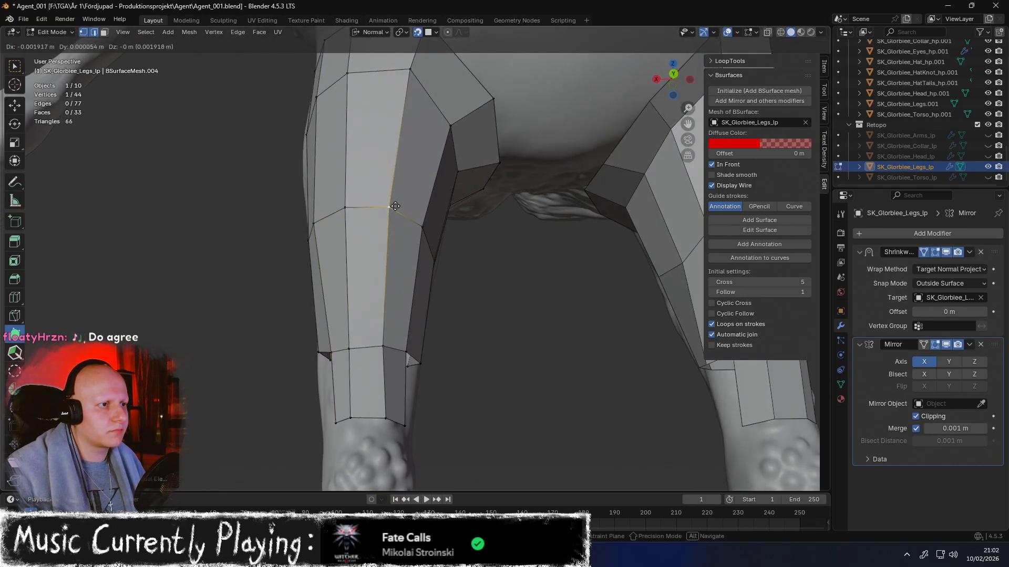
{"action": "middle_click_drag", "start_coordinate": [361, 204], "coordinate": [434, 245]}
{"action": "middle_click_drag", "start_coordinate": [403, 299], "coordinate": [437, 238]}
{"action": "left_click_drag", "start_coordinate": [393, 221], "coordinate": [447, 219]}
{"action": "left_click_drag", "start_coordinate": [408, 363], "coordinate": [402, 361]}
{"action": "left_click_drag", "start_coordinate": [416, 437], "coordinate": [404, 437]}
Move the vertices along the side of the thigh to even out the rows up to the hip
{"action": "middle_click_drag", "start_coordinate": [395, 421], "coordinate": [487, 336]}
{"action": "left_click_drag", "start_coordinate": [470, 347], "coordinate": [471, 331]}
{"action": "left_click_drag", "start_coordinate": [457, 233], "coordinate": [471, 230]}
{"action": "middle_click_drag", "start_coordinate": [471, 231], "coordinate": [473, 148]}
{"action": "left_click_drag", "start_coordinate": [464, 126], "coordinate": [462, 120]}
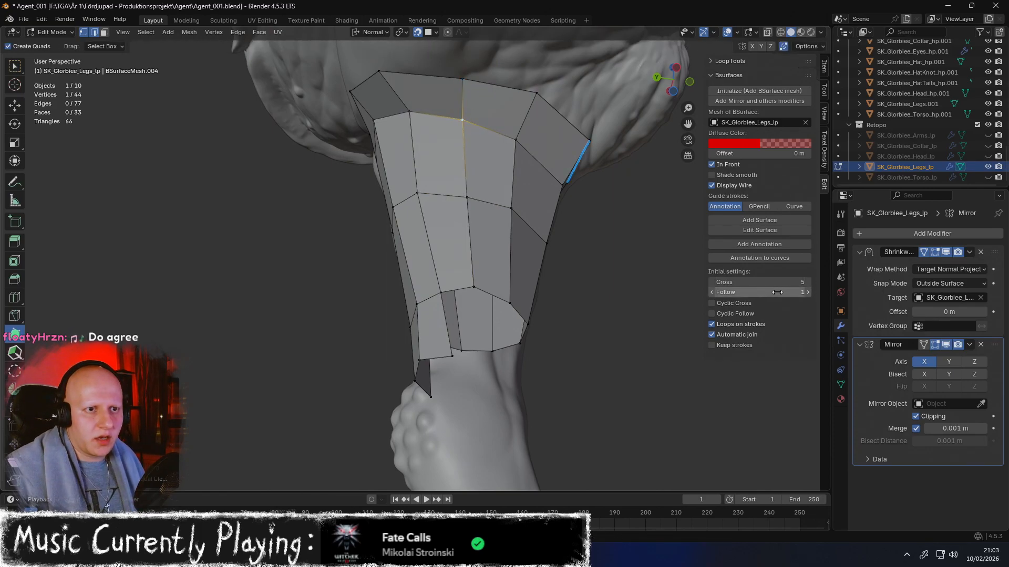
Assign the BSurfaceMesh material to all faces of the legs mesh
{"action": "left_click", "coordinate": [744, 365]}
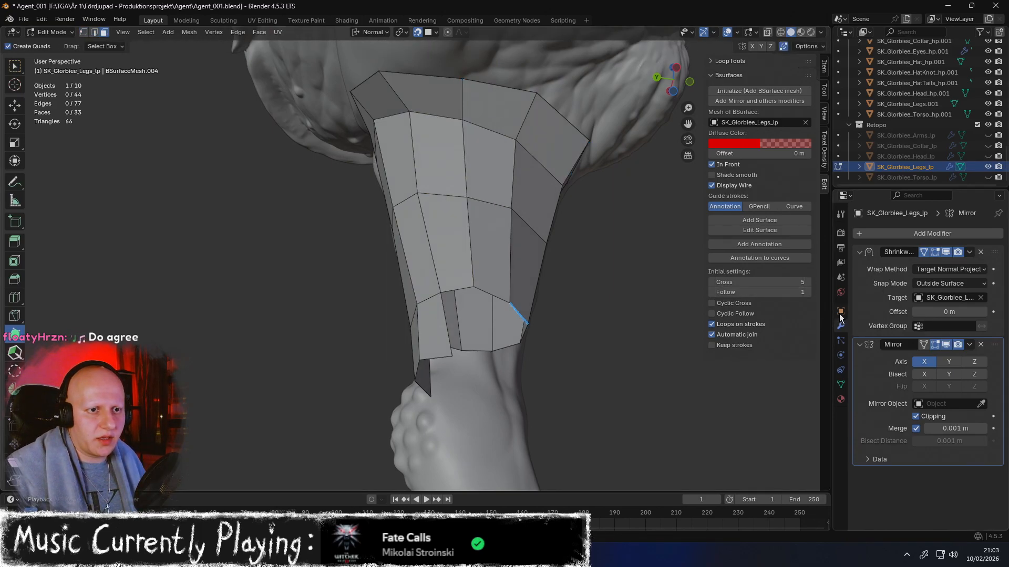
{"action": "key", "text": "a"}
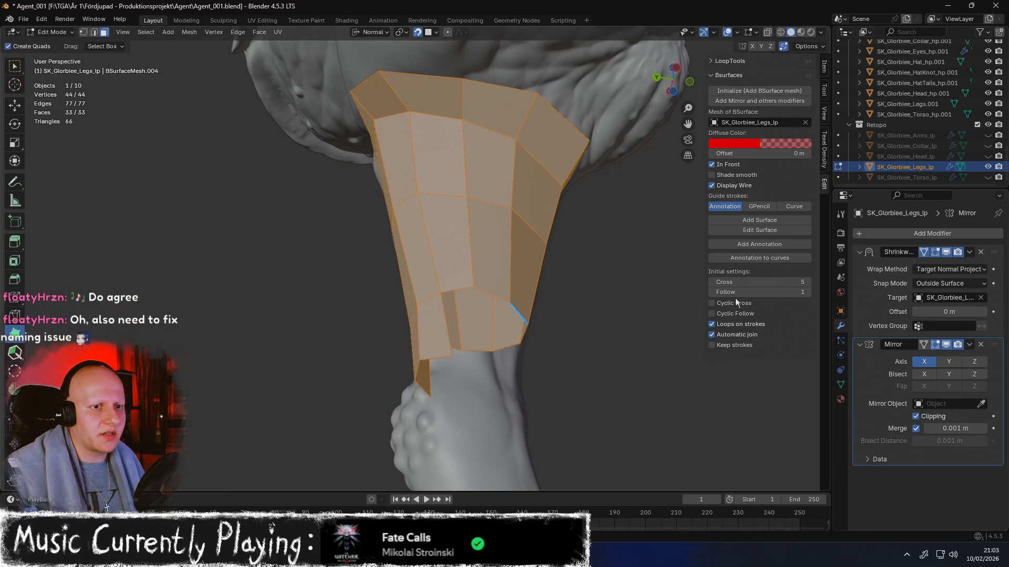
{"action": "left_click", "coordinate": [841, 400]}
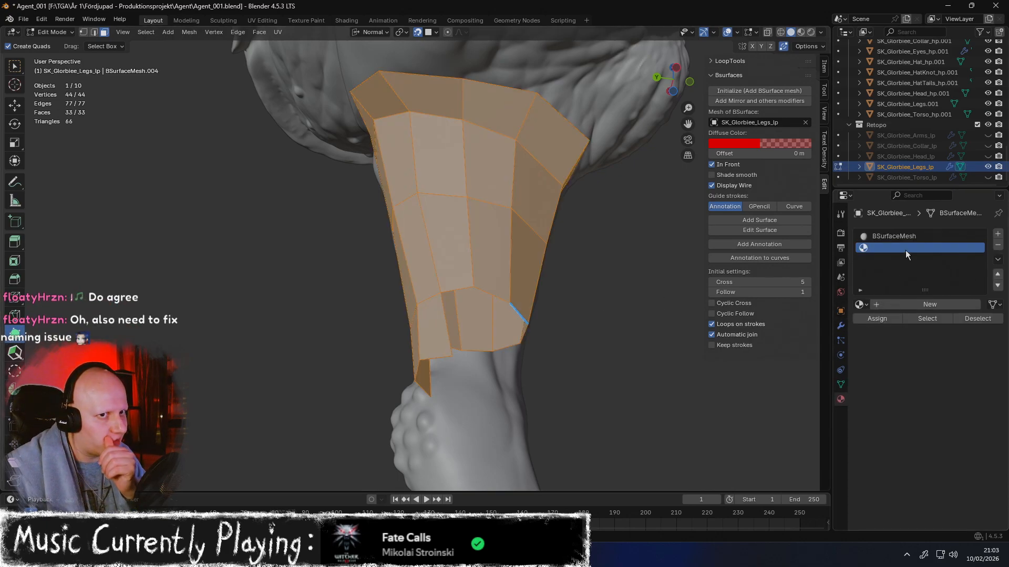
{"action": "left_click", "coordinate": [903, 236]}
{"action": "left_click", "coordinate": [880, 319]}
{"action": "middle_click_drag", "start_coordinate": [683, 294], "coordinate": [649, 328]}
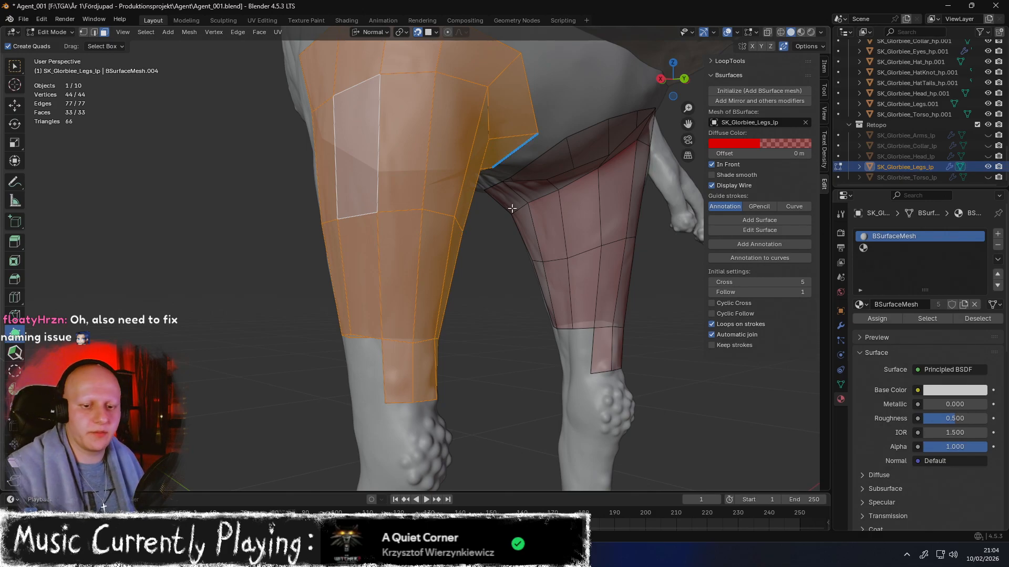
Deselect the legs mesh and relax the quads across the upper thigh with the smoothing brush
{"action": "mouse_move", "coordinate": [511, 208]}
{"action": "middle_mouse_down"}
{"action": "mouse_move", "coordinate": [462, 209]}
{"action": "mouse_move", "coordinate": [497, 208]}
{"action": "middle_mouse_up"}
{"action": "scroll", "coordinate": [512, 197], "scroll_direction": "up", "scroll_amount": 3}
{"action": "scroll", "coordinate": [512, 207], "scroll_direction": "down", "scroll_amount": 4}
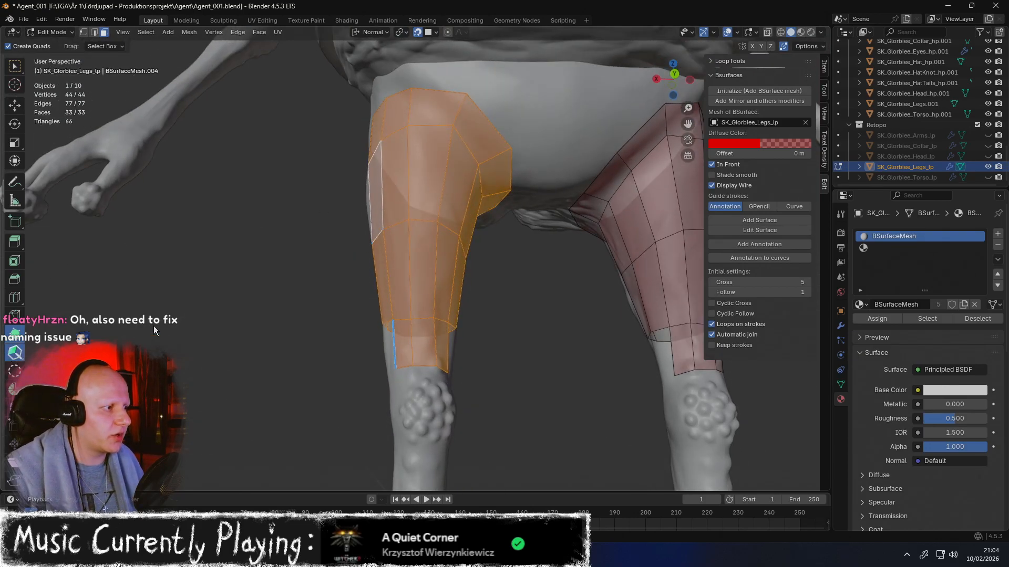
{"action": "left_click", "coordinate": [15, 353]}
{"action": "mouse_move", "coordinate": [432, 247]}
{"action": "middle_mouse_down"}
{"action": "mouse_move", "coordinate": [442, 238]}
{"action": "mouse_move", "coordinate": [390, 253]}
{"action": "mouse_move", "coordinate": [465, 253]}
{"action": "mouse_move", "coordinate": [481, 266]}
{"action": "middle_mouse_up"}
{"action": "key", "text": "shift+space"}
{"action": "key", "text": "g"}
{"action": "left_click", "coordinate": [453, 259]}
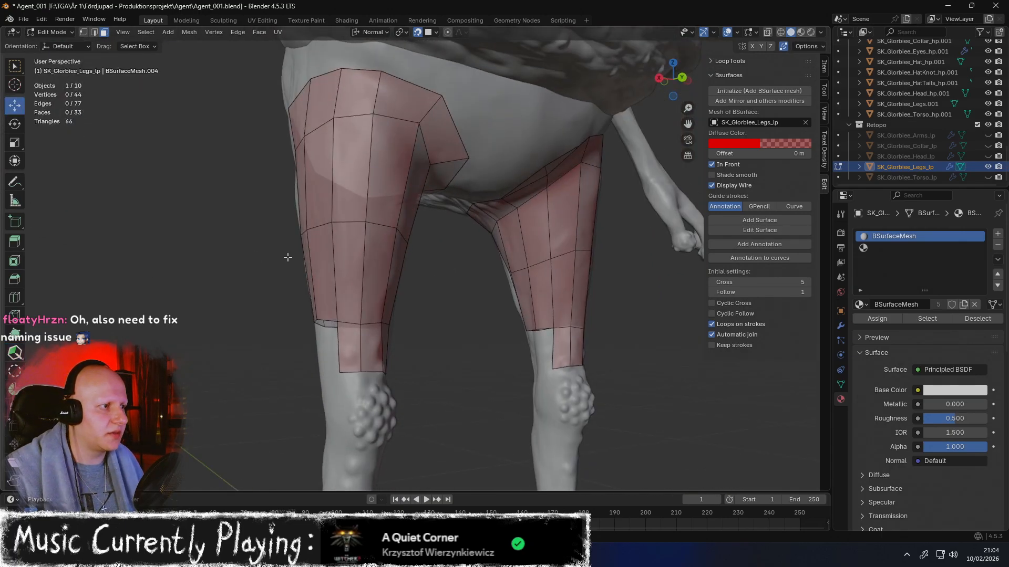
{"action": "left_click", "coordinate": [15, 352]}
{"action": "mouse_move", "coordinate": [360, 218]}
{"action": "middle_mouse_down"}
{"action": "mouse_move", "coordinate": [356, 227]}
{"action": "mouse_move", "coordinate": [387, 207]}
{"action": "mouse_move", "coordinate": [334, 152]}
{"action": "middle_mouse_up"}
{"action": "left_click_drag", "start_coordinate": [359, 120], "coordinate": [426, 133], "text": "shift"}
{"action": "mouse_move", "coordinate": [415, 116]}
{"action": "middle_mouse_down"}
{"action": "mouse_move", "coordinate": [318, 130]}
{"action": "mouse_move", "coordinate": [283, 113]}
{"action": "middle_mouse_up"}
{"action": "middle_click_drag", "start_coordinate": [350, 126], "coordinate": [451, 210]}
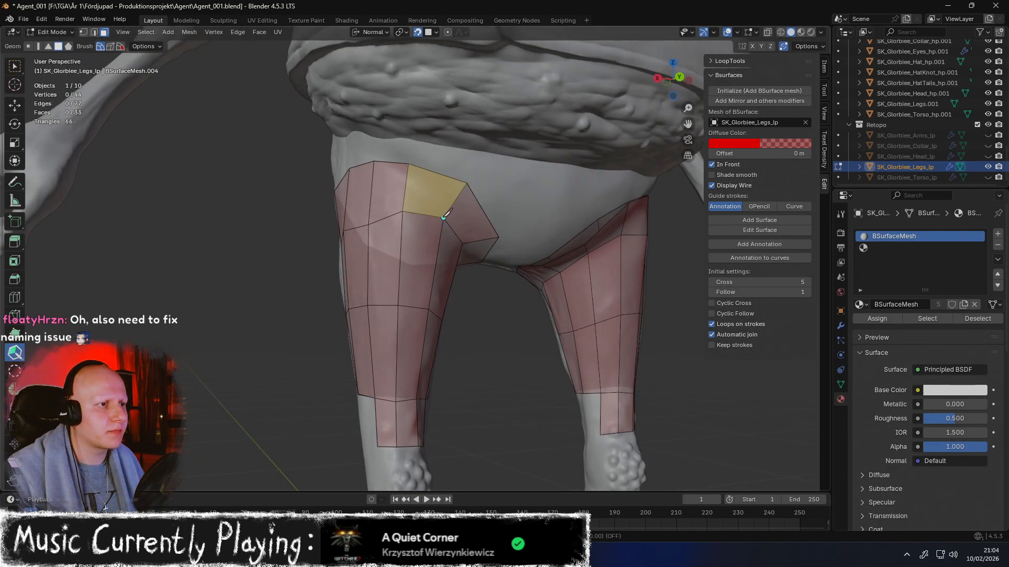
{"action": "middle_click_drag", "start_coordinate": [435, 202], "coordinate": [438, 161]}
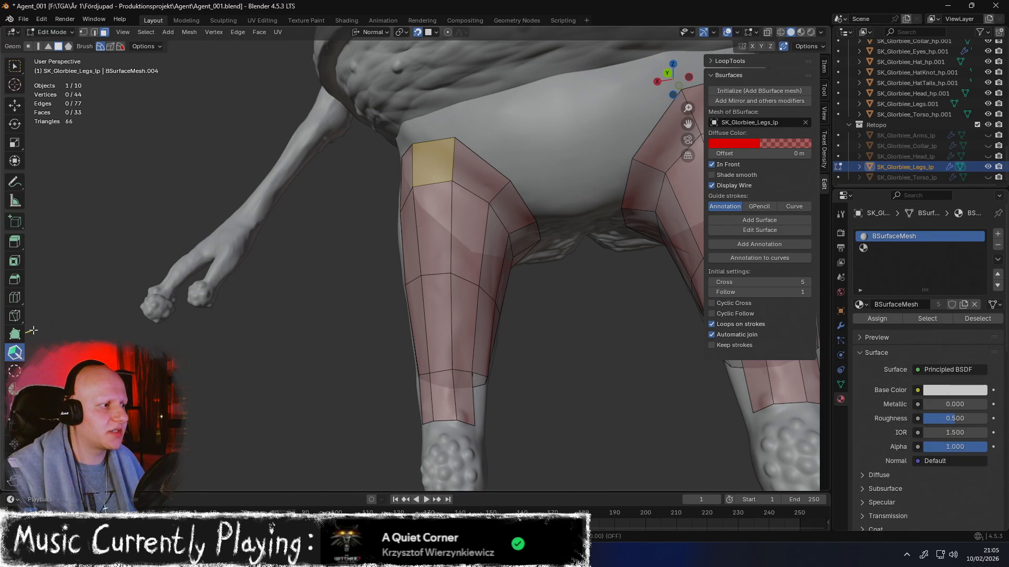
{"action": "key", "text": "alt+a"}
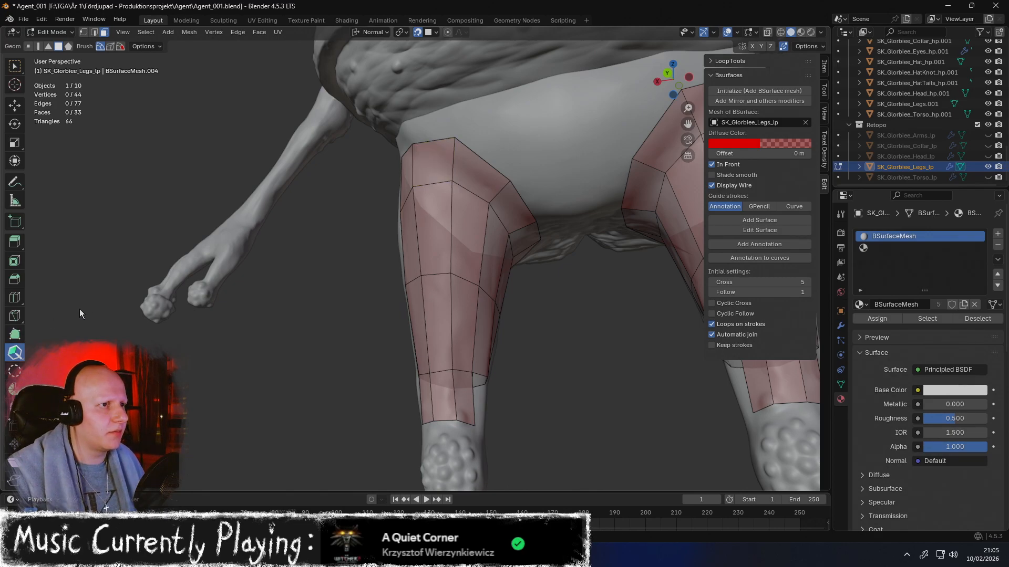
{"action": "middle_click_drag", "start_coordinate": [264, 237], "coordinate": [352, 231]}
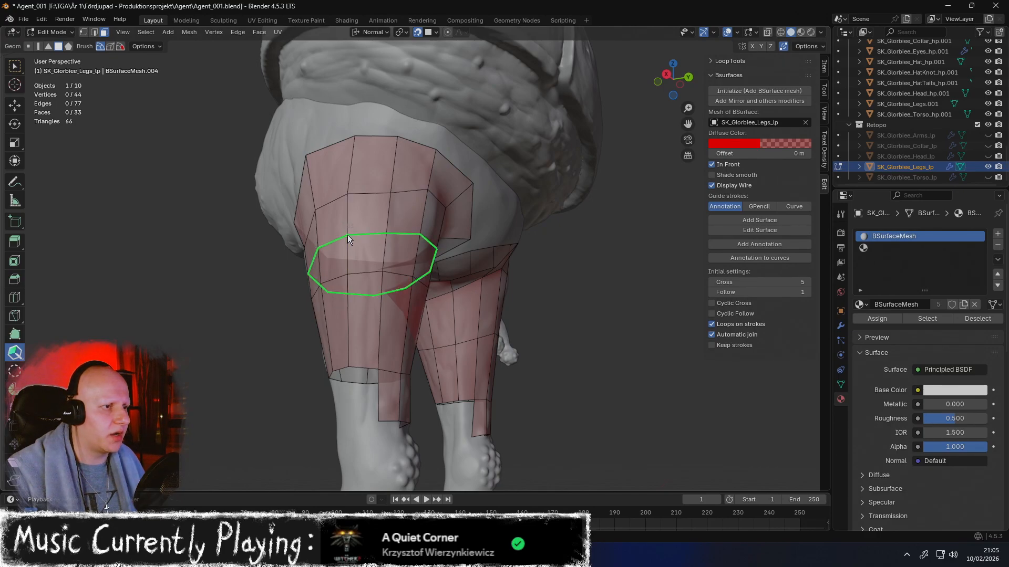
{"action": "scroll", "coordinate": [462, 192], "scroll_direction": "down", "scroll_amount": 1}
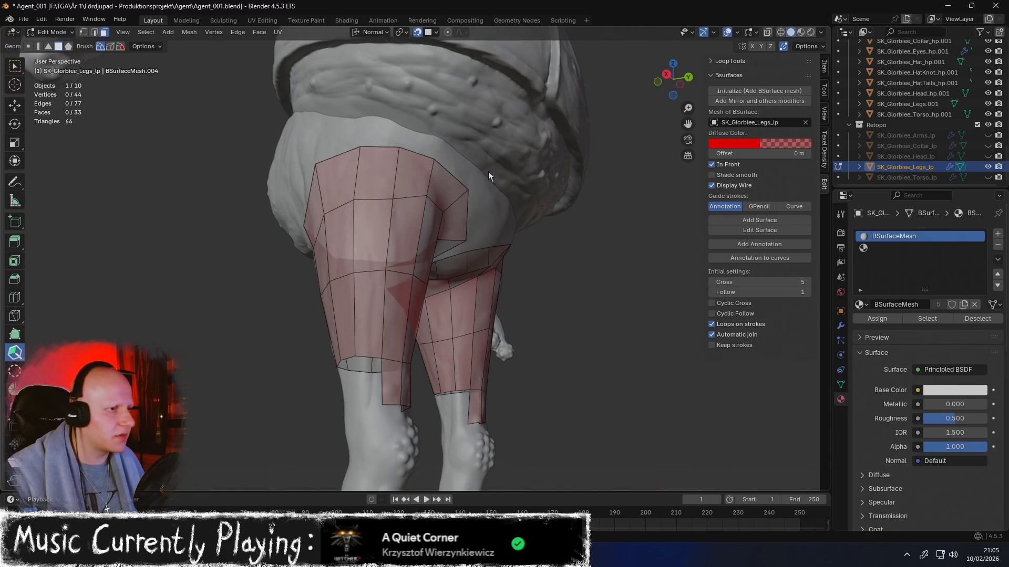
{"action": "key", "text": "1"}
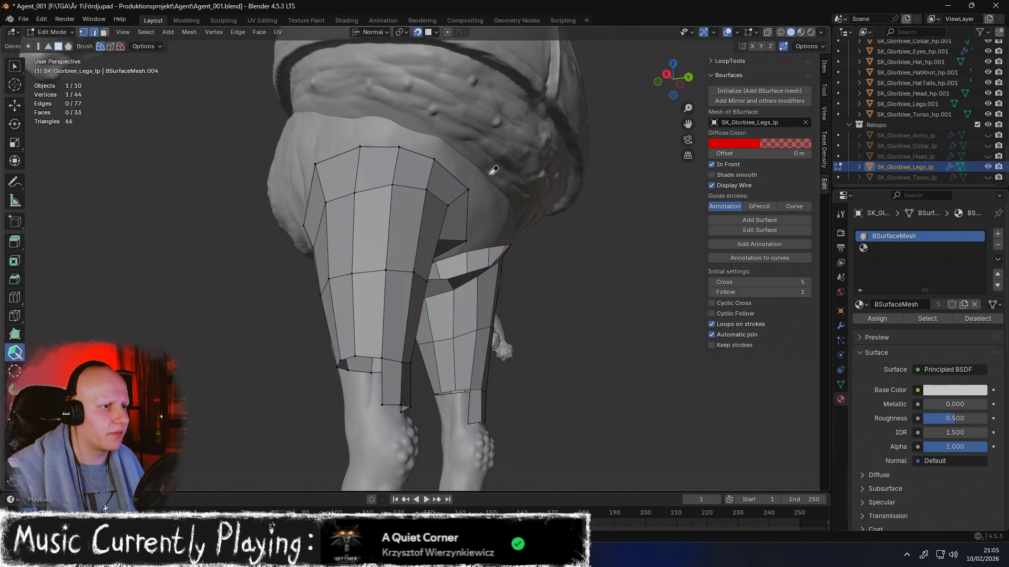
{"action": "key", "text": "a"}
{"action": "key", "text": "alt+a"}
{"action": "key", "text": "ctrl+z"}
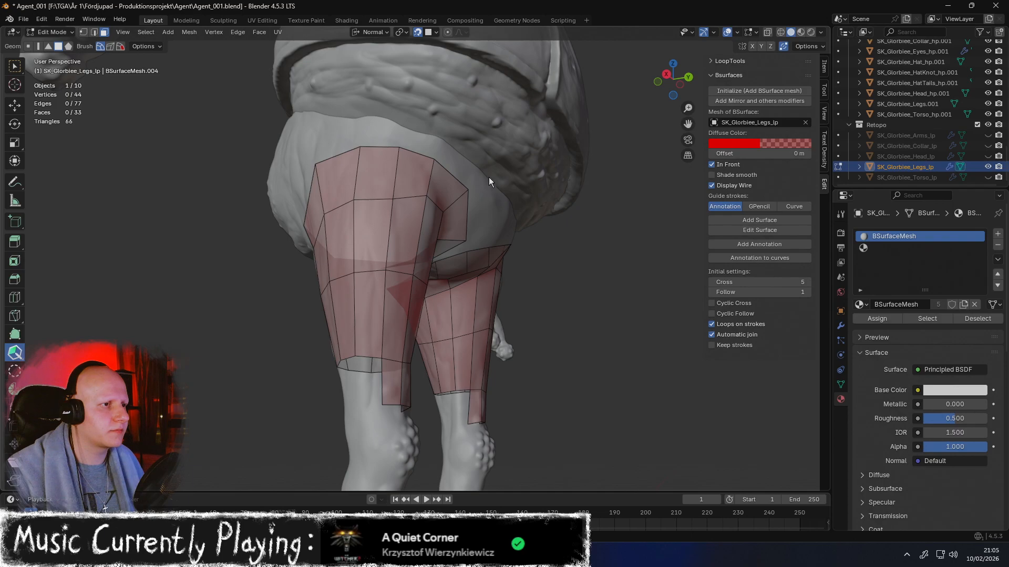
{"action": "key", "text": "ctrl+shift+z"}
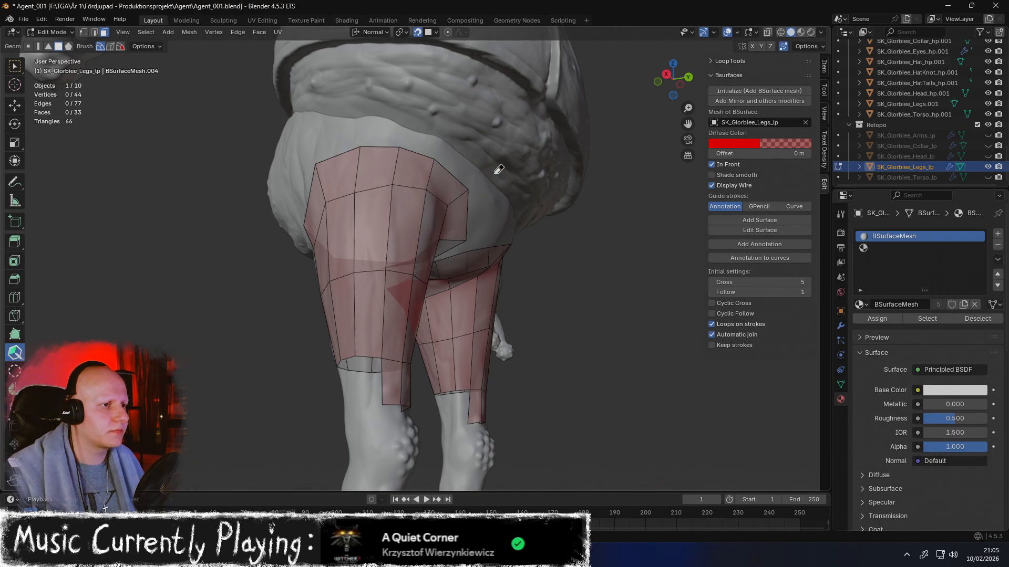
{"action": "middle_click_drag", "start_coordinate": [495, 166], "coordinate": [282, 215]}
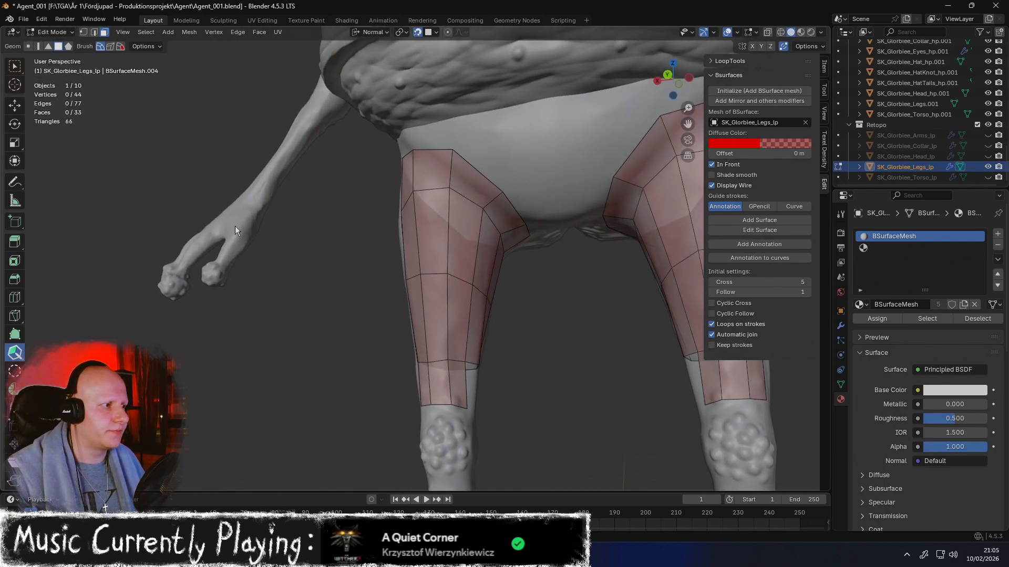
Lower the vertices across the front and inner front of the upper thigh with Poly Build to even out the rows
{"action": "left_click", "coordinate": [14, 334]}
{"action": "middle_click_drag", "start_coordinate": [475, 169], "coordinate": [463, 157]}
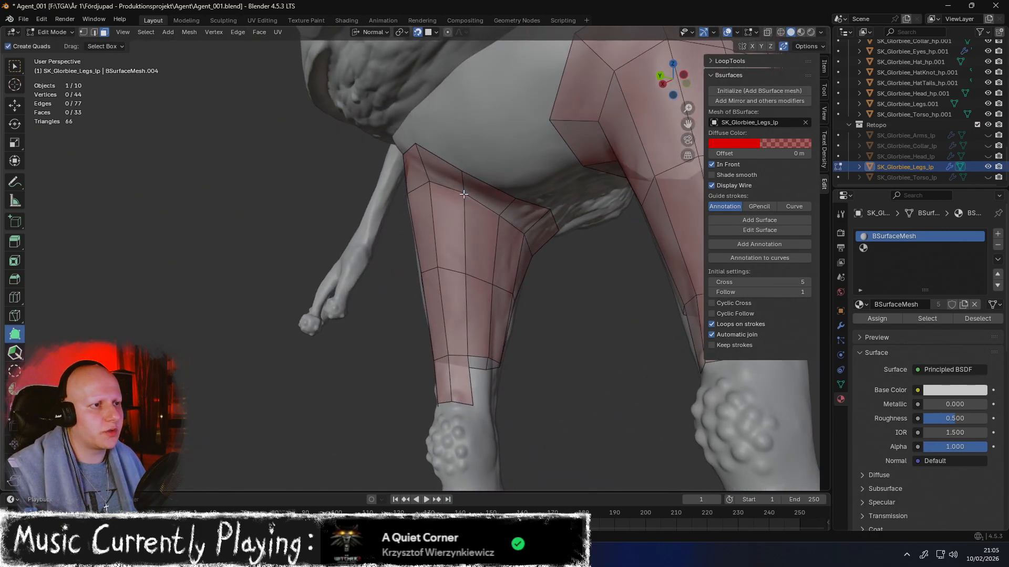
{"action": "left_click_drag", "start_coordinate": [462, 194], "coordinate": [463, 222]}
{"action": "left_click_drag", "start_coordinate": [430, 181], "coordinate": [431, 203]}
{"action": "left_click_drag", "start_coordinate": [500, 220], "coordinate": [497, 243]}
{"action": "left_click_drag", "start_coordinate": [514, 201], "coordinate": [506, 220]}
{"action": "middle_click_drag", "start_coordinate": [503, 204], "coordinate": [490, 184]}
{"action": "left_click_drag", "start_coordinate": [469, 159], "coordinate": [463, 178]}
{"action": "middle_click_drag", "start_coordinate": [446, 170], "coordinate": [473, 194]}
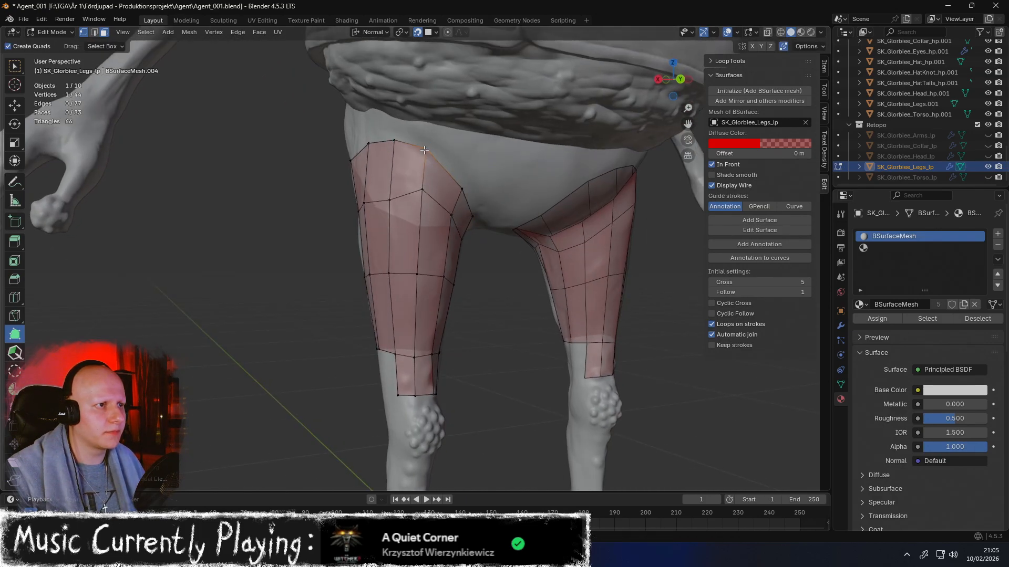
Reposition the hip's upper edge vertices and the vertices around the outer and rear thigh to follow the high-poly form
{"action": "middle_click_drag", "start_coordinate": [427, 150], "coordinate": [441, 146]}
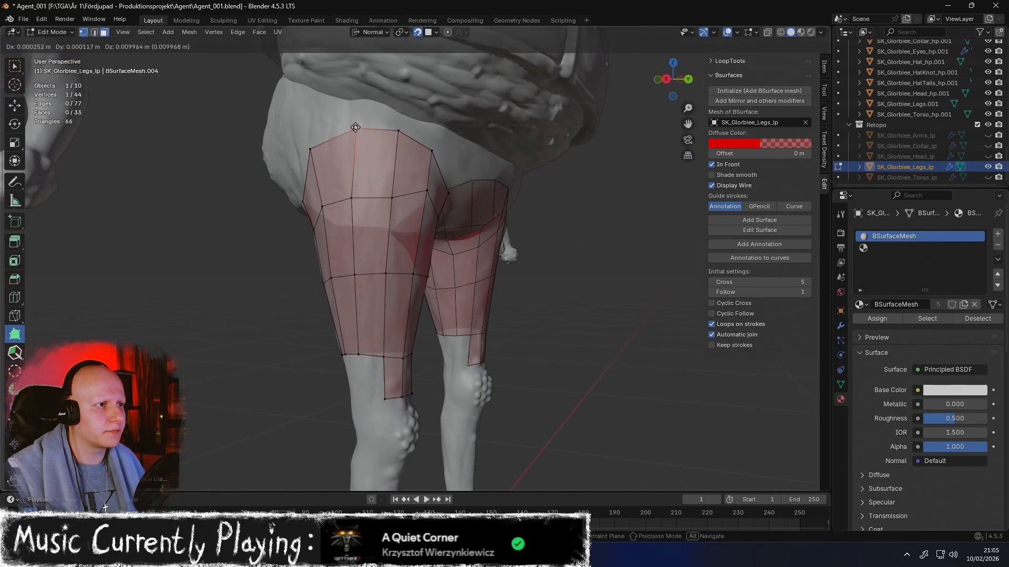
{"action": "middle_click_drag", "start_coordinate": [358, 138], "coordinate": [347, 106]}
{"action": "left_click_drag", "start_coordinate": [348, 106], "coordinate": [341, 107]}
{"action": "middle_click_drag", "start_coordinate": [319, 134], "coordinate": [390, 138]}
{"action": "middle_click_drag", "start_coordinate": [415, 192], "coordinate": [490, 220]}
{"action": "left_click_drag", "start_coordinate": [491, 219], "coordinate": [454, 219]}
{"action": "middle_click_drag", "start_coordinate": [455, 219], "coordinate": [502, 229]}
{"action": "left_click_drag", "start_coordinate": [446, 207], "coordinate": [436, 212]}
{"action": "middle_click_drag", "start_coordinate": [450, 220], "coordinate": [451, 184]}
{"action": "left_click_drag", "start_coordinate": [451, 184], "coordinate": [453, 179]}
{"action": "middle_click_drag", "start_coordinate": [454, 179], "coordinate": [543, 219]}
{"action": "left_click_drag", "start_coordinate": [457, 188], "coordinate": [461, 185]}
Fine-tune the remaining upper thigh vertices around the back and inner side of the leg
{"action": "middle_click_drag", "start_coordinate": [461, 185], "coordinate": [469, 194]}
{"action": "left_click_drag", "start_coordinate": [420, 190], "coordinate": [420, 204]}
{"action": "middle_click_drag", "start_coordinate": [430, 198], "coordinate": [493, 196]}
{"action": "middle_click_drag", "start_coordinate": [468, 164], "coordinate": [503, 145]}
{"action": "middle_click_drag", "start_coordinate": [434, 157], "coordinate": [476, 138]}
{"action": "left_click_drag", "start_coordinate": [320, 118], "coordinate": [320, 124]}
{"action": "middle_click_drag", "start_coordinate": [342, 125], "coordinate": [309, 130]}
{"action": "left_click_drag", "start_coordinate": [365, 116], "coordinate": [360, 120]}
{"action": "left_click_drag", "start_coordinate": [361, 191], "coordinate": [360, 194]}
{"action": "middle_click_drag", "start_coordinate": [363, 194], "coordinate": [415, 171]}
{"action": "left_click_drag", "start_coordinate": [414, 171], "coordinate": [414, 170]}
Relax the quads all the way around the thigh with the smoothing brush
{"action": "middle_click_drag", "start_coordinate": [414, 146], "coordinate": [363, 306]}
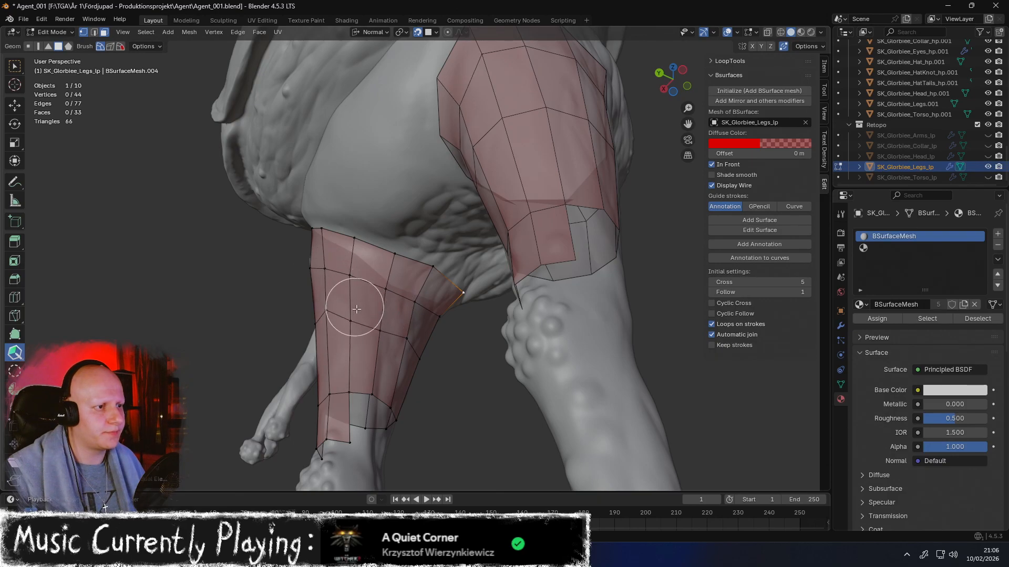
{"action": "middle_click_drag", "start_coordinate": [400, 330], "coordinate": [439, 327]}
{"action": "left_click_drag", "start_coordinate": [329, 290], "coordinate": [386, 324], "text": "shift"}
{"action": "middle_click_drag", "start_coordinate": [385, 324], "coordinate": [315, 284]}
{"action": "middle_click_drag", "start_coordinate": [392, 296], "coordinate": [284, 293]}
{"action": "left_click_drag", "start_coordinate": [372, 292], "coordinate": [484, 280], "text": "shift"}
{"action": "middle_click_drag", "start_coordinate": [487, 275], "coordinate": [402, 281]}
{"action": "mouse_move", "coordinate": [415, 286]}
{"action": "left_mouse_down", "text": "shift"}
{"action": "mouse_move", "coordinate": [464, 291]}
{"action": "mouse_move", "coordinate": [489, 258]}
{"action": "left_mouse_up", "text": "shift"}
{"action": "middle_click_drag", "start_coordinate": [489, 258], "coordinate": [413, 265]}
{"action": "left_click_drag", "start_coordinate": [412, 246], "coordinate": [475, 210], "text": "shift"}
{"action": "middle_click_drag", "start_coordinate": [475, 210], "coordinate": [385, 228]}
{"action": "left_click_drag", "start_coordinate": [352, 224], "coordinate": [442, 240], "text": "shift"}
{"action": "middle_click_drag", "start_coordinate": [441, 240], "coordinate": [340, 221]}
{"action": "mouse_move", "coordinate": [332, 225]}
{"action": "left_mouse_down", "text": "shift"}
{"action": "mouse_move", "coordinate": [372, 259]}
{"action": "mouse_move", "coordinate": [374, 329]}
{"action": "left_mouse_up", "text": "shift"}
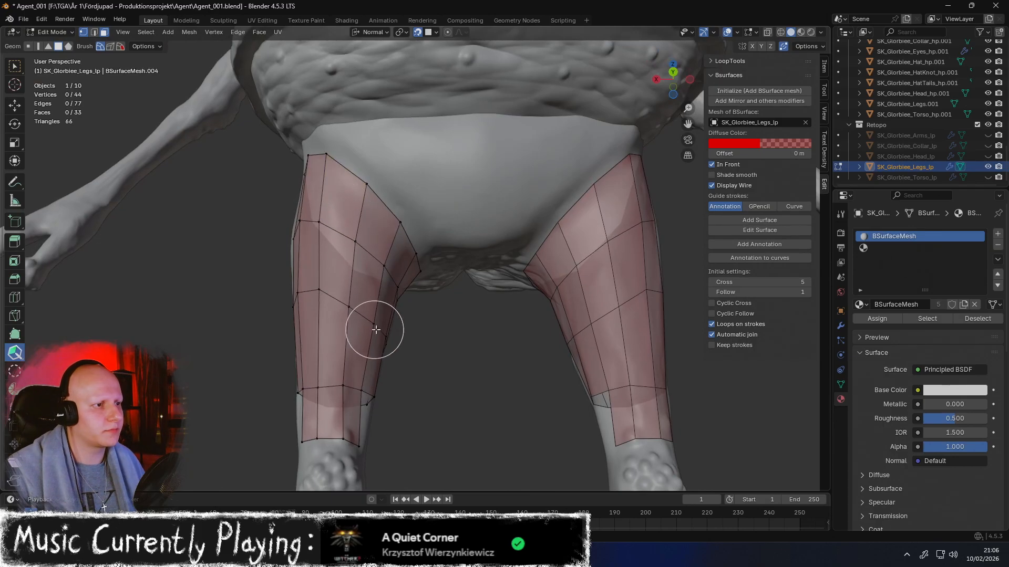
{"action": "middle_click_drag", "start_coordinate": [289, 275], "coordinate": [400, 278]}
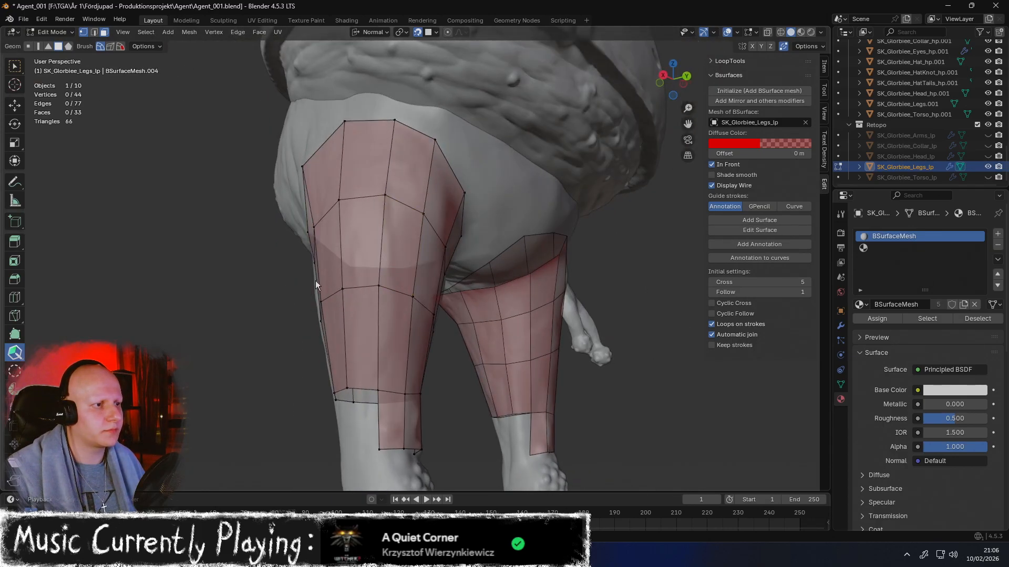
Bridge the crotch between both thighs and build quad rows across the lower front of the pelvis with Poly Build
{"action": "middle_click_drag", "start_coordinate": [309, 278], "coordinate": [446, 267]}
{"action": "middle_click_drag", "start_coordinate": [409, 311], "coordinate": [492, 259]}
{"action": "middle_click_drag", "start_coordinate": [438, 313], "coordinate": [590, 261]}
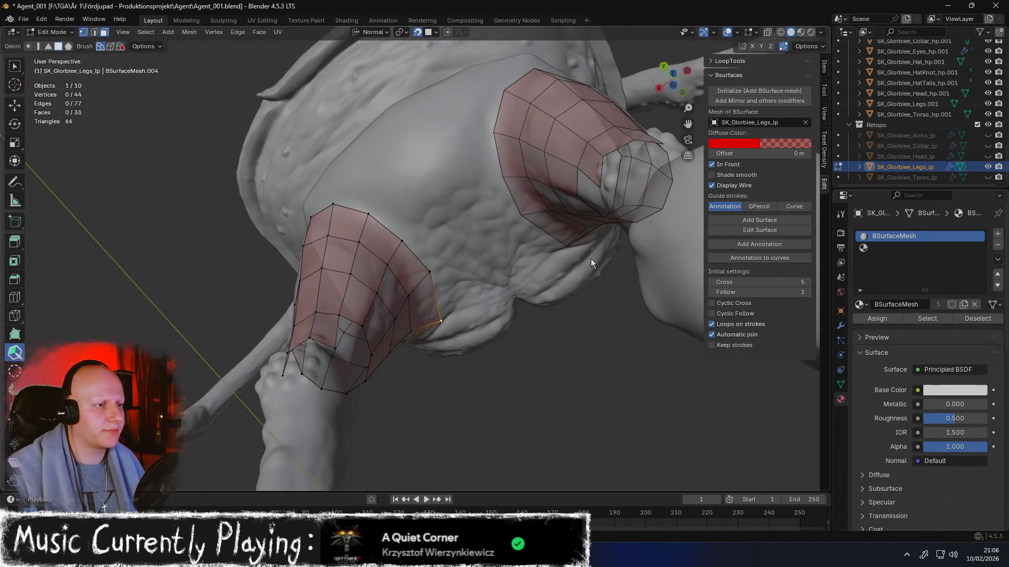
{"action": "left_click", "coordinate": [15, 334]}
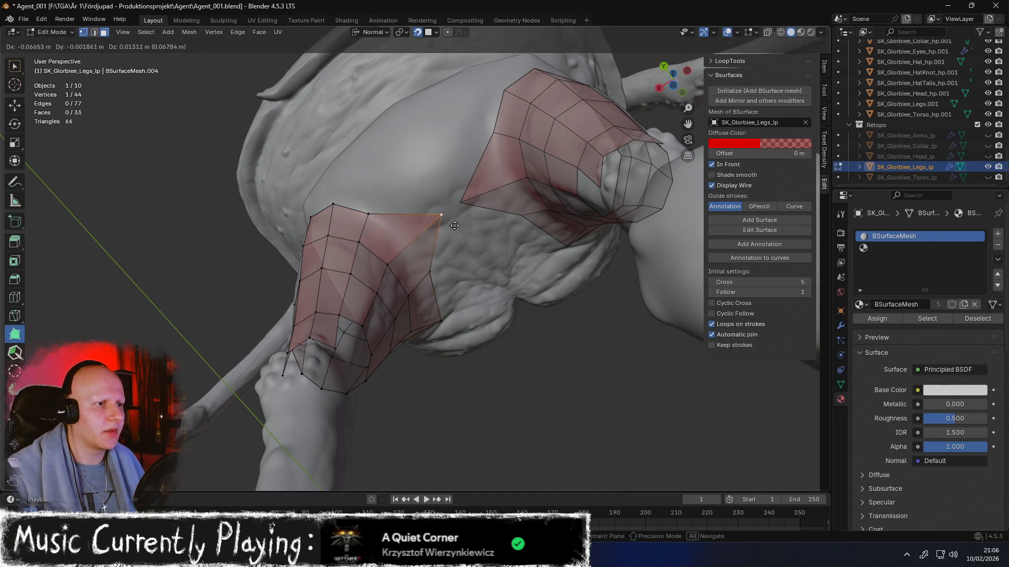
{"action": "left_click_drag", "start_coordinate": [423, 252], "coordinate": [470, 217]}
{"action": "mouse_move", "coordinate": [470, 217]}
{"action": "middle_mouse_down"}
{"action": "mouse_move", "coordinate": [516, 230]}
{"action": "mouse_move", "coordinate": [473, 223]}
{"action": "middle_mouse_up"}
{"action": "left_click_drag", "start_coordinate": [414, 221], "coordinate": [454, 166]}
{"action": "middle_click_drag", "start_coordinate": [453, 167], "coordinate": [437, 210]}
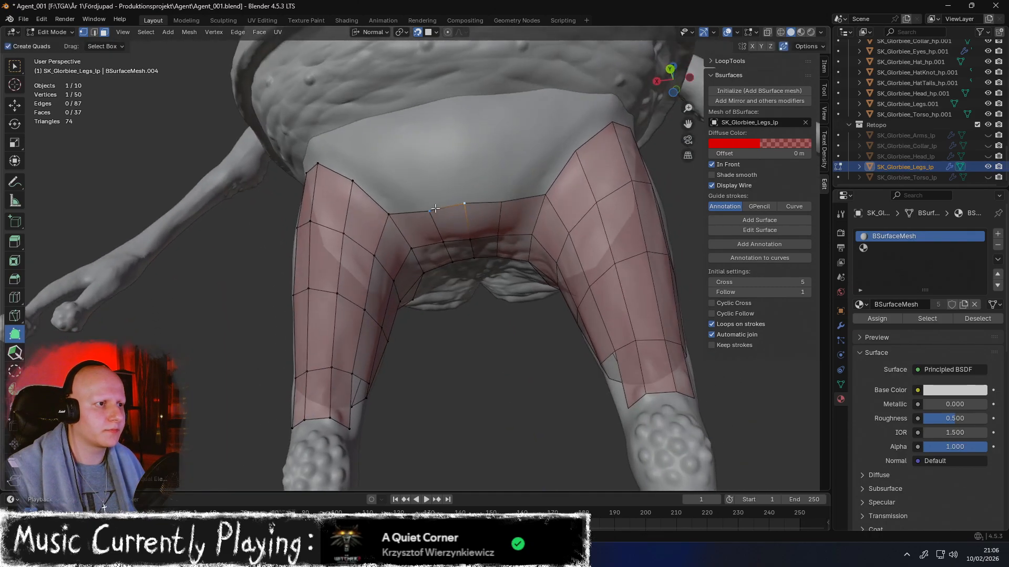
{"action": "left_click_drag", "start_coordinate": [394, 209], "coordinate": [460, 157]}
{"action": "middle_click_drag", "start_coordinate": [460, 158], "coordinate": [439, 279]}
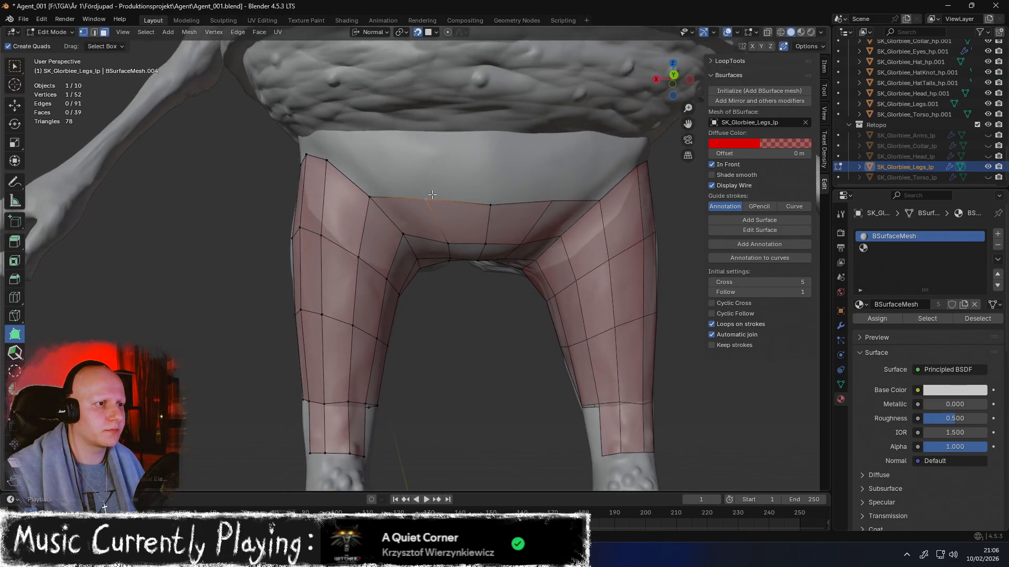
Show the SK_Glorbiee_Torso_lp mesh and extend quads from the front hip up to the torso's lower edge
{"action": "left_click", "coordinate": [987, 177]}
{"action": "middle_click_drag", "start_coordinate": [478, 310], "coordinate": [474, 256]}
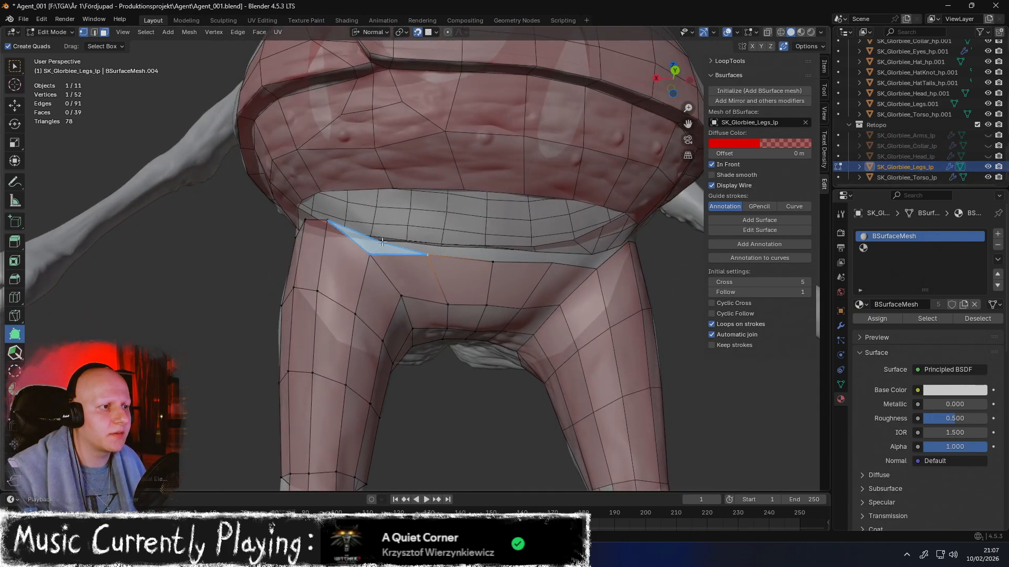
{"action": "left_click_drag", "start_coordinate": [371, 248], "coordinate": [406, 219]}
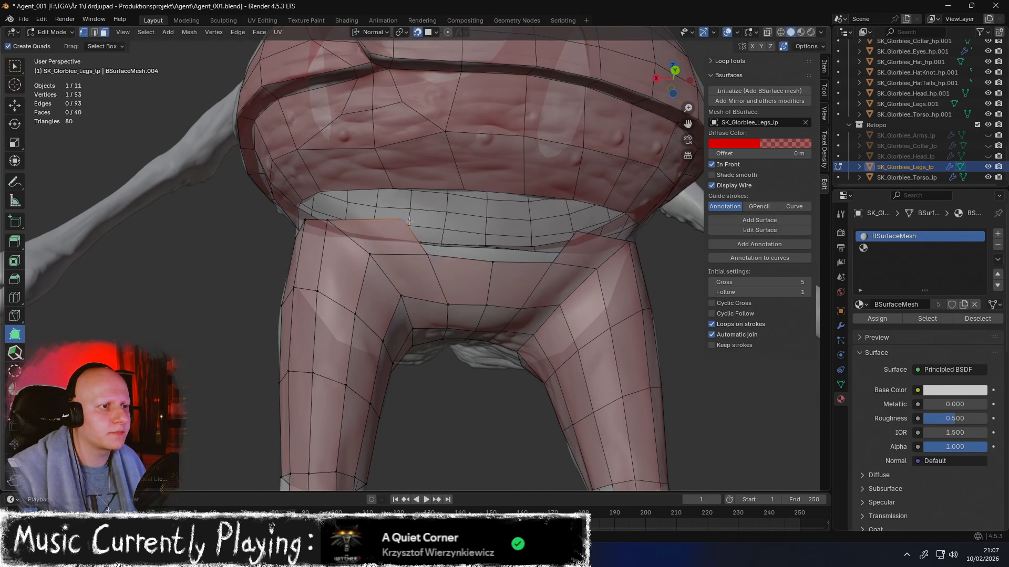
{"action": "left_click_drag", "start_coordinate": [434, 253], "coordinate": [502, 215]}
{"action": "middle_click_drag", "start_coordinate": [502, 214], "coordinate": [509, 234]}
{"action": "left_click_drag", "start_coordinate": [421, 251], "coordinate": [428, 244]}
{"action": "middle_click_drag", "start_coordinate": [428, 245], "coordinate": [407, 222]}
Reposition the new front waist vertices and add a quad between the upper thigh and the waistline
{"action": "left_click_drag", "start_coordinate": [430, 284], "coordinate": [421, 249]}
{"action": "middle_click_drag", "start_coordinate": [476, 265], "coordinate": [439, 261]}
{"action": "left_click_drag", "start_coordinate": [433, 259], "coordinate": [417, 248]}
{"action": "middle_click_drag", "start_coordinate": [420, 248], "coordinate": [466, 246]}
{"action": "left_click_drag", "start_coordinate": [404, 216], "coordinate": [407, 210]}
{"action": "left_click_drag", "start_coordinate": [399, 246], "coordinate": [389, 225], "text": "ctrl"}
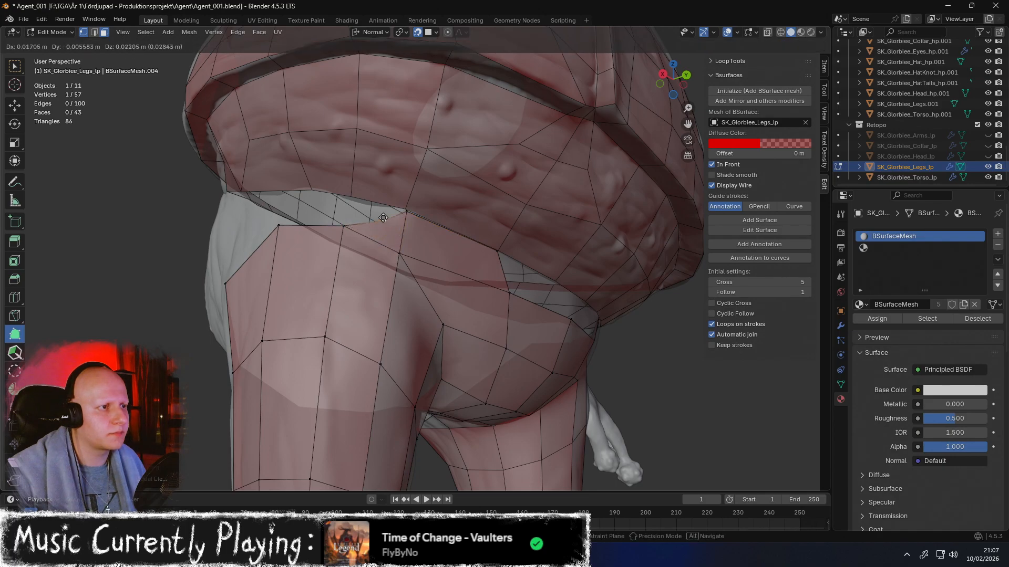
Tuck the front hip's upper vertices under the torso hem and fill the remaining front waist gap with a quad
{"action": "left_click_drag", "start_coordinate": [350, 196], "coordinate": [350, 195]}
{"action": "middle_click_drag", "start_coordinate": [349, 195], "coordinate": [378, 213]}
{"action": "left_click_drag", "start_coordinate": [368, 244], "coordinate": [368, 243]}
{"action": "middle_click_drag", "start_coordinate": [367, 244], "coordinate": [373, 227]}
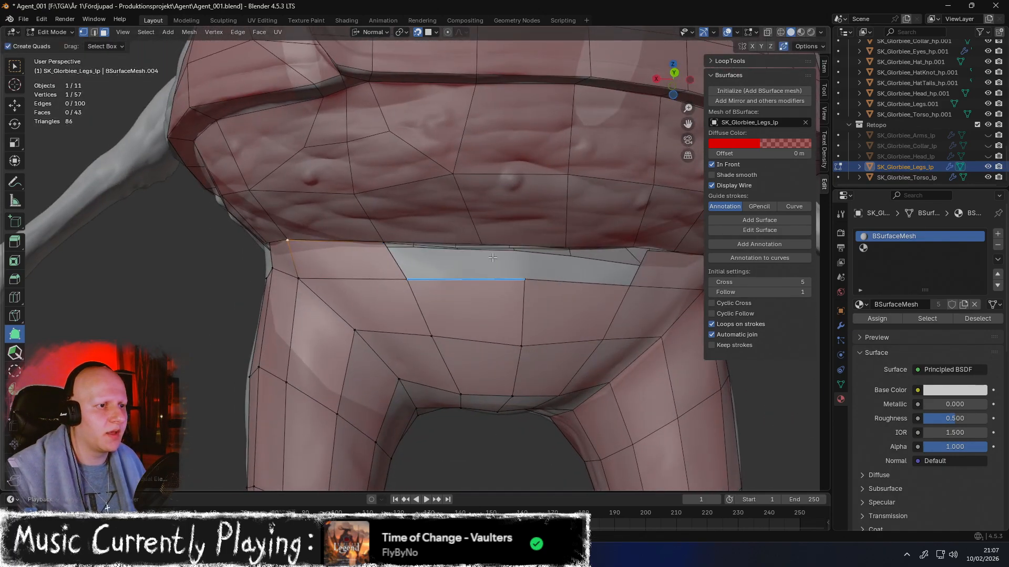
{"action": "left_click_drag", "start_coordinate": [408, 280], "coordinate": [534, 238], "text": "ctrl"}
{"action": "middle_click_drag", "start_coordinate": [534, 238], "coordinate": [479, 246]}
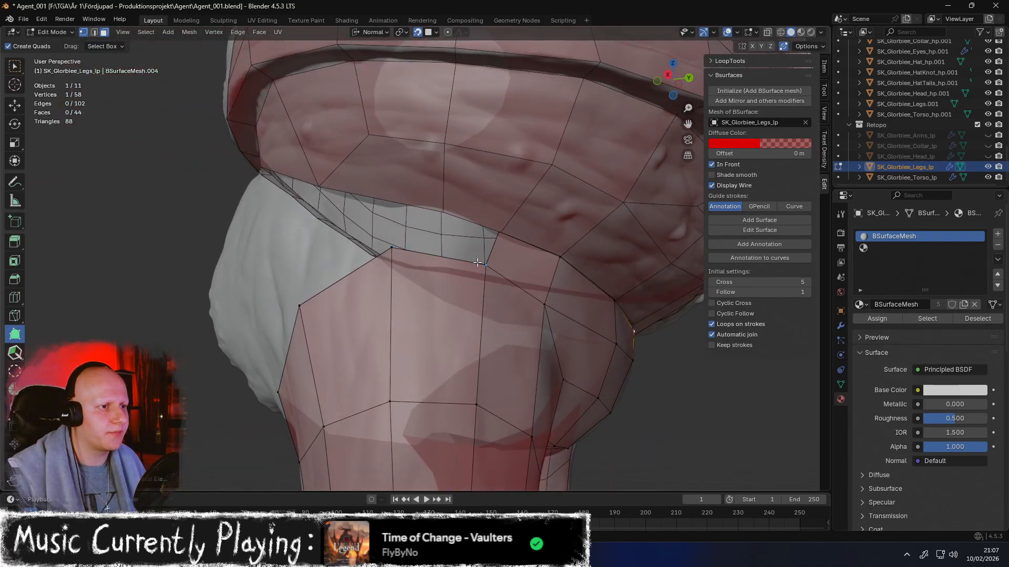
Extend the quads around the outer hip toward the buttock and adjust their vertices
{"action": "left_click_drag", "start_coordinate": [484, 261], "coordinate": [398, 204]}
{"action": "middle_click_drag", "start_coordinate": [398, 203], "coordinate": [602, 255]}
{"action": "left_click_drag", "start_coordinate": [606, 277], "coordinate": [531, 201]}
{"action": "middle_click_drag", "start_coordinate": [532, 202], "coordinate": [557, 242]}
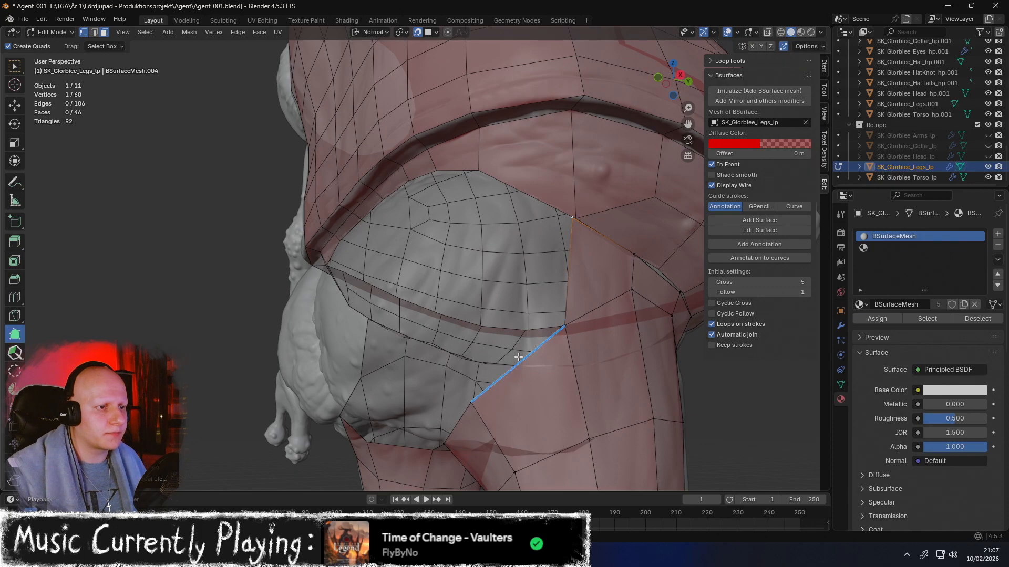
{"action": "left_click_drag", "start_coordinate": [518, 356], "coordinate": [455, 323]}
{"action": "middle_click_drag", "start_coordinate": [455, 323], "coordinate": [515, 288]}
{"action": "left_click_drag", "start_coordinate": [456, 307], "coordinate": [465, 317]}
{"action": "left_click_drag", "start_coordinate": [542, 247], "coordinate": [513, 240]}
{"action": "middle_click_drag", "start_coordinate": [475, 292], "coordinate": [510, 276]}
Space out the vertices on the outer hip and rebuild the connecting face beneath the torso hem
{"action": "left_click_drag", "start_coordinate": [552, 315], "coordinate": [503, 235], "text": "ctrl"}
{"action": "key", "text": "ctrl+z"}
{"action": "left_click_drag", "start_coordinate": [502, 300], "coordinate": [494, 239]}
{"action": "left_click_drag", "start_coordinate": [444, 288], "coordinate": [431, 298]}
{"action": "left_click_drag", "start_coordinate": [440, 227], "coordinate": [433, 250]}
{"action": "left_click_drag", "start_coordinate": [534, 253], "coordinate": [493, 258]}
{"action": "left_click_drag", "start_coordinate": [551, 312], "coordinate": [507, 211], "text": "ctrl"}
{"action": "middle_click_drag", "start_coordinate": [507, 211], "coordinate": [546, 251]}
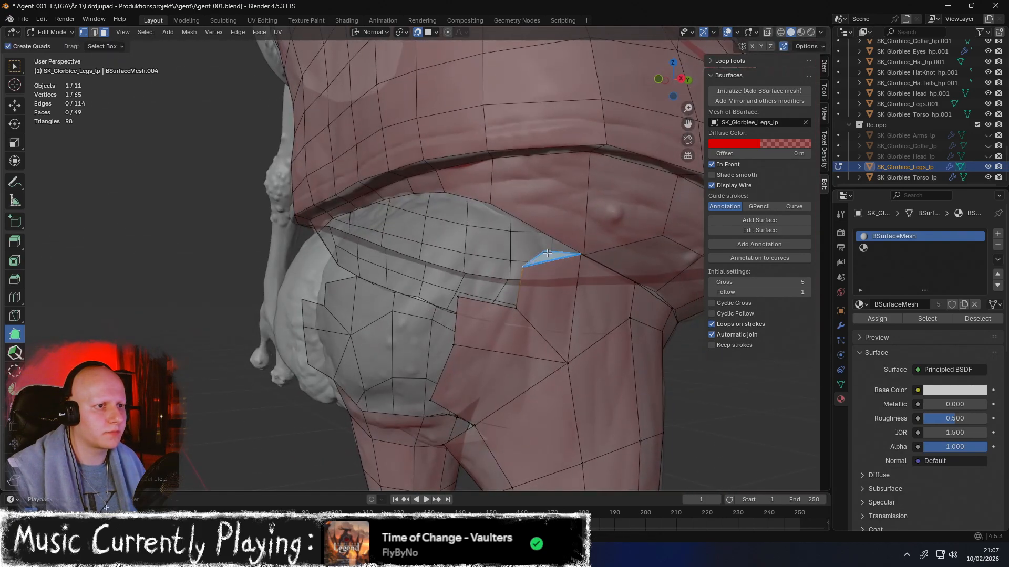
Add quads on the rear side of the hip and align their vertices with the torso's lower edge
{"action": "left_click_drag", "start_coordinate": [546, 256], "coordinate": [451, 206]}
{"action": "middle_click_drag", "start_coordinate": [451, 205], "coordinate": [464, 251]}
{"action": "left_click_drag", "start_coordinate": [465, 251], "coordinate": [512, 270]}
{"action": "left_click_drag", "start_coordinate": [536, 328], "coordinate": [508, 267], "text": "ctrl"}
{"action": "middle_click_drag", "start_coordinate": [509, 267], "coordinate": [495, 286]}
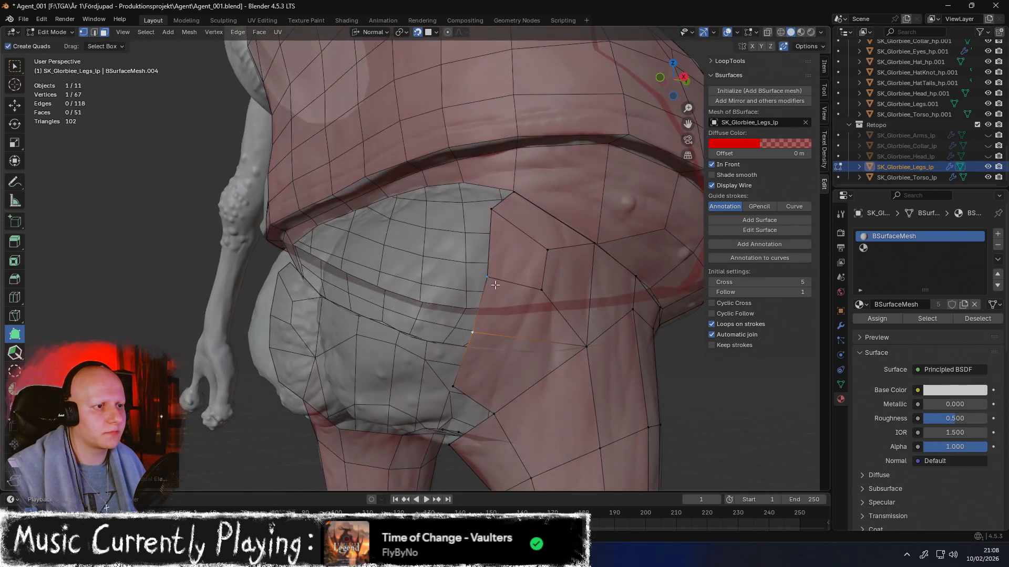
{"action": "left_click_drag", "start_coordinate": [494, 285], "coordinate": [504, 240]}
{"action": "middle_click_drag", "start_coordinate": [505, 240], "coordinate": [435, 225]}
{"action": "left_click_drag", "start_coordinate": [404, 233], "coordinate": [415, 244]}
{"action": "middle_click_drag", "start_coordinate": [415, 244], "coordinate": [509, 276]}
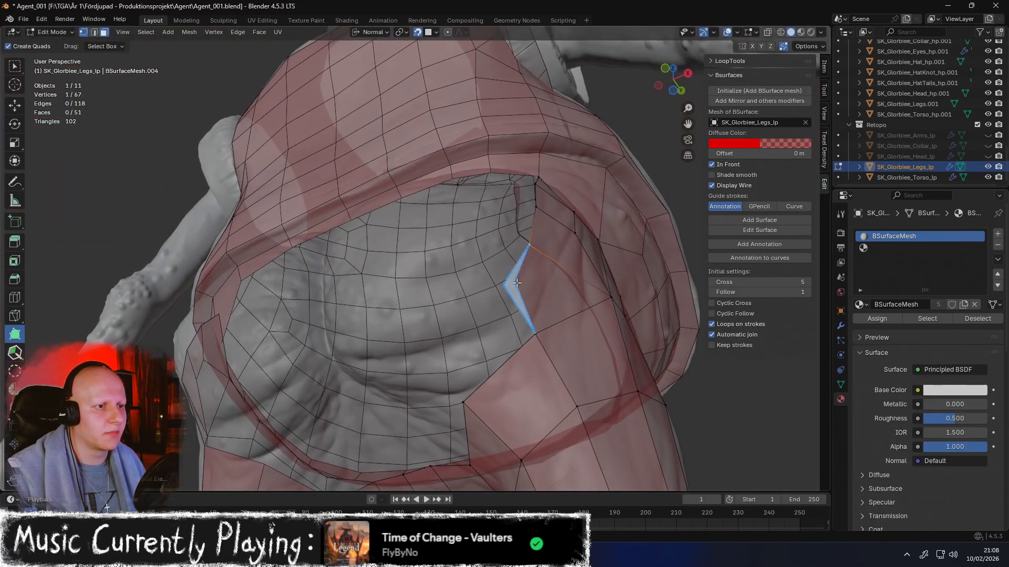
Add quads joining the rear hip to the waist strip and reposition their vertices along the hem
{"action": "left_click_drag", "start_coordinate": [523, 338], "coordinate": [430, 347], "text": "ctrl"}
{"action": "left_click_drag", "start_coordinate": [503, 287], "coordinate": [485, 296]}
{"action": "middle_click_drag", "start_coordinate": [485, 296], "coordinate": [507, 266]}
{"action": "left_click_drag", "start_coordinate": [507, 266], "coordinate": [468, 241]}
{"action": "middle_click_drag", "start_coordinate": [468, 241], "coordinate": [541, 213]}
{"action": "left_click_drag", "start_coordinate": [531, 209], "coordinate": [529, 211]}
{"action": "left_click_drag", "start_coordinate": [527, 256], "coordinate": [512, 257]}
{"action": "left_click_drag", "start_coordinate": [528, 213], "coordinate": [529, 214]}
{"action": "middle_click_drag", "start_coordinate": [530, 213], "coordinate": [532, 245]}
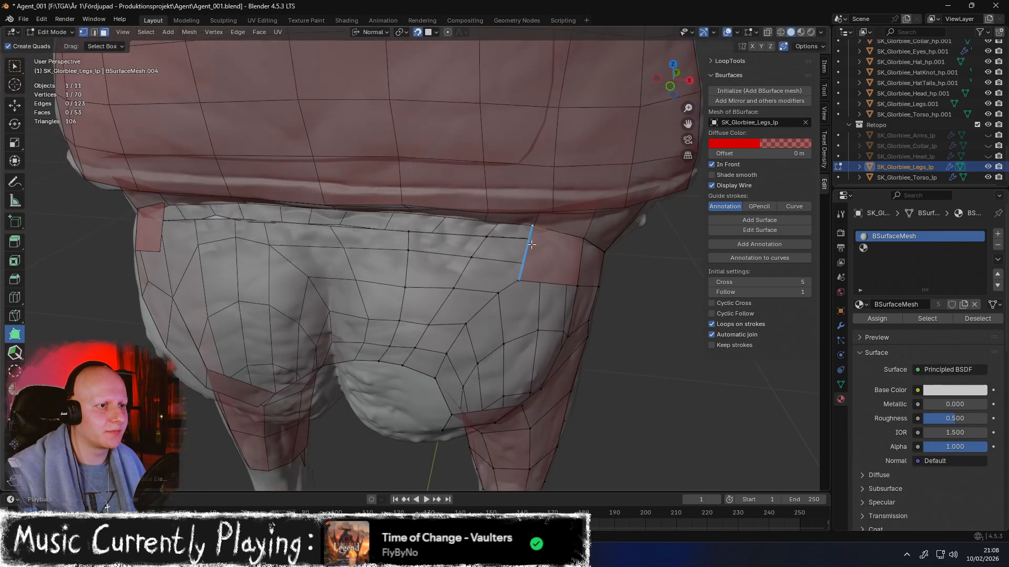
Extend the rear waist strip beneath the torso hem to the mirror centre and position its centre vertices
{"action": "left_click_drag", "start_coordinate": [526, 250], "coordinate": [475, 245]}
{"action": "mouse_move", "coordinate": [476, 245]}
{"action": "middle_mouse_down"}
{"action": "mouse_move", "coordinate": [541, 258]}
{"action": "mouse_move", "coordinate": [490, 247]}
{"action": "middle_mouse_up"}
{"action": "left_click_drag", "start_coordinate": [490, 246], "coordinate": [357, 221]}
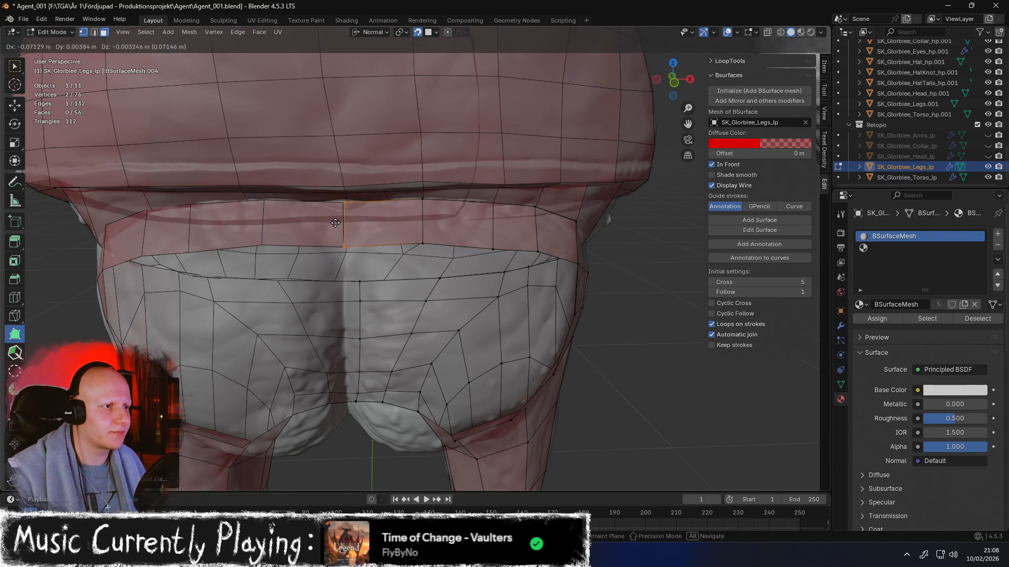
{"action": "left_click", "coordinate": [325, 223]}
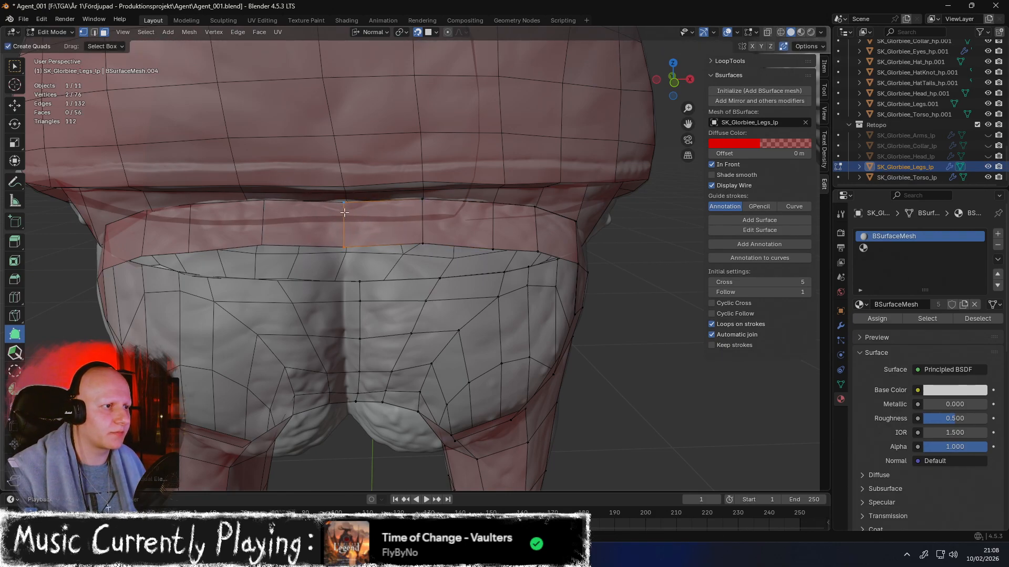
{"action": "left_click", "coordinate": [344, 212]}
{"action": "key", "text": "g"}
{"action": "left_click", "coordinate": [346, 209]}
{"action": "middle_click_drag", "start_coordinate": [346, 208], "coordinate": [389, 221]}
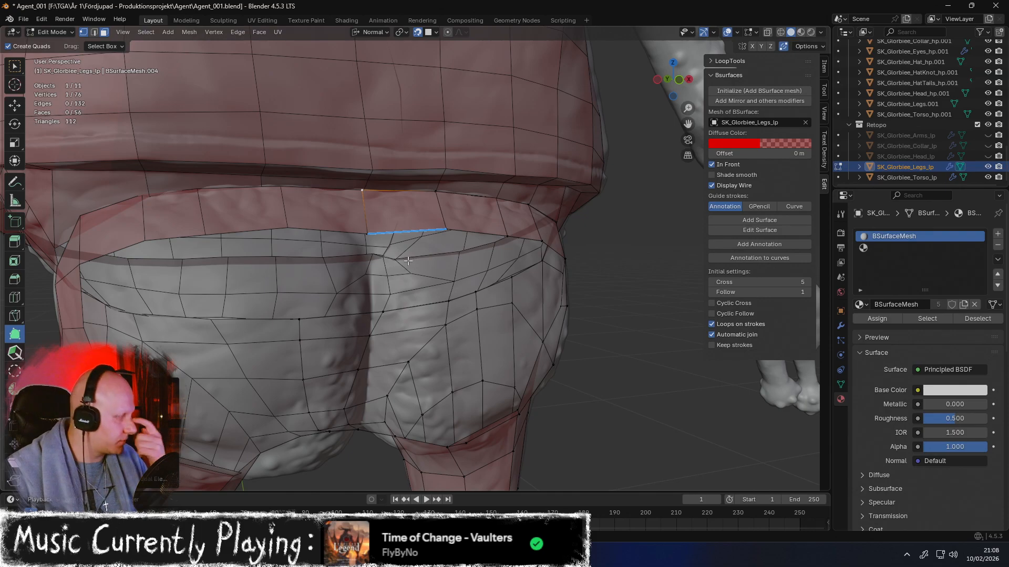
Extend a quad down from the rear waist strip along the cleft between the buttocks
{"action": "middle_click_drag", "start_coordinate": [454, 224], "coordinate": [435, 245]}
{"action": "left_click_drag", "start_coordinate": [430, 253], "coordinate": [400, 254]}
{"action": "middle_click_drag", "start_coordinate": [401, 254], "coordinate": [420, 231]}
{"action": "left_click_drag", "start_coordinate": [398, 229], "coordinate": [412, 278]}
{"action": "middle_click_drag", "start_coordinate": [404, 274], "coordinate": [379, 305]}
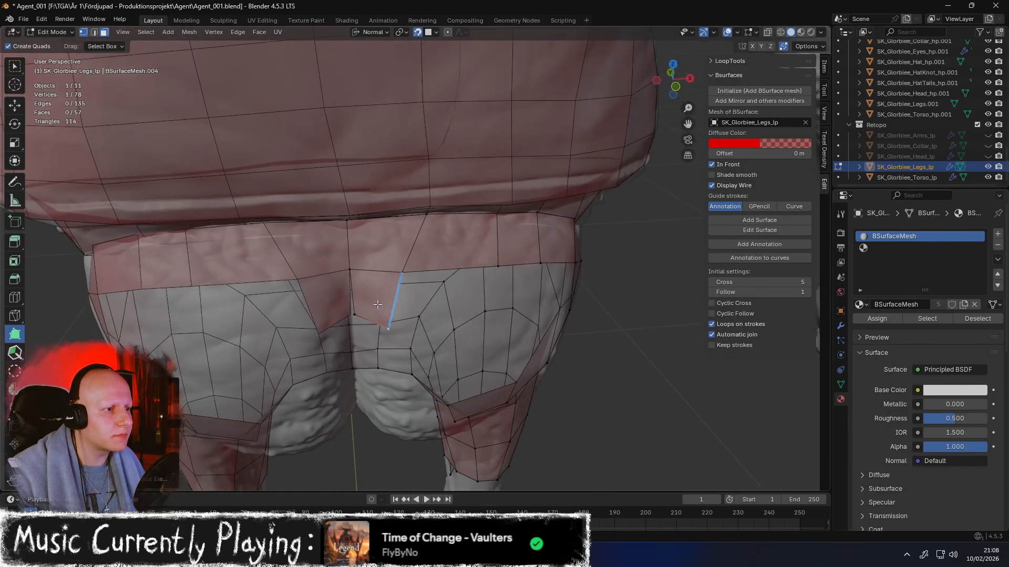
{"action": "mouse_move", "coordinate": [359, 314]}
{"action": "left_mouse_down"}
{"action": "mouse_move", "coordinate": [342, 308]}
{"action": "mouse_move", "coordinate": [366, 307]}
{"action": "mouse_move", "coordinate": [353, 316]}
{"action": "left_mouse_up"}
Fit the lower vertices of the new centre quad to the high-poly cleft and inner buttock
{"action": "middle_click_drag", "start_coordinate": [399, 307], "coordinate": [446, 246]}
{"action": "scroll", "coordinate": [460, 243], "scroll_direction": "up", "scroll_amount": 3}
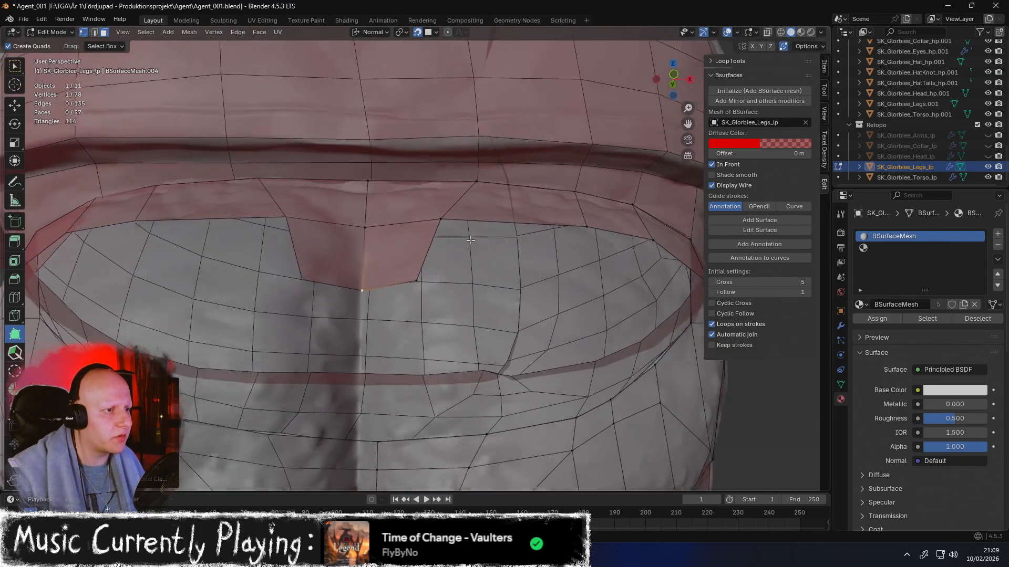
{"action": "scroll", "coordinate": [461, 243], "scroll_direction": "up", "scroll_amount": 2}
{"action": "left_click_drag", "start_coordinate": [349, 292], "coordinate": [348, 304]}
{"action": "middle_click_drag", "start_coordinate": [348, 304], "coordinate": [370, 244]}
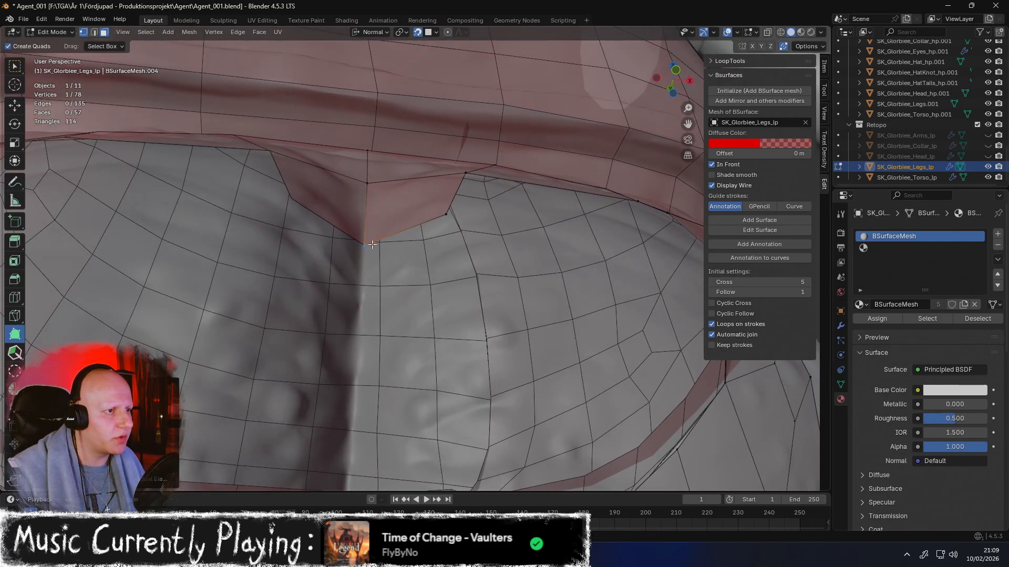
{"action": "left_click_drag", "start_coordinate": [364, 247], "coordinate": [364, 246]}
{"action": "middle_click_drag", "start_coordinate": [364, 246], "coordinate": [470, 355]}
{"action": "left_click_drag", "start_coordinate": [470, 355], "coordinate": [458, 351]}
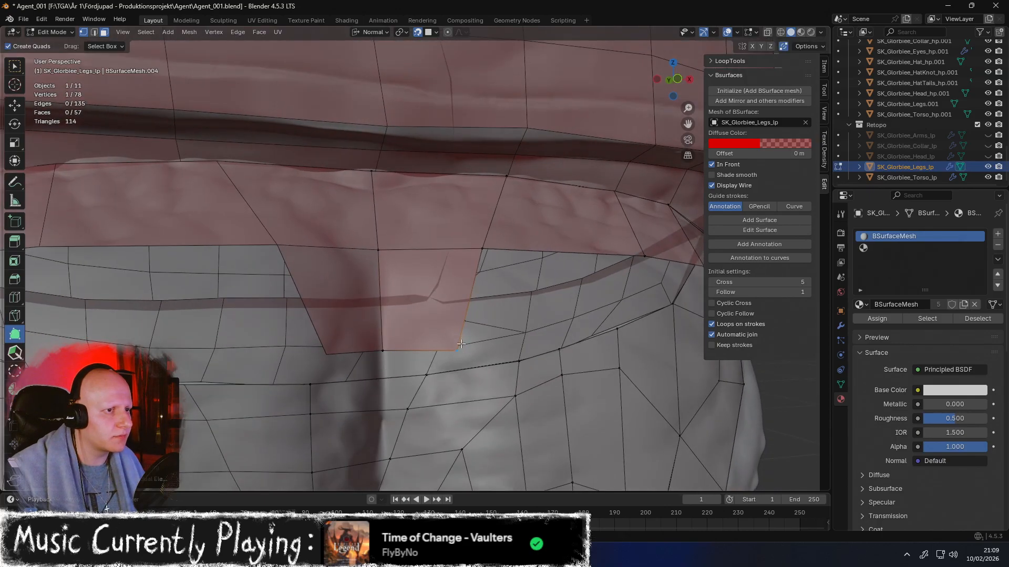
Continue the centre quad strip down along the cleft toward the underside of the buttocks
{"action": "scroll", "coordinate": [458, 350], "scroll_direction": "up", "scroll_amount": 1}
{"action": "scroll", "coordinate": [457, 351], "scroll_direction": "down", "scroll_amount": 4}
{"action": "middle_click_drag", "start_coordinate": [478, 292], "coordinate": [420, 276]}
{"action": "left_click_drag", "start_coordinate": [416, 369], "coordinate": [423, 351]}
{"action": "middle_click_drag", "start_coordinate": [423, 351], "coordinate": [414, 302]}
{"action": "left_click_drag", "start_coordinate": [424, 298], "coordinate": [420, 389]}
{"action": "middle_click_drag", "start_coordinate": [426, 363], "coordinate": [434, 207]}
{"action": "left_click", "coordinate": [461, 334]}
{"action": "left_click_drag", "start_coordinate": [425, 184], "coordinate": [422, 271]}
Adjust the centre strip's vertices along the cleft and underside of the buttock
{"action": "middle_click_drag", "start_coordinate": [393, 279], "coordinate": [423, 209]}
{"action": "left_click_drag", "start_coordinate": [424, 209], "coordinate": [424, 200]}
{"action": "mouse_move", "coordinate": [424, 200]}
{"action": "middle_mouse_down"}
{"action": "mouse_move", "coordinate": [419, 255]}
{"action": "mouse_move", "coordinate": [415, 189]}
{"action": "middle_mouse_up"}
{"action": "left_click_drag", "start_coordinate": [407, 178], "coordinate": [522, 237], "text": "ctrl"}
{"action": "middle_click_drag", "start_coordinate": [523, 237], "coordinate": [523, 281]}
{"action": "left_click_drag", "start_coordinate": [541, 275], "coordinate": [520, 273]}
{"action": "middle_click_drag", "start_coordinate": [520, 273], "coordinate": [507, 252]}
{"action": "left_click_drag", "start_coordinate": [465, 315], "coordinate": [439, 299]}
Fill the buttock outward from the centre strip with connecting quads and adjust their vertices
{"action": "left_click_drag", "start_coordinate": [486, 245], "coordinate": [541, 326], "text": "ctrl"}
{"action": "middle_click_drag", "start_coordinate": [541, 326], "coordinate": [505, 275]}
{"action": "left_click", "coordinate": [486, 170], "text": "ctrl"}
{"action": "left_click_drag", "start_coordinate": [441, 263], "coordinate": [521, 361], "text": "ctrl"}
{"action": "middle_click_drag", "start_coordinate": [520, 359], "coordinate": [481, 350]}
{"action": "left_click_drag", "start_coordinate": [428, 247], "coordinate": [520, 347], "text": "ctrl"}
{"action": "middle_click_drag", "start_coordinate": [520, 347], "coordinate": [539, 320]}
{"action": "left_click_drag", "start_coordinate": [493, 259], "coordinate": [502, 256]}
{"action": "middle_click_drag", "start_coordinate": [503, 256], "coordinate": [445, 282]}
Add quads joining the buttock surface to the rear hip and nudge their shared vertices
{"action": "left_click_drag", "start_coordinate": [461, 197], "coordinate": [545, 334], "text": "ctrl"}
{"action": "middle_click_drag", "start_coordinate": [558, 311], "coordinate": [572, 284]}
{"action": "left_click_drag", "start_coordinate": [592, 242], "coordinate": [456, 289], "text": "ctrl"}
{"action": "middle_click_drag", "start_coordinate": [455, 289], "coordinate": [590, 317]}
{"action": "left_click_drag", "start_coordinate": [615, 326], "coordinate": [506, 278], "text": "ctrl"}
{"action": "left_click_drag", "start_coordinate": [616, 202], "coordinate": [506, 278], "text": "ctrl"}
{"action": "left_click_drag", "start_coordinate": [589, 258], "coordinate": [588, 258]}
{"action": "middle_click_drag", "start_coordinate": [588, 258], "coordinate": [546, 266]}
{"action": "left_click_drag", "start_coordinate": [486, 221], "coordinate": [484, 218]}
{"action": "middle_click_drag", "start_coordinate": [484, 219], "coordinate": [552, 251]}
Close the remaining gaps between the lower buttock, inner thigh and crotch with quads
{"action": "left_click_drag", "start_coordinate": [496, 280], "coordinate": [453, 314], "text": "ctrl"}
{"action": "middle_click_drag", "start_coordinate": [453, 314], "coordinate": [464, 261]}
{"action": "left_click_drag", "start_coordinate": [401, 244], "coordinate": [436, 274], "text": "ctrl"}
{"action": "middle_click_drag", "start_coordinate": [436, 273], "coordinate": [409, 254]}
{"action": "left_click", "coordinate": [394, 223], "text": "ctrl"}
{"action": "middle_click_drag", "start_coordinate": [522, 293], "coordinate": [562, 215]}
{"action": "left_click_drag", "start_coordinate": [563, 215], "coordinate": [460, 285], "text": "ctrl"}
{"action": "left_click_drag", "start_coordinate": [573, 307], "coordinate": [460, 386], "text": "ctrl"}
Even out the centre and neighbouring vertices on the underside between the buttocks and the crotch
{"action": "left_click_drag", "start_coordinate": [407, 404], "coordinate": [419, 306]}
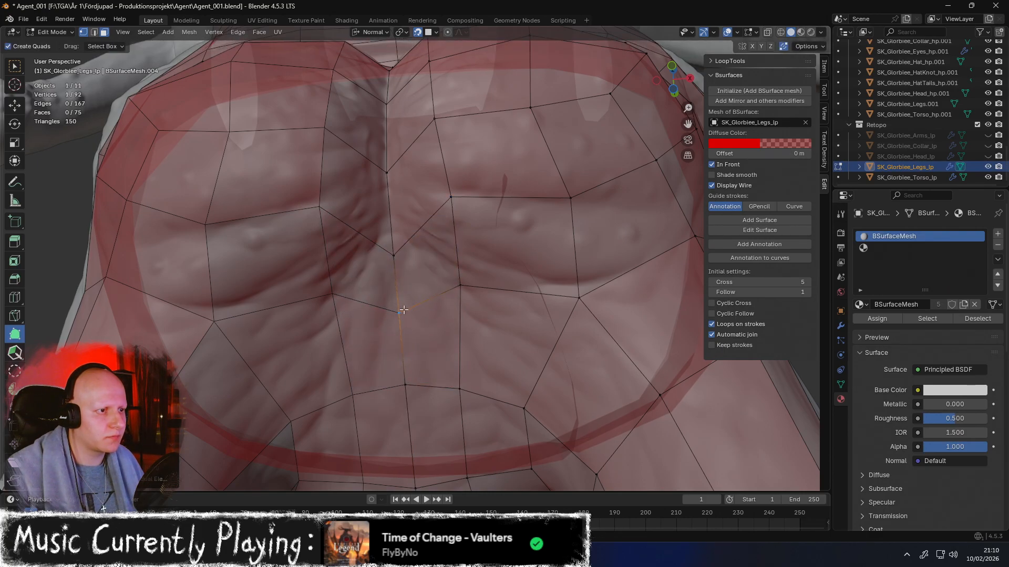
{"action": "left_click_drag", "start_coordinate": [402, 308], "coordinate": [402, 308]}
{"action": "middle_click_drag", "start_coordinate": [401, 308], "coordinate": [469, 272]}
{"action": "left_click_drag", "start_coordinate": [469, 271], "coordinate": [464, 289]}
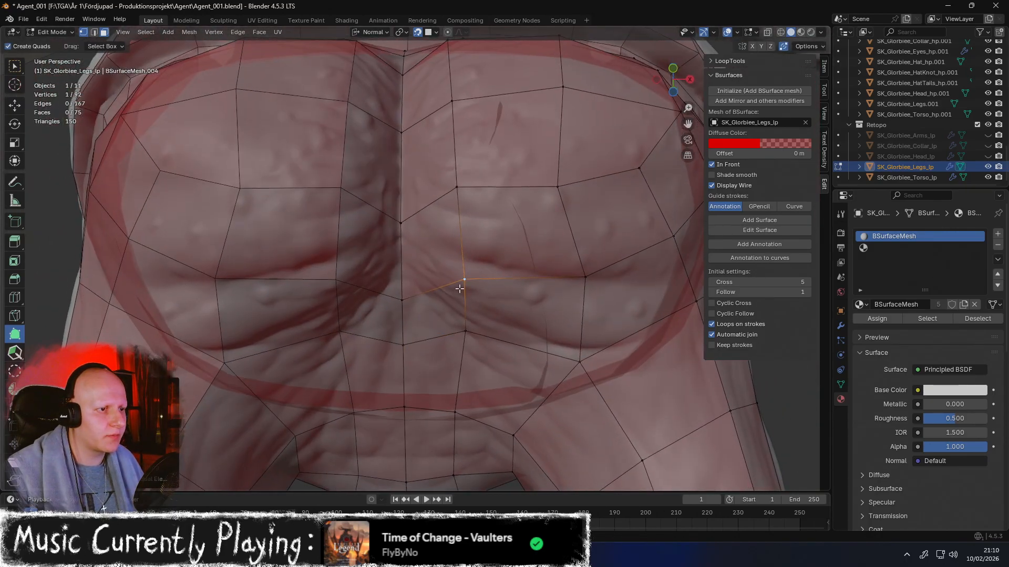
{"action": "middle_click_drag", "start_coordinate": [463, 289], "coordinate": [465, 254]}
{"action": "left_click_drag", "start_coordinate": [478, 261], "coordinate": [482, 273]}
{"action": "middle_click_drag", "start_coordinate": [481, 272], "coordinate": [462, 319]}
Relax the new quads across the buttocks and rear hips with the smoothing brush
{"action": "scroll", "coordinate": [461, 319], "scroll_direction": "down", "scroll_amount": 8}
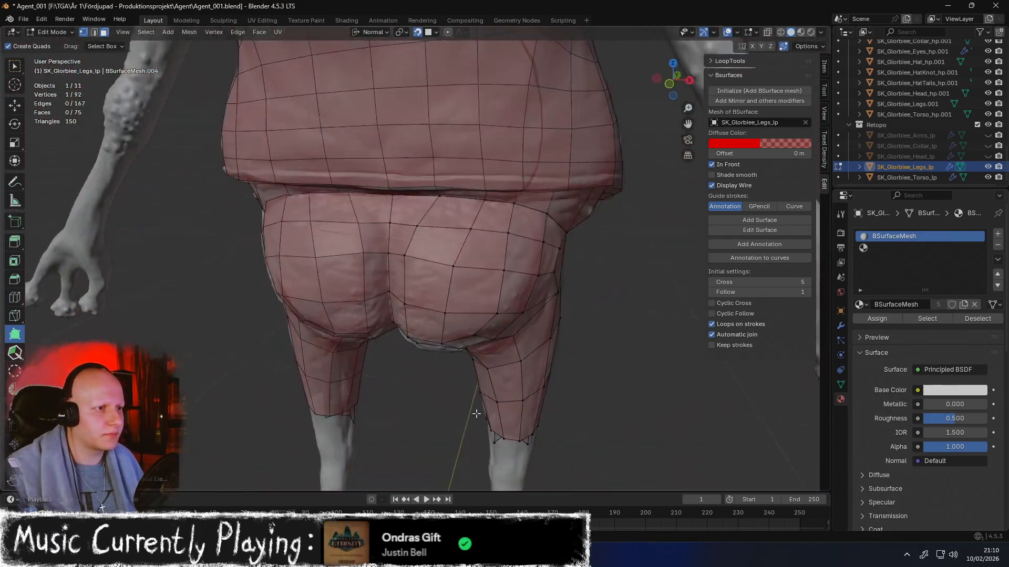
{"action": "middle_click_drag", "start_coordinate": [476, 414], "coordinate": [517, 296]}
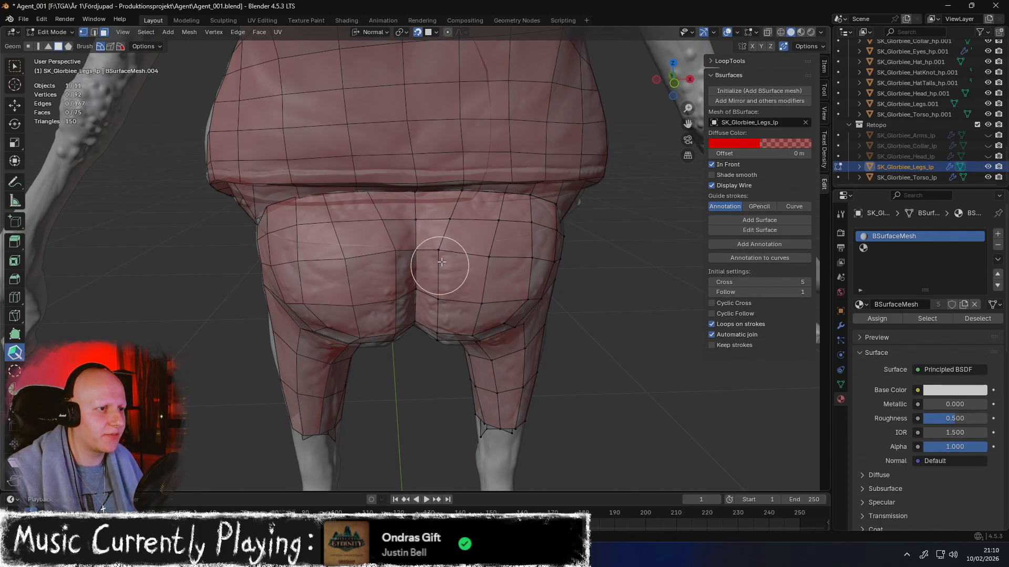
{"action": "middle_click_drag", "start_coordinate": [526, 263], "coordinate": [482, 223]}
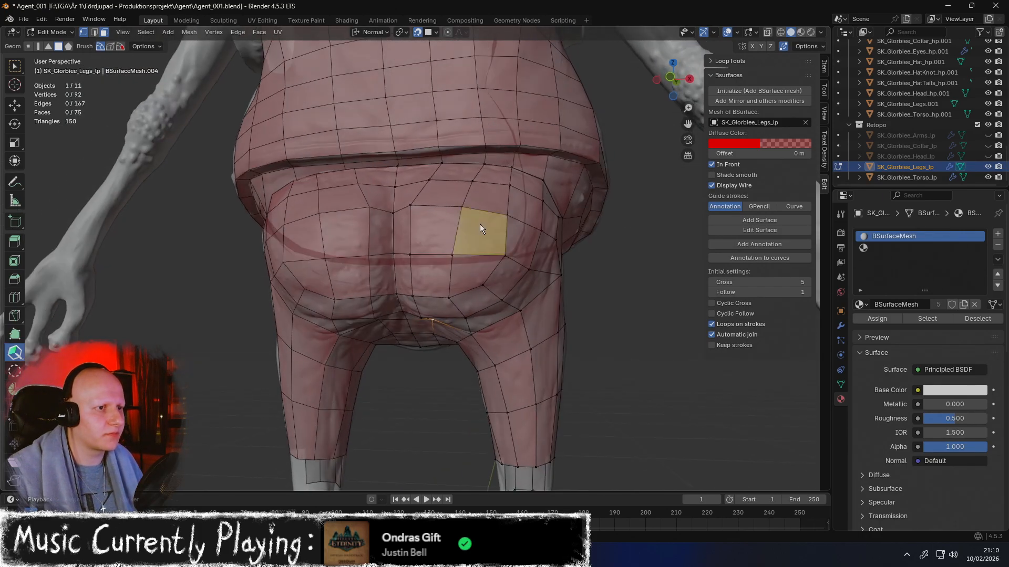
{"action": "middle_click_drag", "start_coordinate": [453, 282], "coordinate": [436, 316]}
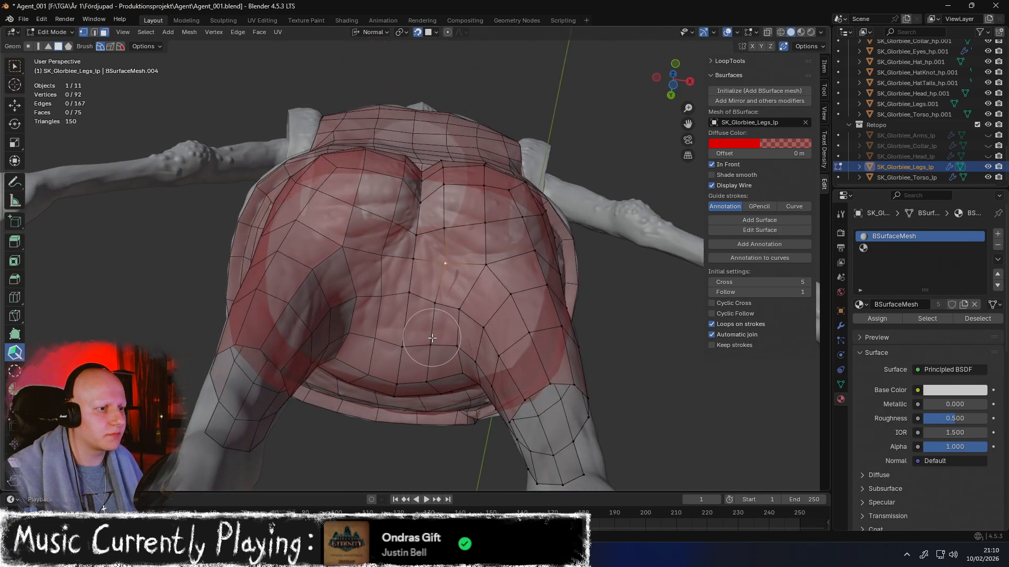
{"action": "mouse_move", "coordinate": [461, 262]}
{"action": "middle_mouse_down"}
{"action": "mouse_move", "coordinate": [462, 271]}
{"action": "mouse_move", "coordinate": [488, 250]}
{"action": "mouse_move", "coordinate": [453, 269]}
{"action": "middle_mouse_up"}
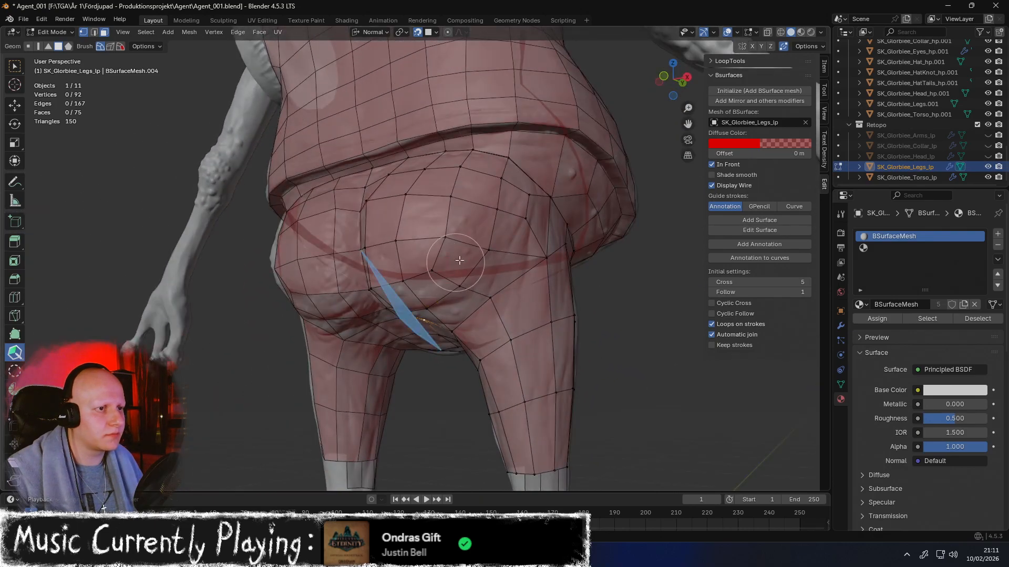
{"action": "middle_click_drag", "start_coordinate": [502, 233], "coordinate": [457, 223]}
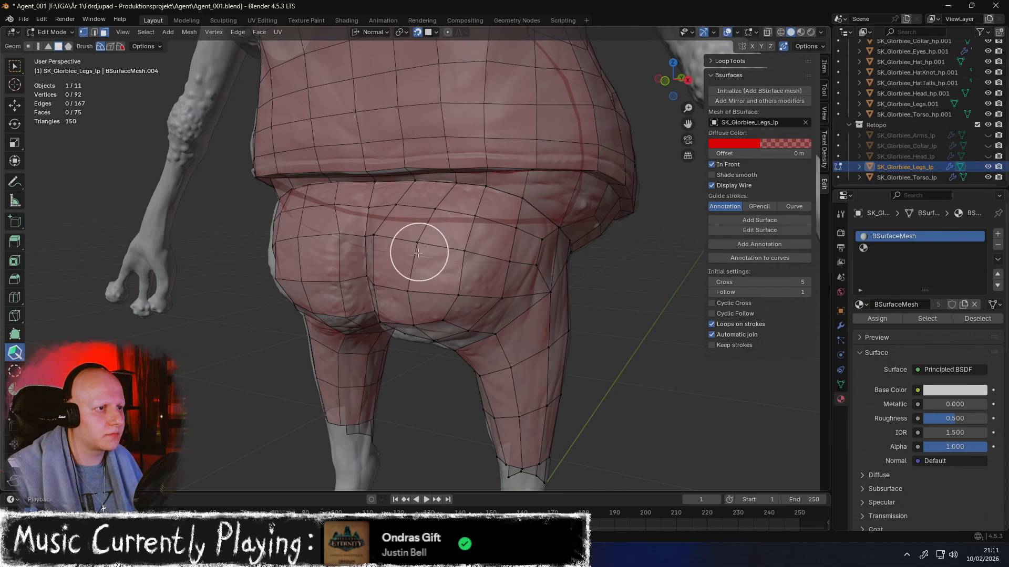
{"action": "middle_click_drag", "start_coordinate": [420, 252], "coordinate": [482, 269]}
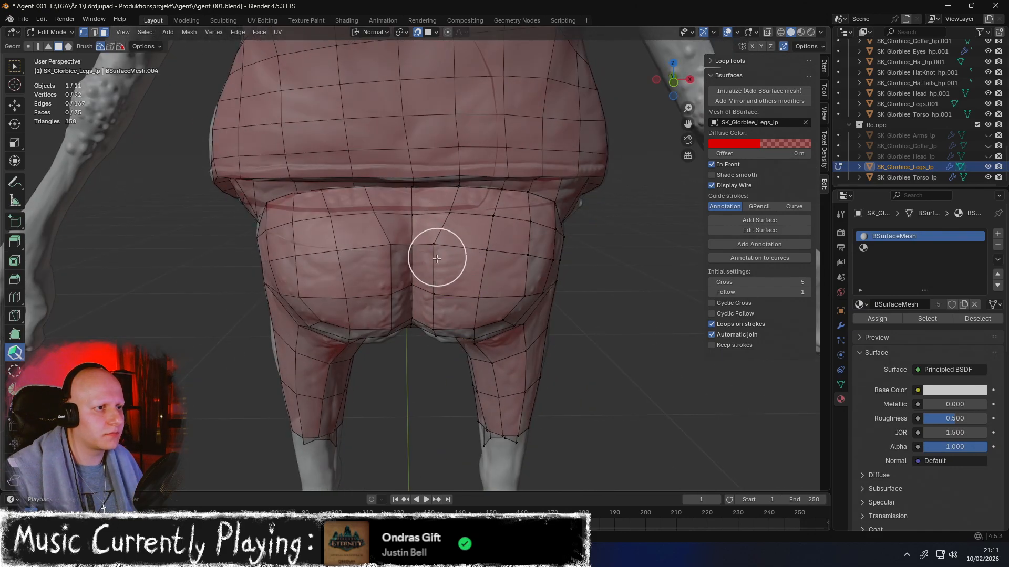
Smooth the quads around the lower buttocks, underside and crotch with the smoothing brush
{"action": "mouse_move", "coordinate": [444, 299]}
{"action": "middle_mouse_down"}
{"action": "mouse_move", "coordinate": [453, 252]}
{"action": "mouse_move", "coordinate": [445, 301]}
{"action": "middle_mouse_up"}
{"action": "middle_click_drag", "start_coordinate": [522, 246], "coordinate": [481, 222]}
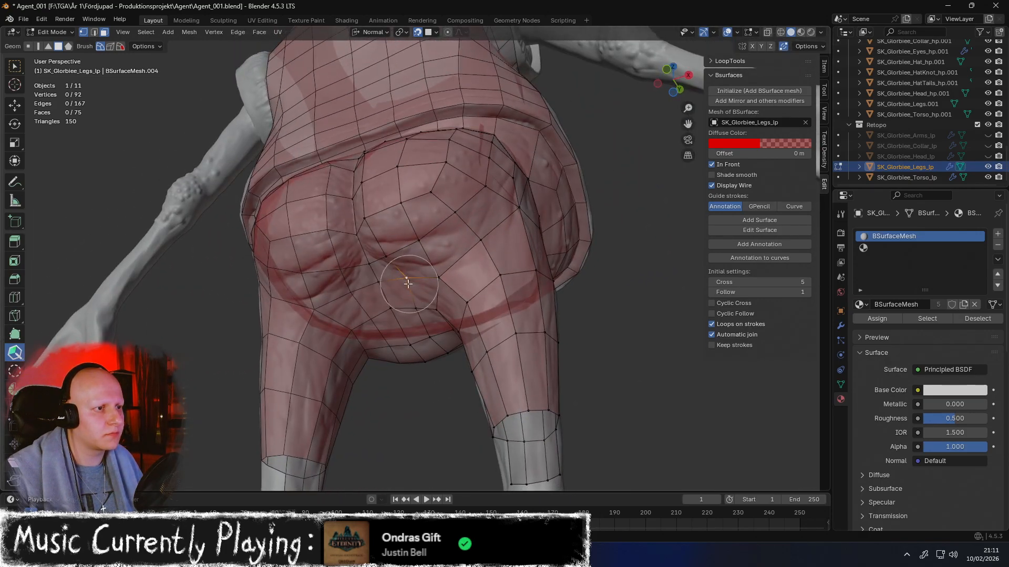
{"action": "middle_click_drag", "start_coordinate": [447, 184], "coordinate": [418, 256]}
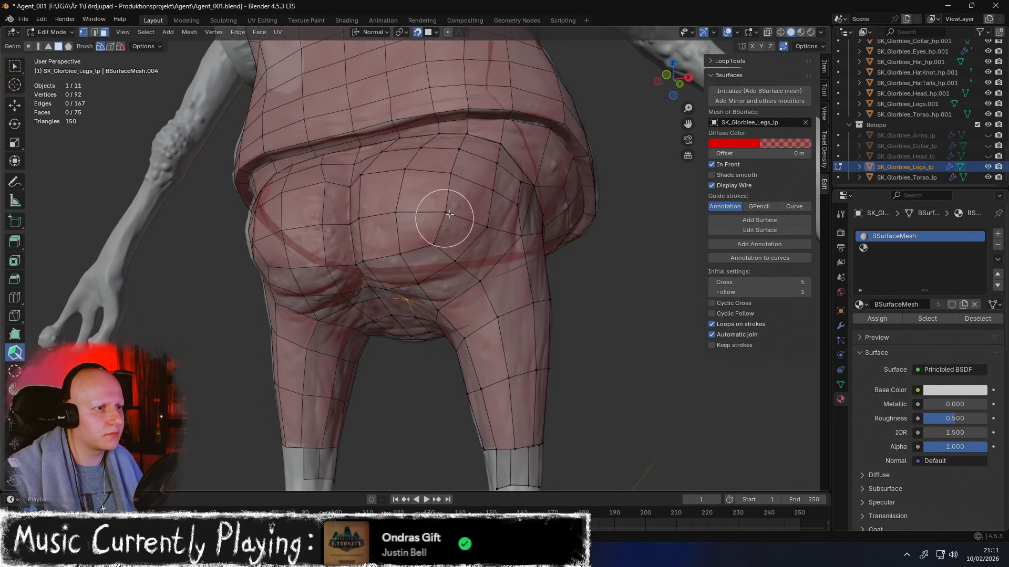
{"action": "middle_click_drag", "start_coordinate": [448, 176], "coordinate": [410, 199]}
{"action": "middle_click_drag", "start_coordinate": [390, 235], "coordinate": [400, 197]}
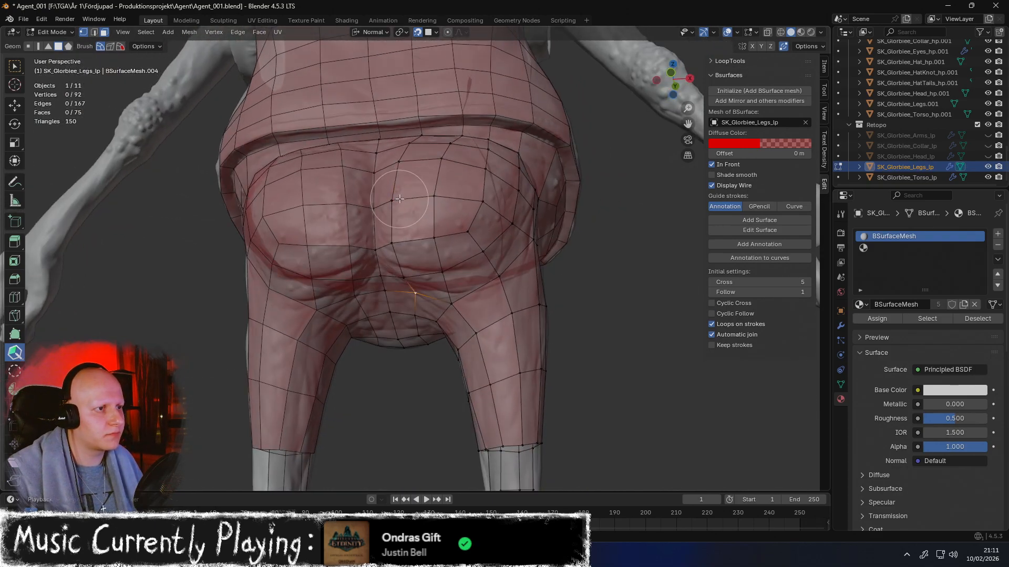
{"action": "middle_click_drag", "start_coordinate": [401, 241], "coordinate": [415, 203]}
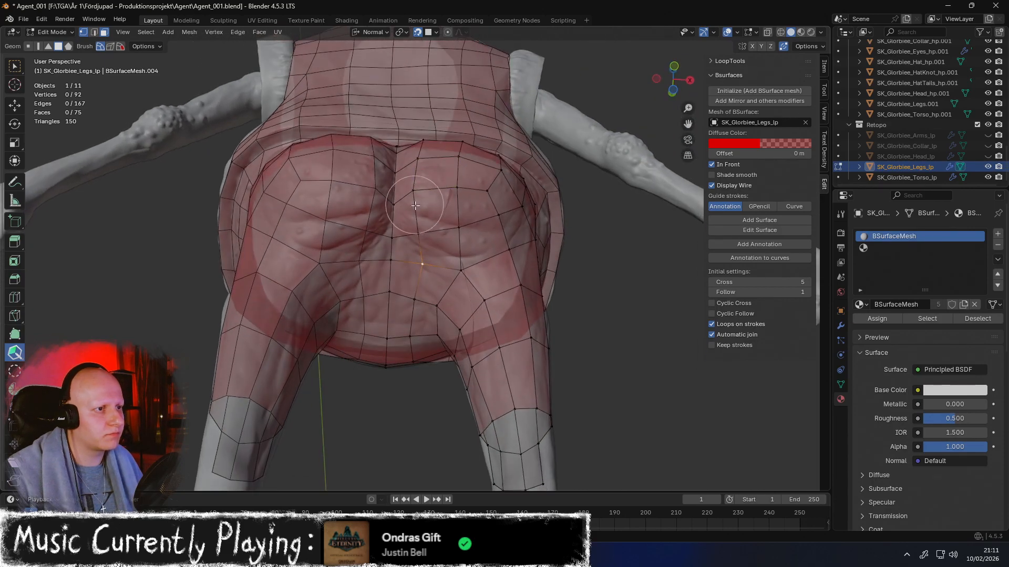
{"action": "middle_click_drag", "start_coordinate": [414, 302], "coordinate": [400, 254]}
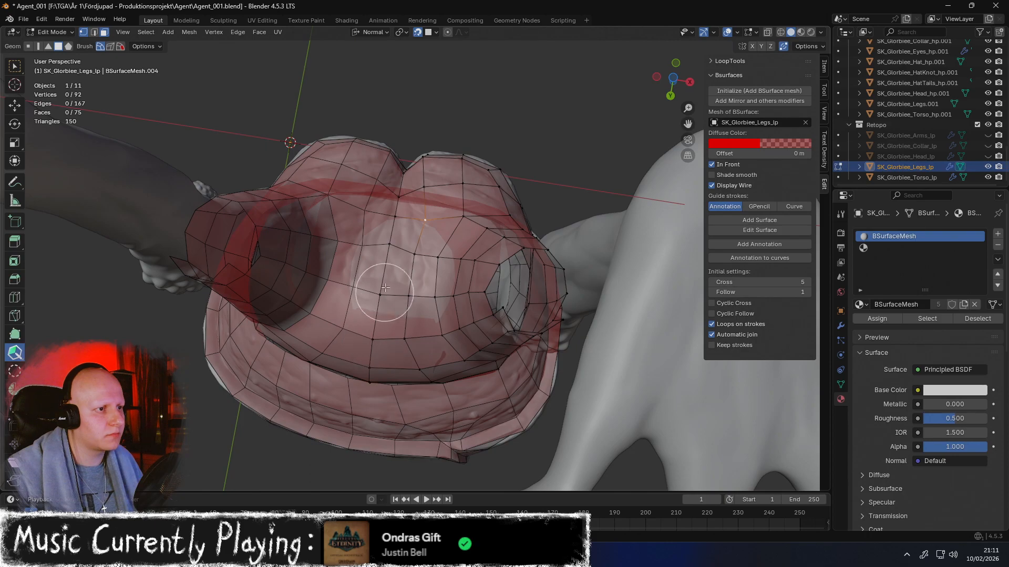
Inspect the retopologized buttocks, hips and thighs down to the open edge above the knee
{"action": "middle_click_drag", "start_coordinate": [405, 203], "coordinate": [445, 249]}
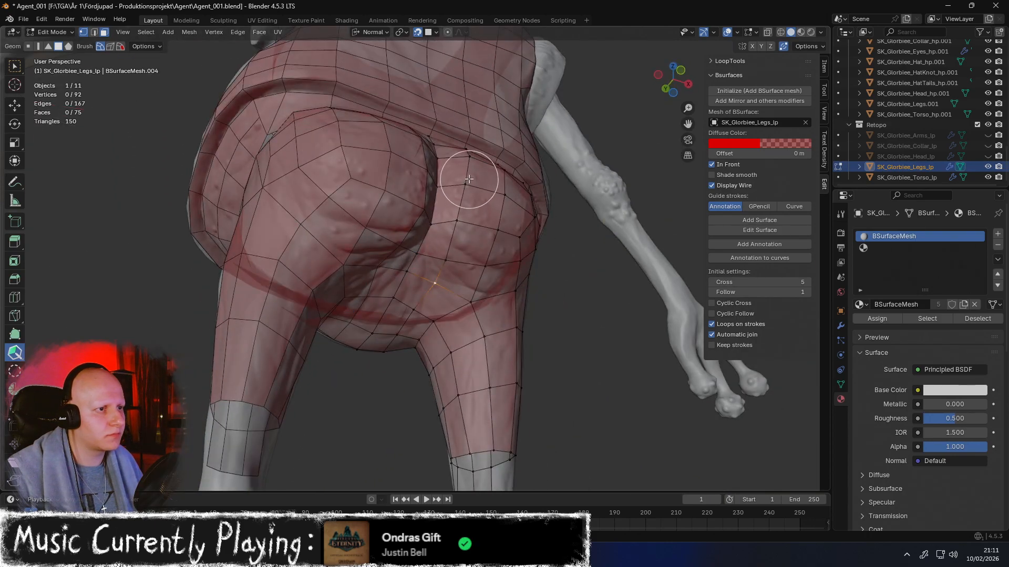
{"action": "middle_click_drag", "start_coordinate": [469, 180], "coordinate": [419, 251]}
{"action": "middle_click_drag", "start_coordinate": [428, 188], "coordinate": [337, 230]}
{"action": "middle_click_drag", "start_coordinate": [429, 230], "coordinate": [487, 220]}
{"action": "middle_click_drag", "start_coordinate": [578, 194], "coordinate": [524, 200]}
{"action": "scroll", "coordinate": [524, 200], "scroll_direction": "up", "scroll_amount": 2}
{"action": "middle_click_drag", "start_coordinate": [616, 158], "coordinate": [503, 212]}
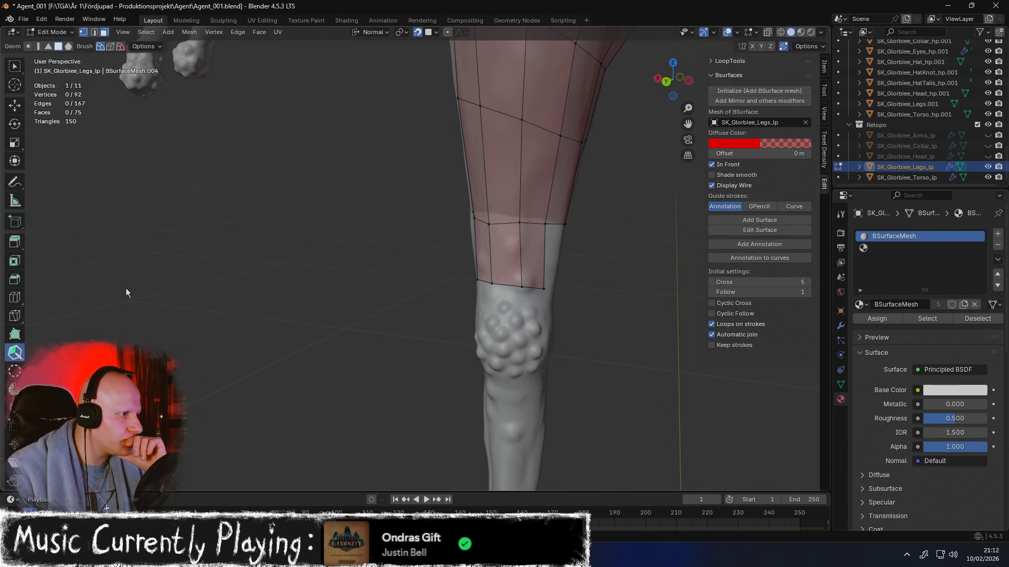
Extrude a strip of four quads from the thigh's lower edge down the front of the knee with Poly Build
{"action": "left_click", "coordinate": [15, 334]}
{"action": "middle_click_drag", "start_coordinate": [546, 263], "coordinate": [522, 261]}
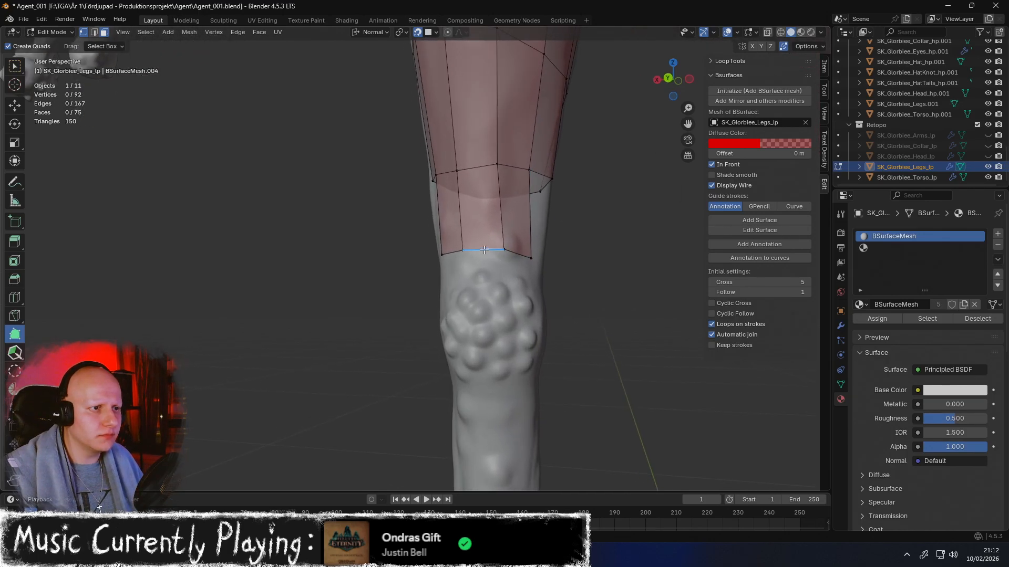
{"action": "left_click_drag", "start_coordinate": [483, 250], "coordinate": [484, 312]}
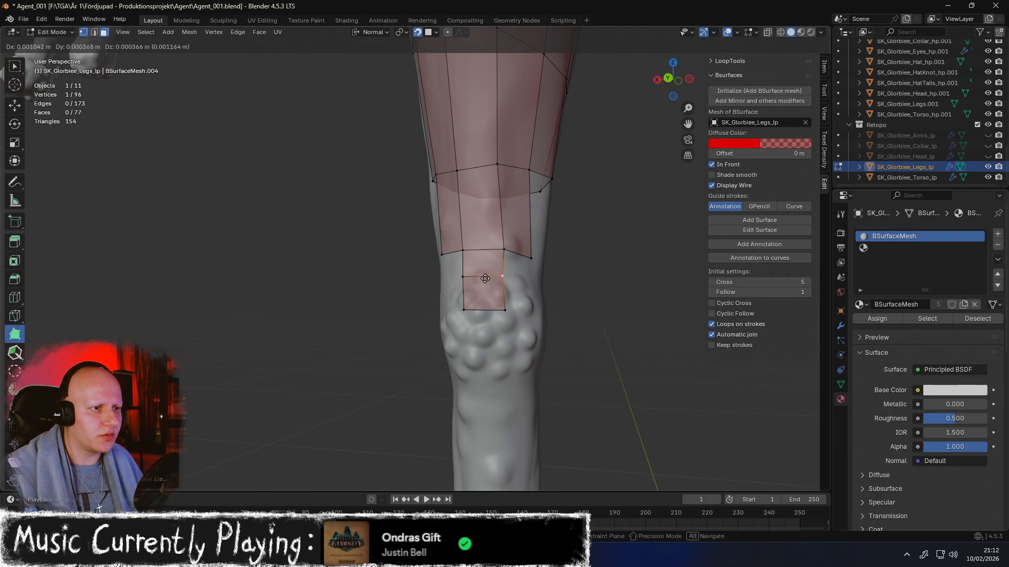
{"action": "left_click_drag", "start_coordinate": [463, 279], "coordinate": [462, 280]}
{"action": "left_click_drag", "start_coordinate": [486, 317], "coordinate": [485, 376]}
{"action": "middle_click_drag", "start_coordinate": [484, 341], "coordinate": [541, 257]}
{"action": "middle_click_drag", "start_coordinate": [485, 306], "coordinate": [504, 304]}
{"action": "left_click_drag", "start_coordinate": [452, 296], "coordinate": [451, 302]}
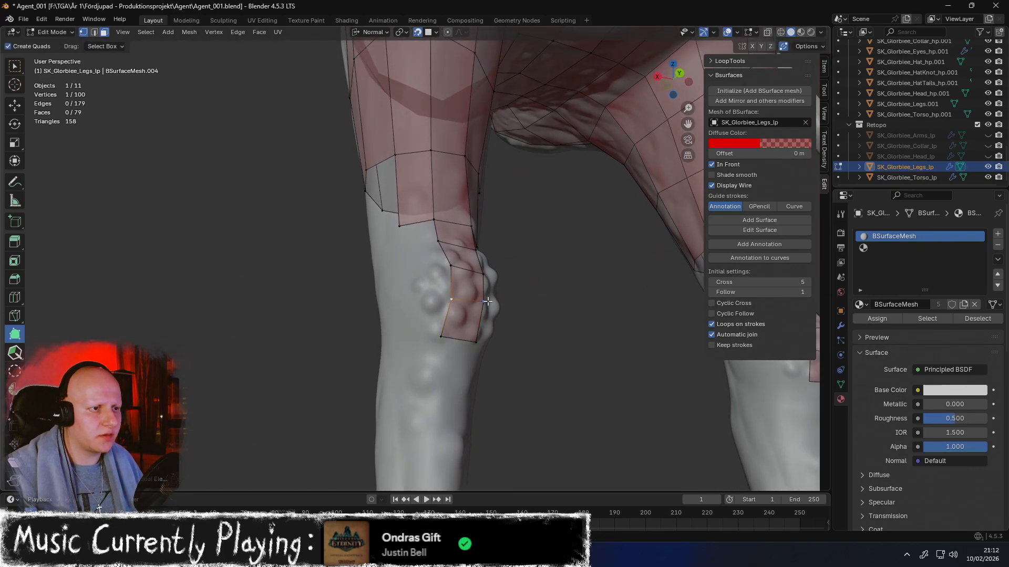
Show SK_Glorbiee_Arms_lp in the Retopo collection and look over the arm's topology beside the torso
{"action": "middle_click_drag", "start_coordinate": [488, 303], "coordinate": [517, 362]}
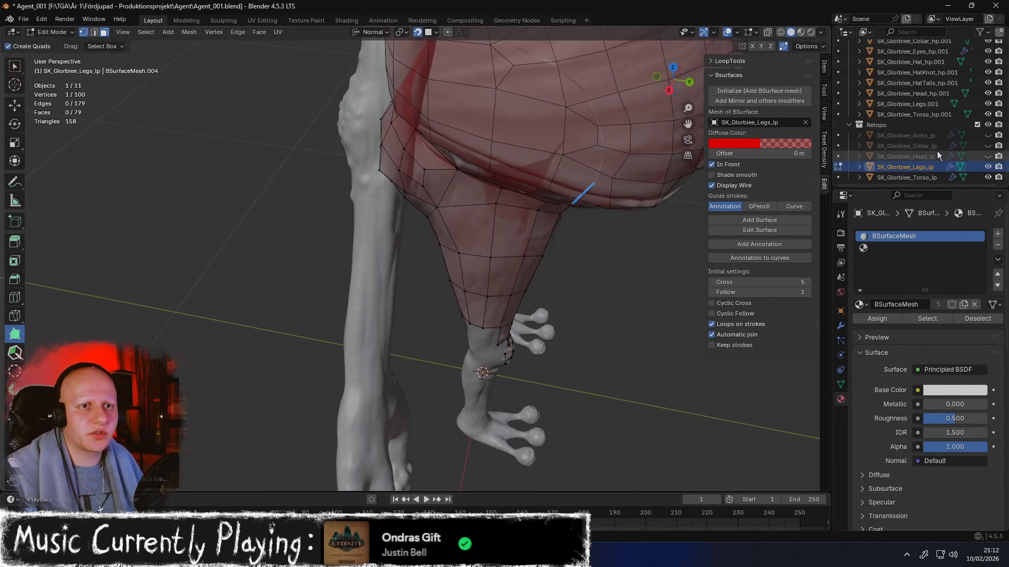
{"action": "left_click", "coordinate": [988, 136]}
{"action": "middle_click_drag", "start_coordinate": [583, 194], "coordinate": [502, 224]}
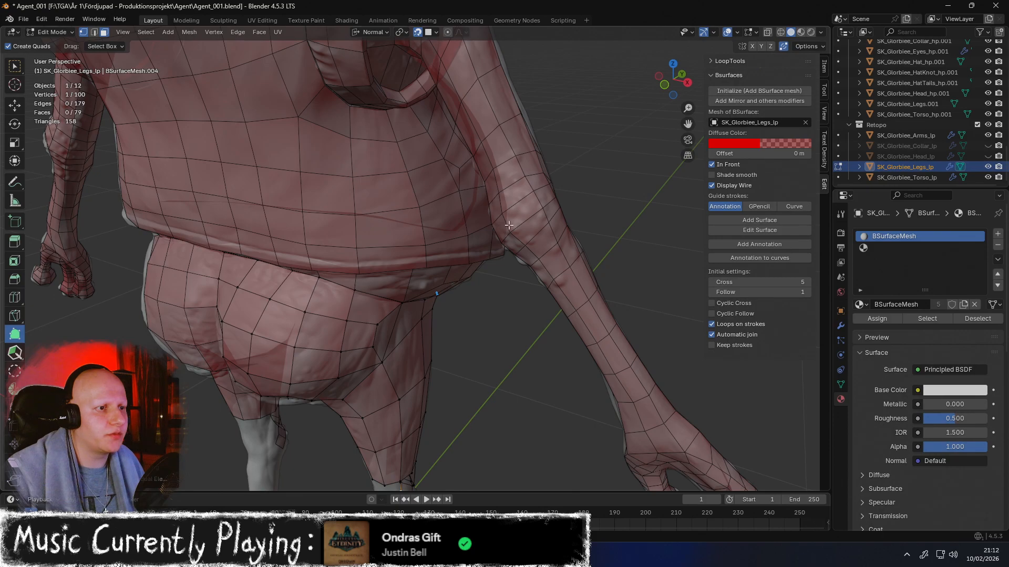
{"action": "middle_click_drag", "start_coordinate": [493, 243], "coordinate": [387, 48]}
{"action": "middle_click_drag", "start_coordinate": [404, 277], "coordinate": [470, 202], "text": "shift"}
{"action": "scroll", "coordinate": [471, 202], "scroll_direction": "up", "scroll_amount": 5}
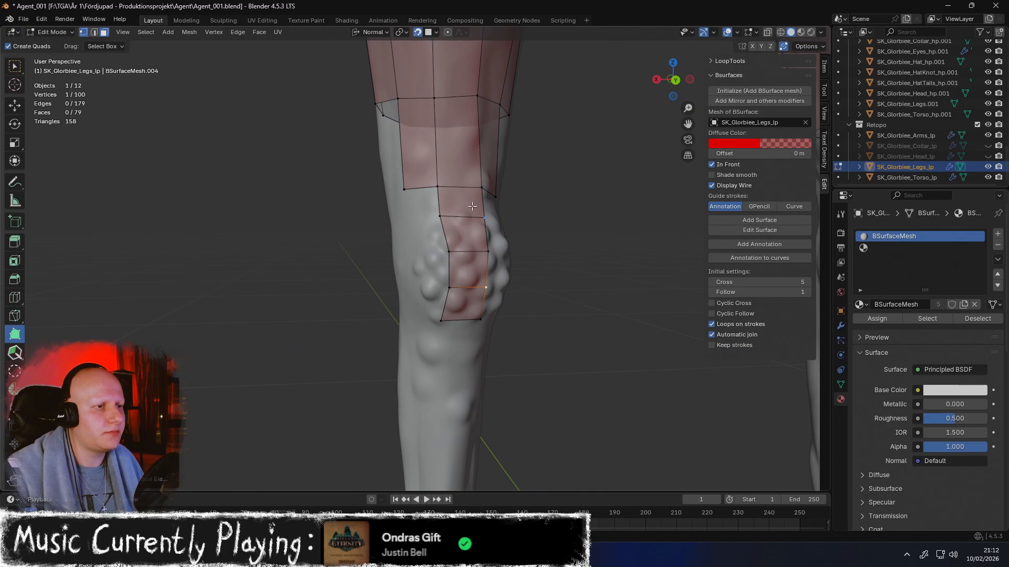
Extend the front knee strip by one more quad below the knee
{"action": "middle_click_drag", "start_coordinate": [460, 220], "coordinate": [423, 297]}
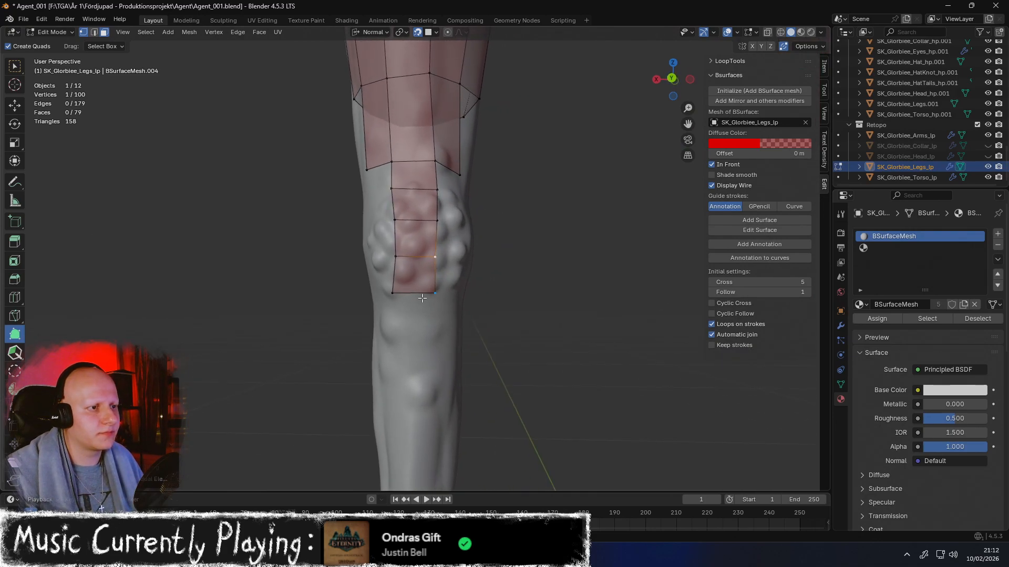
{"action": "left_click_drag", "start_coordinate": [417, 298], "coordinate": [416, 344]}
{"action": "middle_click_drag", "start_coordinate": [416, 344], "coordinate": [491, 256]}
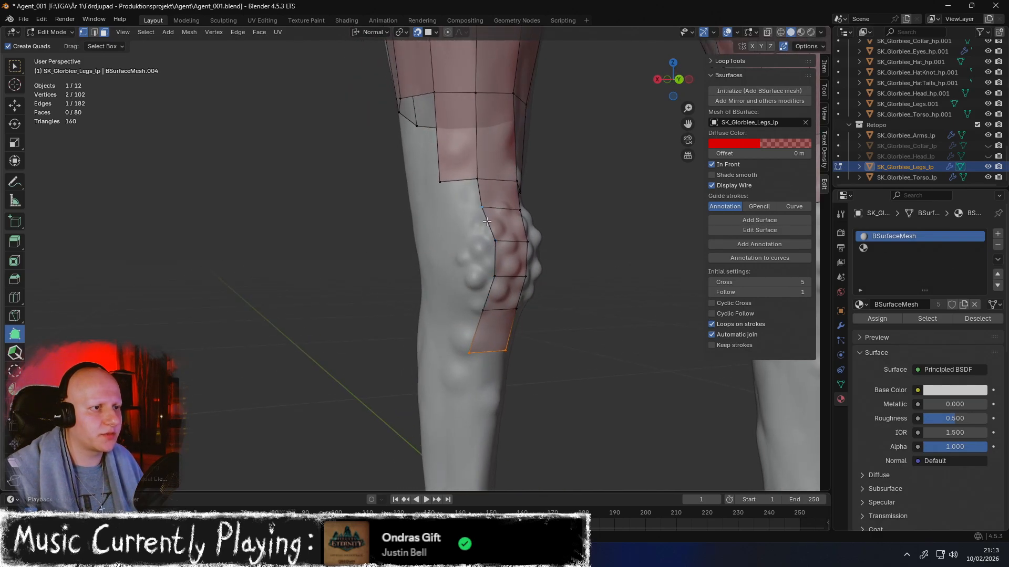
{"action": "middle_click_drag", "start_coordinate": [491, 191], "coordinate": [403, 255]}
Add quads with Poly Build from the front strip around the side of the lower thigh, just above the knee
{"action": "left_click_drag", "start_coordinate": [421, 257], "coordinate": [377, 211]}
{"action": "left_click_drag", "start_coordinate": [450, 227], "coordinate": [423, 207]}
{"action": "middle_click_drag", "start_coordinate": [399, 215], "coordinate": [429, 211]}
{"action": "left_click_drag", "start_coordinate": [421, 206], "coordinate": [422, 194]}
{"action": "middle_click_drag", "start_coordinate": [422, 194], "coordinate": [497, 153]}
{"action": "left_click_drag", "start_coordinate": [522, 105], "coordinate": [486, 185]}
{"action": "middle_click_drag", "start_coordinate": [486, 185], "coordinate": [526, 182]}
{"action": "left_click_drag", "start_coordinate": [501, 153], "coordinate": [479, 185], "text": "ctrl"}
{"action": "middle_click_drag", "start_coordinate": [479, 186], "coordinate": [564, 154]}
{"action": "left_click", "coordinate": [462, 160], "text": "ctrl"}
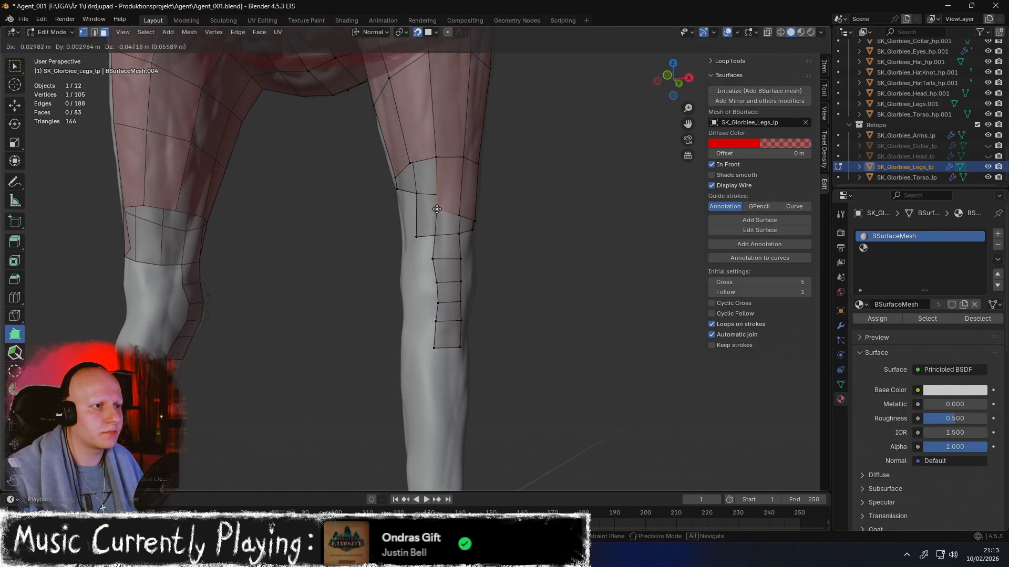
Continue the band of quads above the knee around the back of the lower thigh
{"action": "middle_click_drag", "start_coordinate": [463, 161], "coordinate": [428, 200]}
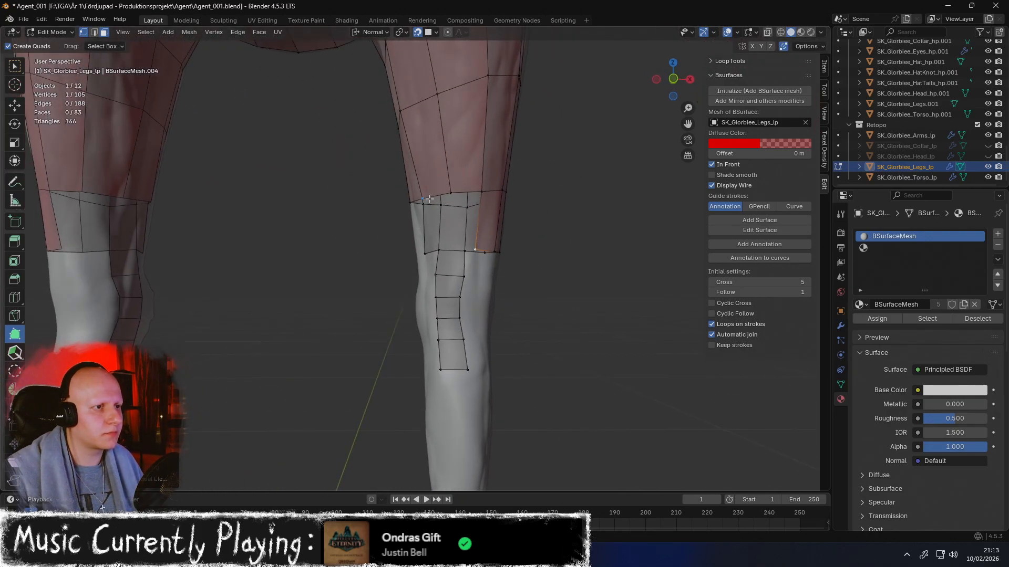
{"action": "left_click_drag", "start_coordinate": [475, 194], "coordinate": [479, 250], "text": "ctrl"}
{"action": "middle_click_drag", "start_coordinate": [479, 251], "coordinate": [474, 208]}
{"action": "left_click_drag", "start_coordinate": [474, 208], "coordinate": [444, 211], "text": "ctrl"}
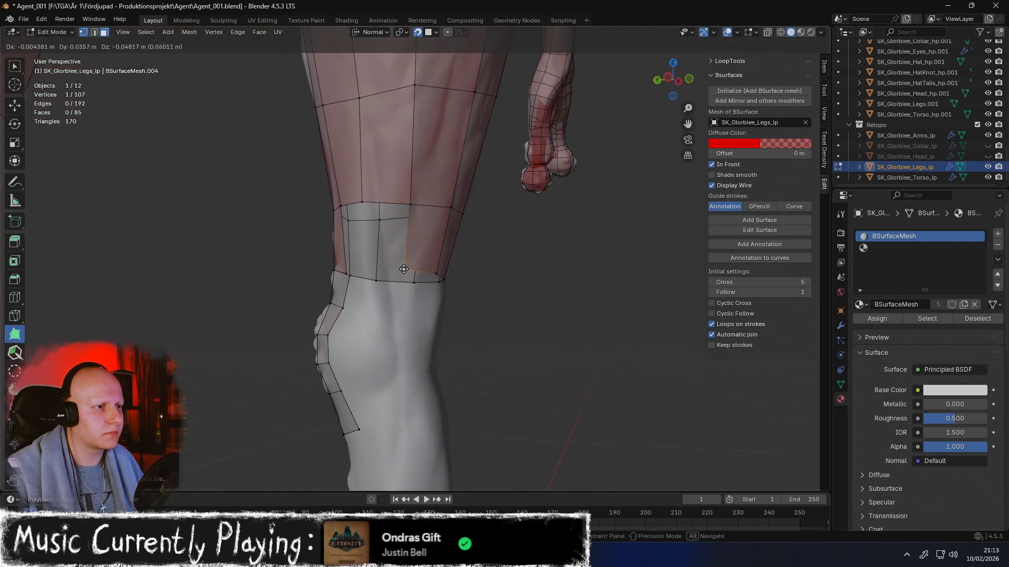
{"action": "left_click_drag", "start_coordinate": [403, 269], "coordinate": [404, 269], "text": "ctrl"}
{"action": "middle_click_drag", "start_coordinate": [404, 269], "coordinate": [420, 203]}
{"action": "left_click_drag", "start_coordinate": [420, 202], "coordinate": [419, 200], "text": "ctrl"}
{"action": "left_click_drag", "start_coordinate": [391, 243], "coordinate": [392, 242], "text": "ctrl"}
{"action": "left_click_drag", "start_coordinate": [377, 202], "coordinate": [355, 236], "text": "ctrl"}
{"action": "middle_click_drag", "start_coordinate": [355, 235], "coordinate": [407, 213]}
{"action": "left_click_drag", "start_coordinate": [407, 214], "coordinate": [441, 249], "text": "ctrl"}
Draw two annotation strokes down the side of the knee and generate a Bsurfaces patch from the front strip's side edge loop
{"action": "mouse_move", "coordinate": [437, 210]}
{"action": "middle_mouse_down"}
{"action": "mouse_move", "coordinate": [496, 203]}
{"action": "mouse_move", "coordinate": [367, 171]}
{"action": "mouse_move", "coordinate": [491, 194]}
{"action": "mouse_move", "coordinate": [457, 211]}
{"action": "middle_mouse_up"}
{"action": "key", "text": "2"}
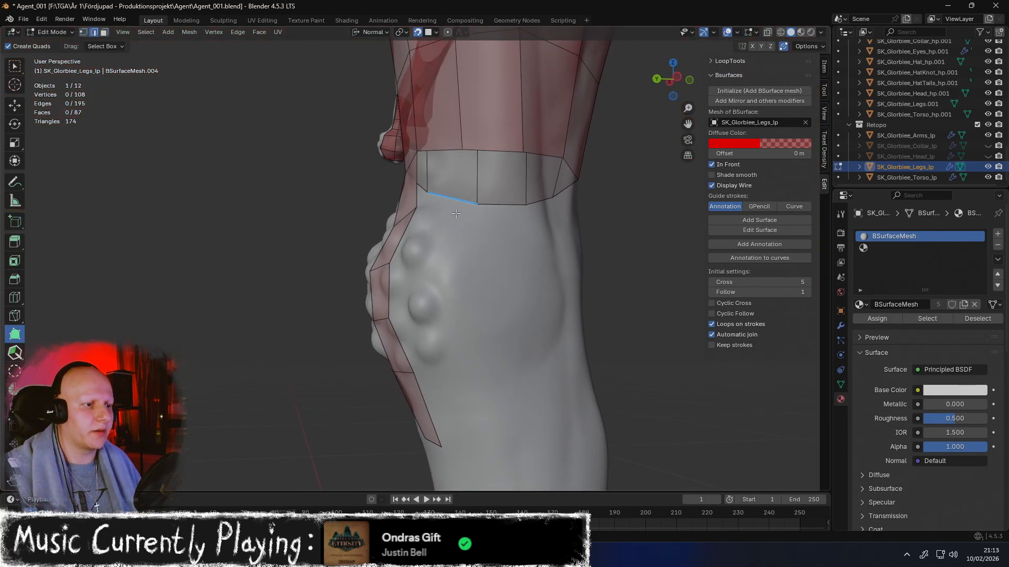
{"action": "key", "text": "shift+space"}
{"action": "key", "text": "g"}
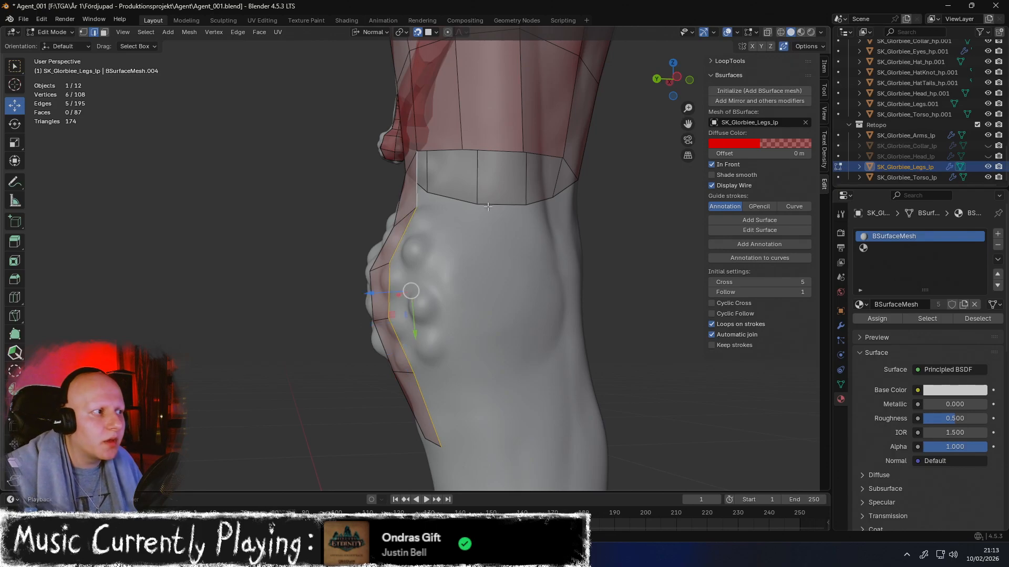
{"action": "left_click", "coordinate": [15, 182]}
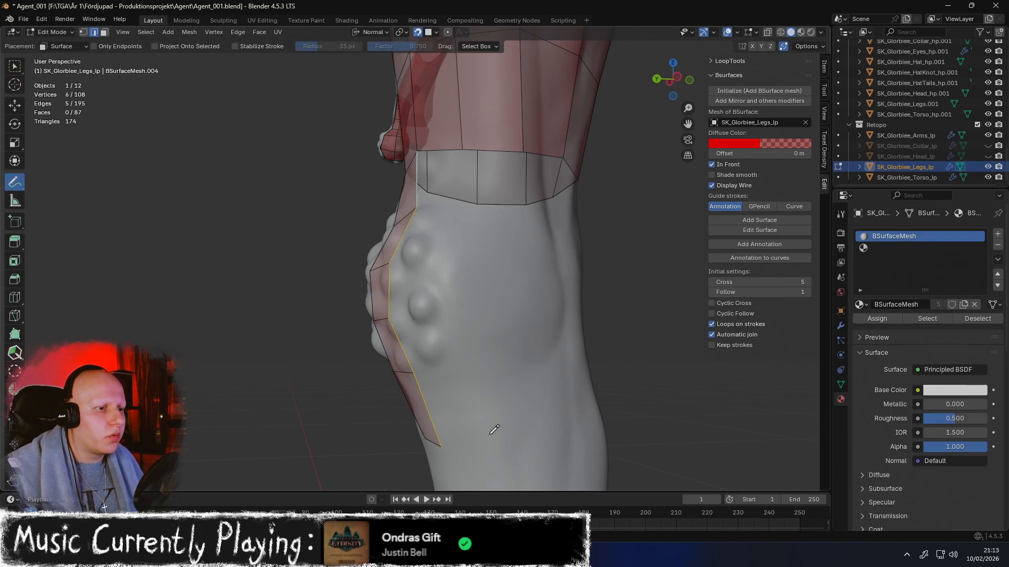
{"action": "left_click_drag", "start_coordinate": [489, 452], "coordinate": [488, 327]}
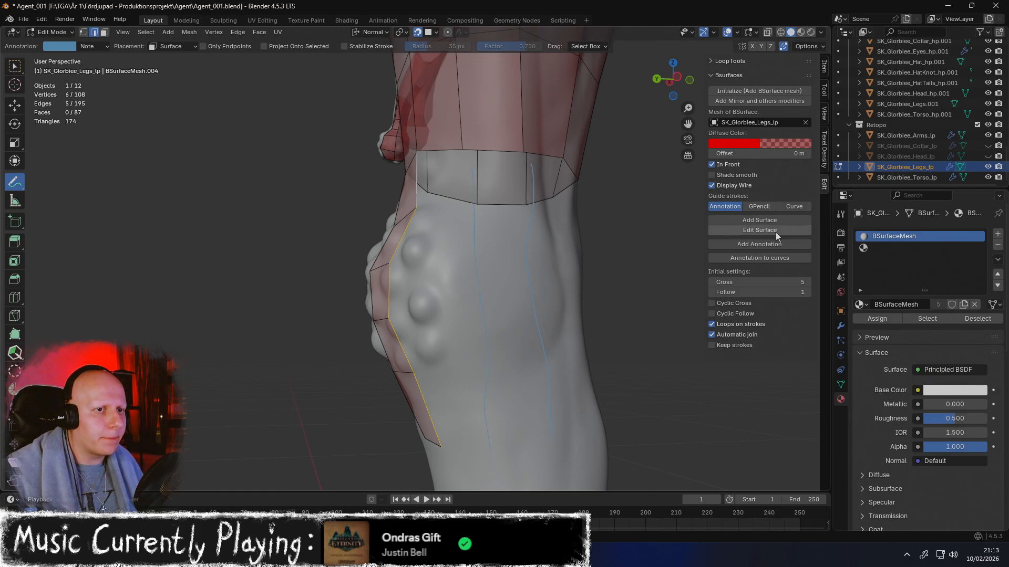
{"action": "left_click", "coordinate": [759, 220]}
{"action": "mouse_move", "coordinate": [608, 250]}
{"action": "middle_mouse_down"}
{"action": "mouse_move", "coordinate": [574, 252]}
{"action": "mouse_move", "coordinate": [589, 254]}
{"action": "mouse_move", "coordinate": [583, 247]}
{"action": "middle_mouse_up"}
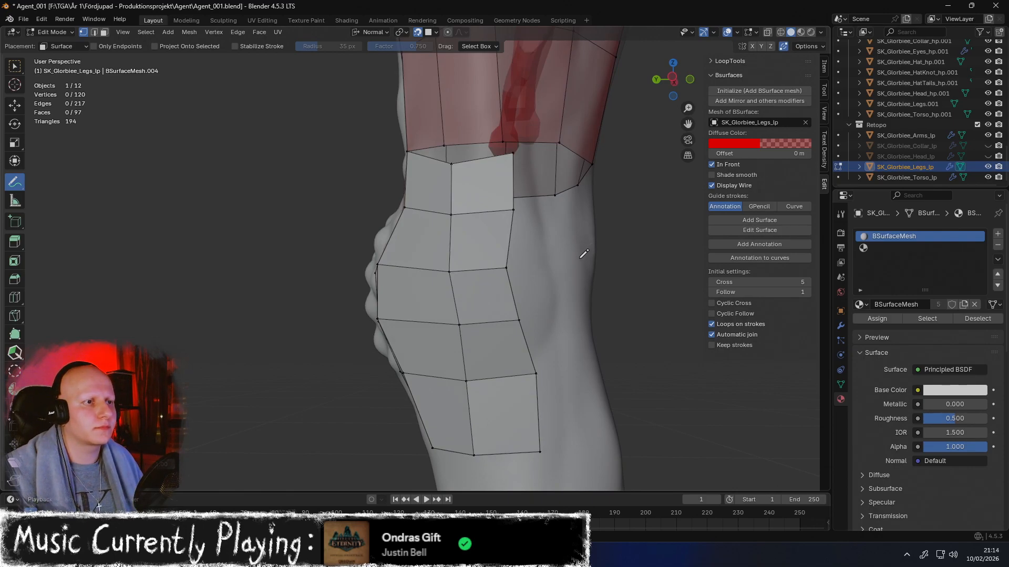
Select the knee patch's rear edge loop, draw another guide stroke behind it and add one more column of surface quads
{"action": "key", "text": "shift+space"}
{"action": "key", "text": "g"}
{"action": "middle_click_drag", "start_coordinate": [580, 257], "coordinate": [587, 260]}
{"action": "key", "text": "2"}
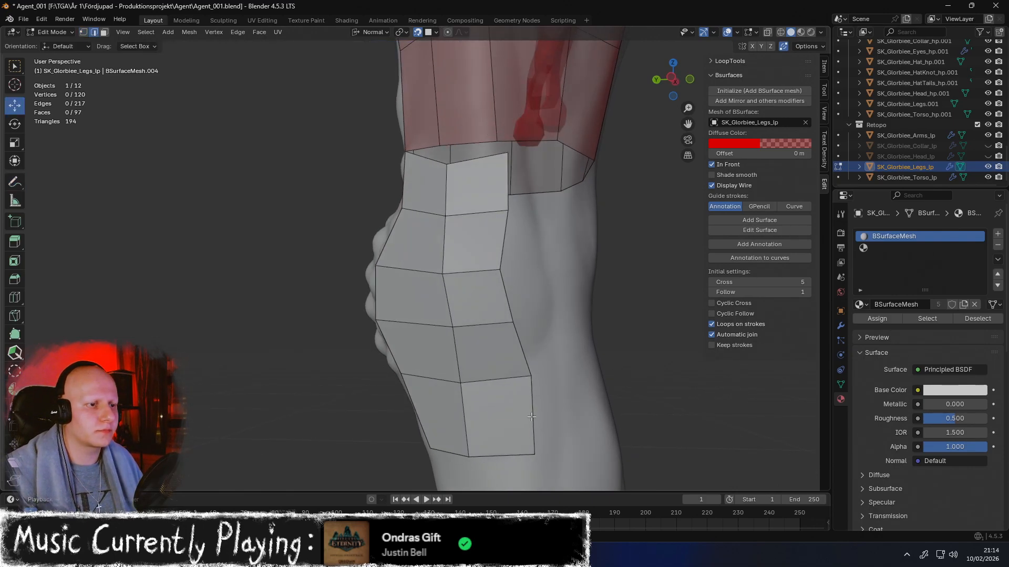
{"action": "left_click", "coordinate": [502, 188], "text": "alt"}
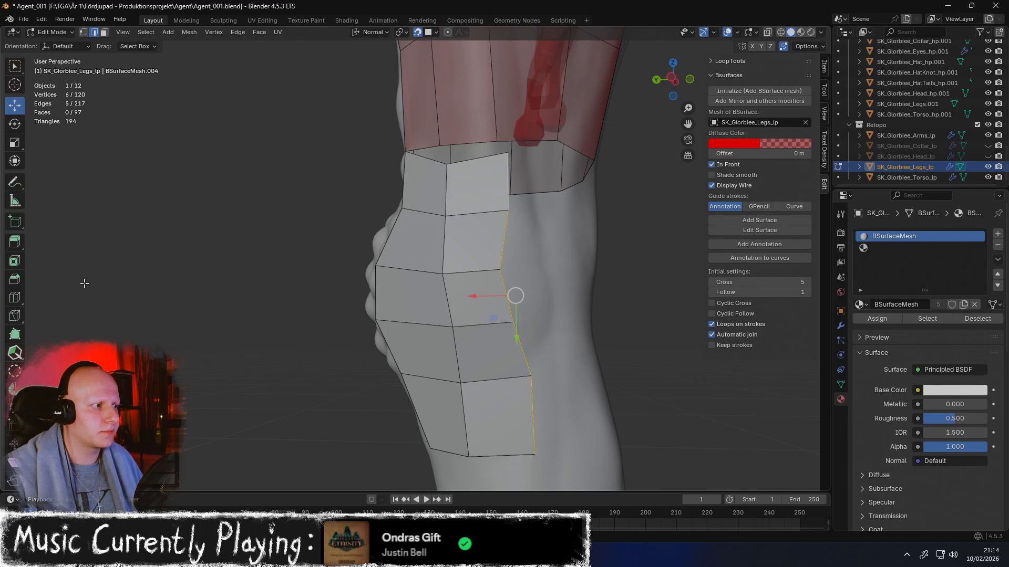
{"action": "left_click", "coordinate": [15, 183]}
{"action": "mouse_move", "coordinate": [367, 282]}
{"action": "middle_mouse_down"}
{"action": "mouse_move", "coordinate": [393, 282]}
{"action": "mouse_move", "coordinate": [455, 314]}
{"action": "middle_mouse_up"}
{"action": "left_click_drag", "start_coordinate": [529, 477], "coordinate": [510, 317]}
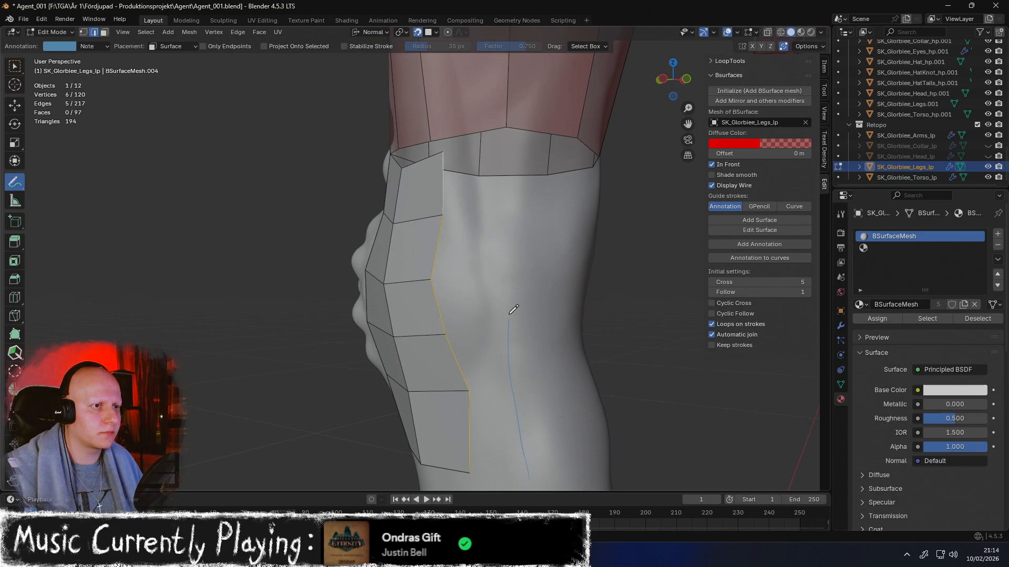
{"action": "left_click", "coordinate": [736, 220]}
{"action": "mouse_move", "coordinate": [487, 274]}
{"action": "middle_mouse_down"}
{"action": "mouse_move", "coordinate": [519, 257]}
{"action": "mouse_move", "coordinate": [510, 250]}
{"action": "middle_mouse_up"}
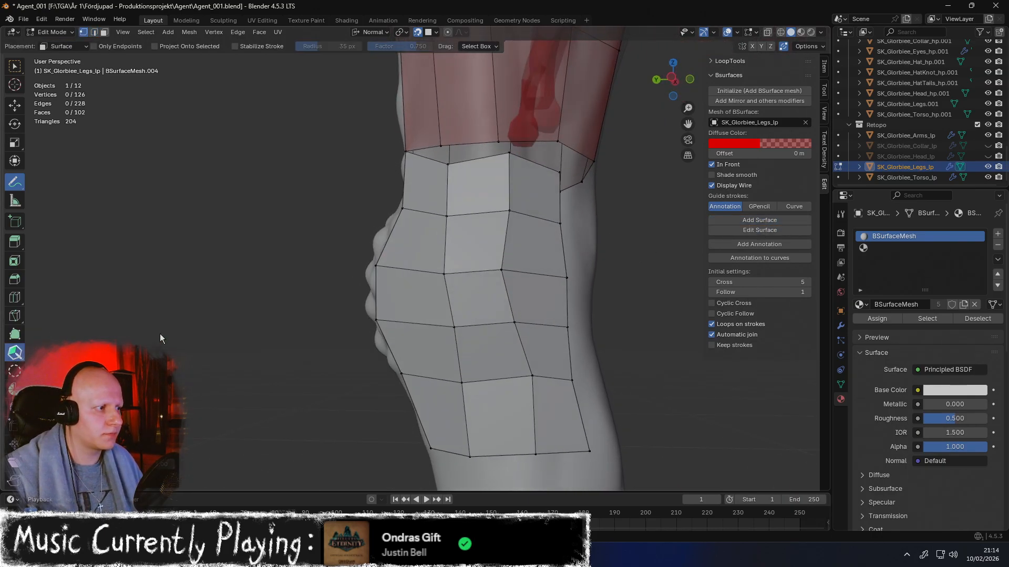
Relax the quads on the side of the knee and knife two diagonal edges into the rear column
{"action": "mouse_move", "coordinate": [532, 378]}
{"action": "left_mouse_down", "text": "shift"}
{"action": "mouse_move", "coordinate": [504, 398]}
{"action": "mouse_move", "coordinate": [513, 222]}
{"action": "mouse_move", "coordinate": [448, 182]}
{"action": "left_mouse_up", "text": "shift"}
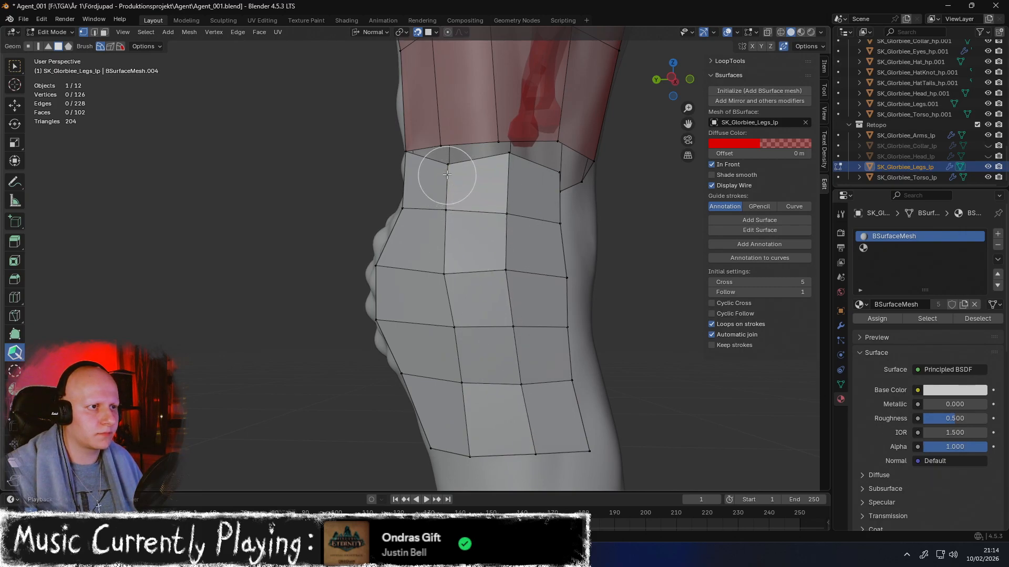
{"action": "mouse_move", "coordinate": [529, 330]}
{"action": "middle_mouse_down"}
{"action": "mouse_move", "coordinate": [561, 320]}
{"action": "mouse_move", "coordinate": [571, 329]}
{"action": "mouse_move", "coordinate": [553, 335]}
{"action": "mouse_move", "coordinate": [527, 309]}
{"action": "mouse_move", "coordinate": [498, 221]}
{"action": "middle_mouse_up"}
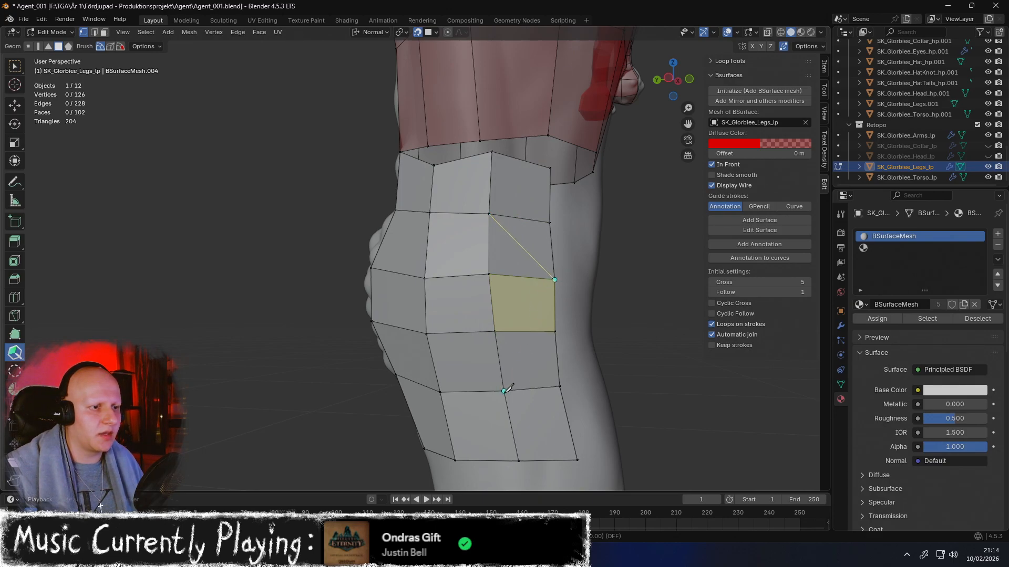
{"action": "left_click", "coordinate": [555, 329]}
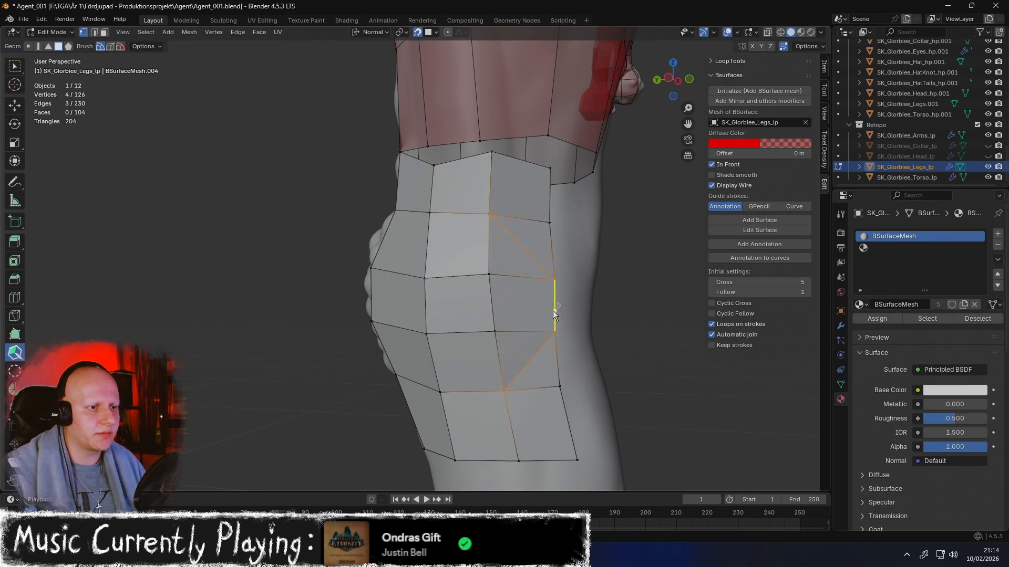
{"action": "middle_click_drag", "start_coordinate": [567, 301], "coordinate": [536, 302]}
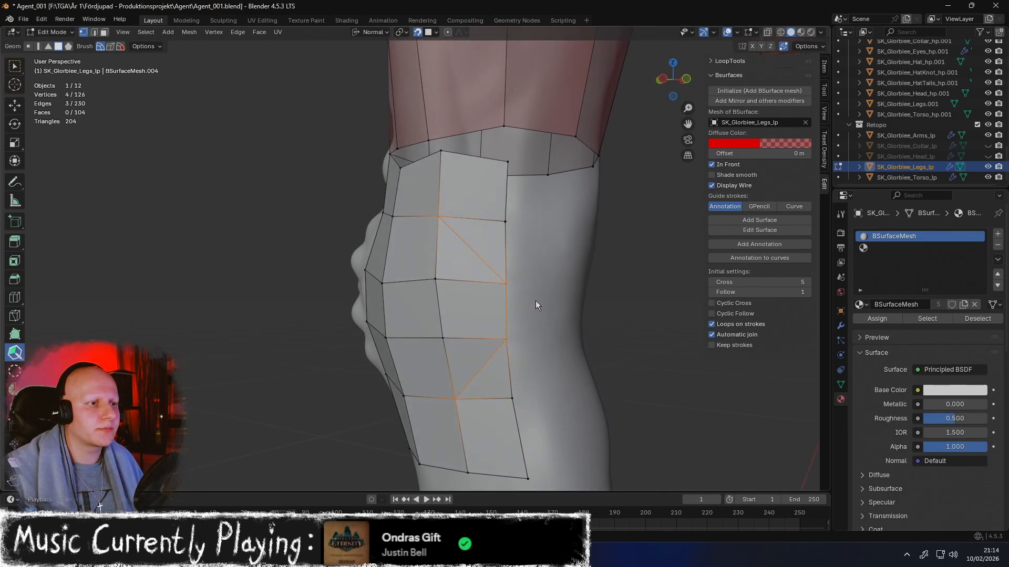
Dissolve the two horizontal edges next to the new diagonals in the rear column of the knee patch
{"action": "key", "text": "shift+space"}
{"action": "key", "text": "g"}
{"action": "left_click", "coordinate": [482, 225]}
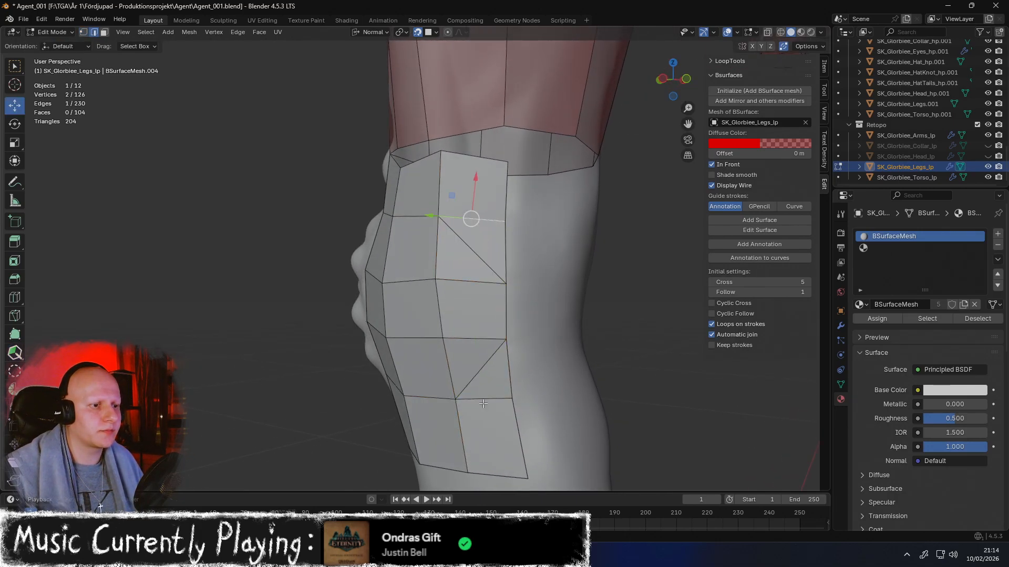
{"action": "key", "text": "x"}
{"action": "left_click", "coordinate": [490, 399]}
{"action": "middle_click_drag", "start_coordinate": [490, 399], "coordinate": [503, 362]}
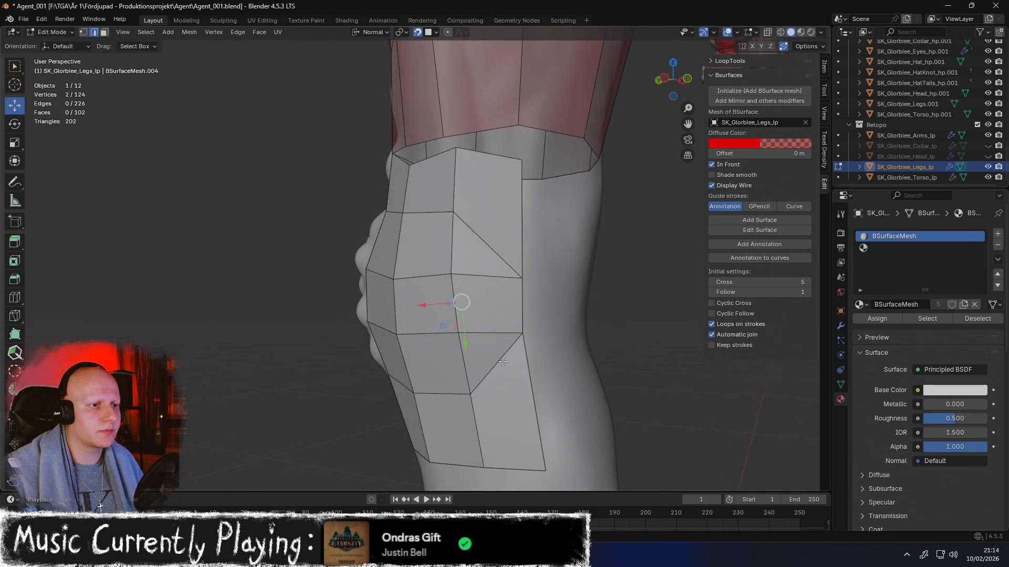
Spread the two middle vertices on the knee patch's rear edge farther apart vertically with Poly Build
{"action": "key", "text": "1"}
{"action": "left_click", "coordinate": [522, 279]}
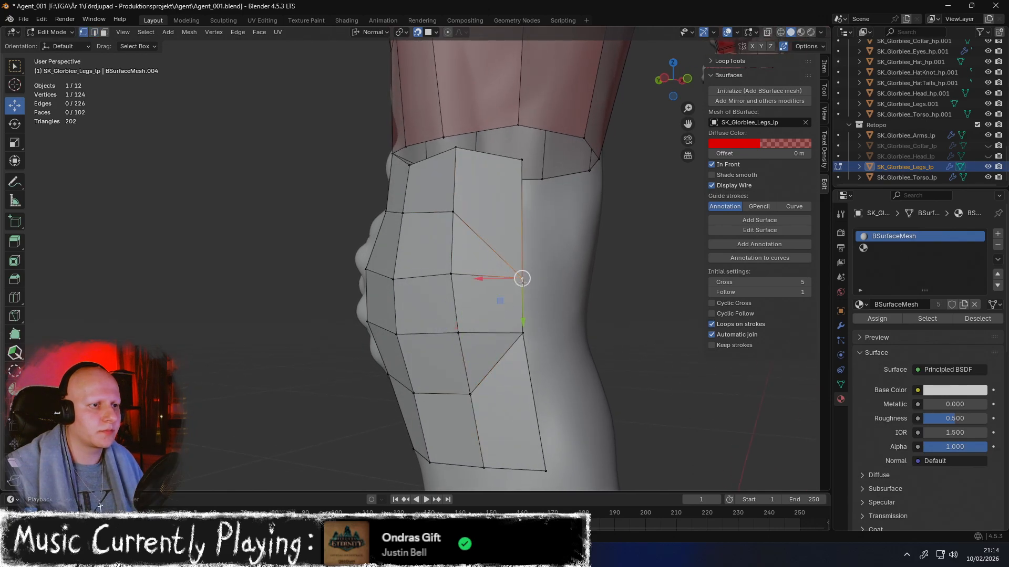
{"action": "left_click", "coordinate": [15, 334]}
{"action": "left_click_drag", "start_coordinate": [520, 275], "coordinate": [519, 259]}
{"action": "left_click_drag", "start_coordinate": [522, 332], "coordinate": [522, 353]}
Merge the knee patch's top vertices onto the matching vertices of the thigh's lower edge
{"action": "middle_click_drag", "start_coordinate": [523, 352], "coordinate": [463, 186]}
{"action": "left_click_drag", "start_coordinate": [464, 186], "coordinate": [454, 163]}
{"action": "left_click_drag", "start_coordinate": [526, 181], "coordinate": [517, 171]}
{"action": "left_click", "coordinate": [517, 171]}
{"action": "middle_click_drag", "start_coordinate": [516, 171], "coordinate": [487, 169]}
{"action": "left_click_drag", "start_coordinate": [518, 172], "coordinate": [519, 140]}
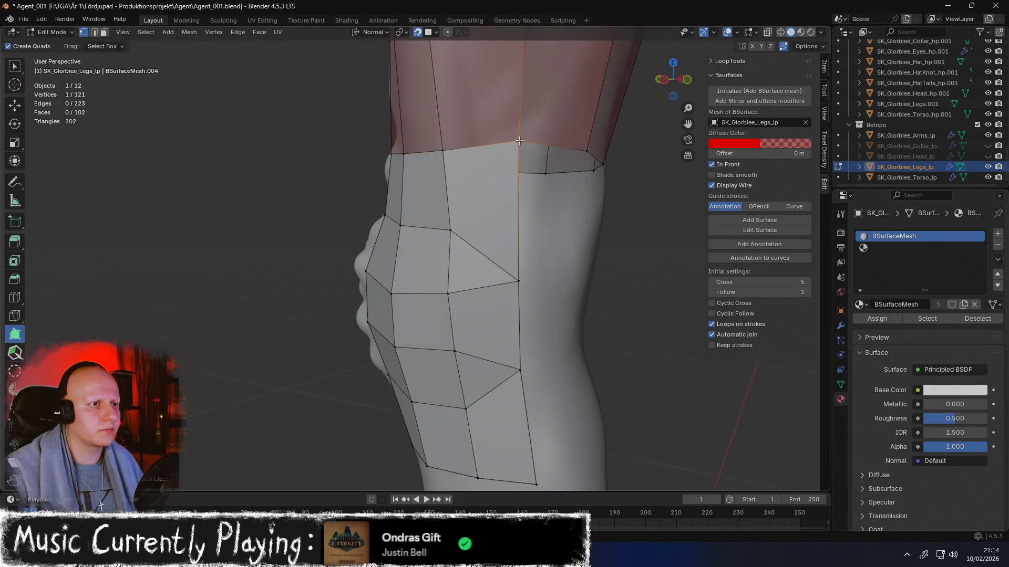
Add two quads behind the knee patch, running down from the thigh's lower edge
{"action": "middle_click_drag", "start_coordinate": [531, 176], "coordinate": [439, 181]}
{"action": "scroll", "coordinate": [484, 175], "scroll_direction": "up", "scroll_amount": 1}
{"action": "scroll", "coordinate": [441, 187], "scroll_direction": "down", "scroll_amount": 3}
{"action": "left_click_drag", "start_coordinate": [366, 188], "coordinate": [397, 330]}
{"action": "middle_click_drag", "start_coordinate": [413, 313], "coordinate": [489, 288]}
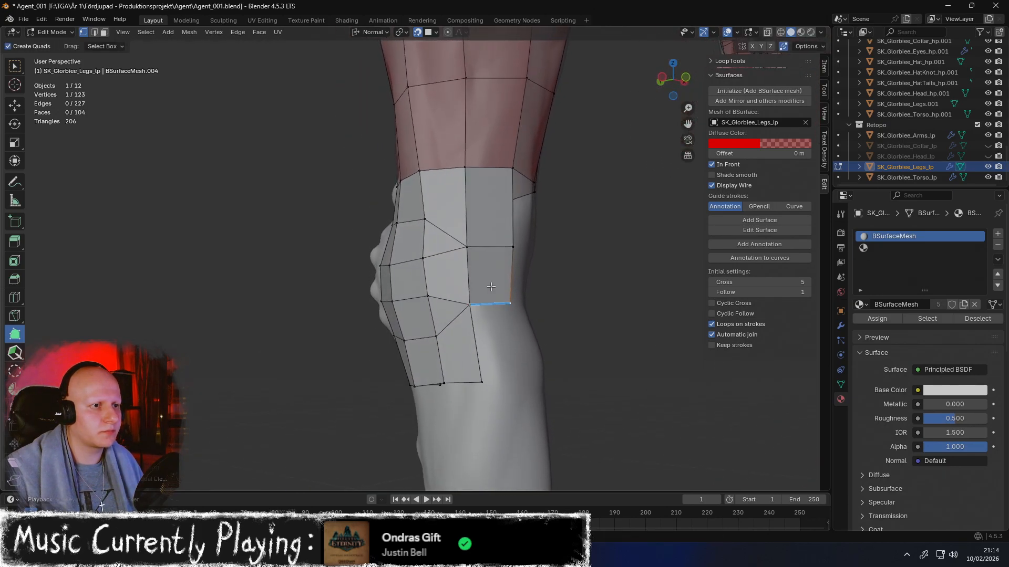
Reposition the vertices of the two rear knee quads to even out their spacing
{"action": "left_click_drag", "start_coordinate": [507, 300], "coordinate": [510, 315]}
{"action": "left_click_drag", "start_coordinate": [511, 247], "coordinate": [463, 256]}
{"action": "left_click_drag", "start_coordinate": [472, 301], "coordinate": [477, 313]}
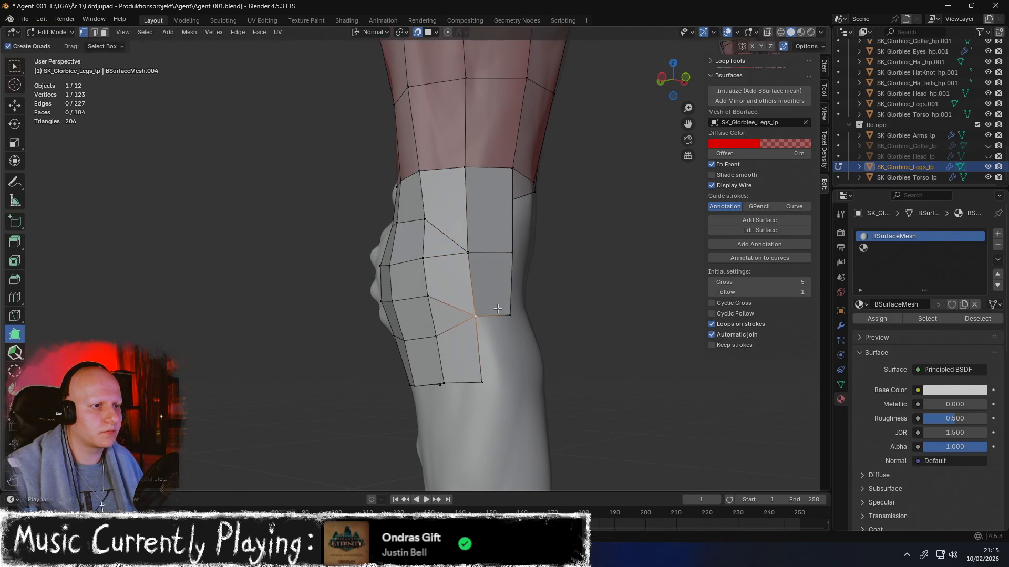
{"action": "middle_click_drag", "start_coordinate": [502, 308], "coordinate": [483, 308]}
{"action": "left_click_drag", "start_coordinate": [484, 313], "coordinate": [486, 309]}
{"action": "left_click_drag", "start_coordinate": [487, 259], "coordinate": [484, 264]}
Fill the back of the knee with further columns of quads from the thigh's edge down to the patch's lower end
{"action": "left_click_drag", "start_coordinate": [459, 319], "coordinate": [488, 383]}
{"action": "middle_click_drag", "start_coordinate": [484, 339], "coordinate": [447, 319]}
{"action": "left_click_drag", "start_coordinate": [420, 155], "coordinate": [453, 376]}
{"action": "middle_click_drag", "start_coordinate": [453, 376], "coordinate": [387, 321]}
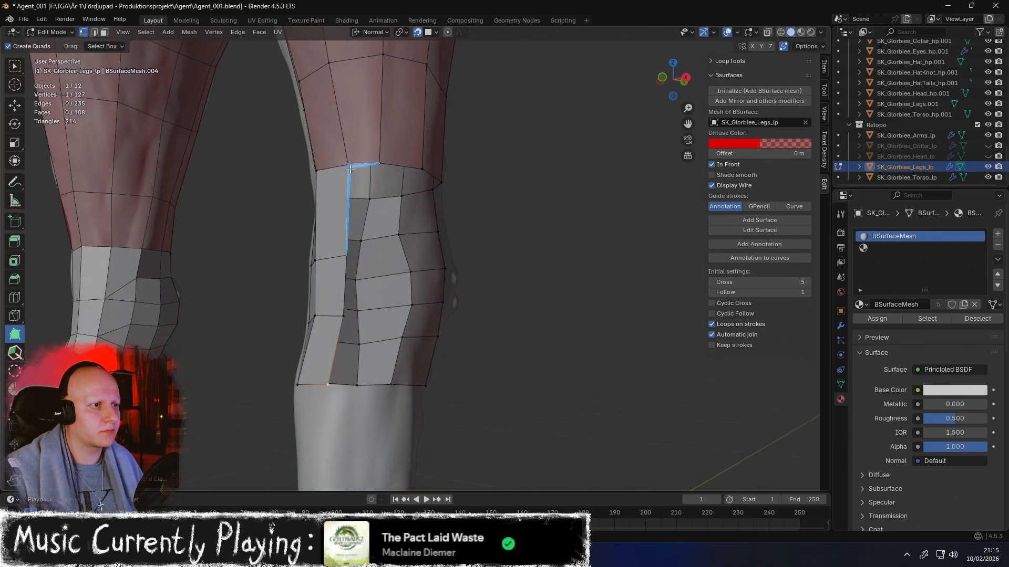
{"action": "left_click_drag", "start_coordinate": [350, 169], "coordinate": [383, 259], "text": "ctrl"}
{"action": "left_click_drag", "start_coordinate": [376, 301], "coordinate": [371, 318], "text": "ctrl"}
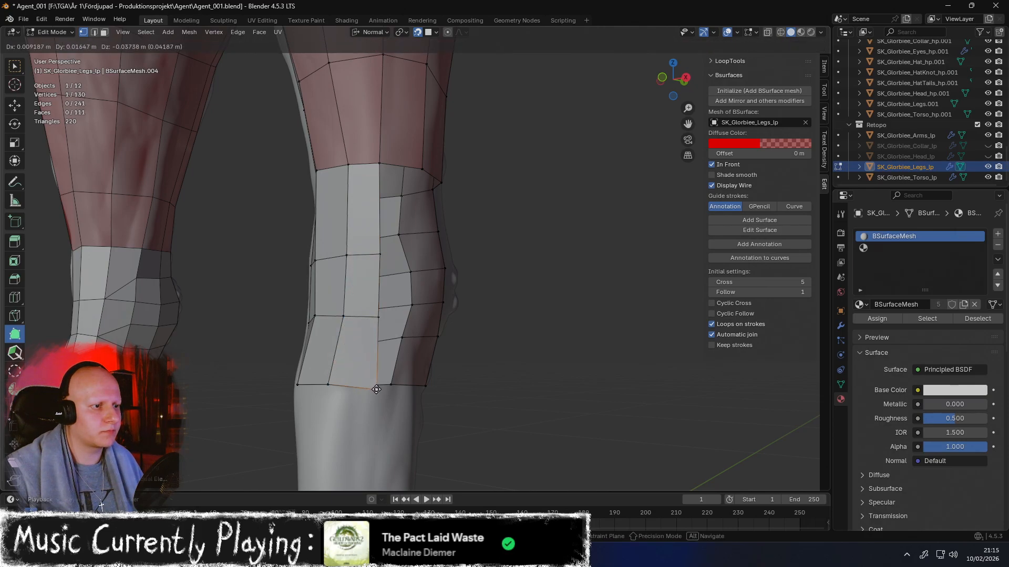
{"action": "left_click", "coordinate": [357, 340]}
Switch to edge selection with the Move tool at the side of the front knee strip
{"action": "mouse_move", "coordinate": [357, 340]}
{"action": "middle_mouse_down"}
{"action": "mouse_move", "coordinate": [330, 365]}
{"action": "mouse_move", "coordinate": [254, 360]}
{"action": "mouse_move", "coordinate": [422, 308]}
{"action": "mouse_move", "coordinate": [364, 322]}
{"action": "middle_mouse_up"}
{"action": "key", "text": "2"}
{"action": "key", "text": "shift+space"}
{"action": "key", "text": "g"}
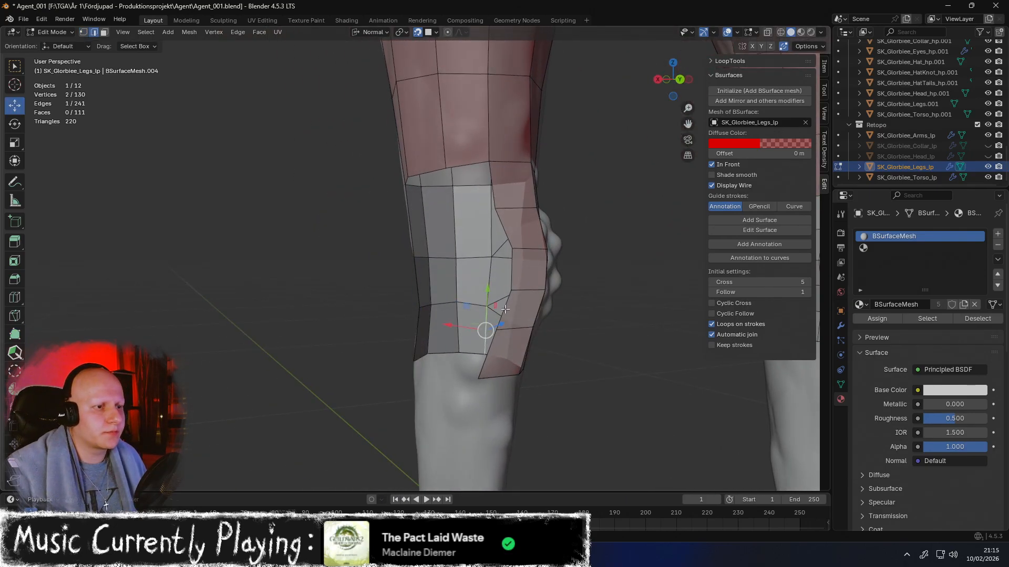
Extend the knee's border edge loop with a Bsurfaces surface, following an annotation stroke drawn down the side of the knee
{"action": "left_click", "coordinate": [496, 197], "text": "alt"}
{"action": "middle_click_drag", "start_coordinate": [496, 197], "coordinate": [509, 226]}
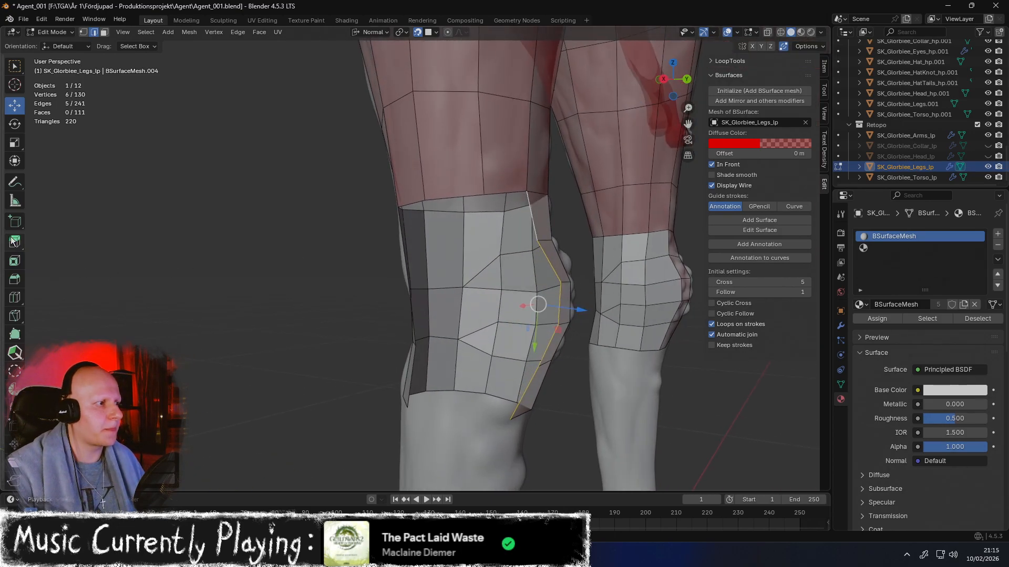
{"action": "left_click", "coordinate": [15, 183]}
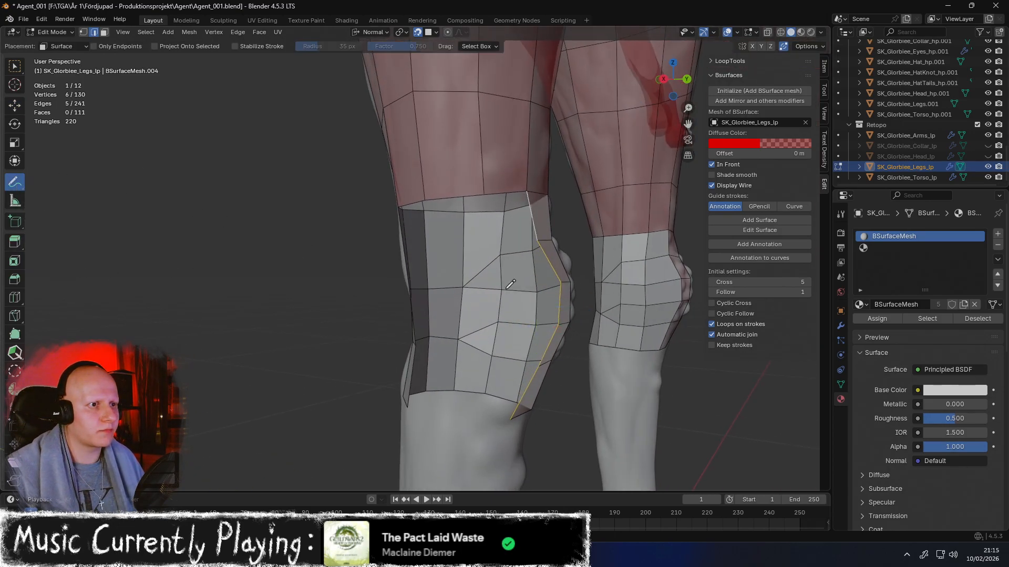
{"action": "left_click_drag", "start_coordinate": [481, 412], "coordinate": [481, 413]}
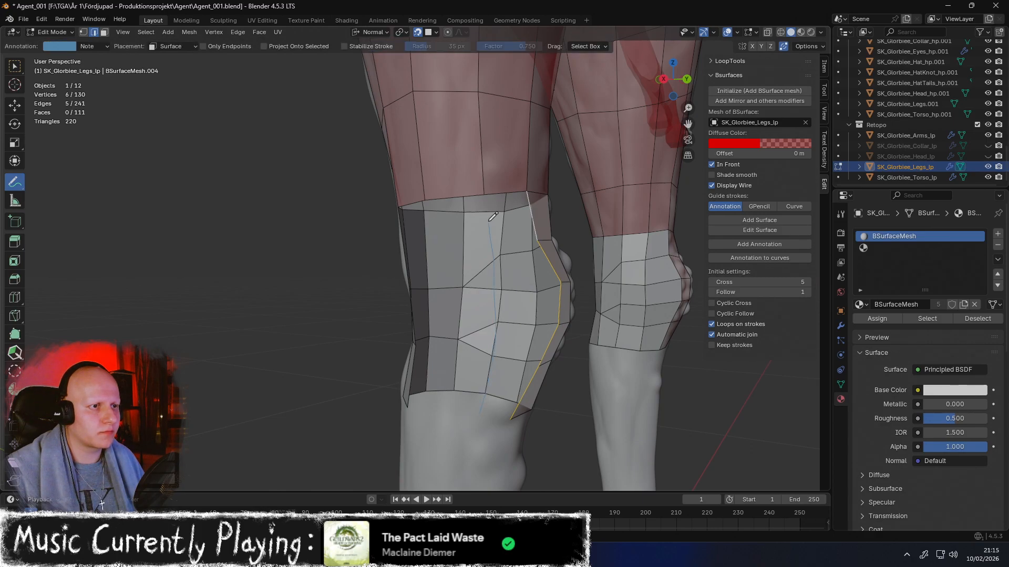
{"action": "middle_click_drag", "start_coordinate": [575, 233], "coordinate": [456, 347]}
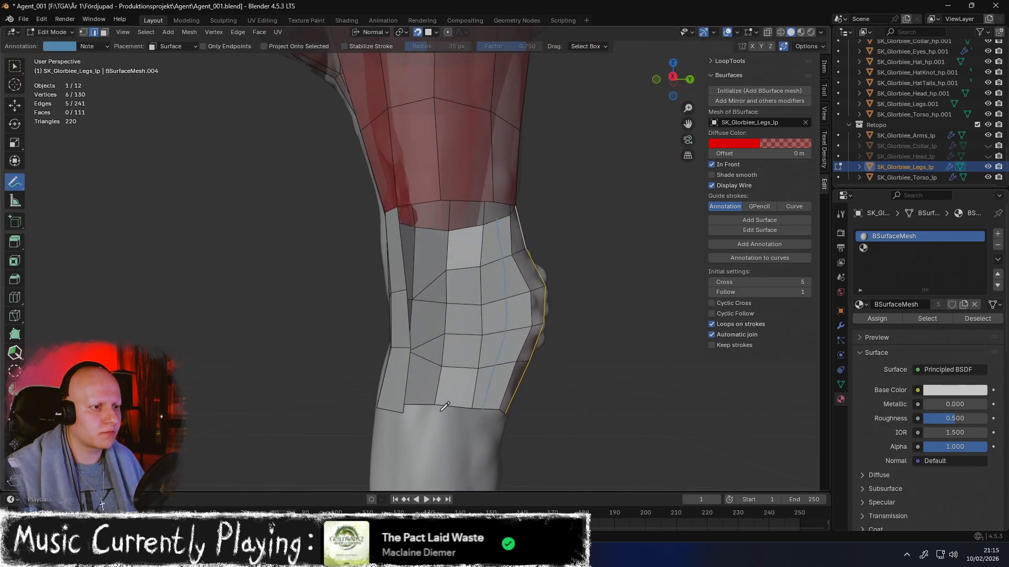
{"action": "left_click", "coordinate": [751, 223]}
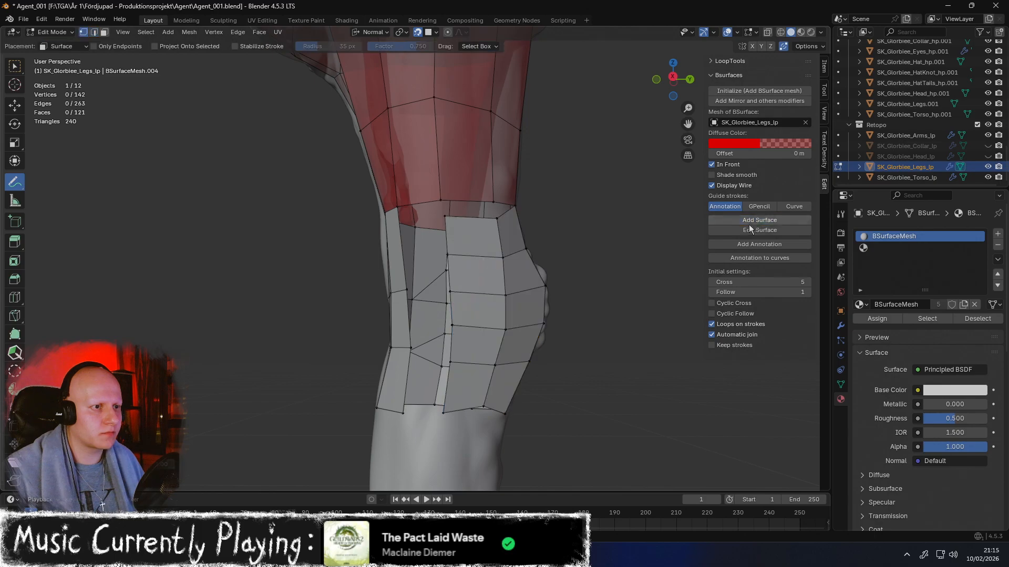
{"action": "mouse_move", "coordinate": [620, 248]}
{"action": "middle_mouse_down"}
{"action": "mouse_move", "coordinate": [581, 254]}
{"action": "mouse_move", "coordinate": [620, 248]}
{"action": "mouse_move", "coordinate": [616, 258]}
{"action": "middle_mouse_up"}
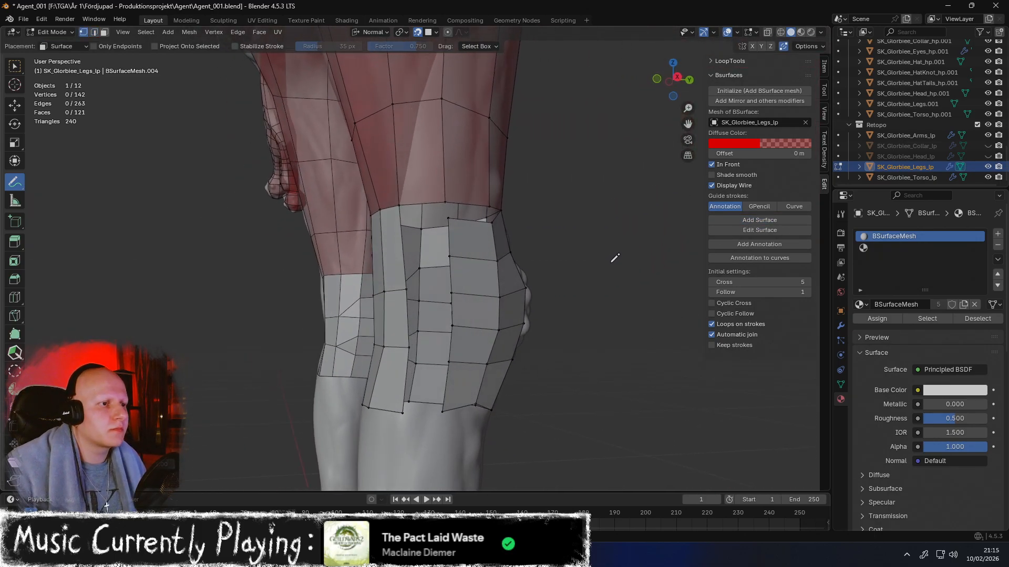
{"action": "middle_click_drag", "start_coordinate": [507, 241], "coordinate": [483, 277]}
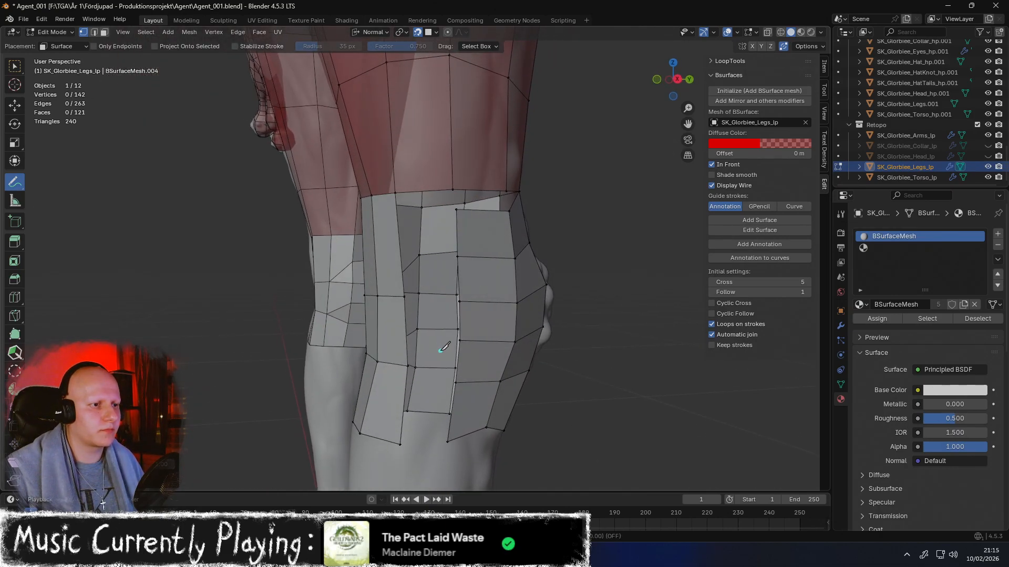
{"action": "key", "text": "shift+space"}
{"action": "key", "text": "g"}
{"action": "left_click", "coordinate": [449, 413]}
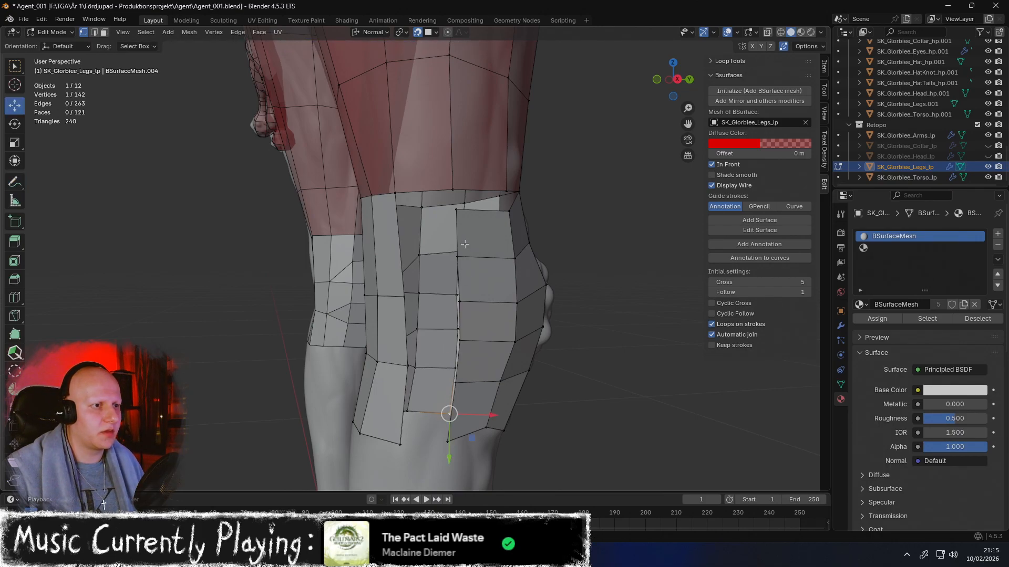
{"action": "key", "text": "w"}
{"action": "middle_click_drag", "start_coordinate": [454, 388], "coordinate": [426, 399]}
{"action": "key", "text": "c"}
{"action": "key", "text": "Escape"}
{"action": "key", "text": "shift+space"}
{"action": "key", "text": "g"}
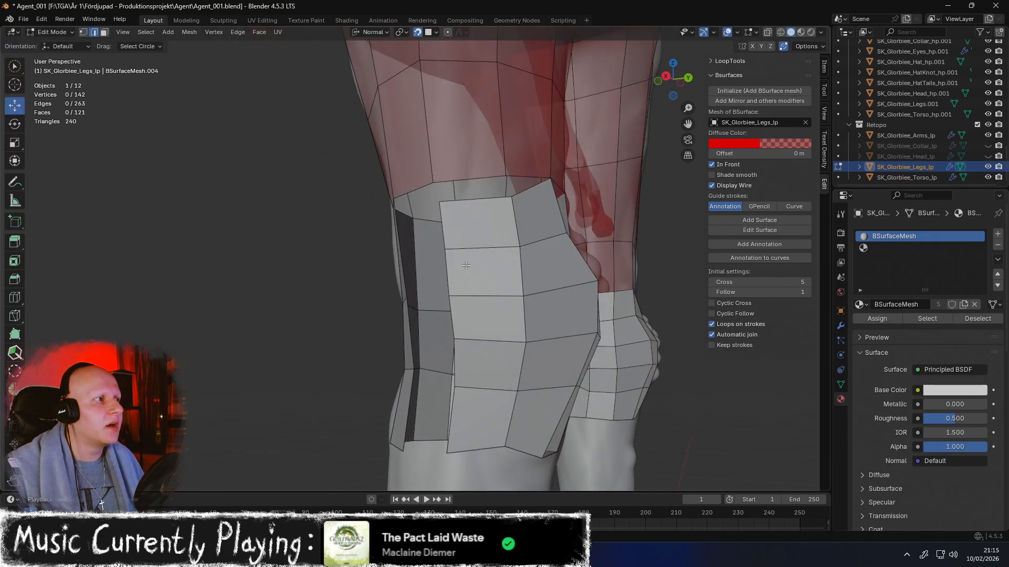
{"action": "key", "text": "w"}
{"action": "key", "text": "shift+space"}
{"action": "key", "text": "g"}
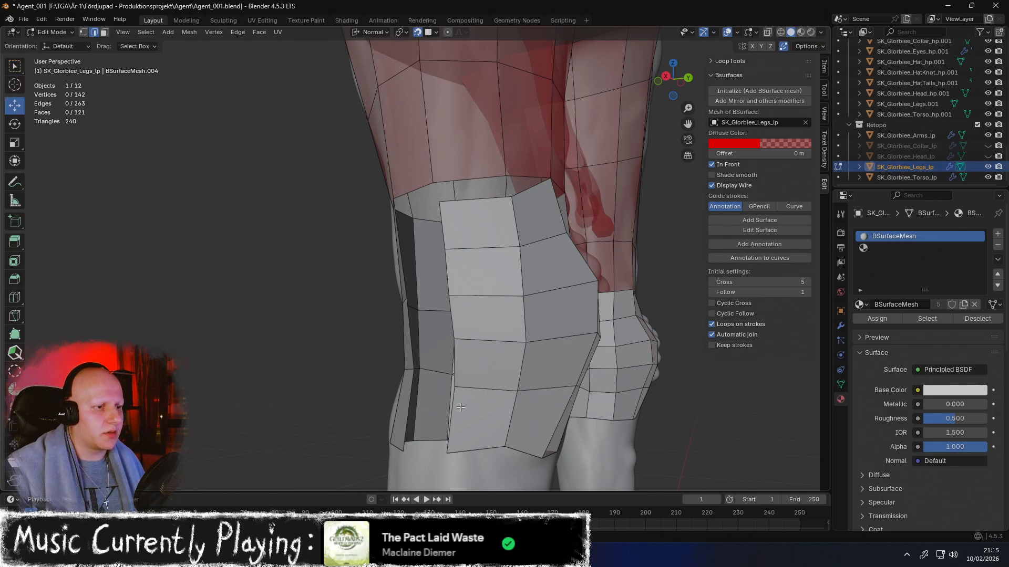
Add a second Bsurfaces strip from the new open border edge loop, guided by an annotation stroke drawn further around the knee
{"action": "left_click", "coordinate": [452, 217], "text": "alt"}
{"action": "middle_click_drag", "start_coordinate": [451, 217], "coordinate": [250, 224]}
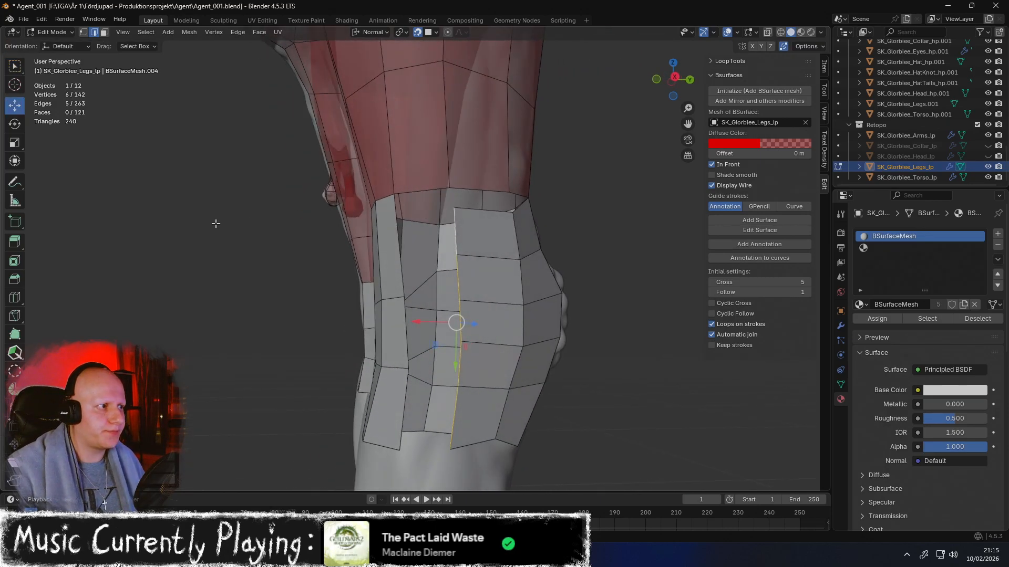
{"action": "left_click", "coordinate": [14, 181]}
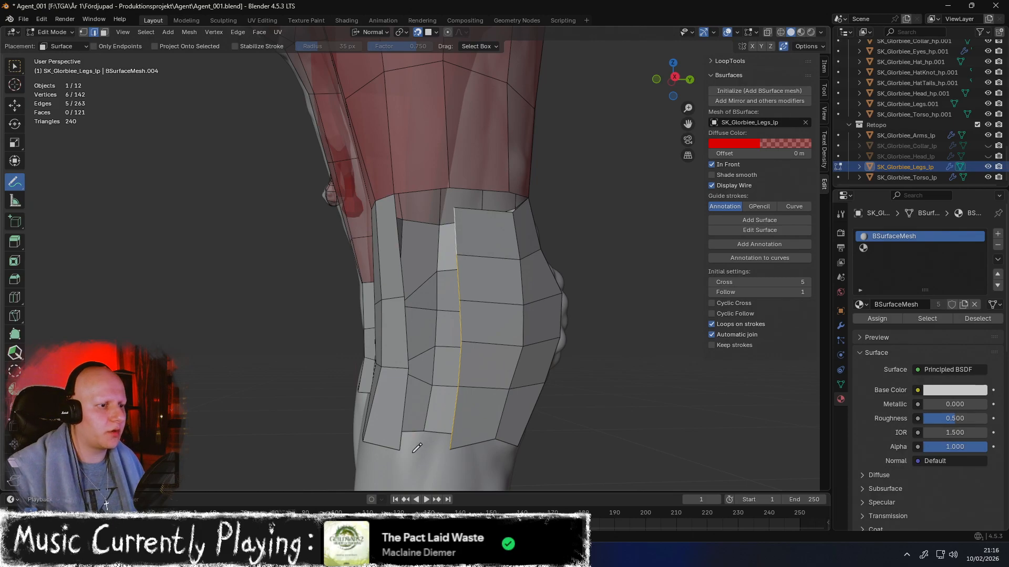
{"action": "left_click_drag", "start_coordinate": [417, 447], "coordinate": [419, 436]}
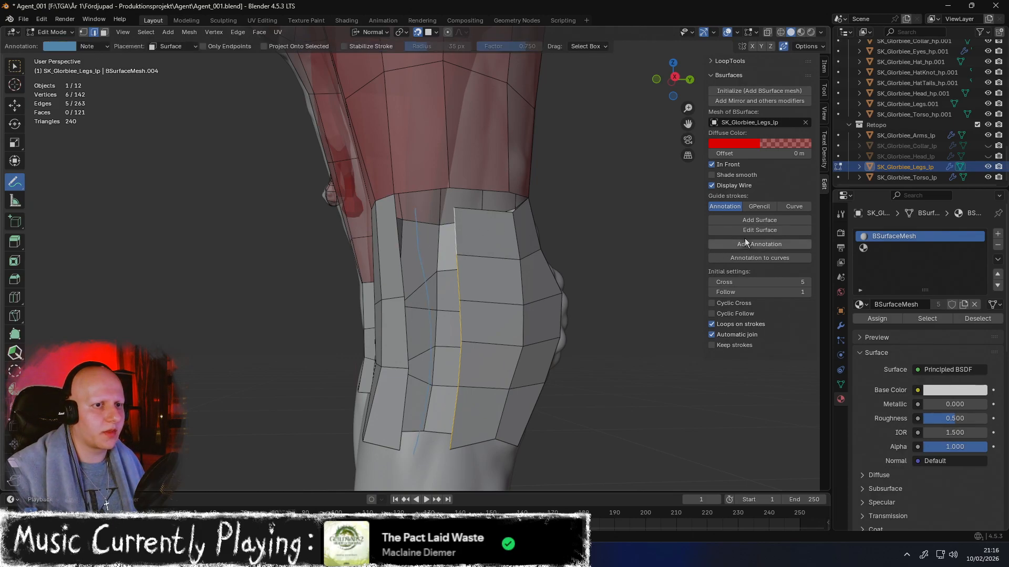
{"action": "left_click", "coordinate": [760, 220]}
{"action": "middle_click_drag", "start_coordinate": [473, 294], "coordinate": [422, 312]}
Knife-cut a path across the new strip that angles inward below its top face and back outward above its bottom face
{"action": "key", "text": "shift+space"}
{"action": "key", "text": "g"}
{"action": "key", "text": "k"}
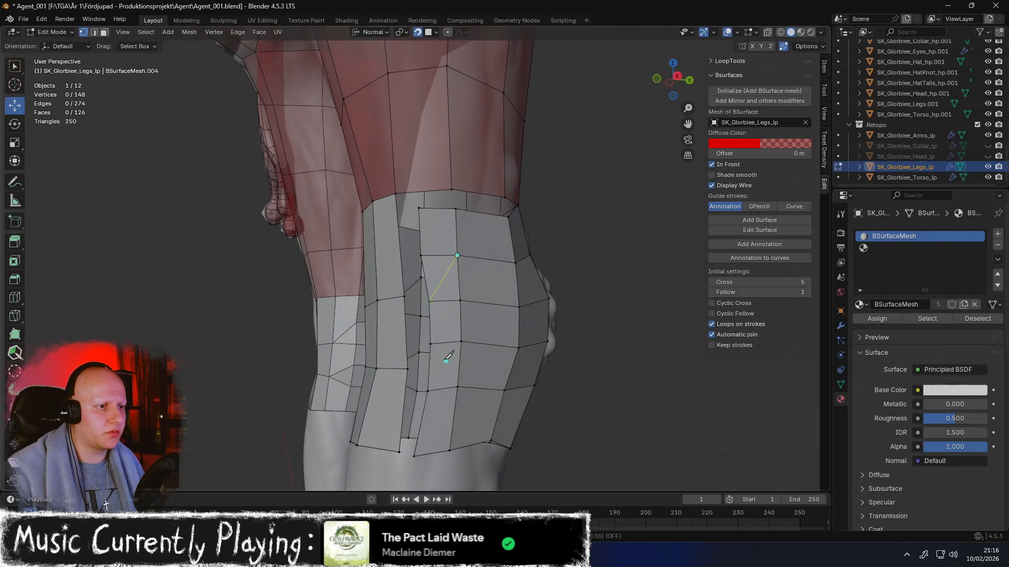
{"action": "left_click", "coordinate": [458, 386]}
{"action": "key", "text": "Return"}
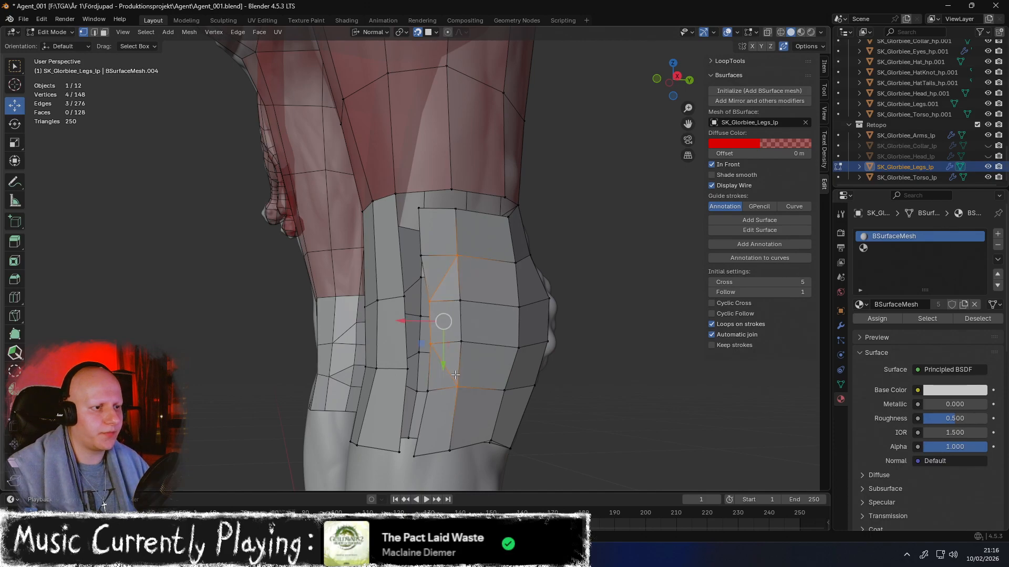
Dissolve the two short horizontal edges beside the diagonal knife cuts on the side of the knee
{"action": "key", "text": "alt+a"}
{"action": "key", "text": "2"}
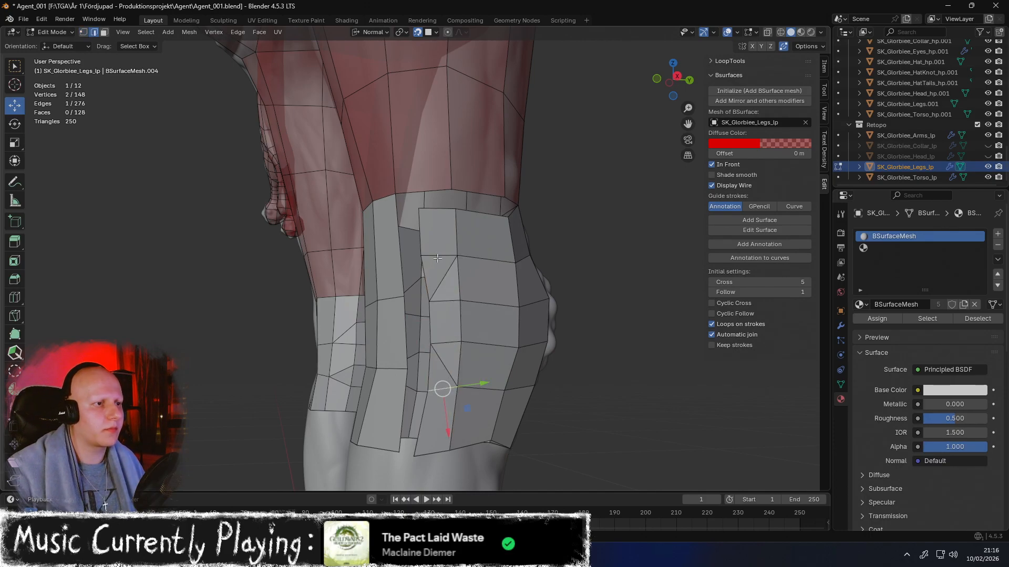
{"action": "left_click", "coordinate": [437, 257], "text": "shift"}
{"action": "key", "text": "x"}
{"action": "key", "text": "Escape"}
{"action": "left_click", "coordinate": [437, 260]}
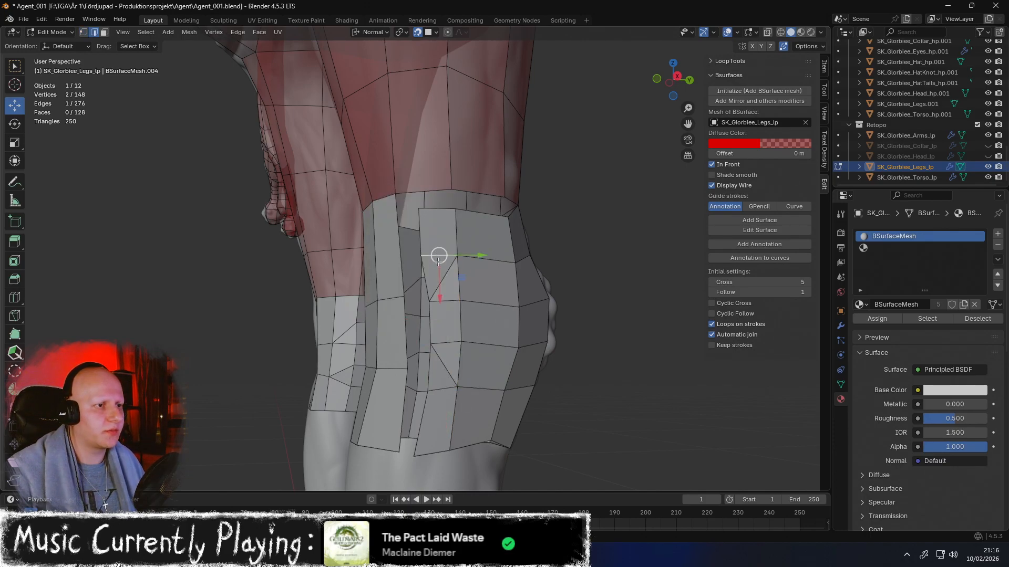
{"action": "key", "text": "x"}
{"action": "left_click", "coordinate": [443, 386]}
Use Poly Build to merge the new strip's border vertices with the neighbouring leg mesh, closing the side and top seams around the knee
{"action": "middle_click_drag", "start_coordinate": [443, 386], "coordinate": [432, 303]}
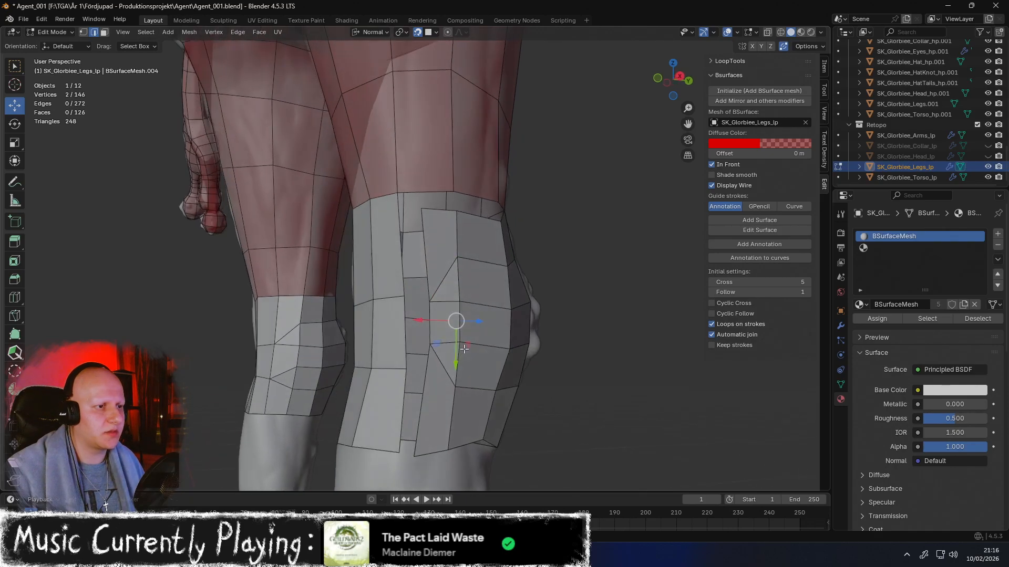
{"action": "left_click", "coordinate": [15, 335]}
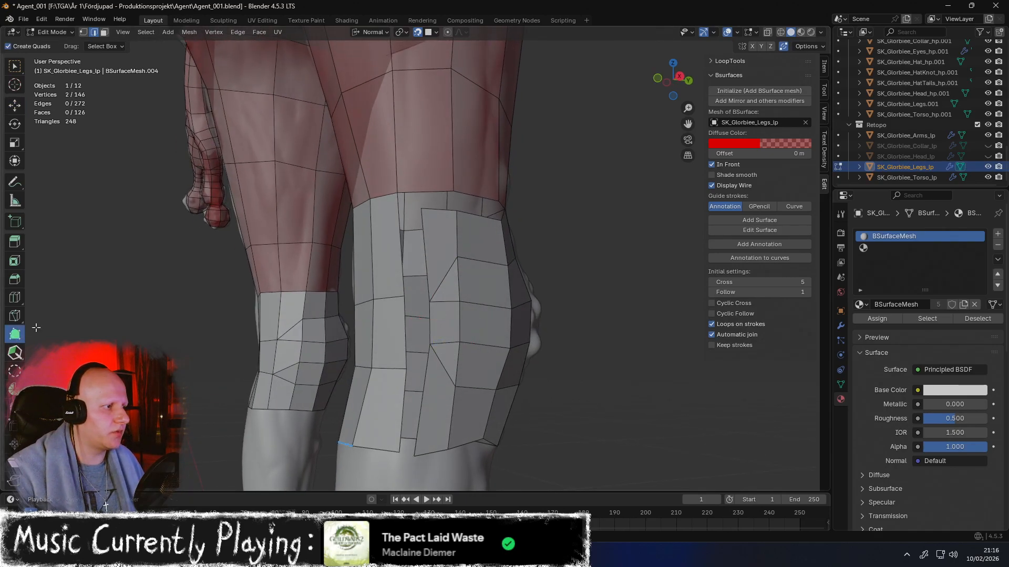
{"action": "left_click_drag", "start_coordinate": [431, 301], "coordinate": [408, 296]}
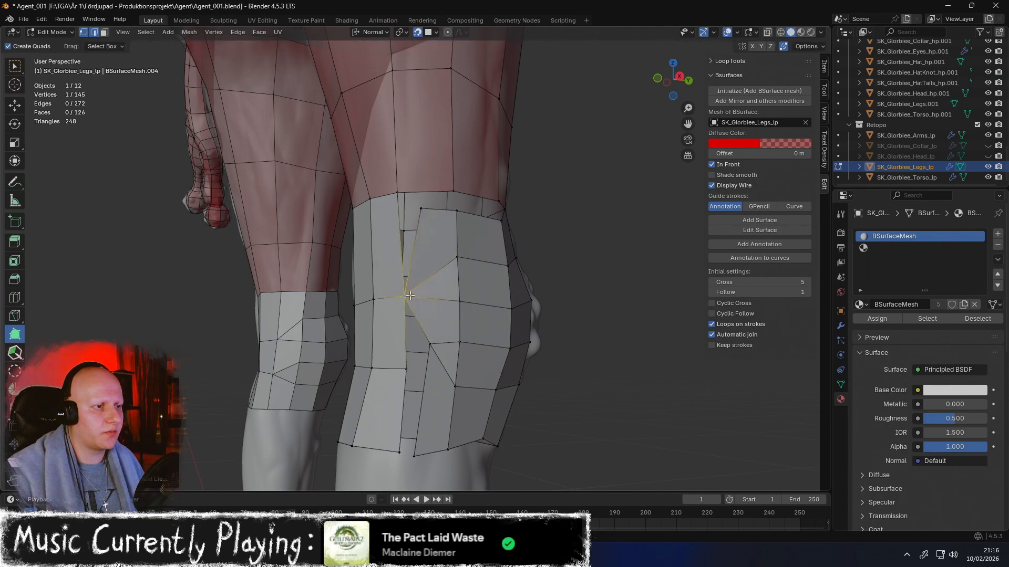
{"action": "left_click_drag", "start_coordinate": [439, 350], "coordinate": [416, 364]}
{"action": "left_click_drag", "start_coordinate": [426, 457], "coordinate": [400, 452]}
{"action": "left_click_drag", "start_coordinate": [423, 215], "coordinate": [398, 193]}
{"action": "left_click_drag", "start_coordinate": [457, 212], "coordinate": [453, 191]}
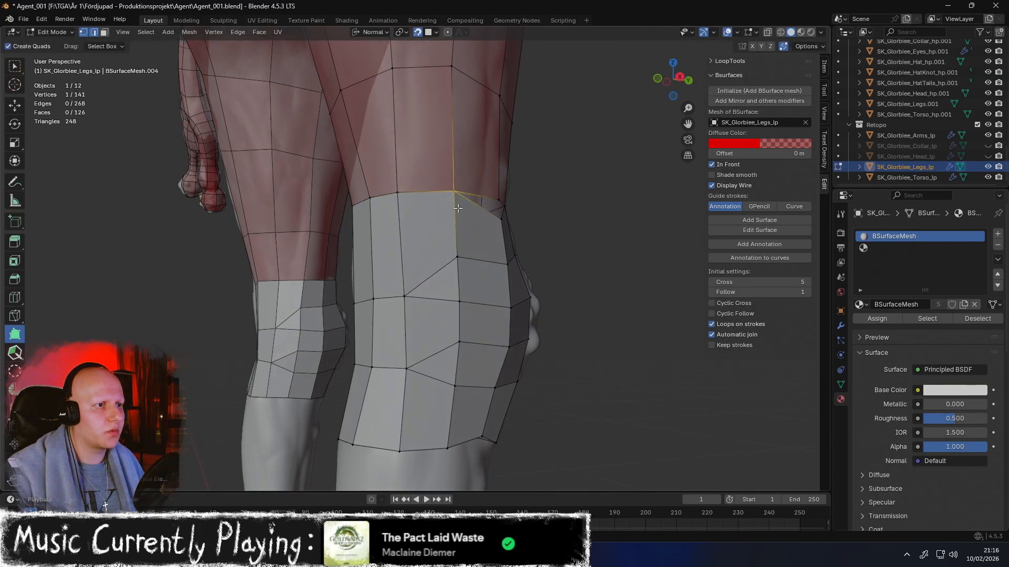
{"action": "middle_click_drag", "start_coordinate": [453, 192], "coordinate": [487, 198]}
{"action": "left_click_drag", "start_coordinate": [515, 206], "coordinate": [508, 184]}
Assign the BSurfaceMesh material to all faces of the legs mesh and clear the selection
{"action": "middle_click_drag", "start_coordinate": [509, 183], "coordinate": [509, 216]}
{"action": "key", "text": "3"}
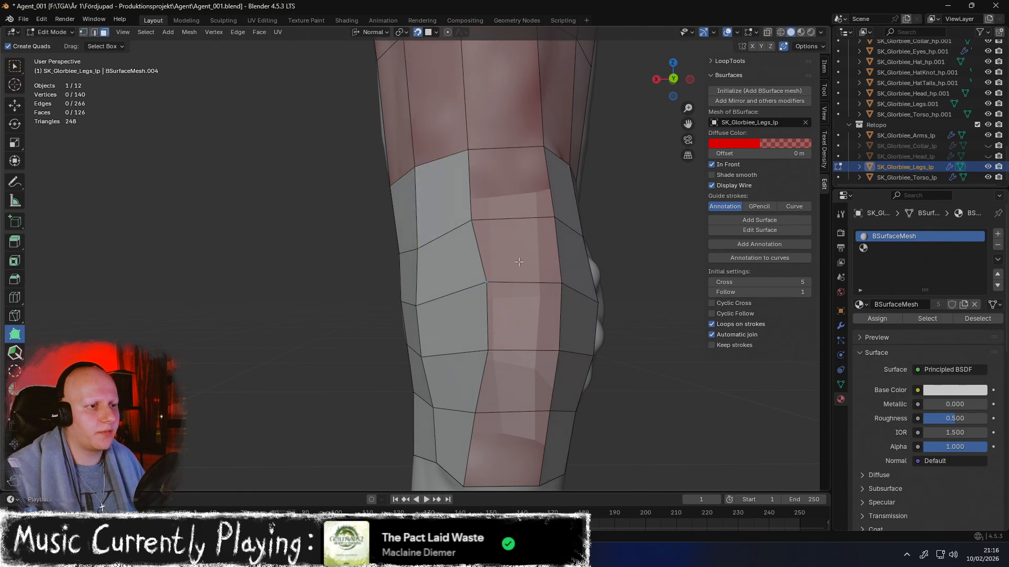
{"action": "middle_click_drag", "start_coordinate": [515, 264], "coordinate": [616, 262]}
{"action": "key", "text": "a"}
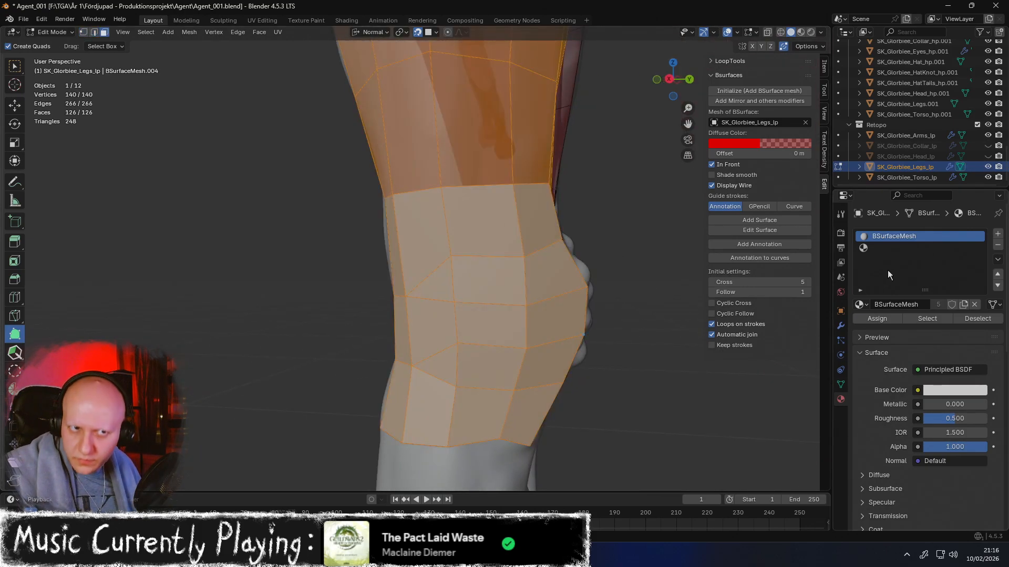
{"action": "left_click", "coordinate": [872, 318]}
{"action": "middle_click_drag", "start_coordinate": [660, 315], "coordinate": [534, 351]}
{"action": "key", "text": "shift+space"}
{"action": "key", "text": "g"}
{"action": "key", "text": "alt+a"}
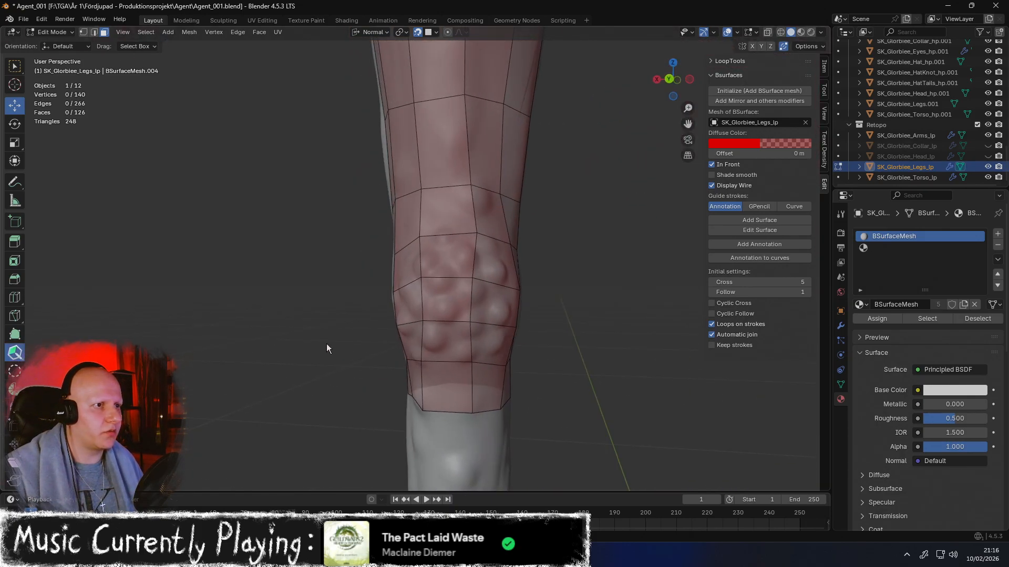
Brush over the front and sides of the knee to even out the spacing of the retopology vertices
{"action": "mouse_move", "coordinate": [487, 324]}
{"action": "left_mouse_down"}
{"action": "mouse_move", "coordinate": [466, 332]}
{"action": "mouse_move", "coordinate": [455, 294]}
{"action": "mouse_move", "coordinate": [474, 267]}
{"action": "mouse_move", "coordinate": [471, 251]}
{"action": "left_mouse_up"}
{"action": "middle_click_drag", "start_coordinate": [456, 267], "coordinate": [486, 284]}
{"action": "left_click_drag", "start_coordinate": [489, 333], "coordinate": [471, 259], "text": "shift"}
{"action": "mouse_move", "coordinate": [468, 265]}
{"action": "middle_mouse_down"}
{"action": "mouse_move", "coordinate": [428, 275]}
{"action": "mouse_move", "coordinate": [464, 263]}
{"action": "mouse_move", "coordinate": [476, 305]}
{"action": "middle_mouse_up"}
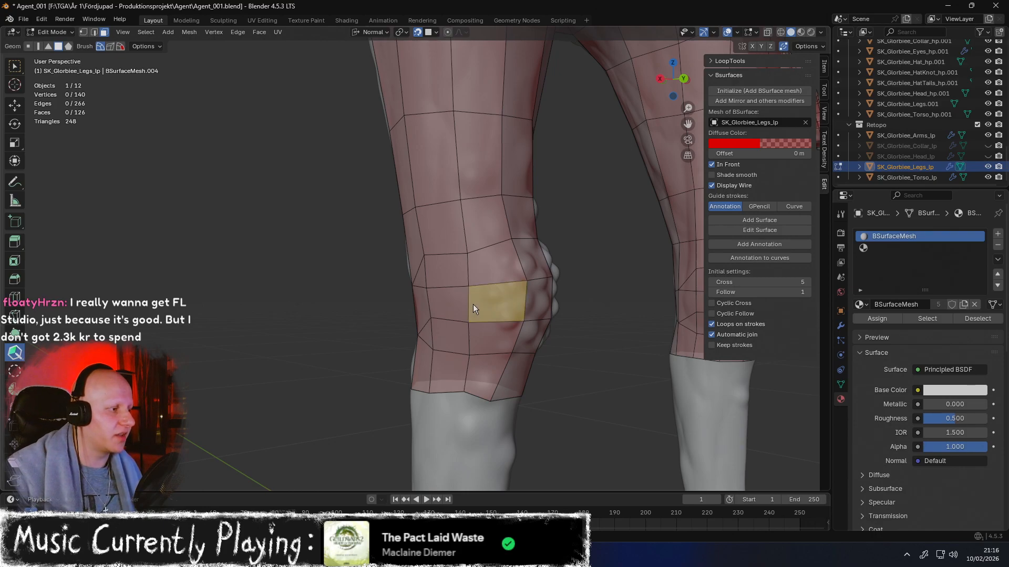
{"action": "mouse_move", "coordinate": [468, 304]}
{"action": "middle_mouse_down"}
{"action": "mouse_move", "coordinate": [480, 292]}
{"action": "mouse_move", "coordinate": [424, 297]}
{"action": "mouse_move", "coordinate": [486, 287]}
{"action": "mouse_move", "coordinate": [457, 288]}
{"action": "mouse_move", "coordinate": [467, 315]}
{"action": "middle_mouse_up"}
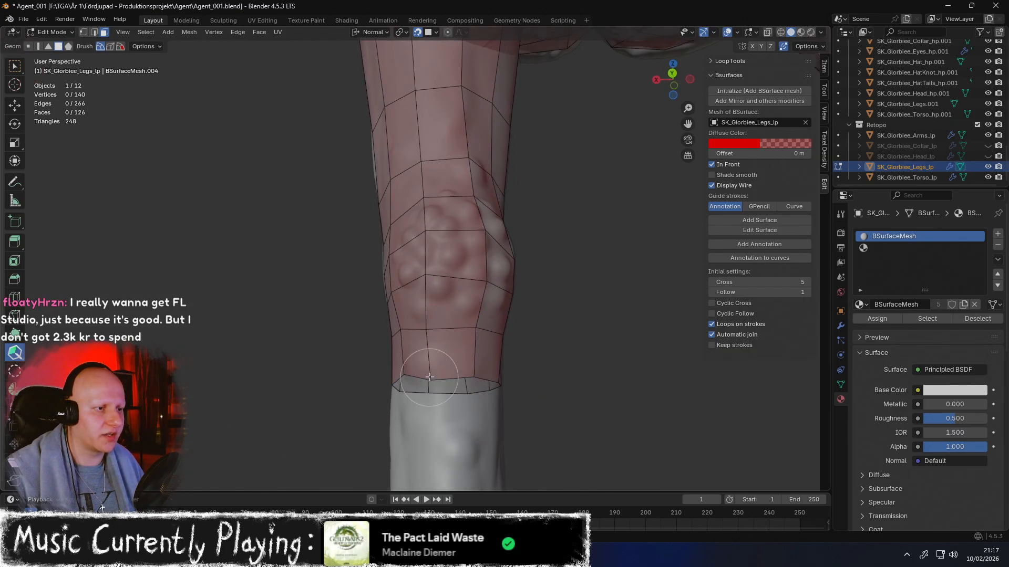
{"action": "middle_click_drag", "start_coordinate": [435, 392], "coordinate": [495, 399]}
{"action": "middle_click_drag", "start_coordinate": [387, 405], "coordinate": [434, 399]}
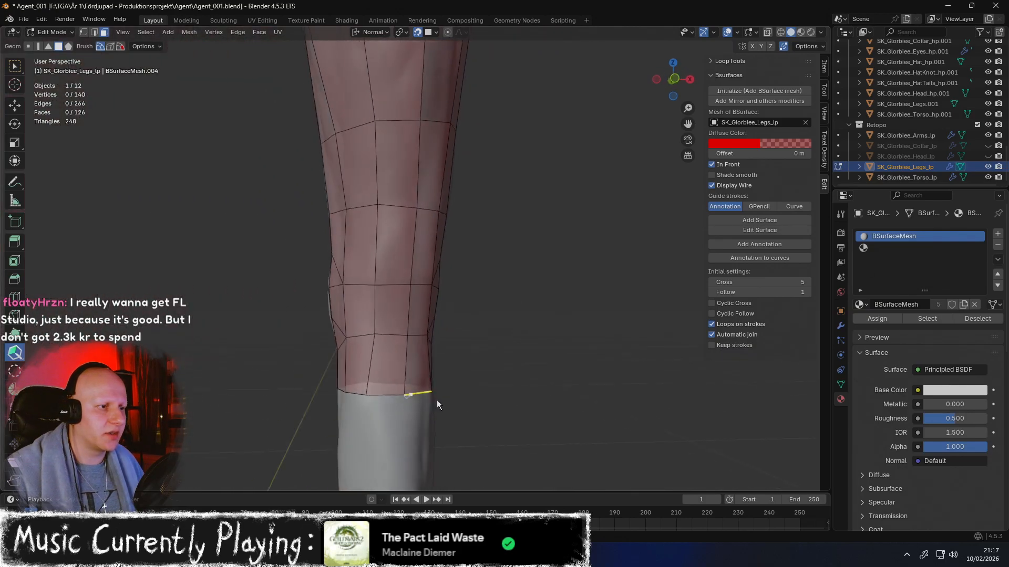
{"action": "middle_click_drag", "start_coordinate": [371, 405], "coordinate": [311, 306]}
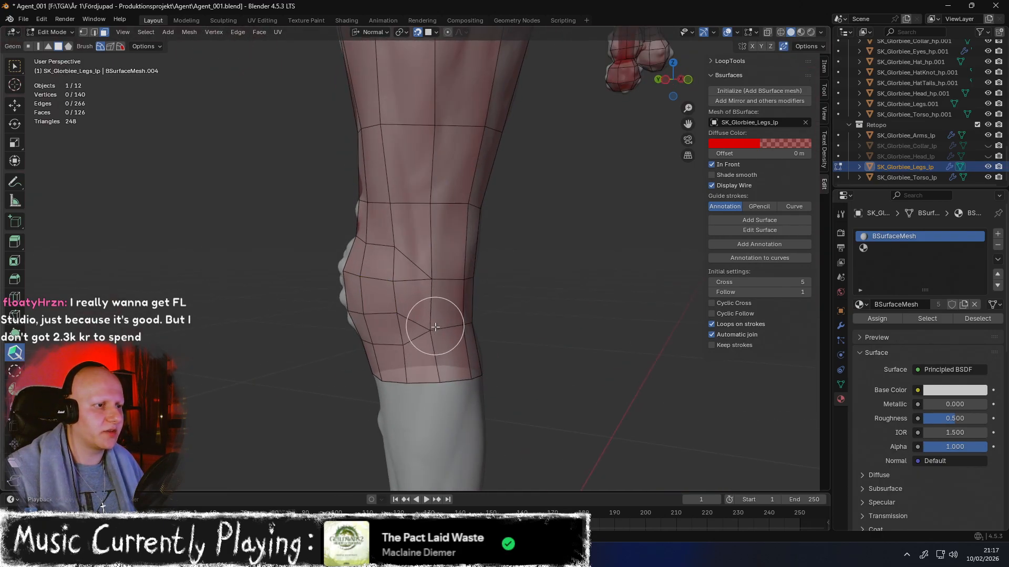
{"action": "middle_click_drag", "start_coordinate": [437, 298], "coordinate": [395, 300]}
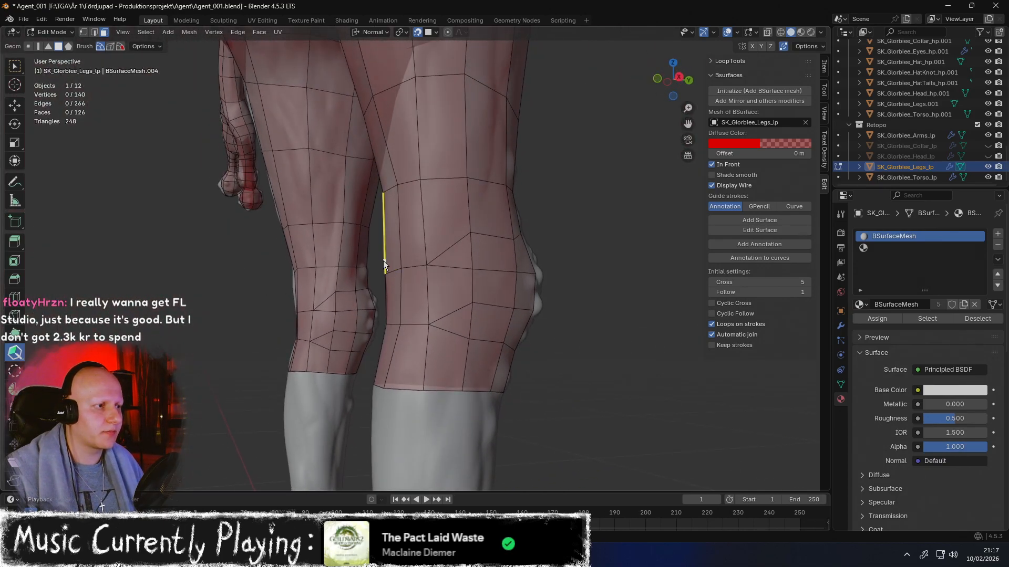
{"action": "middle_click_drag", "start_coordinate": [375, 259], "coordinate": [386, 355]}
{"action": "middle_click_drag", "start_coordinate": [456, 349], "coordinate": [448, 314]}
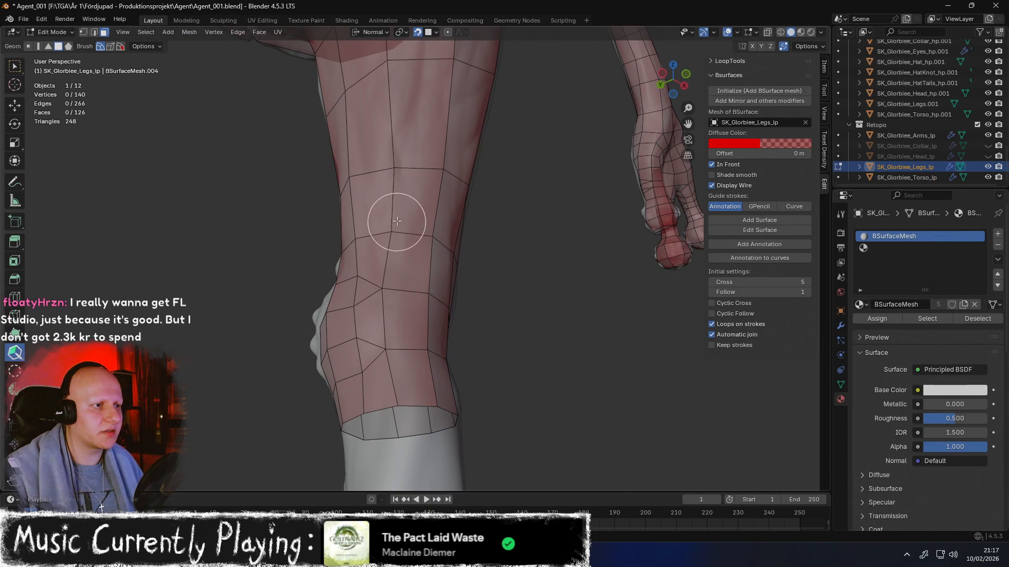
Smooth the edge flow on the back of the knee and lower thigh with repeated brush strokes
{"action": "mouse_move", "coordinate": [394, 135]}
{"action": "middle_mouse_down"}
{"action": "mouse_move", "coordinate": [352, 195]}
{"action": "mouse_move", "coordinate": [297, 235]}
{"action": "middle_mouse_up"}
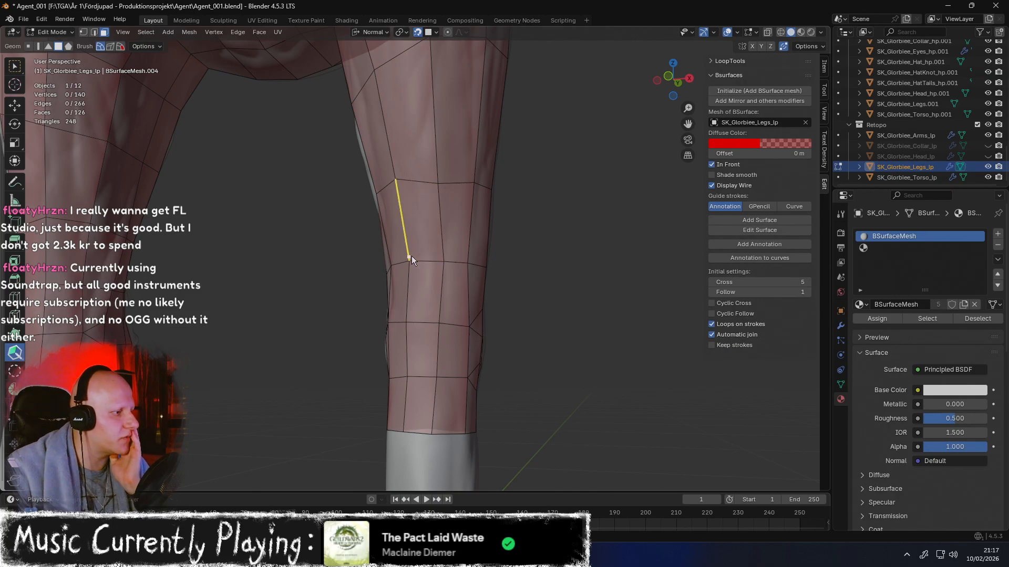
{"action": "mouse_move", "coordinate": [415, 256]}
{"action": "middle_mouse_down"}
{"action": "mouse_move", "coordinate": [443, 260]}
{"action": "mouse_move", "coordinate": [443, 213]}
{"action": "mouse_move", "coordinate": [396, 220]}
{"action": "mouse_move", "coordinate": [439, 231]}
{"action": "middle_mouse_up"}
{"action": "mouse_move", "coordinate": [468, 183]}
{"action": "middle_mouse_down"}
{"action": "mouse_move", "coordinate": [404, 198]}
{"action": "mouse_move", "coordinate": [491, 189]}
{"action": "middle_mouse_up"}
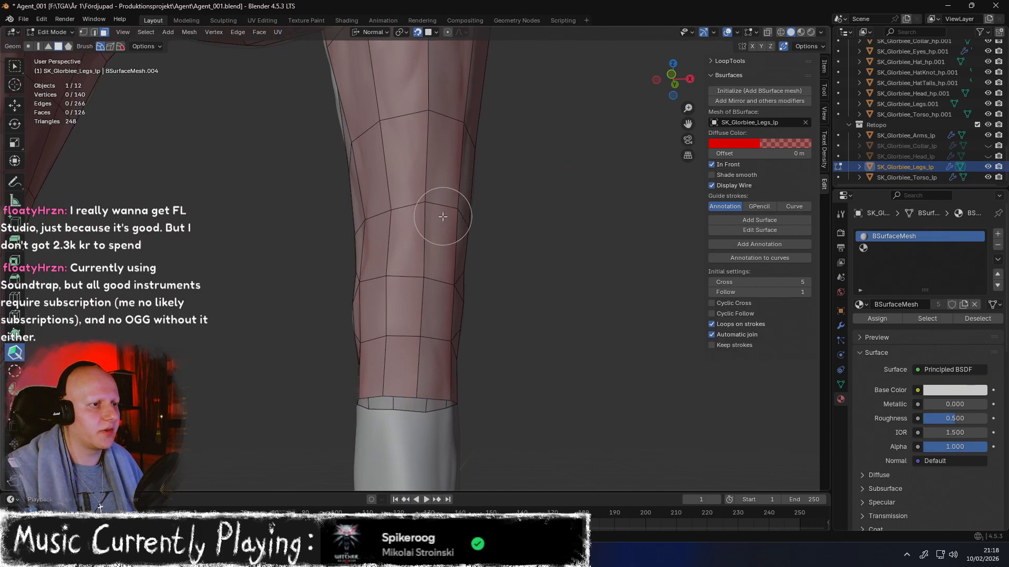
{"action": "middle_click_drag", "start_coordinate": [438, 213], "coordinate": [409, 228]}
{"action": "mouse_move", "coordinate": [392, 304]}
{"action": "middle_mouse_down"}
{"action": "mouse_move", "coordinate": [434, 281]}
{"action": "mouse_move", "coordinate": [431, 325]}
{"action": "middle_mouse_up"}
{"action": "mouse_move", "coordinate": [427, 338]}
{"action": "left_mouse_down", "text": "shift"}
{"action": "mouse_move", "coordinate": [441, 332]}
{"action": "mouse_move", "coordinate": [455, 343]}
{"action": "mouse_move", "coordinate": [452, 270]}
{"action": "left_mouse_up", "text": "shift"}
{"action": "middle_click_drag", "start_coordinate": [452, 270], "coordinate": [439, 286]}
{"action": "left_click_drag", "start_coordinate": [439, 286], "coordinate": [425, 355], "text": "shift"}
{"action": "middle_click_drag", "start_coordinate": [426, 355], "coordinate": [463, 336]}
{"action": "middle_click_drag", "start_coordinate": [502, 305], "coordinate": [514, 299]}
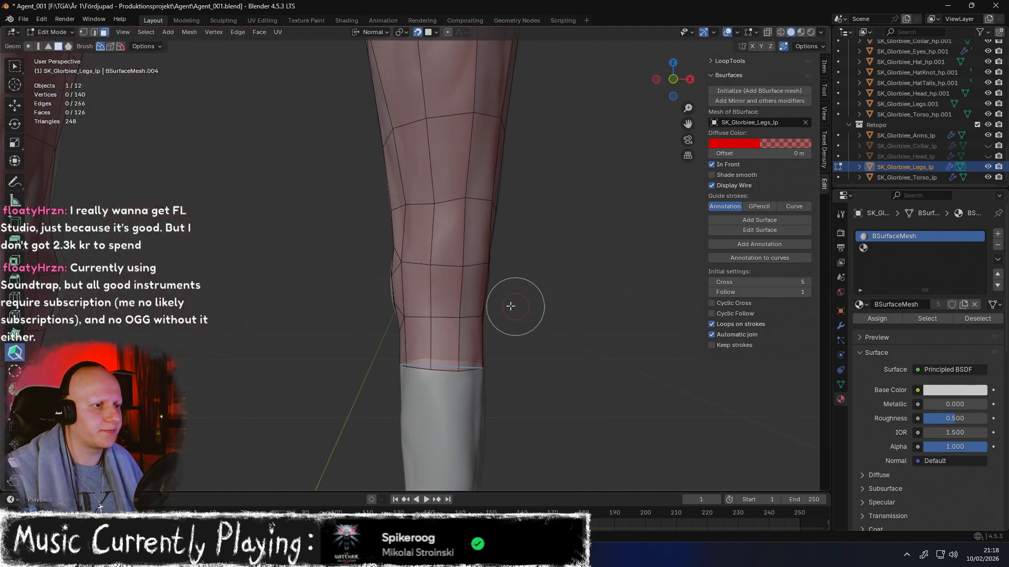
{"action": "mouse_move", "coordinate": [428, 292]}
{"action": "middle_mouse_down"}
{"action": "mouse_move", "coordinate": [442, 270]}
{"action": "mouse_move", "coordinate": [518, 270]}
{"action": "middle_mouse_up"}
{"action": "left_click_drag", "start_coordinate": [443, 325], "coordinate": [446, 263], "text": "shift"}
{"action": "middle_click_drag", "start_coordinate": [446, 263], "coordinate": [520, 224]}
{"action": "middle_click_drag", "start_coordinate": [411, 259], "coordinate": [484, 235]}
Reposition individual vertices on the back of the knee with Poly Build to even out the rows, and undo the last adjustment
{"action": "left_click", "coordinate": [16, 334]}
{"action": "left_click_drag", "start_coordinate": [395, 345], "coordinate": [390, 275]}
{"action": "middle_click_drag", "start_coordinate": [416, 313], "coordinate": [342, 310]}
{"action": "scroll", "coordinate": [558, 245], "scroll_direction": "up", "scroll_amount": 1}
{"action": "left_click_drag", "start_coordinate": [556, 243], "coordinate": [565, 236]}
{"action": "left_click_drag", "start_coordinate": [560, 331], "coordinate": [562, 330]}
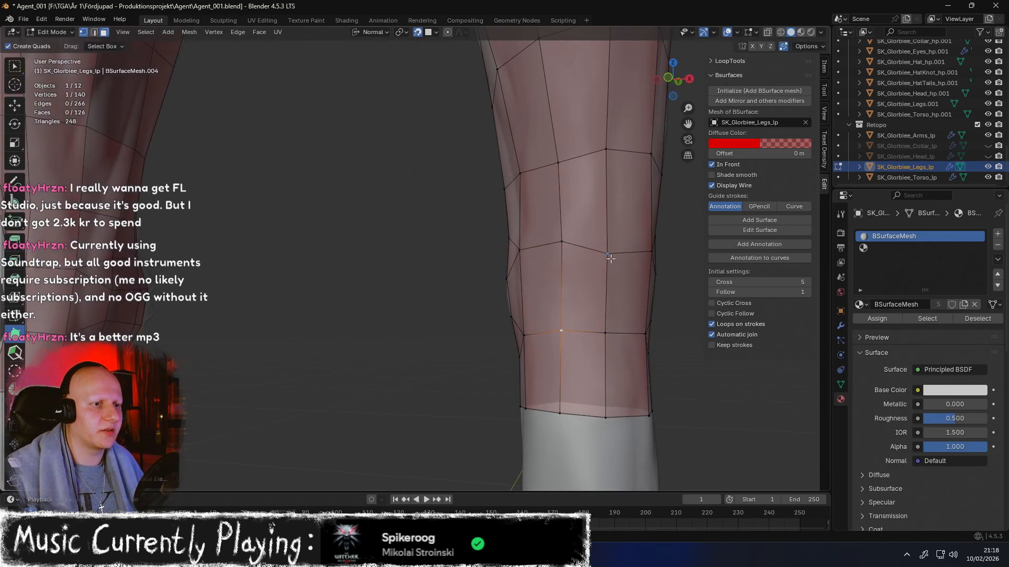
{"action": "middle_click_drag", "start_coordinate": [610, 220], "coordinate": [556, 236]}
{"action": "left_click_drag", "start_coordinate": [599, 232], "coordinate": [581, 225]}
{"action": "left_click_drag", "start_coordinate": [592, 339], "coordinate": [579, 340]}
{"action": "key", "text": "ctrl+z"}
Dissolve one horizontal edge loop around the lower thigh above the knee
{"action": "middle_click_drag", "start_coordinate": [579, 340], "coordinate": [307, 268]}
{"action": "middle_click_drag", "start_coordinate": [362, 241], "coordinate": [485, 249]}
{"action": "key", "text": "2"}
{"action": "key", "text": "x"}
{"action": "left_click", "coordinate": [467, 194]}
Nudge the vertices of the edge loop just above the knee around the leg to even out its shape
{"action": "left_click_drag", "start_coordinate": [410, 337], "coordinate": [417, 334]}
{"action": "middle_click_drag", "start_coordinate": [431, 332], "coordinate": [368, 329]}
{"action": "left_click_drag", "start_coordinate": [402, 329], "coordinate": [409, 321]}
{"action": "middle_click_drag", "start_coordinate": [409, 320], "coordinate": [452, 323]}
{"action": "left_click_drag", "start_coordinate": [386, 326], "coordinate": [383, 321]}
{"action": "middle_click_drag", "start_coordinate": [383, 321], "coordinate": [445, 309]}
{"action": "left_click_drag", "start_coordinate": [412, 322], "coordinate": [407, 321]}
{"action": "middle_click_drag", "start_coordinate": [407, 320], "coordinate": [462, 312]}
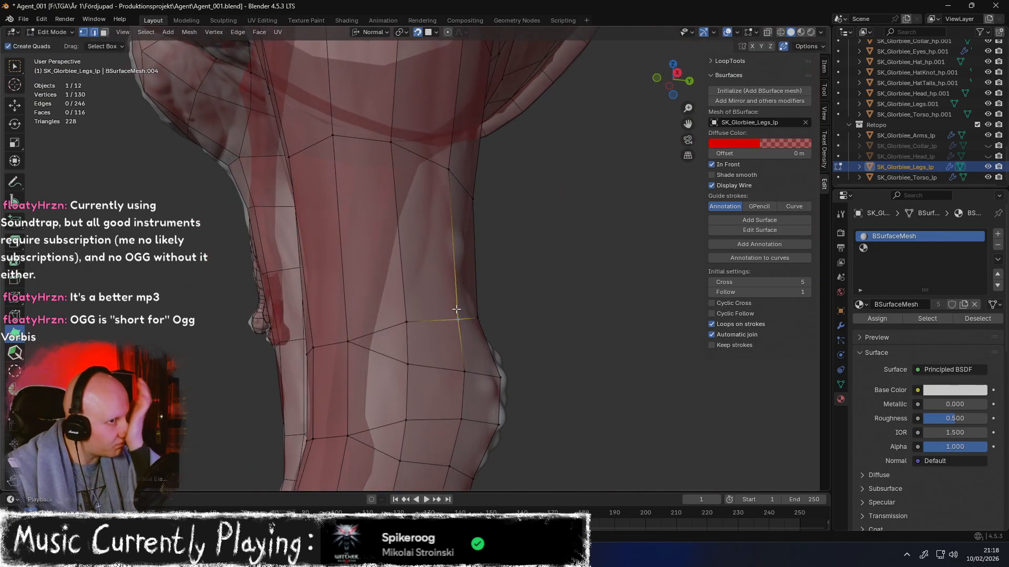
Reposition a vertex on the side of the leg just above the knee to even out its row
{"action": "middle_click_drag", "start_coordinate": [407, 334], "coordinate": [611, 328]}
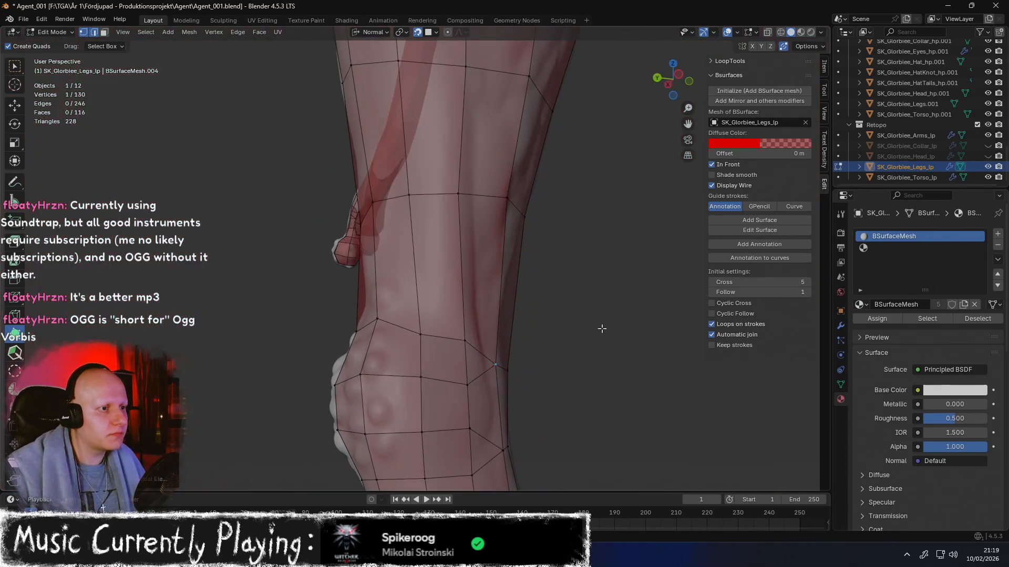
{"action": "left_click_drag", "start_coordinate": [419, 334], "coordinate": [466, 338]}
{"action": "mouse_move", "coordinate": [473, 341]}
{"action": "middle_mouse_down"}
{"action": "mouse_move", "coordinate": [483, 279]}
{"action": "mouse_move", "coordinate": [473, 333]}
{"action": "mouse_move", "coordinate": [467, 325]}
{"action": "middle_mouse_up"}
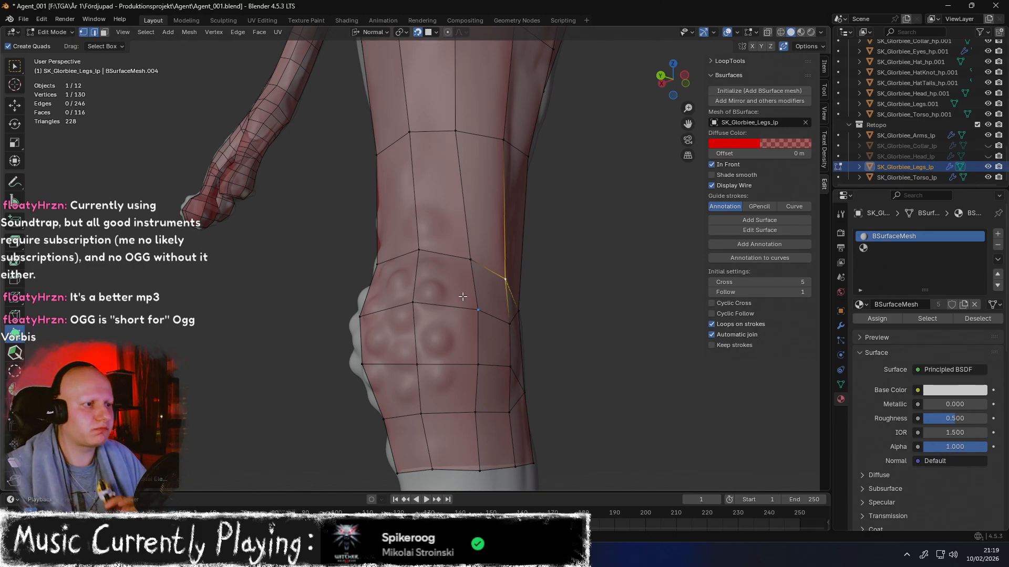
Extend a row of long quads down the front and one side of the shin from the mesh's lower edge with Poly Build
{"action": "middle_click_drag", "start_coordinate": [477, 191], "coordinate": [565, 254]}
{"action": "scroll", "coordinate": [572, 242], "scroll_direction": "up", "scroll_amount": 4}
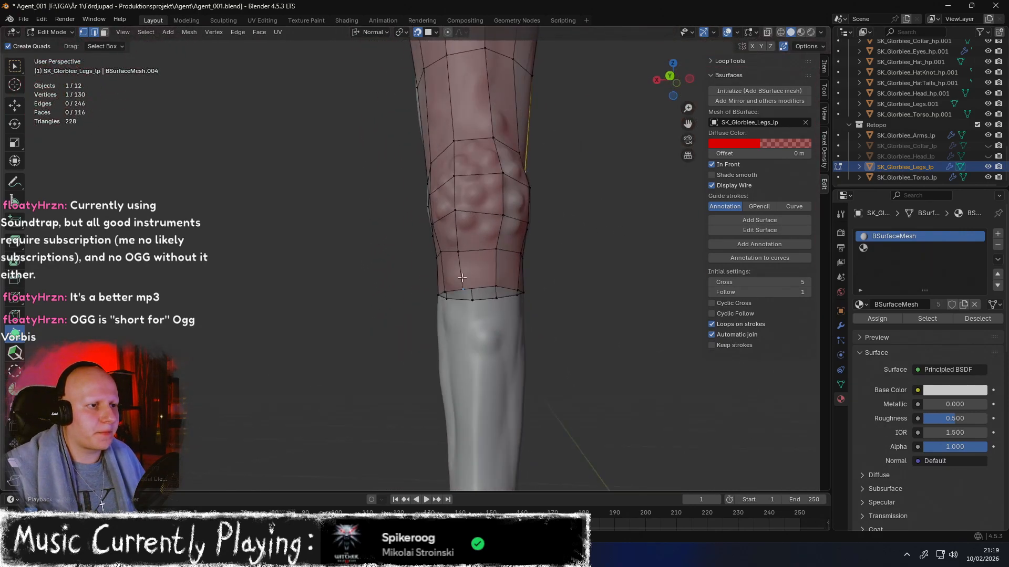
{"action": "left_click_drag", "start_coordinate": [498, 296], "coordinate": [500, 424]}
{"action": "middle_click_drag", "start_coordinate": [501, 413], "coordinate": [376, 304]}
{"action": "middle_click_drag", "start_coordinate": [24, 330], "coordinate": [419, 277]}
{"action": "left_click_drag", "start_coordinate": [420, 278], "coordinate": [461, 416], "text": "ctrl"}
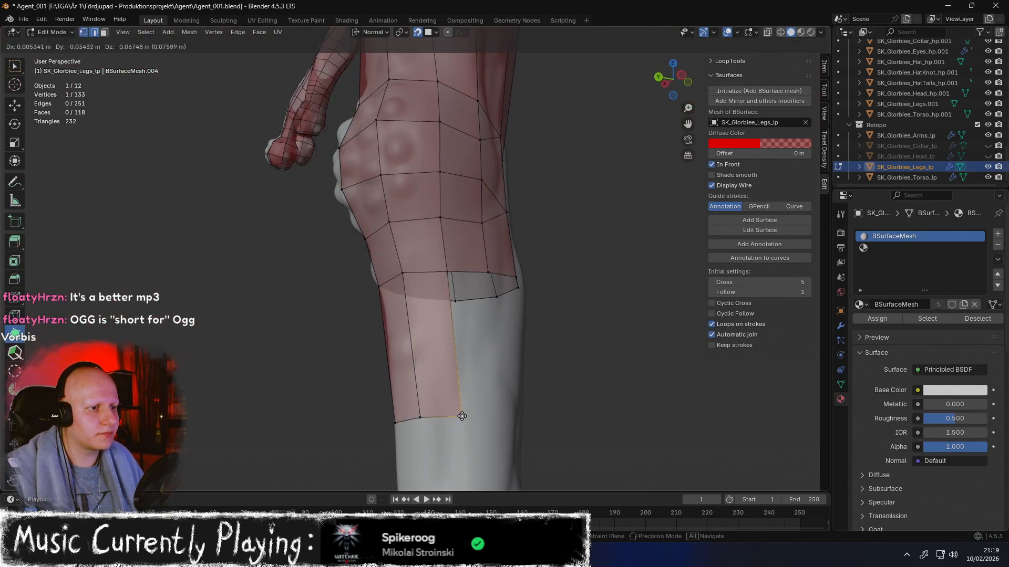
{"action": "left_click_drag", "start_coordinate": [453, 286], "coordinate": [497, 416], "text": "ctrl"}
Continue the row of quads around the adjoining side of the shin, undoing one wrongly shaped triangle
{"action": "middle_click_drag", "start_coordinate": [310, 379], "coordinate": [402, 385]}
{"action": "left_click_drag", "start_coordinate": [307, 270], "coordinate": [347, 391], "text": "ctrl"}
{"action": "middle_click_drag", "start_coordinate": [347, 391], "coordinate": [326, 417]}
{"action": "left_click_drag", "start_coordinate": [314, 313], "coordinate": [371, 422], "text": "ctrl"}
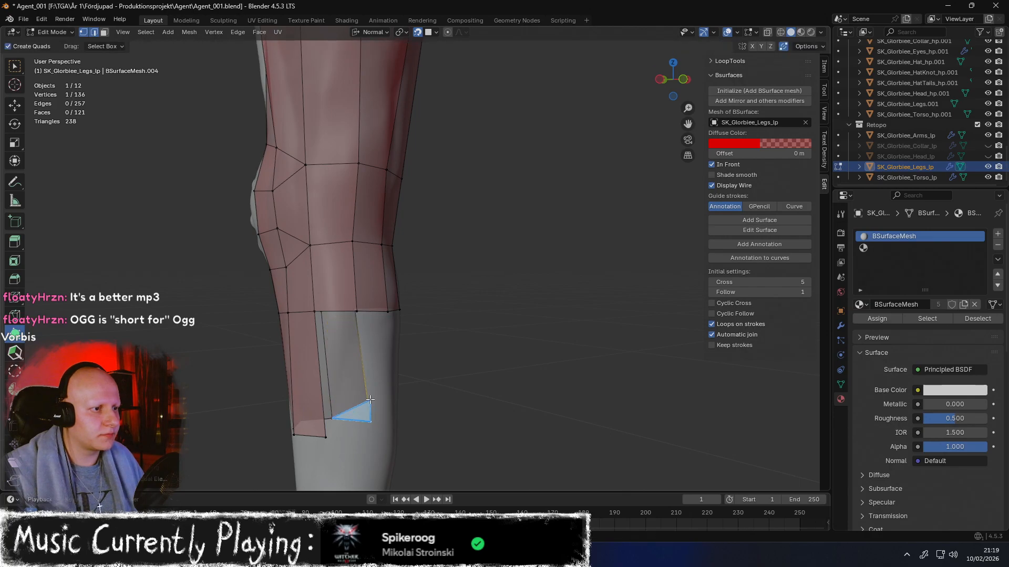
{"action": "key", "text": "ctrl+z"}
{"action": "left_click_drag", "start_coordinate": [315, 311], "coordinate": [361, 439], "text": "ctrl"}
{"action": "middle_click_drag", "start_coordinate": [361, 439], "coordinate": [297, 404]}
Close the ring of quads around the back of the shin and nudge a vertex on its lower edge
{"action": "left_click_drag", "start_coordinate": [310, 302], "coordinate": [332, 416], "text": "ctrl"}
{"action": "left_click_drag", "start_coordinate": [335, 306], "coordinate": [371, 418], "text": "ctrl"}
{"action": "middle_click_drag", "start_coordinate": [370, 418], "coordinate": [265, 393]}
{"action": "left_click_drag", "start_coordinate": [389, 320], "coordinate": [419, 424], "text": "ctrl"}
{"action": "left_click_drag", "start_coordinate": [425, 314], "coordinate": [449, 428], "text": "ctrl"}
{"action": "middle_click_drag", "start_coordinate": [450, 428], "coordinate": [484, 307]}
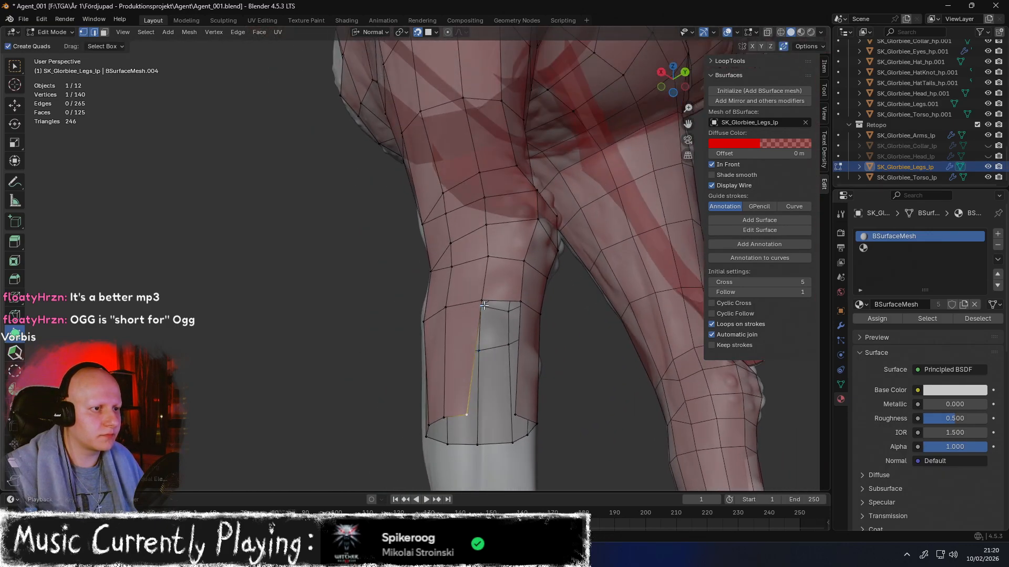
{"action": "left_click_drag", "start_coordinate": [484, 301], "coordinate": [515, 415], "text": "ctrl"}
{"action": "middle_click_drag", "start_coordinate": [515, 416], "coordinate": [495, 409]}
{"action": "left_click_drag", "start_coordinate": [468, 422], "coordinate": [464, 421]}
{"action": "left_click", "coordinate": [495, 307], "text": "alt"}
{"action": "key", "text": "x"}
{"action": "key", "text": "Escape"}
Knife a raised edge path across the middle quads on the back of the leg, just above the loop below the knee
{"action": "middle_click_drag", "start_coordinate": [496, 310], "coordinate": [448, 282]}
{"action": "middle_click_drag", "start_coordinate": [420, 250], "coordinate": [471, 225]}
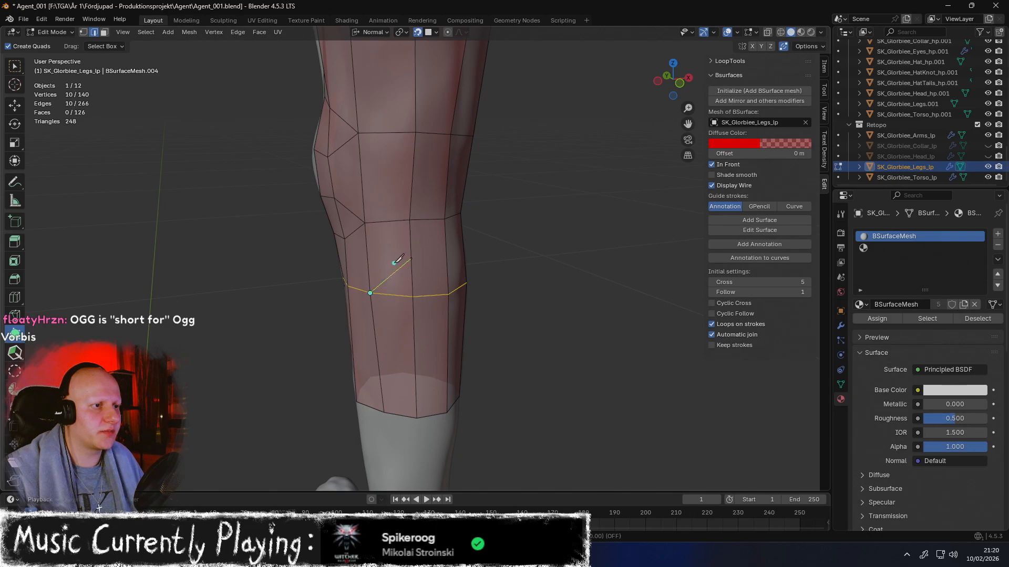
{"action": "middle_click_drag", "start_coordinate": [386, 240], "coordinate": [459, 265]}
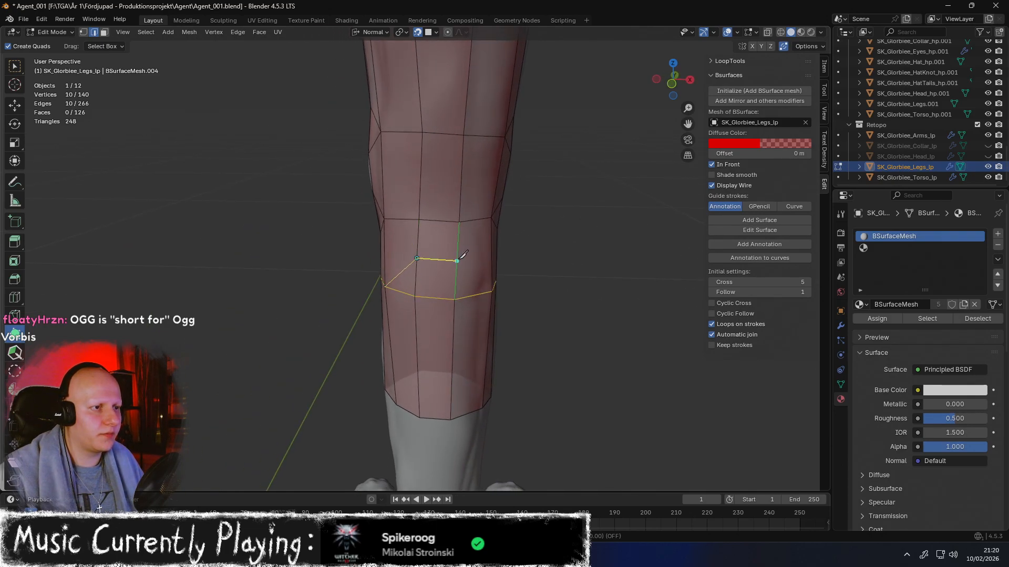
{"action": "mouse_move", "coordinate": [478, 257]}
{"action": "middle_mouse_down"}
{"action": "mouse_move", "coordinate": [461, 255]}
{"action": "mouse_move", "coordinate": [497, 263]}
{"action": "middle_mouse_up"}
Dissolve the two middle vertical edge runs below the new cut on the back of the shin
{"action": "key", "text": "shift+space"}
{"action": "key", "text": "g"}
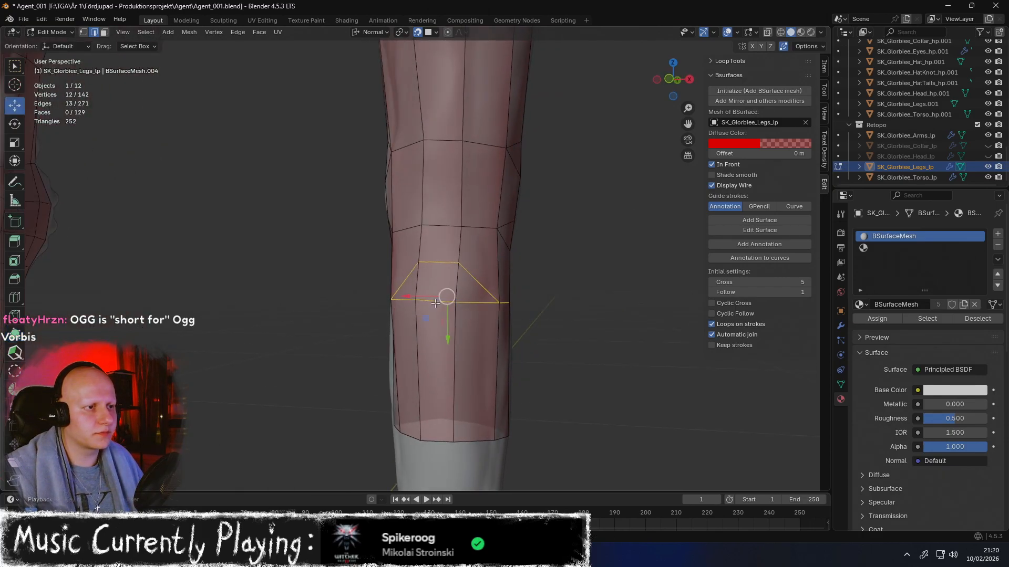
{"action": "left_click", "coordinate": [416, 281]}
{"action": "left_click", "coordinate": [420, 346], "text": "shift"}
{"action": "left_click", "coordinate": [452, 357], "text": "shift"}
{"action": "left_click", "coordinate": [456, 290], "text": "shift"}
{"action": "key", "text": "x"}
{"action": "left_click", "coordinate": [456, 295]}
{"action": "middle_click_drag", "start_coordinate": [457, 291], "coordinate": [402, 276]}
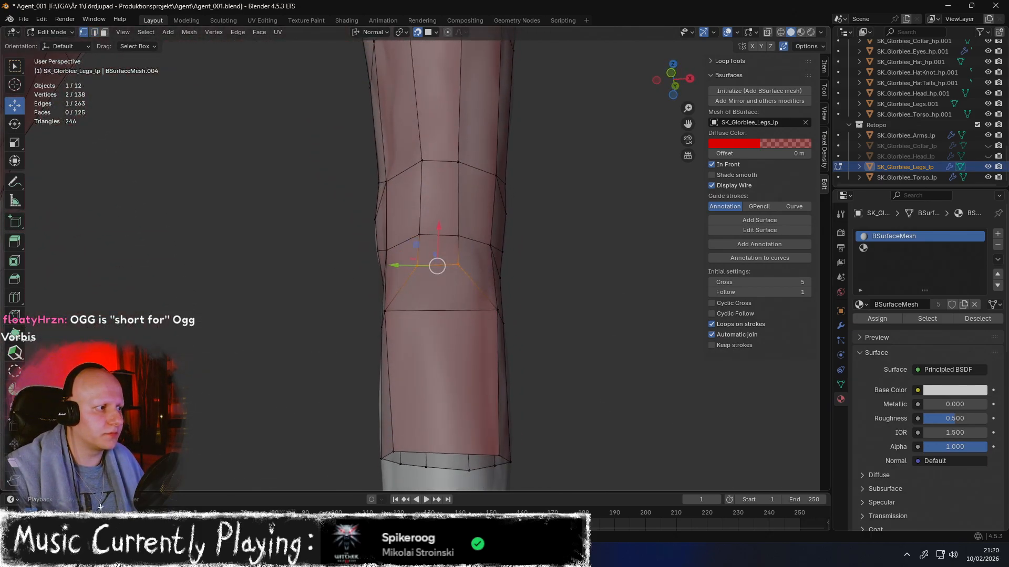
Try moving the vertices around the reduced faces on the back of the shin, then undo the moves
{"action": "left_click", "coordinate": [15, 334]}
{"action": "left_click", "coordinate": [496, 312]}
{"action": "middle_click_drag", "start_coordinate": [474, 320], "coordinate": [377, 302]}
{"action": "left_click_drag", "start_coordinate": [377, 302], "coordinate": [389, 313]}
{"action": "mouse_move", "coordinate": [413, 266]}
{"action": "left_mouse_down"}
{"action": "mouse_move", "coordinate": [414, 279]}
{"action": "mouse_move", "coordinate": [460, 279]}
{"action": "mouse_move", "coordinate": [415, 281]}
{"action": "left_mouse_up"}
{"action": "key", "text": "ctrl+z"}
{"action": "key", "text": "ctrl+z"}
Shift the vertices along the mesh's lower edge around the shin to even out their spacing
{"action": "middle_click_drag", "start_coordinate": [431, 300], "coordinate": [414, 301]}
{"action": "middle_click_drag", "start_coordinate": [437, 322], "coordinate": [429, 274], "text": "shift"}
{"action": "left_click_drag", "start_coordinate": [478, 393], "coordinate": [445, 395]}
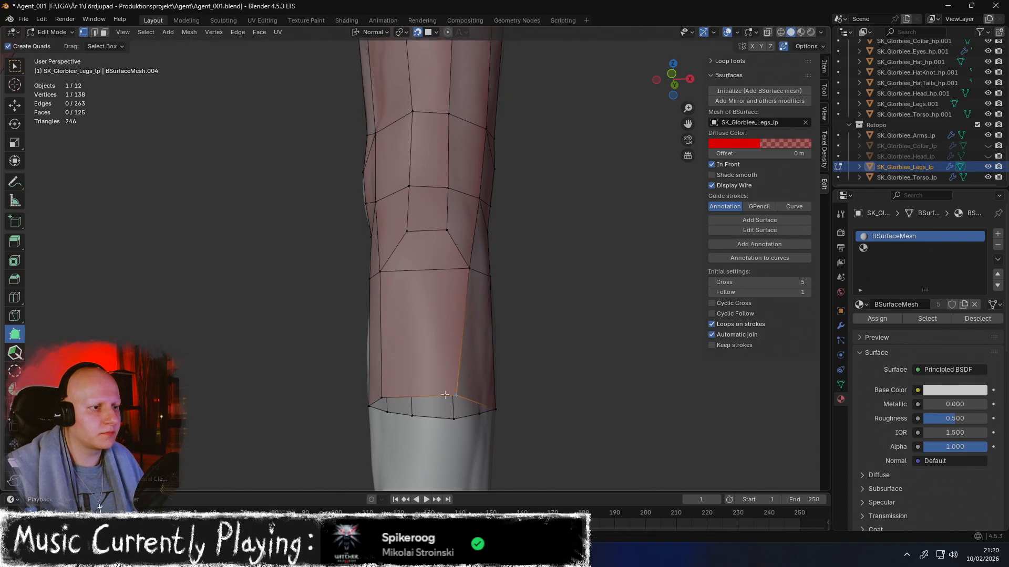
{"action": "left_click_drag", "start_coordinate": [381, 391], "coordinate": [402, 390]}
{"action": "middle_click_drag", "start_coordinate": [403, 391], "coordinate": [288, 389]}
{"action": "left_click_drag", "start_coordinate": [475, 395], "coordinate": [440, 392]}
{"action": "middle_click_drag", "start_coordinate": [440, 391], "coordinate": [341, 374]}
{"action": "left_click_drag", "start_coordinate": [369, 374], "coordinate": [362, 372]}
{"action": "middle_click_drag", "start_coordinate": [362, 372], "coordinate": [399, 367]}
Knife a raised edge path across the front quads of the leg just below the knee
{"action": "middle_click_drag", "start_coordinate": [429, 330], "coordinate": [431, 269]}
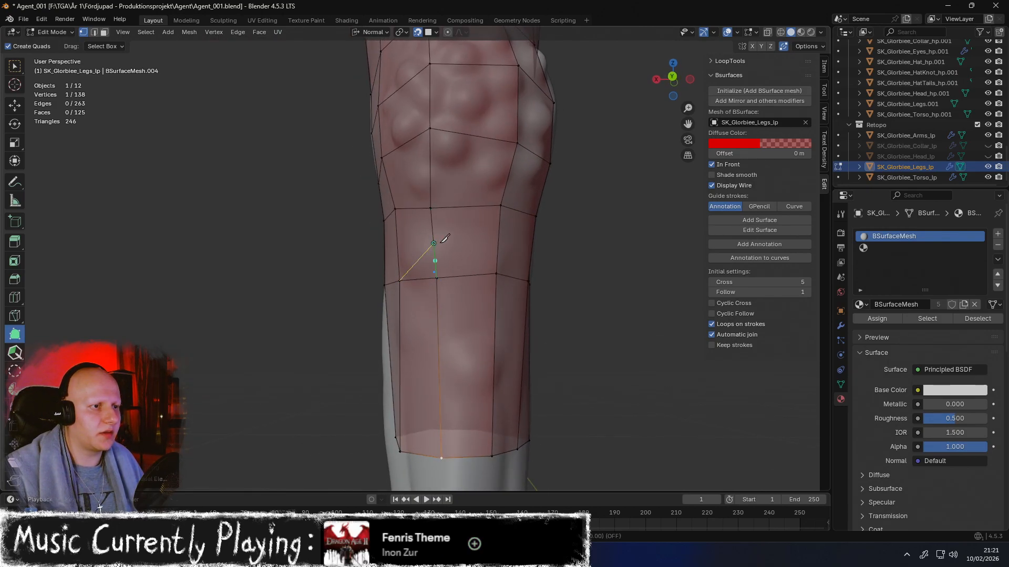
{"action": "middle_click_drag", "start_coordinate": [502, 239], "coordinate": [465, 270]}
{"action": "key", "text": "Return"}
{"action": "key", "text": "2"}
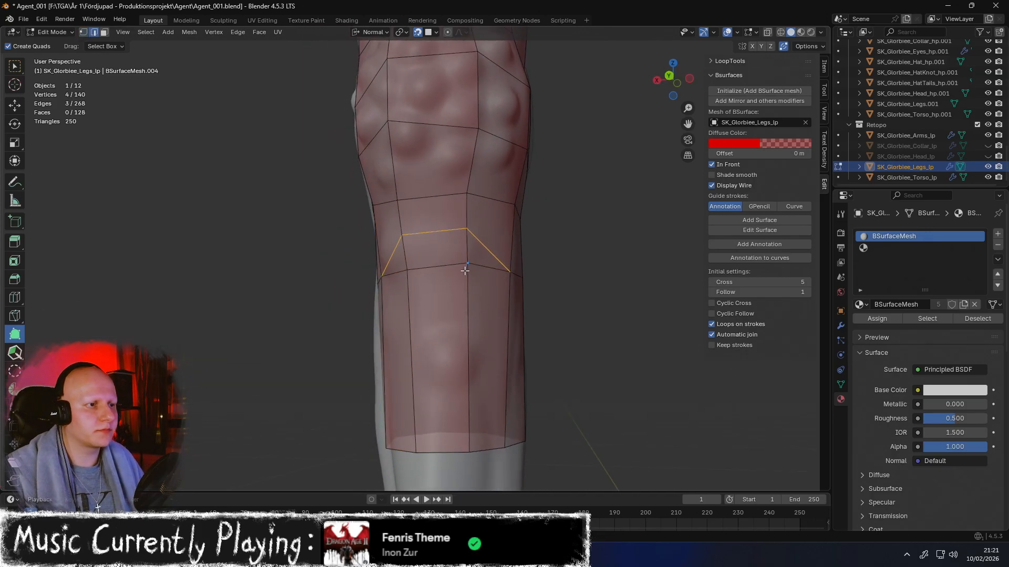
{"action": "key", "text": "1"}
{"action": "left_click", "coordinate": [467, 263]}
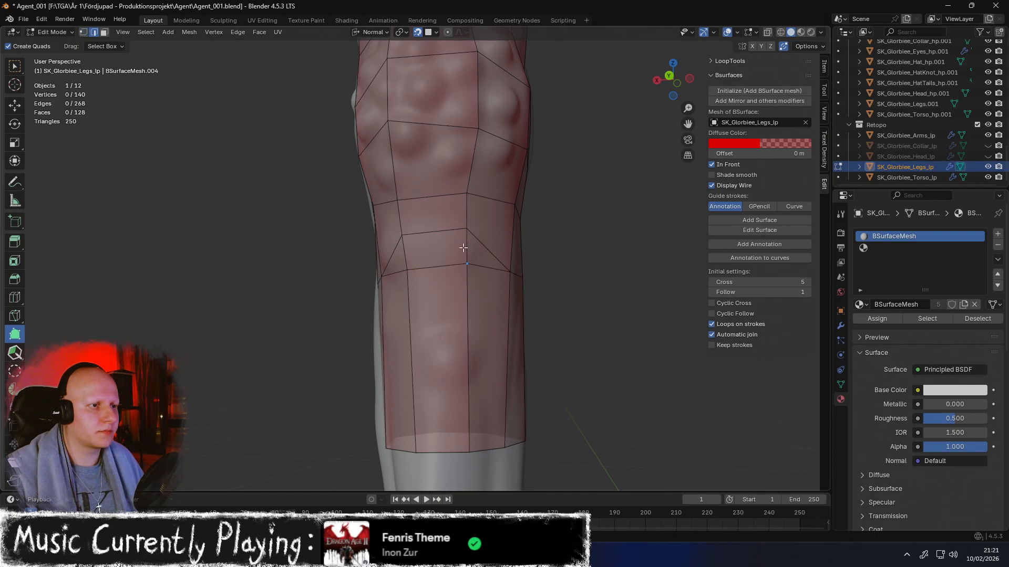
{"action": "key", "text": "shift+space"}
{"action": "key", "text": "g"}
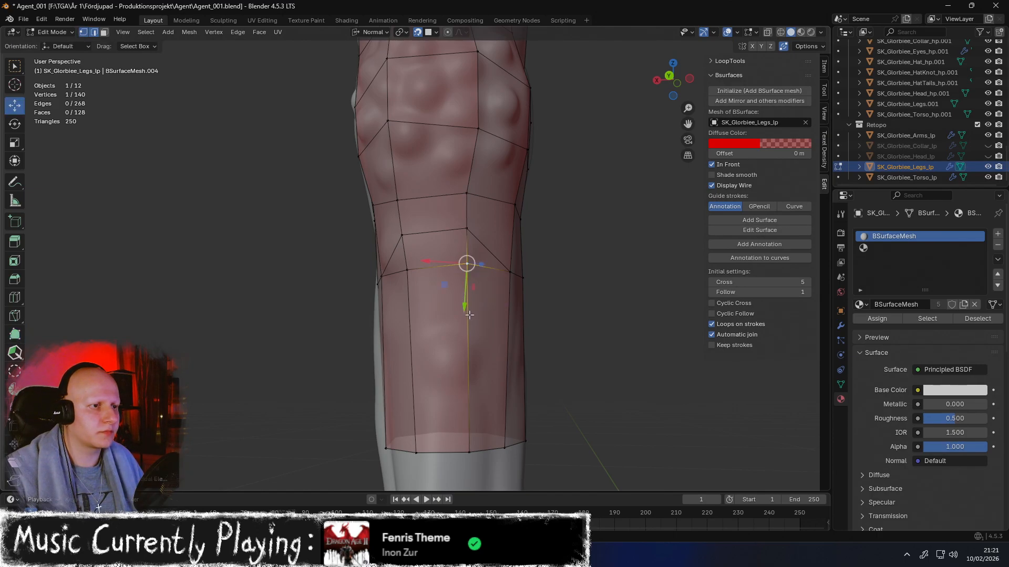
{"action": "key", "text": "ctrl+z"}
{"action": "key", "text": "ctrl+z"}
{"action": "key", "text": "ctrl+z"}
{"action": "key", "text": "ctrl+shift+z"}
{"action": "key", "text": "ctrl+shift+z"}
Dissolve the two middle vertical edge runs below the new cut on the front of the shin
{"action": "left_click", "coordinate": [465, 300]}
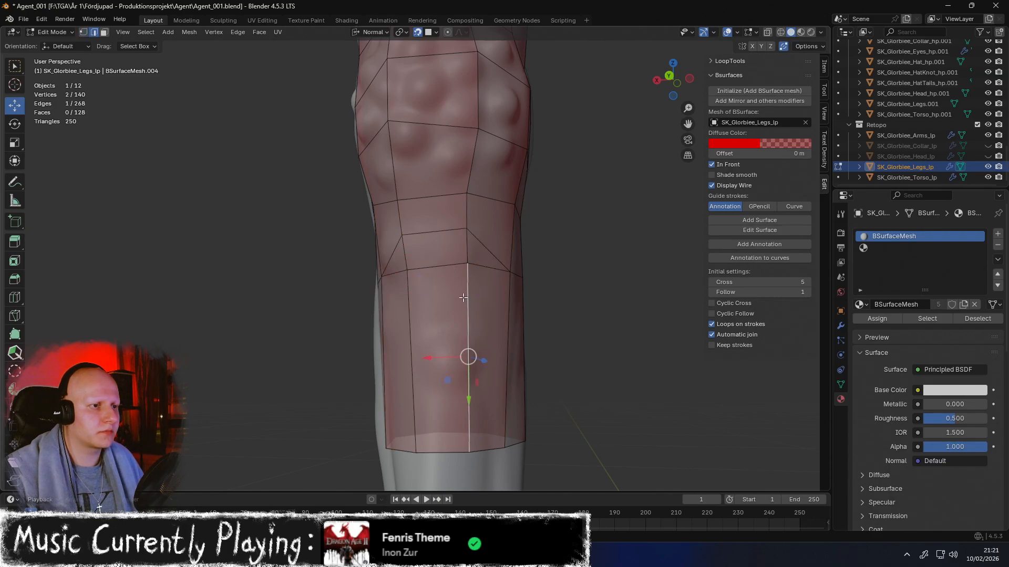
{"action": "left_click", "coordinate": [463, 243], "text": "shift"}
{"action": "left_click", "coordinate": [408, 251], "text": "shift"}
{"action": "left_click", "coordinate": [414, 318], "text": "shift"}
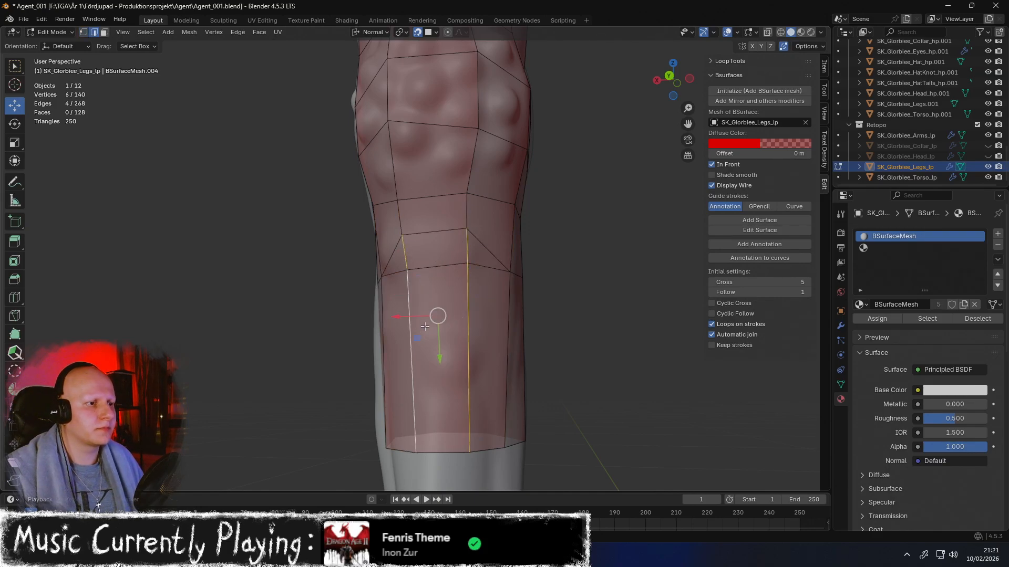
{"action": "key", "text": "x"}
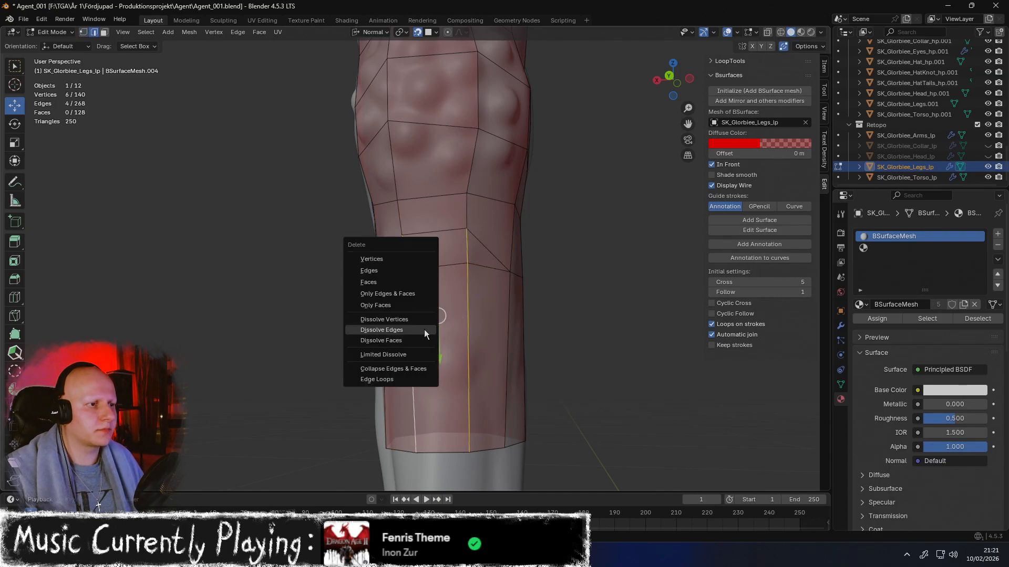
{"action": "left_click", "coordinate": [424, 330]}
Lower and even out the vertices around the merged front faces below the knee with Poly Build
{"action": "middle_click_drag", "start_coordinate": [426, 328], "coordinate": [462, 301]}
{"action": "left_click", "coordinate": [18, 336]}
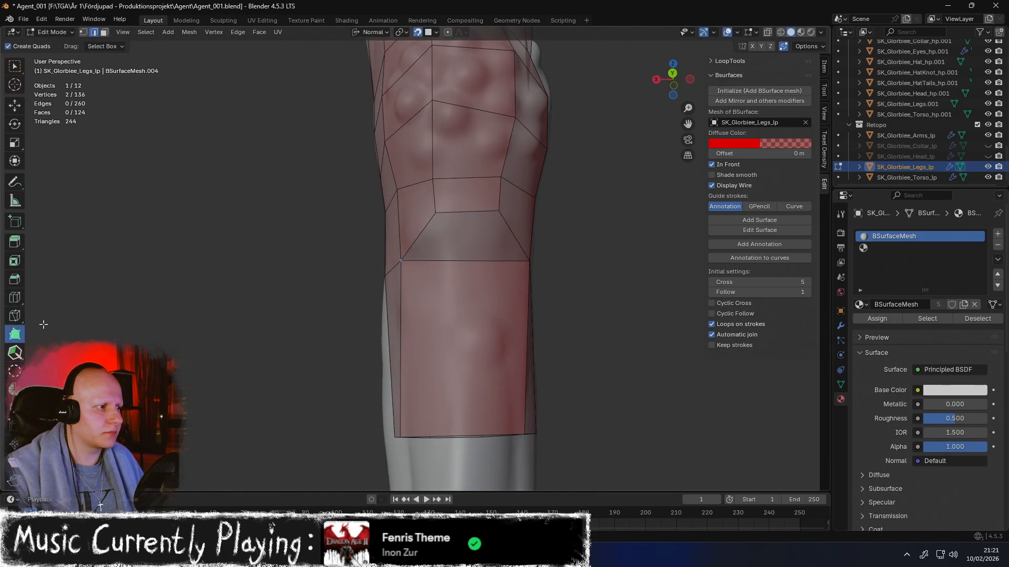
{"action": "left_click_drag", "start_coordinate": [404, 261], "coordinate": [412, 287]}
{"action": "left_click_drag", "start_coordinate": [523, 265], "coordinate": [504, 297]}
{"action": "left_click_drag", "start_coordinate": [500, 214], "coordinate": [498, 232]}
{"action": "left_click_drag", "start_coordinate": [436, 215], "coordinate": [435, 231]}
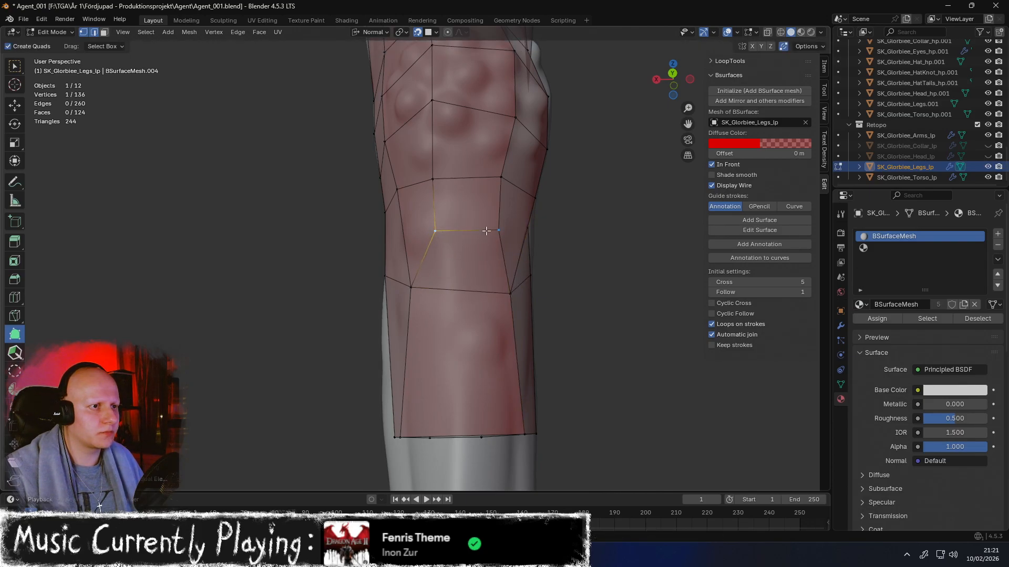
{"action": "middle_click_drag", "start_coordinate": [498, 233], "coordinate": [413, 288]}
{"action": "left_click_drag", "start_coordinate": [412, 295], "coordinate": [410, 302]}
{"action": "middle_click_drag", "start_coordinate": [410, 302], "coordinate": [525, 244]}
{"action": "left_click_drag", "start_coordinate": [531, 355], "coordinate": [504, 355]}
{"action": "middle_click_drag", "start_coordinate": [425, 355], "coordinate": [562, 340]}
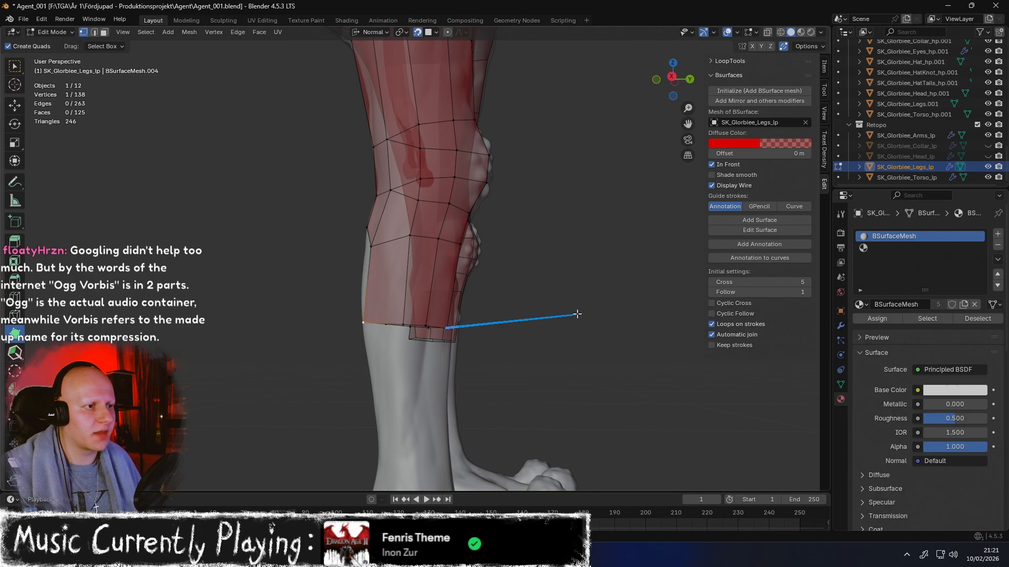
Undo the front and back knife cuts, edge dissolves and vertex moves on the shin
{"action": "key", "text": "ctrl+z"}
{"action": "key", "text": "ctrl+z"}
{"action": "key", "text": "ctrl+z"}
{"action": "key", "text": "ctrl+z"}
{"action": "middle_click_drag", "start_coordinate": [640, 326], "coordinate": [496, 311]}
{"action": "key", "text": "ctrl+z"}
{"action": "key", "text": "ctrl+z"}
Knife raised edge paths across the middle quads on both sides of the leg, above the loop below the knee
{"action": "scroll", "coordinate": [527, 283], "scroll_direction": "up", "scroll_amount": 2}
{"action": "middle_click_drag", "start_coordinate": [552, 257], "coordinate": [400, 273]}
{"action": "key", "text": "k"}
{"action": "left_click", "coordinate": [408, 283]}
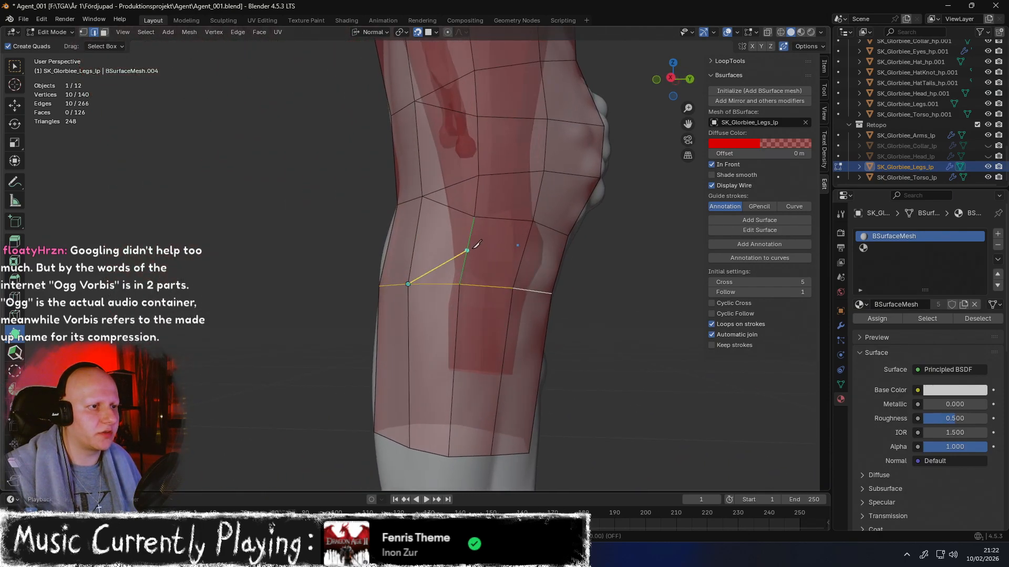
{"action": "left_click", "coordinate": [467, 250]}
{"action": "left_click", "coordinate": [523, 254]}
{"action": "middle_click_drag", "start_coordinate": [523, 254], "coordinate": [315, 292]}
{"action": "left_click", "coordinate": [306, 298]}
{"action": "left_click", "coordinate": [360, 261]}
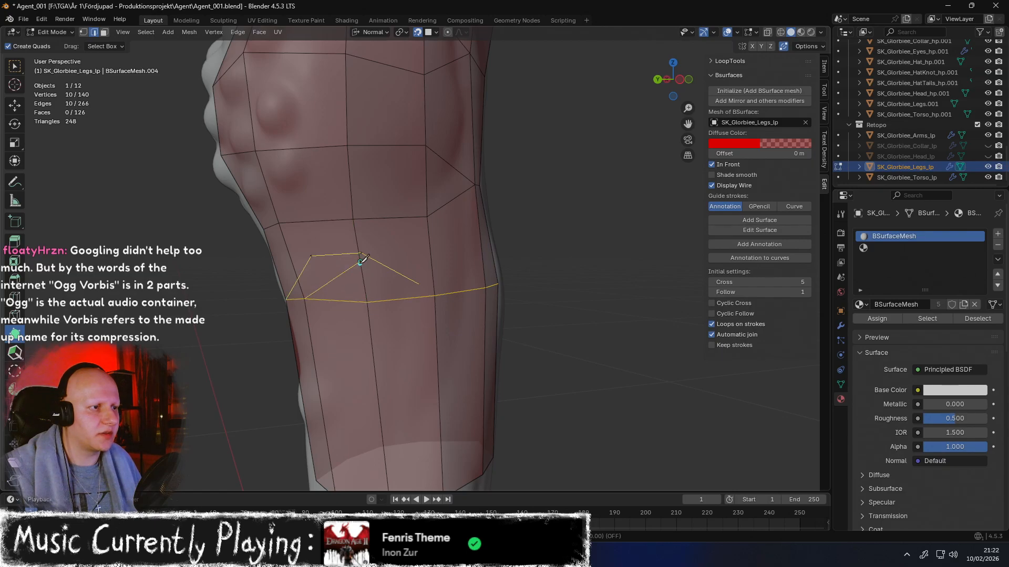
{"action": "left_click", "coordinate": [431, 256]}
{"action": "middle_click_drag", "start_coordinate": [485, 288], "coordinate": [480, 261]}
{"action": "key", "text": "Return"}
Dissolve the middle vertical edge runs below the new cuts on both sides of the shin
{"action": "key", "text": "shift+space"}
{"action": "key", "text": "g"}
{"action": "left_click", "coordinate": [355, 274]}
{"action": "left_click", "coordinate": [367, 389], "text": "shift"}
{"action": "left_click", "coordinate": [430, 301], "text": "shift"}
{"action": "left_click", "coordinate": [423, 272], "text": "shift"}
{"action": "middle_click_drag", "start_coordinate": [423, 284], "coordinate": [599, 281]}
{"action": "left_click", "coordinate": [505, 278], "text": "shift"}
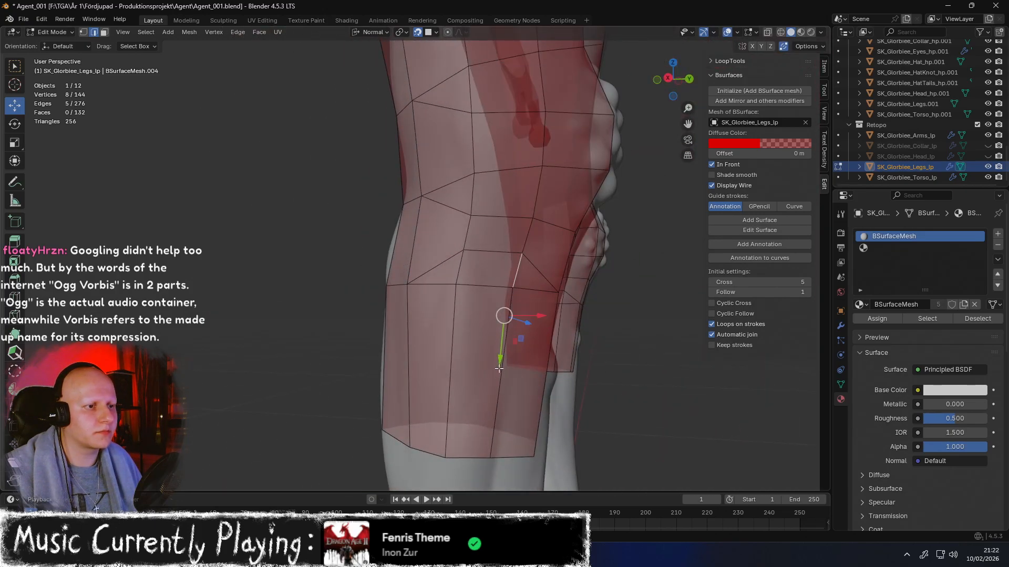
{"action": "key", "text": "x"}
{"action": "left_click", "coordinate": [464, 265]}
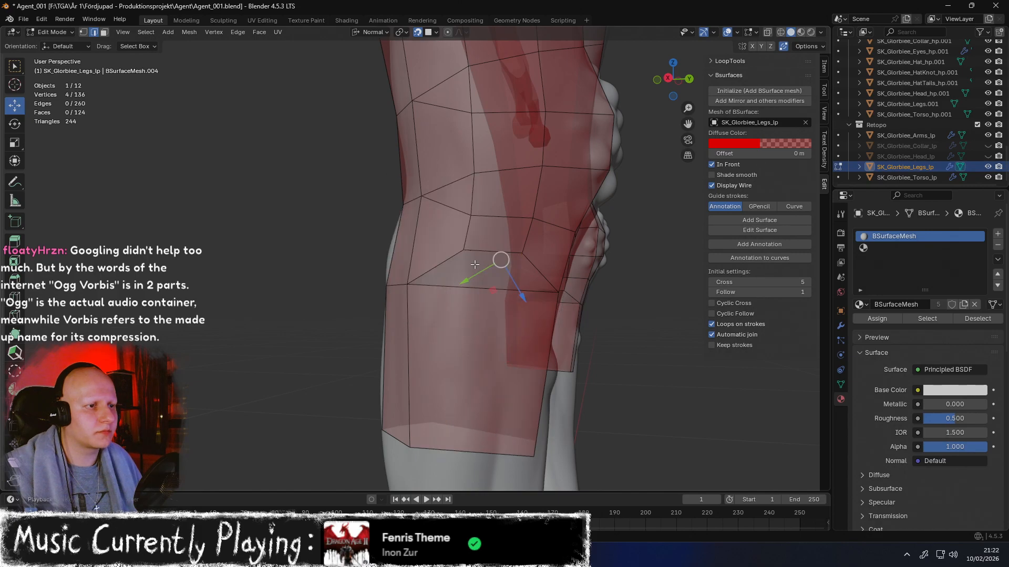
Reposition the corner, cut and lower-edge vertices around the merged side faces of the shin with Poly Build
{"action": "mouse_move", "coordinate": [475, 264]}
{"action": "middle_mouse_down"}
{"action": "mouse_move", "coordinate": [371, 288]}
{"action": "mouse_move", "coordinate": [446, 269]}
{"action": "mouse_move", "coordinate": [488, 275]}
{"action": "middle_mouse_up"}
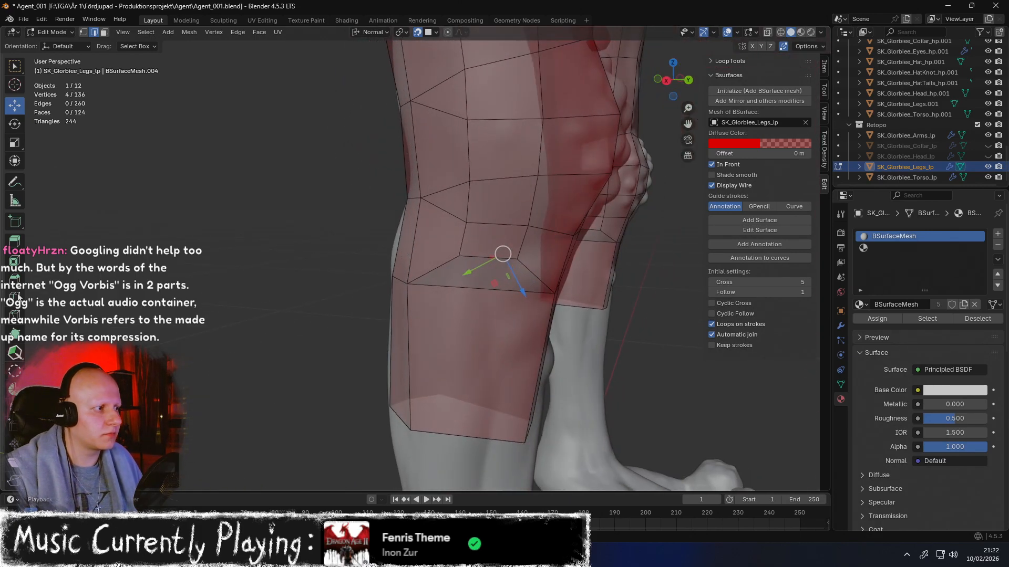
{"action": "left_click", "coordinate": [15, 335]}
{"action": "left_click_drag", "start_coordinate": [408, 287], "coordinate": [432, 299]}
{"action": "left_click_drag", "start_coordinate": [466, 259], "coordinate": [476, 266]}
{"action": "middle_click_drag", "start_coordinate": [524, 264], "coordinate": [459, 356]}
{"action": "left_click_drag", "start_coordinate": [449, 395], "coordinate": [485, 402]}
{"action": "left_click_drag", "start_coordinate": [477, 245], "coordinate": [486, 248]}
{"action": "middle_click_drag", "start_coordinate": [485, 248], "coordinate": [427, 352]}
{"action": "left_click_drag", "start_coordinate": [387, 380], "coordinate": [411, 383]}
{"action": "left_click_drag", "start_coordinate": [388, 240], "coordinate": [404, 241]}
Adjust the vertices at the upper corners of the merged faces on the sides of the shin
{"action": "middle_click_drag", "start_coordinate": [415, 247], "coordinate": [488, 279]}
{"action": "middle_click_drag", "start_coordinate": [412, 297], "coordinate": [513, 248]}
{"action": "left_click_drag", "start_coordinate": [482, 217], "coordinate": [428, 229]}
{"action": "middle_click_drag", "start_coordinate": [428, 229], "coordinate": [485, 207]}
{"action": "left_click_drag", "start_coordinate": [416, 192], "coordinate": [411, 194]}
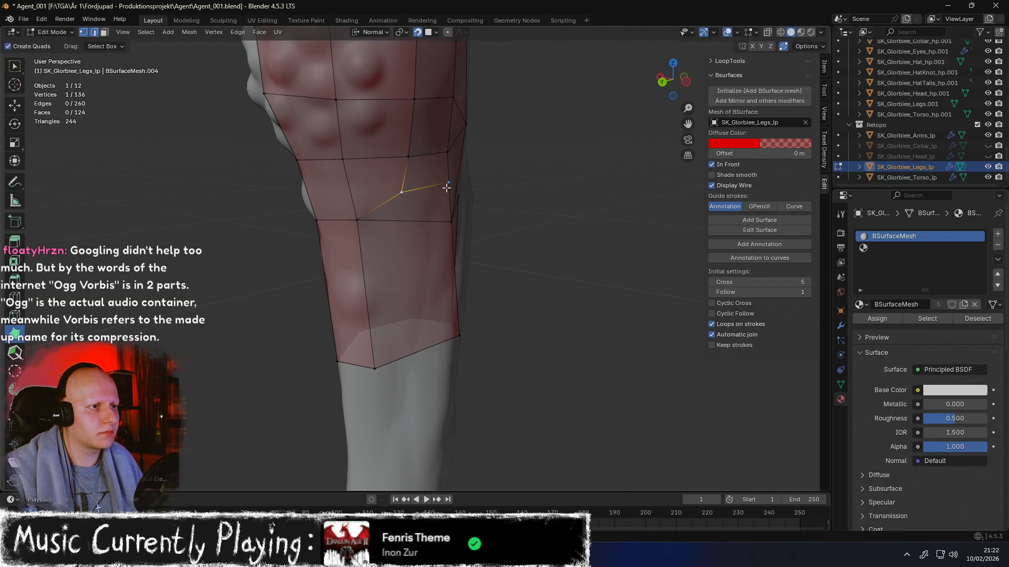
{"action": "middle_click_drag", "start_coordinate": [435, 187], "coordinate": [369, 273]}
{"action": "left_click", "coordinate": [371, 371]}
Even out the vertices on the back of the shin, along the loop below the knee and the lower edge
{"action": "middle_click_drag", "start_coordinate": [428, 334], "coordinate": [376, 333]}
{"action": "left_click_drag", "start_coordinate": [490, 370], "coordinate": [474, 380]}
{"action": "mouse_move", "coordinate": [491, 199]}
{"action": "left_mouse_down"}
{"action": "mouse_move", "coordinate": [475, 195]}
{"action": "mouse_move", "coordinate": [475, 203]}
{"action": "left_mouse_up"}
{"action": "mouse_move", "coordinate": [497, 212]}
{"action": "middle_mouse_down"}
{"action": "mouse_move", "coordinate": [442, 234]}
{"action": "mouse_move", "coordinate": [394, 287]}
{"action": "mouse_move", "coordinate": [376, 242]}
{"action": "mouse_move", "coordinate": [458, 273]}
{"action": "mouse_move", "coordinate": [489, 273]}
{"action": "mouse_move", "coordinate": [492, 260]}
{"action": "mouse_move", "coordinate": [462, 286]}
{"action": "middle_mouse_up"}
{"action": "left_click_drag", "start_coordinate": [437, 321], "coordinate": [469, 325]}
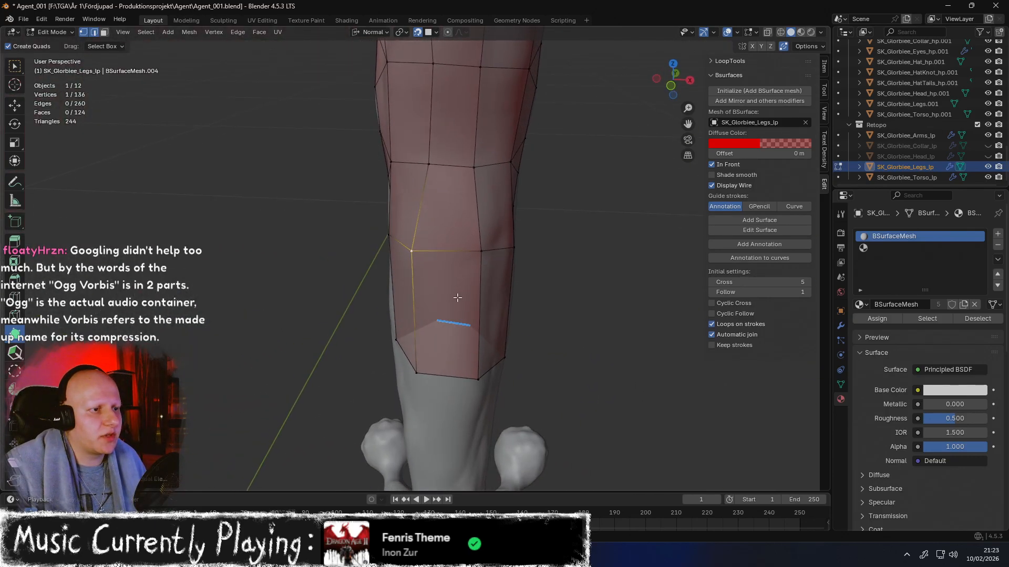
{"action": "middle_click_drag", "start_coordinate": [490, 316], "coordinate": [391, 277]}
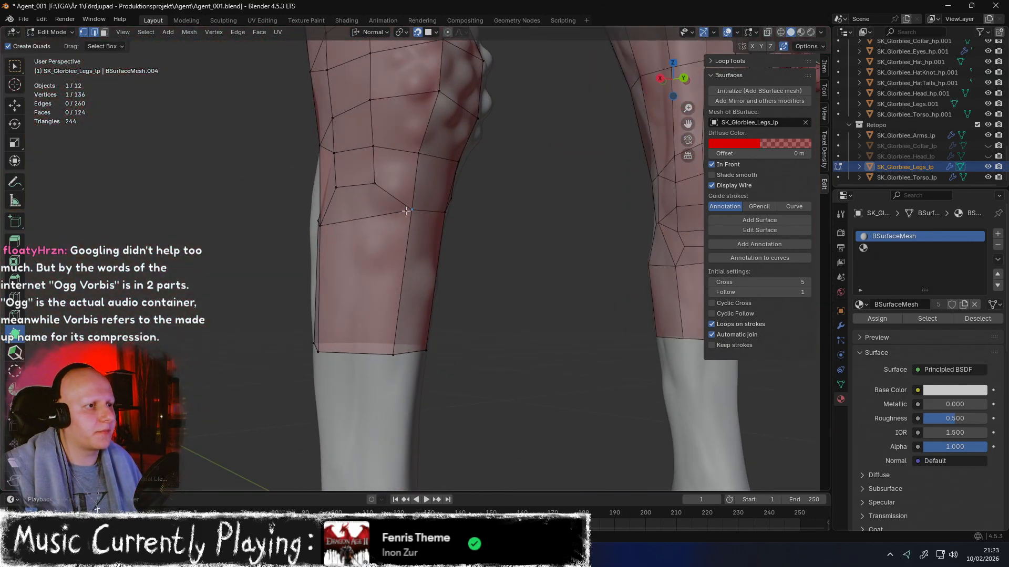
{"action": "middle_click_drag", "start_coordinate": [405, 212], "coordinate": [393, 233]}
{"action": "left_click", "coordinate": [394, 233]}
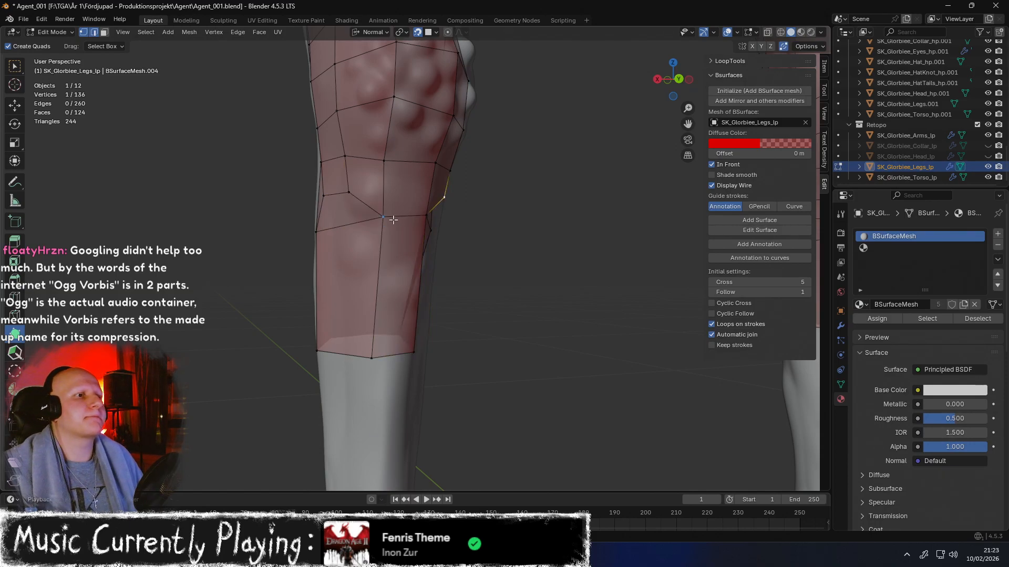
Undo the side knife cuts, edge dissolves and vertex moves, restoring the full ring of shin quads
{"action": "key", "text": "ctrl+z"}
{"action": "key", "text": "ctrl+z"}
{"action": "key", "text": "ctrl+z"}
{"action": "key", "text": "ctrl+shift+z"}
{"action": "key", "text": "ctrl+shift+z"}
{"action": "key", "text": "ctrl+shift+z"}
{"action": "key", "text": "ctrl+shift+z"}
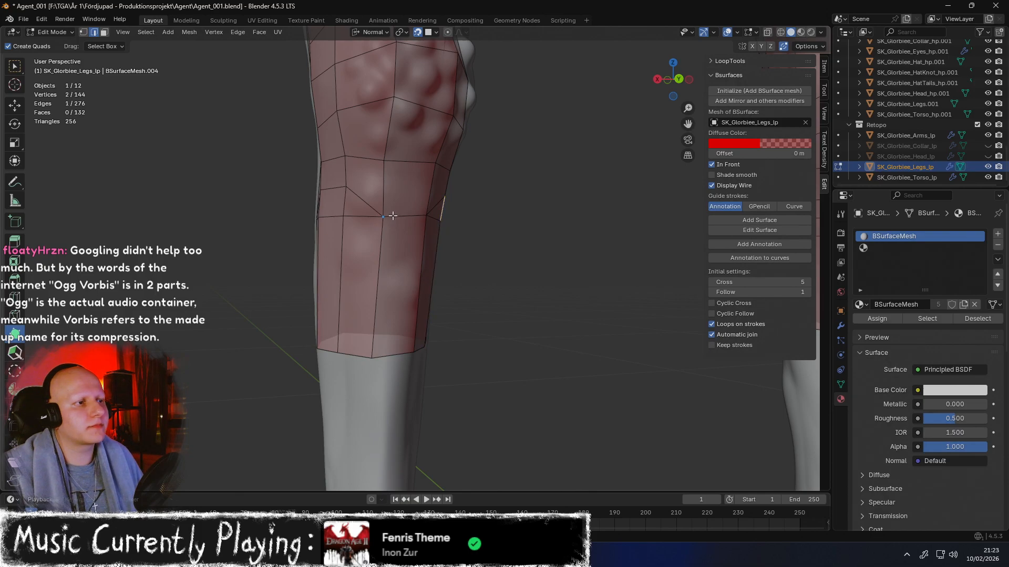
{"action": "key", "text": "ctrl+z"}
{"action": "middle_click_drag", "start_coordinate": [392, 217], "coordinate": [379, 235]}
{"action": "scroll", "coordinate": [401, 209], "scroll_direction": "up", "scroll_amount": 2}
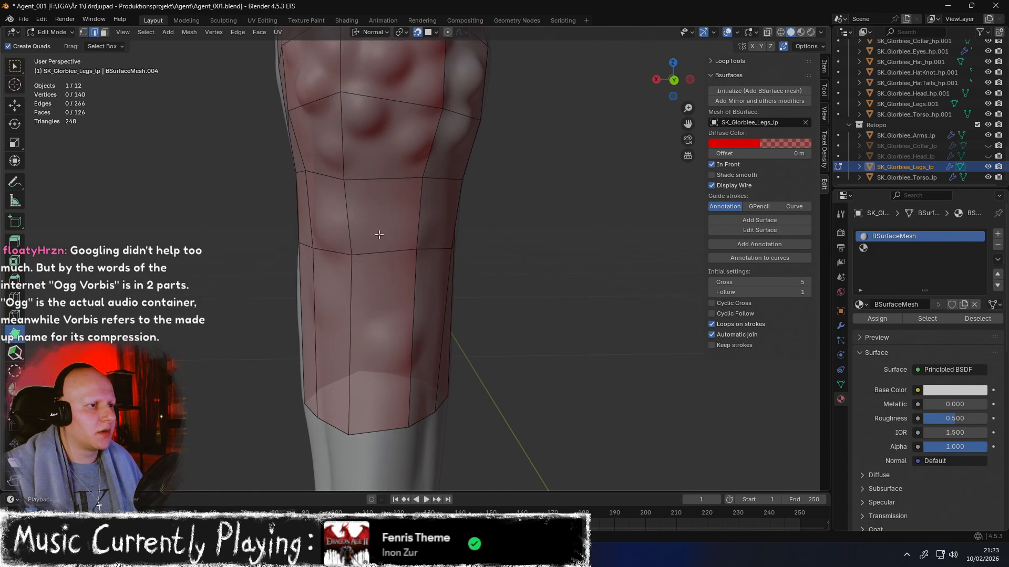
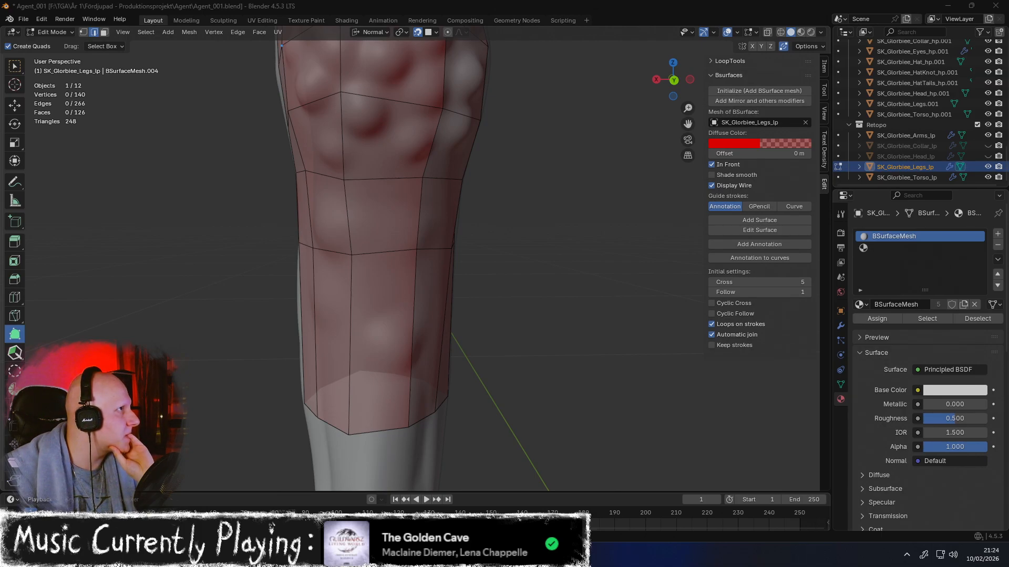
{"action": "scroll", "coordinate": [418, 229], "scroll_direction": "down", "scroll_amount": 3}
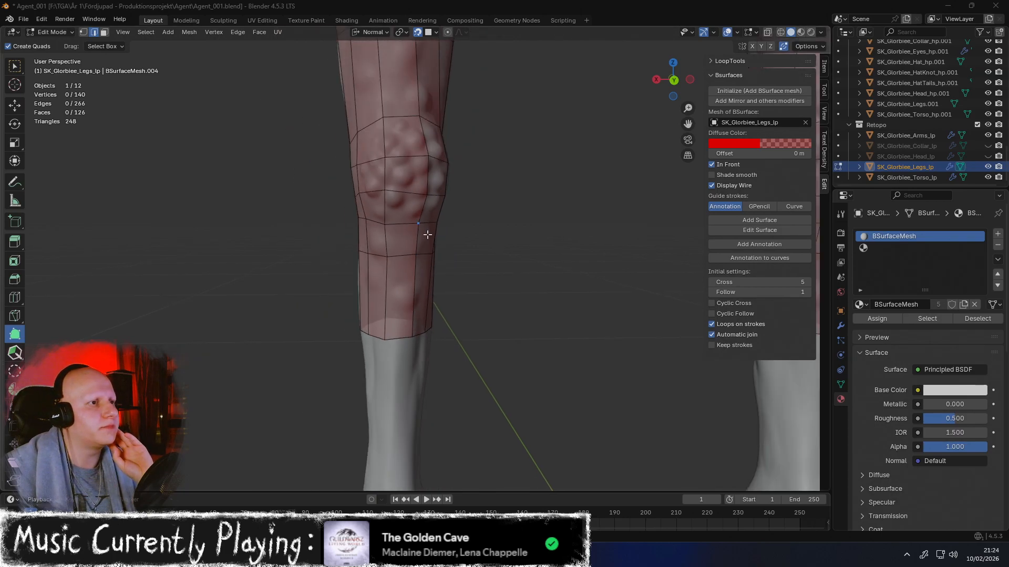
{"action": "middle_click_drag", "start_coordinate": [421, 231], "coordinate": [408, 200]}
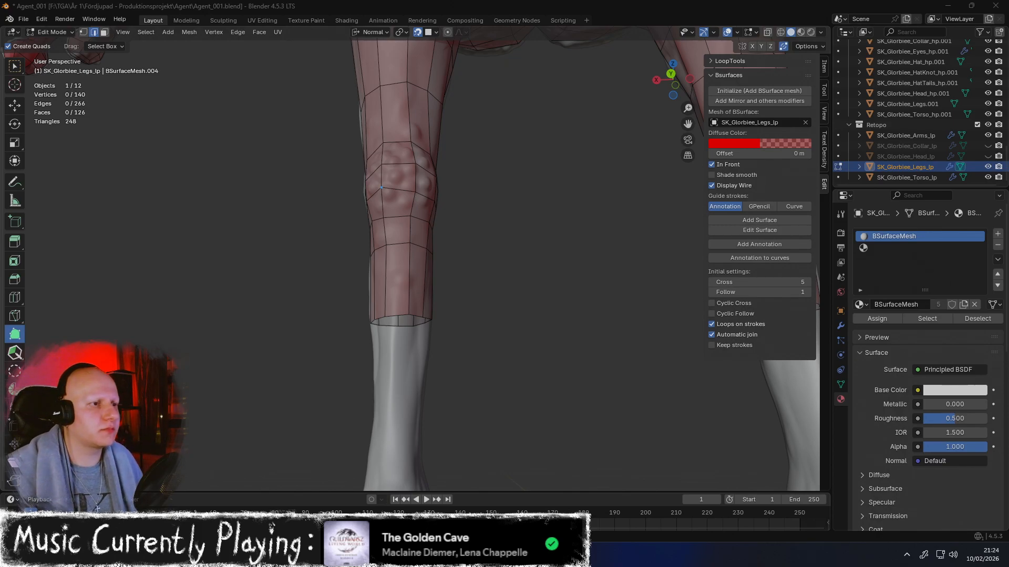
Delete the two middle faces on the front of the shin, one above the other just below the knee
{"action": "middle_click_drag", "start_coordinate": [331, 225], "coordinate": [346, 213]}
{"action": "scroll", "coordinate": [412, 227], "scroll_direction": "up", "scroll_amount": 3}
{"action": "mouse_move", "coordinate": [439, 184]}
{"action": "middle_mouse_down"}
{"action": "mouse_move", "coordinate": [462, 181]}
{"action": "mouse_move", "coordinate": [432, 189]}
{"action": "mouse_move", "coordinate": [450, 172]}
{"action": "middle_mouse_up"}
{"action": "scroll", "coordinate": [450, 172], "scroll_direction": "up", "scroll_amount": 3}
{"action": "key", "text": "3"}
{"action": "key", "text": "w"}
{"action": "left_click", "coordinate": [372, 189]}
{"action": "left_click", "coordinate": [372, 276], "text": "shift"}
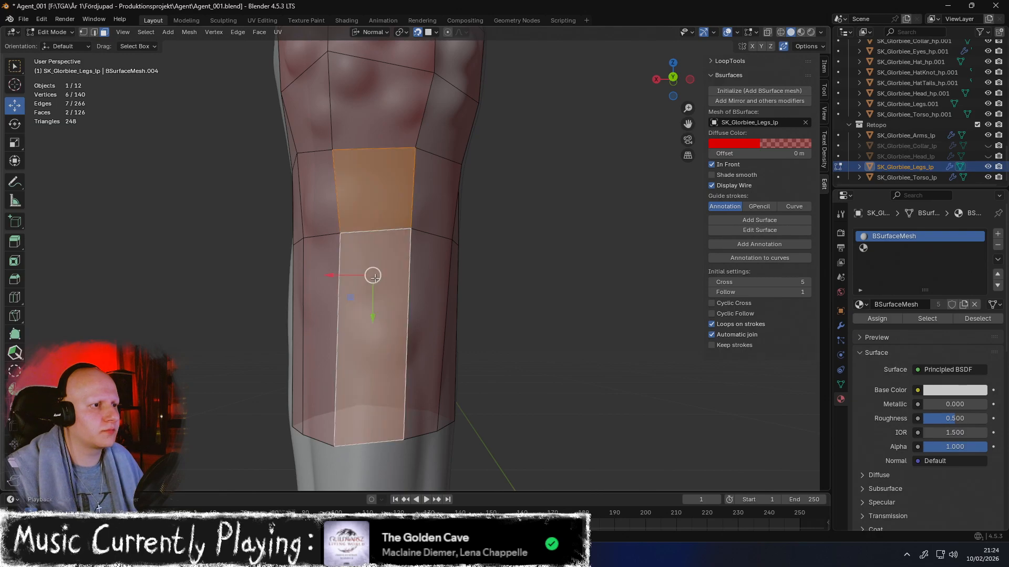
{"action": "key", "text": "x"}
{"action": "left_click", "coordinate": [378, 271]}
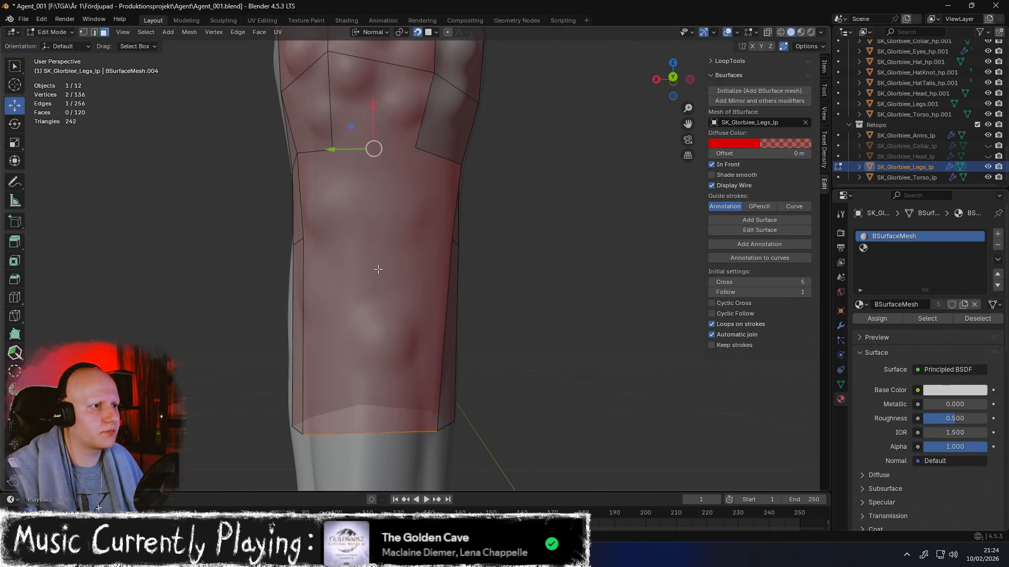
{"action": "key", "text": "ctrl+z"}
{"action": "key", "text": "x"}
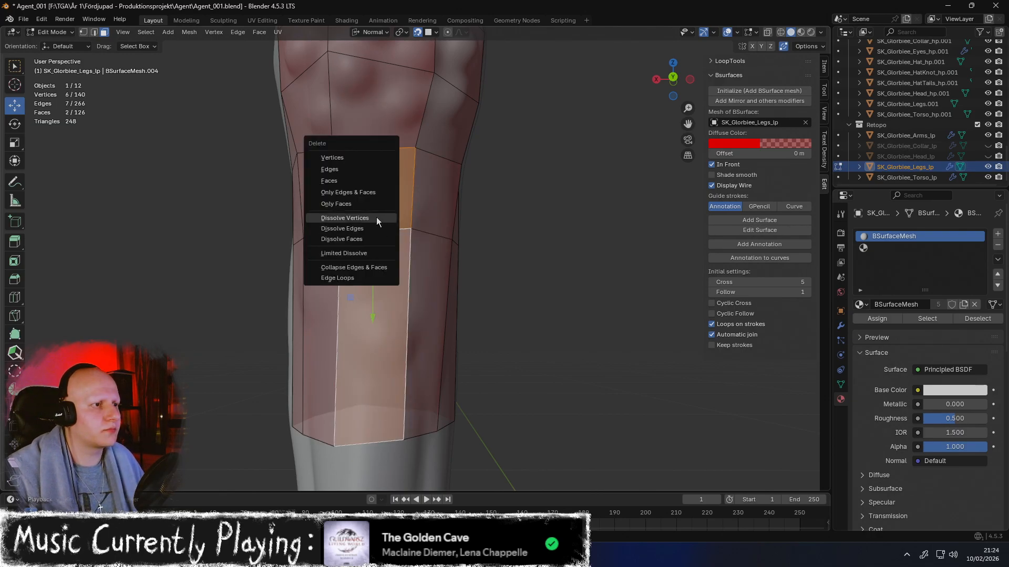
{"action": "left_click", "coordinate": [365, 170]}
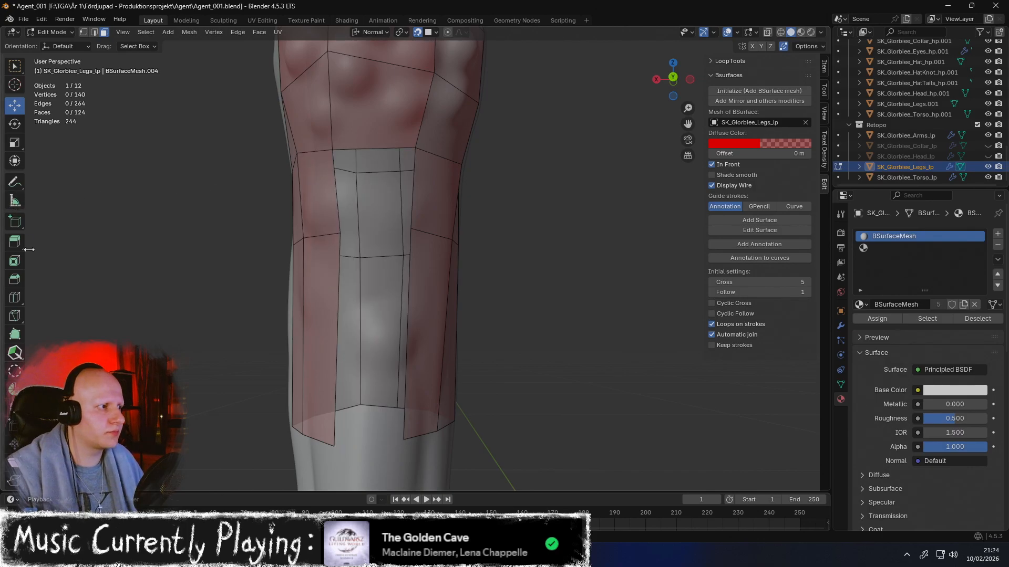
Build a triangle downward from the upper edge of the gap on the front of the shin with Poly Build
{"action": "left_click", "coordinate": [15, 335]}
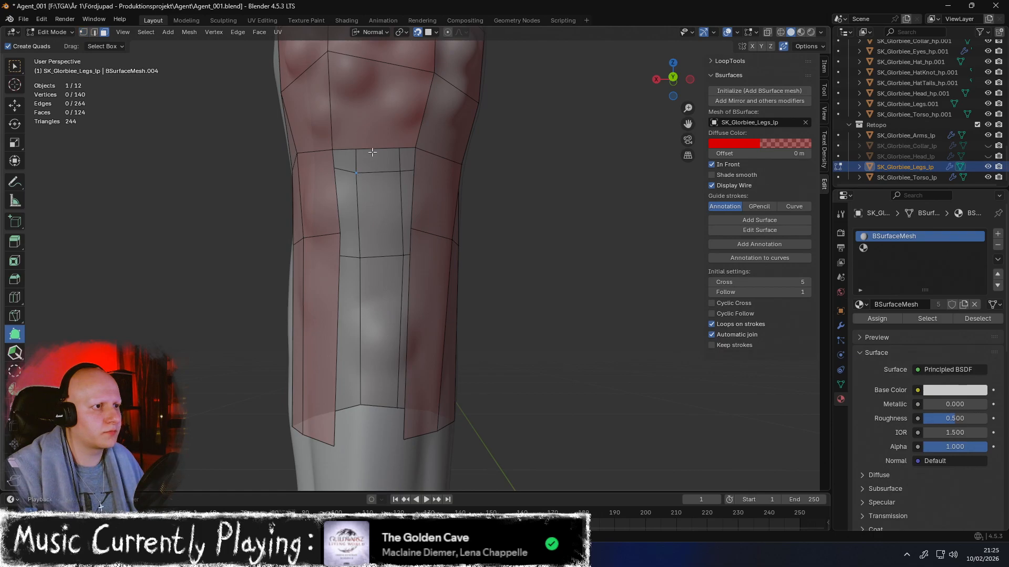
{"action": "left_click_drag", "start_coordinate": [375, 146], "coordinate": [375, 239]}
{"action": "mouse_move", "coordinate": [383, 180]}
{"action": "middle_mouse_down"}
{"action": "mouse_move", "coordinate": [409, 147]}
{"action": "mouse_move", "coordinate": [385, 163]}
{"action": "mouse_move", "coordinate": [389, 177]}
{"action": "mouse_move", "coordinate": [446, 165]}
{"action": "mouse_move", "coordinate": [373, 189]}
{"action": "middle_mouse_up"}
{"action": "middle_click_drag", "start_coordinate": [380, 185], "coordinate": [380, 169]}
{"action": "middle_click_drag", "start_coordinate": [409, 268], "coordinate": [397, 283]}
{"action": "middle_click_drag", "start_coordinate": [364, 253], "coordinate": [382, 261]}
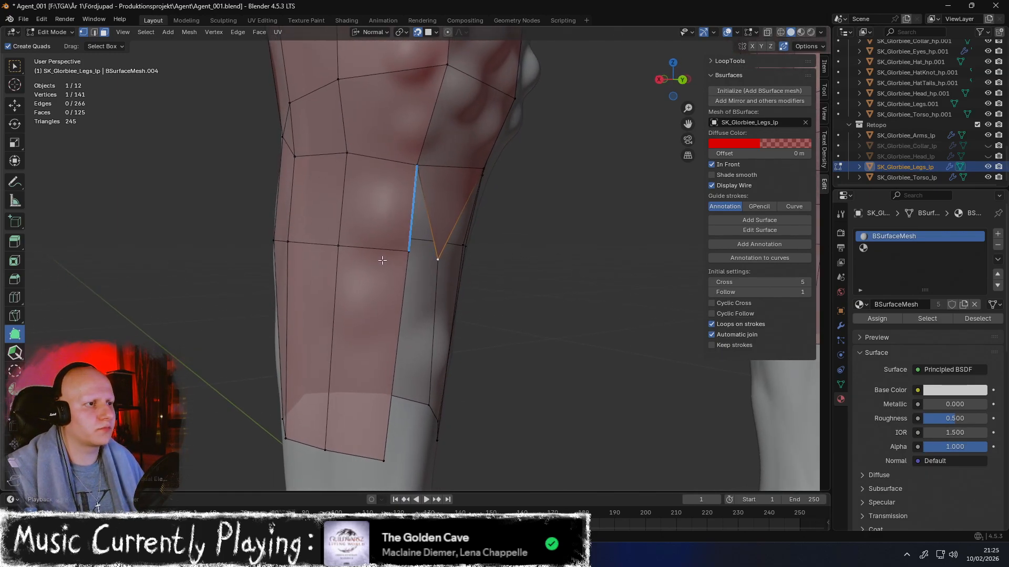
{"action": "middle_click_drag", "start_coordinate": [352, 173], "coordinate": [370, 182]}
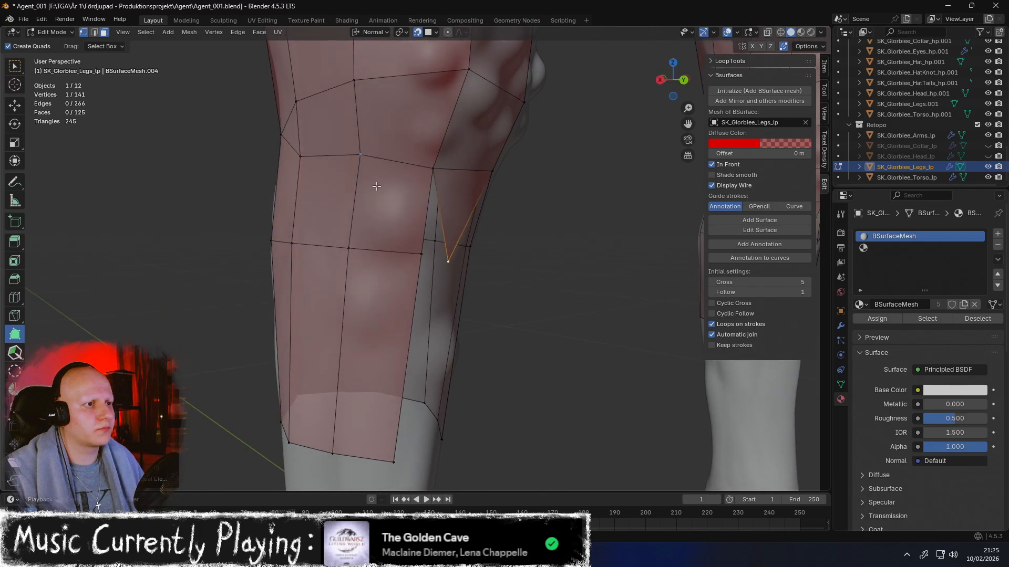
{"action": "middle_click_drag", "start_coordinate": [384, 217], "coordinate": [325, 197]}
Delete the two shin faces on each side of the front triangle to clear space for new quads
{"action": "key", "text": "shift+space"}
{"action": "key", "text": "g"}
{"action": "left_click", "coordinate": [370, 292]}
{"action": "left_click", "coordinate": [368, 204], "text": "shift"}
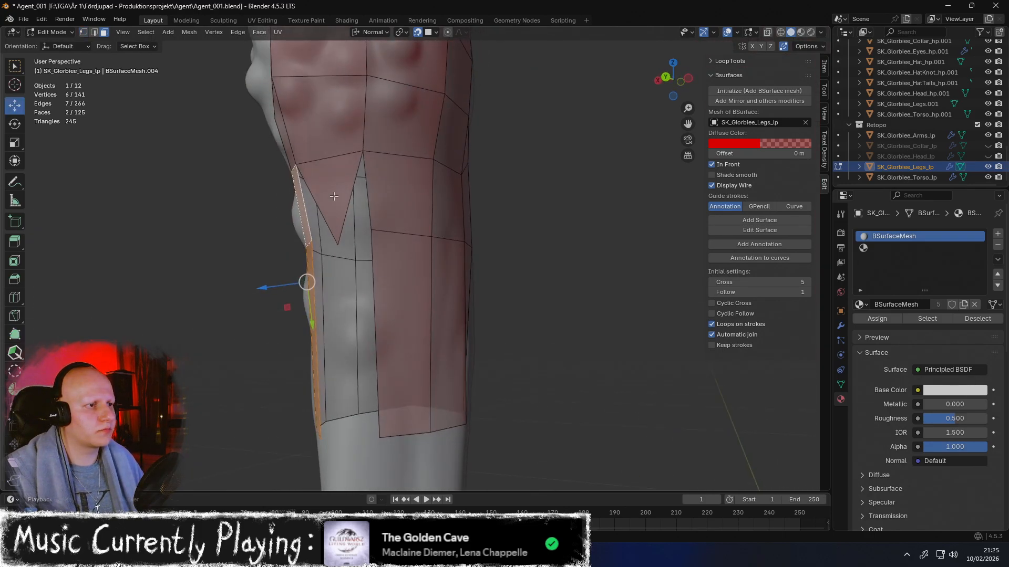
{"action": "left_click", "coordinate": [399, 208], "text": "shift"}
{"action": "left_click", "coordinate": [402, 271], "text": "shift"}
{"action": "key", "text": "x"}
{"action": "left_click", "coordinate": [379, 279]}
{"action": "middle_click_drag", "start_coordinate": [379, 280], "coordinate": [197, 214]}
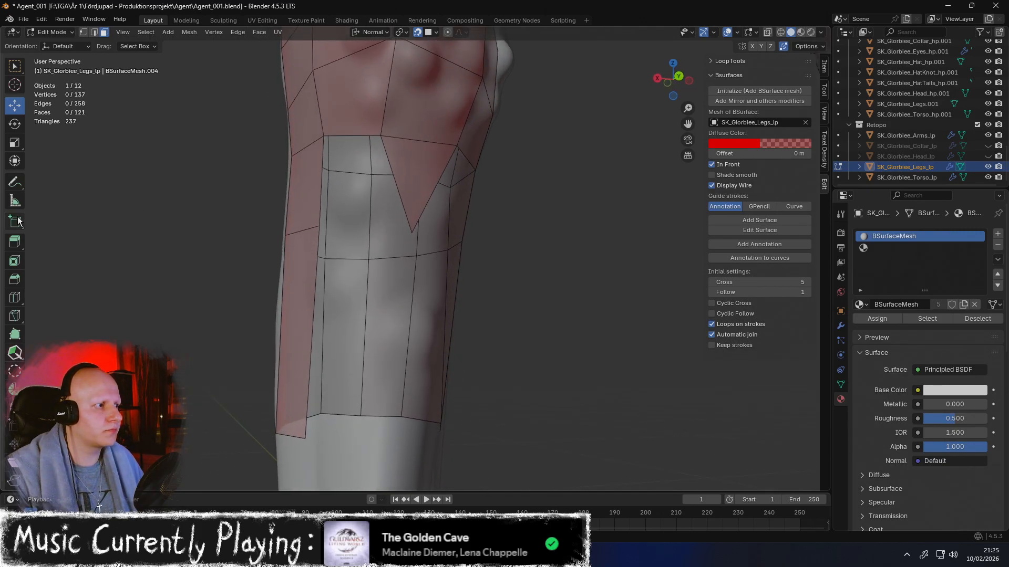
Add a quad on each side of the front triangle, connecting it to the remaining shin mesh
{"action": "left_click_drag", "start_coordinate": [380, 142], "coordinate": [319, 228], "text": "ctrl"}
{"action": "middle_click_drag", "start_coordinate": [319, 228], "coordinate": [271, 221]}
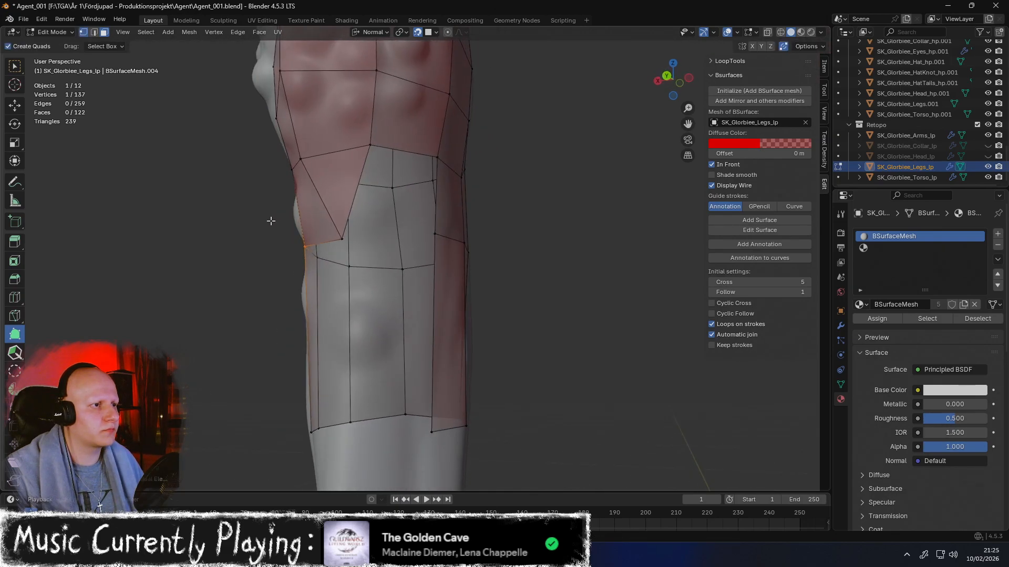
{"action": "left_click_drag", "start_coordinate": [381, 146], "coordinate": [435, 233], "text": "ctrl"}
{"action": "middle_click_drag", "start_coordinate": [437, 220], "coordinate": [297, 233]}
{"action": "middle_click_drag", "start_coordinate": [458, 249], "coordinate": [608, 201]}
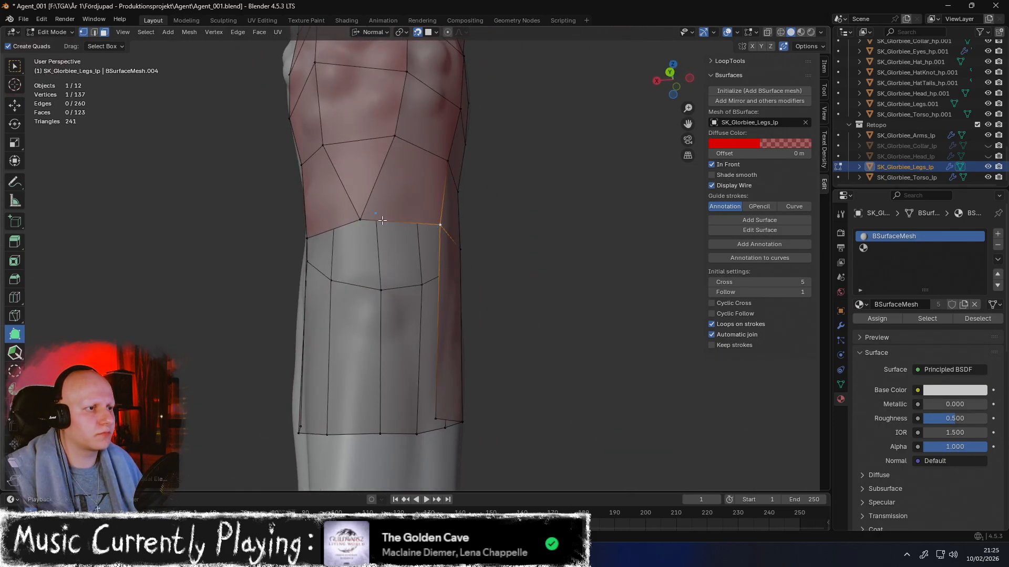
Fill the front of the lower shin with two long quads beneath the new triangle row
{"action": "left_click_drag", "start_coordinate": [415, 223], "coordinate": [396, 371], "text": "ctrl"}
{"action": "middle_click_drag", "start_coordinate": [396, 371], "coordinate": [435, 195]}
{"action": "left_click_drag", "start_coordinate": [435, 188], "coordinate": [309, 373], "text": "ctrl"}
{"action": "scroll", "coordinate": [415, 274], "scroll_direction": "up", "scroll_amount": 1}
{"action": "scroll", "coordinate": [415, 274], "scroll_direction": "up", "scroll_amount": 1}
{"action": "scroll", "coordinate": [415, 274], "scroll_direction": "down", "scroll_amount": 4}
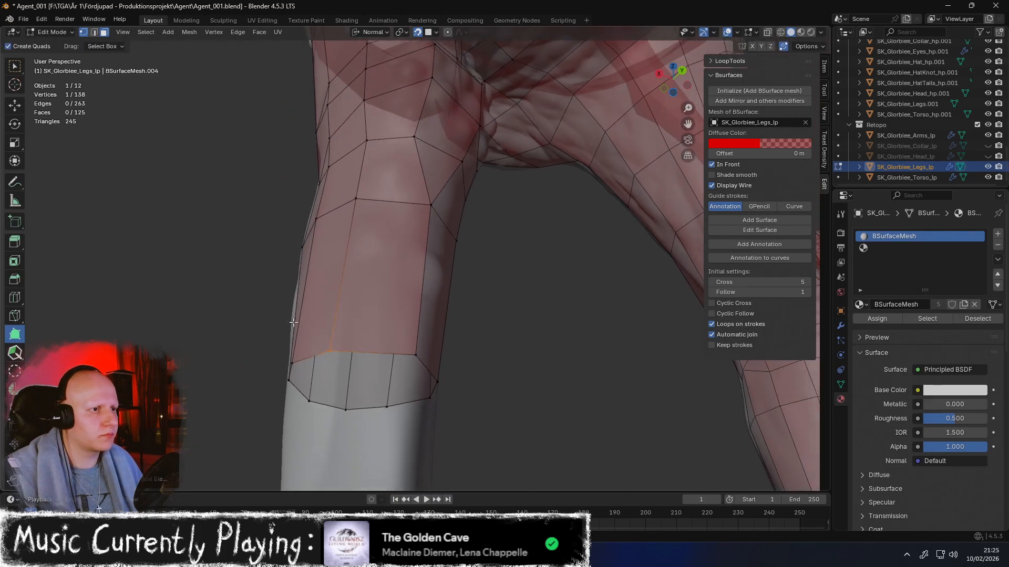
Delete the six faces on the back of the shin, three in each of the two rows below the knee
{"action": "middle_click_drag", "start_coordinate": [415, 274], "coordinate": [474, 268]}
{"action": "left_click", "coordinate": [449, 242]}
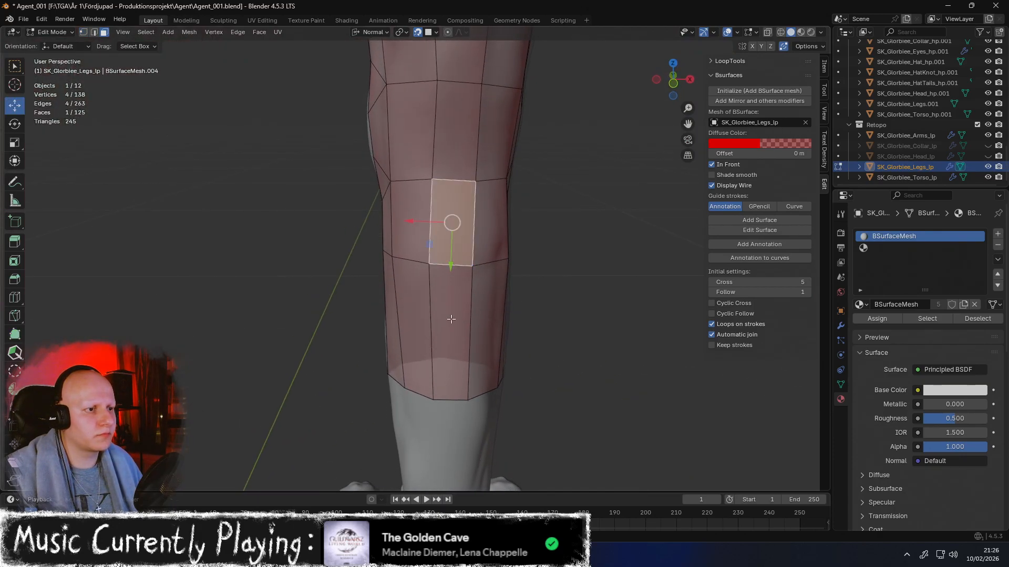
{"action": "left_click", "coordinate": [452, 318], "text": "shift"}
{"action": "left_click", "coordinate": [413, 320], "text": "shift"}
{"action": "left_click", "coordinate": [412, 220], "text": "shift"}
{"action": "left_click", "coordinate": [496, 257], "text": "shift"}
{"action": "key", "text": "x"}
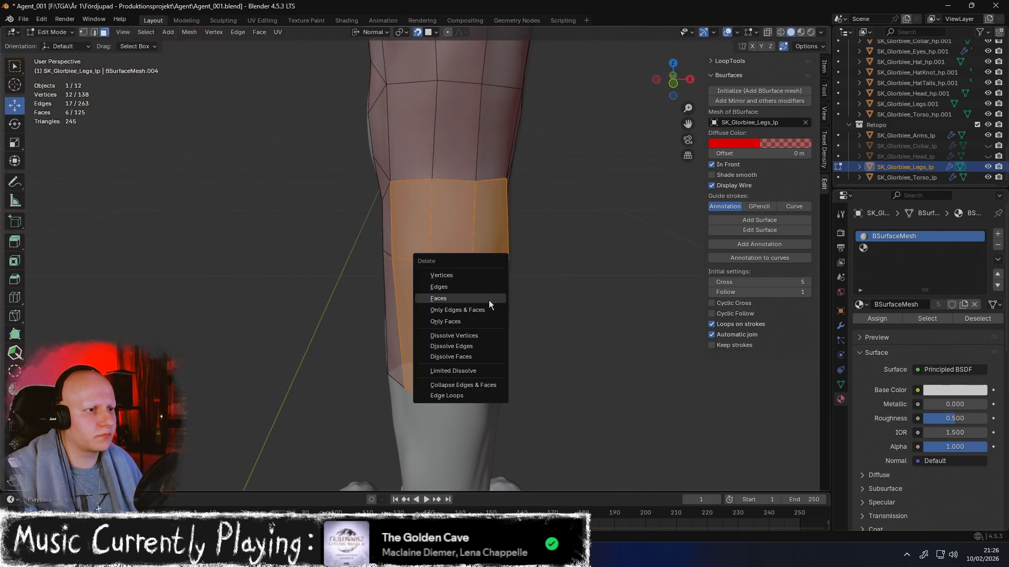
{"action": "left_click", "coordinate": [487, 301]}
{"action": "middle_click_drag", "start_coordinate": [487, 301], "coordinate": [81, 266]}
Build a downward triangle in the middle of the shin's back and add a quad on each side with Poly Build
{"action": "left_click", "coordinate": [20, 332]}
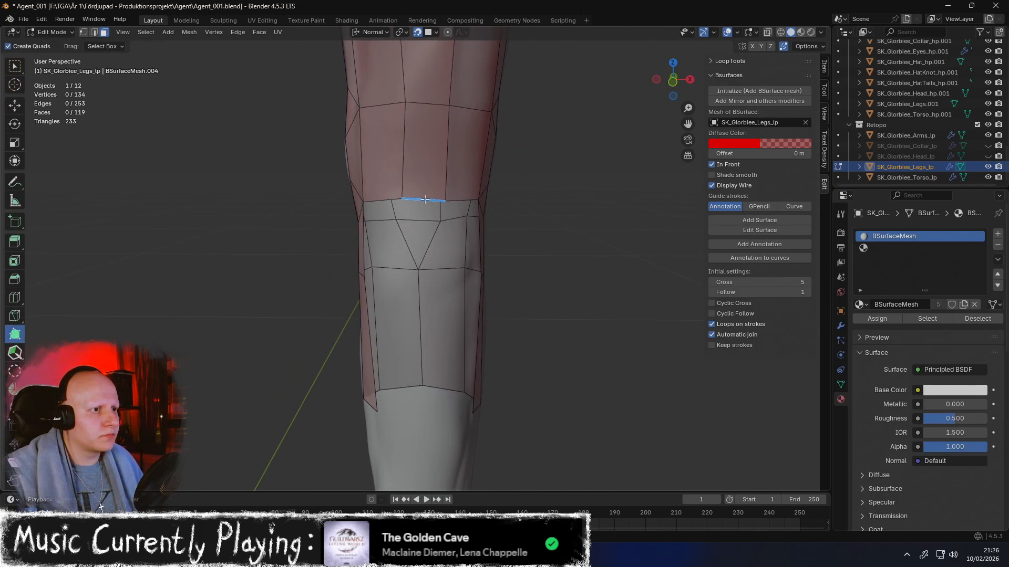
{"action": "left_click_drag", "start_coordinate": [424, 202], "coordinate": [423, 270], "text": "ctrl"}
{"action": "middle_click_drag", "start_coordinate": [423, 270], "coordinate": [491, 260]}
{"action": "left_click_drag", "start_coordinate": [411, 187], "coordinate": [481, 246], "text": "ctrl"}
{"action": "middle_click_drag", "start_coordinate": [480, 247], "coordinate": [407, 207]}
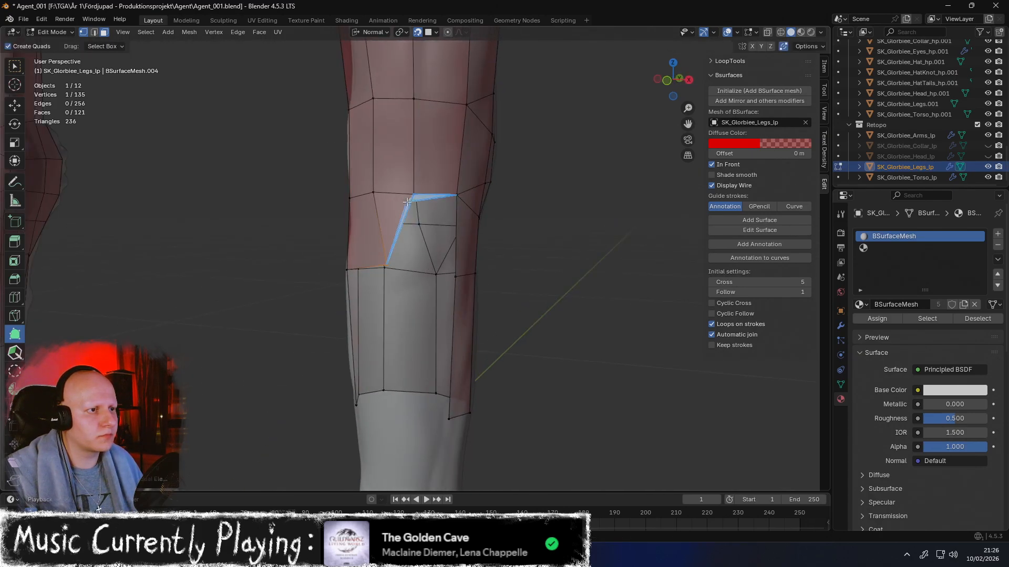
{"action": "left_click_drag", "start_coordinate": [416, 198], "coordinate": [455, 275], "text": "ctrl"}
{"action": "middle_click_drag", "start_coordinate": [455, 274], "coordinate": [480, 261]}
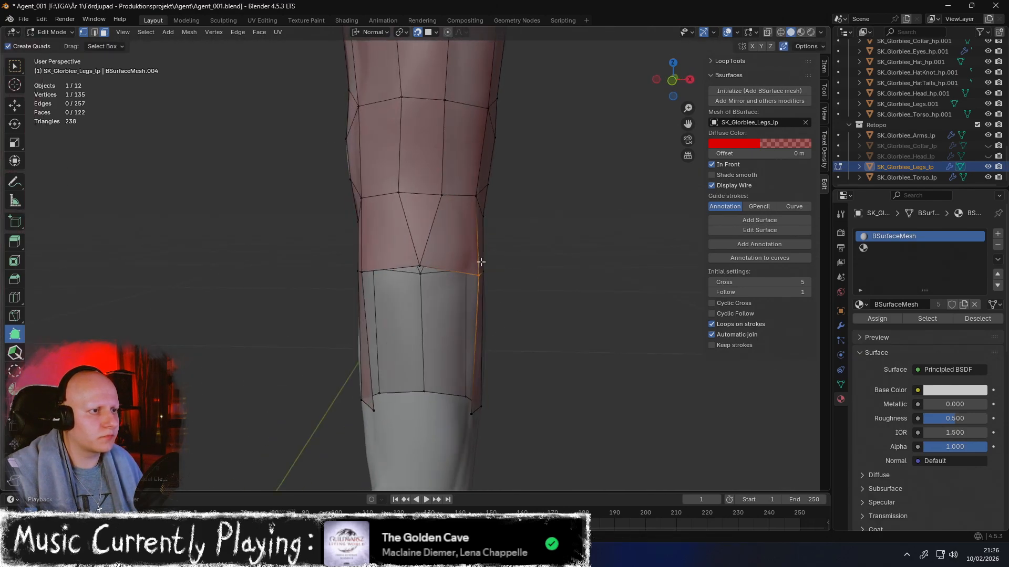
Adjust the vertex at the tip of the triangle on the back of the shin
{"action": "left_click_drag", "start_coordinate": [421, 263], "coordinate": [415, 264]}
{"action": "middle_click_drag", "start_coordinate": [415, 263], "coordinate": [457, 234]}
{"action": "left_click_drag", "start_coordinate": [458, 236], "coordinate": [460, 235]}
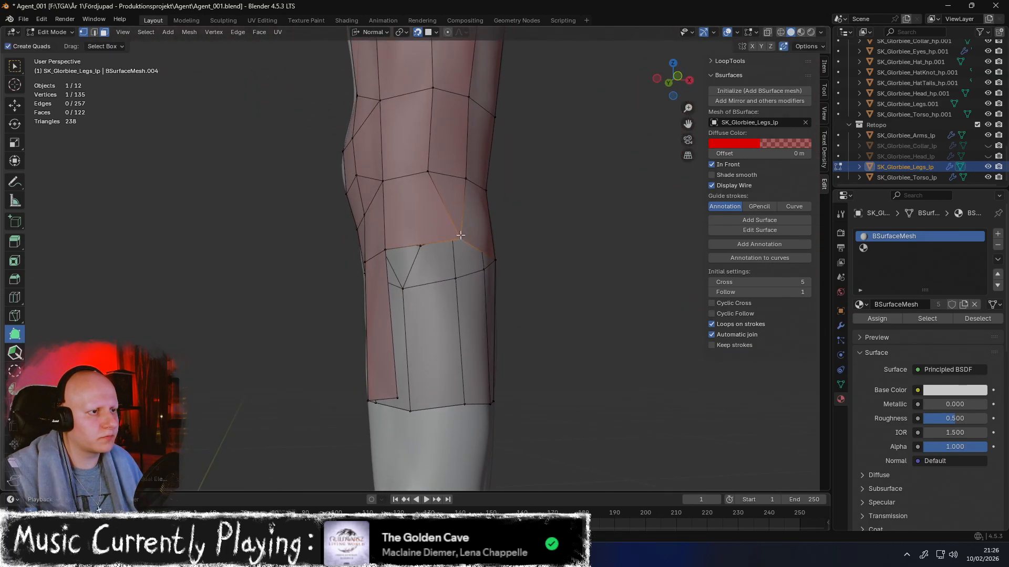
{"action": "middle_click_drag", "start_coordinate": [459, 235], "coordinate": [478, 250]}
Fill the back of the lower shin with two long quads beneath the triangle row
{"action": "left_click_drag", "start_coordinate": [403, 259], "coordinate": [407, 263], "text": "ctrl"}
{"action": "left_click_drag", "start_coordinate": [490, 403], "coordinate": [489, 402]}
{"action": "middle_click_drag", "start_coordinate": [488, 402], "coordinate": [407, 313]}
{"action": "left_click_drag", "start_coordinate": [447, 244], "coordinate": [381, 392], "text": "ctrl"}
{"action": "middle_click_drag", "start_coordinate": [381, 392], "coordinate": [441, 268]}
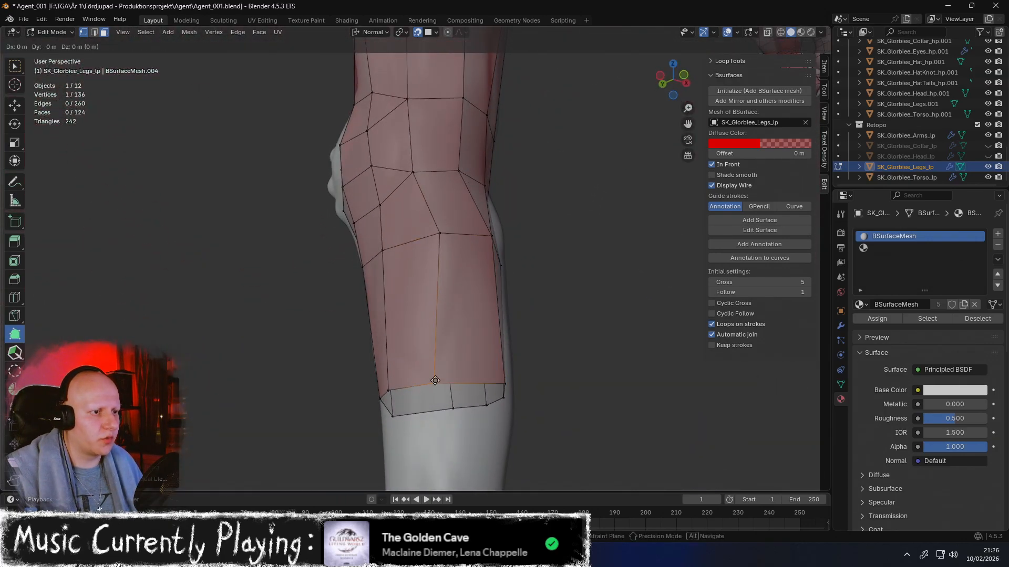
Reposition the loop and lower-edge vertices around the sides of the shin to even out the rebuilt faces
{"action": "middle_click_drag", "start_coordinate": [448, 378], "coordinate": [478, 334]}
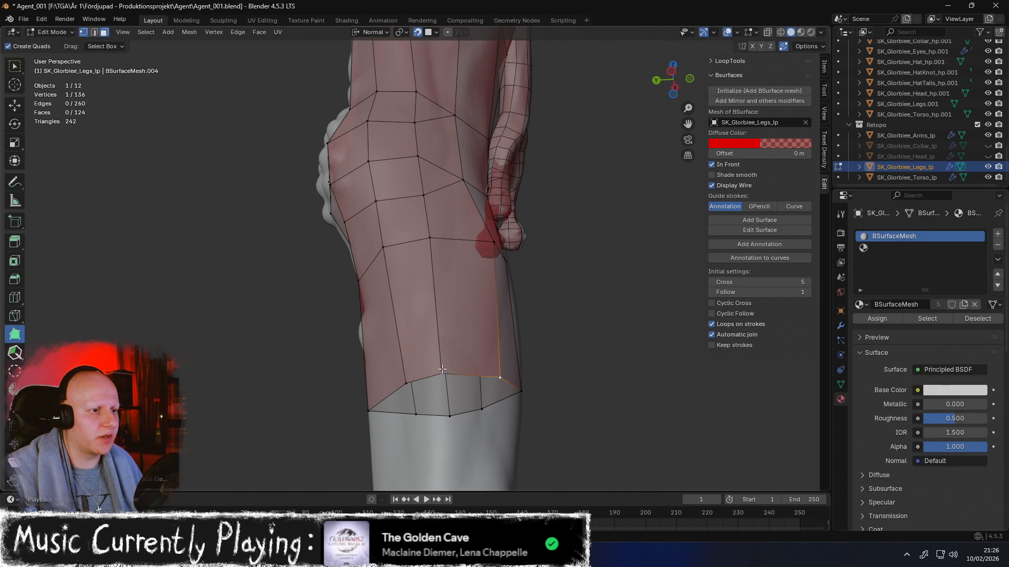
{"action": "middle_click_drag", "start_coordinate": [442, 369], "coordinate": [458, 322]}
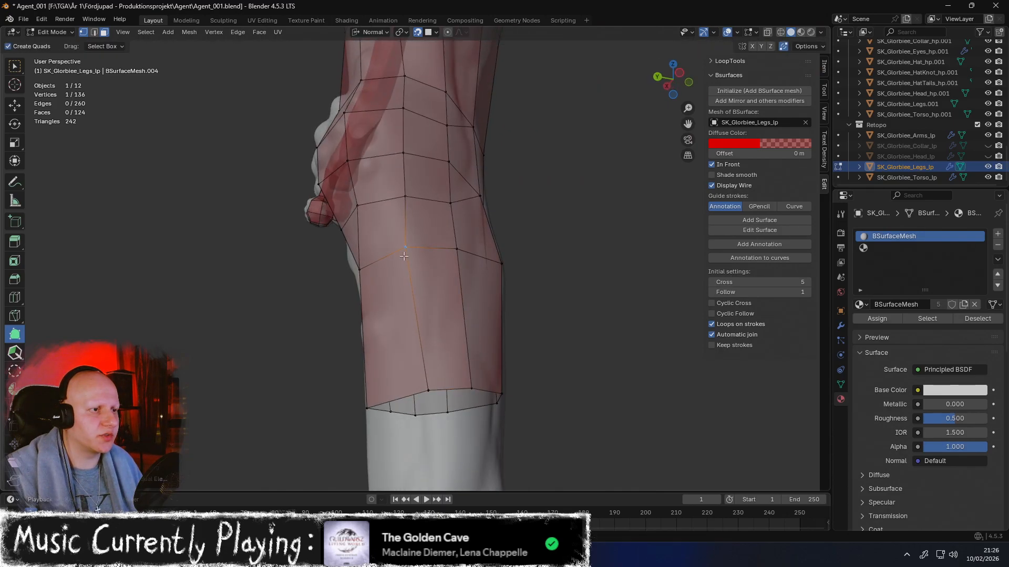
{"action": "middle_click_drag", "start_coordinate": [429, 380], "coordinate": [613, 364]}
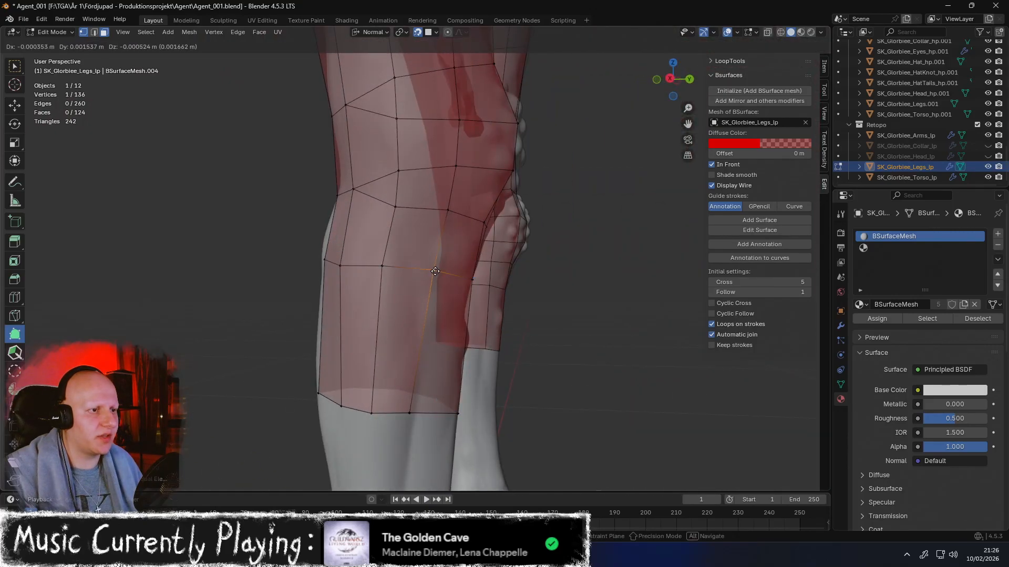
{"action": "middle_click_drag", "start_coordinate": [418, 392], "coordinate": [384, 386]}
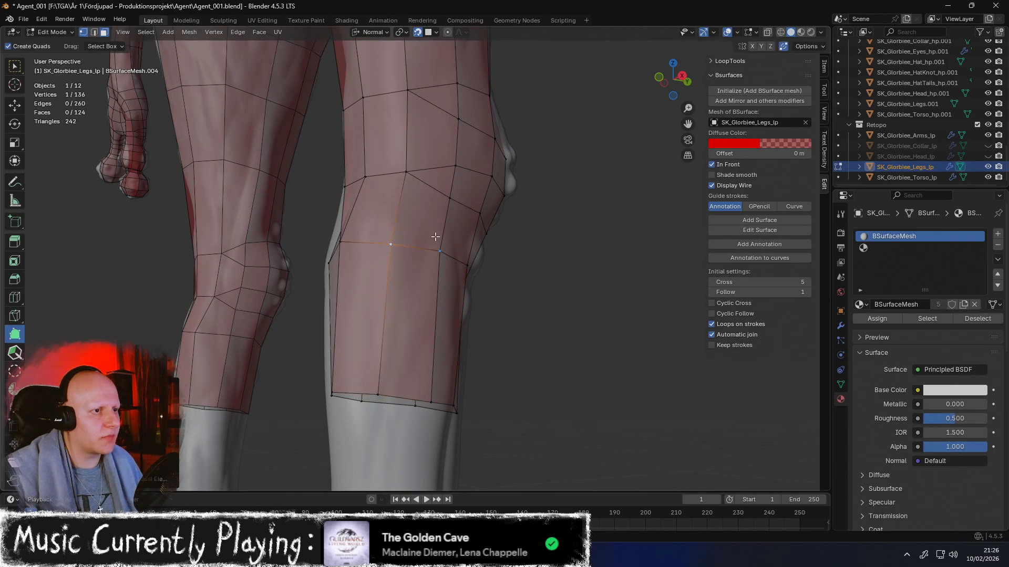
{"action": "scroll", "coordinate": [452, 359], "scroll_direction": "down", "scroll_amount": 5}
{"action": "middle_click_drag", "start_coordinate": [451, 360], "coordinate": [389, 237]}
{"action": "middle_click_drag", "start_coordinate": [460, 231], "coordinate": [432, 222]}
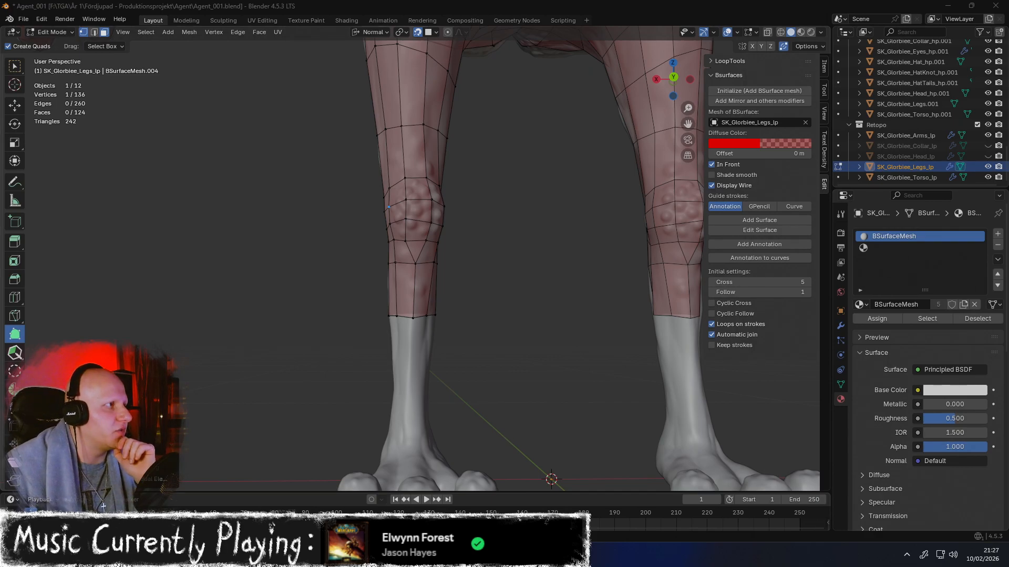
{"action": "mouse_move", "coordinate": [318, 344]}
{"action": "middle_mouse_down"}
{"action": "mouse_move", "coordinate": [262, 347]}
{"action": "mouse_move", "coordinate": [329, 339]}
{"action": "middle_mouse_up"}
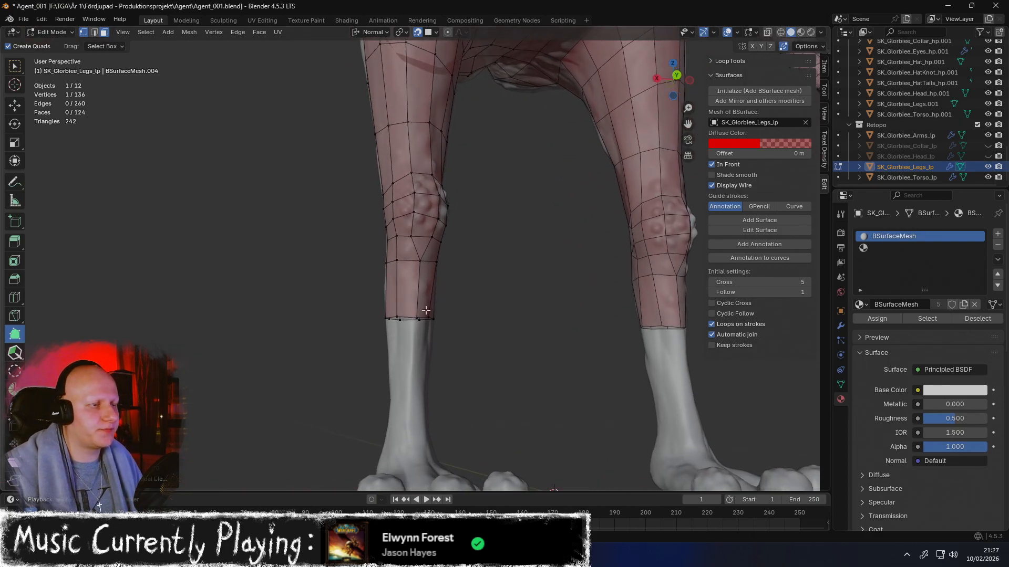
Even out the vertex loop around the shin below the knee with the brush tool, placing it slightly lower
{"action": "scroll", "coordinate": [414, 264], "scroll_direction": "up", "scroll_amount": 3}
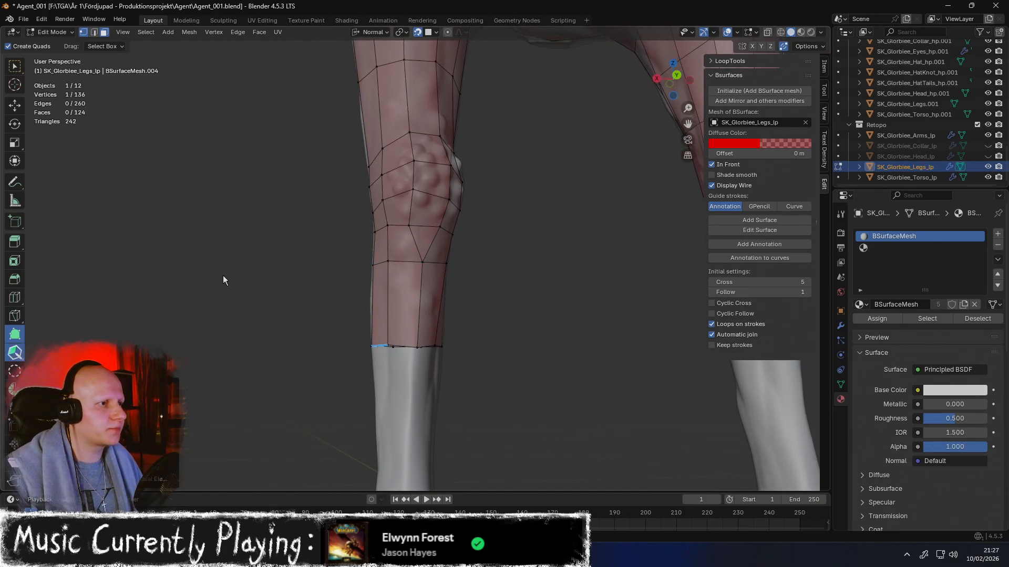
{"action": "left_click_drag", "start_coordinate": [421, 263], "coordinate": [411, 263], "text": "shift"}
{"action": "middle_click_drag", "start_coordinate": [436, 272], "coordinate": [503, 282]}
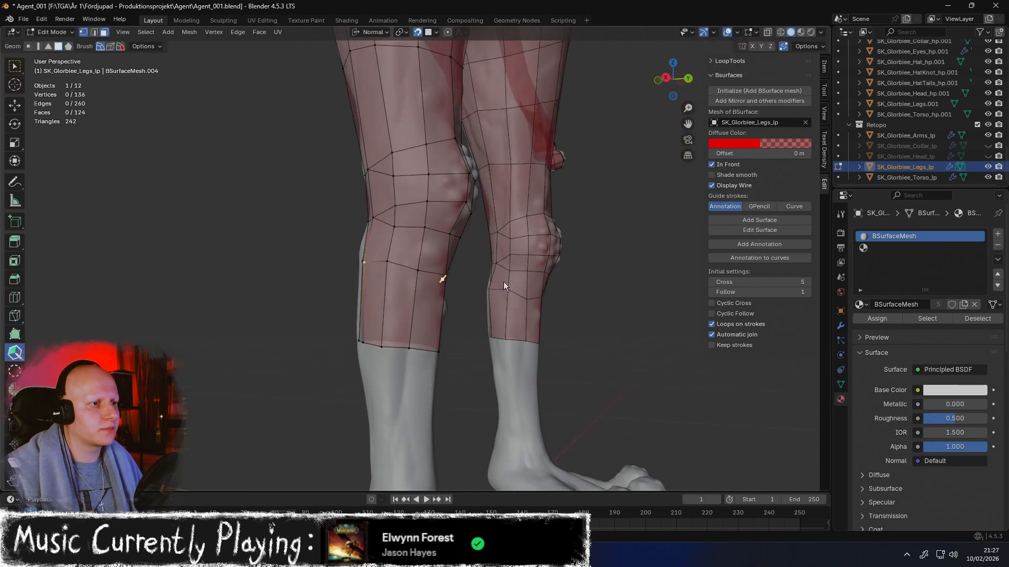
{"action": "middle_click_drag", "start_coordinate": [439, 280], "coordinate": [424, 272]}
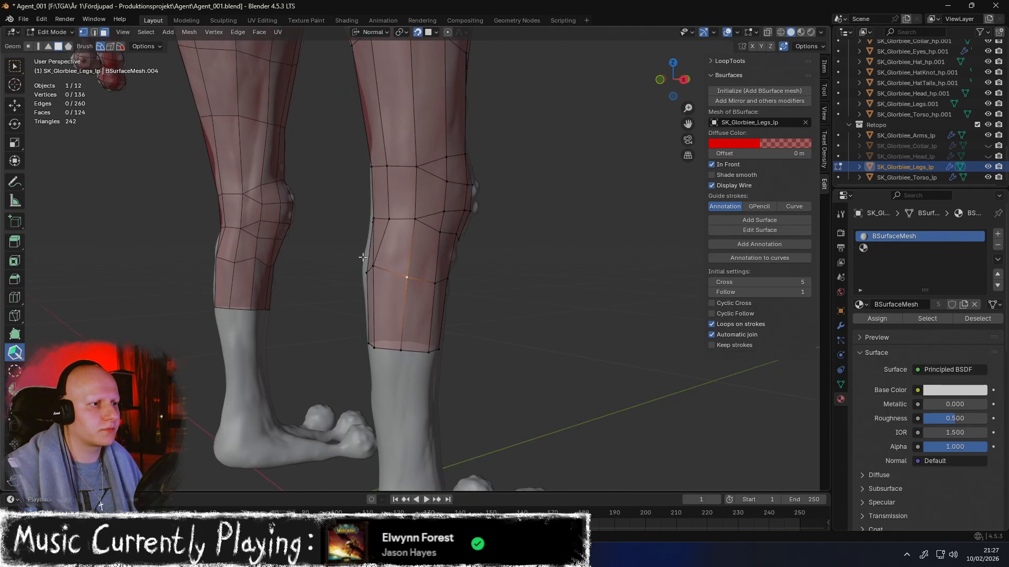
{"action": "middle_click_drag", "start_coordinate": [363, 256], "coordinate": [474, 274]}
{"action": "middle_click_drag", "start_coordinate": [382, 269], "coordinate": [480, 264]}
{"action": "middle_click_drag", "start_coordinate": [415, 276], "coordinate": [386, 286]}
{"action": "middle_click_drag", "start_coordinate": [444, 275], "coordinate": [360, 275]}
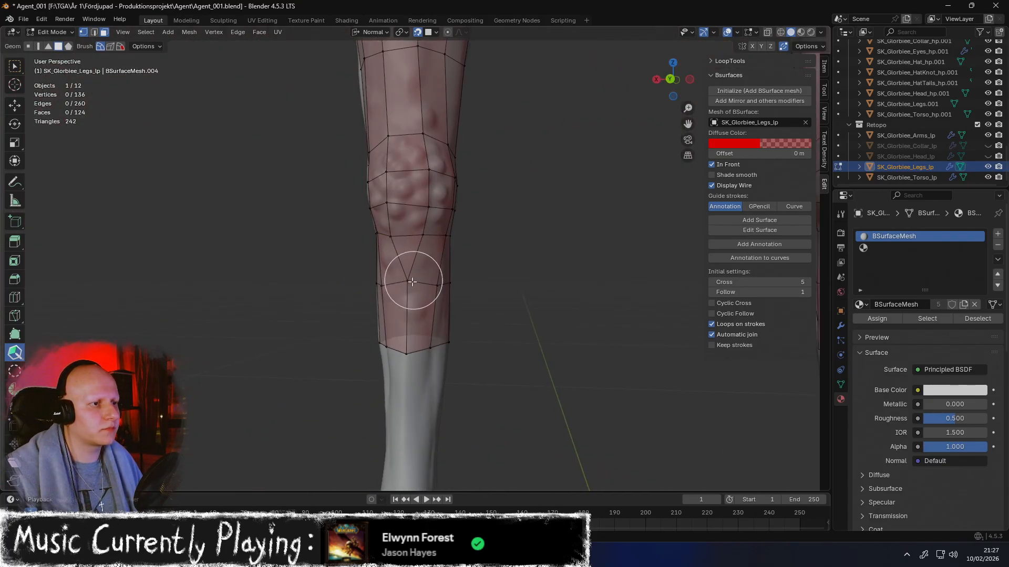
{"action": "middle_click_drag", "start_coordinate": [439, 293], "coordinate": [381, 284]}
{"action": "middle_click_drag", "start_coordinate": [457, 279], "coordinate": [453, 184]}
Extrude a side edge of the shin's lower rim down to just above the ankle with Poly Build
{"action": "left_click", "coordinate": [16, 339]}
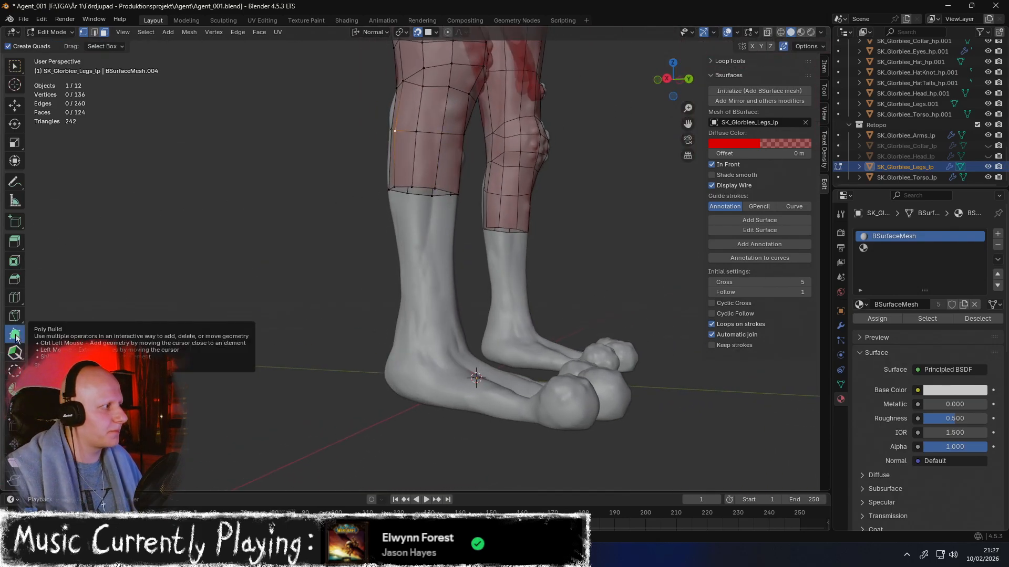
{"action": "middle_click_drag", "start_coordinate": [441, 231], "coordinate": [387, 208]}
{"action": "scroll", "coordinate": [368, 216], "scroll_direction": "up", "scroll_amount": 2}
{"action": "middle_click_drag", "start_coordinate": [465, 182], "coordinate": [431, 212]}
{"action": "scroll", "coordinate": [457, 160], "scroll_direction": "up", "scroll_amount": 2}
{"action": "left_click_drag", "start_coordinate": [443, 200], "coordinate": [440, 367]}
{"action": "middle_click_drag", "start_coordinate": [439, 367], "coordinate": [450, 261], "text": "shift"}
Extend the new side quad down to the ankle with a second quad and adjust its corner vertices
{"action": "left_click_drag", "start_coordinate": [448, 271], "coordinate": [458, 398]}
{"action": "middle_click_drag", "start_coordinate": [458, 397], "coordinate": [412, 363]}
{"action": "left_click_drag", "start_coordinate": [440, 397], "coordinate": [446, 396]}
{"action": "left_click_drag", "start_coordinate": [450, 271], "coordinate": [445, 272]}
{"action": "middle_click_drag", "start_coordinate": [446, 272], "coordinate": [479, 266]}
{"action": "left_click_drag", "start_coordinate": [445, 263], "coordinate": [444, 254]}
{"action": "middle_click_drag", "start_coordinate": [450, 279], "coordinate": [465, 274]}
Add a neighbouring column of two quads from the shin's lower rim to the ankle and adjust its vertices
{"action": "left_click_drag", "start_coordinate": [450, 105], "coordinate": [408, 253]}
{"action": "left_click_drag", "start_coordinate": [459, 323], "coordinate": [410, 378]}
{"action": "mouse_move", "coordinate": [410, 378]}
{"action": "middle_mouse_down"}
{"action": "mouse_move", "coordinate": [381, 371]}
{"action": "mouse_move", "coordinate": [362, 394]}
{"action": "mouse_move", "coordinate": [417, 373]}
{"action": "middle_mouse_up"}
{"action": "left_click_drag", "start_coordinate": [417, 375], "coordinate": [417, 372]}
{"action": "middle_click_drag", "start_coordinate": [417, 372], "coordinate": [458, 398], "text": "shift"}
{"action": "left_click_drag", "start_coordinate": [453, 275], "coordinate": [458, 273]}
{"action": "middle_click_drag", "start_coordinate": [459, 273], "coordinate": [494, 272]}
Continue the lower-leg quads around toward the heel, down to the ankle, and align their shared vertices
{"action": "left_click_drag", "start_coordinate": [466, 125], "coordinate": [421, 271]}
{"action": "middle_click_drag", "start_coordinate": [422, 271], "coordinate": [480, 259]}
{"action": "left_click_drag", "start_coordinate": [453, 274], "coordinate": [452, 274]}
{"action": "middle_click_drag", "start_coordinate": [453, 274], "coordinate": [433, 202]}
{"action": "left_click_drag", "start_coordinate": [423, 122], "coordinate": [392, 272]}
{"action": "middle_click_drag", "start_coordinate": [392, 272], "coordinate": [383, 246]}
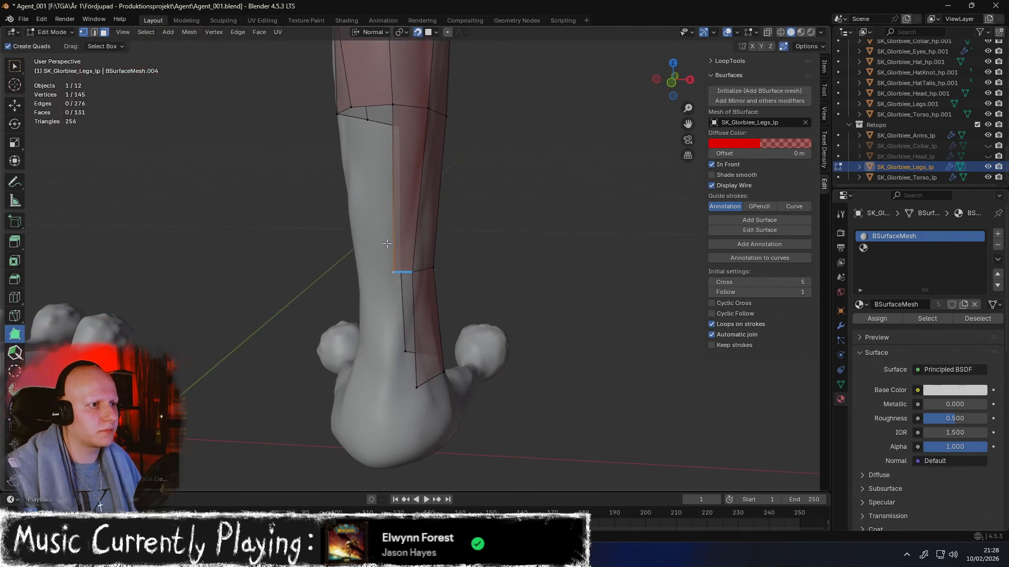
{"action": "left_click_drag", "start_coordinate": [414, 282], "coordinate": [386, 389]}
{"action": "middle_click_drag", "start_coordinate": [386, 390], "coordinate": [396, 298]}
{"action": "mouse_move", "coordinate": [397, 298]}
{"action": "left_mouse_down"}
{"action": "mouse_move", "coordinate": [392, 274]}
{"action": "mouse_move", "coordinate": [388, 293]}
{"action": "mouse_move", "coordinate": [413, 292]}
{"action": "left_mouse_up"}
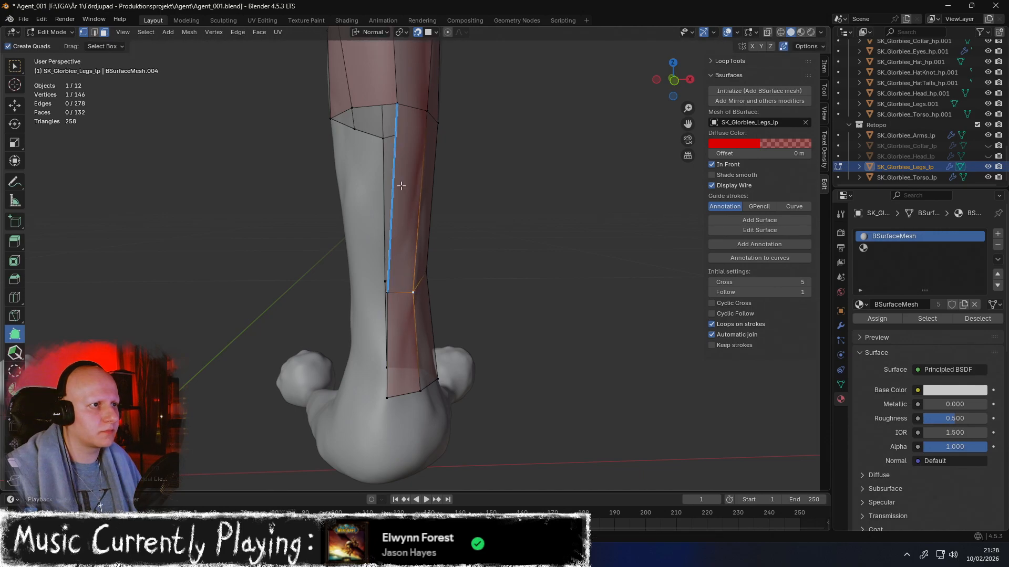
Refine the vertex positions along the new loop above the ankle
{"action": "middle_click_drag", "start_coordinate": [399, 109], "coordinate": [316, 101]}
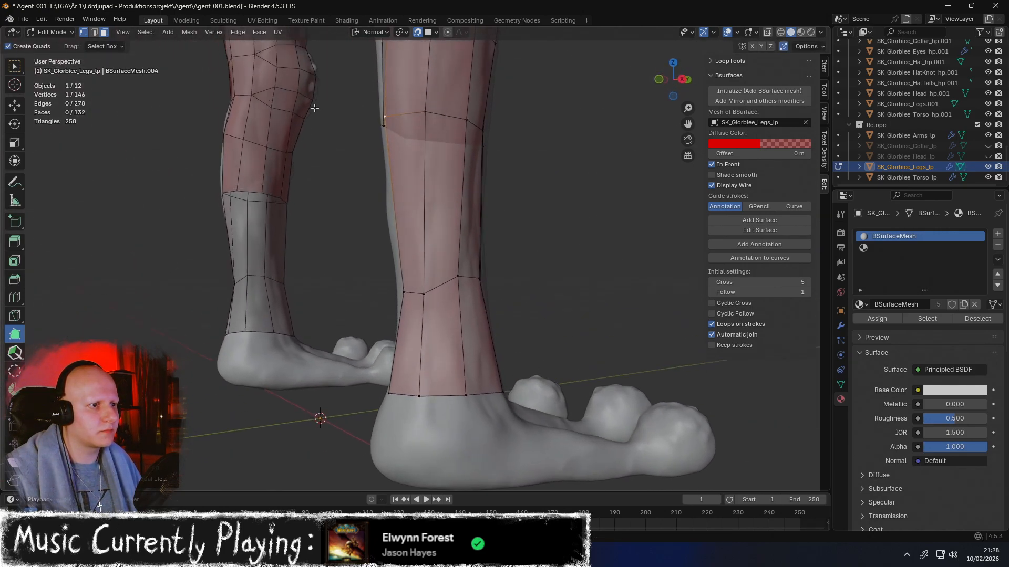
{"action": "scroll", "coordinate": [294, 128], "scroll_direction": "up", "scroll_amount": 4}
{"action": "middle_click_drag", "start_coordinate": [453, 257], "coordinate": [433, 281]}
{"action": "left_click_drag", "start_coordinate": [433, 283], "coordinate": [433, 283]}
{"action": "middle_click_drag", "start_coordinate": [435, 279], "coordinate": [356, 284]}
{"action": "middle_click_drag", "start_coordinate": [450, 230], "coordinate": [386, 212]}
{"action": "scroll", "coordinate": [417, 223], "scroll_direction": "down", "scroll_amount": 1}
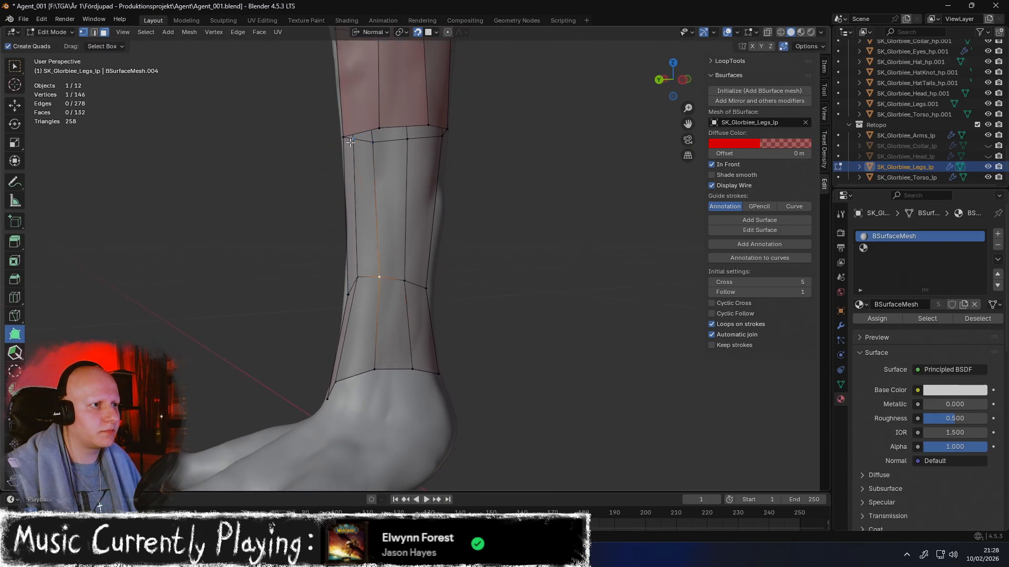
Fill the remaining quads around the shin between its lower rim and the new loop above the ankle
{"action": "left_click_drag", "start_coordinate": [345, 140], "coordinate": [380, 294], "text": "ctrl"}
{"action": "left_click_drag", "start_coordinate": [384, 151], "coordinate": [421, 289], "text": "ctrl"}
{"action": "middle_click_drag", "start_coordinate": [420, 289], "coordinate": [339, 274]}
{"action": "left_click_drag", "start_coordinate": [371, 176], "coordinate": [387, 282], "text": "ctrl"}
{"action": "middle_click_drag", "start_coordinate": [387, 282], "coordinate": [434, 250]}
{"action": "middle_click_drag", "start_coordinate": [379, 278], "coordinate": [347, 127]}
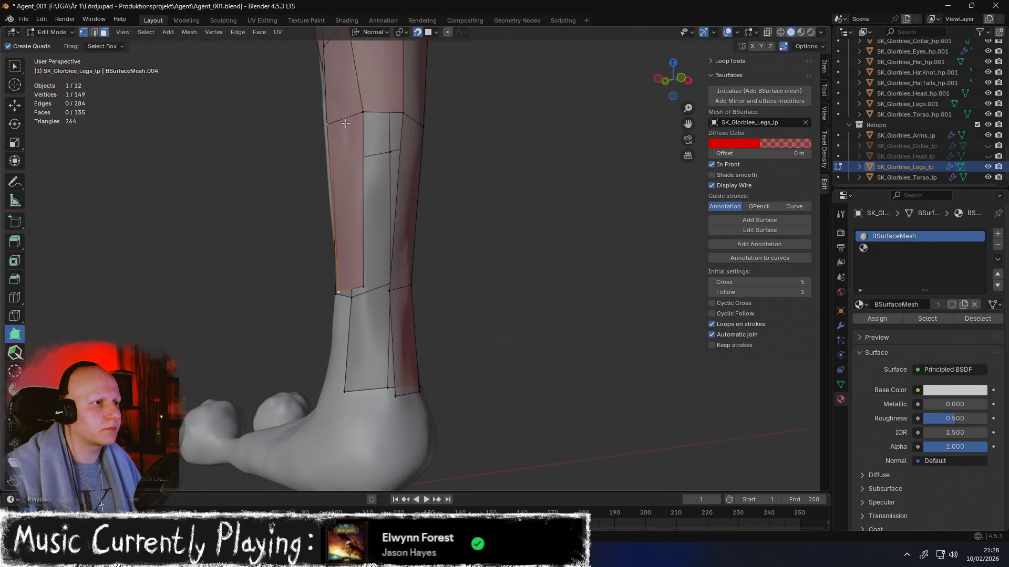
{"action": "left_click_drag", "start_coordinate": [366, 112], "coordinate": [389, 284], "text": "ctrl"}
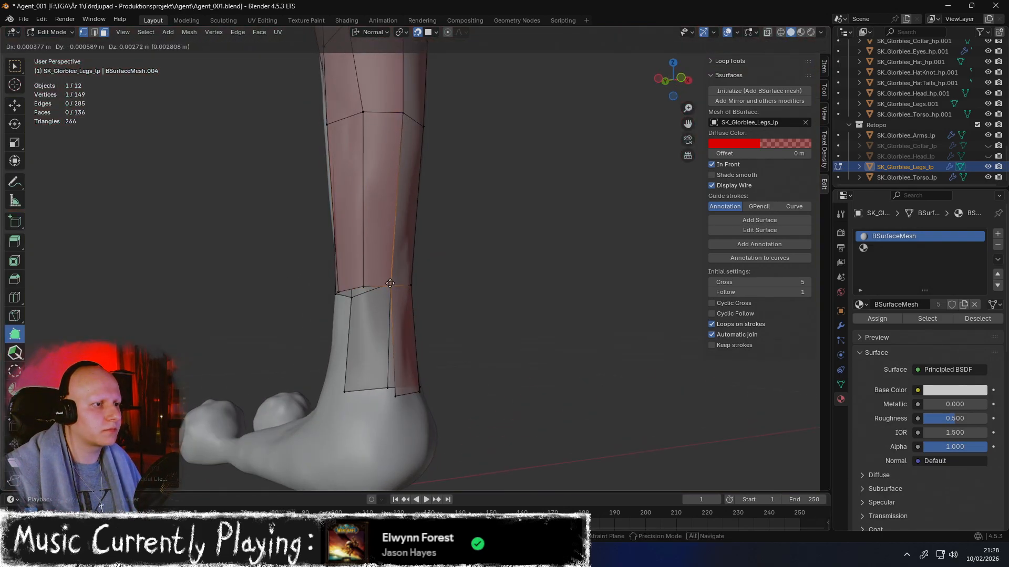
Add the missing quads around the ankle below the shin loop to close the lower-leg tube
{"action": "mouse_move", "coordinate": [389, 285]}
{"action": "middle_mouse_down"}
{"action": "mouse_move", "coordinate": [297, 281]}
{"action": "mouse_move", "coordinate": [408, 273]}
{"action": "mouse_move", "coordinate": [376, 295]}
{"action": "middle_mouse_up"}
{"action": "left_click_drag", "start_coordinate": [378, 325], "coordinate": [366, 389], "text": "ctrl"}
{"action": "middle_click_drag", "start_coordinate": [379, 389], "coordinate": [456, 375]}
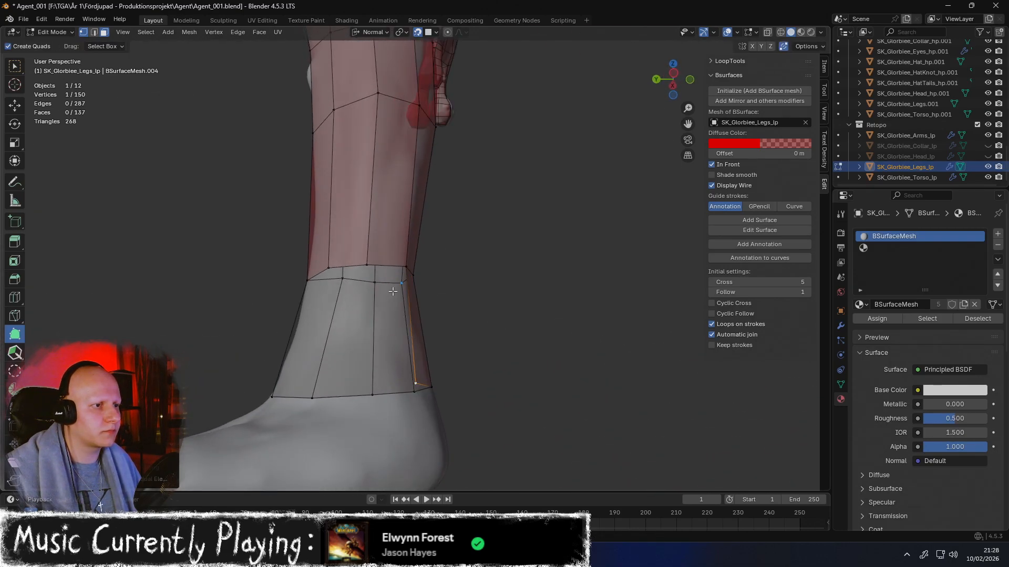
{"action": "left_click_drag", "start_coordinate": [377, 341], "coordinate": [364, 386], "text": "ctrl"}
{"action": "middle_click_drag", "start_coordinate": [375, 384], "coordinate": [422, 398]}
{"action": "left_click_drag", "start_coordinate": [418, 288], "coordinate": [365, 419], "text": "ctrl"}
{"action": "middle_click_drag", "start_coordinate": [368, 416], "coordinate": [456, 415]}
{"action": "middle_click_drag", "start_coordinate": [432, 318], "coordinate": [381, 226], "text": "shift"}
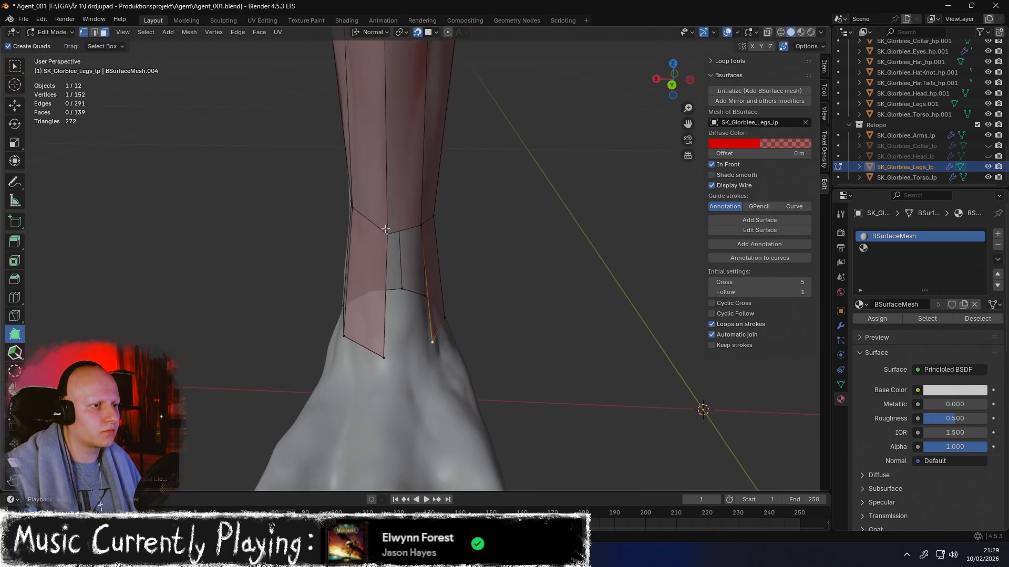
{"action": "left_click", "coordinate": [415, 230], "text": "ctrl"}
Examine the low-poly mesh over the whole character, then inspect the hand's topology up close
{"action": "middle_click_drag", "start_coordinate": [387, 363], "coordinate": [205, 302]}
{"action": "middle_click_drag", "start_coordinate": [481, 247], "coordinate": [741, 265]}
{"action": "scroll", "coordinate": [517, 228], "scroll_direction": "up", "scroll_amount": 3}
{"action": "middle_click_drag", "start_coordinate": [491, 270], "coordinate": [504, 320]}
{"action": "middle_click_drag", "start_coordinate": [503, 319], "coordinate": [480, 441], "text": "ctrl"}
{"action": "middle_click_drag", "start_coordinate": [480, 226], "coordinate": [531, 237], "text": "ctrl"}
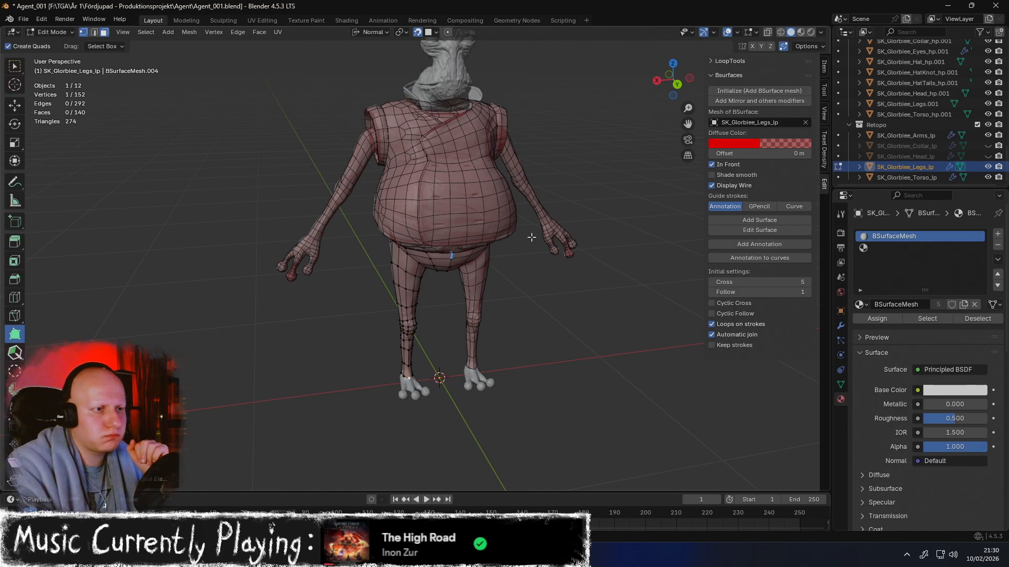
{"action": "scroll", "coordinate": [336, 344], "scroll_direction": "up", "scroll_amount": 3}
{"action": "middle_click_drag", "start_coordinate": [336, 343], "coordinate": [511, 255]}
{"action": "scroll", "coordinate": [420, 293], "scroll_direction": "up", "scroll_amount": 4}
{"action": "scroll", "coordinate": [522, 257], "scroll_direction": "up", "scroll_amount": 3}
{"action": "key", "text": "alt+z"}
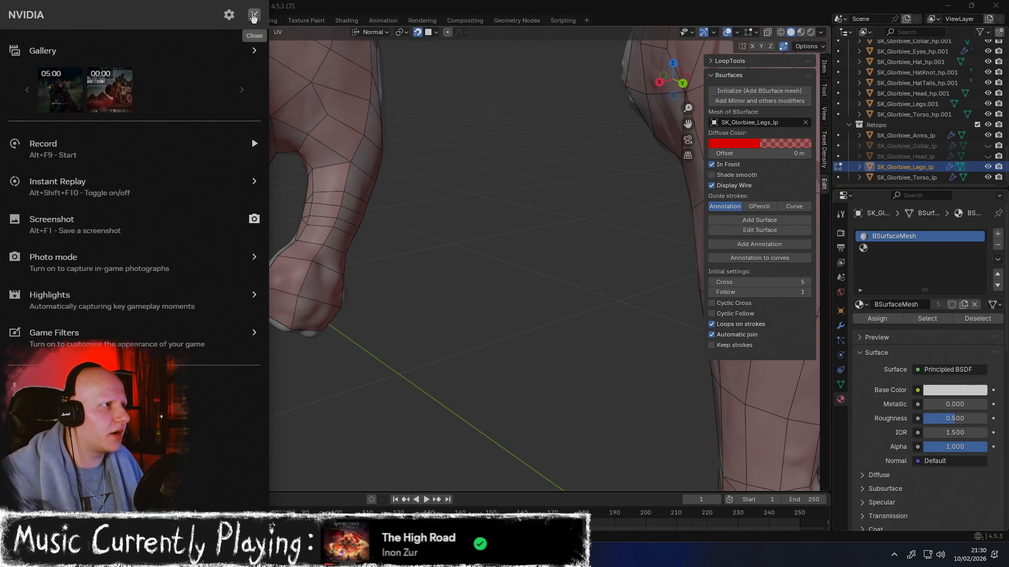
{"action": "left_click", "coordinate": [255, 14]}
{"action": "middle_click_drag", "start_coordinate": [310, 173], "coordinate": [421, 224]}
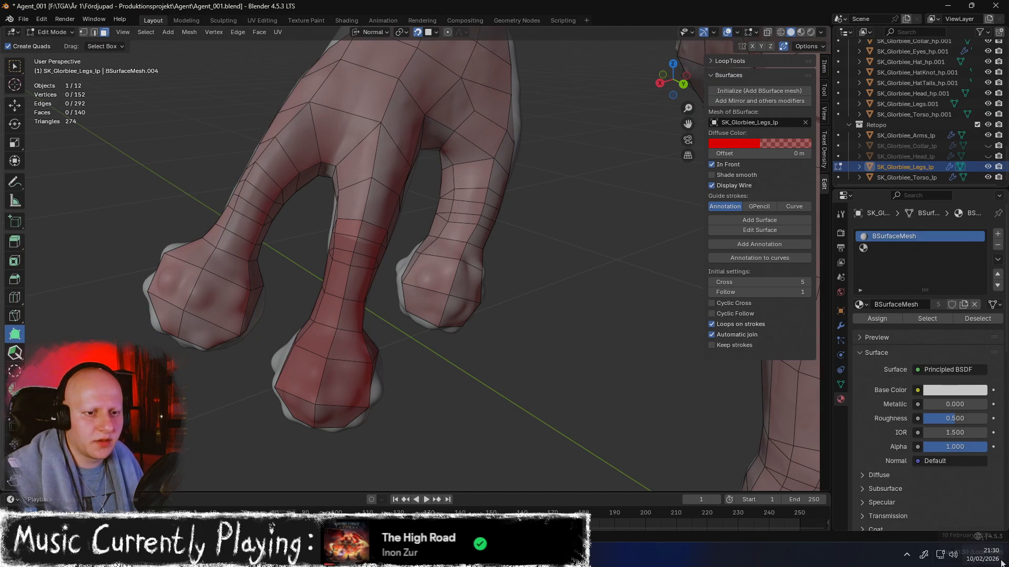
{"action": "left_click", "coordinate": [907, 555]}
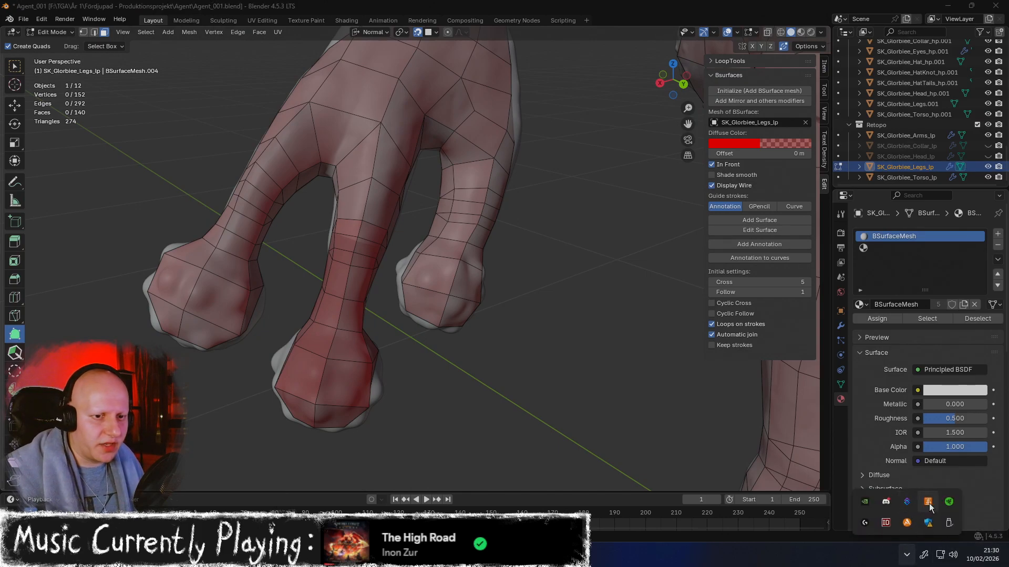
{"action": "right_click", "coordinate": [864, 501]}
{"action": "left_click", "coordinate": [901, 475]}
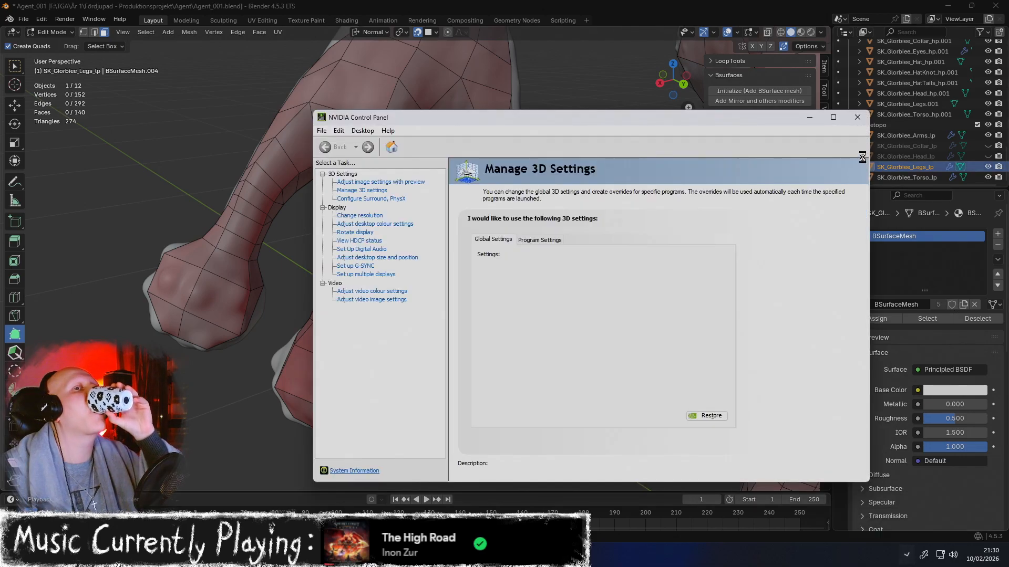
{"action": "left_click", "coordinate": [858, 117]}
{"action": "left_click", "coordinate": [906, 554]}
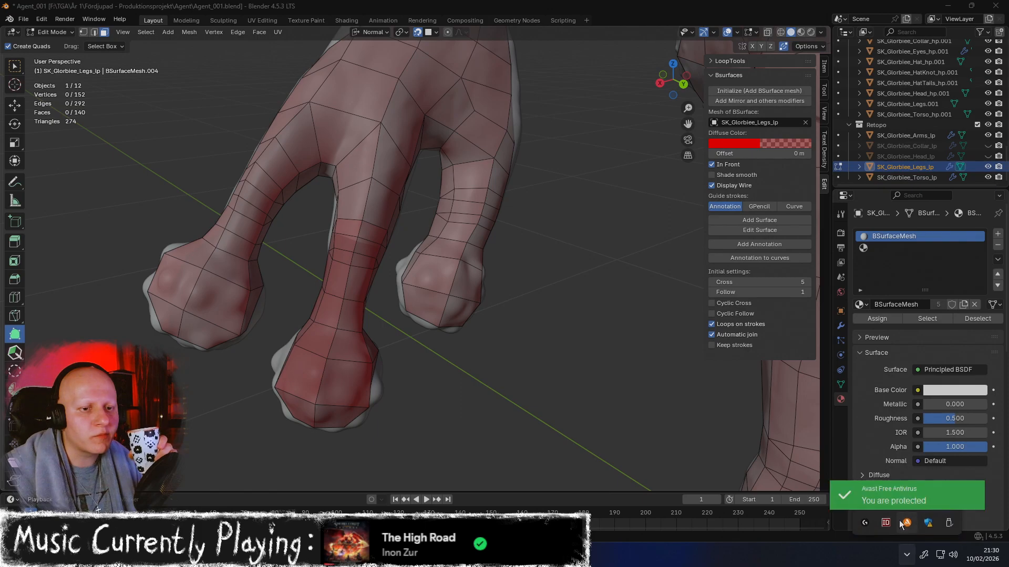
Switch to the NVIDIA App and dismiss its release highlights
{"action": "right_click", "coordinate": [862, 510]}
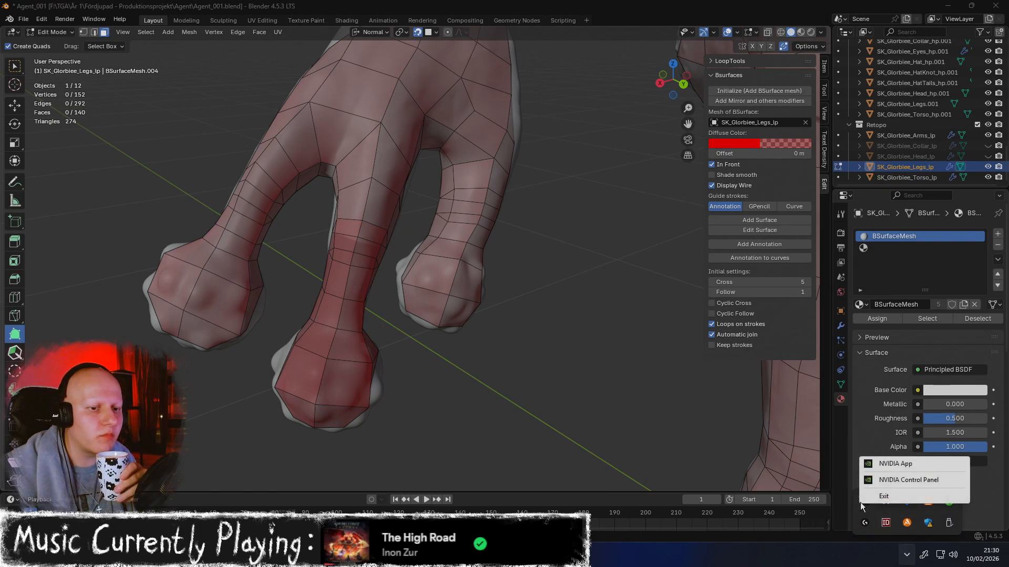
{"action": "left_click", "coordinate": [892, 462]}
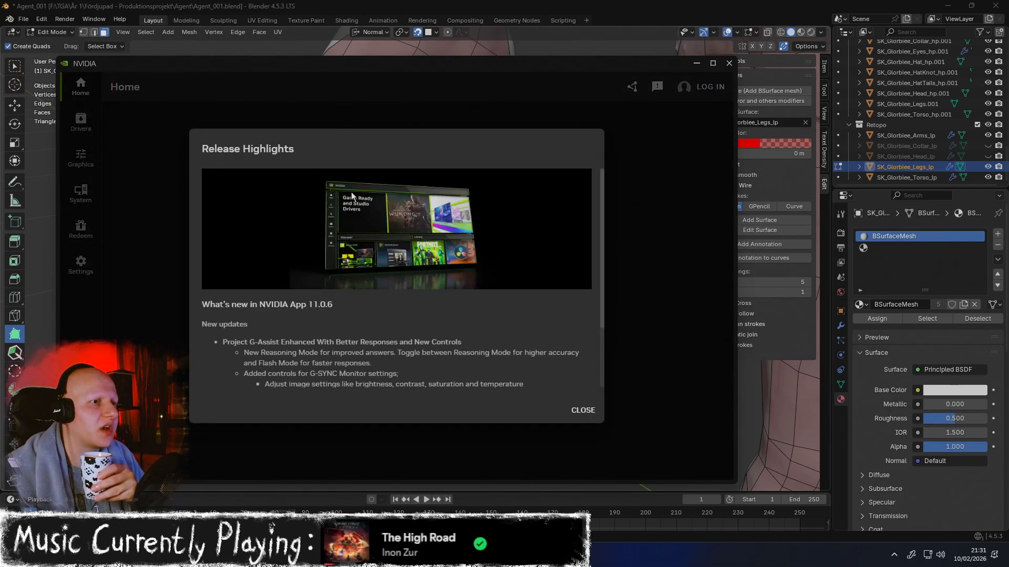
{"action": "left_click", "coordinate": [577, 410]}
Look through the System, Drivers, Graphics and Home pages of the NVIDIA App for the overlay setting
{"action": "left_click", "coordinate": [79, 189]}
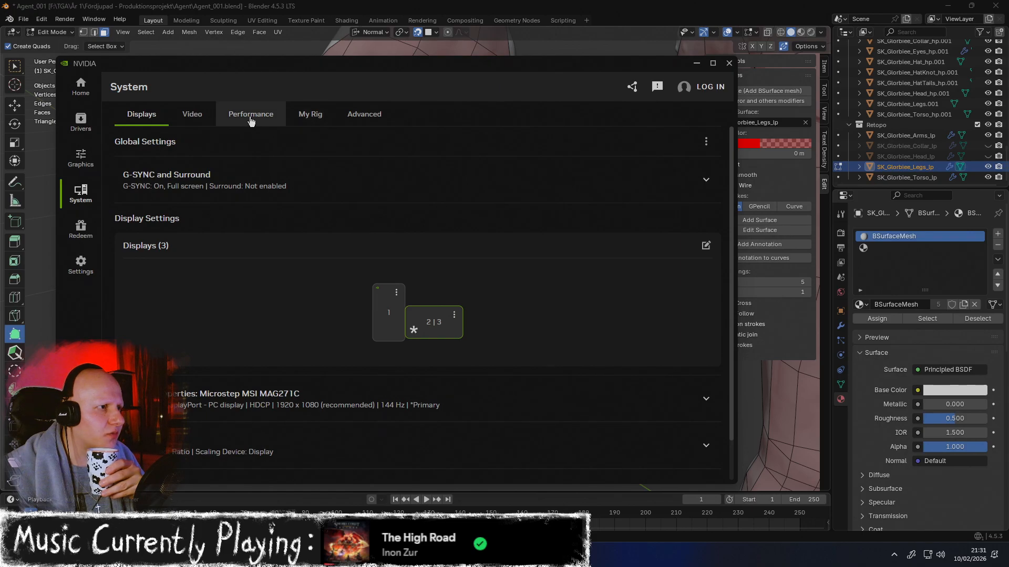
{"action": "left_click", "coordinate": [376, 114]}
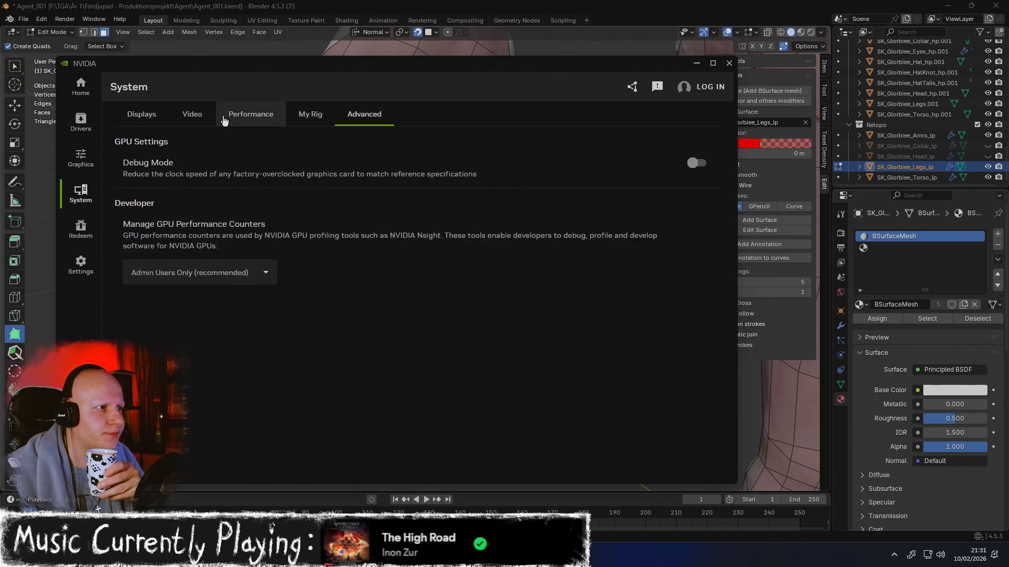
{"action": "left_click", "coordinate": [192, 114]}
{"action": "left_click", "coordinate": [144, 122]}
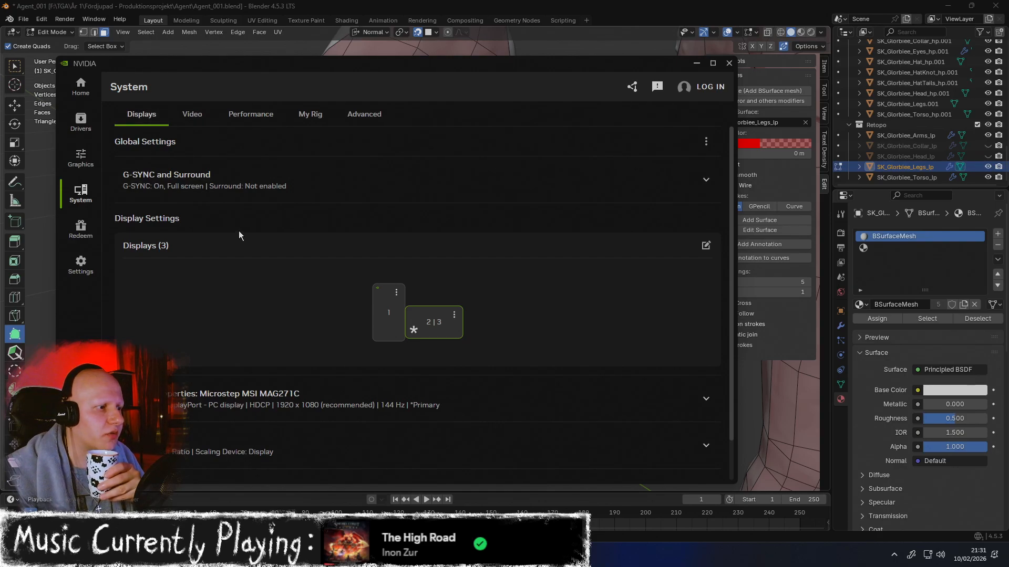
{"action": "left_click", "coordinate": [81, 122]}
{"action": "left_click", "coordinate": [81, 158]}
{"action": "left_click", "coordinate": [83, 81]}
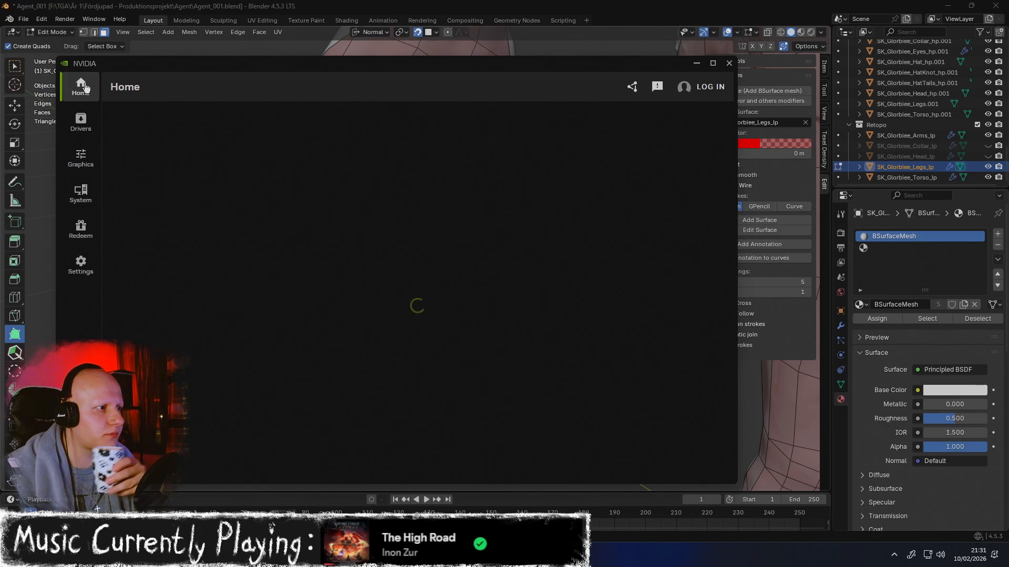
Turn off the NVIDIA overlay in the app's settings and close the NVIDIA App
{"action": "left_click", "coordinate": [82, 279]}
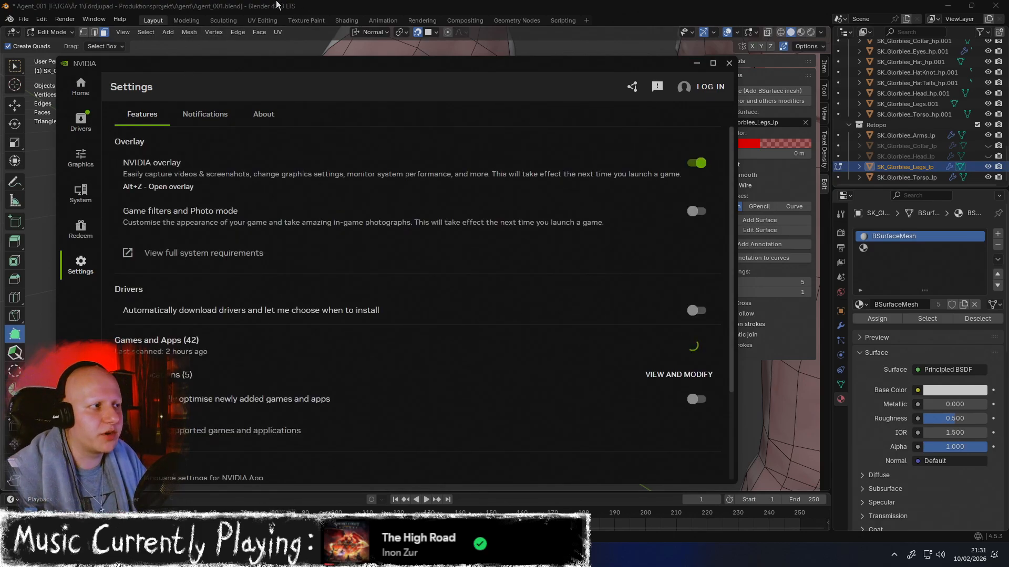
{"action": "left_click", "coordinate": [697, 163]}
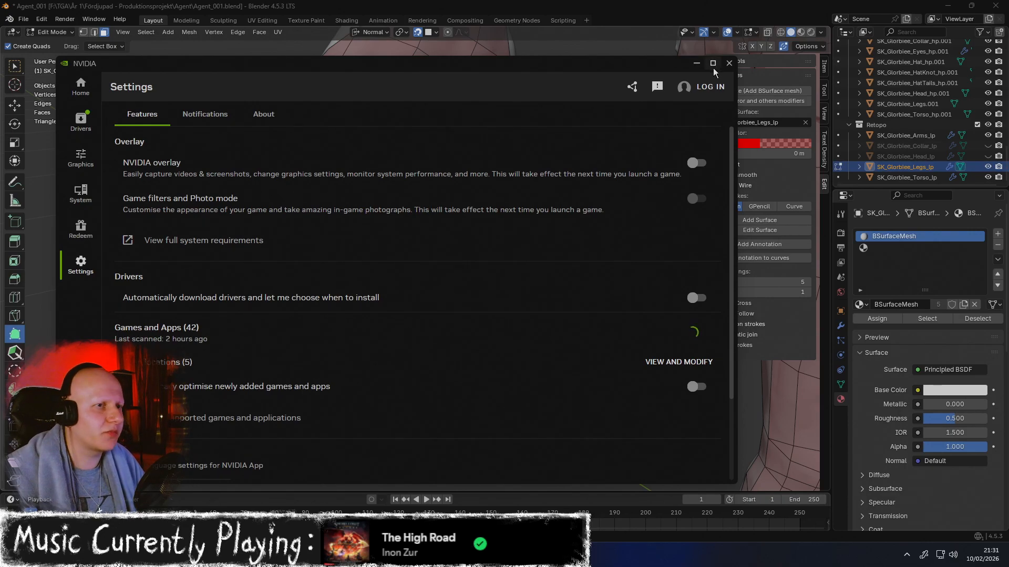
{"action": "left_click", "coordinate": [728, 63]}
Activate the Move tool in Blender and switch editing from the legs mesh to SK_Glorbiee_Arms_lp
{"action": "middle_click_drag", "start_coordinate": [373, 308], "coordinate": [396, 299]}
{"action": "middle_click_drag", "start_coordinate": [476, 282], "coordinate": [430, 279]}
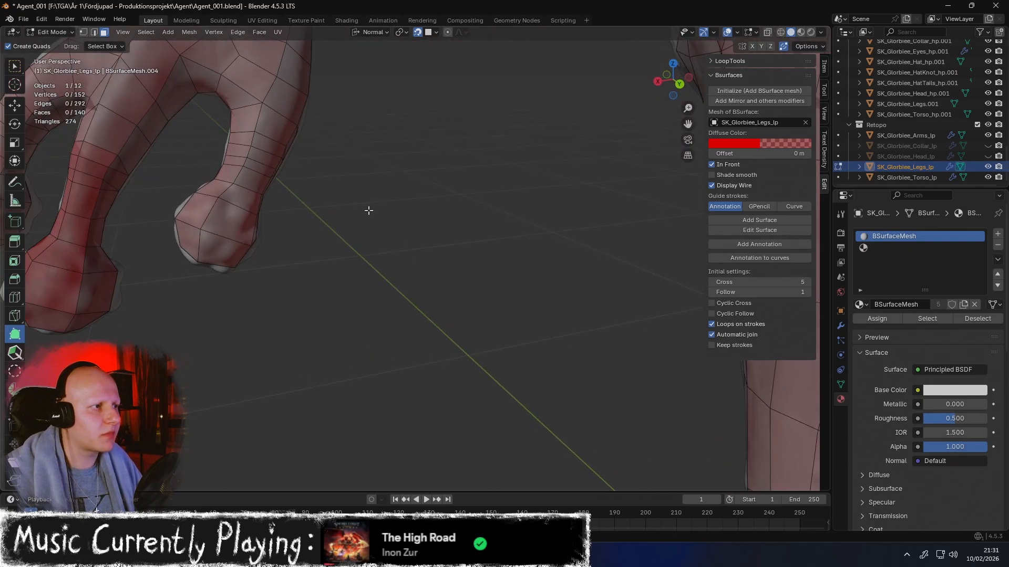
{"action": "middle_click_drag", "start_coordinate": [299, 162], "coordinate": [385, 184], "text": "shift"}
{"action": "scroll", "coordinate": [385, 185], "scroll_direction": "up", "scroll_amount": 1}
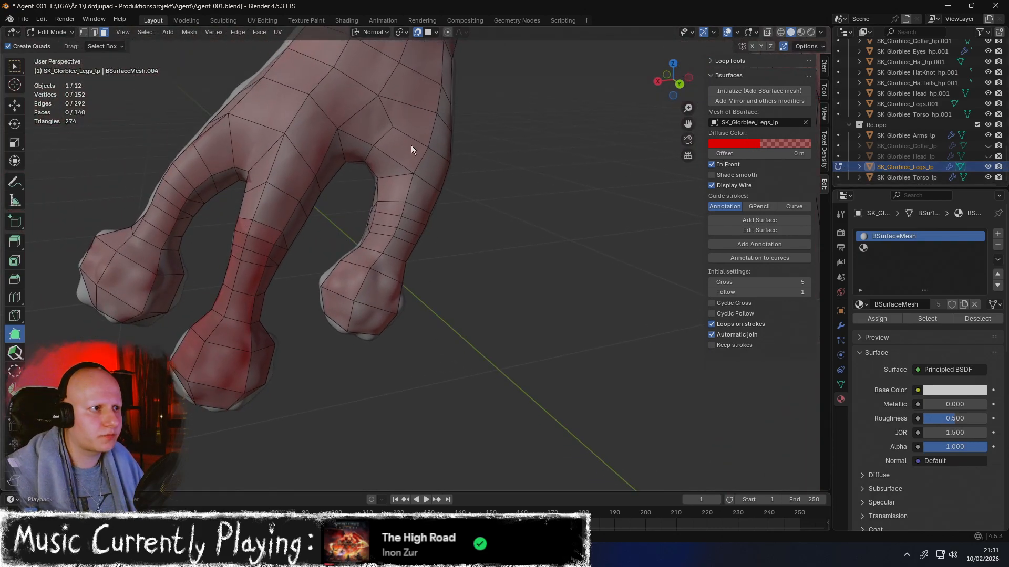
{"action": "middle_click_drag", "start_coordinate": [399, 135], "coordinate": [469, 139], "text": "shift"}
{"action": "key", "text": "shift+space"}
{"action": "key", "text": "g"}
{"action": "scroll", "coordinate": [461, 140], "scroll_direction": "down", "scroll_amount": 5}
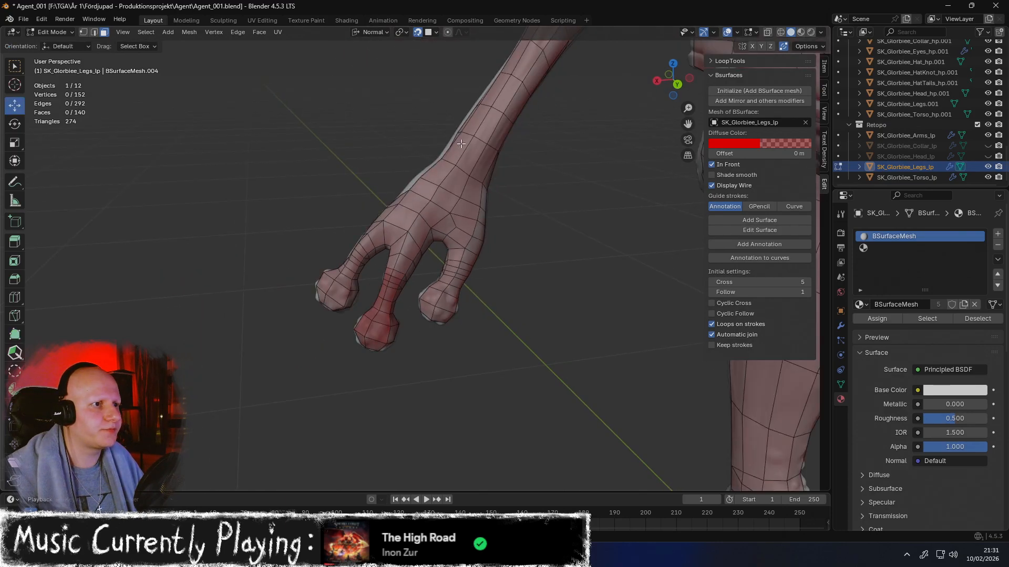
{"action": "key", "text": "Tab"}
{"action": "scroll", "coordinate": [465, 145], "scroll_direction": "up", "scroll_amount": 3}
{"action": "left_click", "coordinate": [469, 180]}
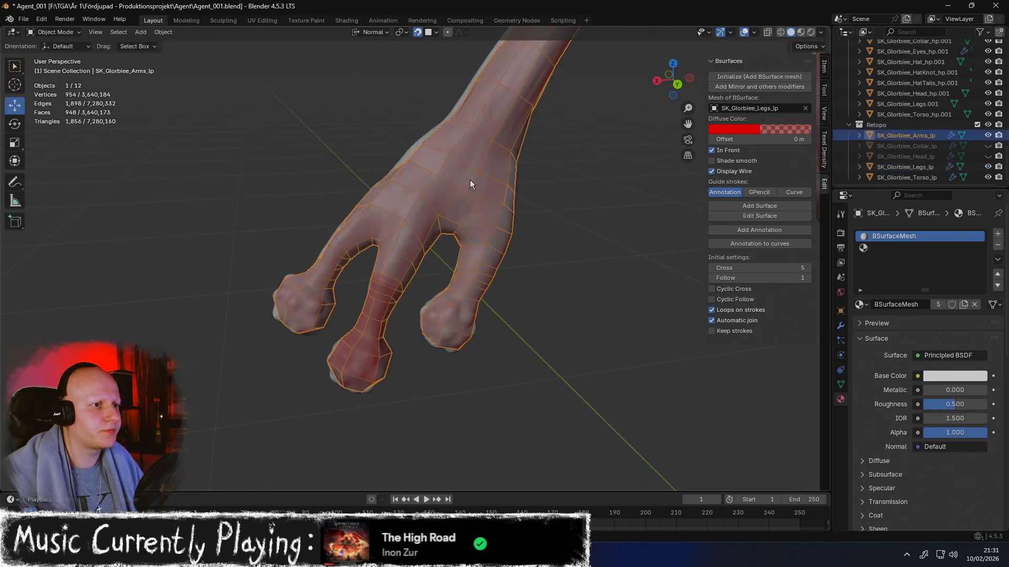
{"action": "key", "text": "Tab"}
Turn on X-ray and select faces on the middle fingertip to check for overlapping geometry
{"action": "scroll", "coordinate": [473, 176], "scroll_direction": "up", "scroll_amount": 2}
{"action": "key", "text": "alt+z"}
{"action": "middle_click_drag", "start_coordinate": [472, 175], "coordinate": [450, 224]}
{"action": "middle_click_drag", "start_coordinate": [425, 282], "coordinate": [404, 293]}
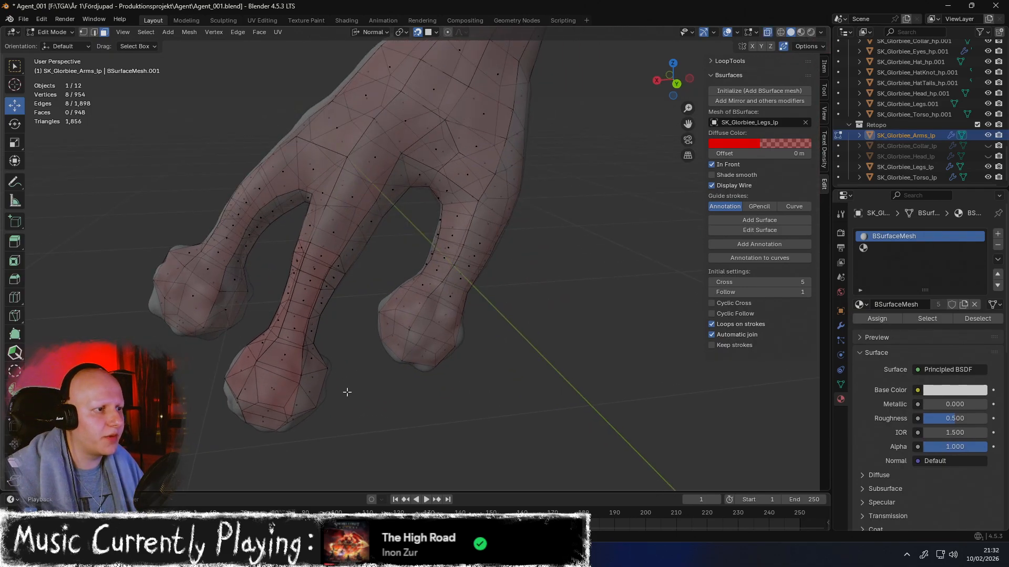
{"action": "left_click", "coordinate": [271, 388]}
{"action": "left_click_drag", "start_coordinate": [278, 390], "coordinate": [343, 442]}
{"action": "left_click_drag", "start_coordinate": [235, 430], "coordinate": [269, 385]}
{"action": "middle_click_drag", "start_coordinate": [303, 337], "coordinate": [341, 328]}
{"action": "scroll", "coordinate": [319, 335], "scroll_direction": "up", "scroll_amount": 3}
{"action": "mouse_move", "coordinate": [510, 381]}
{"action": "left_mouse_down"}
{"action": "mouse_move", "coordinate": [531, 401]}
{"action": "mouse_move", "coordinate": [511, 423]}
{"action": "mouse_move", "coordinate": [506, 374]}
{"action": "left_mouse_up"}
{"action": "scroll", "coordinate": [480, 393], "scroll_direction": "down", "scroll_amount": 4}
{"action": "middle_click_drag", "start_coordinate": [480, 393], "coordinate": [480, 331]}
{"action": "scroll", "coordinate": [481, 331], "scroll_direction": "up", "scroll_amount": 1}
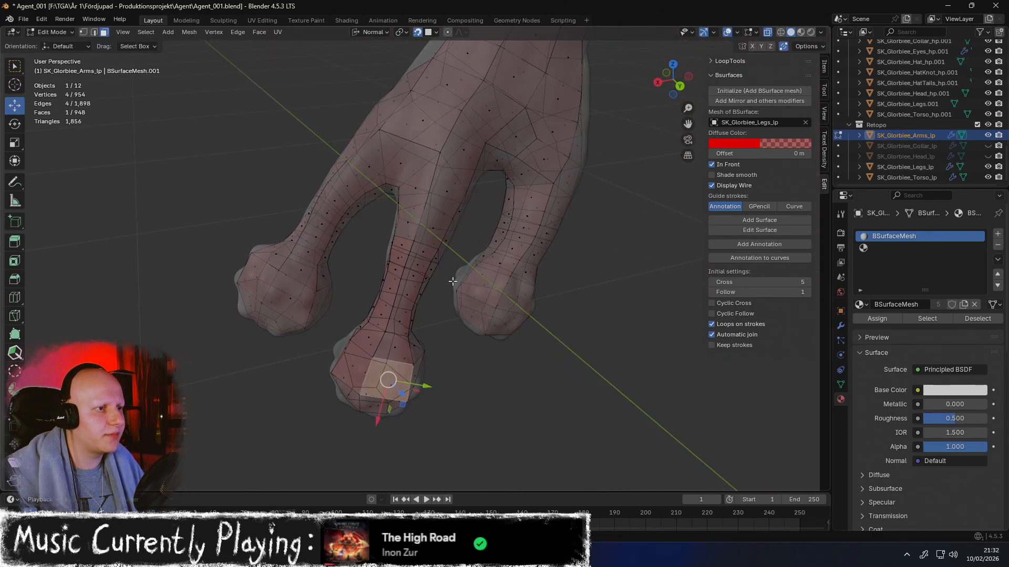
Select the linked duplicate geometry on the middle finger and delete its faces
{"action": "key", "text": "l"}
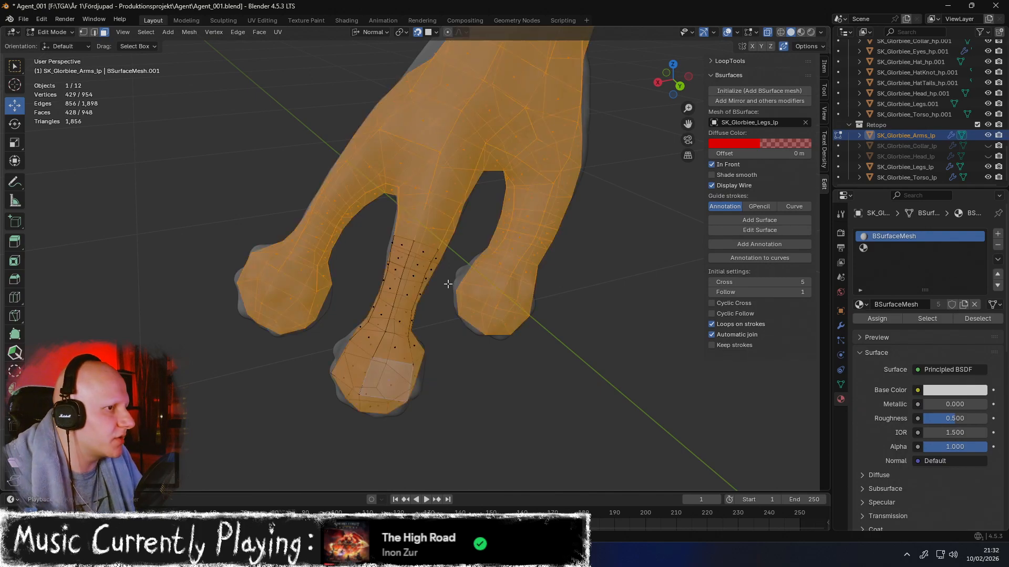
{"action": "left_click", "coordinate": [424, 254]}
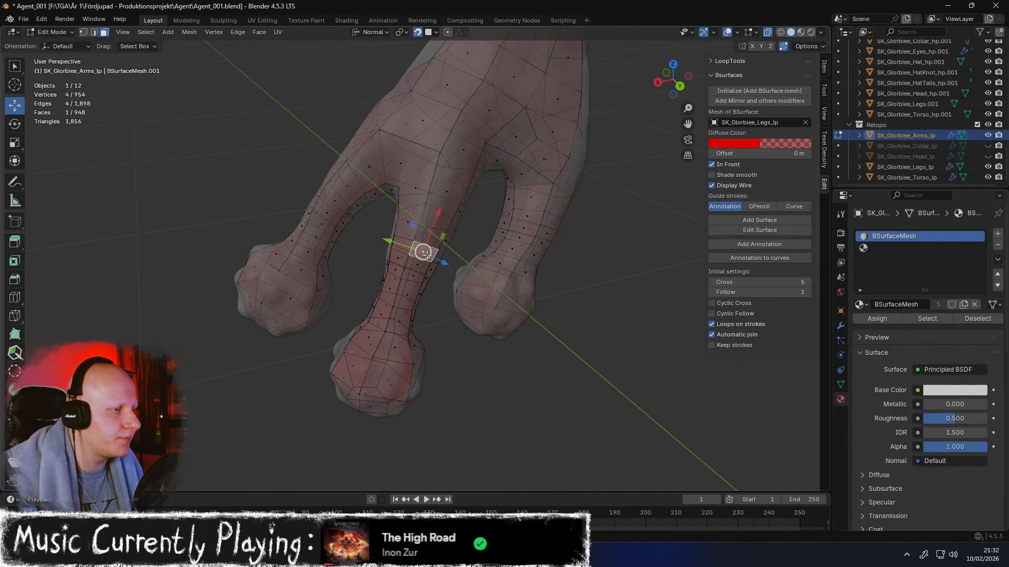
{"action": "key", "text": "l"}
{"action": "key", "text": "x"}
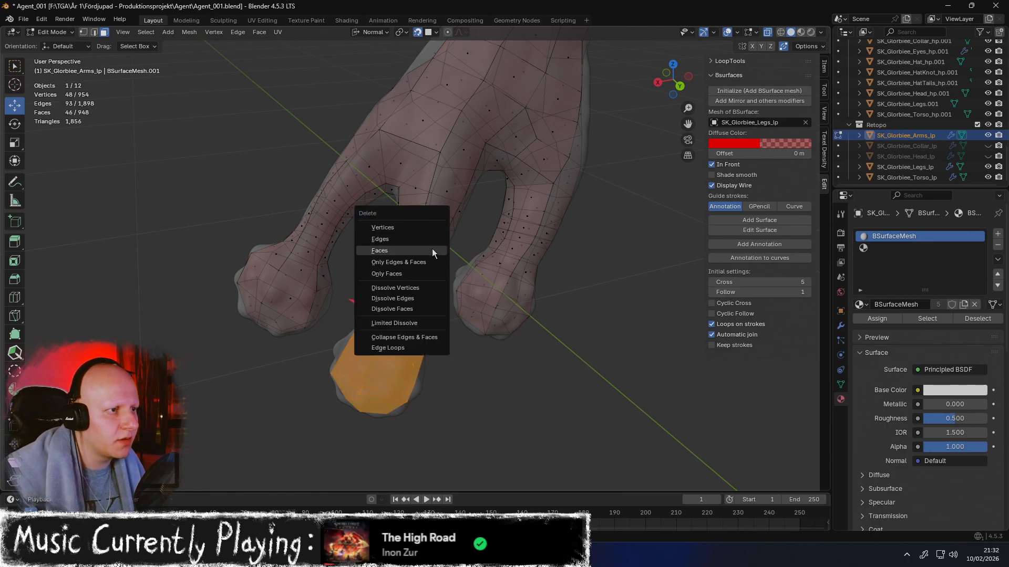
{"action": "left_click", "coordinate": [432, 250]}
Select SK_Glorbiee_Legs_lp and enter Edit Mode for retopologising the foot
{"action": "mouse_move", "coordinate": [494, 252]}
{"action": "middle_mouse_down"}
{"action": "mouse_move", "coordinate": [475, 243]}
{"action": "mouse_move", "coordinate": [501, 250]}
{"action": "mouse_move", "coordinate": [499, 261]}
{"action": "mouse_move", "coordinate": [488, 266]}
{"action": "mouse_move", "coordinate": [475, 247]}
{"action": "mouse_move", "coordinate": [483, 252]}
{"action": "mouse_move", "coordinate": [472, 264]}
{"action": "mouse_move", "coordinate": [536, 218]}
{"action": "mouse_move", "coordinate": [463, 251]}
{"action": "mouse_move", "coordinate": [444, 285]}
{"action": "mouse_move", "coordinate": [513, 304]}
{"action": "mouse_move", "coordinate": [619, 294]}
{"action": "mouse_move", "coordinate": [627, 279]}
{"action": "mouse_move", "coordinate": [504, 282]}
{"action": "mouse_move", "coordinate": [475, 251]}
{"action": "middle_mouse_up"}
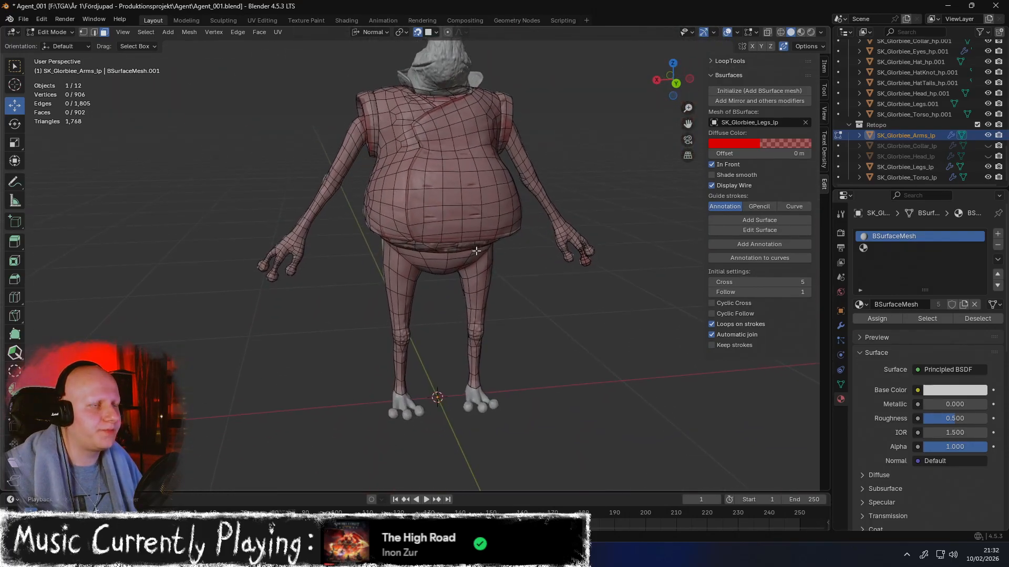
{"action": "scroll", "coordinate": [476, 251], "scroll_direction": "up", "scroll_amount": 2}
{"action": "scroll", "coordinate": [913, 145], "scroll_direction": "down", "scroll_amount": 1}
{"action": "left_click", "coordinate": [921, 169]}
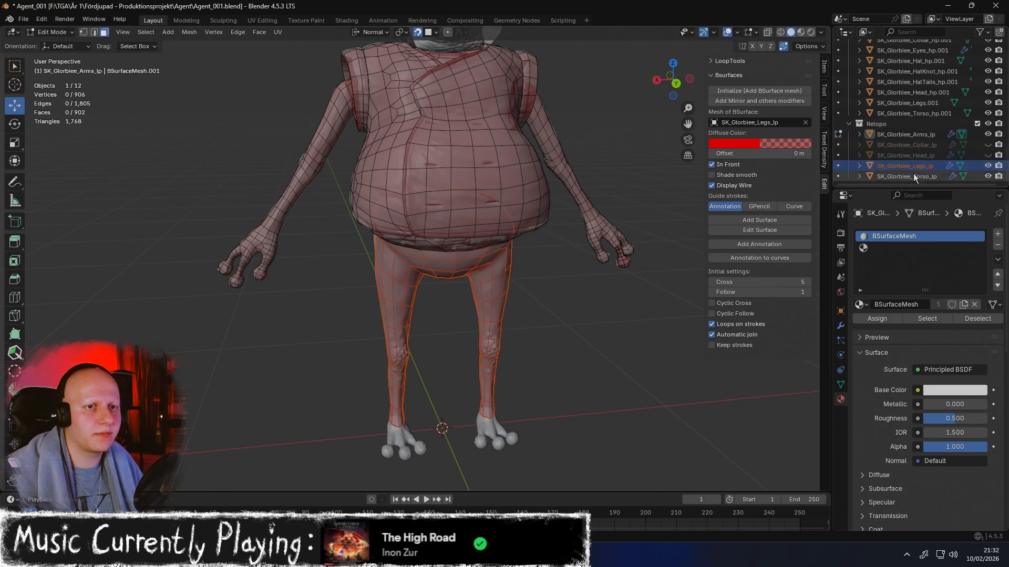
{"action": "key", "text": "Tab"}
{"action": "middle_click_drag", "start_coordinate": [528, 288], "coordinate": [575, 181], "text": "shift"}
{"action": "scroll", "coordinate": [575, 185], "scroll_direction": "up", "scroll_amount": 8}
{"action": "key", "text": "Tab"}
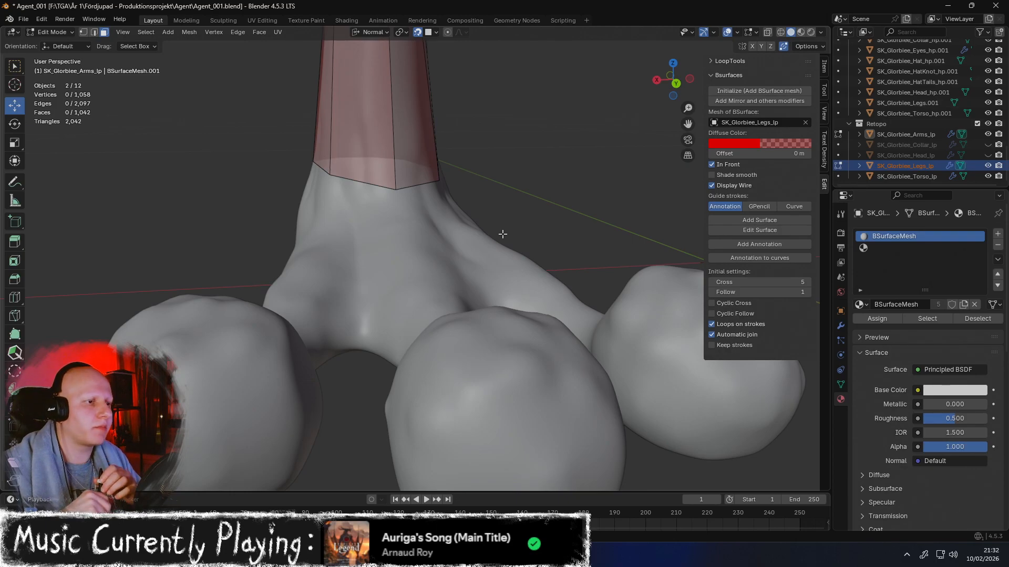
Draw annotation guide strokes along the outer toe's base and generate a BSurfaces patch from them with Cross set to 2
{"action": "mouse_move", "coordinate": [438, 241]}
{"action": "middle_mouse_down"}
{"action": "mouse_move", "coordinate": [414, 254]}
{"action": "mouse_move", "coordinate": [424, 276]}
{"action": "mouse_move", "coordinate": [411, 191]}
{"action": "mouse_move", "coordinate": [457, 237]}
{"action": "middle_mouse_up"}
{"action": "middle_click_drag", "start_coordinate": [475, 337], "coordinate": [398, 171], "text": "shift"}
{"action": "middle_click_drag", "start_coordinate": [470, 274], "coordinate": [410, 216], "text": "shift"}
{"action": "middle_click_drag", "start_coordinate": [395, 263], "coordinate": [455, 238]}
{"action": "scroll", "coordinate": [464, 246], "scroll_direction": "up", "scroll_amount": 3}
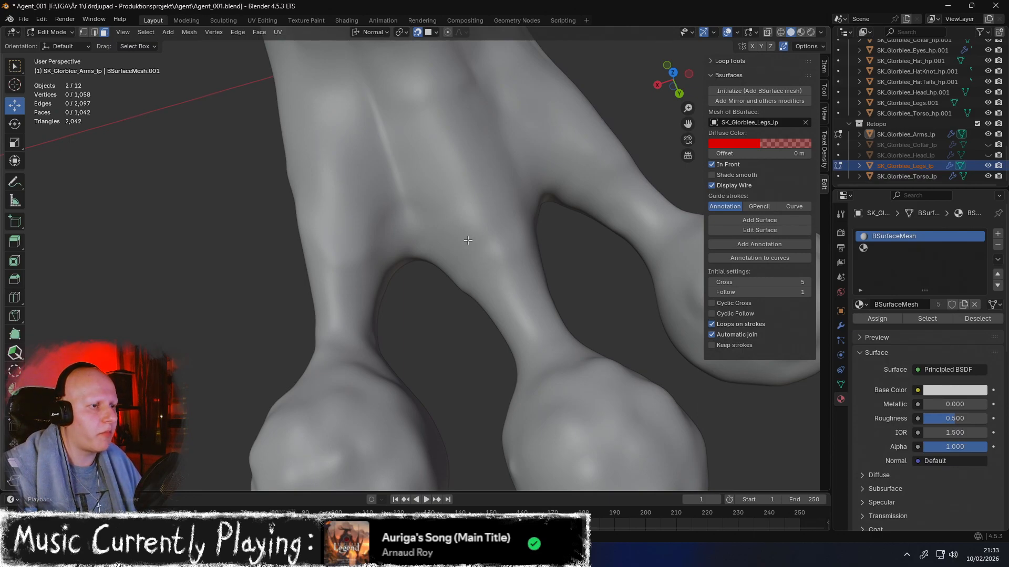
{"action": "middle_click_drag", "start_coordinate": [467, 241], "coordinate": [474, 242]}
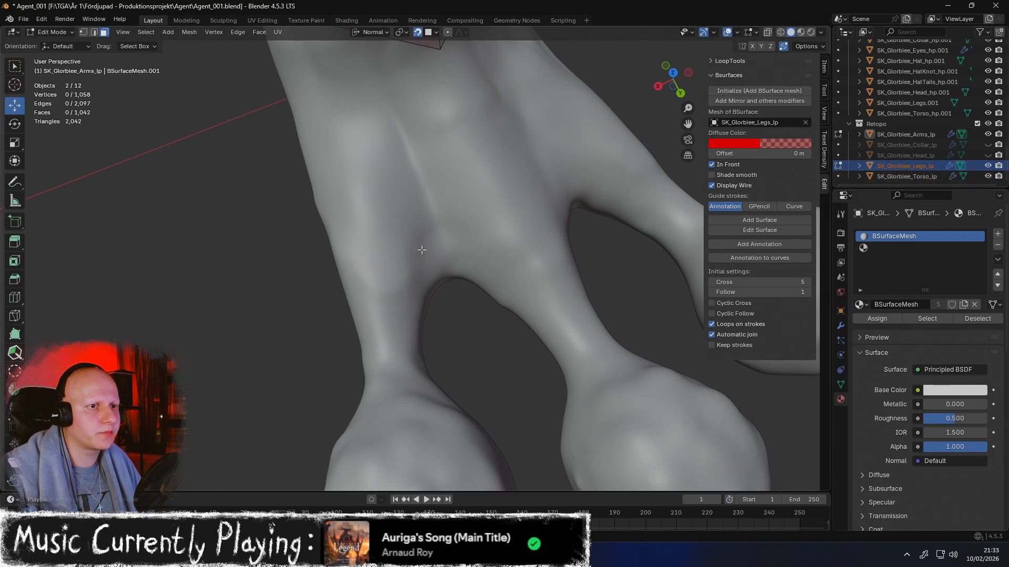
{"action": "left_click", "coordinate": [14, 183]}
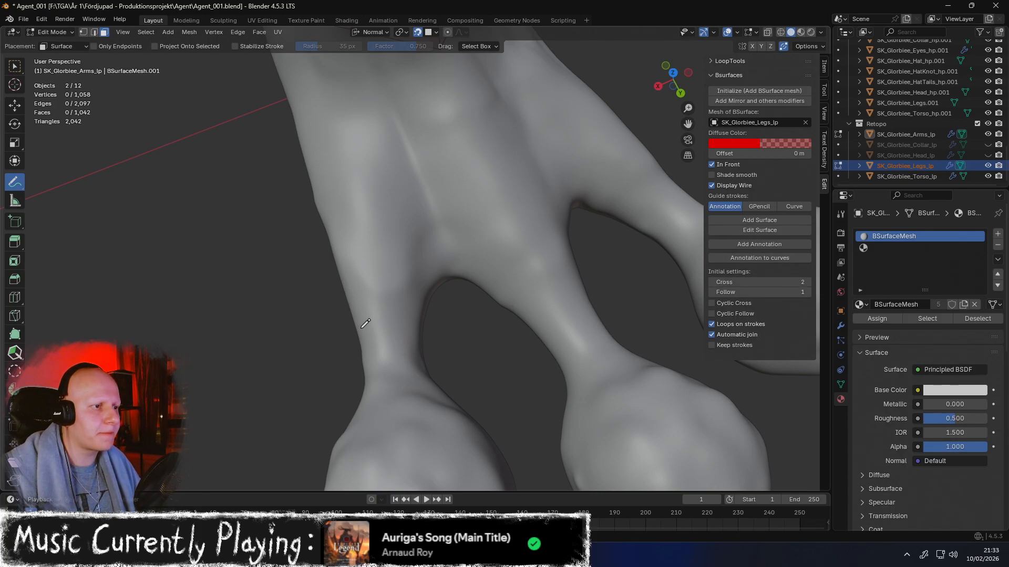
{"action": "left_click_drag", "start_coordinate": [369, 384], "coordinate": [364, 357]}
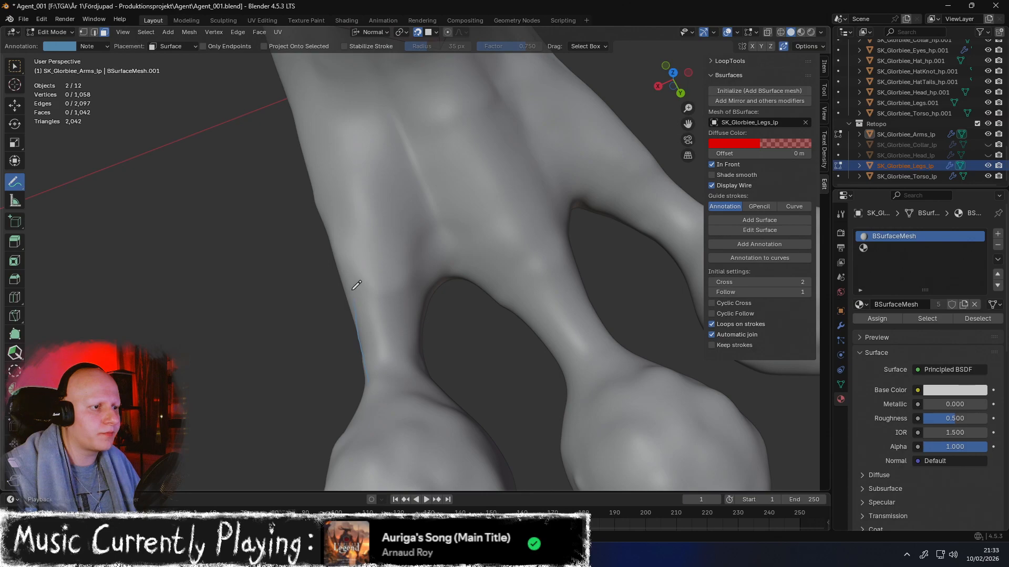
{"action": "left_click", "coordinate": [736, 220]}
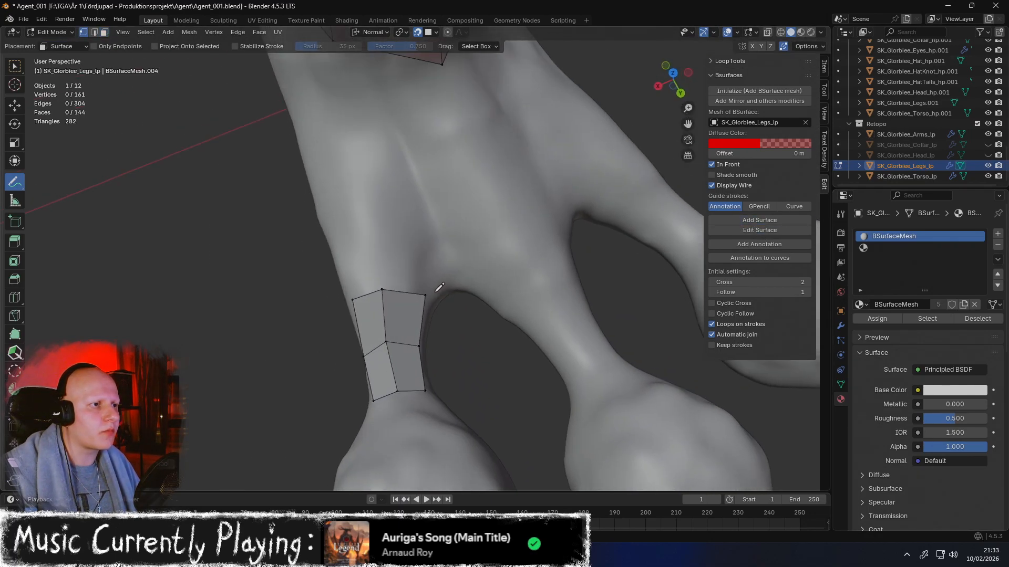
Unhide the SK_Glorbiee_Collar_lp and SK_Glorbiee_Head_lp retopo meshes
{"action": "middle_click_drag", "start_coordinate": [540, 210], "coordinate": [512, 347], "text": "shift"}
{"action": "middle_click_drag", "start_coordinate": [525, 281], "coordinate": [455, 269]}
{"action": "middle_click_drag", "start_coordinate": [572, 273], "coordinate": [523, 405]}
{"action": "middle_click_drag", "start_coordinate": [518, 342], "coordinate": [498, 471], "text": "ctrl"}
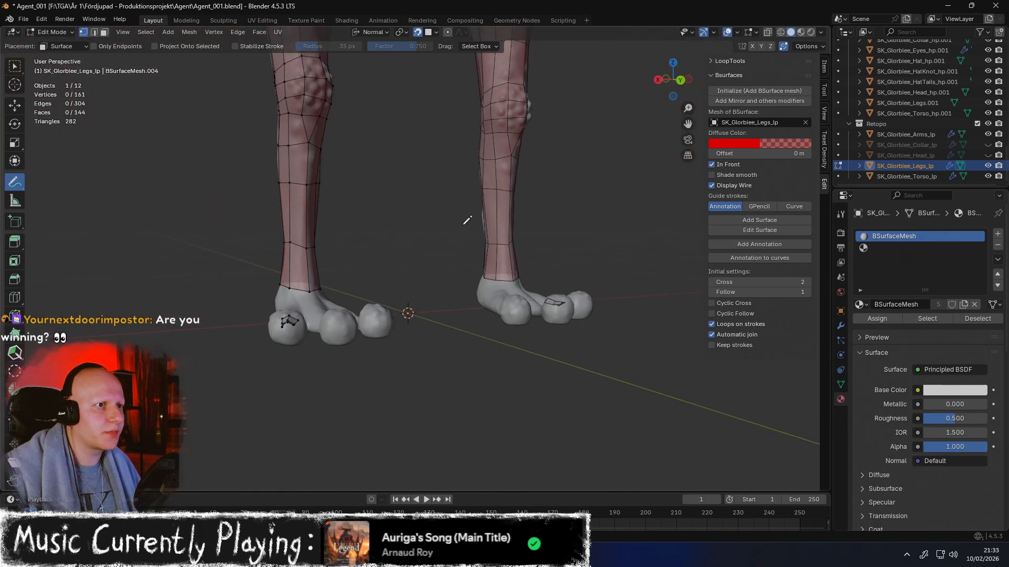
{"action": "middle_click_drag", "start_coordinate": [464, 218], "coordinate": [496, 417], "text": "ctrl"}
{"action": "middle_click_drag", "start_coordinate": [465, 185], "coordinate": [489, 370], "text": "shift"}
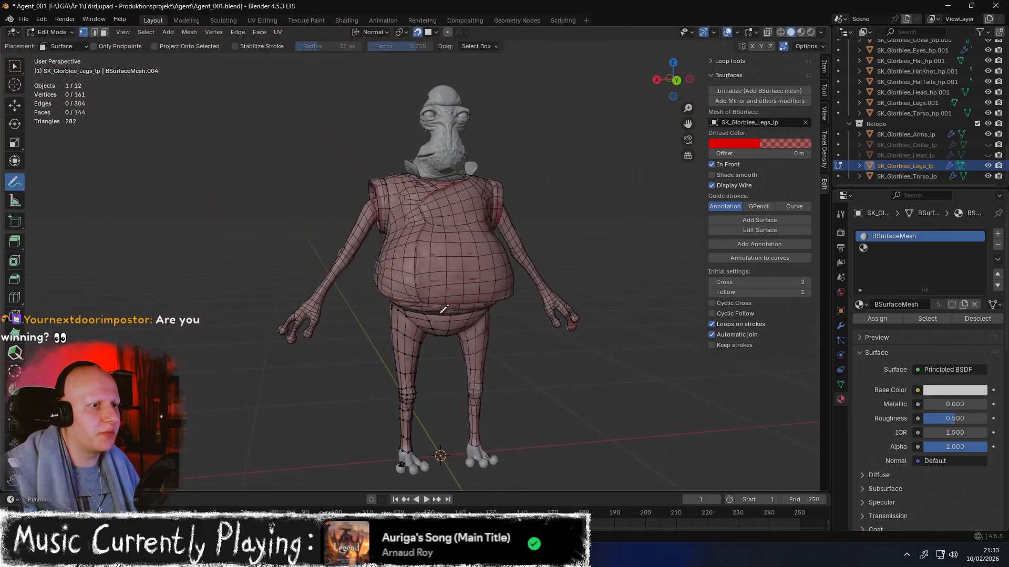
{"action": "left_click", "coordinate": [987, 145]}
Examine the character's retopo mesh around the buttocks, hips, legs, torso and collar from the back, side and front
{"action": "middle_click_drag", "start_coordinate": [549, 168], "coordinate": [478, 186]}
{"action": "scroll", "coordinate": [357, 155], "scroll_direction": "up", "scroll_amount": 3}
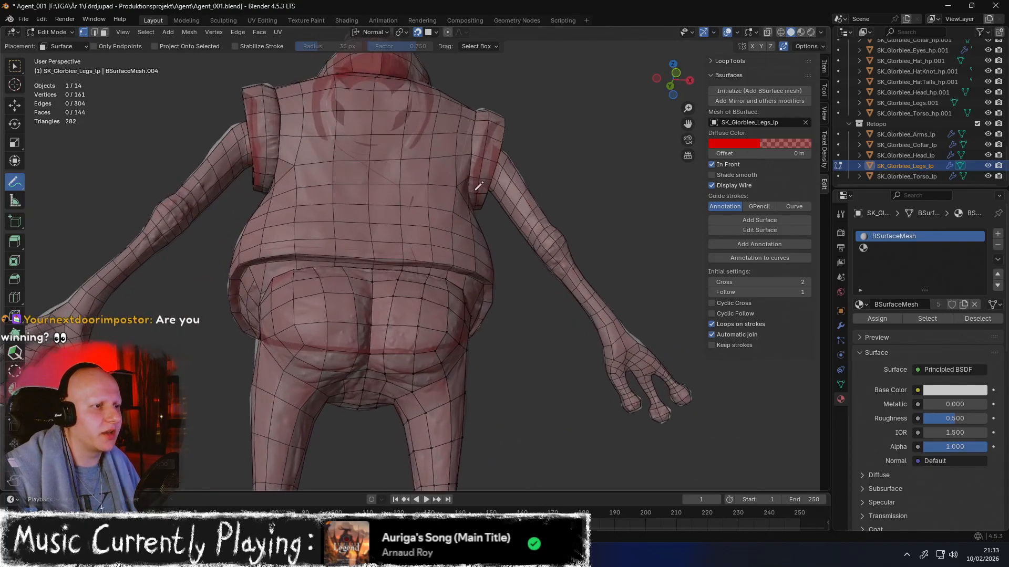
{"action": "scroll", "coordinate": [476, 190], "scroll_direction": "up", "scroll_amount": 1}
{"action": "middle_click_drag", "start_coordinate": [473, 284], "coordinate": [467, 182], "text": "shift"}
{"action": "scroll", "coordinate": [458, 173], "scroll_direction": "up", "scroll_amount": 2}
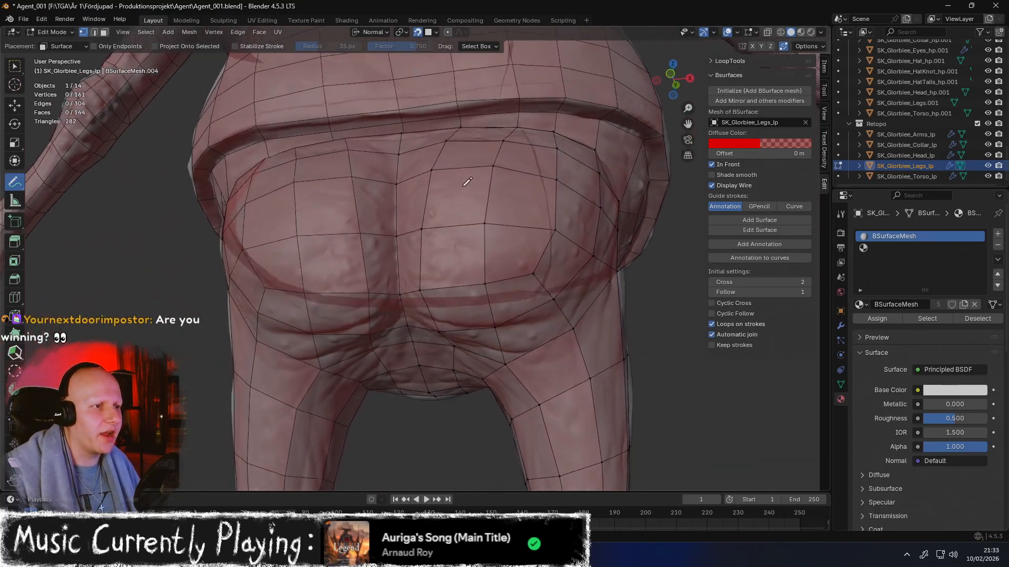
{"action": "scroll", "coordinate": [467, 182], "scroll_direction": "down", "scroll_amount": 7}
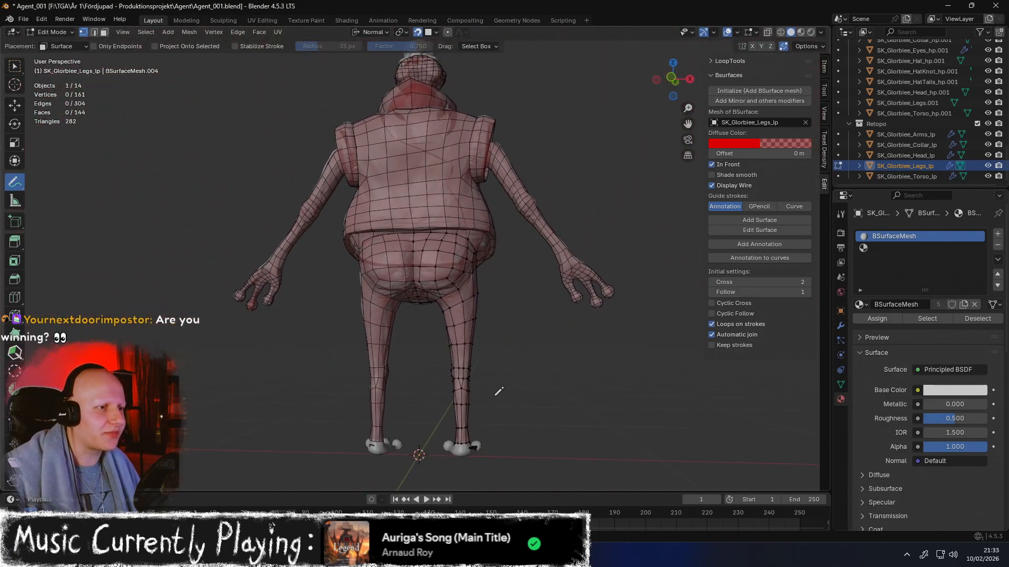
{"action": "middle_click_drag", "start_coordinate": [481, 382], "coordinate": [521, 332], "text": "shift"}
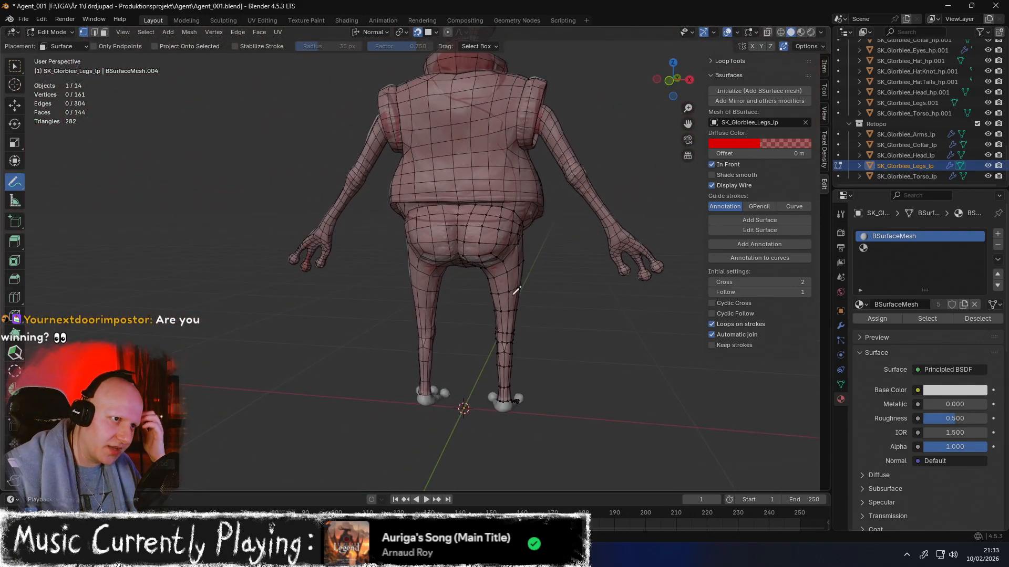
{"action": "middle_click_drag", "start_coordinate": [496, 213], "coordinate": [505, 192]}
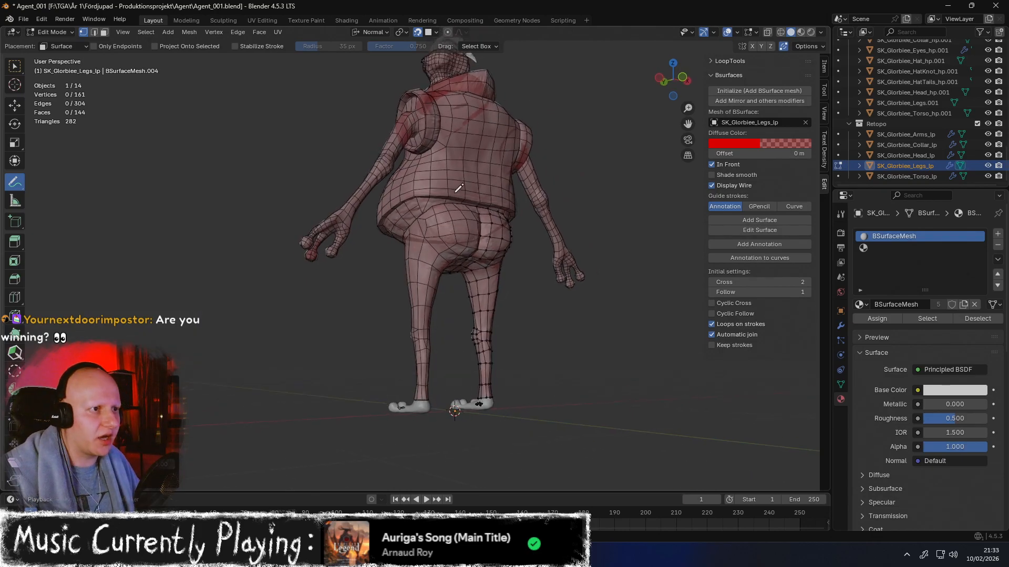
{"action": "scroll", "coordinate": [443, 200], "scroll_direction": "up", "scroll_amount": 8}
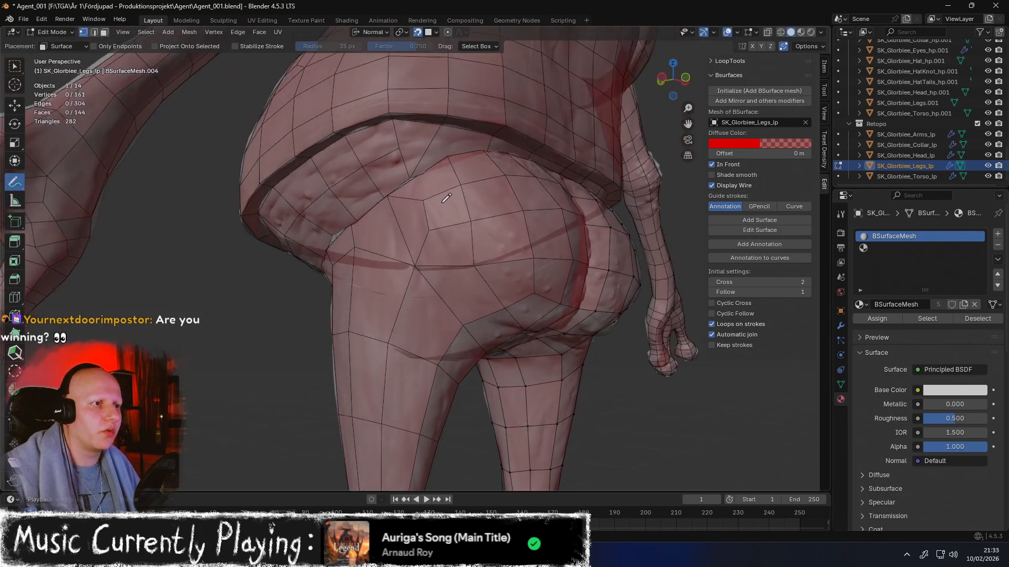
{"action": "middle_click_drag", "start_coordinate": [432, 148], "coordinate": [527, 211]}
{"action": "scroll", "coordinate": [473, 242], "scroll_direction": "down", "scroll_amount": 3}
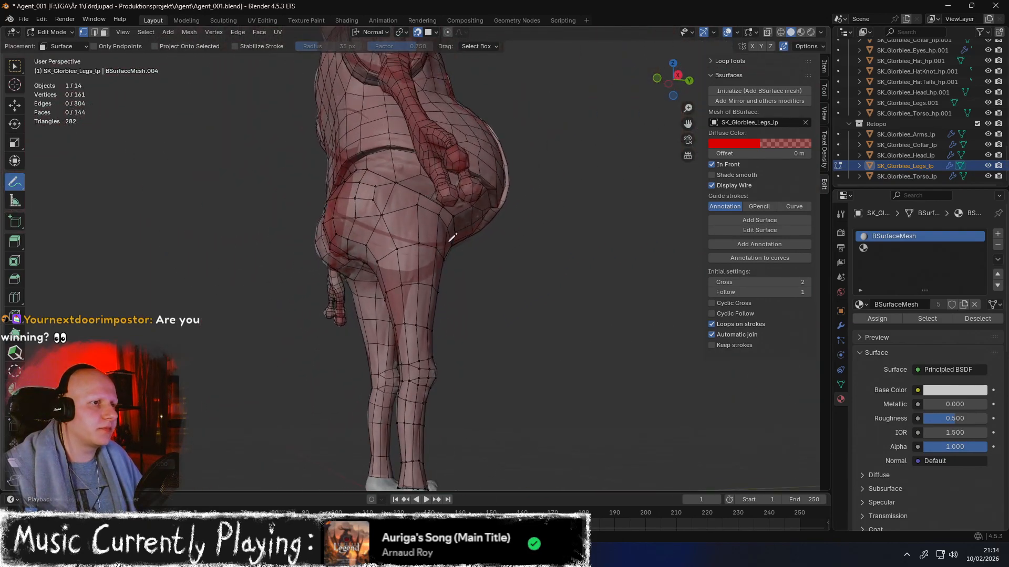
{"action": "middle_click_drag", "start_coordinate": [394, 263], "coordinate": [483, 188]}
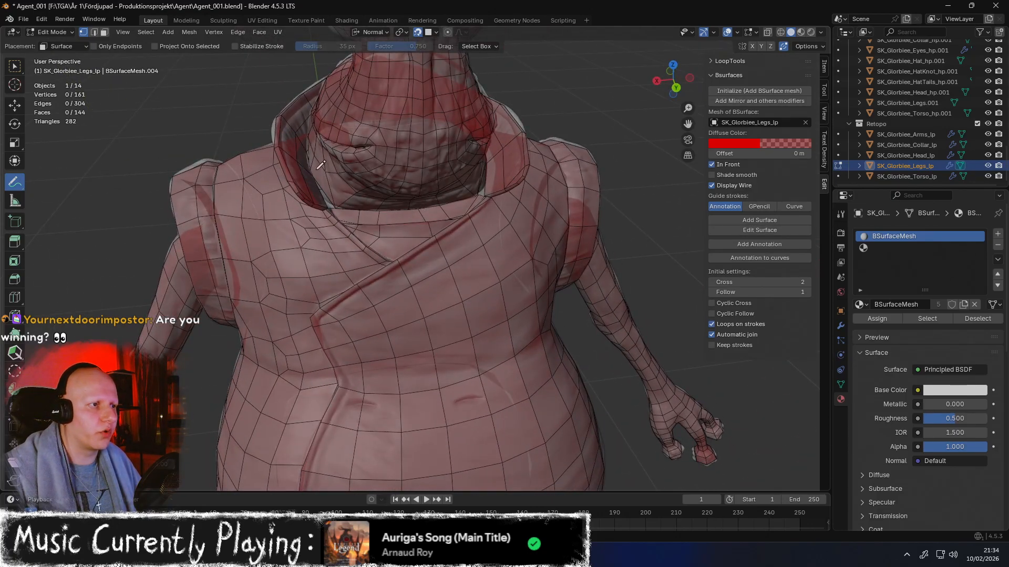
{"action": "middle_click_drag", "start_coordinate": [318, 159], "coordinate": [407, 229]}
{"action": "middle_click_drag", "start_coordinate": [379, 268], "coordinate": [372, 196]}
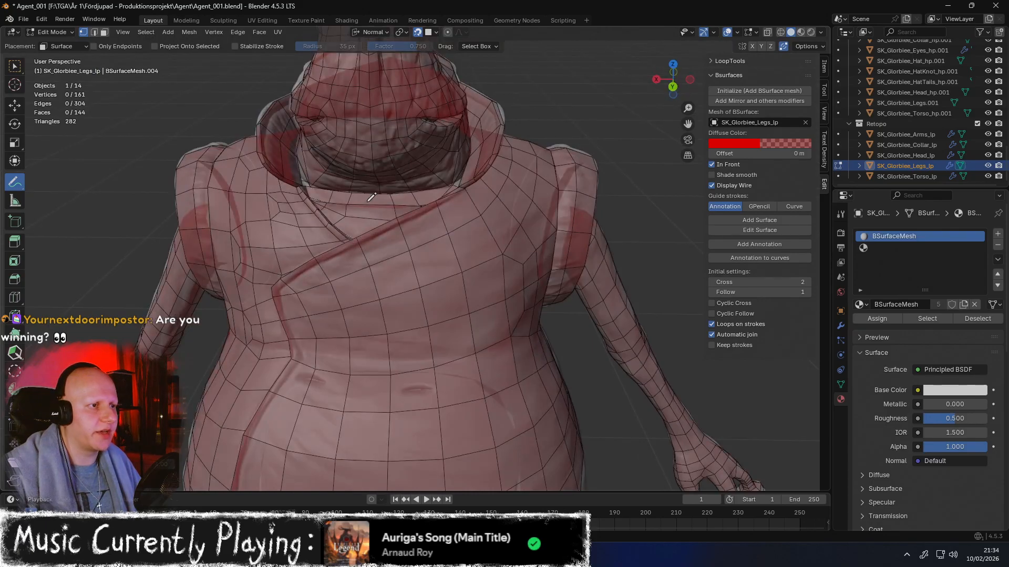
{"action": "middle_click_drag", "start_coordinate": [443, 167], "coordinate": [486, 209]}
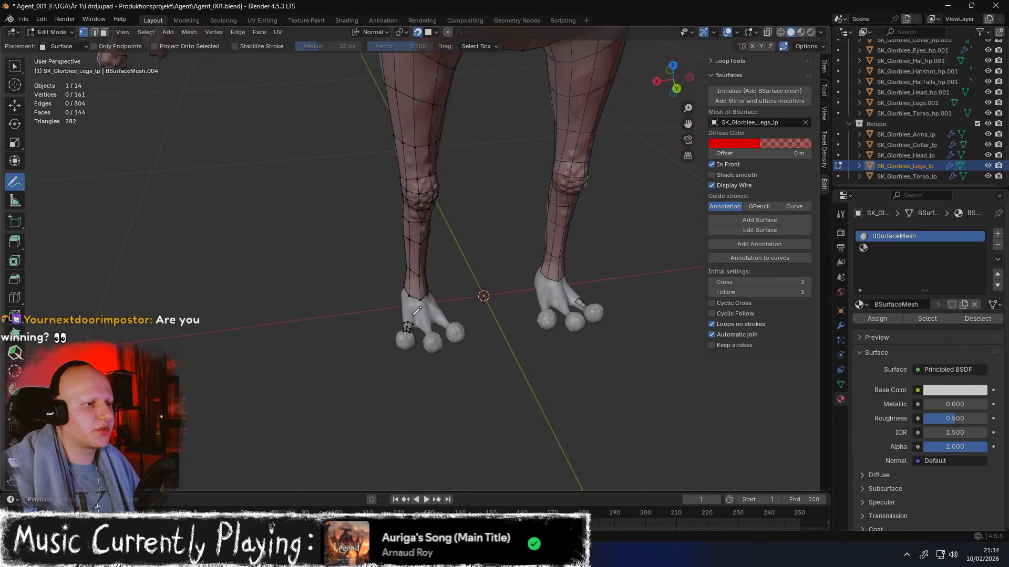
Switch to Poly Build at the foot and try to move the outer toe patch's lower middle vertex
{"action": "scroll", "coordinate": [536, 247], "scroll_direction": "up", "scroll_amount": 3}
{"action": "middle_click_drag", "start_coordinate": [431, 315], "coordinate": [449, 254], "text": "shift"}
{"action": "scroll", "coordinate": [490, 255], "scroll_direction": "up", "scroll_amount": 2}
{"action": "scroll", "coordinate": [489, 255], "scroll_direction": "up", "scroll_amount": 4}
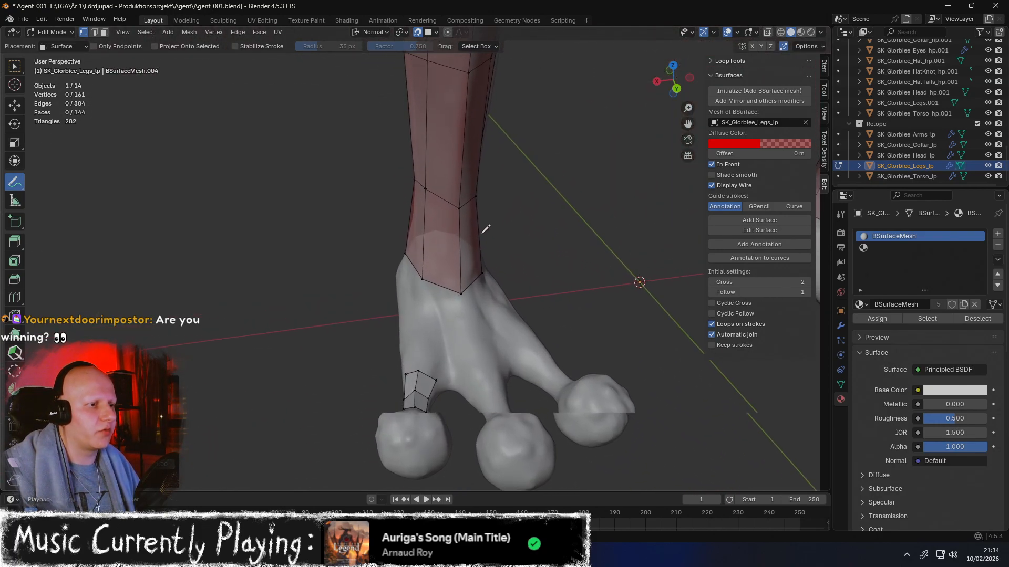
{"action": "middle_click_drag", "start_coordinate": [433, 317], "coordinate": [480, 270]}
{"action": "mouse_move", "coordinate": [459, 355]}
{"action": "middle_mouse_down"}
{"action": "mouse_move", "coordinate": [511, 319]}
{"action": "mouse_move", "coordinate": [483, 342]}
{"action": "mouse_move", "coordinate": [498, 270]}
{"action": "mouse_move", "coordinate": [493, 367]}
{"action": "middle_mouse_up"}
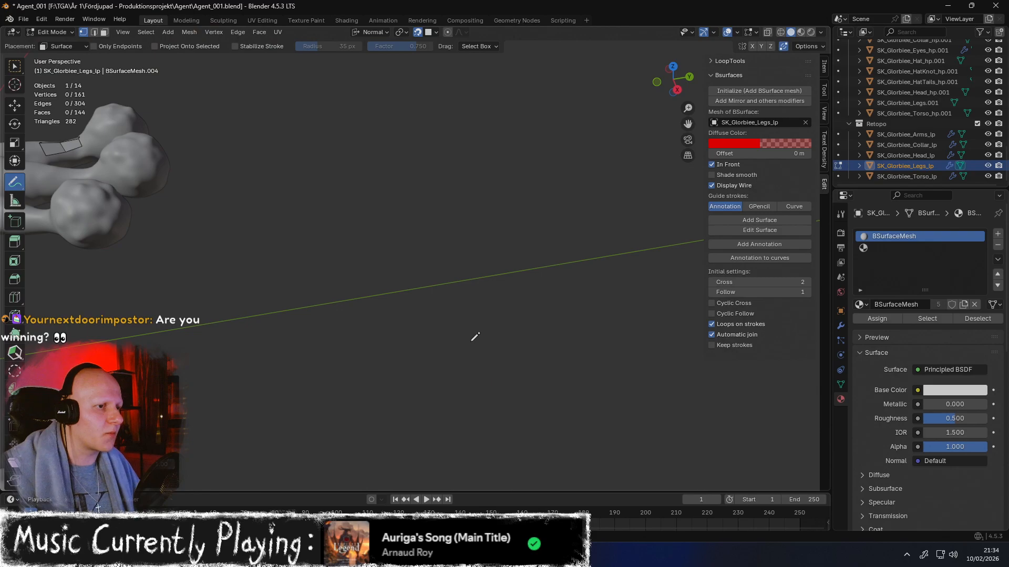
{"action": "scroll", "coordinate": [401, 144], "scroll_direction": "down", "scroll_amount": 3}
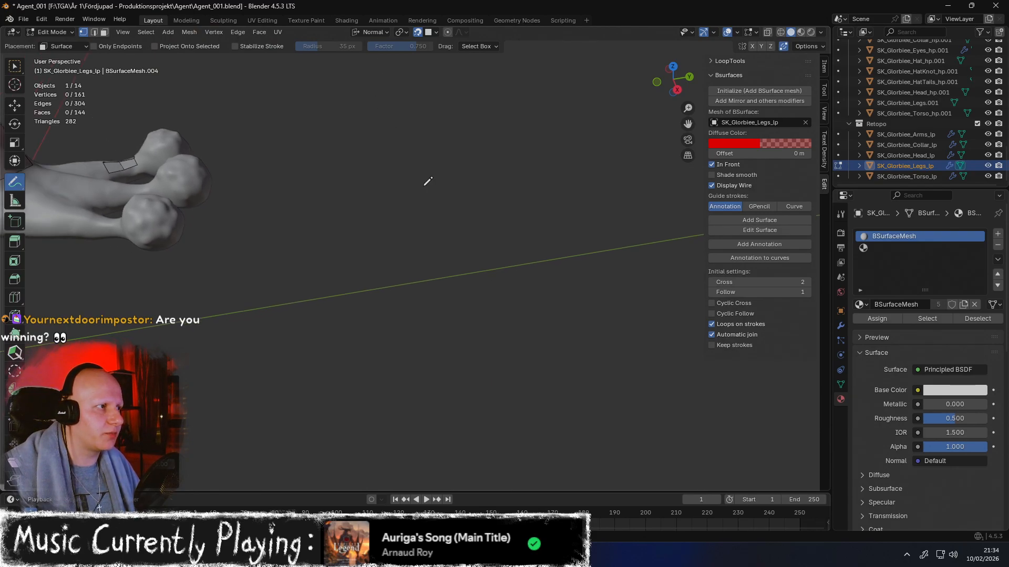
{"action": "middle_click_drag", "start_coordinate": [466, 349], "coordinate": [378, 346]}
{"action": "middle_click_drag", "start_coordinate": [411, 117], "coordinate": [419, 256]}
{"action": "scroll", "coordinate": [467, 258], "scroll_direction": "up", "scroll_amount": 3}
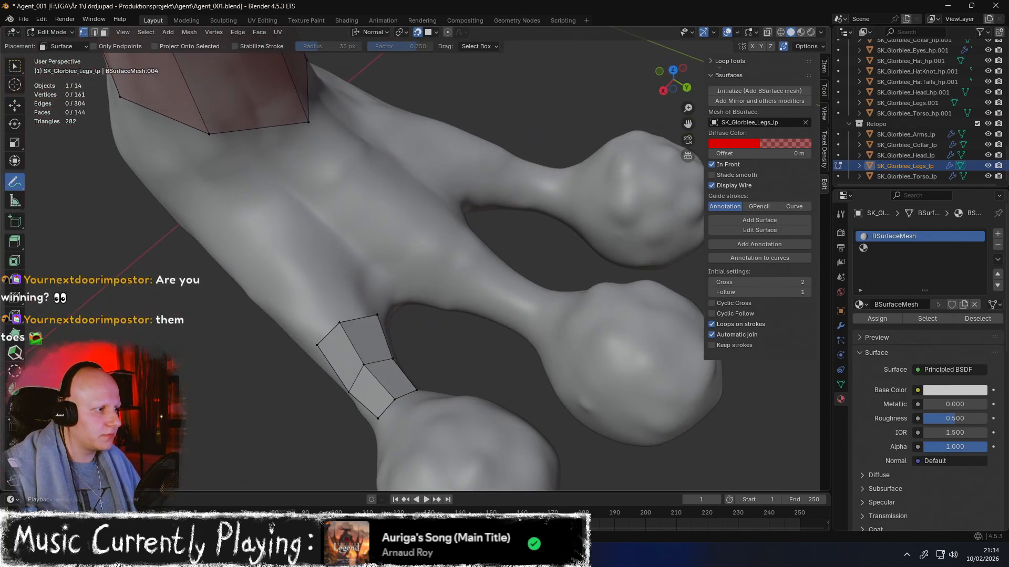
{"action": "left_click", "coordinate": [20, 338]}
{"action": "middle_click_drag", "start_coordinate": [326, 377], "coordinate": [403, 313]}
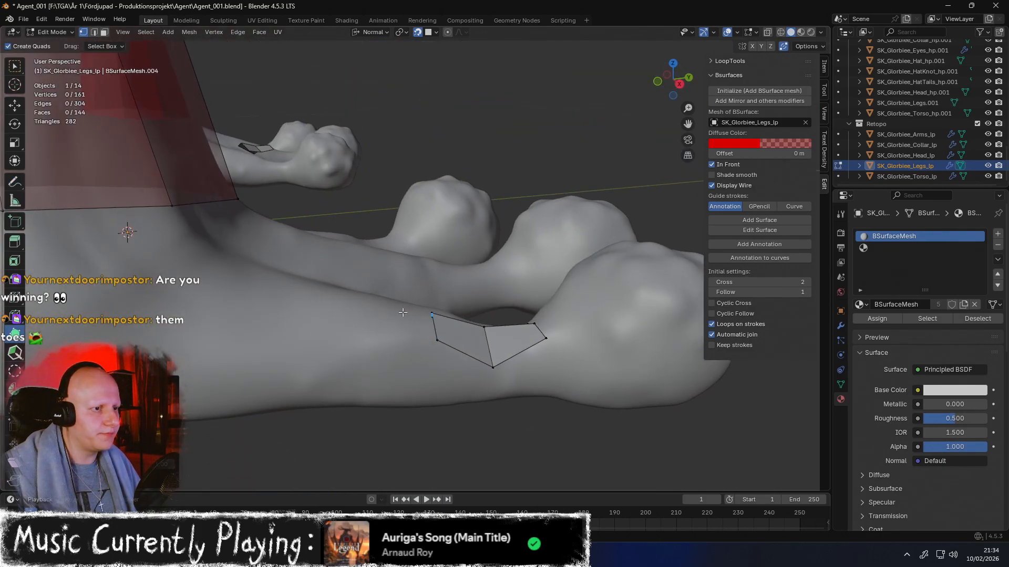
{"action": "left_click_drag", "start_coordinate": [489, 365], "coordinate": [491, 357]}
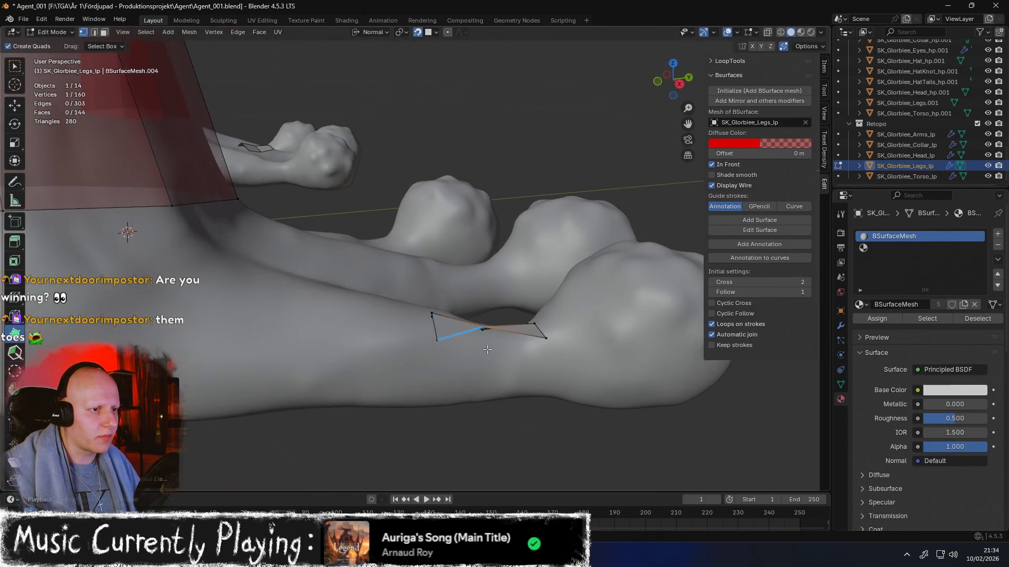
{"action": "key", "text": "ctrl+z"}
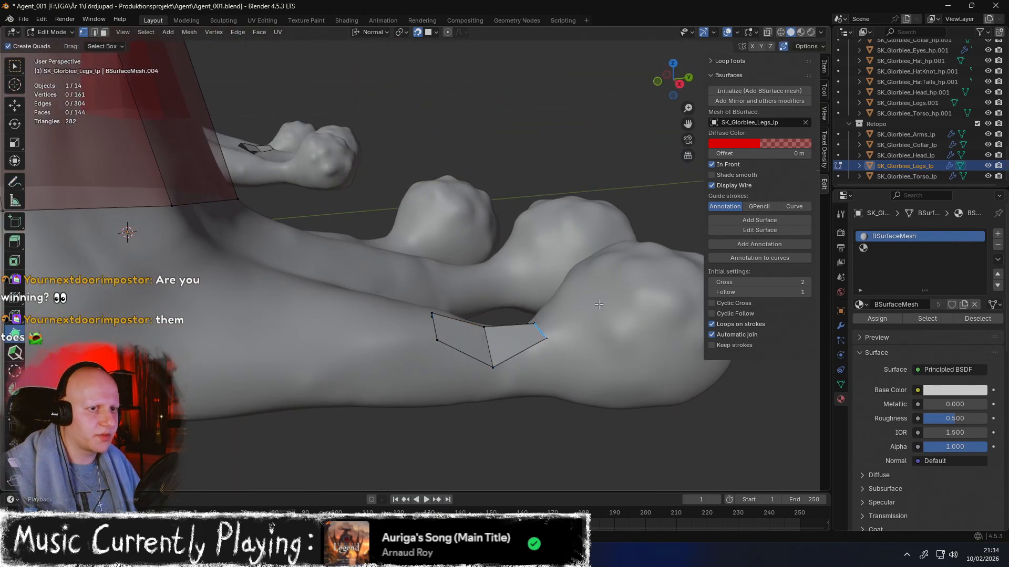
Expand the Poly Build options with the Auto Merge settings and extrude a quad down the outer toe's side
{"action": "left_click", "coordinate": [825, 99]}
{"action": "left_click", "coordinate": [770, 121]}
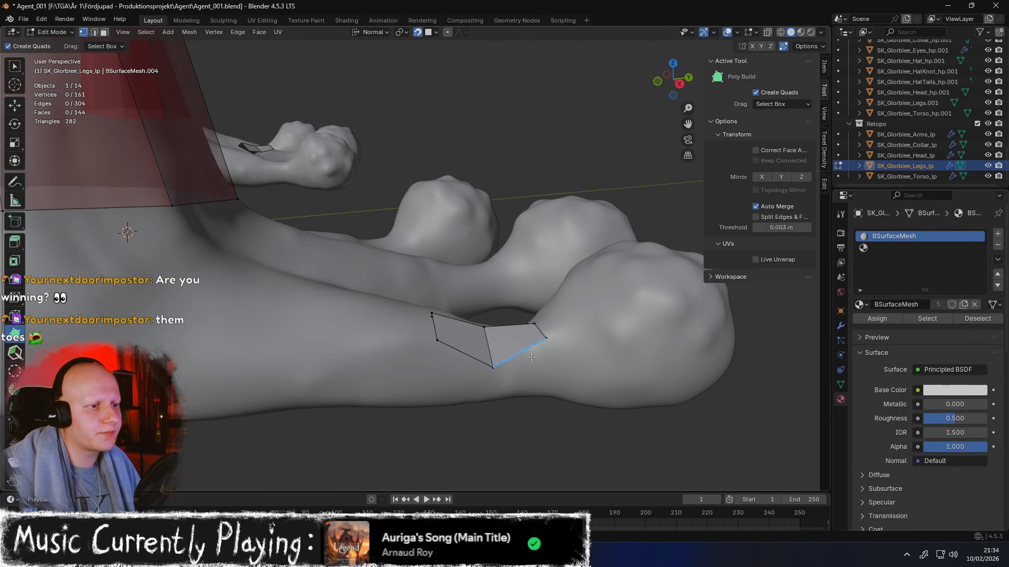
{"action": "left_click_drag", "start_coordinate": [491, 370], "coordinate": [436, 347]}
{"action": "mouse_move", "coordinate": [531, 341]}
{"action": "middle_mouse_down"}
{"action": "mouse_move", "coordinate": [540, 418]}
{"action": "mouse_move", "coordinate": [535, 329]}
{"action": "middle_mouse_up"}
{"action": "left_click_drag", "start_coordinate": [533, 327], "coordinate": [507, 383]}
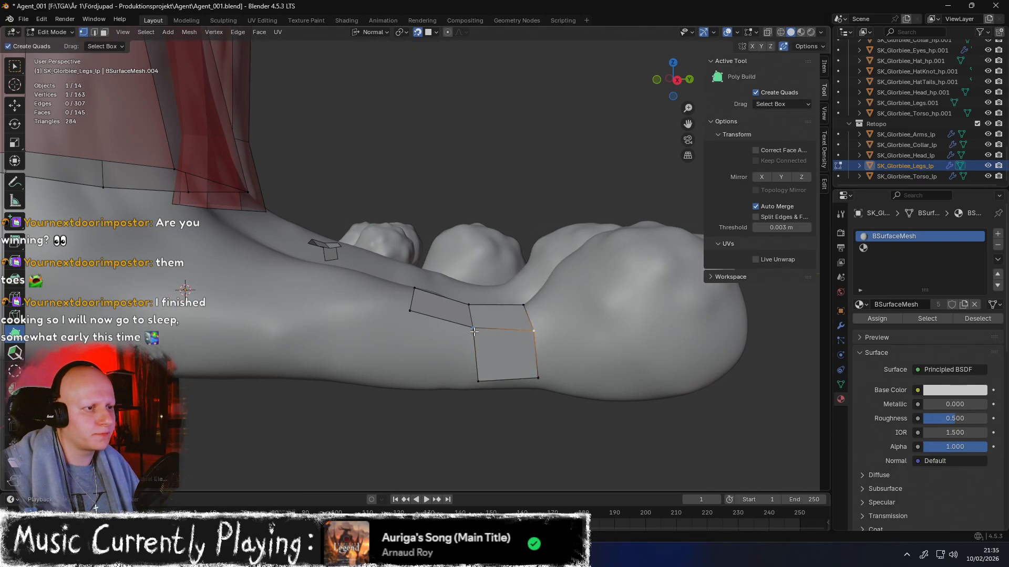
Extrude two more quads along the outer toe's side and underside and place their vertices on the surface
{"action": "left_click_drag", "start_coordinate": [473, 334], "coordinate": [402, 379]}
{"action": "middle_click_drag", "start_coordinate": [402, 379], "coordinate": [415, 219]}
{"action": "left_click_drag", "start_coordinate": [425, 193], "coordinate": [438, 218]}
{"action": "middle_click_drag", "start_coordinate": [438, 218], "coordinate": [311, 193]}
{"action": "left_click_drag", "start_coordinate": [323, 192], "coordinate": [327, 190]}
{"action": "middle_click_drag", "start_coordinate": [327, 190], "coordinate": [476, 183]}
{"action": "left_click_drag", "start_coordinate": [477, 184], "coordinate": [487, 180]}
{"action": "middle_click_drag", "start_coordinate": [486, 179], "coordinate": [424, 180]}
{"action": "left_click_drag", "start_coordinate": [361, 166], "coordinate": [357, 160]}
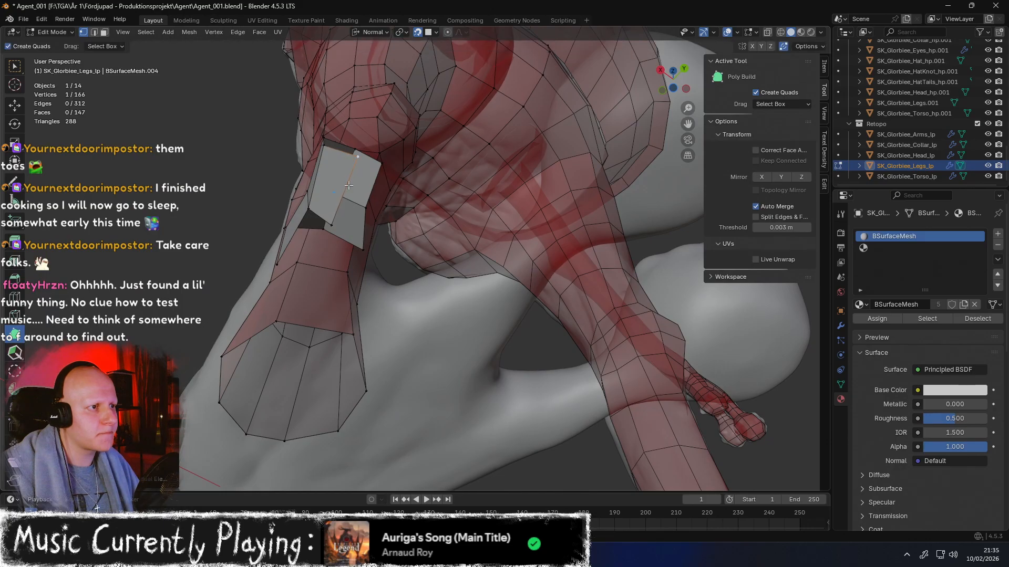
Continue the quads across the outer toe's underside towards its inner side
{"action": "middle_click_drag", "start_coordinate": [331, 234], "coordinate": [345, 176]}
{"action": "left_click_drag", "start_coordinate": [344, 176], "coordinate": [341, 218]}
{"action": "middle_click_drag", "start_coordinate": [342, 217], "coordinate": [319, 241]}
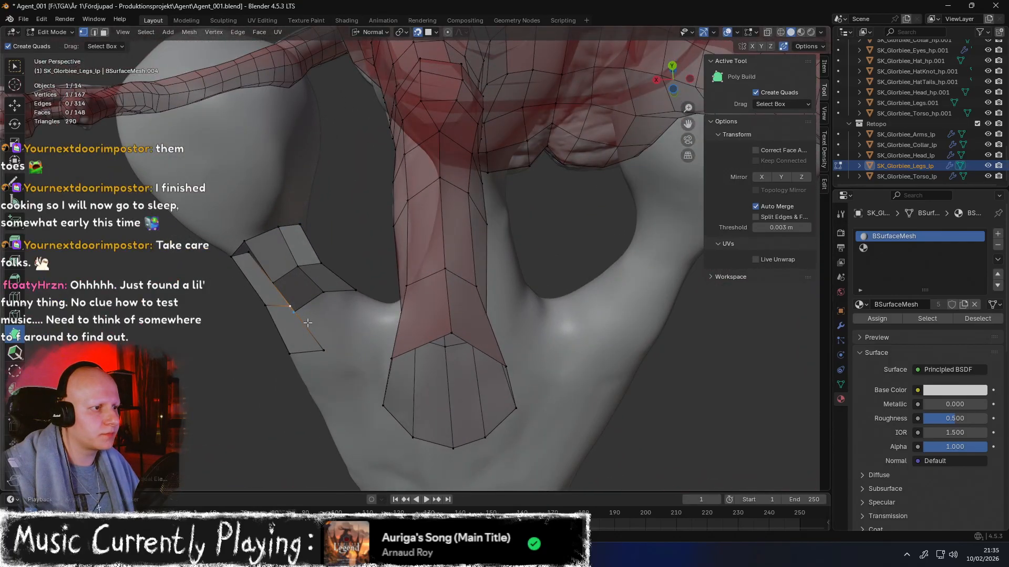
{"action": "left_click_drag", "start_coordinate": [313, 318], "coordinate": [289, 297]}
{"action": "left_click_drag", "start_coordinate": [277, 244], "coordinate": [276, 244], "text": "ctrl"}
{"action": "middle_click_drag", "start_coordinate": [276, 244], "coordinate": [257, 270]}
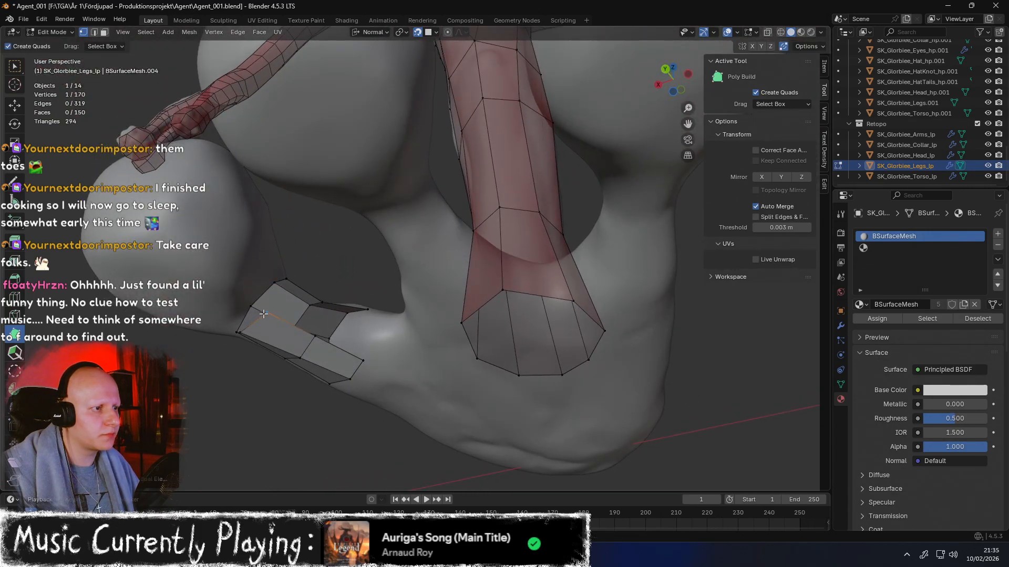
{"action": "middle_click_drag", "start_coordinate": [301, 316], "coordinate": [438, 254]}
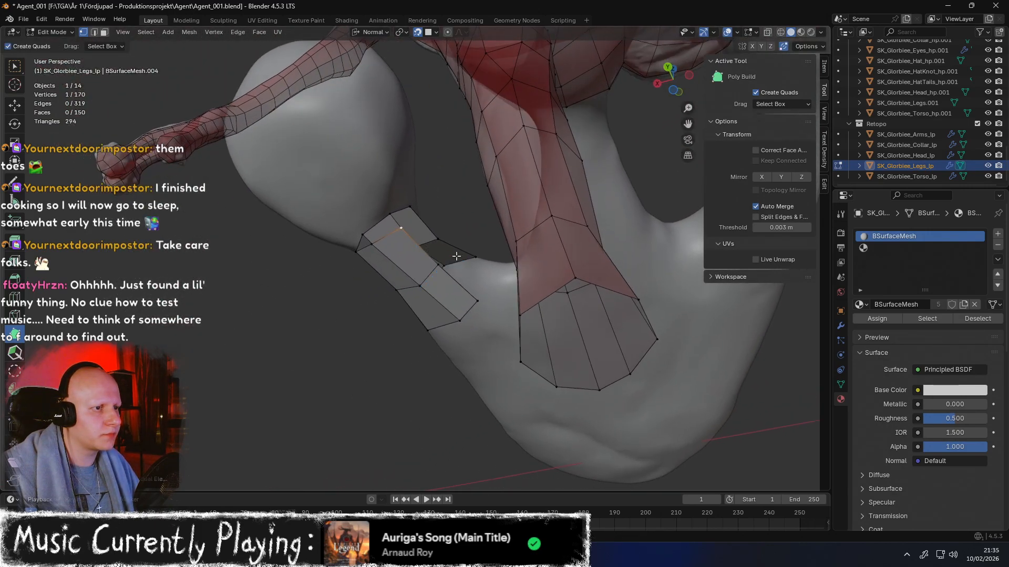
Adjust the underside vertices and fill the remaining gaps to close the ring of quads around the outer toe
{"action": "scroll", "coordinate": [455, 252], "scroll_direction": "up", "scroll_amount": 2}
{"action": "middle_click_drag", "start_coordinate": [486, 225], "coordinate": [424, 203]}
{"action": "left_click_drag", "start_coordinate": [479, 217], "coordinate": [475, 195]}
{"action": "middle_click_drag", "start_coordinate": [475, 195], "coordinate": [500, 273]}
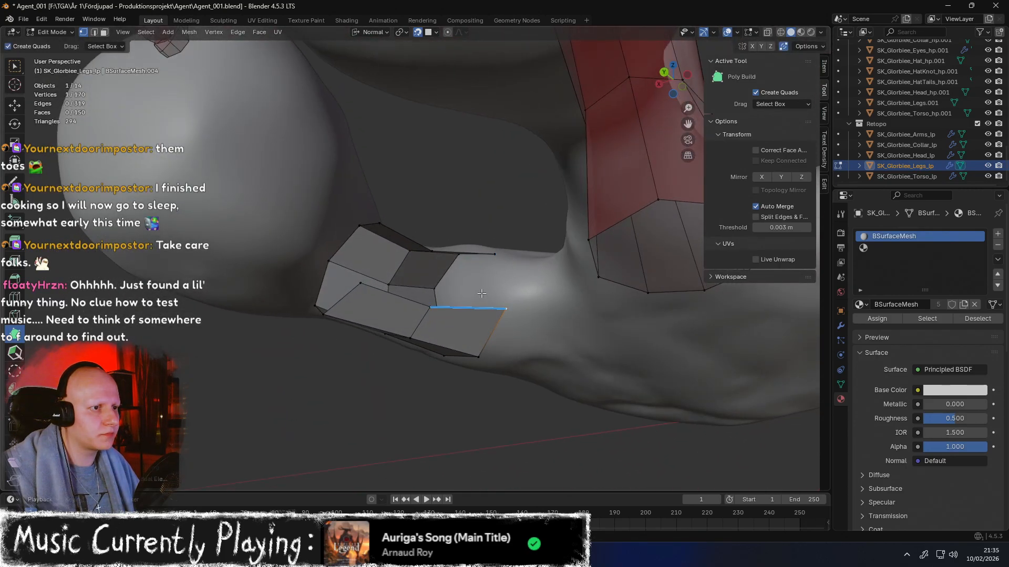
{"action": "left_click_drag", "start_coordinate": [475, 301], "coordinate": [474, 293]}
{"action": "left_click_drag", "start_coordinate": [470, 250], "coordinate": [468, 245]}
{"action": "mouse_move", "coordinate": [468, 244]}
{"action": "middle_mouse_down"}
{"action": "mouse_move", "coordinate": [463, 281]}
{"action": "mouse_move", "coordinate": [464, 247]}
{"action": "middle_mouse_up"}
{"action": "left_click_drag", "start_coordinate": [431, 310], "coordinate": [372, 228], "text": "ctrl"}
{"action": "middle_click_drag", "start_coordinate": [388, 231], "coordinate": [498, 335]}
Extrude a quad from the outer toe's ring into the web beside the middle toe and align its vertices
{"action": "left_click_drag", "start_coordinate": [492, 320], "coordinate": [541, 349]}
{"action": "middle_click_drag", "start_coordinate": [541, 350], "coordinate": [568, 304]}
{"action": "left_click_drag", "start_coordinate": [568, 306], "coordinate": [551, 323]}
{"action": "left_click_drag", "start_coordinate": [542, 282], "coordinate": [563, 289]}
{"action": "mouse_move", "coordinate": [563, 290]}
{"action": "middle_mouse_down"}
{"action": "mouse_move", "coordinate": [556, 267]}
{"action": "mouse_move", "coordinate": [558, 309]}
{"action": "middle_mouse_up"}
{"action": "left_click_drag", "start_coordinate": [557, 308], "coordinate": [558, 309]}
{"action": "middle_click_drag", "start_coordinate": [558, 309], "coordinate": [500, 291]}
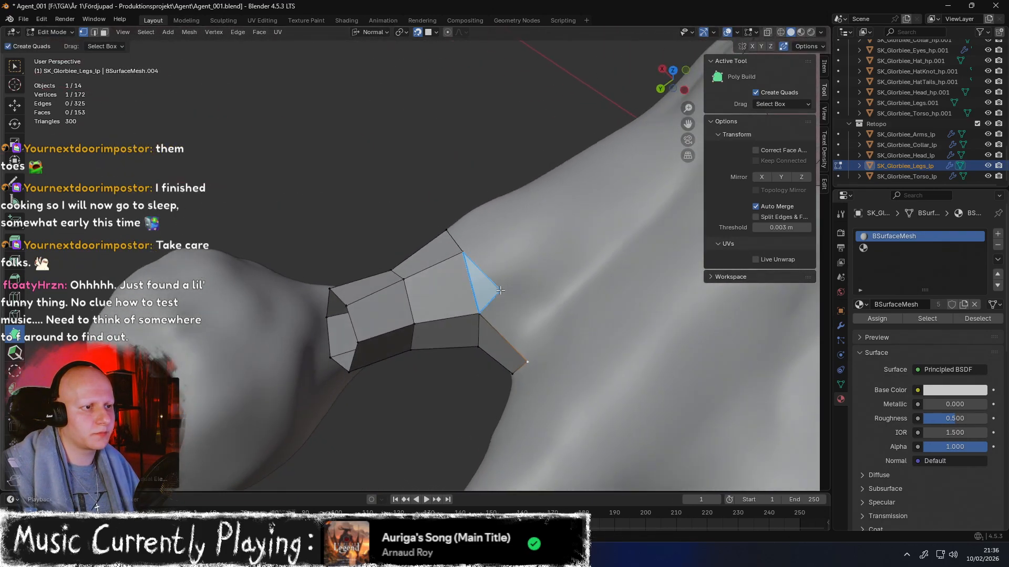
Extrude a quad from the outer toe's base onto the foot, position its corners and add a neighbouring quad
{"action": "left_click_drag", "start_coordinate": [482, 292], "coordinate": [512, 272]}
{"action": "mouse_move", "coordinate": [512, 271]}
{"action": "middle_mouse_down"}
{"action": "mouse_move", "coordinate": [530, 275]}
{"action": "mouse_move", "coordinate": [512, 276]}
{"action": "mouse_move", "coordinate": [520, 273]}
{"action": "middle_mouse_up"}
{"action": "left_click_drag", "start_coordinate": [520, 304], "coordinate": [526, 319]}
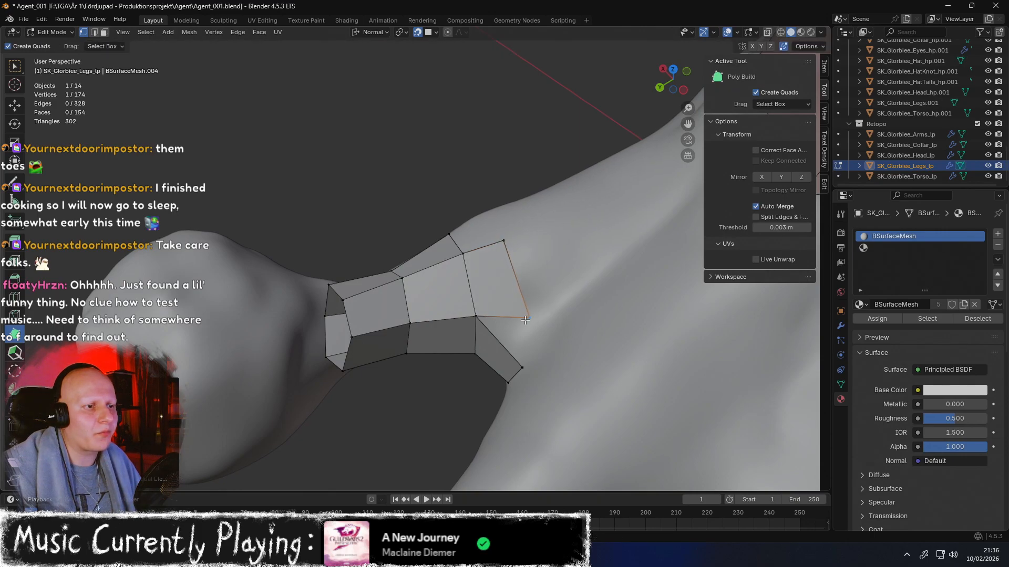
{"action": "middle_click_drag", "start_coordinate": [505, 342], "coordinate": [528, 291]}
{"action": "left_click_drag", "start_coordinate": [461, 228], "coordinate": [443, 156]}
{"action": "left_click_drag", "start_coordinate": [485, 202], "coordinate": [511, 156]}
{"action": "middle_click_drag", "start_coordinate": [511, 156], "coordinate": [309, 200]}
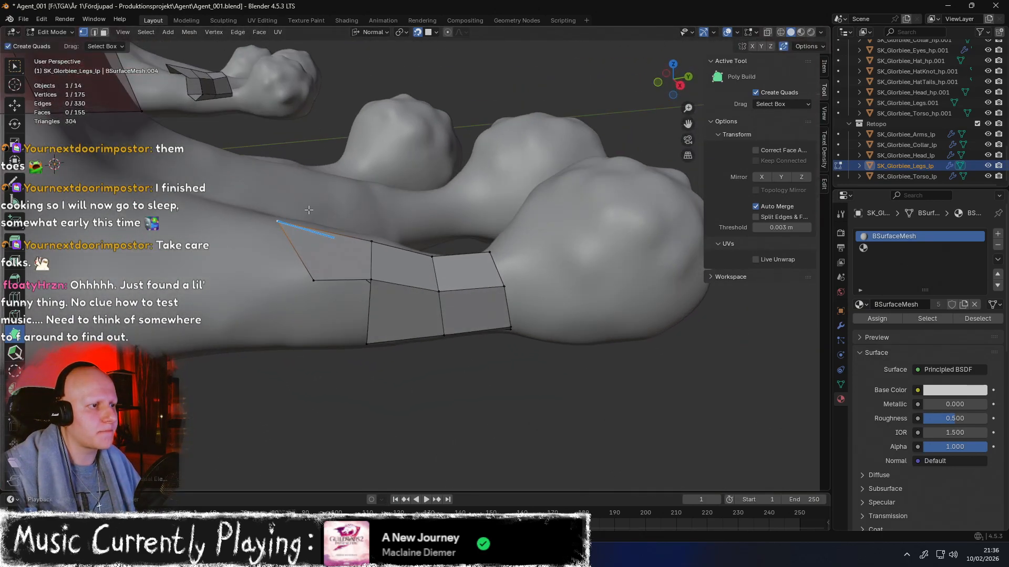
Extend the outer toe's base loop with three more quads around the side and top of the foot
{"action": "left_click_drag", "start_coordinate": [314, 276], "coordinate": [272, 280], "text": "ctrl"}
{"action": "left_click_drag", "start_coordinate": [284, 318], "coordinate": [271, 339], "text": "ctrl"}
{"action": "middle_click_drag", "start_coordinate": [271, 340], "coordinate": [297, 202]}
{"action": "left_click_drag", "start_coordinate": [357, 275], "coordinate": [233, 292], "text": "ctrl"}
{"action": "middle_click_drag", "start_coordinate": [233, 292], "coordinate": [271, 243]}
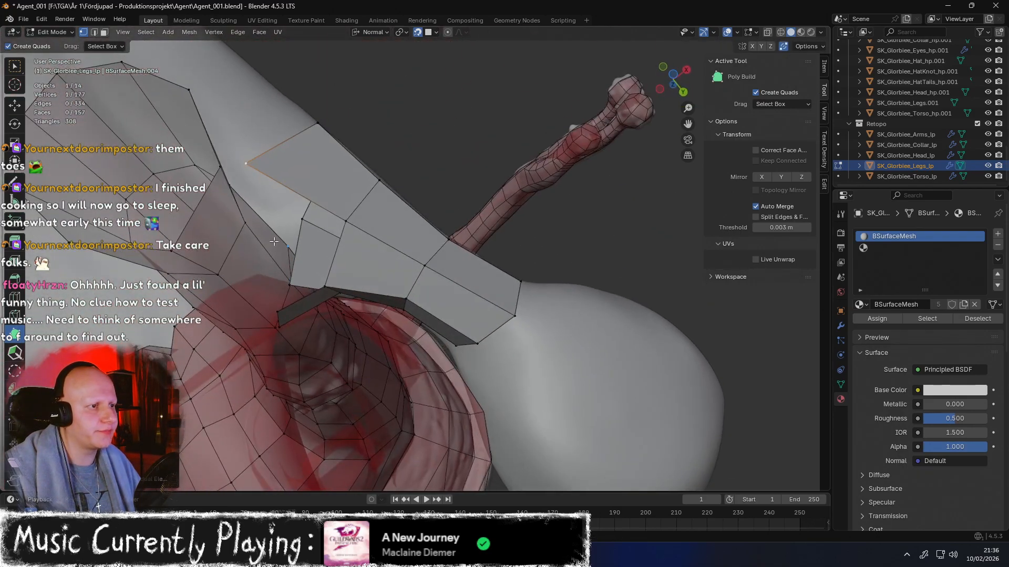
{"action": "middle_click_drag", "start_coordinate": [339, 224], "coordinate": [401, 235], "text": "shift"}
{"action": "left_click_drag", "start_coordinate": [411, 236], "coordinate": [277, 253], "text": "ctrl"}
{"action": "middle_click_drag", "start_coordinate": [277, 253], "coordinate": [436, 432]}
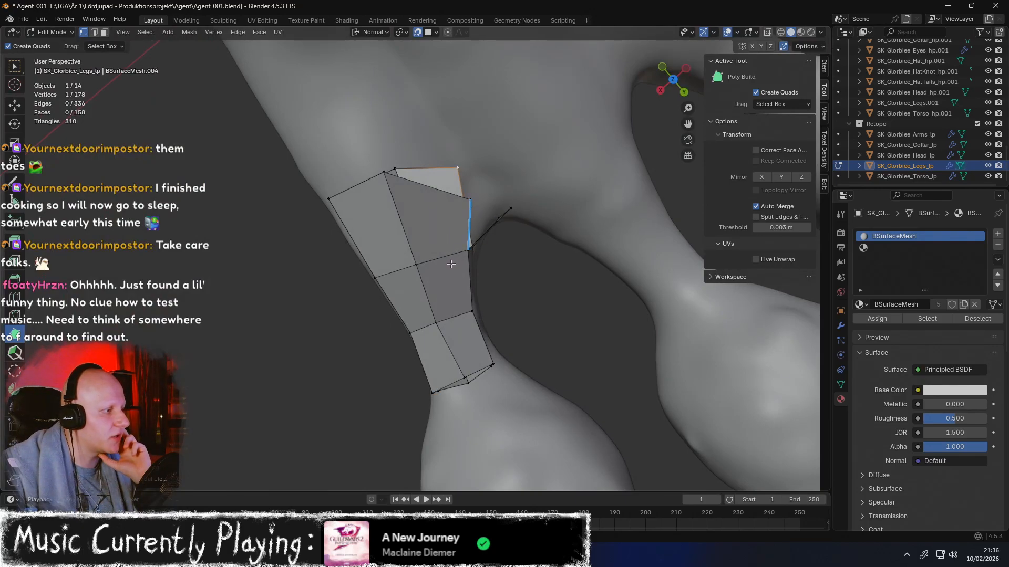
Fill the gap between the outer toe's top faces and the web quad with a triangle
{"action": "middle_click_drag", "start_coordinate": [448, 265], "coordinate": [536, 209]}
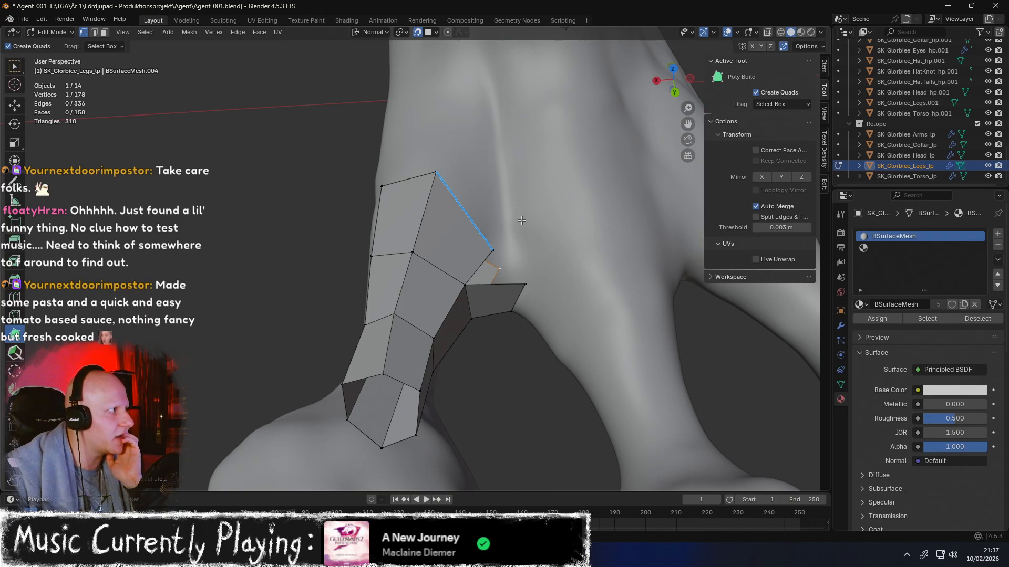
{"action": "middle_click_drag", "start_coordinate": [521, 221], "coordinate": [434, 303]}
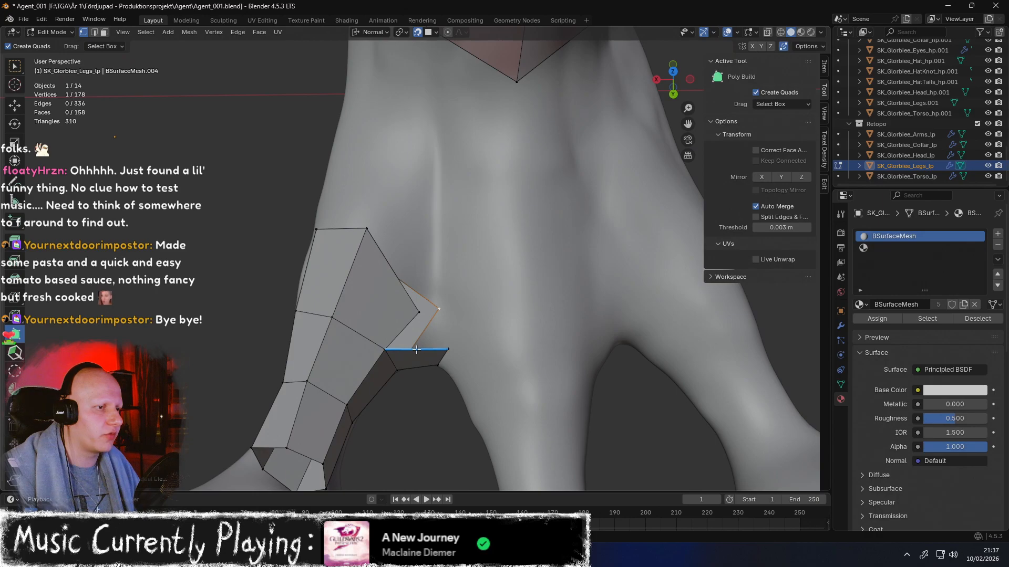
{"action": "left_click_drag", "start_coordinate": [418, 347], "coordinate": [420, 313]}
{"action": "middle_click_drag", "start_coordinate": [420, 313], "coordinate": [436, 259]}
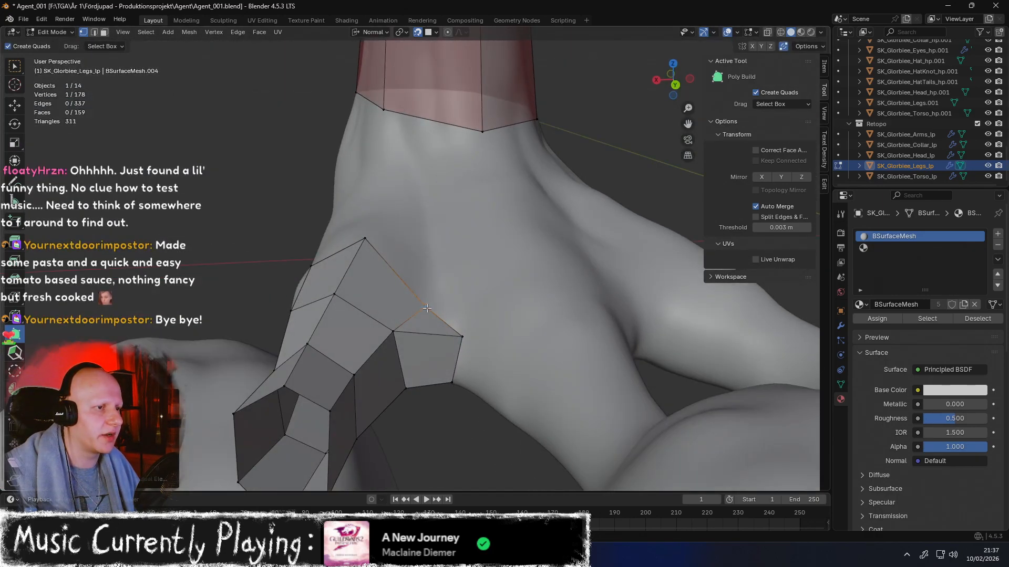
Extrude a quad from the web beside the outer toe onto the middle toe's top and position its corners
{"action": "middle_click_drag", "start_coordinate": [428, 308], "coordinate": [358, 314]}
{"action": "left_click_drag", "start_coordinate": [361, 297], "coordinate": [392, 348]}
{"action": "middle_click_drag", "start_coordinate": [393, 347], "coordinate": [539, 301]}
{"action": "left_click_drag", "start_coordinate": [522, 316], "coordinate": [513, 325]}
{"action": "mouse_move", "coordinate": [501, 270]}
{"action": "left_mouse_down"}
{"action": "mouse_move", "coordinate": [520, 261]}
{"action": "mouse_move", "coordinate": [509, 255]}
{"action": "left_mouse_up"}
{"action": "mouse_move", "coordinate": [509, 254]}
{"action": "middle_mouse_down"}
{"action": "mouse_move", "coordinate": [552, 252]}
{"action": "mouse_move", "coordinate": [508, 272]}
{"action": "middle_mouse_up"}
{"action": "left_click_drag", "start_coordinate": [507, 242], "coordinate": [509, 229]}
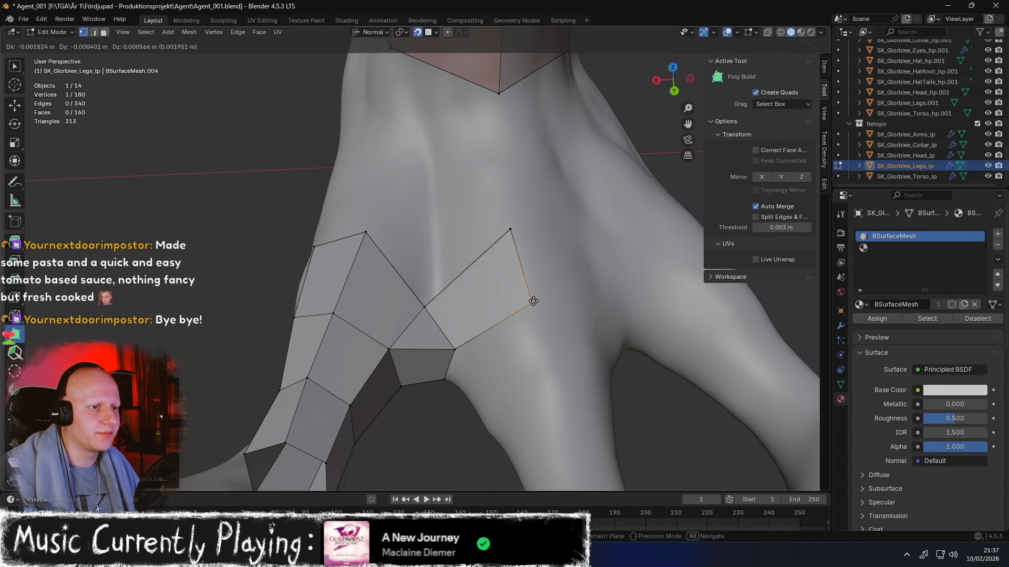
Extrude a quad from the new top face down the middle toe and adjust its shared corner vertex
{"action": "middle_click_drag", "start_coordinate": [530, 308], "coordinate": [506, 268], "text": "shift"}
{"action": "left_click_drag", "start_coordinate": [471, 289], "coordinate": [480, 354], "text": "ctrl"}
{"action": "left_click_drag", "start_coordinate": [534, 319], "coordinate": [520, 328]}
{"action": "middle_click_drag", "start_coordinate": [519, 310], "coordinate": [476, 329]}
{"action": "left_click_drag", "start_coordinate": [475, 304], "coordinate": [484, 309]}
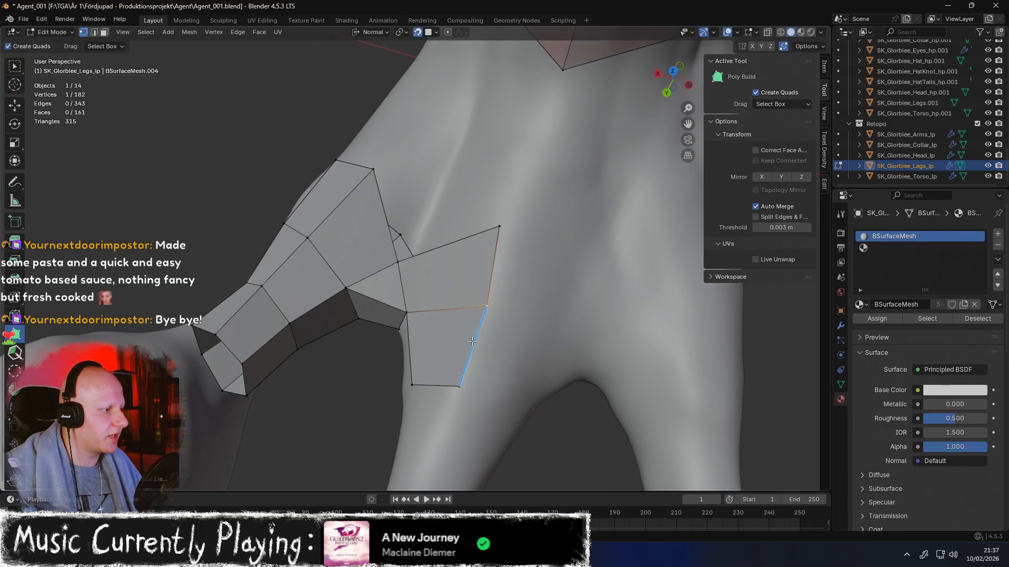
Extrude a neighbouring quad around the middle toe and fill the corner above it with another quad
{"action": "middle_click_drag", "start_coordinate": [467, 302], "coordinate": [454, 276]}
{"action": "left_click_drag", "start_coordinate": [456, 290], "coordinate": [486, 352]}
{"action": "left_click_drag", "start_coordinate": [504, 316], "coordinate": [510, 344]}
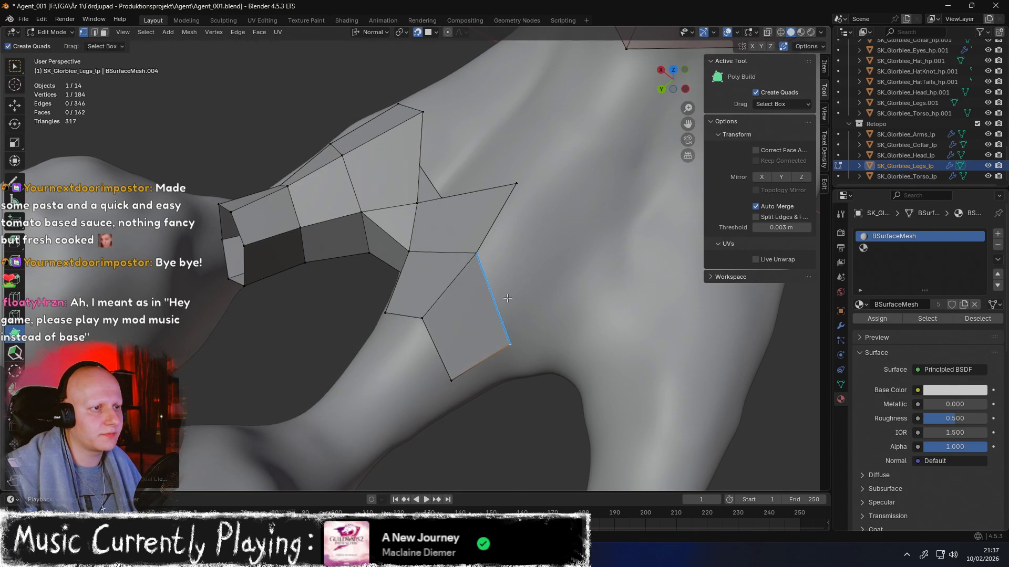
{"action": "middle_click_drag", "start_coordinate": [508, 307], "coordinate": [475, 327]}
{"action": "left_click_drag", "start_coordinate": [462, 306], "coordinate": [544, 368], "text": "ctrl"}
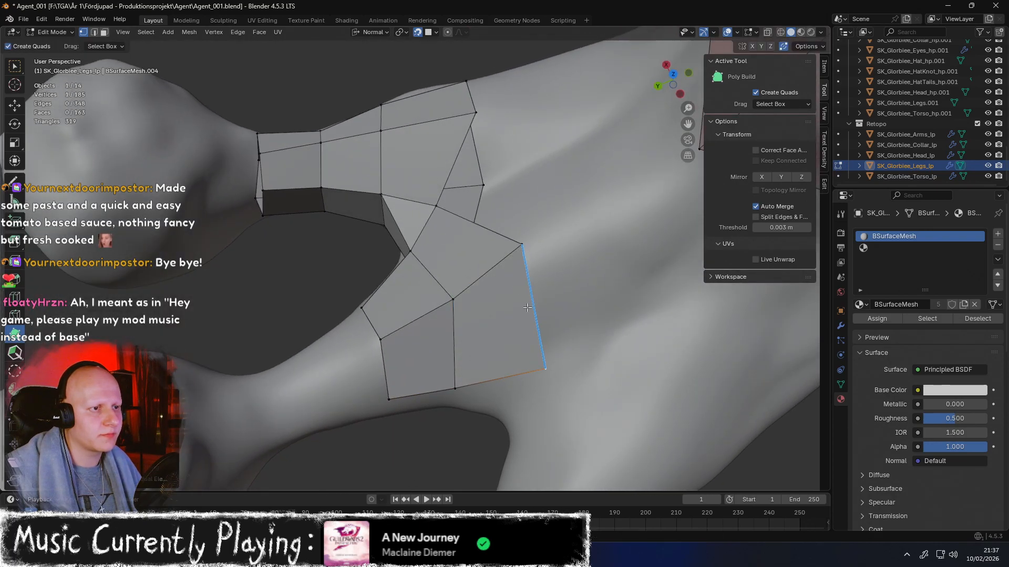
Add a quad joining the underside of the web to the side of the middle toe
{"action": "middle_click_drag", "start_coordinate": [547, 363], "coordinate": [546, 201]}
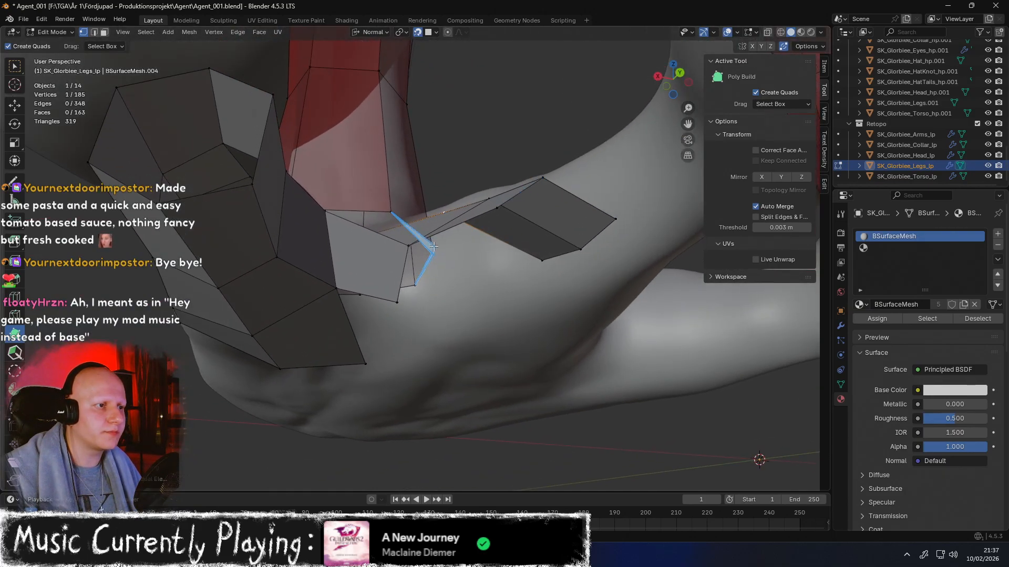
{"action": "left_click_drag", "start_coordinate": [414, 250], "coordinate": [489, 267], "text": "ctrl"}
{"action": "middle_click_drag", "start_coordinate": [489, 267], "coordinate": [397, 253]}
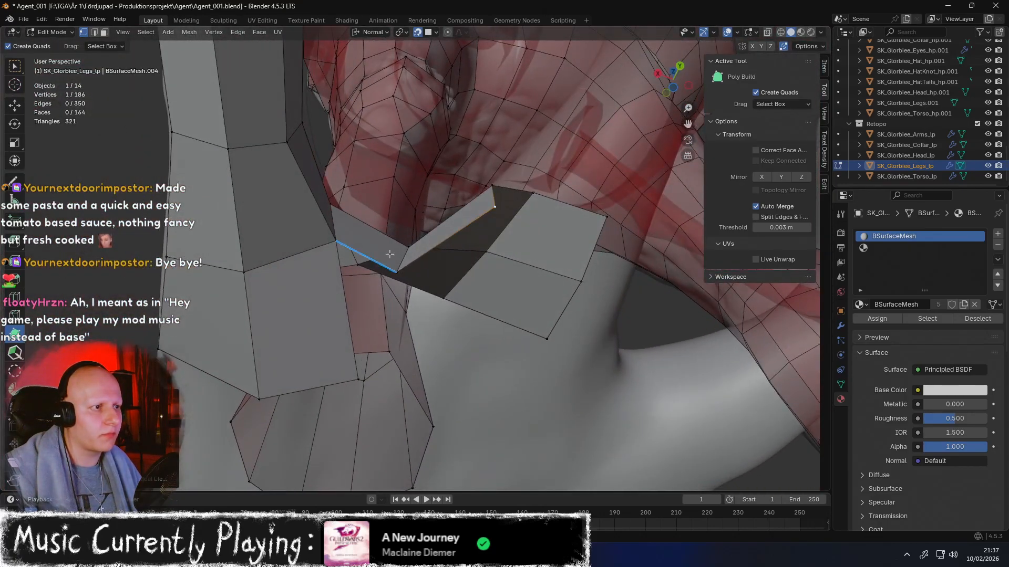
{"action": "left_click_drag", "start_coordinate": [345, 246], "coordinate": [357, 261]}
{"action": "left_click_drag", "start_coordinate": [407, 373], "coordinate": [353, 377]}
{"action": "middle_click_drag", "start_coordinate": [396, 312], "coordinate": [369, 276]}
{"action": "key", "text": "ctrl+z"}
{"action": "key", "text": "ctrl+z"}
{"action": "key", "text": "ctrl+z"}
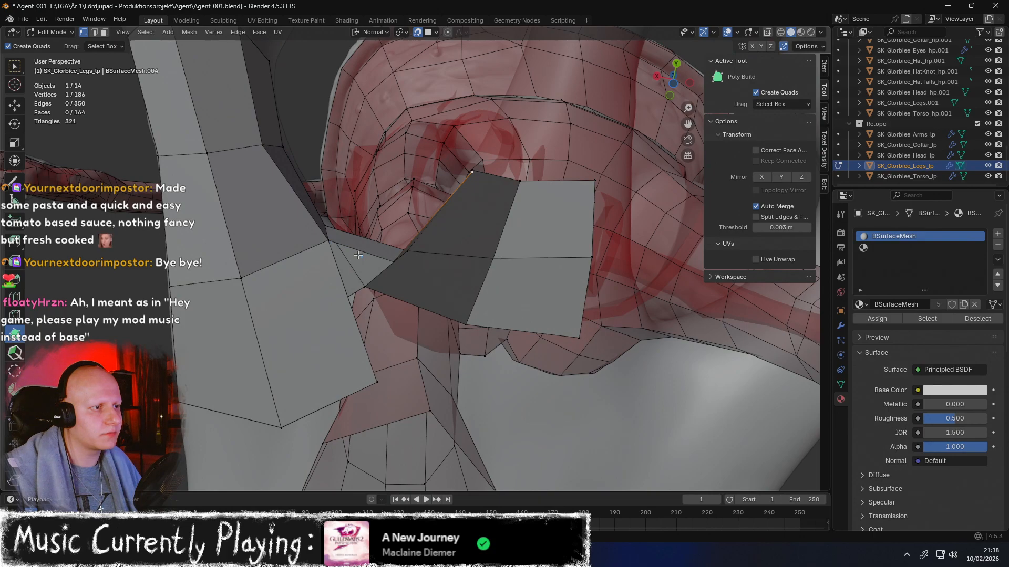
Reposition the outer toe's underside corner and fill the gap between it and the web with a triangle
{"action": "left_click_drag", "start_coordinate": [376, 382], "coordinate": [345, 363]}
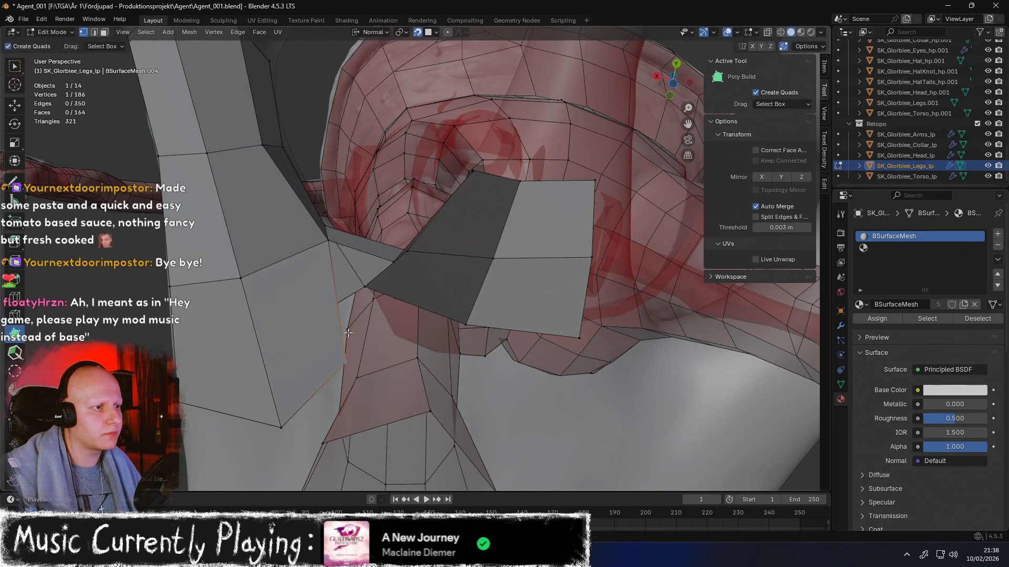
{"action": "left_click_drag", "start_coordinate": [356, 267], "coordinate": [359, 282]}
{"action": "left_click_drag", "start_coordinate": [347, 363], "coordinate": [360, 362]}
{"action": "middle_click_drag", "start_coordinate": [379, 299], "coordinate": [402, 300]}
{"action": "left_click_drag", "start_coordinate": [402, 300], "coordinate": [411, 298]}
{"action": "middle_click_drag", "start_coordinate": [412, 298], "coordinate": [392, 254]}
Extrude one quad from the triangle across the foot's underside and a second one along the middle toe
{"action": "left_click_drag", "start_coordinate": [391, 305], "coordinate": [453, 356]}
{"action": "middle_click_drag", "start_coordinate": [453, 355], "coordinate": [430, 290]}
{"action": "left_click_drag", "start_coordinate": [412, 271], "coordinate": [524, 228], "text": "ctrl"}
{"action": "middle_click_drag", "start_coordinate": [525, 228], "coordinate": [464, 157]}
{"action": "left_click_drag", "start_coordinate": [464, 157], "coordinate": [463, 152]}
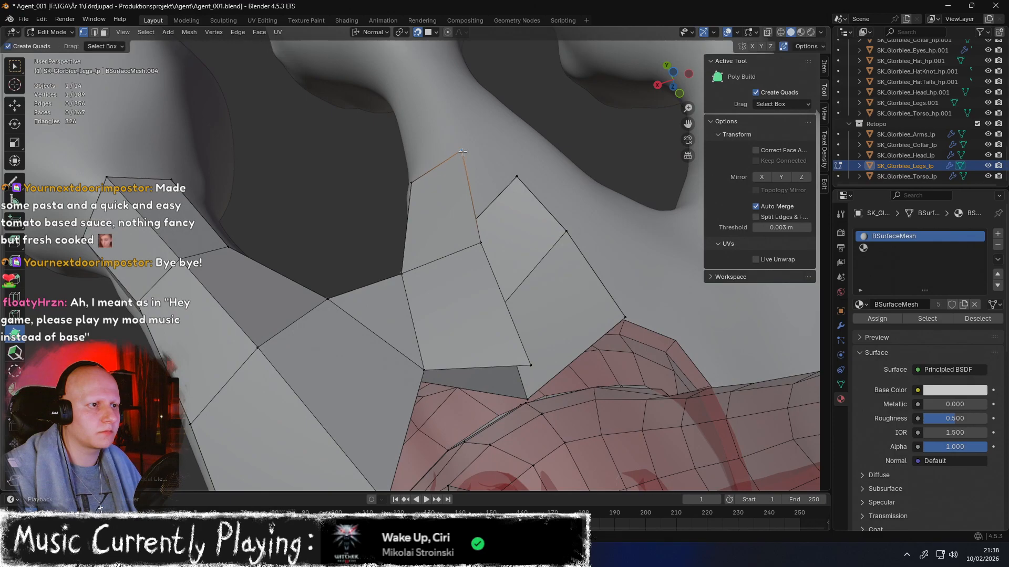
Extrude an adjacent quad across the middle toe's underside and align its vertices with the neighbouring faces
{"action": "middle_click_drag", "start_coordinate": [505, 278], "coordinate": [344, 233]}
{"action": "left_click_drag", "start_coordinate": [344, 234], "coordinate": [415, 182]}
{"action": "middle_click_drag", "start_coordinate": [414, 182], "coordinate": [479, 122]}
{"action": "left_click_drag", "start_coordinate": [452, 133], "coordinate": [456, 123]}
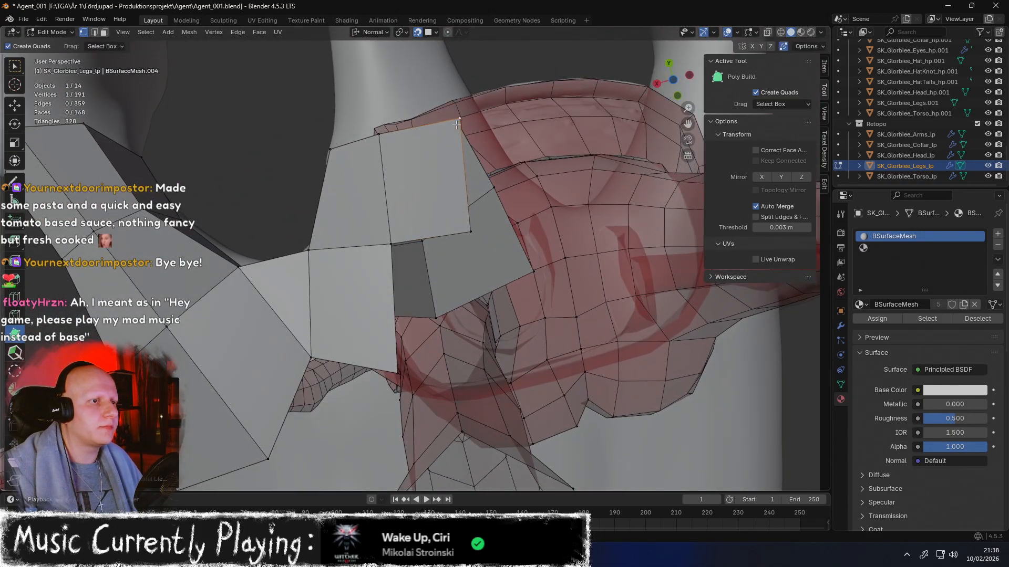
{"action": "left_click_drag", "start_coordinate": [475, 230], "coordinate": [517, 223]}
{"action": "middle_click_drag", "start_coordinate": [461, 122], "coordinate": [510, 172]}
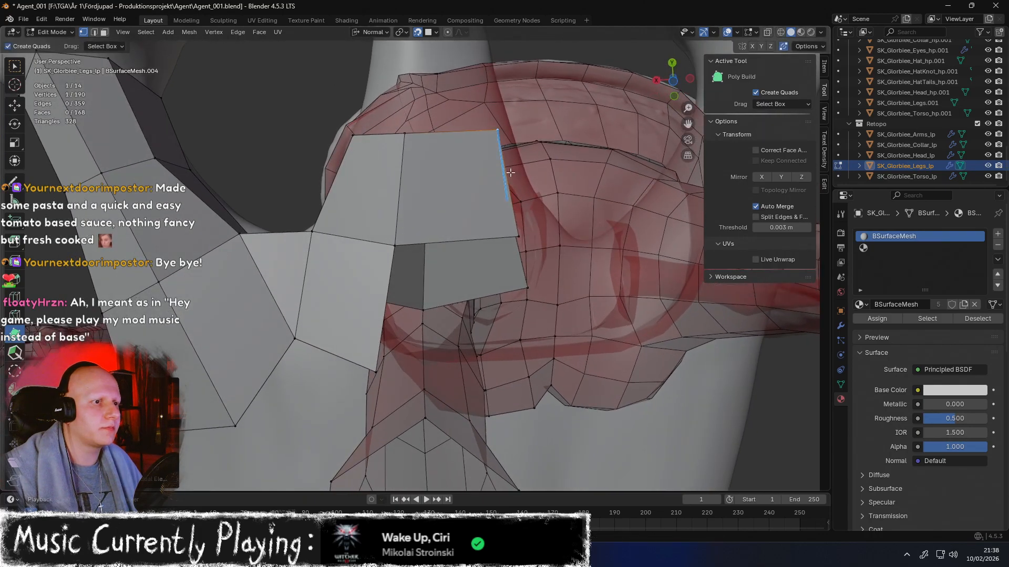
{"action": "left_click_drag", "start_coordinate": [397, 246], "coordinate": [422, 244]}
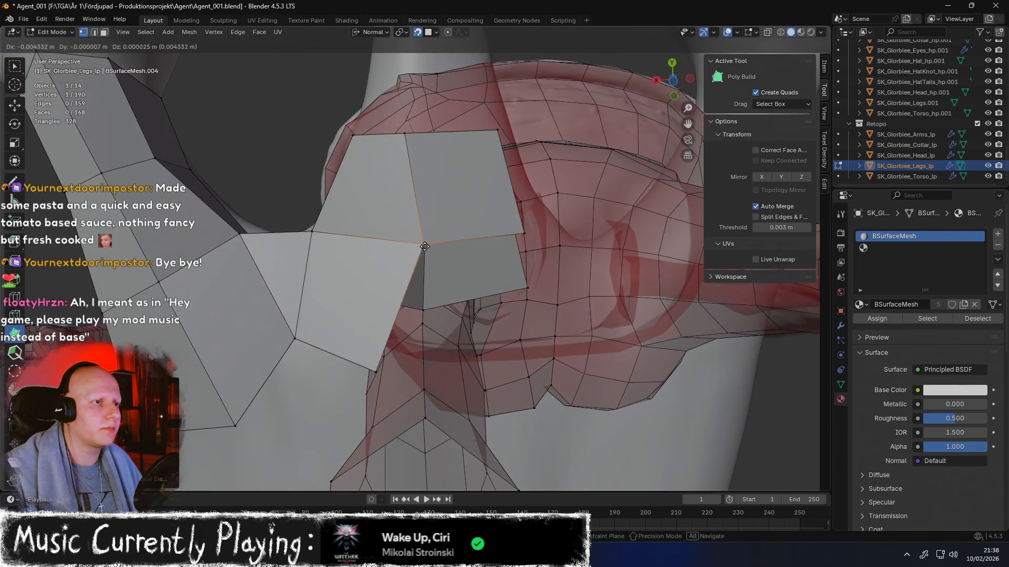
{"action": "left_click_drag", "start_coordinate": [404, 134], "coordinate": [423, 136]}
{"action": "middle_click_drag", "start_coordinate": [423, 136], "coordinate": [414, 161]}
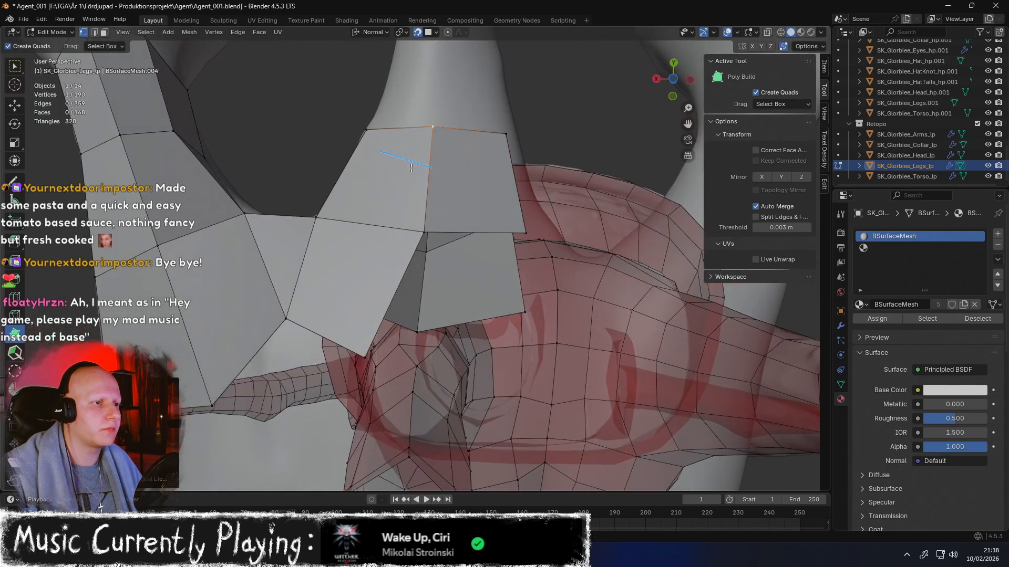
Shift the underside base corner and extrude another quad beneath the base of the middle toe
{"action": "left_click_drag", "start_coordinate": [364, 352], "coordinate": [413, 358]}
{"action": "left_click_drag", "start_coordinate": [422, 226], "coordinate": [556, 335]}
{"action": "middle_click_drag", "start_coordinate": [555, 335], "coordinate": [609, 398]}
Delete the face on the middle toe's side that faces the third toe
{"action": "middle_click_drag", "start_coordinate": [455, 259], "coordinate": [417, 268]}
{"action": "left_click", "coordinate": [413, 225]}
{"action": "key", "text": "x"}
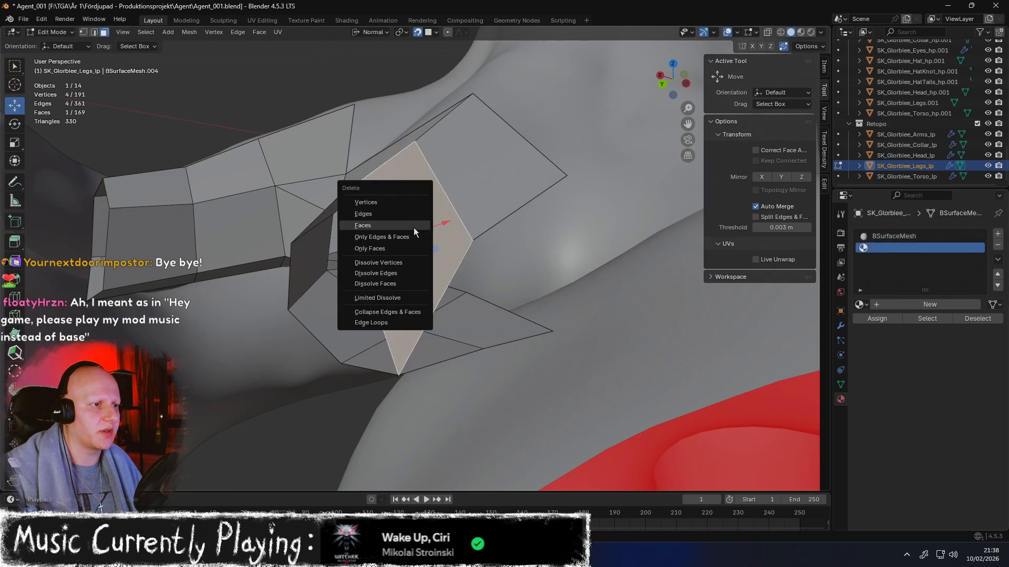
{"action": "left_click", "coordinate": [412, 225]}
{"action": "middle_click_drag", "start_coordinate": [412, 225], "coordinate": [423, 274]}
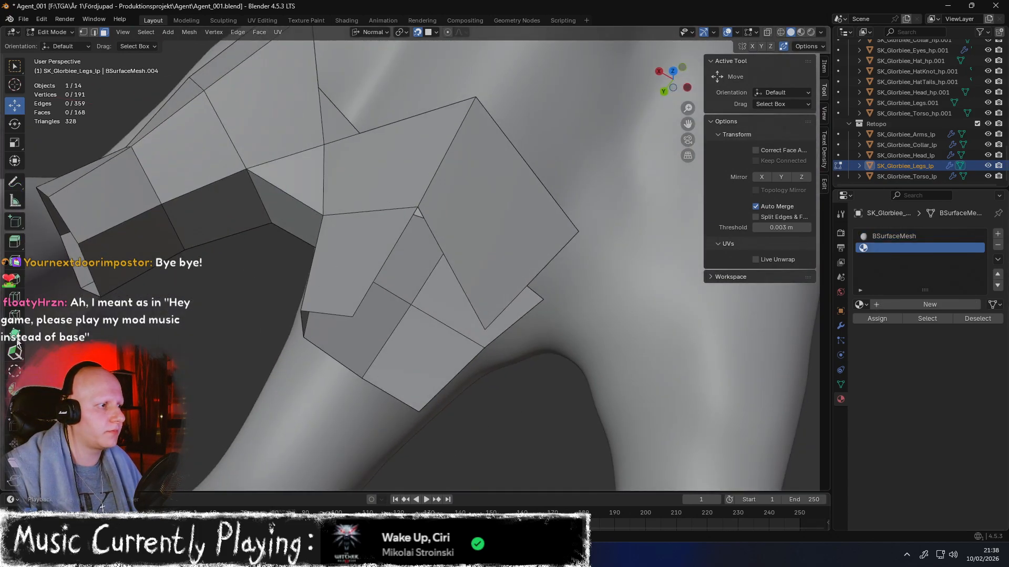
Rebuild the open side of the middle toe with two quads and merge their loose corner into the top mesh
{"action": "left_click_drag", "start_coordinate": [408, 211], "coordinate": [421, 353], "text": "ctrl"}
{"action": "middle_click_drag", "start_coordinate": [420, 353], "coordinate": [398, 210]}
{"action": "left_click_drag", "start_coordinate": [398, 211], "coordinate": [410, 128]}
{"action": "middle_click_drag", "start_coordinate": [410, 128], "coordinate": [467, 253]}
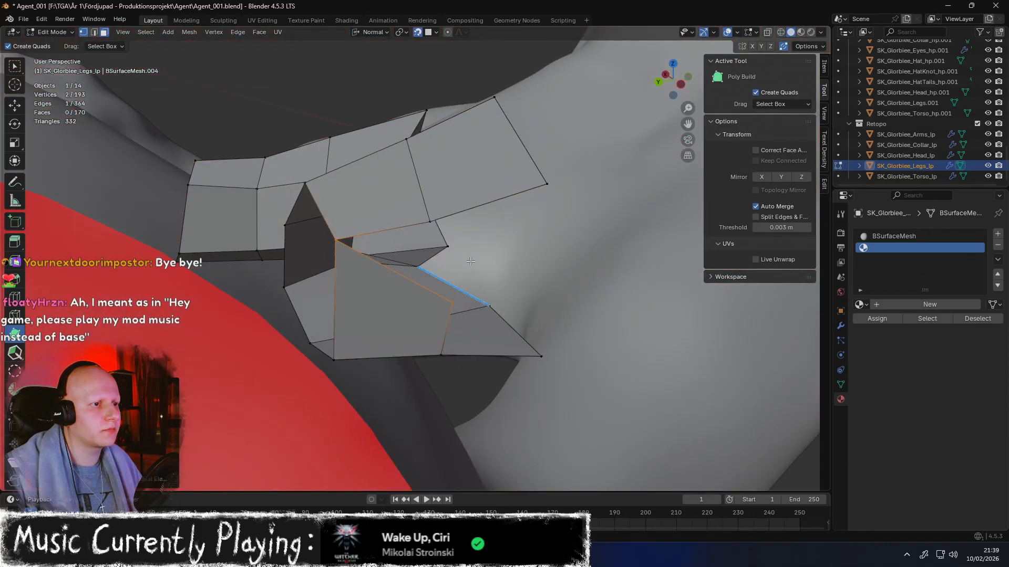
{"action": "left_click_drag", "start_coordinate": [450, 307], "coordinate": [429, 225]}
Extrude a quad from the middle toe's side into the web towards the third toe and adjust its corners
{"action": "middle_click_drag", "start_coordinate": [428, 225], "coordinate": [513, 280]}
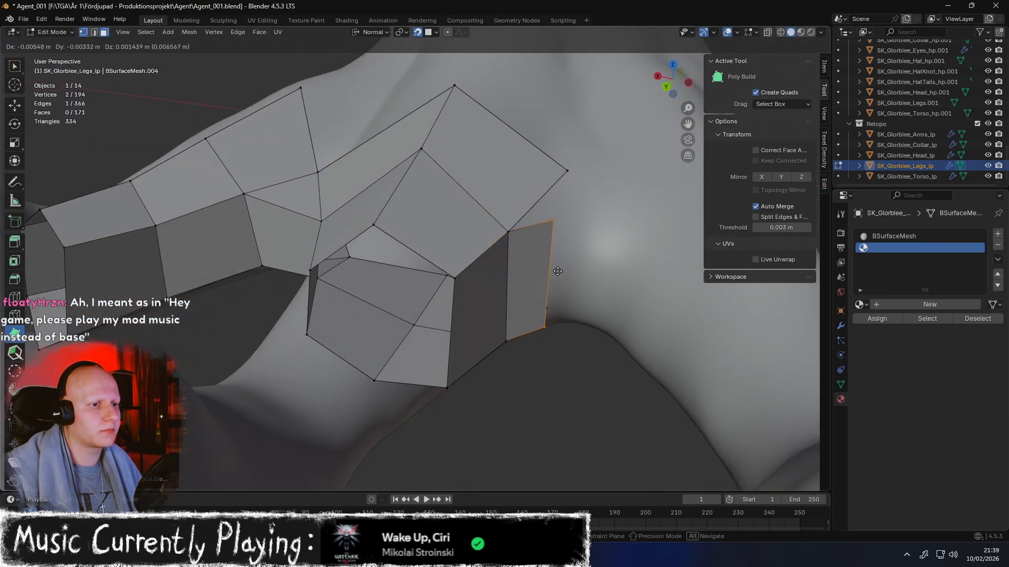
{"action": "left_click_drag", "start_coordinate": [610, 263], "coordinate": [610, 263]}
{"action": "middle_click_drag", "start_coordinate": [610, 263], "coordinate": [596, 279]}
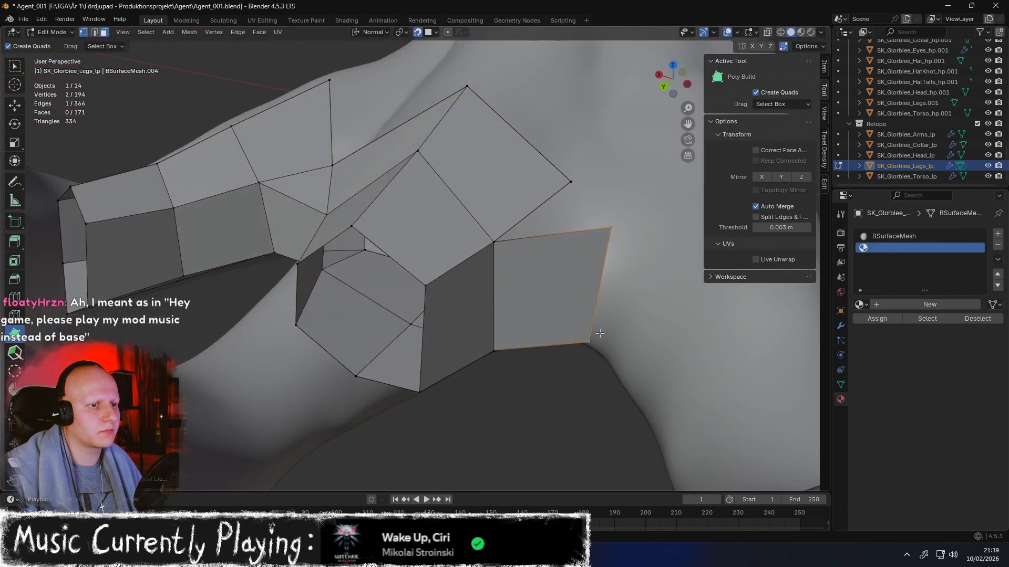
{"action": "left_click_drag", "start_coordinate": [640, 271], "coordinate": [633, 270]}
{"action": "middle_click_drag", "start_coordinate": [558, 295], "coordinate": [512, 207]}
{"action": "left_click_drag", "start_coordinate": [501, 240], "coordinate": [522, 226]}
{"action": "middle_click_drag", "start_coordinate": [522, 226], "coordinate": [511, 257]}
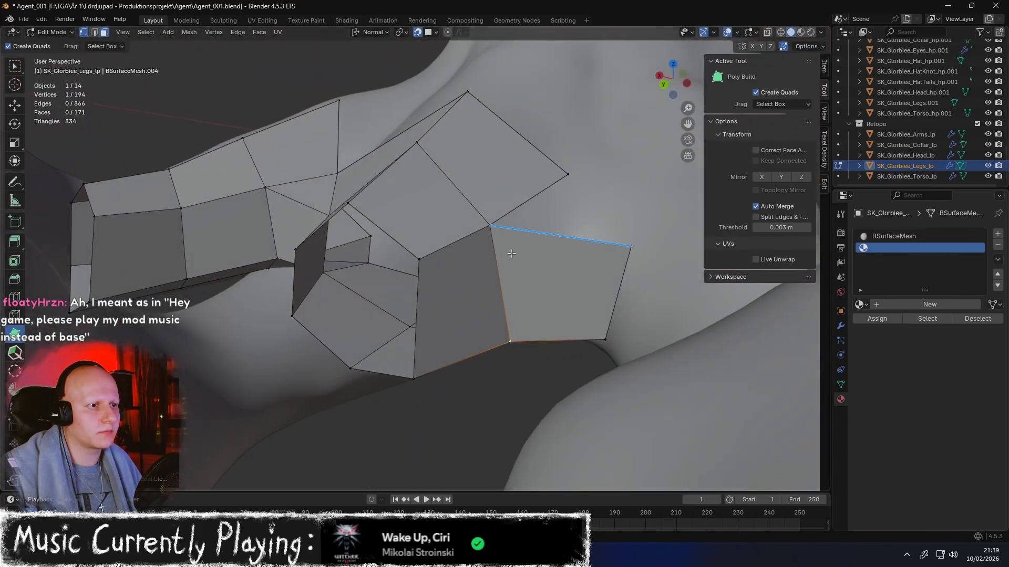
{"action": "left_click_drag", "start_coordinate": [518, 223], "coordinate": [518, 223]}
Fill the gap between the middle toe's top face and the new web quad with a triangle
{"action": "middle_click_drag", "start_coordinate": [519, 223], "coordinate": [541, 284]}
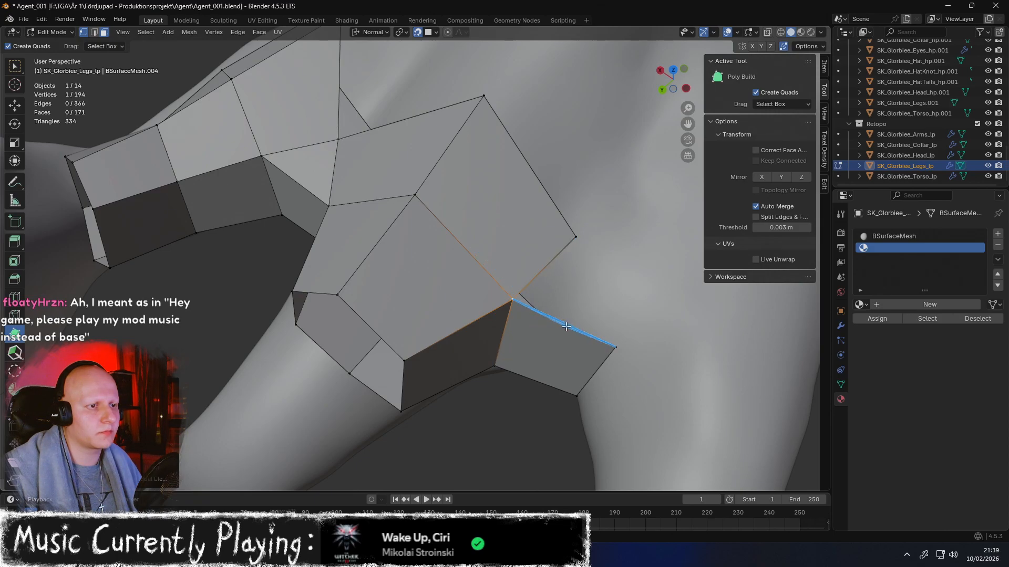
{"action": "left_click_drag", "start_coordinate": [565, 327], "coordinate": [567, 317], "text": "ctrl"}
{"action": "left_click_drag", "start_coordinate": [597, 247], "coordinate": [597, 247], "text": "ctrl"}
{"action": "middle_click_drag", "start_coordinate": [596, 246], "coordinate": [461, 129]}
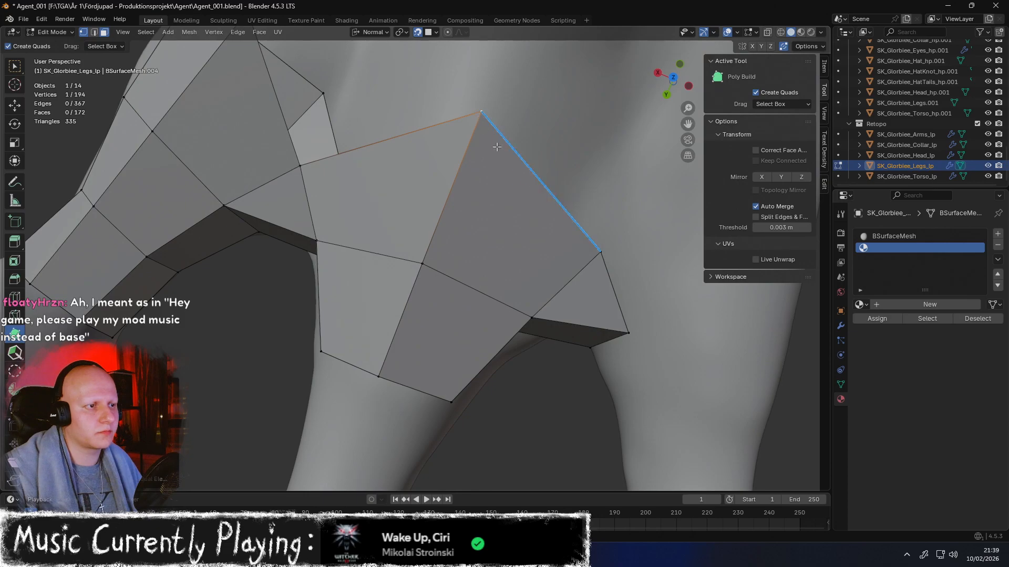
Fill the gap between the middle toe's underside and the web quad with a triangle
{"action": "scroll", "coordinate": [497, 147], "scroll_direction": "down", "scroll_amount": 1}
{"action": "scroll", "coordinate": [486, 171], "scroll_direction": "up", "scroll_amount": 2}
{"action": "scroll", "coordinate": [487, 172], "scroll_direction": "down", "scroll_amount": 7}
{"action": "middle_click_drag", "start_coordinate": [440, 302], "coordinate": [460, 134]}
{"action": "scroll", "coordinate": [473, 174], "scroll_direction": "up", "scroll_amount": 3}
{"action": "middle_click_drag", "start_coordinate": [502, 310], "coordinate": [505, 262]}
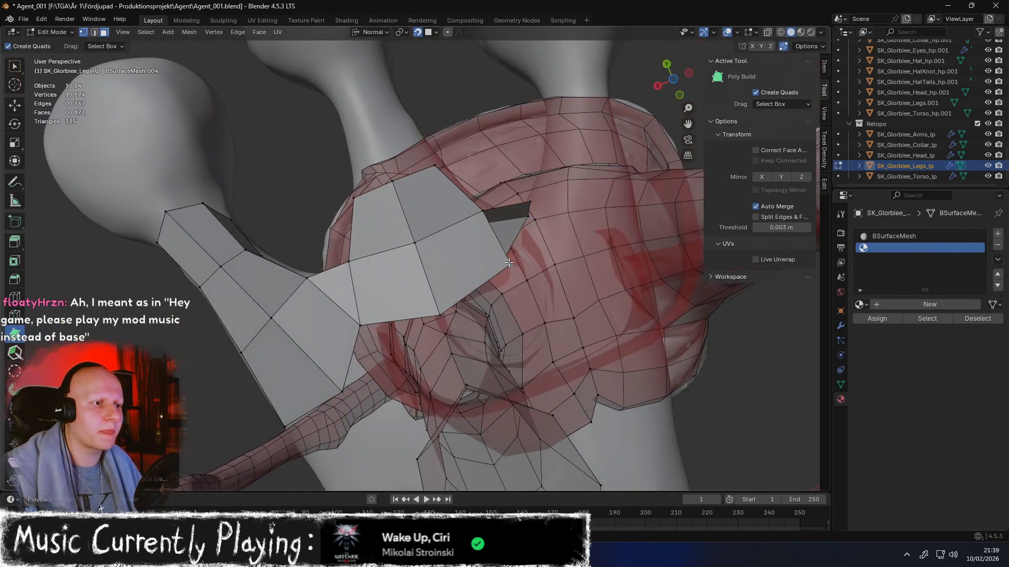
{"action": "middle_click_drag", "start_coordinate": [440, 319], "coordinate": [517, 235]}
{"action": "left_click_drag", "start_coordinate": [517, 235], "coordinate": [516, 236]}
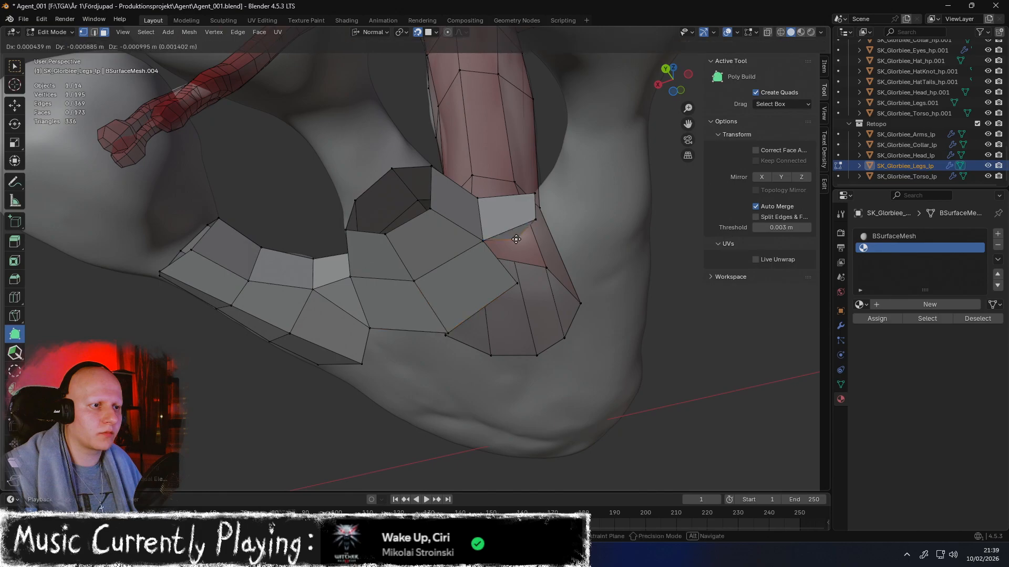
{"action": "left_click_drag", "start_coordinate": [527, 277], "coordinate": [526, 279]}
{"action": "middle_click_drag", "start_coordinate": [526, 278], "coordinate": [499, 268]}
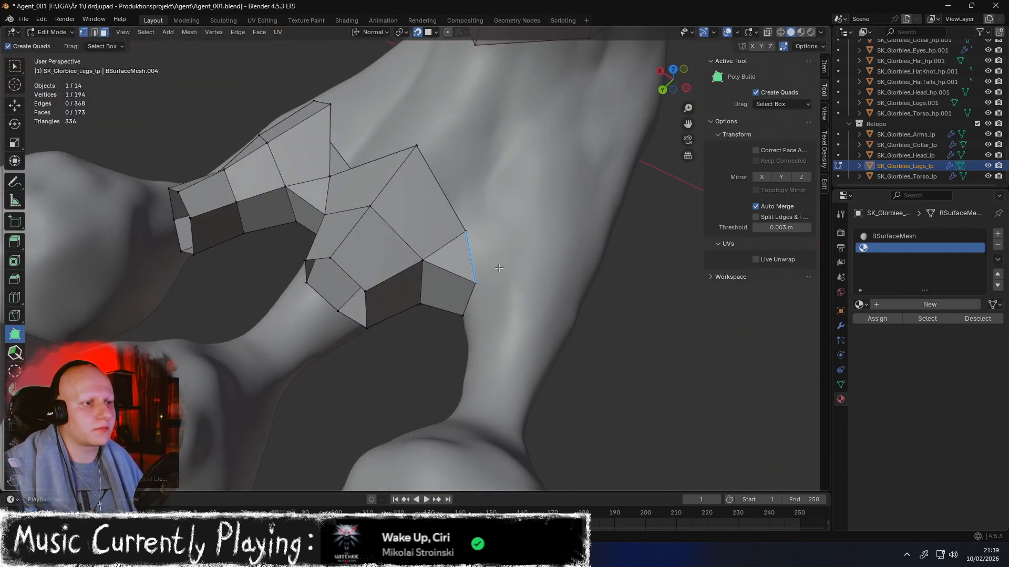
Extrude two quads from the web triangle across the top of the third toe's base and position their corners
{"action": "left_click_drag", "start_coordinate": [532, 262], "coordinate": [543, 199]}
{"action": "middle_click_drag", "start_coordinate": [561, 235], "coordinate": [509, 287]}
{"action": "left_click_drag", "start_coordinate": [517, 292], "coordinate": [532, 350]}
{"action": "left_click_drag", "start_coordinate": [569, 311], "coordinate": [594, 316]}
{"action": "middle_click_drag", "start_coordinate": [596, 317], "coordinate": [634, 333]}
{"action": "left_click_drag", "start_coordinate": [519, 300], "coordinate": [514, 305]}
{"action": "left_click_drag", "start_coordinate": [590, 276], "coordinate": [592, 289]}
{"action": "middle_click_drag", "start_coordinate": [593, 290], "coordinate": [603, 279]}
{"action": "scroll", "coordinate": [553, 264], "scroll_direction": "up", "scroll_amount": 3}
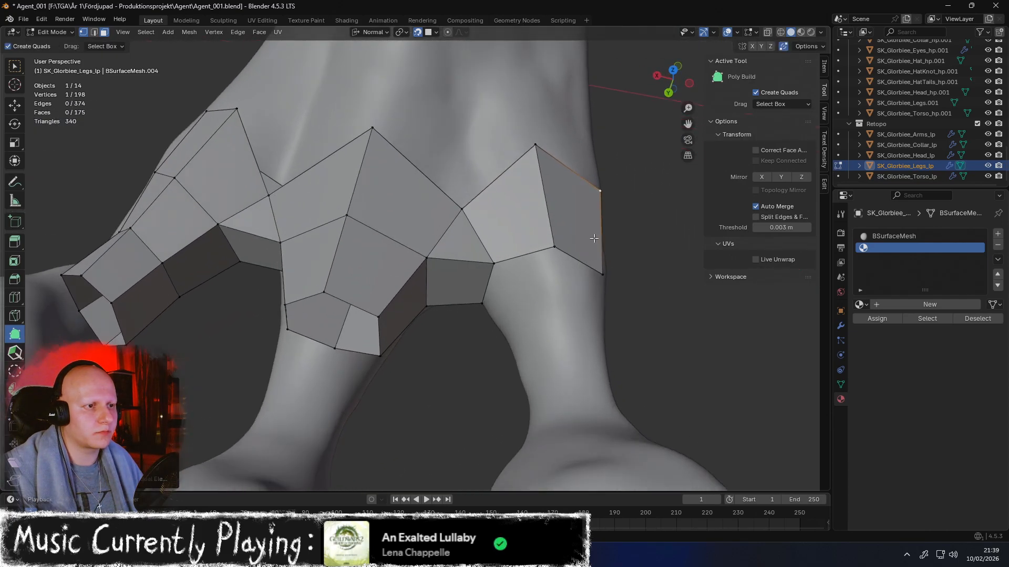
Extrude a quad down the third toe's top, adjust its lower corners and add a neighbouring quad beside it
{"action": "left_click_drag", "start_coordinate": [529, 258], "coordinate": [547, 324]}
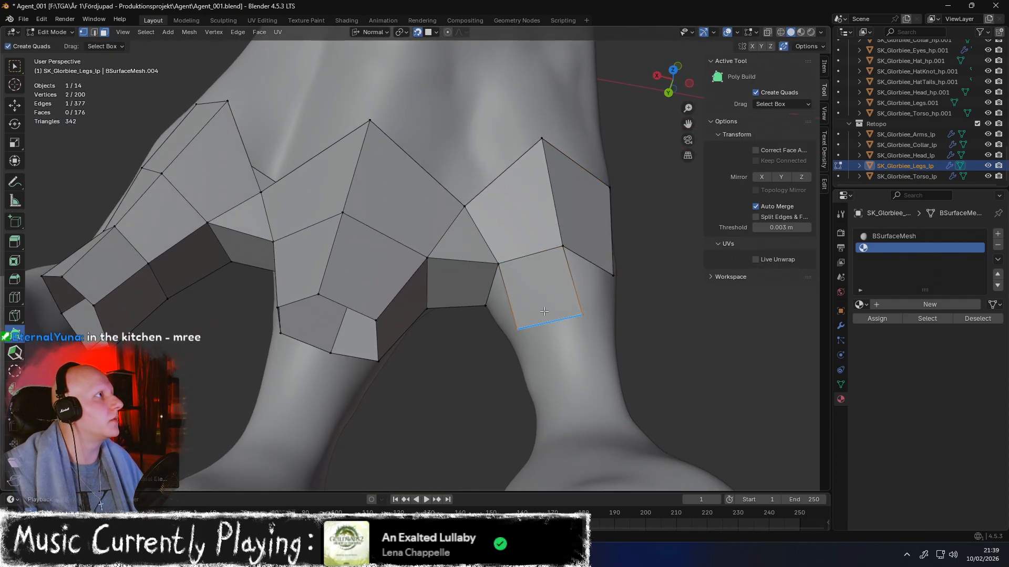
{"action": "middle_click_drag", "start_coordinate": [541, 314], "coordinate": [511, 301]}
{"action": "middle_click_drag", "start_coordinate": [578, 268], "coordinate": [420, 303]}
{"action": "left_click", "coordinate": [504, 301]}
{"action": "left_click", "coordinate": [453, 310], "text": "ctrl"}
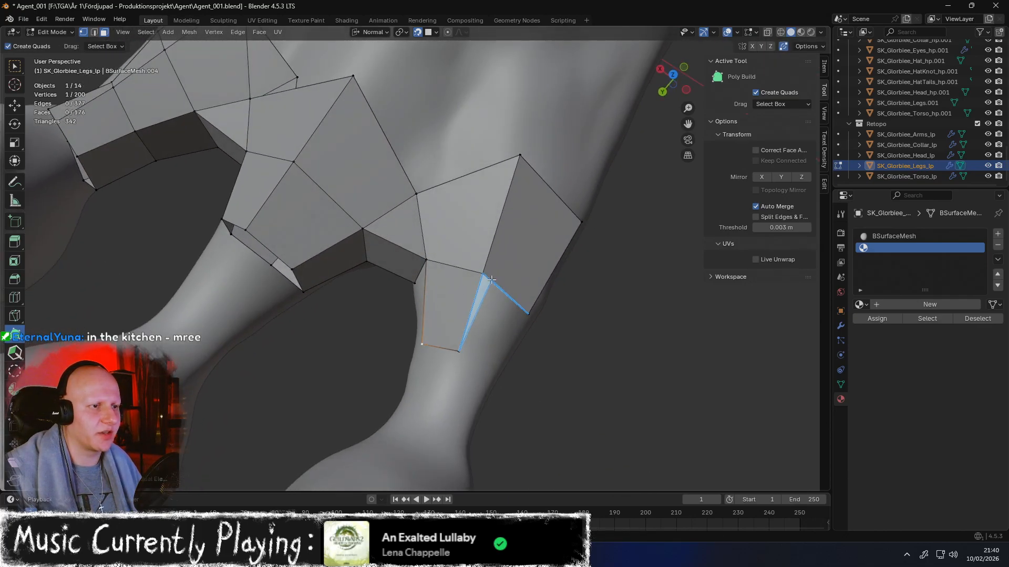
{"action": "left_click_drag", "start_coordinate": [491, 280], "coordinate": [500, 332]}
{"action": "left_click_drag", "start_coordinate": [494, 370], "coordinate": [495, 368]}
{"action": "middle_click_drag", "start_coordinate": [495, 363], "coordinate": [437, 349]}
Extend the third toe's mesh around the foot's outward-facing side with two more quads and position their corners
{"action": "middle_click_drag", "start_coordinate": [467, 273], "coordinate": [488, 361]}
{"action": "left_click_drag", "start_coordinate": [489, 362], "coordinate": [491, 404]}
{"action": "middle_click_drag", "start_coordinate": [491, 404], "coordinate": [488, 335]}
{"action": "left_click_drag", "start_coordinate": [562, 341], "coordinate": [564, 377]}
{"action": "left_click_drag", "start_coordinate": [421, 335], "coordinate": [436, 384]}
{"action": "middle_click_drag", "start_coordinate": [451, 374], "coordinate": [493, 366]}
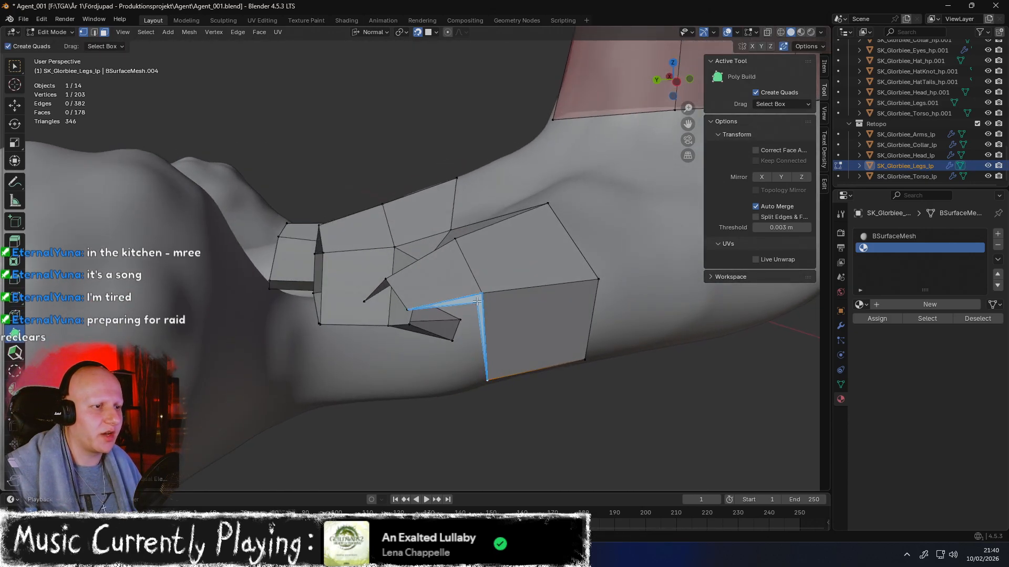
{"action": "left_click_drag", "start_coordinate": [476, 301], "coordinate": [479, 307]}
{"action": "left_click_drag", "start_coordinate": [416, 394], "coordinate": [418, 395]}
{"action": "middle_click_drag", "start_coordinate": [466, 412], "coordinate": [554, 296]}
{"action": "middle_click_drag", "start_coordinate": [410, 273], "coordinate": [448, 254]}
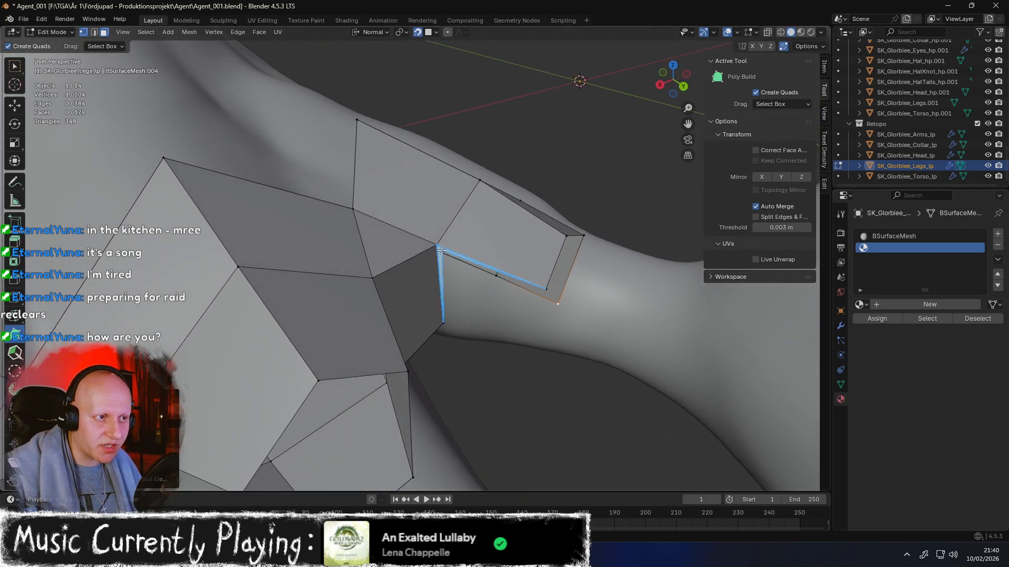
Add a quad along the third toe's side next to the web and adjust its free corner
{"action": "left_click_drag", "start_coordinate": [441, 251], "coordinate": [463, 271]}
{"action": "left_click_drag", "start_coordinate": [532, 343], "coordinate": [532, 343]}
{"action": "middle_click_drag", "start_coordinate": [532, 343], "coordinate": [561, 326]}
{"action": "left_click_drag", "start_coordinate": [562, 325], "coordinate": [559, 326]}
{"action": "middle_click_drag", "start_coordinate": [556, 321], "coordinate": [532, 257]}
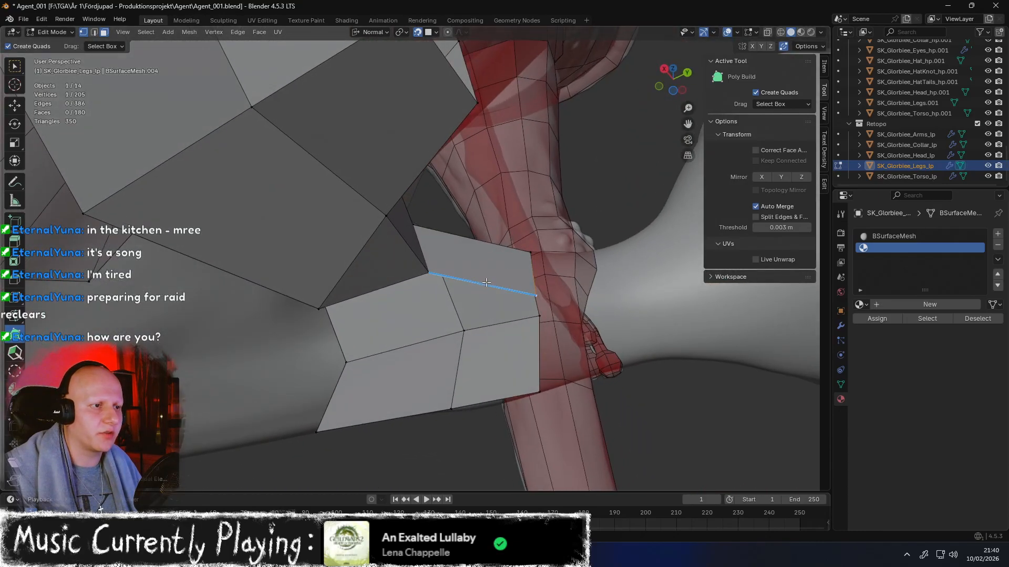
Extrude two quads across the third toe's underside and merge the free corner into the side mesh
{"action": "left_click_drag", "start_coordinate": [479, 289], "coordinate": [482, 308]}
{"action": "middle_click_drag", "start_coordinate": [485, 323], "coordinate": [447, 275]}
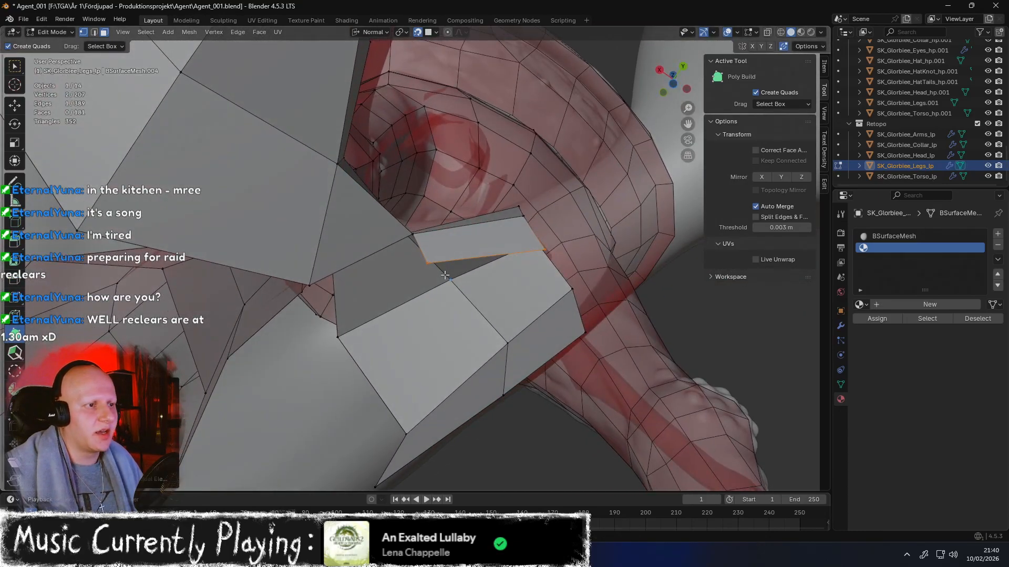
{"action": "left_click_drag", "start_coordinate": [427, 264], "coordinate": [463, 330]}
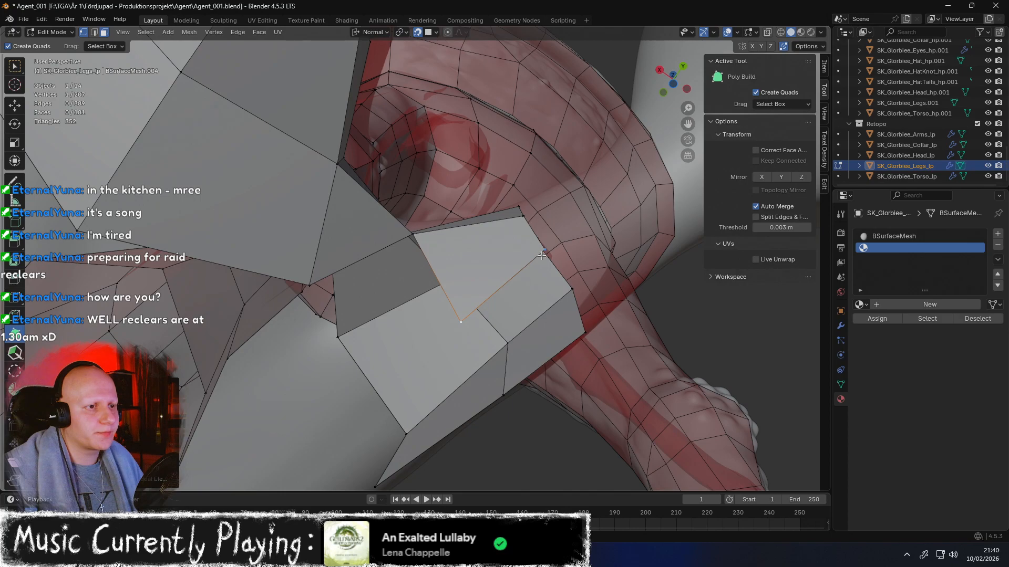
{"action": "middle_click_drag", "start_coordinate": [538, 267], "coordinate": [468, 250]}
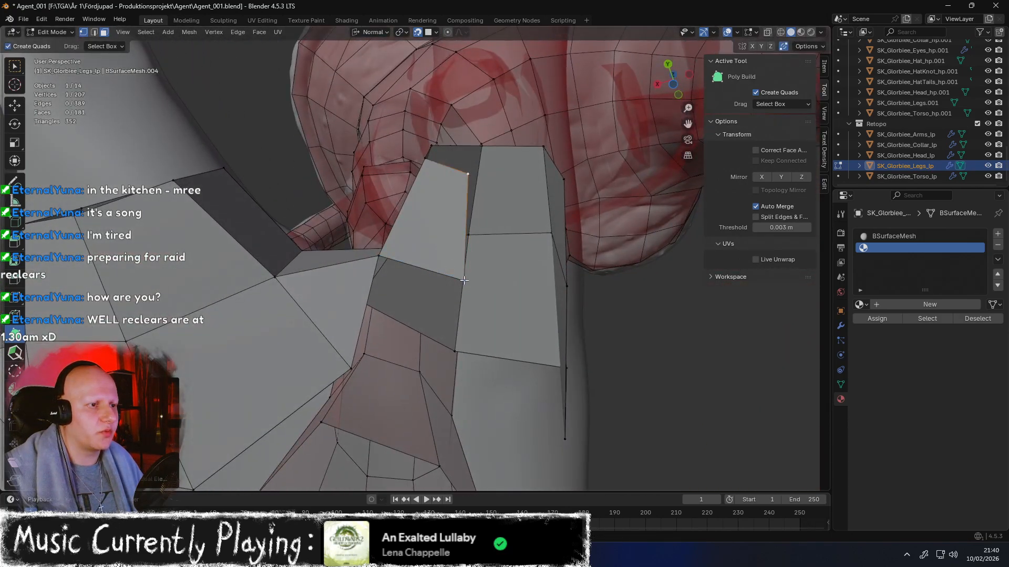
{"action": "left_click_drag", "start_coordinate": [486, 180], "coordinate": [486, 182]}
{"action": "middle_click_drag", "start_coordinate": [486, 182], "coordinate": [459, 232]}
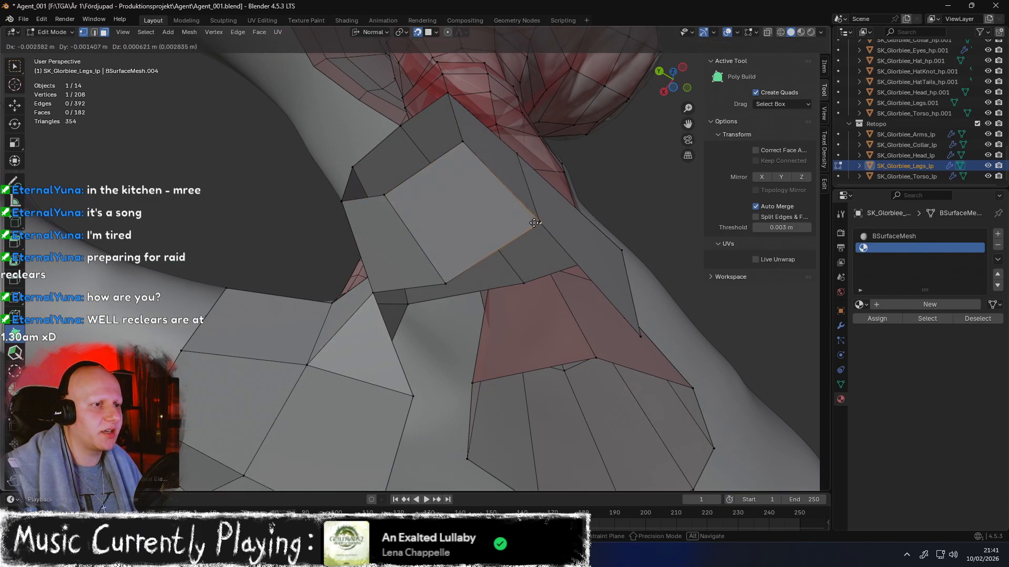
{"action": "left_click_drag", "start_coordinate": [534, 223], "coordinate": [533, 225]}
{"action": "middle_click_drag", "start_coordinate": [533, 225], "coordinate": [490, 227]}
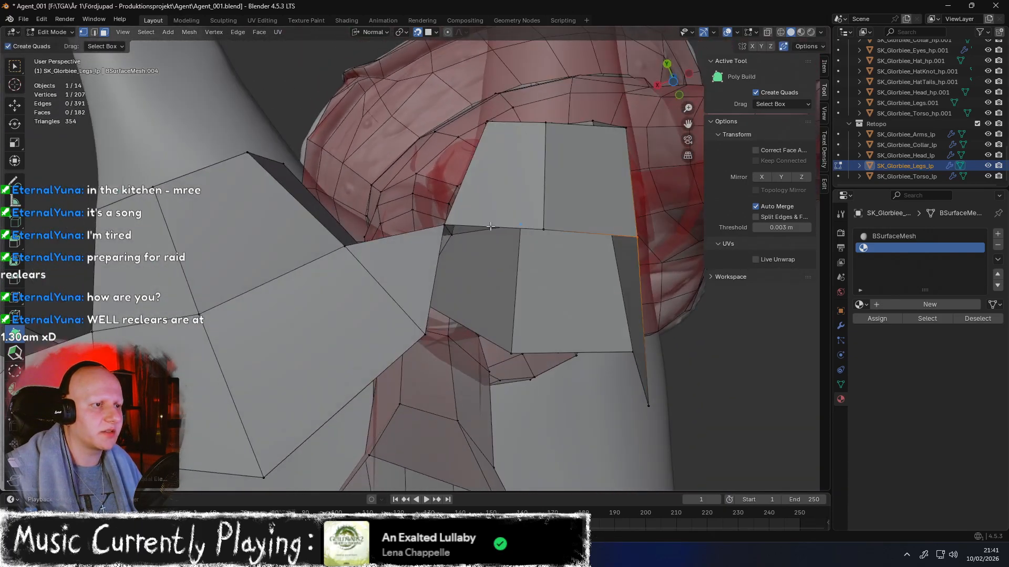
Extrude two quads along the third toe's underside beside the web and merge the free corners into the neighbouring mesh
{"action": "left_click_drag", "start_coordinate": [447, 226], "coordinate": [499, 319]}
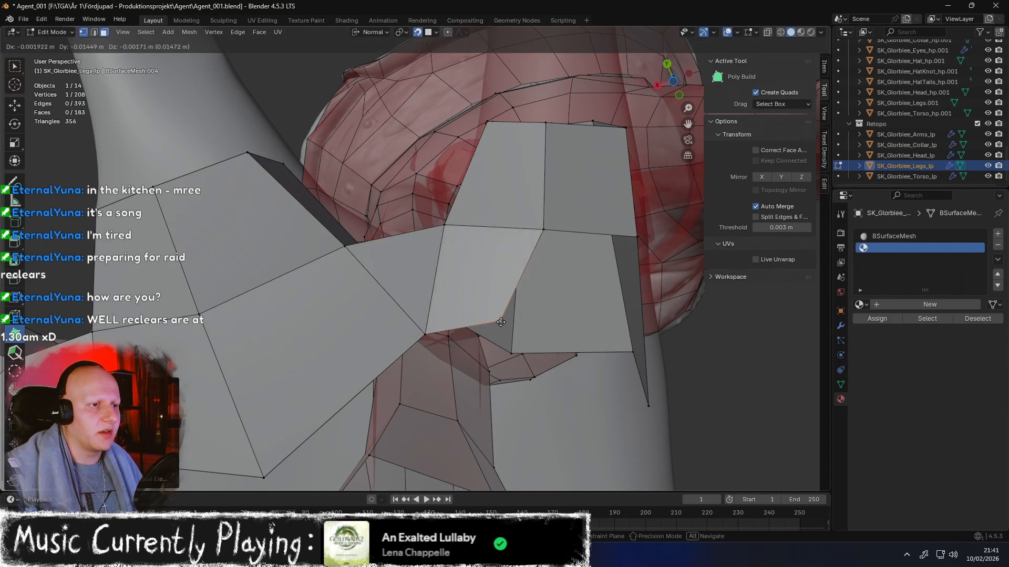
{"action": "left_click_drag", "start_coordinate": [533, 356], "coordinate": [532, 355]}
{"action": "middle_click_drag", "start_coordinate": [533, 356], "coordinate": [561, 342]}
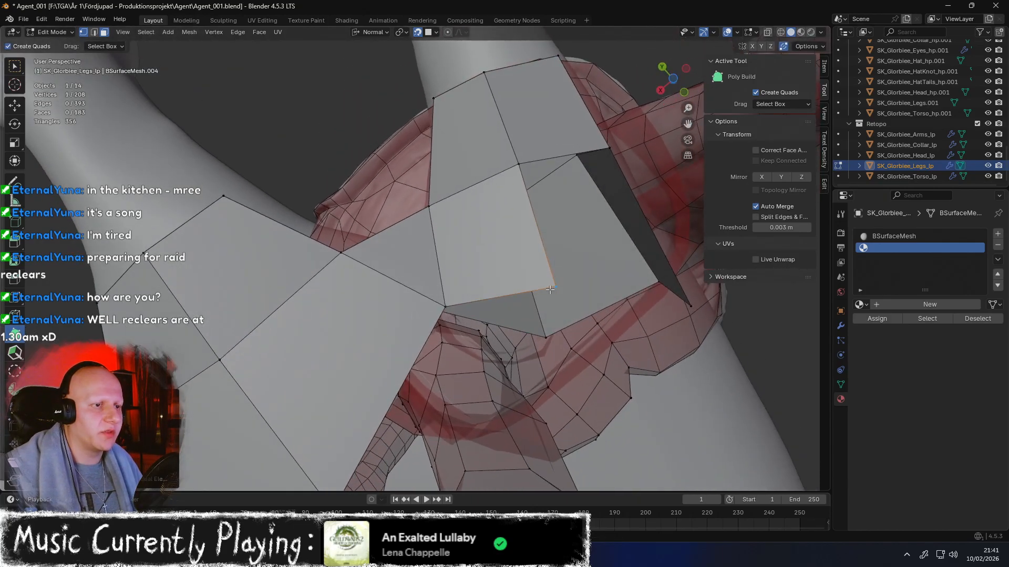
{"action": "left_click_drag", "start_coordinate": [520, 164], "coordinate": [612, 256]}
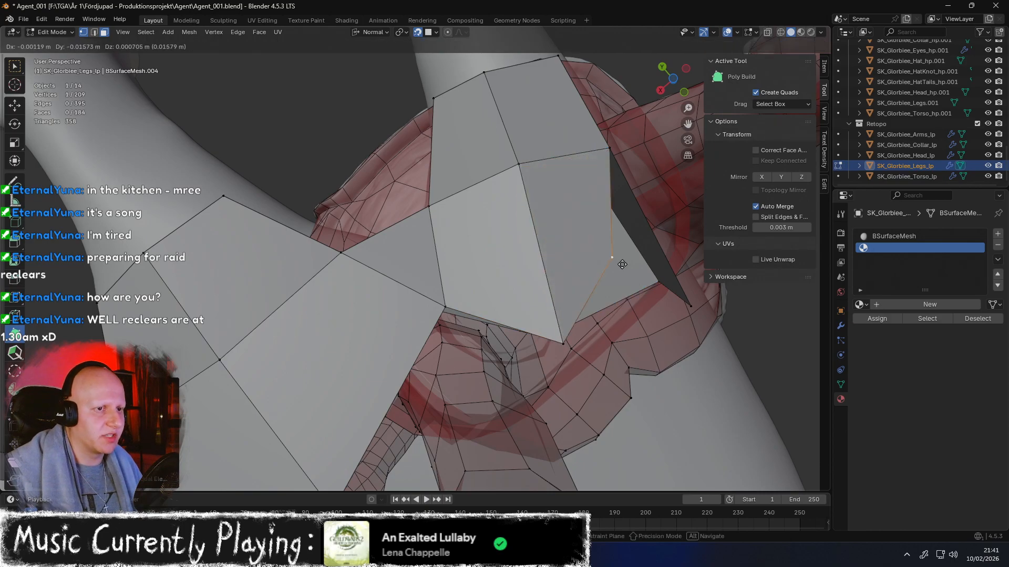
{"action": "left_click_drag", "start_coordinate": [693, 306], "coordinate": [693, 306]}
Extrude two quads from behind the toes up over the top of the foot toward the ankle and position their corners
{"action": "middle_click_drag", "start_coordinate": [692, 306], "coordinate": [495, 411]}
{"action": "middle_click_drag", "start_coordinate": [494, 289], "coordinate": [502, 364]}
{"action": "left_click_drag", "start_coordinate": [449, 358], "coordinate": [471, 299], "text": "ctrl"}
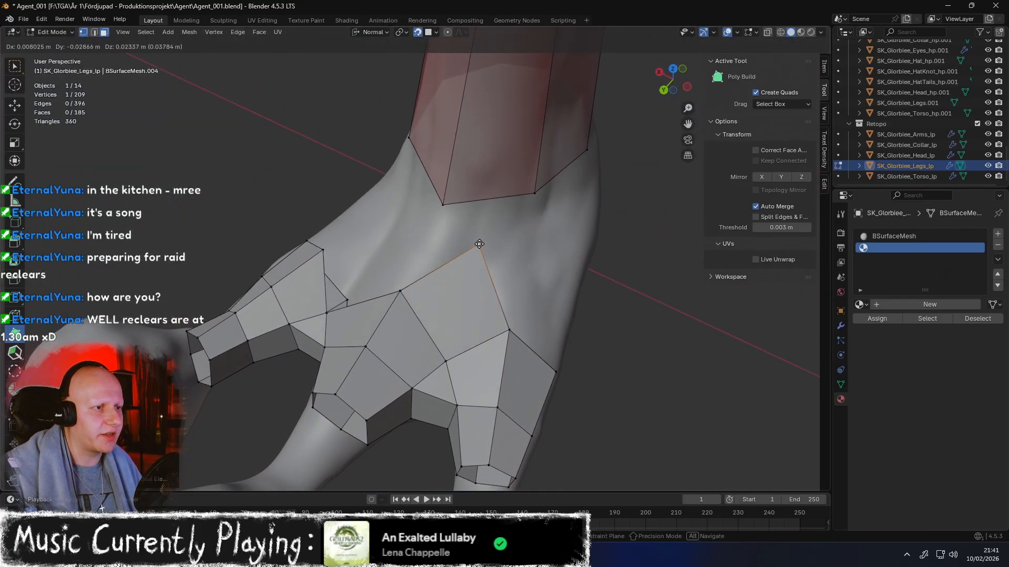
{"action": "left_click_drag", "start_coordinate": [508, 268], "coordinate": [507, 268], "text": "ctrl"}
{"action": "middle_click_drag", "start_coordinate": [508, 268], "coordinate": [589, 284]}
{"action": "left_click_drag", "start_coordinate": [394, 347], "coordinate": [387, 320], "text": "ctrl"}
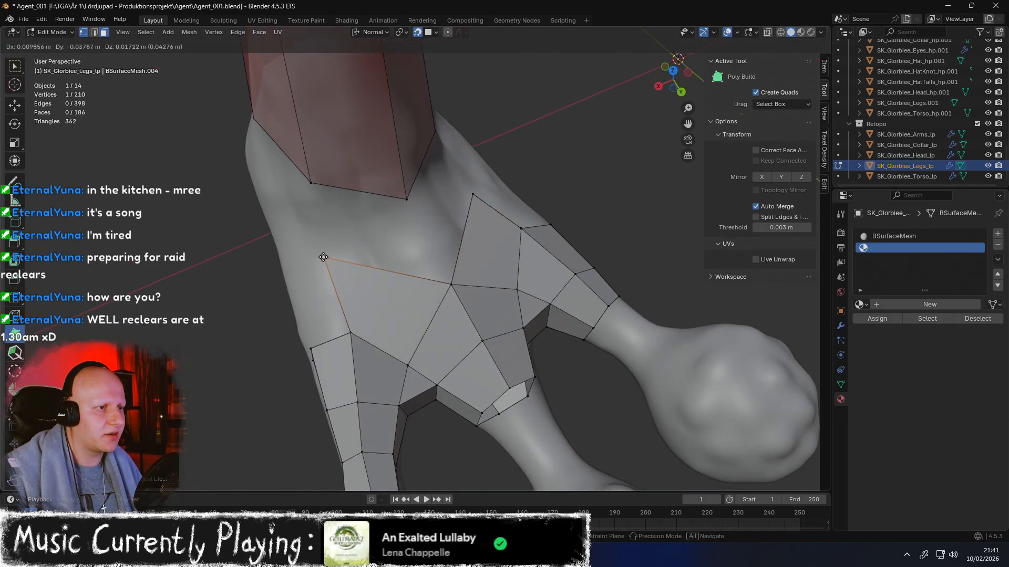
{"action": "left_click_drag", "start_coordinate": [326, 251], "coordinate": [325, 255], "text": "ctrl"}
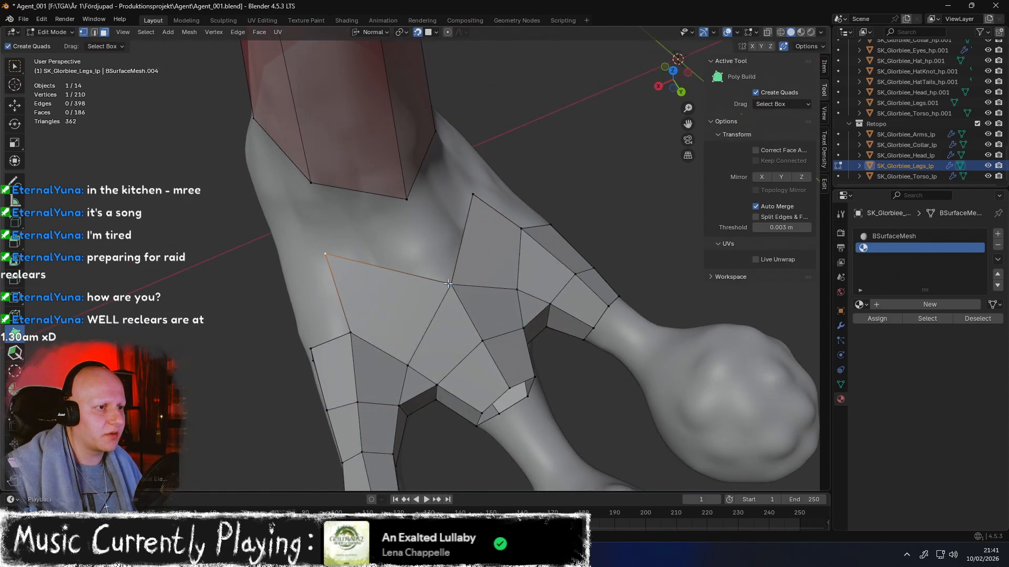
Bridge the top of the foot to the ankle's open edge with quads
{"action": "left_click_drag", "start_coordinate": [365, 193], "coordinate": [436, 133], "text": "ctrl"}
{"action": "middle_click_drag", "start_coordinate": [439, 137], "coordinate": [437, 213]}
{"action": "left_click_drag", "start_coordinate": [342, 310], "coordinate": [446, 358]}
{"action": "left_click_drag", "start_coordinate": [407, 279], "coordinate": [583, 245]}
Extend two quads back along the side of the foot and merge their corners into the ankle's lower edge
{"action": "middle_click_drag", "start_coordinate": [583, 245], "coordinate": [627, 247]}
{"action": "middle_click_drag", "start_coordinate": [461, 280], "coordinate": [468, 316]}
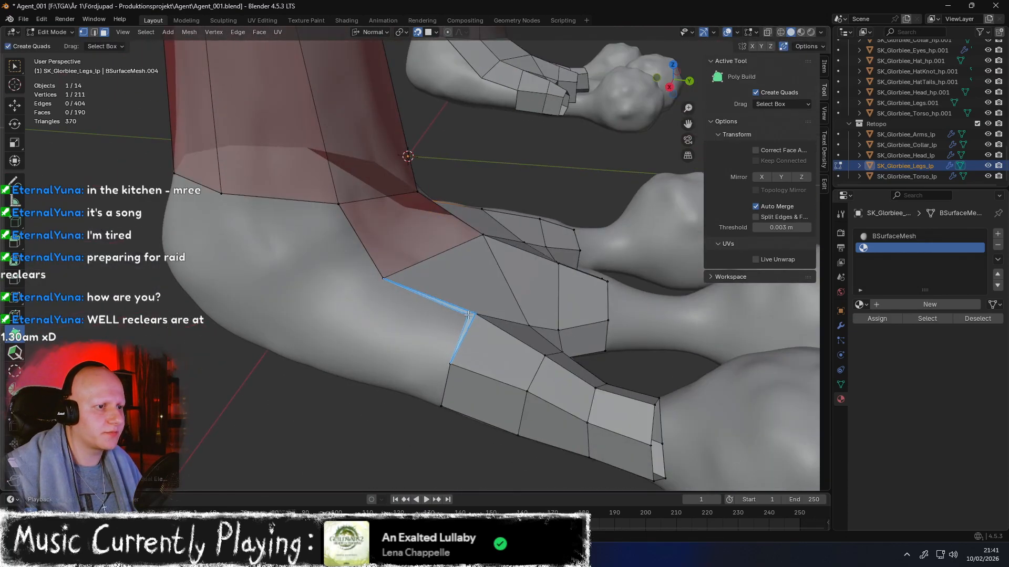
{"action": "left_click_drag", "start_coordinate": [468, 316], "coordinate": [376, 322]}
{"action": "left_click_drag", "start_coordinate": [311, 310], "coordinate": [311, 311]}
{"action": "middle_click_drag", "start_coordinate": [311, 310], "coordinate": [375, 305]}
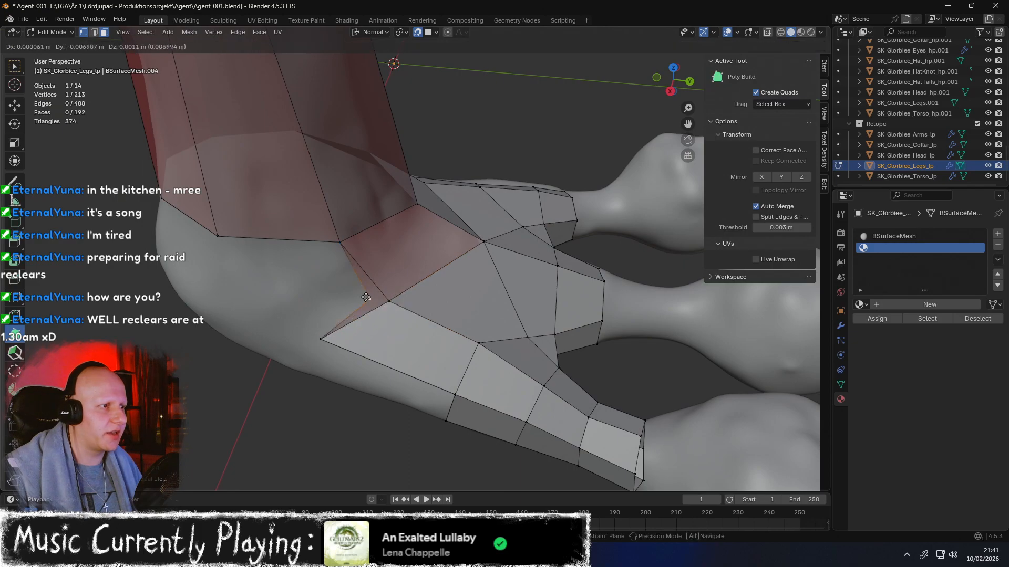
{"action": "left_click_drag", "start_coordinate": [218, 239], "coordinate": [219, 239]}
{"action": "middle_click_drag", "start_coordinate": [218, 240], "coordinate": [466, 262]}
{"action": "middle_click_drag", "start_coordinate": [485, 316], "coordinate": [440, 338]}
{"action": "left_click_drag", "start_coordinate": [336, 317], "coordinate": [308, 318]}
{"action": "middle_click_drag", "start_coordinate": [329, 299], "coordinate": [344, 273]}
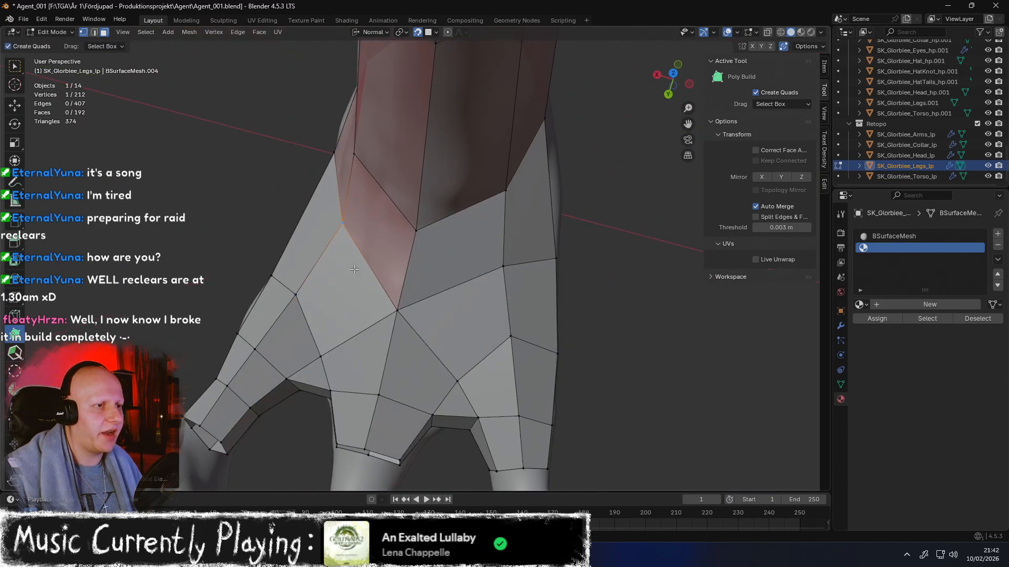
Extend the mesh along the foot's side toward the heel below the ankle and snap the new corners
{"action": "middle_click_drag", "start_coordinate": [501, 269], "coordinate": [413, 221]}
{"action": "middle_click_drag", "start_coordinate": [519, 311], "coordinate": [490, 289]}
{"action": "left_click_drag", "start_coordinate": [477, 299], "coordinate": [486, 295]}
{"action": "middle_click_drag", "start_coordinate": [487, 295], "coordinate": [356, 351]}
{"action": "left_click_drag", "start_coordinate": [356, 350], "coordinate": [604, 351]}
{"action": "middle_click_drag", "start_coordinate": [589, 335], "coordinate": [528, 316]}
Extrude quads down from the ankle's lower edge around the back of the heel
{"action": "left_click_drag", "start_coordinate": [413, 192], "coordinate": [536, 357], "text": "ctrl"}
{"action": "middle_click_drag", "start_coordinate": [537, 357], "coordinate": [329, 237]}
{"action": "left_click_drag", "start_coordinate": [321, 213], "coordinate": [405, 397], "text": "ctrl"}
{"action": "middle_click_drag", "start_coordinate": [404, 397], "coordinate": [431, 316]}
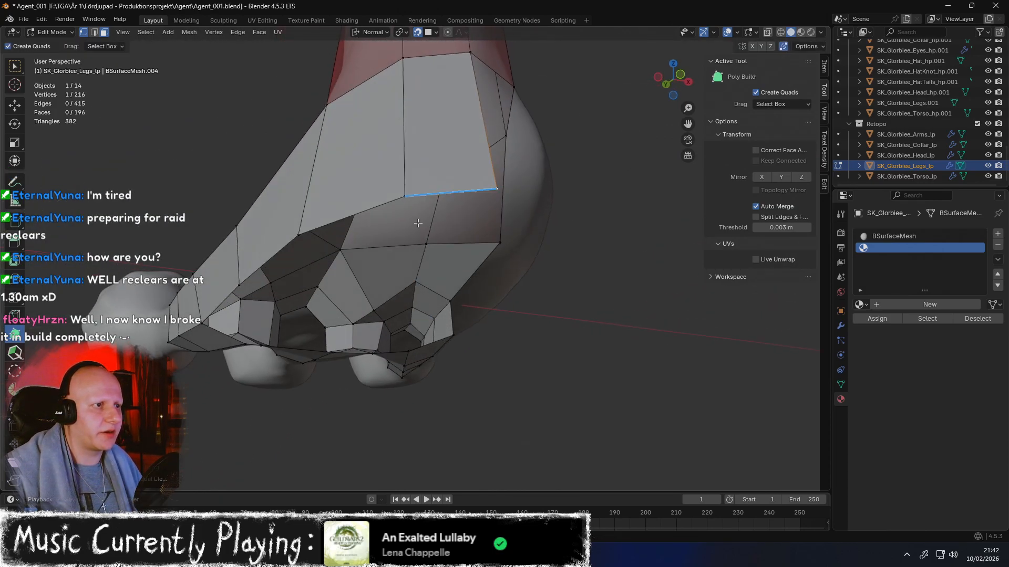
{"action": "middle_click_drag", "start_coordinate": [419, 224], "coordinate": [356, 273]}
{"action": "left_click_drag", "start_coordinate": [315, 202], "coordinate": [423, 377], "text": "ctrl"}
{"action": "middle_click_drag", "start_coordinate": [423, 378], "coordinate": [340, 339]}
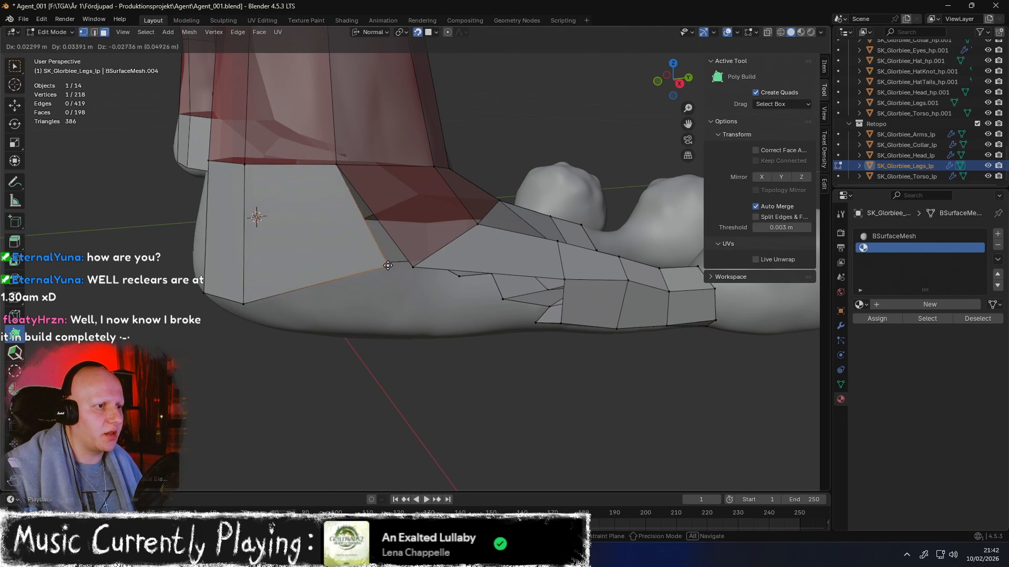
Fill the foot's side between the third toe and the heel with quads, then adjust the shared lower corner
{"action": "left_click_drag", "start_coordinate": [565, 280], "coordinate": [408, 311], "text": "ctrl"}
{"action": "left_click_drag", "start_coordinate": [403, 275], "coordinate": [323, 311], "text": "ctrl"}
{"action": "left_click_drag", "start_coordinate": [243, 303], "coordinate": [244, 303], "text": "ctrl"}
{"action": "left_click_drag", "start_coordinate": [324, 311], "coordinate": [322, 321]}
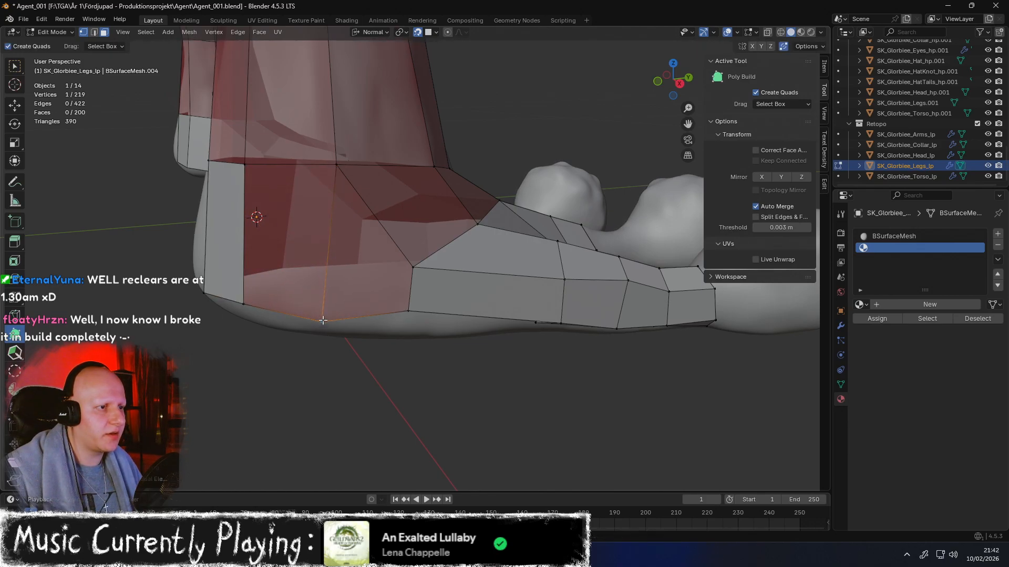
Reposition the lower border vertices around the heel and foot sides so they follow the sculpt's underside
{"action": "left_click_drag", "start_coordinate": [415, 316], "coordinate": [420, 320]}
{"action": "middle_click_drag", "start_coordinate": [419, 320], "coordinate": [457, 290]}
{"action": "left_click_drag", "start_coordinate": [353, 291], "coordinate": [347, 320]}
{"action": "middle_click_drag", "start_coordinate": [438, 275], "coordinate": [379, 291]}
{"action": "middle_click_drag", "start_coordinate": [302, 322], "coordinate": [411, 291]}
{"action": "left_click_drag", "start_coordinate": [414, 292], "coordinate": [413, 295]}
{"action": "middle_click_drag", "start_coordinate": [413, 296], "coordinate": [415, 304]}
{"action": "left_click_drag", "start_coordinate": [410, 315], "coordinate": [412, 331]}
{"action": "middle_click_drag", "start_coordinate": [412, 331], "coordinate": [455, 321]}
{"action": "left_click_drag", "start_coordinate": [366, 323], "coordinate": [364, 334]}
Assign the BSurfaceMesh material to the entire leg mesh, switch to the Move tool and deselect everything
{"action": "scroll", "coordinate": [364, 334], "scroll_direction": "up", "scroll_amount": 2}
{"action": "scroll", "coordinate": [399, 439], "scroll_direction": "down", "scroll_amount": 7}
{"action": "middle_click_drag", "start_coordinate": [418, 316], "coordinate": [593, 373]}
{"action": "scroll", "coordinate": [512, 331], "scroll_direction": "up", "scroll_amount": 1}
{"action": "scroll", "coordinate": [527, 320], "scroll_direction": "down", "scroll_amount": 5}
{"action": "key", "text": "a"}
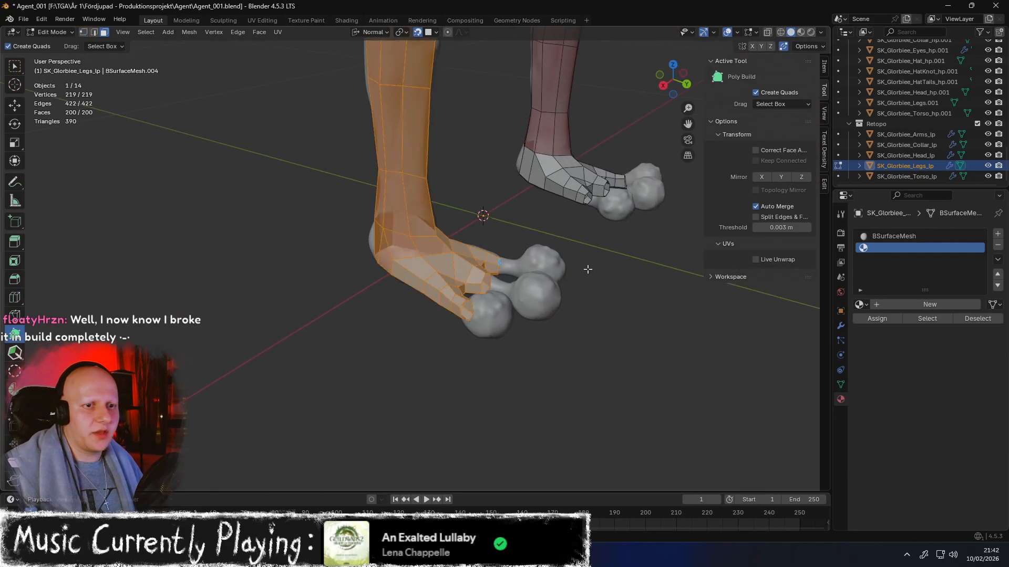
{"action": "left_click", "coordinate": [843, 330]}
{"action": "left_click", "coordinate": [840, 399]}
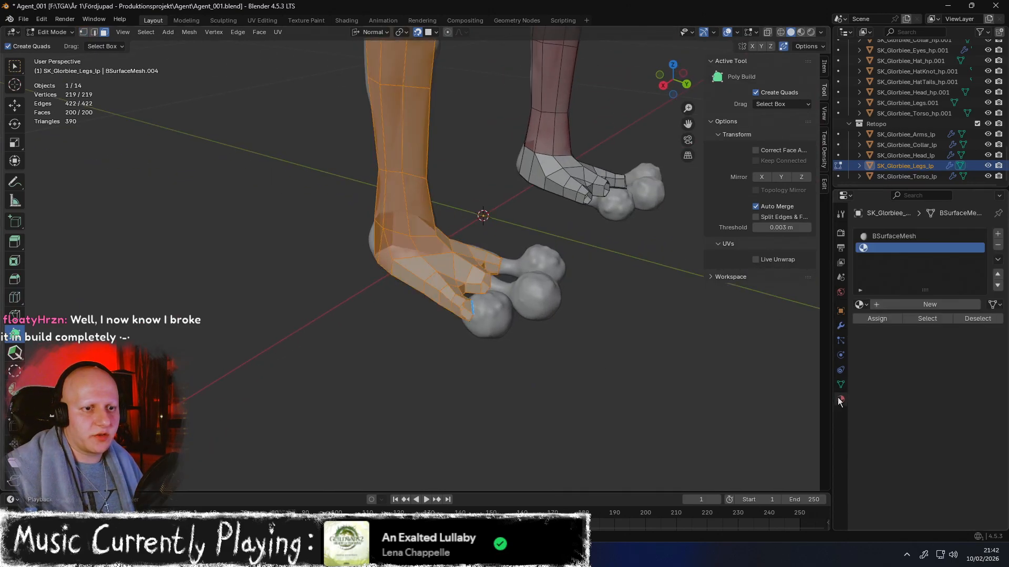
{"action": "left_click", "coordinate": [878, 318]}
{"action": "middle_click_drag", "start_coordinate": [600, 296], "coordinate": [503, 287]}
{"action": "left_click", "coordinate": [896, 236]}
{"action": "left_click", "coordinate": [871, 320]}
{"action": "key", "text": "shift+space"}
{"action": "key", "text": "g"}
{"action": "key", "text": "alt+a"}
Knife-cut a horizontal edge line around the heel and both sides of the foot below the ankle
{"action": "middle_click_drag", "start_coordinate": [521, 241], "coordinate": [570, 296]}
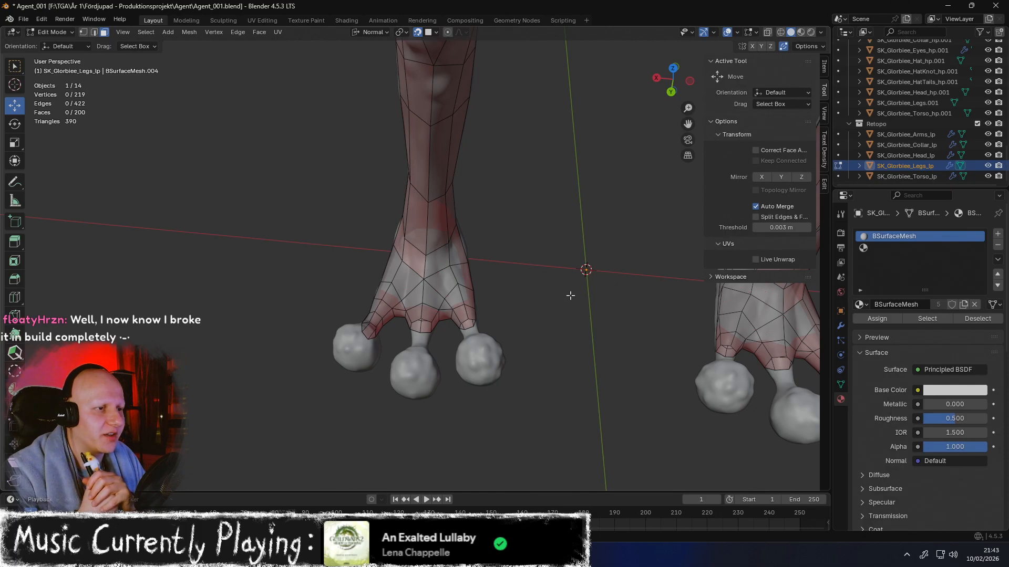
{"action": "middle_click_drag", "start_coordinate": [452, 214], "coordinate": [467, 180]}
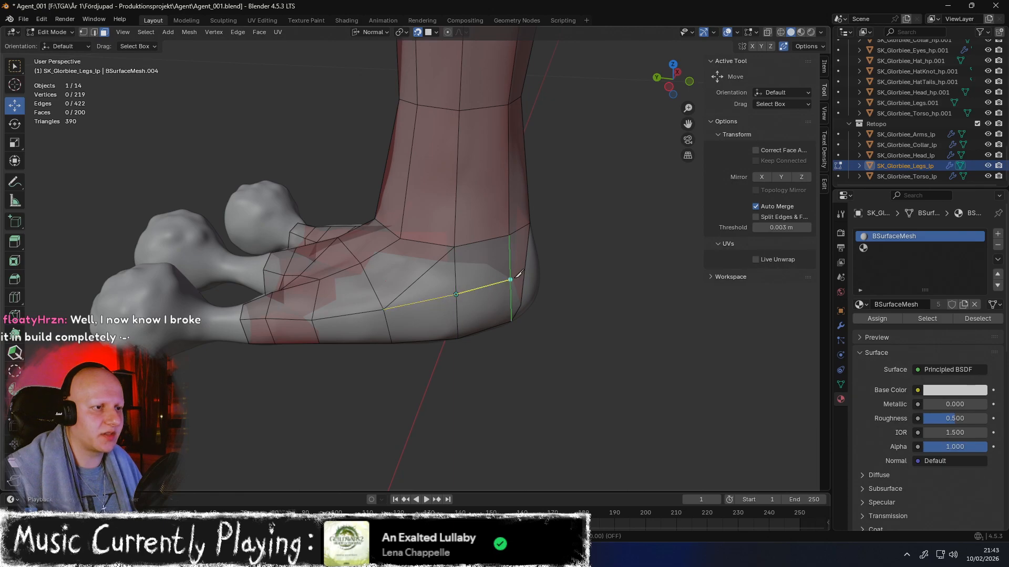
{"action": "middle_click_drag", "start_coordinate": [510, 280], "coordinate": [348, 259]}
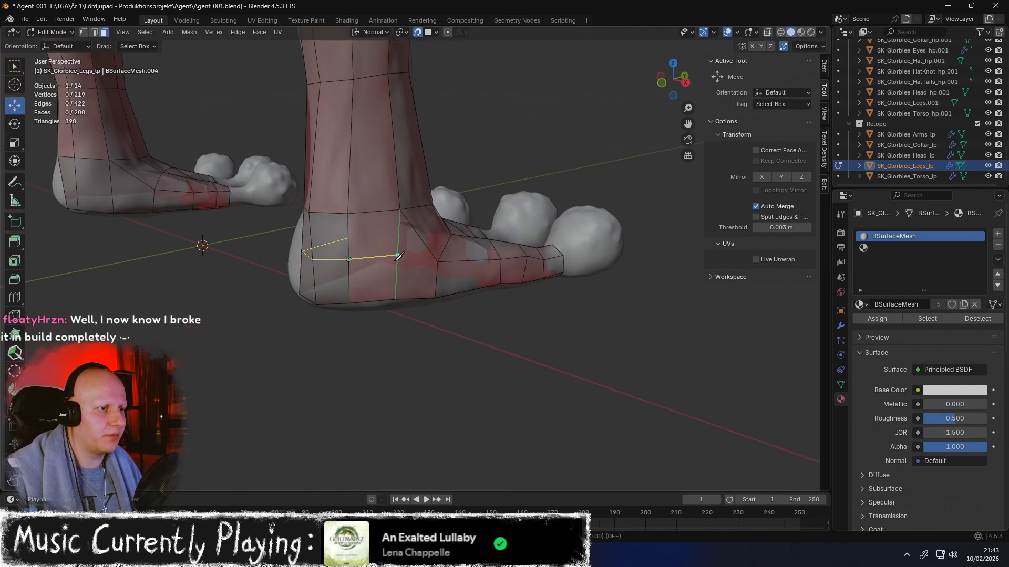
{"action": "key", "text": "Return"}
Lower the new cut's vertices along the foot's side and the back of the heel with Poly Build
{"action": "middle_click_drag", "start_coordinate": [436, 248], "coordinate": [397, 249]}
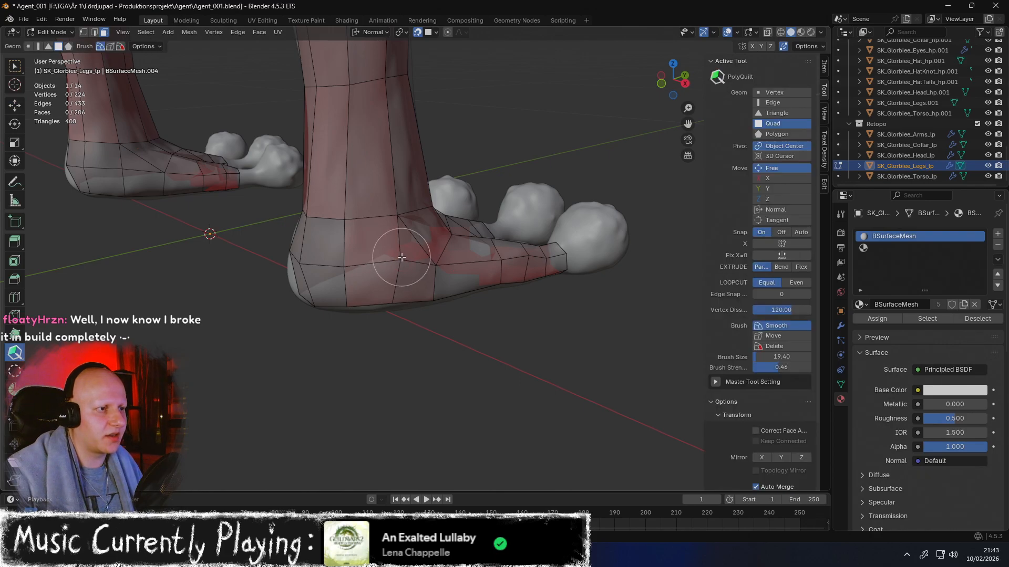
{"action": "middle_click_drag", "start_coordinate": [399, 262], "coordinate": [502, 273]}
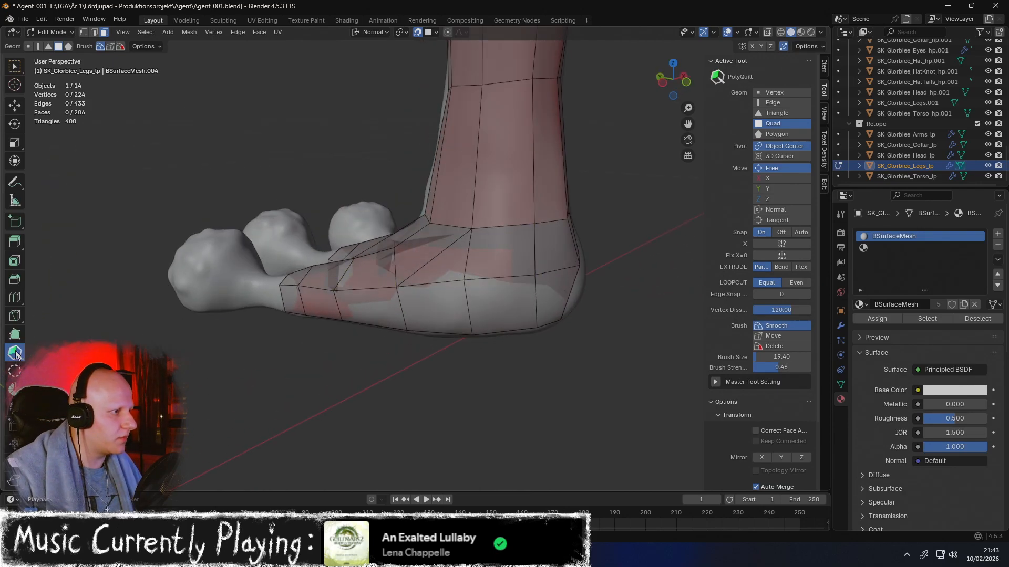
{"action": "left_click", "coordinate": [15, 334]}
{"action": "key", "text": "1"}
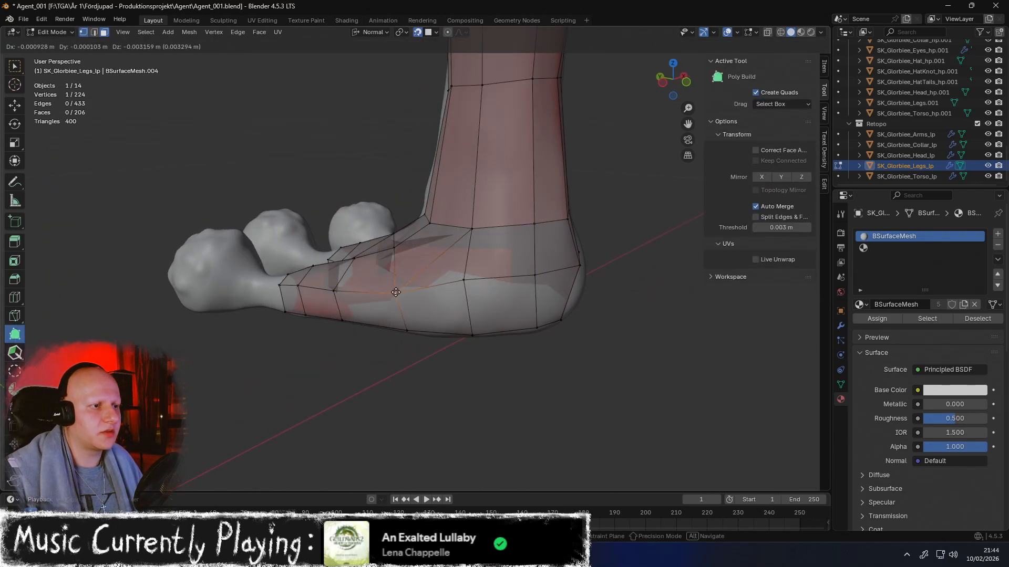
{"action": "left_click", "coordinate": [468, 294]}
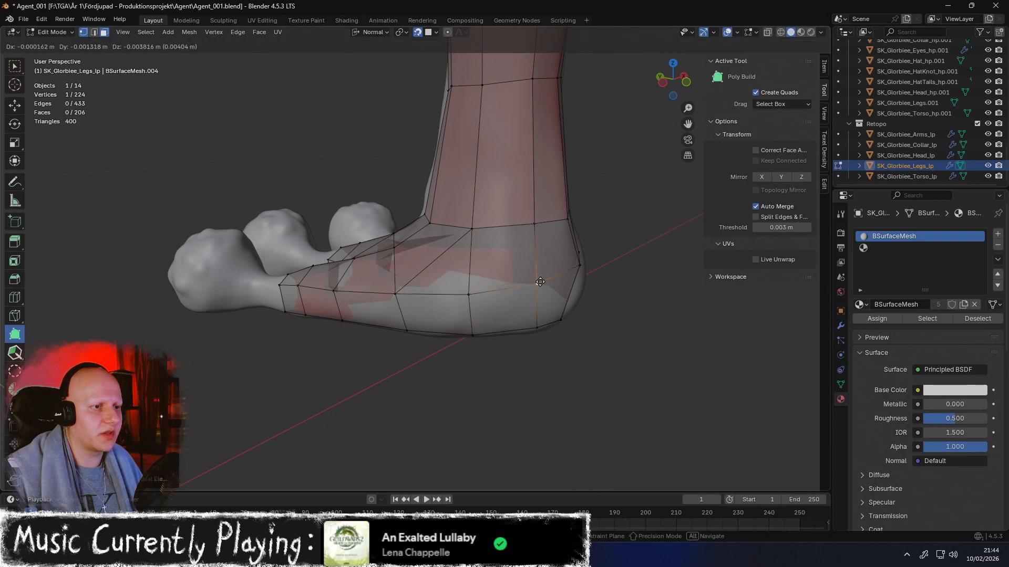
{"action": "middle_click_drag", "start_coordinate": [509, 292], "coordinate": [476, 277]}
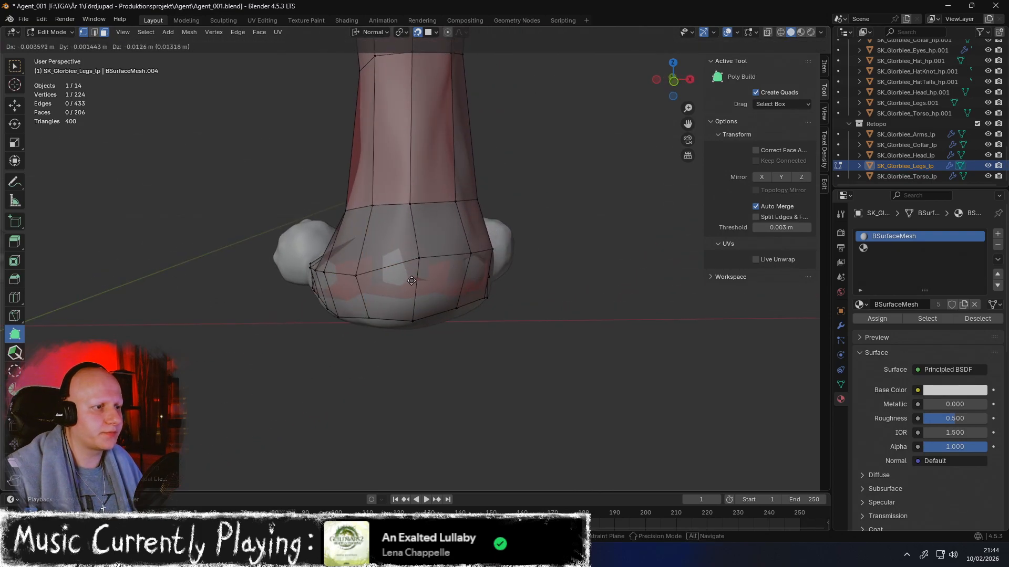
{"action": "left_click_drag", "start_coordinate": [419, 259], "coordinate": [413, 282]}
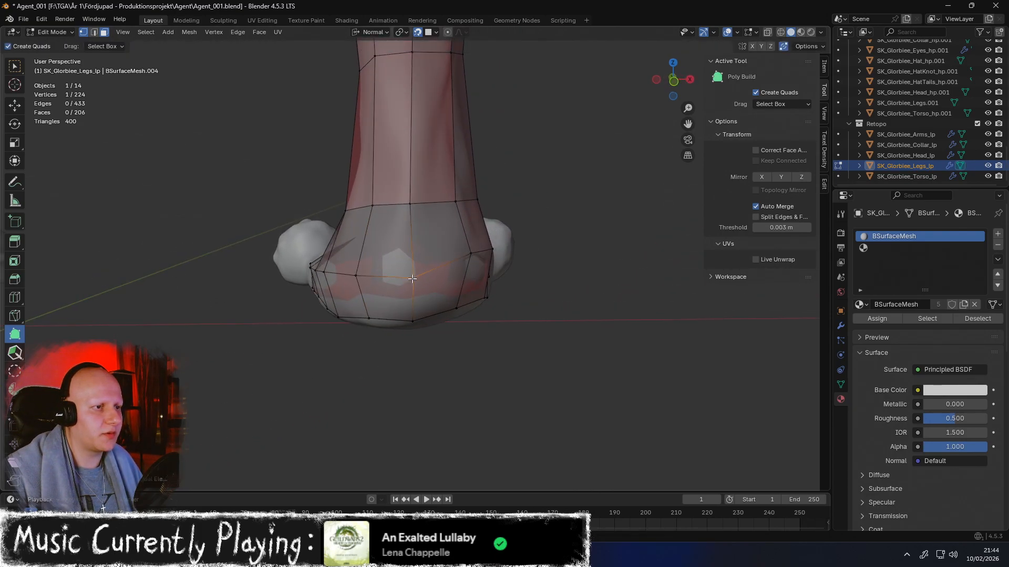
{"action": "middle_click_drag", "start_coordinate": [420, 276], "coordinate": [394, 273]}
Even out the cut-line and bottom border vertices around the rest of the heel and the foot's opposite side
{"action": "left_click_drag", "start_coordinate": [374, 253], "coordinate": [366, 294]}
{"action": "middle_click_drag", "start_coordinate": [366, 293], "coordinate": [397, 306]}
{"action": "left_click_drag", "start_coordinate": [399, 304], "coordinate": [400, 305]}
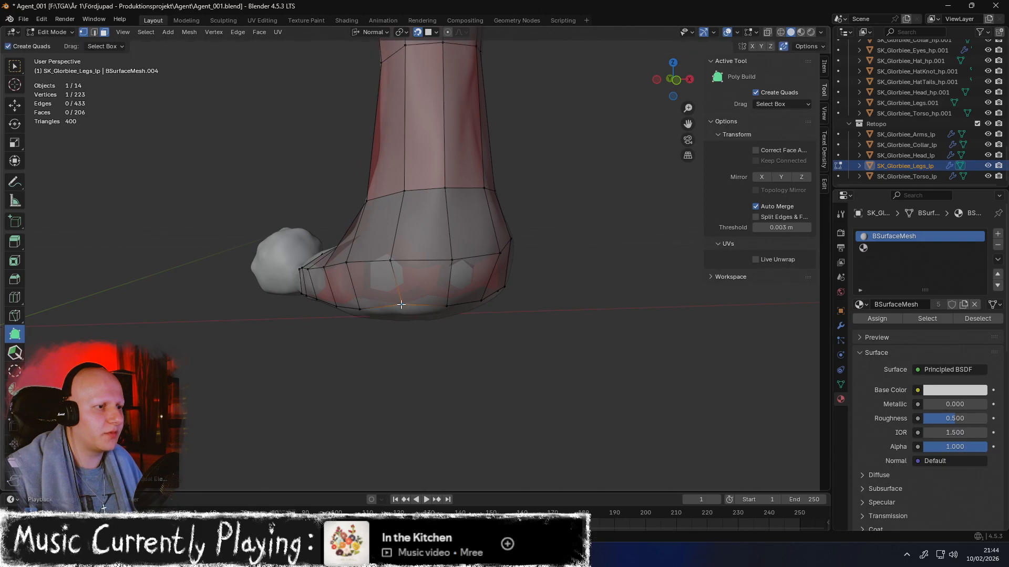
{"action": "middle_click_drag", "start_coordinate": [406, 313], "coordinate": [418, 309]}
{"action": "left_click_drag", "start_coordinate": [422, 313], "coordinate": [421, 313]}
{"action": "middle_click_drag", "start_coordinate": [421, 313], "coordinate": [364, 312]}
{"action": "left_click_drag", "start_coordinate": [411, 258], "coordinate": [408, 270]}
{"action": "middle_click_drag", "start_coordinate": [405, 297], "coordinate": [405, 309]}
{"action": "left_click_drag", "start_coordinate": [406, 322], "coordinate": [407, 325]}
{"action": "middle_click_drag", "start_coordinate": [407, 325], "coordinate": [351, 305]}
{"action": "left_click_drag", "start_coordinate": [367, 245], "coordinate": [368, 248]}
{"action": "middle_click_drag", "start_coordinate": [367, 247], "coordinate": [259, 269]}
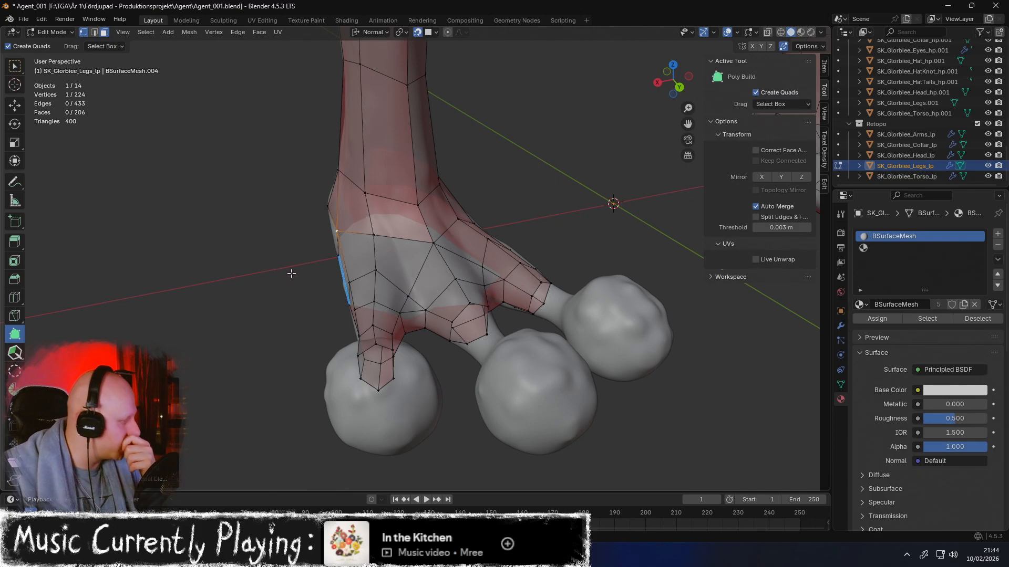
Extrude two quads across the sole from the undersides of the toes with Poly Build
{"action": "mouse_move", "coordinate": [289, 274]}
{"action": "middle_mouse_down"}
{"action": "mouse_move", "coordinate": [556, 191]}
{"action": "mouse_move", "coordinate": [591, 193]}
{"action": "mouse_move", "coordinate": [431, 253]}
{"action": "mouse_move", "coordinate": [441, 243]}
{"action": "mouse_move", "coordinate": [421, 234]}
{"action": "mouse_move", "coordinate": [416, 245]}
{"action": "mouse_move", "coordinate": [515, 151]}
{"action": "mouse_move", "coordinate": [485, 191]}
{"action": "mouse_move", "coordinate": [470, 173]}
{"action": "mouse_move", "coordinate": [282, 275]}
{"action": "middle_mouse_up"}
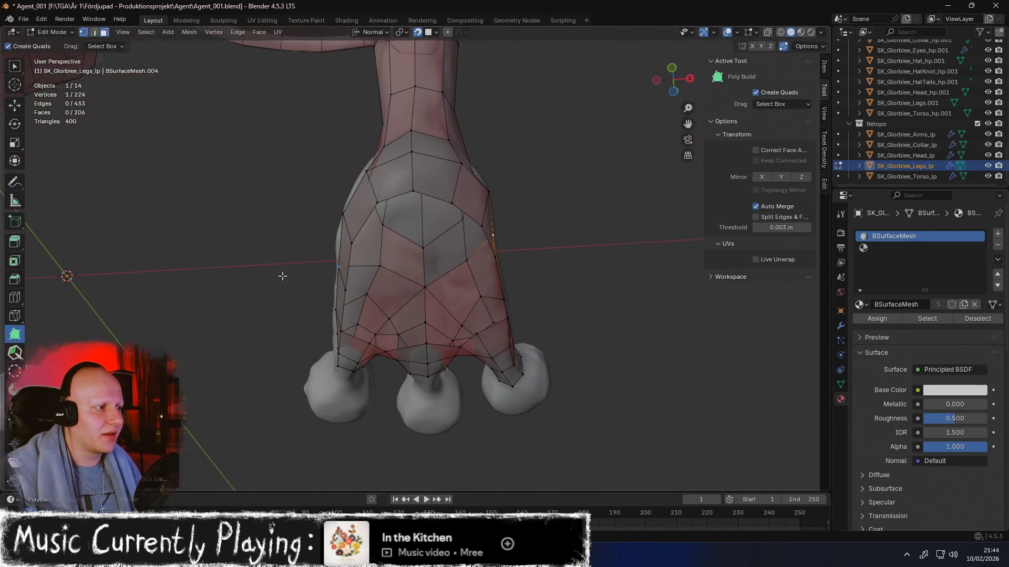
{"action": "middle_click_drag", "start_coordinate": [354, 279], "coordinate": [113, 339]}
{"action": "left_click", "coordinate": [14, 336]}
{"action": "middle_click_drag", "start_coordinate": [158, 289], "coordinate": [397, 334]}
{"action": "left_click_drag", "start_coordinate": [384, 333], "coordinate": [414, 279]}
{"action": "left_click_drag", "start_coordinate": [467, 342], "coordinate": [450, 264]}
Add two more quads along the sole's outer edges, connecting them to the foot's side borders
{"action": "middle_click_drag", "start_coordinate": [451, 264], "coordinate": [398, 287]}
{"action": "left_click_drag", "start_coordinate": [484, 248], "coordinate": [436, 173], "text": "ctrl"}
{"action": "middle_click_drag", "start_coordinate": [432, 232], "coordinate": [458, 213]}
{"action": "middle_click_drag", "start_coordinate": [397, 292], "coordinate": [424, 269]}
{"action": "left_click_drag", "start_coordinate": [382, 318], "coordinate": [359, 240], "text": "ctrl"}
{"action": "middle_click_drag", "start_coordinate": [446, 284], "coordinate": [436, 298]}
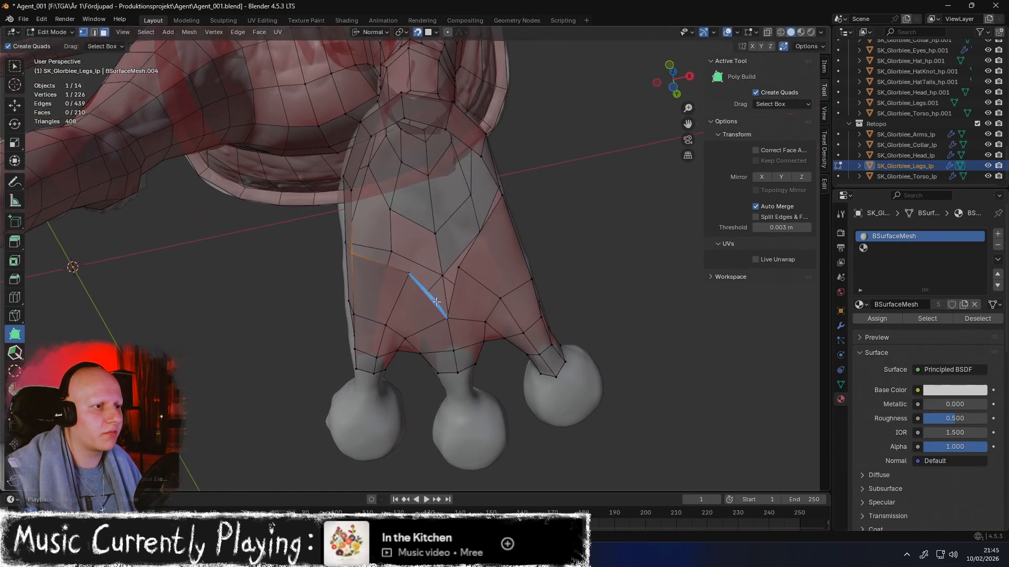
Fill the middle of the sole with three quads extending toward the heel
{"action": "left_click_drag", "start_coordinate": [446, 315], "coordinate": [426, 225], "text": "ctrl"}
{"action": "middle_click_drag", "start_coordinate": [436, 263], "coordinate": [468, 243]}
{"action": "left_click_drag", "start_coordinate": [433, 294], "coordinate": [413, 197], "text": "ctrl"}
{"action": "middle_click_drag", "start_coordinate": [457, 231], "coordinate": [425, 238]}
{"action": "left_click_drag", "start_coordinate": [488, 281], "coordinate": [505, 175], "text": "ctrl"}
{"action": "middle_click_drag", "start_coordinate": [474, 199], "coordinate": [487, 245], "text": "shift"}
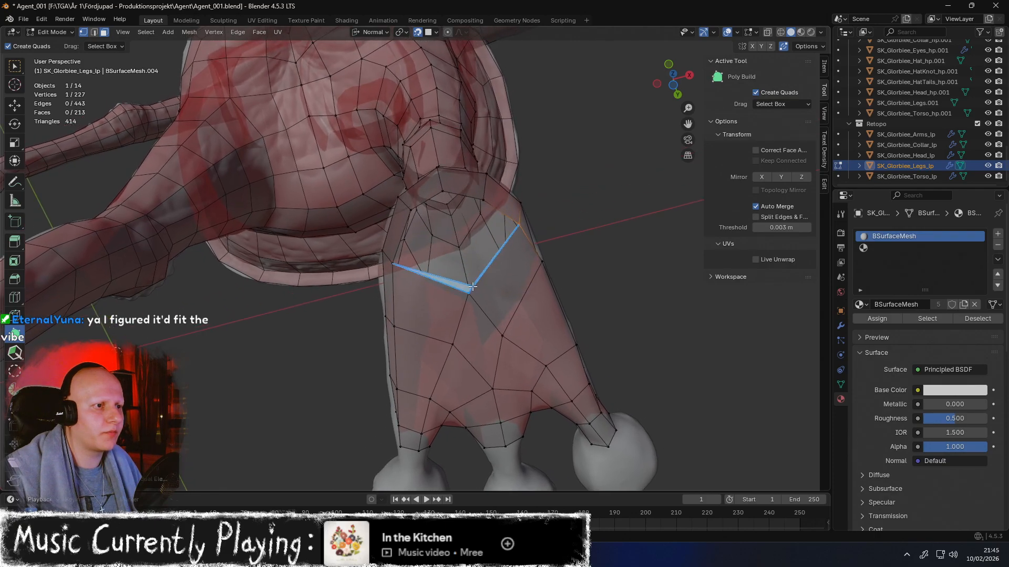
Close the sole at the heel with three quads, merging the free corner into the surrounding mesh
{"action": "left_click_drag", "start_coordinate": [468, 292], "coordinate": [449, 226], "text": "ctrl"}
{"action": "left_click_drag", "start_coordinate": [510, 221], "coordinate": [509, 221], "text": "ctrl"}
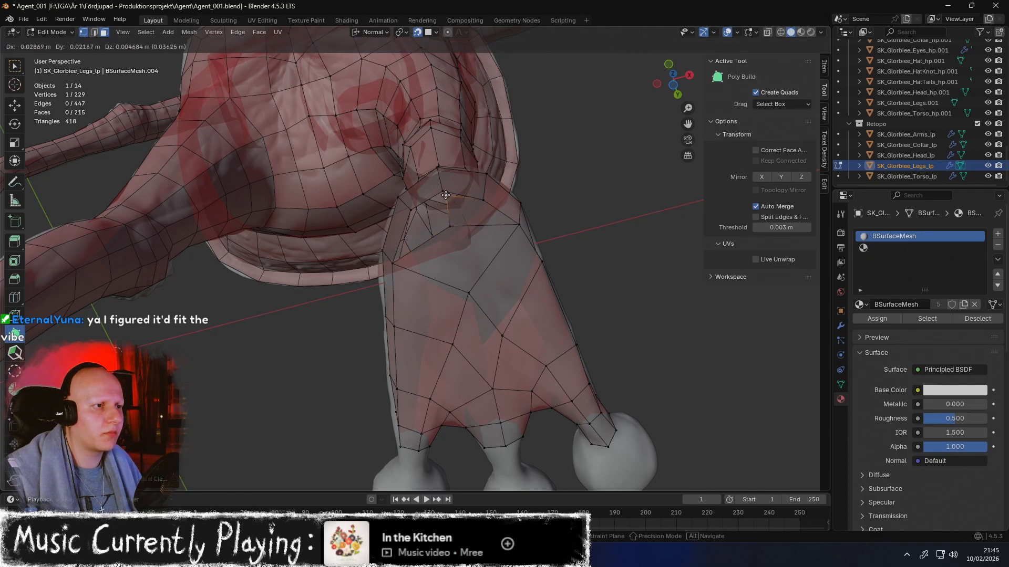
{"action": "left_click_drag", "start_coordinate": [446, 196], "coordinate": [445, 194], "text": "ctrl"}
{"action": "left_click_drag", "start_coordinate": [412, 211], "coordinate": [412, 212]}
Smooth the vertices on the sole near the heel with PolyQuilt's Smooth brush
{"action": "middle_click_drag", "start_coordinate": [449, 225], "coordinate": [492, 206]}
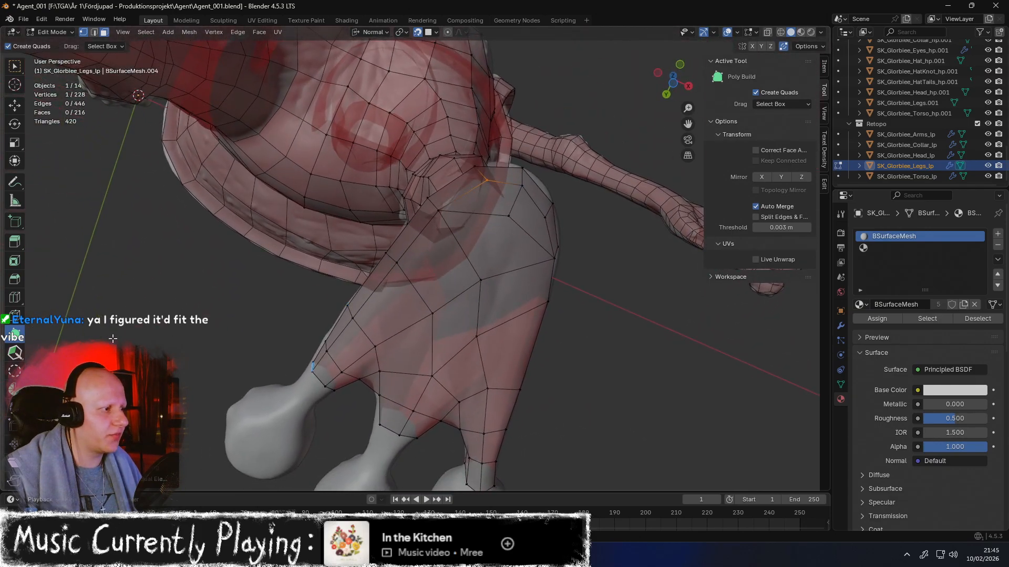
{"action": "left_click", "coordinate": [15, 353]}
{"action": "mouse_move", "coordinate": [506, 219]}
{"action": "left_mouse_down", "text": "shift"}
{"action": "mouse_move", "coordinate": [502, 205]}
{"action": "mouse_move", "coordinate": [495, 234]}
{"action": "mouse_move", "coordinate": [516, 222]}
{"action": "mouse_move", "coordinate": [457, 300]}
{"action": "mouse_move", "coordinate": [443, 353]}
{"action": "mouse_move", "coordinate": [457, 293]}
{"action": "mouse_move", "coordinate": [477, 287]}
{"action": "mouse_move", "coordinate": [499, 225]}
{"action": "mouse_move", "coordinate": [468, 273]}
{"action": "mouse_move", "coordinate": [468, 338]}
{"action": "mouse_move", "coordinate": [433, 330]}
{"action": "mouse_move", "coordinate": [479, 322]}
{"action": "mouse_move", "coordinate": [490, 367]}
{"action": "mouse_move", "coordinate": [448, 389]}
{"action": "mouse_move", "coordinate": [453, 315]}
{"action": "mouse_move", "coordinate": [491, 233]}
{"action": "mouse_move", "coordinate": [422, 315]}
{"action": "mouse_move", "coordinate": [424, 335]}
{"action": "mouse_move", "coordinate": [473, 362]}
{"action": "mouse_move", "coordinate": [421, 335]}
{"action": "mouse_move", "coordinate": [484, 238]}
{"action": "mouse_move", "coordinate": [495, 247]}
{"action": "left_mouse_up", "text": "shift"}
{"action": "mouse_move", "coordinate": [480, 261]}
{"action": "middle_mouse_down"}
{"action": "mouse_move", "coordinate": [522, 260]}
{"action": "mouse_move", "coordinate": [535, 346]}
{"action": "mouse_move", "coordinate": [488, 327]}
{"action": "mouse_move", "coordinate": [500, 279]}
{"action": "mouse_move", "coordinate": [492, 308]}
{"action": "mouse_move", "coordinate": [564, 299]}
{"action": "mouse_move", "coordinate": [475, 314]}
{"action": "mouse_move", "coordinate": [572, 282]}
{"action": "mouse_move", "coordinate": [497, 339]}
{"action": "mouse_move", "coordinate": [480, 333]}
{"action": "mouse_move", "coordinate": [504, 309]}
{"action": "mouse_move", "coordinate": [477, 294]}
{"action": "mouse_move", "coordinate": [479, 306]}
{"action": "mouse_move", "coordinate": [522, 286]}
{"action": "mouse_move", "coordinate": [533, 292]}
{"action": "middle_mouse_up"}
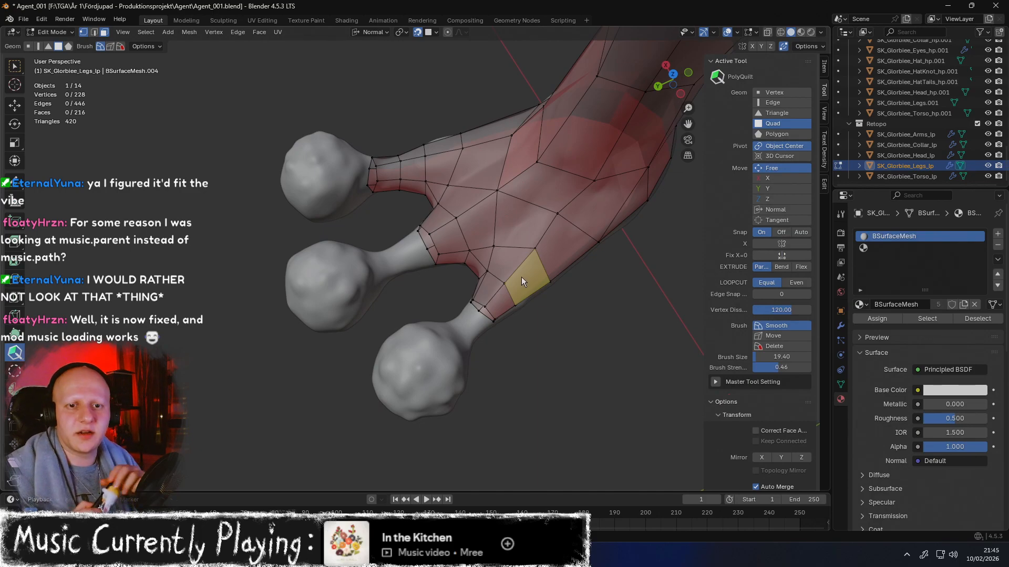
{"action": "middle_click_drag", "start_coordinate": [966, 267], "coordinate": [967, 273], "text": "ctrl"}
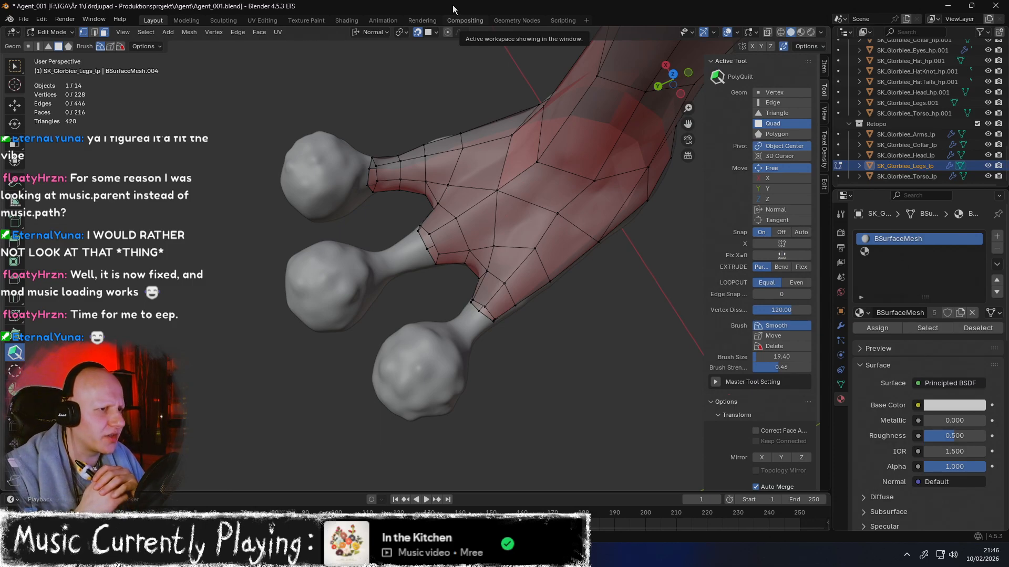
{"action": "mouse_move", "coordinate": [520, 252]}
{"action": "middle_mouse_down"}
{"action": "mouse_move", "coordinate": [529, 176]}
{"action": "mouse_move", "coordinate": [520, 252]}
{"action": "mouse_move", "coordinate": [620, 206]}
{"action": "mouse_move", "coordinate": [640, 218]}
{"action": "mouse_move", "coordinate": [512, 268]}
{"action": "middle_mouse_up"}
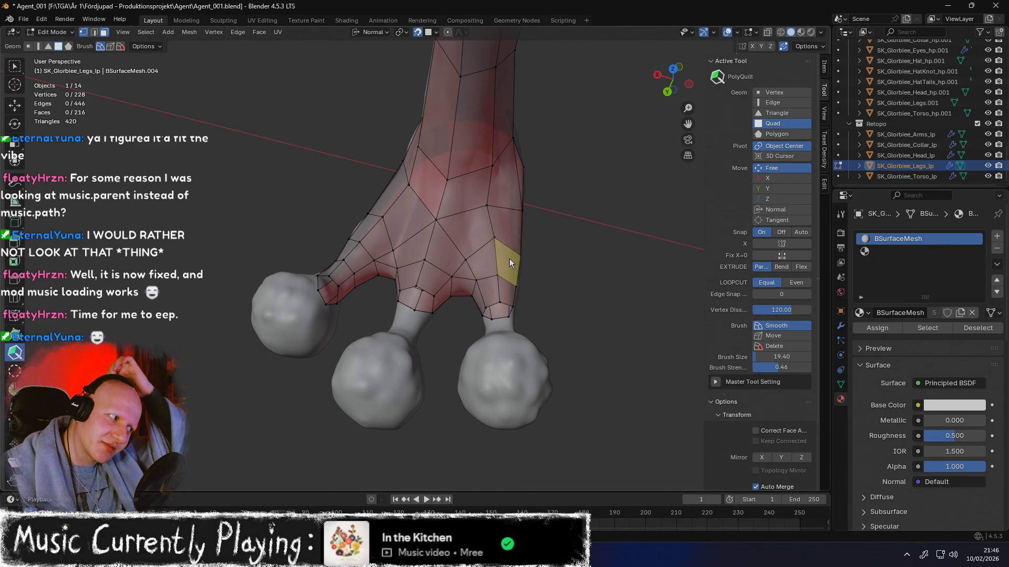
{"action": "middle_click_drag", "start_coordinate": [509, 259], "coordinate": [478, 220]}
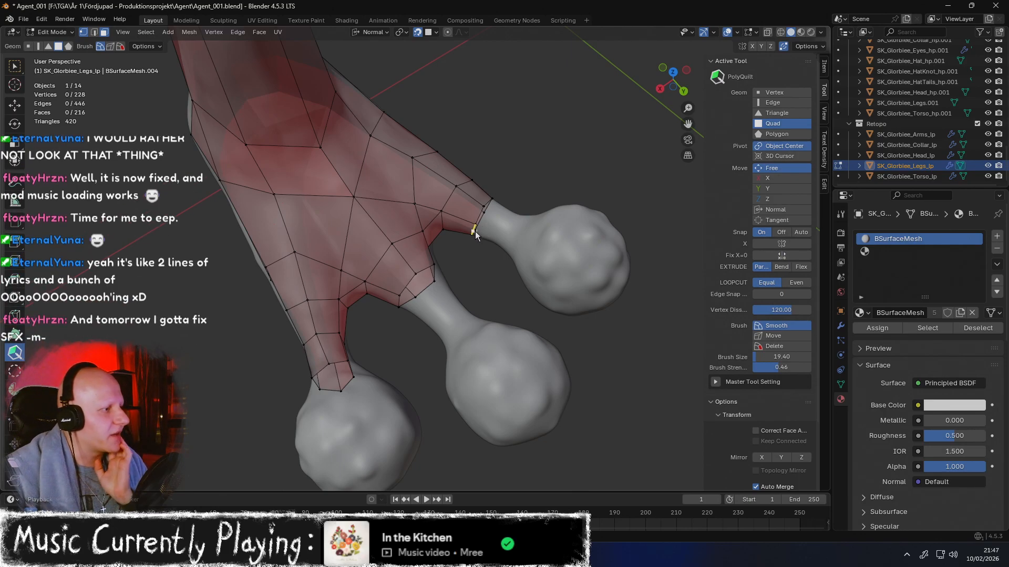
{"action": "middle_click_drag", "start_coordinate": [477, 235], "coordinate": [473, 243]}
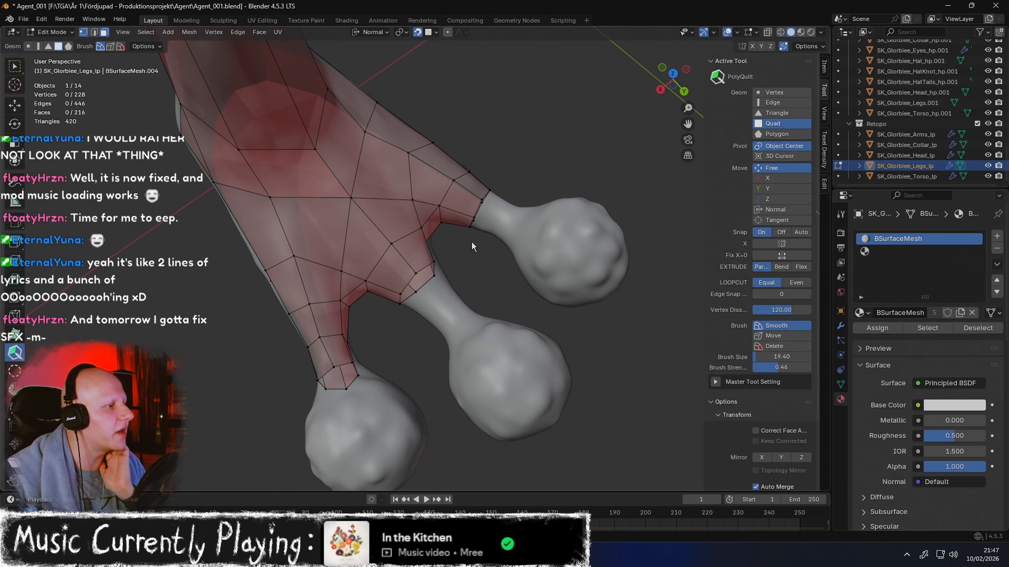
Hide the Retopo collection to view the high-poly character on its own
{"action": "middle_click_drag", "start_coordinate": [472, 245], "coordinate": [478, 225]}
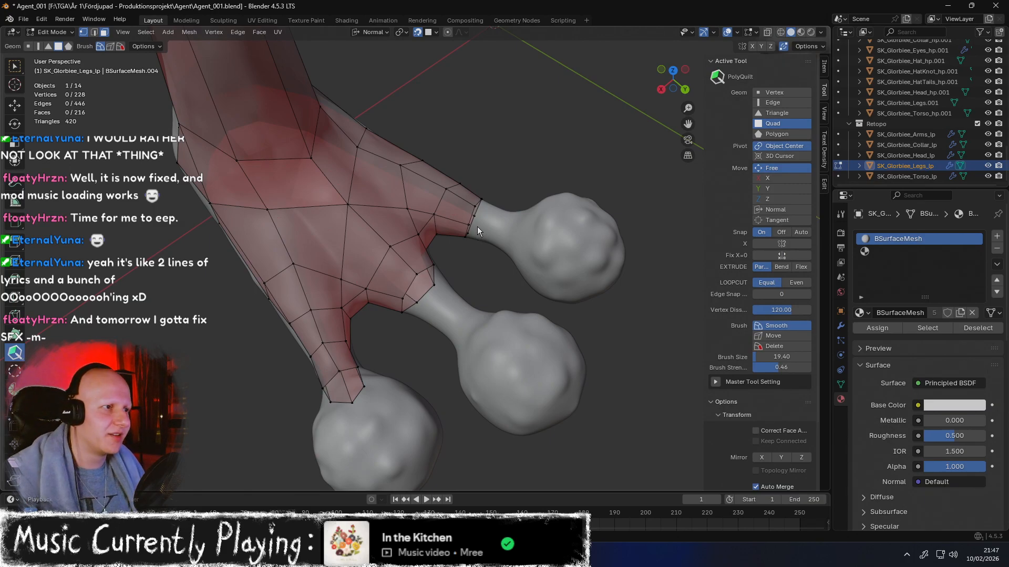
{"action": "scroll", "coordinate": [477, 226], "scroll_direction": "down", "scroll_amount": 8}
{"action": "middle_click_drag", "start_coordinate": [518, 179], "coordinate": [505, 237]}
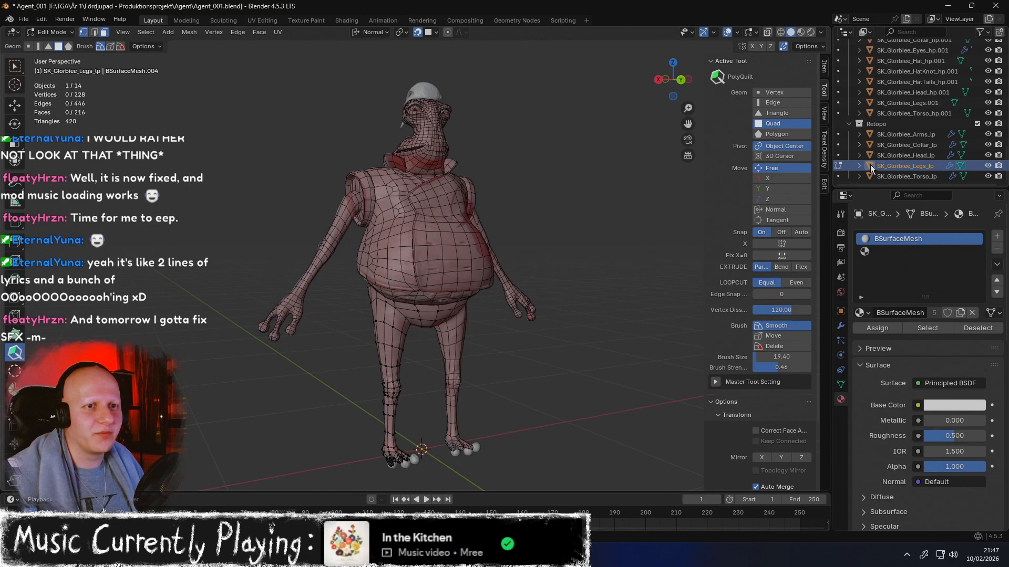
{"action": "left_click", "coordinate": [987, 124]}
{"action": "mouse_move", "coordinate": [632, 197]}
{"action": "middle_mouse_down"}
{"action": "mouse_move", "coordinate": [629, 182]}
{"action": "mouse_move", "coordinate": [625, 202]}
{"action": "mouse_move", "coordinate": [652, 201]}
{"action": "mouse_move", "coordinate": [540, 241]}
{"action": "mouse_move", "coordinate": [638, 216]}
{"action": "mouse_move", "coordinate": [542, 173]}
{"action": "mouse_move", "coordinate": [398, 182]}
{"action": "mouse_move", "coordinate": [343, 210]}
{"action": "middle_mouse_up"}
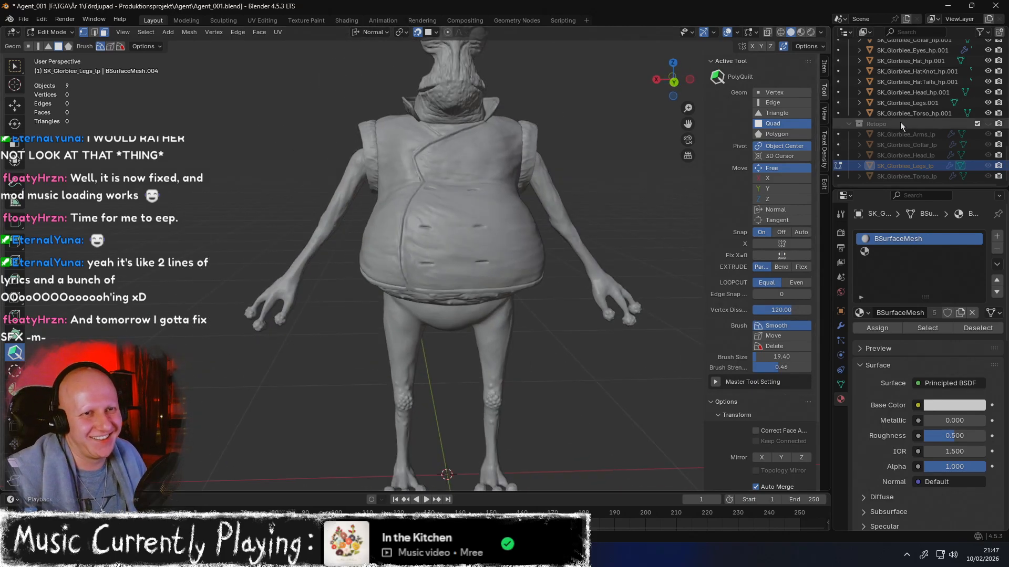
Show the high-poly Apron, ApronEars, ApronKnot and ApronTails objects of Collection 3
{"action": "scroll", "coordinate": [943, 153], "scroll_direction": "up", "scroll_amount": 3}
{"action": "left_click", "coordinate": [987, 82]}
{"action": "left_click", "coordinate": [987, 71]}
{"action": "left_click", "coordinate": [988, 61]}
{"action": "left_click", "coordinate": [988, 50]}
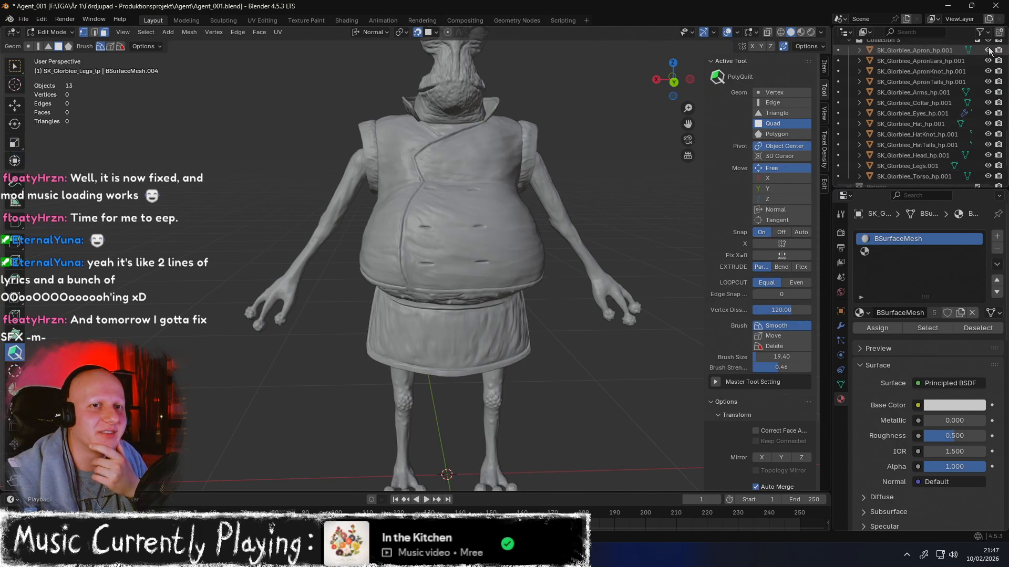
{"action": "middle_click_drag", "start_coordinate": [534, 250], "coordinate": [575, 239]}
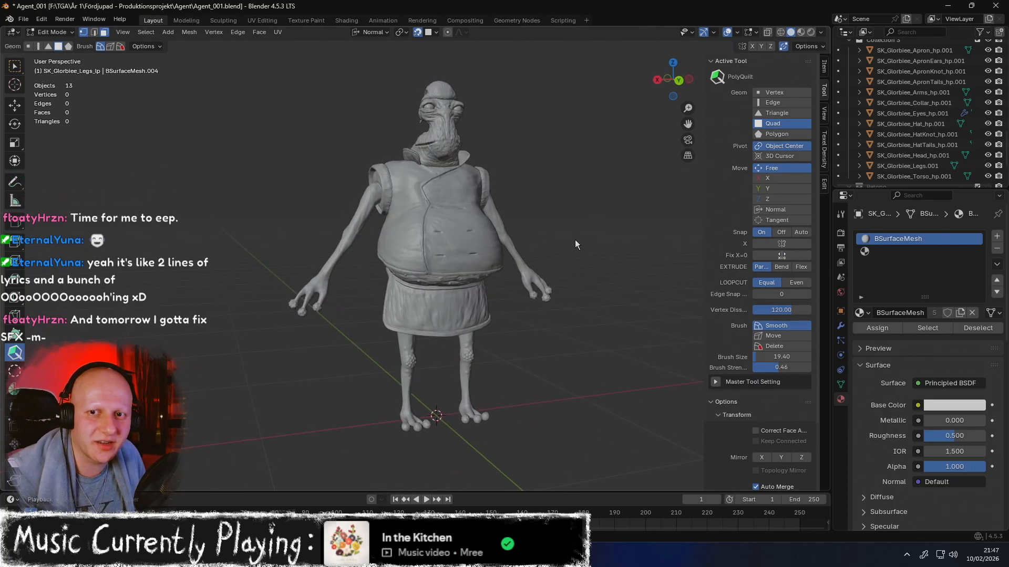
{"action": "key", "text": "KP_Add"}
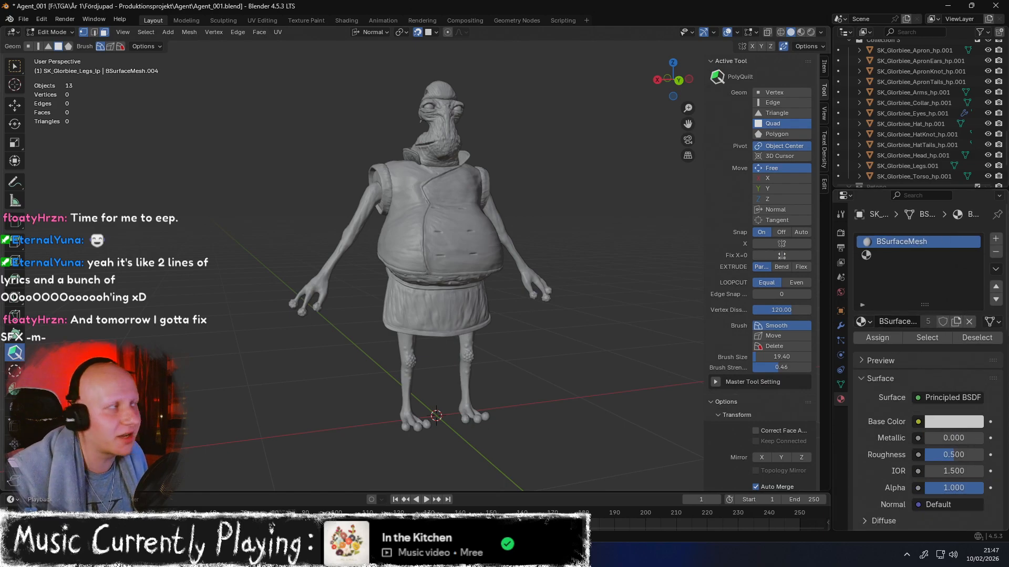
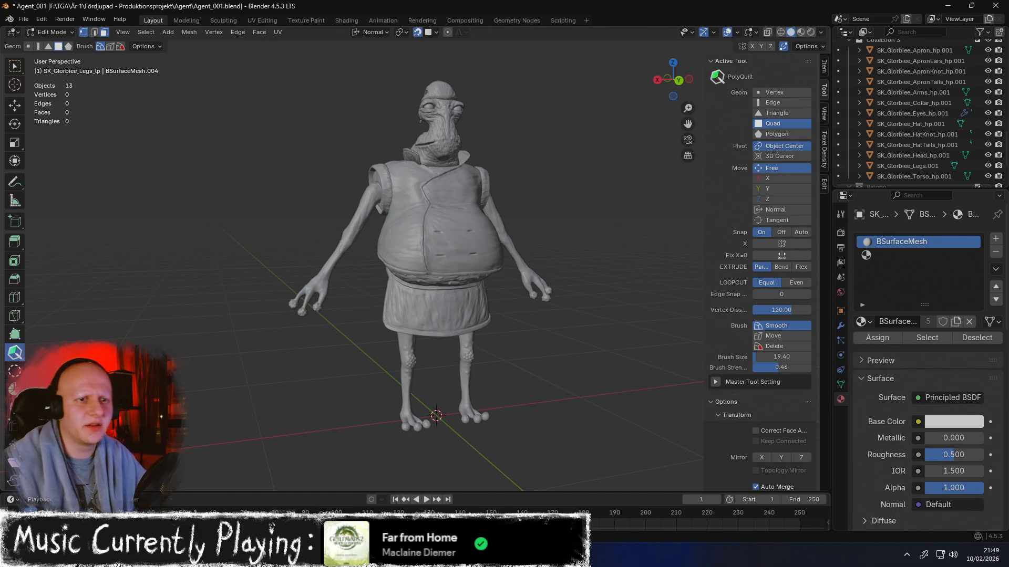
{"action": "mouse_move", "coordinate": [863, 361]}
{"action": "middle_mouse_down"}
{"action": "mouse_move", "coordinate": [862, 344]}
{"action": "mouse_move", "coordinate": [862, 360]}
{"action": "middle_mouse_up"}
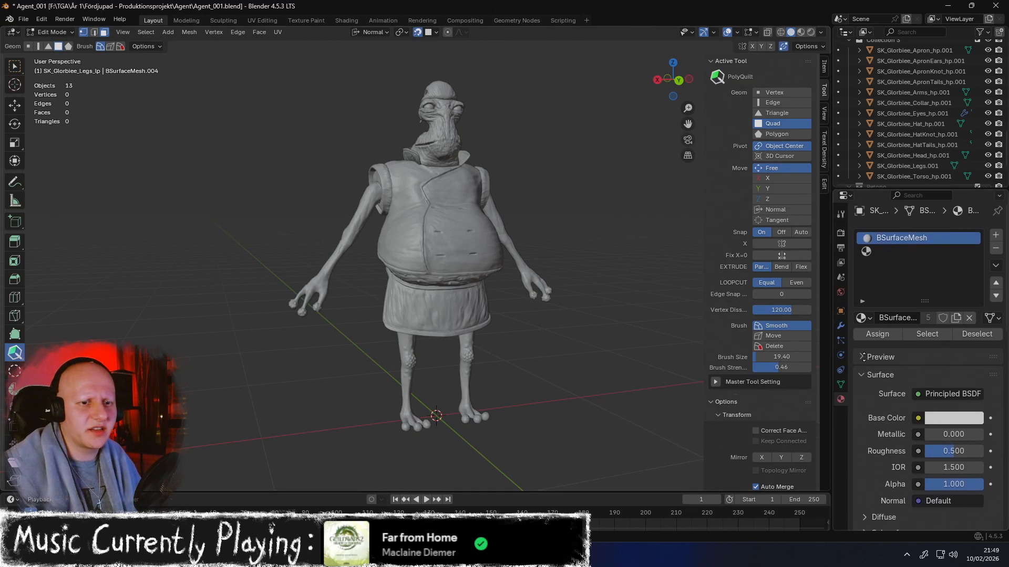
{"action": "scroll", "coordinate": [893, 368], "scroll_direction": "down", "scroll_amount": 3}
{"action": "left_click", "coordinate": [840, 215]}
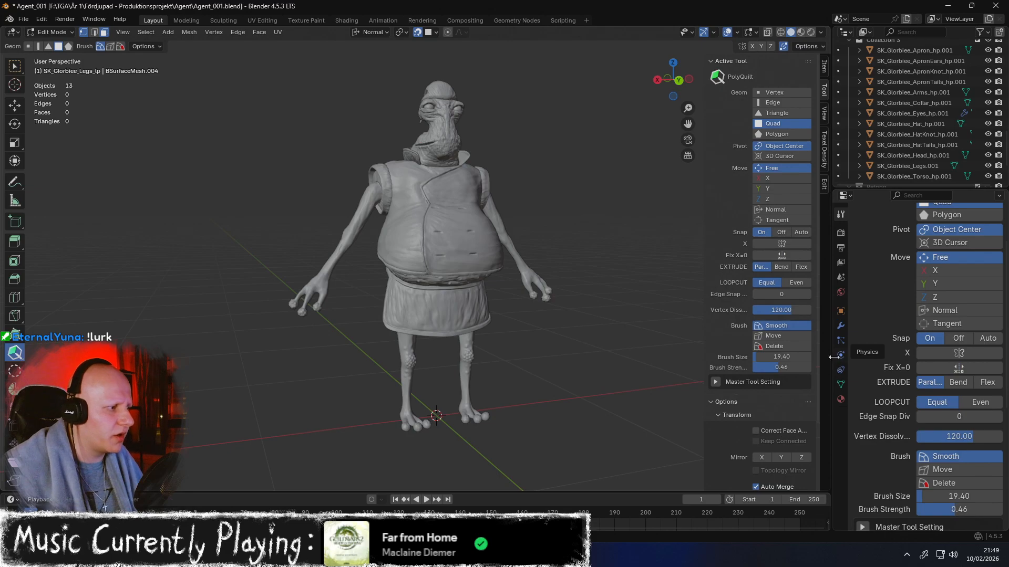
{"action": "left_click", "coordinate": [840, 326]}
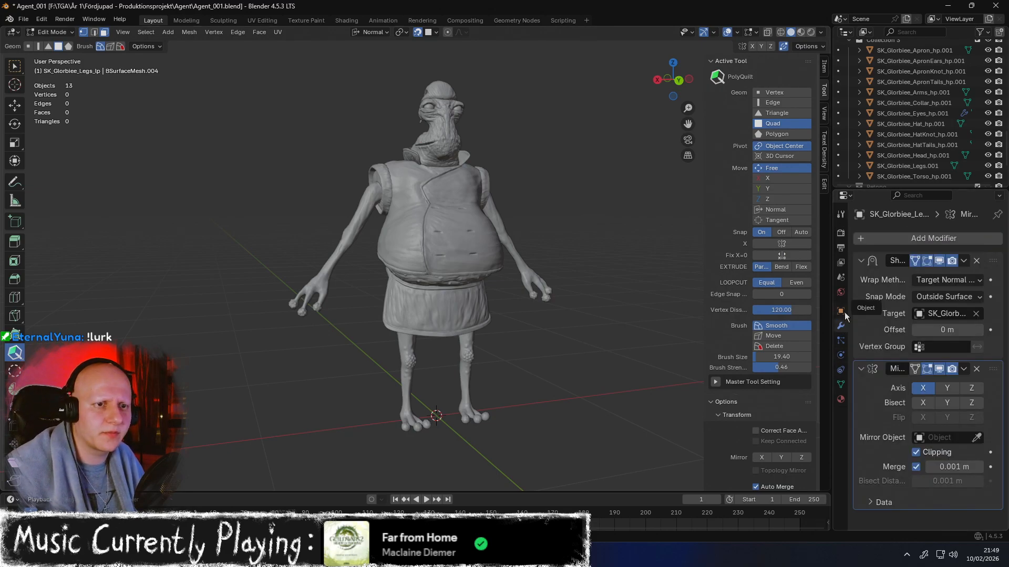
{"action": "scroll", "coordinate": [890, 304], "scroll_direction": "down", "scroll_amount": 4, "text": "ctrl"}
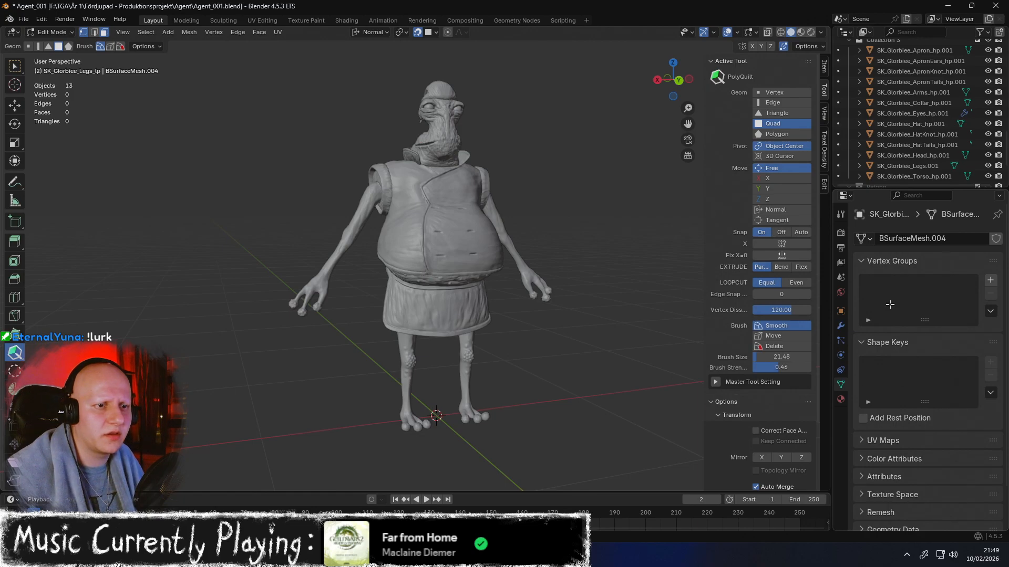
{"action": "scroll", "coordinate": [890, 305], "scroll_direction": "up", "scroll_amount": 2, "text": "alt"}
Enlarge the Outliner area and bring up the Bsurfaces settings in the viewport sidebar
{"action": "left_click_drag", "start_coordinate": [961, 189], "coordinate": [957, 212]}
{"action": "scroll", "coordinate": [961, 153], "scroll_direction": "down", "scroll_amount": 2}
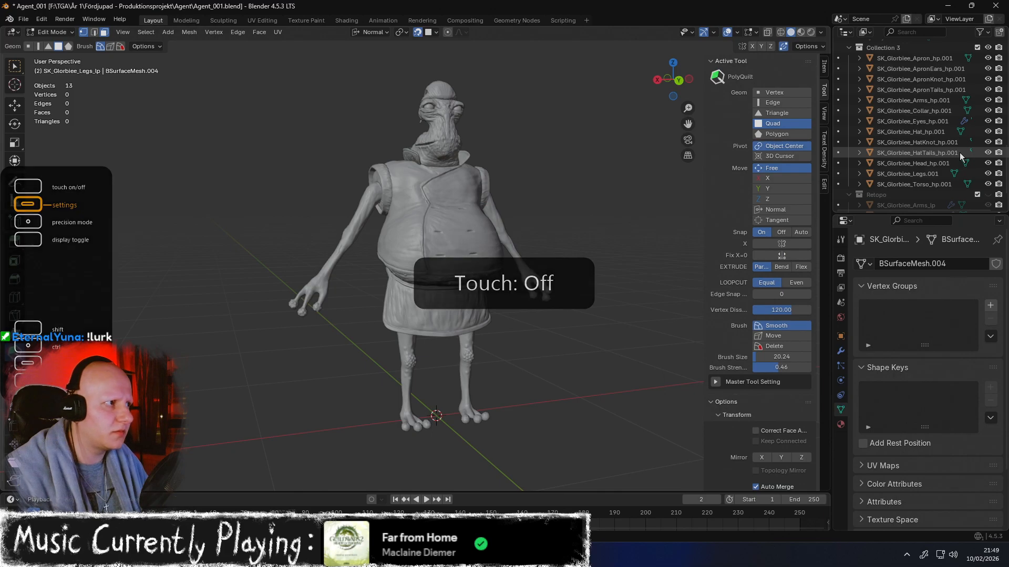
{"action": "middle_click_drag", "start_coordinate": [382, 156], "coordinate": [489, 199]}
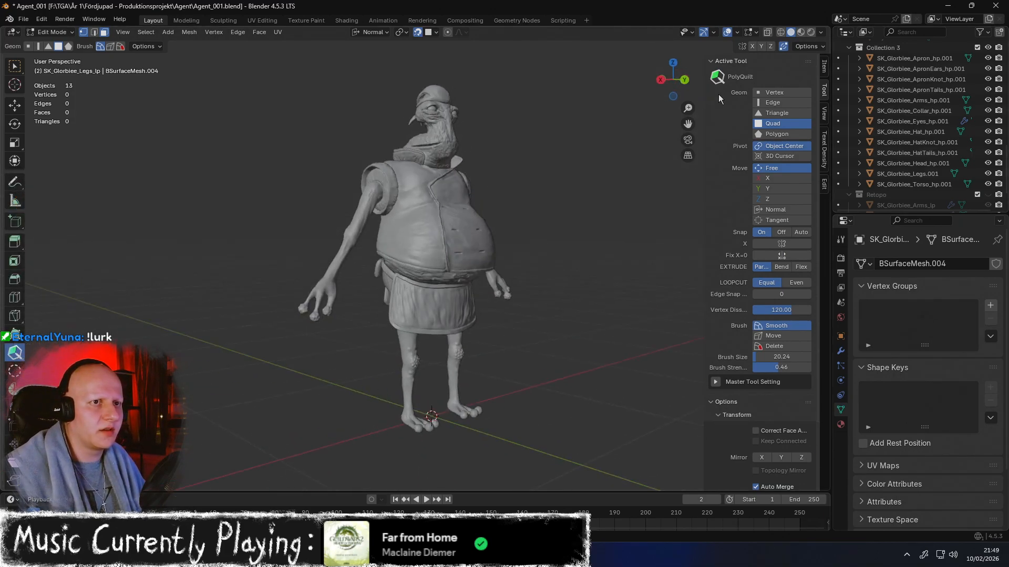
{"action": "left_click", "coordinate": [824, 113]}
{"action": "left_click", "coordinate": [824, 183]}
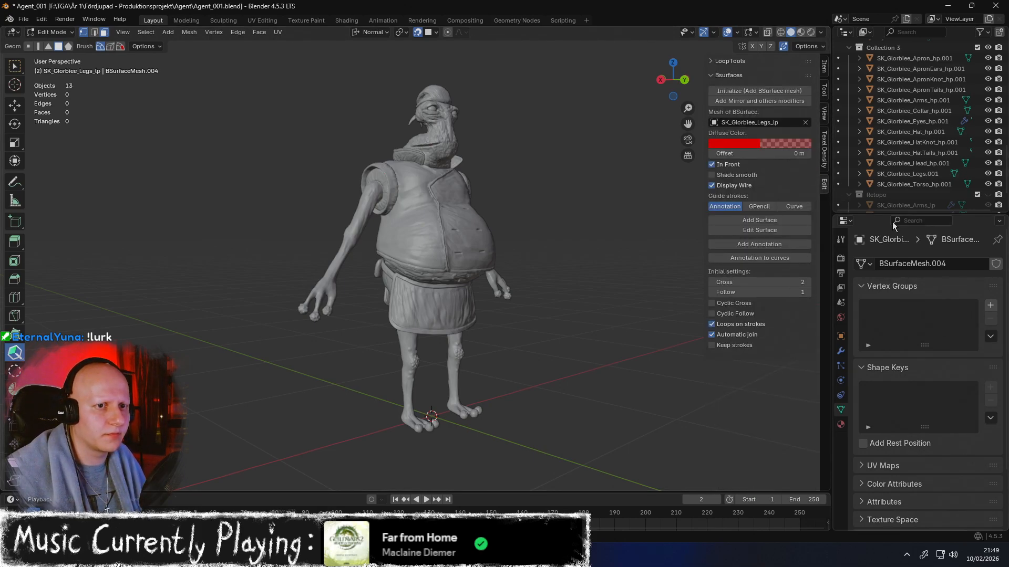
{"action": "left_click", "coordinate": [844, 221]}
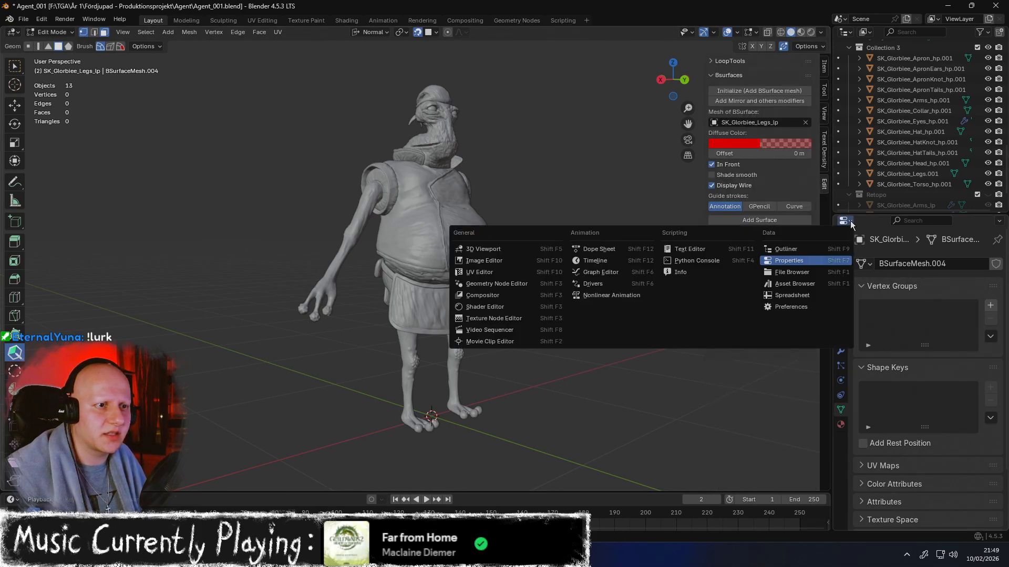
{"action": "right_click", "coordinate": [874, 221]}
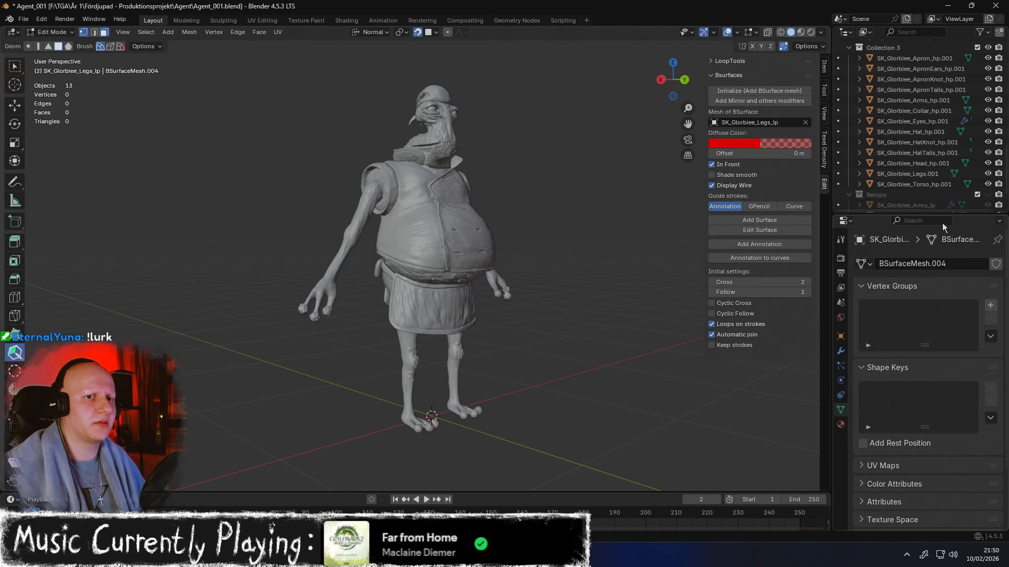
{"action": "left_click", "coordinate": [998, 221]}
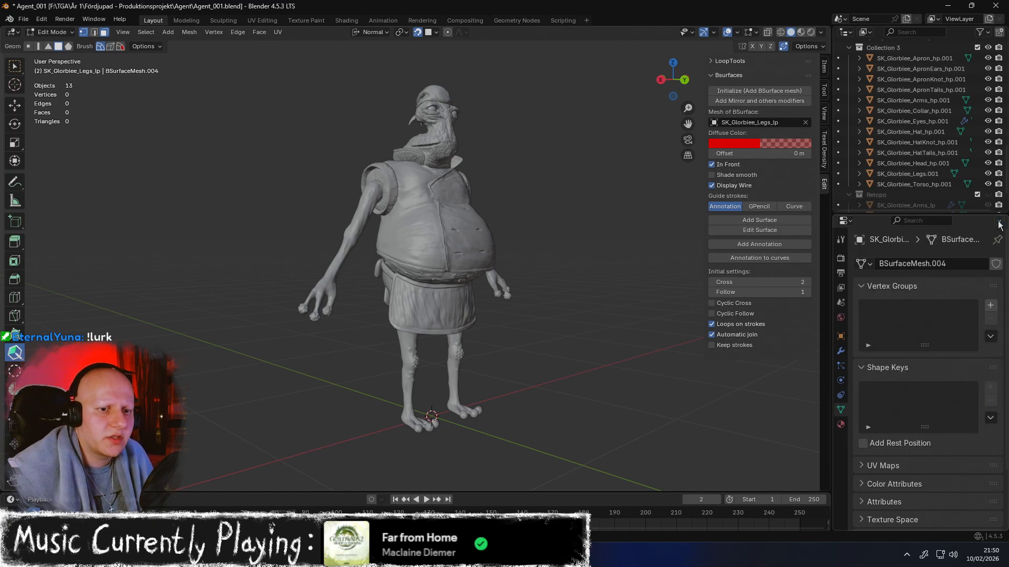
{"action": "right_click", "coordinate": [964, 220]}
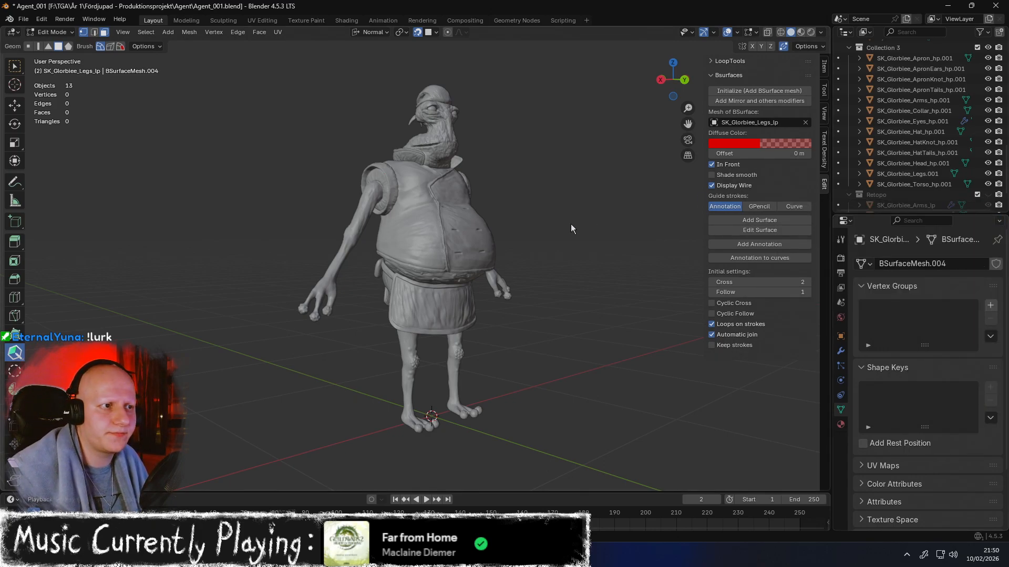
Show the Retopo collection again over the high-poly character
{"action": "scroll", "coordinate": [557, 229], "scroll_direction": "up", "scroll_amount": 4}
{"action": "scroll", "coordinate": [919, 184], "scroll_direction": "down", "scroll_amount": 3}
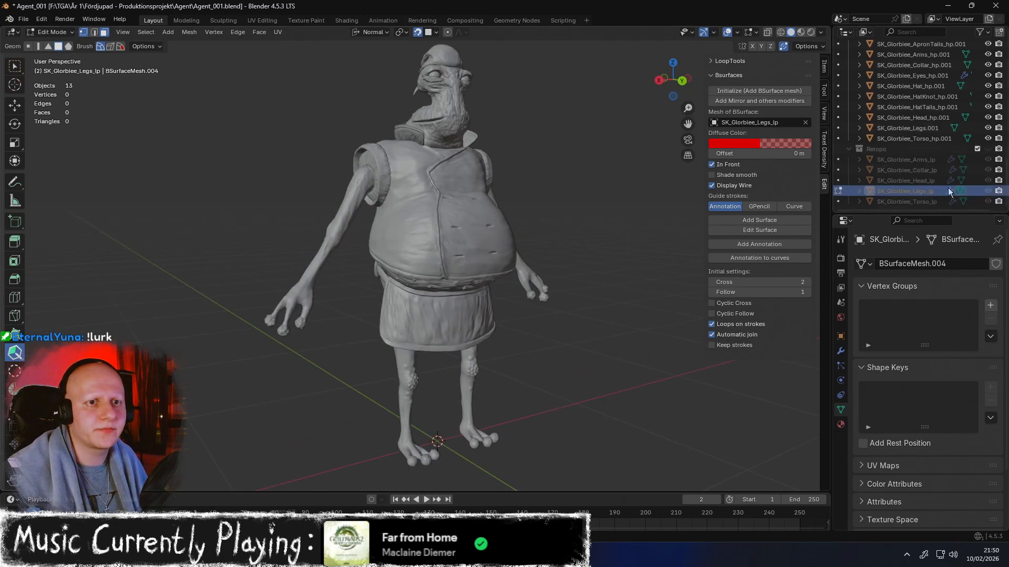
{"action": "left_click", "coordinate": [987, 150]}
{"action": "middle_click_drag", "start_coordinate": [590, 165], "coordinate": [582, 218]}
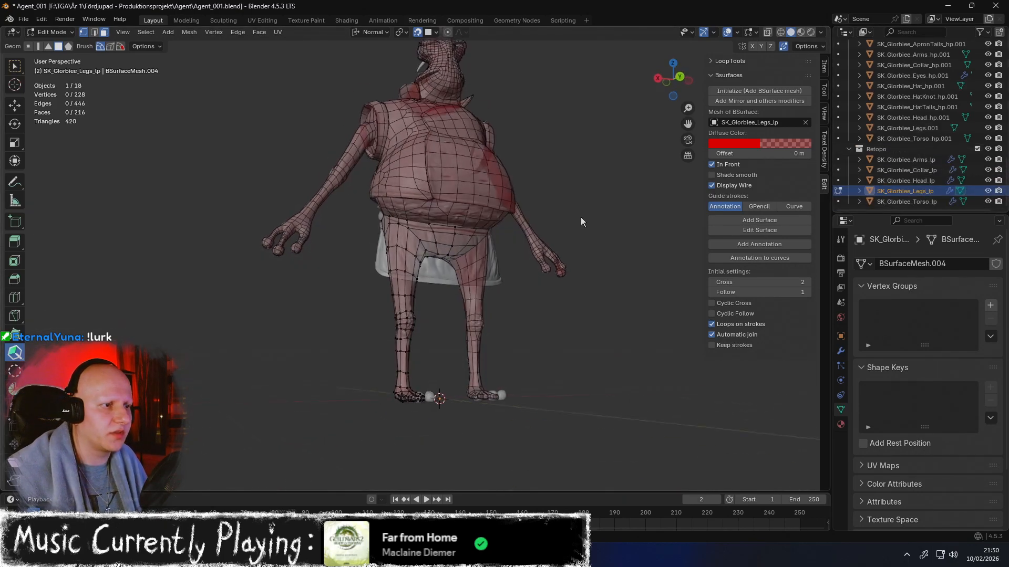
Examine the legs' retopology and the apron around the hips and thighs from several angles
{"action": "scroll", "coordinate": [919, 137], "scroll_direction": "up", "scroll_amount": 5}
{"action": "scroll", "coordinate": [944, 121], "scroll_direction": "down", "scroll_amount": 3}
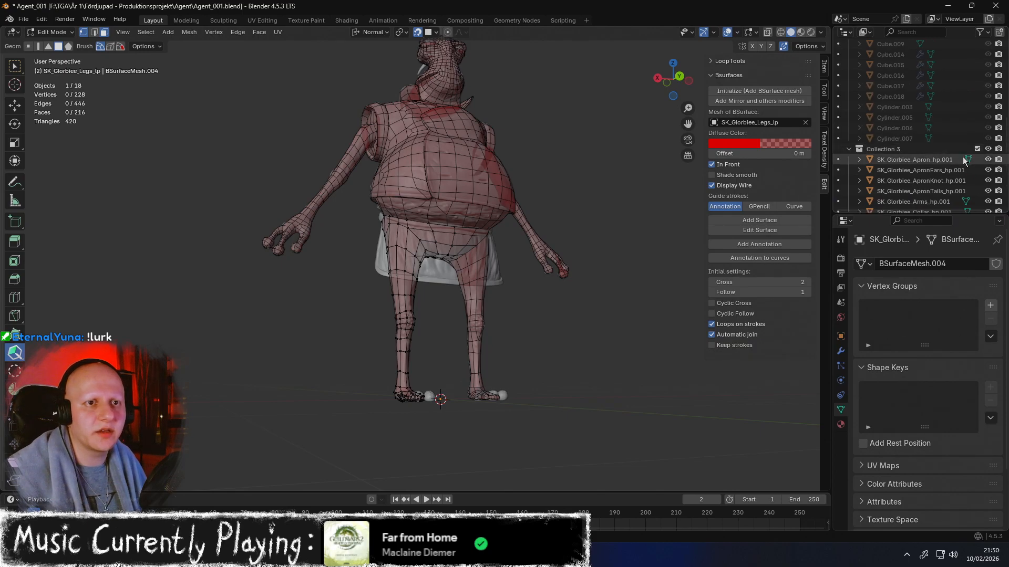
{"action": "middle_click_drag", "start_coordinate": [567, 273], "coordinate": [558, 321]}
{"action": "scroll", "coordinate": [594, 270], "scroll_direction": "up", "scroll_amount": 3}
{"action": "scroll", "coordinate": [594, 270], "scroll_direction": "down", "scroll_amount": 3}
{"action": "middle_click_drag", "start_coordinate": [607, 254], "coordinate": [554, 260]}
{"action": "scroll", "coordinate": [590, 266], "scroll_direction": "up", "scroll_amount": 4}
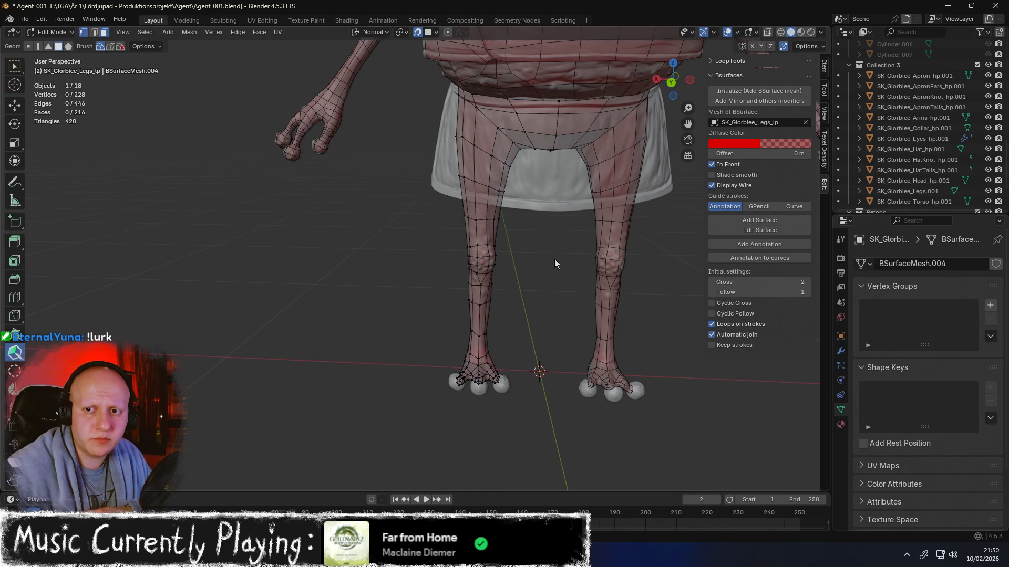
{"action": "mouse_move", "coordinate": [555, 263]}
{"action": "middle_mouse_down"}
{"action": "mouse_move", "coordinate": [541, 269]}
{"action": "mouse_move", "coordinate": [548, 274]}
{"action": "middle_mouse_up"}
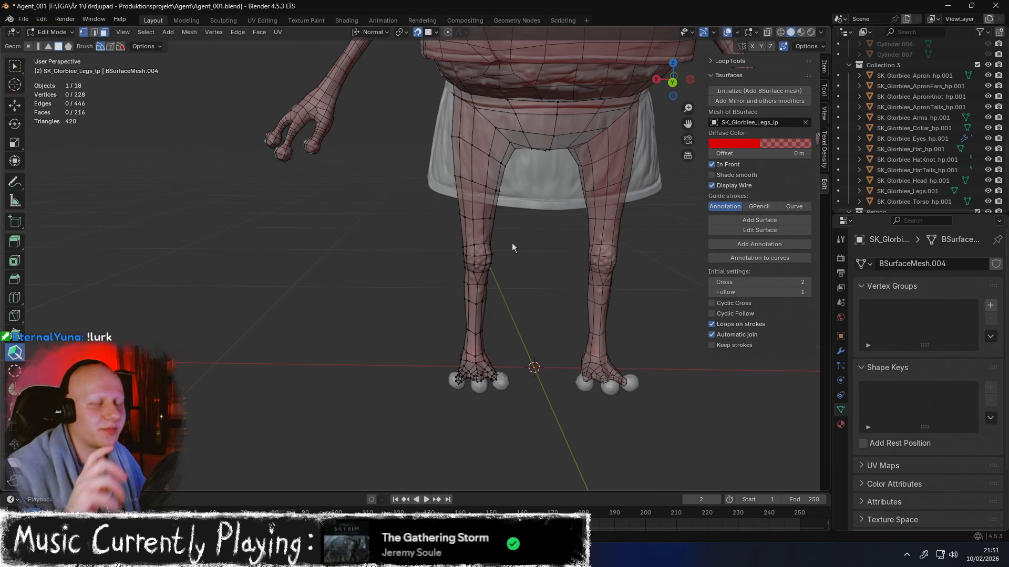
{"action": "middle_click_drag", "start_coordinate": [513, 245], "coordinate": [572, 154]}
{"action": "mouse_move", "coordinate": [485, 179]}
{"action": "middle_mouse_down", "text": "shift"}
{"action": "mouse_move", "coordinate": [459, 209]}
{"action": "mouse_move", "coordinate": [468, 229]}
{"action": "mouse_move", "coordinate": [348, 156]}
{"action": "middle_mouse_up", "text": "shift"}
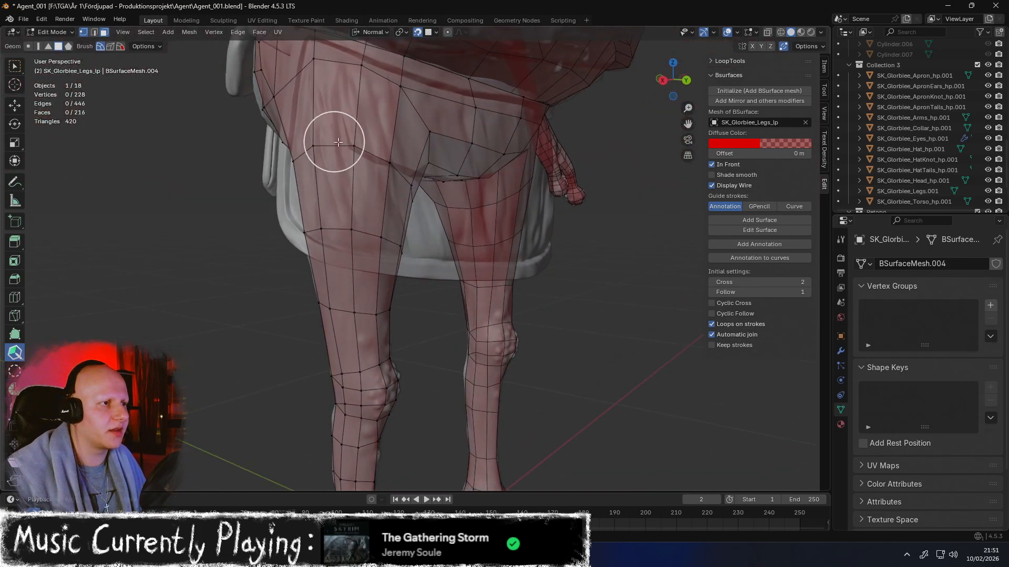
{"action": "mouse_move", "coordinate": [401, 176]}
{"action": "middle_mouse_down"}
{"action": "mouse_move", "coordinate": [341, 153]}
{"action": "mouse_move", "coordinate": [361, 164]}
{"action": "middle_mouse_up"}
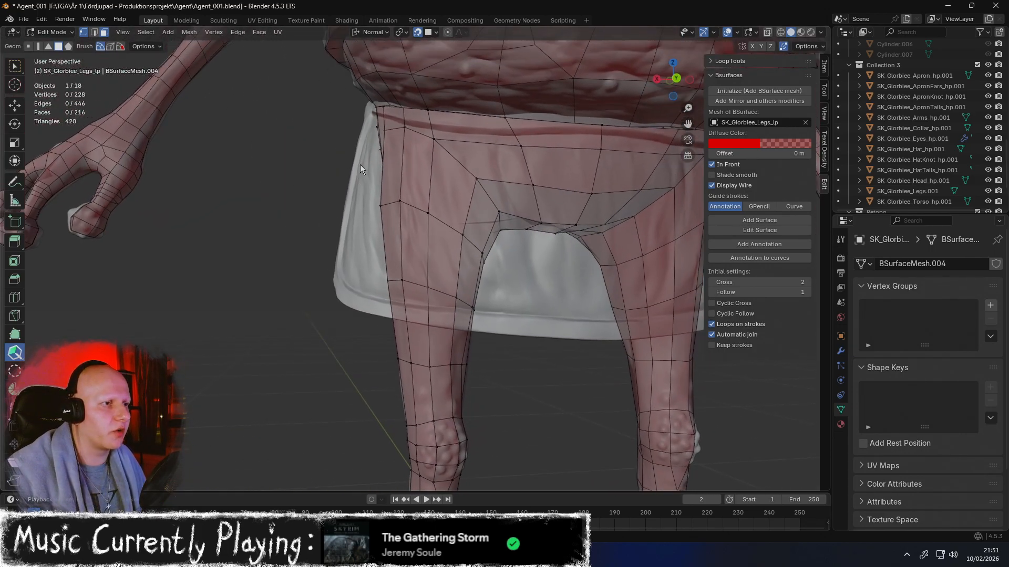
{"action": "scroll", "coordinate": [1001, 192], "scroll_direction": "down", "scroll_amount": 3}
{"action": "middle_click_drag", "start_coordinate": [515, 192], "coordinate": [323, 204]}
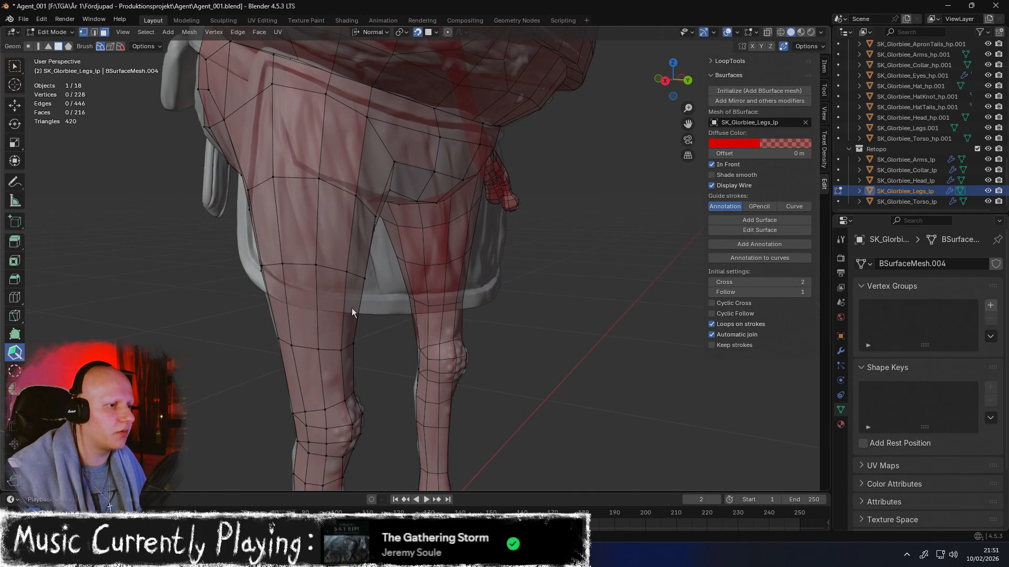
Hide the SK_Glorbiee_Apron_hp.001 object so the thighs are uncovered
{"action": "mouse_move", "coordinate": [307, 185]}
{"action": "middle_mouse_down"}
{"action": "mouse_move", "coordinate": [248, 180]}
{"action": "mouse_move", "coordinate": [351, 201]}
{"action": "middle_mouse_up"}
{"action": "mouse_move", "coordinate": [427, 218]}
{"action": "middle_mouse_down"}
{"action": "mouse_move", "coordinate": [450, 220]}
{"action": "mouse_move", "coordinate": [463, 203]}
{"action": "middle_mouse_up"}
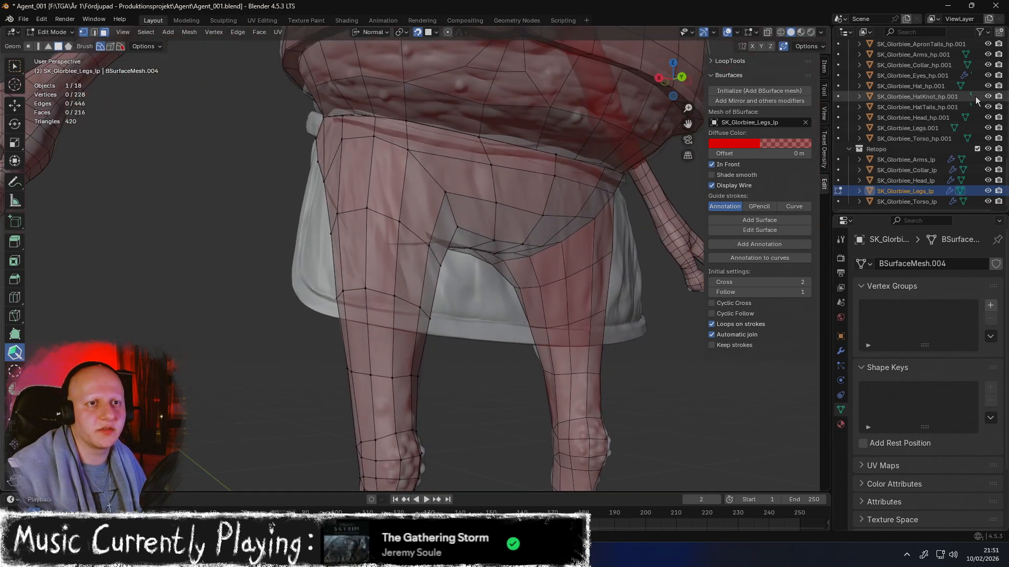
{"action": "scroll", "coordinate": [1006, 146], "scroll_direction": "up", "scroll_amount": 3}
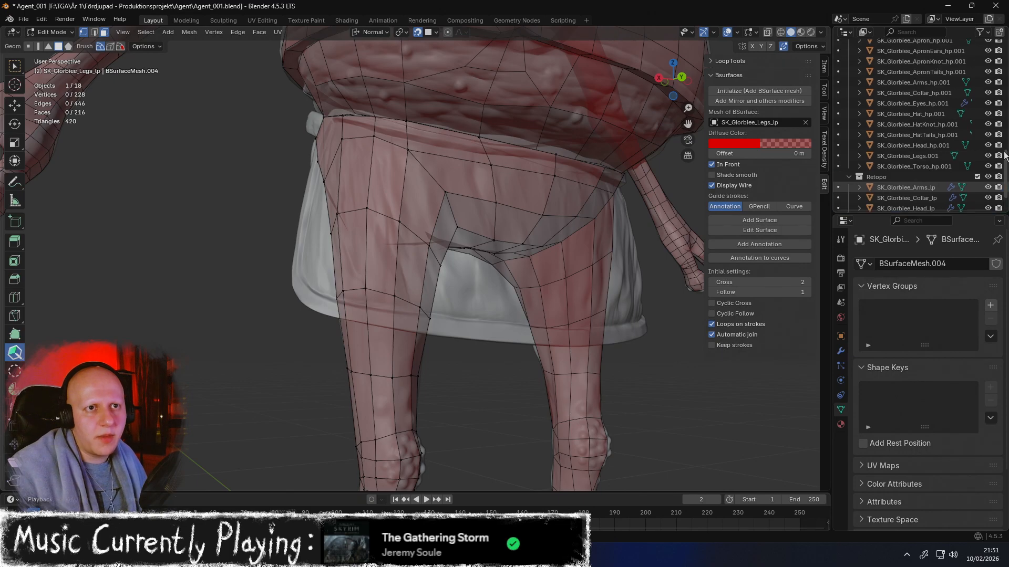
{"action": "left_click", "coordinate": [988, 81]}
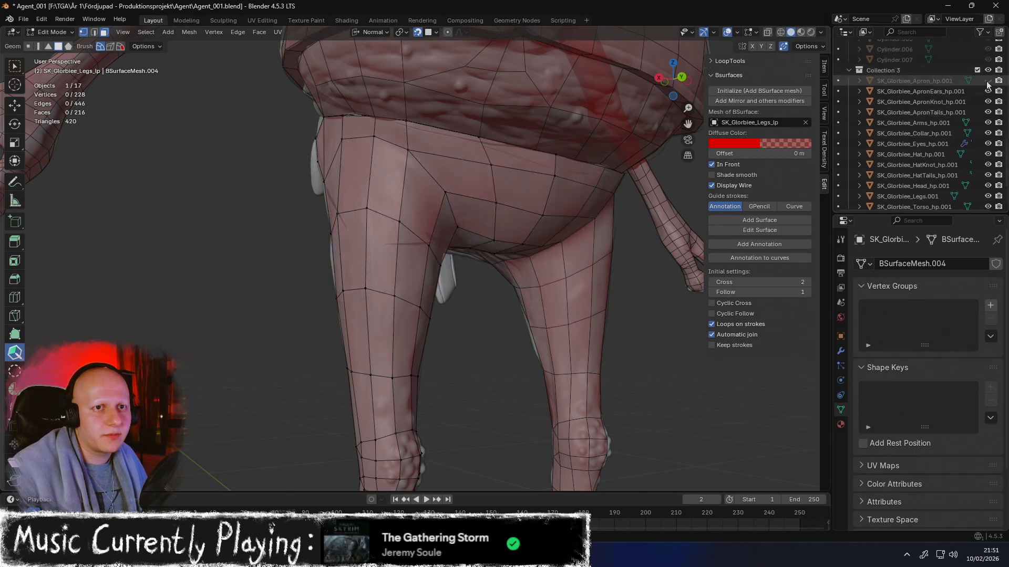
Smooth the vertices around the upper thigh with PolyQuilt's Smooth brush, working from the outer to the inner side
{"action": "key", "text": "c"}
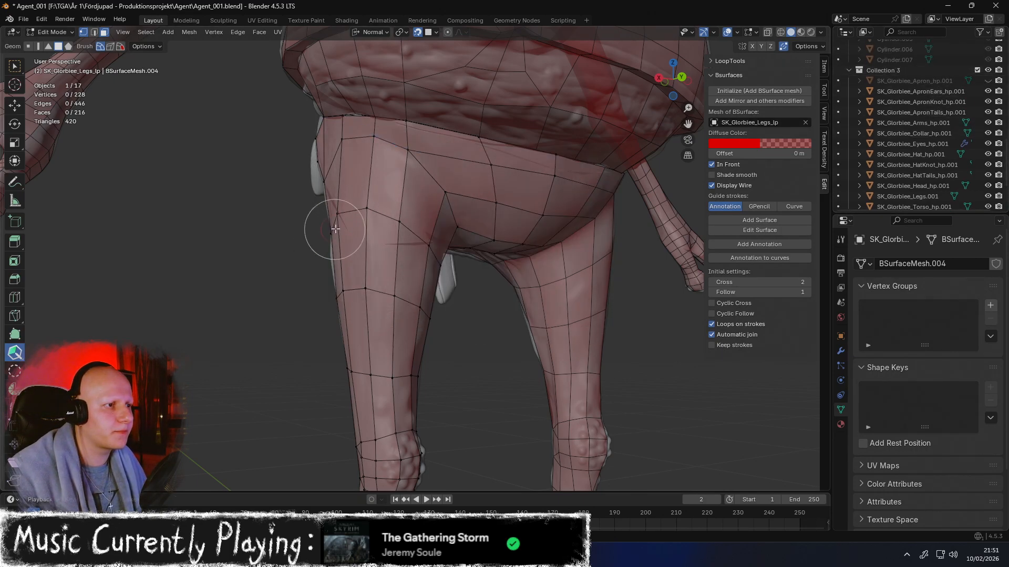
{"action": "middle_click_drag", "start_coordinate": [406, 265], "coordinate": [418, 264]}
{"action": "mouse_move", "coordinate": [329, 286]}
{"action": "left_mouse_down", "text": "shift"}
{"action": "mouse_move", "coordinate": [329, 211]}
{"action": "mouse_move", "coordinate": [362, 211]}
{"action": "left_mouse_up", "text": "shift"}
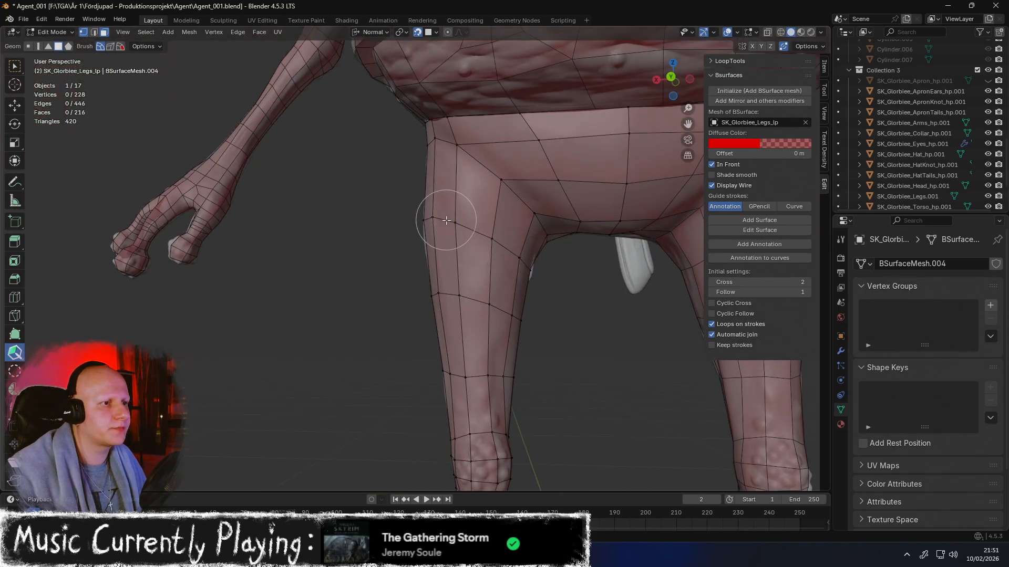
{"action": "middle_click_drag", "start_coordinate": [450, 224], "coordinate": [412, 225]}
{"action": "middle_click_drag", "start_coordinate": [334, 202], "coordinate": [376, 214]}
{"action": "middle_click_drag", "start_coordinate": [299, 167], "coordinate": [404, 165]}
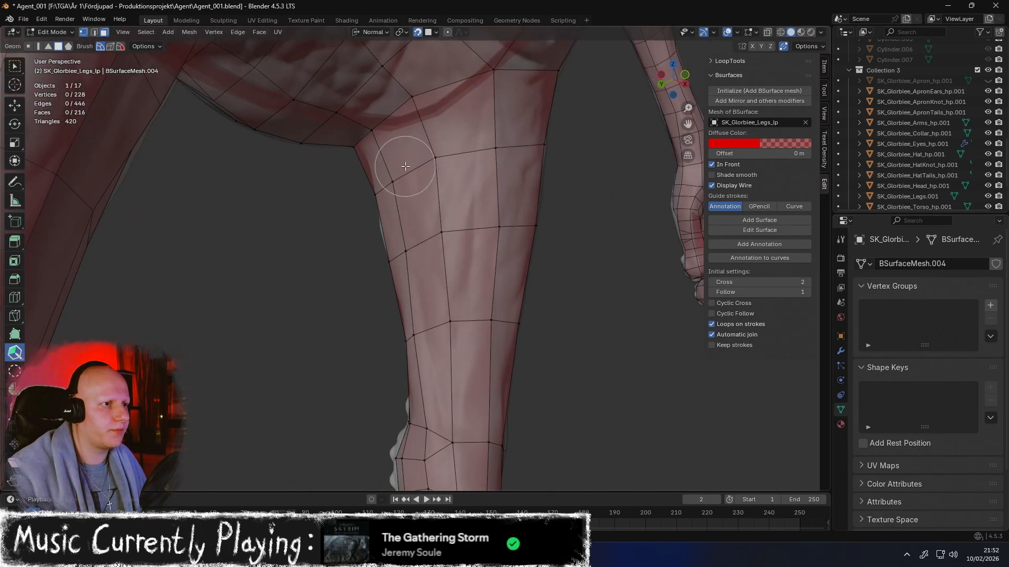
{"action": "middle_click_drag", "start_coordinate": [488, 232], "coordinate": [273, 186]}
{"action": "middle_click_drag", "start_coordinate": [374, 246], "coordinate": [316, 231]}
{"action": "middle_click_drag", "start_coordinate": [340, 232], "coordinate": [554, 247], "text": "shift"}
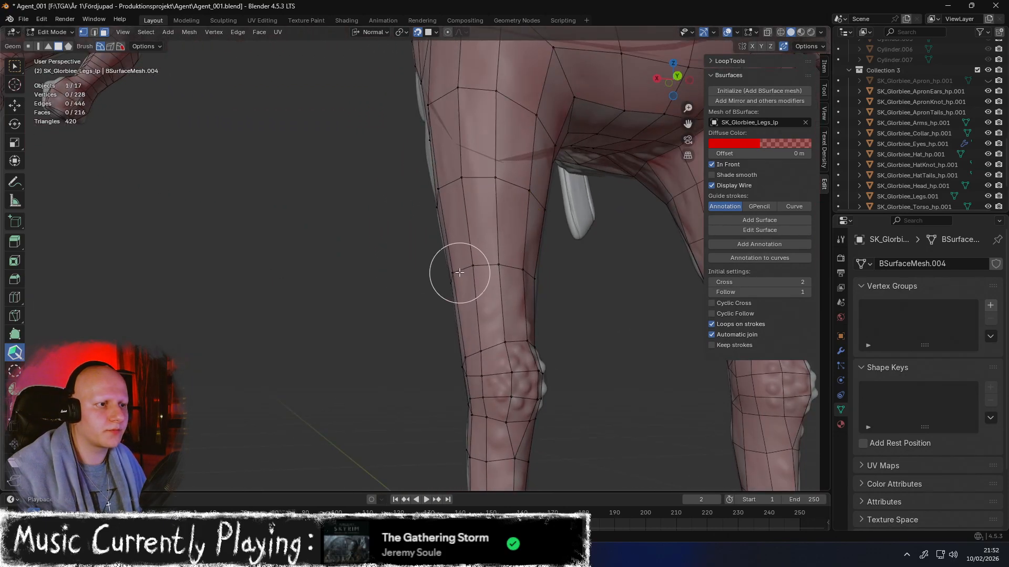
Smooth the edge loops from the lower thigh past the knee to the shin with PolyQuilt's Smooth brush
{"action": "middle_click_drag", "start_coordinate": [460, 274], "coordinate": [520, 263]}
{"action": "middle_click_drag", "start_coordinate": [411, 288], "coordinate": [484, 298]}
{"action": "middle_click_drag", "start_coordinate": [345, 288], "coordinate": [458, 169]}
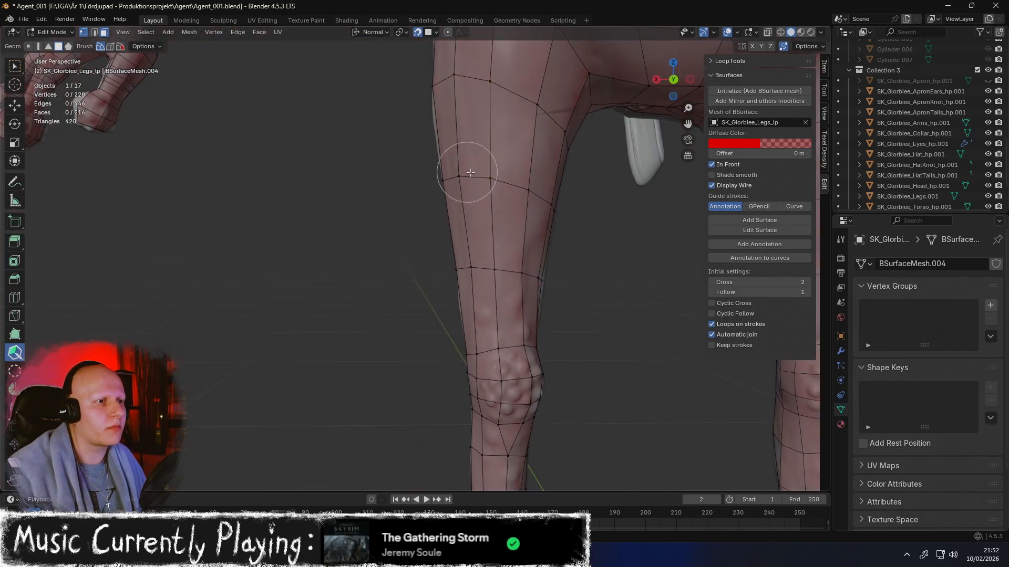
{"action": "middle_click_drag", "start_coordinate": [527, 202], "coordinate": [442, 168]}
{"action": "mouse_move", "coordinate": [530, 174]}
{"action": "middle_mouse_down"}
{"action": "mouse_move", "coordinate": [334, 182]}
{"action": "mouse_move", "coordinate": [385, 196]}
{"action": "mouse_move", "coordinate": [394, 90]}
{"action": "middle_mouse_up"}
{"action": "middle_click_drag", "start_coordinate": [398, 216], "coordinate": [472, 245], "text": "shift"}
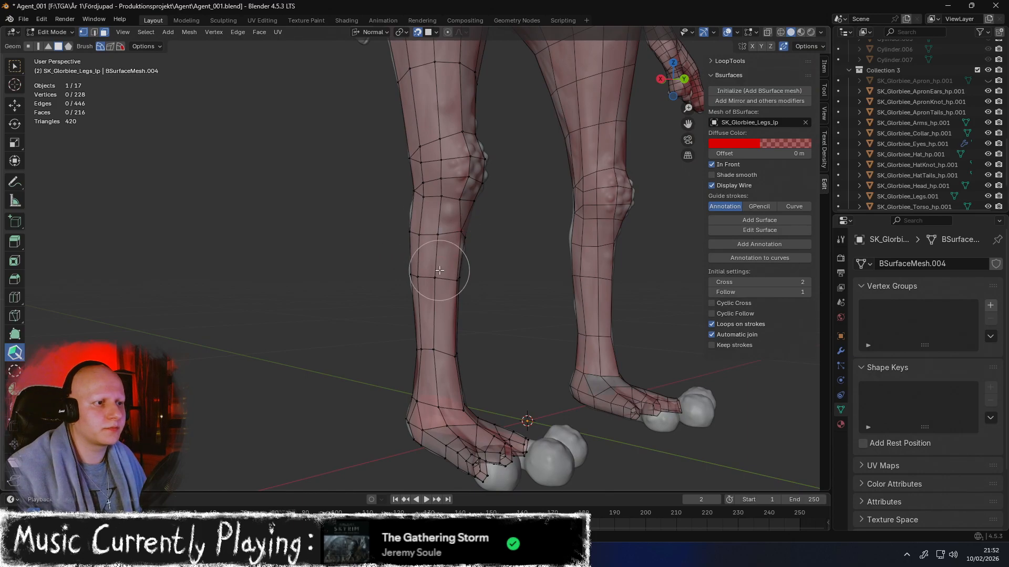
Smooth the vertices down the lower shin and around the ankle with PolyQuilt's Smooth brush, working around the leg
{"action": "middle_click_drag", "start_coordinate": [422, 274], "coordinate": [600, 290]}
{"action": "middle_click_drag", "start_coordinate": [407, 294], "coordinate": [514, 304]}
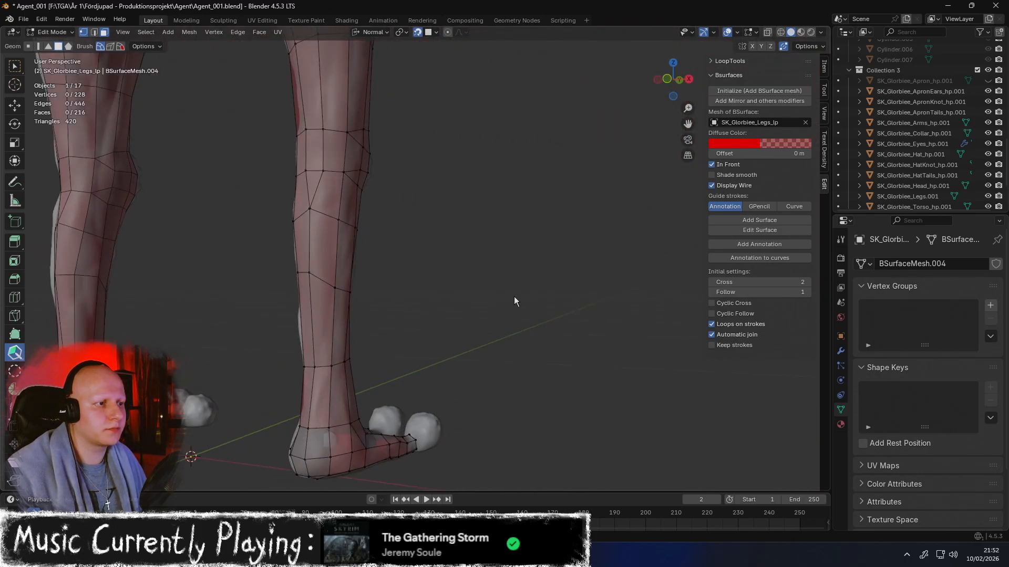
{"action": "middle_click_drag", "start_coordinate": [336, 287], "coordinate": [276, 281]}
{"action": "middle_click_drag", "start_coordinate": [430, 267], "coordinate": [364, 245]}
{"action": "middle_click_drag", "start_coordinate": [439, 262], "coordinate": [412, 321]}
{"action": "left_click_drag", "start_coordinate": [412, 320], "coordinate": [418, 362]}
{"action": "mouse_move", "coordinate": [418, 361]}
{"action": "middle_mouse_down"}
{"action": "mouse_move", "coordinate": [481, 332]}
{"action": "mouse_move", "coordinate": [387, 315]}
{"action": "mouse_move", "coordinate": [494, 347]}
{"action": "middle_mouse_up"}
{"action": "left_click", "coordinate": [400, 319], "text": "shift"}
{"action": "mouse_move", "coordinate": [405, 320]}
{"action": "middle_mouse_down"}
{"action": "mouse_move", "coordinate": [479, 336]}
{"action": "mouse_move", "coordinate": [492, 317]}
{"action": "middle_mouse_up"}
{"action": "left_click", "coordinate": [418, 324], "text": "shift"}
{"action": "middle_click_drag", "start_coordinate": [408, 324], "coordinate": [568, 341]}
{"action": "mouse_move", "coordinate": [492, 341]}
{"action": "middle_mouse_down"}
{"action": "mouse_move", "coordinate": [466, 296]}
{"action": "mouse_move", "coordinate": [494, 330]}
{"action": "mouse_move", "coordinate": [425, 285]}
{"action": "mouse_move", "coordinate": [509, 232]}
{"action": "middle_mouse_up"}
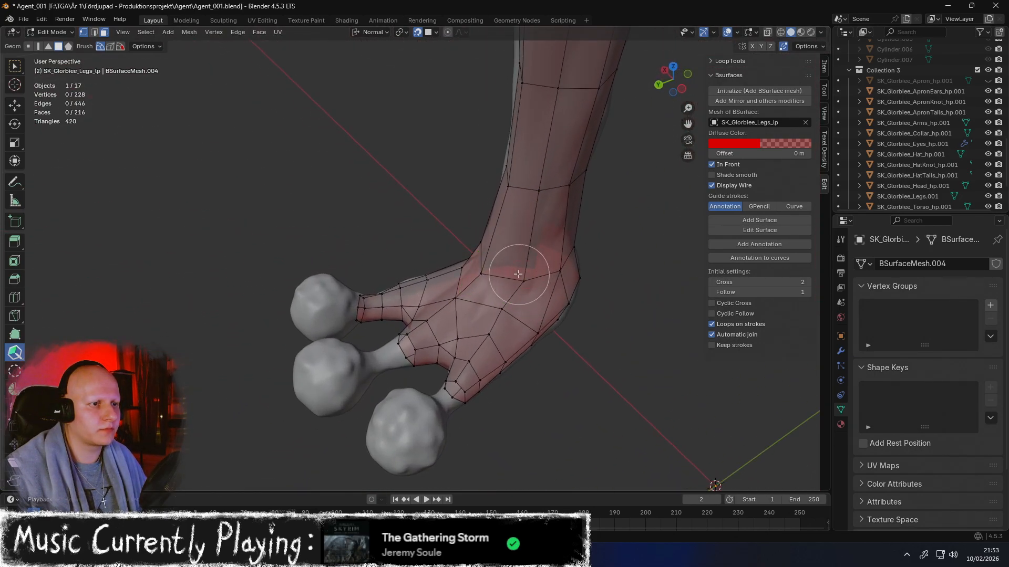
Check the foot's topology from above, below and the side, smoothing the faces along the foot's side behind the toes
{"action": "mouse_move", "coordinate": [526, 267]}
{"action": "middle_mouse_down"}
{"action": "mouse_move", "coordinate": [503, 206]}
{"action": "mouse_move", "coordinate": [513, 220]}
{"action": "mouse_move", "coordinate": [463, 236]}
{"action": "mouse_move", "coordinate": [477, 227]}
{"action": "mouse_move", "coordinate": [449, 216]}
{"action": "mouse_move", "coordinate": [375, 235]}
{"action": "mouse_move", "coordinate": [439, 219]}
{"action": "mouse_move", "coordinate": [389, 313]}
{"action": "mouse_move", "coordinate": [335, 237]}
{"action": "mouse_move", "coordinate": [376, 194]}
{"action": "mouse_move", "coordinate": [401, 235]}
{"action": "mouse_move", "coordinate": [433, 251]}
{"action": "middle_mouse_up"}
{"action": "mouse_move", "coordinate": [492, 239]}
{"action": "middle_mouse_down"}
{"action": "mouse_move", "coordinate": [473, 259]}
{"action": "mouse_move", "coordinate": [483, 304]}
{"action": "mouse_move", "coordinate": [438, 276]}
{"action": "mouse_move", "coordinate": [528, 259]}
{"action": "mouse_move", "coordinate": [458, 242]}
{"action": "mouse_move", "coordinate": [469, 200]}
{"action": "middle_mouse_up"}
{"action": "mouse_move", "coordinate": [416, 263]}
{"action": "middle_mouse_down"}
{"action": "mouse_move", "coordinate": [444, 232]}
{"action": "mouse_move", "coordinate": [410, 252]}
{"action": "middle_mouse_up"}
{"action": "middle_click_drag", "start_coordinate": [383, 289], "coordinate": [462, 252]}
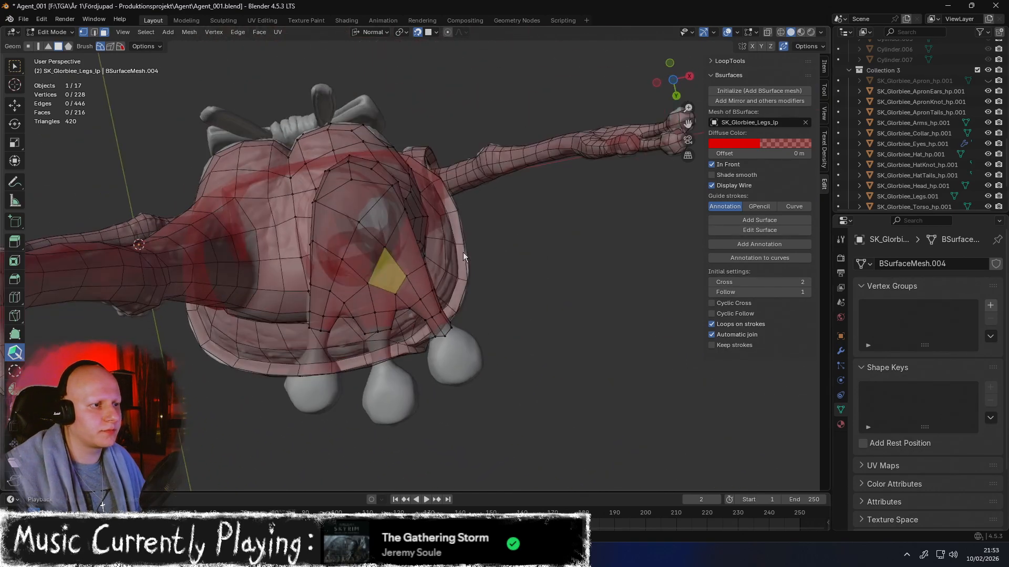
{"action": "middle_click_drag", "start_coordinate": [349, 193], "coordinate": [464, 356]}
{"action": "left_click_drag", "start_coordinate": [380, 265], "coordinate": [367, 264]}
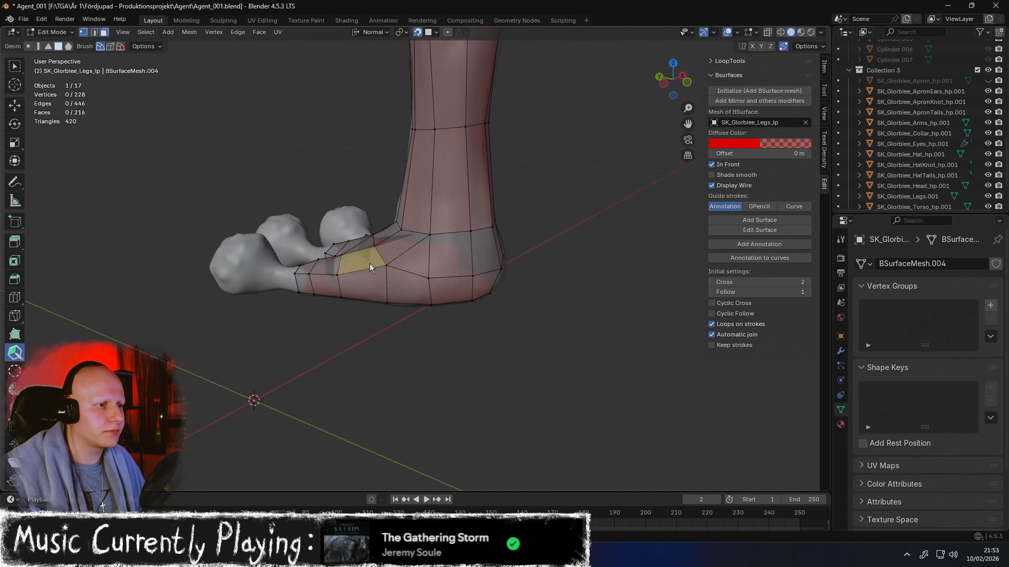
{"action": "middle_click_drag", "start_coordinate": [424, 245], "coordinate": [468, 211]}
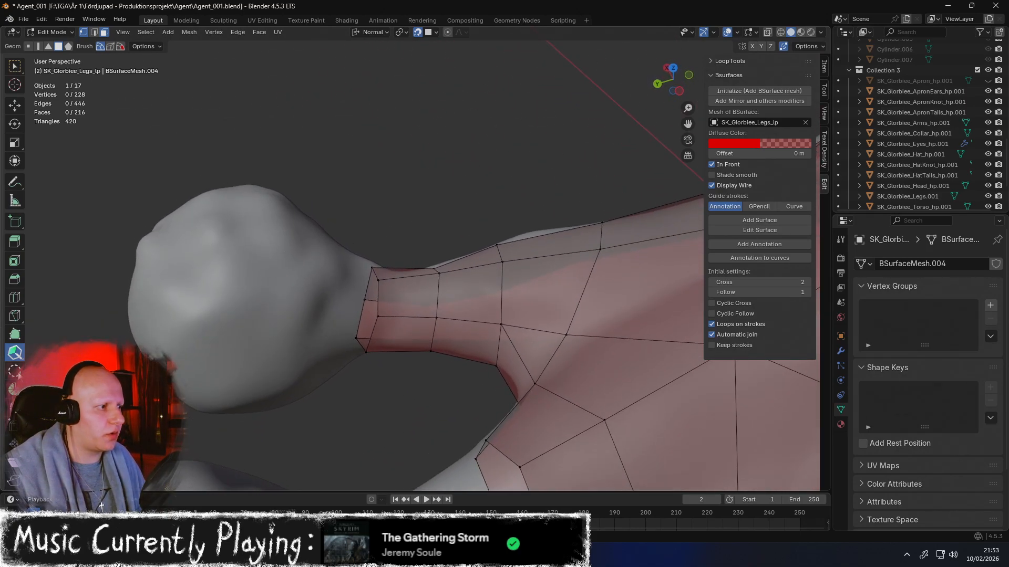
Select the edge loop around the middle of the outer toe and try to add offset edge loops on both sides
{"action": "left_click", "coordinate": [15, 298]}
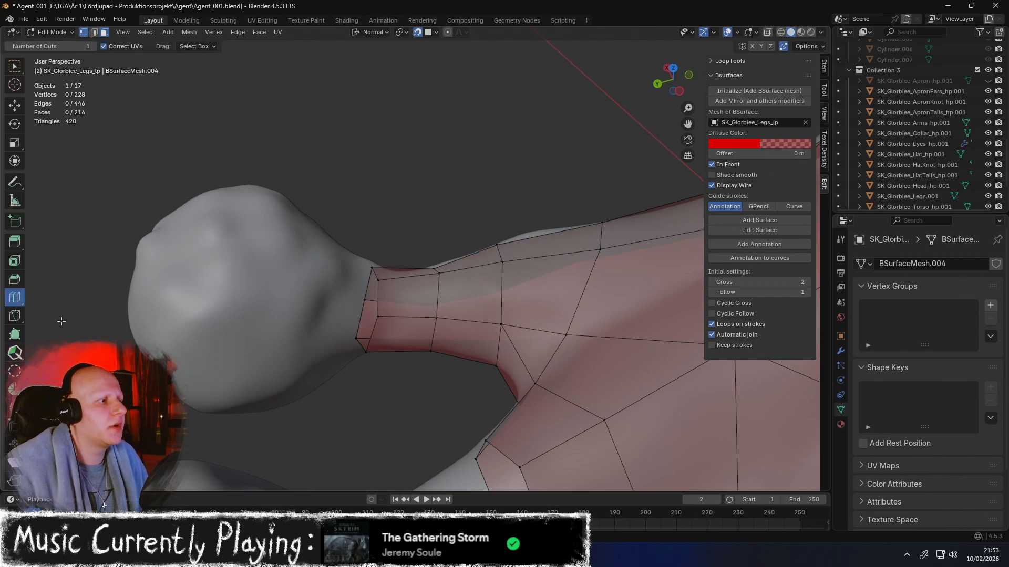
{"action": "left_click", "coordinate": [441, 291], "text": "alt"}
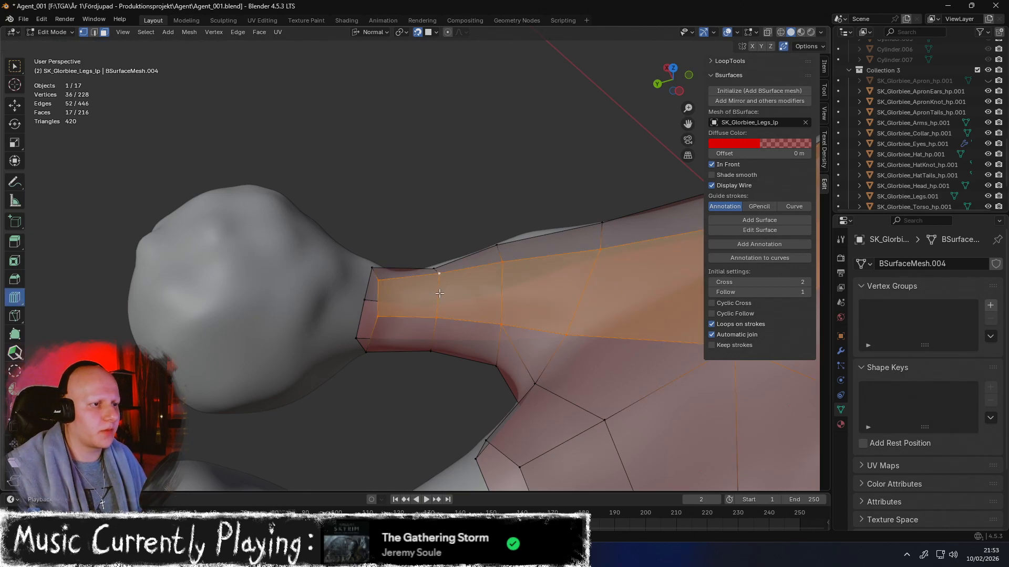
{"action": "middle_click_drag", "start_coordinate": [439, 293], "coordinate": [434, 255]}
{"action": "key", "text": "2"}
{"action": "left_click", "coordinate": [428, 308], "text": "alt"}
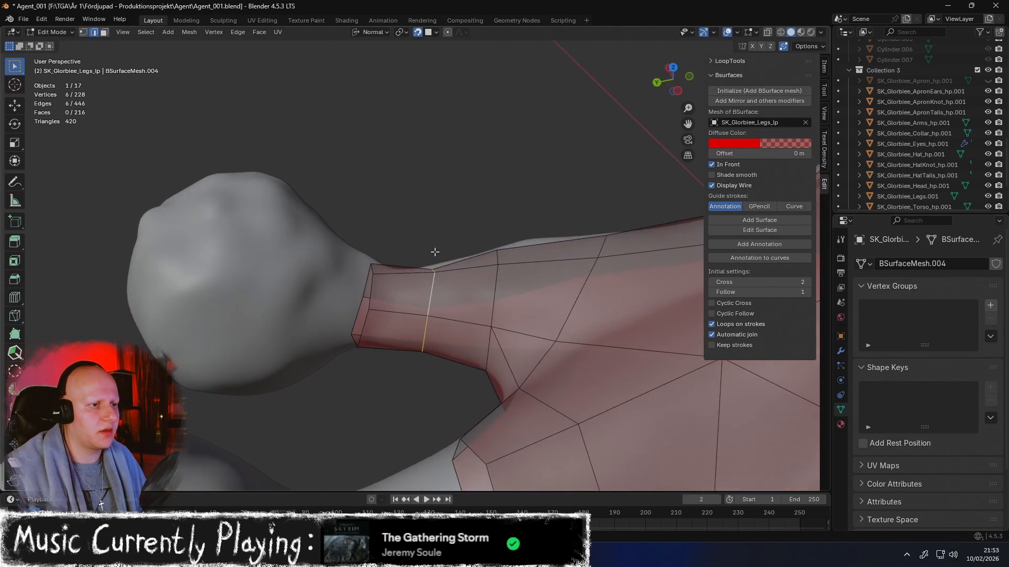
{"action": "key", "text": "ctrl+shift+r"}
{"action": "left_click_drag", "start_coordinate": [434, 278], "coordinate": [447, 291]}
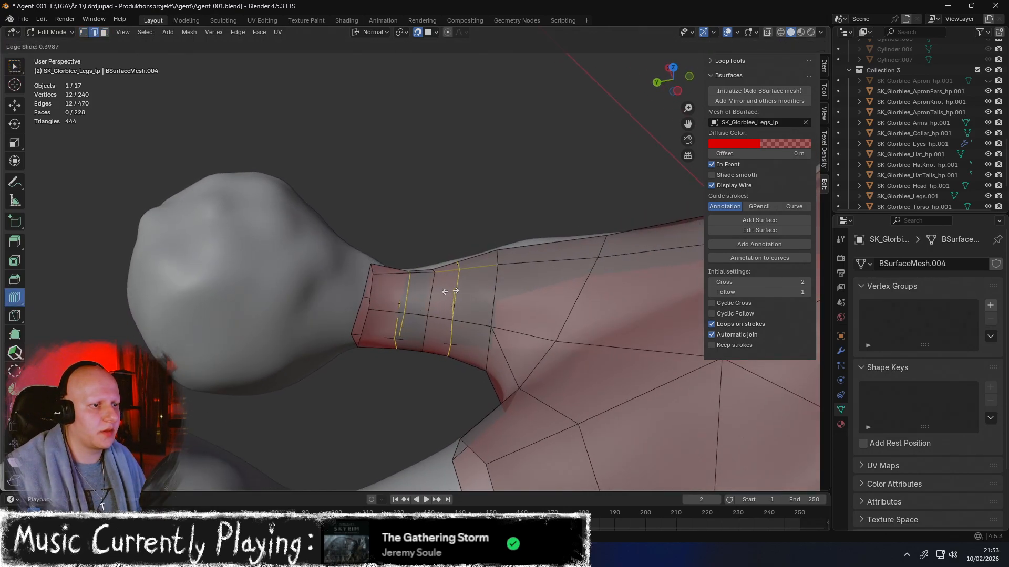
{"action": "left_click", "coordinate": [450, 291]}
{"action": "middle_click_drag", "start_coordinate": [450, 291], "coordinate": [504, 216]}
{"action": "key", "text": "ctrl+z"}
{"action": "key", "text": "ctrl+shift+r"}
{"action": "left_click", "coordinate": [417, 299]}
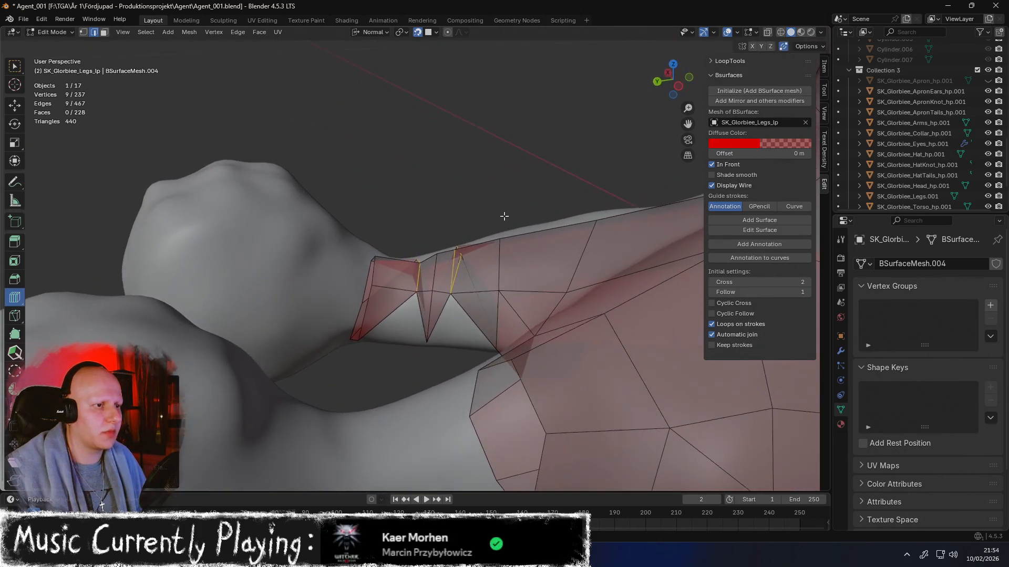
{"action": "key", "text": "ctrl+z"}
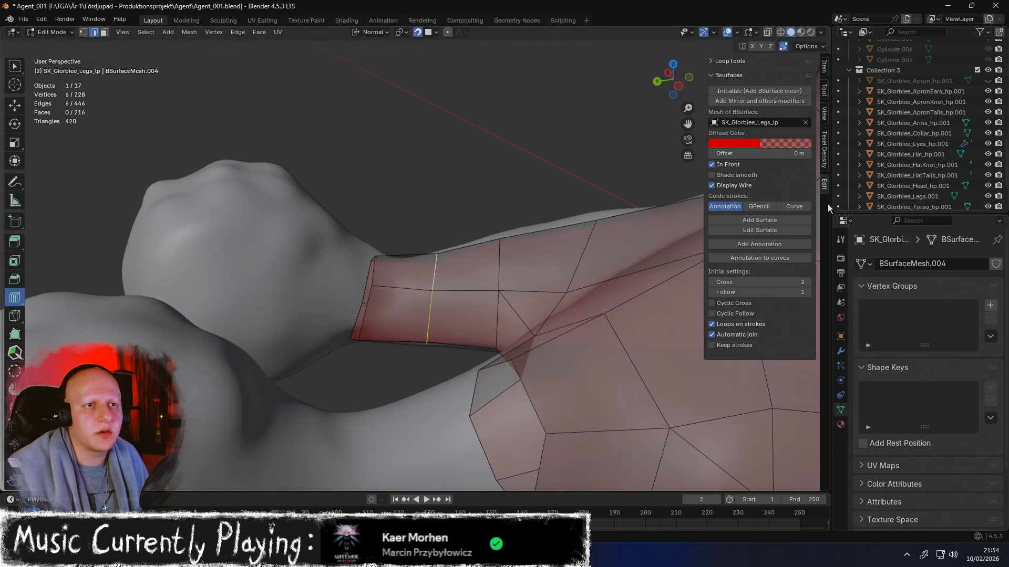
Set the Auto Merge threshold to 0.0001 m and try the offset edge loop cut around the outer toe again
{"action": "left_click", "coordinate": [842, 238]}
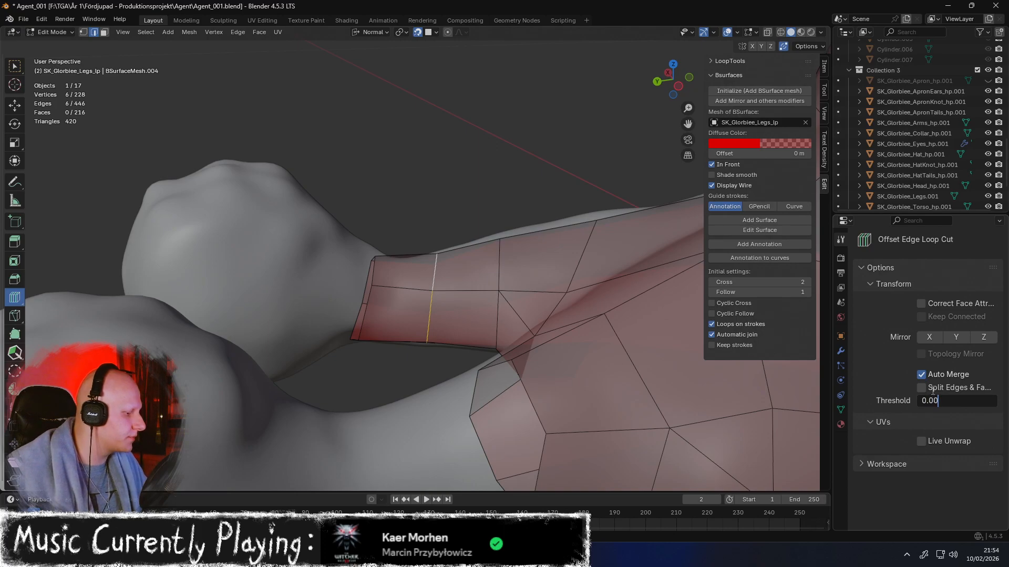
{"action": "left_click_drag", "start_coordinate": [452, 290], "coordinate": [453, 282]}
{"action": "middle_click_drag", "start_coordinate": [475, 267], "coordinate": [436, 351]}
{"action": "key", "text": "ctrl+z"}
{"action": "left_click_drag", "start_coordinate": [425, 322], "coordinate": [438, 321]}
{"action": "key", "text": "ctrl+z"}
{"action": "middle_click_drag", "start_coordinate": [439, 321], "coordinate": [466, 225]}
{"action": "key", "text": "ctrl+z"}
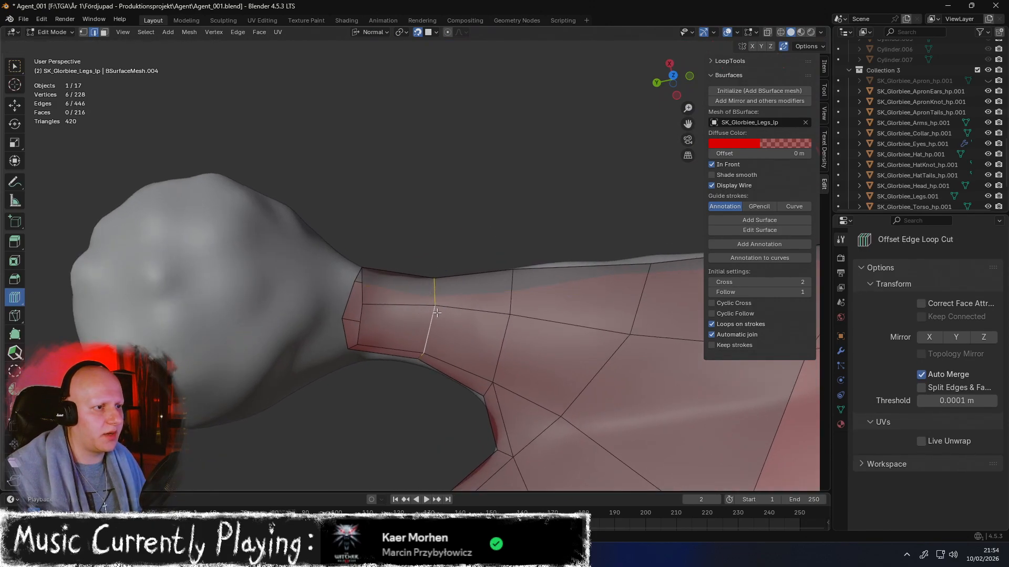
Add two loop cuts around the outer toe, one on each side of its middle edge loop
{"action": "key", "text": "ctrl+r"}
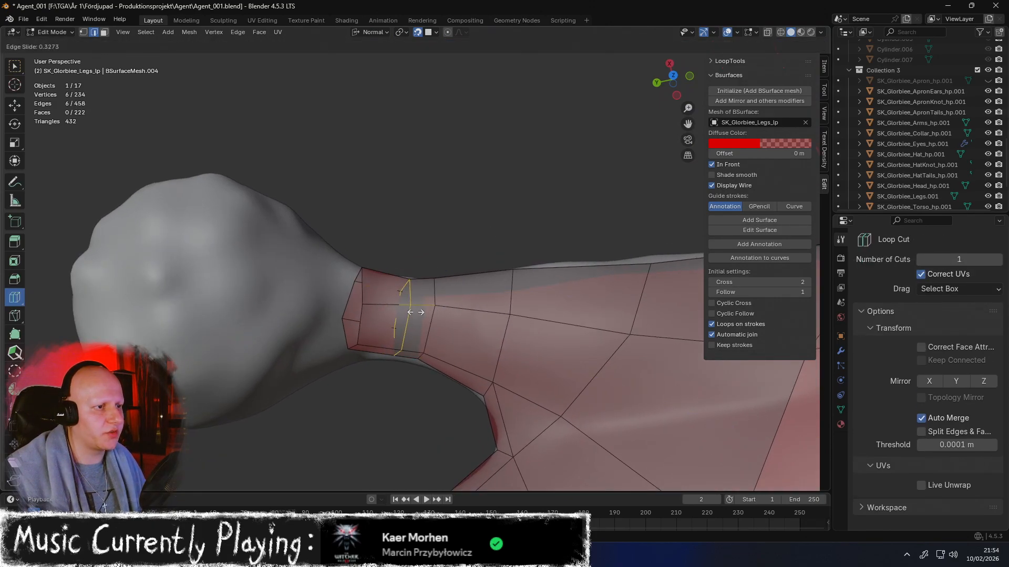
{"action": "middle_click_drag", "start_coordinate": [406, 316], "coordinate": [428, 285]}
{"action": "left_click_drag", "start_coordinate": [406, 293], "coordinate": [411, 297]}
{"action": "left_click_drag", "start_coordinate": [483, 288], "coordinate": [472, 291]}
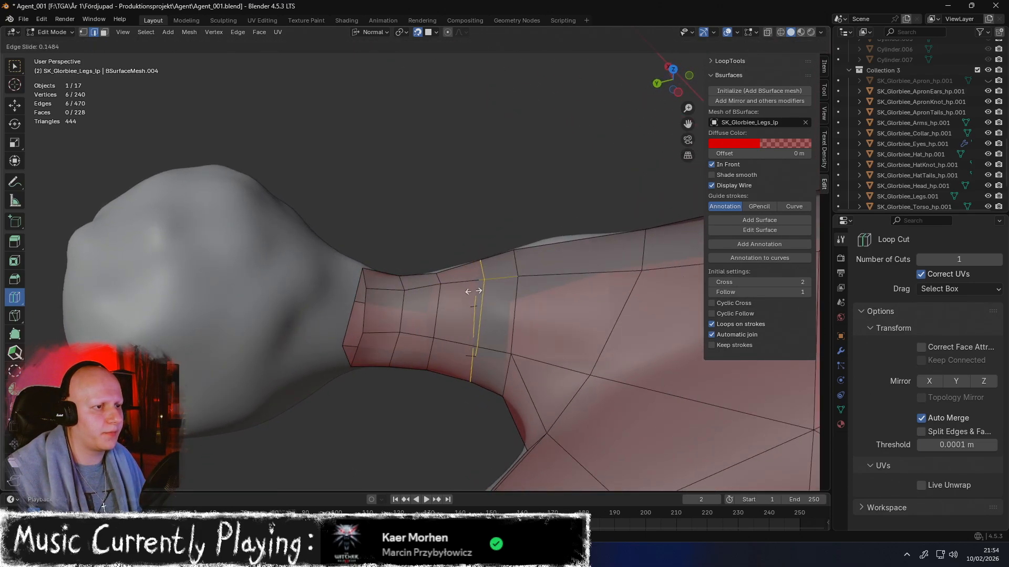
{"action": "right_click", "coordinate": [463, 291]}
Try to cut diagonal edges between the outer toe's loops with the Knife tool
{"action": "mouse_move", "coordinate": [474, 247]}
{"action": "middle_mouse_down"}
{"action": "mouse_move", "coordinate": [480, 189]}
{"action": "mouse_move", "coordinate": [477, 252]}
{"action": "mouse_move", "coordinate": [491, 227]}
{"action": "mouse_move", "coordinate": [484, 198]}
{"action": "mouse_move", "coordinate": [469, 234]}
{"action": "middle_mouse_up"}
{"action": "middle_click_drag", "start_coordinate": [400, 295], "coordinate": [419, 224]}
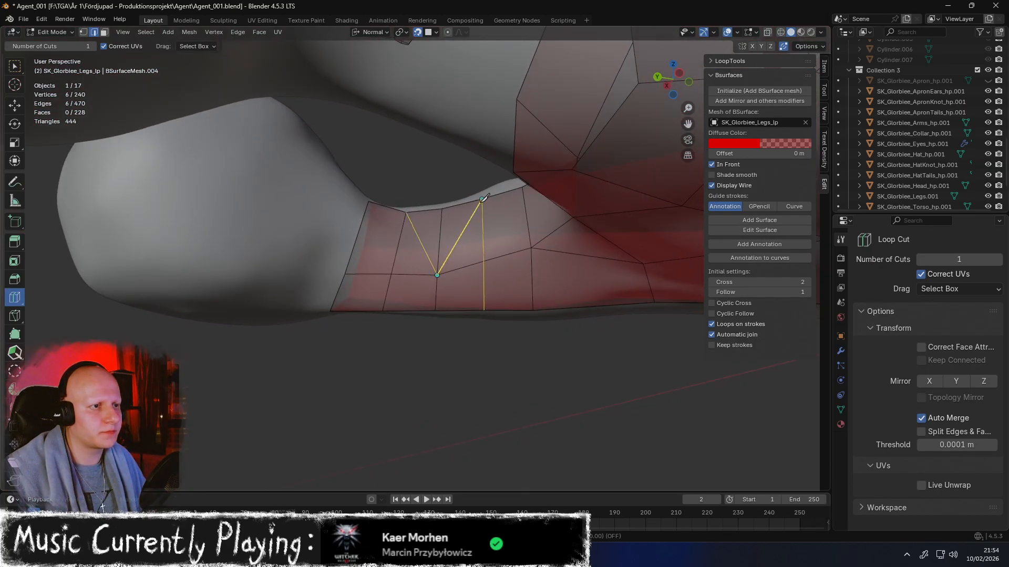
{"action": "middle_click_drag", "start_coordinate": [473, 212], "coordinate": [404, 344]}
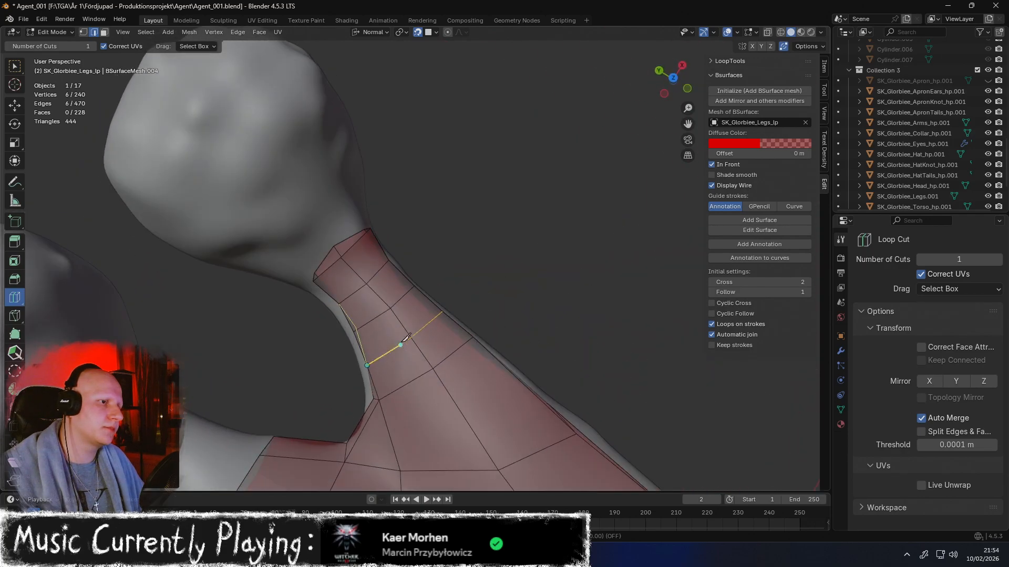
{"action": "middle_click_drag", "start_coordinate": [430, 290], "coordinate": [425, 314]}
{"action": "key", "text": "shift+space"}
{"action": "key", "text": "g"}
{"action": "key", "text": "shift+space"}
Try to add further loop cuts close to the outer toe's middle edge loop
{"action": "key", "text": "ctrl+r"}
{"action": "left_click_drag", "start_coordinate": [424, 315], "coordinate": [418, 329]}
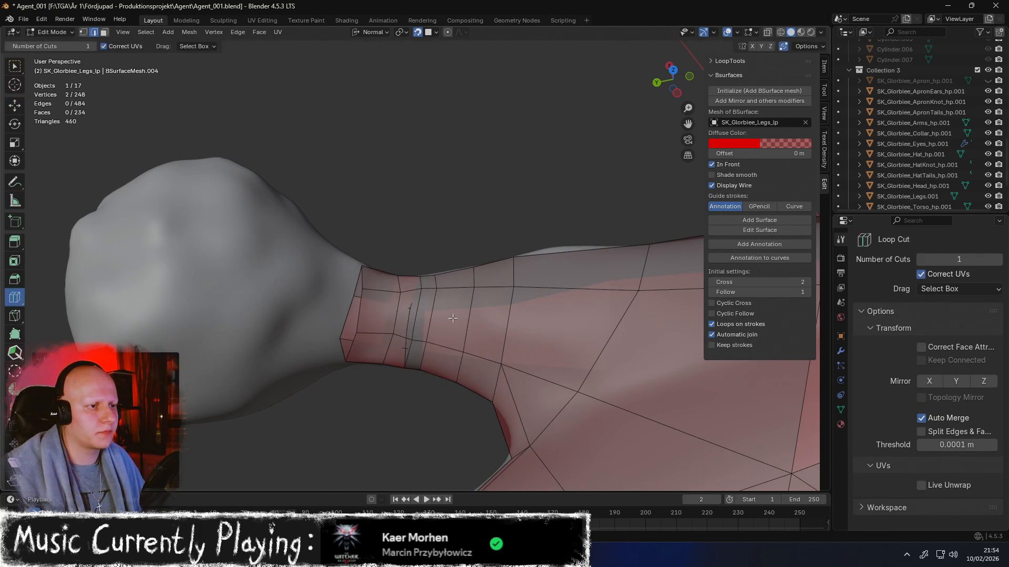
{"action": "key", "text": "ctrl+z"}
{"action": "left_click", "coordinate": [457, 286]}
{"action": "mouse_move", "coordinate": [461, 260]}
{"action": "middle_mouse_down"}
{"action": "mouse_move", "coordinate": [494, 241]}
{"action": "mouse_move", "coordinate": [504, 188]}
{"action": "mouse_move", "coordinate": [450, 254]}
{"action": "middle_mouse_up"}
{"action": "key", "text": "ctrl+z"}
Offset new edge loops to both sides of the outer toe's middle loop
{"action": "left_click_drag", "start_coordinate": [423, 265], "coordinate": [474, 249]}
{"action": "middle_click_drag", "start_coordinate": [471, 228], "coordinate": [468, 246]}
{"action": "key", "text": "shift+space"}
{"action": "key", "text": "g"}
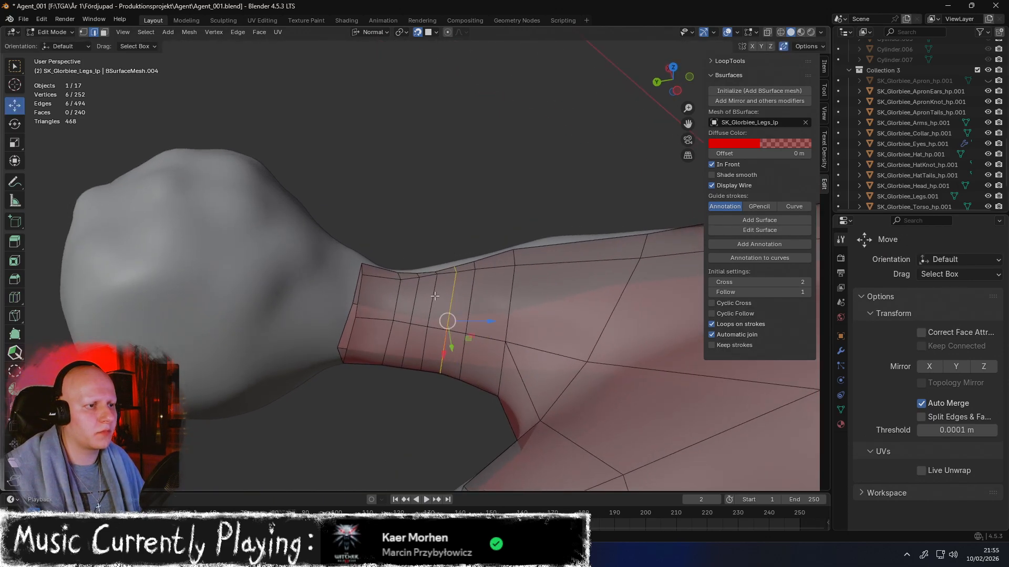
Remove the outer toe's middle edge loop with Dissolve Edges, keeping the surrounding faces
{"action": "key", "text": "x"}
{"action": "left_click", "coordinate": [433, 284]}
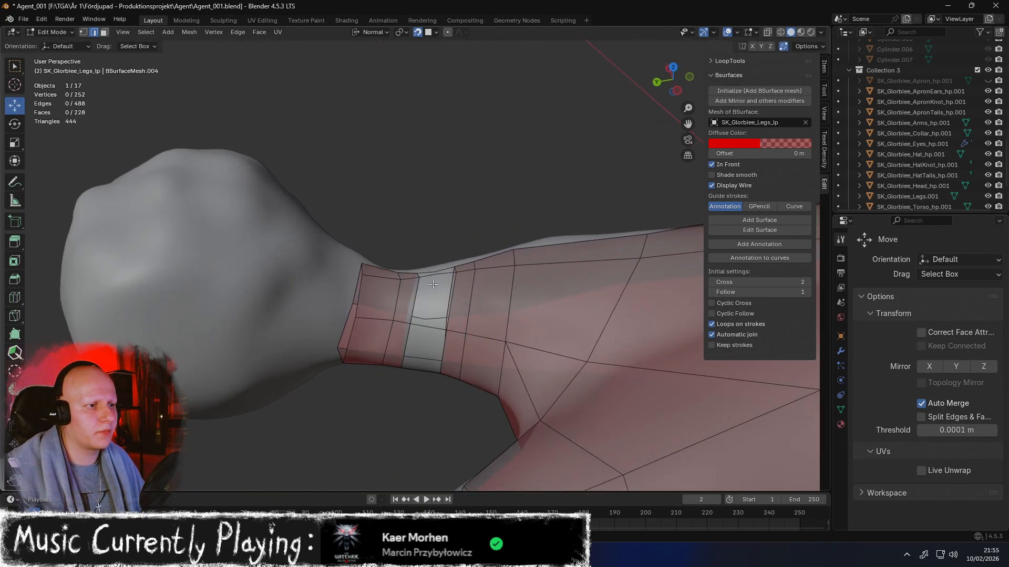
{"action": "key", "text": "ctrl+z"}
{"action": "key", "text": "x"}
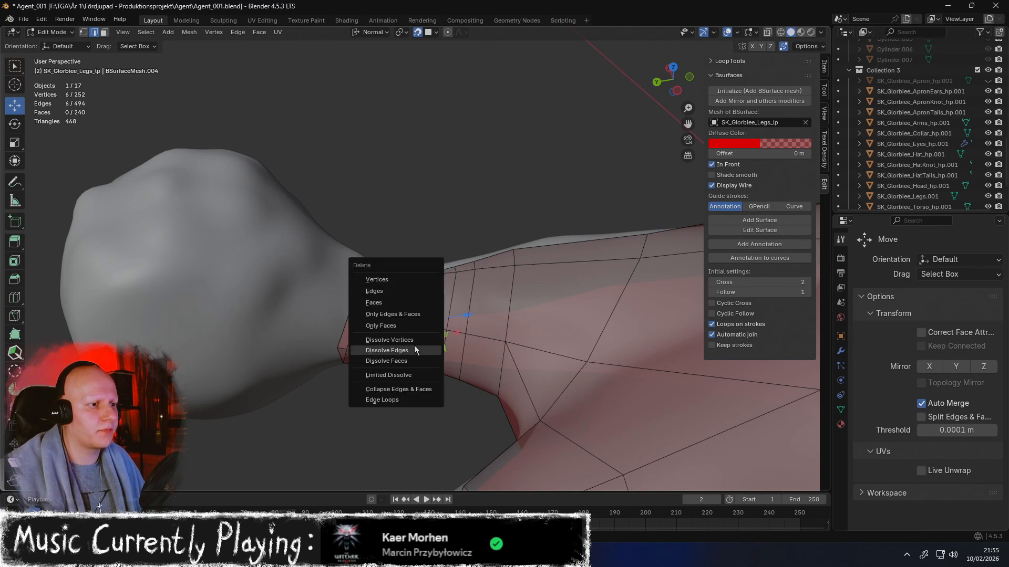
{"action": "left_click", "coordinate": [413, 349]}
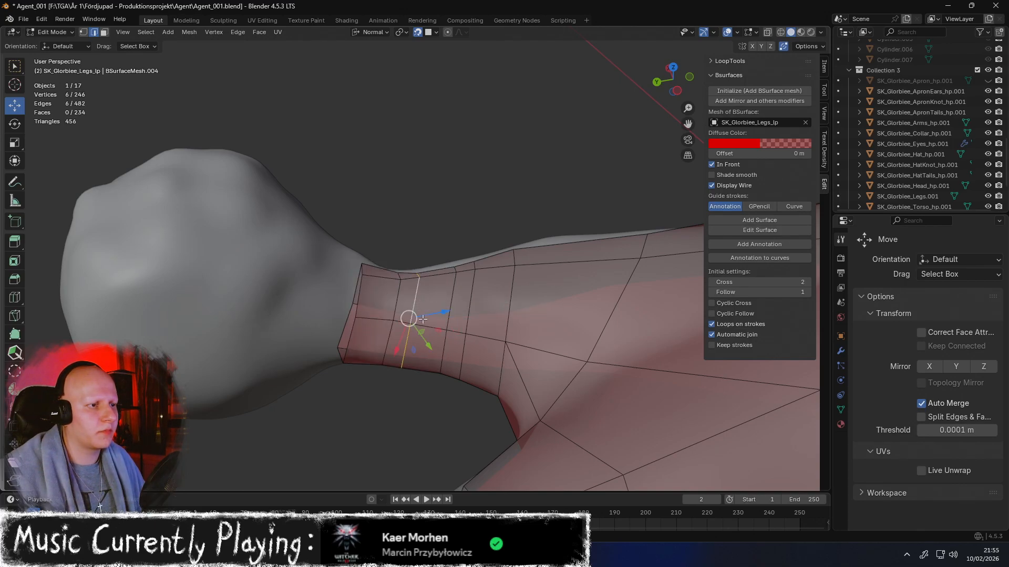
Cut diagonal edges between the outer toe's loops on its sides and underside with the Knife tool
{"action": "left_click", "coordinate": [428, 323]}
{"action": "middle_click_drag", "start_coordinate": [429, 323], "coordinate": [418, 302]}
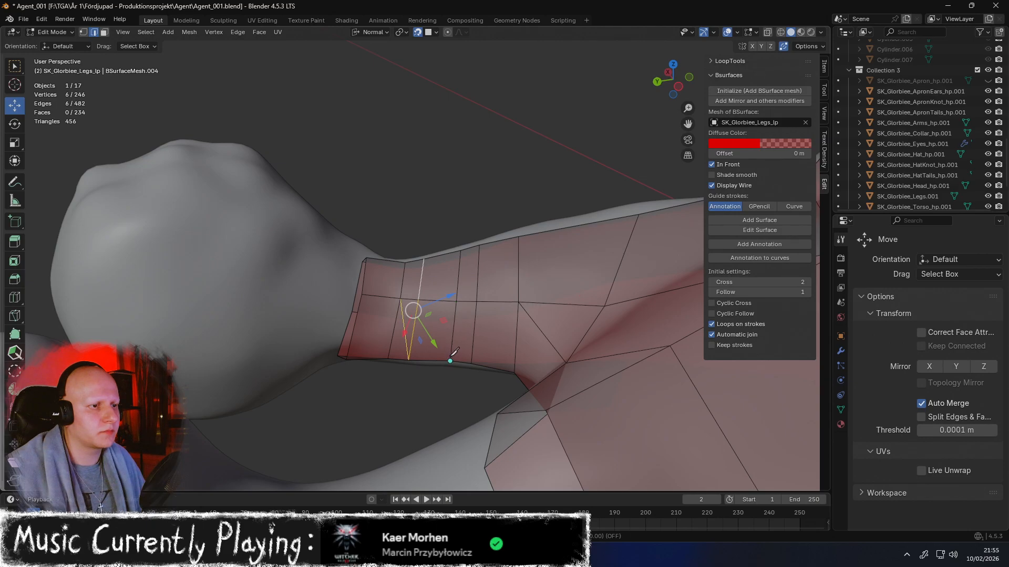
{"action": "middle_click_drag", "start_coordinate": [471, 292], "coordinate": [411, 258]}
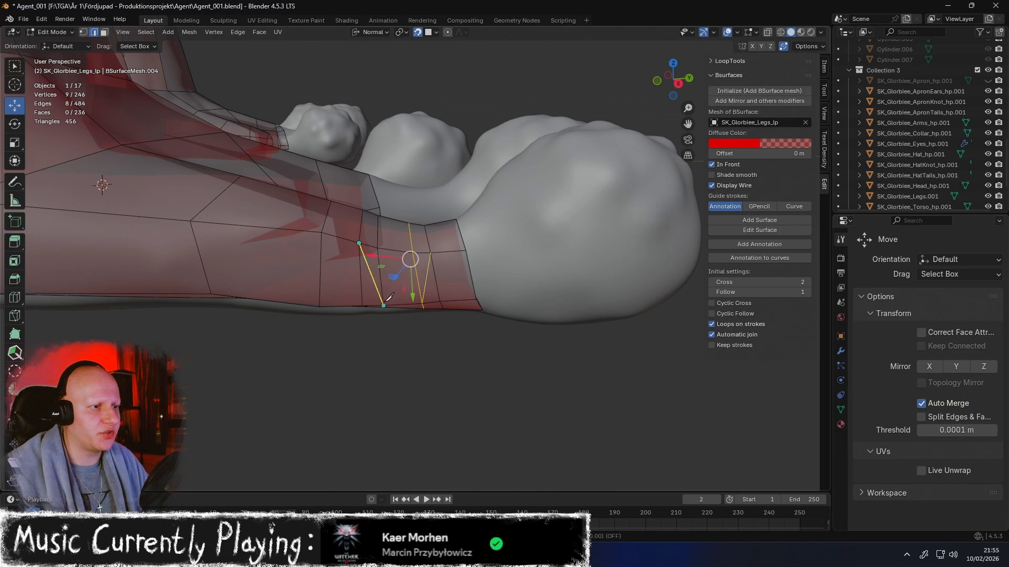
{"action": "middle_click_drag", "start_coordinate": [388, 240], "coordinate": [397, 282]}
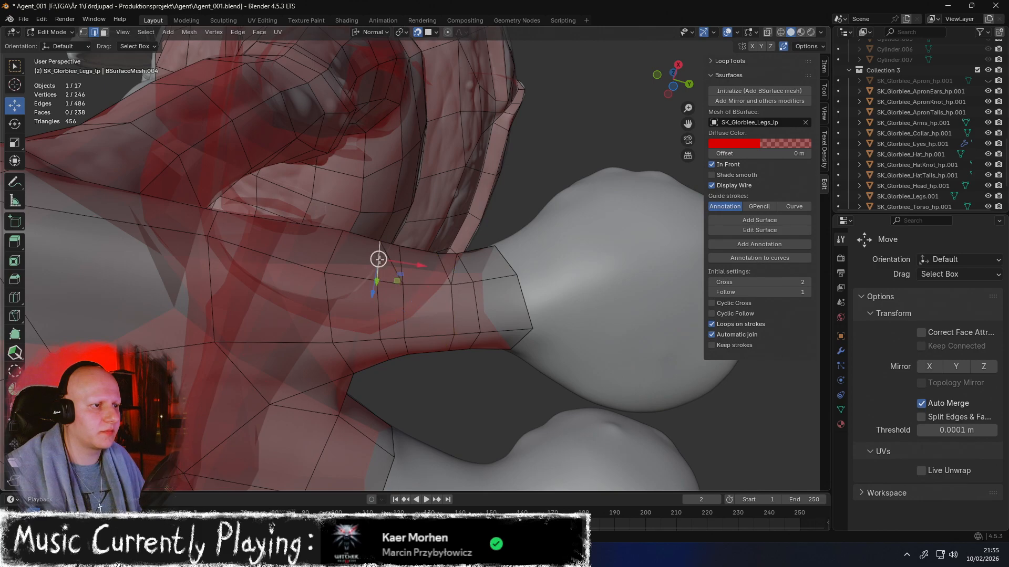
Select the surplus edges beside the new cuts on the outer toe and dissolve them
{"action": "middle_click_drag", "start_coordinate": [385, 302], "coordinate": [435, 293]}
{"action": "left_click", "coordinate": [381, 331], "text": "alt+shift"}
{"action": "key", "text": "x"}
{"action": "left_click", "coordinate": [468, 322]}
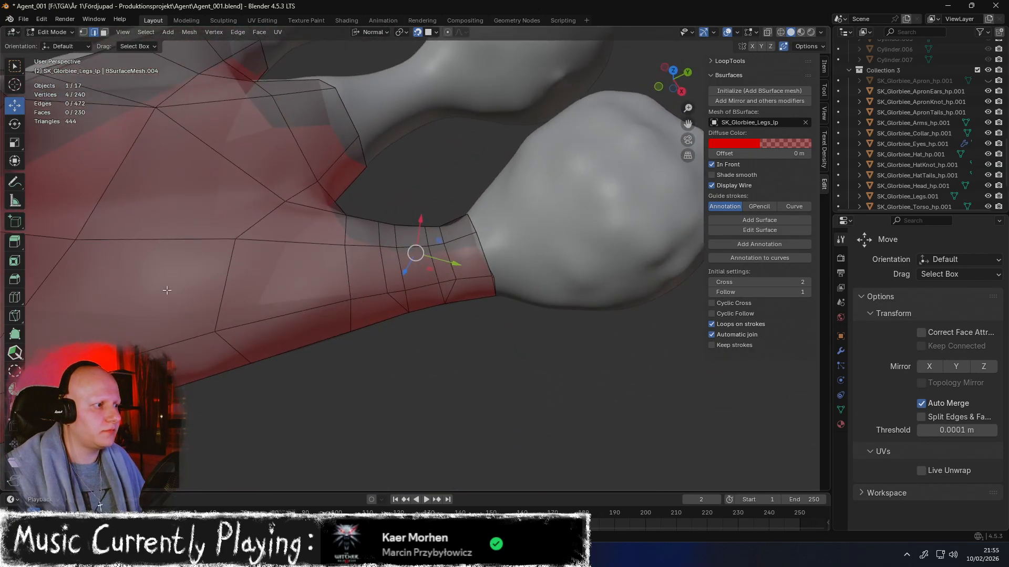
Even out the rerouted edge loops around the outer toe with PolyQuilt's Smooth brush
{"action": "left_click", "coordinate": [25, 348]}
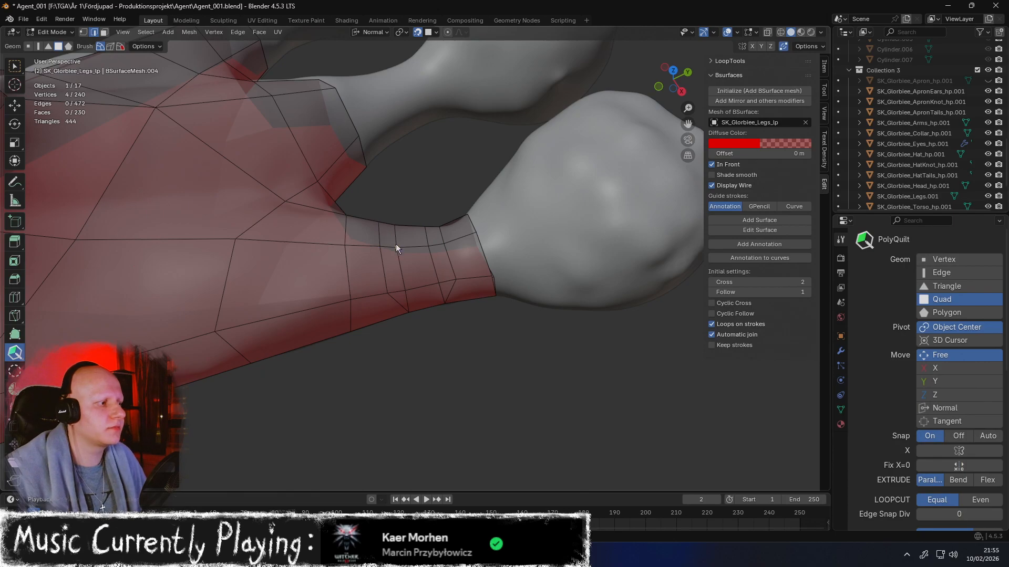
{"action": "middle_click_drag", "start_coordinate": [416, 245], "coordinate": [407, 273]}
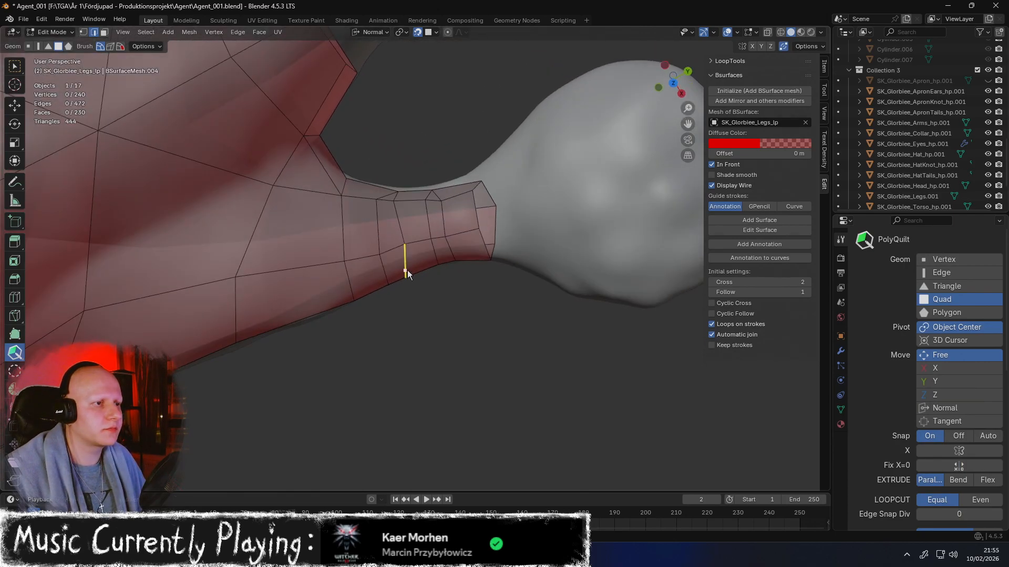
{"action": "middle_click_drag", "start_coordinate": [419, 222], "coordinate": [396, 188]}
{"action": "mouse_move", "coordinate": [423, 271]}
{"action": "middle_mouse_down"}
{"action": "mouse_move", "coordinate": [376, 153]}
{"action": "mouse_move", "coordinate": [386, 125]}
{"action": "mouse_move", "coordinate": [386, 229]}
{"action": "mouse_move", "coordinate": [370, 214]}
{"action": "mouse_move", "coordinate": [368, 203]}
{"action": "mouse_move", "coordinate": [395, 265]}
{"action": "mouse_move", "coordinate": [375, 176]}
{"action": "mouse_move", "coordinate": [433, 271]}
{"action": "middle_mouse_up"}
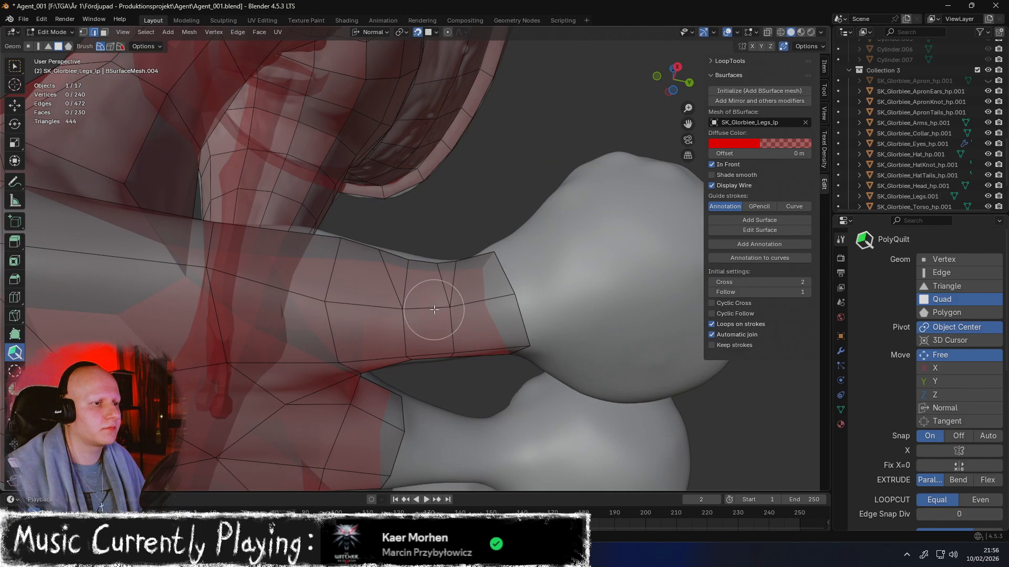
{"action": "mouse_move", "coordinate": [434, 309]}
{"action": "middle_mouse_down"}
{"action": "mouse_move", "coordinate": [431, 217]}
{"action": "mouse_move", "coordinate": [421, 327]}
{"action": "mouse_move", "coordinate": [430, 284]}
{"action": "mouse_move", "coordinate": [433, 380]}
{"action": "mouse_move", "coordinate": [425, 340]}
{"action": "mouse_move", "coordinate": [342, 350]}
{"action": "mouse_move", "coordinate": [419, 291]}
{"action": "mouse_move", "coordinate": [412, 247]}
{"action": "mouse_move", "coordinate": [429, 225]}
{"action": "middle_mouse_up"}
{"action": "middle_click_drag", "start_coordinate": [448, 146], "coordinate": [553, 99]}
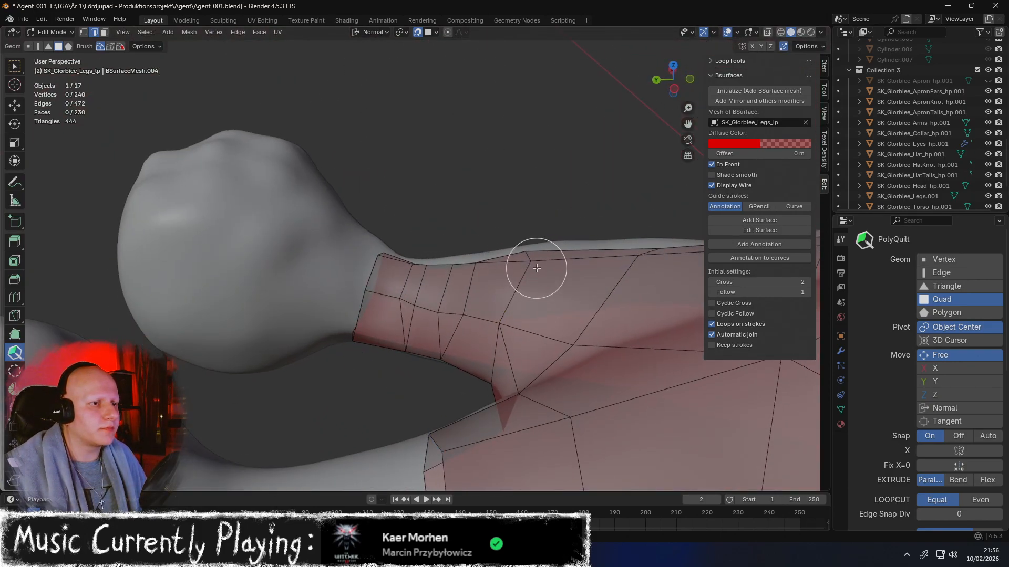
{"action": "middle_click_drag", "start_coordinate": [517, 288], "coordinate": [479, 254]}
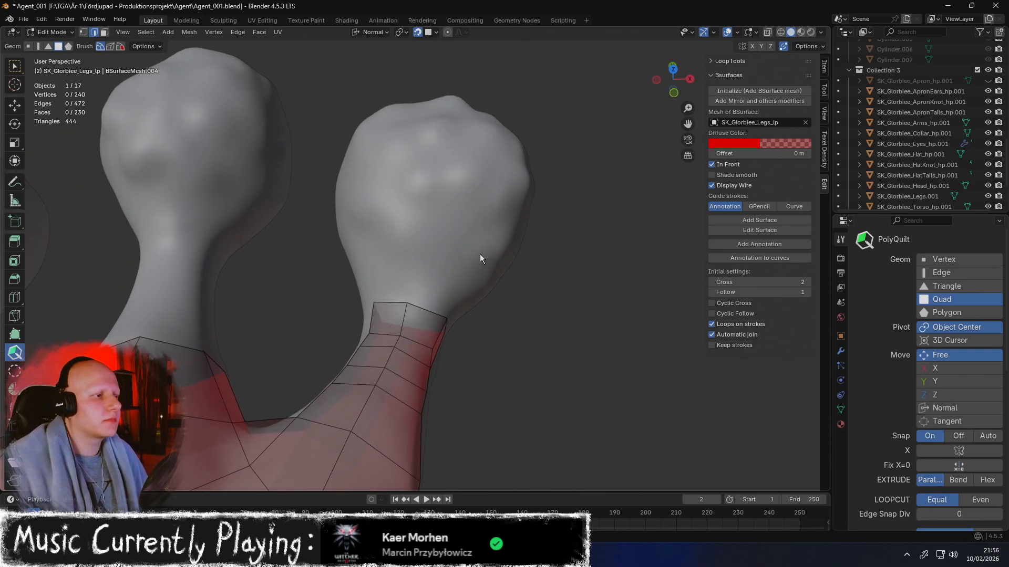
Extrude a strip of quads from the outer toe's open edge over the toe ball with Poly Build
{"action": "left_click", "coordinate": [16, 334]}
{"action": "left_click_drag", "start_coordinate": [429, 309], "coordinate": [417, 244]}
{"action": "left_click_drag", "start_coordinate": [472, 275], "coordinate": [469, 202]}
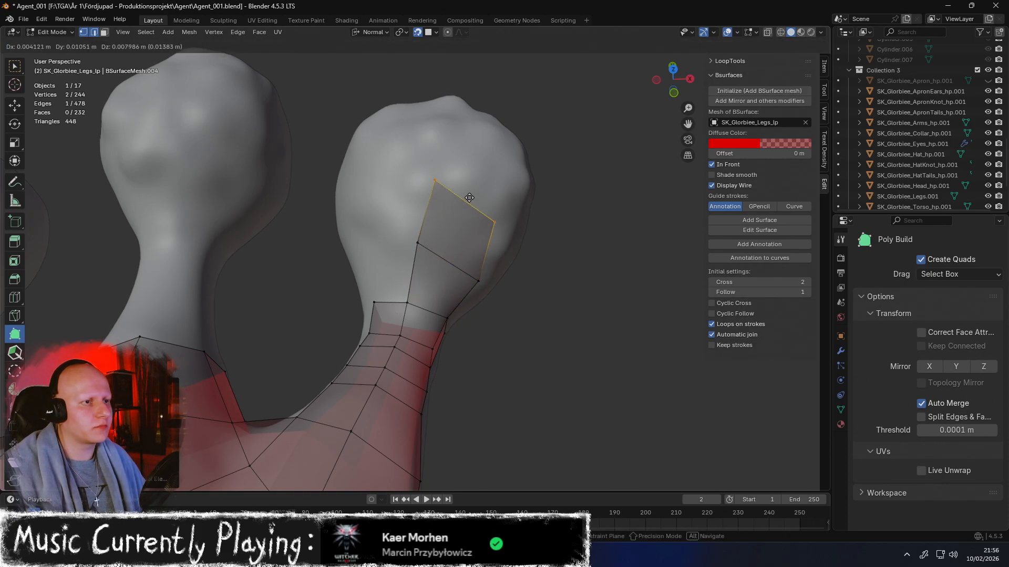
{"action": "left_click_drag", "start_coordinate": [496, 159], "coordinate": [496, 160]}
{"action": "middle_click_drag", "start_coordinate": [496, 160], "coordinate": [517, 216]}
{"action": "left_click_drag", "start_coordinate": [546, 227], "coordinate": [493, 228]}
{"action": "left_click_drag", "start_coordinate": [533, 308], "coordinate": [504, 316]}
{"action": "left_click_drag", "start_coordinate": [500, 234], "coordinate": [603, 259]}
Move the vertices of the new quads so the strip follows the outer side of the toe ball
{"action": "middle_click_drag", "start_coordinate": [603, 258], "coordinate": [444, 270]}
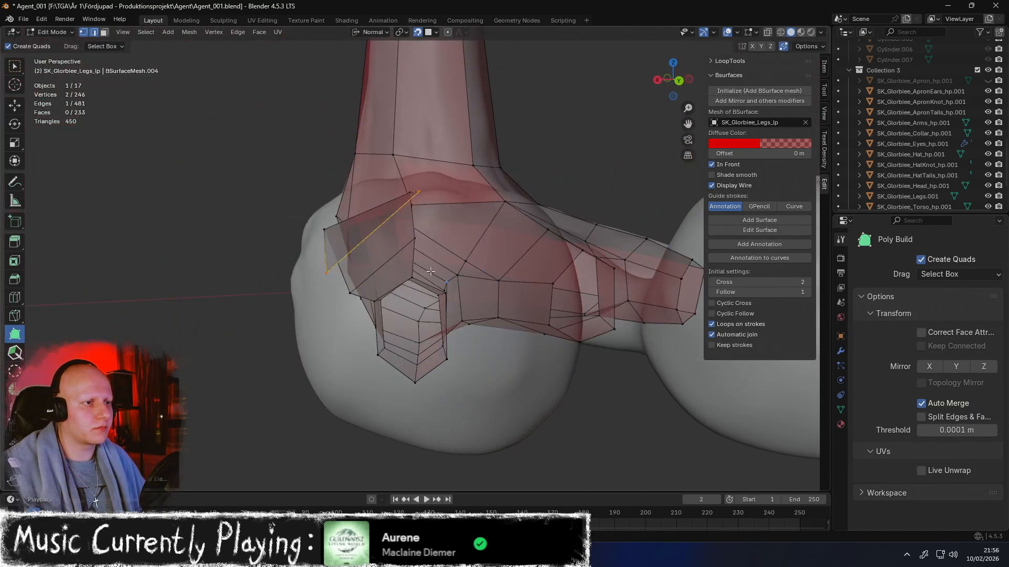
{"action": "middle_click_drag", "start_coordinate": [389, 236], "coordinate": [442, 277]}
{"action": "middle_click_drag", "start_coordinate": [501, 297], "coordinate": [542, 279]}
{"action": "left_click_drag", "start_coordinate": [450, 295], "coordinate": [464, 293]}
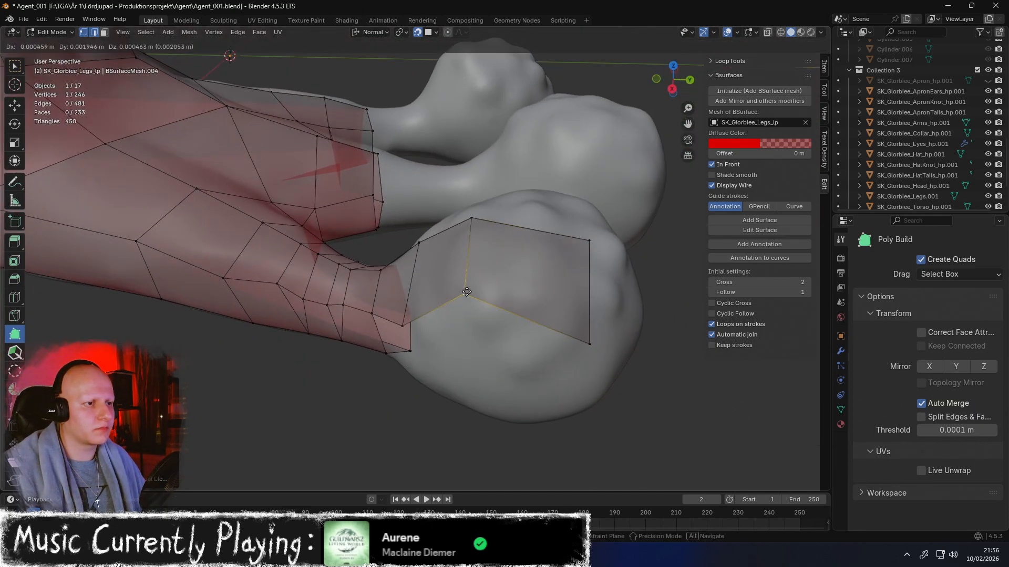
{"action": "middle_click_drag", "start_coordinate": [462, 292], "coordinate": [463, 331]}
{"action": "left_click_drag", "start_coordinate": [472, 291], "coordinate": [478, 284]}
Extrude another quad at the front of the toe ball and fit the strip's vertices to its surface
{"action": "middle_click_drag", "start_coordinate": [549, 336], "coordinate": [407, 309], "text": "shift"}
{"action": "left_click_drag", "start_coordinate": [397, 317], "coordinate": [397, 282]}
{"action": "left_click_drag", "start_coordinate": [440, 258], "coordinate": [474, 321]}
{"action": "middle_click_drag", "start_coordinate": [474, 321], "coordinate": [457, 297]}
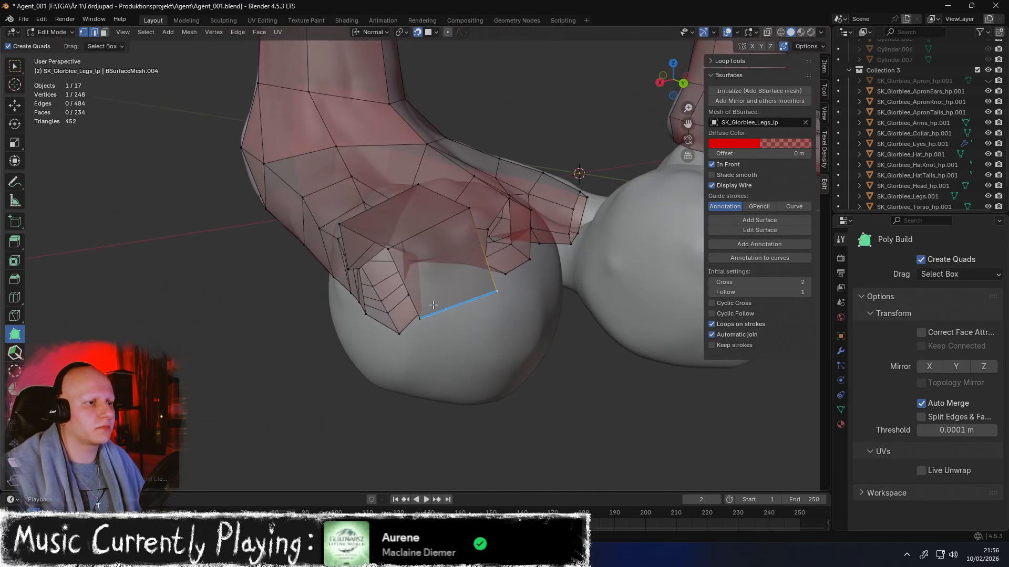
{"action": "left_click_drag", "start_coordinate": [496, 291], "coordinate": [496, 292]}
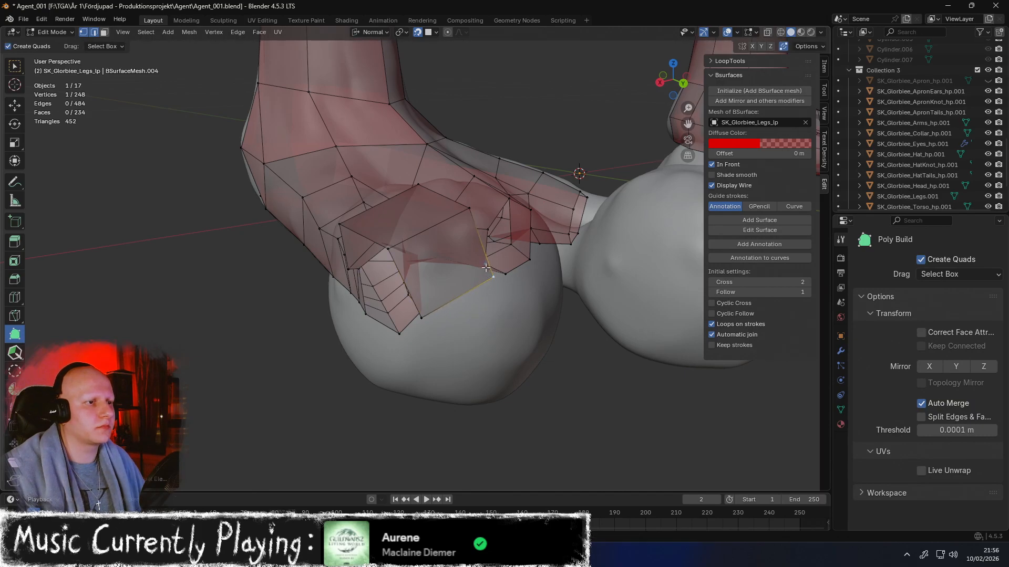
{"action": "middle_click_drag", "start_coordinate": [493, 295], "coordinate": [436, 336]}
{"action": "left_click_drag", "start_coordinate": [429, 309], "coordinate": [428, 302]}
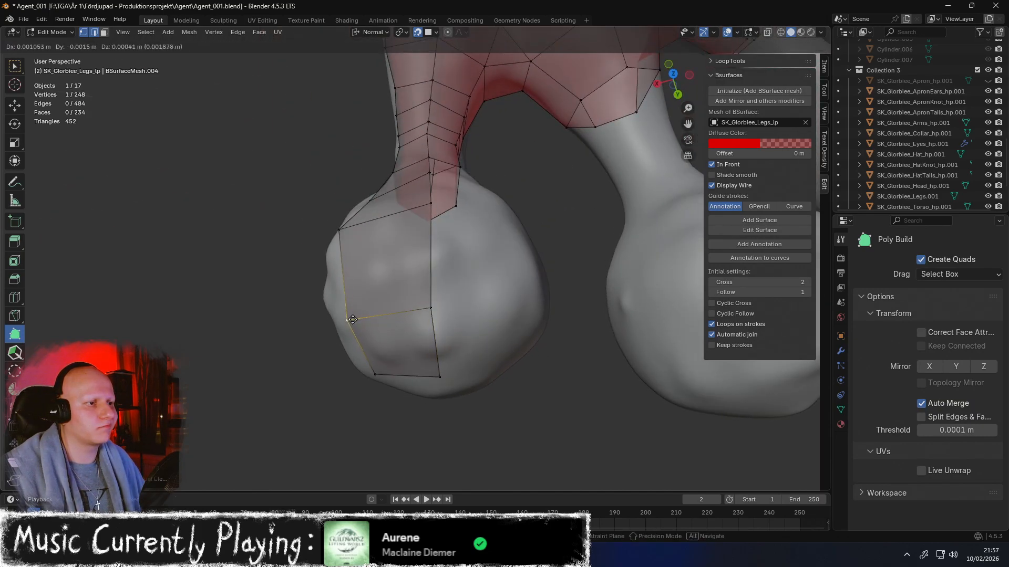
Build quads with Poly Build from the toe's neck across the ball, fitting their vertices to the sculpted surface
{"action": "middle_click_drag", "start_coordinate": [353, 318], "coordinate": [404, 211]}
{"action": "left_click_drag", "start_coordinate": [409, 203], "coordinate": [407, 190]}
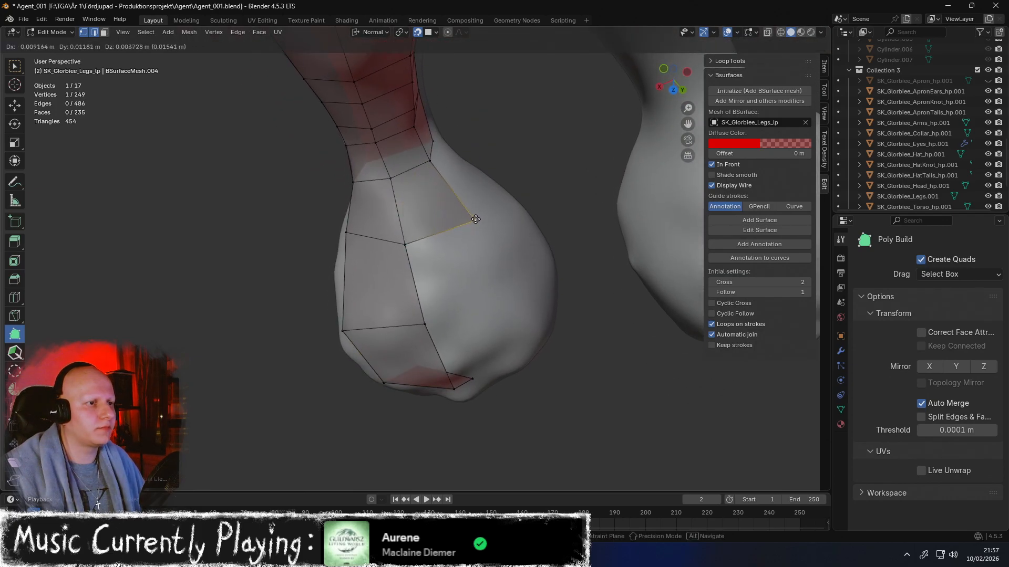
{"action": "left_click_drag", "start_coordinate": [478, 209], "coordinate": [477, 210]}
{"action": "left_click_drag", "start_coordinate": [452, 267], "coordinate": [509, 288]}
{"action": "middle_click_drag", "start_coordinate": [509, 288], "coordinate": [466, 245]}
{"action": "left_click_drag", "start_coordinate": [468, 257], "coordinate": [555, 252], "text": "ctrl"}
{"action": "middle_click_drag", "start_coordinate": [554, 252], "coordinate": [528, 216]}
Add another quad toward the toe tip and reposition its neighbouring vertices on the ball
{"action": "left_click_drag", "start_coordinate": [467, 292], "coordinate": [558, 340], "text": "ctrl"}
{"action": "middle_click_drag", "start_coordinate": [557, 340], "coordinate": [414, 259]}
{"action": "left_click_drag", "start_coordinate": [408, 262], "coordinate": [408, 262]}
{"action": "middle_click_drag", "start_coordinate": [408, 262], "coordinate": [455, 291]}
{"action": "left_click_drag", "start_coordinate": [433, 310], "coordinate": [400, 291]}
{"action": "middle_click_drag", "start_coordinate": [401, 292], "coordinate": [463, 201]}
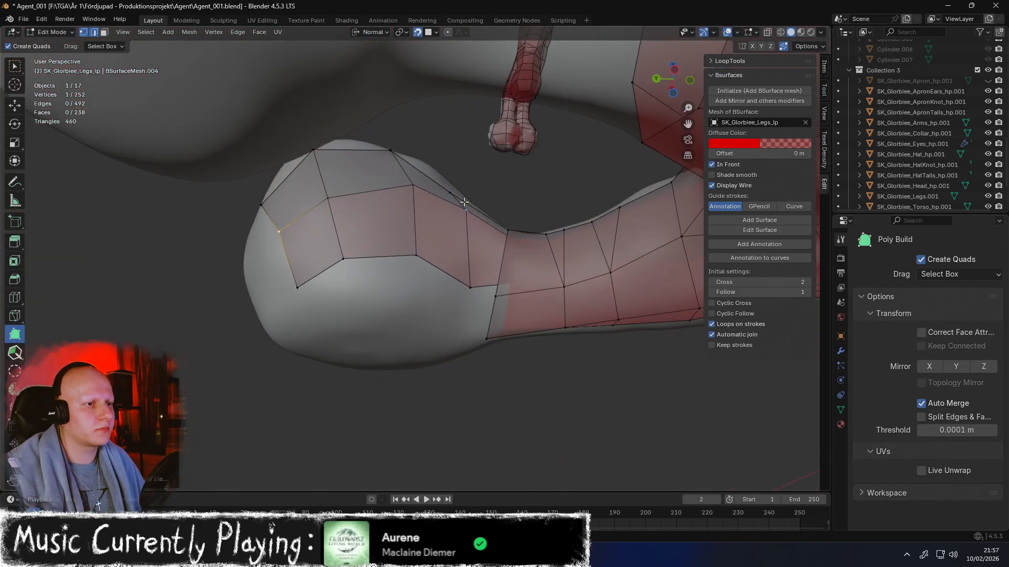
Extend the retopology with two quads from the toe's neck around the uncovered side of the ball
{"action": "left_click_drag", "start_coordinate": [505, 235], "coordinate": [428, 262]}
{"action": "middle_click_drag", "start_coordinate": [428, 261], "coordinate": [498, 249]}
{"action": "middle_click_drag", "start_coordinate": [412, 264], "coordinate": [413, 252]}
{"action": "left_click_drag", "start_coordinate": [420, 217], "coordinate": [419, 217]}
{"action": "middle_click_drag", "start_coordinate": [419, 217], "coordinate": [421, 349]}
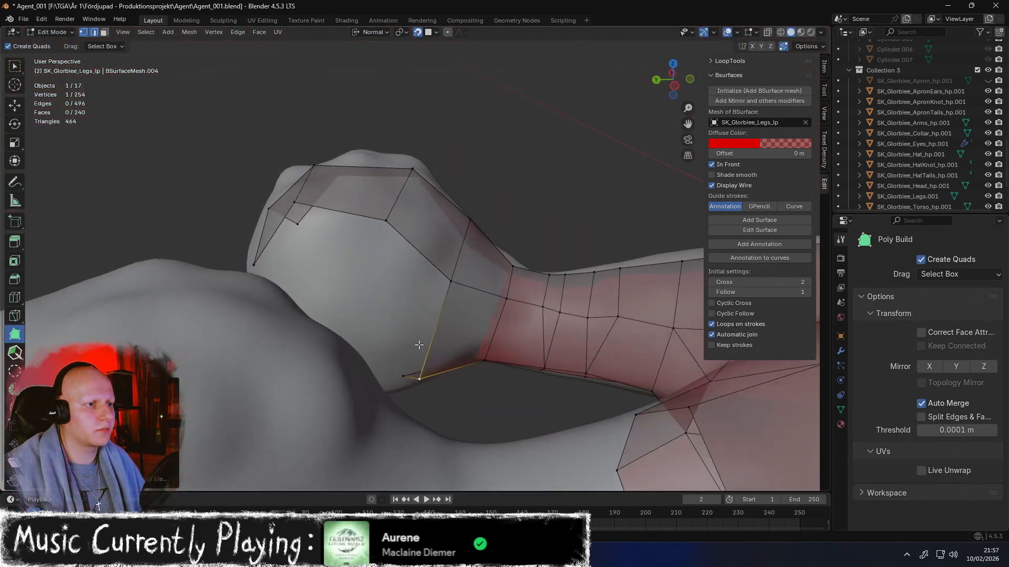
Continue the side strip with one more quad and fit its corner vertices to the toe ball
{"action": "left_click_drag", "start_coordinate": [370, 329], "coordinate": [370, 329]}
{"action": "middle_click_drag", "start_coordinate": [371, 329], "coordinate": [399, 251]}
{"action": "left_click_drag", "start_coordinate": [404, 246], "coordinate": [404, 246]}
{"action": "middle_click_drag", "start_coordinate": [404, 245], "coordinate": [380, 278]}
{"action": "left_click_drag", "start_coordinate": [381, 279], "coordinate": [382, 279]}
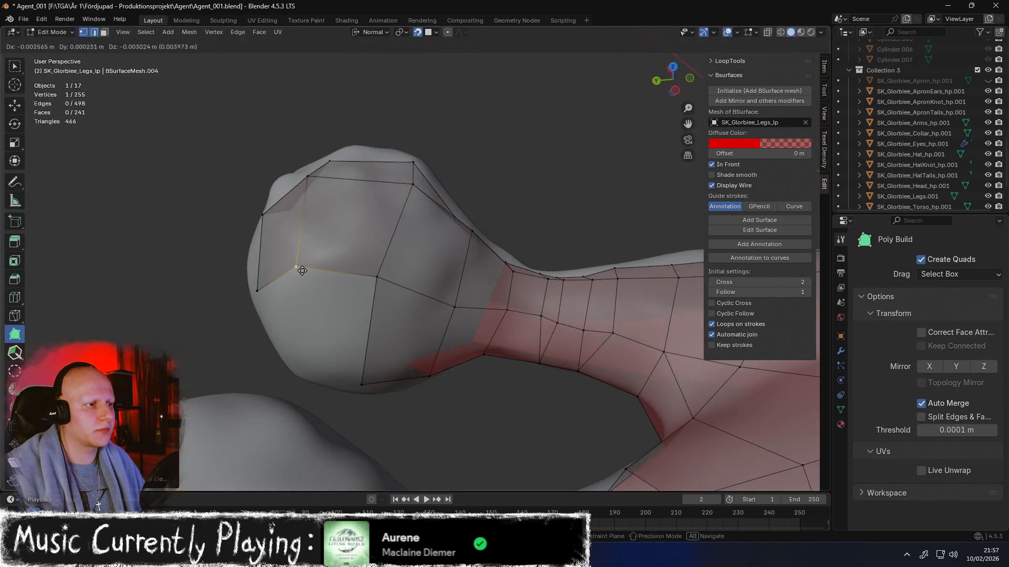
Add two quads toward the tip of the toe ball and shift their vertices into an even flow
{"action": "middle_click_drag", "start_coordinate": [376, 276], "coordinate": [448, 184]}
{"action": "left_click_drag", "start_coordinate": [464, 170], "coordinate": [409, 230]}
{"action": "middle_click_drag", "start_coordinate": [409, 230], "coordinate": [423, 255]}
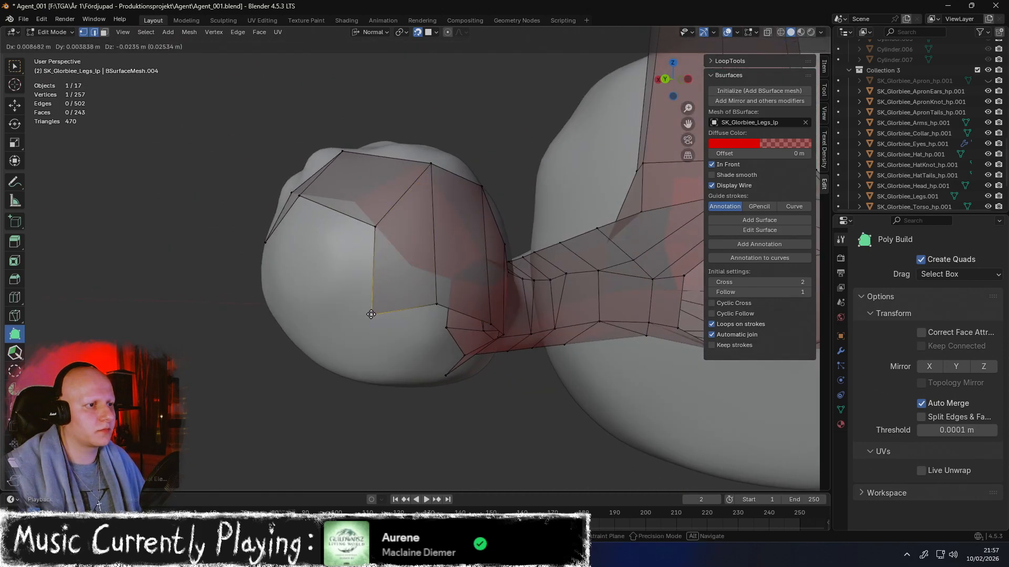
{"action": "left_click_drag", "start_coordinate": [360, 306], "coordinate": [360, 306]}
{"action": "middle_click_drag", "start_coordinate": [360, 306], "coordinate": [321, 263]}
{"action": "left_click_drag", "start_coordinate": [345, 204], "coordinate": [352, 208]}
{"action": "middle_click_drag", "start_coordinate": [353, 208], "coordinate": [326, 186]}
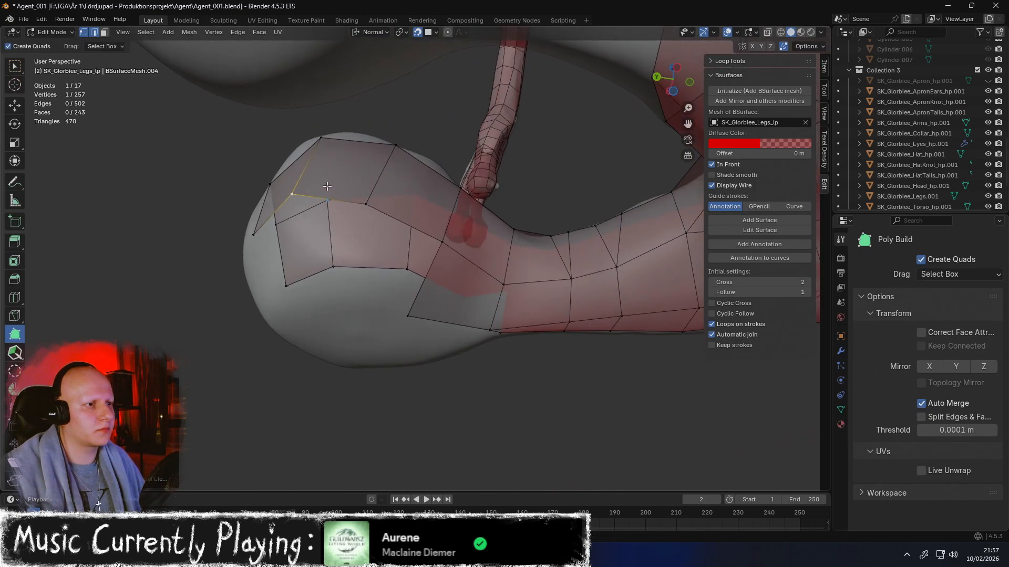
Reposition vertices between the neck and the ball to even out the new quads along the toe's side
{"action": "left_click", "coordinate": [440, 247]}
{"action": "middle_click_drag", "start_coordinate": [439, 247], "coordinate": [356, 264]}
{"action": "left_click_drag", "start_coordinate": [356, 265], "coordinate": [364, 263]}
{"action": "middle_click_drag", "start_coordinate": [365, 264], "coordinate": [418, 319]}
{"action": "left_click_drag", "start_coordinate": [337, 270], "coordinate": [340, 302]}
{"action": "middle_click_drag", "start_coordinate": [341, 302], "coordinate": [320, 204]}
{"action": "left_click_drag", "start_coordinate": [385, 293], "coordinate": [376, 310]}
{"action": "middle_click_drag", "start_coordinate": [376, 310], "coordinate": [399, 334]}
Refine the side vertices of the toe ball and add a quad at the end of the strip
{"action": "left_click_drag", "start_coordinate": [359, 299], "coordinate": [342, 290]}
{"action": "middle_click_drag", "start_coordinate": [342, 291], "coordinate": [363, 360]}
{"action": "left_click_drag", "start_coordinate": [363, 359], "coordinate": [370, 357]}
{"action": "middle_click_drag", "start_coordinate": [369, 358], "coordinate": [375, 324]}
{"action": "left_click_drag", "start_coordinate": [374, 325], "coordinate": [366, 318]}
{"action": "middle_click_drag", "start_coordinate": [366, 318], "coordinate": [413, 327]}
{"action": "left_click_drag", "start_coordinate": [335, 335], "coordinate": [342, 348]}
{"action": "middle_click_drag", "start_coordinate": [342, 347], "coordinate": [343, 202]}
{"action": "left_click_drag", "start_coordinate": [310, 261], "coordinate": [294, 267], "text": "ctrl"}
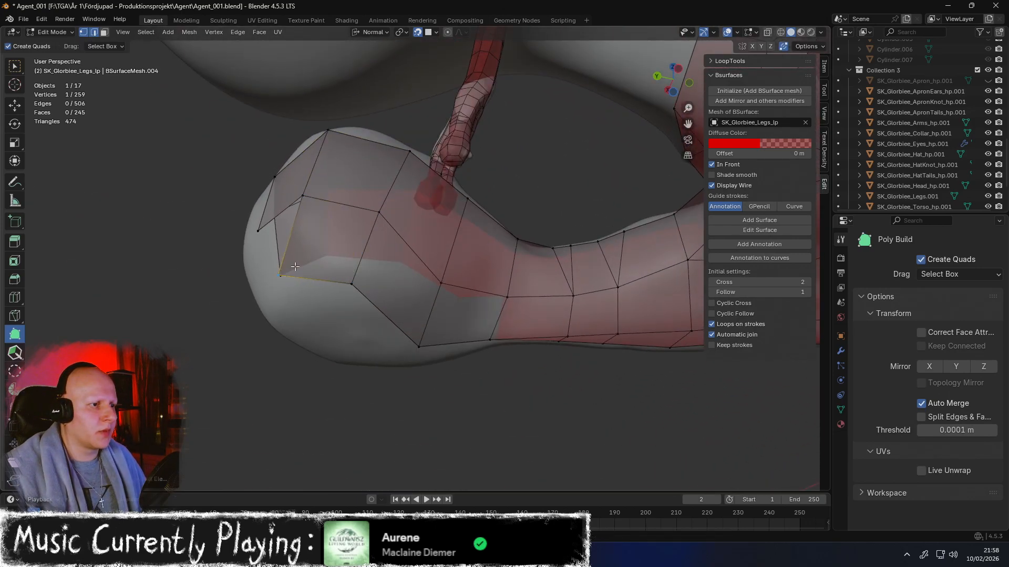
Add a quad on the underside of the toe where the neck meets the ball and adjust its vertices
{"action": "middle_click_drag", "start_coordinate": [295, 267], "coordinate": [338, 214]}
{"action": "middle_click_drag", "start_coordinate": [384, 168], "coordinate": [312, 172]}
{"action": "left_click_drag", "start_coordinate": [468, 190], "coordinate": [473, 181], "text": "ctrl"}
{"action": "left_click_drag", "start_coordinate": [456, 285], "coordinate": [456, 285]}
{"action": "middle_click_drag", "start_coordinate": [456, 286], "coordinate": [410, 229]}
{"action": "left_click_drag", "start_coordinate": [411, 238], "coordinate": [414, 231]}
{"action": "middle_click_drag", "start_coordinate": [414, 232], "coordinate": [411, 173]}
Add the adjoining underside quad and merge its loose vertex into the neighbouring one with a 0.001 m auto-merge threshold
{"action": "left_click_drag", "start_coordinate": [487, 188], "coordinate": [457, 215], "text": "ctrl"}
{"action": "left_click_drag", "start_coordinate": [445, 257], "coordinate": [445, 257], "text": "ctrl"}
{"action": "middle_click_drag", "start_coordinate": [452, 235], "coordinate": [446, 241]}
{"action": "left_click_drag", "start_coordinate": [447, 263], "coordinate": [443, 264]}
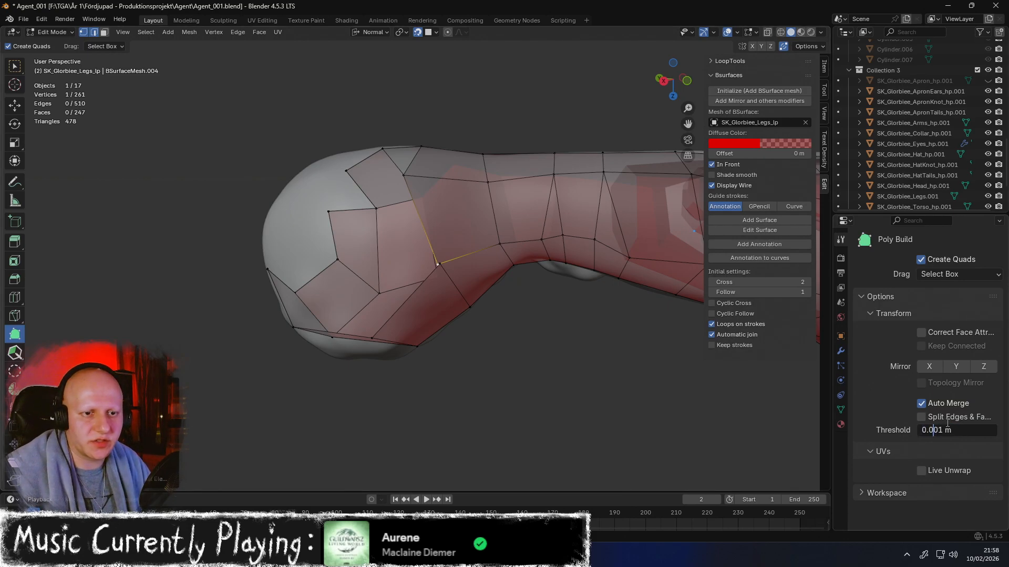
{"action": "mouse_move", "coordinate": [438, 266]}
{"action": "left_mouse_down"}
{"action": "mouse_move", "coordinate": [448, 261]}
{"action": "mouse_move", "coordinate": [424, 264]}
{"action": "left_mouse_up"}
{"action": "middle_click_drag", "start_coordinate": [432, 246], "coordinate": [442, 328]}
{"action": "left_click_drag", "start_coordinate": [412, 192], "coordinate": [392, 253], "text": "ctrl"}
{"action": "key", "text": "ctrl+z"}
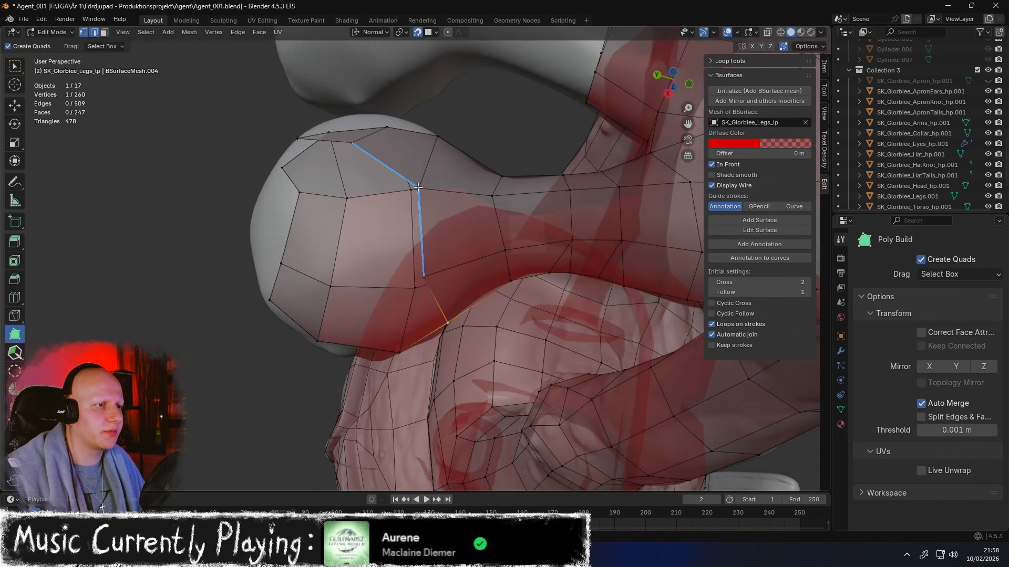
Add two quads across the underside of the toe ball and move their vertices to line up with the surrounding mesh
{"action": "middle_click_drag", "start_coordinate": [422, 184], "coordinate": [415, 210]}
{"action": "left_click_drag", "start_coordinate": [408, 209], "coordinate": [407, 210], "text": "ctrl"}
{"action": "middle_click_drag", "start_coordinate": [407, 210], "coordinate": [371, 259]}
{"action": "left_click_drag", "start_coordinate": [320, 225], "coordinate": [322, 247]}
{"action": "middle_click_drag", "start_coordinate": [322, 247], "coordinate": [356, 164]}
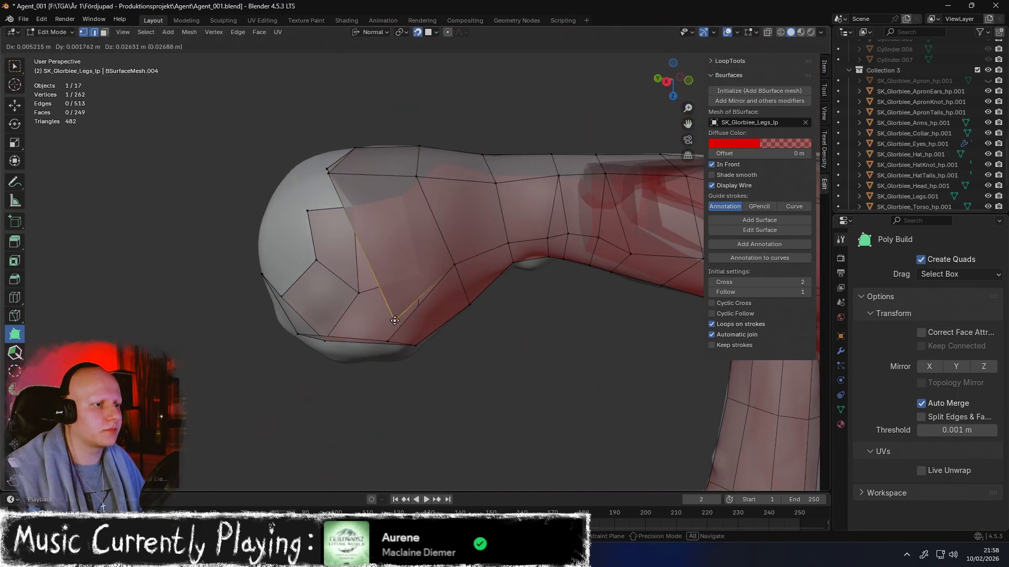
{"action": "middle_click_drag", "start_coordinate": [387, 338], "coordinate": [423, 226]}
{"action": "left_click_drag", "start_coordinate": [422, 226], "coordinate": [415, 234]}
{"action": "middle_click_drag", "start_coordinate": [415, 233], "coordinate": [411, 309]}
Bridge existing vertices with two faces to narrow the gap under the toe ball
{"action": "left_click_drag", "start_coordinate": [412, 309], "coordinate": [370, 251], "text": "ctrl"}
{"action": "left_click_drag", "start_coordinate": [301, 184], "coordinate": [301, 184], "text": "ctrl"}
{"action": "middle_click_drag", "start_coordinate": [301, 184], "coordinate": [444, 243]}
{"action": "left_click_drag", "start_coordinate": [444, 243], "coordinate": [446, 244], "text": "ctrl"}
{"action": "left_click_drag", "start_coordinate": [297, 266], "coordinate": [297, 266], "text": "ctrl"}
{"action": "middle_click_drag", "start_coordinate": [297, 266], "coordinate": [391, 267]}
{"action": "left_click_drag", "start_coordinate": [449, 275], "coordinate": [449, 267], "text": "ctrl"}
{"action": "middle_click_drag", "start_coordinate": [450, 267], "coordinate": [450, 233]}
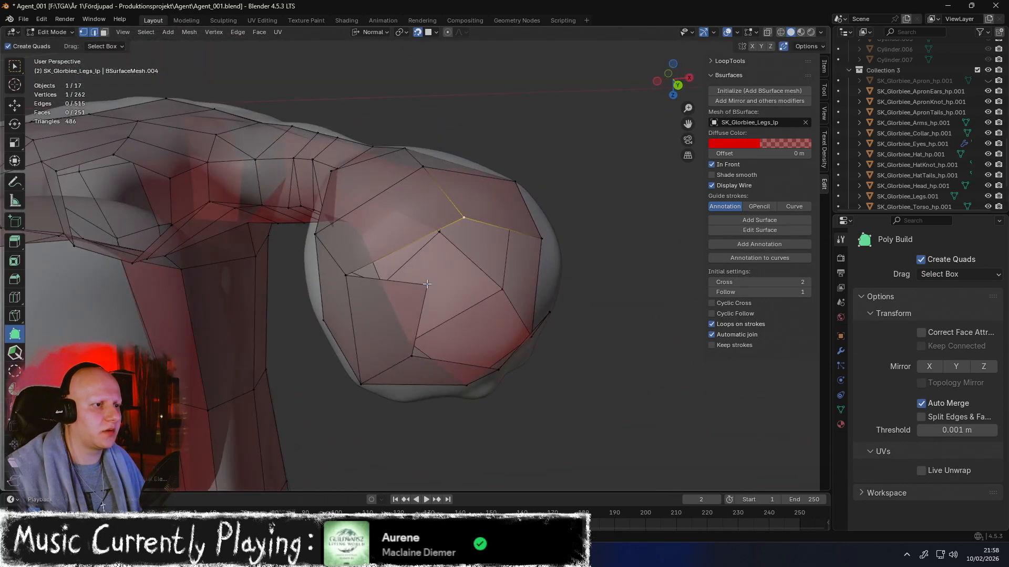
Adjust a border vertex and add two quads into the remaining opening at the toe's tip
{"action": "left_click_drag", "start_coordinate": [415, 315], "coordinate": [414, 317]}
{"action": "left_click_drag", "start_coordinate": [387, 274], "coordinate": [481, 274], "text": "ctrl"}
{"action": "middle_click_drag", "start_coordinate": [481, 275], "coordinate": [379, 239]}
{"action": "left_click_drag", "start_coordinate": [332, 206], "coordinate": [351, 220], "text": "ctrl"}
{"action": "left_click_drag", "start_coordinate": [383, 269], "coordinate": [383, 269], "text": "ctrl"}
{"action": "middle_click_drag", "start_coordinate": [383, 269], "coordinate": [420, 320]}
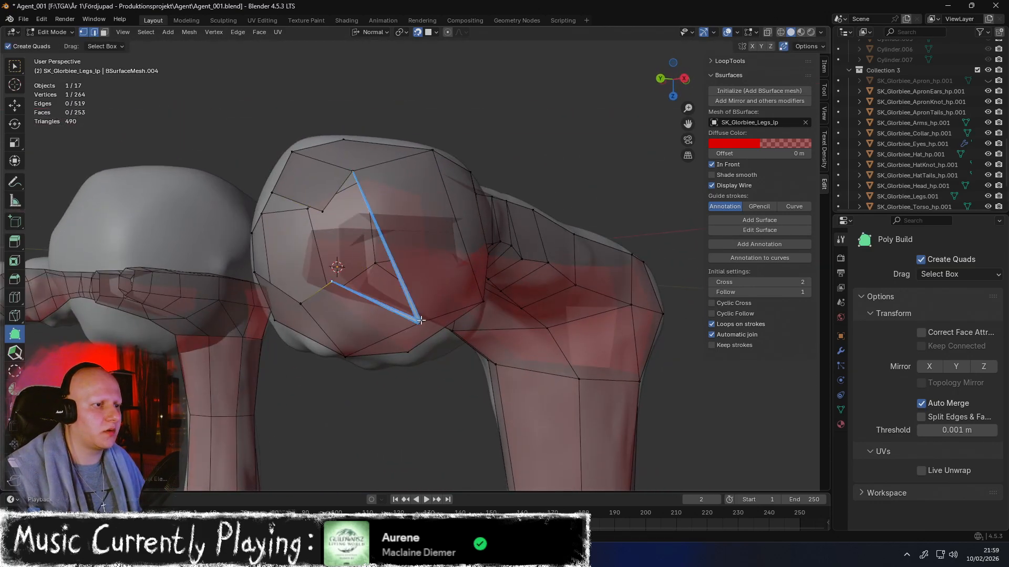
Close the remaining holes in the toe ball with three faces between the existing border vertices
{"action": "left_click_drag", "start_coordinate": [332, 226], "coordinate": [322, 212], "text": "ctrl"}
{"action": "middle_click_drag", "start_coordinate": [322, 212], "coordinate": [376, 230]}
{"action": "left_click_drag", "start_coordinate": [389, 241], "coordinate": [354, 200], "text": "ctrl"}
{"action": "middle_click_drag", "start_coordinate": [354, 200], "coordinate": [373, 208]}
{"action": "left_click_drag", "start_coordinate": [381, 212], "coordinate": [381, 210]}
{"action": "left_click_drag", "start_coordinate": [332, 295], "coordinate": [322, 292], "text": "ctrl"}
{"action": "middle_click_drag", "start_coordinate": [331, 288], "coordinate": [431, 298]}
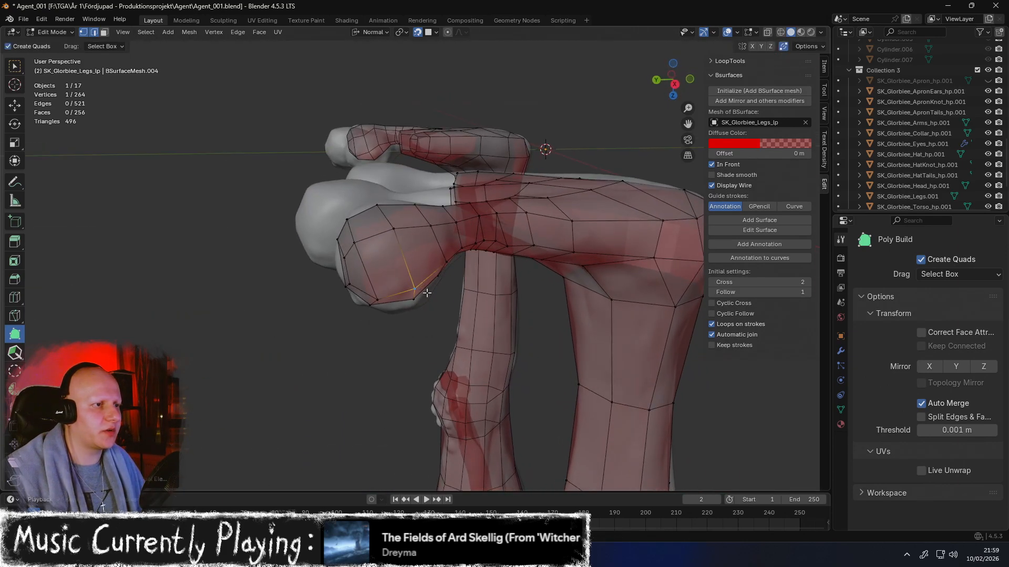
Reposition vertices around the closed toe ball so the low-poly shape follows the sculpt more evenly
{"action": "middle_click_drag", "start_coordinate": [396, 229], "coordinate": [488, 297]}
{"action": "key", "text": "g"}
{"action": "left_click", "coordinate": [412, 261]}
{"action": "middle_click_drag", "start_coordinate": [412, 261], "coordinate": [403, 243]}
{"action": "left_click_drag", "start_coordinate": [403, 242], "coordinate": [413, 247]}
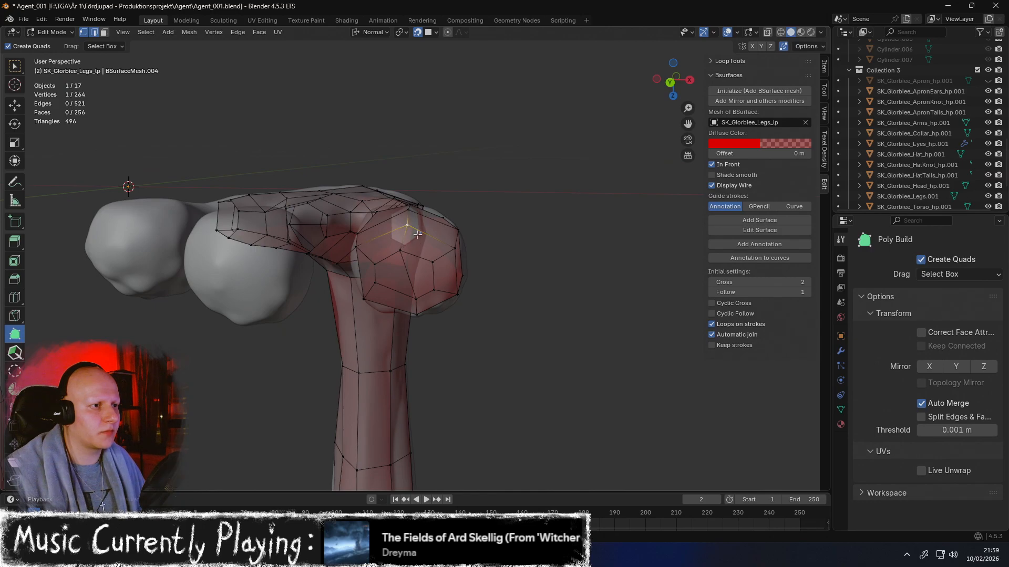
{"action": "middle_click_drag", "start_coordinate": [401, 252], "coordinate": [415, 220]}
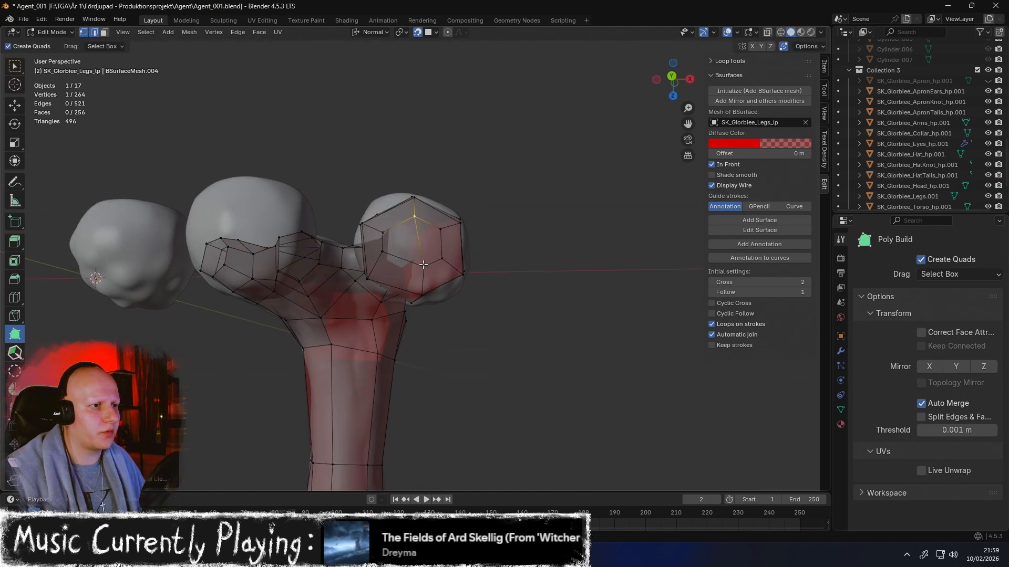
{"action": "left_click_drag", "start_coordinate": [413, 263], "coordinate": [413, 262]}
{"action": "middle_click_drag", "start_coordinate": [413, 262], "coordinate": [405, 204]}
{"action": "left_click_drag", "start_coordinate": [414, 243], "coordinate": [406, 246]}
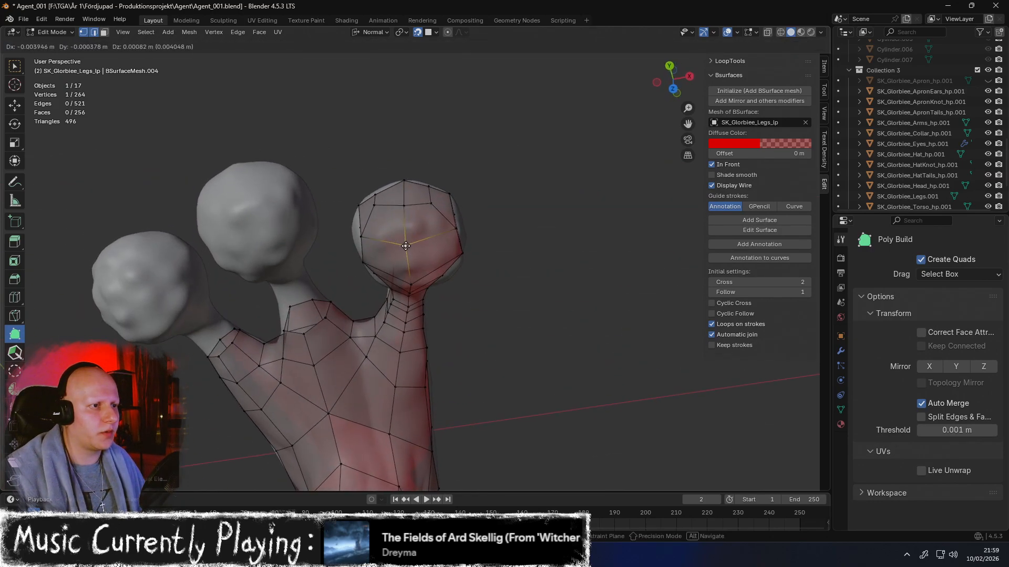
{"action": "middle_click_drag", "start_coordinate": [414, 242], "coordinate": [346, 201]}
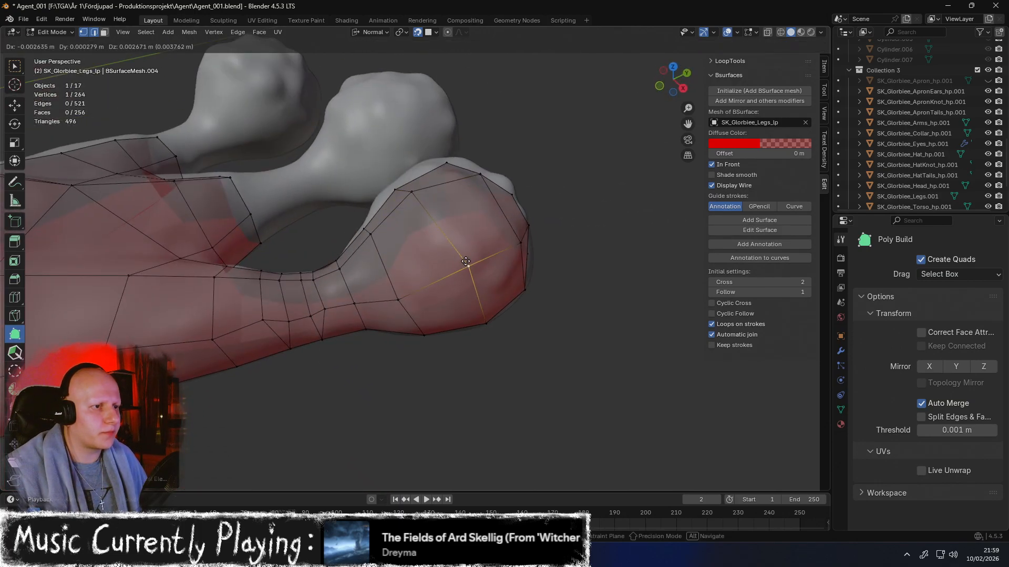
Examine the covered toe ball and the uncovered toes from several angles
{"action": "middle_click_drag", "start_coordinate": [468, 265], "coordinate": [385, 151]}
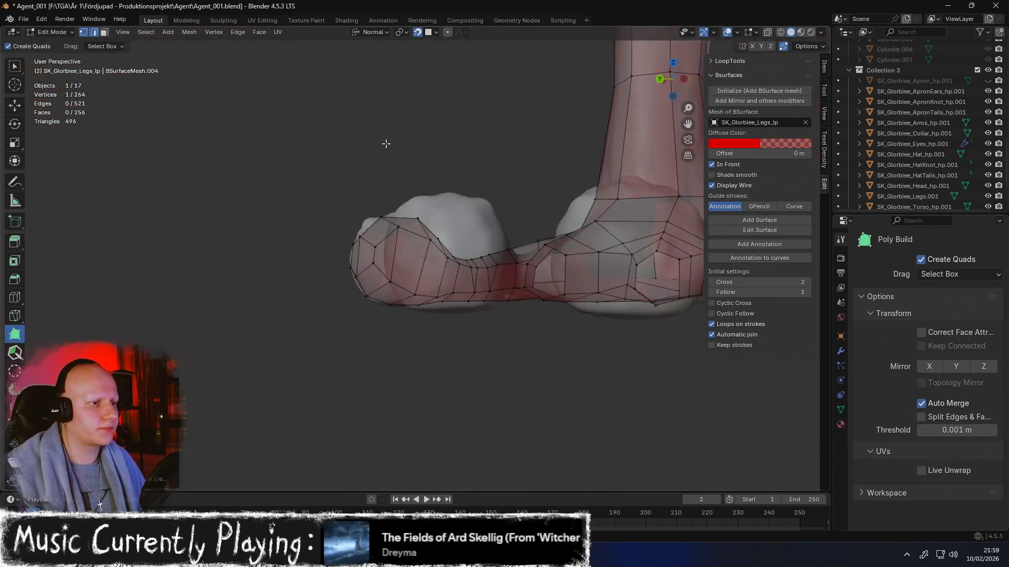
{"action": "middle_click_drag", "start_coordinate": [402, 198], "coordinate": [415, 171]}
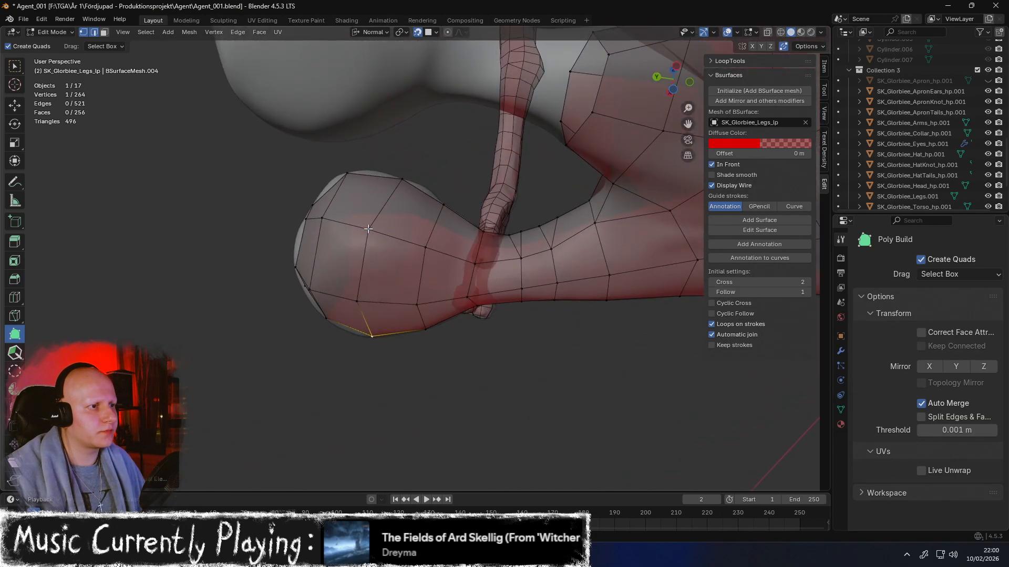
{"action": "middle_click_drag", "start_coordinate": [431, 248], "coordinate": [515, 281]}
{"action": "scroll", "coordinate": [497, 189], "scroll_direction": "up", "scroll_amount": 4}
{"action": "scroll", "coordinate": [497, 189], "scroll_direction": "down", "scroll_amount": 4}
{"action": "mouse_move", "coordinate": [497, 189]}
{"action": "middle_mouse_down"}
{"action": "mouse_move", "coordinate": [472, 231]}
{"action": "mouse_move", "coordinate": [491, 197]}
{"action": "middle_mouse_up"}
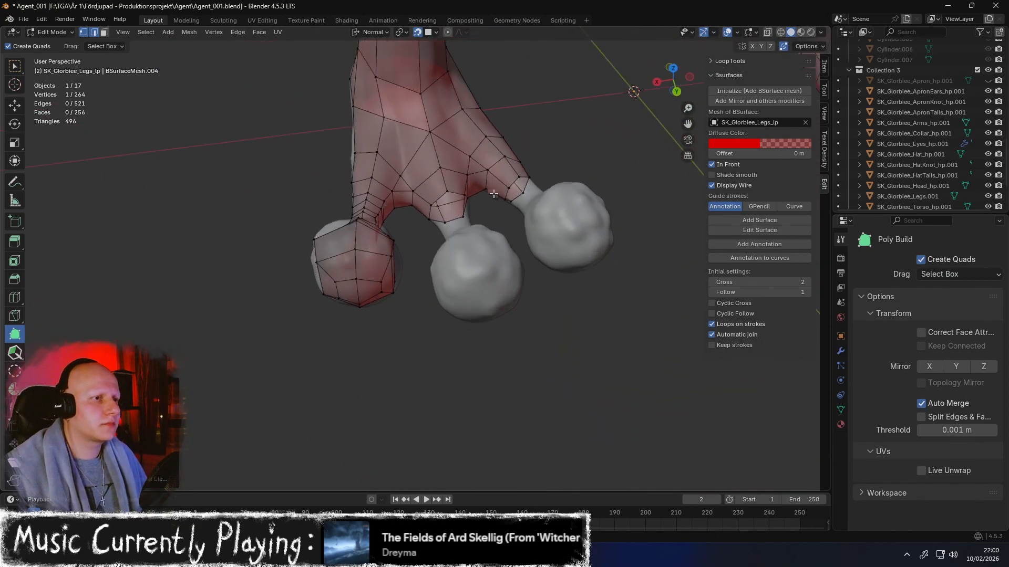
{"action": "middle_click_drag", "start_coordinate": [468, 233], "coordinate": [494, 225]}
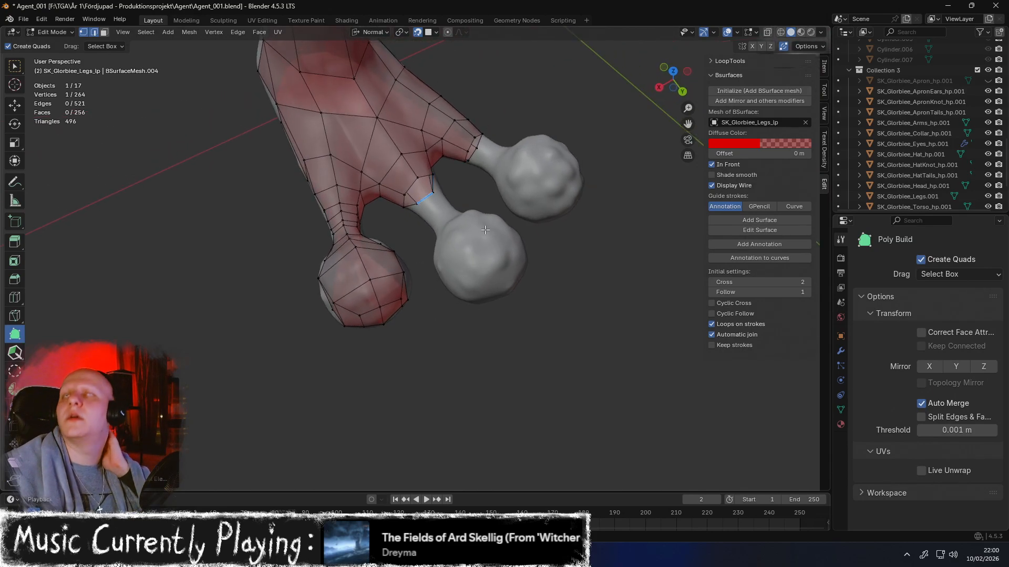
{"action": "middle_click_drag", "start_coordinate": [484, 224], "coordinate": [475, 355]}
{"action": "middle_click_drag", "start_coordinate": [471, 284], "coordinate": [446, 221]}
{"action": "middle_click_drag", "start_coordinate": [465, 337], "coordinate": [504, 236]}
{"action": "middle_click_drag", "start_coordinate": [541, 281], "coordinate": [635, 195]}
Extrude a border edge into a quad on the middle toe's neck and adjust its corner vertex
{"action": "mouse_move", "coordinate": [567, 219]}
{"action": "middle_mouse_down"}
{"action": "mouse_move", "coordinate": [489, 215]}
{"action": "mouse_move", "coordinate": [553, 214]}
{"action": "middle_mouse_up"}
{"action": "middle_click_drag", "start_coordinate": [501, 196], "coordinate": [556, 206]}
{"action": "left_click_drag", "start_coordinate": [457, 251], "coordinate": [457, 257]}
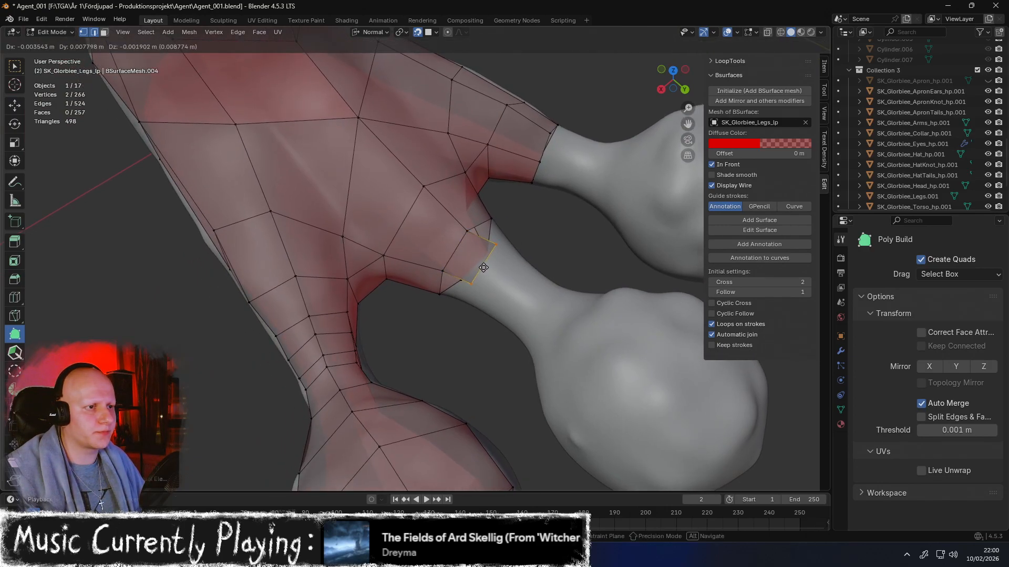
{"action": "left_click_drag", "start_coordinate": [478, 267], "coordinate": [478, 268]}
{"action": "middle_click_drag", "start_coordinate": [478, 268], "coordinate": [339, 323]}
{"action": "mouse_move", "coordinate": [443, 301]}
{"action": "middle_mouse_down"}
{"action": "mouse_move", "coordinate": [437, 272]}
{"action": "mouse_move", "coordinate": [444, 290]}
{"action": "middle_mouse_up"}
{"action": "left_click_drag", "start_coordinate": [440, 277], "coordinate": [436, 275]}
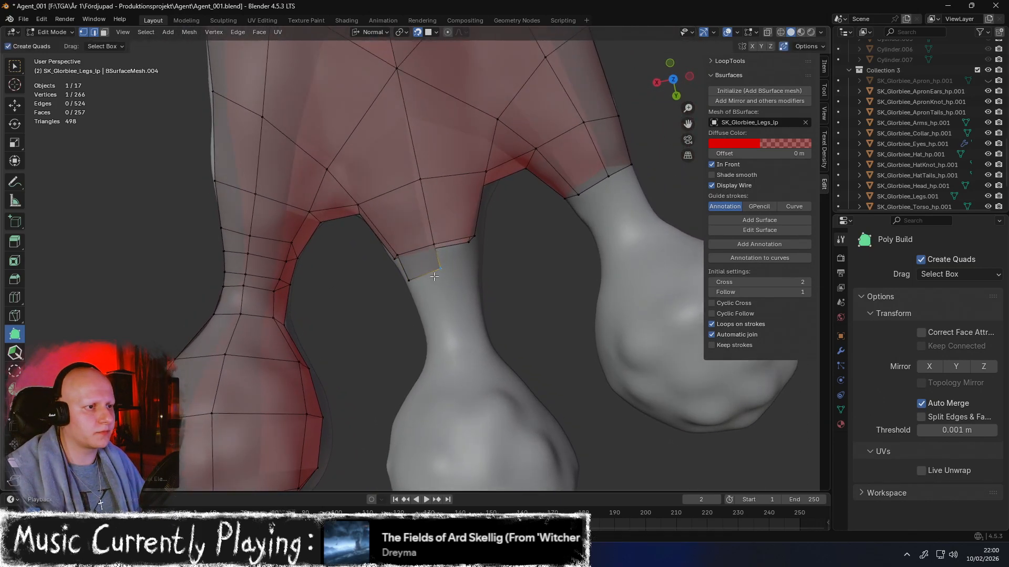
Extrude a second short quad farther along the middle toe's neck
{"action": "middle_click_drag", "start_coordinate": [427, 278], "coordinate": [441, 307]}
{"action": "scroll", "coordinate": [456, 205], "scroll_direction": "up", "scroll_amount": 2}
{"action": "middle_click_drag", "start_coordinate": [456, 205], "coordinate": [444, 137]}
{"action": "middle_click_drag", "start_coordinate": [436, 247], "coordinate": [441, 266]}
{"action": "left_click_drag", "start_coordinate": [434, 251], "coordinate": [441, 272]}
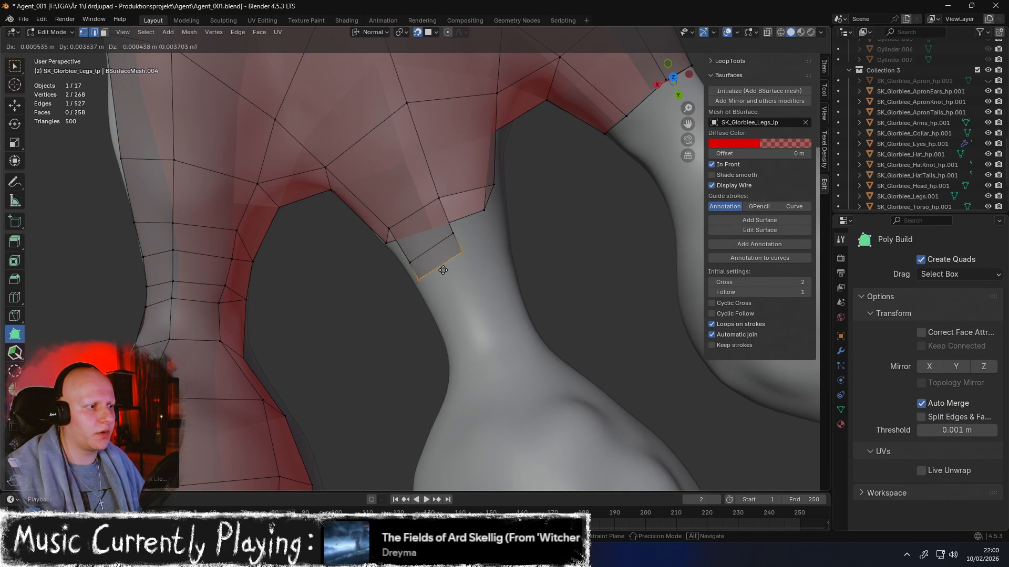
{"action": "left_click_drag", "start_coordinate": [443, 270], "coordinate": [443, 270]}
{"action": "mouse_move", "coordinate": [443, 270]}
{"action": "middle_mouse_down"}
{"action": "mouse_move", "coordinate": [455, 281]}
{"action": "mouse_move", "coordinate": [439, 263]}
{"action": "mouse_move", "coordinate": [432, 278]}
{"action": "middle_mouse_up"}
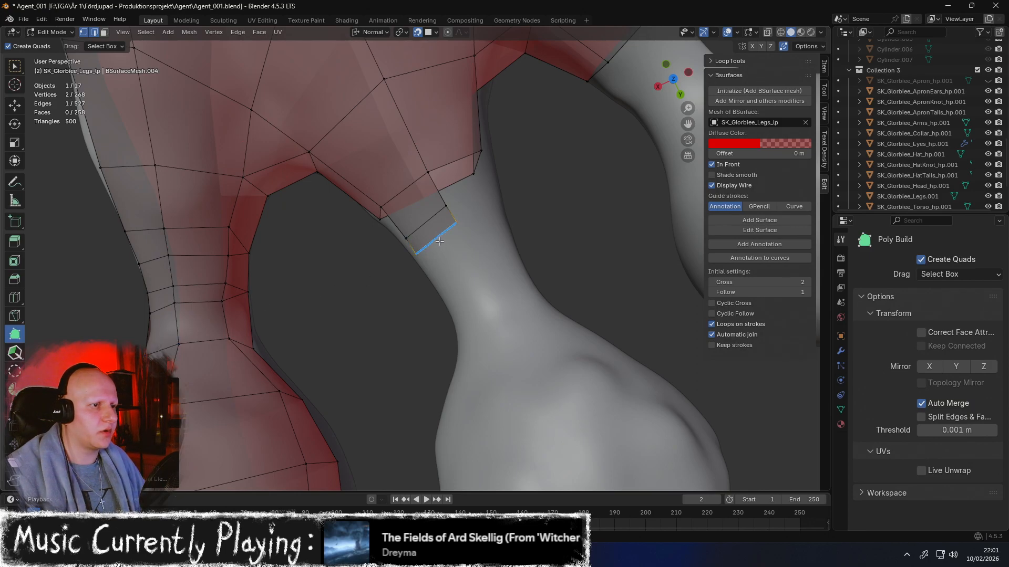
Extend the middle toe's strip with two more quads down to the ball and space their vertices along the neck
{"action": "left_click_drag", "start_coordinate": [433, 243], "coordinate": [478, 323]}
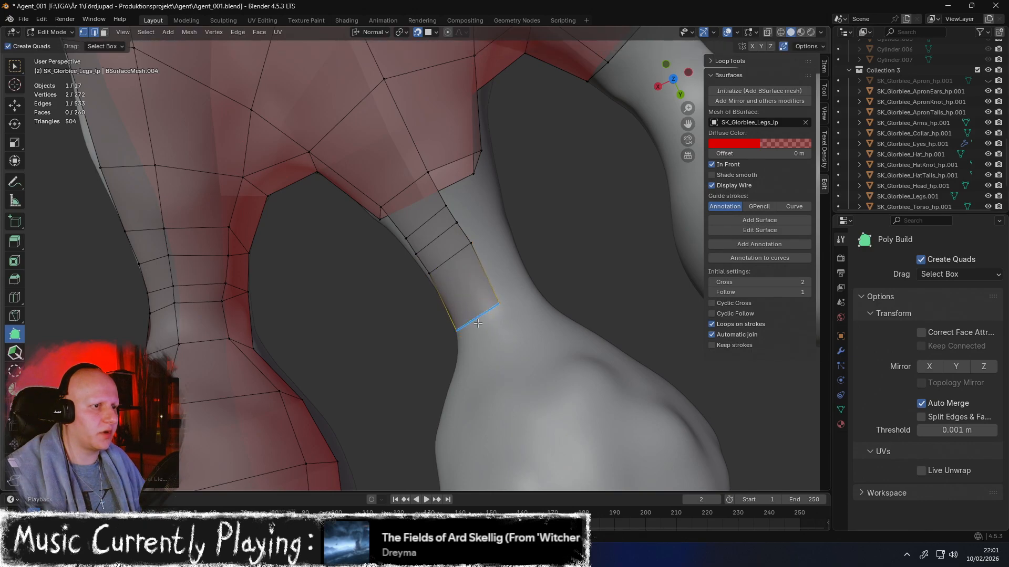
{"action": "left_click_drag", "start_coordinate": [451, 257], "coordinate": [456, 265]}
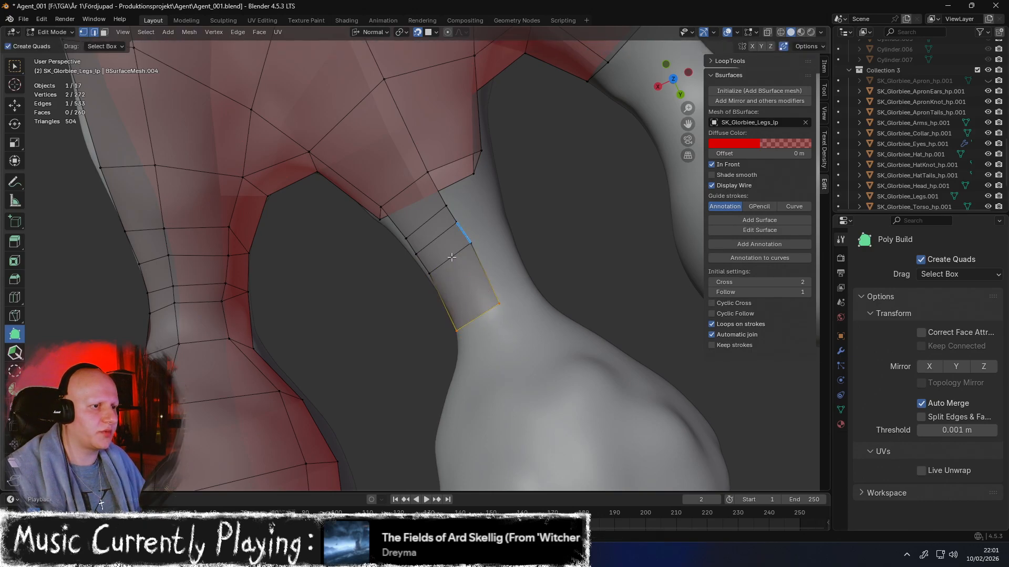
{"action": "middle_click_drag", "start_coordinate": [447, 259], "coordinate": [483, 240]}
{"action": "left_click_drag", "start_coordinate": [454, 307], "coordinate": [459, 311]}
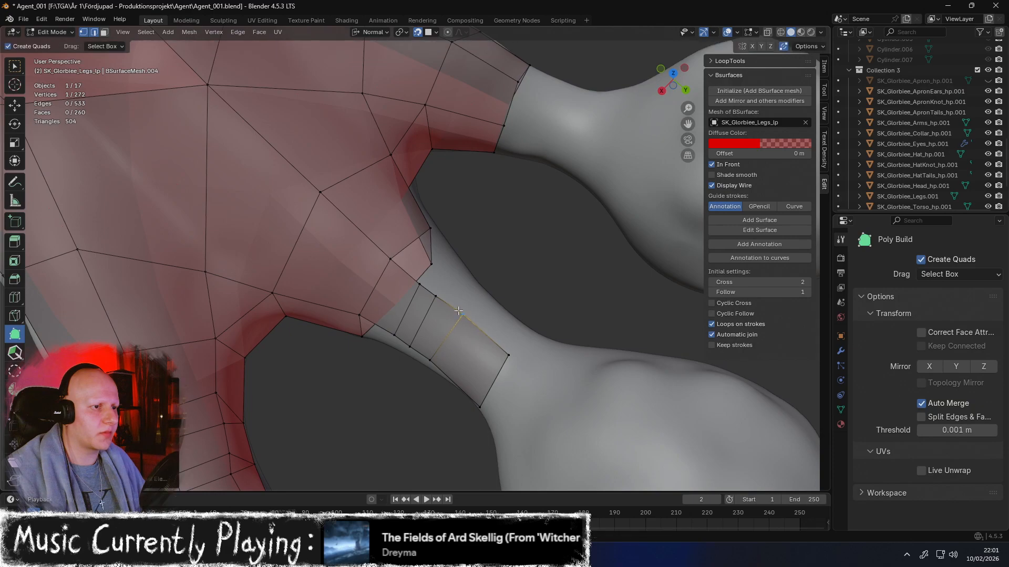
{"action": "left_click_drag", "start_coordinate": [436, 357], "coordinate": [420, 347]}
{"action": "left_click_drag", "start_coordinate": [436, 297], "coordinate": [442, 298]}
Add three quads beside the first strip to widen the coverage around the middle toe's neck
{"action": "middle_click_drag", "start_coordinate": [450, 278], "coordinate": [362, 290]}
{"action": "middle_click_drag", "start_coordinate": [431, 248], "coordinate": [356, 225], "text": "shift"}
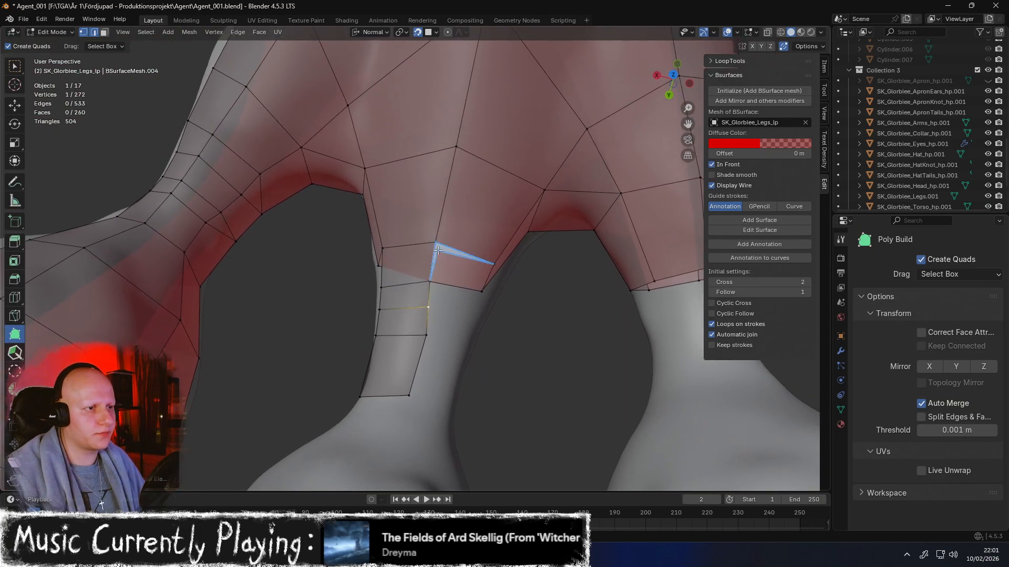
{"action": "left_click_drag", "start_coordinate": [437, 247], "coordinate": [432, 284], "text": "ctrl"}
{"action": "left_click_drag", "start_coordinate": [466, 320], "coordinate": [424, 309], "text": "ctrl"}
Add a single loop cut across the long quad at the ball end of the middle toe's neck
{"action": "middle_click_drag", "start_coordinate": [419, 260], "coordinate": [363, 224]}
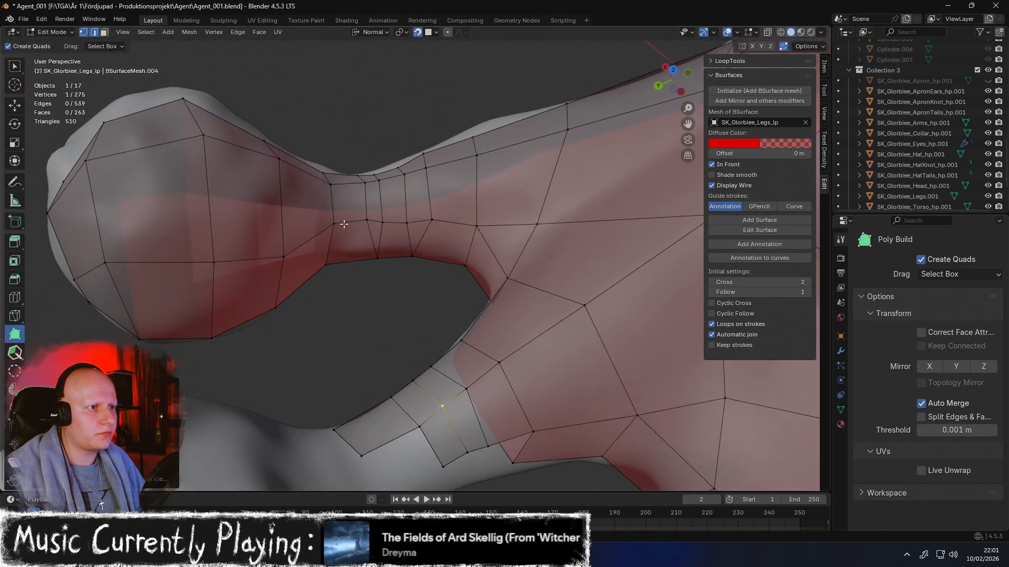
{"action": "middle_click_drag", "start_coordinate": [454, 197], "coordinate": [407, 144]}
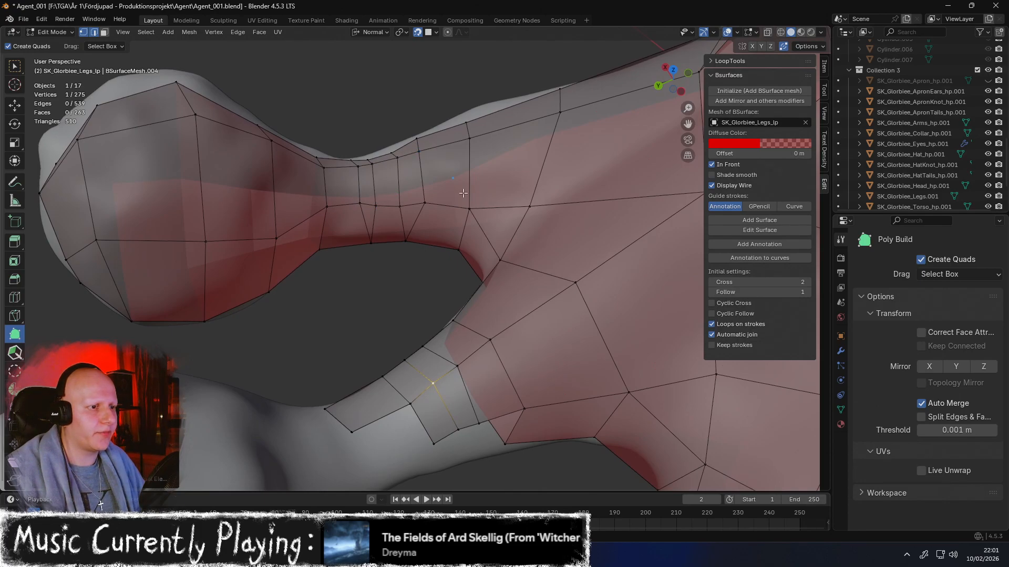
{"action": "middle_click_drag", "start_coordinate": [463, 193], "coordinate": [430, 199]}
{"action": "middle_click_drag", "start_coordinate": [477, 305], "coordinate": [441, 203], "text": "shift"}
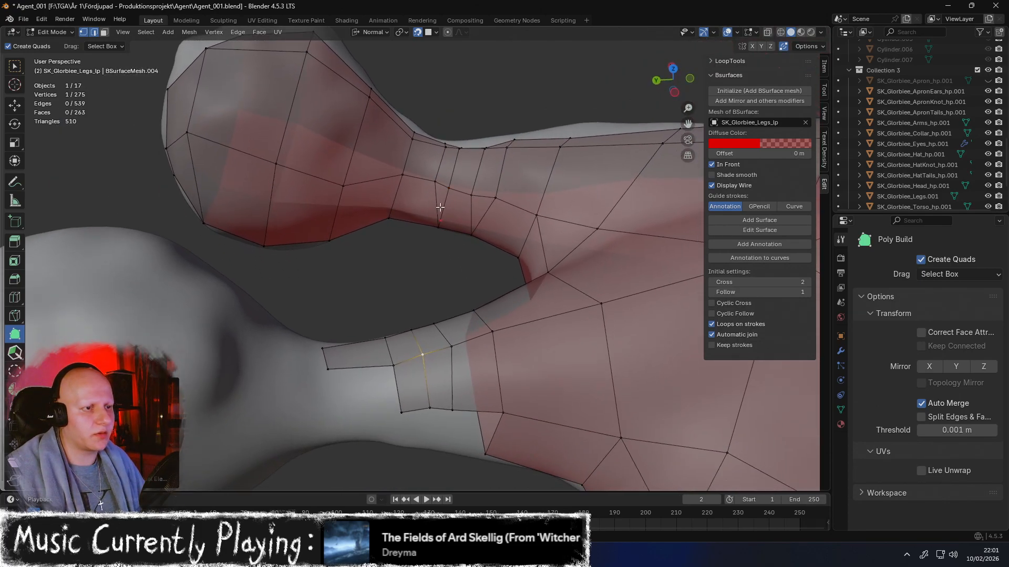
{"action": "middle_click_drag", "start_coordinate": [473, 360], "coordinate": [483, 341]}
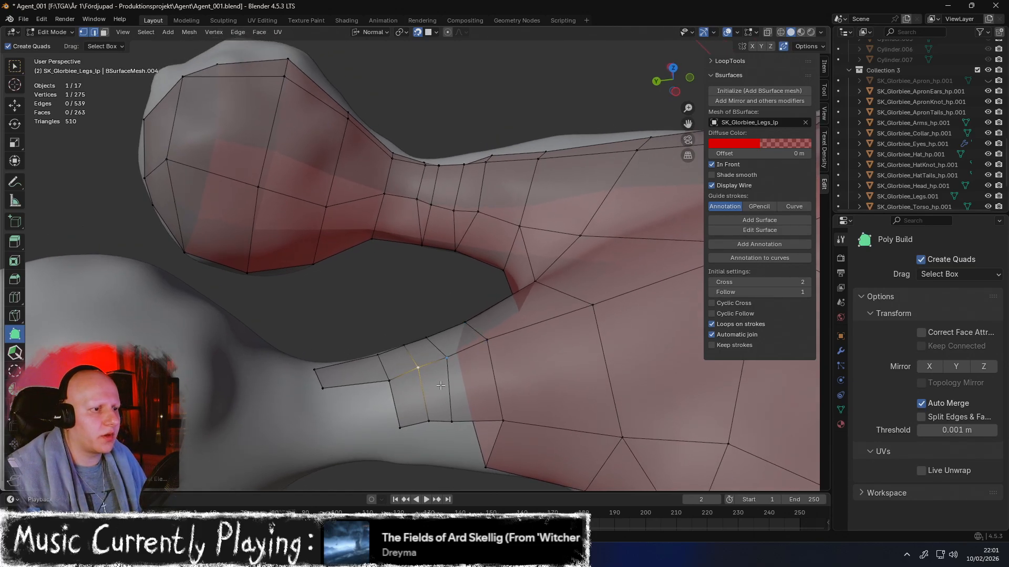
{"action": "middle_click_drag", "start_coordinate": [368, 350], "coordinate": [369, 370]}
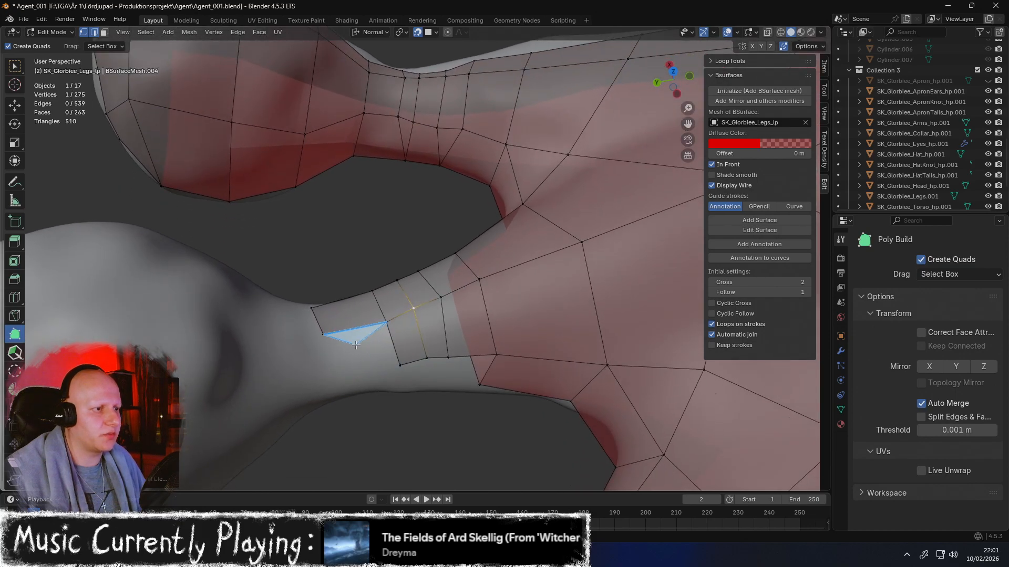
{"action": "key", "text": "ctrl+r"}
{"action": "left_click_drag", "start_coordinate": [351, 325], "coordinate": [348, 328]}
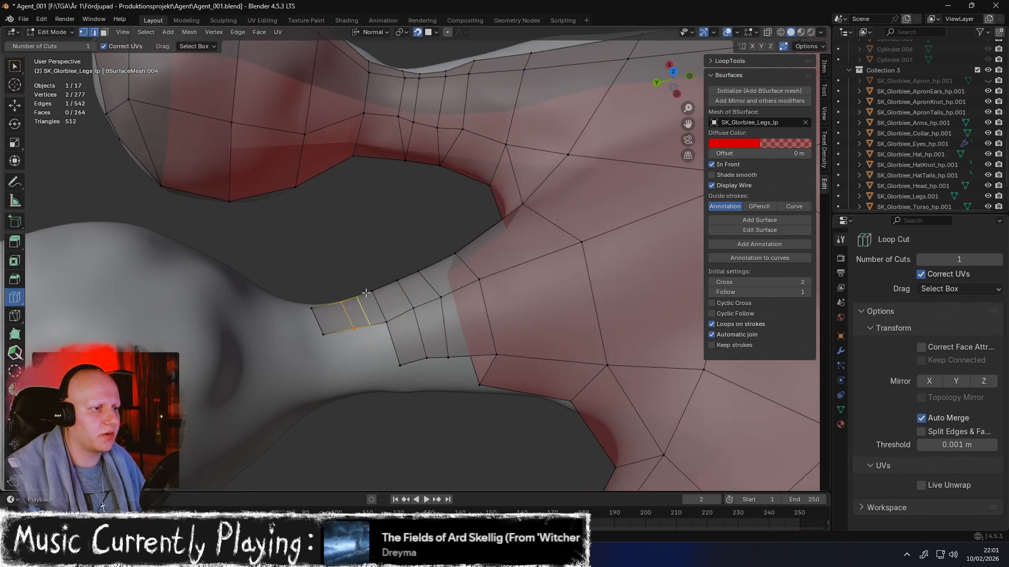
Use Poly Build to add a quad beside the middle toe's neck strip and reposition the neighbouring vertices
{"action": "middle_click_drag", "start_coordinate": [366, 295], "coordinate": [383, 236]}
{"action": "left_click", "coordinate": [14, 333]}
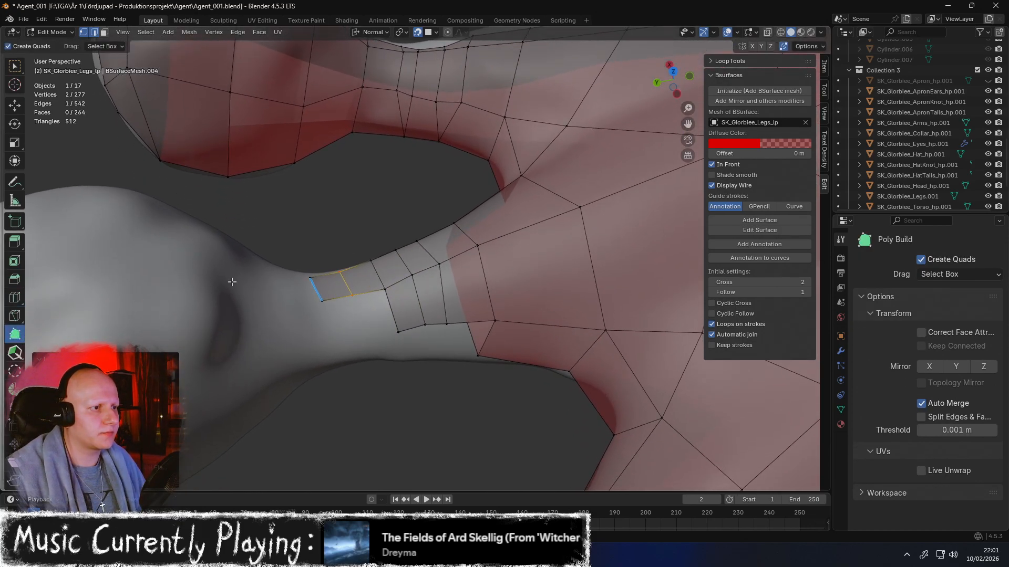
{"action": "left_click_drag", "start_coordinate": [351, 294], "coordinate": [293, 273]}
{"action": "left_click_drag", "start_coordinate": [384, 290], "coordinate": [361, 337]}
{"action": "middle_click_drag", "start_coordinate": [361, 337], "coordinate": [477, 316]}
{"action": "middle_click_drag", "start_coordinate": [424, 274], "coordinate": [452, 227], "text": "shift"}
{"action": "mouse_move", "coordinate": [344, 359]}
{"action": "left_mouse_down"}
{"action": "mouse_move", "coordinate": [341, 323]}
{"action": "mouse_move", "coordinate": [343, 351]}
{"action": "left_mouse_up"}
{"action": "middle_click_drag", "start_coordinate": [314, 372], "coordinate": [293, 365]}
{"action": "left_click_drag", "start_coordinate": [389, 353], "coordinate": [389, 359]}
Add another quad at the ball end of that row and place its outer corner on the neck surface
{"action": "middle_click_drag", "start_coordinate": [455, 265], "coordinate": [370, 292]}
{"action": "left_click", "coordinate": [340, 288], "text": "ctrl"}
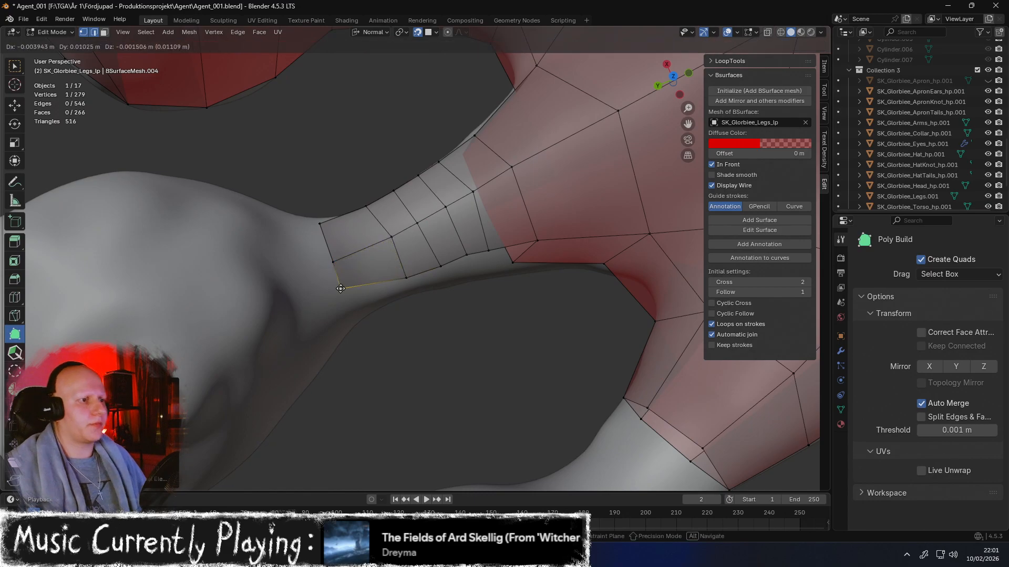
{"action": "left_click_drag", "start_coordinate": [342, 300], "coordinate": [346, 296]}
Build a quad down the side of the neck from the foot and a triangle beside it, merging its tip into the quad's lower corner
{"action": "middle_click_drag", "start_coordinate": [396, 257], "coordinate": [502, 248]}
{"action": "left_click_drag", "start_coordinate": [543, 272], "coordinate": [473, 347]}
{"action": "left_click_drag", "start_coordinate": [483, 265], "coordinate": [457, 317]}
{"action": "key", "text": "ctrl+z"}
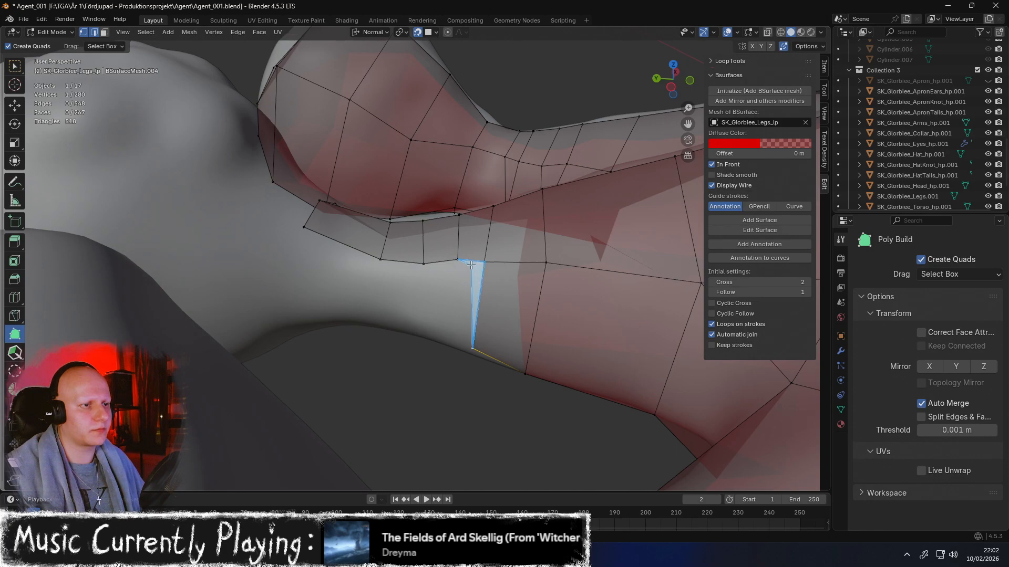
{"action": "mouse_move", "coordinate": [472, 260]}
{"action": "middle_mouse_down"}
{"action": "mouse_move", "coordinate": [498, 242]}
{"action": "mouse_move", "coordinate": [473, 259]}
{"action": "middle_mouse_up"}
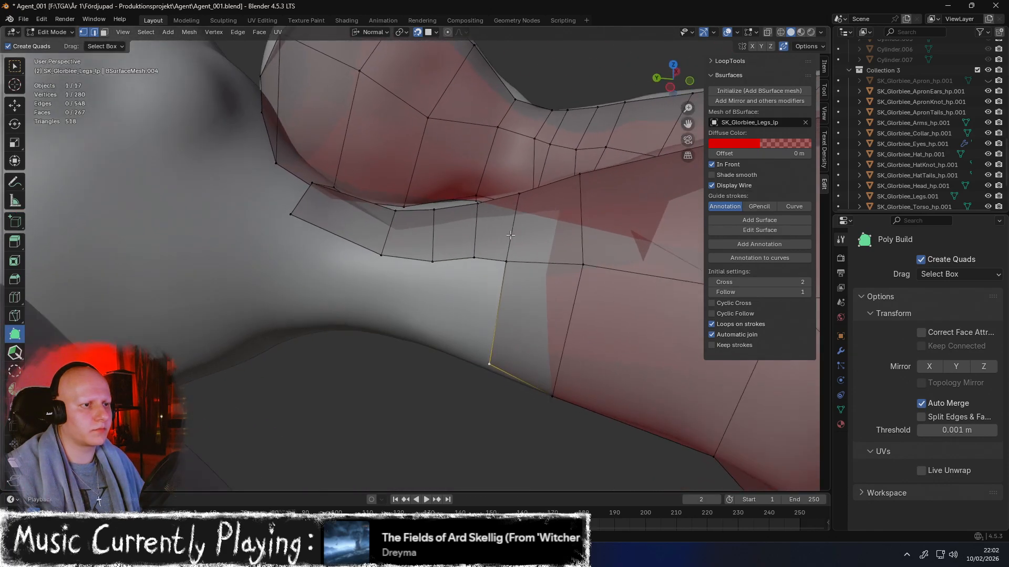
{"action": "scroll", "coordinate": [473, 259], "scroll_direction": "up", "scroll_amount": 3}
{"action": "left_click_drag", "start_coordinate": [525, 261], "coordinate": [523, 265]}
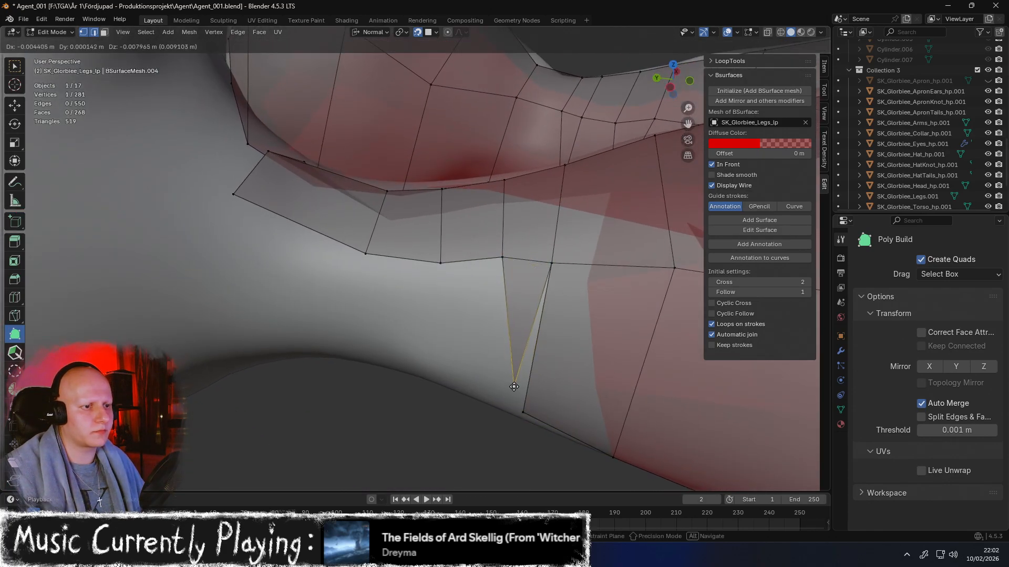
{"action": "left_click_drag", "start_coordinate": [522, 413], "coordinate": [522, 414]}
{"action": "middle_click_drag", "start_coordinate": [522, 413], "coordinate": [478, 313]}
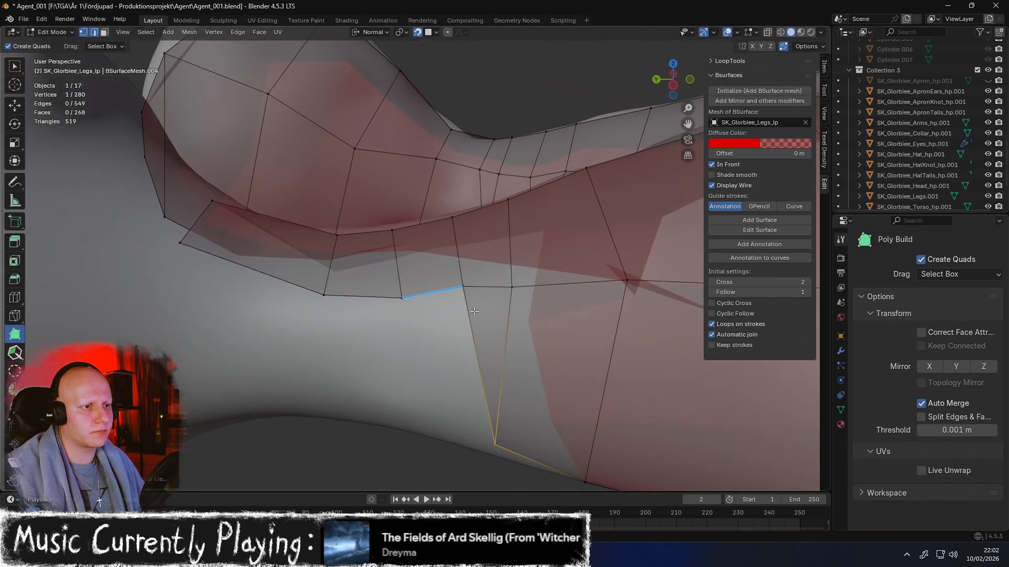
Continue the side row with a quad and a merged triangle, then space its vertices more evenly along the neck
{"action": "left_click_drag", "start_coordinate": [465, 287], "coordinate": [366, 418]}
{"action": "left_click_drag", "start_coordinate": [367, 296], "coordinate": [359, 356]}
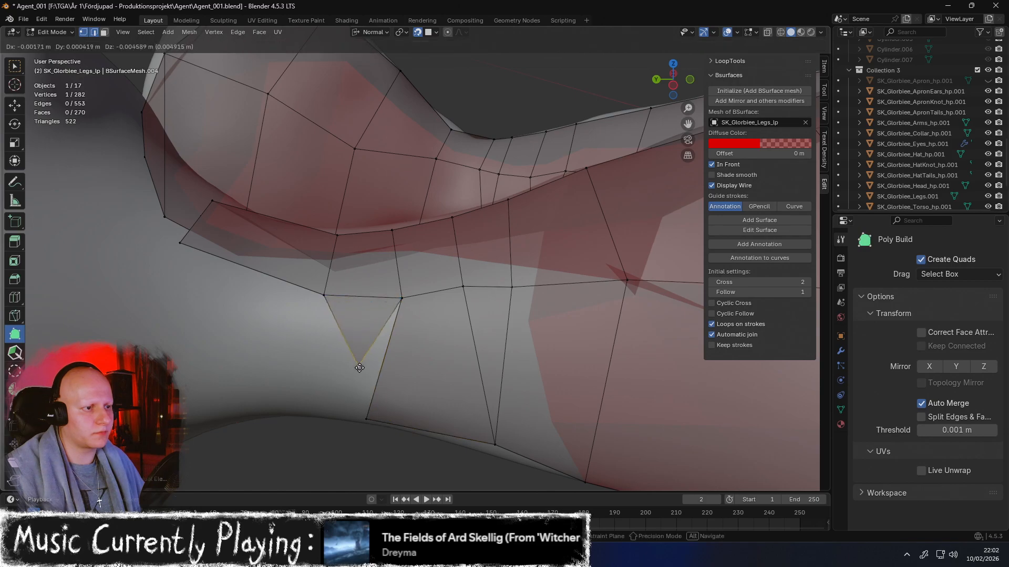
{"action": "left_click_drag", "start_coordinate": [364, 416], "coordinate": [358, 417]}
{"action": "left_click_drag", "start_coordinate": [491, 444], "coordinate": [464, 440]}
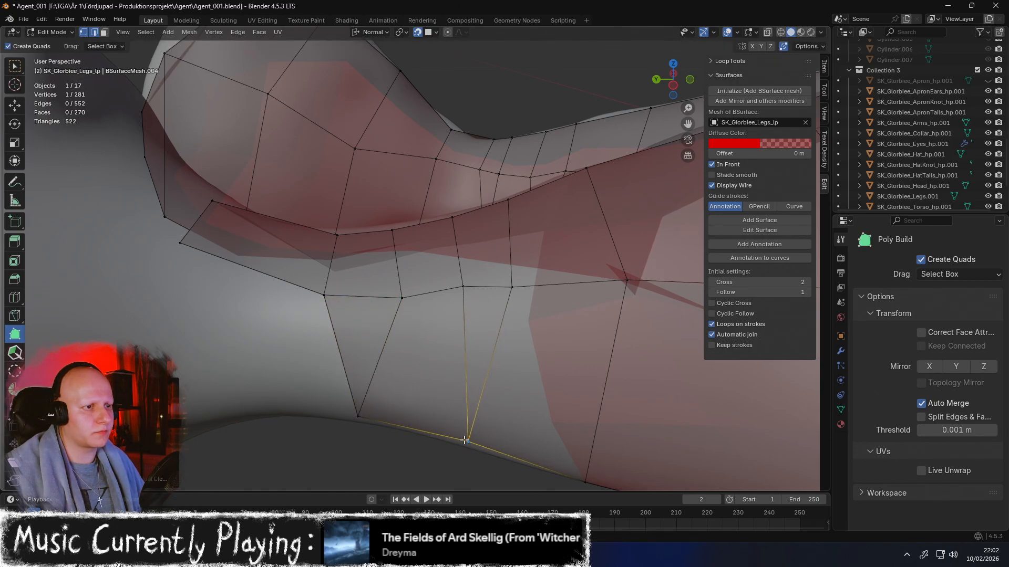
{"action": "left_click_drag", "start_coordinate": [463, 286], "coordinate": [391, 293]}
{"action": "middle_click_drag", "start_coordinate": [401, 295], "coordinate": [425, 303]}
Extend the side row with a quad to the ball end and align its end corners
{"action": "left_click_drag", "start_coordinate": [316, 278], "coordinate": [182, 362], "text": "ctrl"}
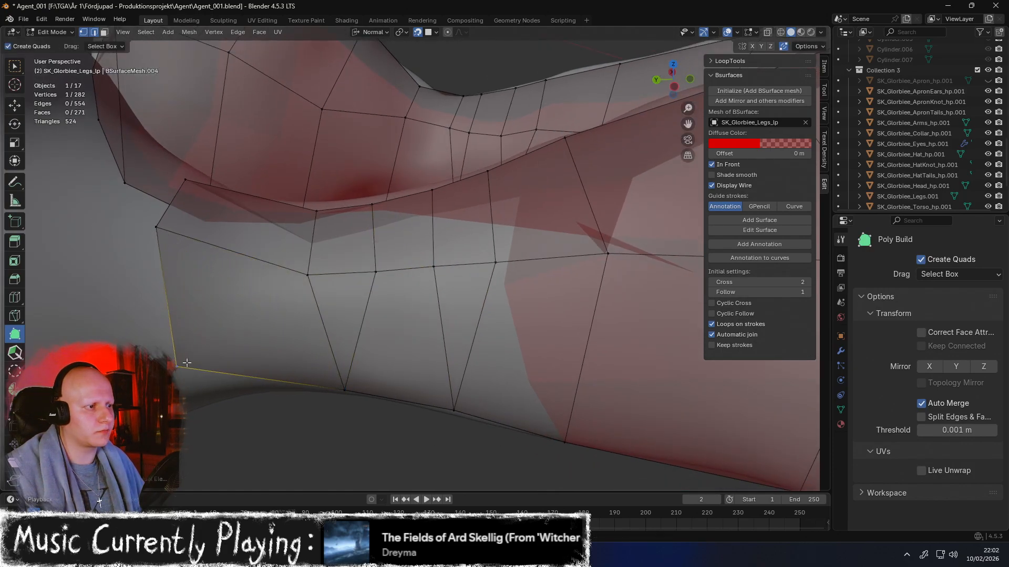
{"action": "middle_click_drag", "start_coordinate": [263, 325], "coordinate": [305, 302], "text": "shift"}
{"action": "left_click_drag", "start_coordinate": [223, 339], "coordinate": [218, 370]}
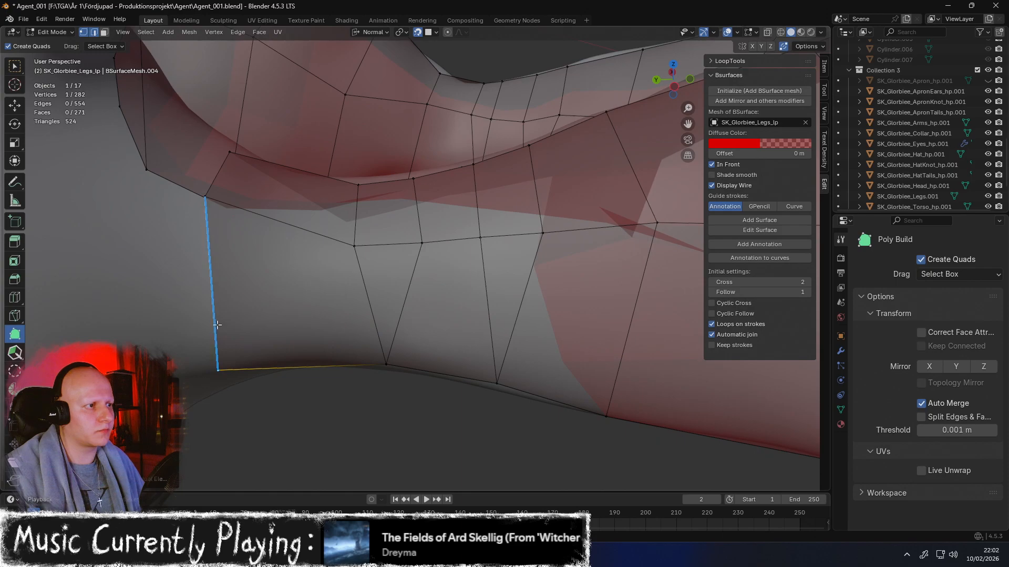
{"action": "left_click_drag", "start_coordinate": [209, 200], "coordinate": [215, 208]}
Build a row of alternating quads and triangles along the opposite side of the middle toe's neck
{"action": "middle_click_drag", "start_coordinate": [295, 221], "coordinate": [331, 262]}
{"action": "middle_click_drag", "start_coordinate": [335, 266], "coordinate": [336, 391], "text": "ctrl"}
{"action": "middle_click_drag", "start_coordinate": [438, 245], "coordinate": [400, 249]}
{"action": "left_click_drag", "start_coordinate": [340, 228], "coordinate": [420, 315]}
{"action": "left_click_drag", "start_coordinate": [446, 230], "coordinate": [423, 319]}
{"action": "left_click_drag", "start_coordinate": [471, 246], "coordinate": [535, 317]}
{"action": "left_click_drag", "start_coordinate": [550, 251], "coordinate": [535, 317]}
Add a quad at the ball end of the opposite side row and move its upper corner down the neck
{"action": "middle_click_drag", "start_coordinate": [607, 250], "coordinate": [482, 259], "text": "shift"}
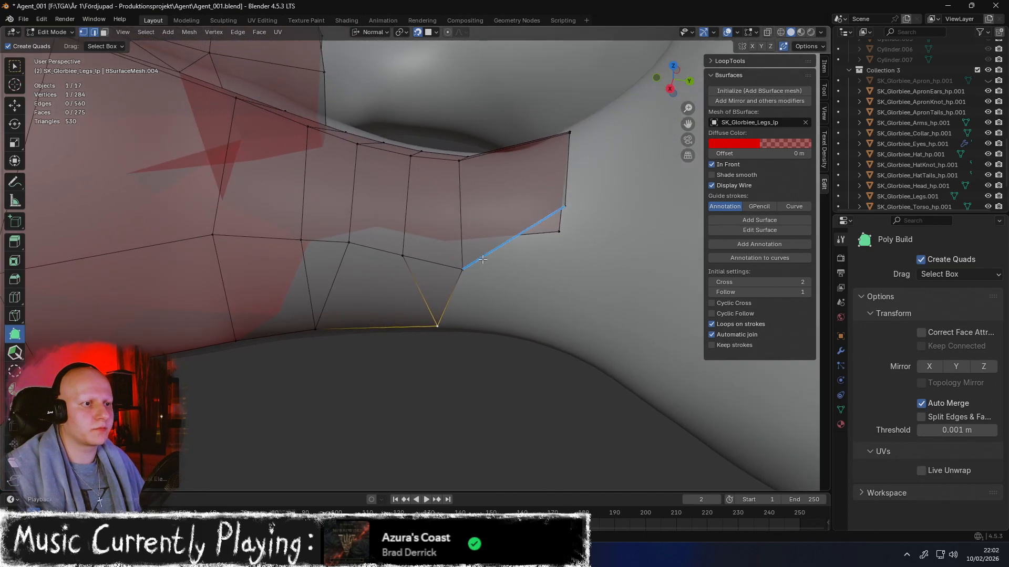
{"action": "left_click_drag", "start_coordinate": [465, 277], "coordinate": [556, 334], "text": "ctrl"}
{"action": "middle_click_drag", "start_coordinate": [557, 332], "coordinate": [569, 288]}
{"action": "left_click_drag", "start_coordinate": [567, 211], "coordinate": [560, 245]}
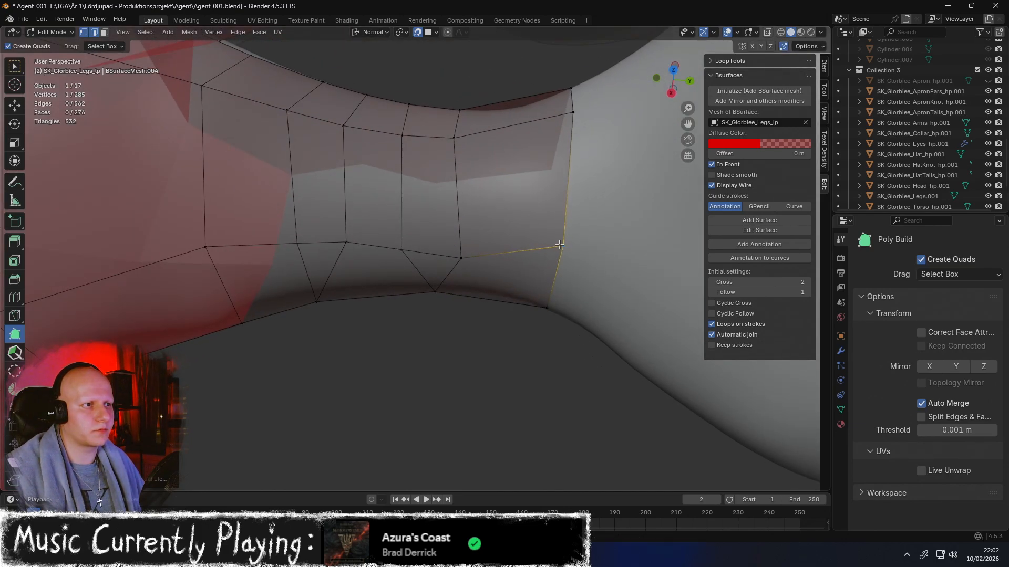
Reposition the vertices along both sides of the middle toe's neck to even out the faces
{"action": "middle_click_drag", "start_coordinate": [461, 232], "coordinate": [476, 206]}
{"action": "left_click_drag", "start_coordinate": [405, 255], "coordinate": [296, 251]}
{"action": "middle_click_drag", "start_coordinate": [410, 204], "coordinate": [408, 383]}
{"action": "middle_click_drag", "start_coordinate": [396, 274], "coordinate": [495, 197]}
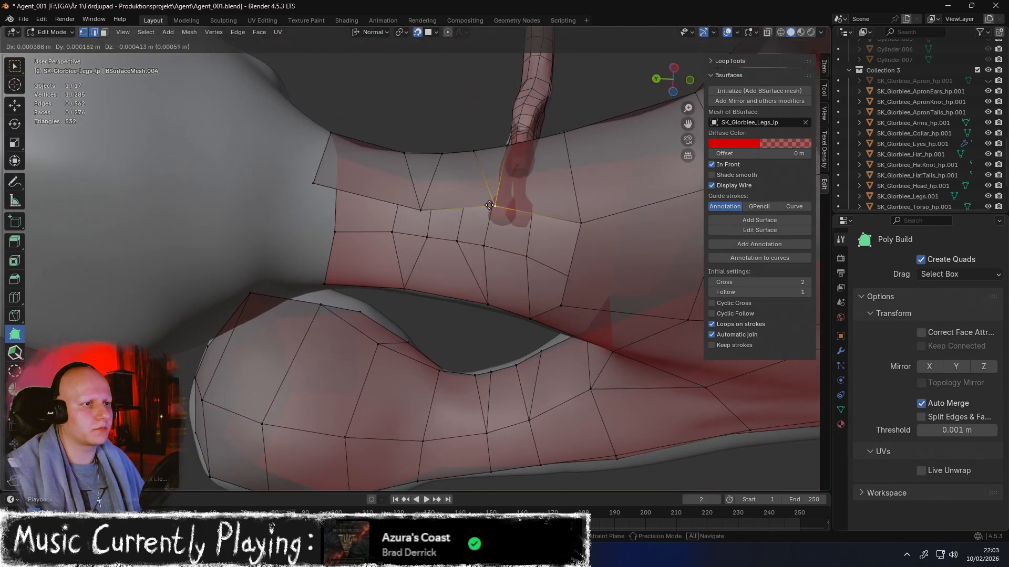
{"action": "left_click_drag", "start_coordinate": [419, 203], "coordinate": [420, 204]}
Fill two quads in the open underside of the neck nearest the foot and adjust their shared vertex
{"action": "middle_click_drag", "start_coordinate": [420, 204], "coordinate": [546, 172]}
{"action": "middle_click_drag", "start_coordinate": [510, 281], "coordinate": [511, 257]}
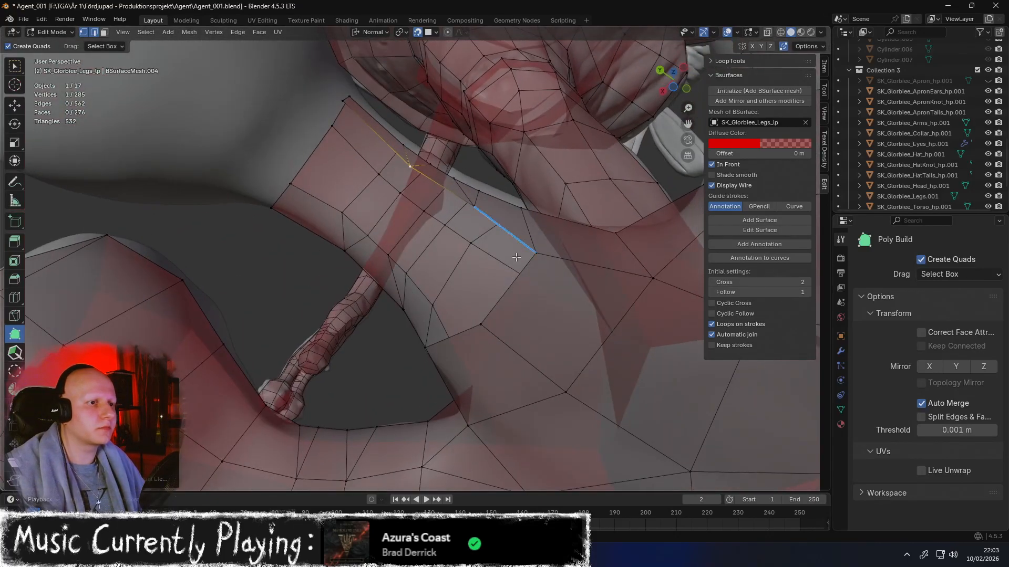
{"action": "left_click_drag", "start_coordinate": [424, 260], "coordinate": [430, 262]}
{"action": "middle_click_drag", "start_coordinate": [430, 262], "coordinate": [478, 243]}
{"action": "middle_click_drag", "start_coordinate": [368, 293], "coordinate": [473, 315]}
{"action": "middle_click_drag", "start_coordinate": [368, 256], "coordinate": [455, 278]}
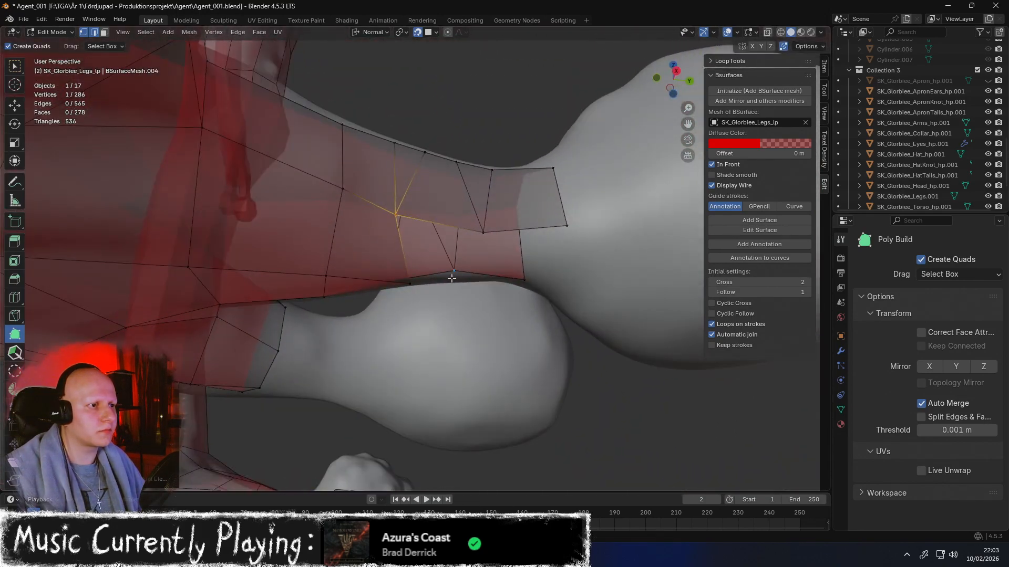
{"action": "left_click_drag", "start_coordinate": [411, 219], "coordinate": [412, 220]}
{"action": "middle_click_drag", "start_coordinate": [412, 219], "coordinate": [393, 211]}
{"action": "left_click_drag", "start_coordinate": [407, 210], "coordinate": [407, 210]}
Add one more quad to the neck's underside, continuing toward the ball
{"action": "middle_click_drag", "start_coordinate": [408, 209], "coordinate": [475, 179]}
{"action": "left_click_drag", "start_coordinate": [474, 229], "coordinate": [408, 198], "text": "ctrl"}
{"action": "middle_click_drag", "start_coordinate": [407, 198], "coordinate": [444, 215]}
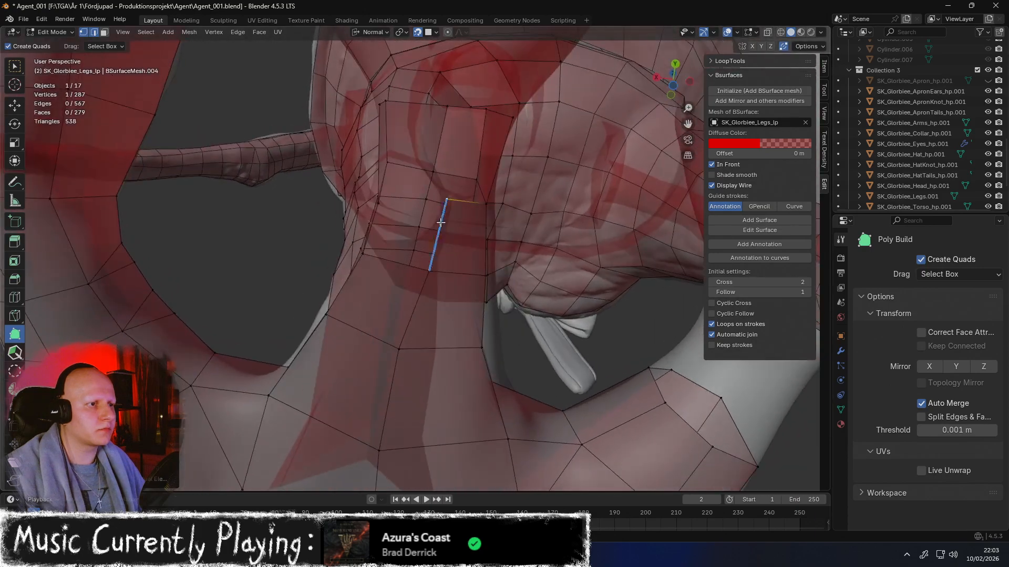
{"action": "left_click_drag", "start_coordinate": [378, 201], "coordinate": [377, 203], "text": "ctrl"}
{"action": "middle_click_drag", "start_coordinate": [377, 203], "coordinate": [365, 207]}
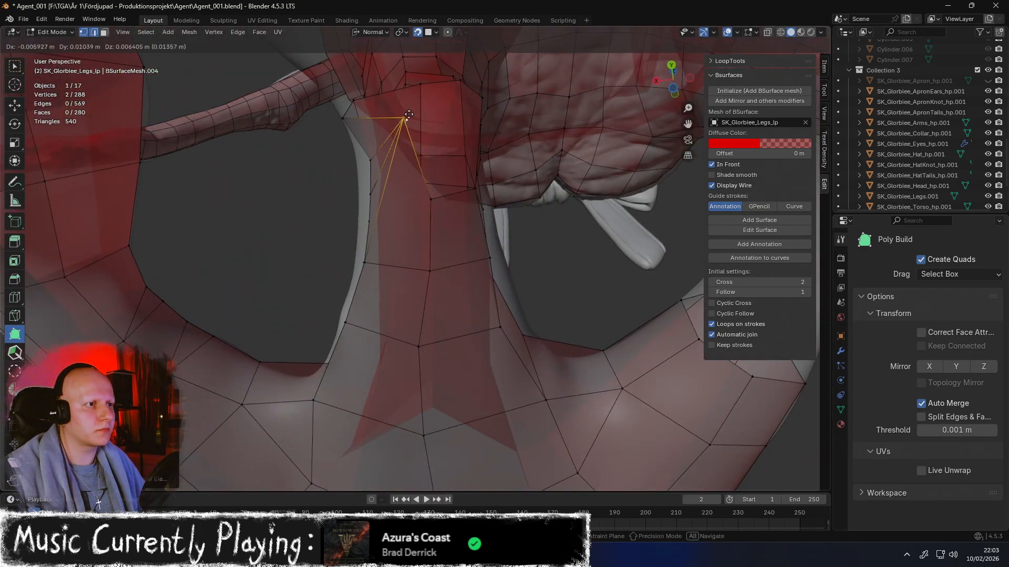
{"action": "left_click_drag", "start_coordinate": [409, 113], "coordinate": [367, 212], "text": "ctrl"}
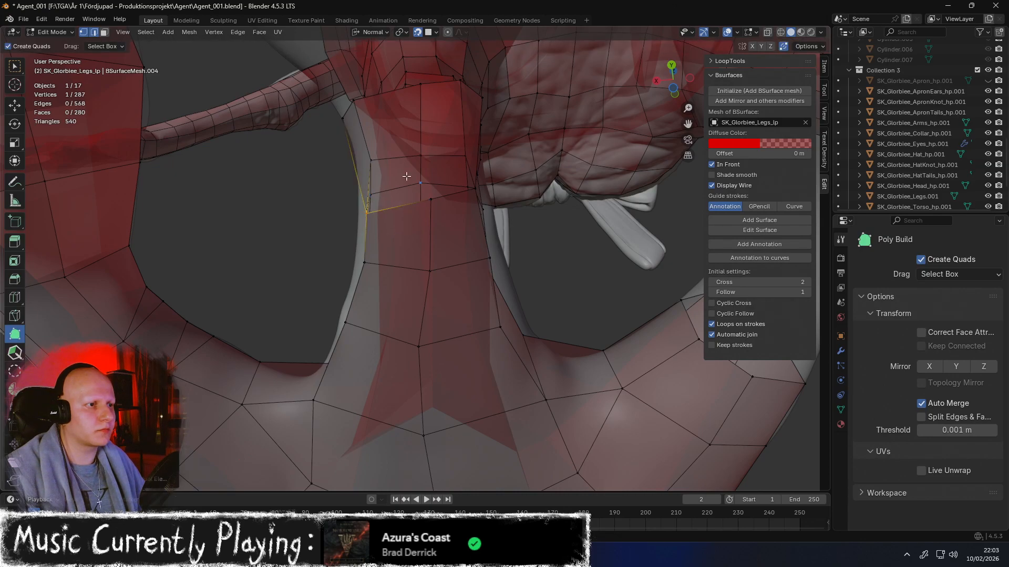
{"action": "scroll", "coordinate": [408, 172], "scroll_direction": "up", "scroll_amount": 1}
{"action": "middle_click_drag", "start_coordinate": [433, 180], "coordinate": [458, 180]}
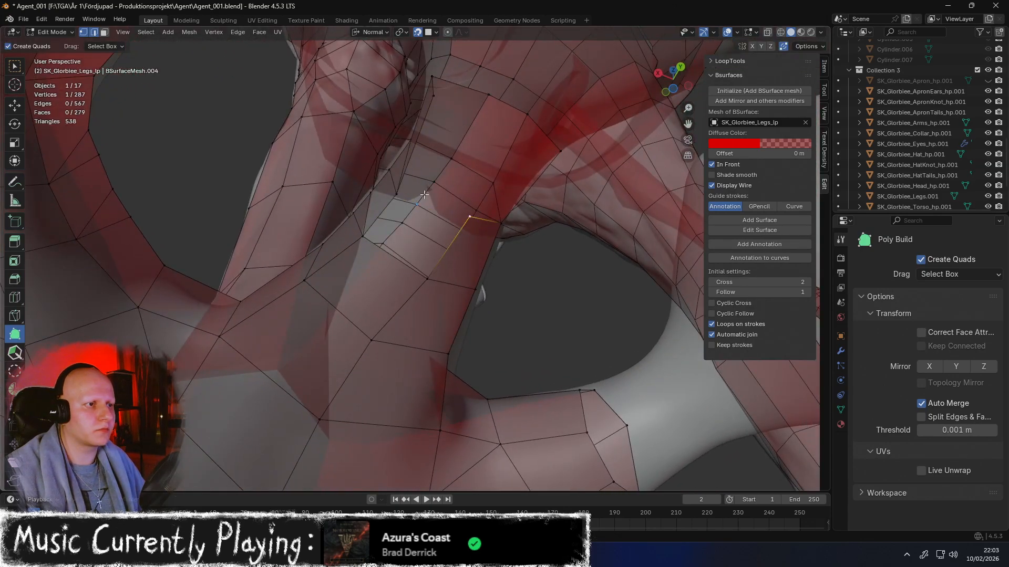
Close the remaining gap under the middle toe's neck with three quads and adjust the last corner
{"action": "left_click_drag", "start_coordinate": [399, 196], "coordinate": [505, 124], "text": "ctrl"}
{"action": "middle_click_drag", "start_coordinate": [505, 124], "coordinate": [440, 129]}
{"action": "left_click_drag", "start_coordinate": [439, 129], "coordinate": [366, 114], "text": "ctrl"}
{"action": "middle_click_drag", "start_coordinate": [366, 113], "coordinate": [336, 211]}
{"action": "left_click_drag", "start_coordinate": [335, 211], "coordinate": [330, 207]}
{"action": "middle_click_drag", "start_coordinate": [331, 207], "coordinate": [516, 286]}
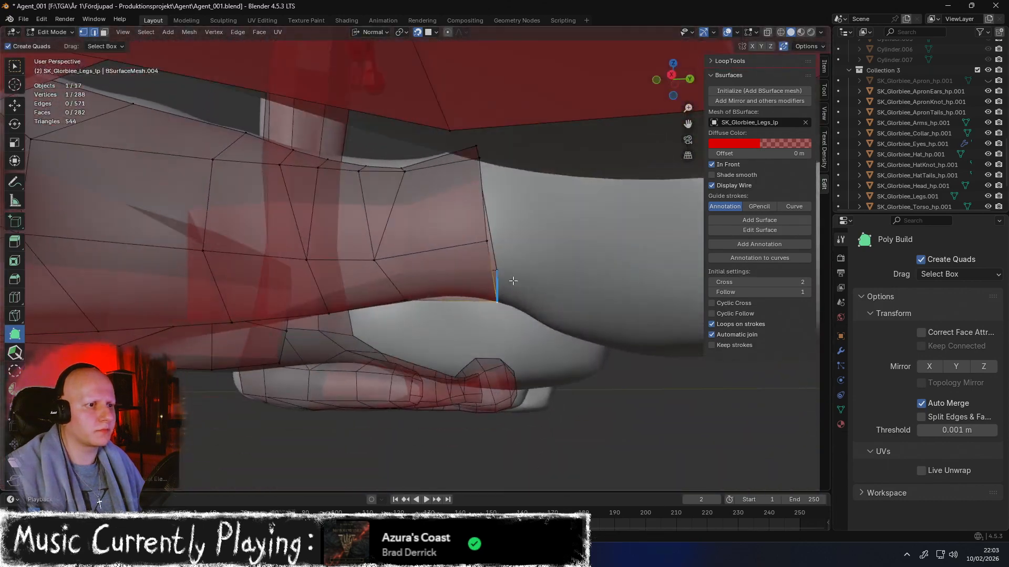
Reposition the vertices of the neck's open end loop so it wraps evenly around the base of the ball
{"action": "middle_click_drag", "start_coordinate": [487, 240], "coordinate": [479, 309]}
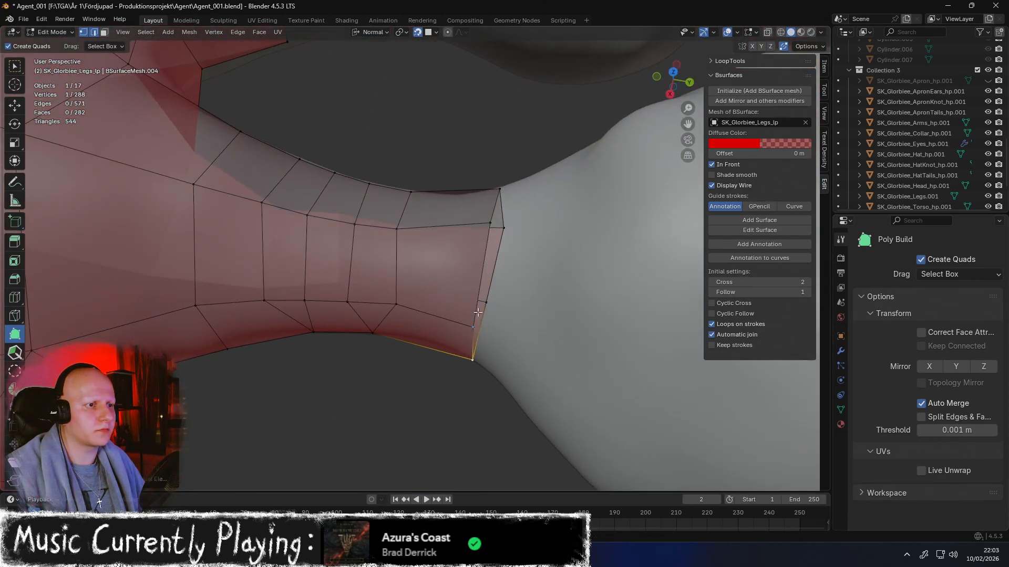
{"action": "left_click_drag", "start_coordinate": [477, 324], "coordinate": [476, 292]}
{"action": "middle_click_drag", "start_coordinate": [476, 292], "coordinate": [481, 325]}
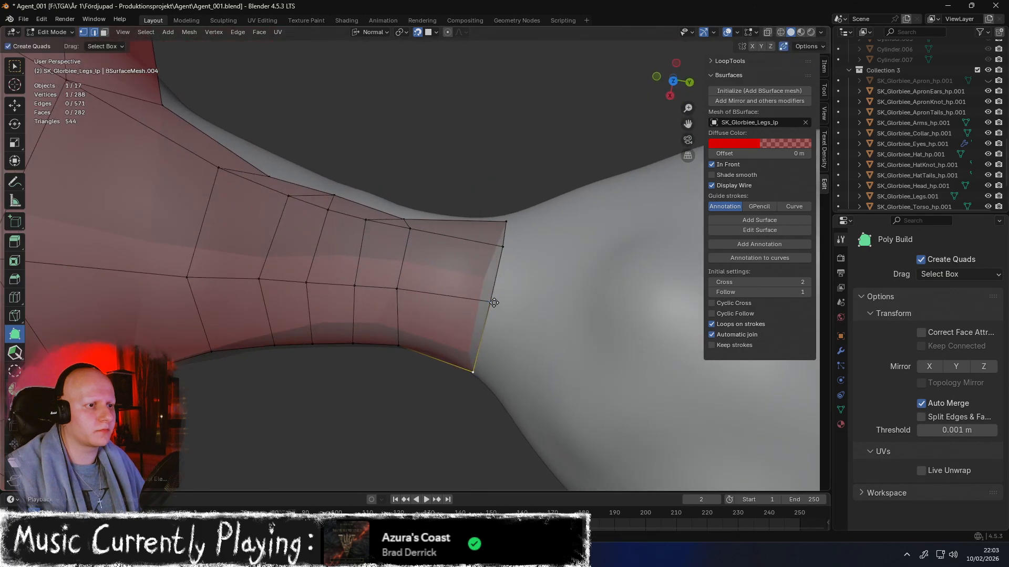
{"action": "left_click_drag", "start_coordinate": [491, 314], "coordinate": [492, 313]}
{"action": "middle_click_drag", "start_coordinate": [492, 313], "coordinate": [502, 274]}
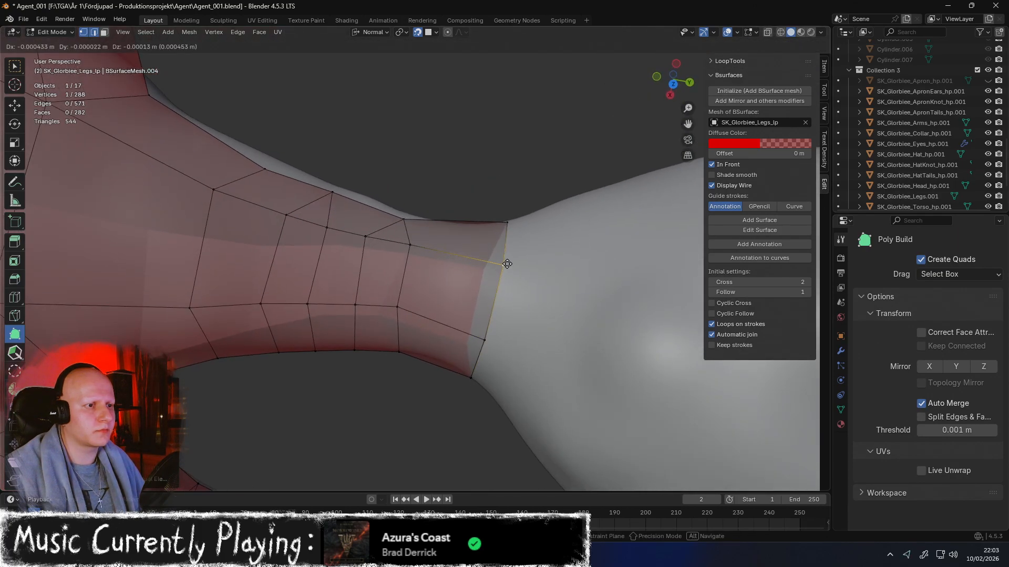
{"action": "mouse_move", "coordinate": [409, 246]}
{"action": "left_mouse_down"}
{"action": "mouse_move", "coordinate": [407, 234]}
{"action": "mouse_move", "coordinate": [404, 252]}
{"action": "left_mouse_up"}
Nudge the vertices along the middle toe's neck to space its edge loops evenly
{"action": "middle_click_drag", "start_coordinate": [404, 252], "coordinate": [525, 228]}
{"action": "left_click_drag", "start_coordinate": [389, 233], "coordinate": [390, 231]}
{"action": "middle_click_drag", "start_coordinate": [420, 226], "coordinate": [460, 216]}
{"action": "left_click_drag", "start_coordinate": [439, 208], "coordinate": [436, 202]}
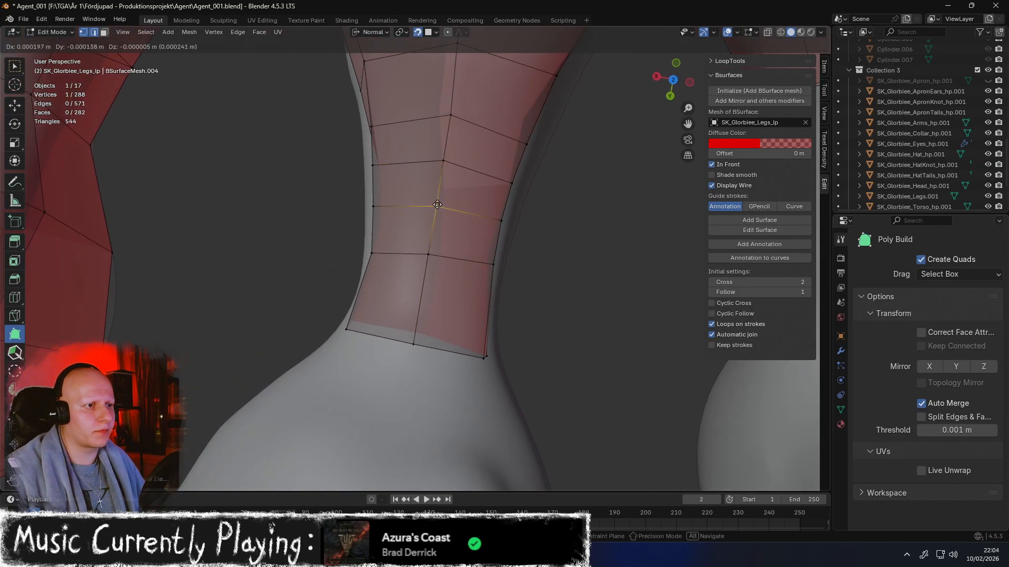
{"action": "left_click_drag", "start_coordinate": [447, 123], "coordinate": [448, 121]}
{"action": "scroll", "coordinate": [455, 212], "scroll_direction": "down", "scroll_amount": 6}
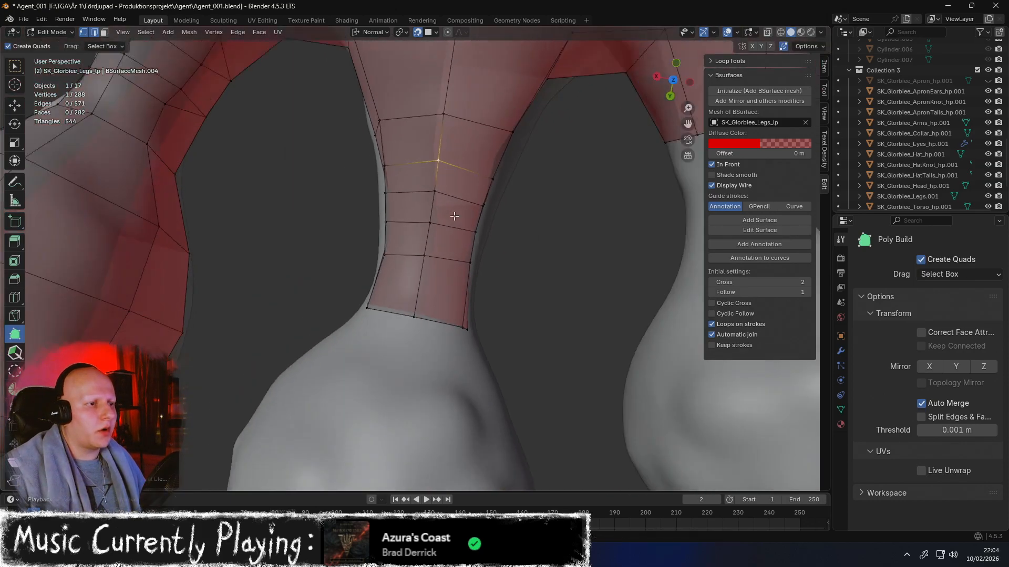
Extrude a quad from the neck's end loop onto the upper surface of the middle toe's ball
{"action": "middle_click_drag", "start_coordinate": [370, 305], "coordinate": [474, 327]}
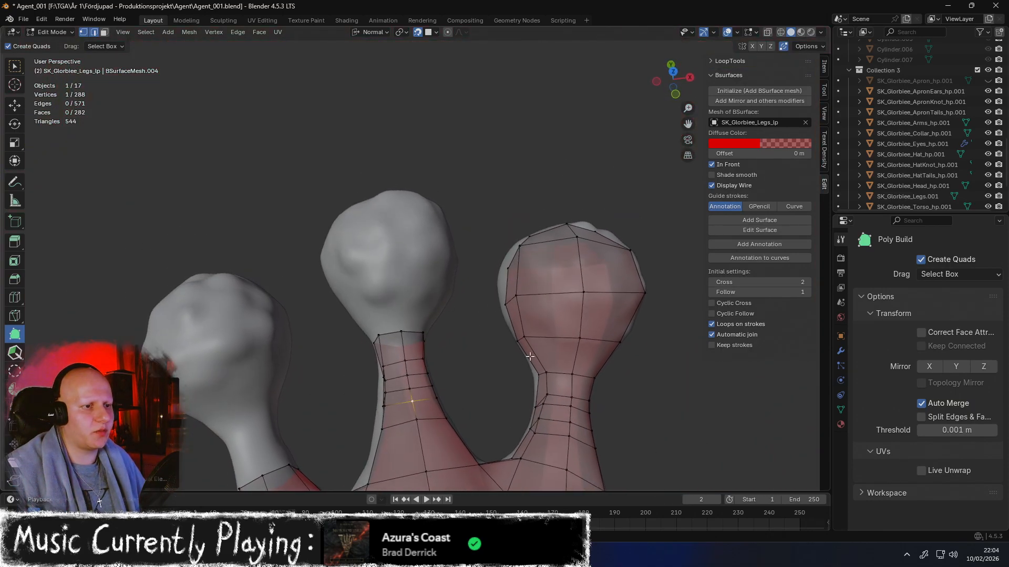
{"action": "middle_click_drag", "start_coordinate": [529, 357], "coordinate": [526, 371]}
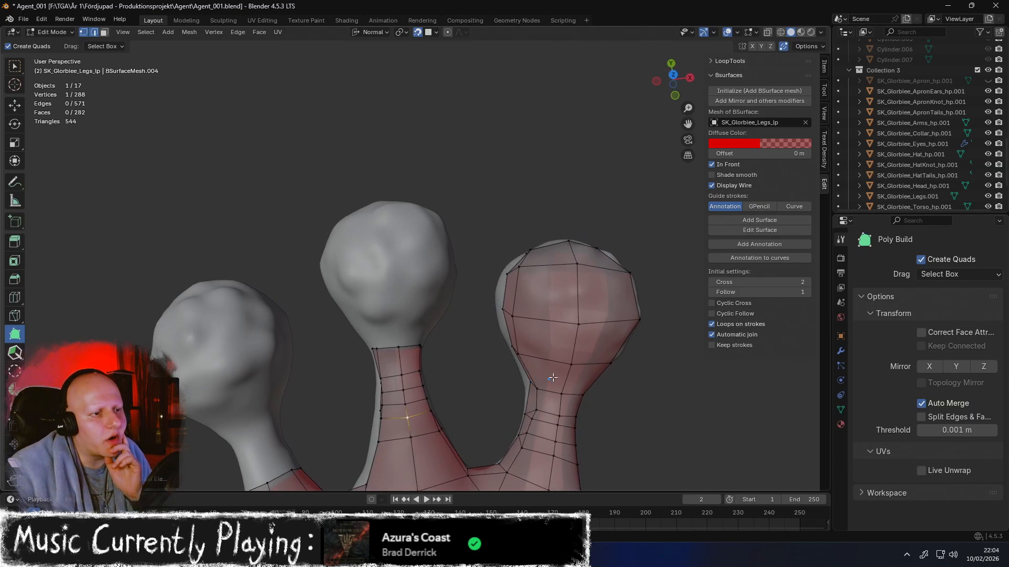
{"action": "middle_click_drag", "start_coordinate": [522, 270], "coordinate": [452, 282]}
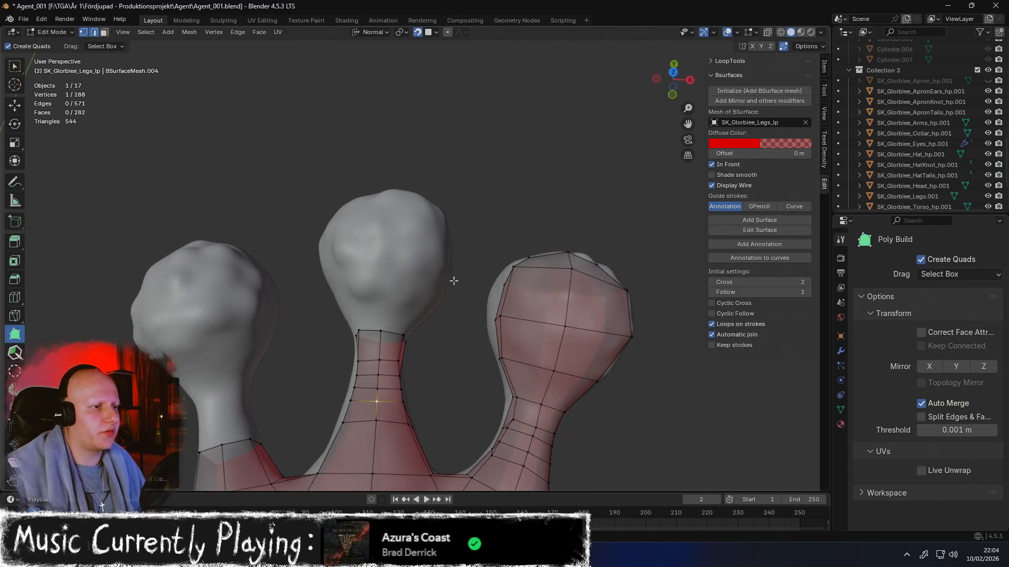
{"action": "scroll", "coordinate": [373, 330], "scroll_direction": "up", "scroll_amount": 2}
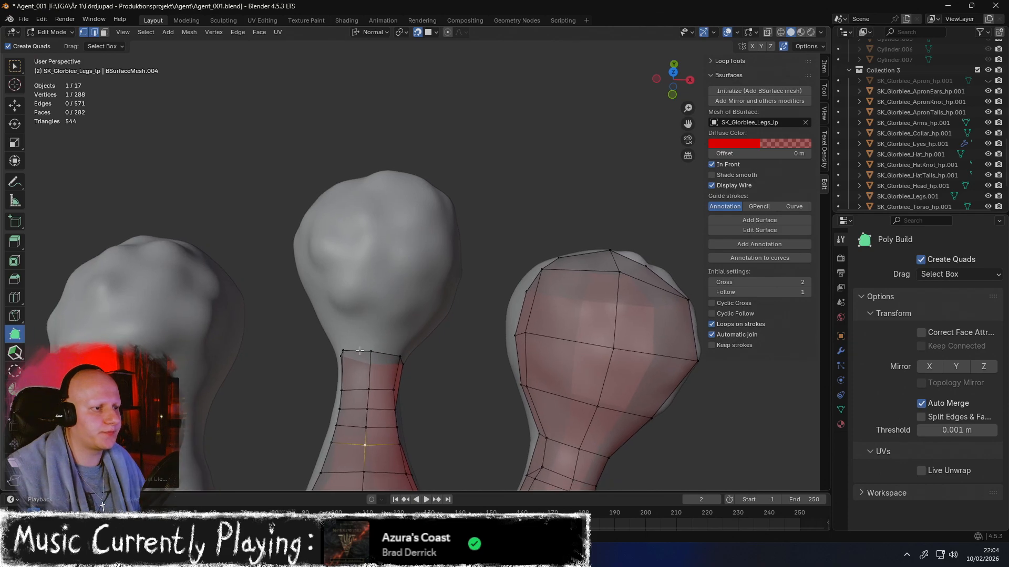
{"action": "middle_click_drag", "start_coordinate": [371, 346], "coordinate": [409, 341], "text": "shift"}
{"action": "scroll", "coordinate": [407, 341], "scroll_direction": "up", "scroll_amount": 2}
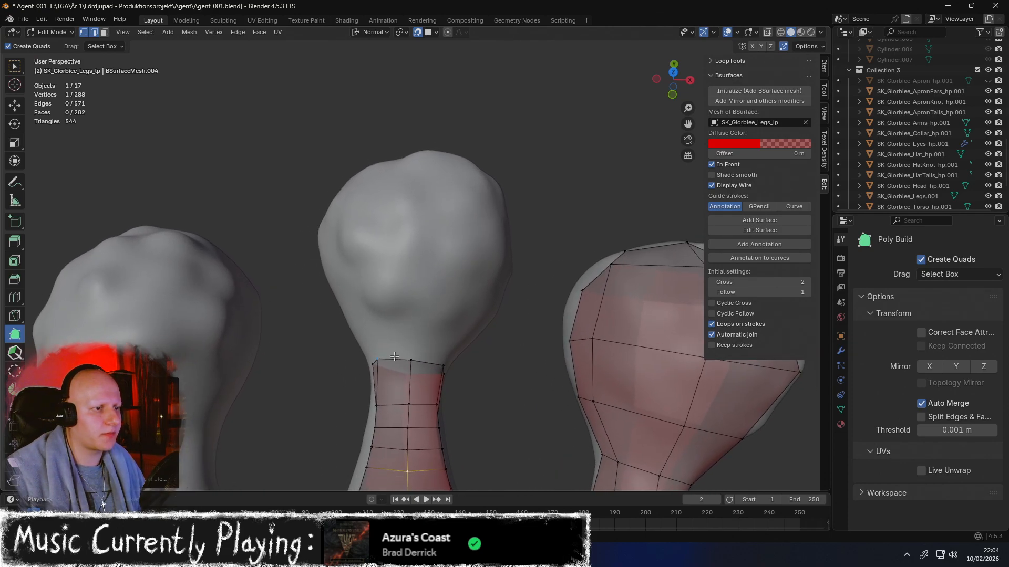
{"action": "scroll", "coordinate": [418, 341], "scroll_direction": "up", "scroll_amount": 1}
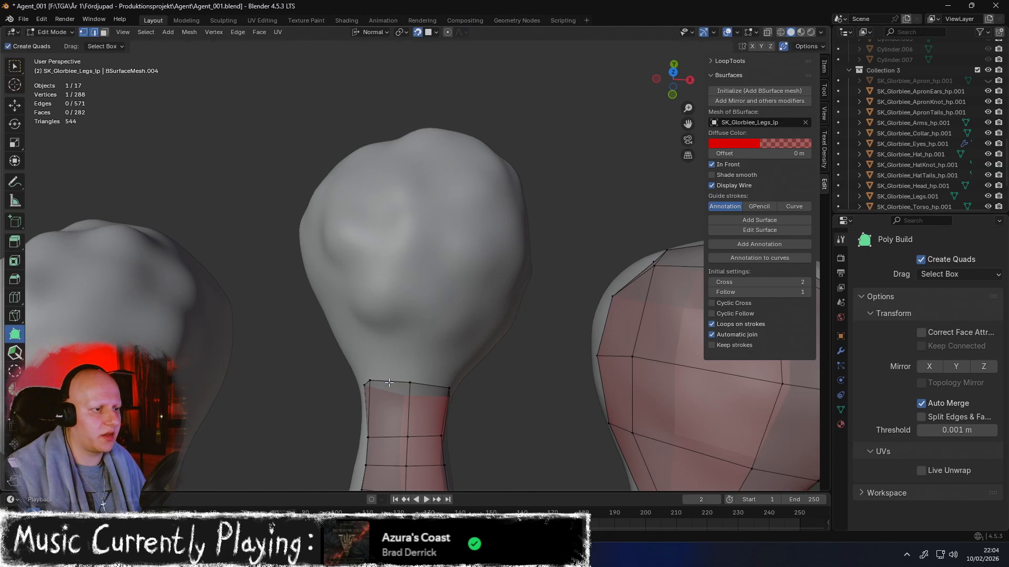
{"action": "left_click_drag", "start_coordinate": [391, 368], "coordinate": [389, 349]}
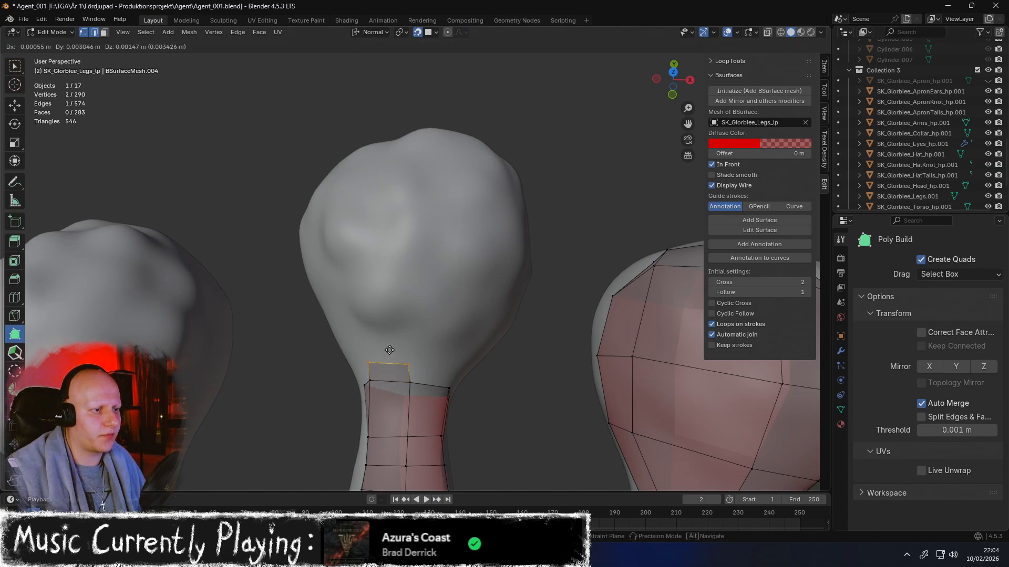
{"action": "left_click_drag", "start_coordinate": [387, 314], "coordinate": [389, 325]}
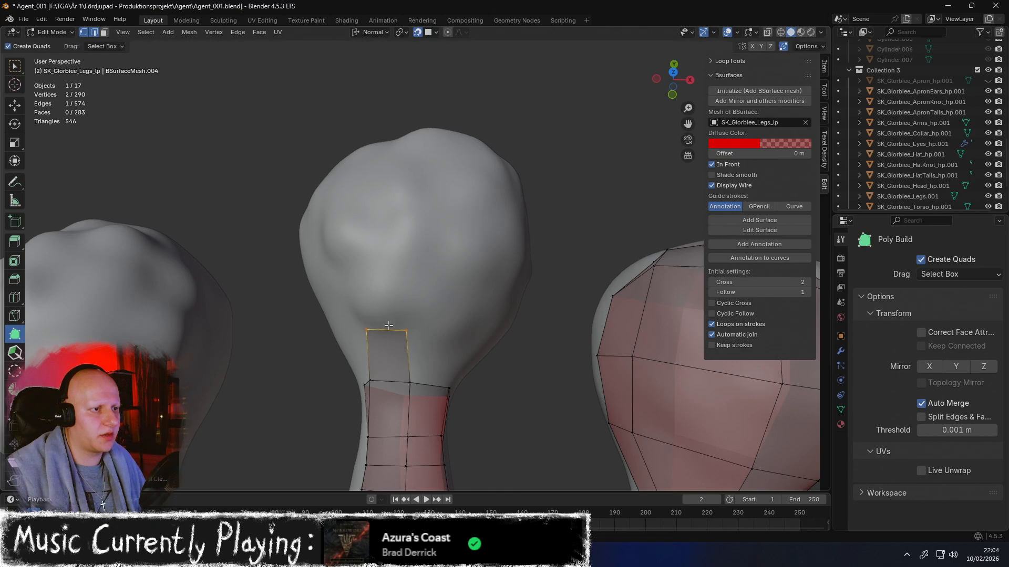
{"action": "scroll", "coordinate": [393, 327], "scroll_direction": "down", "scroll_amount": 3}
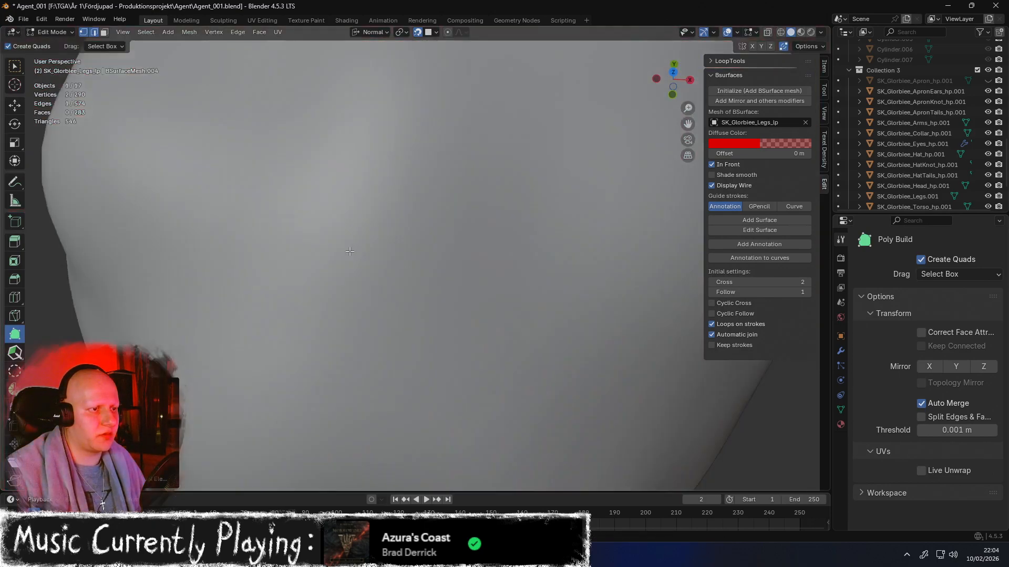
{"action": "scroll", "coordinate": [398, 428], "scroll_direction": "up", "scroll_amount": 5}
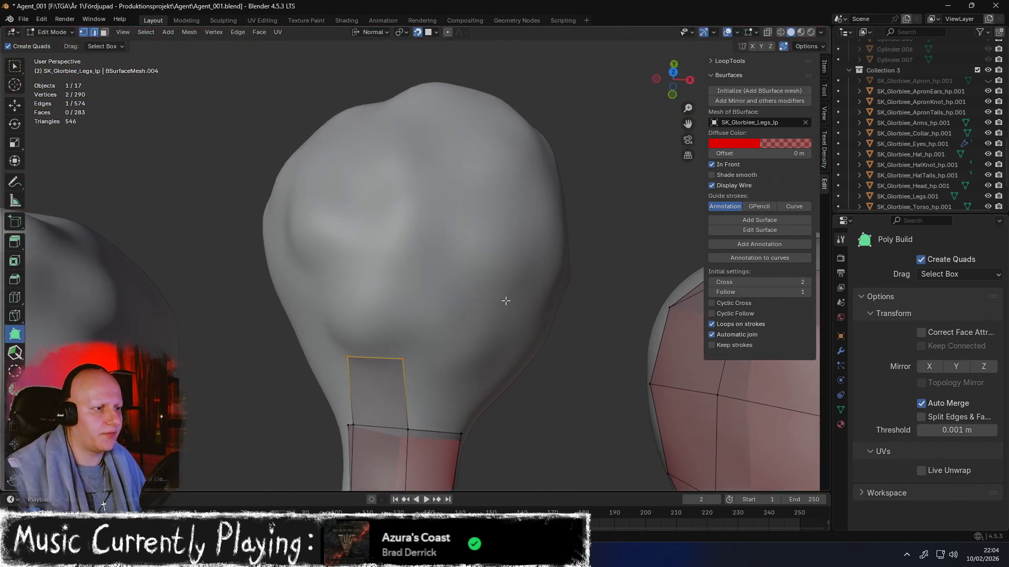
Extrude three more quads from the first ball quad, continuing the strip over the middle toe's ball to its tip
{"action": "left_click_drag", "start_coordinate": [381, 355], "coordinate": [361, 241]}
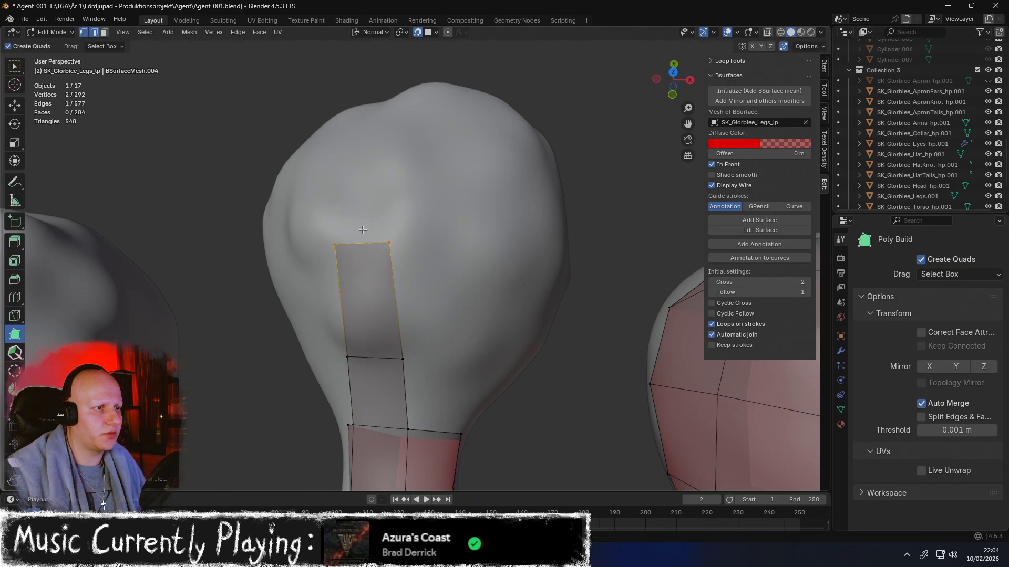
{"action": "middle_click_drag", "start_coordinate": [362, 229], "coordinate": [375, 252]}
{"action": "left_click_drag", "start_coordinate": [377, 361], "coordinate": [361, 162]}
{"action": "scroll", "coordinate": [435, 252], "scroll_direction": "down", "scroll_amount": 1}
{"action": "scroll", "coordinate": [475, 229], "scroll_direction": "up", "scroll_amount": 2}
{"action": "scroll", "coordinate": [399, 232], "scroll_direction": "down", "scroll_amount": 4}
{"action": "middle_click_drag", "start_coordinate": [325, 318], "coordinate": [349, 259]}
{"action": "left_click_drag", "start_coordinate": [414, 323], "coordinate": [424, 260]}
{"action": "middle_click_drag", "start_coordinate": [424, 260], "coordinate": [422, 291]}
Reposition the corner vertices of the new strip so it follows the curve of the ball
{"action": "left_click_drag", "start_coordinate": [402, 269], "coordinate": [423, 273]}
{"action": "left_click_drag", "start_coordinate": [405, 215], "coordinate": [424, 216]}
{"action": "middle_click_drag", "start_coordinate": [425, 216], "coordinate": [413, 202]}
{"action": "left_click_drag", "start_coordinate": [425, 236], "coordinate": [375, 248]}
{"action": "left_click_drag", "start_coordinate": [412, 187], "coordinate": [365, 212]}
{"action": "middle_click_drag", "start_coordinate": [364, 212], "coordinate": [474, 208]}
{"action": "middle_click_drag", "start_coordinate": [455, 94], "coordinate": [383, 287]}
{"action": "left_click_drag", "start_coordinate": [361, 293], "coordinate": [330, 297]}
{"action": "left_click_drag", "start_coordinate": [359, 349], "coordinate": [346, 348]}
{"action": "middle_click_drag", "start_coordinate": [346, 348], "coordinate": [360, 327]}
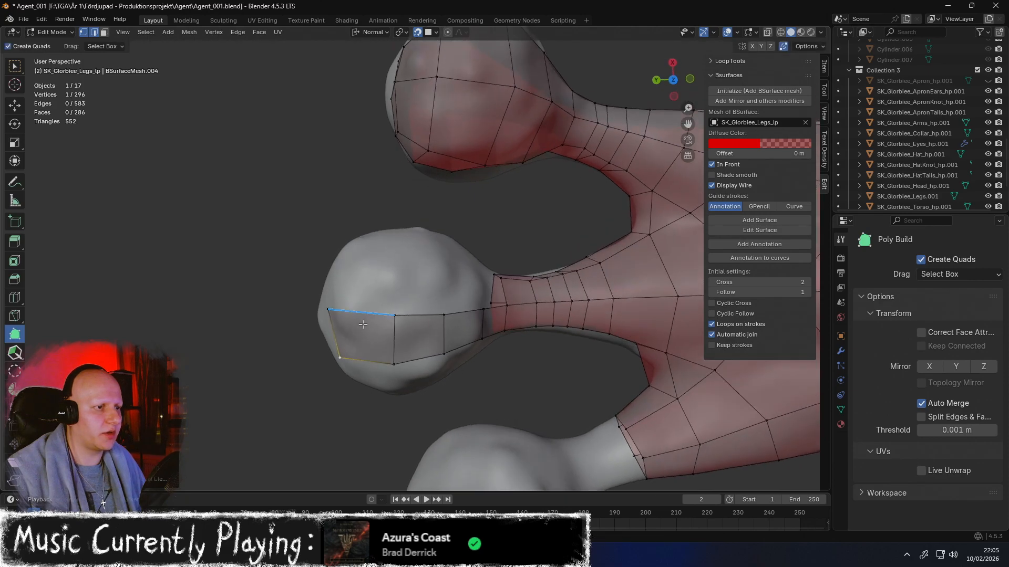
{"action": "left_click_drag", "start_coordinate": [398, 315], "coordinate": [371, 303]}
{"action": "left_click_drag", "start_coordinate": [394, 364], "coordinate": [373, 362]}
Nudge the strip's side vertices near the neck to even out the widths of its quads
{"action": "middle_click_drag", "start_coordinate": [374, 310], "coordinate": [434, 279]}
{"action": "mouse_move", "coordinate": [434, 280]}
{"action": "left_mouse_down"}
{"action": "mouse_move", "coordinate": [410, 286]}
{"action": "mouse_move", "coordinate": [420, 279]}
{"action": "left_mouse_up"}
{"action": "middle_click_drag", "start_coordinate": [420, 278], "coordinate": [431, 281]}
{"action": "left_click_drag", "start_coordinate": [431, 279], "coordinate": [416, 252]}
{"action": "middle_click_drag", "start_coordinate": [416, 253], "coordinate": [428, 247]}
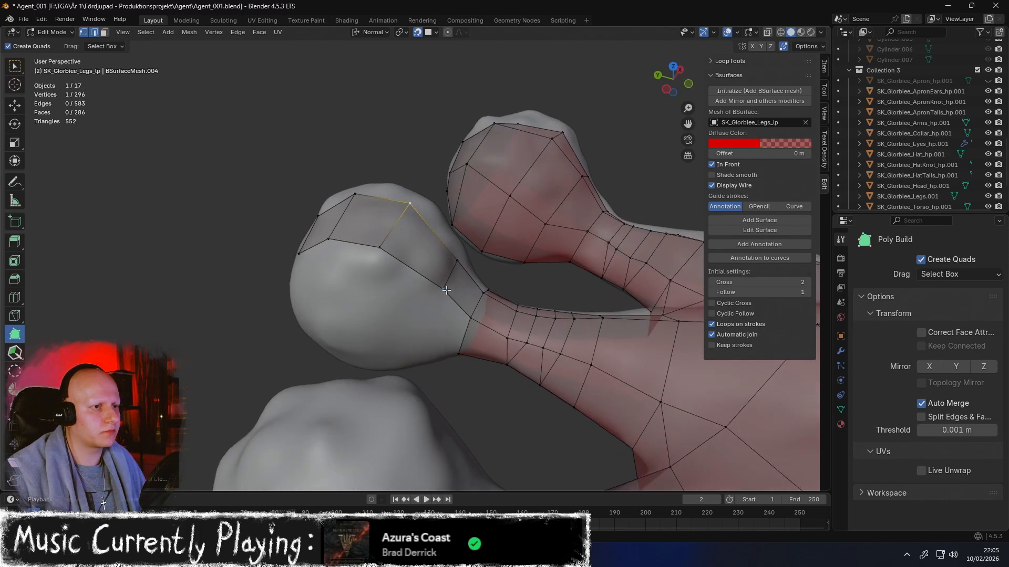
{"action": "left_click_drag", "start_coordinate": [442, 287], "coordinate": [422, 278]}
{"action": "middle_click_drag", "start_coordinate": [400, 296], "coordinate": [400, 300]}
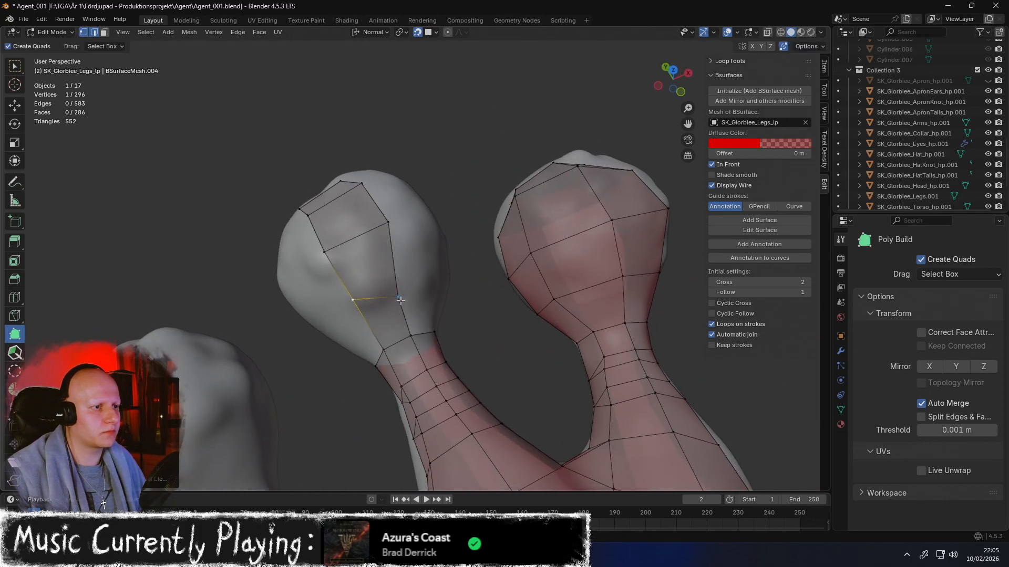
{"action": "left_click_drag", "start_coordinate": [396, 277], "coordinate": [395, 279]}
{"action": "middle_click_drag", "start_coordinate": [395, 279], "coordinate": [387, 254]}
{"action": "left_click_drag", "start_coordinate": [382, 248], "coordinate": [376, 239]}
{"action": "middle_click_drag", "start_coordinate": [376, 239], "coordinate": [375, 255]}
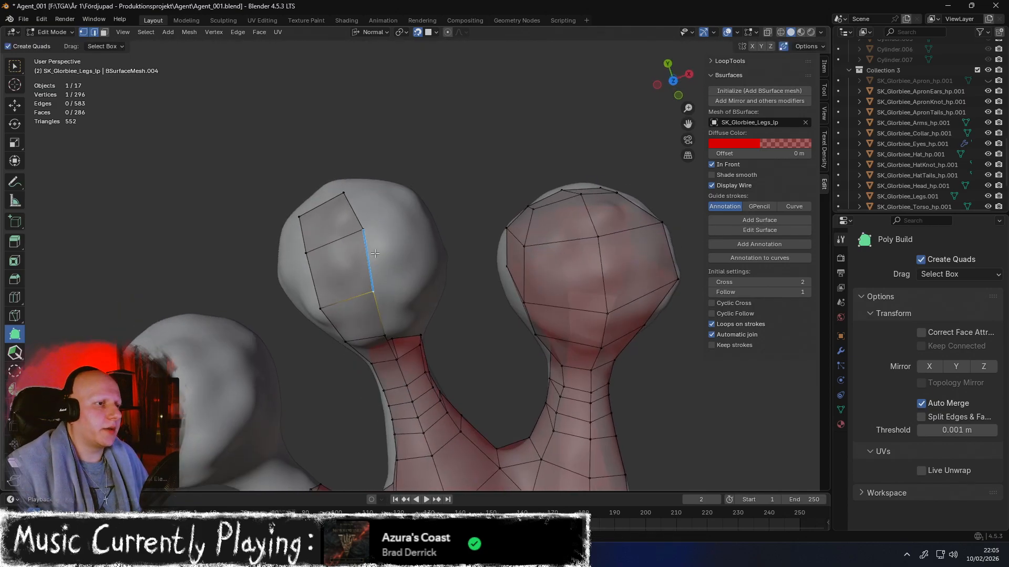
Adjust the strip's vertices toward the tip of the ball to balance the spacing of its outer quads
{"action": "left_click_drag", "start_coordinate": [364, 232], "coordinate": [362, 228]}
{"action": "middle_click_drag", "start_coordinate": [374, 279], "coordinate": [382, 244]}
{"action": "left_click_drag", "start_coordinate": [382, 249], "coordinate": [380, 254]}
{"action": "middle_click_drag", "start_coordinate": [375, 255], "coordinate": [386, 259]}
{"action": "left_click_drag", "start_coordinate": [357, 219], "coordinate": [350, 231]}
{"action": "middle_click_drag", "start_coordinate": [314, 229], "coordinate": [334, 272]}
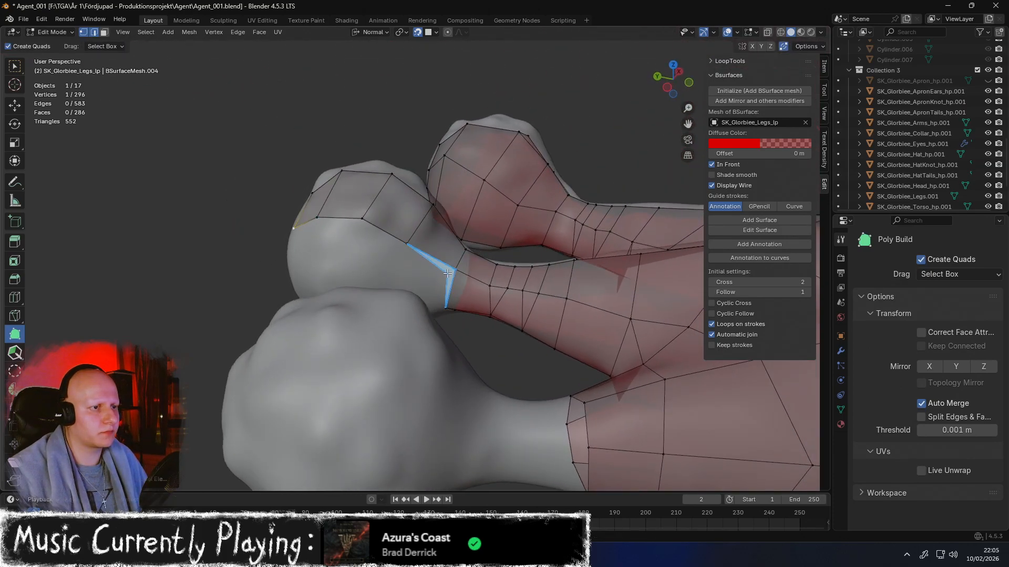
Fill two quads beside the strip, starting at the neck, and adjust their corners on the side of the ball
{"action": "left_click", "coordinate": [399, 278]}
{"action": "middle_click_drag", "start_coordinate": [399, 278], "coordinate": [397, 226]}
{"action": "mouse_move", "coordinate": [396, 226]}
{"action": "left_mouse_down"}
{"action": "mouse_move", "coordinate": [396, 259]}
{"action": "mouse_move", "coordinate": [397, 236]}
{"action": "left_mouse_up"}
{"action": "middle_click_drag", "start_coordinate": [397, 236], "coordinate": [439, 206]}
{"action": "left_click_drag", "start_coordinate": [438, 206], "coordinate": [433, 207]}
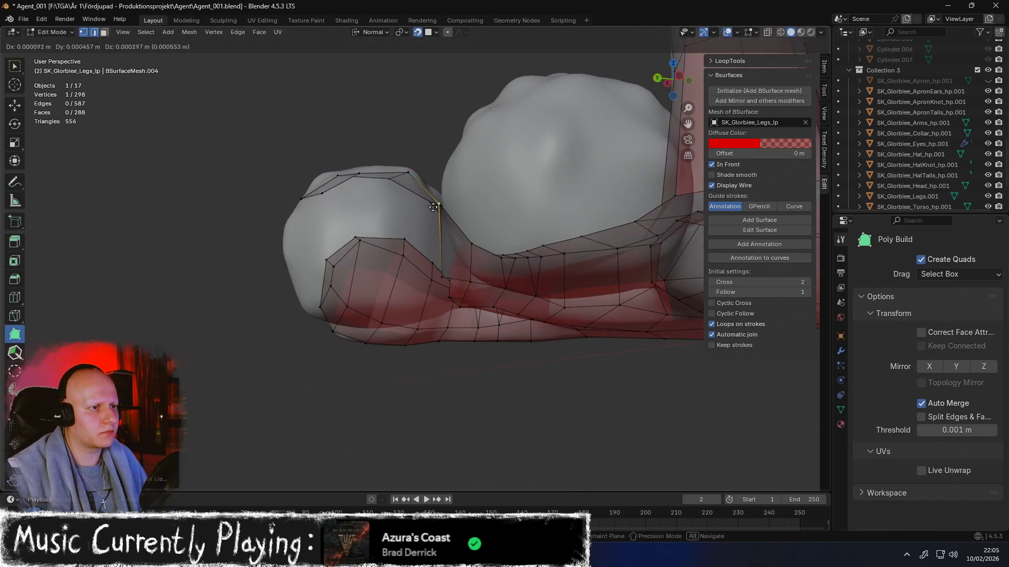
{"action": "left_click_drag", "start_coordinate": [396, 267], "coordinate": [397, 267]}
{"action": "middle_click_drag", "start_coordinate": [397, 268], "coordinate": [372, 264]}
{"action": "left_click_drag", "start_coordinate": [373, 265], "coordinate": [375, 266]}
{"action": "mouse_move", "coordinate": [375, 265]}
{"action": "middle_mouse_down"}
{"action": "mouse_move", "coordinate": [402, 234]}
{"action": "mouse_move", "coordinate": [388, 254]}
{"action": "middle_mouse_up"}
{"action": "left_click_drag", "start_coordinate": [387, 254], "coordinate": [384, 260]}
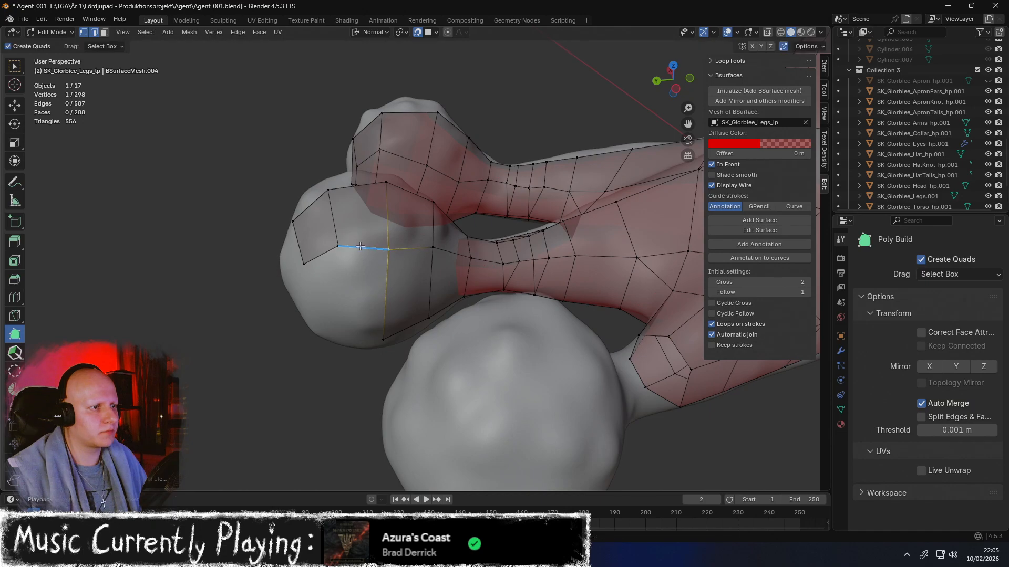
Add two more quads to complete the side row up to the ball's tip and even out its vertices
{"action": "middle_click_drag", "start_coordinate": [384, 260], "coordinate": [403, 203]}
{"action": "left_click_drag", "start_coordinate": [351, 306], "coordinate": [351, 317]}
{"action": "left_click_drag", "start_coordinate": [338, 273], "coordinate": [309, 305]}
{"action": "middle_click_drag", "start_coordinate": [310, 305], "coordinate": [347, 256]}
{"action": "left_click_drag", "start_coordinate": [347, 256], "coordinate": [347, 257]}
{"action": "mouse_move", "coordinate": [347, 257]}
{"action": "middle_mouse_down"}
{"action": "mouse_move", "coordinate": [387, 234]}
{"action": "mouse_move", "coordinate": [342, 249]}
{"action": "middle_mouse_up"}
{"action": "left_click_drag", "start_coordinate": [342, 250], "coordinate": [338, 255]}
{"action": "left_click_drag", "start_coordinate": [382, 218], "coordinate": [384, 236]}
{"action": "middle_click_drag", "start_coordinate": [383, 237], "coordinate": [374, 234]}
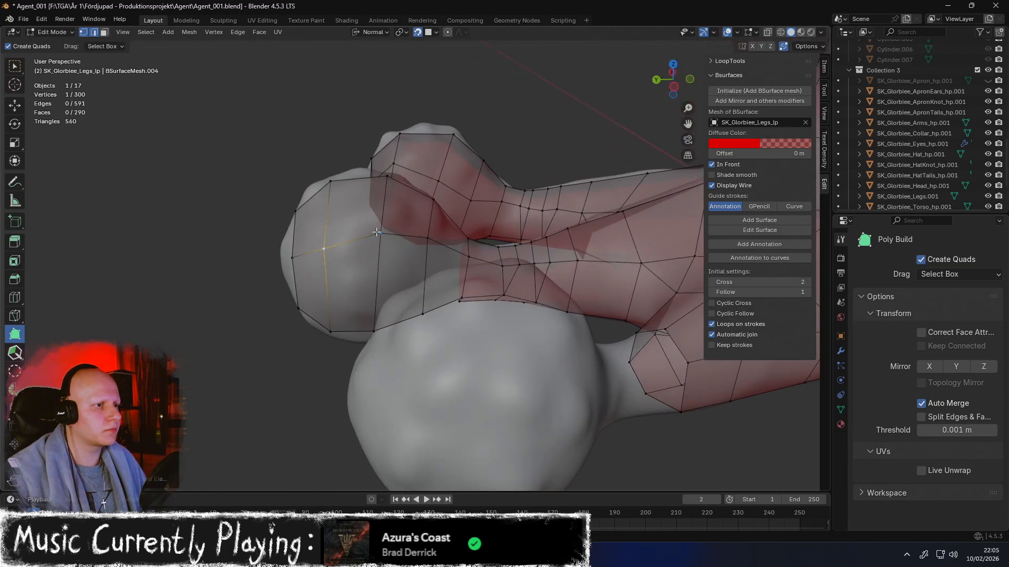
Fill another row of quads from the neck along the underside of the middle toe's ball
{"action": "left_click_drag", "start_coordinate": [424, 243], "coordinate": [423, 244]}
{"action": "middle_click_drag", "start_coordinate": [423, 243], "coordinate": [408, 148]}
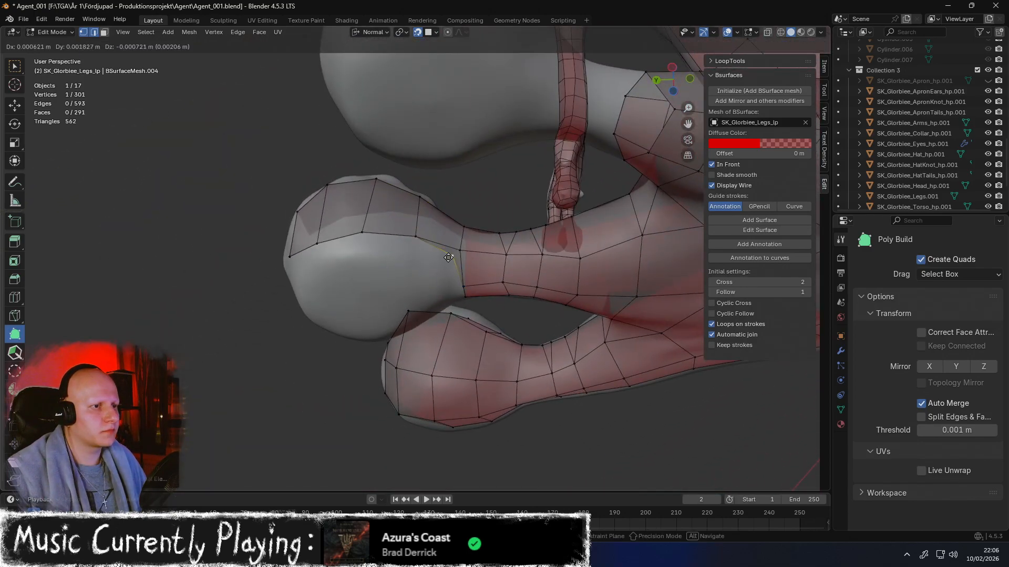
{"action": "middle_click_drag", "start_coordinate": [416, 281], "coordinate": [412, 227]}
{"action": "left_click_drag", "start_coordinate": [422, 255], "coordinate": [421, 255]}
{"action": "middle_click_drag", "start_coordinate": [422, 255], "coordinate": [415, 215]}
{"action": "left_click_drag", "start_coordinate": [366, 269], "coordinate": [367, 269]}
{"action": "middle_click_drag", "start_coordinate": [367, 269], "coordinate": [382, 254]}
{"action": "left_click_drag", "start_coordinate": [373, 252], "coordinate": [373, 253]}
{"action": "middle_click_drag", "start_coordinate": [373, 253], "coordinate": [446, 202]}
Build the next row of four quads from the neck toward the ball's tip, repositioning its vertices
{"action": "middle_click_drag", "start_coordinate": [367, 215], "coordinate": [387, 279]}
{"action": "left_click", "coordinate": [388, 265]}
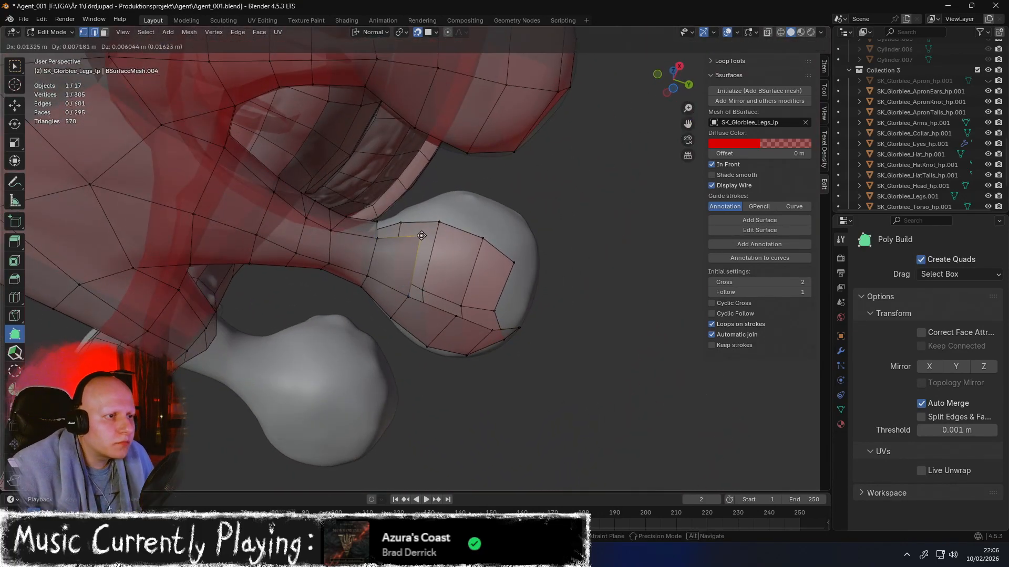
{"action": "left_click", "coordinate": [424, 232]}
{"action": "middle_click_drag", "start_coordinate": [424, 233], "coordinate": [406, 246]}
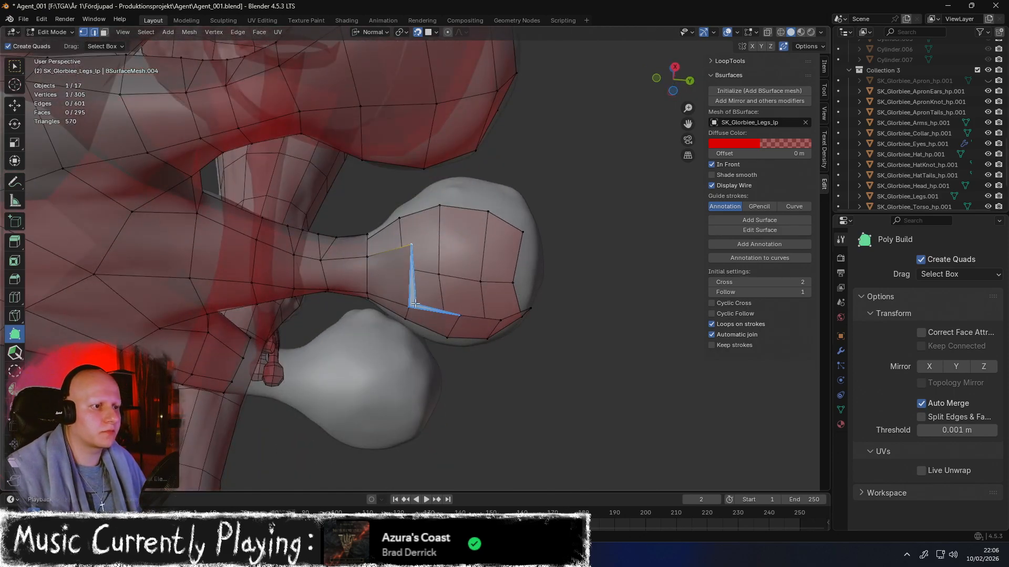
{"action": "left_click", "coordinate": [471, 236]}
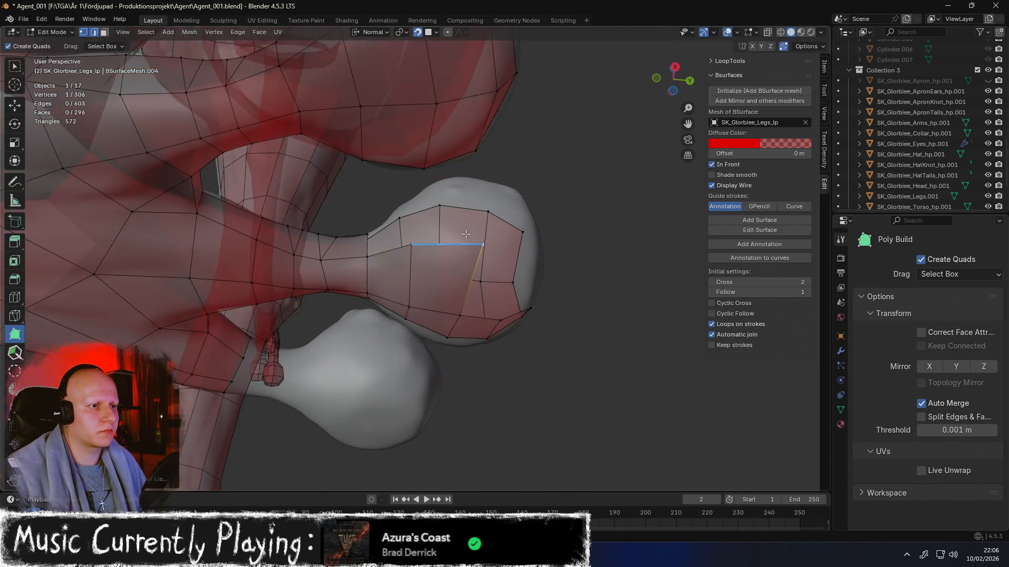
{"action": "middle_click_drag", "start_coordinate": [472, 237], "coordinate": [464, 261]}
{"action": "left_click_drag", "start_coordinate": [467, 247], "coordinate": [506, 240]}
{"action": "left_click_drag", "start_coordinate": [460, 243], "coordinate": [462, 244]}
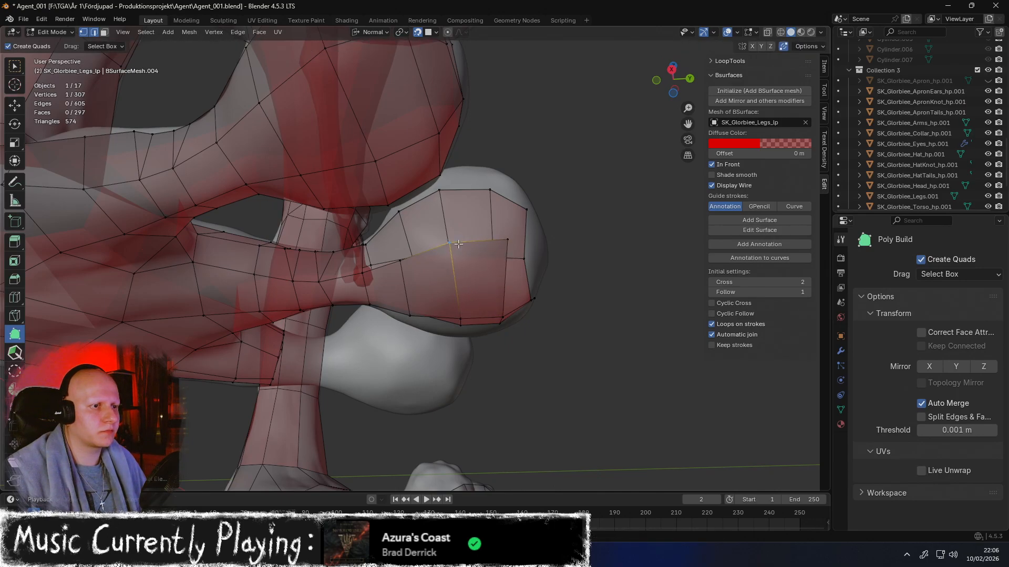
{"action": "middle_click_drag", "start_coordinate": [462, 243], "coordinate": [396, 256]}
{"action": "left_click_drag", "start_coordinate": [448, 203], "coordinate": [448, 204]}
{"action": "middle_click_drag", "start_coordinate": [447, 204], "coordinate": [554, 288]}
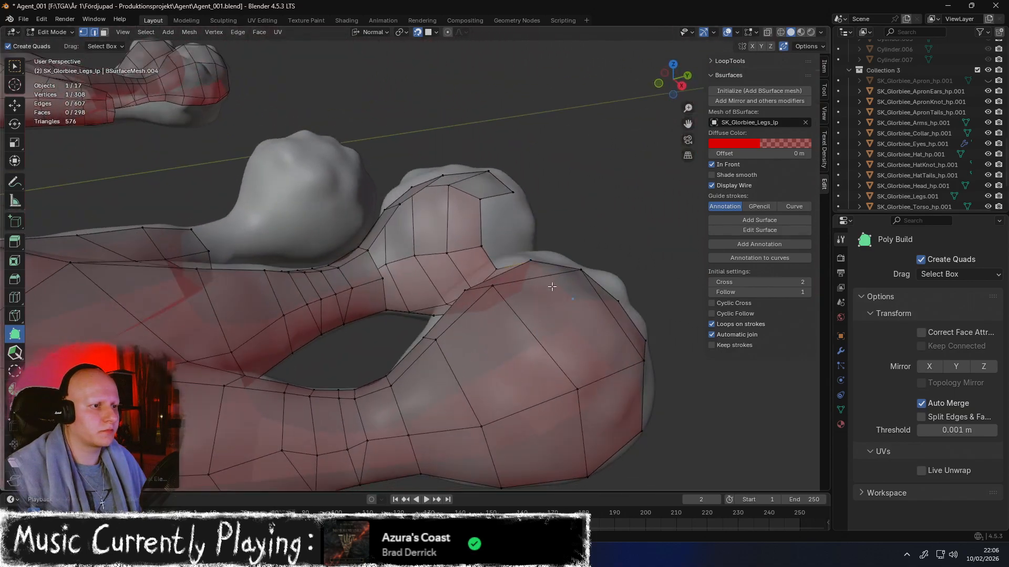
Add four more quads on the ball's remaining open side and place their vertices on the sculpted surface
{"action": "left_click_drag", "start_coordinate": [432, 265], "coordinate": [432, 265]}
{"action": "middle_click_drag", "start_coordinate": [431, 266], "coordinate": [419, 322]}
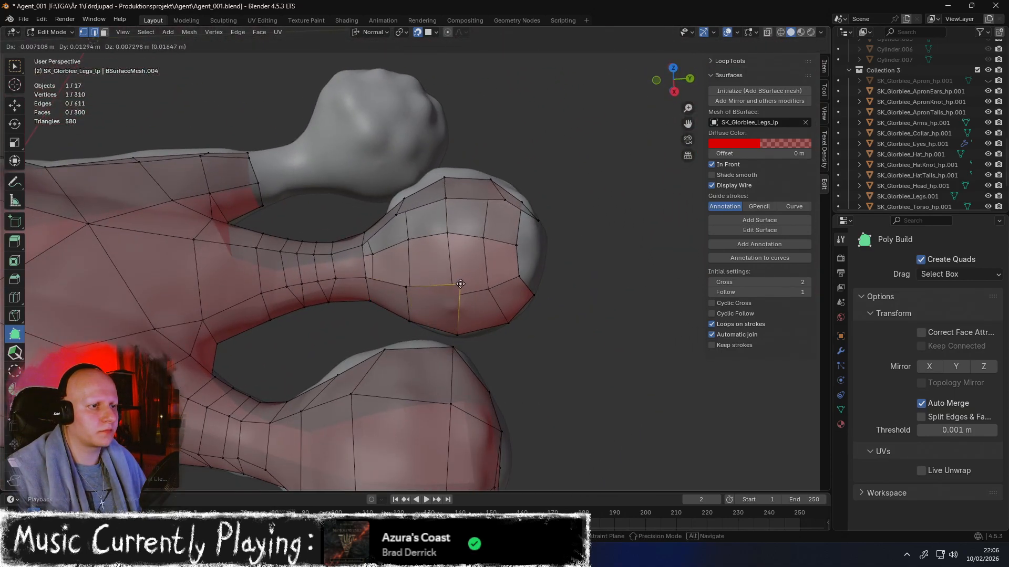
{"action": "left_click_drag", "start_coordinate": [460, 284], "coordinate": [460, 283]}
{"action": "middle_click_drag", "start_coordinate": [460, 283], "coordinate": [406, 271]}
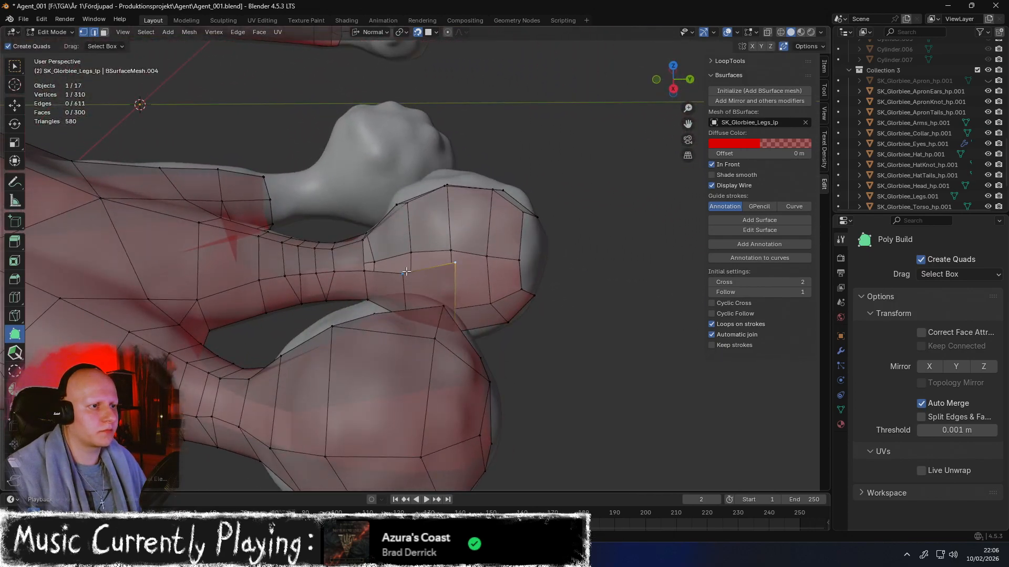
{"action": "middle_click_drag", "start_coordinate": [448, 245], "coordinate": [419, 314]}
{"action": "left_click_drag", "start_coordinate": [465, 230], "coordinate": [464, 230]}
{"action": "middle_click_drag", "start_coordinate": [464, 230], "coordinate": [444, 295]}
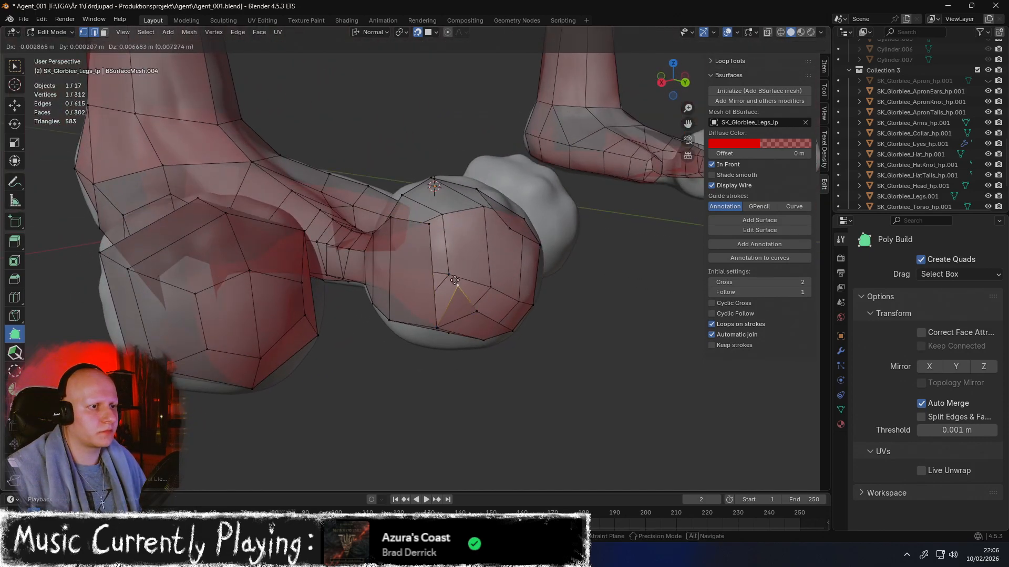
{"action": "left_click_drag", "start_coordinate": [467, 239], "coordinate": [441, 313]}
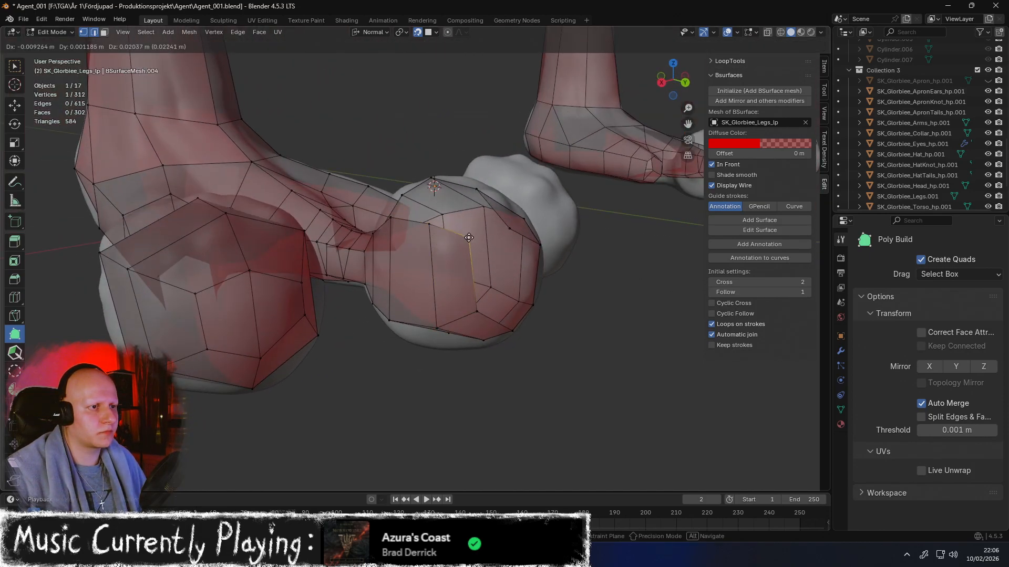
{"action": "left_click_drag", "start_coordinate": [468, 237], "coordinate": [468, 237]}
{"action": "middle_click_drag", "start_coordinate": [468, 237], "coordinate": [406, 262]}
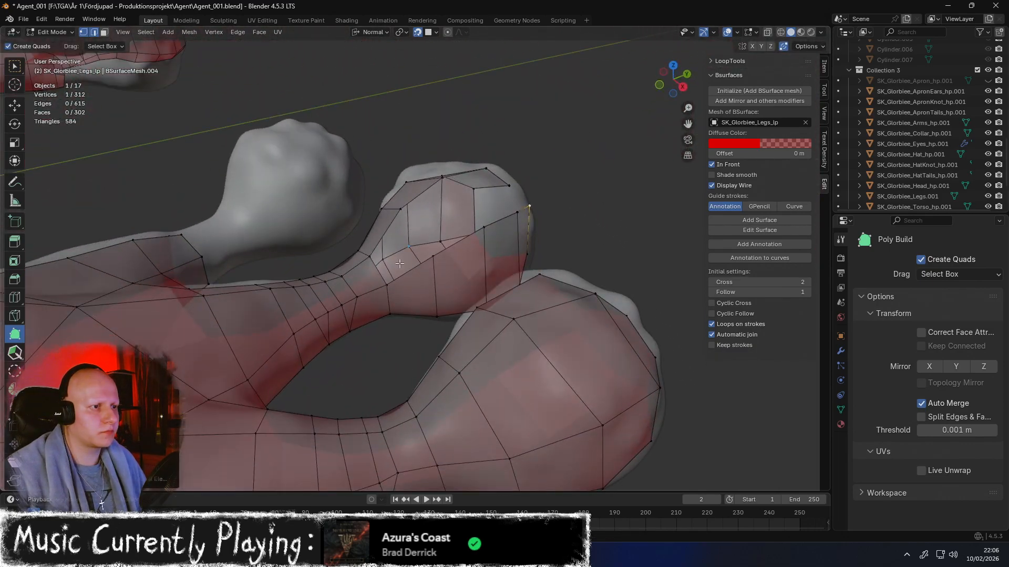
Fill the remaining gap between the last side row and the first strip on the upper ball
{"action": "left_click_drag", "start_coordinate": [402, 206], "coordinate": [401, 207]}
{"action": "middle_click_drag", "start_coordinate": [402, 206], "coordinate": [423, 284]}
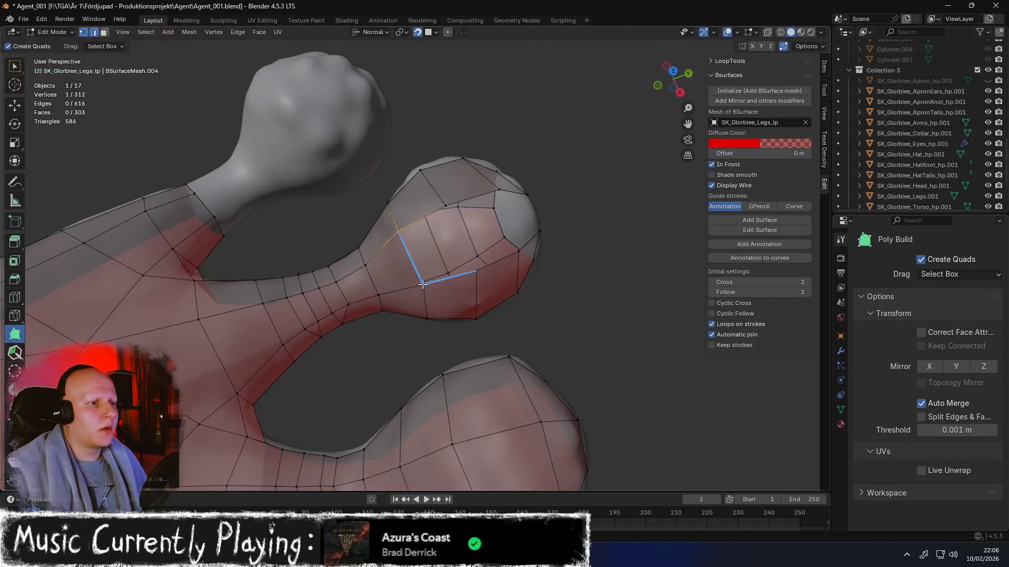
{"action": "left_click_drag", "start_coordinate": [446, 210], "coordinate": [446, 210]}
{"action": "middle_click_drag", "start_coordinate": [446, 210], "coordinate": [467, 258]}
{"action": "left_click_drag", "start_coordinate": [466, 258], "coordinate": [504, 234]}
{"action": "middle_click_drag", "start_coordinate": [504, 234], "coordinate": [395, 283]}
Cap the open tip of the middle toe's ball with quads and reposition the surrounding vertices evenly
{"action": "left_click_drag", "start_coordinate": [385, 302], "coordinate": [430, 226]}
{"action": "left_click_drag", "start_coordinate": [483, 319], "coordinate": [430, 226]}
{"action": "mouse_move", "coordinate": [430, 226]}
{"action": "middle_mouse_down"}
{"action": "mouse_move", "coordinate": [395, 220]}
{"action": "mouse_move", "coordinate": [415, 221]}
{"action": "middle_mouse_up"}
{"action": "mouse_move", "coordinate": [415, 221]}
{"action": "left_mouse_down"}
{"action": "mouse_move", "coordinate": [432, 223]}
{"action": "mouse_move", "coordinate": [423, 223]}
{"action": "left_mouse_up"}
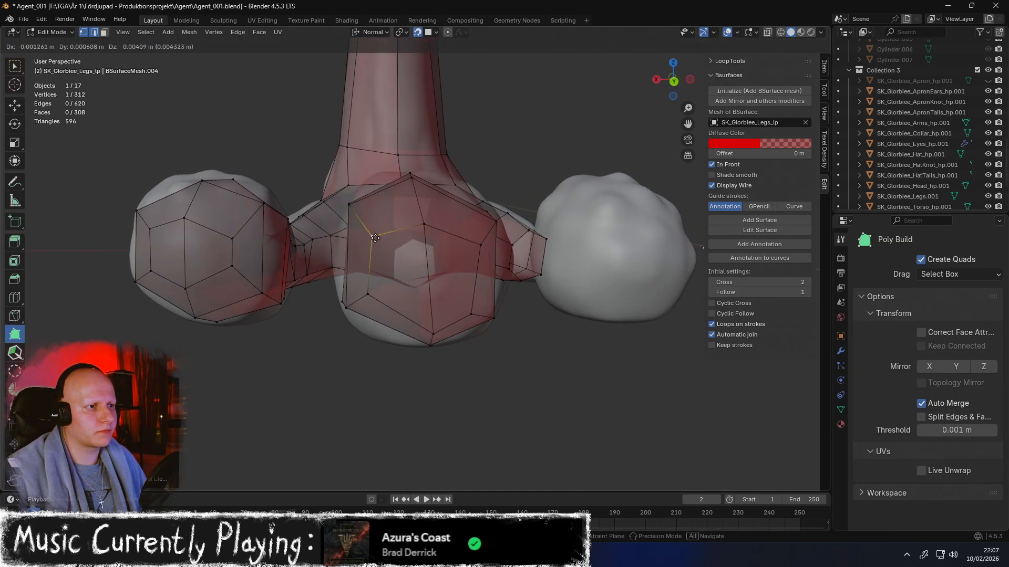
{"action": "middle_click_drag", "start_coordinate": [379, 240], "coordinate": [452, 241]}
{"action": "left_click_drag", "start_coordinate": [455, 242], "coordinate": [455, 242]}
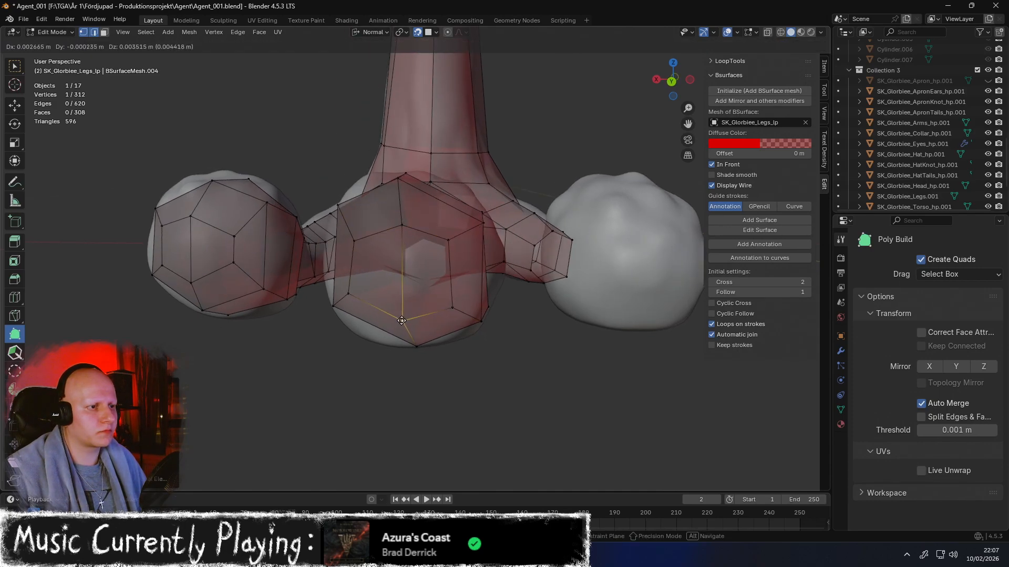
{"action": "middle_click_drag", "start_coordinate": [405, 315], "coordinate": [410, 269]}
{"action": "left_click_drag", "start_coordinate": [417, 297], "coordinate": [404, 289]}
{"action": "middle_click_drag", "start_coordinate": [405, 243], "coordinate": [410, 275]}
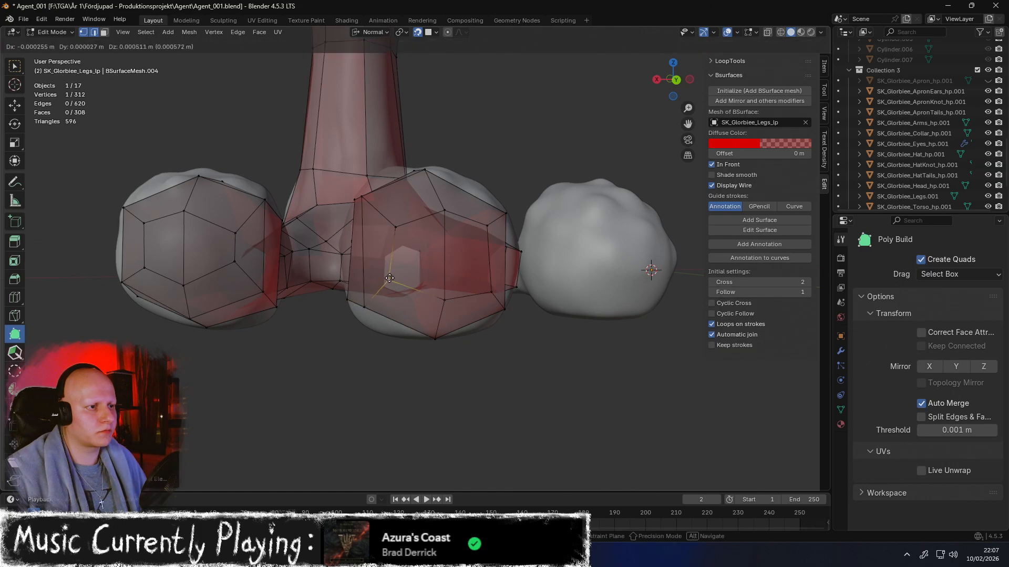
{"action": "left_click_drag", "start_coordinate": [394, 283], "coordinate": [395, 282]}
{"action": "mouse_move", "coordinate": [396, 278]}
{"action": "middle_mouse_down"}
{"action": "mouse_move", "coordinate": [383, 329]}
{"action": "mouse_move", "coordinate": [402, 295]}
{"action": "middle_mouse_up"}
Nudge the vertices on the ball's upper surface to straighten the edge flow from the neck
{"action": "middle_click_drag", "start_coordinate": [418, 236], "coordinate": [399, 270]}
{"action": "left_click_drag", "start_coordinate": [410, 276], "coordinate": [409, 278]}
{"action": "middle_click_drag", "start_coordinate": [409, 278], "coordinate": [408, 317]}
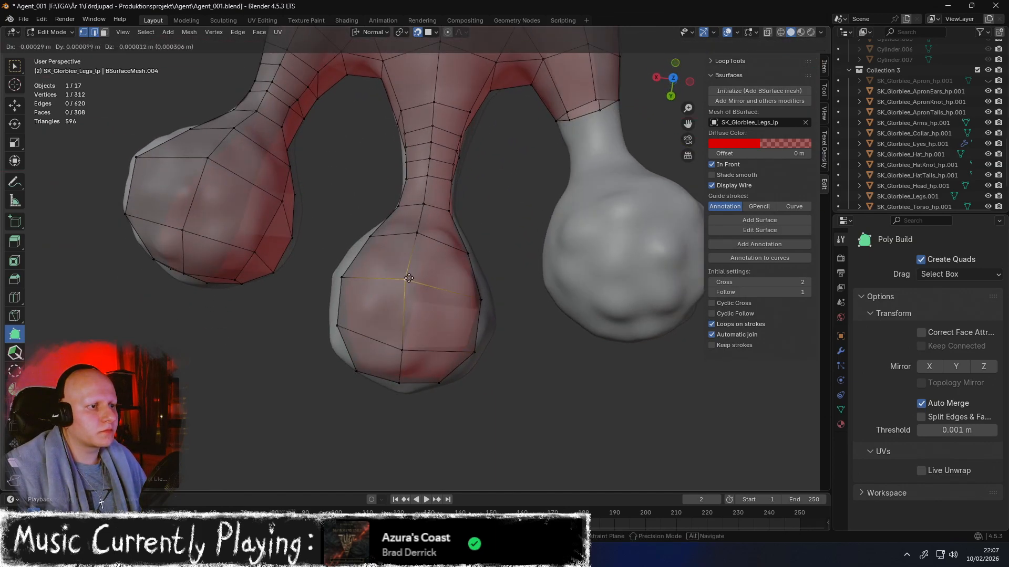
{"action": "left_click_drag", "start_coordinate": [411, 281], "coordinate": [412, 281]}
{"action": "middle_click_drag", "start_coordinate": [412, 281], "coordinate": [410, 305]}
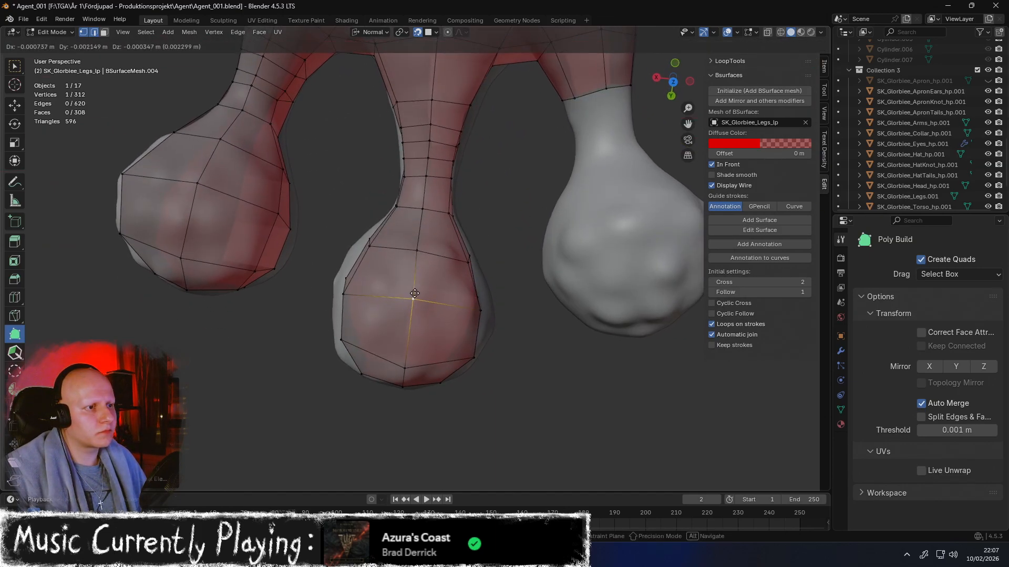
{"action": "left_click_drag", "start_coordinate": [418, 249], "coordinate": [418, 249]}
{"action": "middle_click_drag", "start_coordinate": [417, 249], "coordinate": [386, 225]}
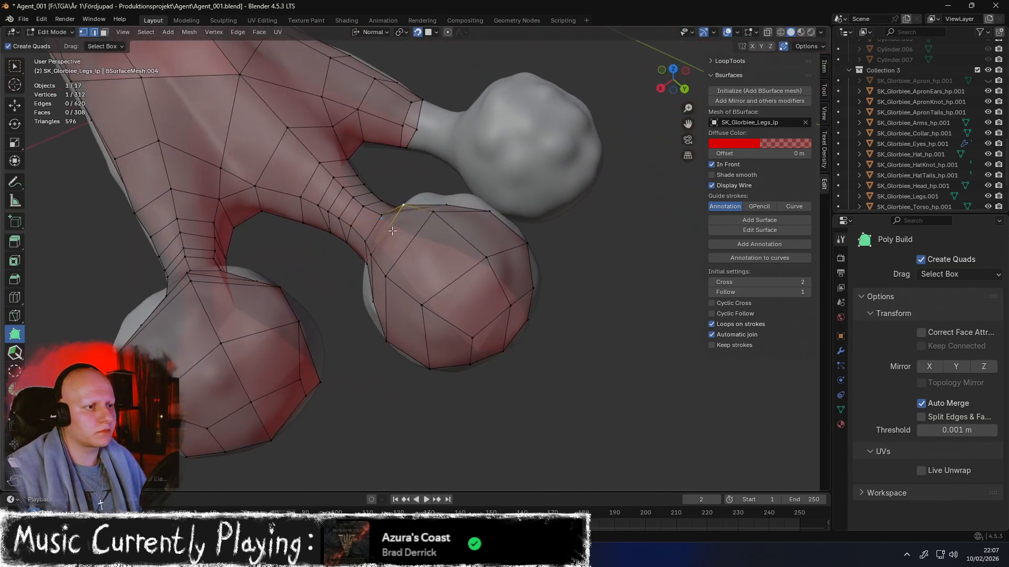
Adjust the vertices on the side and underside of the middle toe's ball to space its quads evenly
{"action": "middle_click_drag", "start_coordinate": [427, 303], "coordinate": [401, 291]}
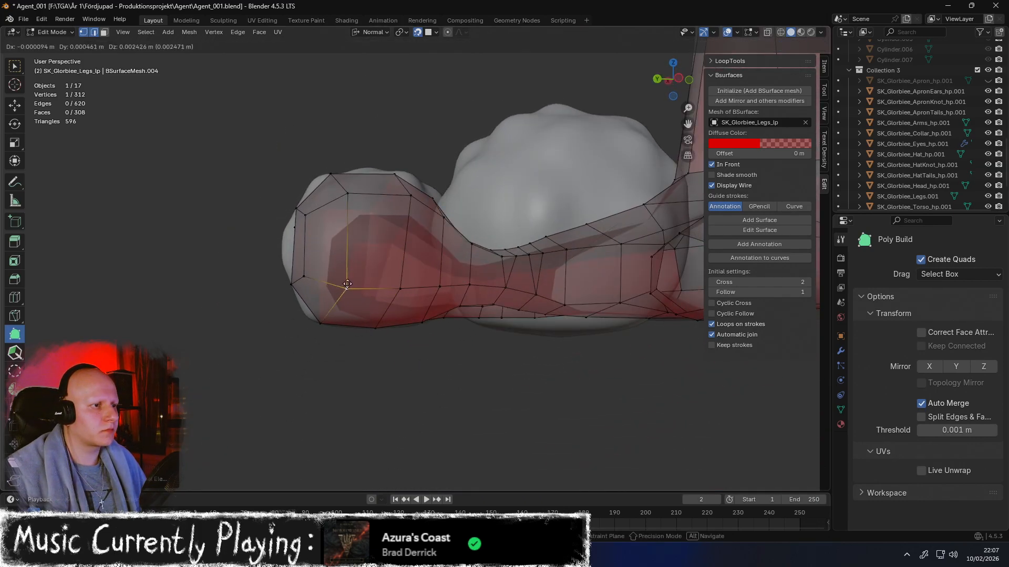
{"action": "middle_click_drag", "start_coordinate": [356, 281], "coordinate": [372, 248]}
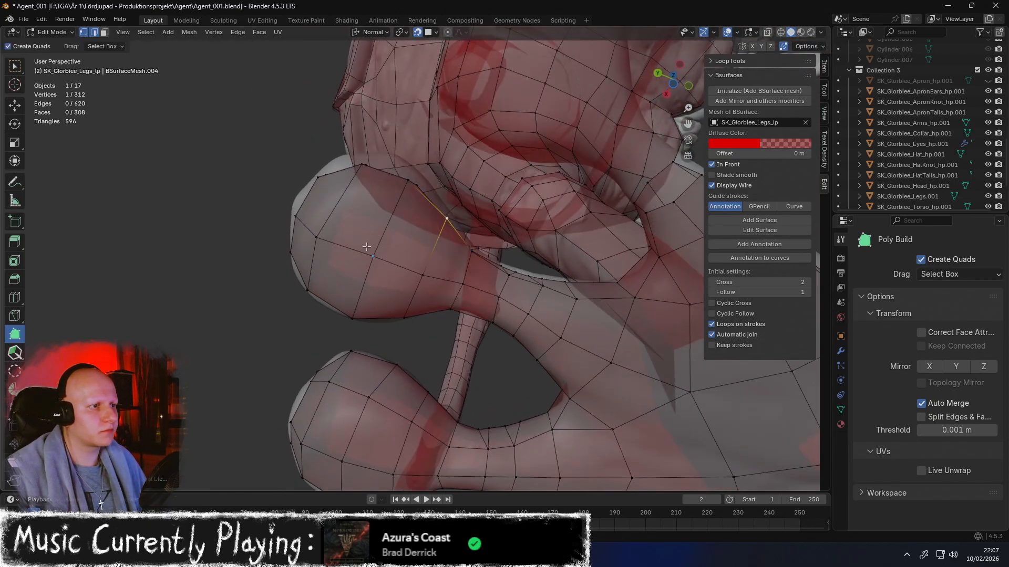
{"action": "left_click_drag", "start_coordinate": [321, 236], "coordinate": [327, 237]}
{"action": "left_click_drag", "start_coordinate": [379, 258], "coordinate": [383, 259]}
{"action": "middle_click_drag", "start_coordinate": [383, 258], "coordinate": [373, 173]}
{"action": "left_click_drag", "start_coordinate": [356, 267], "coordinate": [357, 258]}
{"action": "mouse_move", "coordinate": [357, 258]}
{"action": "middle_mouse_down"}
{"action": "mouse_move", "coordinate": [392, 258]}
{"action": "mouse_move", "coordinate": [417, 311]}
{"action": "mouse_move", "coordinate": [473, 300]}
{"action": "mouse_move", "coordinate": [503, 256]}
{"action": "mouse_move", "coordinate": [416, 223]}
{"action": "mouse_move", "coordinate": [406, 279]}
{"action": "mouse_move", "coordinate": [395, 248]}
{"action": "mouse_move", "coordinate": [353, 230]}
{"action": "mouse_move", "coordinate": [322, 158]}
{"action": "mouse_move", "coordinate": [342, 135]}
{"action": "mouse_move", "coordinate": [370, 128]}
{"action": "mouse_move", "coordinate": [359, 258]}
{"action": "middle_mouse_up"}
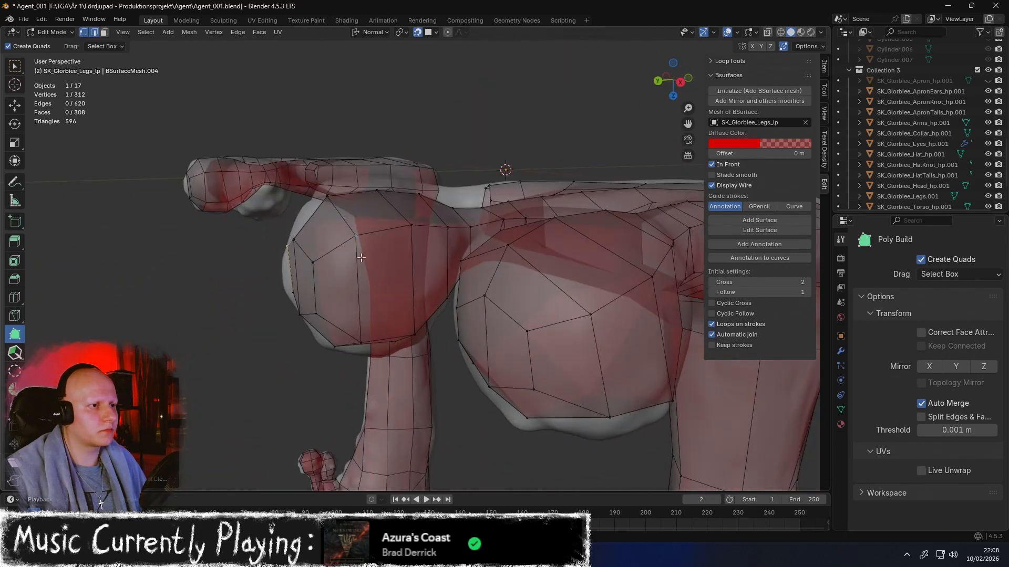
{"action": "left_click_drag", "start_coordinate": [413, 228], "coordinate": [412, 231]}
{"action": "middle_click_drag", "start_coordinate": [355, 240], "coordinate": [341, 229]}
{"action": "left_click_drag", "start_coordinate": [340, 229], "coordinate": [341, 230]}
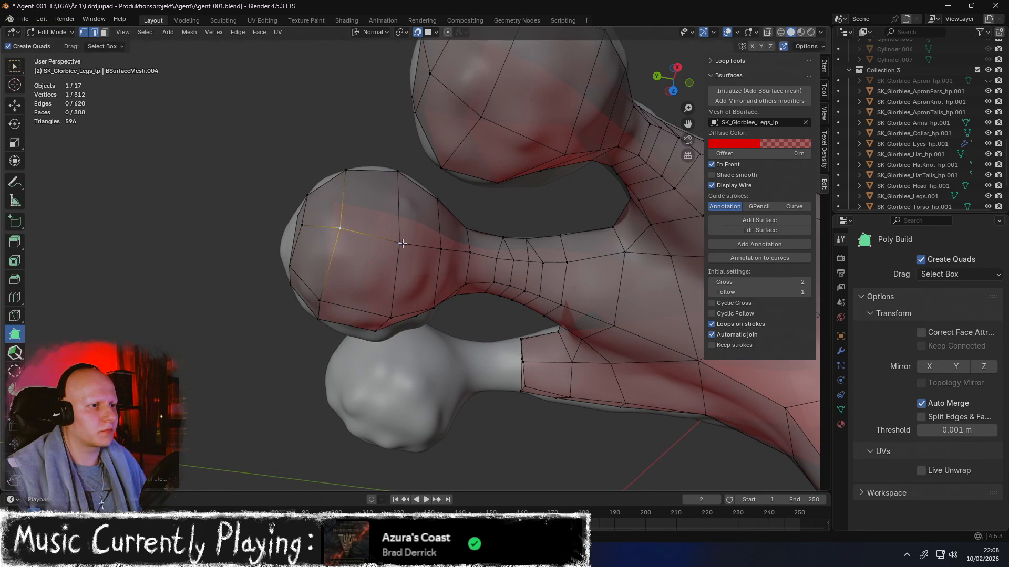
Fine-tune the side vertices of the finished ball so its edge loops fit the sculpt
{"action": "middle_click_drag", "start_coordinate": [341, 230], "coordinate": [354, 179]}
{"action": "middle_click_drag", "start_coordinate": [360, 270], "coordinate": [372, 257]}
{"action": "left_click_drag", "start_coordinate": [372, 256], "coordinate": [373, 255]}
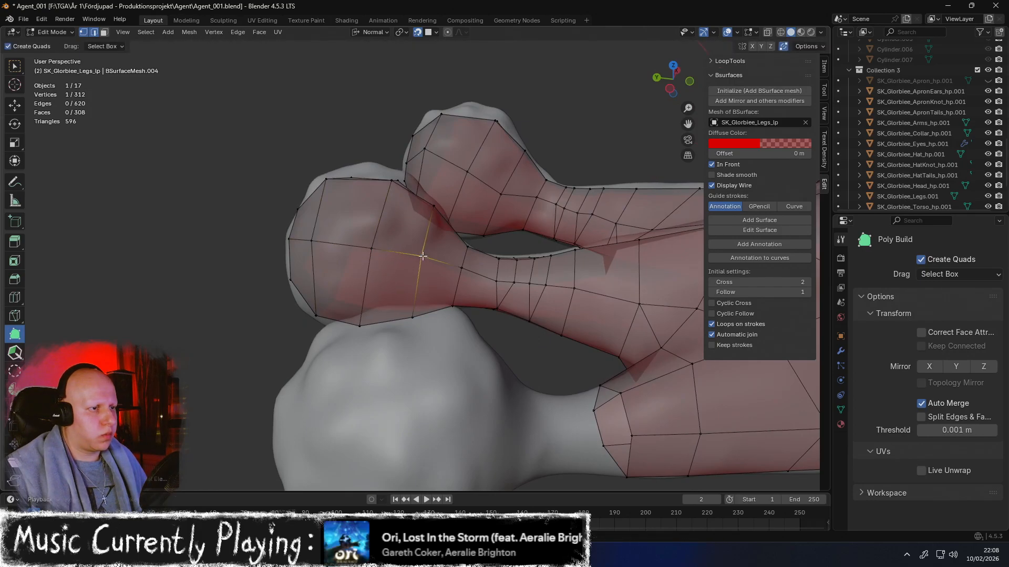
{"action": "middle_click_drag", "start_coordinate": [374, 254], "coordinate": [425, 172]}
{"action": "left_click_drag", "start_coordinate": [366, 256], "coordinate": [369, 263]}
{"action": "middle_click_drag", "start_coordinate": [369, 263], "coordinate": [481, 304]}
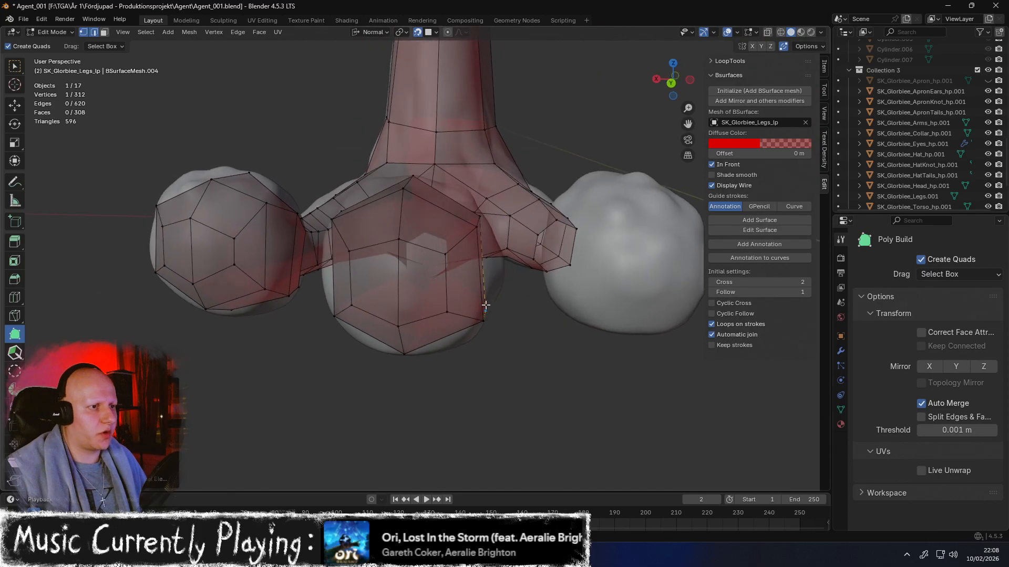
{"action": "scroll", "coordinate": [486, 299], "scroll_direction": "down", "scroll_amount": 3}
{"action": "middle_click_drag", "start_coordinate": [484, 347], "coordinate": [408, 404]}
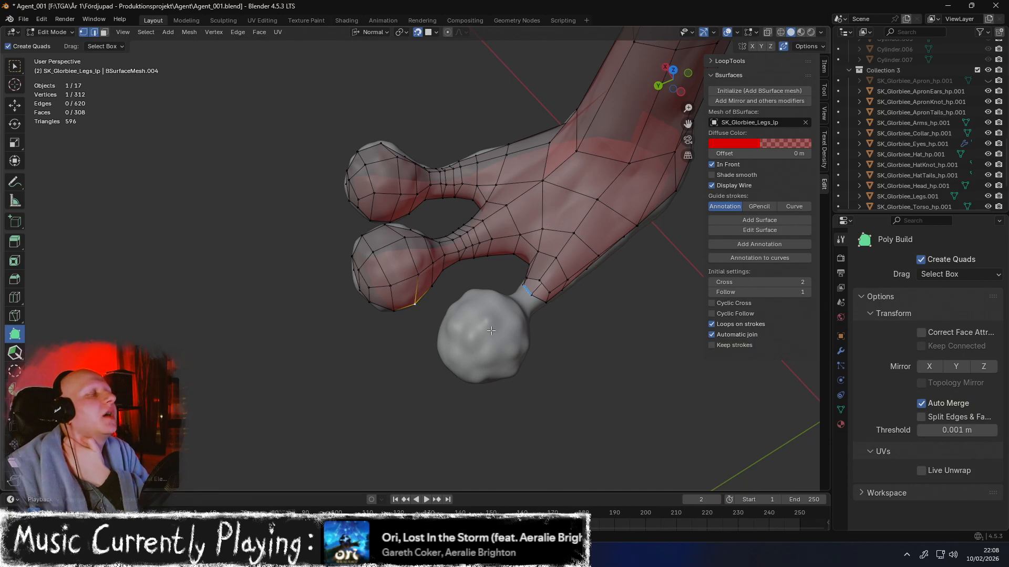
{"action": "middle_click_drag", "start_coordinate": [491, 331], "coordinate": [440, 284]}
{"action": "scroll", "coordinate": [440, 285], "scroll_direction": "up", "scroll_amount": 4}
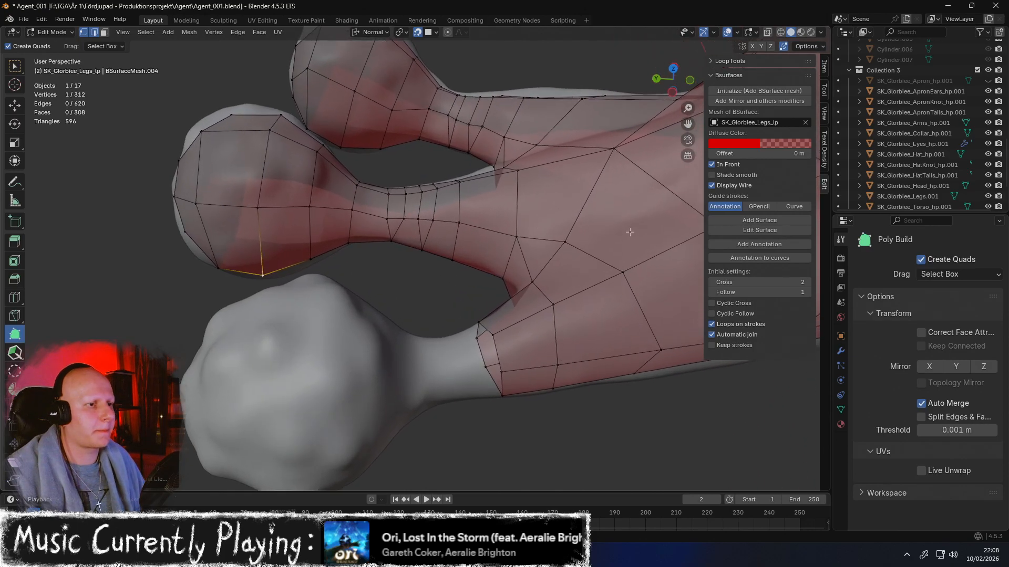
Reposition the open-edge vertices at the base of the remaining toe to follow the sculpted neck
{"action": "middle_click_drag", "start_coordinate": [597, 224], "coordinate": [583, 216]}
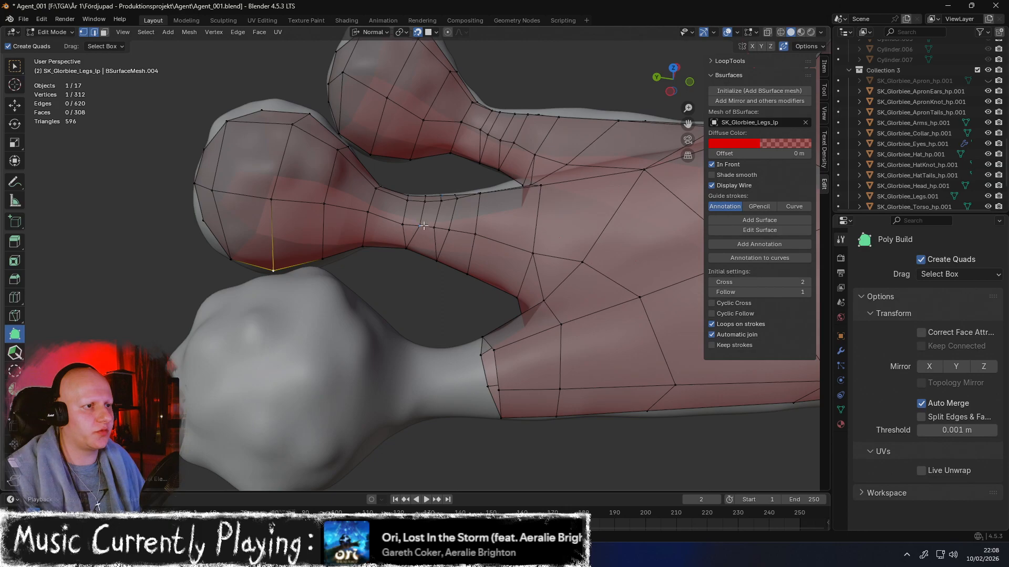
{"action": "middle_click_drag", "start_coordinate": [407, 185], "coordinate": [441, 296]}
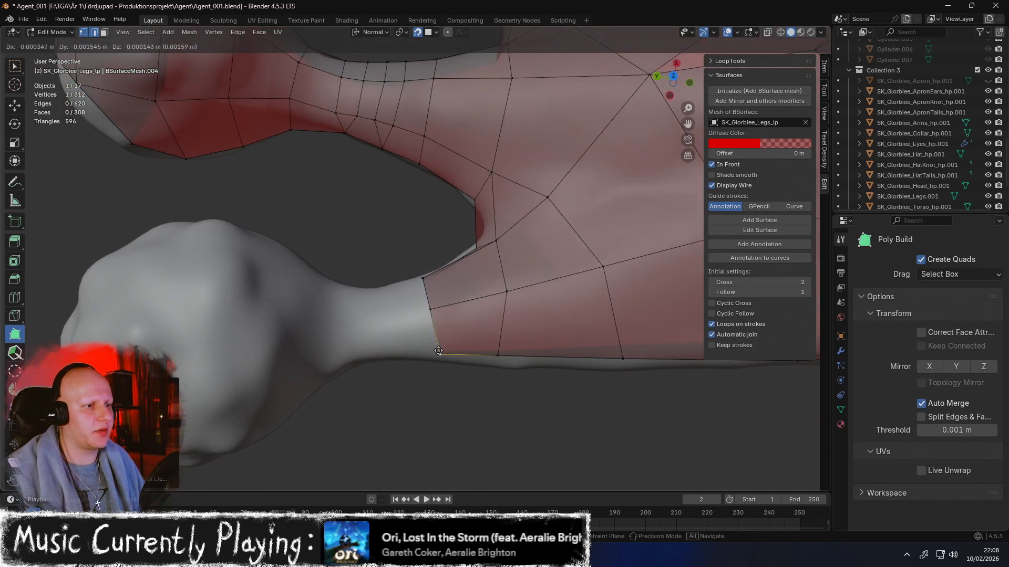
{"action": "left_click_drag", "start_coordinate": [432, 278], "coordinate": [432, 279]}
{"action": "middle_click_drag", "start_coordinate": [432, 278], "coordinate": [542, 250]}
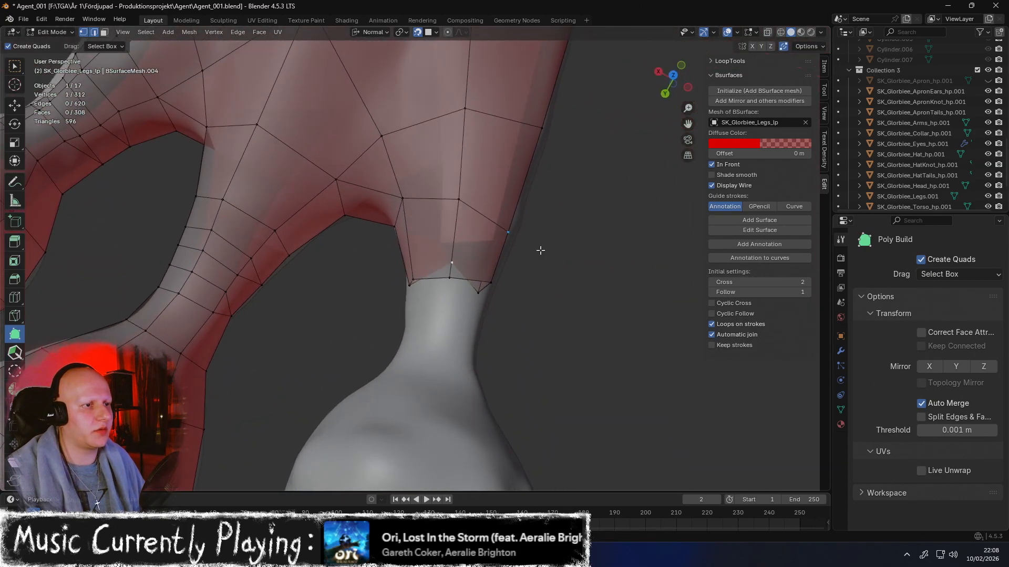
{"action": "middle_click_drag", "start_coordinate": [452, 274], "coordinate": [418, 249]}
{"action": "left_click_drag", "start_coordinate": [419, 249], "coordinate": [413, 233]}
{"action": "mouse_move", "coordinate": [414, 233]}
{"action": "middle_mouse_down"}
{"action": "mouse_move", "coordinate": [396, 216]}
{"action": "mouse_move", "coordinate": [408, 225]}
{"action": "middle_mouse_up"}
{"action": "left_click_drag", "start_coordinate": [449, 245], "coordinate": [448, 245]}
{"action": "middle_click_drag", "start_coordinate": [449, 237], "coordinate": [342, 235], "text": "shift"}
{"action": "left_click_drag", "start_coordinate": [383, 255], "coordinate": [384, 250]}
{"action": "middle_click_drag", "start_coordinate": [384, 250], "coordinate": [355, 158]}
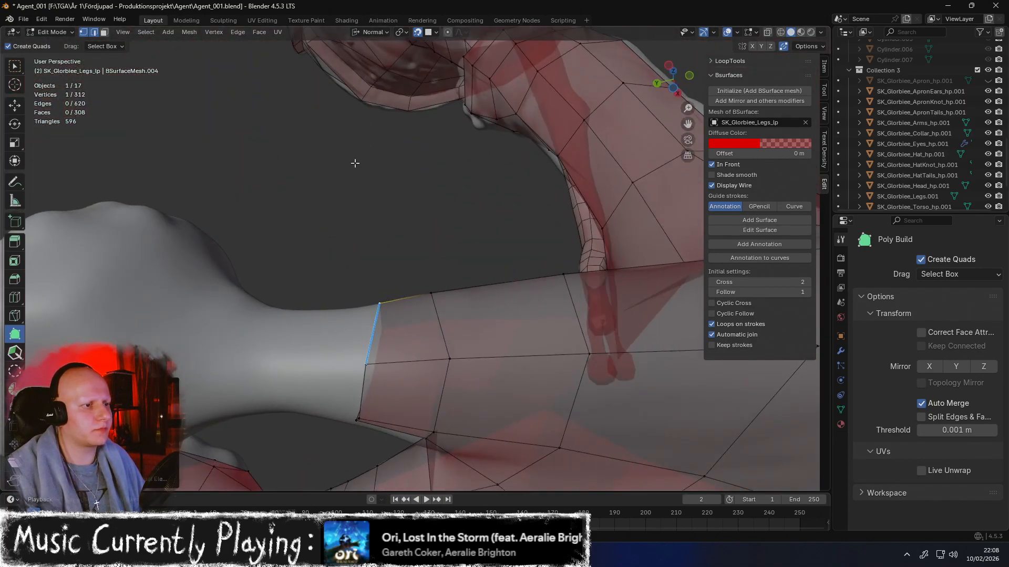
Shift the side vertices of the remaining toe's open edge to even out the boundary loop
{"action": "left_click_drag", "start_coordinate": [367, 364], "coordinate": [388, 354]}
{"action": "middle_click_drag", "start_coordinate": [388, 353], "coordinate": [417, 356]}
{"action": "left_click_drag", "start_coordinate": [417, 364], "coordinate": [425, 362]}
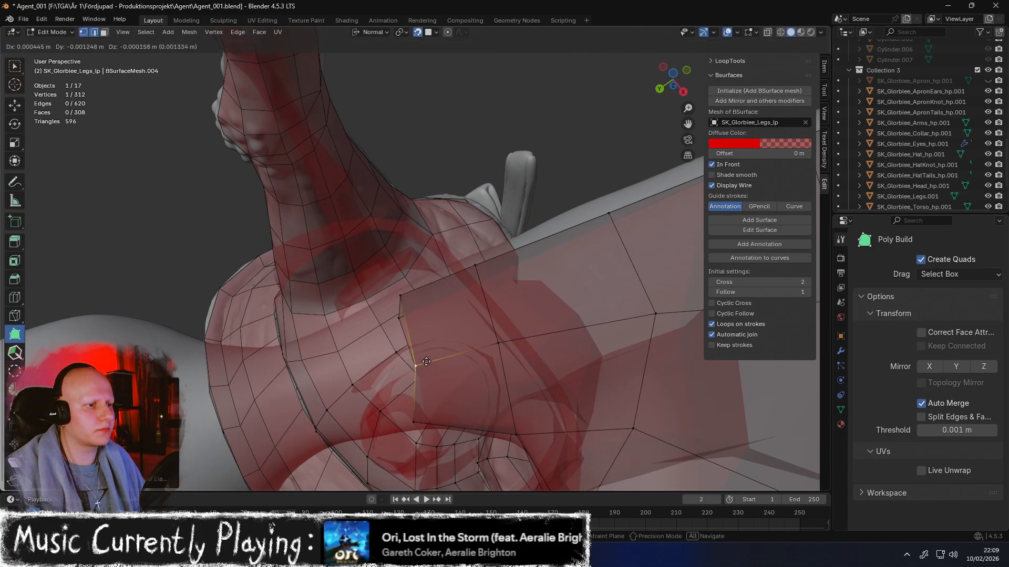
{"action": "middle_click_drag", "start_coordinate": [430, 360], "coordinate": [432, 234]}
{"action": "left_click_drag", "start_coordinate": [433, 234], "coordinate": [433, 232]}
{"action": "middle_click_drag", "start_coordinate": [435, 233], "coordinate": [489, 216]}
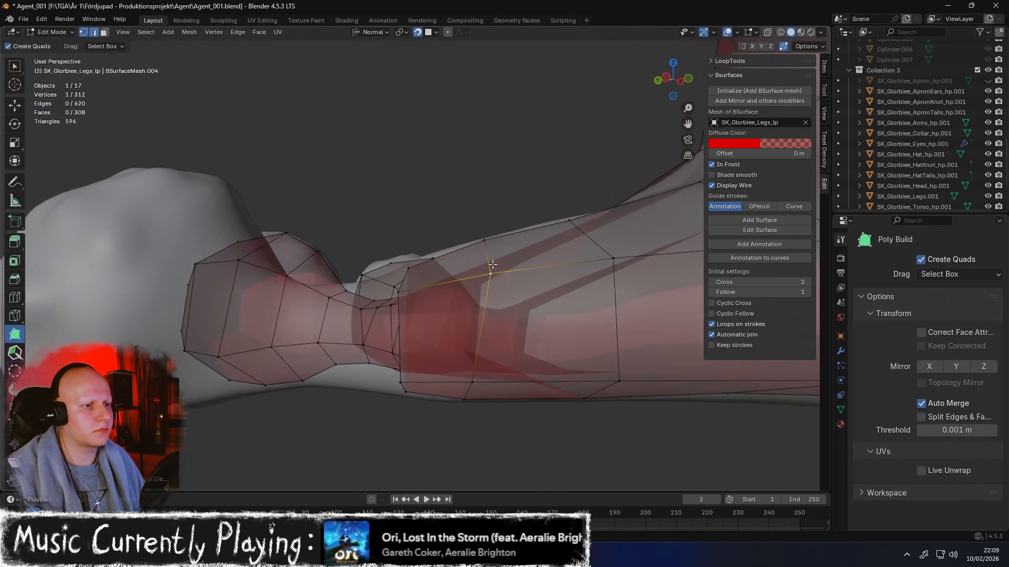
Adjust the vertices of the loop behind the toe's open edge and beside the gap between the toes
{"action": "middle_click_drag", "start_coordinate": [492, 266], "coordinate": [486, 240]}
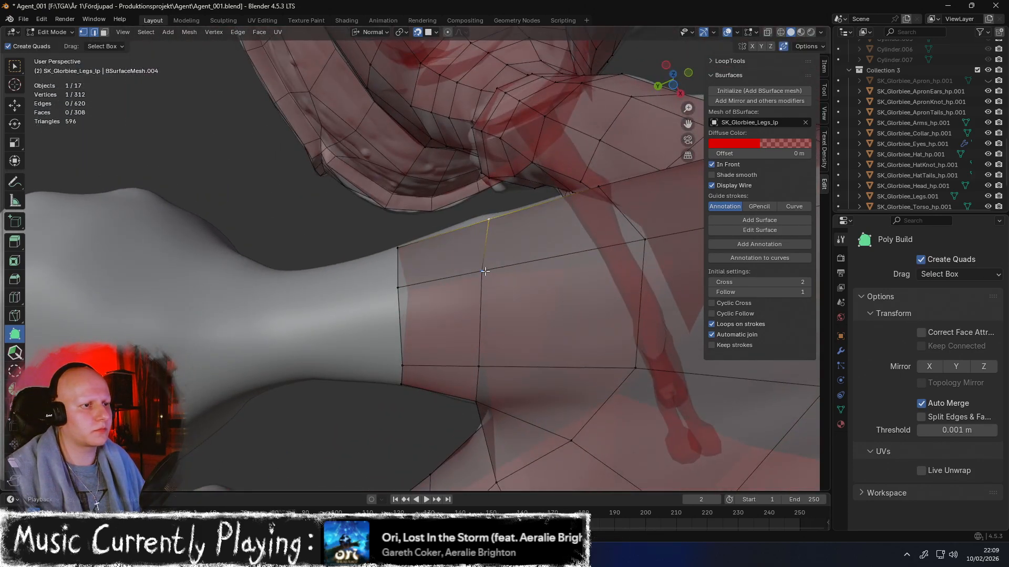
{"action": "left_click_drag", "start_coordinate": [511, 268], "coordinate": [510, 268]}
{"action": "middle_click_drag", "start_coordinate": [499, 331], "coordinate": [490, 257]}
{"action": "left_click_drag", "start_coordinate": [535, 255], "coordinate": [536, 256]}
{"action": "middle_click_drag", "start_coordinate": [536, 255], "coordinate": [535, 217]}
{"action": "left_click_drag", "start_coordinate": [514, 249], "coordinate": [518, 254]}
{"action": "middle_click_drag", "start_coordinate": [518, 254], "coordinate": [572, 266]}
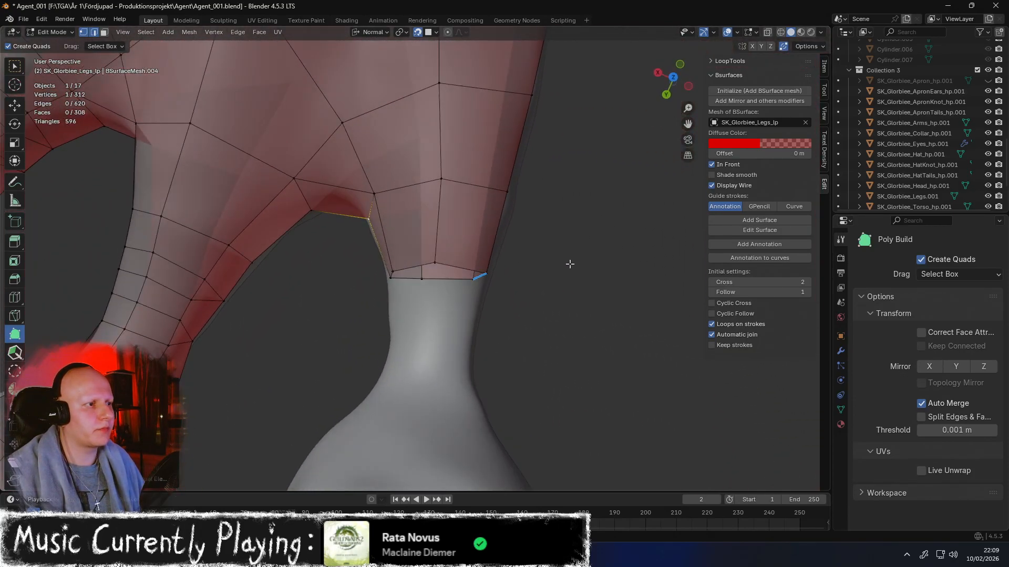
Extend a strip of quads from the open edge along the top of the remaining toe's neck
{"action": "middle_click_drag", "start_coordinate": [455, 264], "coordinate": [417, 276]}
{"action": "left_click_drag", "start_coordinate": [417, 276], "coordinate": [422, 316]}
{"action": "mouse_move", "coordinate": [425, 329]}
{"action": "middle_mouse_down"}
{"action": "mouse_move", "coordinate": [429, 370]}
{"action": "mouse_move", "coordinate": [427, 338]}
{"action": "middle_mouse_up"}
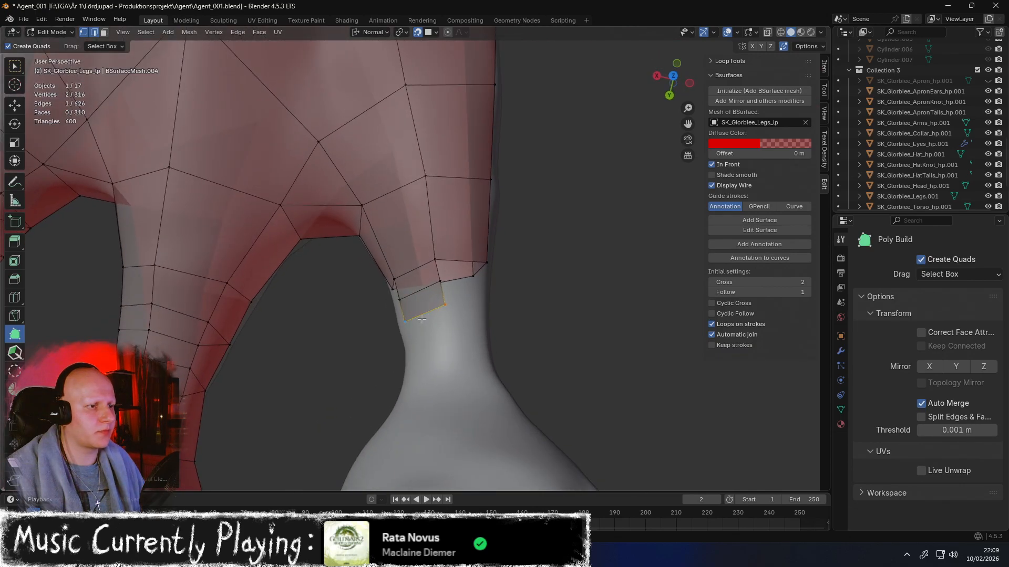
{"action": "left_click_drag", "start_coordinate": [422, 312], "coordinate": [428, 335]}
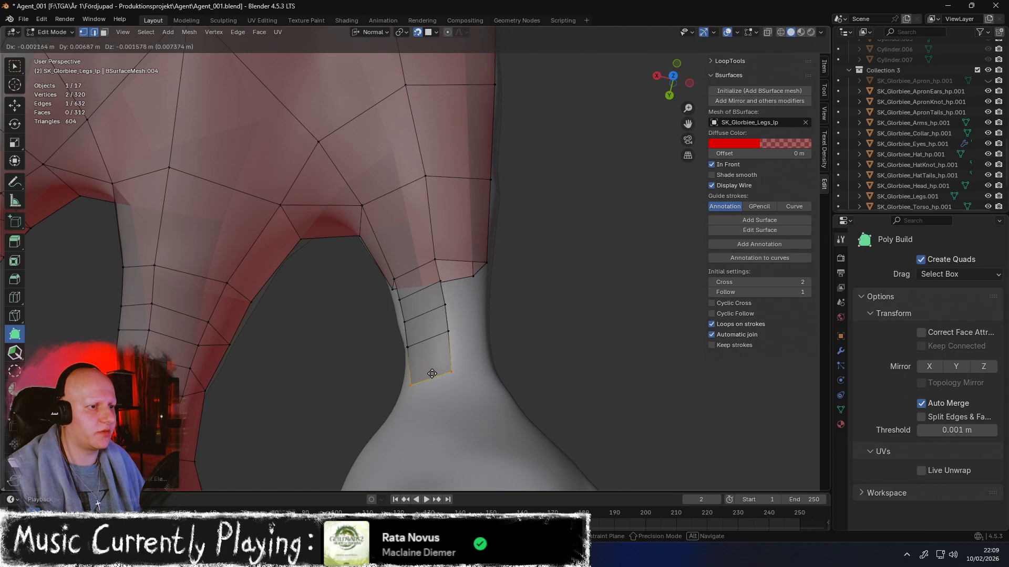
{"action": "left_click_drag", "start_coordinate": [426, 393], "coordinate": [427, 392]}
Extend the neck strip with further quads toward the ball and alongside the existing ones
{"action": "middle_click_drag", "start_coordinate": [426, 392], "coordinate": [382, 316]}
{"action": "left_click_drag", "start_coordinate": [433, 273], "coordinate": [420, 343]}
{"action": "left_click_drag", "start_coordinate": [391, 312], "coordinate": [399, 354]}
{"action": "middle_click_drag", "start_coordinate": [399, 353], "coordinate": [399, 259]}
{"action": "middle_click_drag", "start_coordinate": [448, 295], "coordinate": [429, 292]}
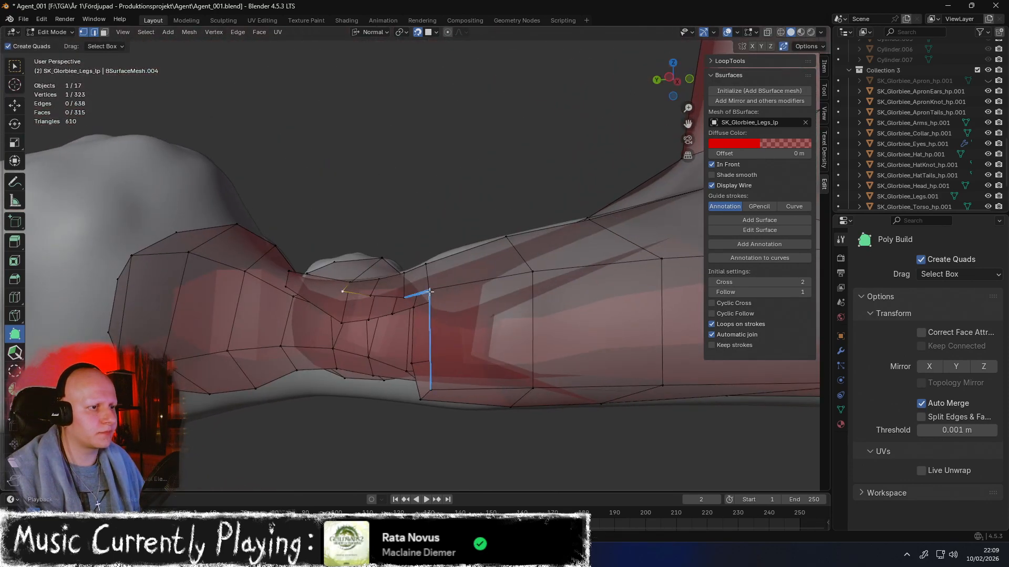
{"action": "left_click_drag", "start_coordinate": [425, 316], "coordinate": [426, 322]}
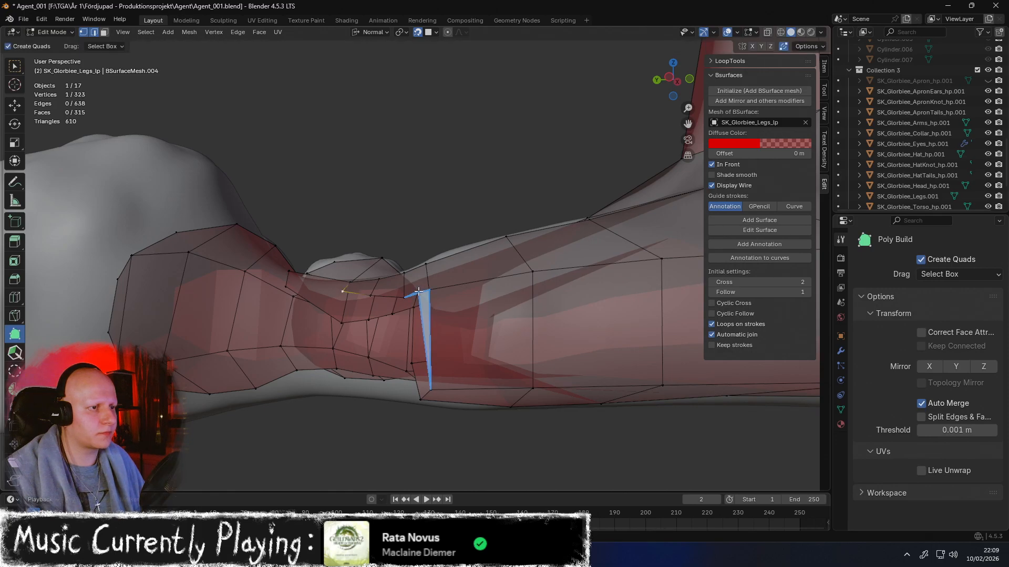
{"action": "mouse_move", "coordinate": [418, 286]}
{"action": "middle_mouse_down"}
{"action": "mouse_move", "coordinate": [421, 333]}
{"action": "mouse_move", "coordinate": [424, 272]}
{"action": "middle_mouse_up"}
{"action": "middle_click_drag", "start_coordinate": [353, 280], "coordinate": [359, 320]}
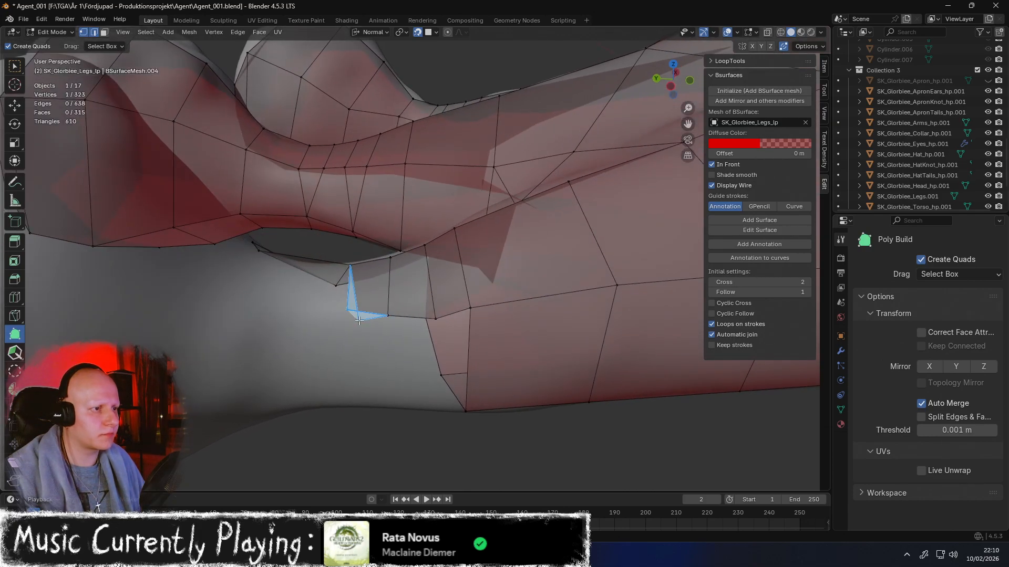
Build new faces down the side of the toe's neck from the edge of the top strip
{"action": "left_click_drag", "start_coordinate": [367, 308], "coordinate": [366, 378], "text": "ctrl"}
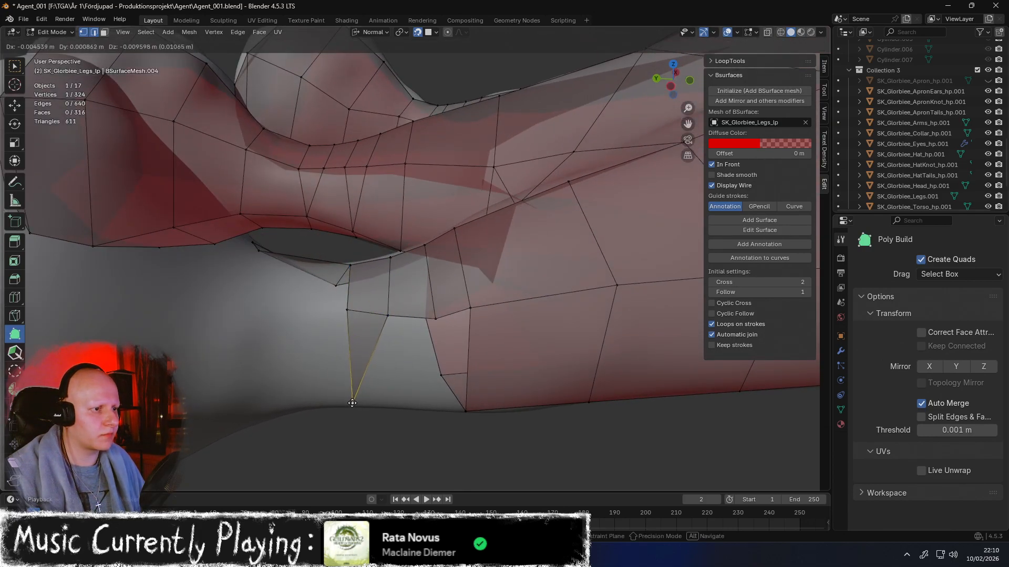
{"action": "left_click_drag", "start_coordinate": [386, 319], "coordinate": [386, 320], "text": "ctrl"}
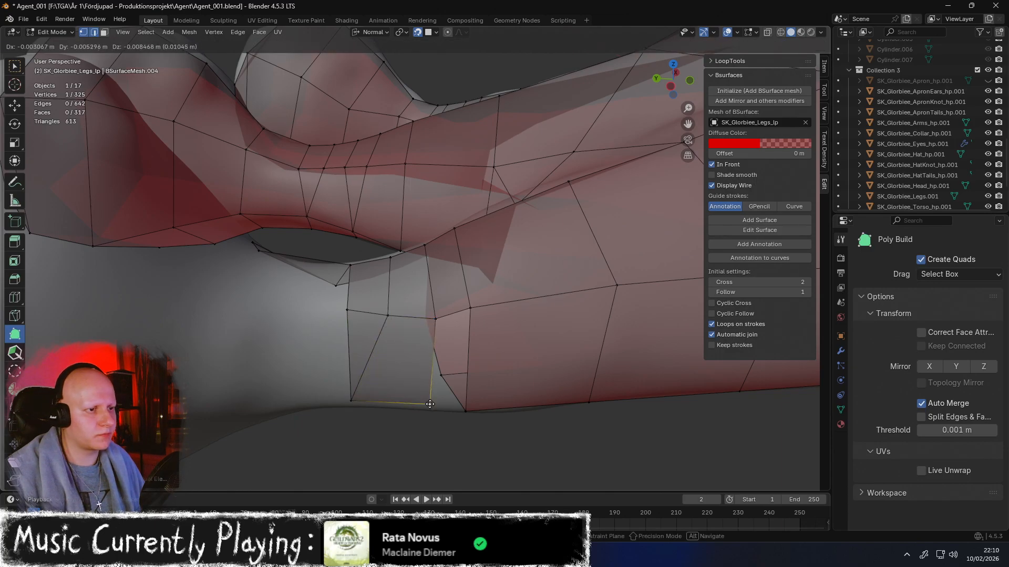
{"action": "left_click_drag", "start_coordinate": [432, 406], "coordinate": [432, 406], "text": "ctrl"}
{"action": "middle_click_drag", "start_coordinate": [436, 379], "coordinate": [401, 350]}
{"action": "left_click_drag", "start_coordinate": [401, 350], "coordinate": [396, 365], "text": "ctrl"}
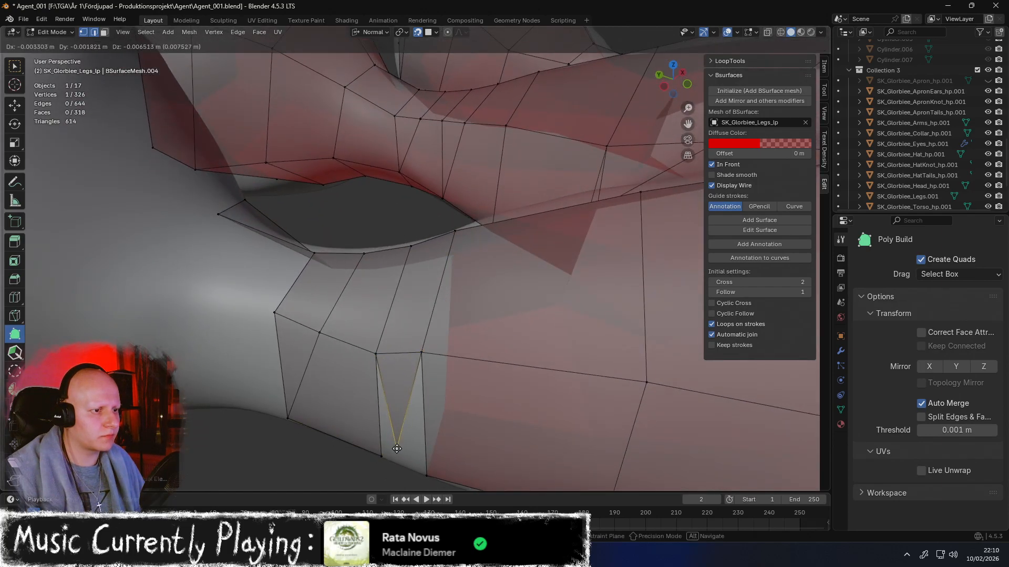
{"action": "left_click_drag", "start_coordinate": [419, 436], "coordinate": [419, 447], "text": "ctrl"}
{"action": "middle_click_drag", "start_coordinate": [420, 447], "coordinate": [457, 262]}
Merge and reposition the lower vertices of the new neck side faces to tidy their layout
{"action": "left_click_drag", "start_coordinate": [457, 261], "coordinate": [445, 303]}
{"action": "middle_click_drag", "start_coordinate": [444, 303], "coordinate": [450, 378]}
{"action": "left_click_drag", "start_coordinate": [455, 407], "coordinate": [456, 439]}
{"action": "middle_click_drag", "start_coordinate": [450, 396], "coordinate": [454, 315]}
{"action": "scroll", "coordinate": [459, 294], "scroll_direction": "up", "scroll_amount": 2}
{"action": "scroll", "coordinate": [459, 294], "scroll_direction": "down", "scroll_amount": 4}
{"action": "left_click_drag", "start_coordinate": [451, 288], "coordinate": [450, 286]}
{"action": "middle_click_drag", "start_coordinate": [454, 380], "coordinate": [395, 362]}
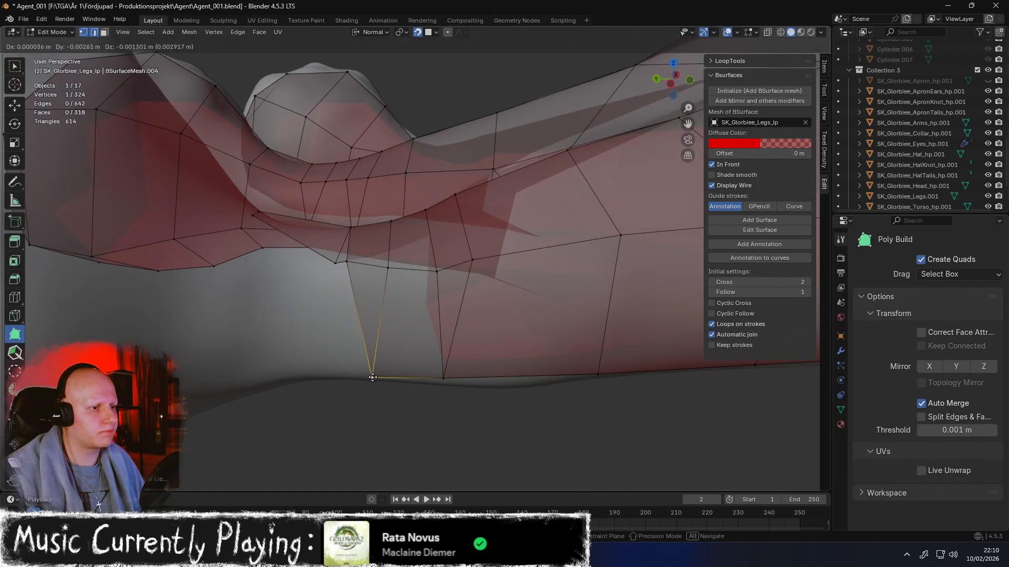
{"action": "middle_click_drag", "start_coordinate": [376, 368], "coordinate": [375, 341]}
{"action": "left_click_drag", "start_coordinate": [364, 359], "coordinate": [373, 358]}
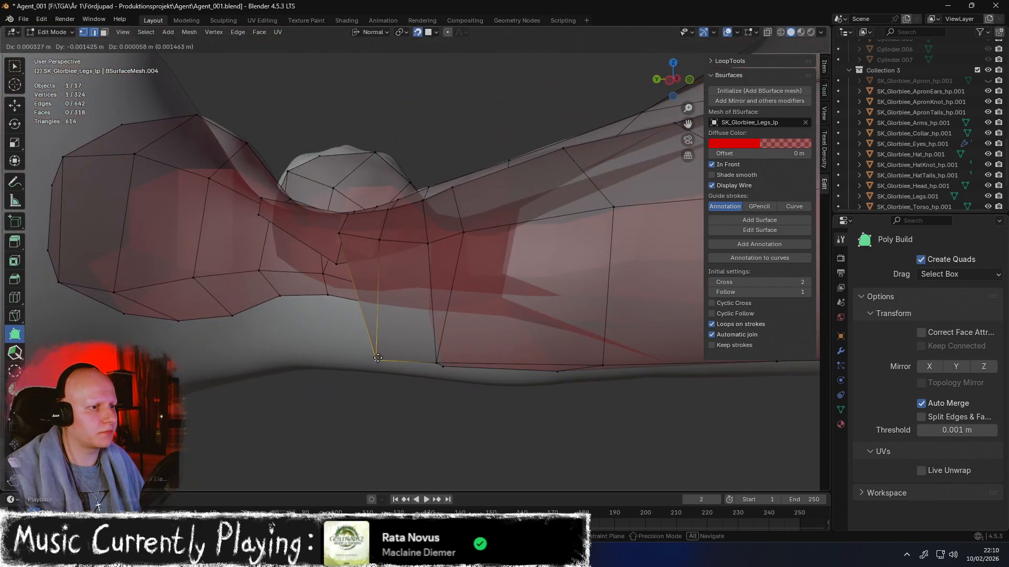
Fill the opposite side of the toe's neck with quads and pull their lower vertices toward the underside
{"action": "middle_click_drag", "start_coordinate": [377, 357], "coordinate": [527, 241]}
{"action": "mouse_move", "coordinate": [402, 282]}
{"action": "middle_mouse_down"}
{"action": "mouse_move", "coordinate": [405, 296]}
{"action": "mouse_move", "coordinate": [397, 292]}
{"action": "middle_mouse_up"}
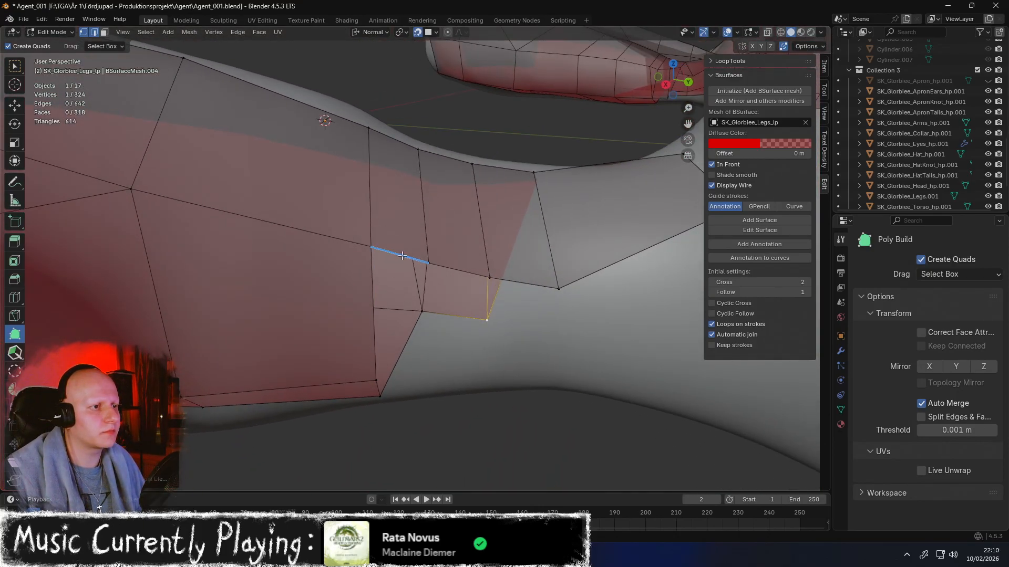
{"action": "left_click_drag", "start_coordinate": [402, 256], "coordinate": [400, 275]}
{"action": "left_click_drag", "start_coordinate": [376, 379], "coordinate": [381, 386]}
{"action": "left_click_drag", "start_coordinate": [427, 269], "coordinate": [479, 379]}
{"action": "left_click_drag", "start_coordinate": [521, 285], "coordinate": [494, 383]}
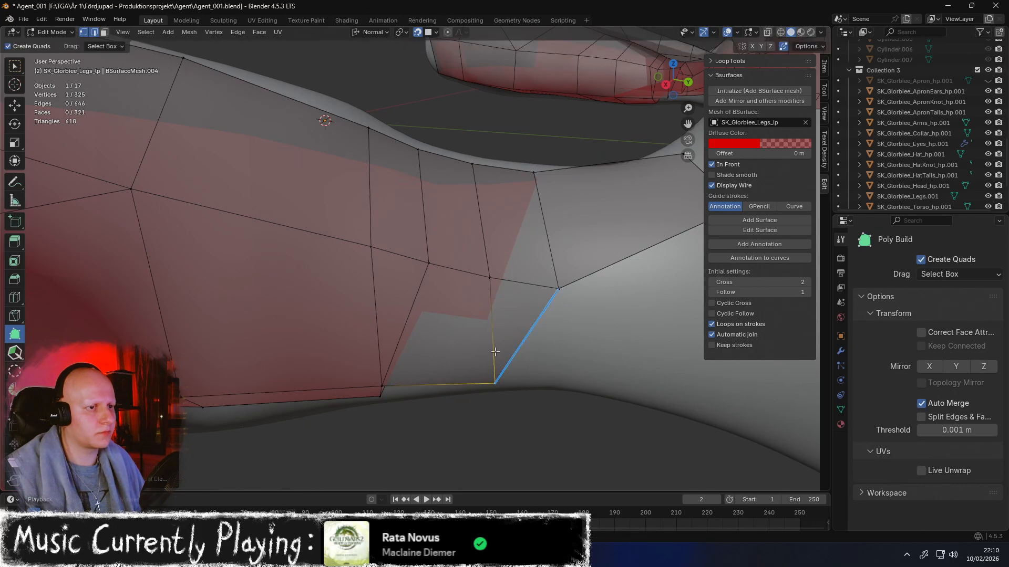
Continue the side quads along the neck toward the ball and adjust their outer vertices
{"action": "middle_click_drag", "start_coordinate": [560, 310], "coordinate": [470, 286]}
{"action": "left_click_drag", "start_coordinate": [456, 309], "coordinate": [576, 433]}
{"action": "middle_click_drag", "start_coordinate": [575, 432], "coordinate": [461, 305]}
{"action": "left_click_drag", "start_coordinate": [456, 309], "coordinate": [327, 301]}
{"action": "middle_click_drag", "start_coordinate": [356, 274], "coordinate": [406, 310]}
{"action": "left_click_drag", "start_coordinate": [420, 216], "coordinate": [485, 139]}
{"action": "middle_click_drag", "start_coordinate": [485, 138], "coordinate": [477, 193]}
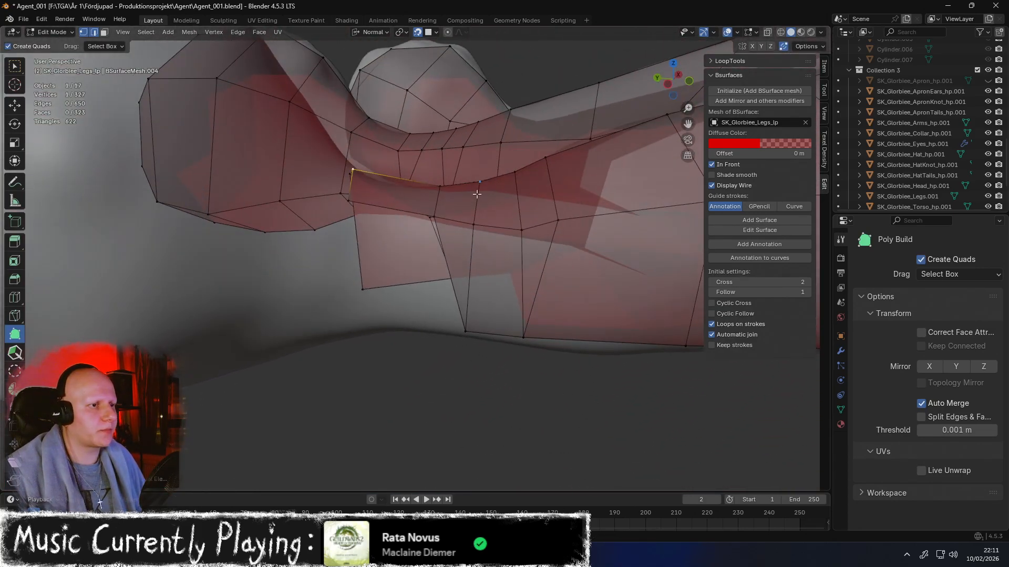
Add faces bridging the remaining gaps between the neck strips and reposition the connecting vertices
{"action": "left_click", "coordinate": [433, 222], "text": "ctrl"}
{"action": "middle_click_drag", "start_coordinate": [432, 222], "coordinate": [387, 189]}
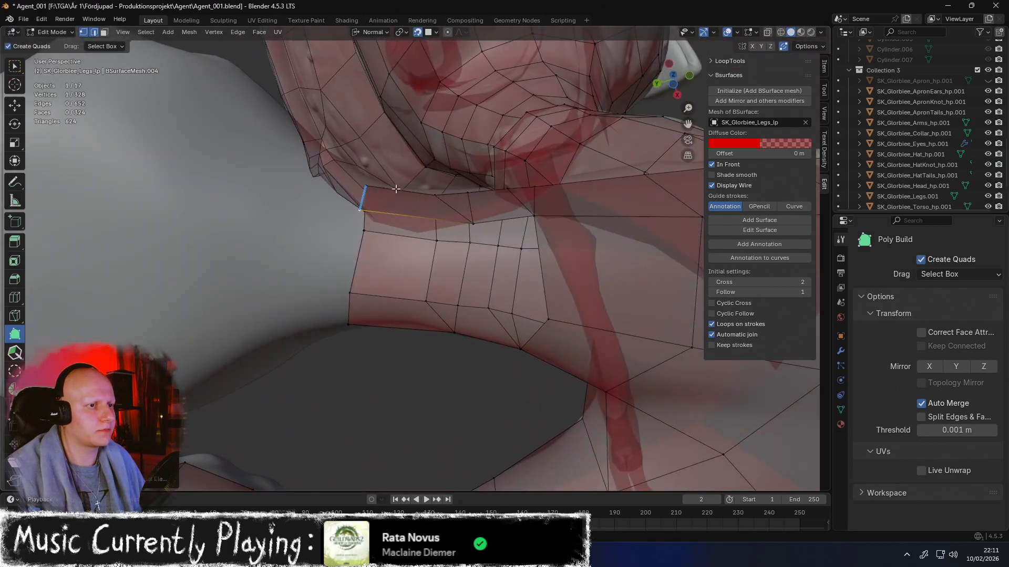
{"action": "left_click_drag", "start_coordinate": [531, 221], "coordinate": [468, 291]}
{"action": "middle_click_drag", "start_coordinate": [469, 299], "coordinate": [551, 261]}
{"action": "left_click_drag", "start_coordinate": [554, 261], "coordinate": [544, 269], "text": "ctrl"}
{"action": "middle_click_drag", "start_coordinate": [457, 270], "coordinate": [486, 264]}
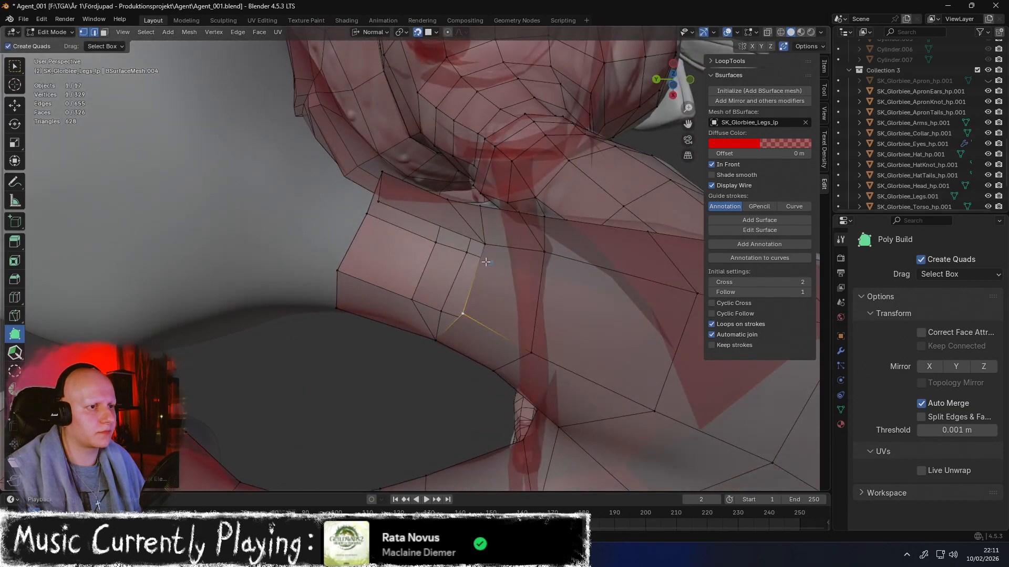
Close the underside of the toe's neck with quads and align the vertices of its end loop
{"action": "left_click_drag", "start_coordinate": [363, 268], "coordinate": [363, 269]}
{"action": "middle_click_drag", "start_coordinate": [363, 268], "coordinate": [445, 290]}
{"action": "middle_click_drag", "start_coordinate": [331, 247], "coordinate": [411, 90]}
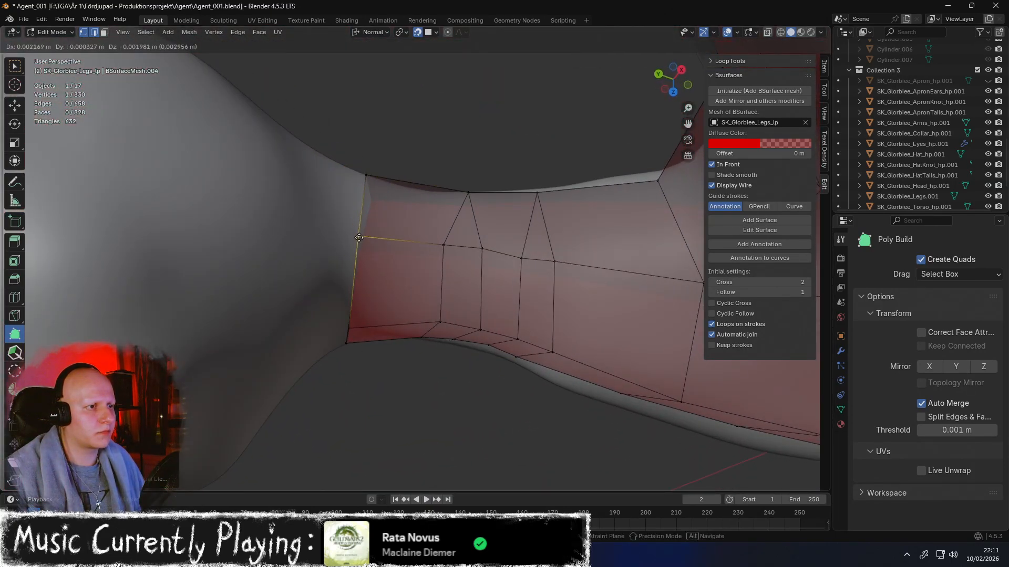
{"action": "middle_click_drag", "start_coordinate": [357, 239], "coordinate": [401, 298]}
{"action": "scroll", "coordinate": [441, 308], "scroll_direction": "down", "scroll_amount": 3}
{"action": "scroll", "coordinate": [405, 288], "scroll_direction": "up", "scroll_amount": 2}
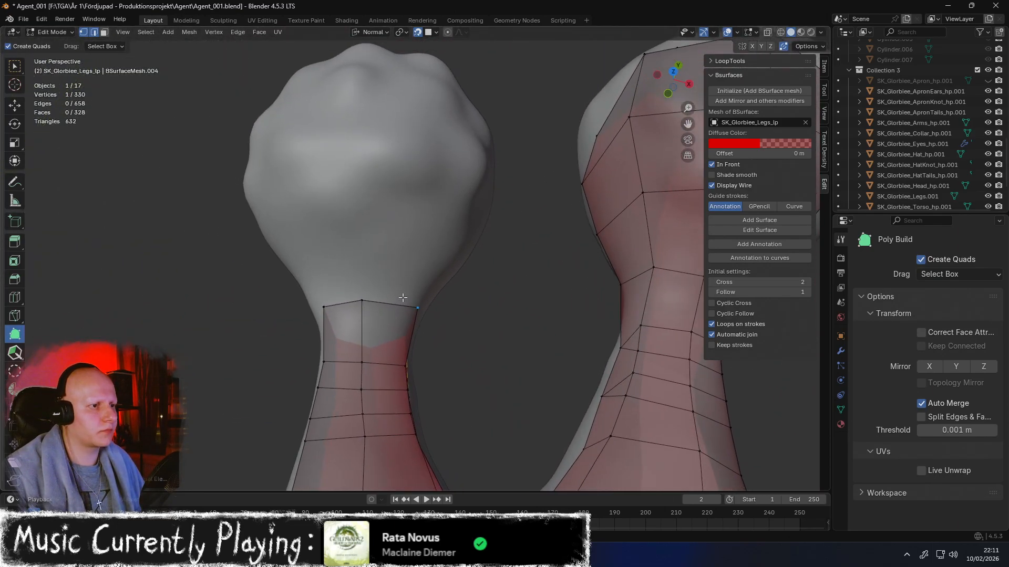
Extend a strip of two quads from the neck's end loop onto the remaining toe's ball
{"action": "left_click_drag", "start_coordinate": [395, 304], "coordinate": [398, 244]}
{"action": "middle_click_drag", "start_coordinate": [398, 244], "coordinate": [405, 266]}
{"action": "left_click_drag", "start_coordinate": [370, 261], "coordinate": [391, 229]}
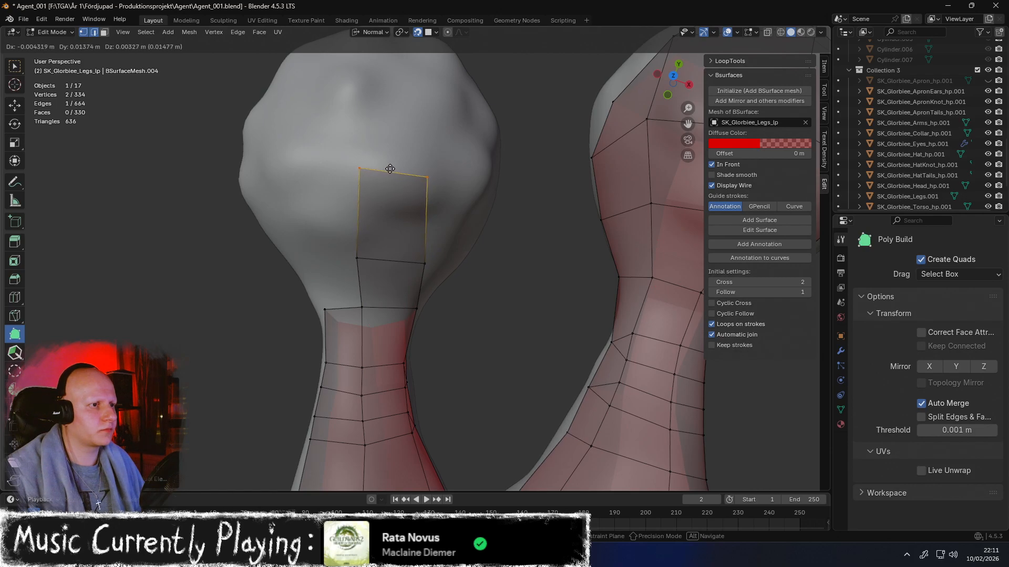
{"action": "left_click_drag", "start_coordinate": [389, 164], "coordinate": [389, 165]}
{"action": "middle_click_drag", "start_coordinate": [388, 165], "coordinate": [371, 270]}
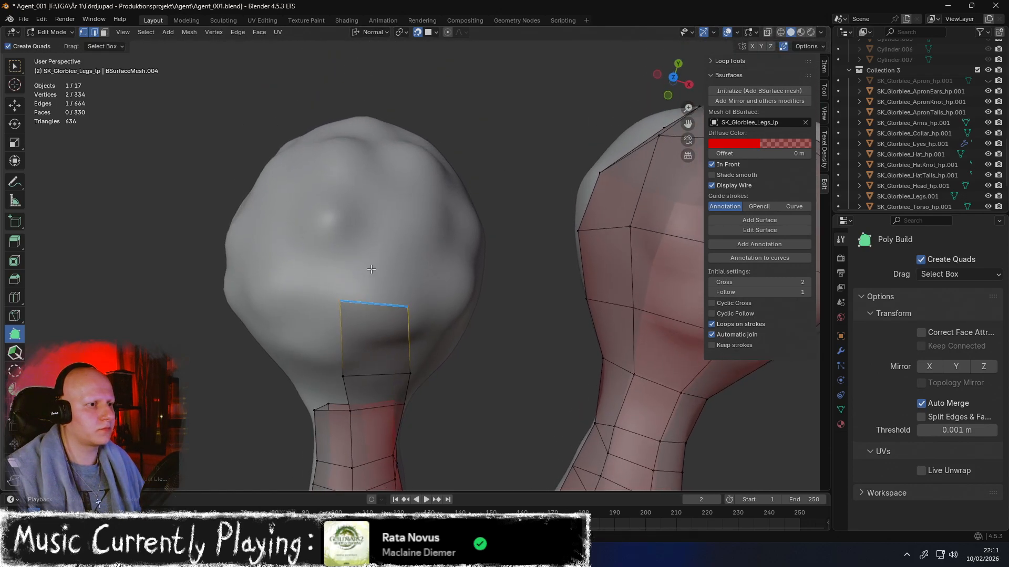
Continue the strip over the ball toward its tip and reposition its vertices for even spacing
{"action": "left_click_drag", "start_coordinate": [339, 308], "coordinate": [334, 304]}
{"action": "left_click_drag", "start_coordinate": [408, 307], "coordinate": [400, 172]}
{"action": "middle_click_drag", "start_coordinate": [401, 172], "coordinate": [377, 288]}
{"action": "left_click_drag", "start_coordinate": [378, 288], "coordinate": [375, 225]}
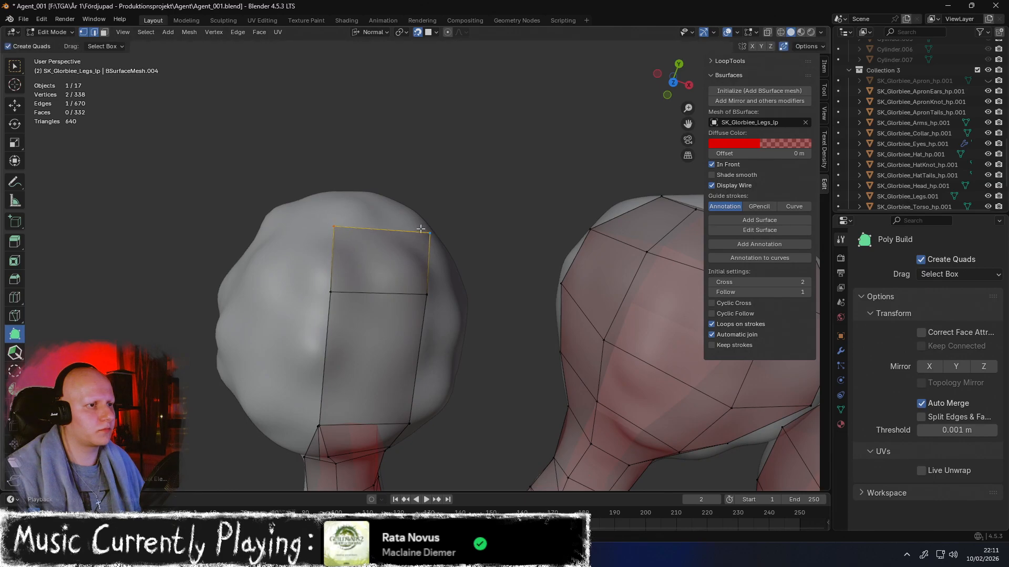
{"action": "middle_click_drag", "start_coordinate": [380, 216], "coordinate": [397, 231]}
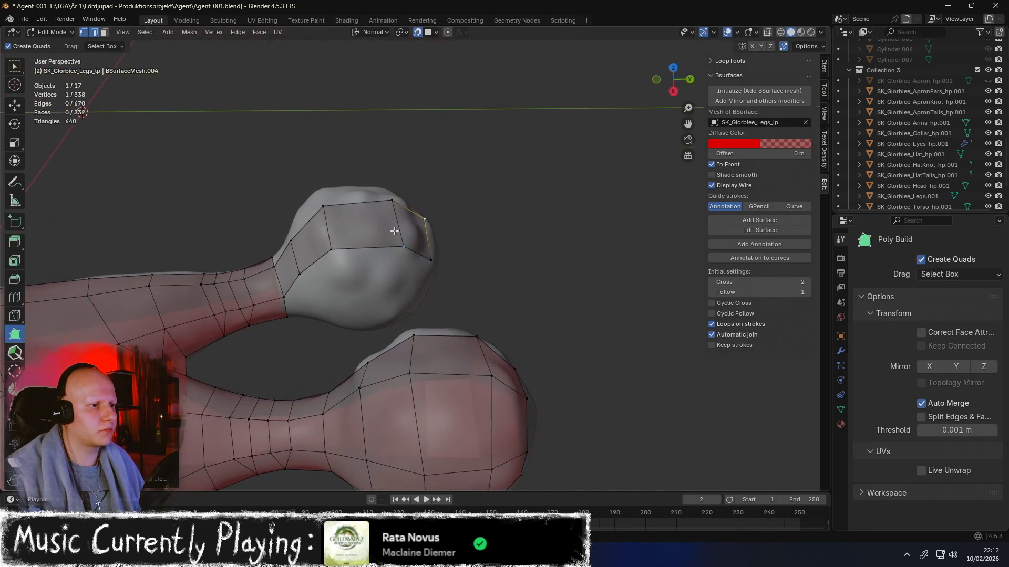
{"action": "left_click_drag", "start_coordinate": [331, 208], "coordinate": [336, 204]}
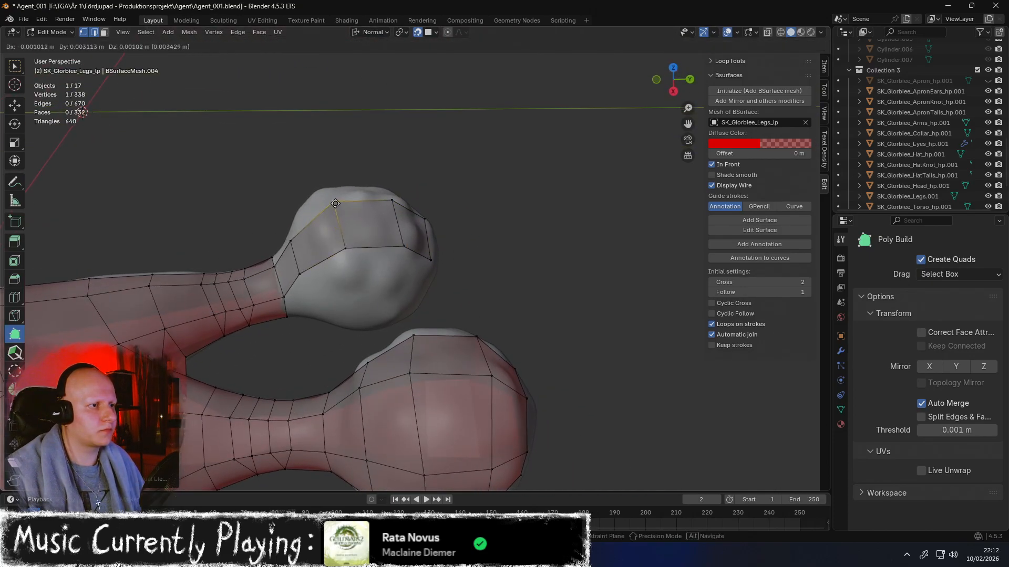
{"action": "middle_click_drag", "start_coordinate": [337, 204], "coordinate": [350, 187]}
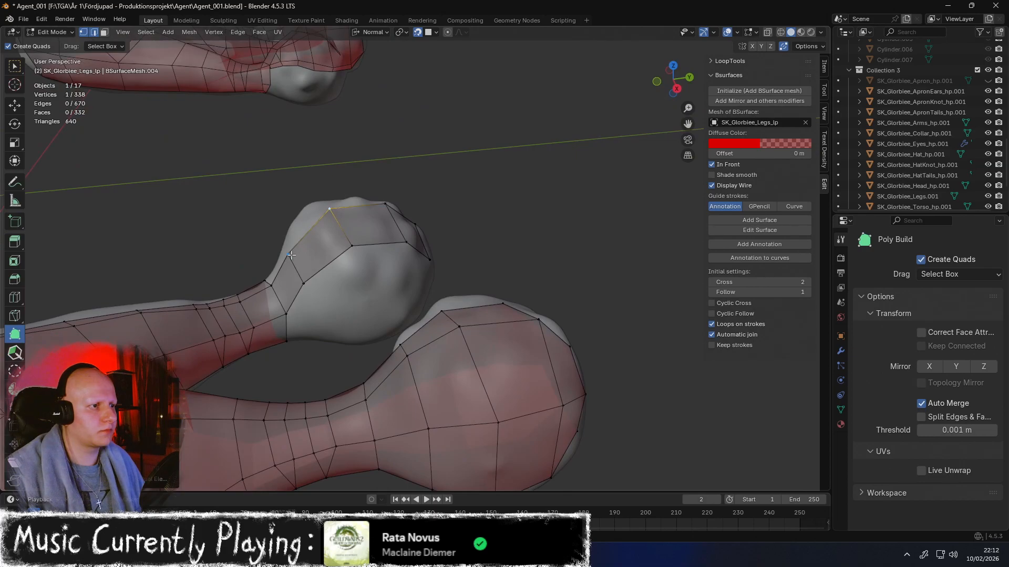
Add a row of quads down the side of the ball beside the top strip
{"action": "middle_click_drag", "start_coordinate": [306, 283], "coordinate": [330, 288]}
{"action": "left_click_drag", "start_coordinate": [316, 276], "coordinate": [319, 280]}
{"action": "middle_click_drag", "start_coordinate": [322, 283], "coordinate": [331, 286]}
{"action": "left_click_drag", "start_coordinate": [324, 286], "coordinate": [337, 291], "text": "ctrl"}
{"action": "left_click_drag", "start_coordinate": [380, 326], "coordinate": [377, 328], "text": "ctrl"}
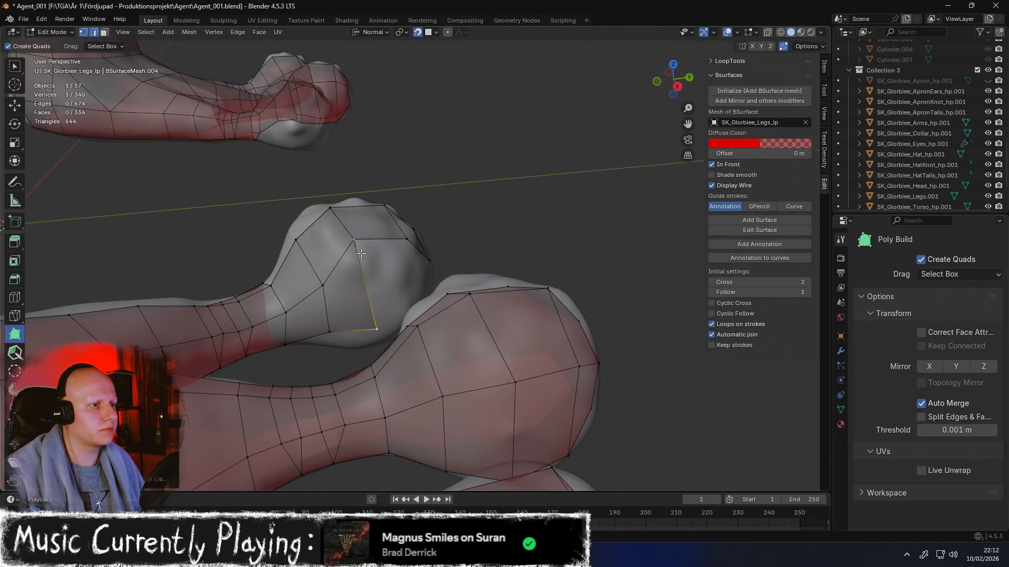
{"action": "middle_click_drag", "start_coordinate": [362, 256], "coordinate": [369, 276]}
{"action": "left_click_drag", "start_coordinate": [374, 295], "coordinate": [376, 293], "text": "ctrl"}
Extend the side row with two quads around toward the tip of the remaining toe's ball
{"action": "mouse_move", "coordinate": [419, 299]}
{"action": "middle_mouse_down"}
{"action": "mouse_move", "coordinate": [404, 258]}
{"action": "mouse_move", "coordinate": [380, 256]}
{"action": "mouse_move", "coordinate": [470, 252]}
{"action": "mouse_move", "coordinate": [419, 317]}
{"action": "middle_mouse_up"}
{"action": "left_click_drag", "start_coordinate": [422, 310], "coordinate": [420, 312]}
{"action": "middle_click_drag", "start_coordinate": [421, 312], "coordinate": [448, 224]}
{"action": "left_click_drag", "start_coordinate": [318, 222], "coordinate": [317, 221]}
{"action": "middle_click_drag", "start_coordinate": [316, 221], "coordinate": [368, 258]}
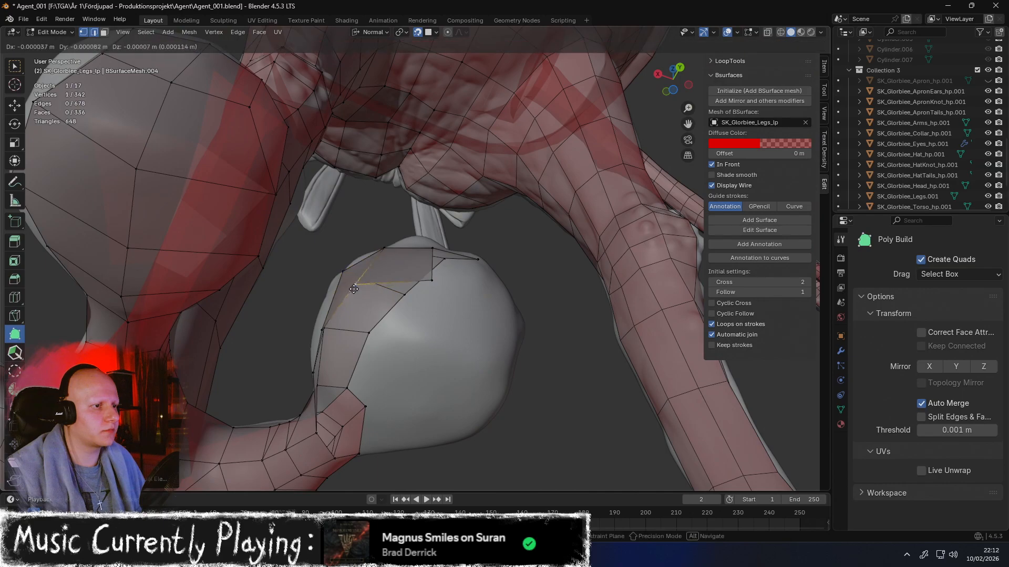
Reposition the side row's vertices to even out the quads along the ball
{"action": "middle_click_drag", "start_coordinate": [360, 300], "coordinate": [345, 408]}
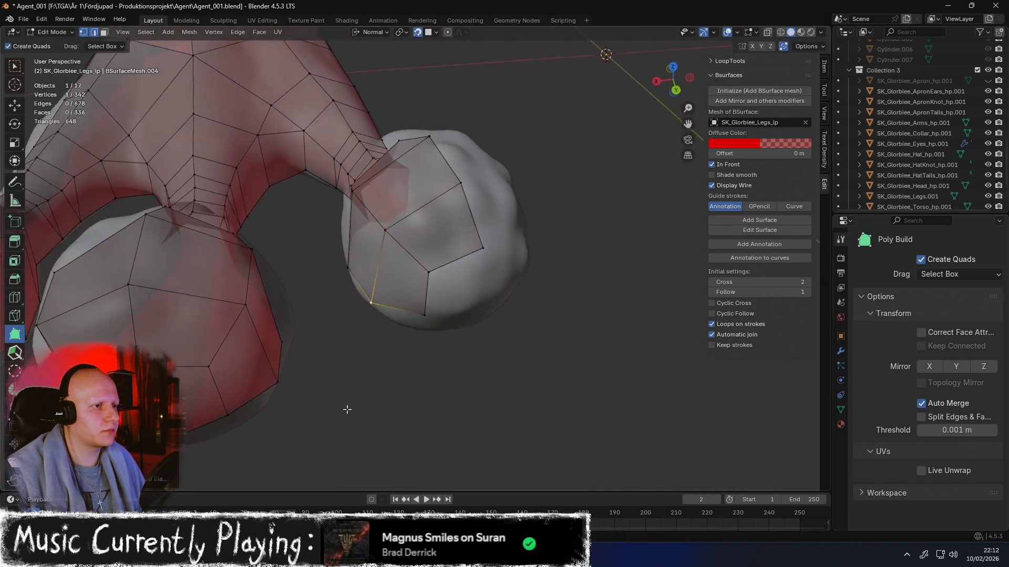
{"action": "middle_click_drag", "start_coordinate": [380, 234], "coordinate": [312, 281]}
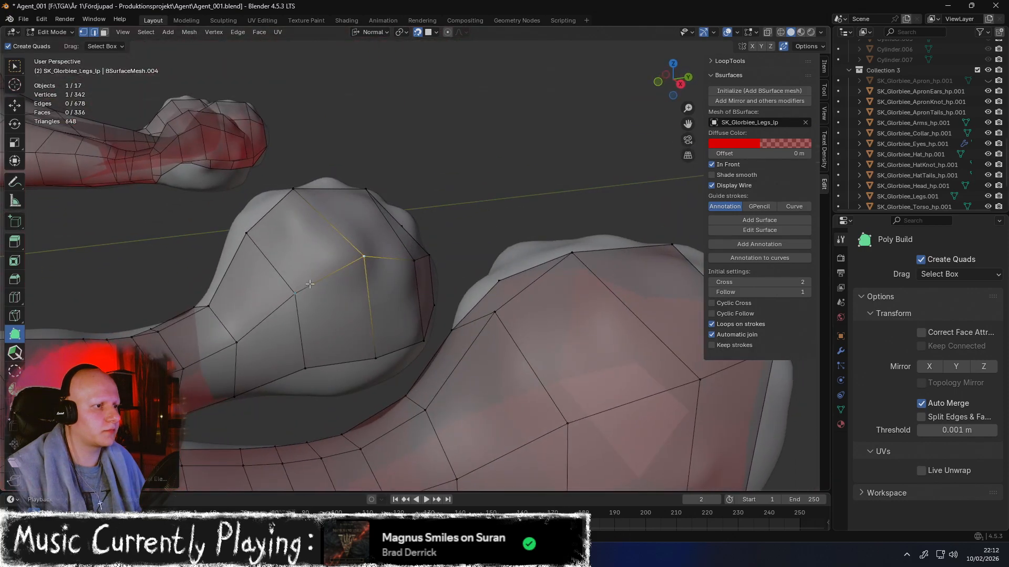
{"action": "left_click_drag", "start_coordinate": [295, 300], "coordinate": [295, 300]}
{"action": "middle_click_drag", "start_coordinate": [295, 300], "coordinate": [286, 234]}
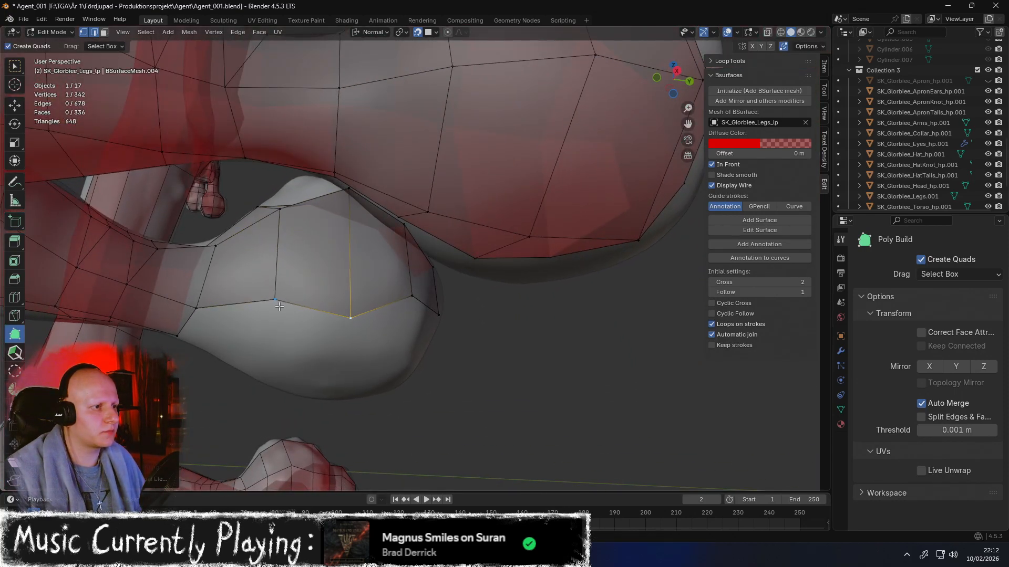
{"action": "left_click_drag", "start_coordinate": [268, 310], "coordinate": [268, 310]}
{"action": "mouse_move", "coordinate": [268, 309]}
{"action": "middle_mouse_down"}
{"action": "mouse_move", "coordinate": [289, 322]}
{"action": "mouse_move", "coordinate": [270, 302]}
{"action": "middle_mouse_up"}
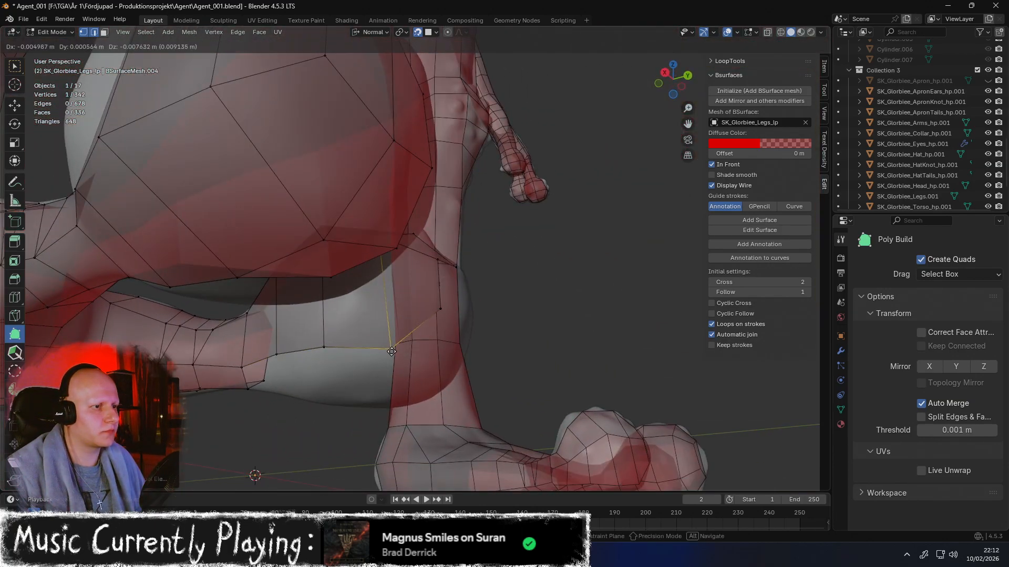
Add three quads along the ball's lower side, continuing from the edge of the side row
{"action": "middle_click_drag", "start_coordinate": [389, 339], "coordinate": [335, 258]}
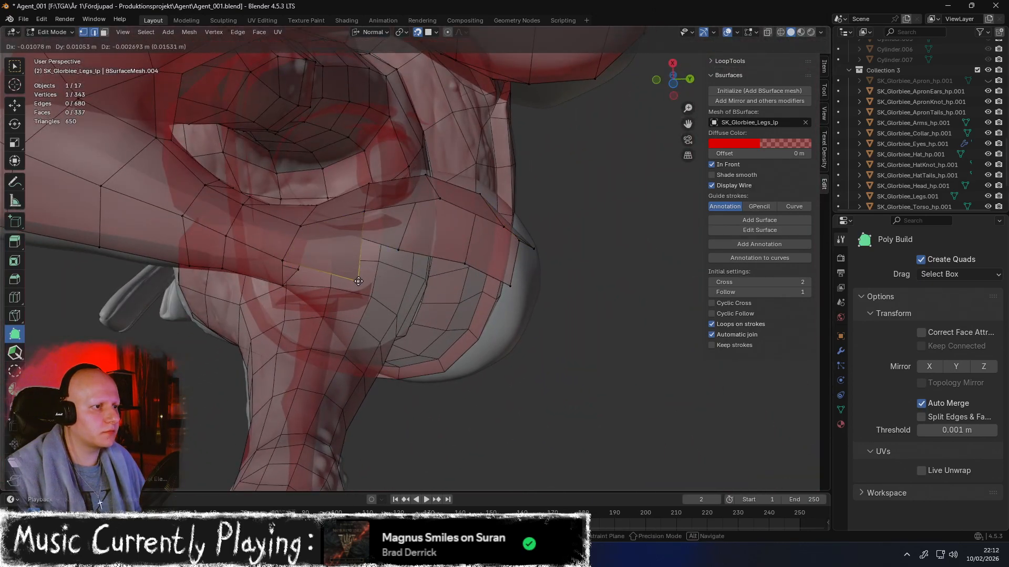
{"action": "left_click_drag", "start_coordinate": [356, 285], "coordinate": [356, 284]}
{"action": "middle_click_drag", "start_coordinate": [356, 284], "coordinate": [363, 262]}
{"action": "left_click_drag", "start_coordinate": [431, 324], "coordinate": [431, 325]}
{"action": "middle_click_drag", "start_coordinate": [431, 324], "coordinate": [356, 283]}
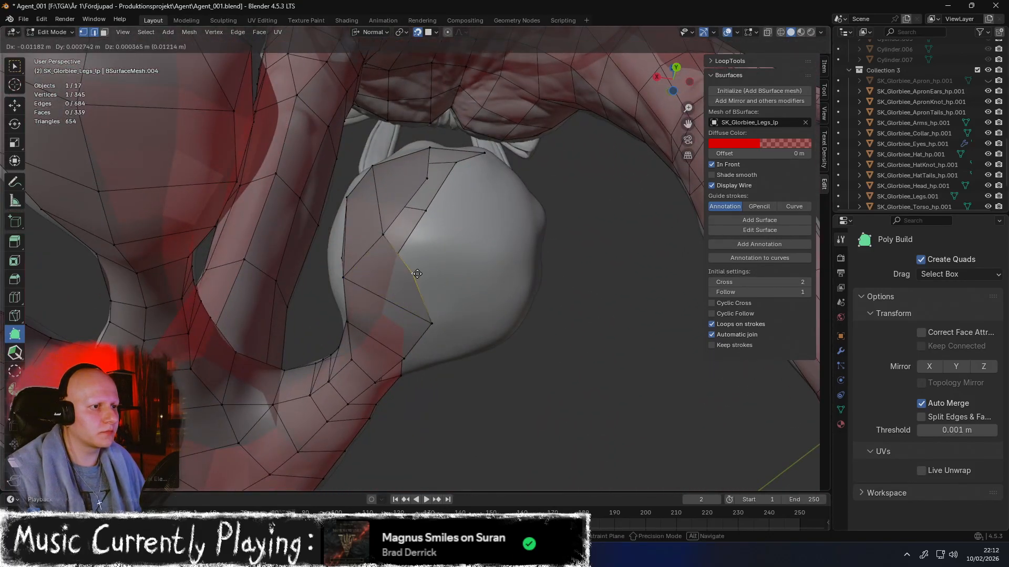
{"action": "left_click_drag", "start_coordinate": [463, 266], "coordinate": [463, 265]}
Continue the quads around the underside of the ball toward its opposite side
{"action": "middle_click_drag", "start_coordinate": [462, 265], "coordinate": [381, 290]}
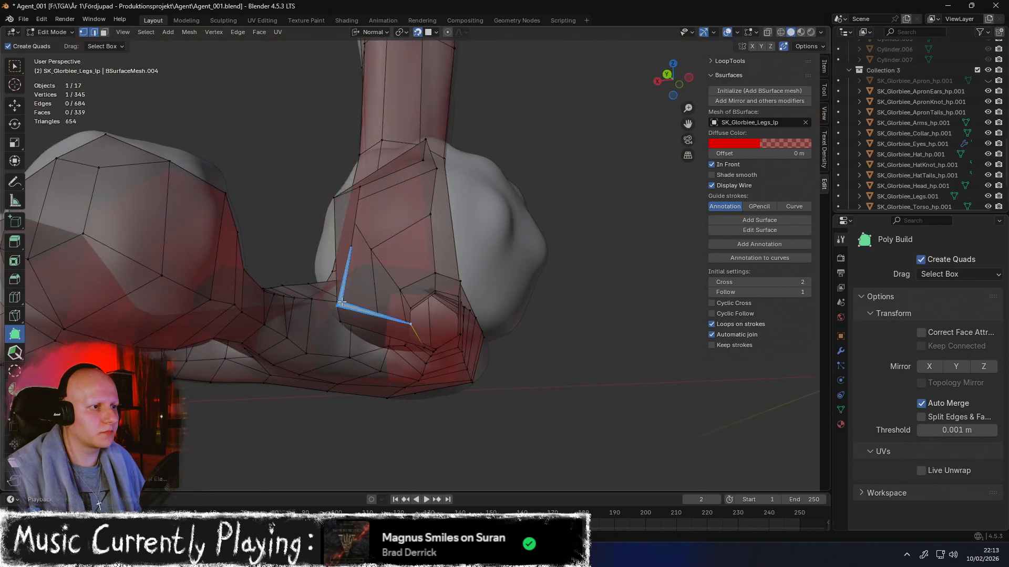
{"action": "left_click_drag", "start_coordinate": [415, 265], "coordinate": [415, 265]}
{"action": "middle_click_drag", "start_coordinate": [415, 264], "coordinate": [302, 230]}
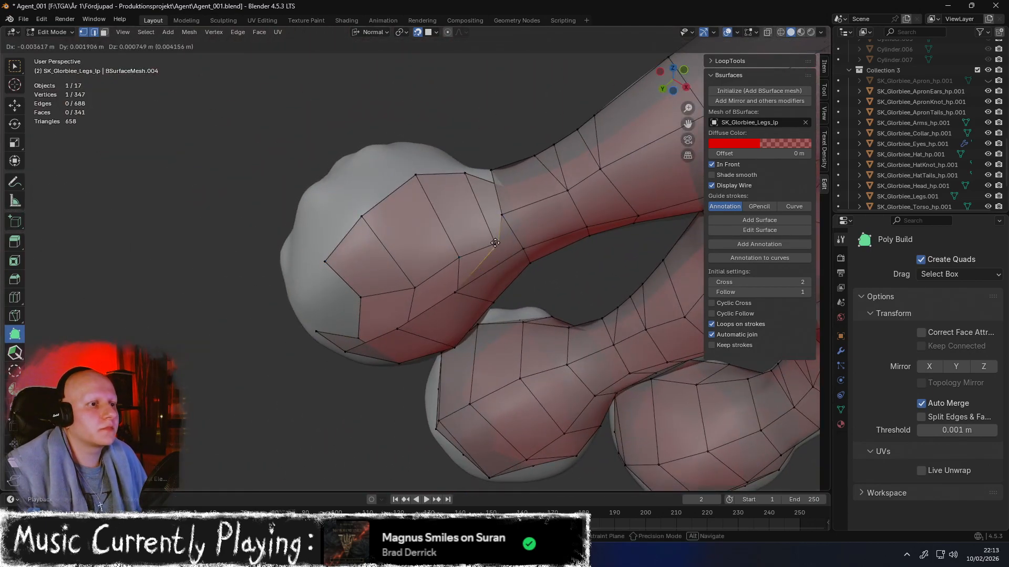
{"action": "middle_click_drag", "start_coordinate": [434, 233], "coordinate": [481, 296]}
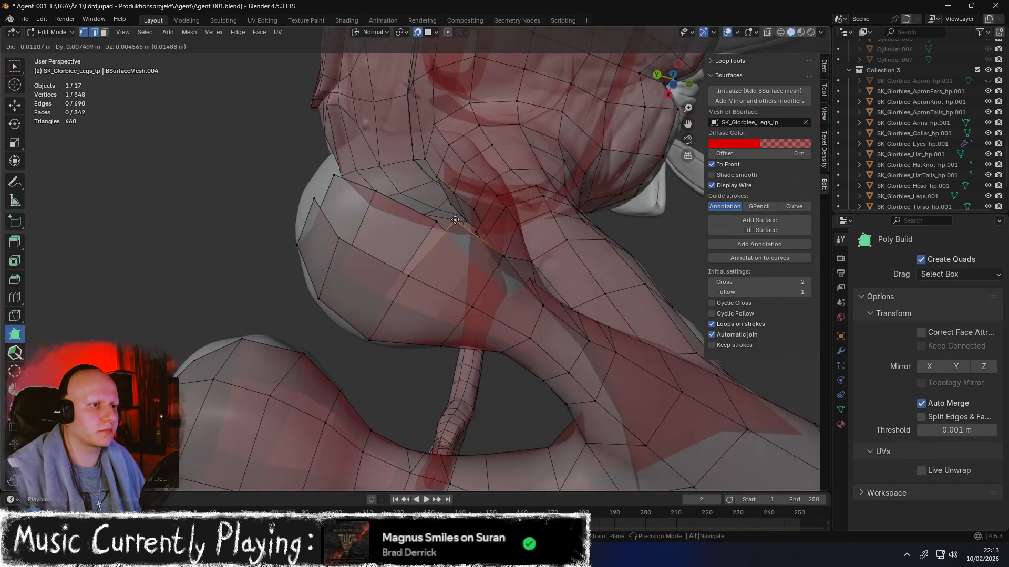
{"action": "middle_click_drag", "start_coordinate": [445, 214], "coordinate": [445, 272]}
{"action": "left_click_drag", "start_coordinate": [453, 227], "coordinate": [454, 228]}
Add quads at the front of the ball and adjust their outer corner vertices
{"action": "middle_click_drag", "start_coordinate": [454, 227], "coordinate": [416, 300]}
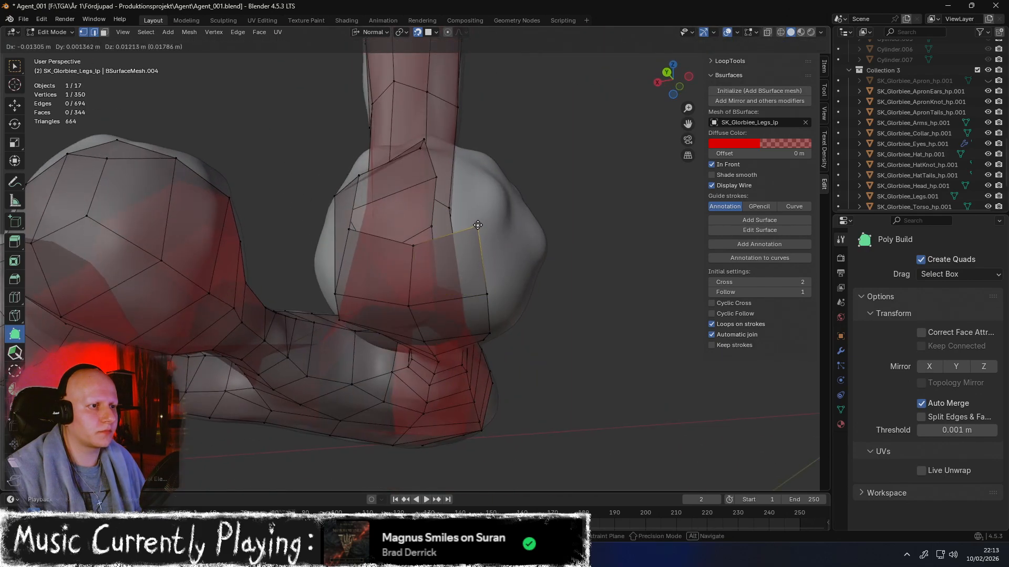
{"action": "left_click_drag", "start_coordinate": [476, 216], "coordinate": [475, 217]}
{"action": "middle_click_drag", "start_coordinate": [475, 217], "coordinate": [311, 235]}
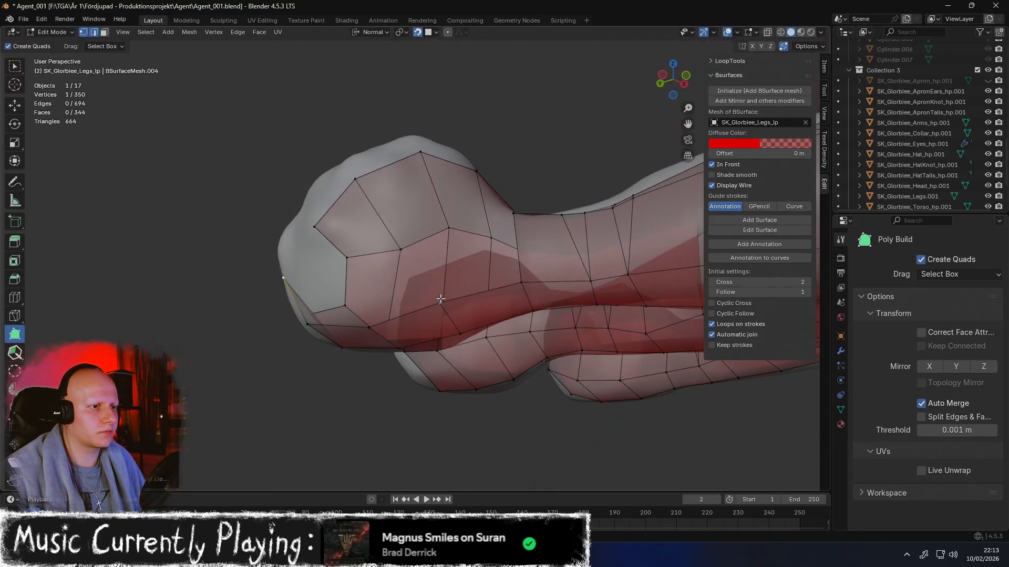
{"action": "left_click_drag", "start_coordinate": [431, 274], "coordinate": [431, 275]}
{"action": "middle_click_drag", "start_coordinate": [432, 276], "coordinate": [467, 262]}
Shift the vertices between the toe's neck and ball to even the spacing on the open side
{"action": "left_click_drag", "start_coordinate": [402, 300], "coordinate": [397, 263]}
{"action": "middle_click_drag", "start_coordinate": [397, 264], "coordinate": [472, 281]}
{"action": "left_click_drag", "start_coordinate": [483, 291], "coordinate": [432, 262]}
{"action": "middle_click_drag", "start_coordinate": [432, 262], "coordinate": [434, 309]}
{"action": "left_click_drag", "start_coordinate": [434, 309], "coordinate": [436, 310]}
{"action": "middle_click_drag", "start_coordinate": [436, 310], "coordinate": [305, 325]}
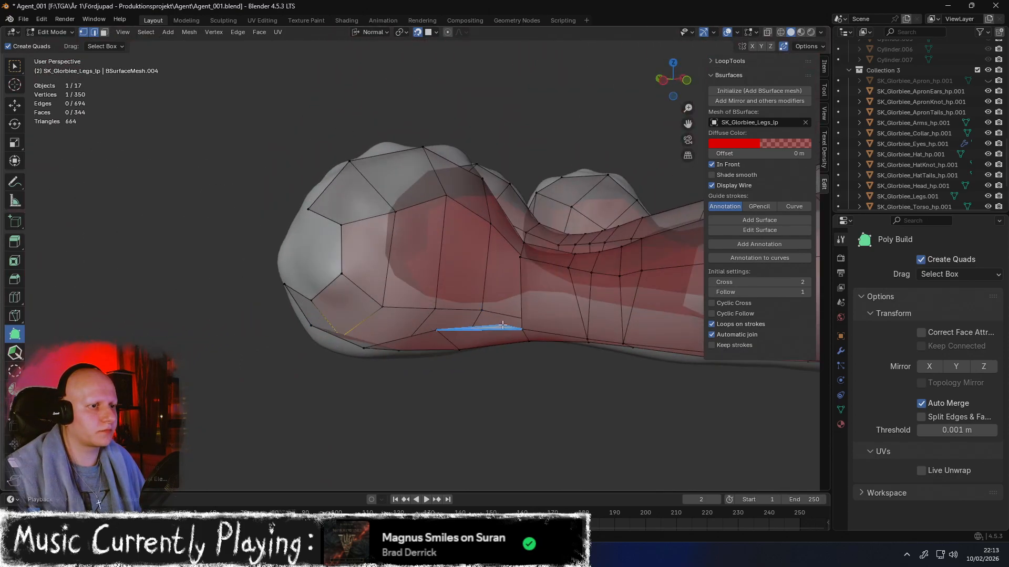
Add three quads on the open side of the ball, from the neck toward the tip
{"action": "left_click_drag", "start_coordinate": [500, 323], "coordinate": [509, 301]}
{"action": "left_click_drag", "start_coordinate": [446, 209], "coordinate": [437, 209]}
{"action": "middle_click_drag", "start_coordinate": [437, 209], "coordinate": [460, 339]}
{"action": "left_click_drag", "start_coordinate": [459, 339], "coordinate": [446, 318]}
{"action": "left_click_drag", "start_coordinate": [372, 222], "coordinate": [394, 227]}
{"action": "middle_click_drag", "start_coordinate": [394, 227], "coordinate": [420, 210]}
{"action": "left_click_drag", "start_coordinate": [429, 324], "coordinate": [388, 241]}
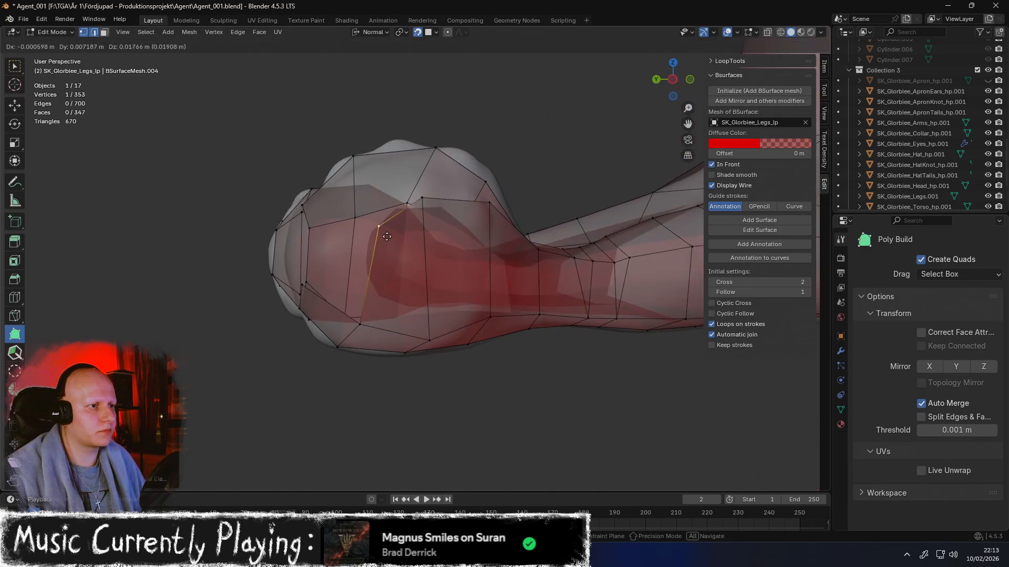
Extend the patch on the ball's open side and reposition its corner vertices
{"action": "left_click_drag", "start_coordinate": [360, 198], "coordinate": [361, 199]}
{"action": "middle_click_drag", "start_coordinate": [360, 199], "coordinate": [382, 221]}
{"action": "key", "text": "g"}
{"action": "right_click", "coordinate": [388, 312]}
{"action": "left_click_drag", "start_coordinate": [399, 355], "coordinate": [344, 244]}
{"action": "middle_click_drag", "start_coordinate": [344, 244], "coordinate": [352, 284]}
{"action": "left_click_drag", "start_coordinate": [345, 300], "coordinate": [347, 302]}
{"action": "middle_click_drag", "start_coordinate": [346, 302], "coordinate": [357, 332]}
Fill more of the gap between the ball's side and underside with quads, evening out the surrounding vertices
{"action": "left_click_drag", "start_coordinate": [356, 330], "coordinate": [344, 336]}
{"action": "middle_click_drag", "start_coordinate": [345, 336], "coordinate": [375, 353]}
{"action": "left_click_drag", "start_coordinate": [399, 352], "coordinate": [393, 362]}
{"action": "middle_click_drag", "start_coordinate": [392, 362], "coordinate": [358, 197]}
{"action": "left_click_drag", "start_coordinate": [376, 298], "coordinate": [377, 299]}
{"action": "middle_click_drag", "start_coordinate": [376, 298], "coordinate": [352, 303]}
{"action": "left_click_drag", "start_coordinate": [445, 304], "coordinate": [329, 252]}
{"action": "middle_click_drag", "start_coordinate": [329, 253], "coordinate": [375, 293]}
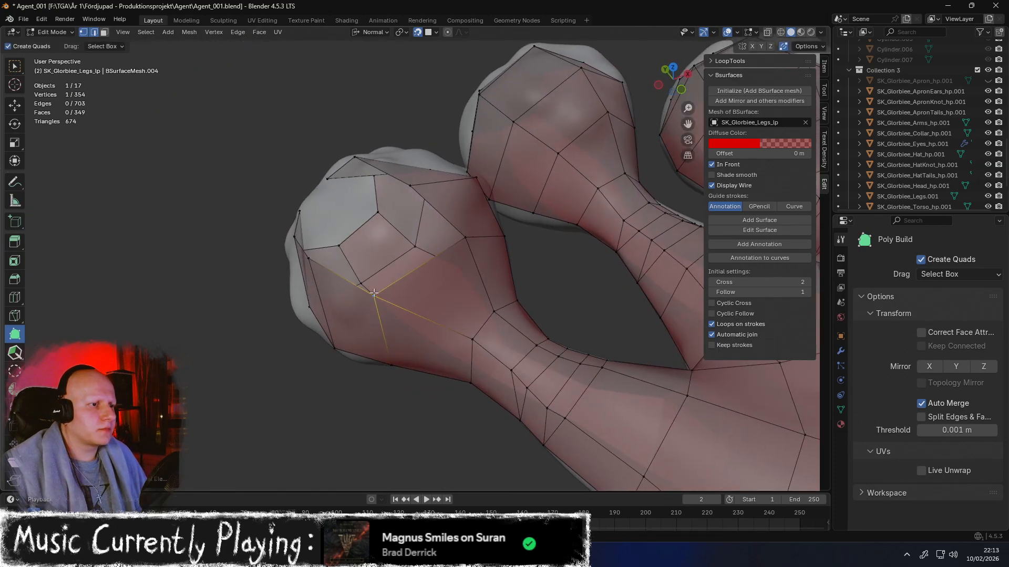
Add a quad beside the remaining gap and merge its loose vertex into the neighbouring mesh
{"action": "left_click_drag", "start_coordinate": [391, 293], "coordinate": [391, 293]}
{"action": "middle_click_drag", "start_coordinate": [391, 293], "coordinate": [418, 315]}
{"action": "left_click_drag", "start_coordinate": [468, 272], "coordinate": [321, 302], "text": "ctrl"}
{"action": "middle_click_drag", "start_coordinate": [320, 303], "coordinate": [357, 313]}
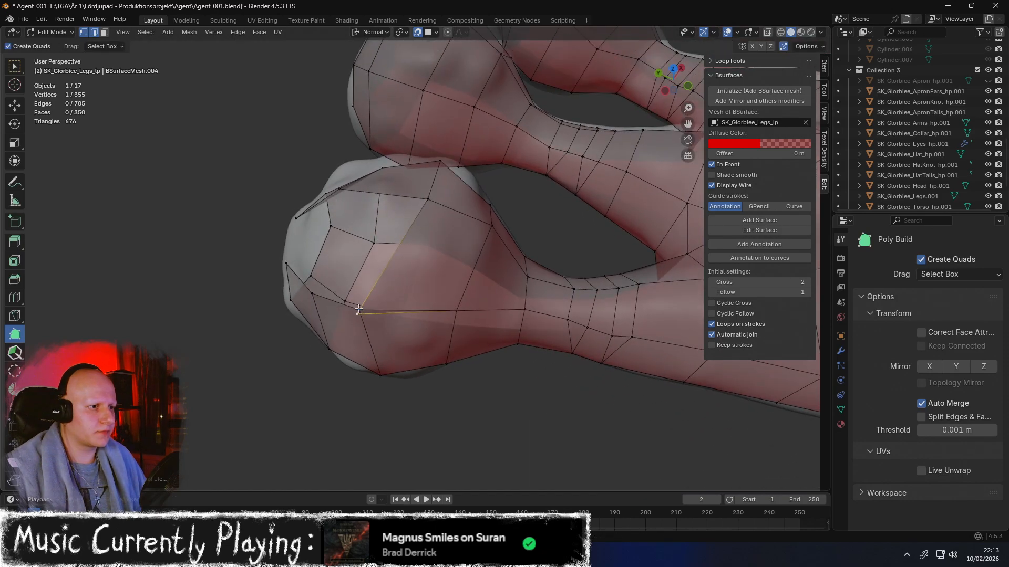
{"action": "left_click_drag", "start_coordinate": [357, 313], "coordinate": [372, 313]}
{"action": "middle_click_drag", "start_coordinate": [372, 312], "coordinate": [363, 345]}
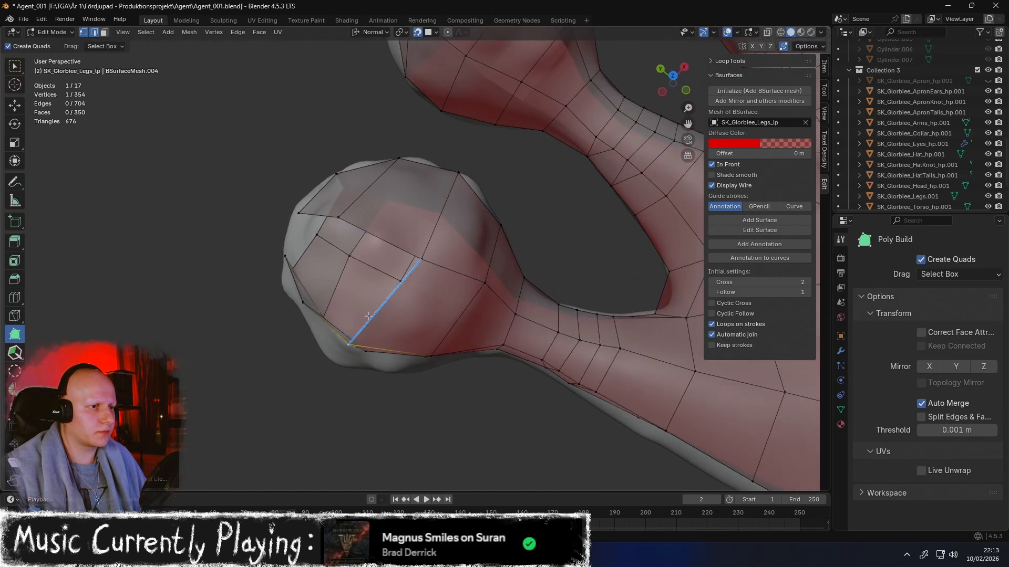
Close the remaining openings around the ball's tip with four quads
{"action": "middle_click_drag", "start_coordinate": [424, 259], "coordinate": [358, 294]}
{"action": "left_click_drag", "start_coordinate": [357, 294], "coordinate": [326, 329], "text": "ctrl"}
{"action": "middle_click_drag", "start_coordinate": [326, 330], "coordinate": [392, 279]}
{"action": "left_click_drag", "start_coordinate": [384, 315], "coordinate": [378, 315]}
{"action": "middle_click_drag", "start_coordinate": [378, 315], "coordinate": [406, 315]}
{"action": "left_click_drag", "start_coordinate": [379, 238], "coordinate": [384, 340], "text": "ctrl"}
{"action": "middle_click_drag", "start_coordinate": [384, 340], "coordinate": [464, 250]}
{"action": "left_click_drag", "start_coordinate": [466, 243], "coordinate": [364, 240], "text": "ctrl"}
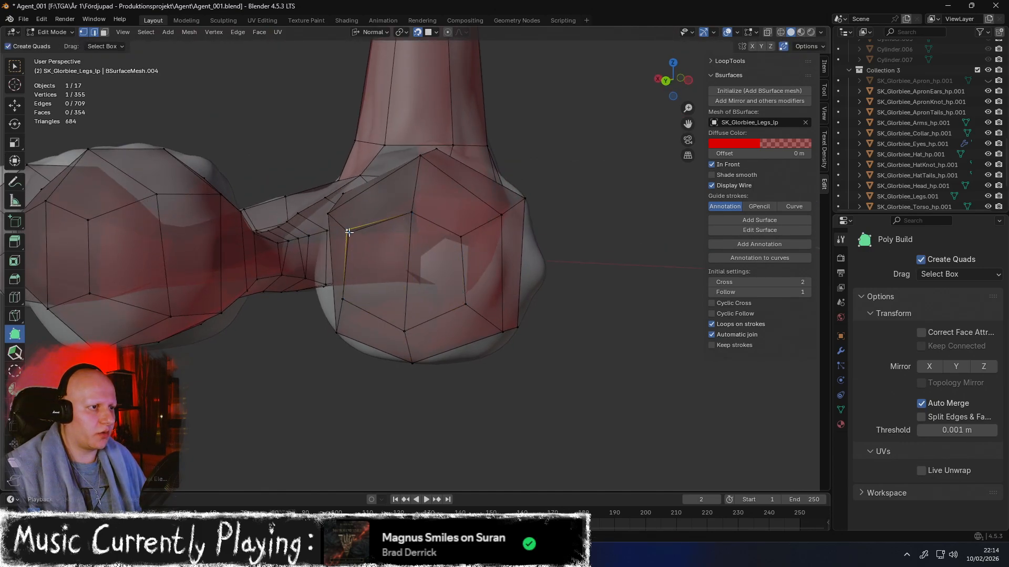
Merge the stray vertex at the ball's tip into its neighbour and adjust the tip vertices
{"action": "middle_click_drag", "start_coordinate": [349, 233], "coordinate": [407, 250]}
{"action": "left_click_drag", "start_coordinate": [383, 241], "coordinate": [380, 238]}
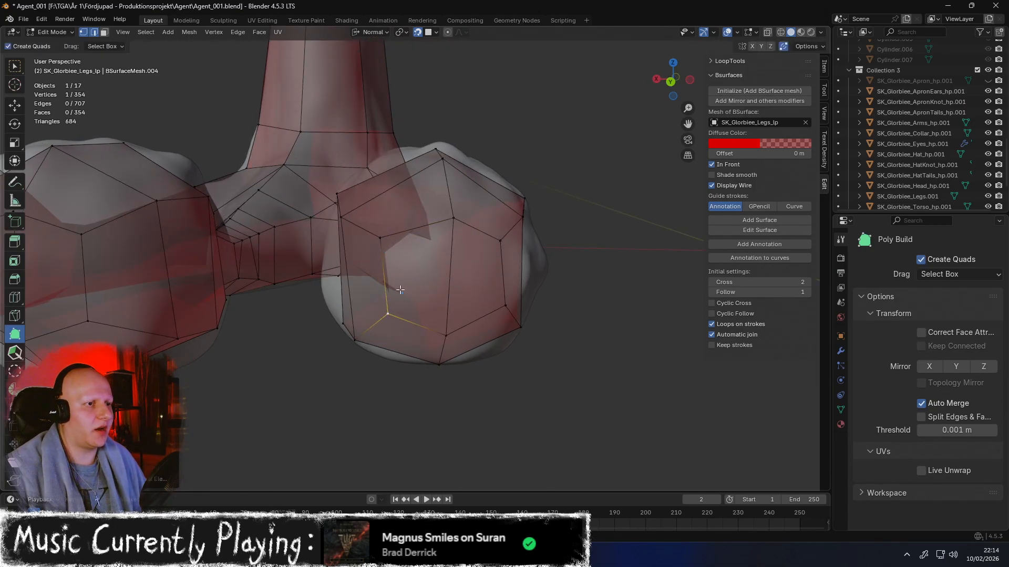
{"action": "middle_click_drag", "start_coordinate": [399, 294], "coordinate": [415, 216]}
{"action": "left_click_drag", "start_coordinate": [418, 208], "coordinate": [418, 208]}
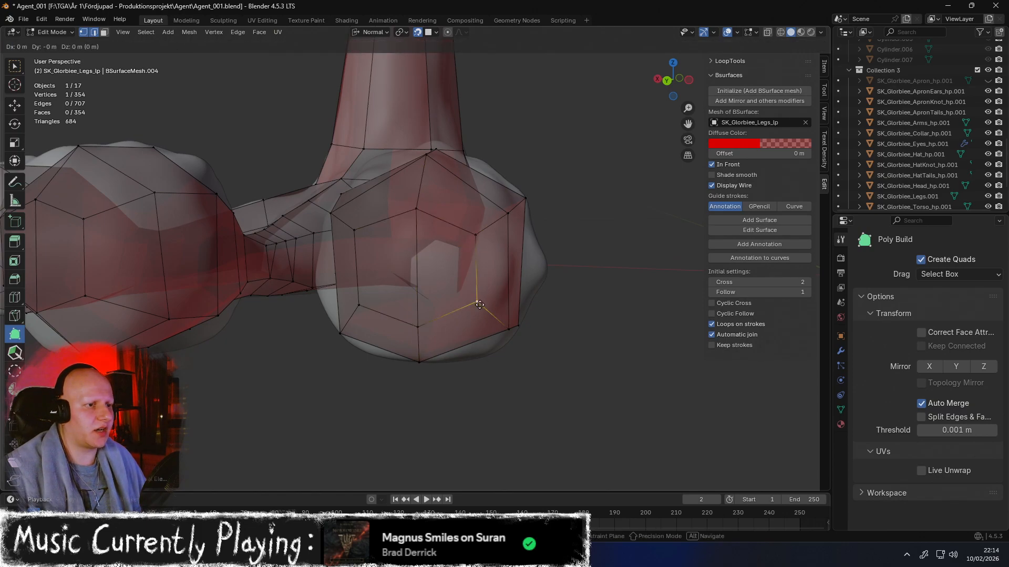
{"action": "middle_click_drag", "start_coordinate": [441, 284], "coordinate": [417, 275]}
Reposition the vertices across the front of the ball for evenly sized quads
{"action": "middle_click_drag", "start_coordinate": [404, 224], "coordinate": [446, 231]}
{"action": "key", "text": "g"}
{"action": "left_click_drag", "start_coordinate": [447, 231], "coordinate": [445, 225]}
{"action": "middle_click_drag", "start_coordinate": [445, 226], "coordinate": [481, 234]}
{"action": "left_click_drag", "start_coordinate": [481, 234], "coordinate": [484, 234]}
{"action": "middle_click_drag", "start_coordinate": [486, 234], "coordinate": [510, 229]}
{"action": "left_click_drag", "start_coordinate": [448, 220], "coordinate": [449, 223]}
{"action": "left_click_drag", "start_coordinate": [370, 228], "coordinate": [378, 228]}
Fine-tune the vertices along the sides and underside of the ball to follow the sculpt
{"action": "middle_click_drag", "start_coordinate": [380, 229], "coordinate": [424, 299]}
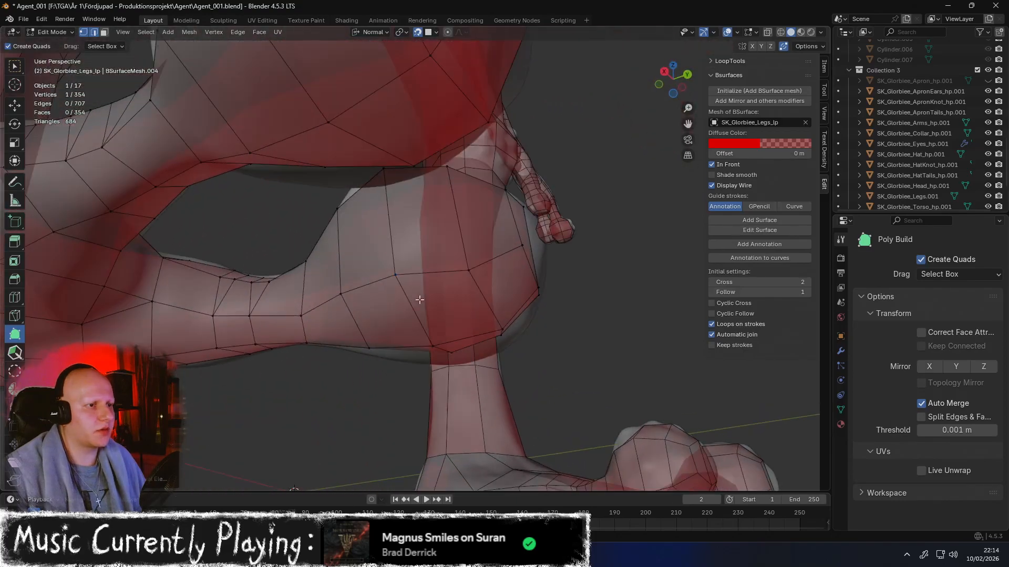
{"action": "left_click_drag", "start_coordinate": [460, 252], "coordinate": [461, 253]}
{"action": "middle_click_drag", "start_coordinate": [461, 252], "coordinate": [497, 288]}
{"action": "left_click_drag", "start_coordinate": [426, 292], "coordinate": [424, 293]}
{"action": "middle_click_drag", "start_coordinate": [363, 294], "coordinate": [365, 283]}
{"action": "middle_click_drag", "start_coordinate": [404, 232], "coordinate": [321, 225]}
{"action": "left_click_drag", "start_coordinate": [373, 203], "coordinate": [374, 204]}
{"action": "middle_click_drag", "start_coordinate": [378, 206], "coordinate": [473, 218]}
Examine the finished toe, then the whole character with its low-poly meshes
{"action": "scroll", "coordinate": [471, 219], "scroll_direction": "up", "scroll_amount": 1}
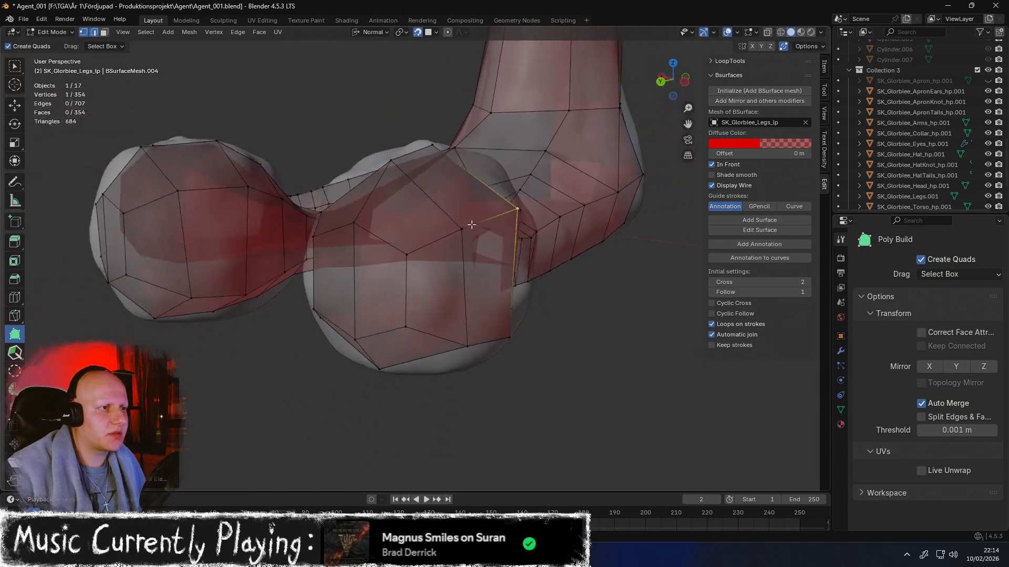
{"action": "scroll", "coordinate": [470, 221], "scroll_direction": "down", "scroll_amount": 5}
{"action": "middle_click_drag", "start_coordinate": [423, 337], "coordinate": [525, 304]}
{"action": "middle_click_drag", "start_coordinate": [504, 267], "coordinate": [489, 327], "text": "ctrl"}
{"action": "middle_click_drag", "start_coordinate": [489, 221], "coordinate": [502, 157], "text": "ctrl"}
{"action": "scroll", "coordinate": [488, 296], "scroll_direction": "down", "scroll_amount": 3}
{"action": "middle_click_drag", "start_coordinate": [502, 158], "coordinate": [514, 293], "text": "shift"}
{"action": "scroll", "coordinate": [513, 257], "scroll_direction": "up", "scroll_amount": 1}
{"action": "scroll", "coordinate": [527, 350], "scroll_direction": "up", "scroll_amount": 2}
{"action": "middle_click_drag", "start_coordinate": [526, 350], "coordinate": [536, 264]}
{"action": "scroll", "coordinate": [529, 239], "scroll_direction": "up", "scroll_amount": 2}
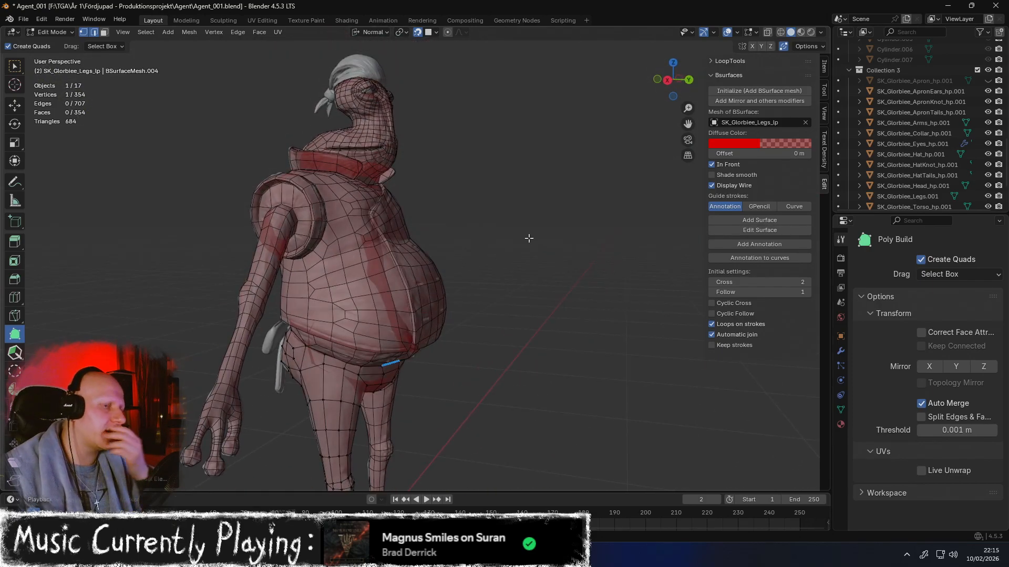
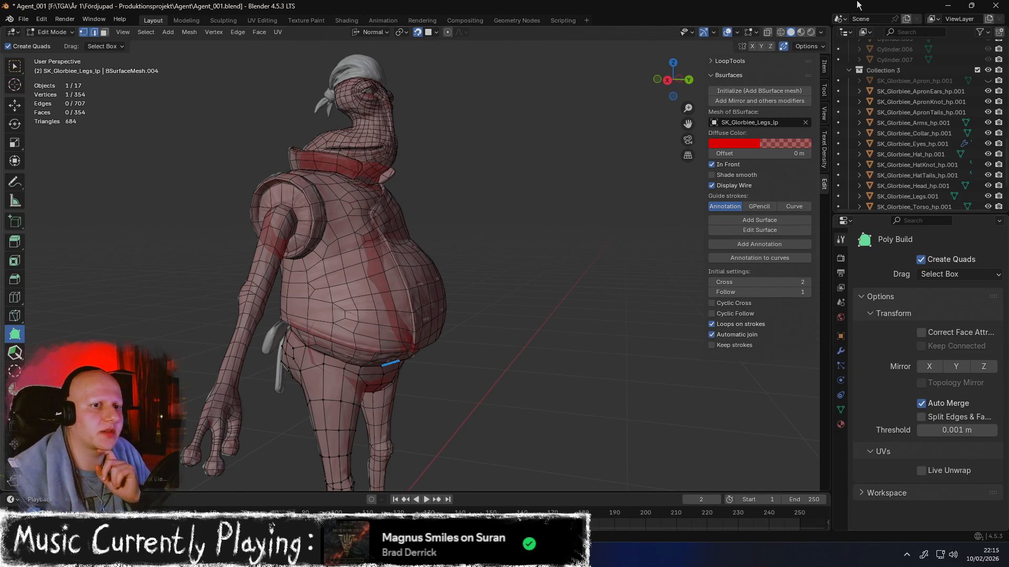
Leave Edit Mode on the legs mesh and deselect it
{"action": "scroll", "coordinate": [941, 159], "scroll_direction": "up", "scroll_amount": 10}
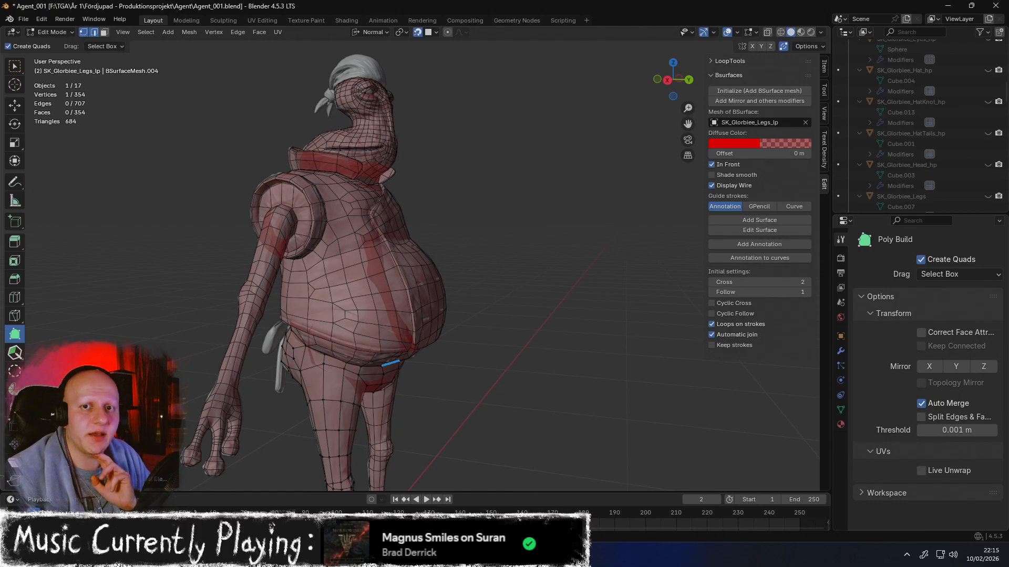
{"action": "middle_click_drag", "start_coordinate": [483, 143], "coordinate": [466, 165]}
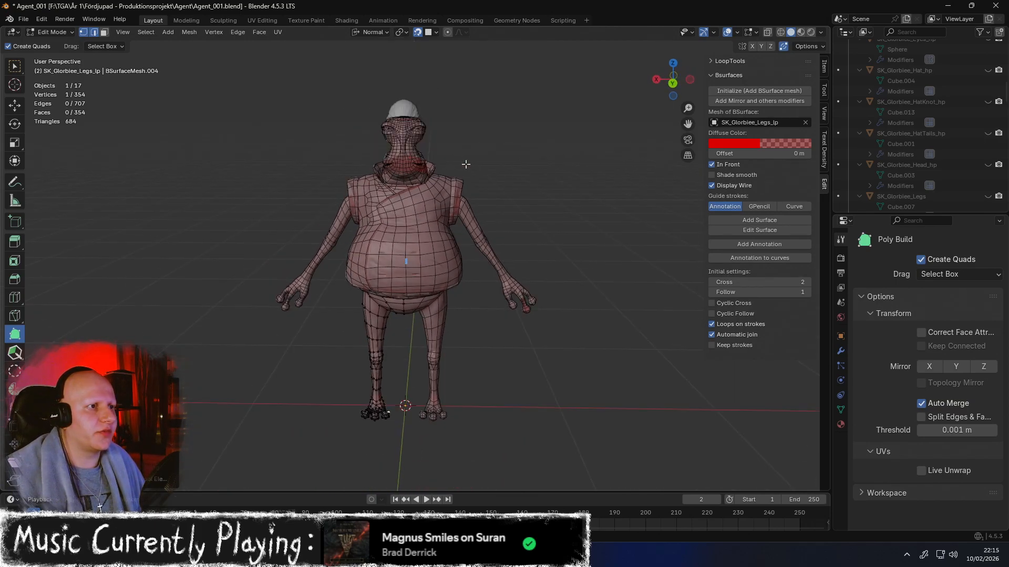
{"action": "key", "text": "Tab"}
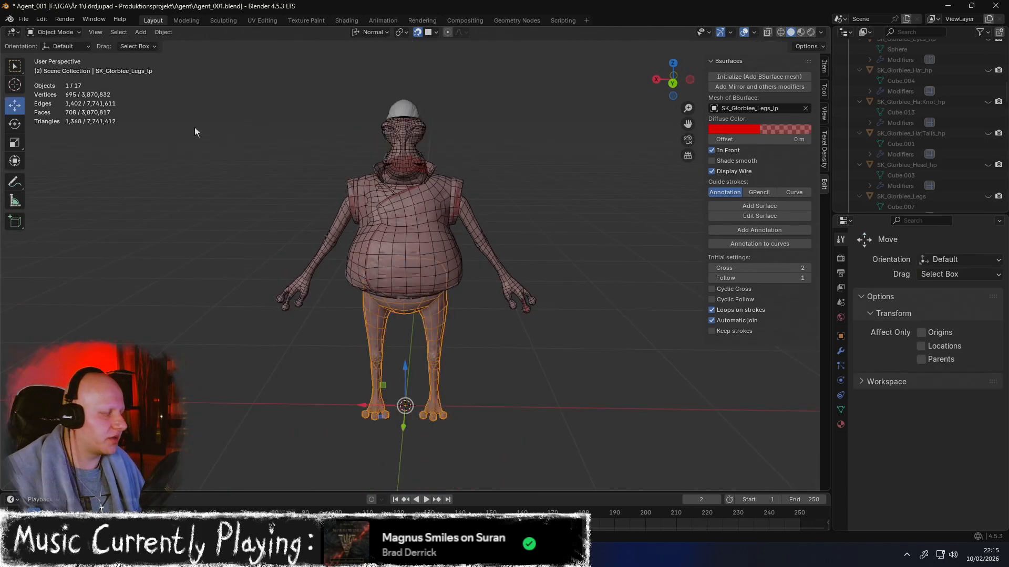
{"action": "left_click", "coordinate": [496, 143]}
{"action": "scroll", "coordinate": [441, 144], "scroll_direction": "up", "scroll_amount": 1}
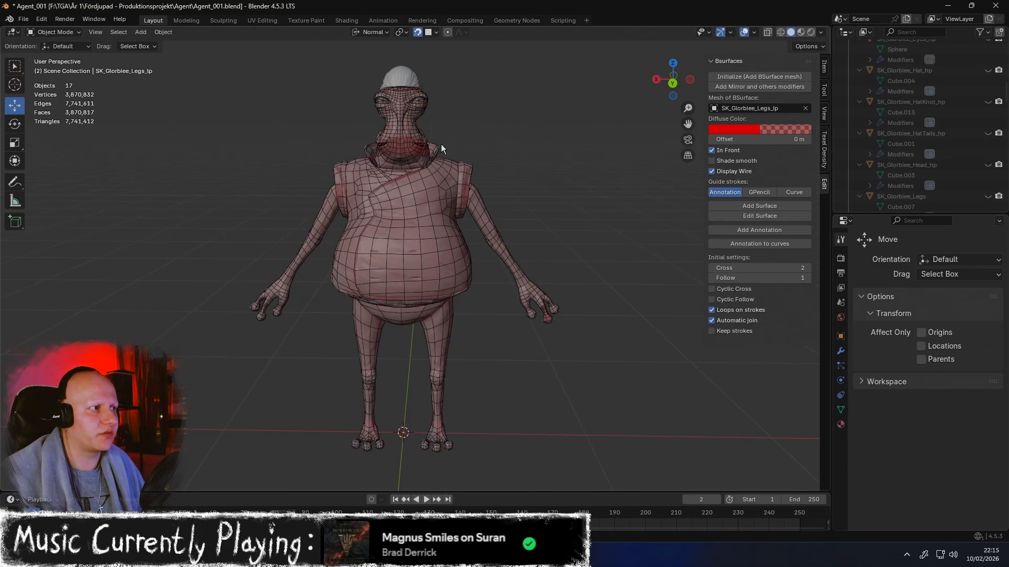
{"action": "middle_click_drag", "start_coordinate": [430, 153], "coordinate": [514, 157], "text": "shift"}
Collapse the outliner hierarchies of Cube.001, Cube.012, the three Ref images and the apron objects in Collection
{"action": "scroll", "coordinate": [915, 146], "scroll_direction": "up", "scroll_amount": 10}
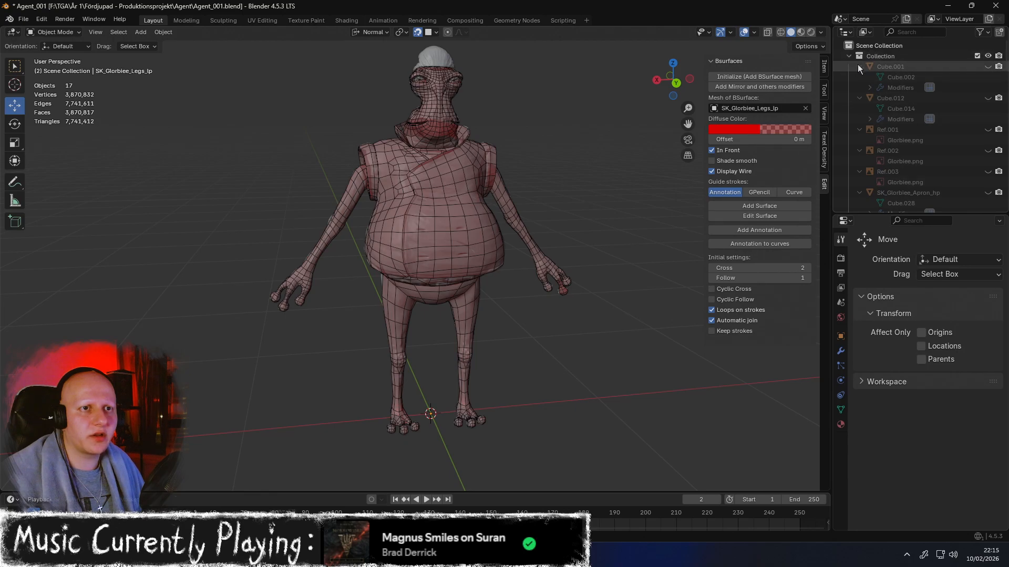
{"action": "left_click", "coordinate": [859, 67]}
{"action": "left_click", "coordinate": [858, 76]}
{"action": "left_click", "coordinate": [858, 87]}
{"action": "left_click", "coordinate": [858, 98]}
{"action": "left_click", "coordinate": [858, 108]}
{"action": "left_click", "coordinate": [860, 120]}
{"action": "left_click", "coordinate": [859, 130]}
{"action": "left_click", "coordinate": [859, 140]}
{"action": "left_click", "coordinate": [859, 151]}
{"action": "left_click", "coordinate": [860, 160]}
Collapse the outliner hierarchies from SK_Glorbiee_Arms_hp through SK_Glorbiee_Torso_hp
{"action": "scroll", "coordinate": [859, 159], "scroll_direction": "down", "scroll_amount": 3}
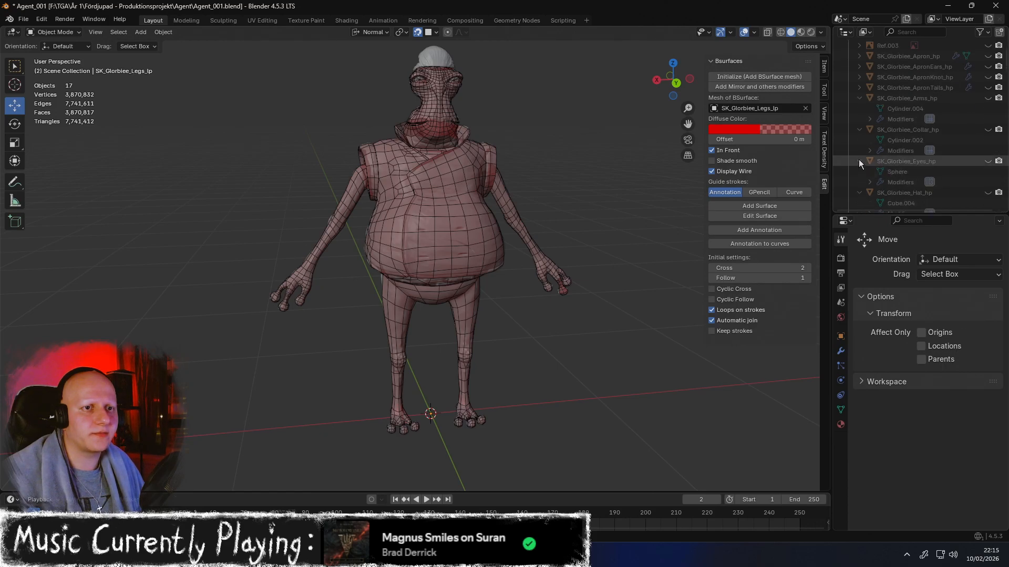
{"action": "left_click", "coordinate": [859, 108]}
{"action": "left_click", "coordinate": [859, 119]}
{"action": "left_click", "coordinate": [859, 130]}
{"action": "left_click", "coordinate": [858, 140]}
{"action": "left_click", "coordinate": [856, 151]}
{"action": "left_click", "coordinate": [858, 162]}
{"action": "left_click", "coordinate": [857, 172]}
{"action": "scroll", "coordinate": [856, 166], "scroll_direction": "down", "scroll_amount": 1}
{"action": "left_click", "coordinate": [857, 161]}
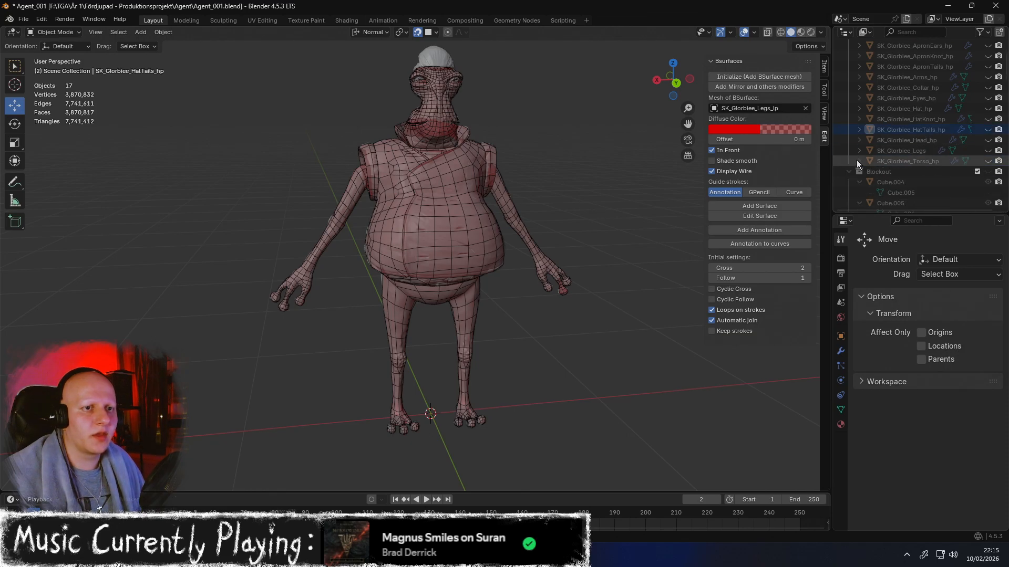
Collapse the outliner hierarchies of Cube.004, Cube.005, Cube.007 and Cube.008 in the Blockout collection
{"action": "scroll", "coordinate": [860, 155], "scroll_direction": "down", "scroll_amount": 2}
{"action": "left_click", "coordinate": [859, 140]}
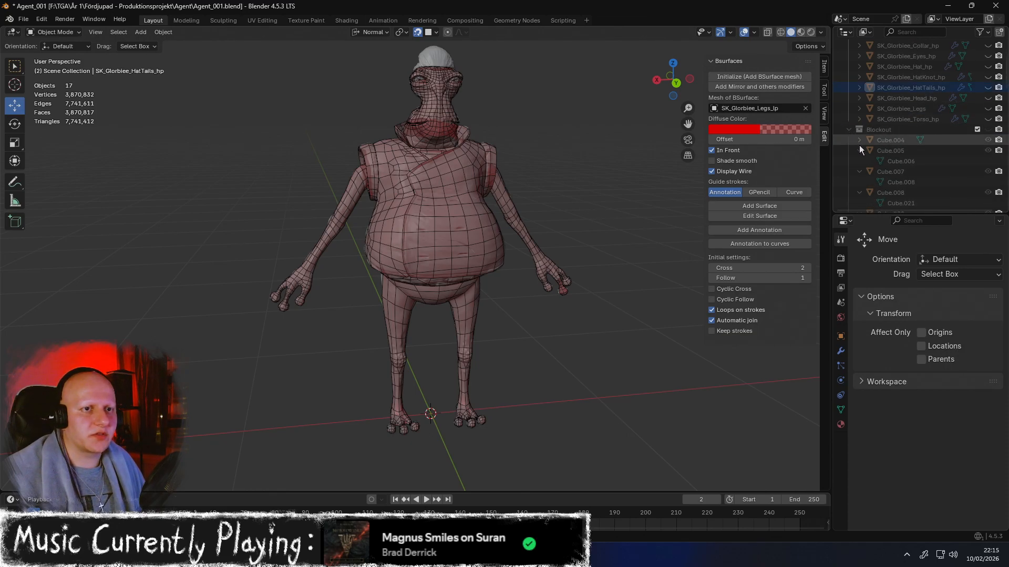
{"action": "left_click", "coordinate": [858, 150]}
{"action": "left_click", "coordinate": [859, 160]}
{"action": "left_click", "coordinate": [858, 169]}
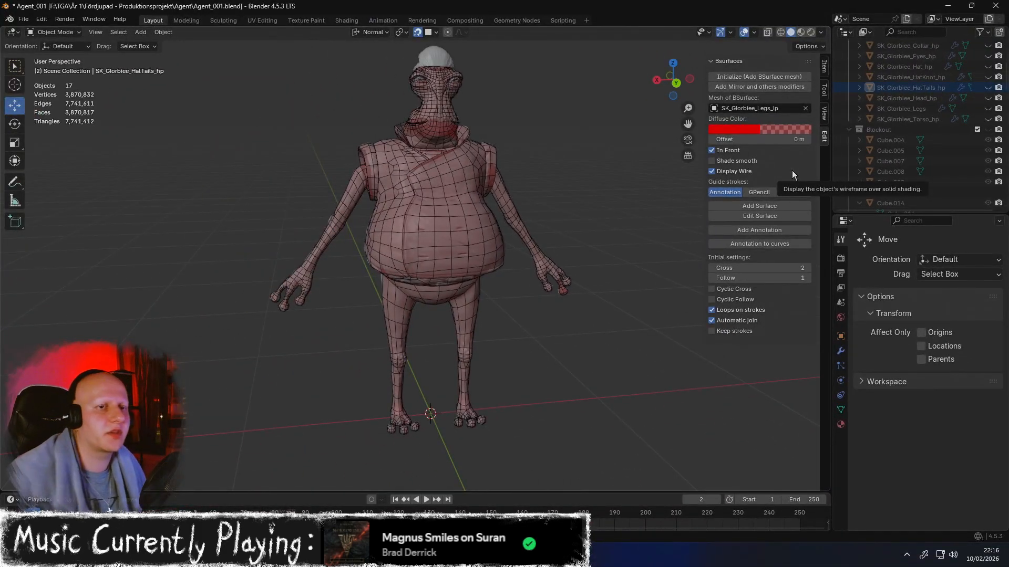
Collapse the outliner hierarchies of Cube.014 through Cube.018 and Cylinder.003 in the Blockout collection
{"action": "scroll", "coordinate": [883, 129], "scroll_direction": "down", "scroll_amount": 3}
{"action": "left_click", "coordinate": [859, 130]}
{"action": "left_click", "coordinate": [858, 140]}
{"action": "left_click", "coordinate": [859, 150]}
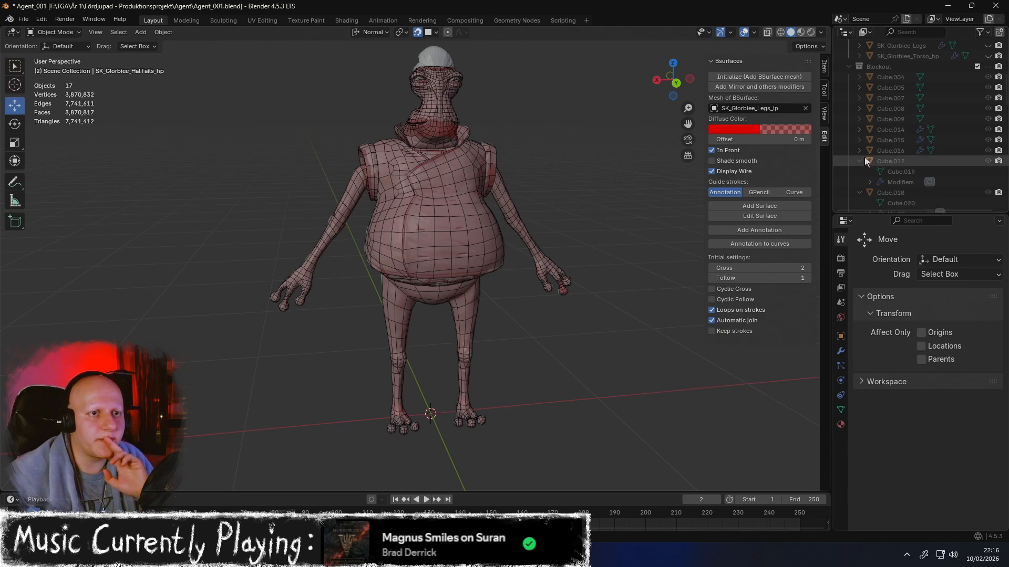
{"action": "left_click", "coordinate": [858, 161]}
{"action": "left_click", "coordinate": [859, 171]}
{"action": "left_click", "coordinate": [860, 178]}
Collapse the remaining cylinder hierarchies in Blockout, and then the Blockout and Collection collections themselves
{"action": "scroll", "coordinate": [858, 177], "scroll_direction": "down", "scroll_amount": 3}
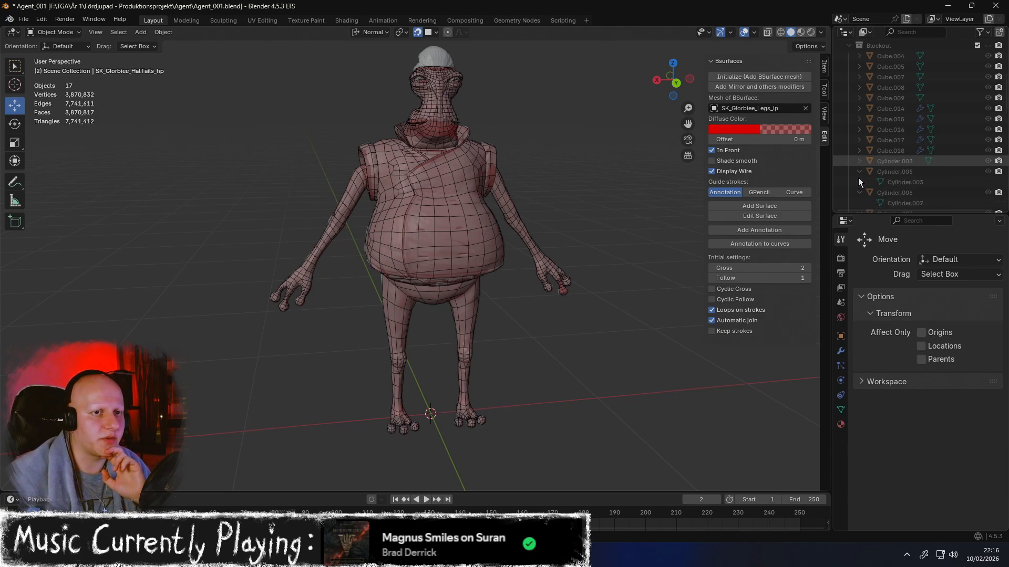
{"action": "left_click", "coordinate": [858, 130]}
{"action": "left_click", "coordinate": [859, 140]}
{"action": "left_click", "coordinate": [858, 150]}
{"action": "scroll", "coordinate": [862, 155], "scroll_direction": "up", "scroll_amount": 4}
{"action": "left_click", "coordinate": [847, 170]}
{"action": "scroll", "coordinate": [850, 157], "scroll_direction": "up", "scroll_amount": 3}
{"action": "left_click", "coordinate": [846, 55]}
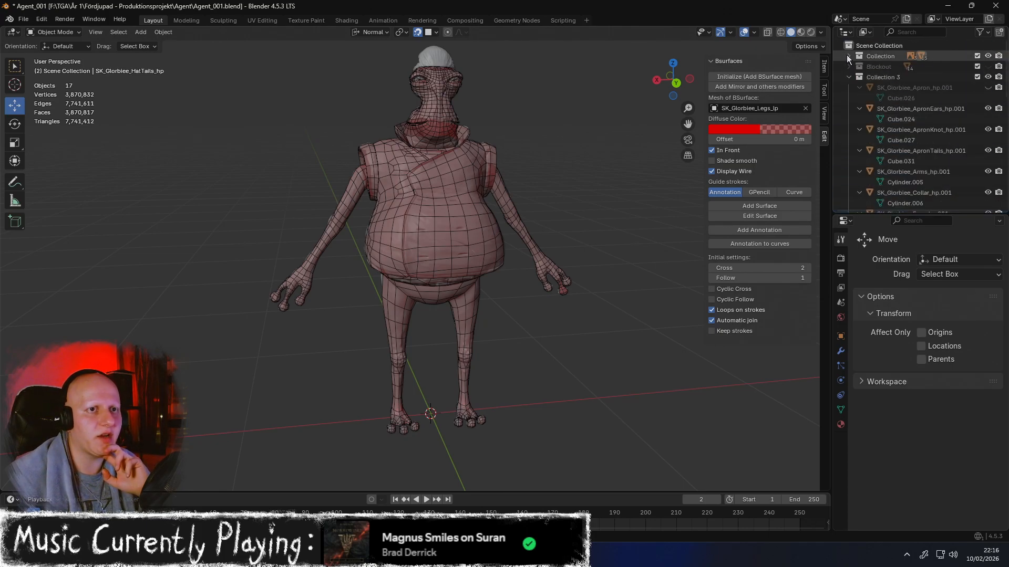
Collapse the outliner hierarchies from SK_Glorbiee_Apron_hp.001 through SK_Glorbiee_Eyes_hp.001 in Collection 3
{"action": "scroll", "coordinate": [849, 74], "scroll_direction": "down", "scroll_amount": 1}
{"action": "left_click", "coordinate": [859, 67]}
{"action": "left_click", "coordinate": [860, 77]}
{"action": "left_click", "coordinate": [859, 87]}
{"action": "left_click", "coordinate": [860, 98]}
{"action": "left_click", "coordinate": [860, 108]}
{"action": "left_click", "coordinate": [859, 119]}
{"action": "left_click", "coordinate": [860, 130]}
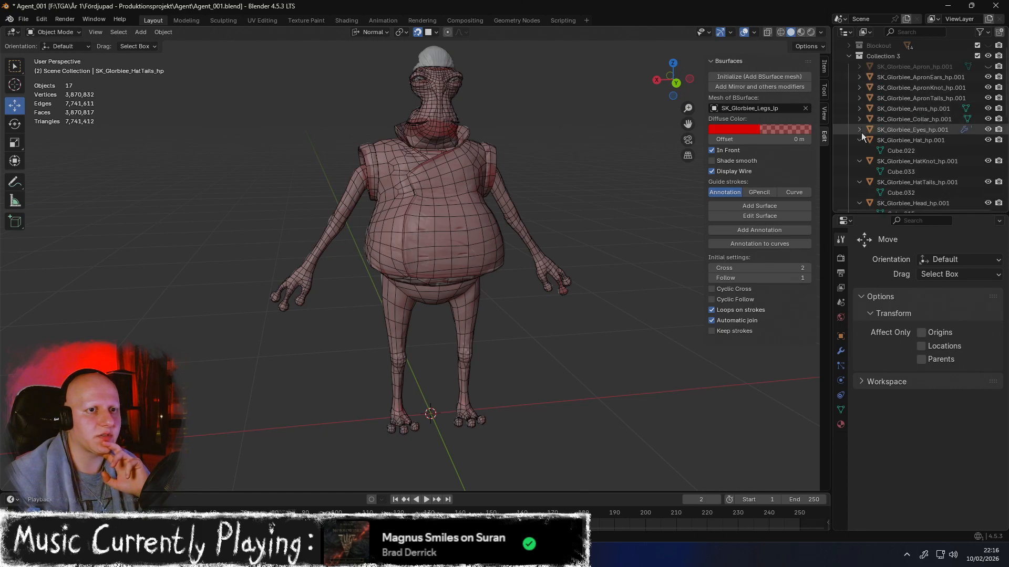
Collapse the outliner hierarchies from SK_Glorbiee_Hat_hp.001 through SK_Glorbiee_Torso_hp.001 in Collection 3
{"action": "left_click", "coordinate": [859, 139]}
{"action": "left_click", "coordinate": [859, 151]}
{"action": "left_click", "coordinate": [860, 161]}
{"action": "left_click", "coordinate": [859, 171]}
{"action": "left_click", "coordinate": [860, 182]}
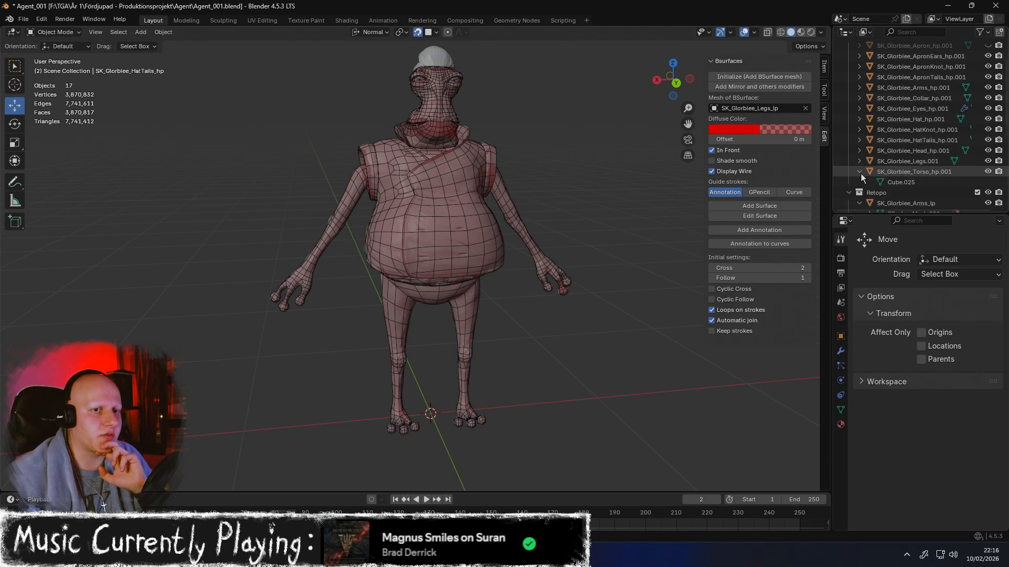
{"action": "scroll", "coordinate": [875, 170], "scroll_direction": "up", "scroll_amount": 2}
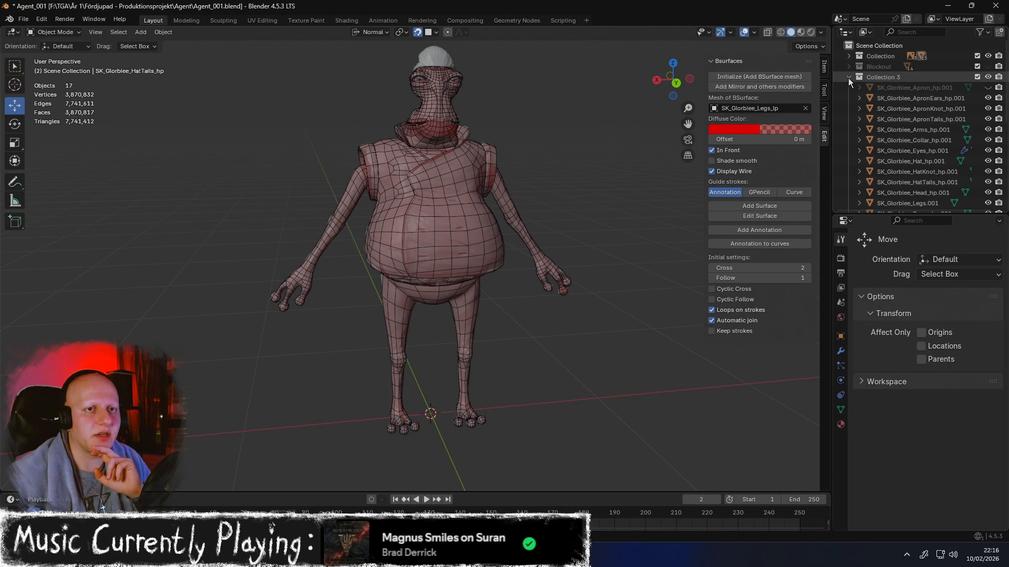
Unhide SK_Glorbiee_Apron_hp.001 in the viewport and collapse Collection 3
{"action": "left_click", "coordinate": [988, 88]}
{"action": "scroll", "coordinate": [946, 149], "scroll_direction": "down", "scroll_amount": 3}
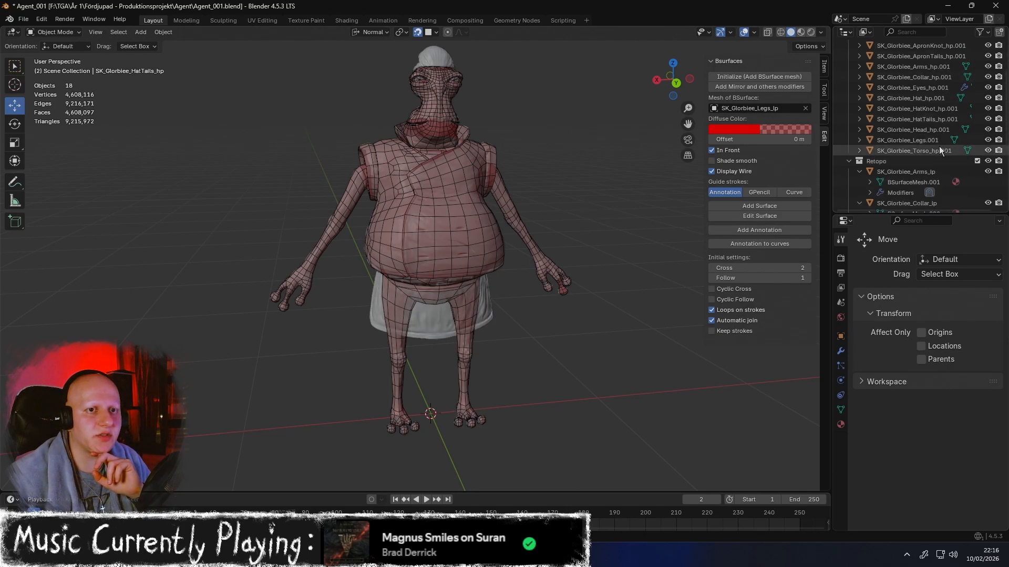
{"action": "scroll", "coordinate": [938, 146], "scroll_direction": "up", "scroll_amount": 3}
{"action": "left_click", "coordinate": [848, 77]}
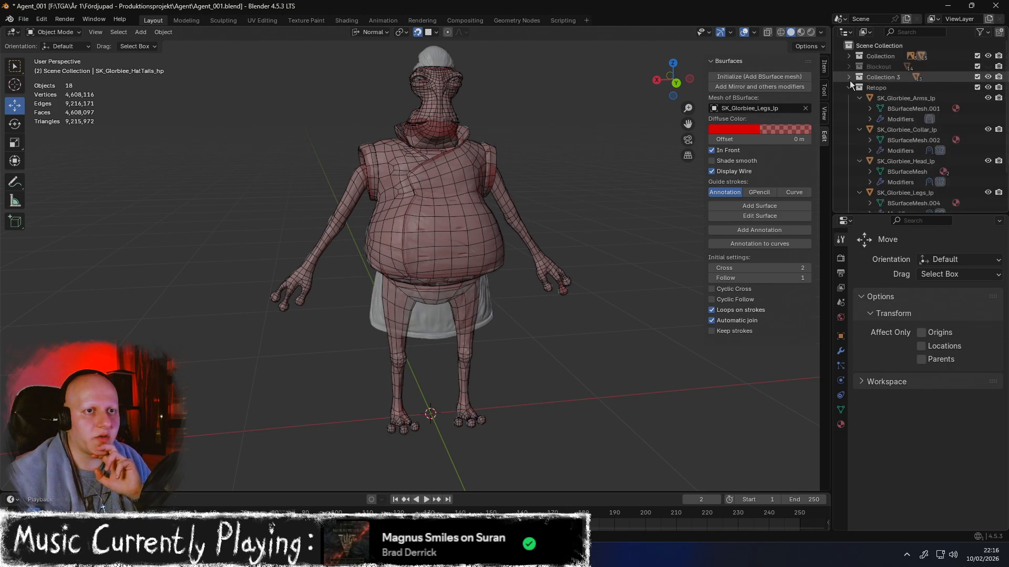
Collapse the outliner hierarchies of the arms, collar, head, legs and torso low-poly meshes in the Retopo collection
{"action": "left_click", "coordinate": [859, 108]}
{"action": "left_click", "coordinate": [859, 108]}
{"action": "left_click", "coordinate": [860, 119]}
{"action": "left_click", "coordinate": [860, 130]}
{"action": "left_click", "coordinate": [860, 140]}
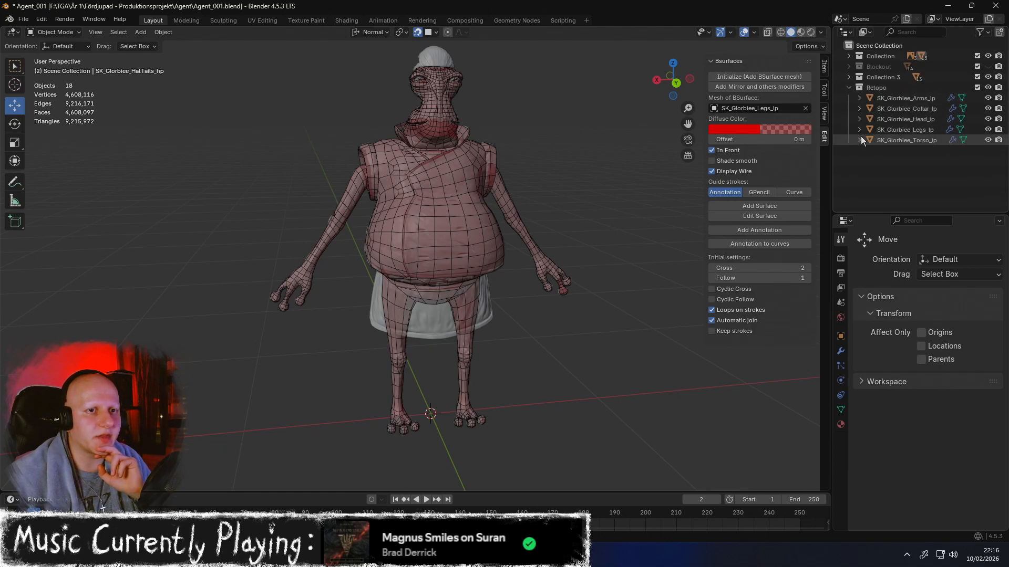
Select all five low-poly meshes in the Retopo collection and inspect them against the sculpt from several sides
{"action": "left_click", "coordinate": [900, 139]}
{"action": "left_click", "coordinate": [908, 98], "text": "shift"}
{"action": "middle_click_drag", "start_coordinate": [615, 173], "coordinate": [604, 186]}
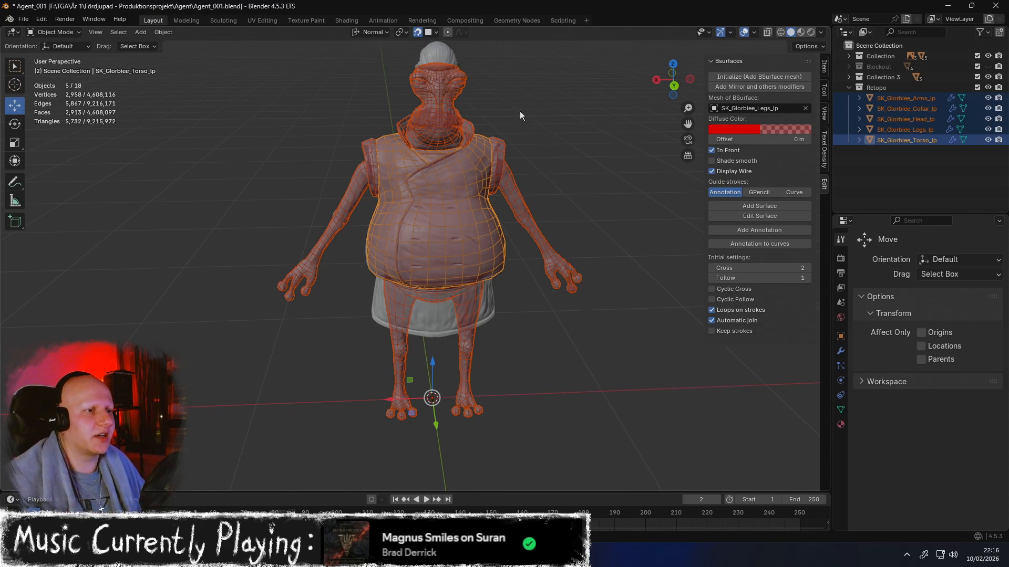
{"action": "middle_click_drag", "start_coordinate": [435, 206], "coordinate": [445, 244]}
{"action": "middle_click_drag", "start_coordinate": [550, 265], "coordinate": [458, 267]}
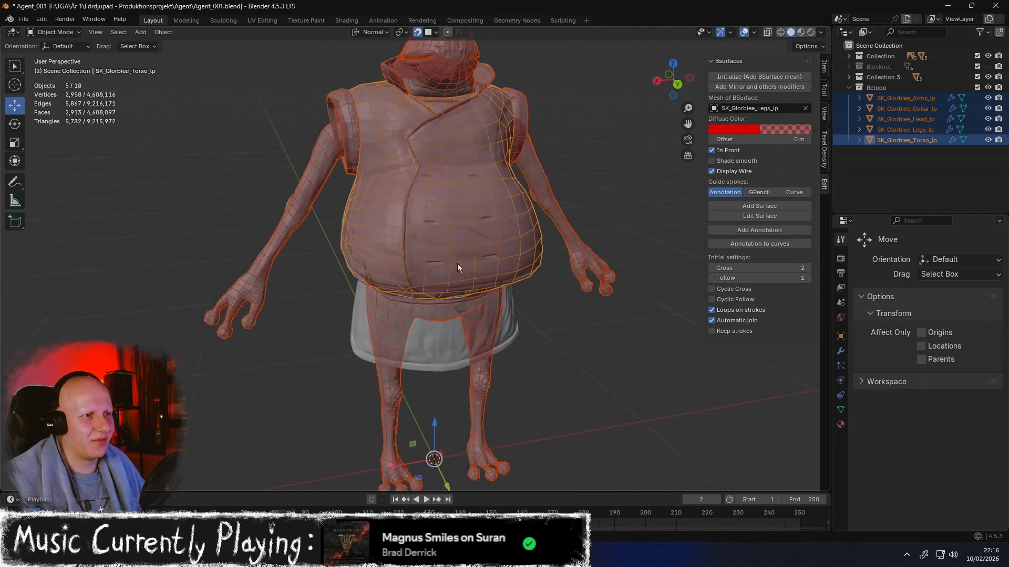
{"action": "middle_click_drag", "start_coordinate": [504, 212], "coordinate": [480, 173]}
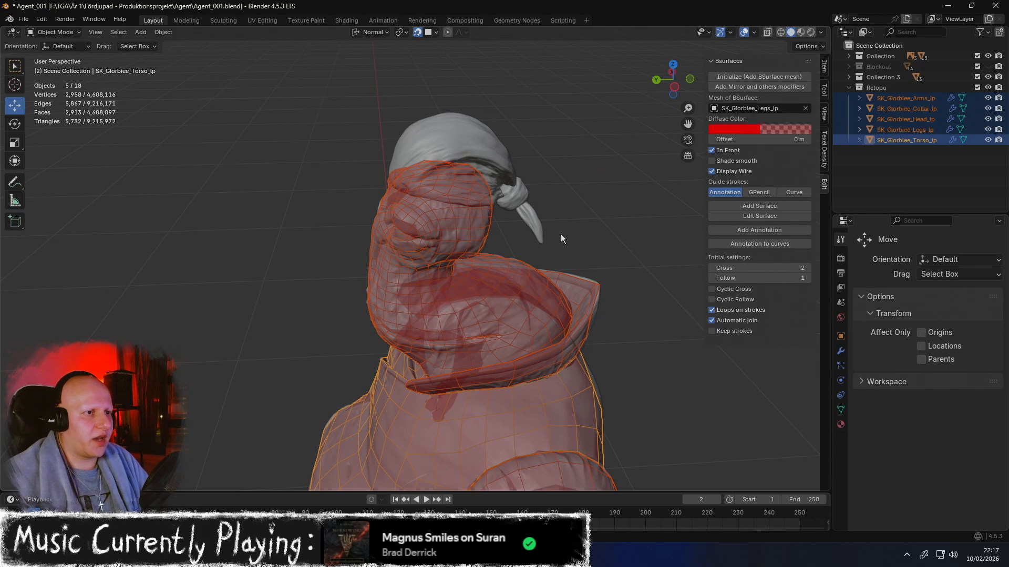
{"action": "scroll", "coordinate": [546, 214], "scroll_direction": "down", "scroll_amount": 2}
{"action": "middle_click_drag", "start_coordinate": [527, 209], "coordinate": [482, 185]}
{"action": "left_click_drag", "start_coordinate": [487, 209], "coordinate": [445, 164]}
{"action": "middle_click_drag", "start_coordinate": [520, 218], "coordinate": [506, 202]}
{"action": "middle_click_drag", "start_coordinate": [512, 420], "coordinate": [452, 252], "text": "shift"}
Examine the apron pieces on the creature's back and the area where the torso mesh meets the legs mesh
{"action": "left_click", "coordinate": [590, 289]}
{"action": "middle_click_drag", "start_coordinate": [590, 289], "coordinate": [704, 300]}
{"action": "middle_click_drag", "start_coordinate": [541, 347], "coordinate": [496, 285]}
{"action": "left_click", "coordinate": [504, 284]}
{"action": "left_click", "coordinate": [515, 256], "text": "shift"}
{"action": "left_click", "coordinate": [508, 339], "text": "shift"}
{"action": "middle_click_drag", "start_coordinate": [574, 320], "coordinate": [229, 323]}
{"action": "middle_click_drag", "start_coordinate": [538, 298], "coordinate": [385, 257]}
{"action": "scroll", "coordinate": [481, 275], "scroll_direction": "up", "scroll_amount": 3}
{"action": "left_click", "coordinate": [525, 311]}
{"action": "scroll", "coordinate": [487, 298], "scroll_direction": "up", "scroll_amount": 3}
{"action": "middle_click_drag", "start_coordinate": [487, 297], "coordinate": [490, 240], "text": "shift"}
{"action": "scroll", "coordinate": [509, 270], "scroll_direction": "down", "scroll_amount": 3}
{"action": "scroll", "coordinate": [512, 336], "scroll_direction": "down", "scroll_amount": 3}
{"action": "scroll", "coordinate": [458, 308], "scroll_direction": "up", "scroll_amount": 5}
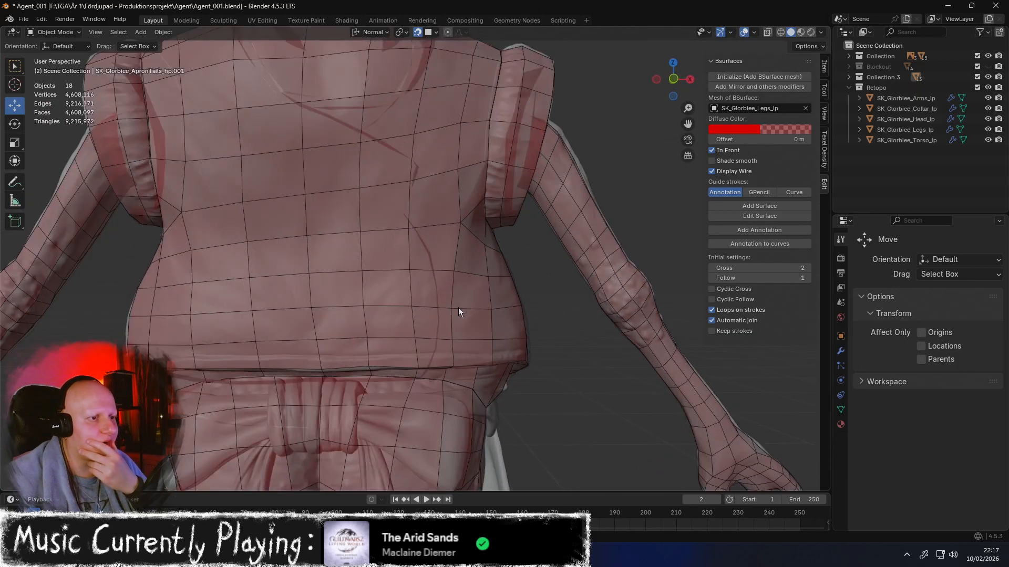
{"action": "middle_click_drag", "start_coordinate": [457, 288], "coordinate": [555, 197]}
{"action": "scroll", "coordinate": [420, 234], "scroll_direction": "up", "scroll_amount": 6}
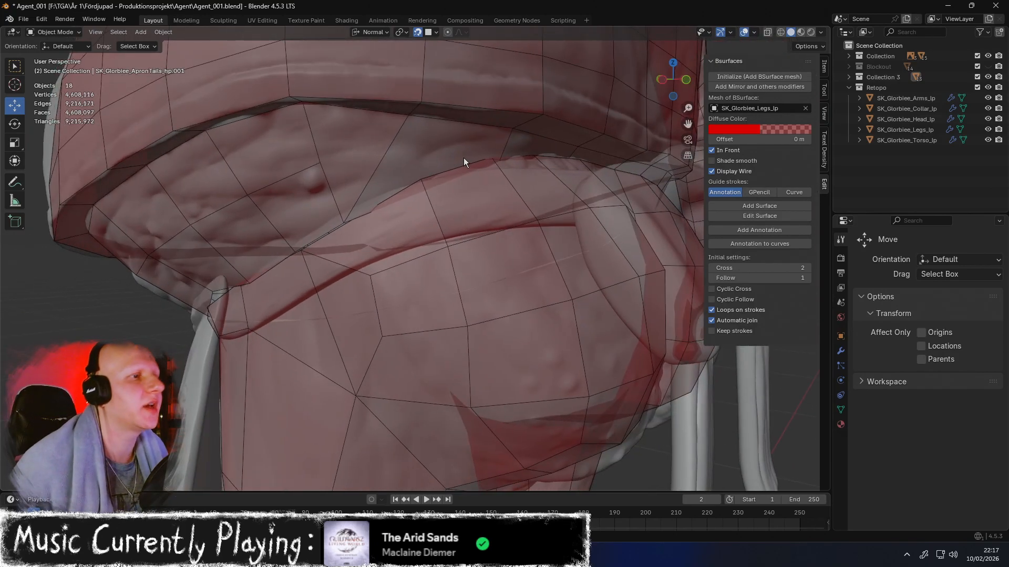
{"action": "middle_click_drag", "start_coordinate": [575, 175], "coordinate": [532, 140]}
Select the low-poly torso mesh and hide the high-poly apron, apron ears, apron knot and apron tails in Collection 3
{"action": "left_click", "coordinate": [481, 156]}
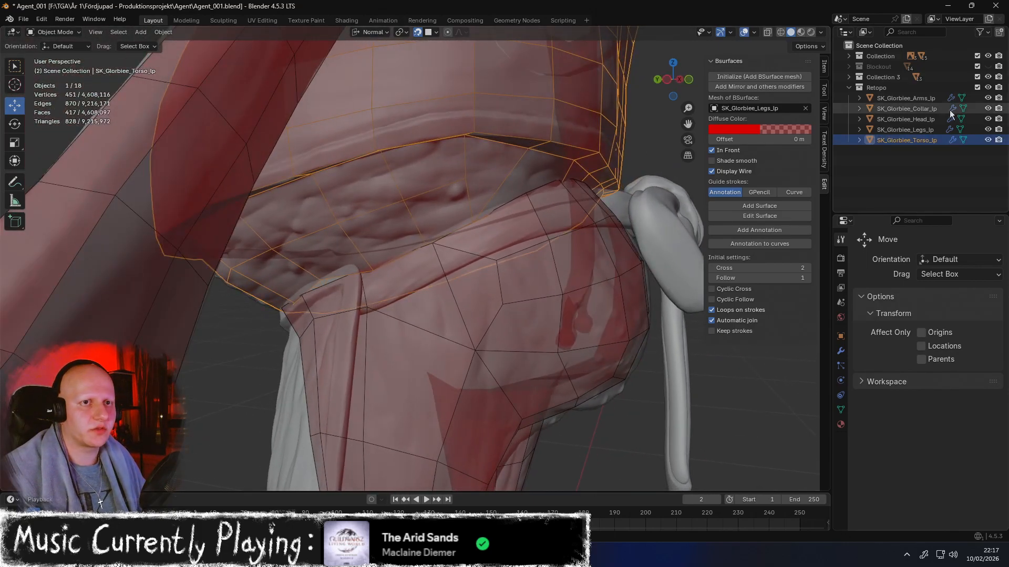
{"action": "left_click", "coordinate": [849, 77]}
{"action": "scroll", "coordinate": [934, 184], "scroll_direction": "down", "scroll_amount": 3}
{"action": "scroll", "coordinate": [938, 163], "scroll_direction": "up", "scroll_amount": 3}
{"action": "left_click", "coordinate": [987, 88]}
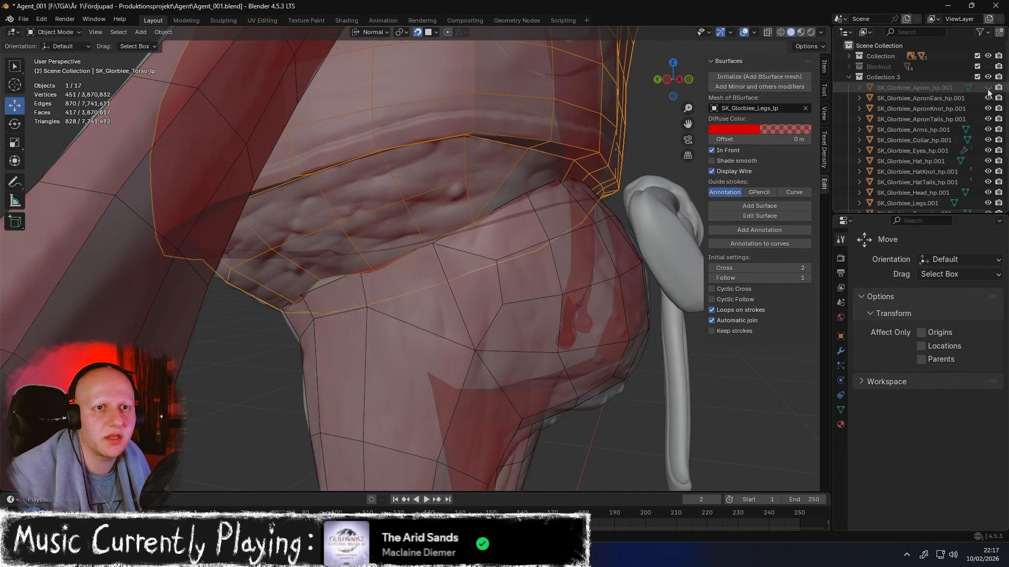
{"action": "left_click", "coordinate": [988, 97]}
{"action": "left_click", "coordinate": [988, 108]}
{"action": "left_click", "coordinate": [988, 118]}
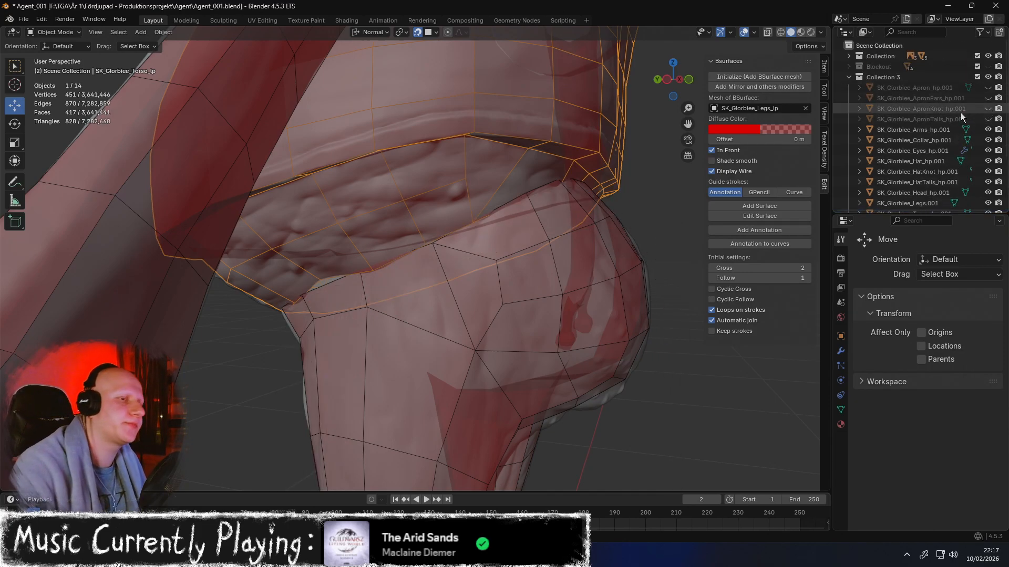
Edit the torso mesh with Poly Build, repositioning the vertices along the belly's lower front edge to meet the legs
{"action": "key", "text": "Tab"}
{"action": "middle_click_drag", "start_coordinate": [353, 262], "coordinate": [482, 219]}
{"action": "left_click_drag", "start_coordinate": [505, 234], "coordinate": [514, 226]}
{"action": "left_click_drag", "start_coordinate": [440, 248], "coordinate": [467, 237]}
{"action": "middle_click_drag", "start_coordinate": [464, 239], "coordinate": [467, 262]}
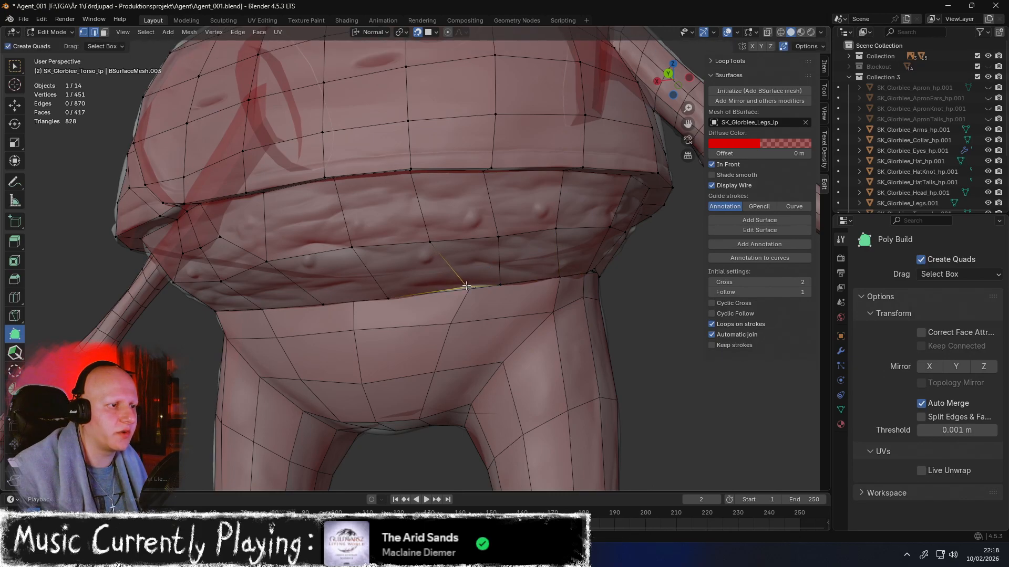
{"action": "middle_click_drag", "start_coordinate": [464, 279], "coordinate": [465, 287]}
{"action": "middle_click_drag", "start_coordinate": [400, 300], "coordinate": [418, 266]}
{"action": "left_click_drag", "start_coordinate": [425, 249], "coordinate": [418, 247]}
{"action": "left_click_drag", "start_coordinate": [411, 300], "coordinate": [412, 295]}
{"action": "middle_click_drag", "start_coordinate": [412, 295], "coordinate": [395, 275]}
Reposition the torso mesh's lower border vertices from the front around one hip so they follow the legs mesh
{"action": "left_click_drag", "start_coordinate": [458, 264], "coordinate": [455, 264]}
{"action": "left_click_drag", "start_coordinate": [417, 213], "coordinate": [446, 212]}
{"action": "middle_click_drag", "start_coordinate": [455, 262], "coordinate": [484, 232]}
{"action": "left_click_drag", "start_coordinate": [481, 240], "coordinate": [477, 234]}
{"action": "middle_click_drag", "start_coordinate": [477, 233], "coordinate": [444, 250]}
{"action": "middle_click_drag", "start_coordinate": [442, 236], "coordinate": [472, 217]}
{"action": "left_click_drag", "start_coordinate": [408, 218], "coordinate": [483, 181]}
{"action": "left_click_drag", "start_coordinate": [361, 245], "coordinate": [361, 246]}
{"action": "middle_click_drag", "start_coordinate": [353, 254], "coordinate": [327, 264]}
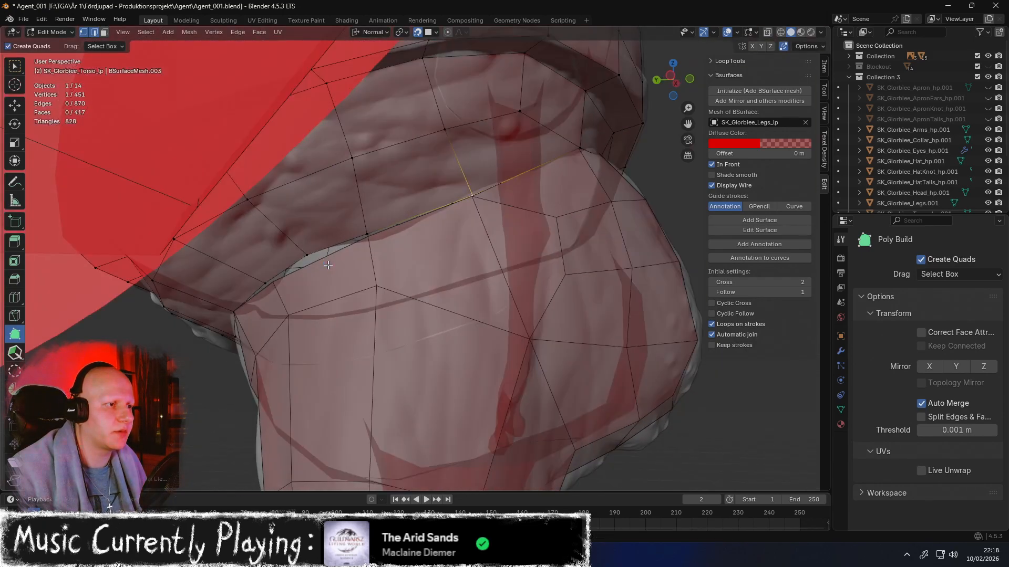
{"action": "scroll", "coordinate": [362, 237], "scroll_direction": "up", "scroll_amount": 1}
{"action": "left_click_drag", "start_coordinate": [381, 211], "coordinate": [381, 213]}
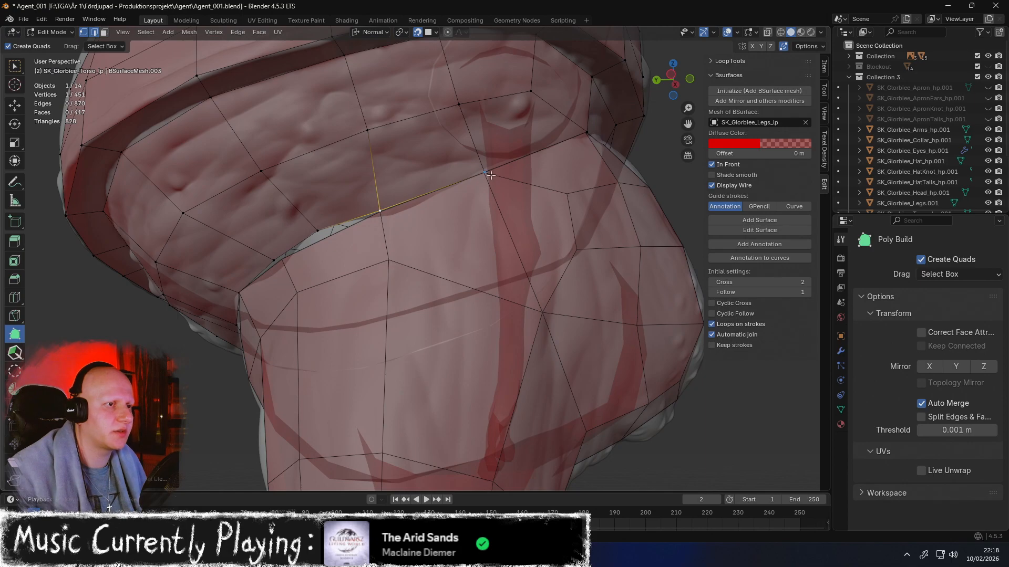
Adjust the torso mesh's vertices along the shirt hem and the lower border across the creature's back
{"action": "middle_click_drag", "start_coordinate": [491, 175], "coordinate": [364, 205]}
{"action": "left_click_drag", "start_coordinate": [331, 211], "coordinate": [324, 205]}
{"action": "middle_click_drag", "start_coordinate": [346, 205], "coordinate": [381, 171]}
{"action": "left_click_drag", "start_coordinate": [382, 189], "coordinate": [396, 175]}
{"action": "mouse_move", "coordinate": [388, 183]}
{"action": "middle_mouse_down"}
{"action": "mouse_move", "coordinate": [400, 215]}
{"action": "mouse_move", "coordinate": [404, 176]}
{"action": "mouse_move", "coordinate": [399, 192]}
{"action": "middle_mouse_up"}
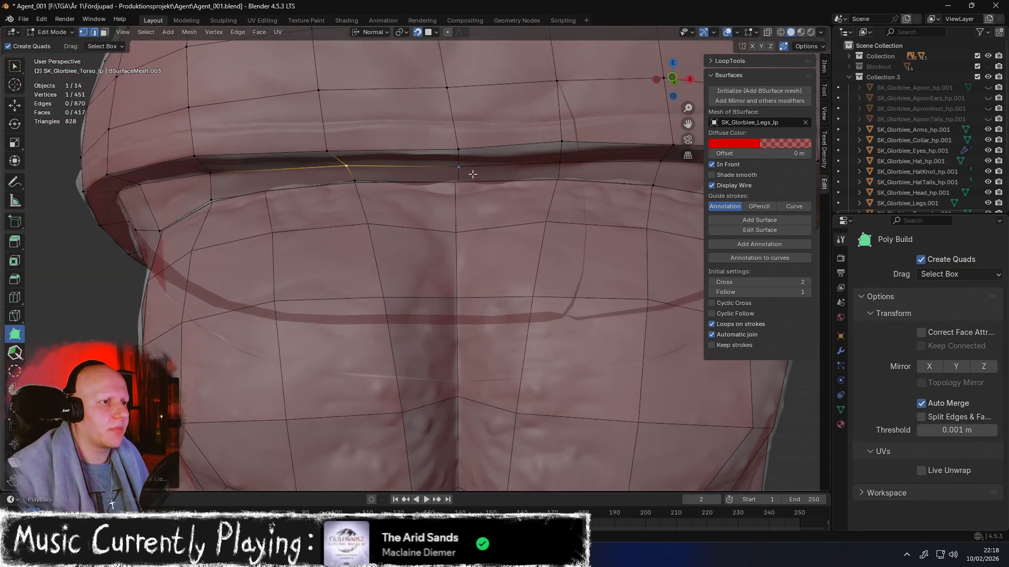
{"action": "left_click_drag", "start_coordinate": [458, 180], "coordinate": [457, 151]}
{"action": "middle_click_drag", "start_coordinate": [457, 151], "coordinate": [484, 238]}
{"action": "left_click_drag", "start_coordinate": [459, 247], "coordinate": [455, 231]}
{"action": "middle_click_drag", "start_coordinate": [455, 231], "coordinate": [430, 212]}
{"action": "middle_click_drag", "start_coordinate": [418, 155], "coordinate": [409, 188]}
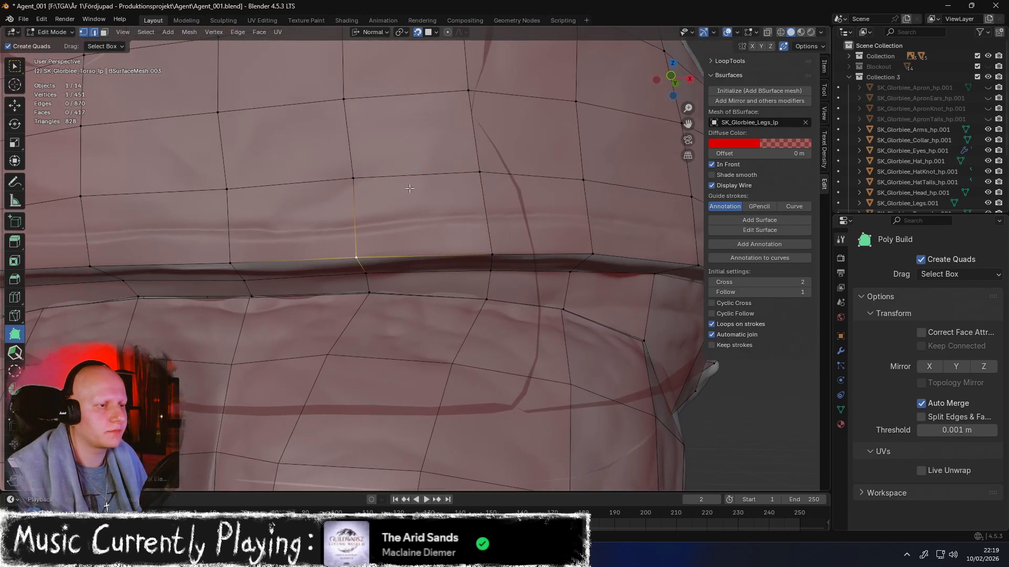
Reposition the torso mesh's lower border vertices from the back around the opposite hip
{"action": "left_click_drag", "start_coordinate": [486, 290], "coordinate": [484, 289]}
{"action": "middle_click_drag", "start_coordinate": [484, 289], "coordinate": [439, 274]}
{"action": "left_click_drag", "start_coordinate": [440, 274], "coordinate": [440, 275]}
{"action": "middle_click_drag", "start_coordinate": [440, 276], "coordinate": [387, 269]}
{"action": "left_click_drag", "start_coordinate": [382, 296], "coordinate": [379, 288]}
{"action": "middle_click_drag", "start_coordinate": [380, 288], "coordinate": [339, 289]}
{"action": "left_click_drag", "start_coordinate": [424, 346], "coordinate": [369, 317]}
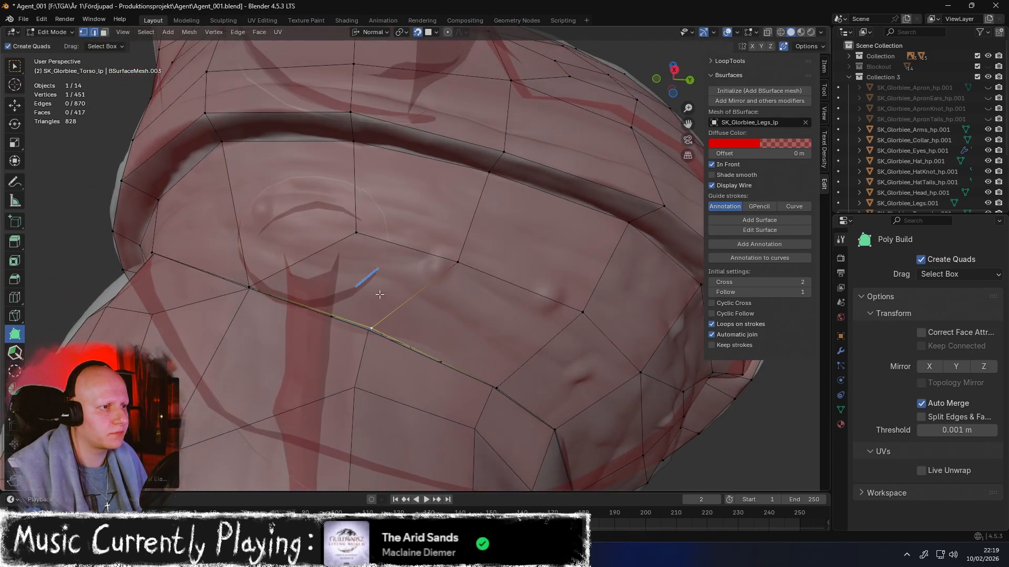
Adjust the remaining vertices on the belly's underside between the opposite hip and the front
{"action": "middle_click_drag", "start_coordinate": [366, 267], "coordinate": [385, 270]}
{"action": "left_click_drag", "start_coordinate": [423, 265], "coordinate": [396, 250]}
{"action": "middle_click_drag", "start_coordinate": [396, 250], "coordinate": [419, 263]}
{"action": "left_click_drag", "start_coordinate": [390, 331], "coordinate": [384, 337]}
{"action": "middle_click_drag", "start_coordinate": [384, 338], "coordinate": [464, 286]}
Switch to the Move tool and select the vertical edge at the front centre of the torso's lower border
{"action": "scroll", "coordinate": [465, 286], "scroll_direction": "down", "scroll_amount": 5}
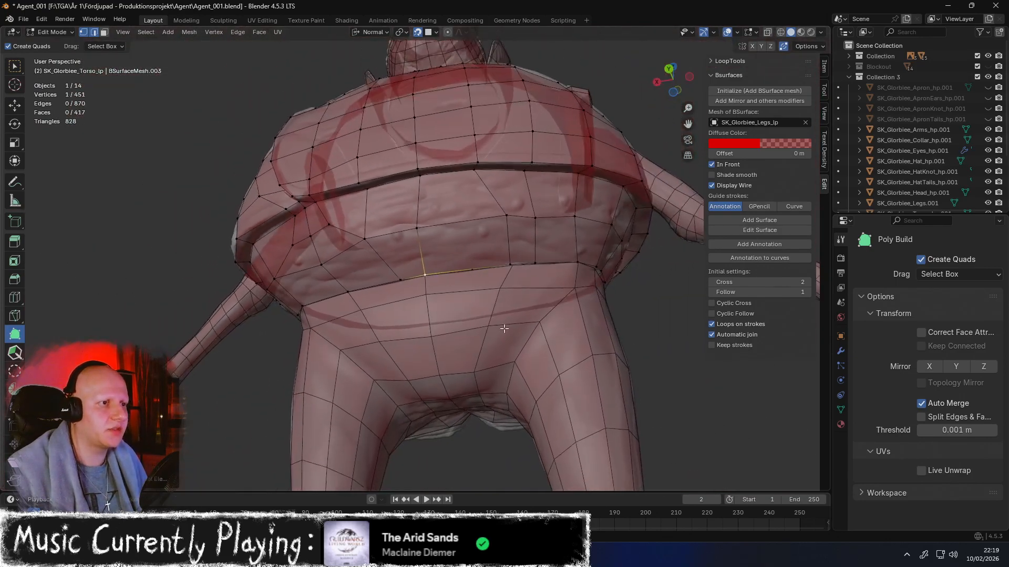
{"action": "middle_click_drag", "start_coordinate": [504, 329], "coordinate": [432, 277]}
{"action": "key", "text": "shift+space"}
{"action": "key", "text": "g"}
{"action": "scroll", "coordinate": [432, 277], "scroll_direction": "up", "scroll_amount": 3}
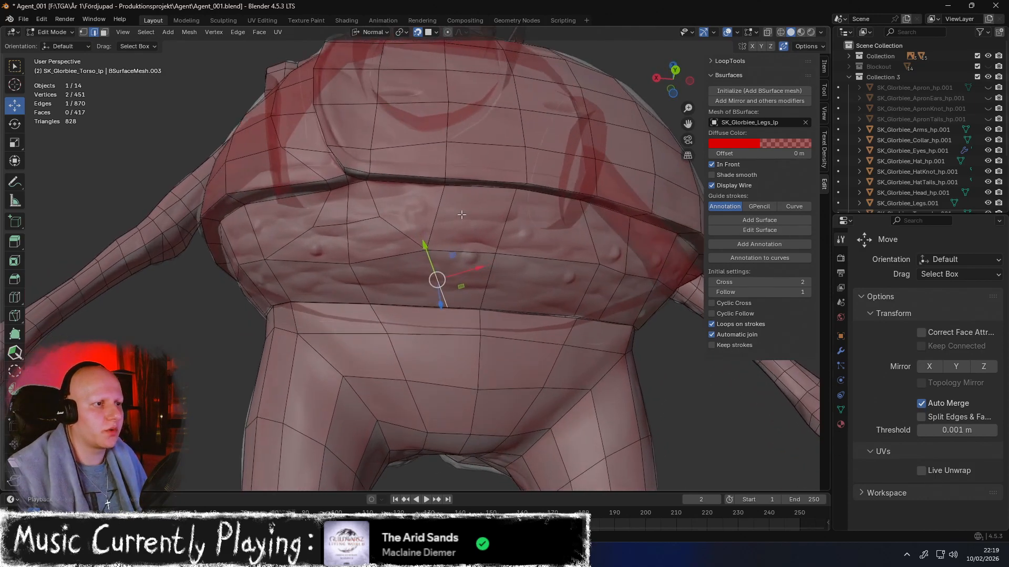
{"action": "left_click", "coordinate": [440, 208], "text": "shift"}
{"action": "key", "text": "x"}
{"action": "left_click", "coordinate": [440, 209]}
{"action": "key", "text": "ctrl+z"}
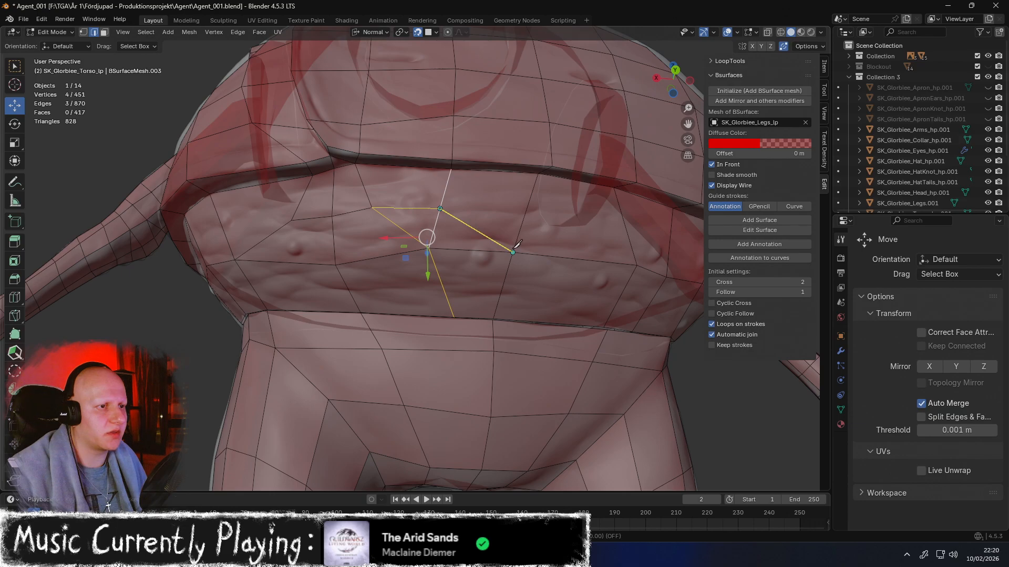
Cut a diagonal edge across the face at the belly underside's centre and remove the old vertical edges beside it
{"action": "key", "text": "space"}
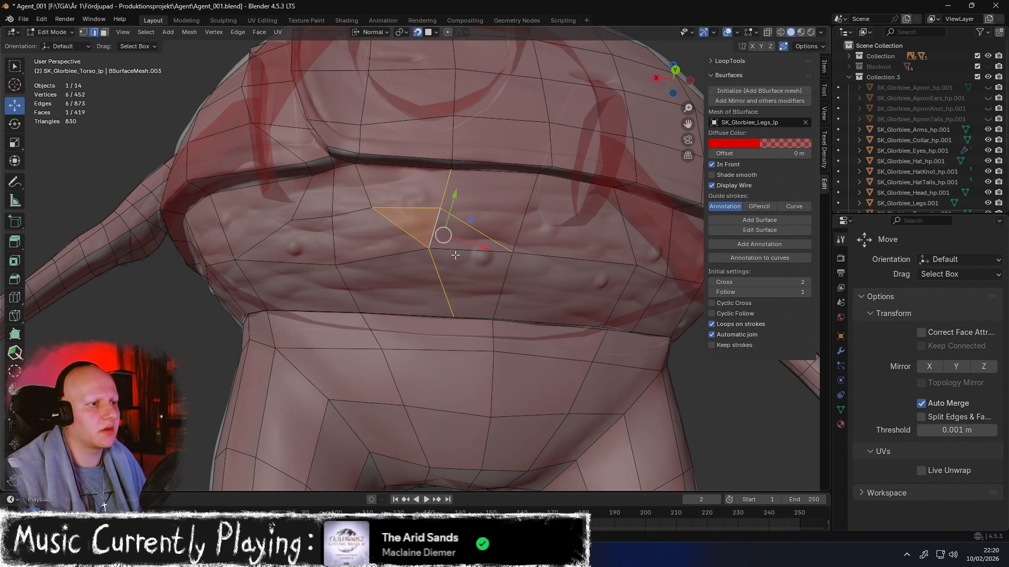
{"action": "left_click", "coordinate": [441, 273]}
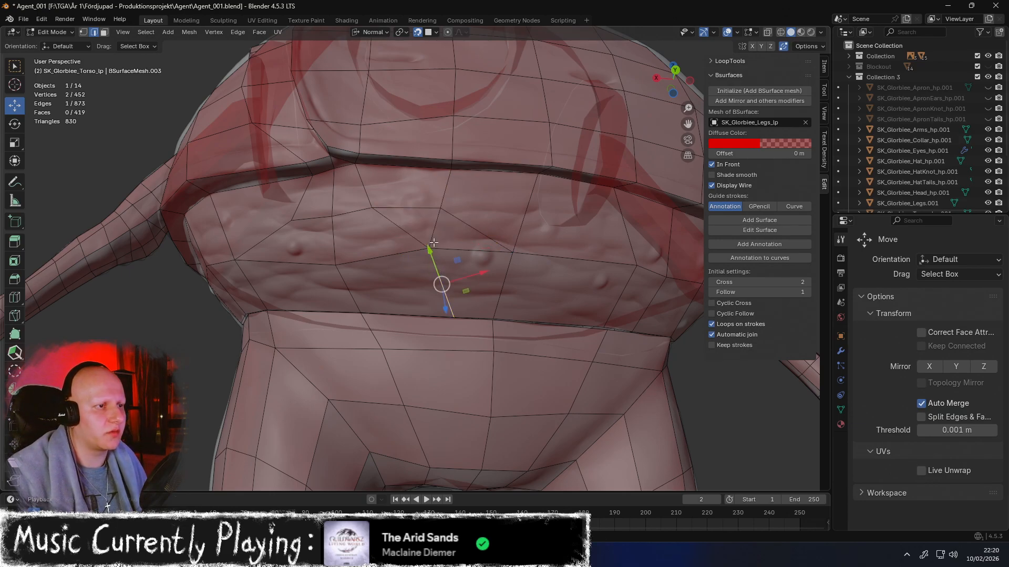
{"action": "key", "text": "x"}
{"action": "left_click", "coordinate": [436, 206]}
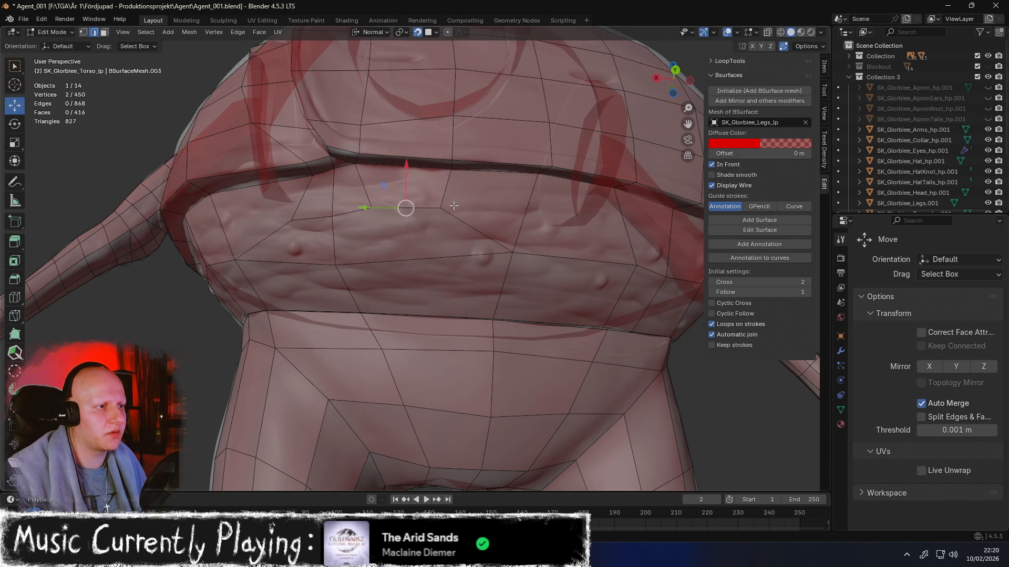
Cut a V-shaped pair of edges beside the belly underside's centre and remove the redundant edge between them
{"action": "mouse_move", "coordinate": [375, 184]}
{"action": "middle_mouse_down"}
{"action": "mouse_move", "coordinate": [395, 200]}
{"action": "mouse_move", "coordinate": [394, 232]}
{"action": "mouse_move", "coordinate": [387, 198]}
{"action": "middle_mouse_up"}
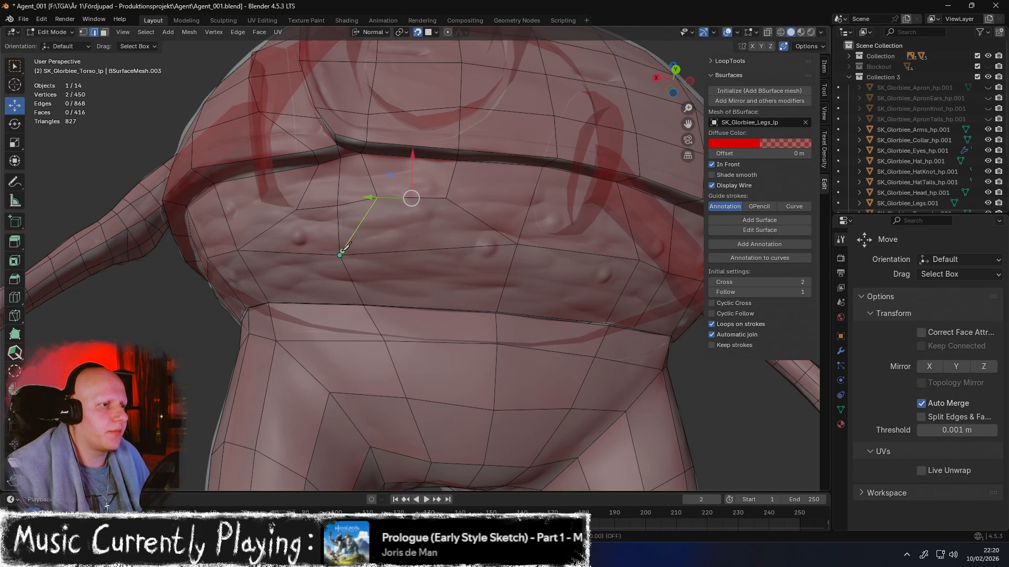
{"action": "left_click", "coordinate": [297, 211]}
{"action": "key", "text": "Return"}
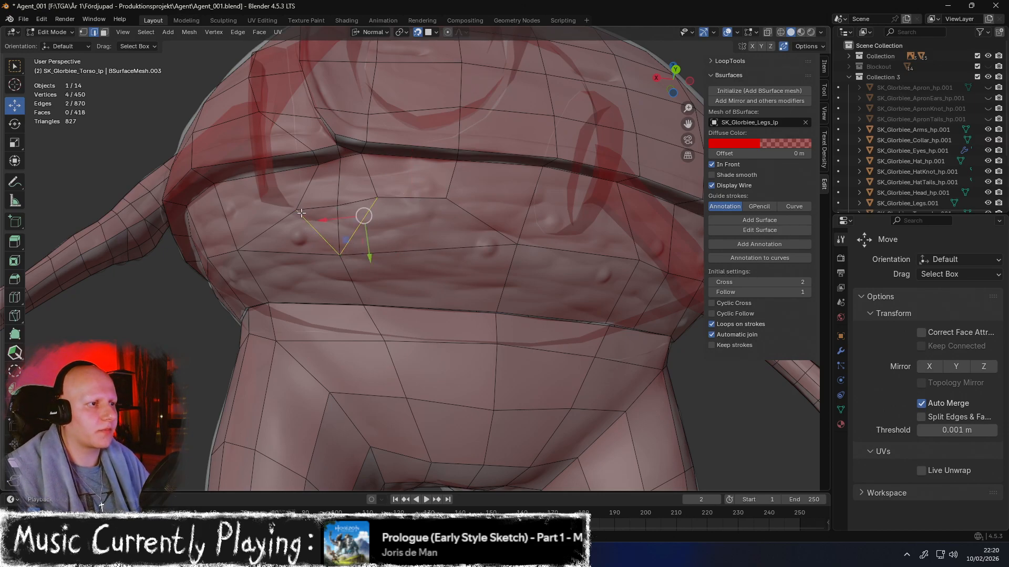
{"action": "key", "text": "x"}
{"action": "left_click", "coordinate": [338, 213]}
{"action": "middle_click_drag", "start_coordinate": [338, 213], "coordinate": [351, 210]}
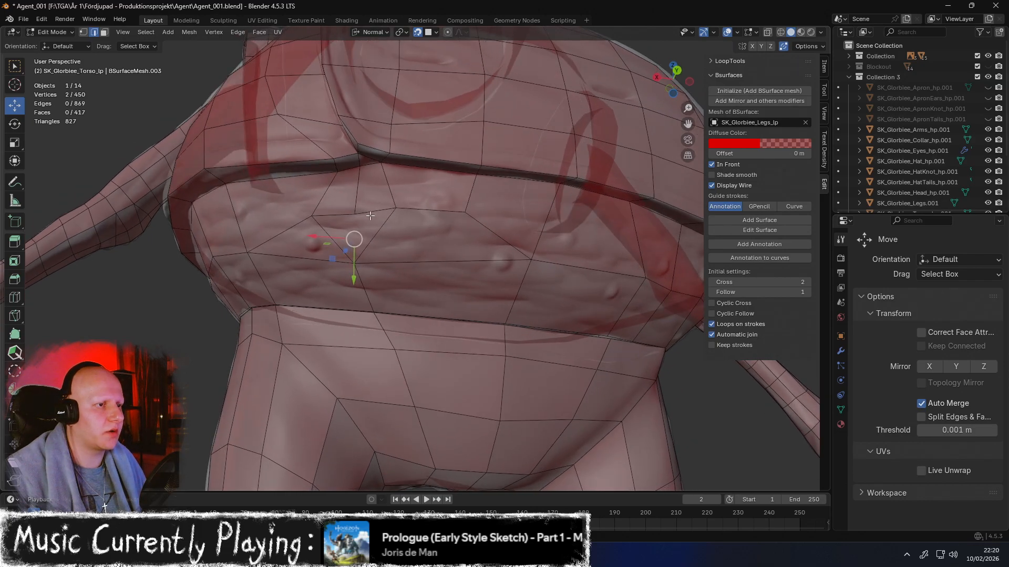
Switch to the PolyQuilt tool and smooth the vertices around the new cuts on the belly's underside
{"action": "left_click", "coordinate": [14, 335]}
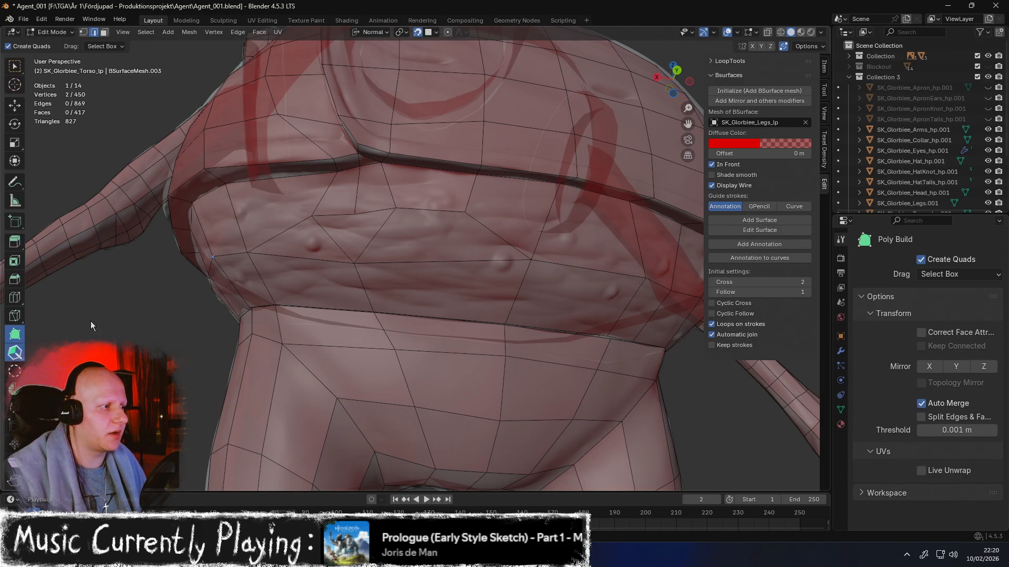
{"action": "mouse_move", "coordinate": [358, 261]}
{"action": "left_mouse_down", "text": "shift"}
{"action": "mouse_move", "coordinate": [366, 213]}
{"action": "mouse_move", "coordinate": [399, 215]}
{"action": "mouse_move", "coordinate": [315, 225]}
{"action": "mouse_move", "coordinate": [357, 199]}
{"action": "left_mouse_up", "text": "shift"}
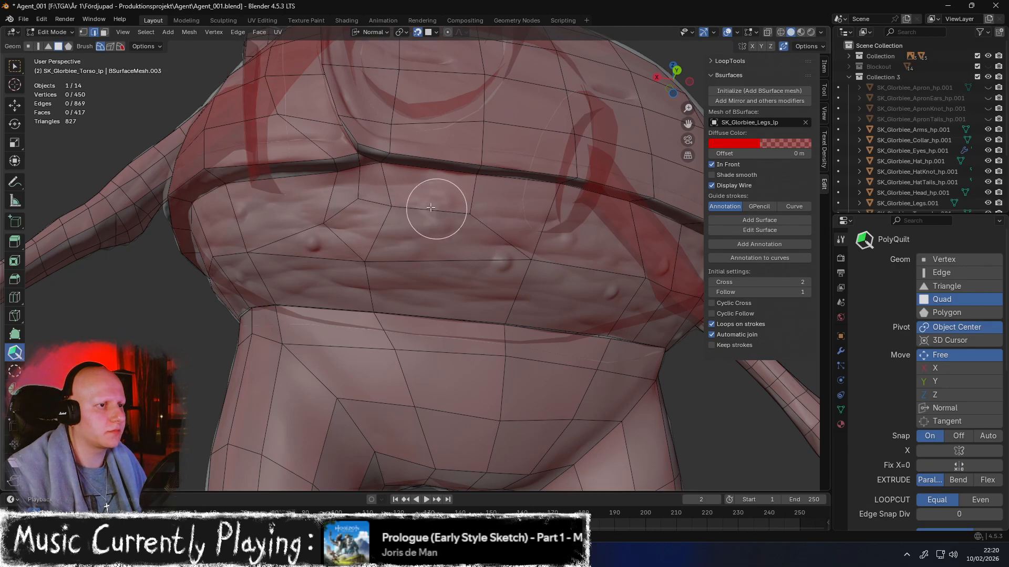
{"action": "scroll", "coordinate": [341, 220], "scroll_direction": "up", "scroll_amount": 3}
{"action": "mouse_move", "coordinate": [341, 230]}
{"action": "middle_mouse_down"}
{"action": "mouse_move", "coordinate": [301, 254]}
{"action": "mouse_move", "coordinate": [414, 218]}
{"action": "middle_mouse_up"}
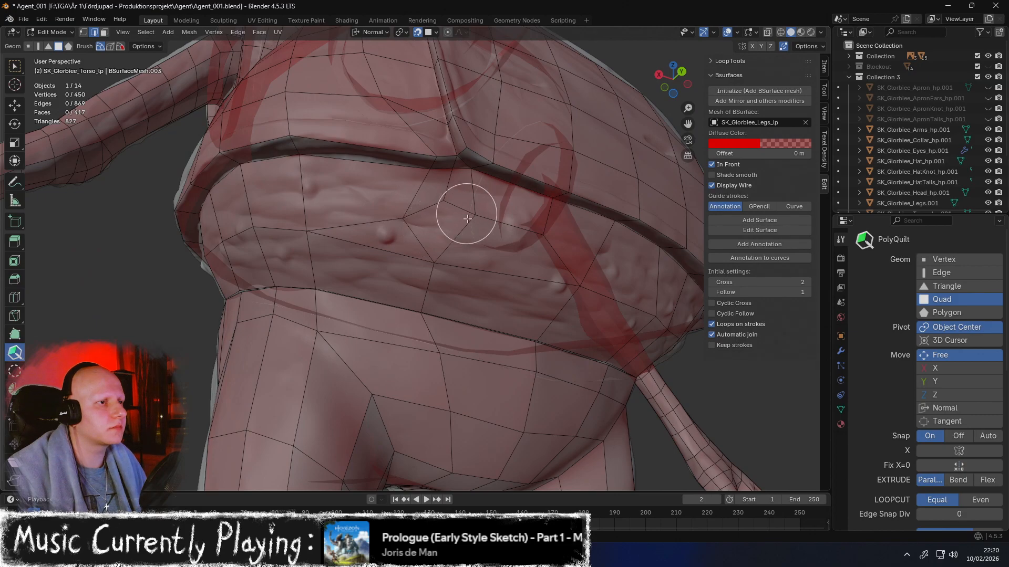
Inspect the torso's belly underside, sides and back to check the wireframe against the sculpt
{"action": "mouse_move", "coordinate": [268, 227]}
{"action": "middle_mouse_down"}
{"action": "mouse_move", "coordinate": [370, 230]}
{"action": "mouse_move", "coordinate": [478, 265]}
{"action": "mouse_move", "coordinate": [398, 265]}
{"action": "mouse_move", "coordinate": [349, 243]}
{"action": "middle_mouse_up"}
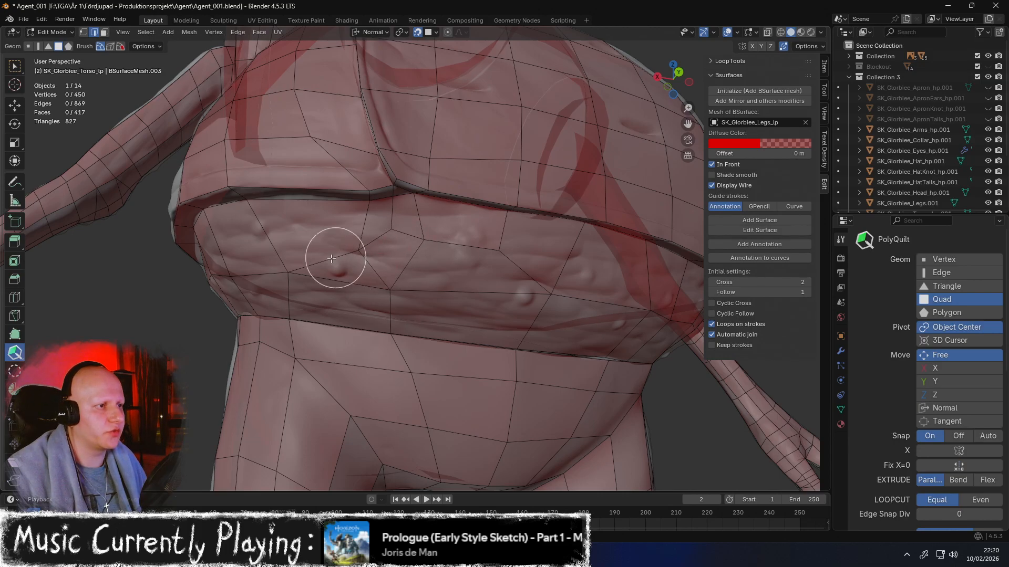
{"action": "middle_click_drag", "start_coordinate": [373, 272], "coordinate": [414, 272]}
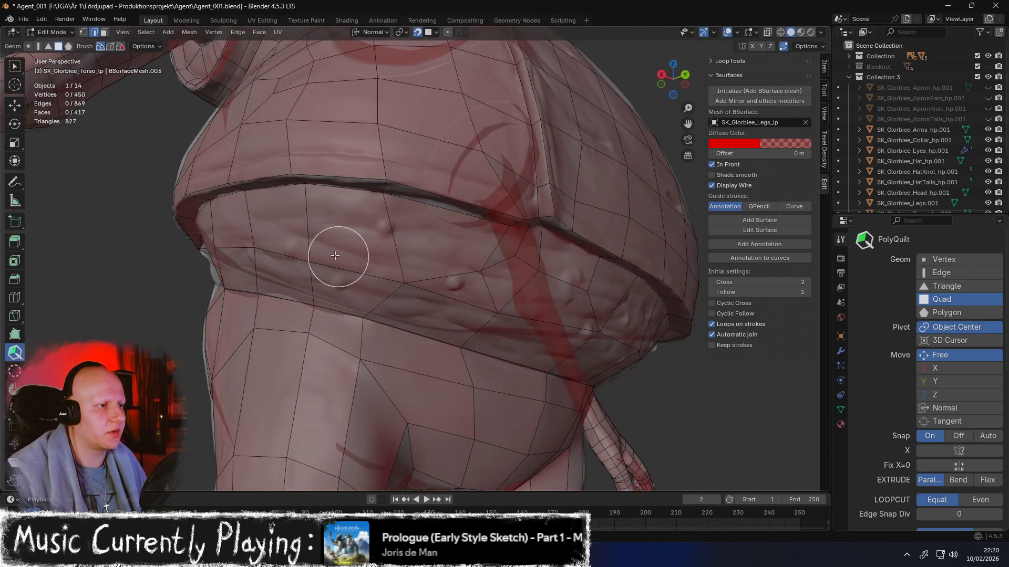
{"action": "mouse_move", "coordinate": [273, 243]}
{"action": "middle_mouse_down"}
{"action": "mouse_move", "coordinate": [340, 270]}
{"action": "mouse_move", "coordinate": [394, 261]}
{"action": "mouse_move", "coordinate": [314, 228]}
{"action": "mouse_move", "coordinate": [362, 227]}
{"action": "middle_mouse_up"}
{"action": "middle_click_drag", "start_coordinate": [465, 258], "coordinate": [387, 236]}
{"action": "middle_click_drag", "start_coordinate": [592, 203], "coordinate": [548, 209]}
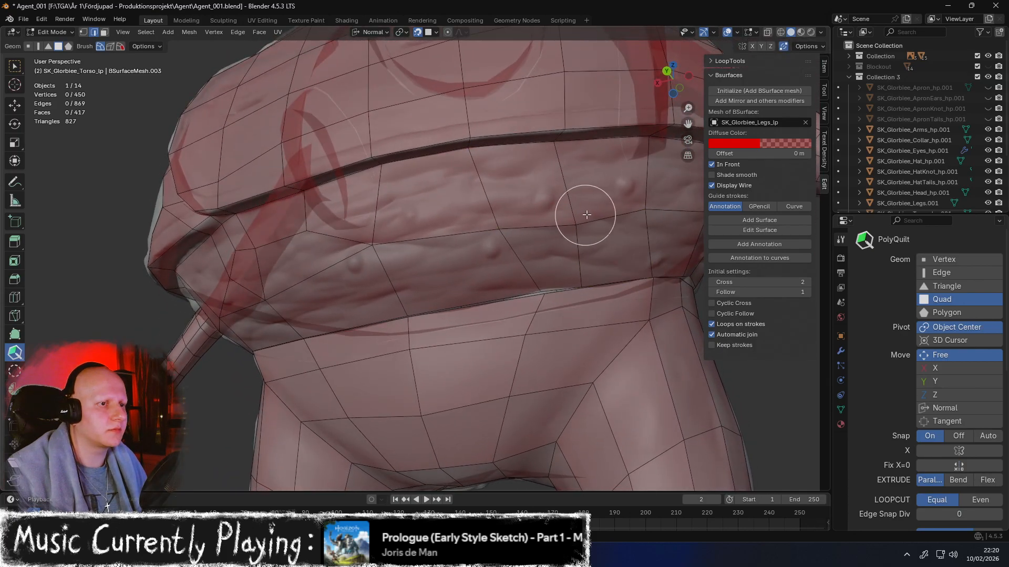
{"action": "middle_click_drag", "start_coordinate": [637, 210], "coordinate": [497, 152]}
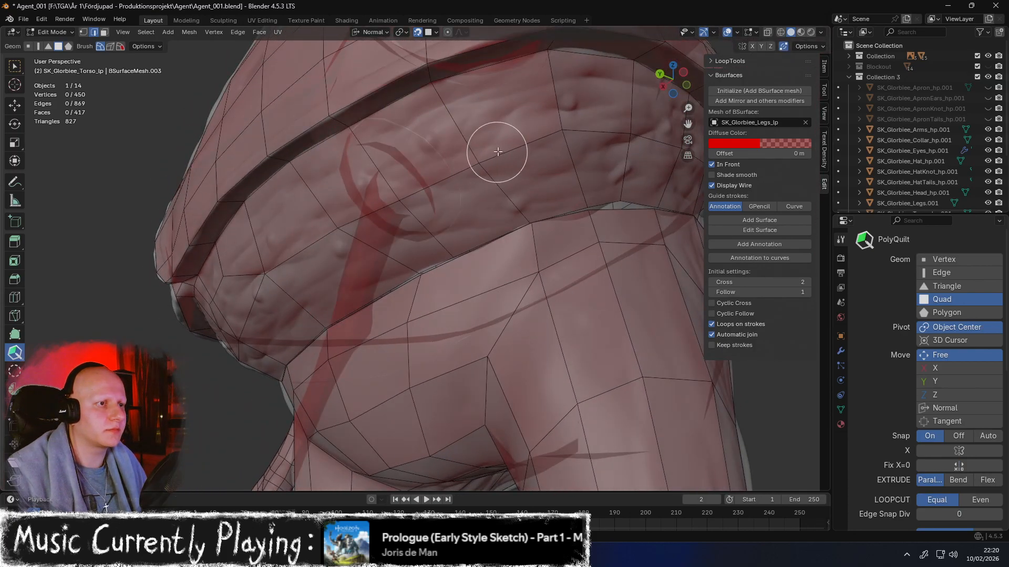
{"action": "mouse_move", "coordinate": [558, 131]}
{"action": "middle_mouse_down"}
{"action": "mouse_move", "coordinate": [519, 155]}
{"action": "mouse_move", "coordinate": [537, 131]}
{"action": "mouse_move", "coordinate": [515, 157]}
{"action": "mouse_move", "coordinate": [502, 156]}
{"action": "mouse_move", "coordinate": [518, 168]}
{"action": "middle_mouse_up"}
{"action": "mouse_move", "coordinate": [519, 161]}
{"action": "middle_mouse_down", "text": "shift"}
{"action": "mouse_move", "coordinate": [481, 176]}
{"action": "mouse_move", "coordinate": [427, 176]}
{"action": "mouse_move", "coordinate": [437, 179]}
{"action": "mouse_move", "coordinate": [365, 210]}
{"action": "mouse_move", "coordinate": [317, 215]}
{"action": "mouse_move", "coordinate": [399, 176]}
{"action": "middle_mouse_up", "text": "shift"}
{"action": "scroll", "coordinate": [394, 177], "scroll_direction": "down", "scroll_amount": 6}
{"action": "mouse_move", "coordinate": [388, 237]}
{"action": "middle_mouse_down"}
{"action": "mouse_move", "coordinate": [387, 225]}
{"action": "mouse_move", "coordinate": [359, 277]}
{"action": "mouse_move", "coordinate": [363, 318]}
{"action": "mouse_move", "coordinate": [406, 318]}
{"action": "mouse_move", "coordinate": [388, 329]}
{"action": "mouse_move", "coordinate": [357, 313]}
{"action": "mouse_move", "coordinate": [326, 315]}
{"action": "mouse_move", "coordinate": [335, 323]}
{"action": "mouse_move", "coordinate": [343, 310]}
{"action": "mouse_move", "coordinate": [351, 270]}
{"action": "mouse_move", "coordinate": [328, 272]}
{"action": "mouse_move", "coordinate": [374, 260]}
{"action": "mouse_move", "coordinate": [346, 269]}
{"action": "mouse_move", "coordinate": [351, 250]}
{"action": "middle_mouse_up"}
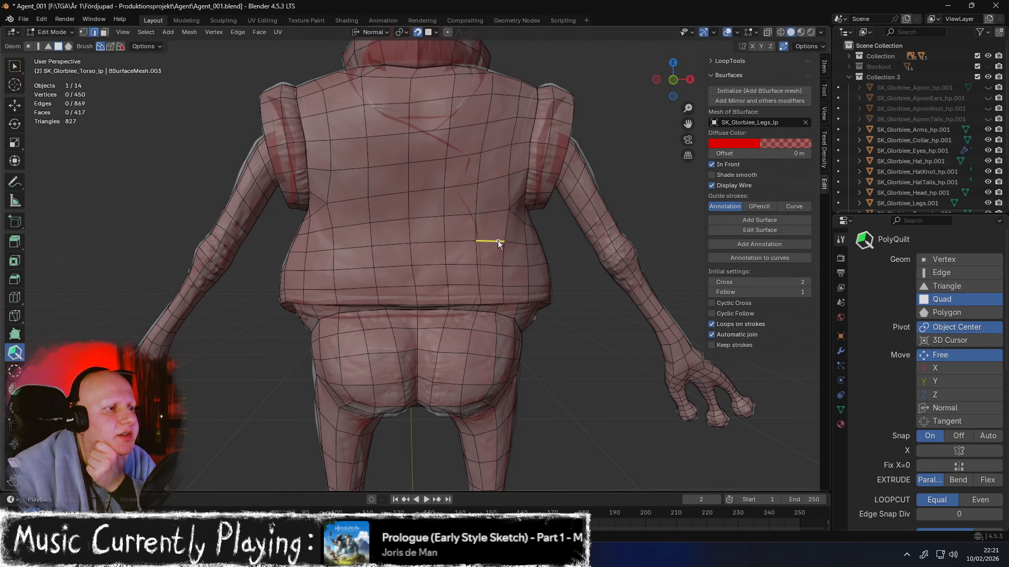
{"action": "middle_click_drag", "start_coordinate": [494, 244], "coordinate": [564, 213]}
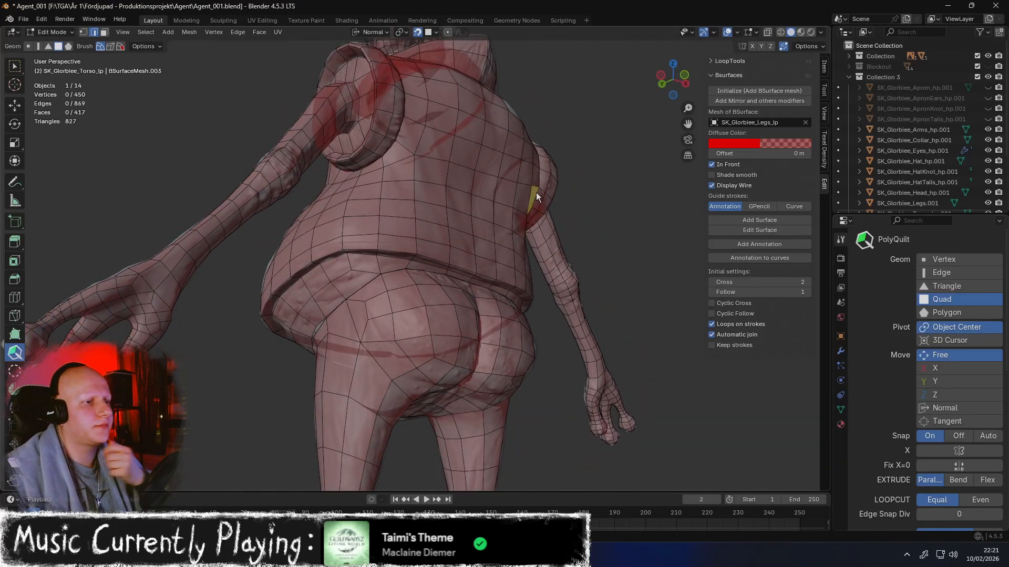
{"action": "middle_click_drag", "start_coordinate": [396, 254], "coordinate": [452, 188]}
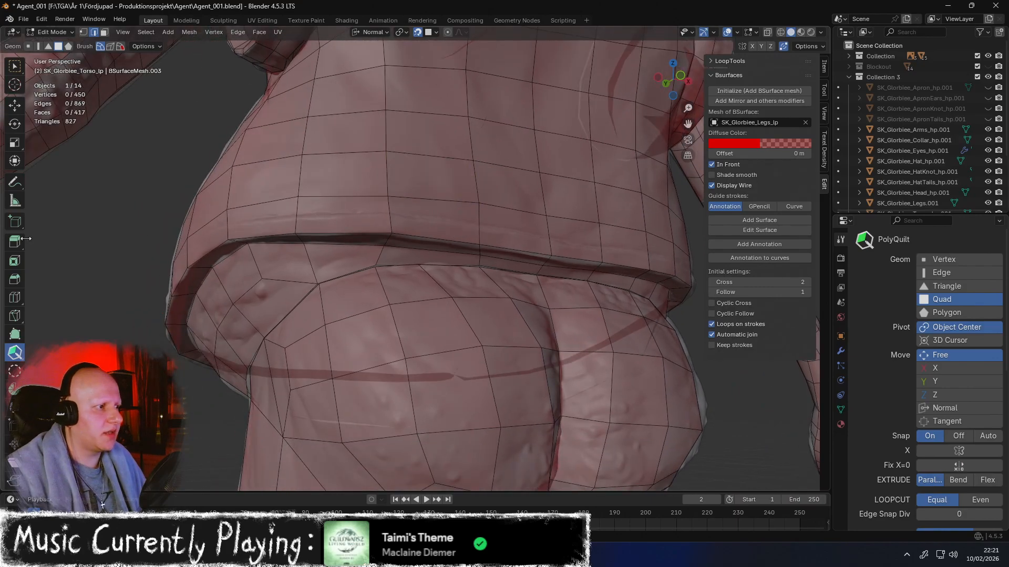
Switch to the Poly Build tool and reposition the vertices on the torso's underside below the shirt's back hem
{"action": "left_click", "coordinate": [15, 334]}
{"action": "middle_click_drag", "start_coordinate": [341, 225], "coordinate": [309, 214]}
{"action": "left_click_drag", "start_coordinate": [319, 274], "coordinate": [348, 285]}
{"action": "left_click_drag", "start_coordinate": [280, 256], "coordinate": [340, 251]}
{"action": "middle_click_drag", "start_coordinate": [339, 251], "coordinate": [325, 200]}
{"action": "left_click_drag", "start_coordinate": [310, 127], "coordinate": [310, 130]}
{"action": "middle_click_drag", "start_coordinate": [311, 129], "coordinate": [285, 180]}
{"action": "left_click_drag", "start_coordinate": [247, 216], "coordinate": [298, 213]}
{"action": "left_click_drag", "start_coordinate": [235, 150], "coordinate": [295, 135]}
Shift the torso vertices around the back hem and the row above it to even out the face spacing
{"action": "middle_click_drag", "start_coordinate": [296, 135], "coordinate": [311, 135]}
{"action": "left_click_drag", "start_coordinate": [289, 301], "coordinate": [386, 271]}
{"action": "middle_click_drag", "start_coordinate": [344, 260], "coordinate": [341, 256]}
{"action": "left_click_drag", "start_coordinate": [215, 279], "coordinate": [276, 252]}
{"action": "left_click_drag", "start_coordinate": [302, 220], "coordinate": [387, 196]}
{"action": "middle_click_drag", "start_coordinate": [387, 197], "coordinate": [385, 209]}
{"action": "left_click_drag", "start_coordinate": [296, 219], "coordinate": [378, 216]}
{"action": "middle_click_drag", "start_coordinate": [378, 216], "coordinate": [325, 211]}
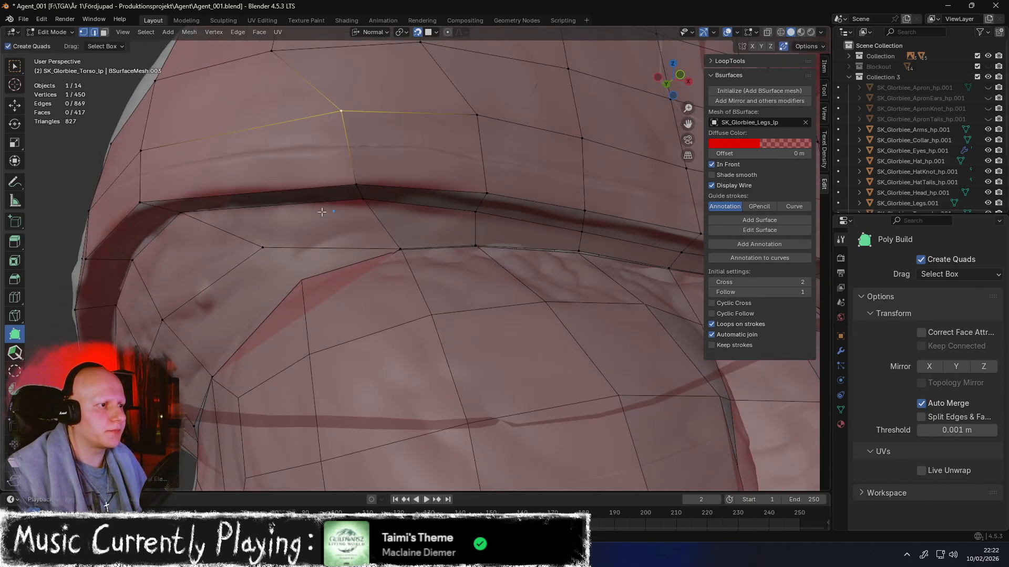
Slide the inner and outer hem vertices and an underside vertex at the torso's back corner towards the centre of the back
{"action": "mouse_move", "coordinate": [271, 244]}
{"action": "left_mouse_down"}
{"action": "mouse_move", "coordinate": [294, 235]}
{"action": "mouse_move", "coordinate": [278, 229]}
{"action": "left_mouse_up"}
{"action": "left_click_drag", "start_coordinate": [181, 214], "coordinate": [277, 203]}
{"action": "left_click_drag", "start_coordinate": [136, 202], "coordinate": [264, 189]}
{"action": "middle_click_drag", "start_coordinate": [264, 189], "coordinate": [276, 195]}
{"action": "left_click_drag", "start_coordinate": [140, 272], "coordinate": [246, 235]}
{"action": "middle_click_drag", "start_coordinate": [245, 234], "coordinate": [281, 214]}
Even out the underside vertices between the back hem and the leg seam, and slide the seam vertex along the leg border
{"action": "left_click_drag", "start_coordinate": [295, 181], "coordinate": [343, 162]}
{"action": "middle_click_drag", "start_coordinate": [344, 164], "coordinate": [317, 167]}
{"action": "left_click_drag", "start_coordinate": [292, 183], "coordinate": [405, 143]}
{"action": "middle_click_drag", "start_coordinate": [406, 143], "coordinate": [372, 162]}
{"action": "left_click_drag", "start_coordinate": [305, 266], "coordinate": [396, 205]}
{"action": "left_click_drag", "start_coordinate": [366, 332], "coordinate": [515, 245]}
{"action": "middle_click_drag", "start_coordinate": [507, 255], "coordinate": [445, 222]}
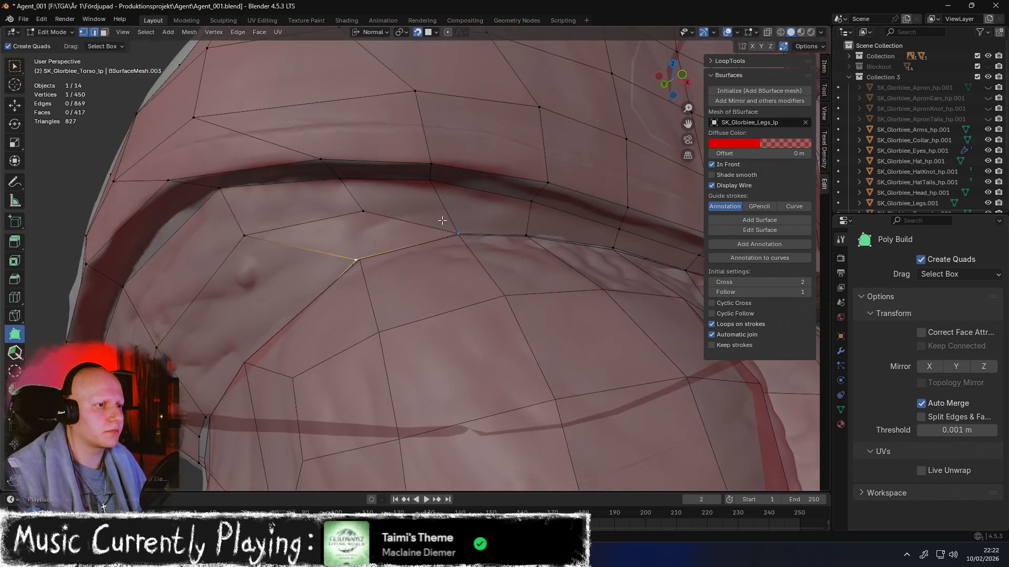
Fine-tune the seam, underside and hem vertices above the buttock so the torso's edge flow runs evenly
{"action": "left_click_drag", "start_coordinate": [460, 231], "coordinate": [458, 232]}
{"action": "left_click_drag", "start_coordinate": [351, 213], "coordinate": [363, 211]}
{"action": "left_click_drag", "start_coordinate": [251, 231], "coordinate": [307, 218]}
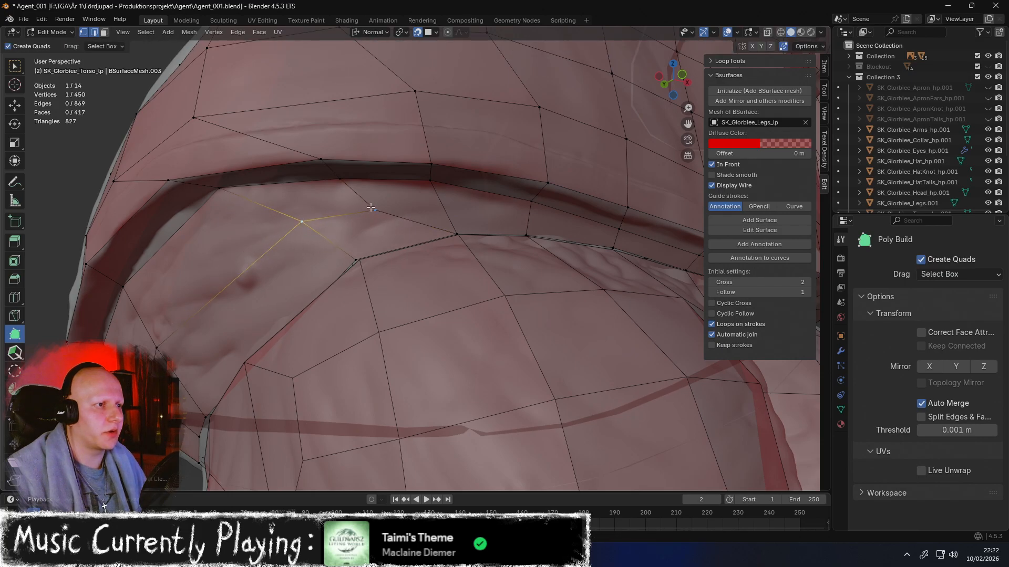
{"action": "middle_click_drag", "start_coordinate": [367, 176], "coordinate": [270, 209]}
{"action": "left_click_drag", "start_coordinate": [270, 209], "coordinate": [295, 205]}
{"action": "left_click_drag", "start_coordinate": [372, 210], "coordinate": [381, 204]}
{"action": "left_click_drag", "start_coordinate": [382, 244], "coordinate": [385, 243]}
{"action": "left_click_drag", "start_coordinate": [375, 190], "coordinate": [382, 187]}
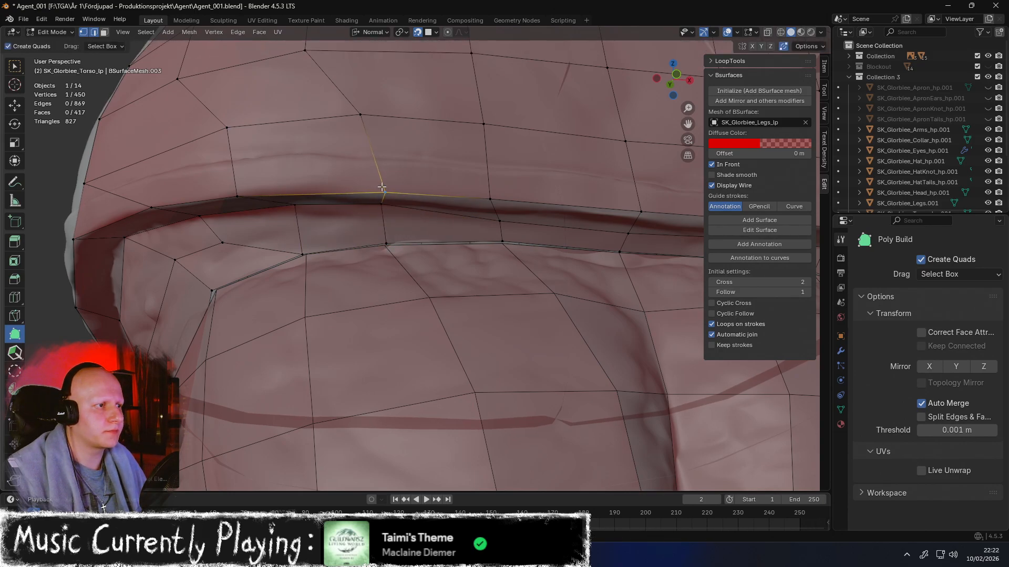
{"action": "left_click_drag", "start_coordinate": [243, 197], "coordinate": [282, 183]}
{"action": "mouse_move", "coordinate": [281, 186]}
{"action": "middle_mouse_down"}
{"action": "mouse_move", "coordinate": [296, 188]}
{"action": "mouse_move", "coordinate": [251, 196]}
{"action": "mouse_move", "coordinate": [262, 201]}
{"action": "mouse_move", "coordinate": [270, 185]}
{"action": "middle_mouse_up"}
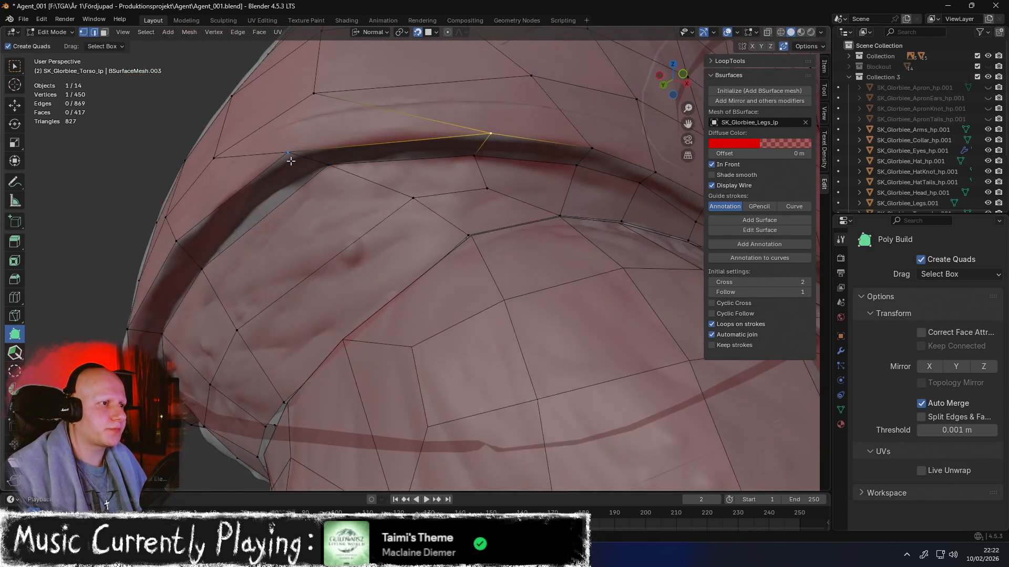
Nudge the vertices along the hem at the torso's back corner, undoing the last shift
{"action": "middle_click_drag", "start_coordinate": [336, 173], "coordinate": [463, 213]}
{"action": "left_click_drag", "start_coordinate": [325, 209], "coordinate": [398, 205]}
{"action": "left_click_drag", "start_coordinate": [475, 202], "coordinate": [498, 207]}
{"action": "middle_click_drag", "start_coordinate": [497, 208], "coordinate": [525, 202]}
{"action": "left_click_drag", "start_coordinate": [435, 205], "coordinate": [452, 199]}
{"action": "middle_click_drag", "start_coordinate": [451, 199], "coordinate": [479, 202]}
{"action": "left_click_drag", "start_coordinate": [399, 214], "coordinate": [520, 188]}
{"action": "key", "text": "ctrl+z"}
{"action": "middle_click_drag", "start_coordinate": [520, 188], "coordinate": [328, 201]}
Slide the torso's lower border vertices along the leg seam at the side of the hip
{"action": "left_click_drag", "start_coordinate": [390, 356], "coordinate": [502, 299]}
{"action": "middle_click_drag", "start_coordinate": [478, 295], "coordinate": [466, 278]}
{"action": "left_click_drag", "start_coordinate": [339, 350], "coordinate": [409, 314]}
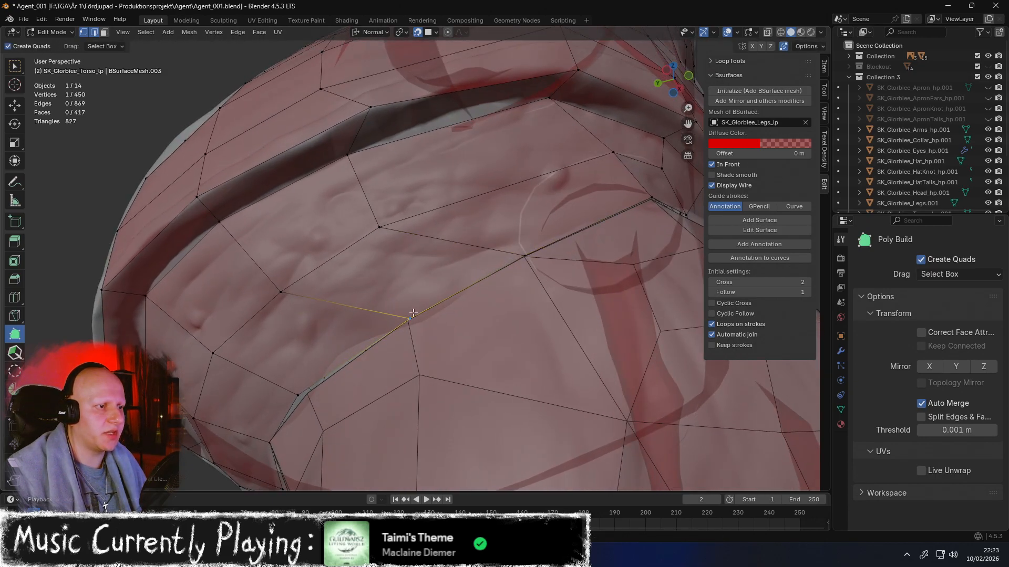
{"action": "middle_click_drag", "start_coordinate": [413, 312], "coordinate": [406, 310]}
{"action": "left_click_drag", "start_coordinate": [335, 353], "coordinate": [342, 345]}
Reposition the underside row vertices at the torso's side and align the neighbouring border vertices with the leg seam
{"action": "middle_click_drag", "start_coordinate": [366, 262], "coordinate": [399, 244]}
{"action": "left_click_drag", "start_coordinate": [361, 263], "coordinate": [455, 212]}
{"action": "left_click_drag", "start_coordinate": [494, 284], "coordinate": [493, 280]}
{"action": "mouse_move", "coordinate": [405, 279]}
{"action": "middle_mouse_down"}
{"action": "mouse_move", "coordinate": [399, 295]}
{"action": "mouse_move", "coordinate": [397, 285]}
{"action": "middle_mouse_up"}
{"action": "left_click_drag", "start_coordinate": [257, 332], "coordinate": [321, 284]}
{"action": "left_click_drag", "start_coordinate": [377, 353], "coordinate": [378, 350]}
{"action": "middle_click_drag", "start_coordinate": [494, 284], "coordinate": [444, 246]}
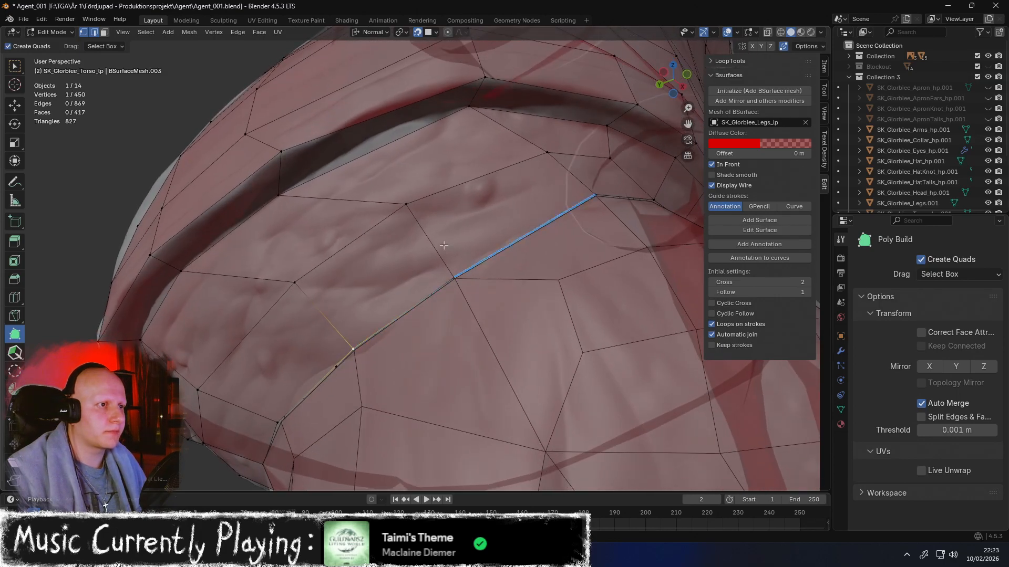
Adjust the hem's inner edge vertices and the underside vertex above the buttock to balance the surrounding faces
{"action": "middle_click_drag", "start_coordinate": [367, 137], "coordinate": [428, 127]}
{"action": "mouse_move", "coordinate": [317, 162]}
{"action": "left_mouse_down"}
{"action": "mouse_move", "coordinate": [365, 157]}
{"action": "mouse_move", "coordinate": [329, 163]}
{"action": "left_mouse_up"}
{"action": "middle_click_drag", "start_coordinate": [454, 155], "coordinate": [432, 145]}
{"action": "left_click_drag", "start_coordinate": [400, 139], "coordinate": [391, 138]}
{"action": "mouse_move", "coordinate": [399, 146]}
{"action": "middle_mouse_down"}
{"action": "mouse_move", "coordinate": [392, 180]}
{"action": "mouse_move", "coordinate": [388, 156]}
{"action": "mouse_move", "coordinate": [403, 165]}
{"action": "middle_mouse_up"}
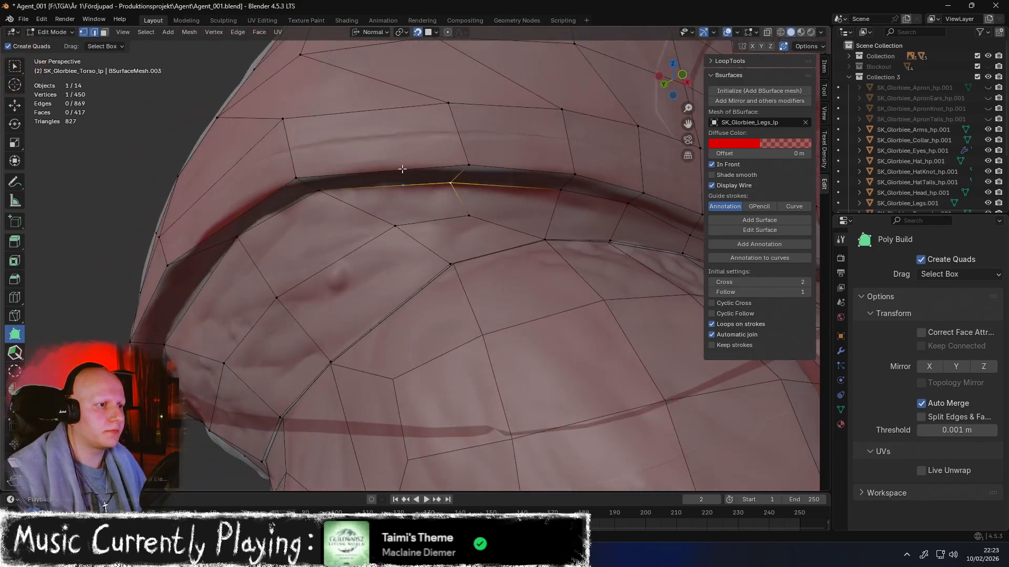
{"action": "left_click_drag", "start_coordinate": [395, 227], "coordinate": [369, 237]}
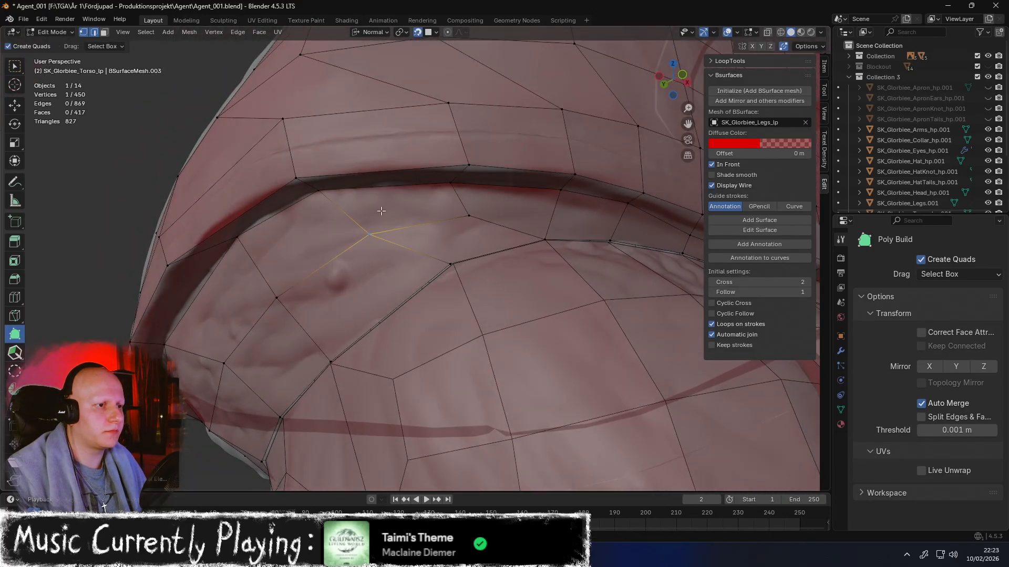
{"action": "middle_click_drag", "start_coordinate": [378, 212], "coordinate": [391, 204]}
{"action": "left_click", "coordinate": [477, 261]}
{"action": "middle_click_drag", "start_coordinate": [476, 256], "coordinate": [392, 193]}
{"action": "left_click_drag", "start_coordinate": [358, 193], "coordinate": [427, 172]}
Move the inner hem and underside vertices along the torso's side to space the side faces evenly
{"action": "middle_click_drag", "start_coordinate": [427, 172], "coordinate": [354, 257]}
{"action": "left_click_drag", "start_coordinate": [288, 293], "coordinate": [389, 263]}
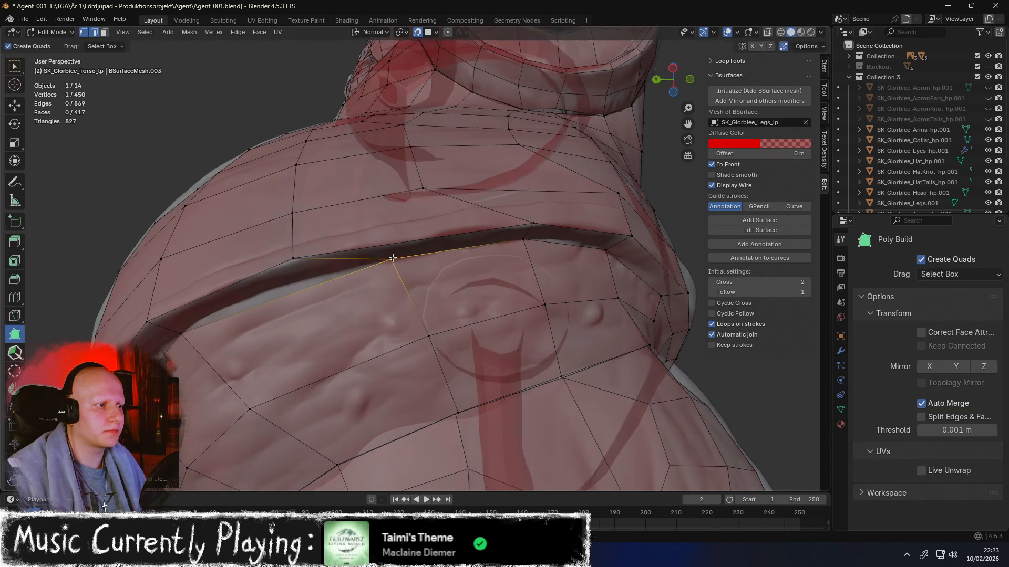
{"action": "middle_click_drag", "start_coordinate": [389, 264], "coordinate": [361, 261]}
{"action": "left_click_drag", "start_coordinate": [265, 343], "coordinate": [310, 320]}
{"action": "left_click_drag", "start_coordinate": [190, 260], "coordinate": [243, 225]}
{"action": "middle_click_drag", "start_coordinate": [243, 225], "coordinate": [304, 216]}
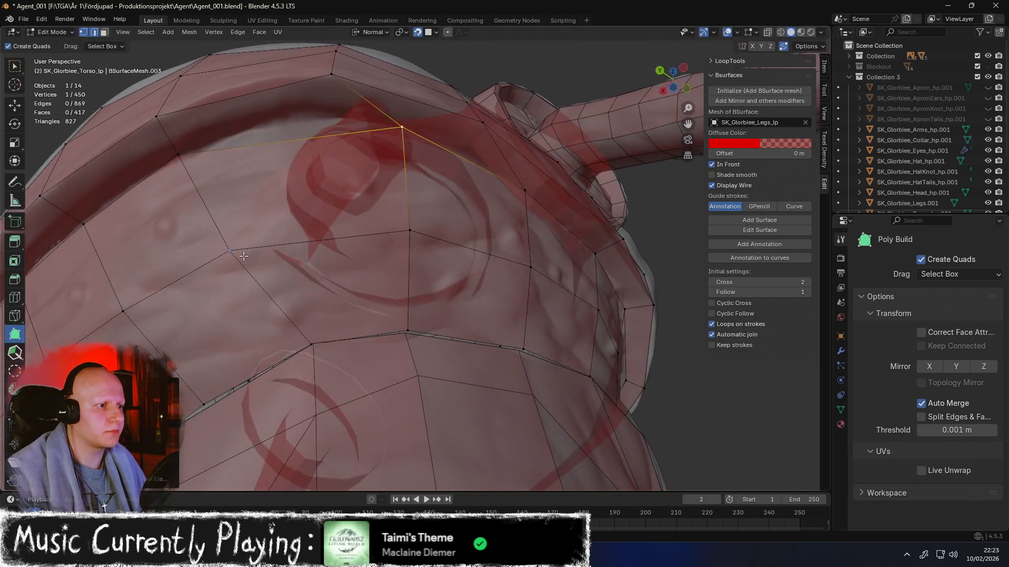
Shift the leg seam, underside and inner hem vertices of one edge line at the side of the belly
{"action": "left_click_drag", "start_coordinate": [306, 336], "coordinate": [306, 336]}
{"action": "left_click_drag", "start_coordinate": [237, 260], "coordinate": [292, 250]}
{"action": "left_click_drag", "start_coordinate": [308, 330], "coordinate": [310, 331]}
{"action": "left_click_drag", "start_coordinate": [178, 157], "coordinate": [248, 126]}
{"action": "middle_click_drag", "start_coordinate": [385, 131], "coordinate": [293, 286]}
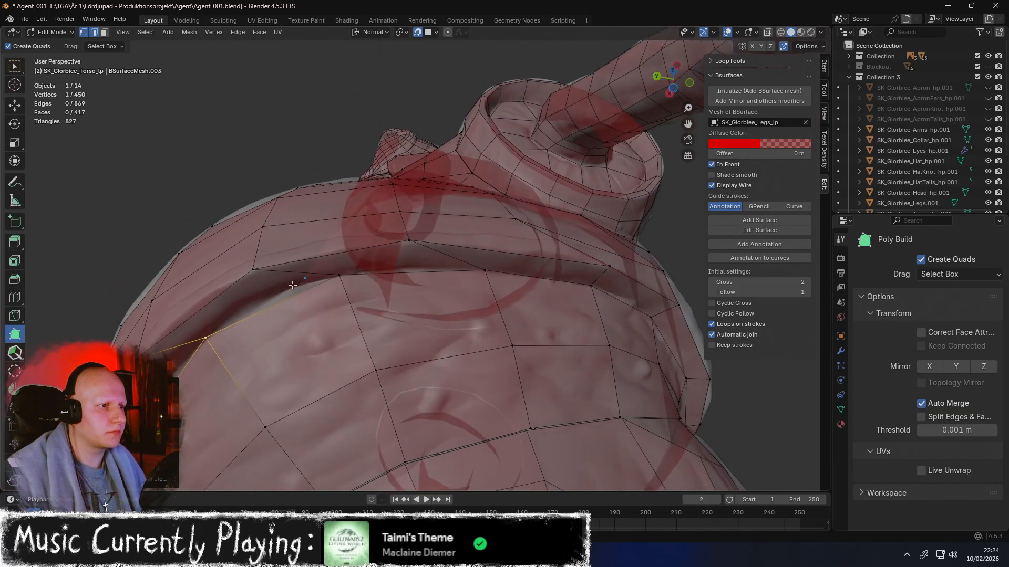
Move the hem's outer edge vertices and the shirt vertex above them along the torso's side to match the inner edge
{"action": "key", "text": "g"}
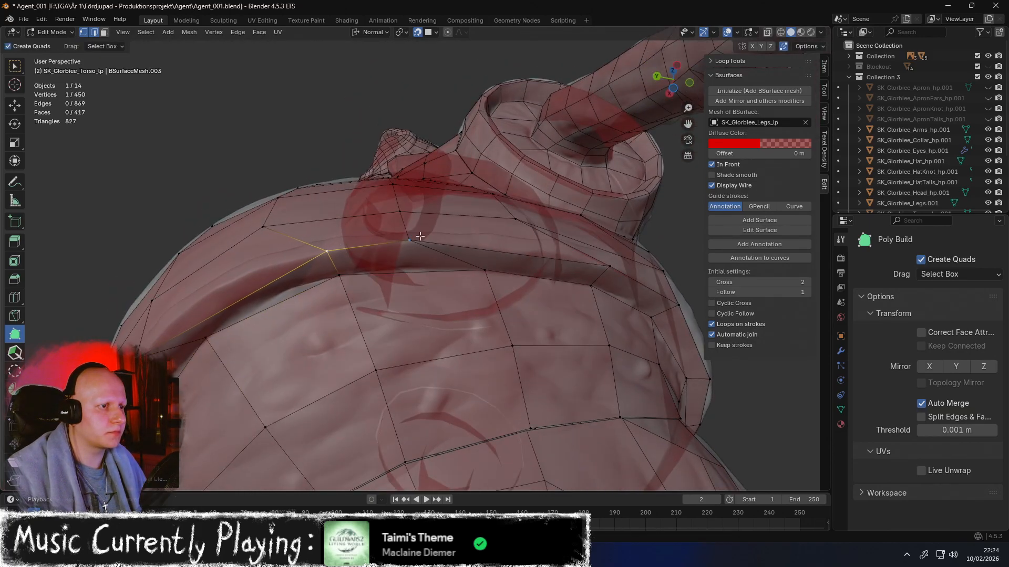
{"action": "left_click", "coordinate": [440, 233]}
{"action": "mouse_move", "coordinate": [440, 233]}
{"action": "middle_mouse_down"}
{"action": "mouse_move", "coordinate": [452, 286]}
{"action": "mouse_move", "coordinate": [464, 258]}
{"action": "mouse_move", "coordinate": [430, 244]}
{"action": "middle_mouse_up"}
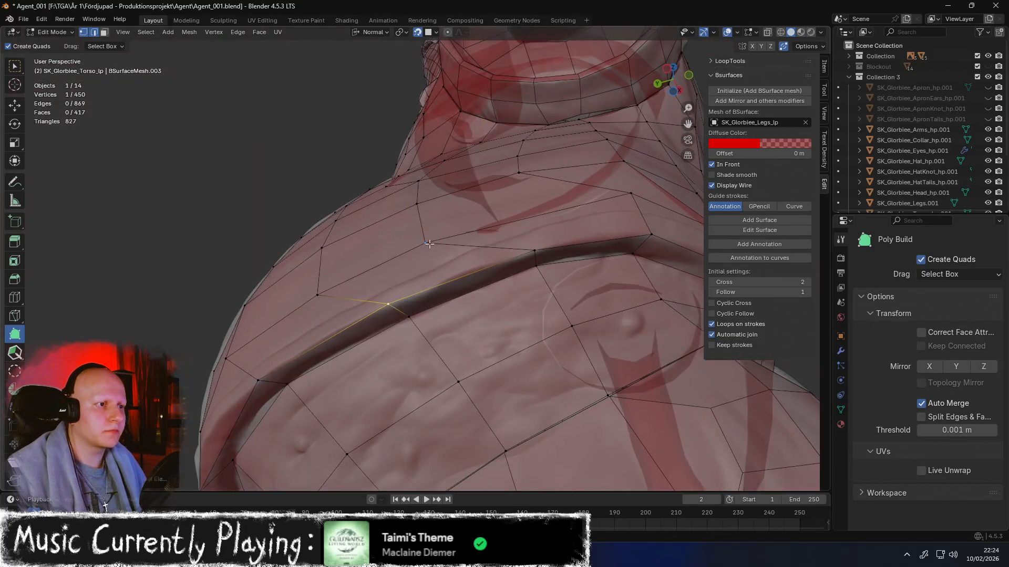
{"action": "key", "text": "g"}
{"action": "left_click", "coordinate": [520, 220]}
{"action": "middle_click_drag", "start_coordinate": [520, 221], "coordinate": [510, 260]}
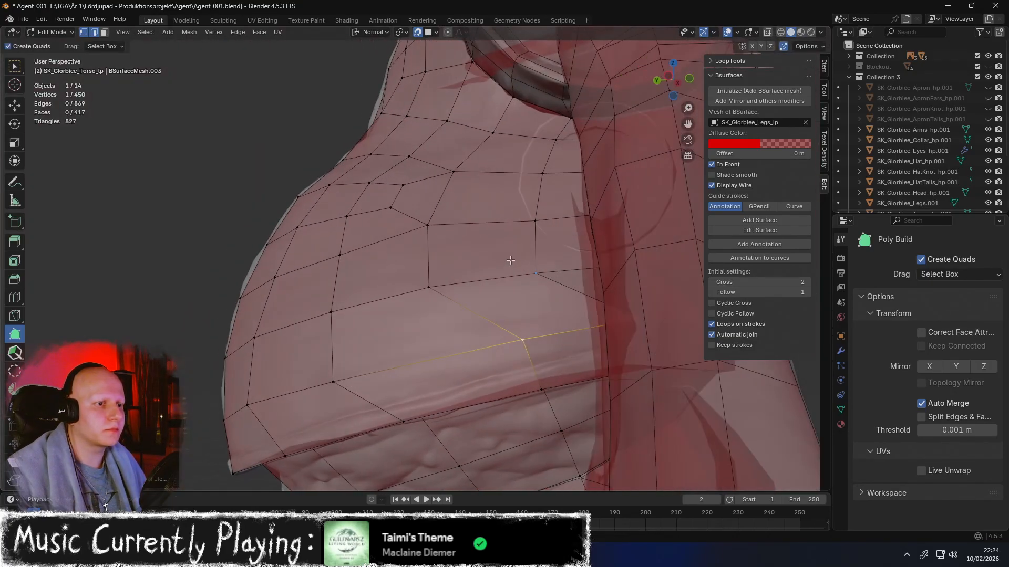
{"action": "middle_click_drag", "start_coordinate": [521, 340], "coordinate": [454, 259]}
{"action": "key", "text": "g"}
{"action": "left_click", "coordinate": [436, 294]}
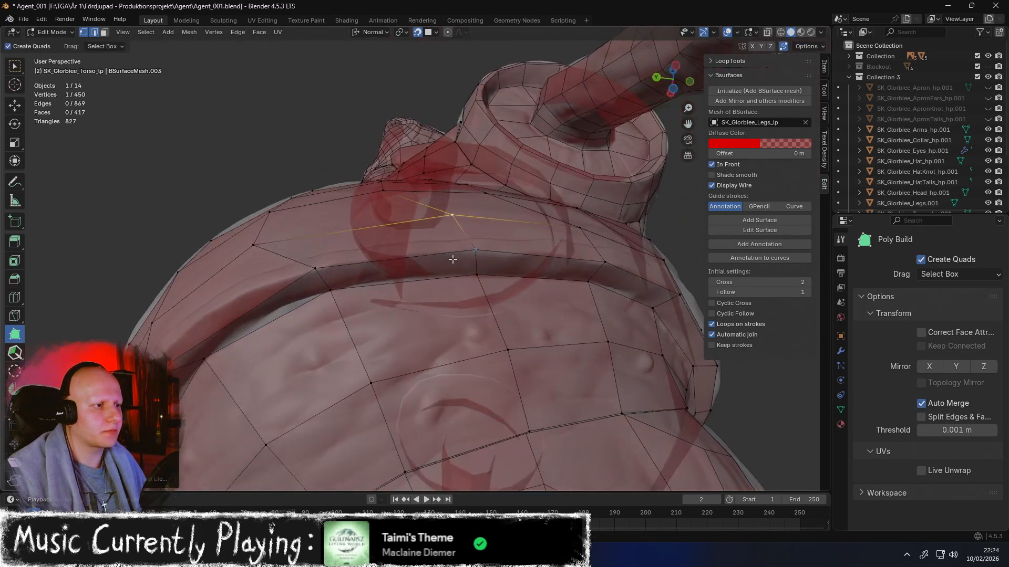
Reposition the remaining hem vertices and the shirt row vertices above them at the side of the belly
{"action": "left_click_drag", "start_coordinate": [321, 274], "coordinate": [323, 272]}
{"action": "middle_click_drag", "start_coordinate": [323, 272], "coordinate": [364, 249]}
{"action": "left_click_drag", "start_coordinate": [271, 212], "coordinate": [334, 173]}
{"action": "middle_click_drag", "start_coordinate": [334, 173], "coordinate": [355, 68]}
{"action": "left_click_drag", "start_coordinate": [430, 300], "coordinate": [503, 295]}
{"action": "key", "text": "x"}
{"action": "middle_click_drag", "start_coordinate": [504, 296], "coordinate": [486, 317]}
{"action": "left_click_drag", "start_coordinate": [471, 367], "coordinate": [478, 350]}
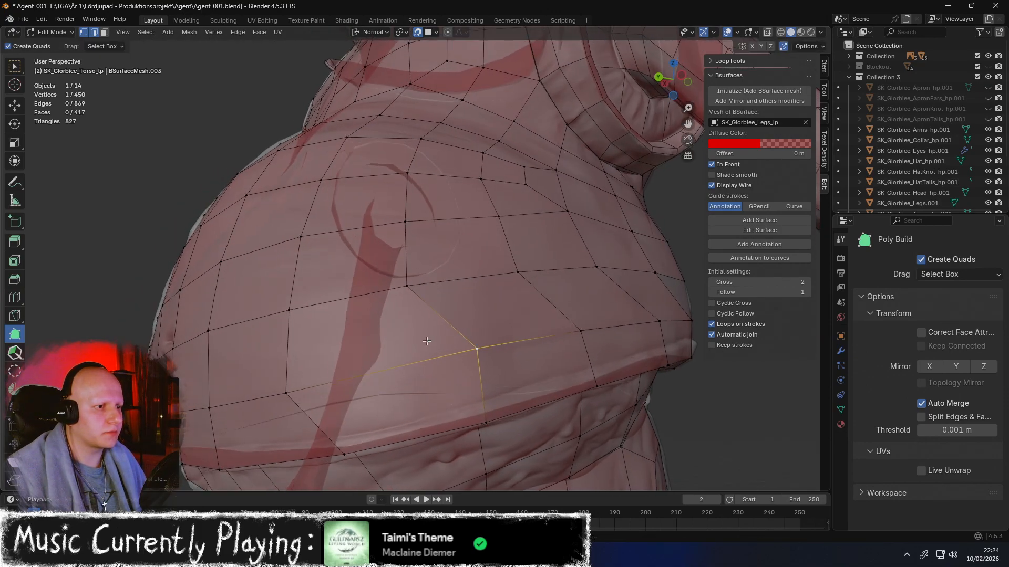
Dissolve the edge between the underside's middle row and the leg seam at the front side of the belly
{"action": "middle_click_drag", "start_coordinate": [426, 343], "coordinate": [439, 312]}
{"action": "middle_click_drag", "start_coordinate": [372, 310], "coordinate": [387, 245]}
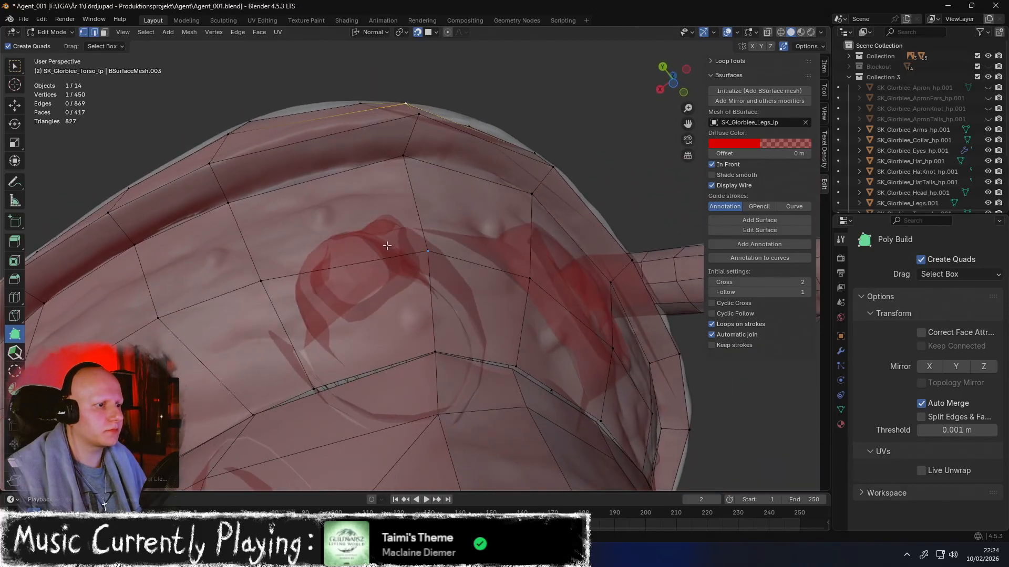
{"action": "mouse_move", "coordinate": [370, 286]}
{"action": "middle_mouse_down"}
{"action": "mouse_move", "coordinate": [423, 265]}
{"action": "mouse_move", "coordinate": [399, 294]}
{"action": "mouse_move", "coordinate": [399, 275]}
{"action": "mouse_move", "coordinate": [365, 271]}
{"action": "middle_mouse_up"}
{"action": "key", "text": "2"}
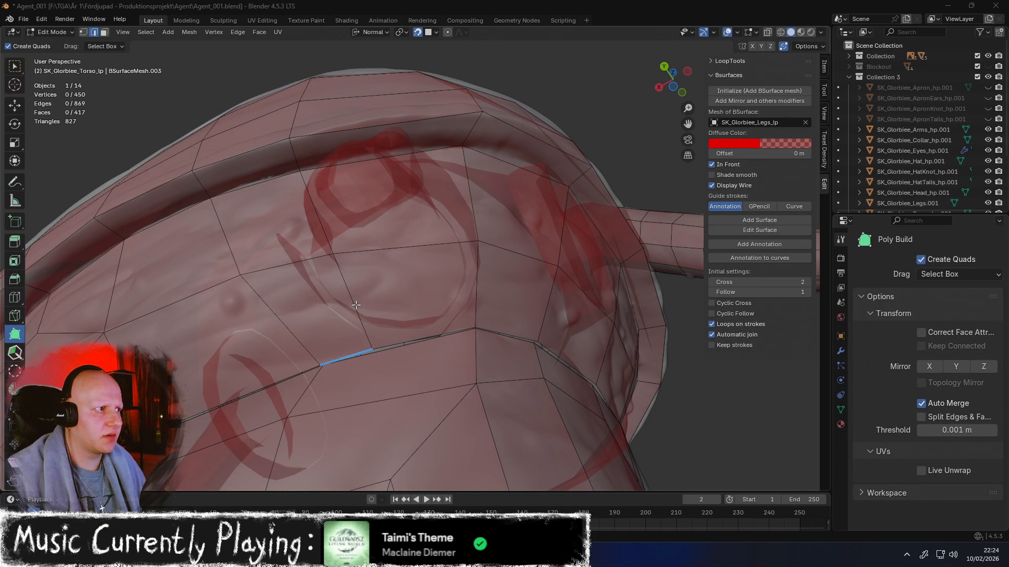
{"action": "middle_click_drag", "start_coordinate": [356, 305], "coordinate": [352, 302]}
{"action": "key", "text": "w"}
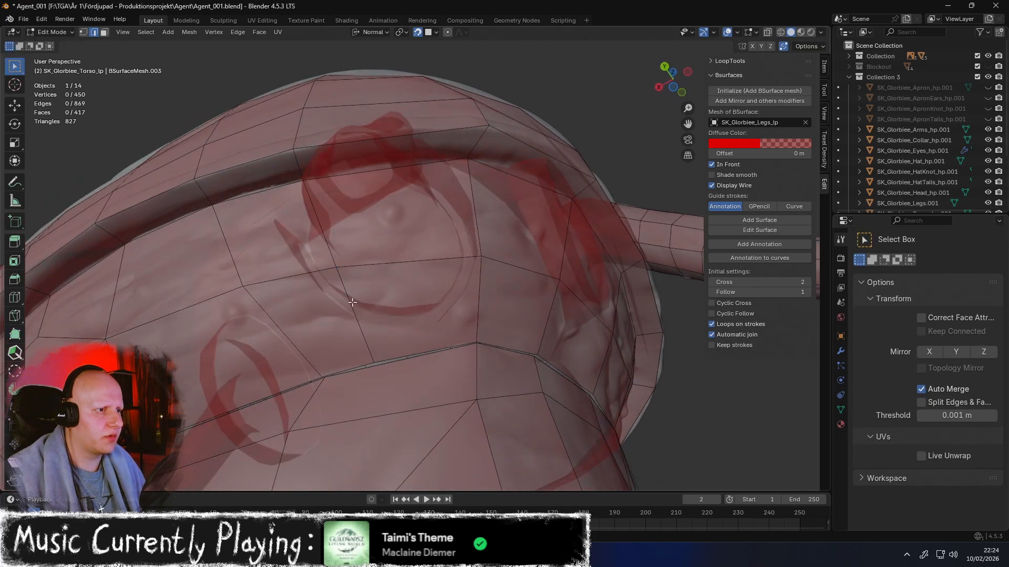
{"action": "key", "text": "x"}
{"action": "left_click", "coordinate": [354, 306]}
{"action": "key", "text": "k"}
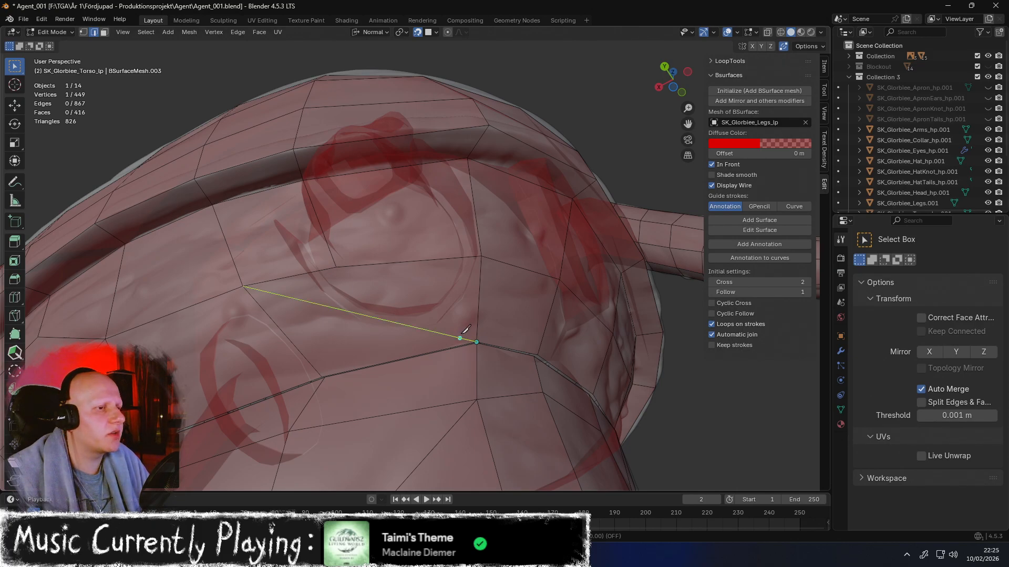
{"action": "key", "text": "ctrl+z"}
{"action": "key", "text": "Escape"}
{"action": "mouse_move", "coordinate": [376, 245]}
{"action": "middle_mouse_down"}
{"action": "mouse_move", "coordinate": [388, 251]}
{"action": "mouse_move", "coordinate": [379, 254]}
{"action": "middle_mouse_up"}
{"action": "key", "text": "k"}
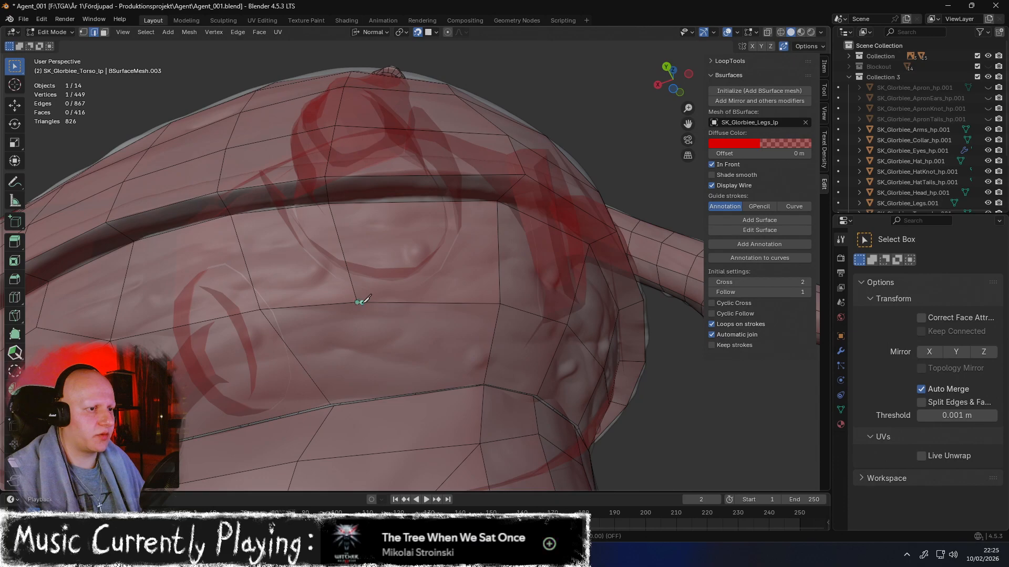
{"action": "mouse_move", "coordinate": [388, 310]}
{"action": "middle_mouse_down"}
{"action": "mouse_move", "coordinate": [379, 309]}
{"action": "mouse_move", "coordinate": [388, 315]}
{"action": "mouse_move", "coordinate": [368, 341]}
{"action": "mouse_move", "coordinate": [358, 294]}
{"action": "mouse_move", "coordinate": [363, 303]}
{"action": "mouse_move", "coordinate": [391, 287]}
{"action": "mouse_move", "coordinate": [381, 300]}
{"action": "middle_mouse_up"}
{"action": "scroll", "coordinate": [364, 350], "scroll_direction": "down", "scroll_amount": 4}
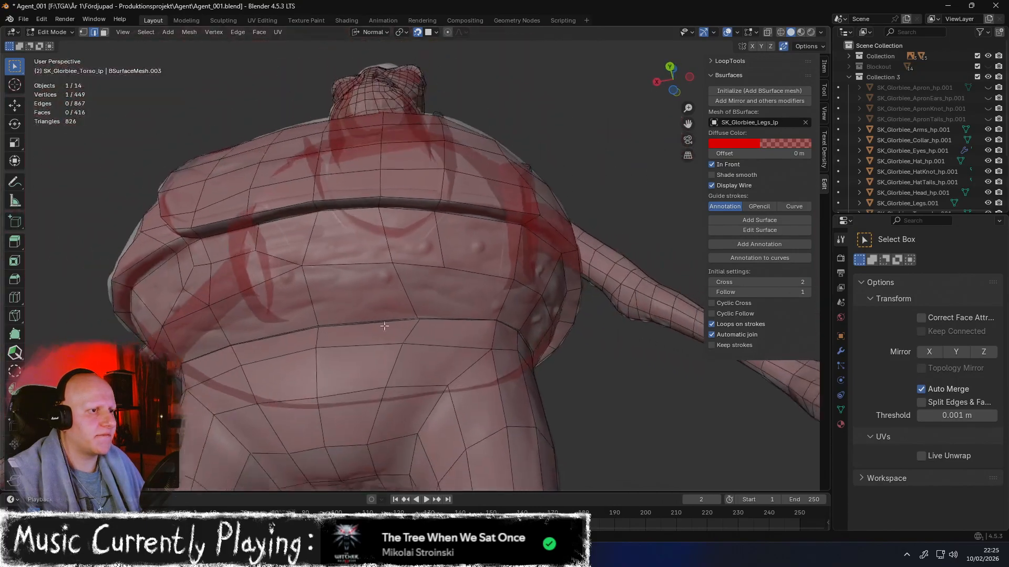
{"action": "middle_click_drag", "start_coordinate": [365, 350], "coordinate": [271, 330]}
Shift the middle row vertex below the front hem and cut a diagonal edge from its neighbouring vertex to the leg seam vertex
{"action": "left_click", "coordinate": [15, 334]}
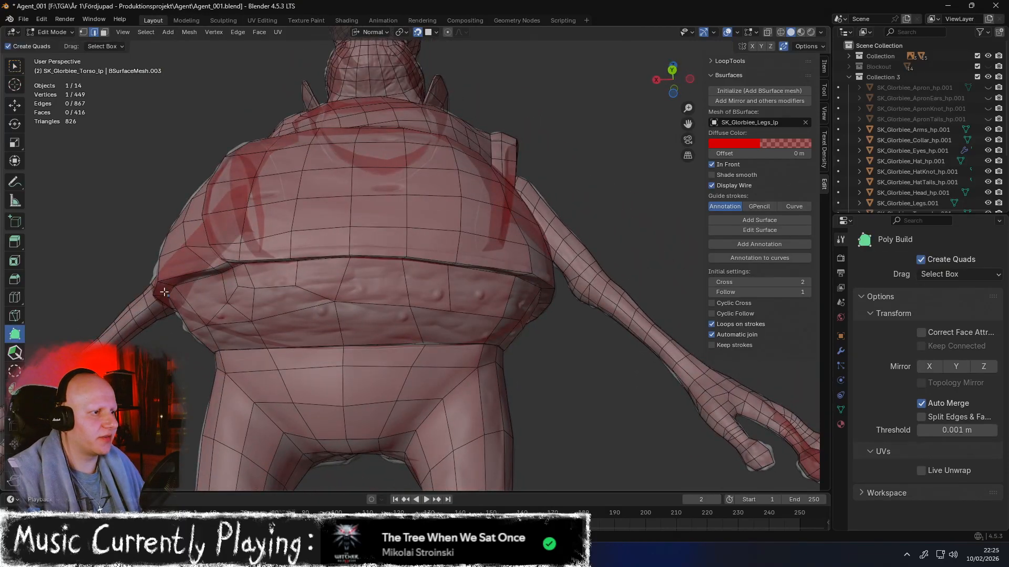
{"action": "key", "text": "shift+1"}
{"action": "middle_click_drag", "start_coordinate": [336, 305], "coordinate": [382, 275]}
{"action": "left_click_drag", "start_coordinate": [433, 287], "coordinate": [443, 273]}
{"action": "middle_click_drag", "start_coordinate": [443, 273], "coordinate": [509, 232]}
{"action": "scroll", "coordinate": [509, 232], "scroll_direction": "up", "scroll_amount": 2}
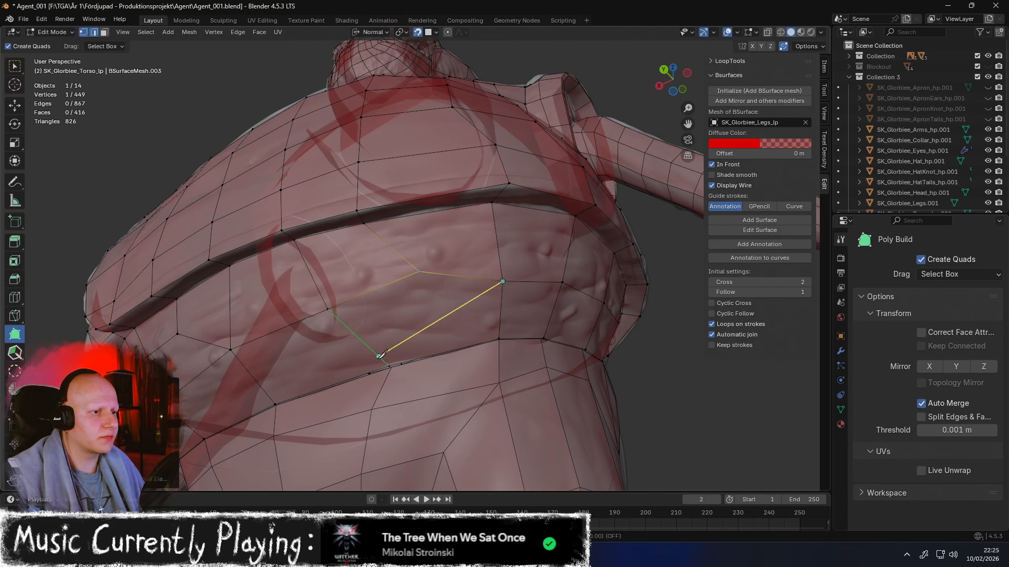
{"action": "left_click", "coordinate": [402, 321]}
{"action": "middle_click_drag", "start_coordinate": [402, 321], "coordinate": [286, 332]}
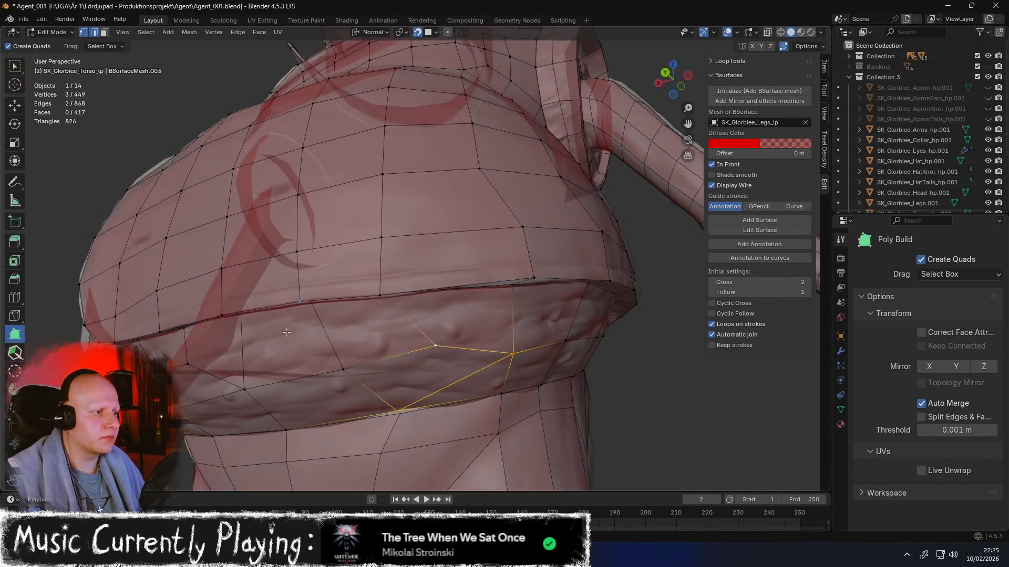
Relax the belly underside vertices below the hem with the PolyQuilt smoothing brush, working from the front around the side
{"action": "left_click", "coordinate": [14, 353]}
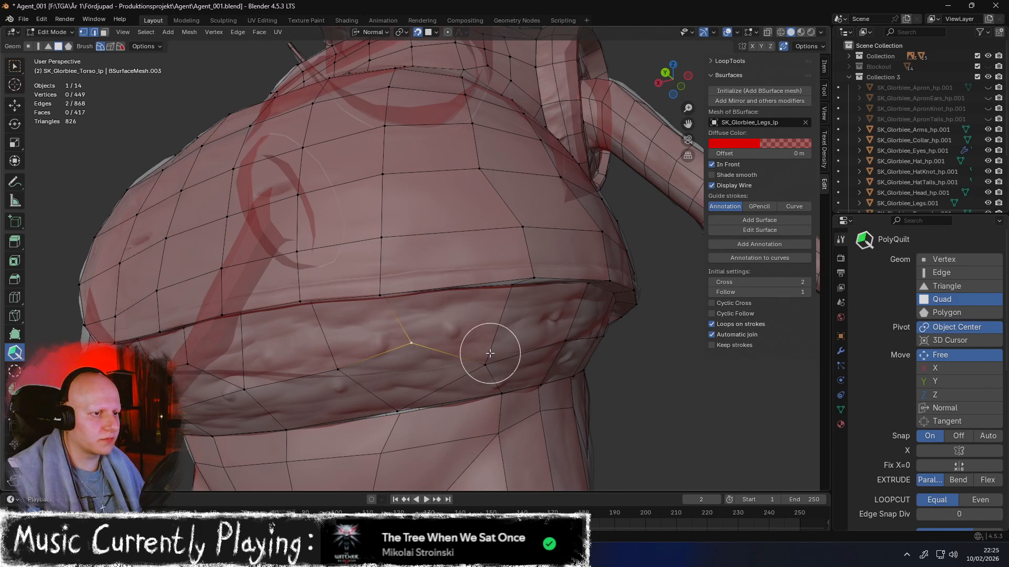
{"action": "middle_click_drag", "start_coordinate": [487, 338], "coordinate": [450, 336]}
{"action": "middle_click_drag", "start_coordinate": [572, 300], "coordinate": [446, 312]}
{"action": "middle_click_drag", "start_coordinate": [507, 274], "coordinate": [420, 263]}
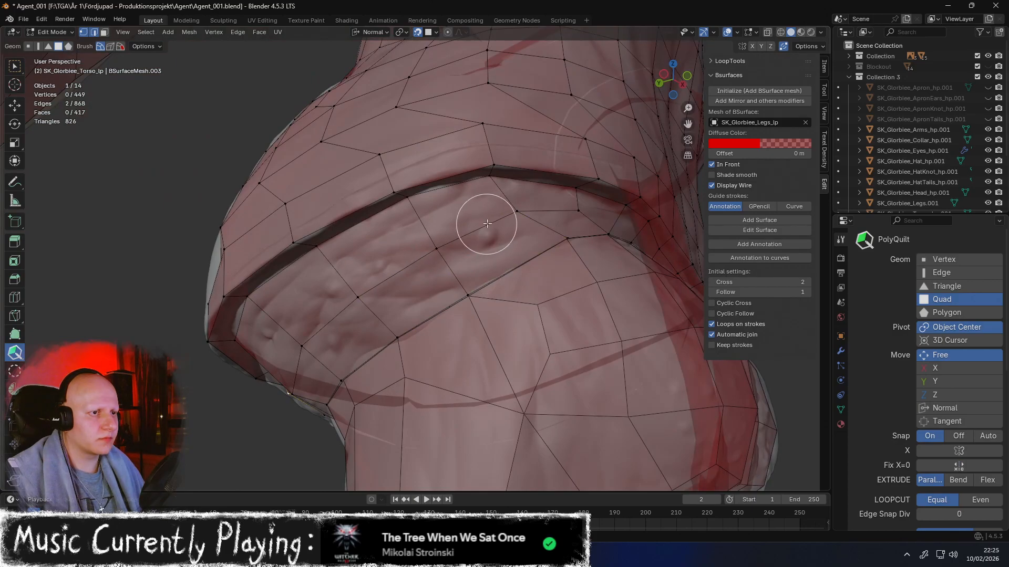
{"action": "middle_click_drag", "start_coordinate": [494, 225], "coordinate": [424, 281]}
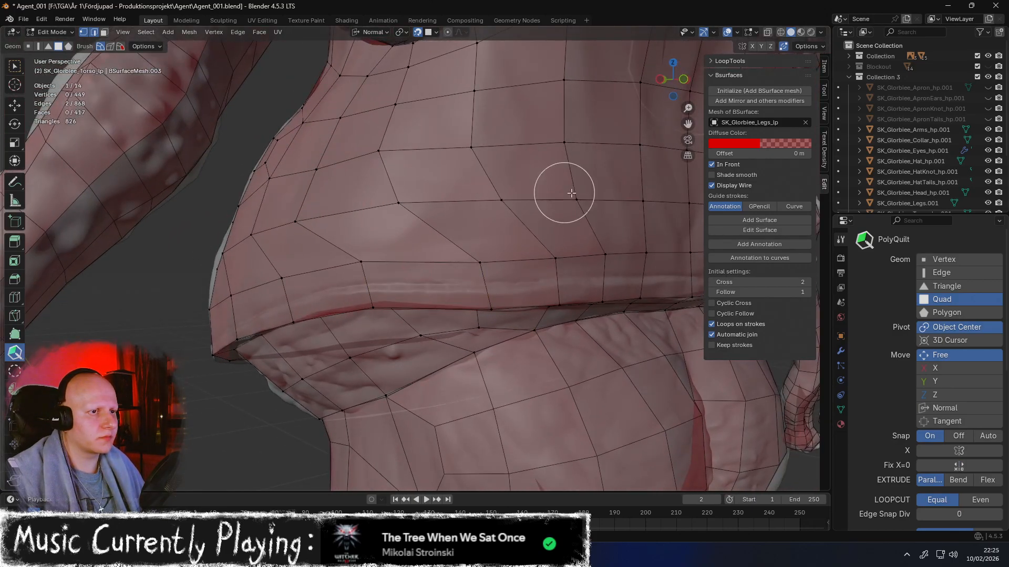
{"action": "middle_click_drag", "start_coordinate": [586, 185], "coordinate": [511, 283]}
{"action": "scroll", "coordinate": [511, 284], "scroll_direction": "down", "scroll_amount": 2}
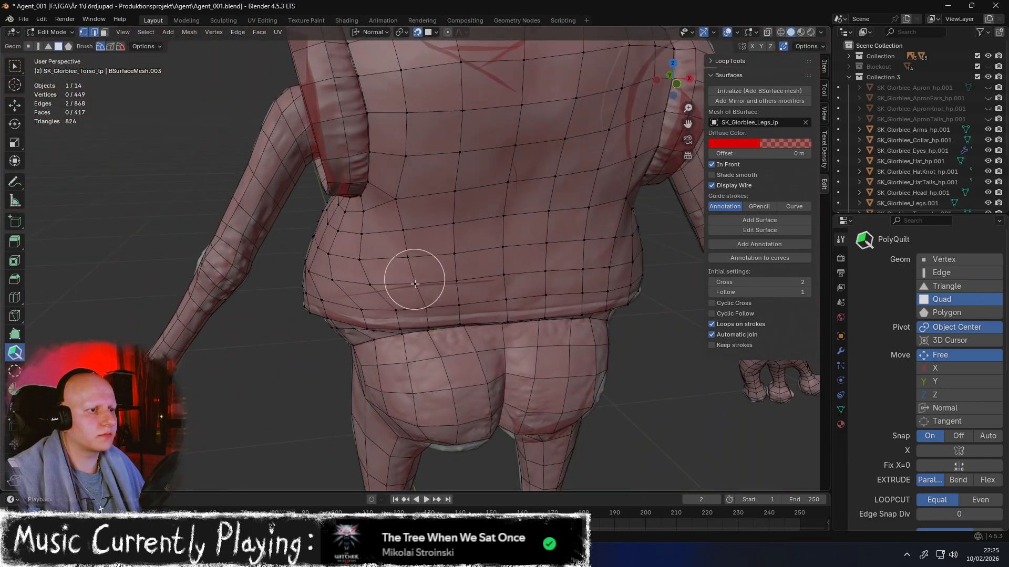
Smooth the shirt's vertices on the rear side of the torso below the sleeve with the PolyQuilt brush
{"action": "middle_click_drag", "start_coordinate": [424, 260], "coordinate": [449, 254]}
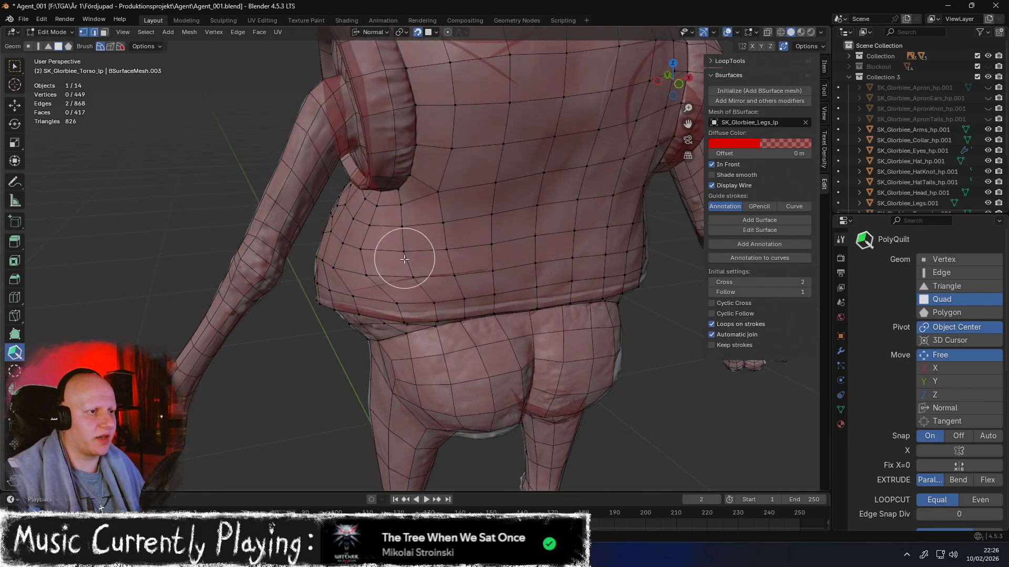
{"action": "middle_click_drag", "start_coordinate": [404, 250], "coordinate": [443, 249]}
{"action": "left_click_drag", "start_coordinate": [423, 234], "coordinate": [429, 220], "text": "shift"}
{"action": "mouse_move", "coordinate": [430, 237]}
{"action": "middle_mouse_down"}
{"action": "mouse_move", "coordinate": [477, 240]}
{"action": "mouse_move", "coordinate": [464, 260]}
{"action": "mouse_move", "coordinate": [519, 242]}
{"action": "mouse_move", "coordinate": [497, 191]}
{"action": "mouse_move", "coordinate": [496, 225]}
{"action": "middle_mouse_up"}
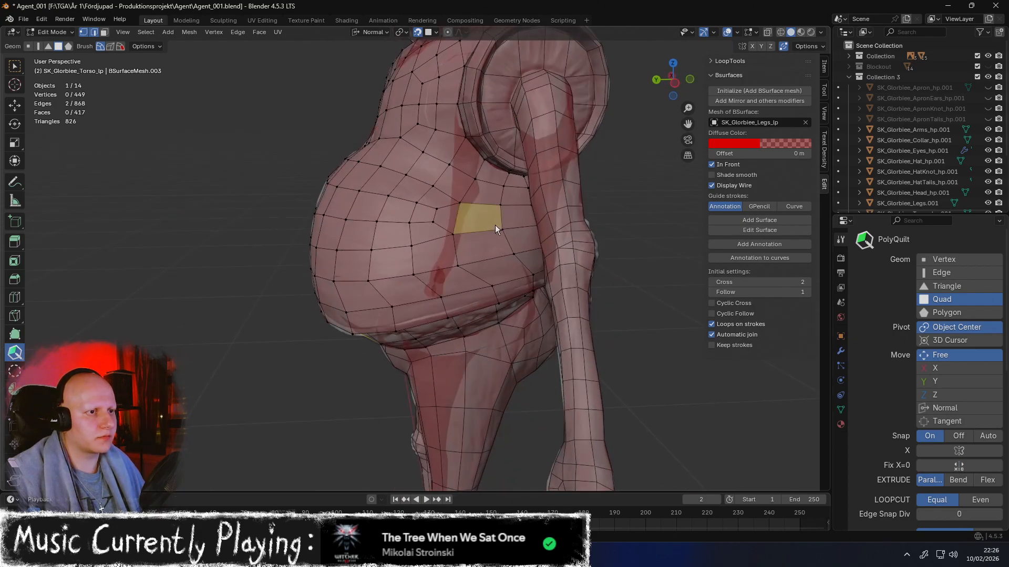
Smooth the vertex rows across the side and front of the belly with the PolyQuilt brush
{"action": "left_click_drag", "start_coordinate": [453, 196], "coordinate": [420, 265]}
{"action": "mouse_move", "coordinate": [409, 272]}
{"action": "middle_mouse_down"}
{"action": "mouse_move", "coordinate": [436, 266]}
{"action": "mouse_move", "coordinate": [386, 291]}
{"action": "middle_mouse_up"}
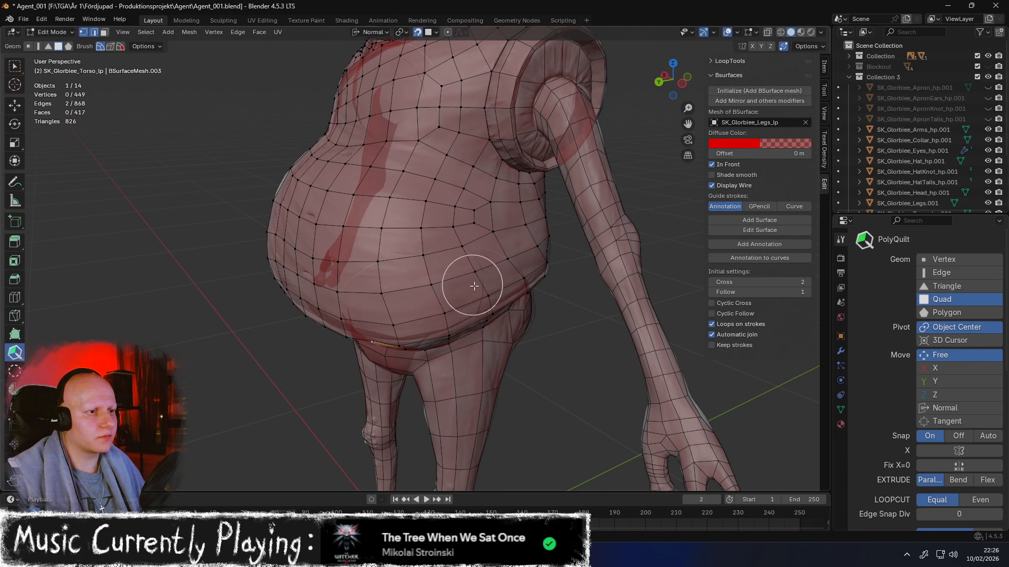
{"action": "mouse_move", "coordinate": [500, 252]}
{"action": "middle_mouse_down"}
{"action": "mouse_move", "coordinate": [487, 242]}
{"action": "mouse_move", "coordinate": [495, 271]}
{"action": "middle_mouse_up"}
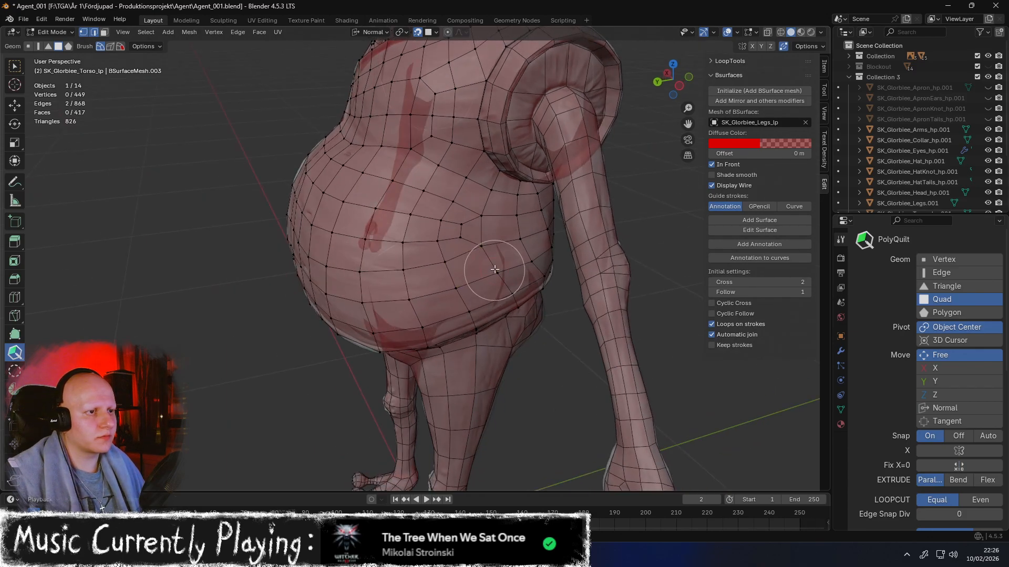
{"action": "mouse_move", "coordinate": [392, 288]}
{"action": "middle_mouse_down"}
{"action": "mouse_move", "coordinate": [399, 276]}
{"action": "mouse_move", "coordinate": [406, 300]}
{"action": "middle_mouse_up"}
{"action": "middle_click_drag", "start_coordinate": [408, 168], "coordinate": [391, 218]}
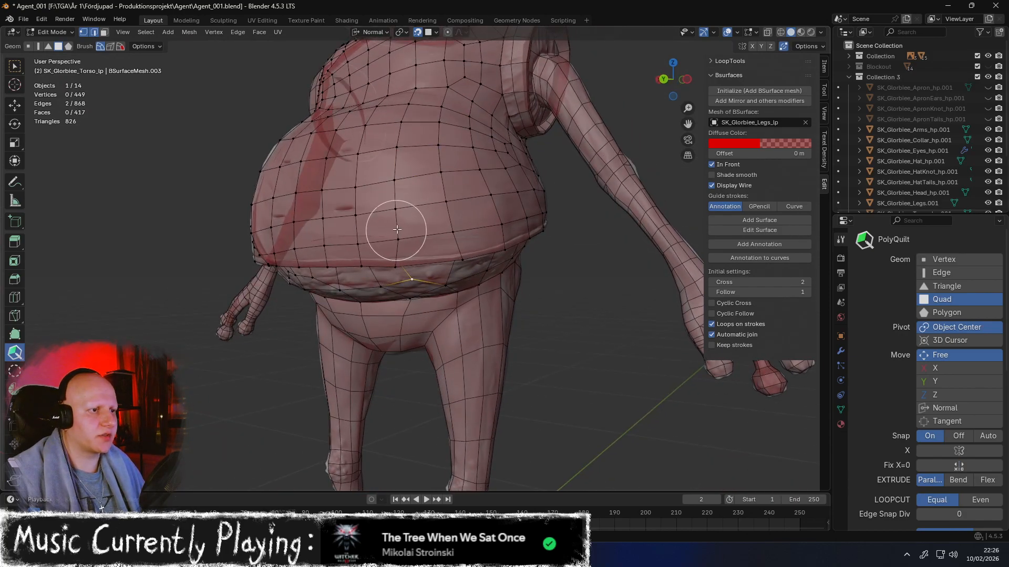
{"action": "middle_click_drag", "start_coordinate": [419, 132], "coordinate": [420, 183]}
Move the hem's inner edge vertex at the front side of the belly with Poly Build to even out the hem
{"action": "scroll", "coordinate": [404, 137], "scroll_direction": "up", "scroll_amount": 4}
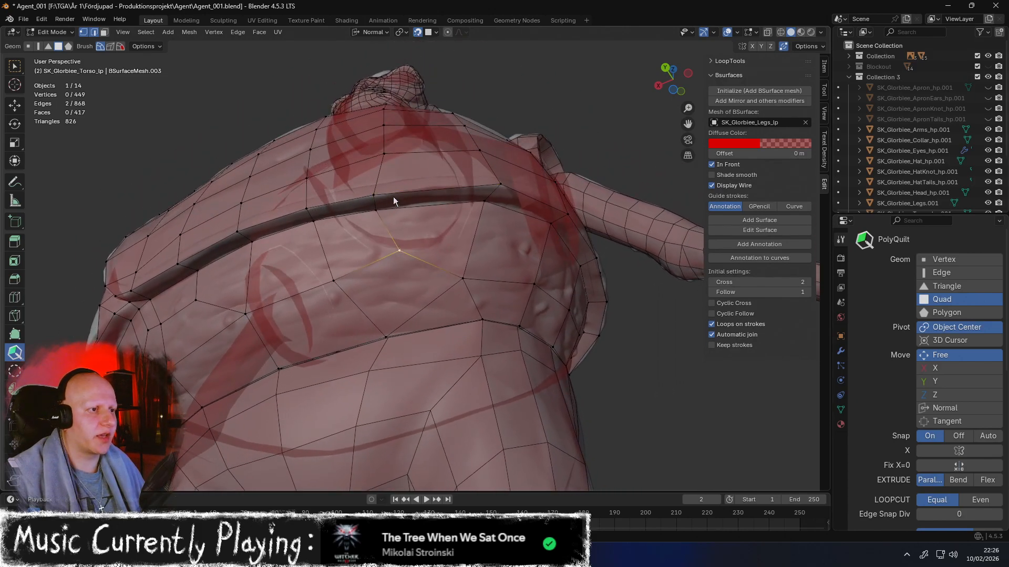
{"action": "scroll", "coordinate": [389, 197], "scroll_direction": "up", "scroll_amount": 2}
{"action": "left_click", "coordinate": [14, 335]}
{"action": "scroll", "coordinate": [288, 200], "scroll_direction": "up", "scroll_amount": 3}
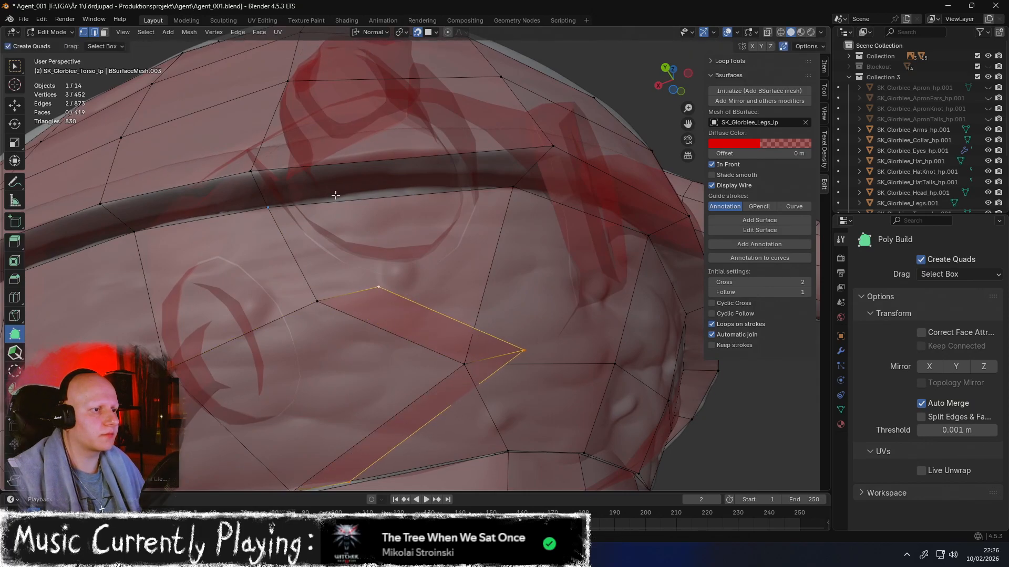
{"action": "left_click_drag", "start_coordinate": [268, 207], "coordinate": [322, 157]}
{"action": "middle_click_drag", "start_coordinate": [321, 157], "coordinate": [109, 318]}
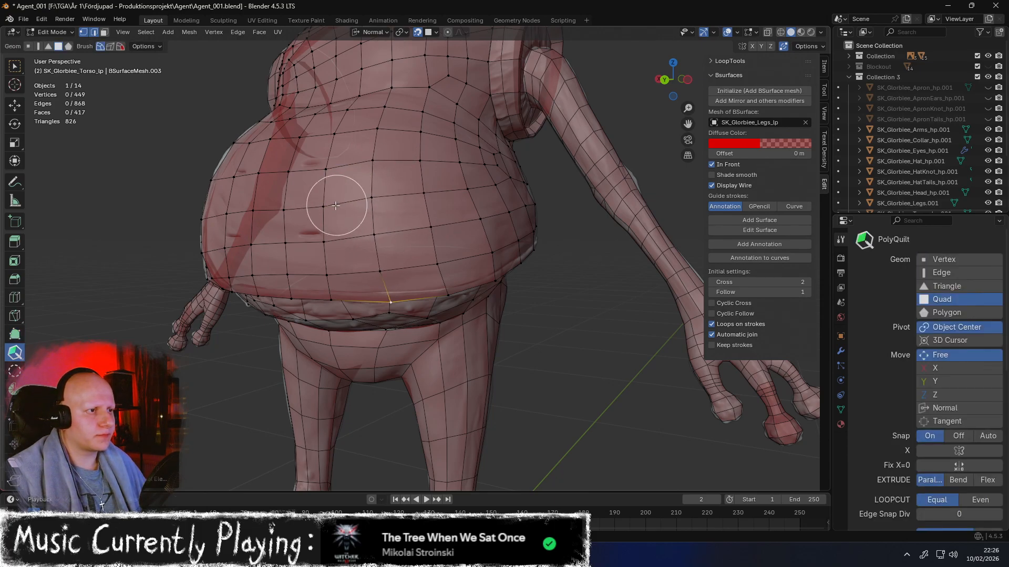
Even out the torso's vertex spacing around the front, side and back with the PolyQuilt smoothing brush
{"action": "middle_click_drag", "start_coordinate": [310, 198], "coordinate": [450, 231]}
{"action": "scroll", "coordinate": [352, 236], "scroll_direction": "down", "scroll_amount": 3}
{"action": "middle_click_drag", "start_coordinate": [387, 169], "coordinate": [479, 227]}
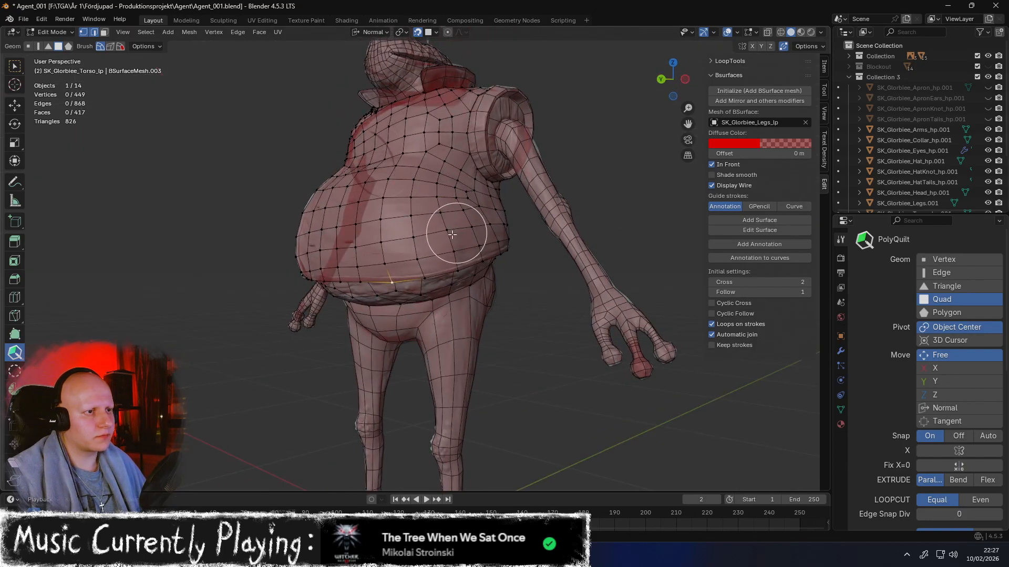
{"action": "middle_click_drag", "start_coordinate": [380, 234], "coordinate": [326, 248]}
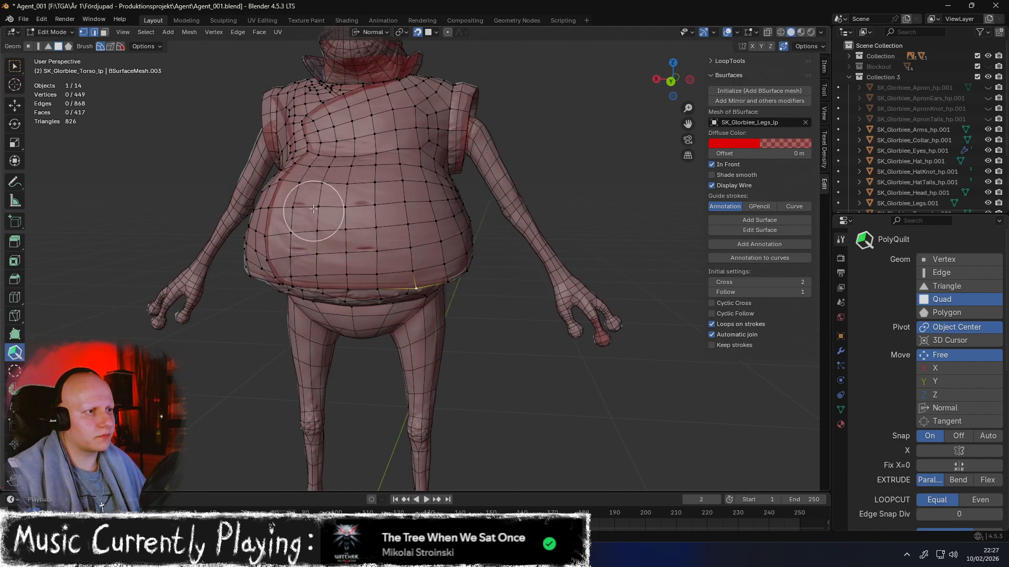
{"action": "mouse_move", "coordinate": [415, 190]}
{"action": "middle_mouse_down"}
{"action": "mouse_move", "coordinate": [401, 214]}
{"action": "mouse_move", "coordinate": [442, 224]}
{"action": "middle_mouse_up"}
{"action": "middle_click_drag", "start_coordinate": [399, 182], "coordinate": [356, 180]}
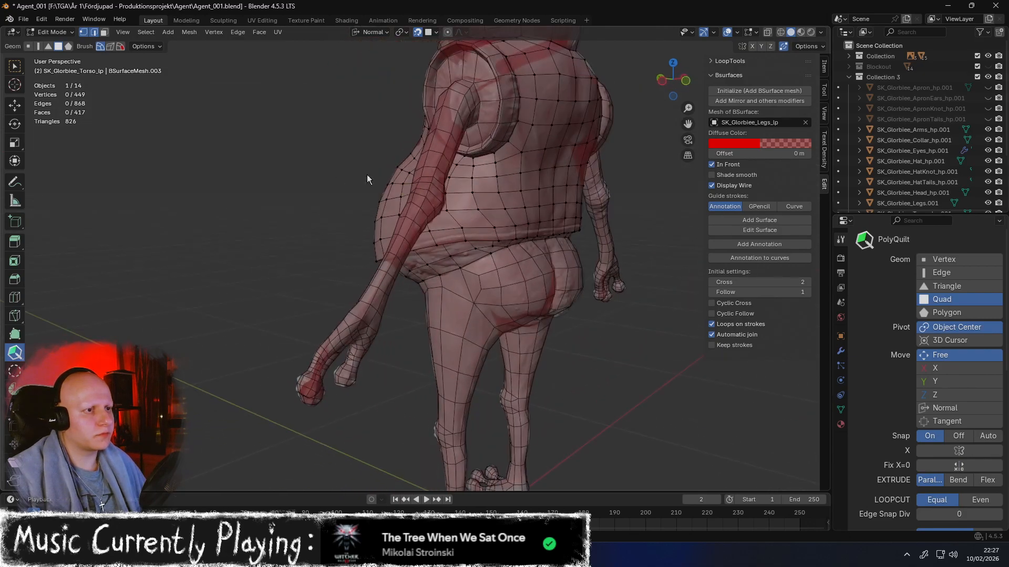
{"action": "scroll", "coordinate": [462, 187], "scroll_direction": "up", "scroll_amount": 2}
{"action": "middle_click_drag", "start_coordinate": [497, 165], "coordinate": [443, 160]}
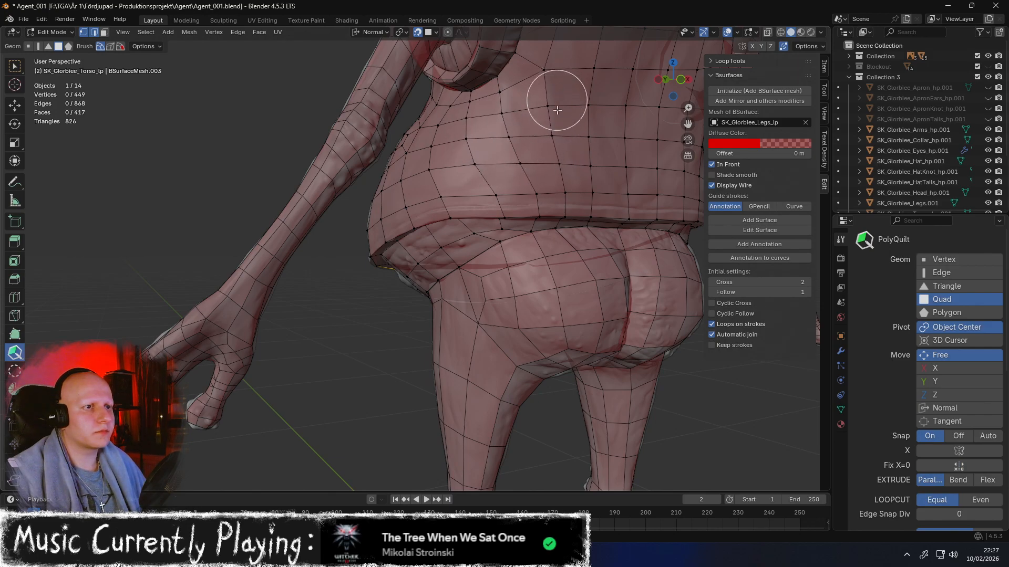
{"action": "middle_click_drag", "start_coordinate": [560, 130], "coordinate": [471, 248]}
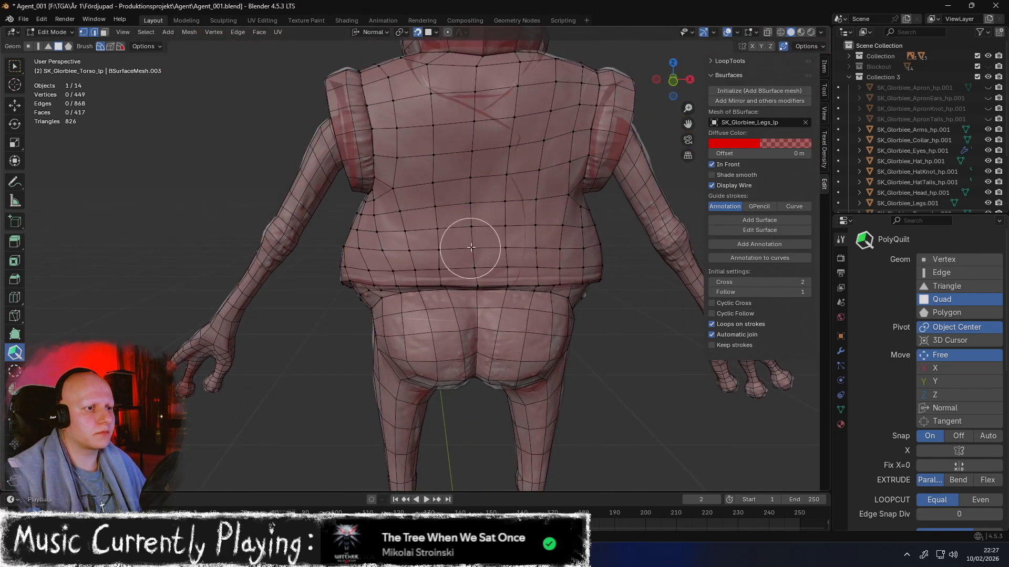
{"action": "middle_click_drag", "start_coordinate": [522, 215], "coordinate": [449, 206]}
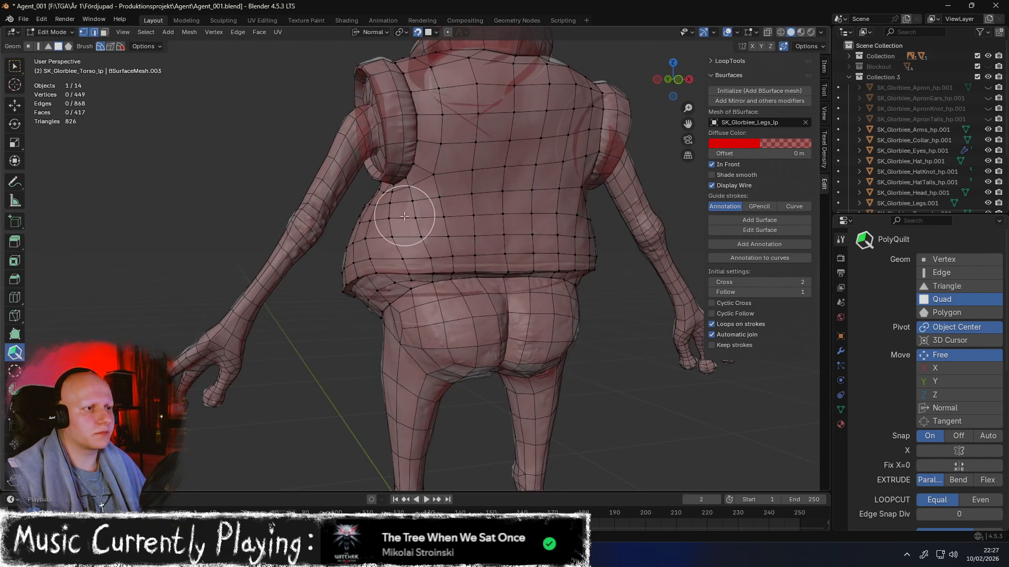
Reposition the vertices around the pole on the belly's side below the armhole with Poly Build to straighten the edge flow
{"action": "middle_click_drag", "start_coordinate": [397, 224], "coordinate": [446, 222], "text": "shift"}
{"action": "scroll", "coordinate": [478, 180], "scroll_direction": "up", "scroll_amount": 2}
{"action": "left_click", "coordinate": [15, 335]}
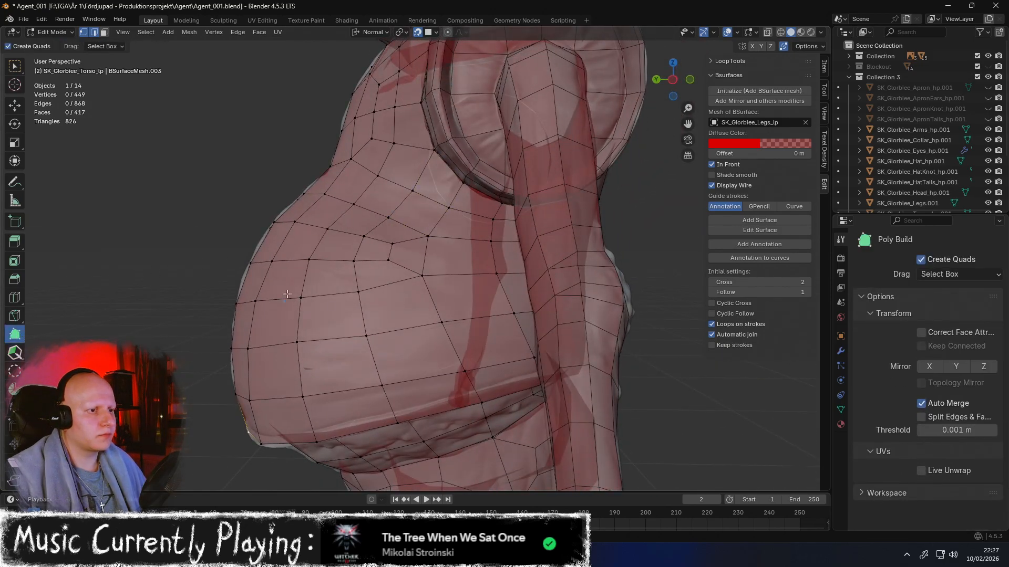
{"action": "left_click_drag", "start_coordinate": [448, 321], "coordinate": [447, 234]}
{"action": "middle_click_drag", "start_coordinate": [447, 233], "coordinate": [440, 211]}
{"action": "left_click_drag", "start_coordinate": [386, 226], "coordinate": [394, 245]}
{"action": "left_click_drag", "start_coordinate": [359, 276], "coordinate": [368, 214]}
{"action": "left_click_drag", "start_coordinate": [394, 245], "coordinate": [401, 223]}
{"action": "middle_click_drag", "start_coordinate": [371, 231], "coordinate": [375, 244]}
{"action": "left_click_drag", "start_coordinate": [353, 236], "coordinate": [360, 234]}
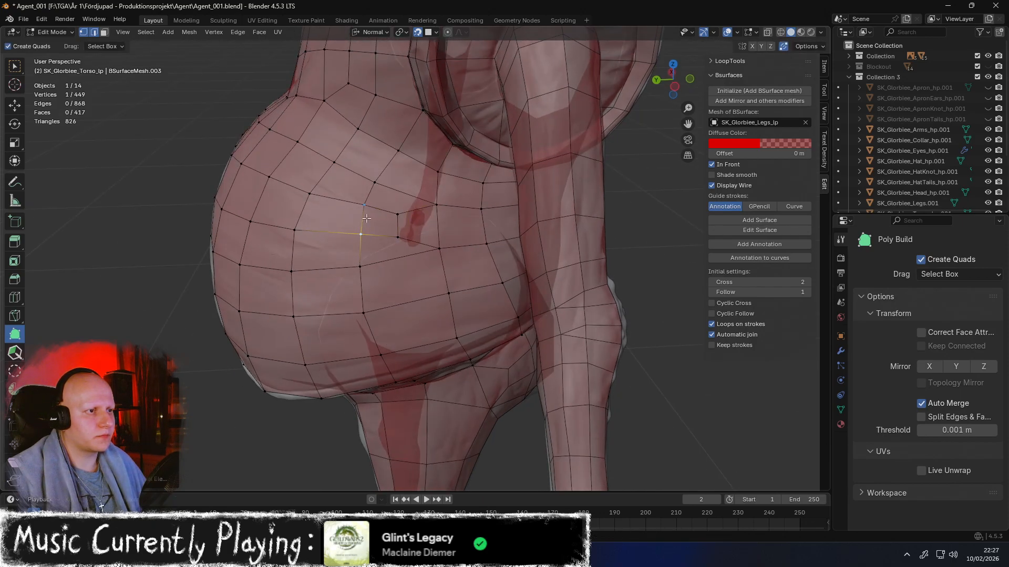
Nudge the vertices in the edge column just below the pole on the belly's side into line
{"action": "middle_click_drag", "start_coordinate": [379, 216], "coordinate": [374, 294]}
{"action": "left_click_drag", "start_coordinate": [378, 297], "coordinate": [381, 297]}
{"action": "middle_click_drag", "start_coordinate": [381, 297], "coordinate": [386, 261]}
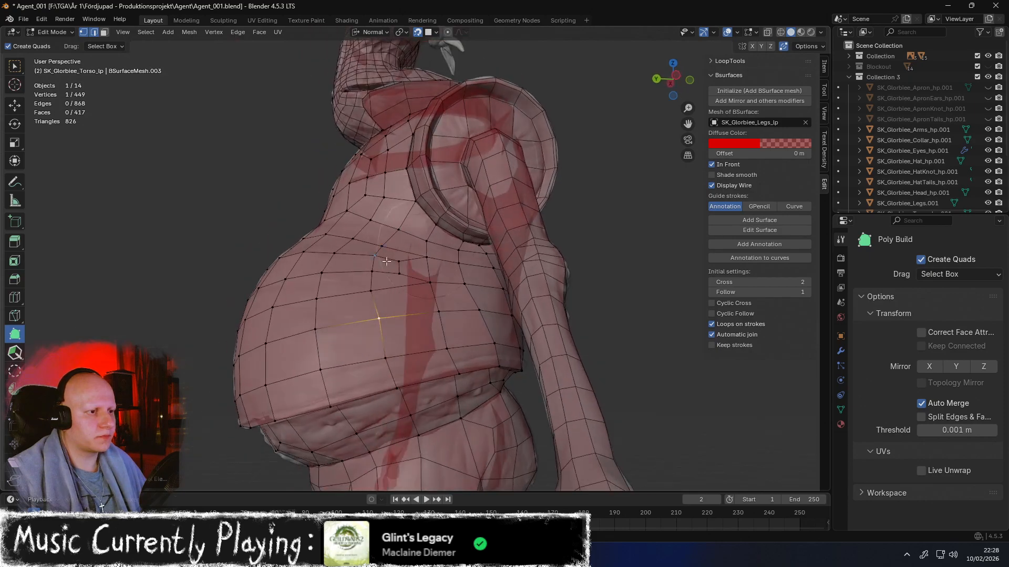
{"action": "left_click", "coordinate": [391, 351]}
Adjust the shirt vertices below the sleeve at the rear side of the torso so their rows flow evenly
{"action": "middle_click_drag", "start_coordinate": [391, 350], "coordinate": [464, 293]}
{"action": "left_click_drag", "start_coordinate": [469, 321], "coordinate": [495, 223]}
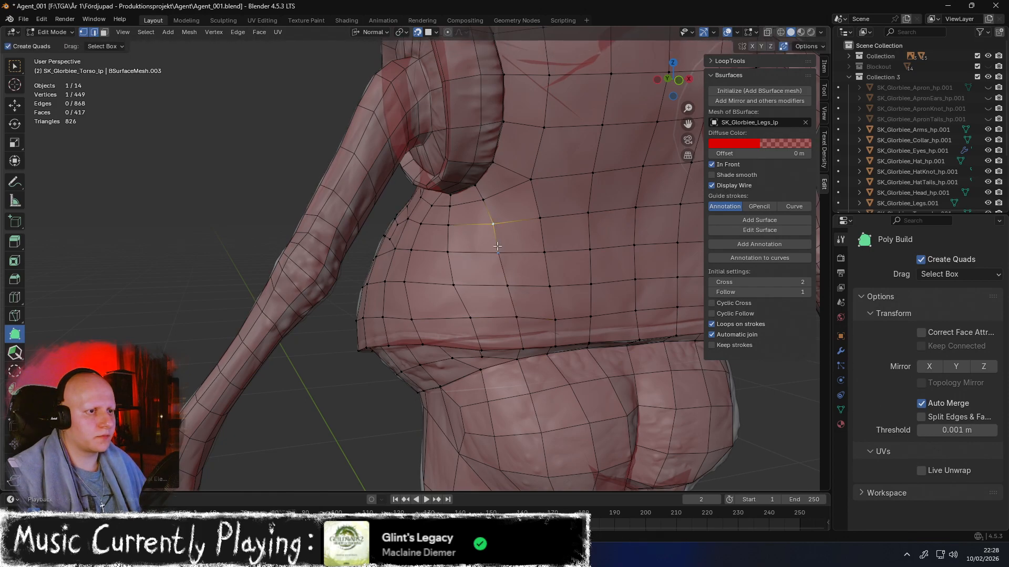
{"action": "left_click_drag", "start_coordinate": [453, 285], "coordinate": [461, 284]}
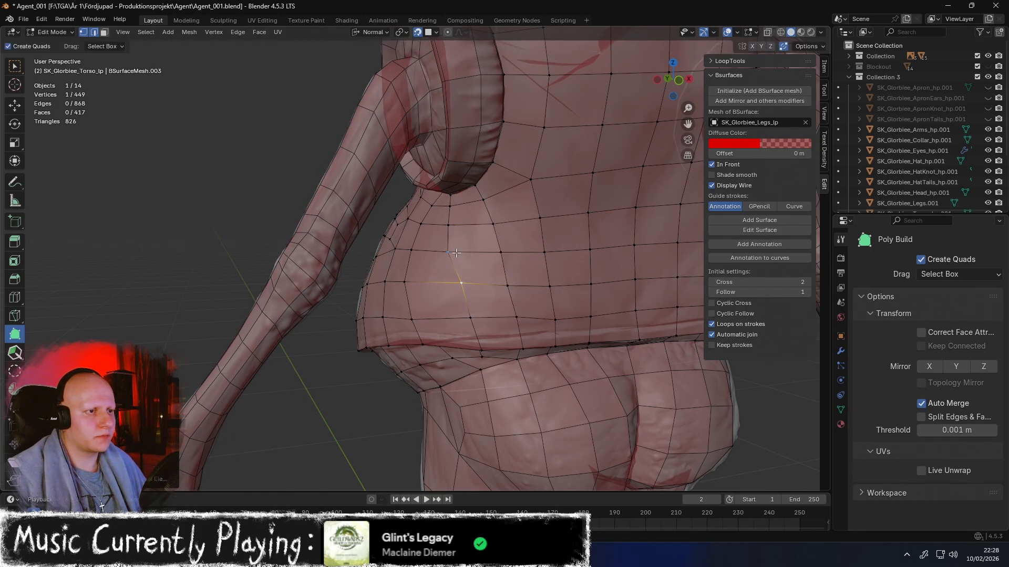
{"action": "middle_click_drag", "start_coordinate": [459, 252], "coordinate": [486, 209]}
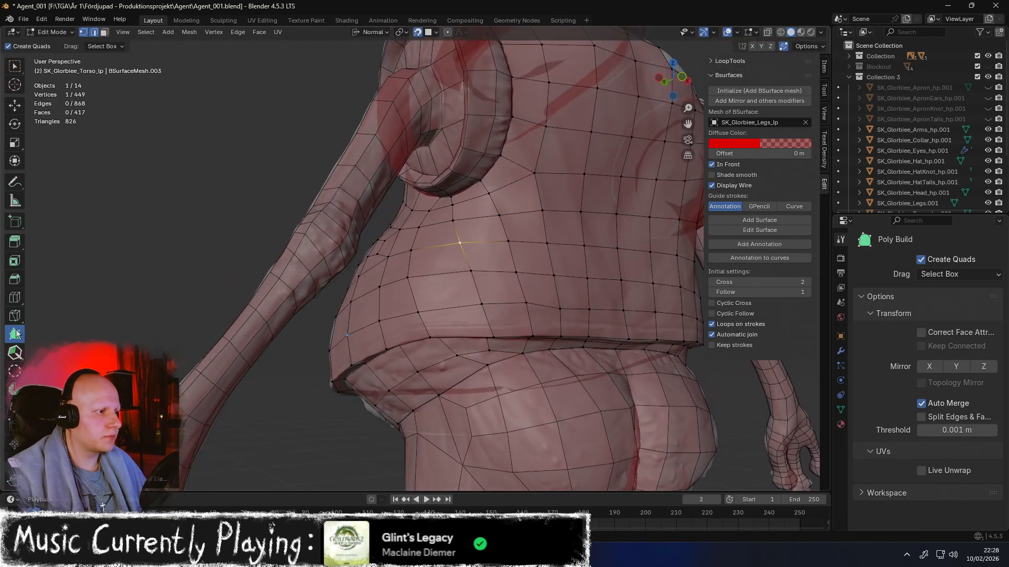
Relax the adjusted shirt area below the sleeve with the PolyQuilt smoothing brush
{"action": "left_click", "coordinate": [19, 354]}
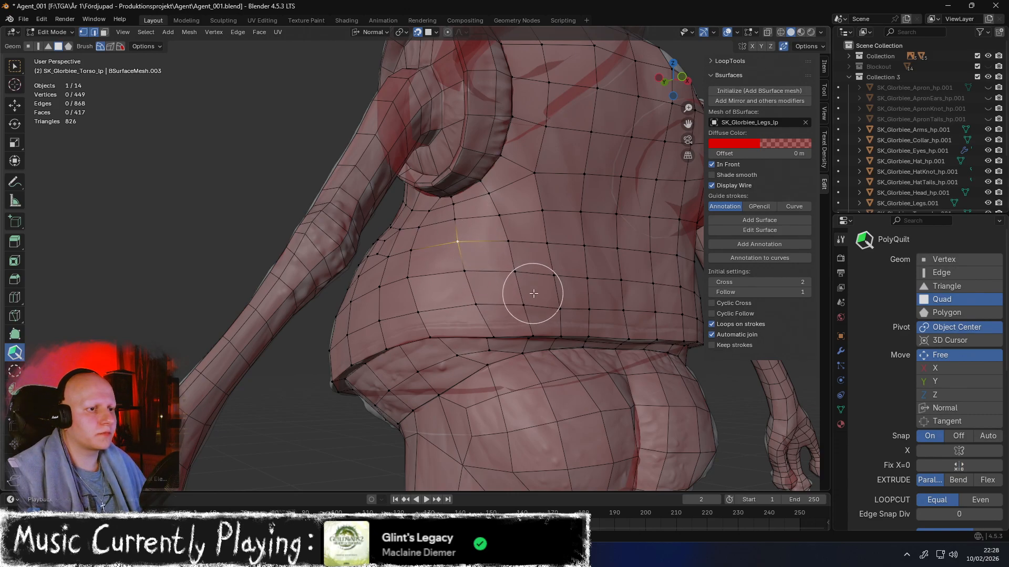
{"action": "middle_click_drag", "start_coordinate": [531, 291], "coordinate": [507, 245]}
{"action": "middle_click_drag", "start_coordinate": [540, 300], "coordinate": [504, 292]}
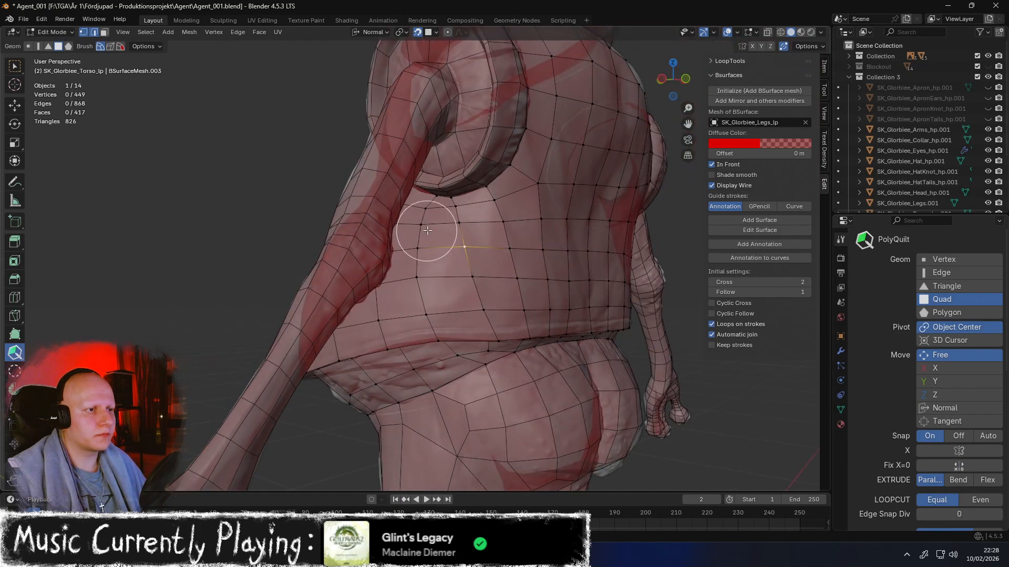
{"action": "middle_click_drag", "start_coordinate": [501, 301], "coordinate": [425, 308]}
{"action": "middle_click_drag", "start_coordinate": [366, 219], "coordinate": [321, 328], "text": "shift"}
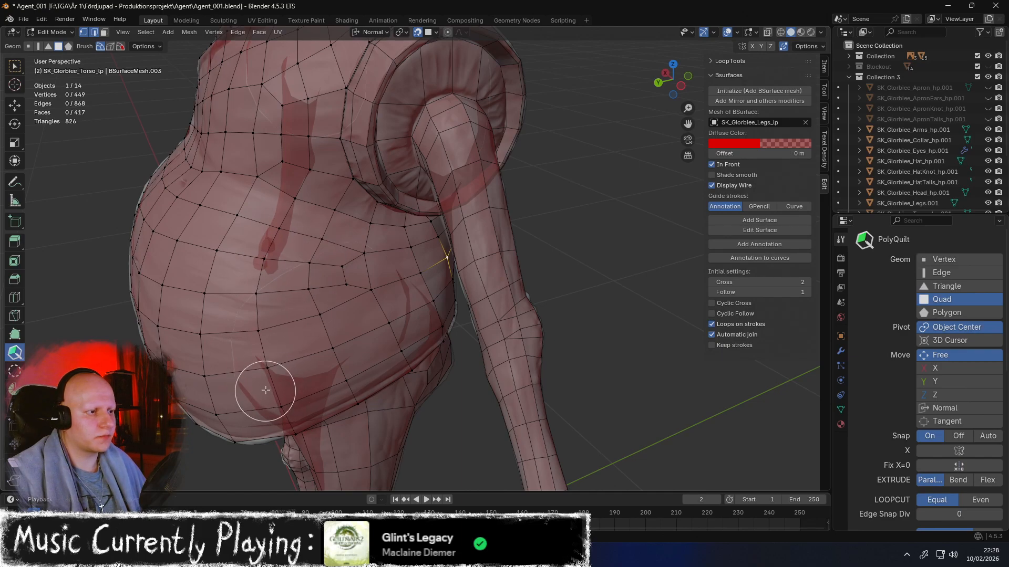
Smooth the torso's vertices across the belly's side and onto the shirt's back with the PolyQuilt brush
{"action": "middle_click_drag", "start_coordinate": [260, 196], "coordinate": [370, 273]}
{"action": "left_click_drag", "start_coordinate": [371, 273], "coordinate": [326, 284], "text": "shift"}
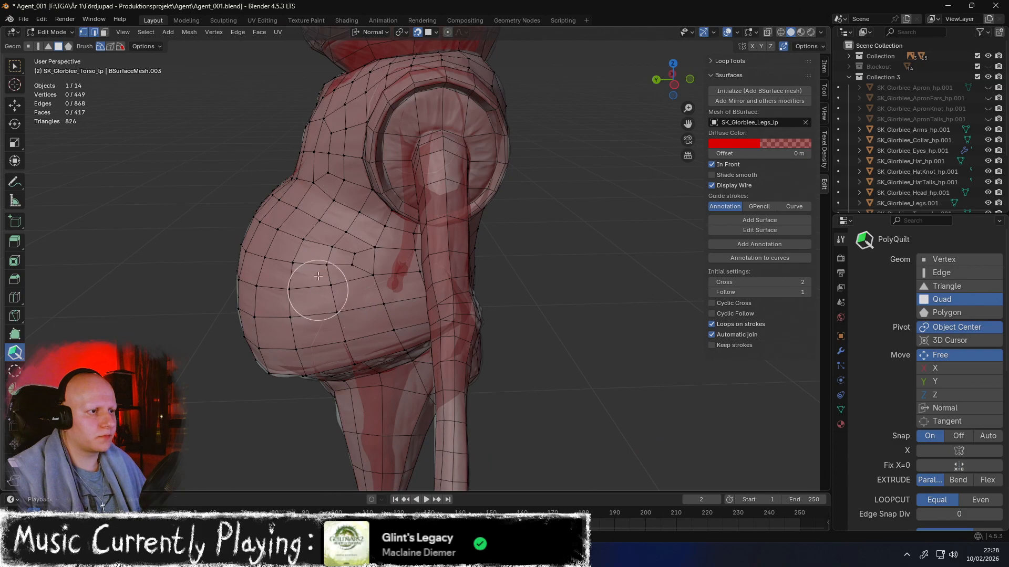
{"action": "left_click_drag", "start_coordinate": [326, 231], "coordinate": [285, 287], "text": "shift"}
{"action": "middle_click_drag", "start_coordinate": [310, 288], "coordinate": [355, 276]}
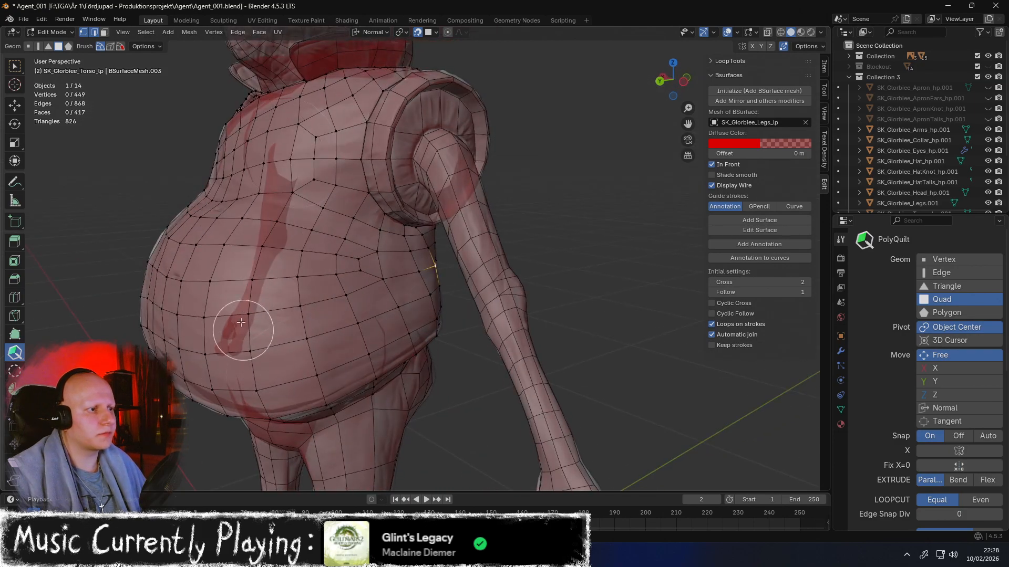
{"action": "middle_click_drag", "start_coordinate": [289, 219], "coordinate": [323, 247]}
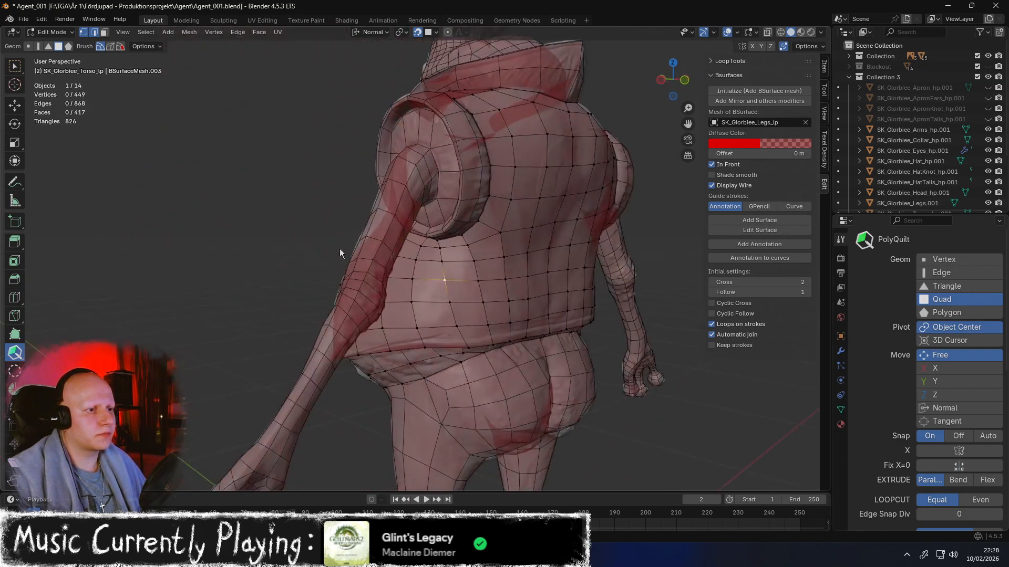
{"action": "middle_click_drag", "start_coordinate": [544, 280], "coordinate": [484, 264]}
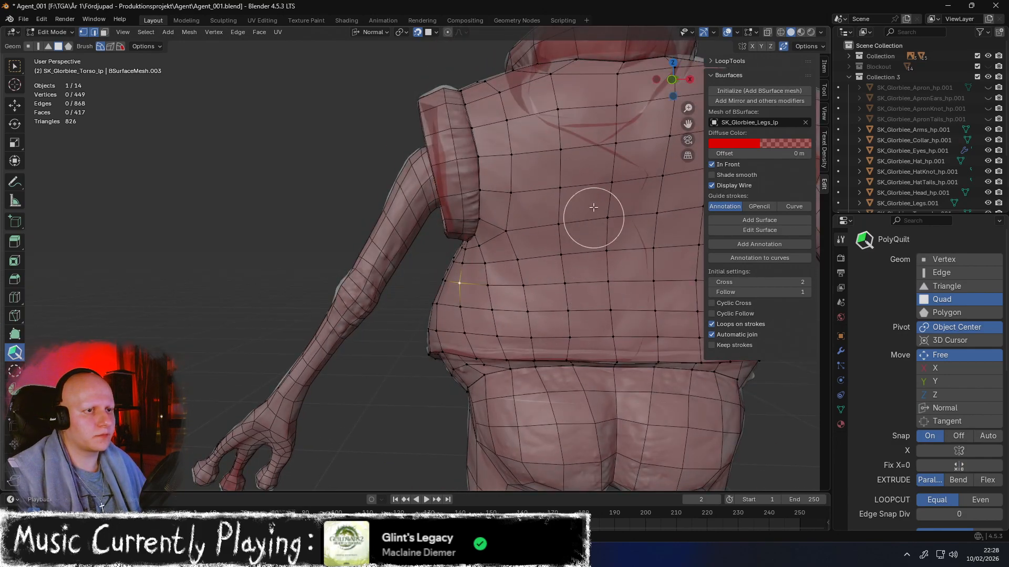
{"action": "middle_click_drag", "start_coordinate": [594, 298], "coordinate": [494, 275]}
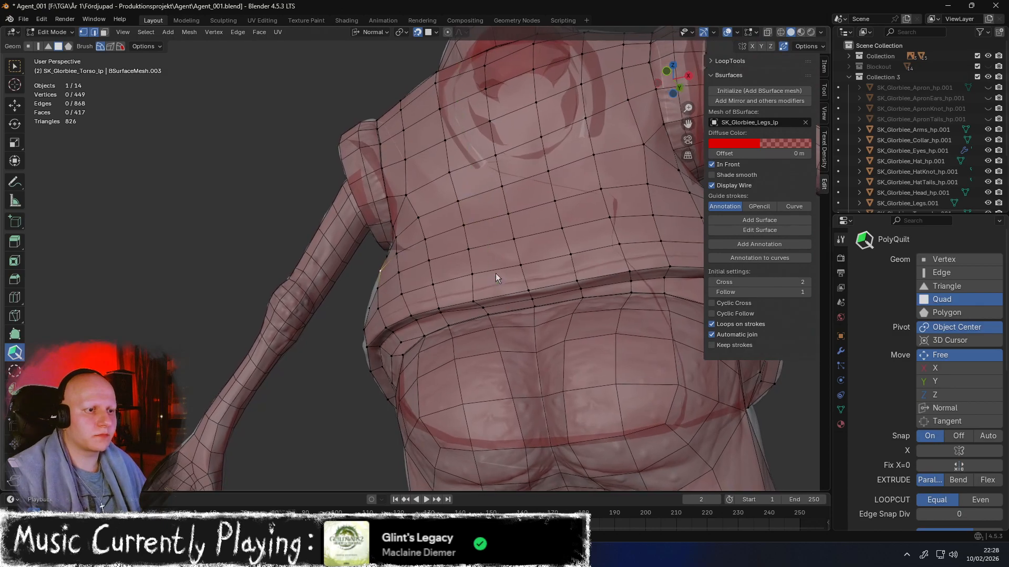
Reposition the hem edge vertices at the back of the shirt with Poly Build so they follow the sculpted hem
{"action": "scroll", "coordinate": [493, 275], "scroll_direction": "up", "scroll_amount": 3}
{"action": "middle_click_drag", "start_coordinate": [569, 235], "coordinate": [484, 269]}
{"action": "scroll", "coordinate": [478, 265], "scroll_direction": "up", "scroll_amount": 1}
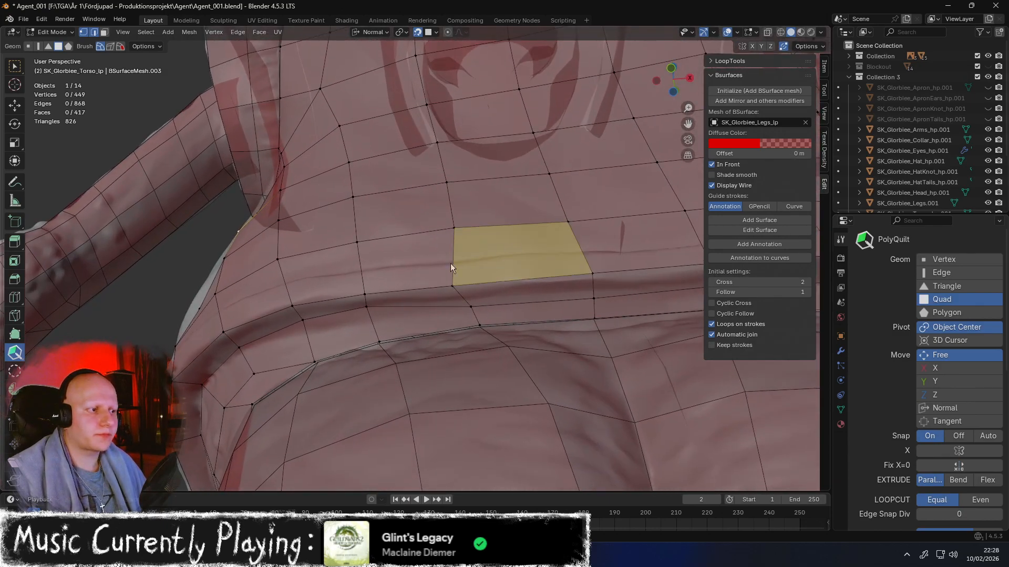
{"action": "left_click", "coordinate": [15, 334]}
{"action": "left_click_drag", "start_coordinate": [473, 303], "coordinate": [478, 282]}
{"action": "mouse_move", "coordinate": [478, 282]}
{"action": "middle_mouse_down"}
{"action": "mouse_move", "coordinate": [491, 411]}
{"action": "mouse_move", "coordinate": [481, 298]}
{"action": "middle_mouse_up"}
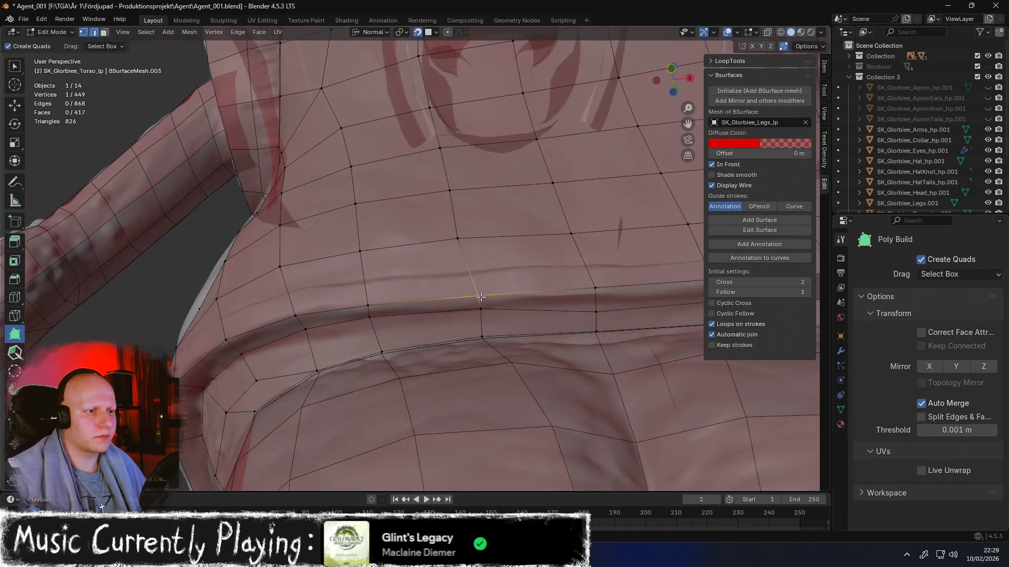
{"action": "left_click", "coordinate": [480, 311]}
{"action": "left_click_drag", "start_coordinate": [597, 313], "coordinate": [594, 302]}
{"action": "middle_click_drag", "start_coordinate": [595, 302], "coordinate": [581, 326]}
{"action": "scroll", "coordinate": [527, 320], "scroll_direction": "up", "scroll_amount": 1}
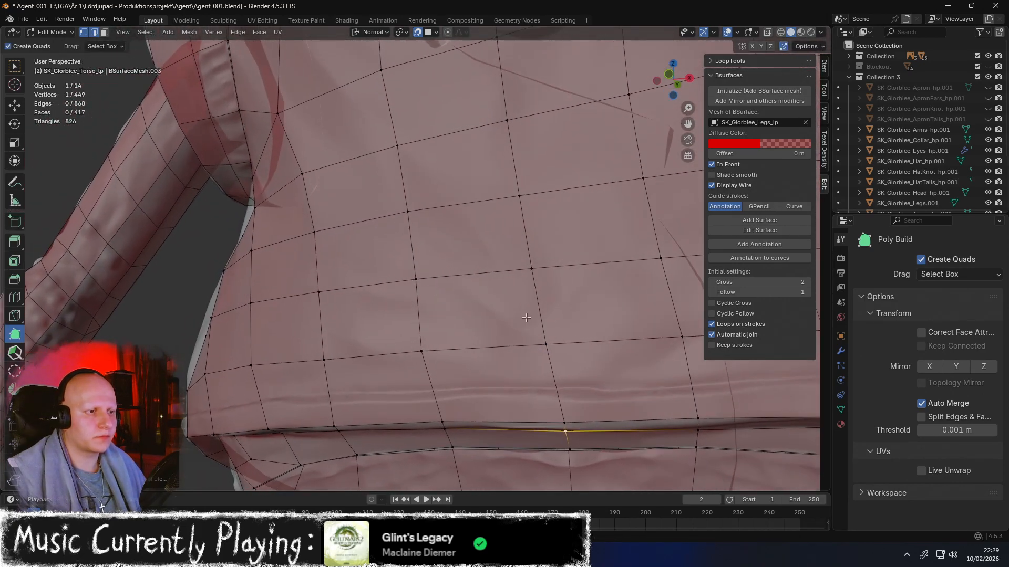
Activate the PolyQuilt tool on the torso mesh and reset its brush strength to the default value
{"action": "scroll", "coordinate": [518, 341], "scroll_direction": "down", "scroll_amount": 5}
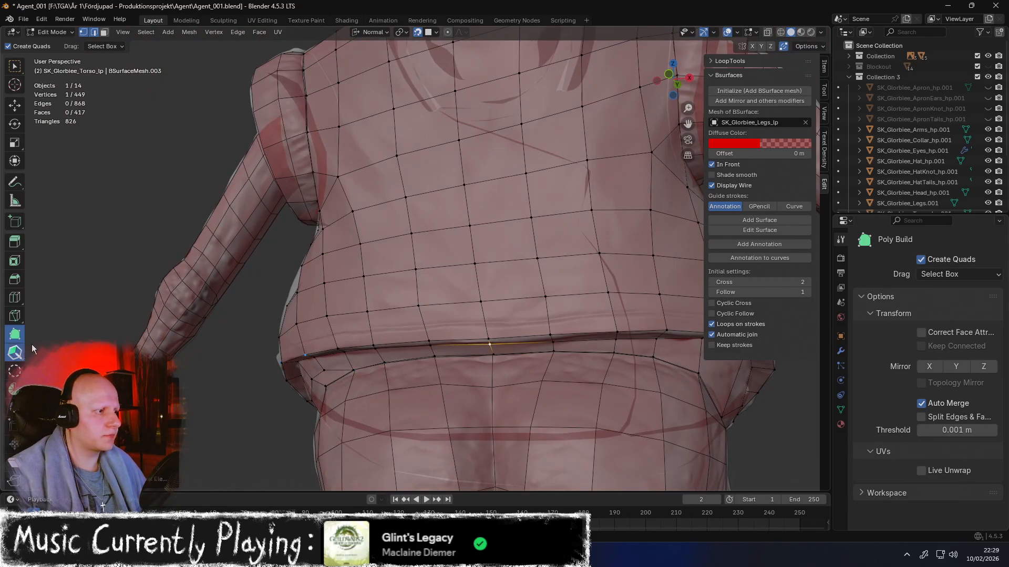
{"action": "left_click", "coordinate": [16, 352]}
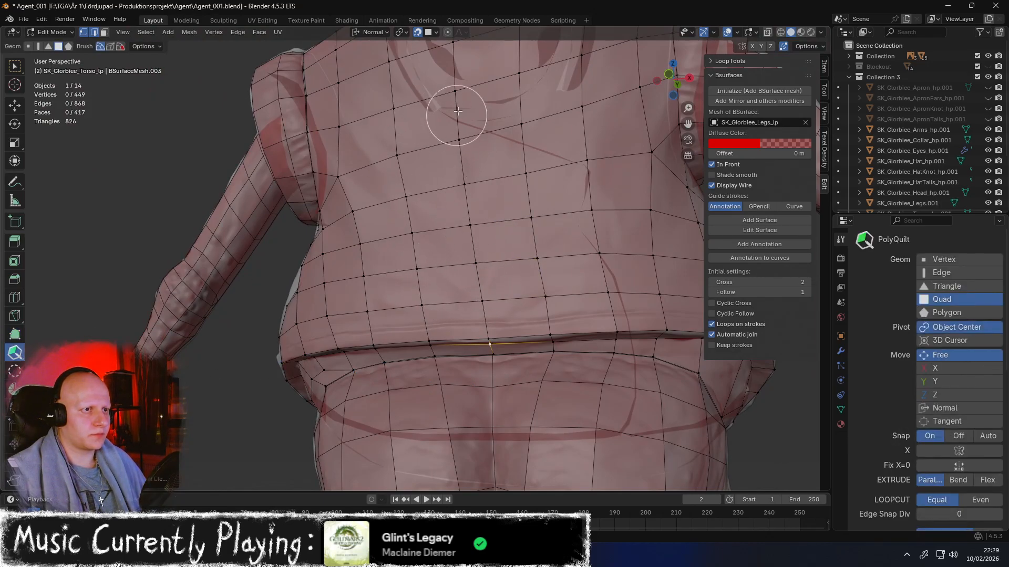
{"action": "scroll", "coordinate": [478, 200], "scroll_direction": "down", "scroll_amount": 3}
{"action": "middle_click_drag", "start_coordinate": [477, 214], "coordinate": [395, 251]}
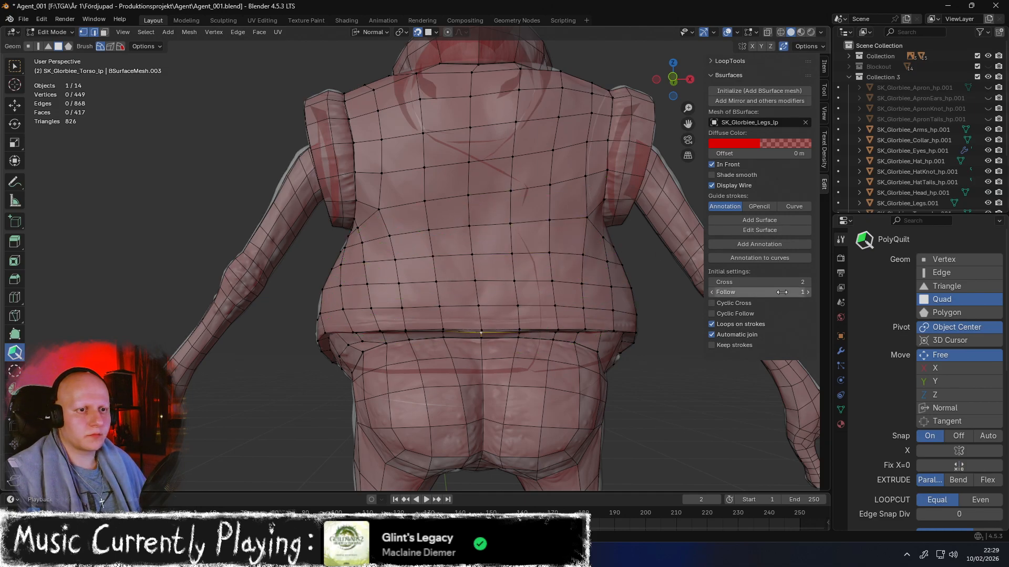
{"action": "left_click", "coordinate": [824, 90]}
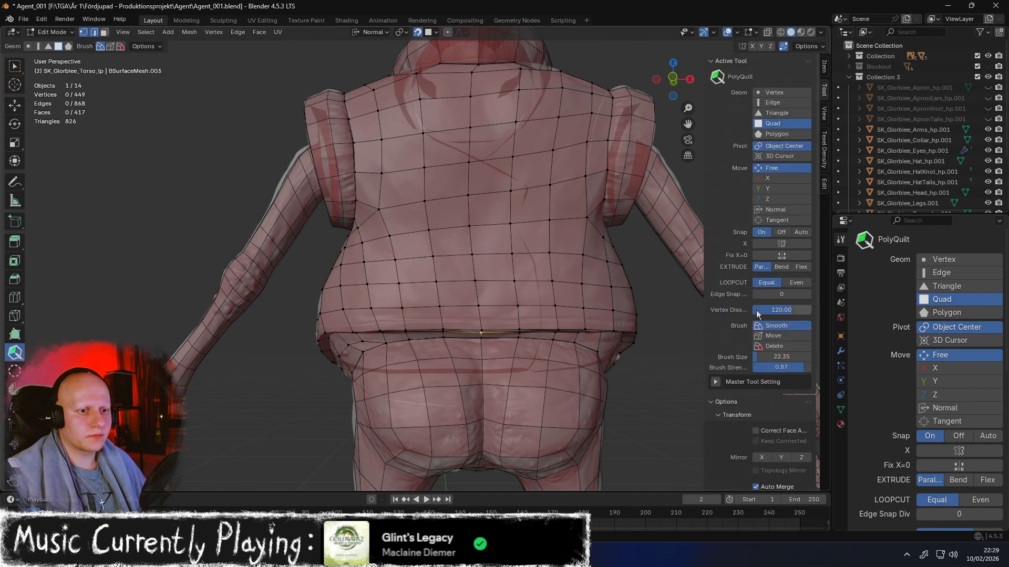
{"action": "right_click", "coordinate": [767, 368]}
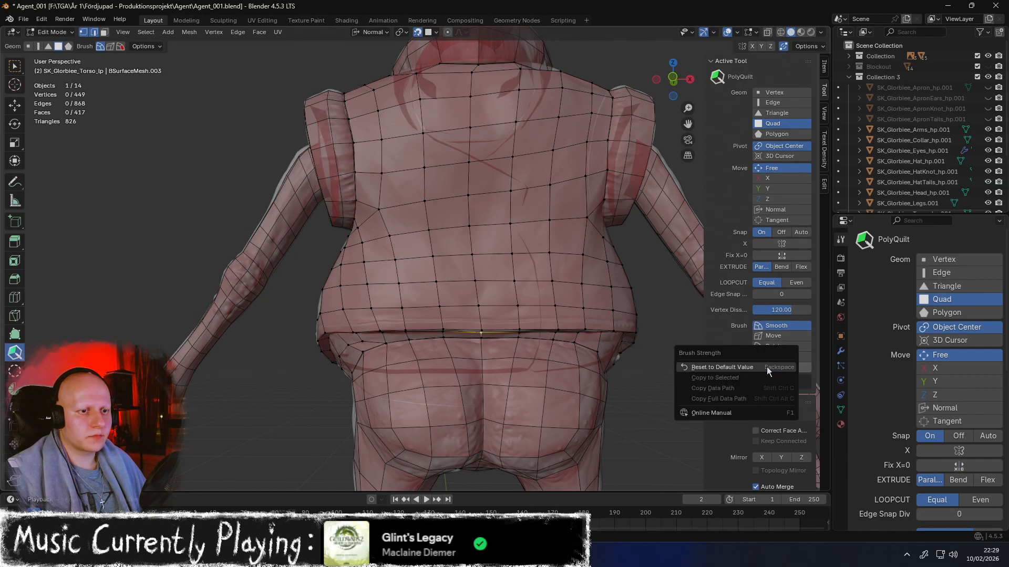
{"action": "left_click", "coordinate": [767, 366]}
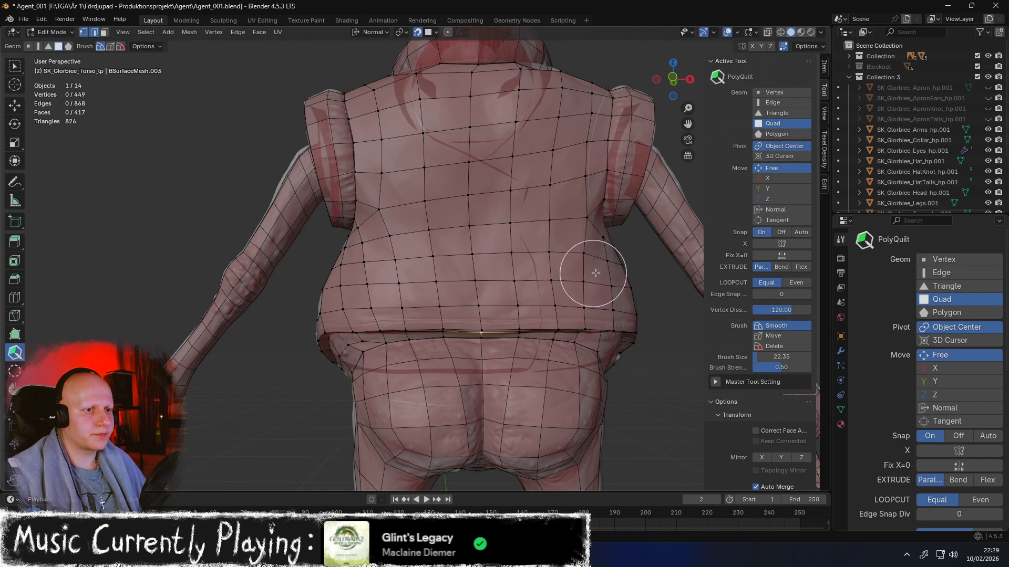
Smooth the torso's vertices along the side between the sleeve and the belly with the PolyQuilt brush
{"action": "middle_click_drag", "start_coordinate": [594, 272], "coordinate": [524, 287]}
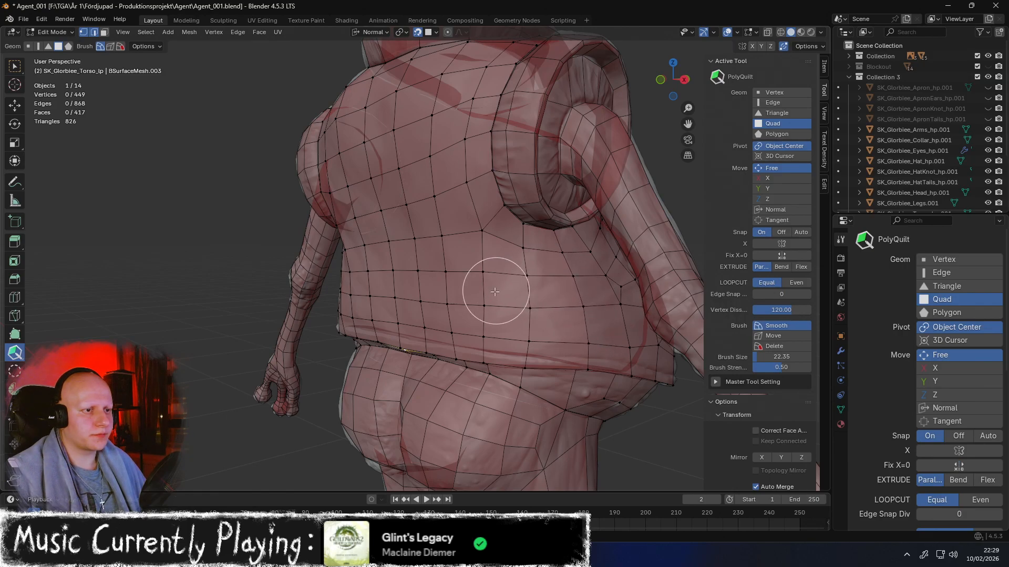
{"action": "mouse_move", "coordinate": [467, 277]}
{"action": "middle_mouse_down"}
{"action": "mouse_move", "coordinate": [616, 273]}
{"action": "mouse_move", "coordinate": [532, 269]}
{"action": "mouse_move", "coordinate": [539, 247]}
{"action": "mouse_move", "coordinate": [456, 282]}
{"action": "middle_mouse_up"}
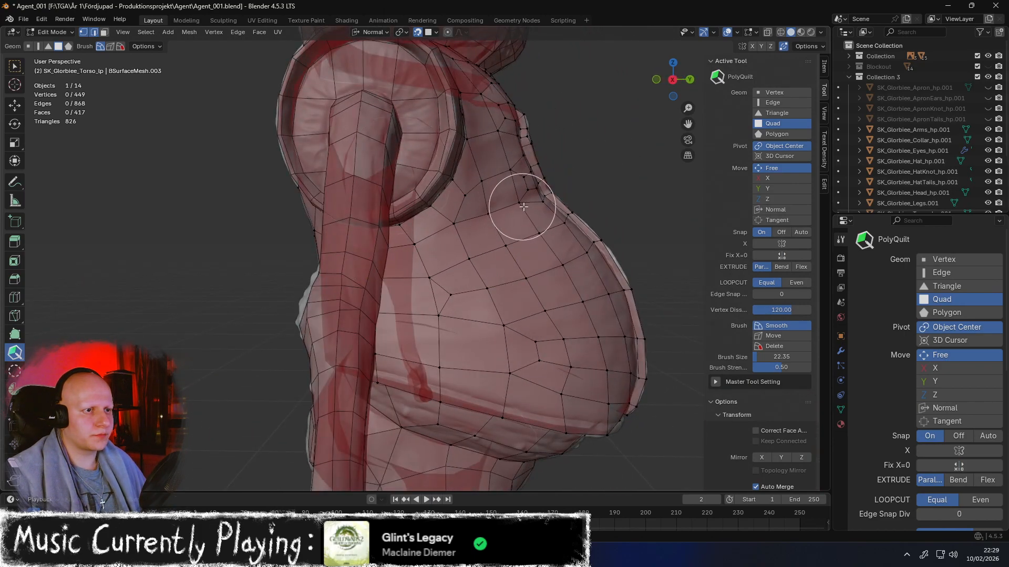
{"action": "middle_click_drag", "start_coordinate": [475, 226], "coordinate": [462, 243]}
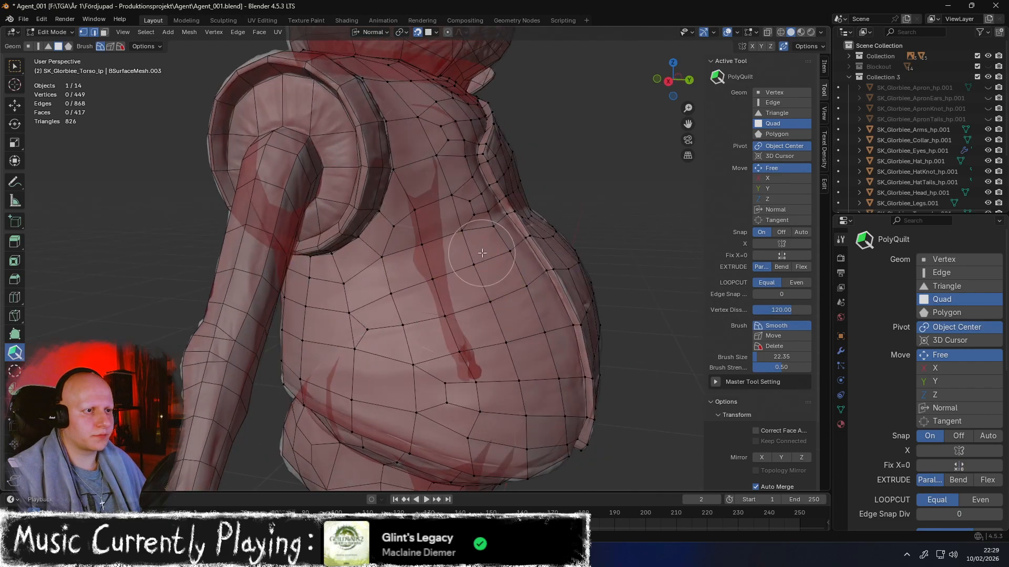
{"action": "mouse_move", "coordinate": [351, 286]}
{"action": "left_mouse_down", "text": "shift"}
{"action": "mouse_move", "coordinate": [343, 291]}
{"action": "mouse_move", "coordinate": [387, 359]}
{"action": "left_mouse_up", "text": "shift"}
{"action": "middle_click_drag", "start_coordinate": [441, 401], "coordinate": [390, 300]}
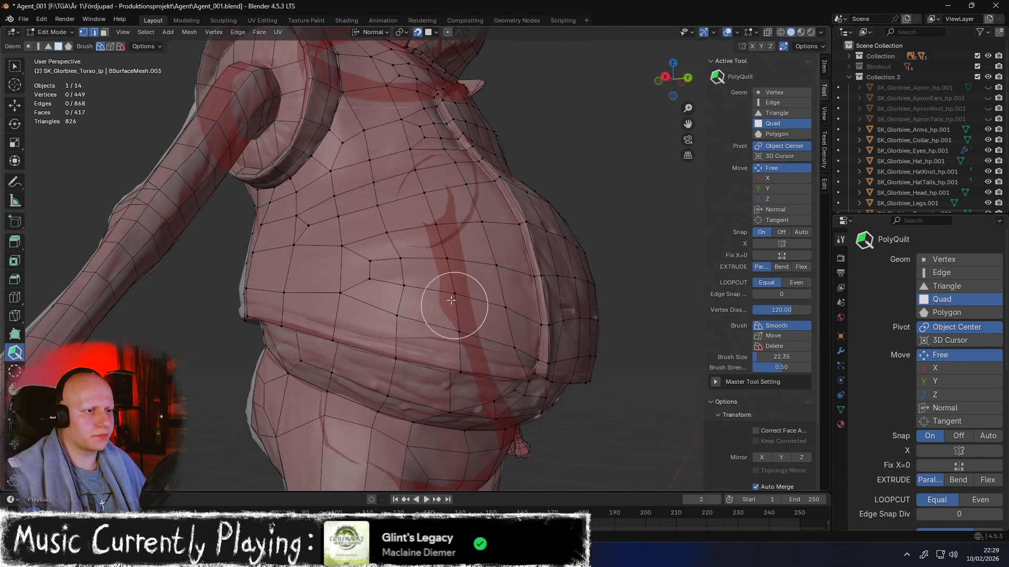
{"action": "mouse_move", "coordinate": [479, 315]}
{"action": "middle_mouse_down"}
{"action": "mouse_move", "coordinate": [387, 310]}
{"action": "mouse_move", "coordinate": [368, 339]}
{"action": "middle_mouse_up"}
{"action": "middle_click_drag", "start_coordinate": [351, 213], "coordinate": [359, 280]}
{"action": "mouse_move", "coordinate": [318, 196]}
{"action": "middle_mouse_down"}
{"action": "mouse_move", "coordinate": [354, 225]}
{"action": "mouse_move", "coordinate": [381, 188]}
{"action": "mouse_move", "coordinate": [412, 190]}
{"action": "mouse_move", "coordinate": [371, 247]}
{"action": "middle_mouse_up"}
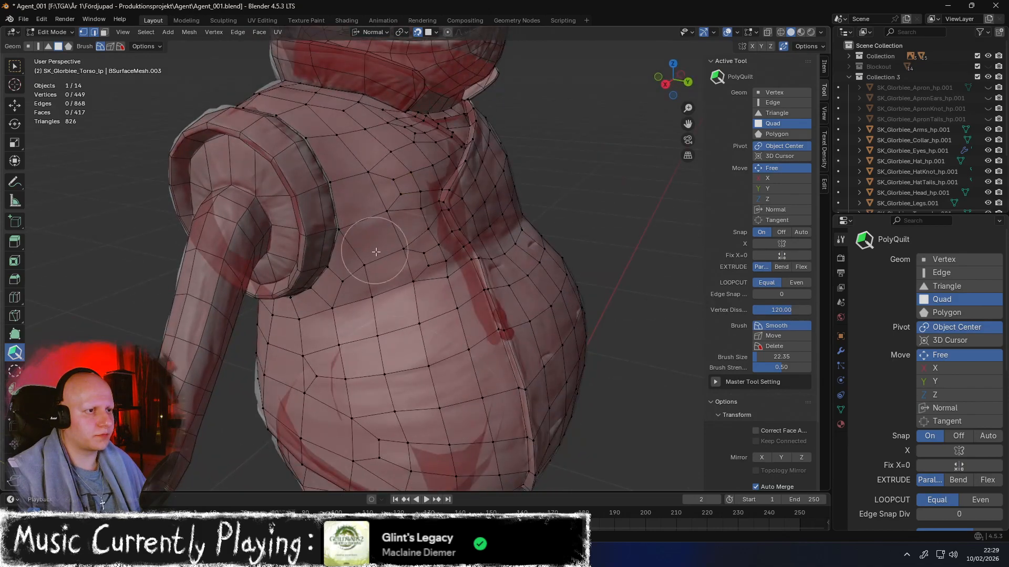
{"action": "mouse_move", "coordinate": [372, 164]}
{"action": "middle_mouse_down"}
{"action": "mouse_move", "coordinate": [370, 225]}
{"action": "mouse_move", "coordinate": [397, 235]}
{"action": "mouse_move", "coordinate": [489, 165]}
{"action": "middle_mouse_up"}
{"action": "middle_click_drag", "start_coordinate": [427, 225], "coordinate": [518, 261]}
{"action": "middle_click_drag", "start_coordinate": [442, 266], "coordinate": [508, 241]}
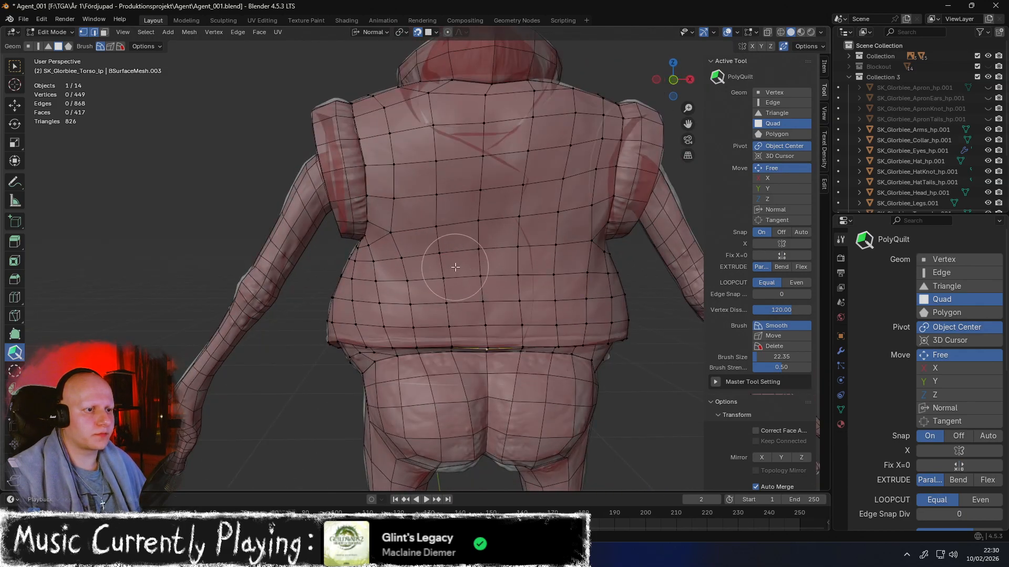
Cut a diagonal edge across the quad beneath the shirt's back hem with PolyQuilt, and activate the Move tool
{"action": "middle_click_drag", "start_coordinate": [452, 268], "coordinate": [512, 231]}
{"action": "middle_click_drag", "start_coordinate": [363, 270], "coordinate": [391, 354]}
{"action": "middle_click_drag", "start_coordinate": [395, 294], "coordinate": [382, 224]}
{"action": "scroll", "coordinate": [415, 211], "scroll_direction": "up", "scroll_amount": 4}
{"action": "scroll", "coordinate": [354, 262], "scroll_direction": "up", "scroll_amount": 1}
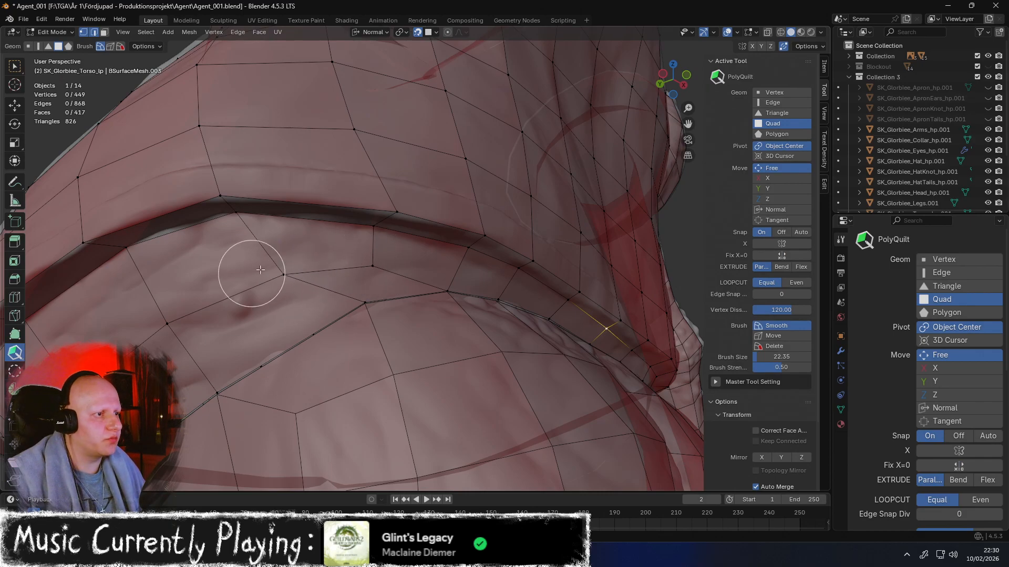
{"action": "middle_click_drag", "start_coordinate": [341, 262], "coordinate": [345, 230]}
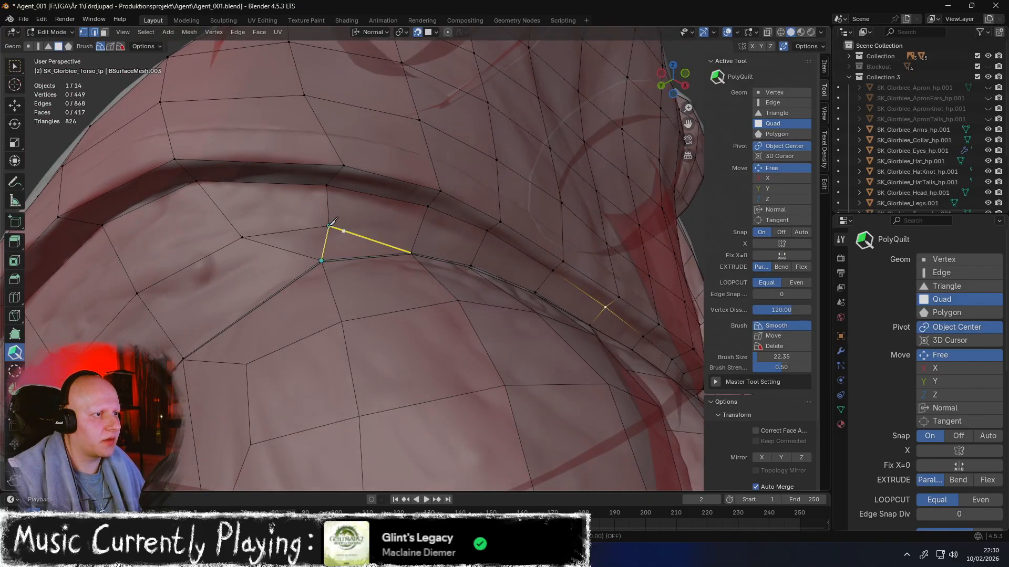
{"action": "left_click_drag", "start_coordinate": [332, 223], "coordinate": [334, 225]}
{"action": "middle_click_drag", "start_coordinate": [334, 225], "coordinate": [283, 273]}
{"action": "key", "text": "shift+space"}
{"action": "key", "text": "g"}
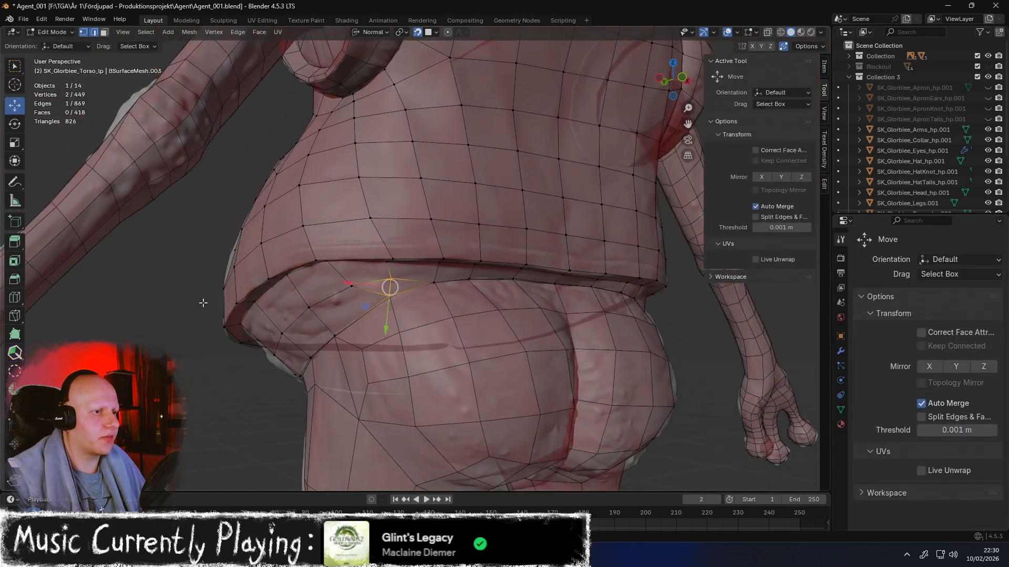
Dissolve the diagonal edge just cut beneath the shirt's back hem
{"action": "middle_click_drag", "start_coordinate": [181, 318], "coordinate": [243, 290]}
{"action": "middle_click_drag", "start_coordinate": [402, 224], "coordinate": [365, 221]}
{"action": "scroll", "coordinate": [450, 198], "scroll_direction": "up", "scroll_amount": 3}
{"action": "middle_click_drag", "start_coordinate": [430, 209], "coordinate": [365, 249]}
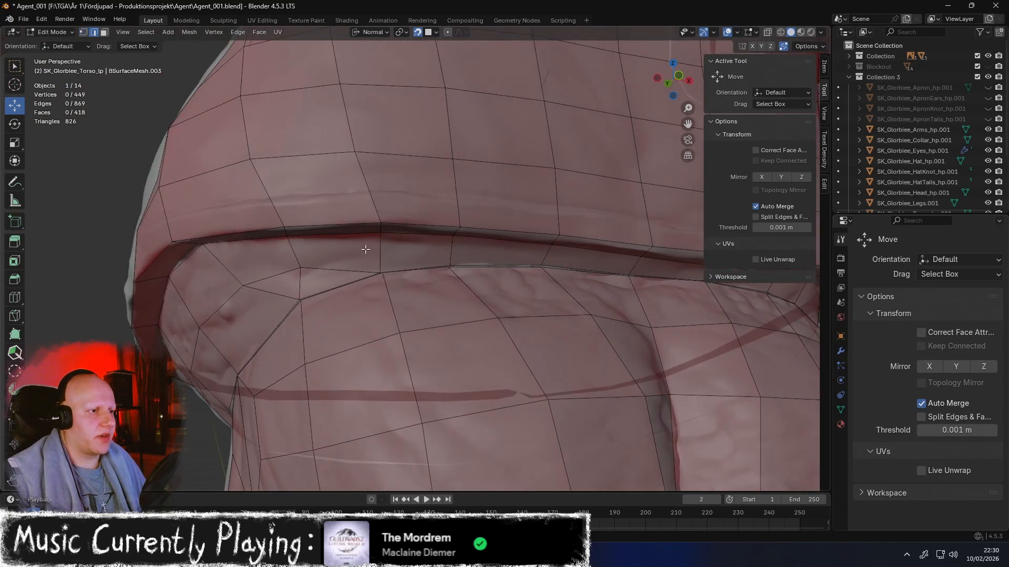
{"action": "right_click", "coordinate": [332, 267]}
{"action": "left_click", "coordinate": [333, 268]}
{"action": "middle_click_drag", "start_coordinate": [333, 268], "coordinate": [414, 218]}
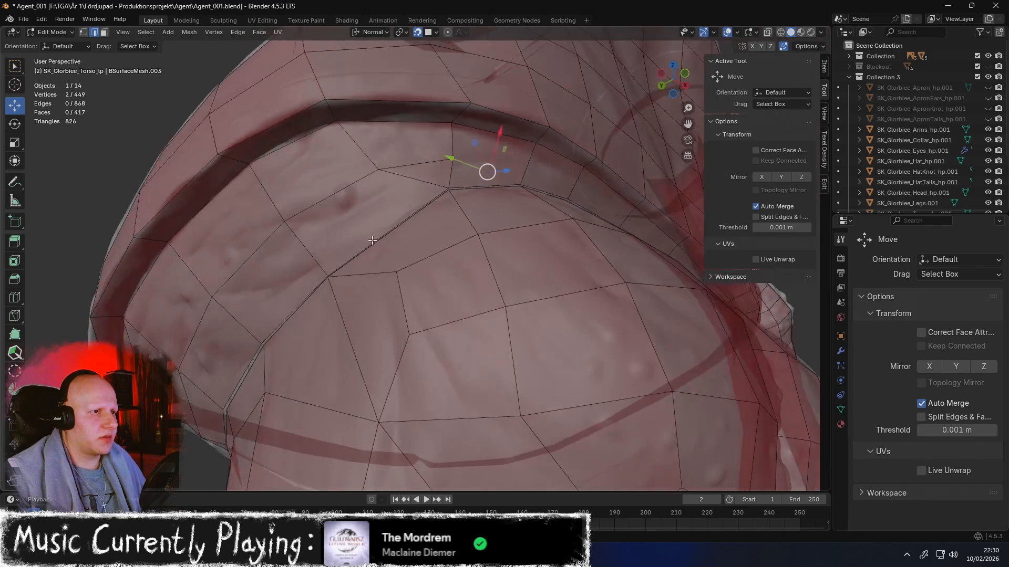
Collapse the short edge beside the triangle beneath the shirt's back hem into a single vertex
{"action": "key", "text": "1"}
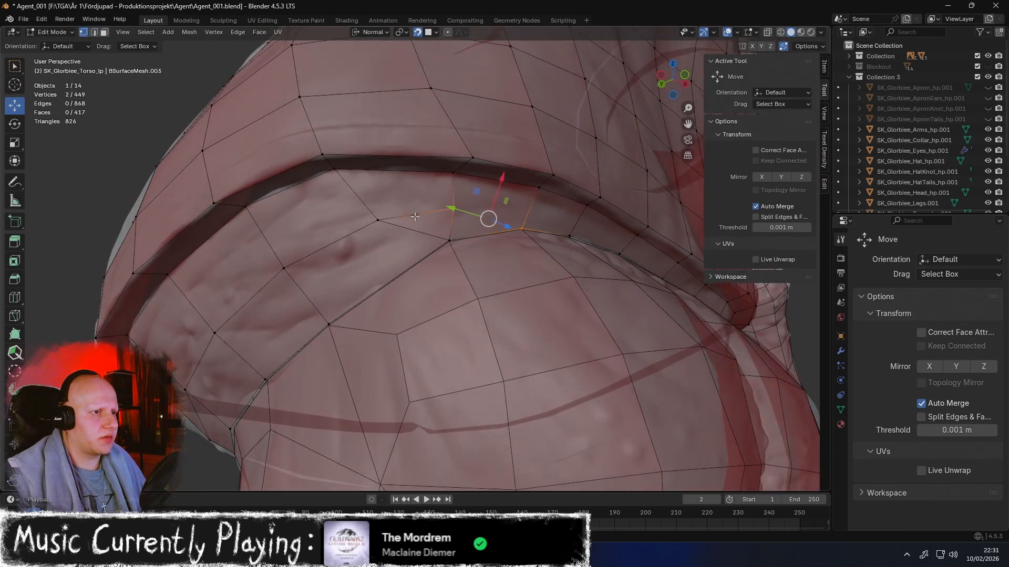
{"action": "right_click", "coordinate": [416, 213]}
{"action": "left_click", "coordinate": [416, 214]}
{"action": "middle_click_drag", "start_coordinate": [416, 214], "coordinate": [475, 195]}
{"action": "scroll", "coordinate": [475, 195], "scroll_direction": "down", "scroll_amount": 4}
Examine the torso's topology at the hem, belly and sides and how it fits the whole character
{"action": "middle_click_drag", "start_coordinate": [441, 275], "coordinate": [485, 314]}
{"action": "scroll", "coordinate": [469, 202], "scroll_direction": "up", "scroll_amount": 3}
{"action": "scroll", "coordinate": [464, 211], "scroll_direction": "down", "scroll_amount": 4}
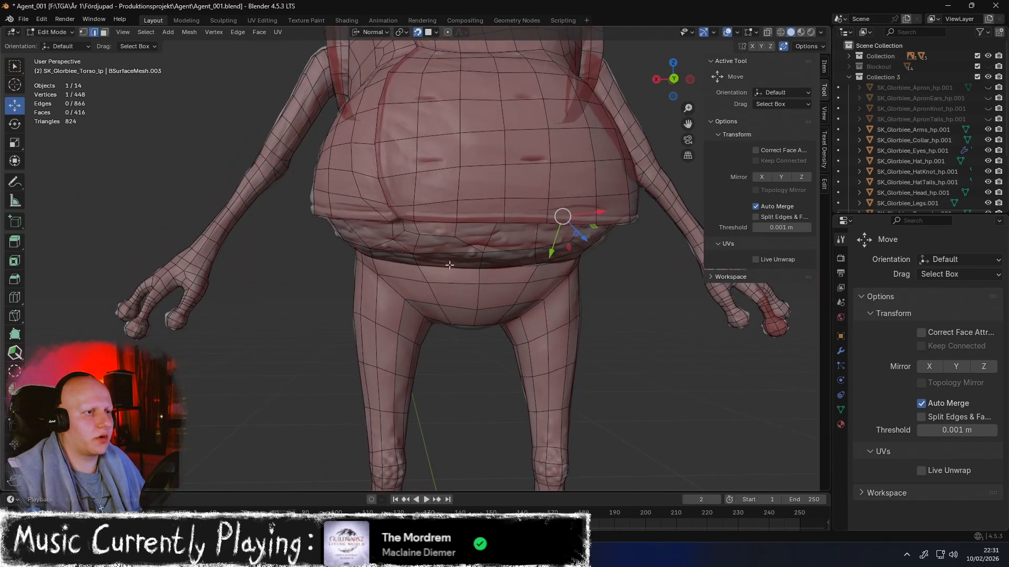
{"action": "middle_click_drag", "start_coordinate": [445, 266], "coordinate": [475, 247]}
{"action": "middle_click_drag", "start_coordinate": [484, 179], "coordinate": [450, 235]}
{"action": "scroll", "coordinate": [448, 273], "scroll_direction": "down", "scroll_amount": 4}
{"action": "middle_click_drag", "start_coordinate": [455, 281], "coordinate": [544, 208]}
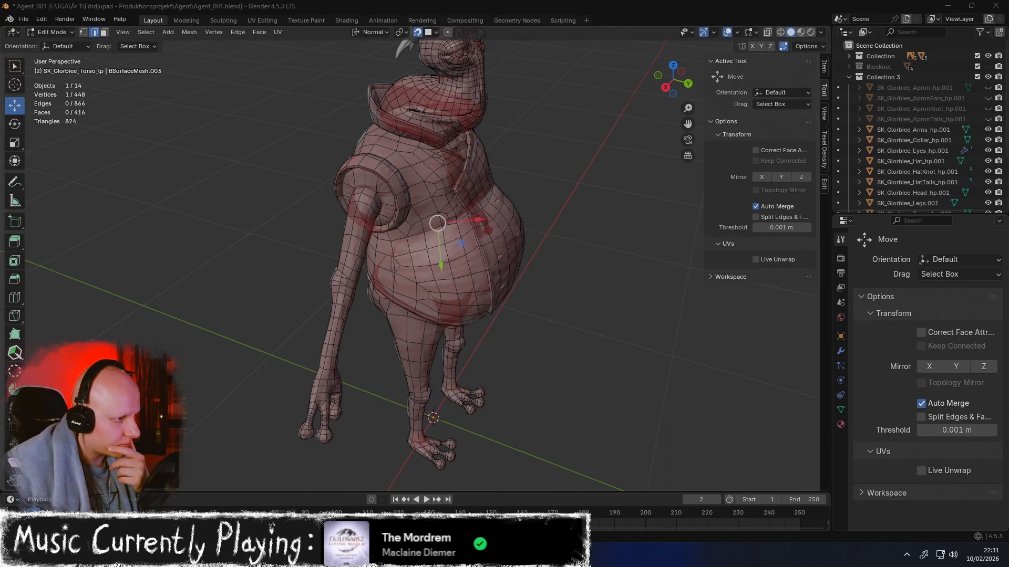
{"action": "middle_click_drag", "start_coordinate": [529, 347], "coordinate": [518, 315]}
Switch to Object Mode and select all retopo objects from arms to torso to read their combined geometry statistics
{"action": "scroll", "coordinate": [935, 141], "scroll_direction": "down", "scroll_amount": 3}
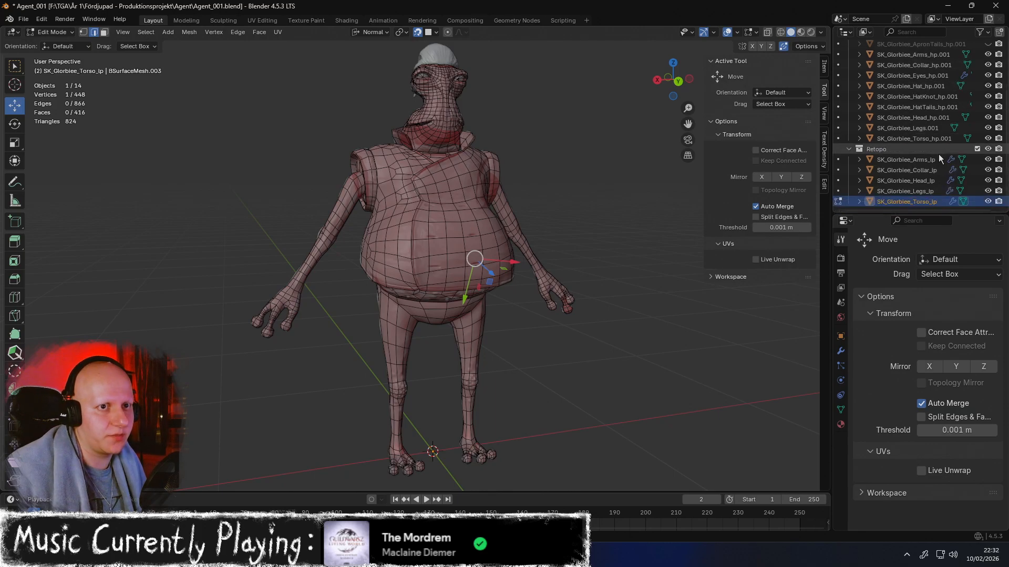
{"action": "left_click", "coordinate": [923, 160], "text": "shift"}
{"action": "middle_click_drag", "start_coordinate": [669, 221], "coordinate": [652, 219]}
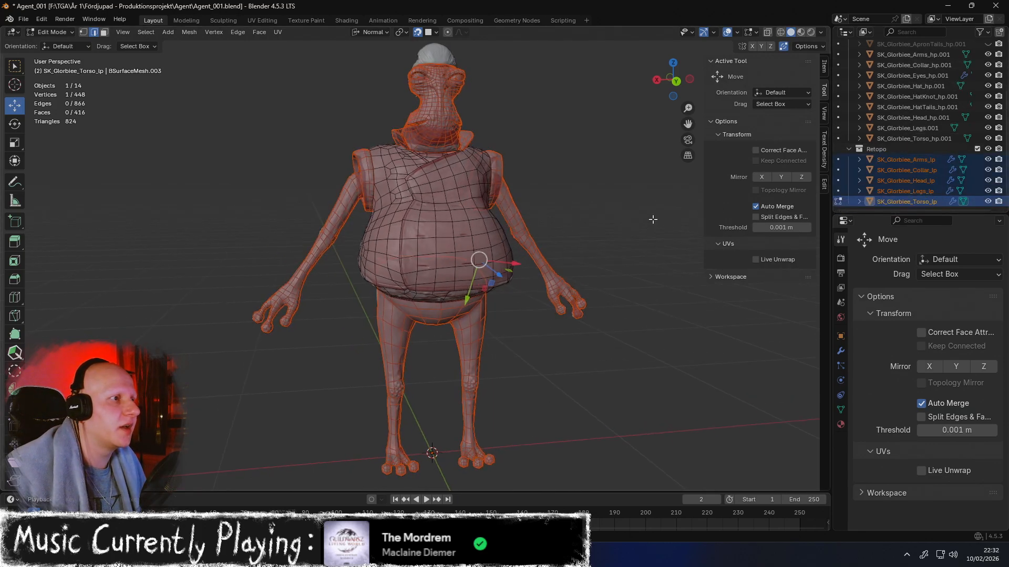
{"action": "key", "text": "Tab"}
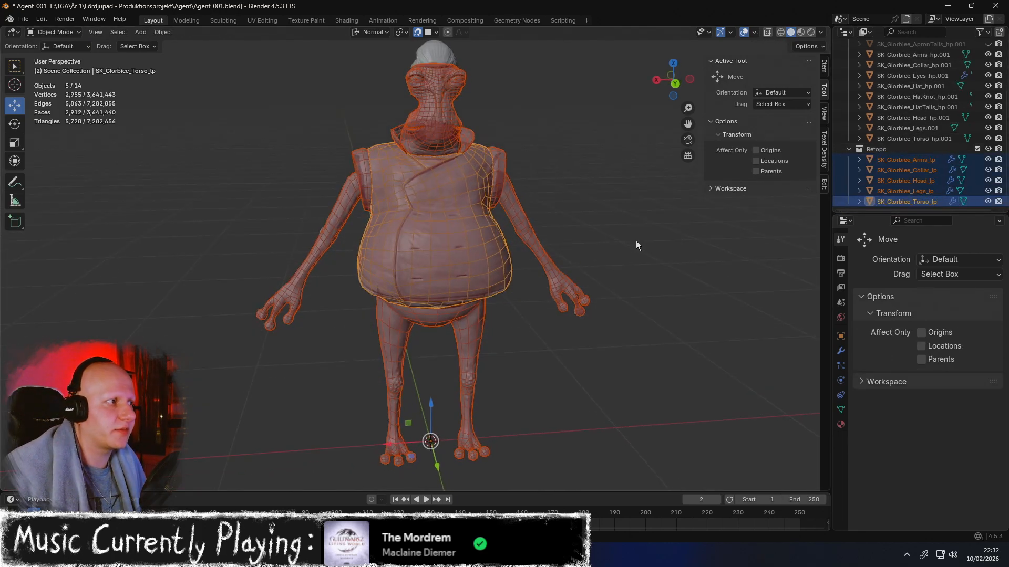
{"action": "left_click", "coordinate": [636, 240]}
{"action": "scroll", "coordinate": [633, 209], "scroll_direction": "up", "scroll_amount": 2}
{"action": "left_click", "coordinate": [924, 160]}
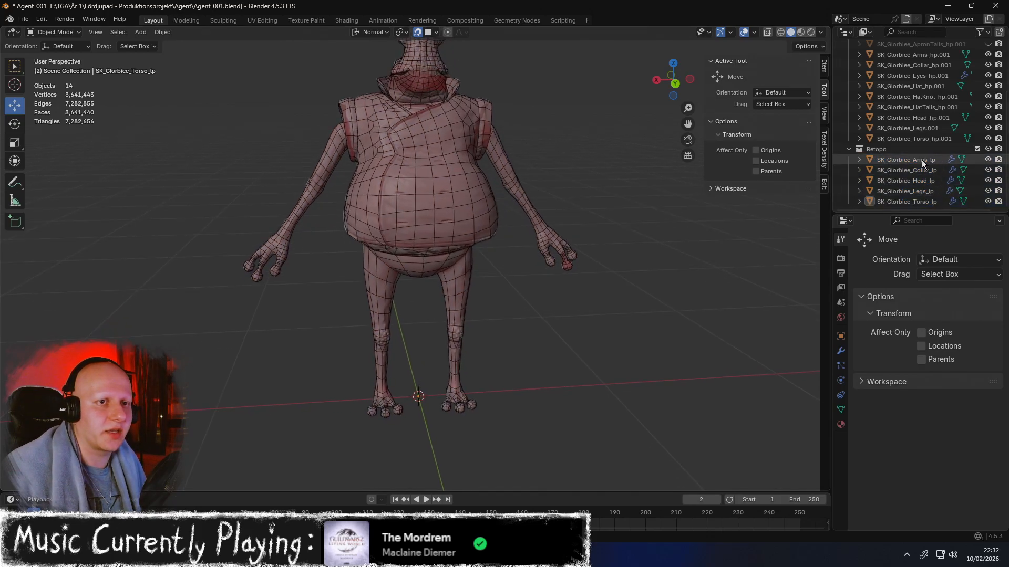
{"action": "left_click", "coordinate": [923, 201], "text": "shift"}
{"action": "scroll", "coordinate": [605, 260], "scroll_direction": "down", "scroll_amount": 1}
{"action": "middle_click_drag", "start_coordinate": [605, 260], "coordinate": [501, 238]}
{"action": "left_click", "coordinate": [593, 239]}
{"action": "scroll", "coordinate": [480, 235], "scroll_direction": "up", "scroll_amount": 1}
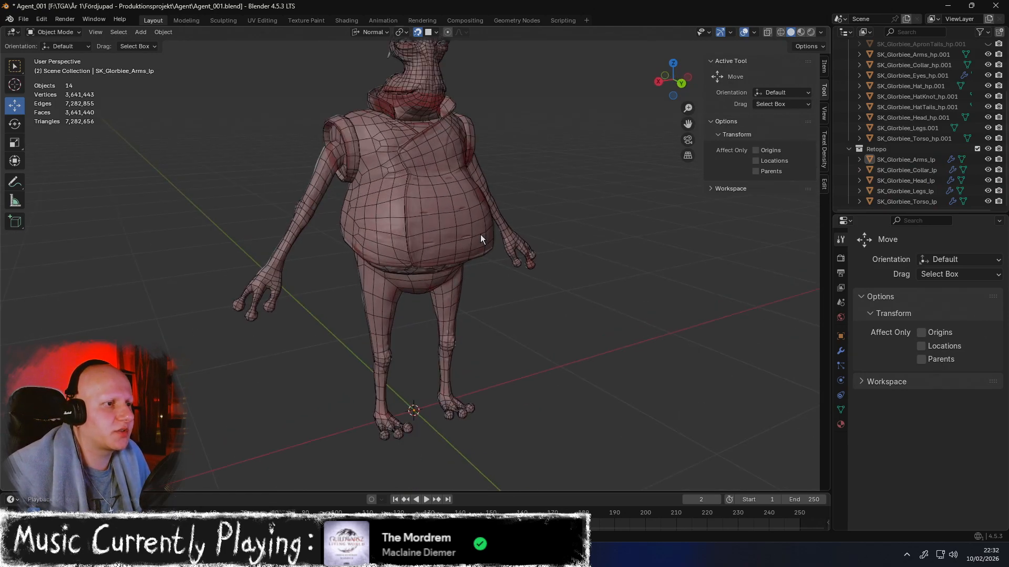
Inspect the low-poly character from several sides and select the torso and legs together to check them
{"action": "middle_click_drag", "start_coordinate": [440, 226], "coordinate": [428, 253]}
{"action": "middle_click_drag", "start_coordinate": [440, 206], "coordinate": [439, 240]}
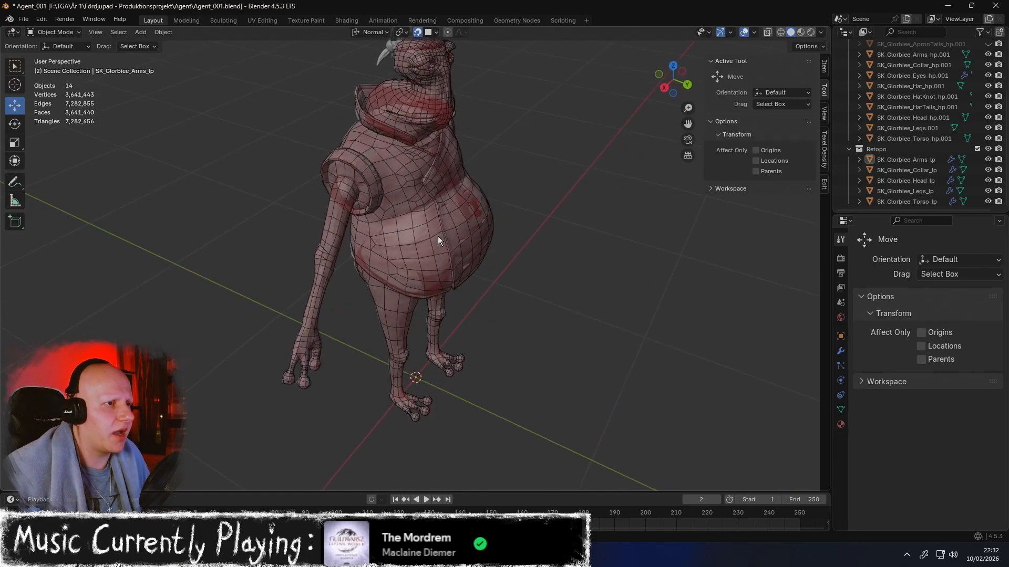
{"action": "middle_click_drag", "start_coordinate": [411, 190], "coordinate": [398, 140]}
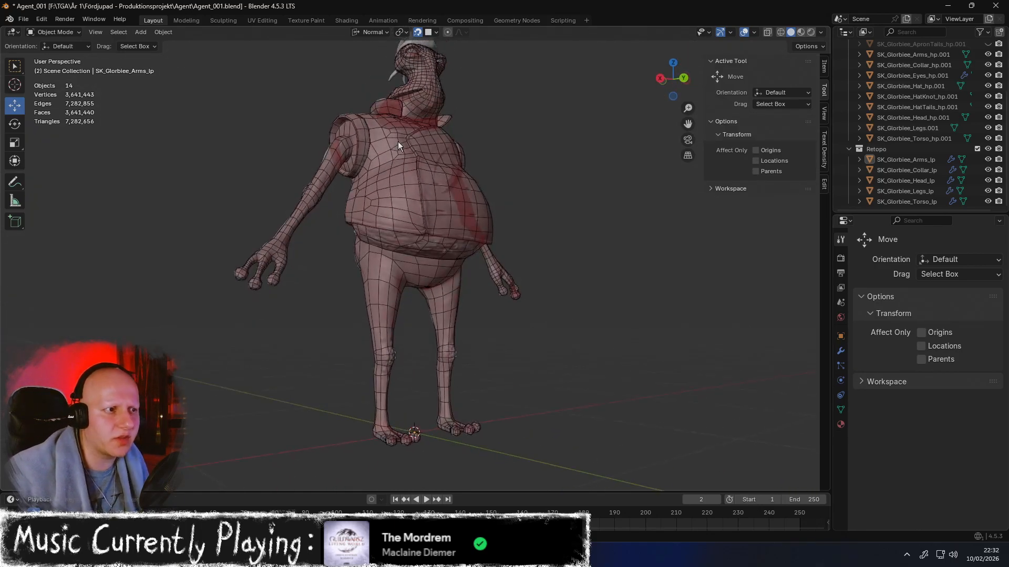
{"action": "left_click", "coordinate": [399, 185]}
{"action": "middle_click_drag", "start_coordinate": [400, 185], "coordinate": [417, 204]}
{"action": "left_click", "coordinate": [393, 271], "text": "shift"}
Deselect all objects and save the Blender file
{"action": "middle_click_drag", "start_coordinate": [408, 266], "coordinate": [434, 266]}
{"action": "middle_click_drag", "start_coordinate": [478, 228], "coordinate": [559, 270]}
{"action": "left_click", "coordinate": [557, 265]}
{"action": "middle_click_drag", "start_coordinate": [626, 260], "coordinate": [538, 228]}
{"action": "key", "text": "ctrl+s"}
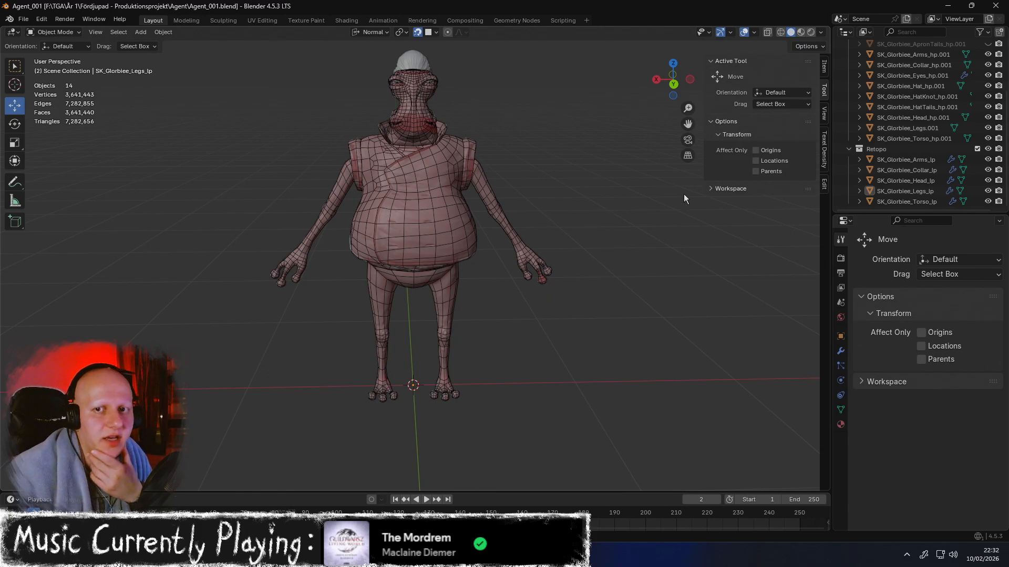
{"action": "middle_click_drag", "start_coordinate": [911, 294], "coordinate": [915, 289], "text": "ctrl"}
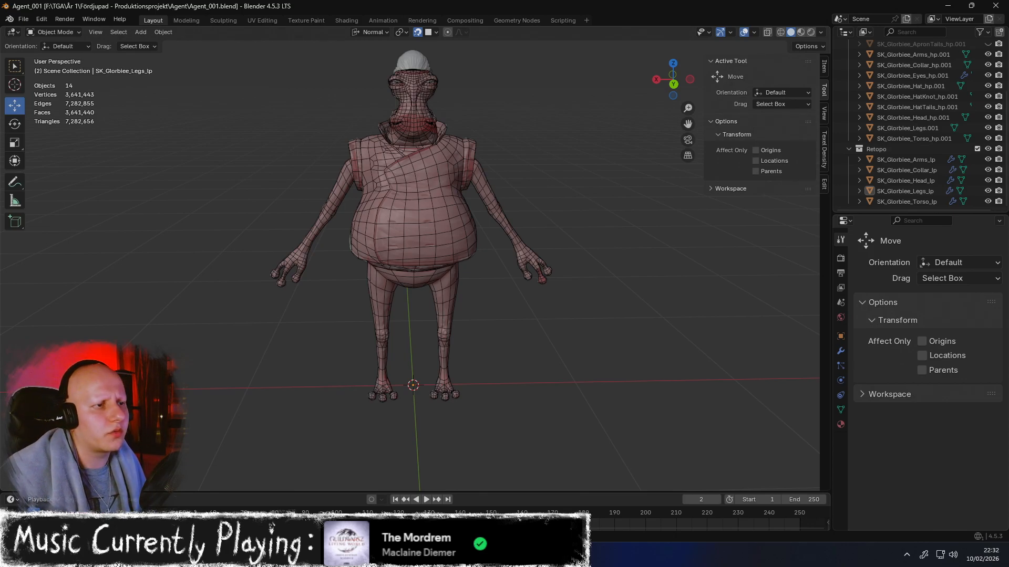
Open the low-poly arms mesh in Edit Mode and turn on X-ray to work on the hand
{"action": "middle_click_drag", "start_coordinate": [626, 237], "coordinate": [509, 241]}
{"action": "scroll", "coordinate": [555, 241], "scroll_direction": "up", "scroll_amount": 4}
{"action": "scroll", "coordinate": [486, 148], "scroll_direction": "up", "scroll_amount": 4}
{"action": "left_click", "coordinate": [487, 148]}
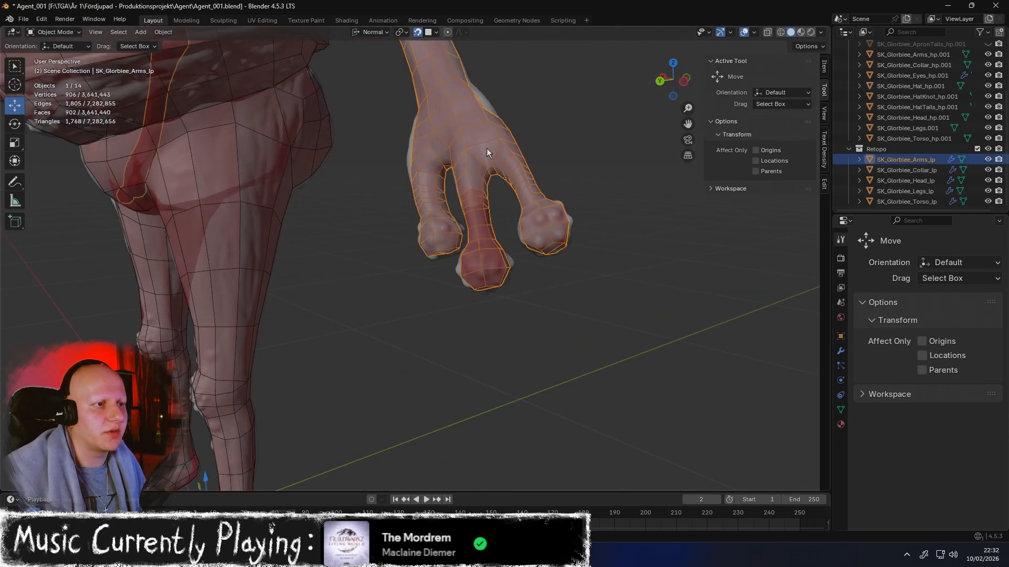
{"action": "key", "text": "Tab"}
{"action": "scroll", "coordinate": [488, 195], "scroll_direction": "up", "scroll_amount": 1}
{"action": "scroll", "coordinate": [496, 194], "scroll_direction": "up", "scroll_amount": 1}
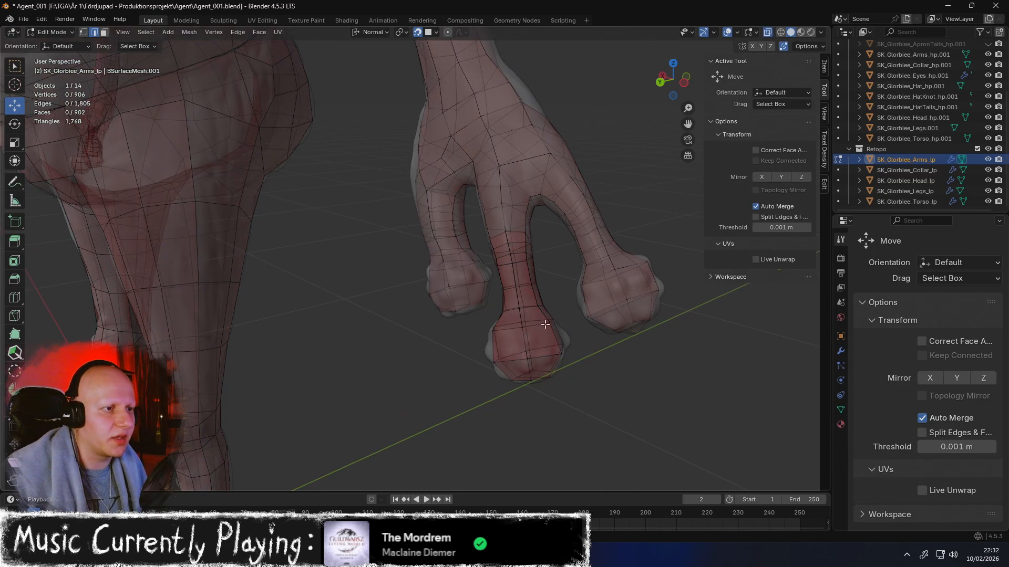
{"action": "key", "text": "alt+z"}
Select the linked duplicate geometry overlapping the hand's middle finger and delete it
{"action": "scroll", "coordinate": [543, 324], "scroll_direction": "up", "scroll_amount": 2}
{"action": "left_click", "coordinate": [597, 320]}
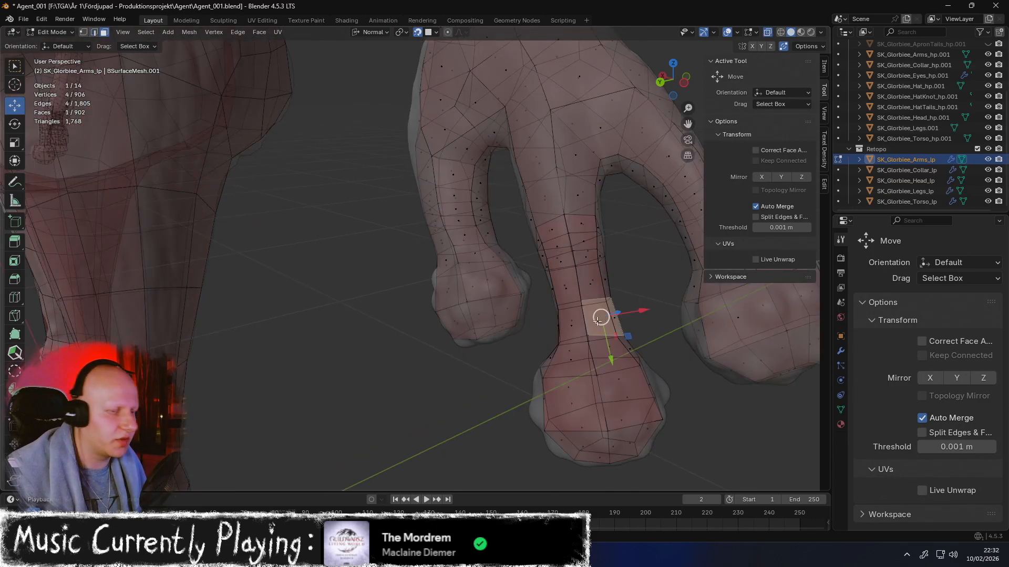
{"action": "key", "text": "ctrl+l"}
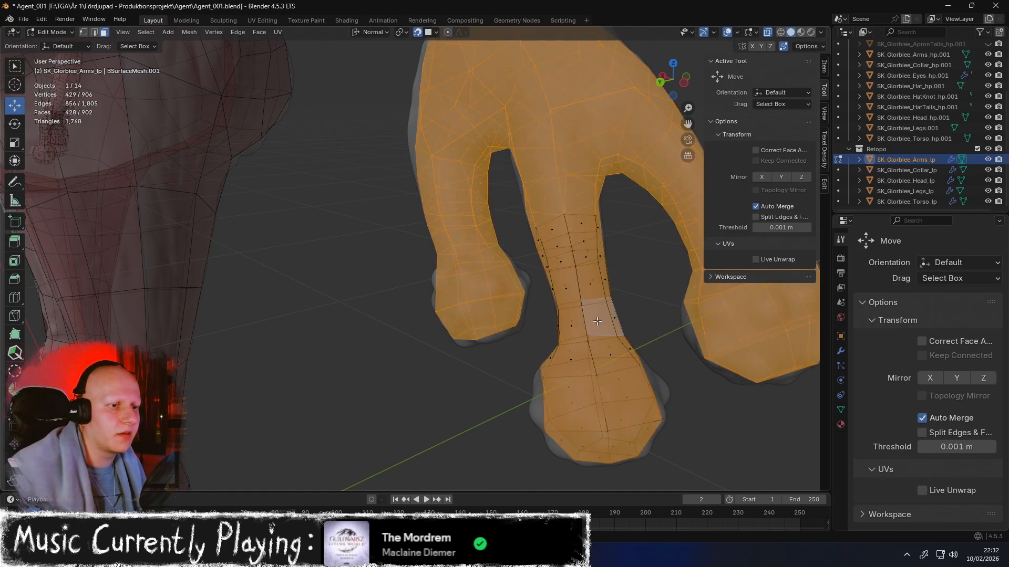
{"action": "left_click", "coordinate": [597, 321]}
{"action": "key", "text": "ctrl+l"}
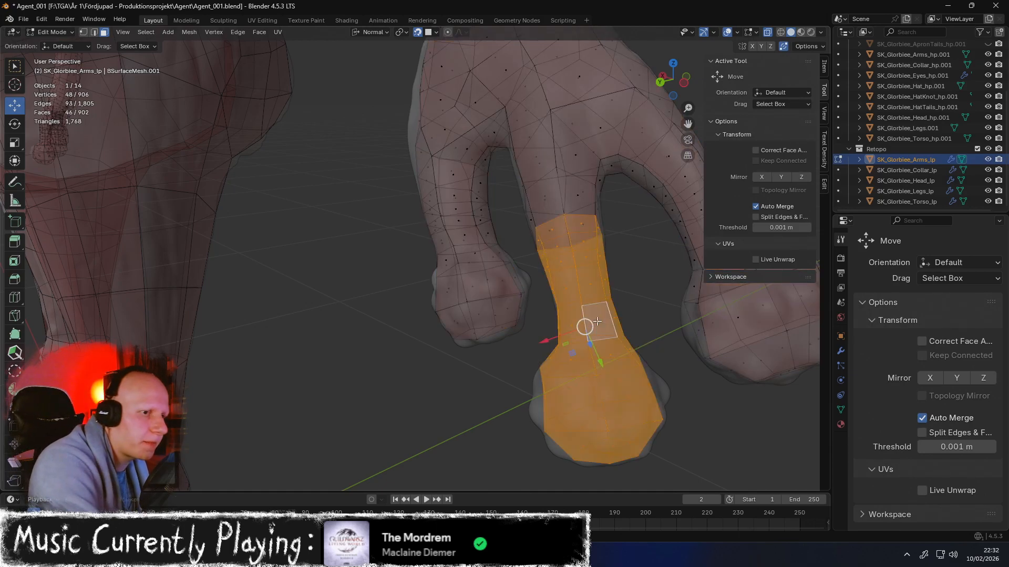
{"action": "key", "text": "x"}
{"action": "left_click", "coordinate": [583, 262]}
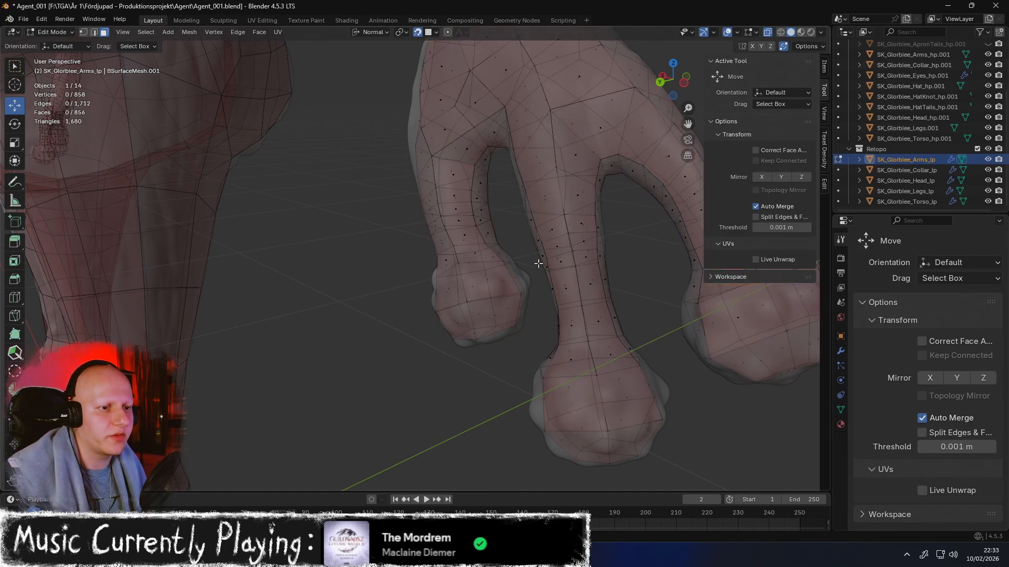
Leave Edit Mode on the low-poly arms, deselect everything and turn off X-ray to show the whole character solid
{"action": "scroll", "coordinate": [541, 266], "scroll_direction": "down", "scroll_amount": 3}
{"action": "middle_click_drag", "start_coordinate": [542, 267], "coordinate": [558, 273]}
{"action": "key", "text": "Tab"}
{"action": "scroll", "coordinate": [546, 265], "scroll_direction": "down", "scroll_amount": 2}
{"action": "mouse_move", "coordinate": [447, 211]}
{"action": "middle_mouse_down"}
{"action": "mouse_move", "coordinate": [526, 210]}
{"action": "mouse_move", "coordinate": [494, 238]}
{"action": "mouse_move", "coordinate": [478, 214]}
{"action": "mouse_move", "coordinate": [489, 238]}
{"action": "mouse_move", "coordinate": [531, 238]}
{"action": "mouse_move", "coordinate": [569, 272]}
{"action": "mouse_move", "coordinate": [536, 244]}
{"action": "mouse_move", "coordinate": [529, 220]}
{"action": "mouse_move", "coordinate": [543, 240]}
{"action": "middle_mouse_up"}
{"action": "scroll", "coordinate": [527, 210], "scroll_direction": "down", "scroll_amount": 2}
{"action": "left_click", "coordinate": [466, 213]}
{"action": "scroll", "coordinate": [491, 229], "scroll_direction": "down", "scroll_amount": 1}
{"action": "key", "text": "alt+z"}
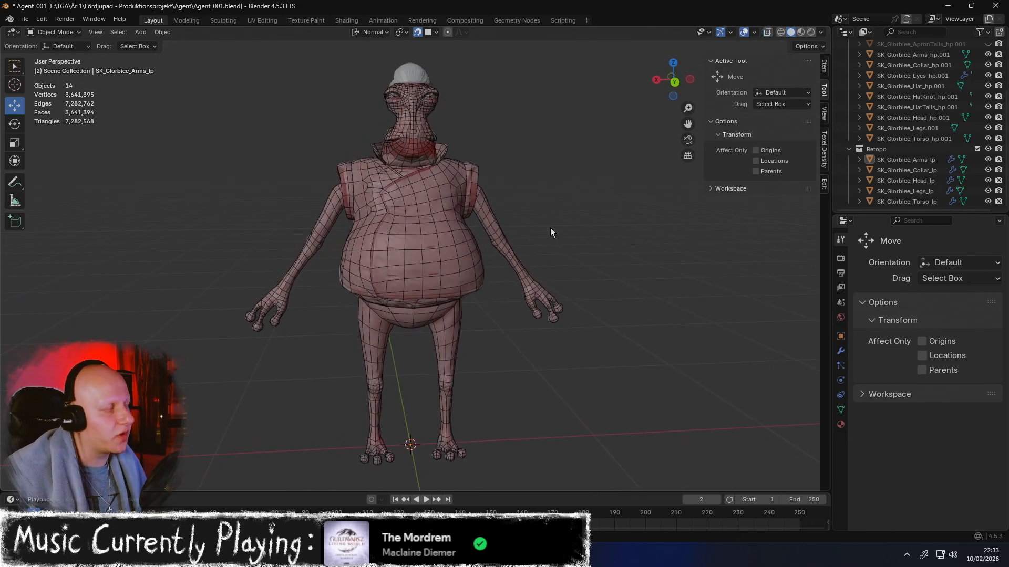
Examine the retopology wireframe over the whole character from the front and the back
{"action": "scroll", "coordinate": [694, 230], "scroll_direction": "up", "scroll_amount": 2}
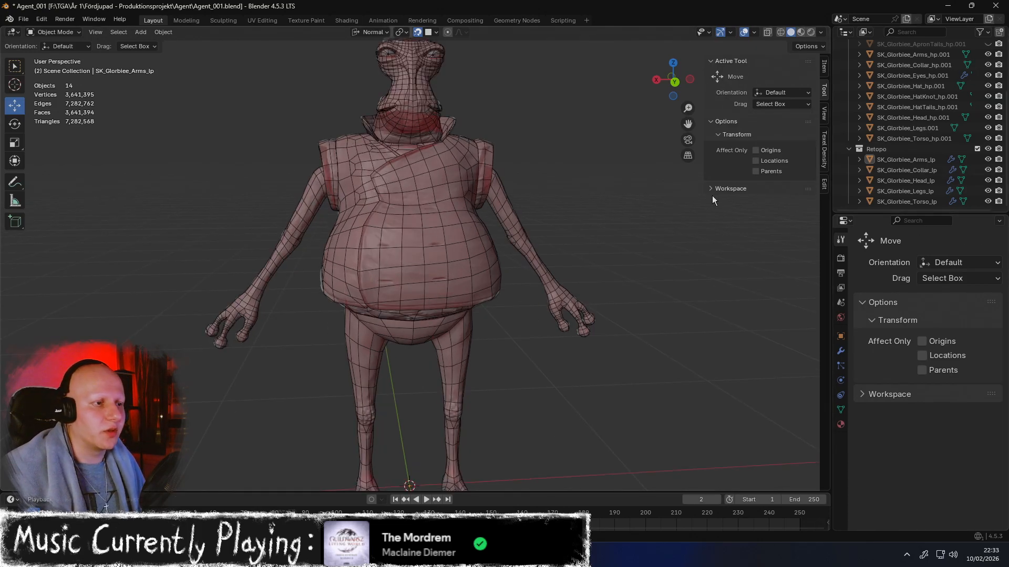
{"action": "scroll", "coordinate": [685, 217], "scroll_direction": "down", "scroll_amount": 2}
{"action": "middle_click_drag", "start_coordinate": [563, 214], "coordinate": [405, 203]}
{"action": "scroll", "coordinate": [625, 205], "scroll_direction": "up", "scroll_amount": 3}
{"action": "scroll", "coordinate": [438, 198], "scroll_direction": "up", "scroll_amount": 3}
{"action": "scroll", "coordinate": [412, 205], "scroll_direction": "up", "scroll_amount": 2}
{"action": "scroll", "coordinate": [494, 278], "scroll_direction": "down", "scroll_amount": 1}
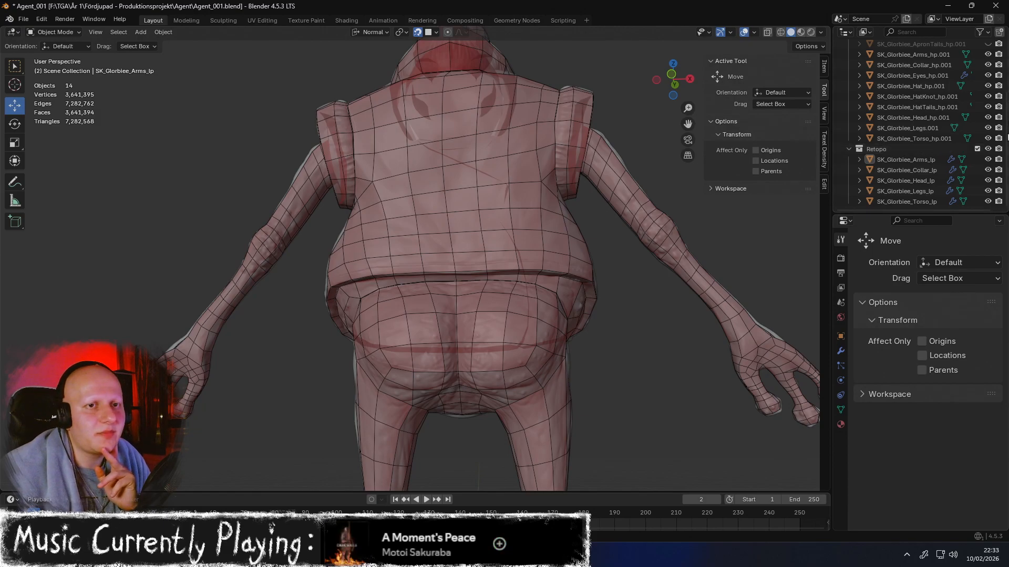
Hide the Retopo collection and inspect the high-poly character on its own from several sides
{"action": "left_click", "coordinate": [987, 149]}
{"action": "middle_click_drag", "start_coordinate": [495, 209], "coordinate": [554, 198]}
{"action": "scroll", "coordinate": [412, 180], "scroll_direction": "down", "scroll_amount": 3}
{"action": "middle_click_drag", "start_coordinate": [412, 179], "coordinate": [501, 175]}
{"action": "middle_click_drag", "start_coordinate": [501, 176], "coordinate": [521, 163], "text": "shift"}
{"action": "scroll", "coordinate": [546, 196], "scroll_direction": "down", "scroll_amount": 3}
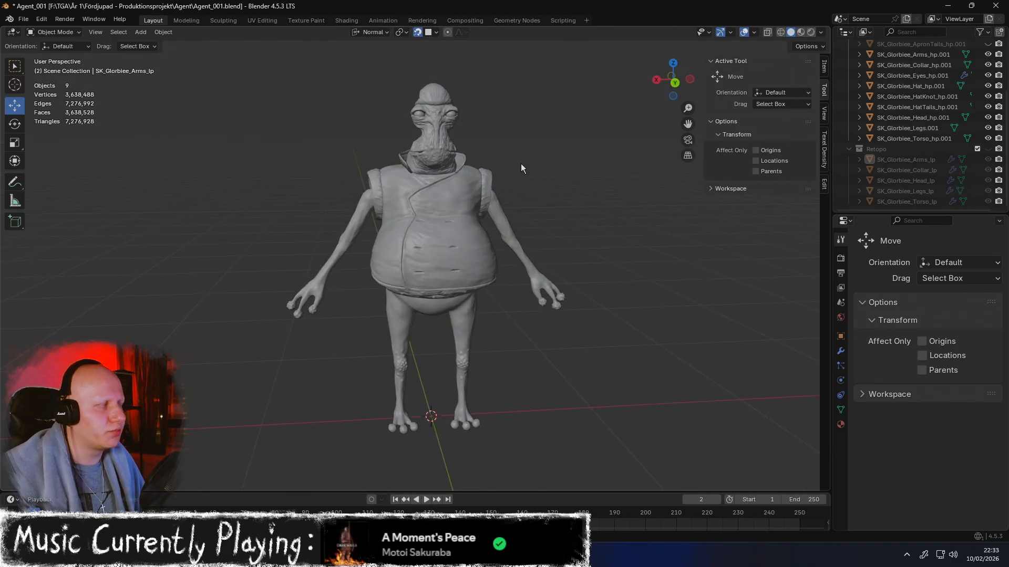
{"action": "scroll", "coordinate": [520, 164], "scroll_direction": "up", "scroll_amount": 1}
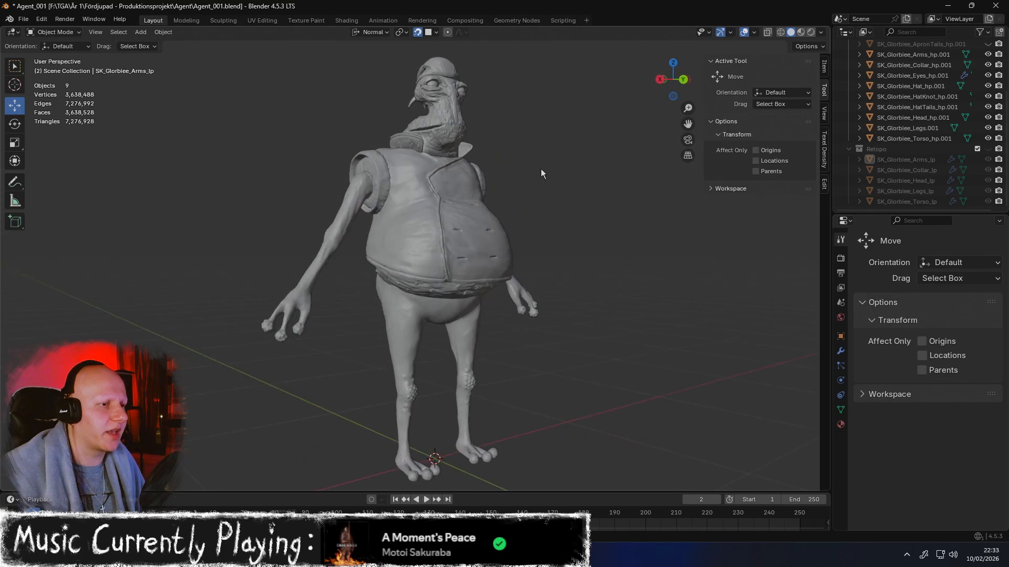
{"action": "scroll", "coordinate": [540, 168], "scroll_direction": "up", "scroll_amount": 1}
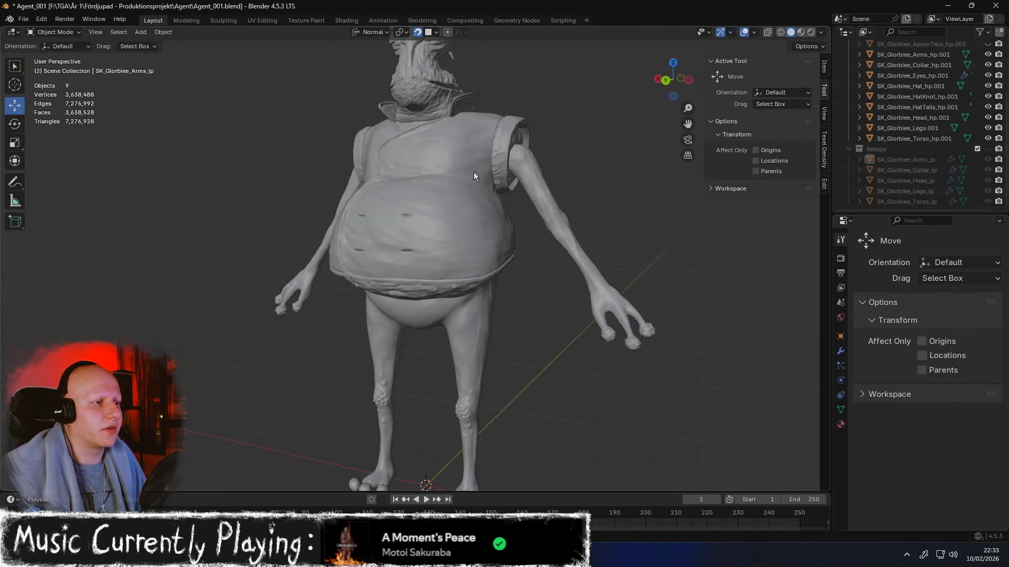